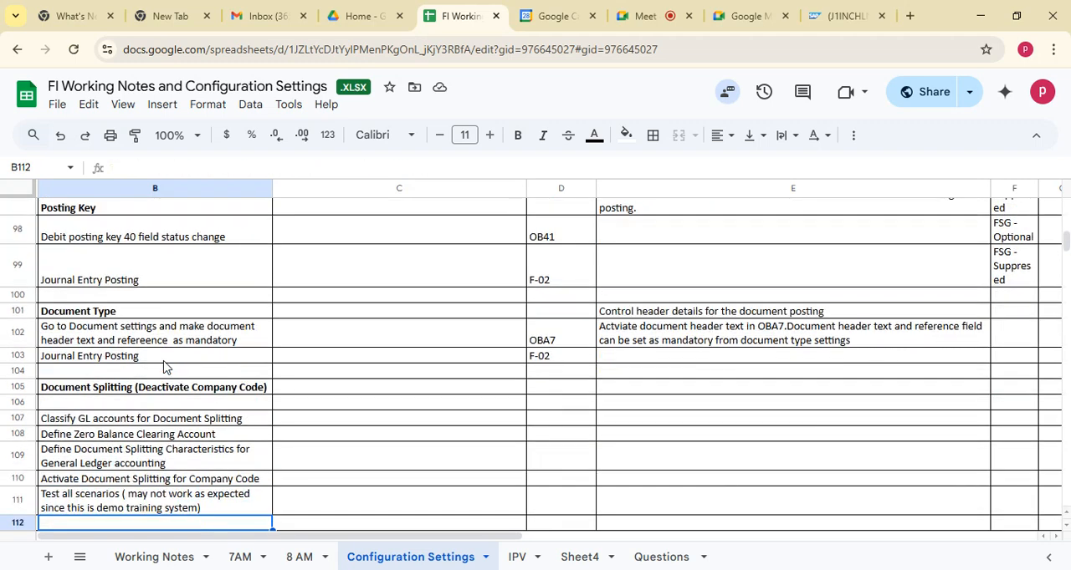
Review the Configuration Settings topics from document splitting through clearing, reversals, accruals and tolerance groups to the Reports entry above Accounts Payable
{"action": "key", "text": "Down"}
{"action": "key", "text": "Down"}
{"action": "key", "text": "Down"}
{"action": "key", "text": "Down"}
{"action": "key", "text": "Down"}
{"action": "key", "text": "Down"}
{"action": "key", "text": "Down"}
{"action": "key", "text": "Down"}
{"action": "key", "text": "Down"}
{"action": "key", "text": "Down"}
{"action": "key", "text": "Down"}
{"action": "key", "text": "Down"}
{"action": "key", "text": "Down"}
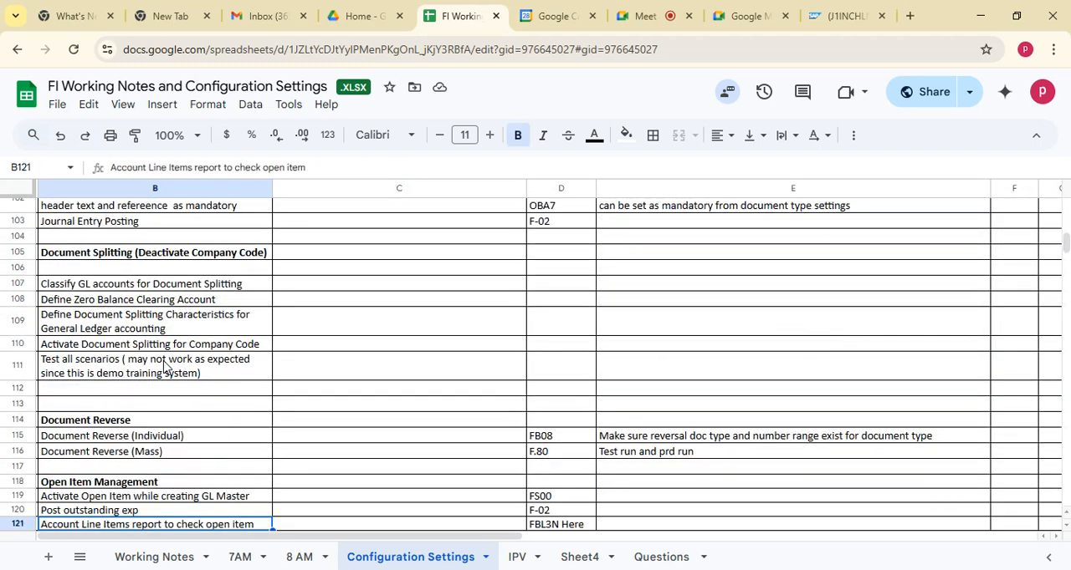
{"action": "key", "text": "Down"}
{"action": "key", "text": "Down"}
{"action": "key", "text": "Down"}
{"action": "key", "text": "Down"}
{"action": "key", "text": "Down"}
{"action": "key", "text": "Down"}
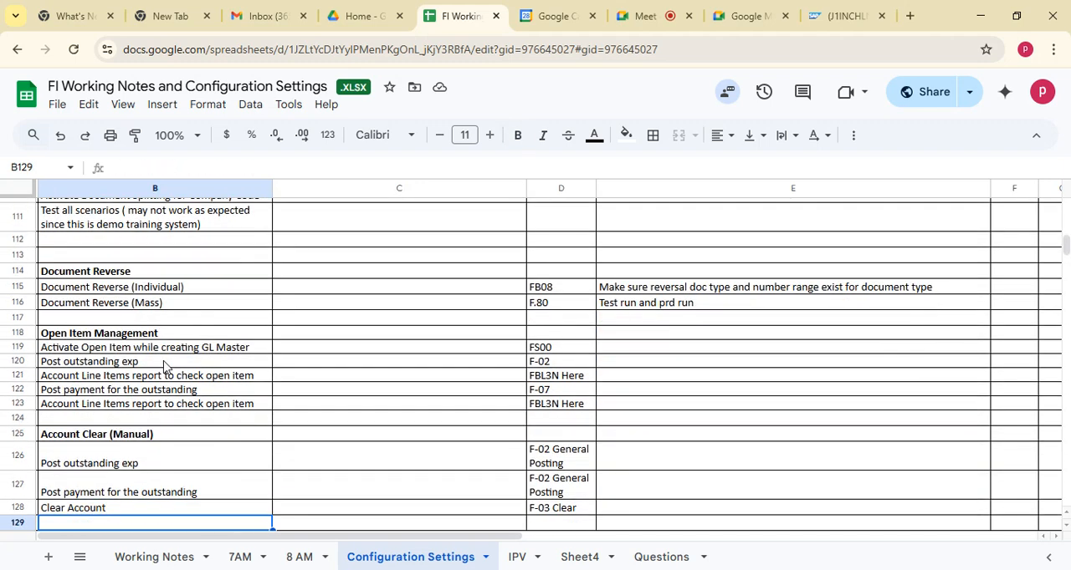
{"action": "key", "text": "Down"}
{"action": "key", "text": "Down"}
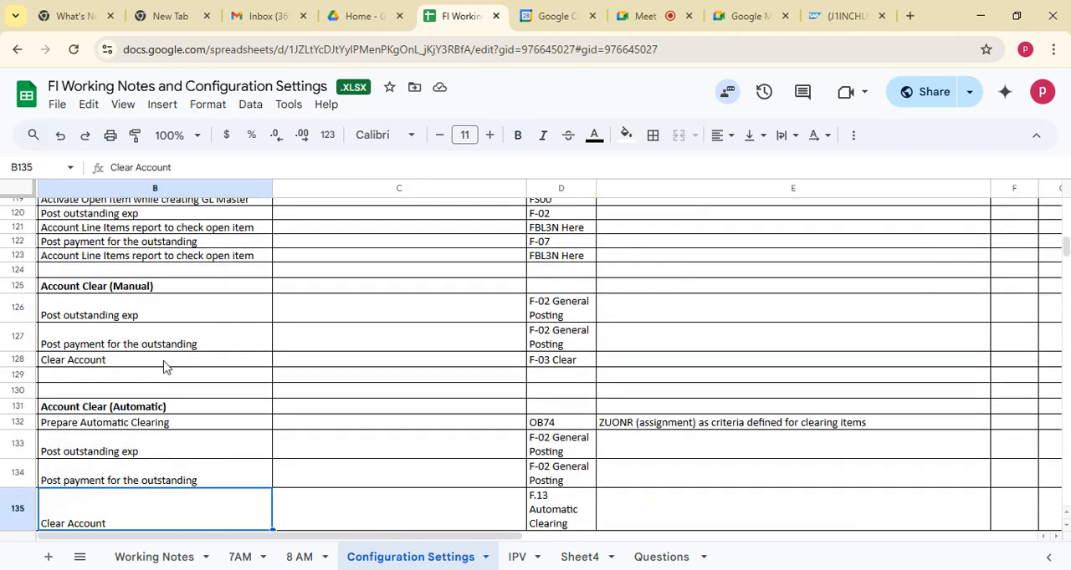
{"action": "key", "text": "Down"}
{"action": "key", "text": "Down"}
{"action": "key", "text": "Down"}
{"action": "key", "text": "Down"}
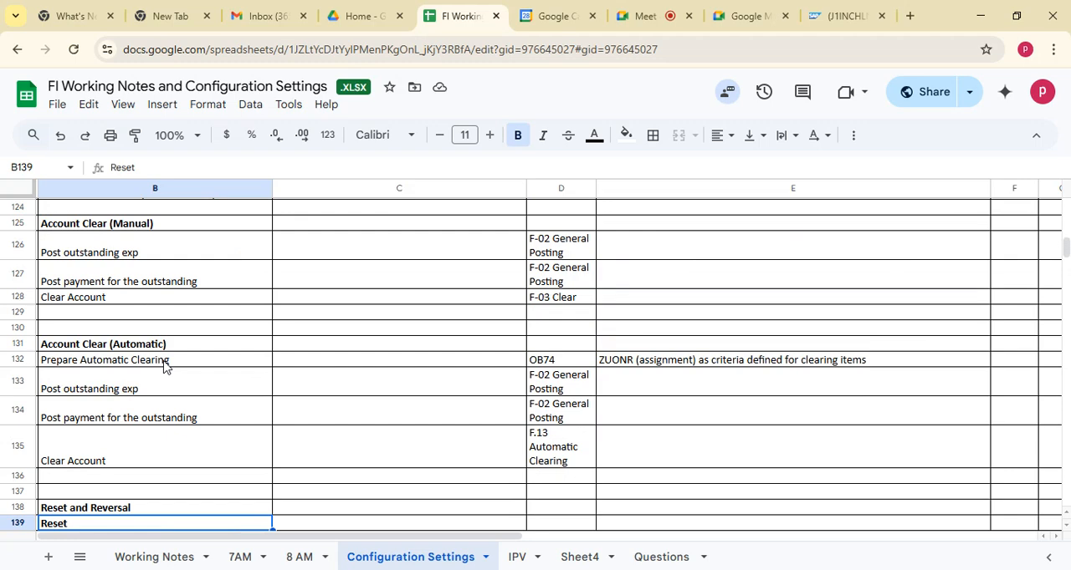
{"action": "key", "text": "Down"}
{"action": "key", "text": "Down"}
{"action": "key", "text": "Down"}
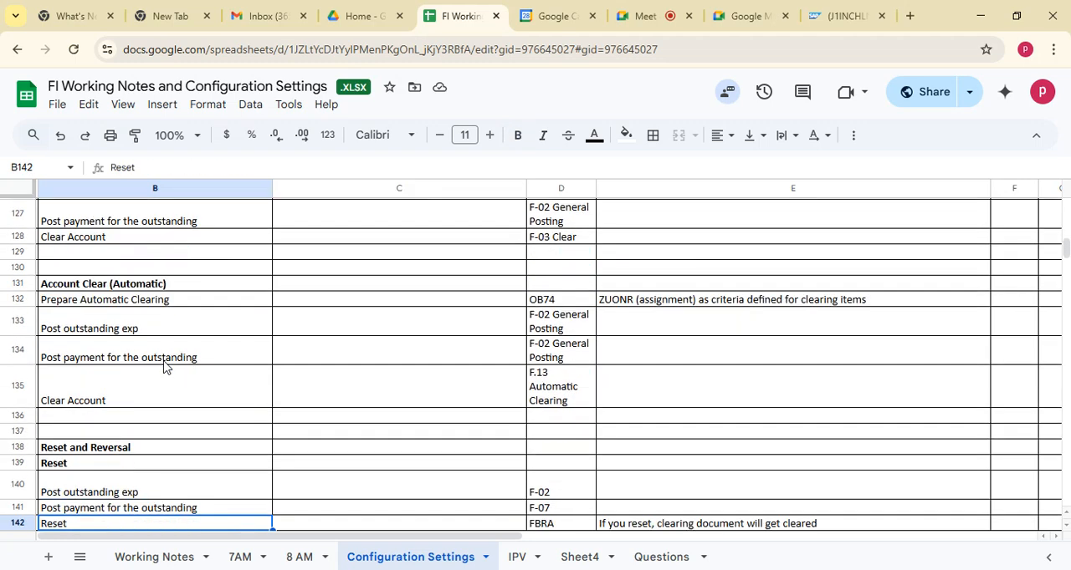
{"action": "key", "text": "Down"}
{"action": "key", "text": "Down"}
{"action": "key", "text": "Down"}
{"action": "key", "text": "Down"}
{"action": "key", "text": "Down"}
{"action": "key", "text": "Down"}
{"action": "key", "text": "Down"}
{"action": "key", "text": "Down"}
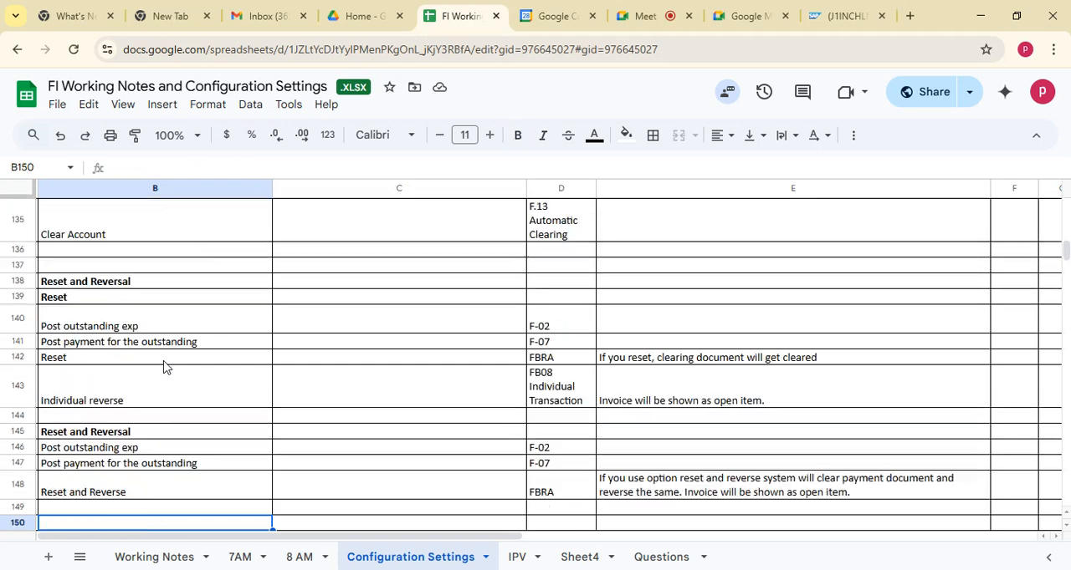
{"action": "key", "text": "Down"}
{"action": "key", "text": "Down"}
{"action": "key", "text": "Down"}
{"action": "key", "text": "Down"}
{"action": "key", "text": "Down"}
{"action": "key", "text": "Down"}
{"action": "key", "text": "Down"}
{"action": "key", "text": "Down"}
{"action": "key", "text": "Down"}
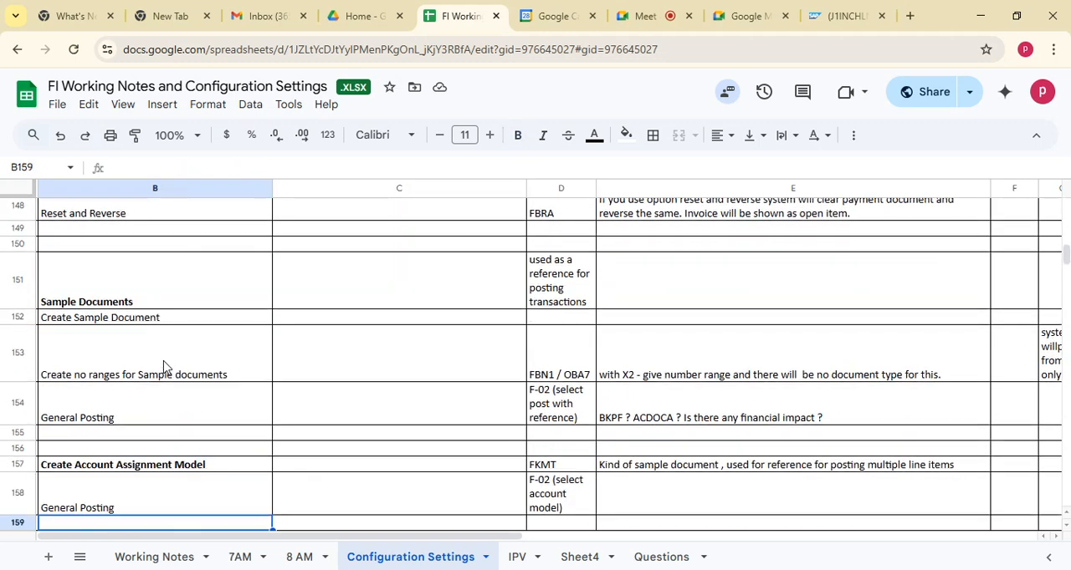
{"action": "key", "text": "Down"}
{"action": "key", "text": "Down"}
{"action": "key", "text": "Down"}
{"action": "key", "text": "Down"}
{"action": "key", "text": "Down"}
{"action": "key", "text": "Down"}
{"action": "key", "text": "Down"}
{"action": "key", "text": "Down"}
{"action": "key", "text": "Down"}
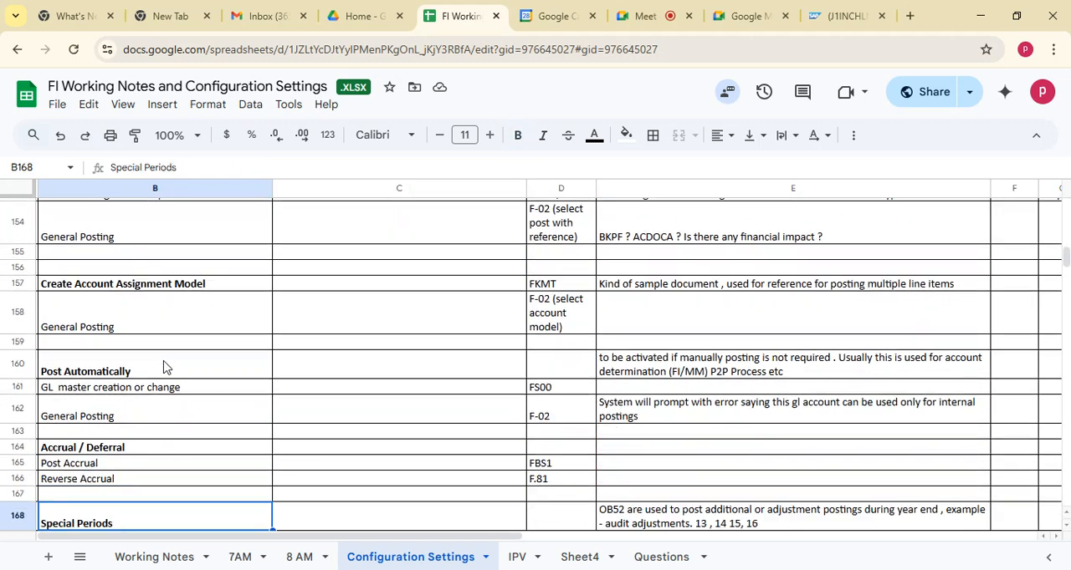
{"action": "key", "text": "Down"}
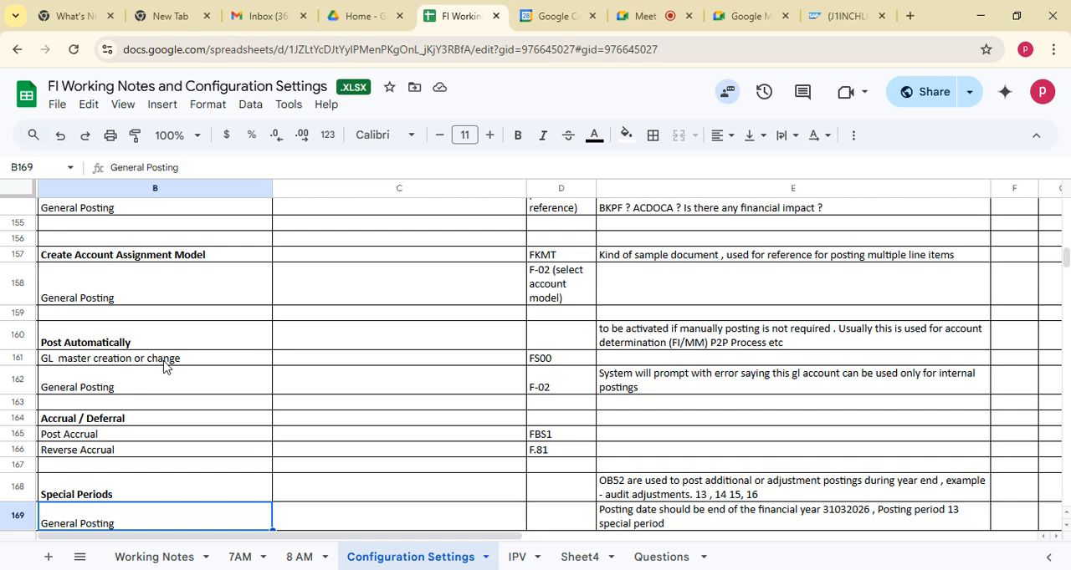
{"action": "key", "text": "Down"}
{"action": "key", "text": "Down"}
{"action": "key", "text": "Down"}
{"action": "key", "text": "Down"}
{"action": "key", "text": "Down"}
{"action": "key", "text": "Down"}
{"action": "key", "text": "Down"}
{"action": "key", "text": "Down"}
{"action": "key", "text": "Down"}
{"action": "key", "text": "Down"}
{"action": "key", "text": "Down"}
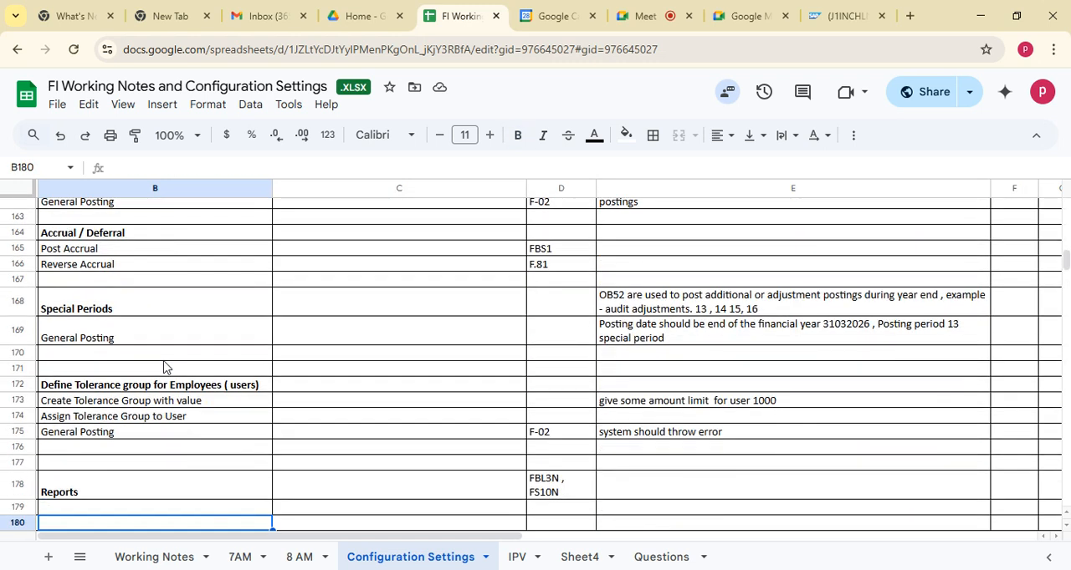
{"action": "key", "text": "Down"}
{"action": "key", "text": "Down"}
{"action": "key", "text": "Down"}
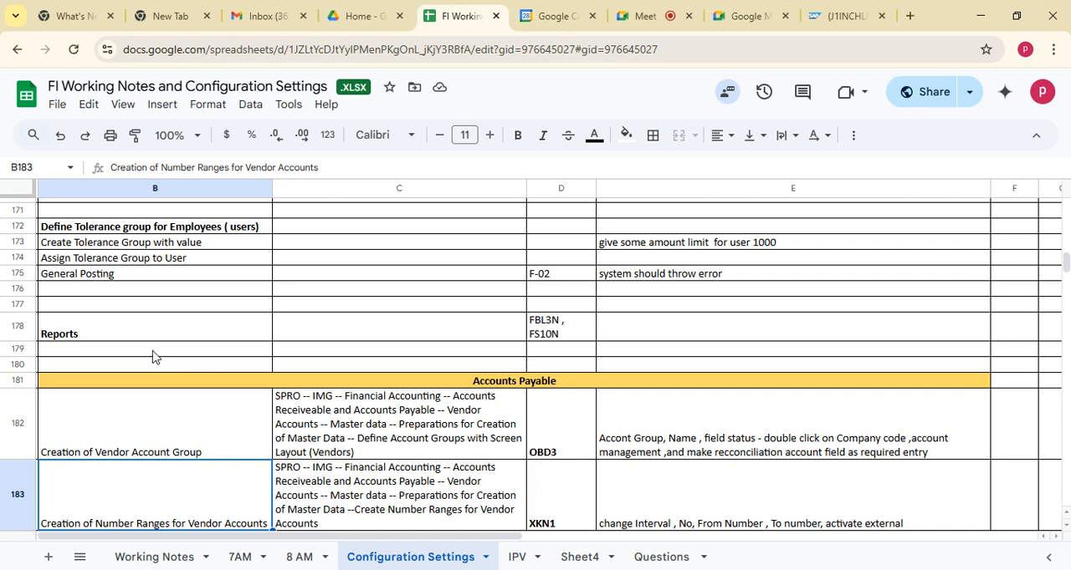
{"action": "left_click", "coordinate": [136, 336]}
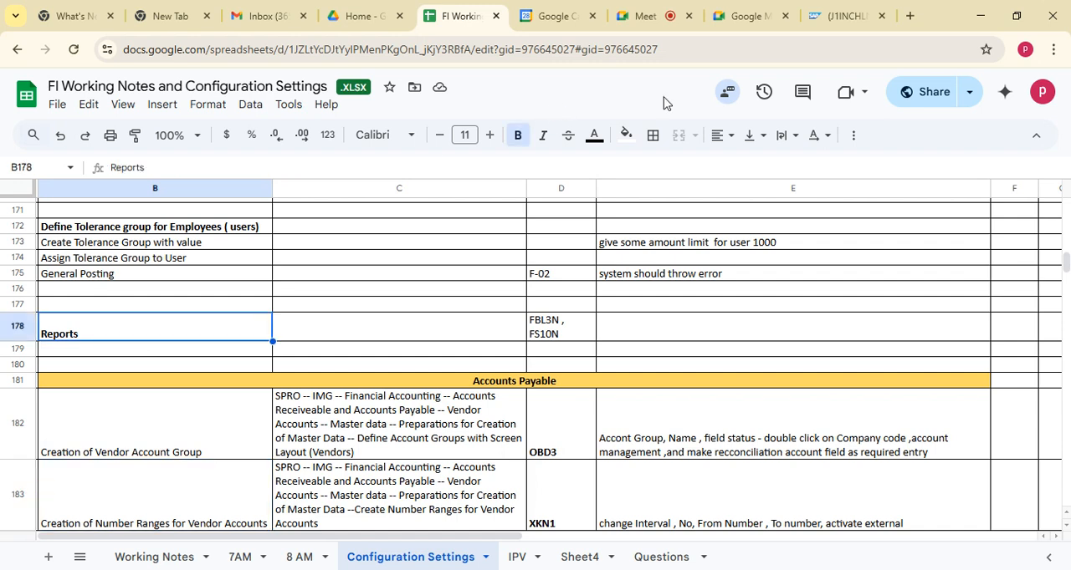
Switch to YouTube in a new browser tab and search for "die with sap"
{"action": "left_click", "coordinate": [910, 16]}
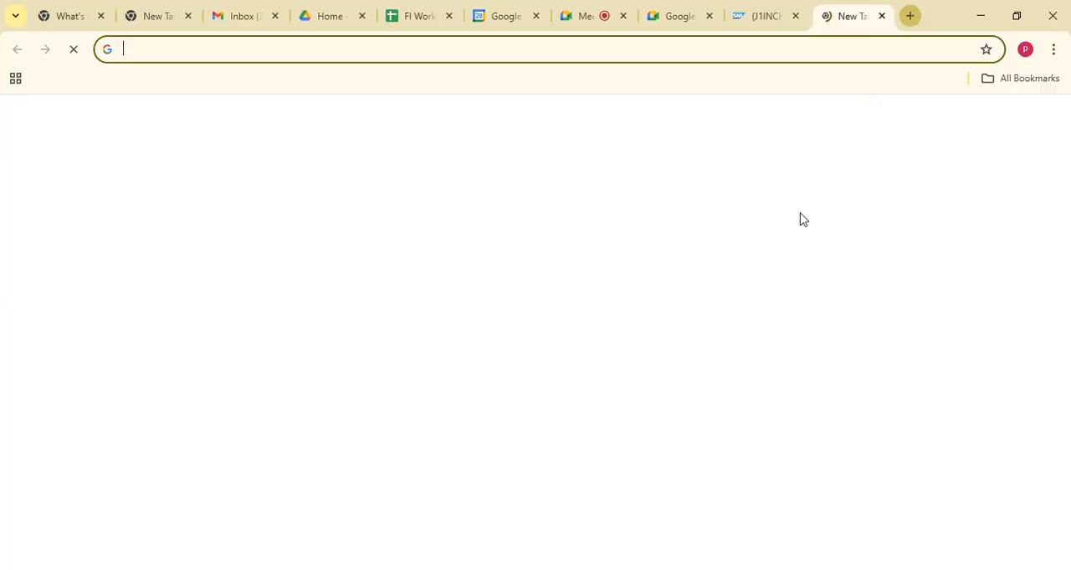
{"action": "left_click", "coordinate": [1005, 122]}
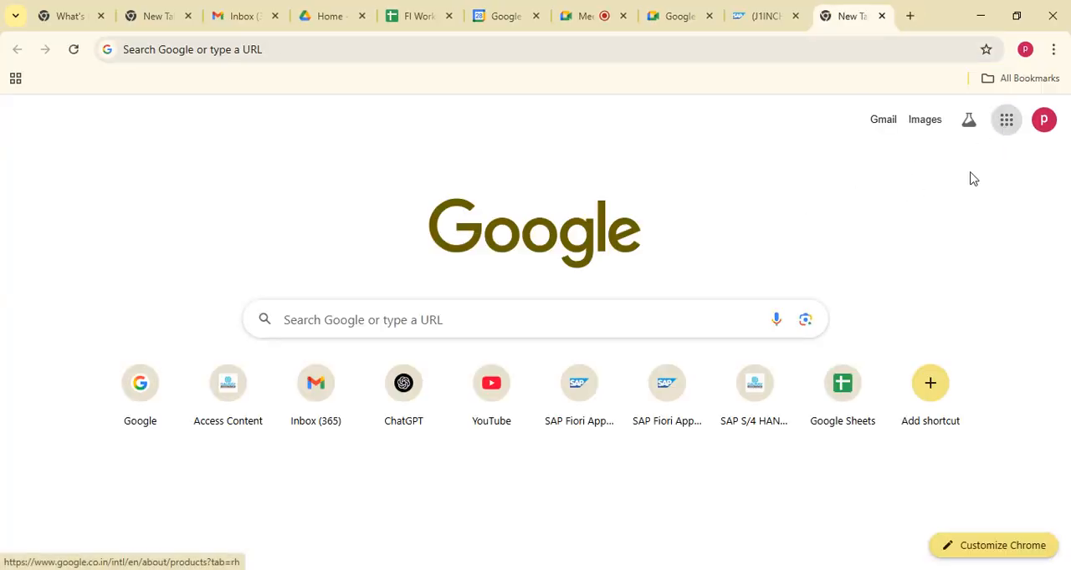
{"action": "left_click", "coordinate": [833, 284]}
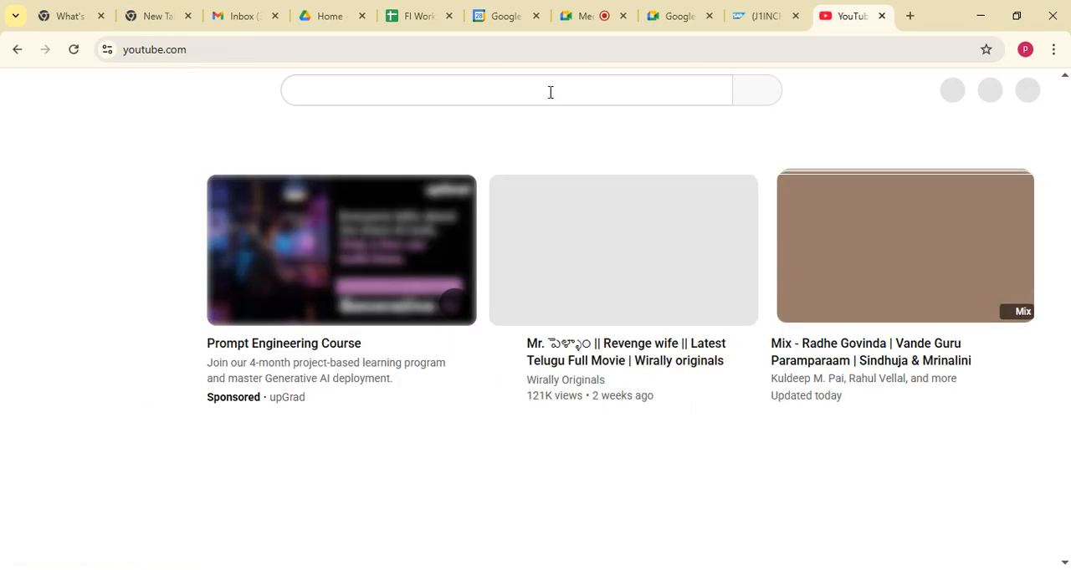
{"action": "left_click", "coordinate": [399, 83]}
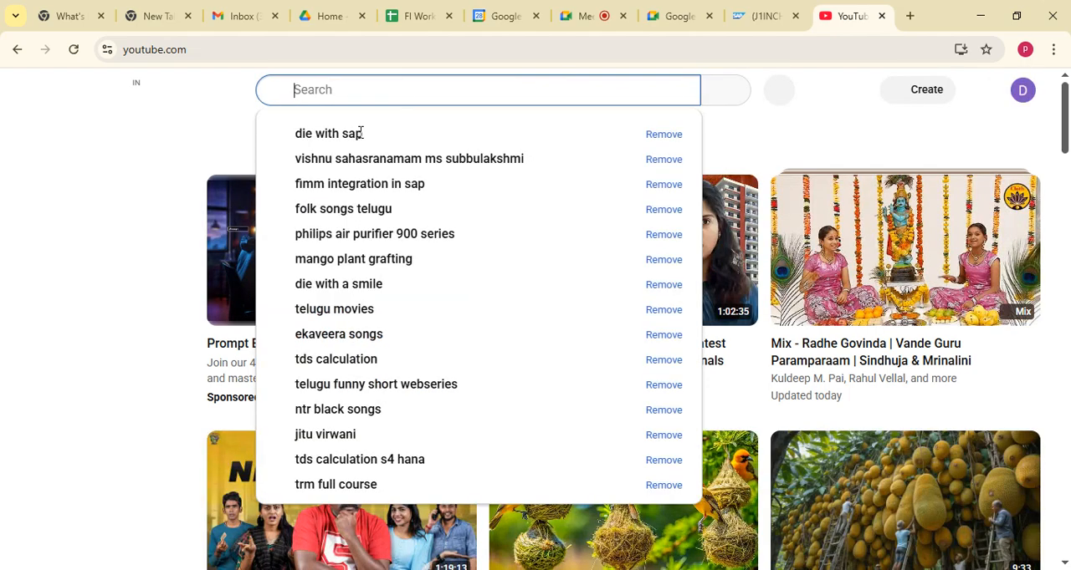
{"action": "left_click", "coordinate": [322, 142]}
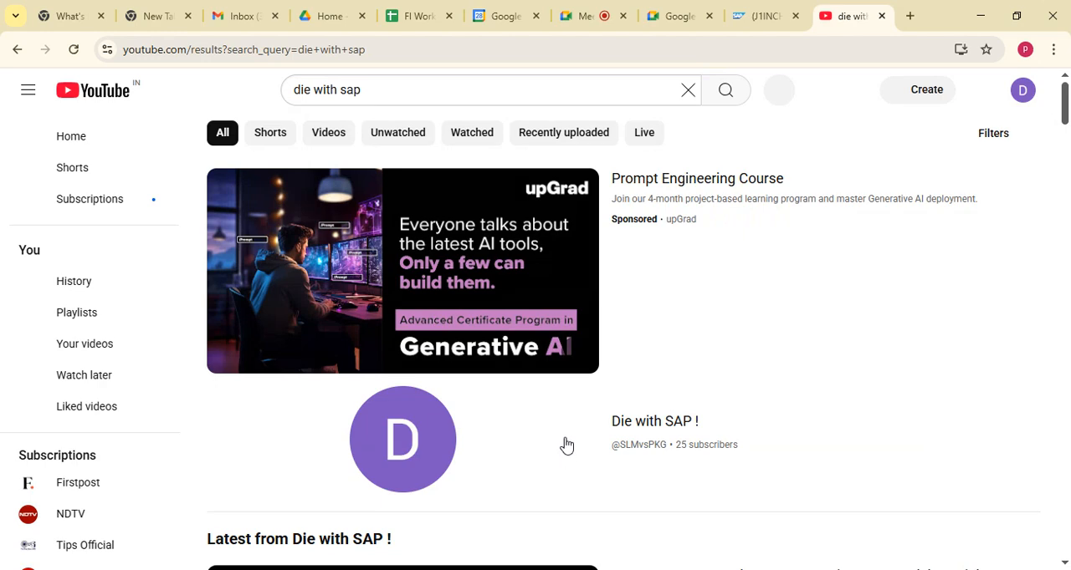
Open the Die with SAP ! channel and look through its latest SAP S4 HANA videos
{"action": "left_click", "coordinate": [440, 395]}
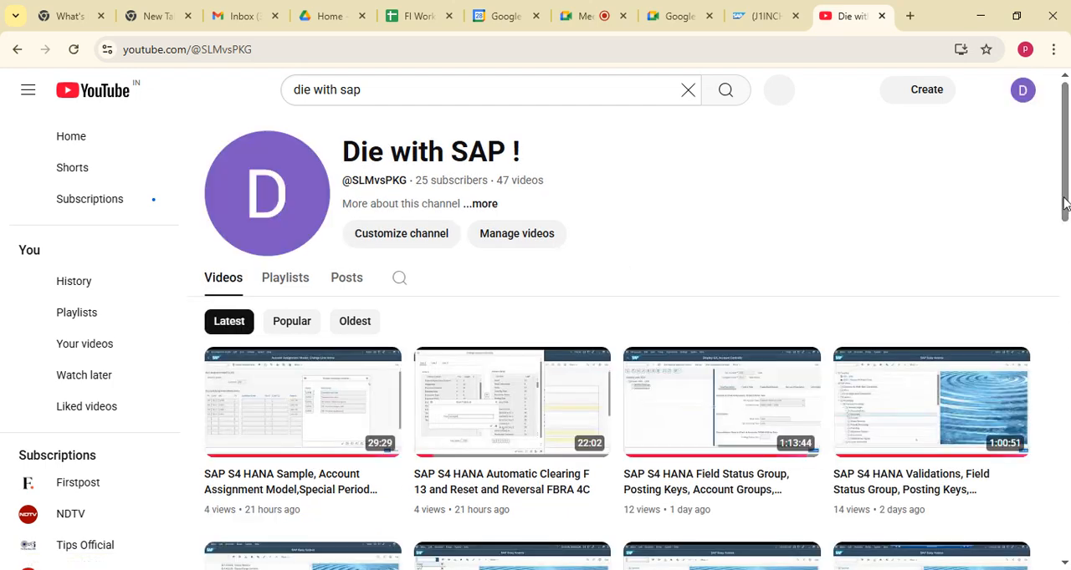
{"action": "scroll", "coordinate": [1065, 196], "scroll_direction": "down", "scroll_amount": 2}
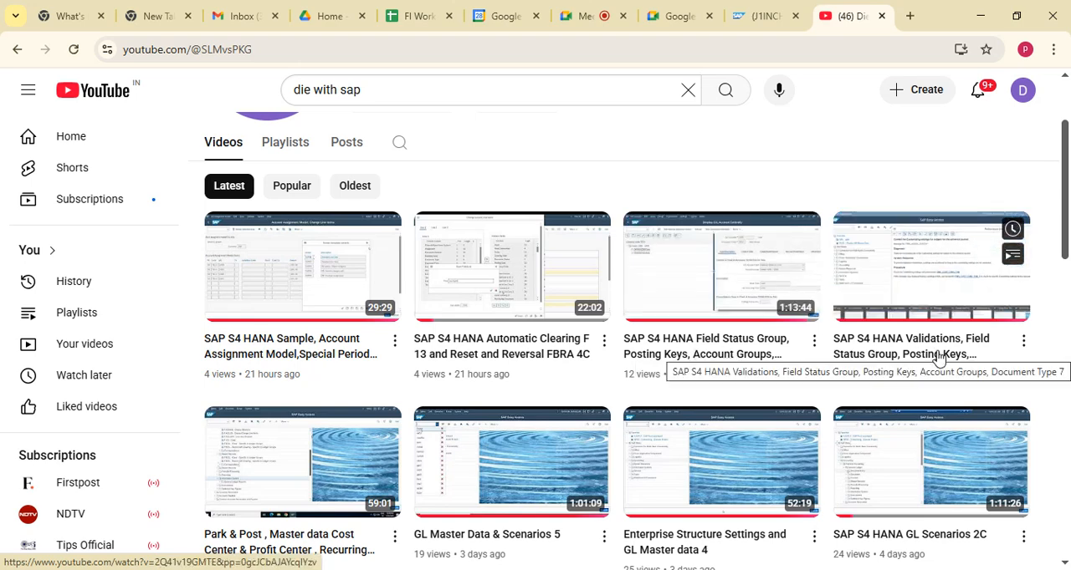
{"action": "scroll", "coordinate": [270, 393], "scroll_direction": "down", "scroll_amount": 2}
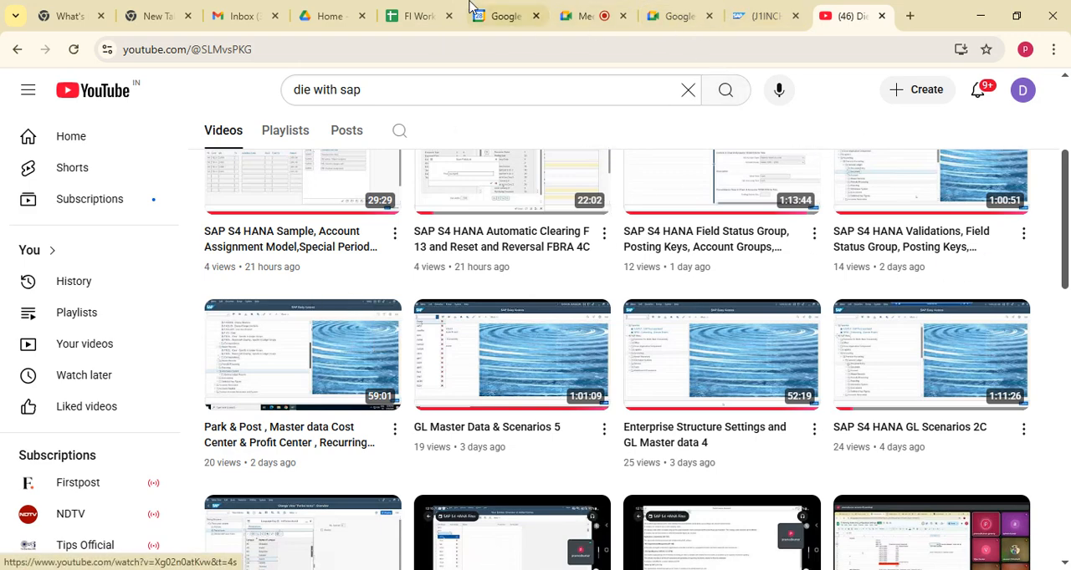
Return to the FI Working Notes spreadsheet and go to the empty rows below the Accounts Receivable notes in the 8 AM sheet
{"action": "left_click", "coordinate": [416, 15]}
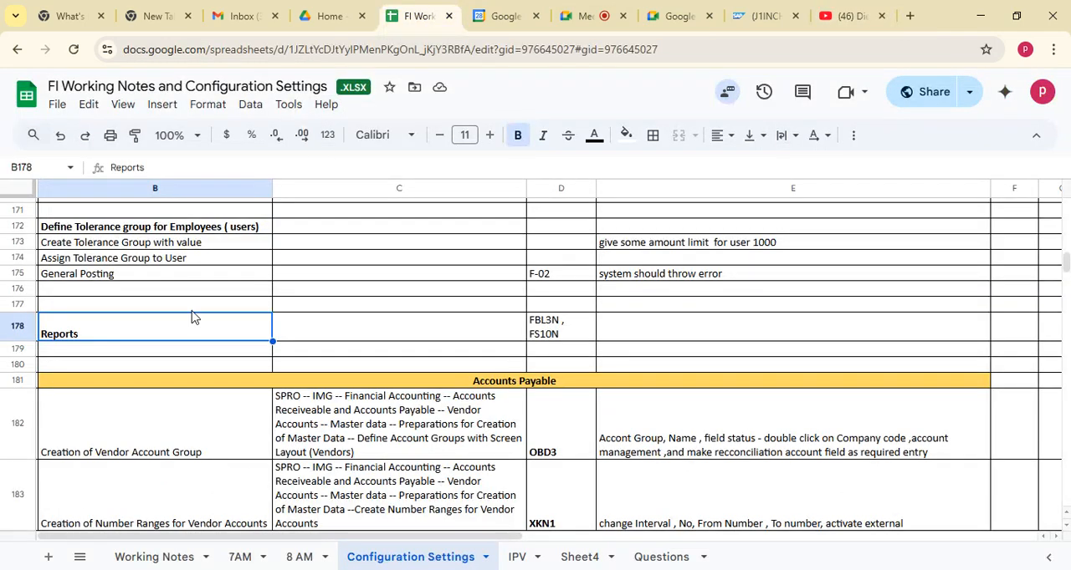
{"action": "left_click", "coordinate": [458, 388]}
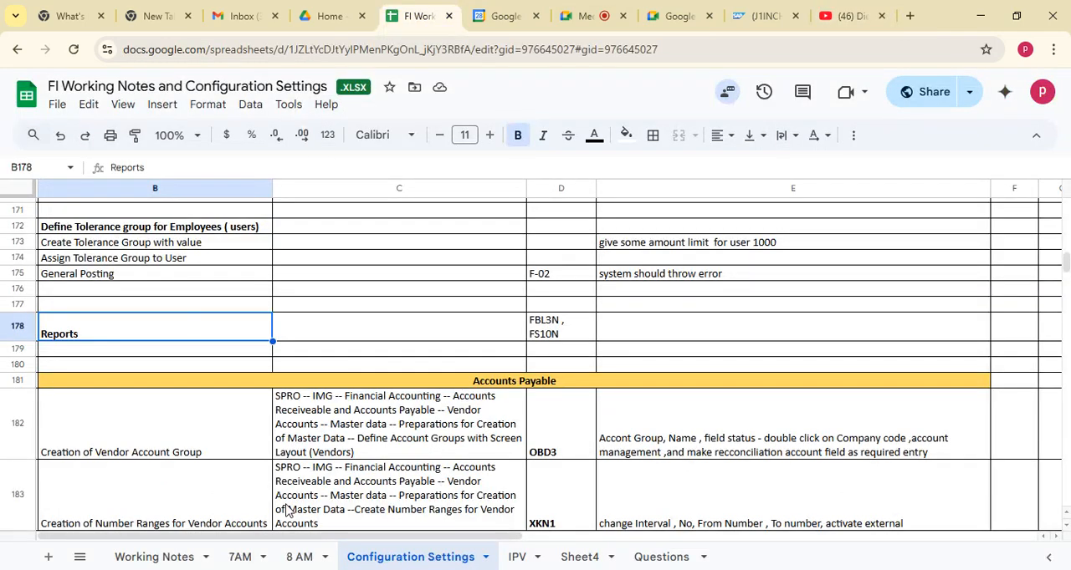
{"action": "left_click", "coordinate": [302, 559]}
{"action": "left_click", "coordinate": [233, 481]}
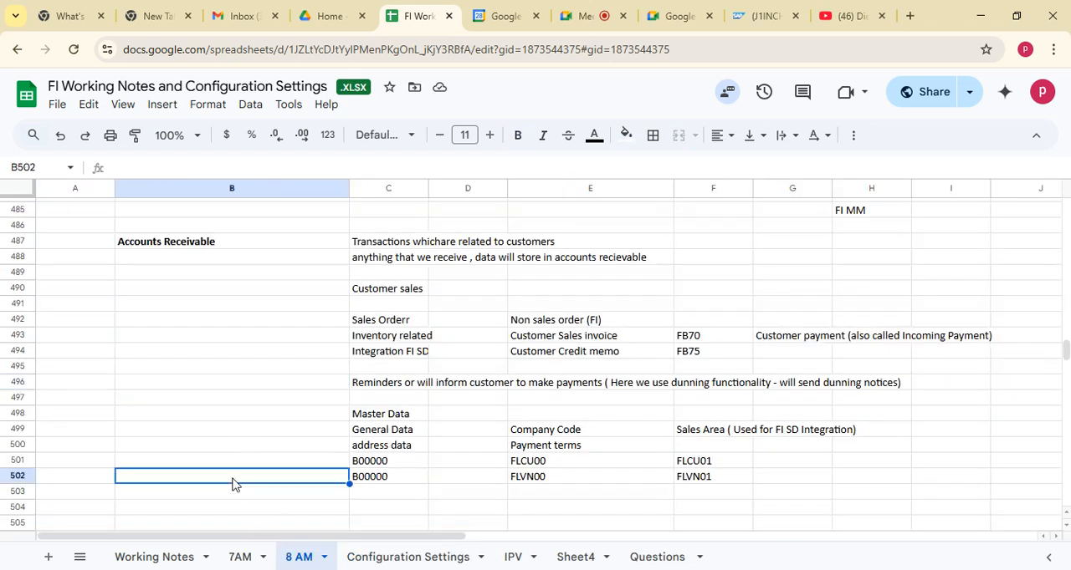
{"action": "key", "text": "Down"}
{"action": "key", "text": "Down"}
{"action": "key", "text": "Down"}
{"action": "key", "text": "Down"}
{"action": "key", "text": "Down"}
{"action": "key", "text": "Down"}
{"action": "key", "text": "Down"}
{"action": "key", "text": "Down"}
{"action": "key", "text": "Down"}
{"action": "key", "text": "Down"}
{"action": "key", "text": "Down"}
{"action": "key", "text": "Down"}
{"action": "key", "text": "Down"}
{"action": "key", "text": "Down"}
{"action": "key", "text": "Down"}
{"action": "key", "text": "Down"}
{"action": "key", "text": "Down"}
{"action": "key", "text": "Down"}
{"action": "key", "text": "Down"}
{"action": "key", "text": "Down"}
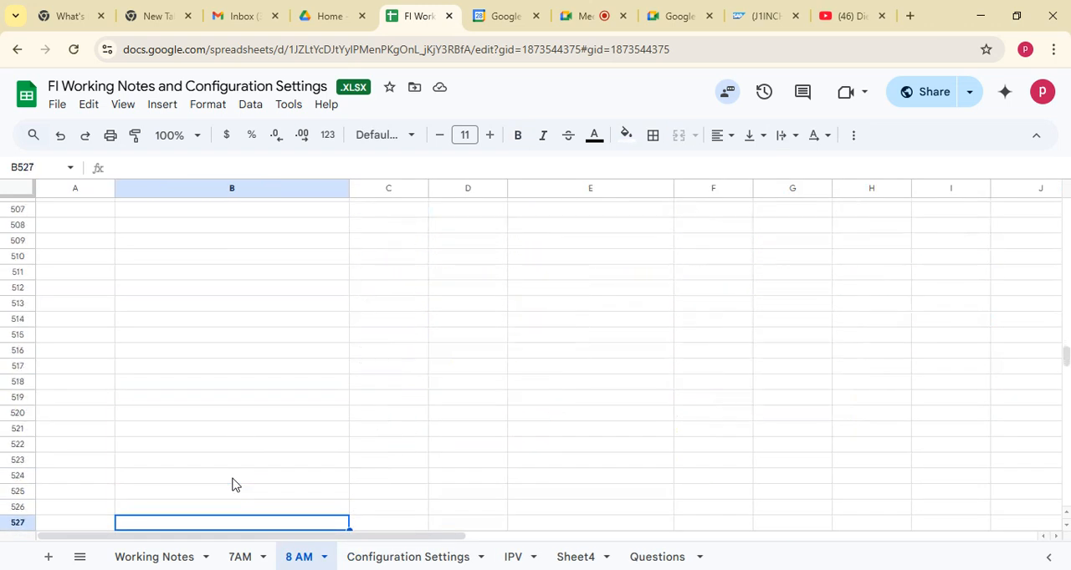
Enter the heading "Accounts Payable" in cell B509 of the 8 AM sheet
{"action": "left_click", "coordinate": [318, 245]}
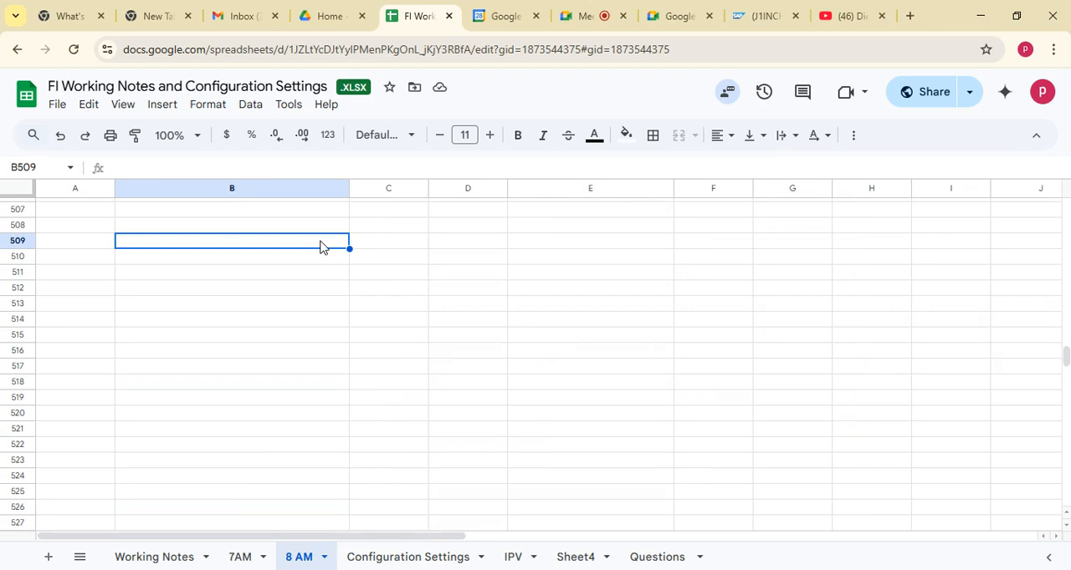
{"action": "type", "text": "Accounts P"}
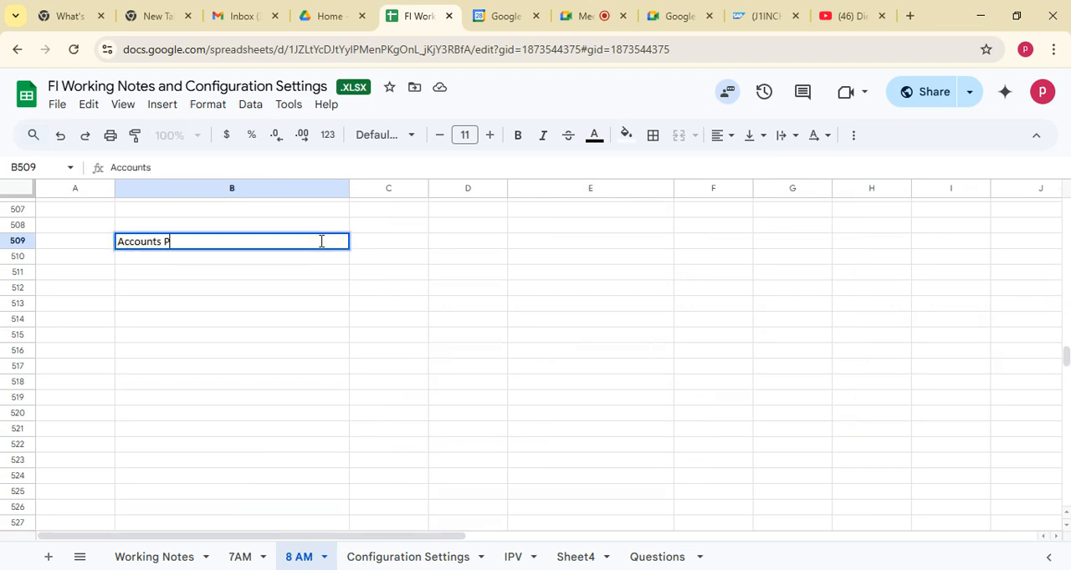
{"action": "type", "text": "ayable"}
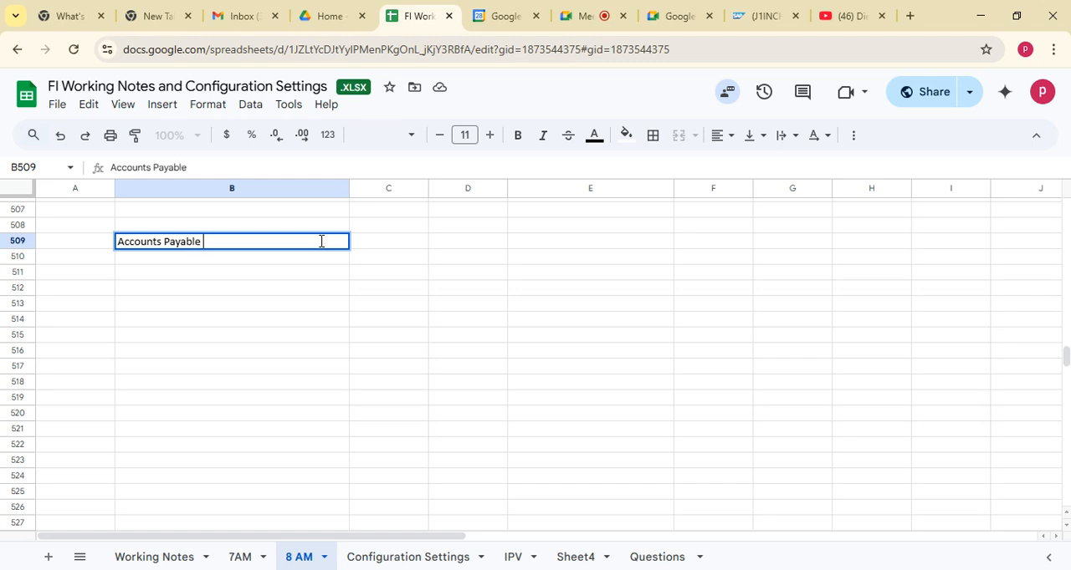
{"action": "left_click", "coordinate": [157, 304]}
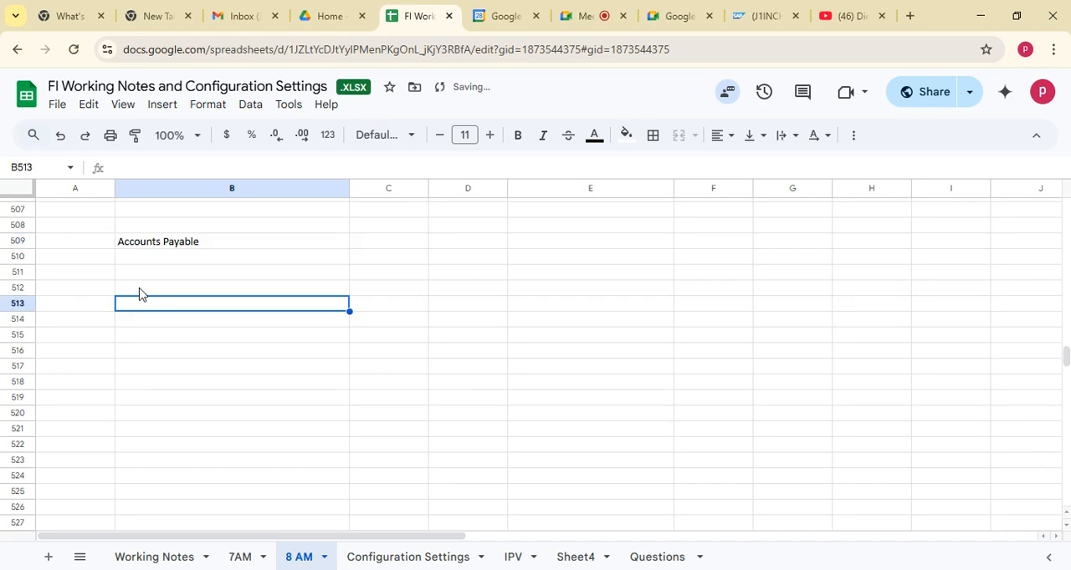
{"action": "left_click", "coordinate": [147, 279]}
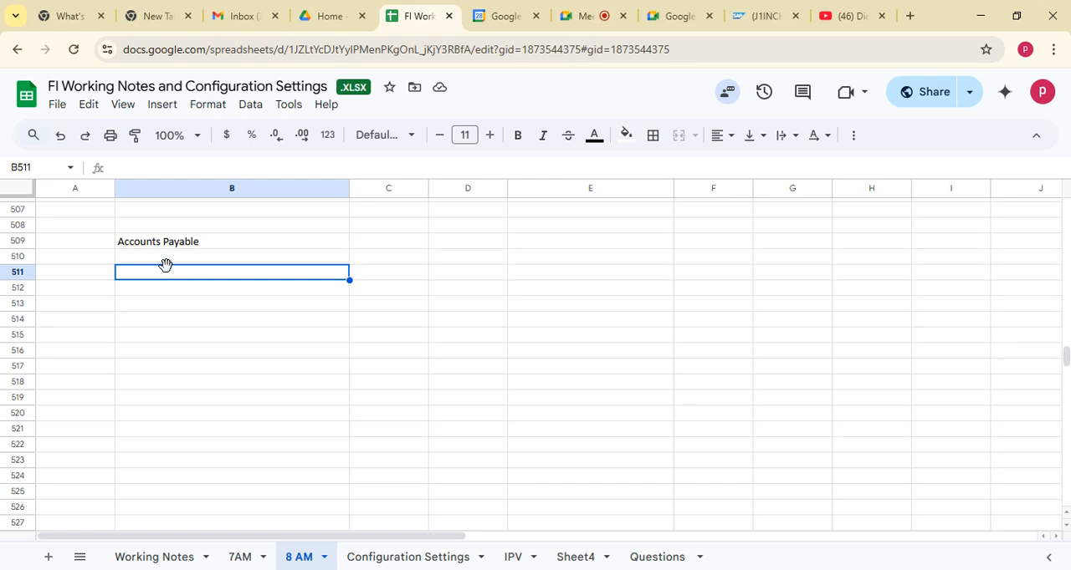
{"action": "left_click", "coordinate": [193, 262]}
Enter "Supplier related transactions are stored in accounts payable" in cell C509, beside the Accounts Payable heading
{"action": "left_click", "coordinate": [383, 248]}
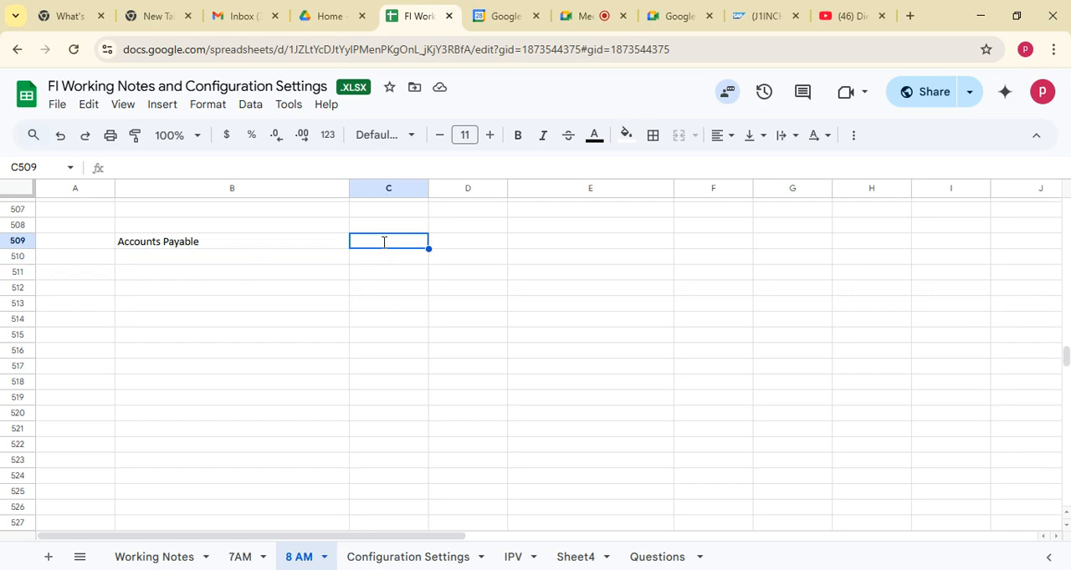
{"action": "type", "text": "Supplier"}
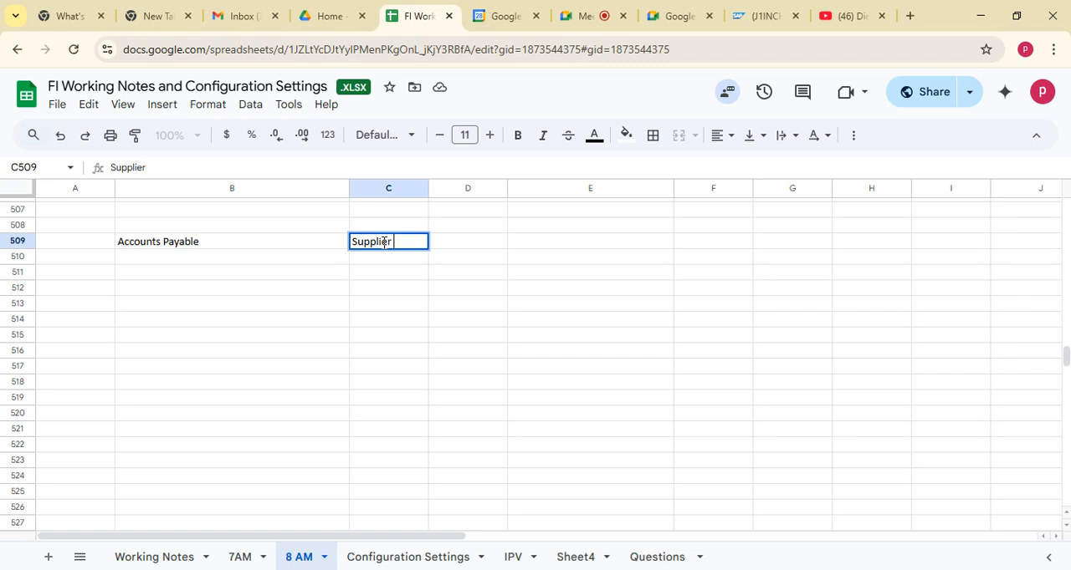
{"action": "type", "text": " related tr"}
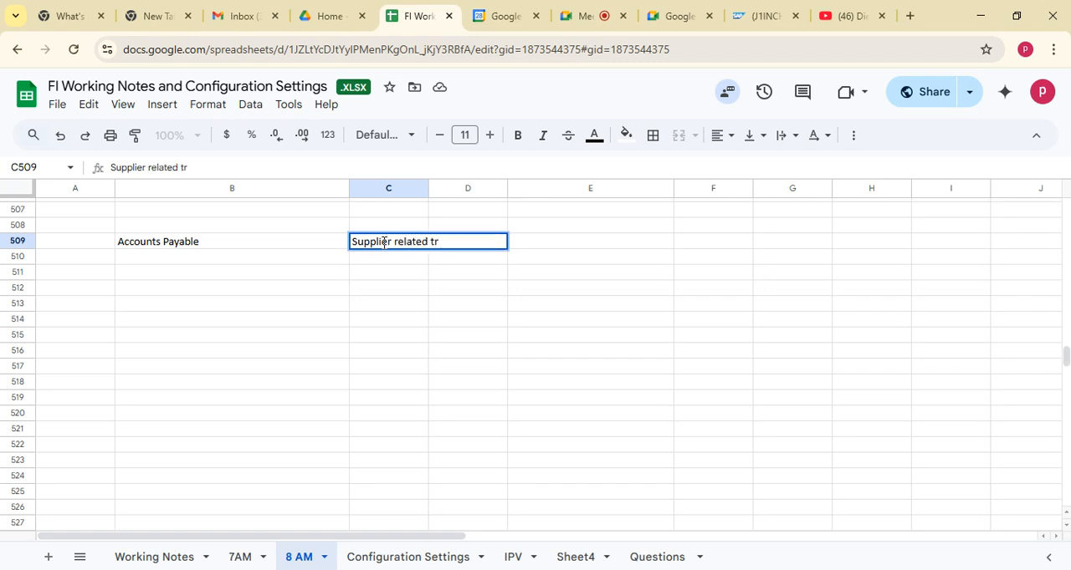
{"action": "type", "text": "ansactions a"}
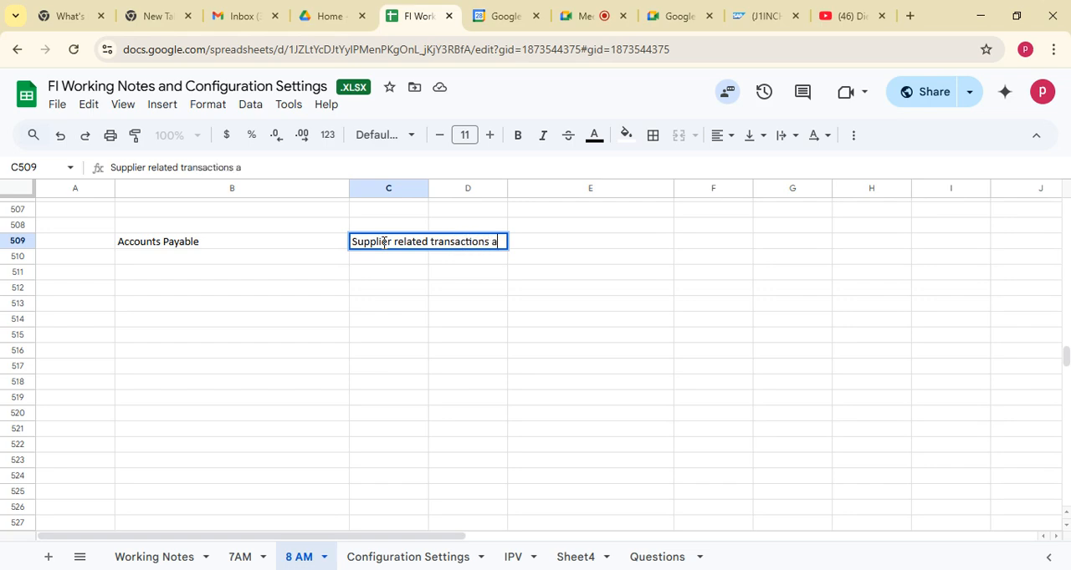
{"action": "type", "text": "re stored in"}
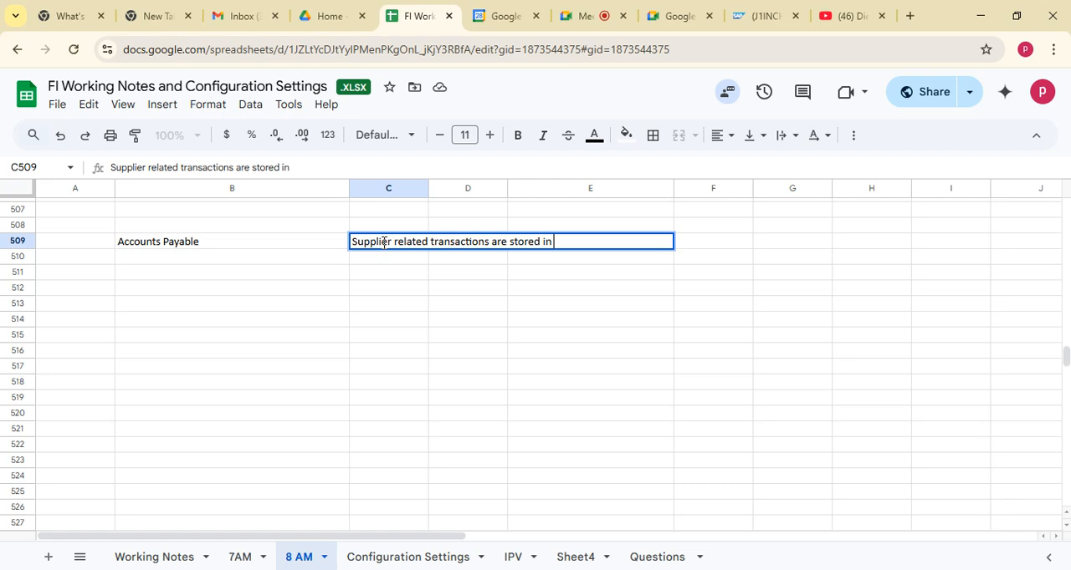
{"action": "type", "text": " accounts pay"}
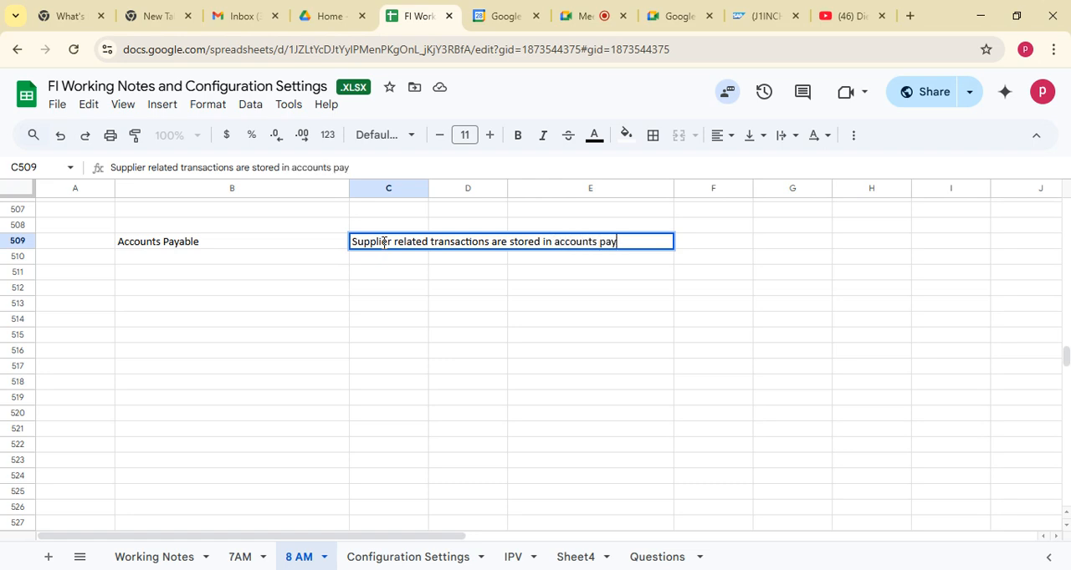
{"action": "type", "text": "able"}
{"action": "left_click", "coordinate": [176, 245]}
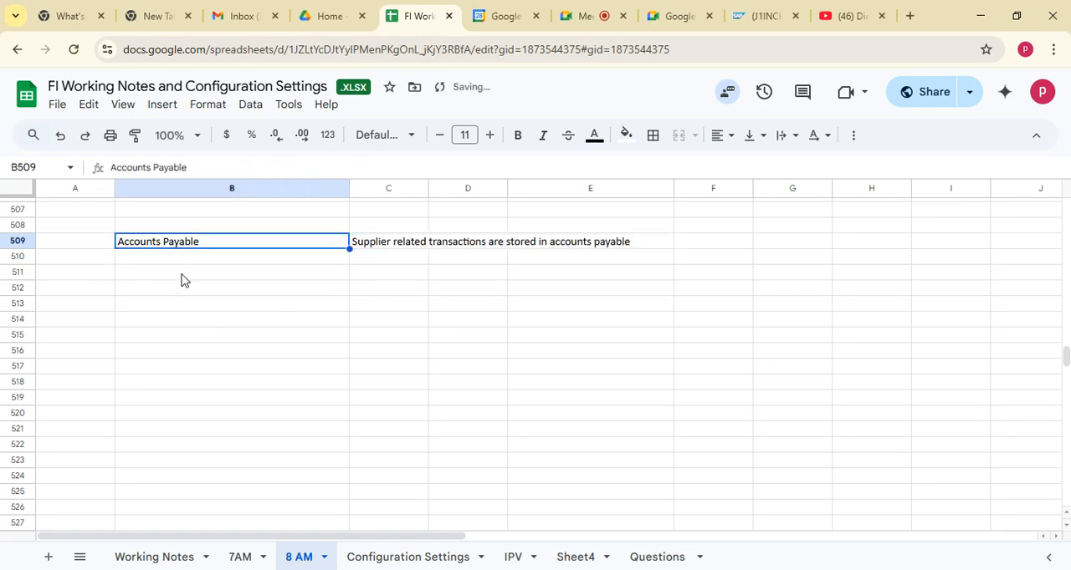
Start the list of supplier types with "Domestic suppliers" in cell B511 and "Foreign Suppliers" in cell B512
{"action": "left_click", "coordinate": [182, 277]}
{"action": "type", "text": "D"}
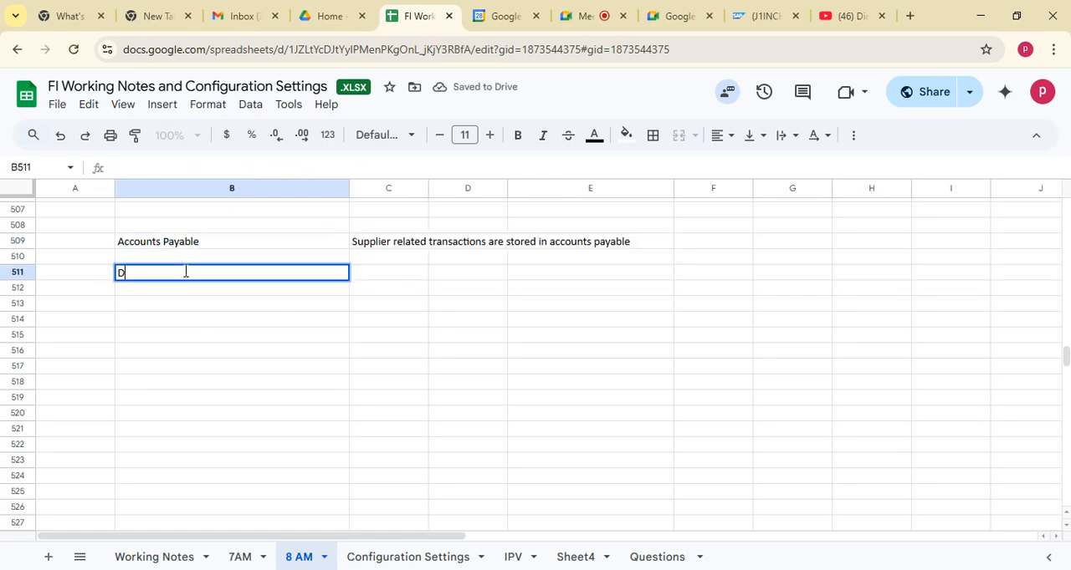
{"action": "type", "text": "omestic"}
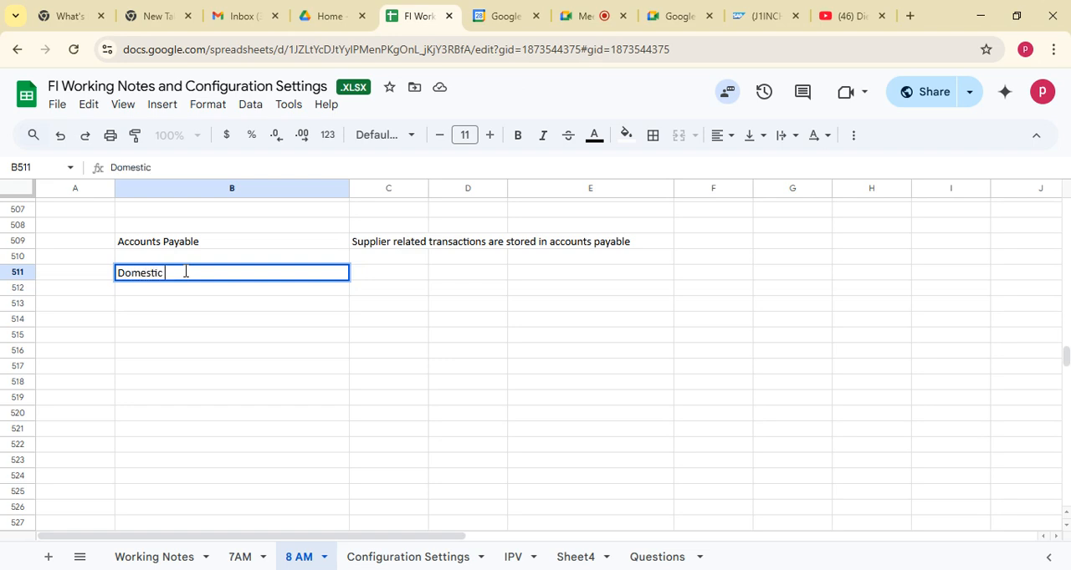
{"action": "key", "text": "BackSpace"}
{"action": "key", "text": "BackSpace"}
{"action": "type", "text": "ppli"}
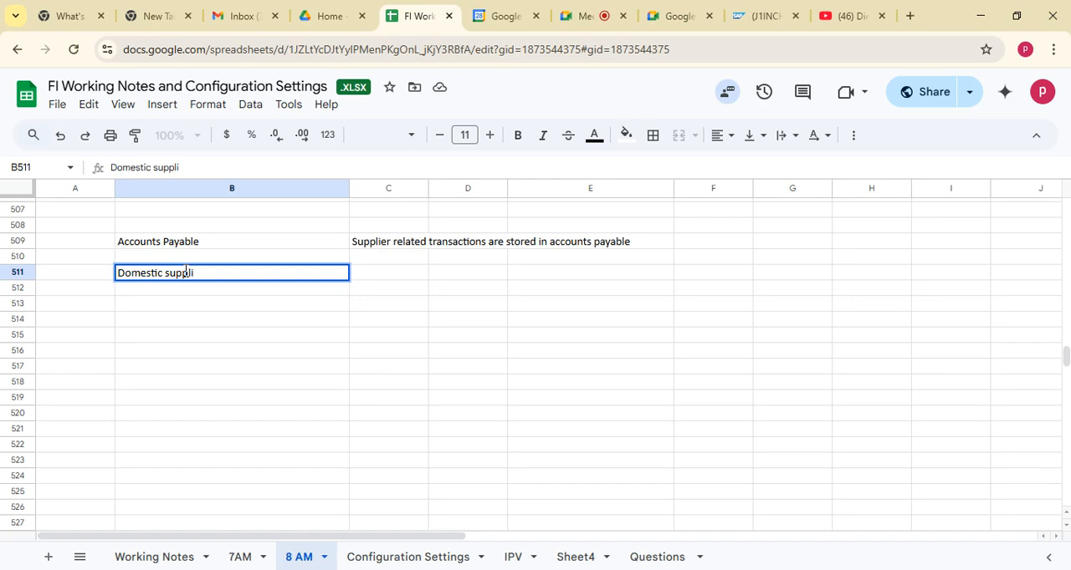
{"action": "type", "text": "ers"}
{"action": "left_click", "coordinate": [186, 293]}
{"action": "type", "text": "Forei"}
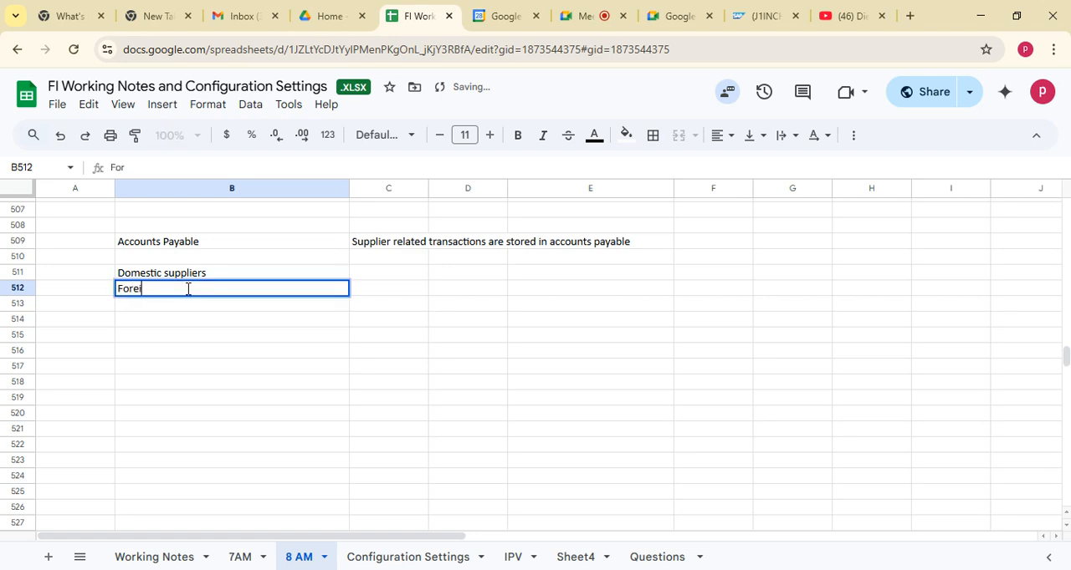
{"action": "type", "text": "gn"}
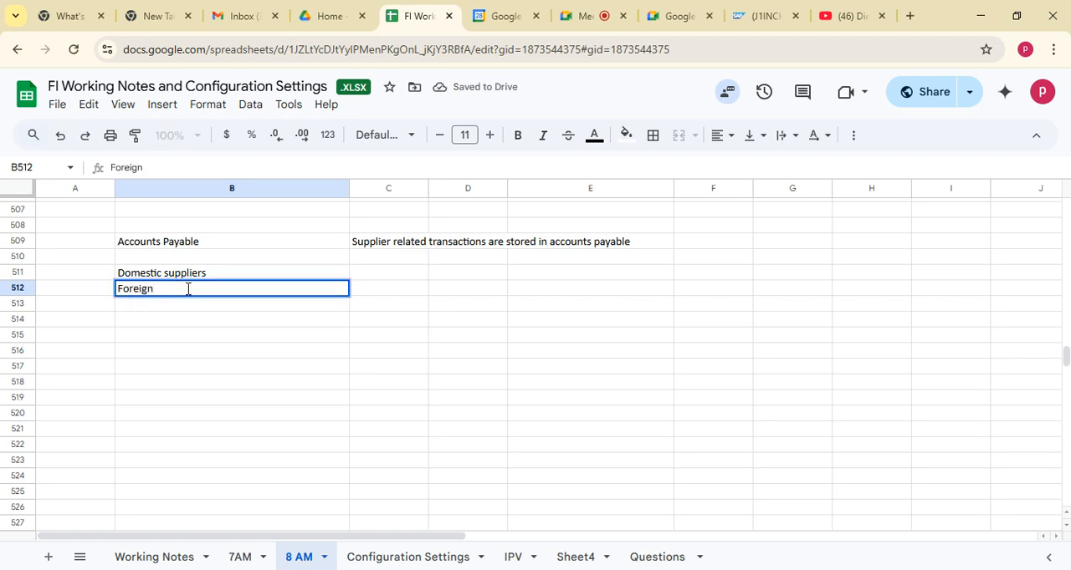
{"action": "type", "text": " Suppliers"}
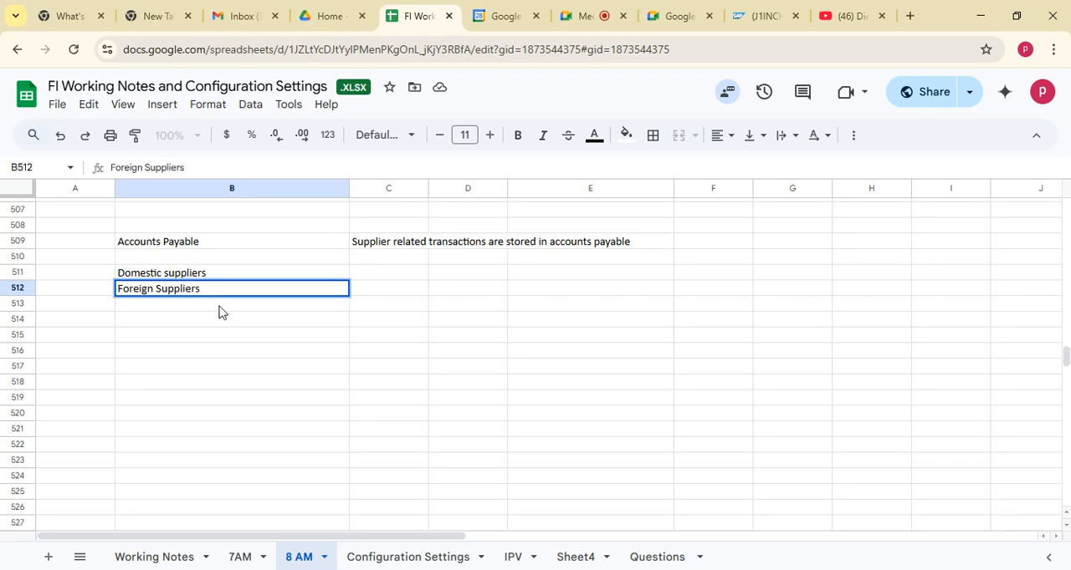
{"action": "key", "text": "Return"}
Extend the supplier type list with "One time suppliers" in cell B513 and "Employee Suppliers" in cell B514
{"action": "type", "text": "One time s"}
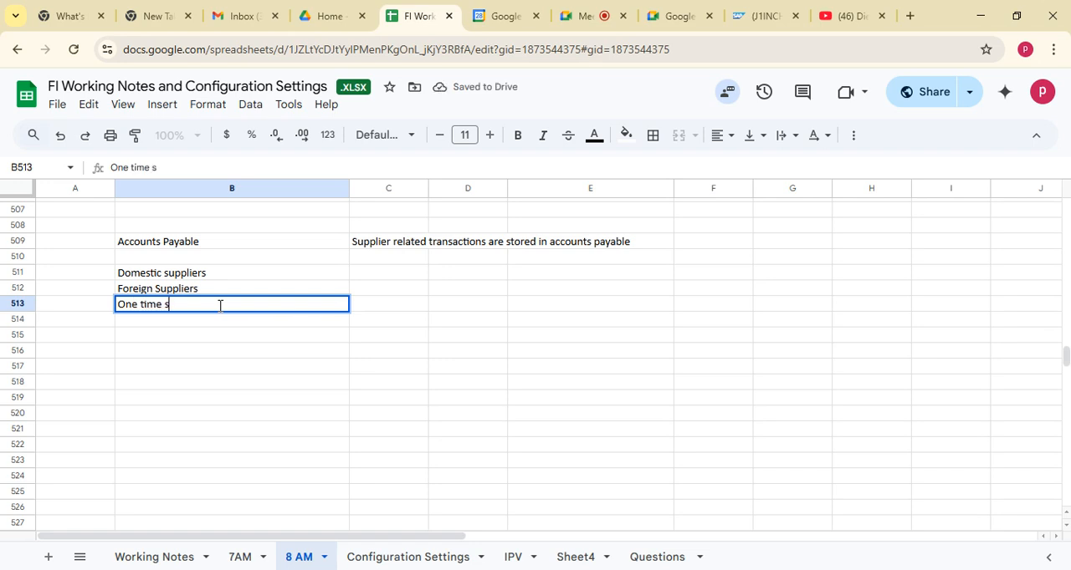
{"action": "type", "text": "uppliers"}
{"action": "left_click", "coordinate": [225, 327]}
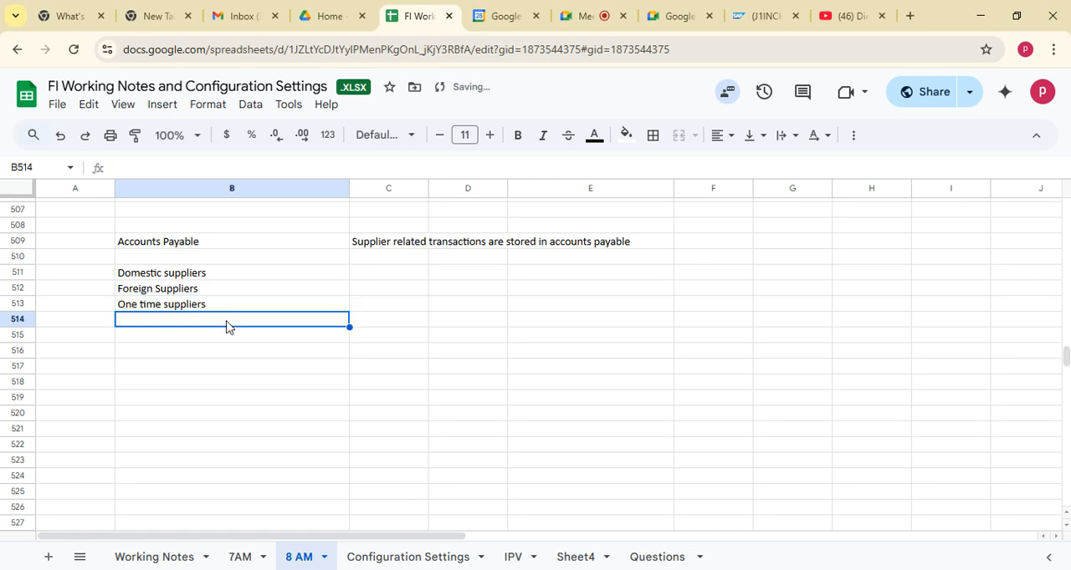
{"action": "type", "text": "Em"}
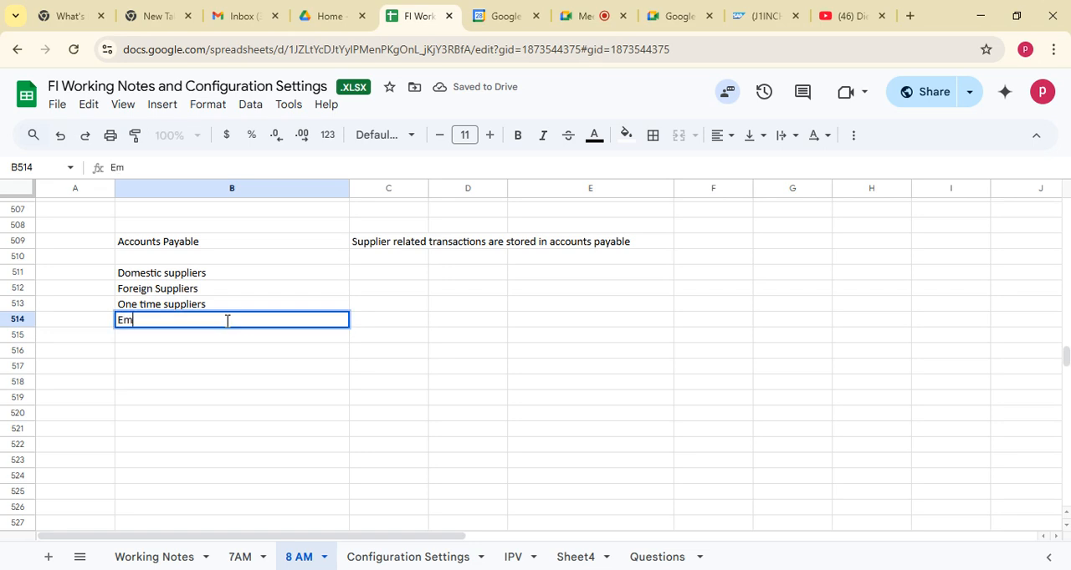
{"action": "type", "text": "ployee"}
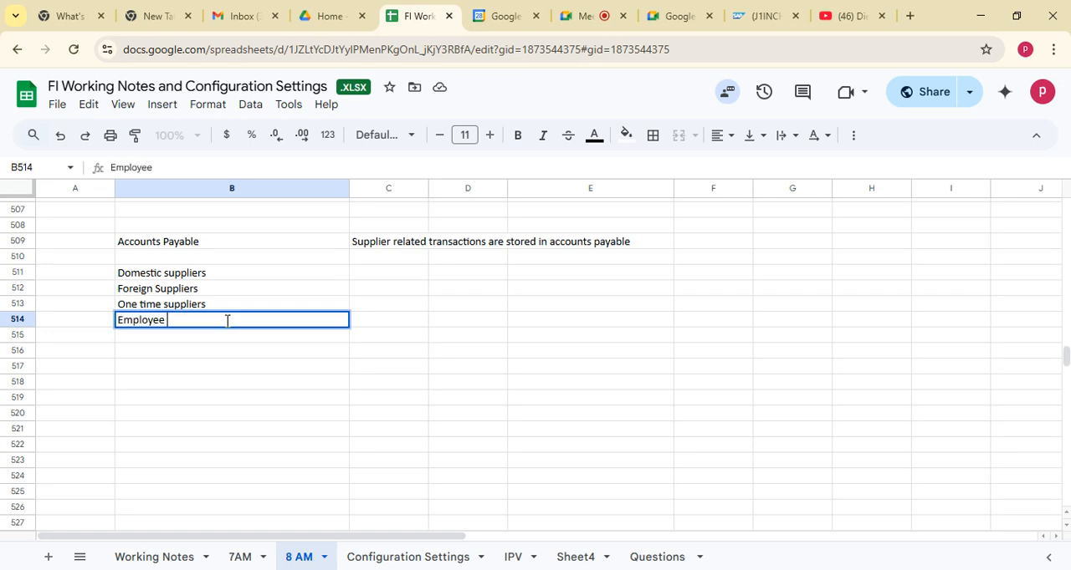
{"action": "type", "text": " Vndor"}
{"action": "type", "text": " Supp"}
{"action": "type", "text": "liers"}
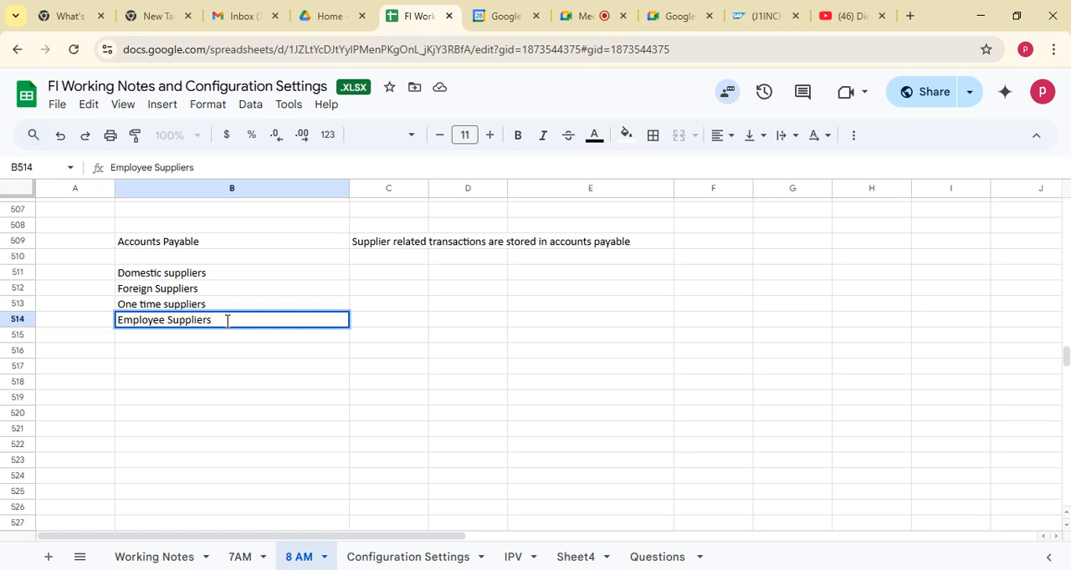
{"action": "left_click", "coordinate": [216, 384]}
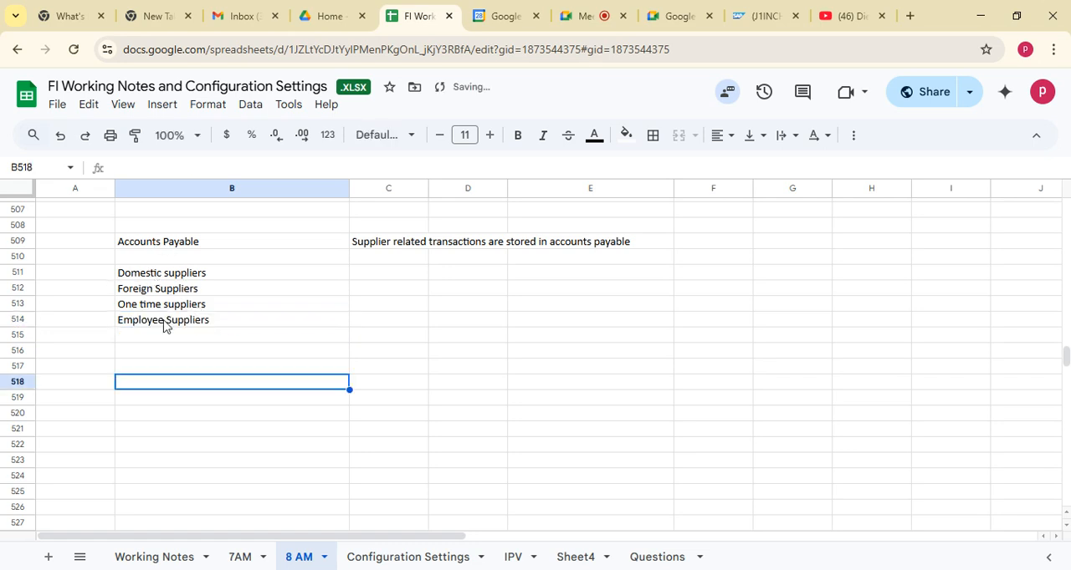
{"action": "left_click_drag", "start_coordinate": [162, 273], "coordinate": [171, 319]}
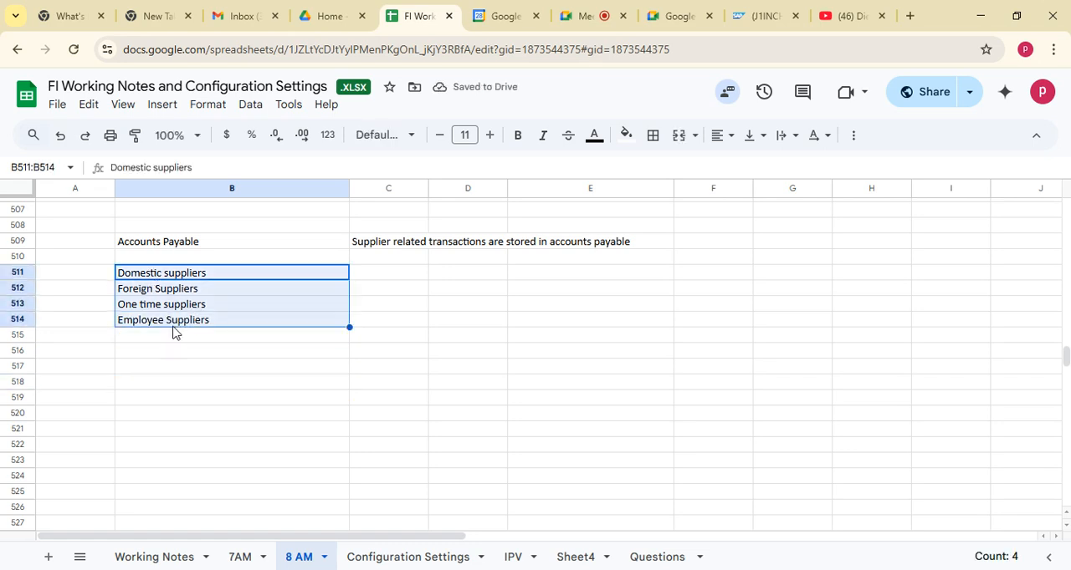
{"action": "left_click", "coordinate": [179, 398]}
{"action": "left_click", "coordinate": [177, 353]}
{"action": "left_click", "coordinate": [174, 274]}
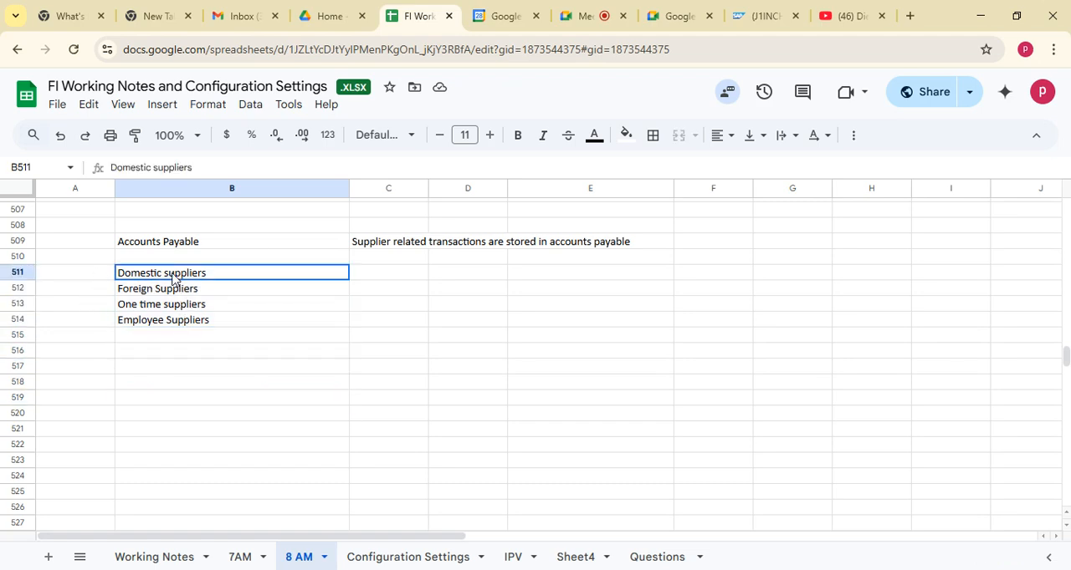
{"action": "left_click", "coordinate": [155, 358]}
{"action": "left_click", "coordinate": [167, 278]}
{"action": "left_click_drag", "start_coordinate": [166, 277], "coordinate": [173, 330]}
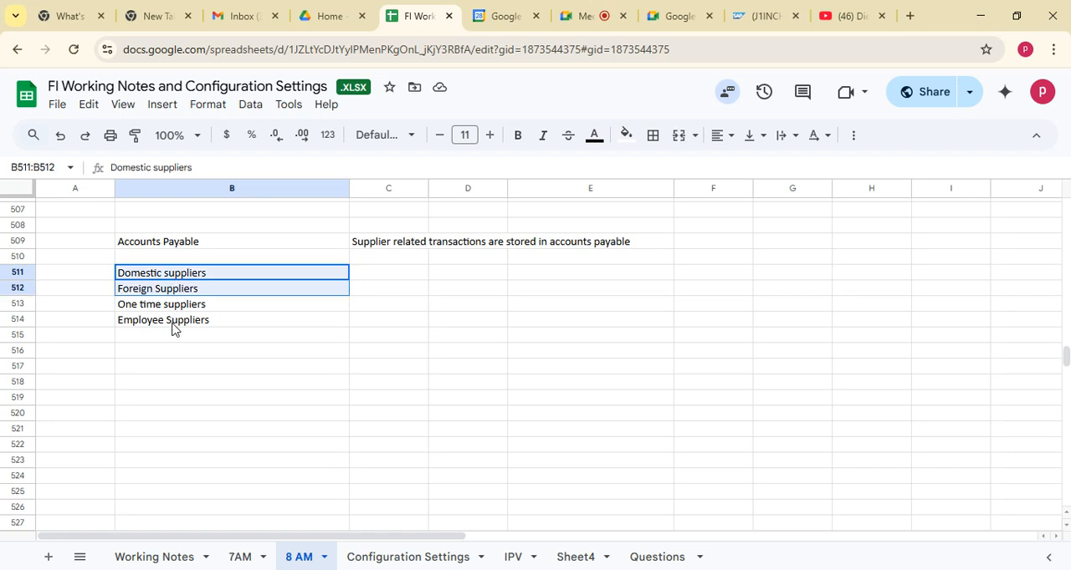
{"action": "left_click_drag", "start_coordinate": [172, 279], "coordinate": [176, 329]}
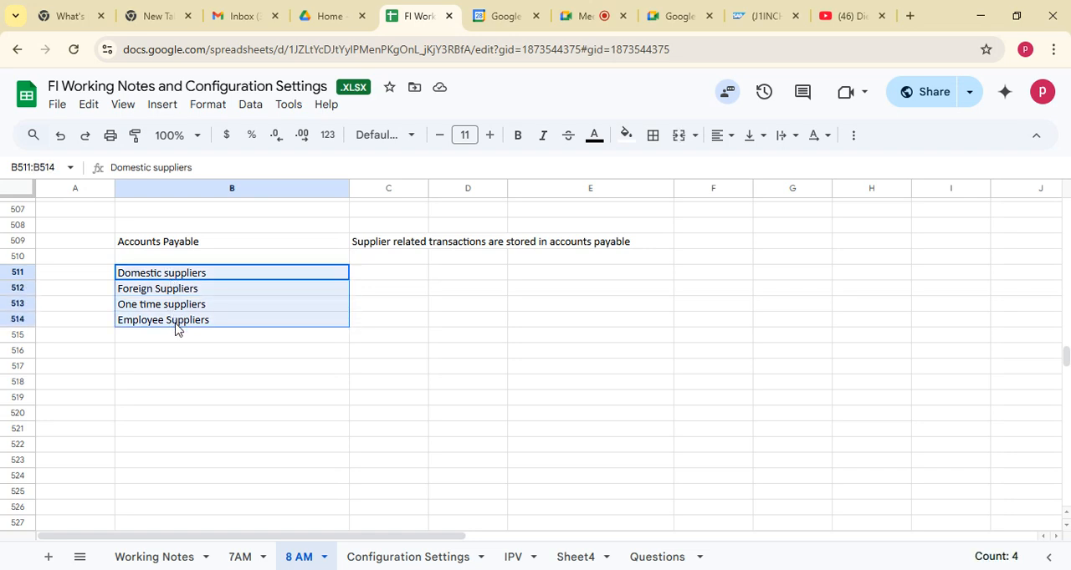
{"action": "left_click", "coordinate": [159, 382]}
{"action": "left_click", "coordinate": [151, 349]}
{"action": "left_click_drag", "start_coordinate": [163, 276], "coordinate": [168, 321]}
{"action": "left_click", "coordinate": [156, 371]}
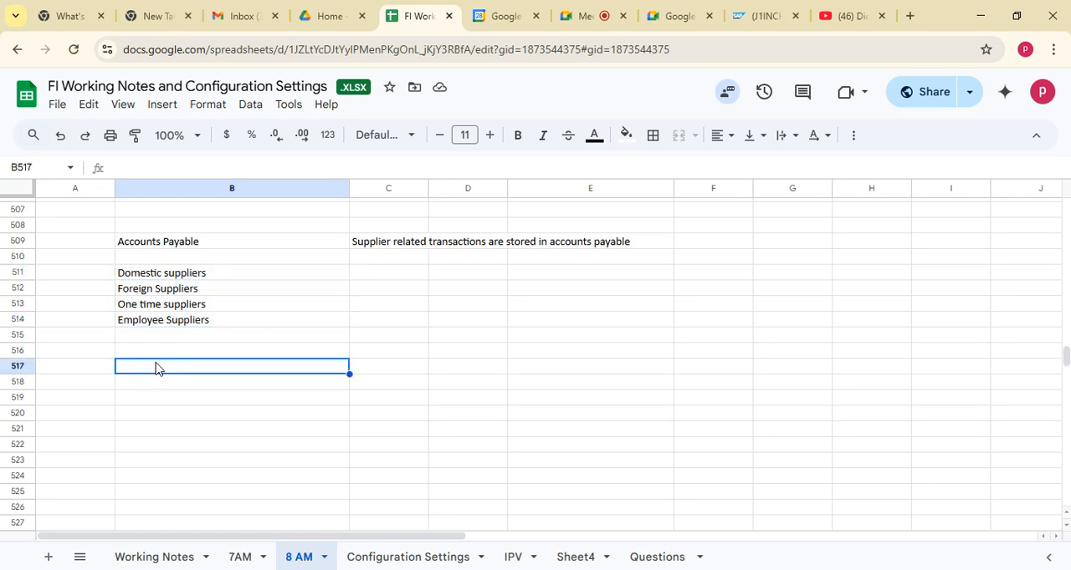
{"action": "left_click_drag", "start_coordinate": [160, 279], "coordinate": [169, 321]}
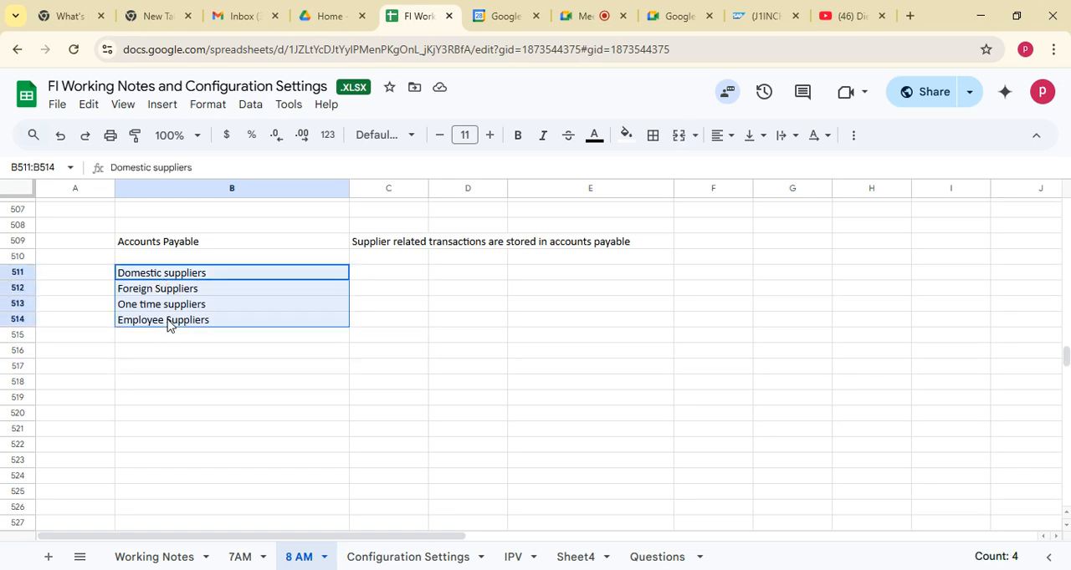
{"action": "left_click", "coordinate": [164, 372]}
{"action": "left_click_drag", "start_coordinate": [170, 276], "coordinate": [175, 324]}
{"action": "left_click", "coordinate": [163, 377]}
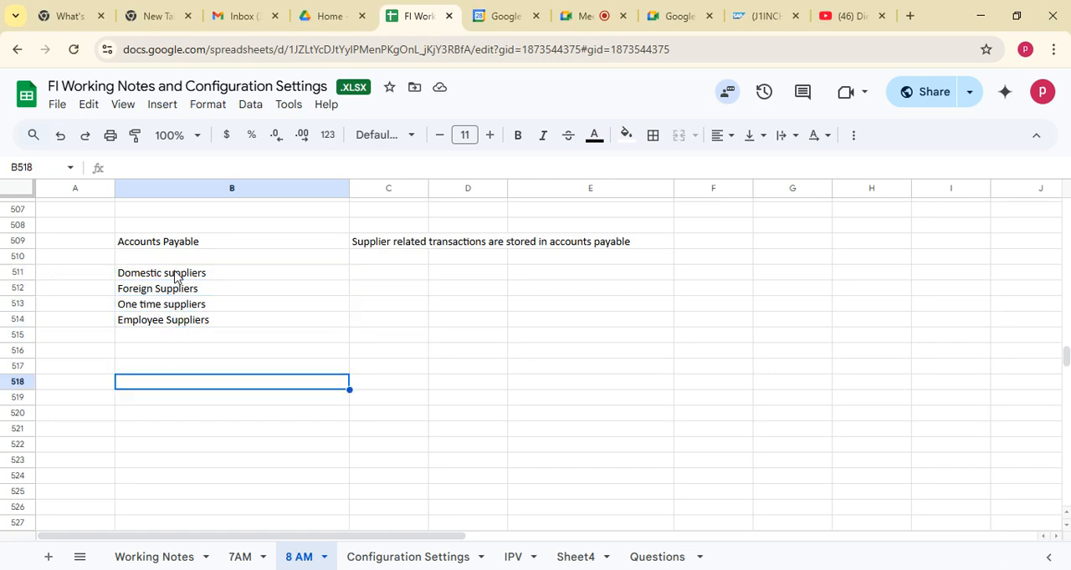
{"action": "left_click_drag", "start_coordinate": [176, 277], "coordinate": [179, 322]}
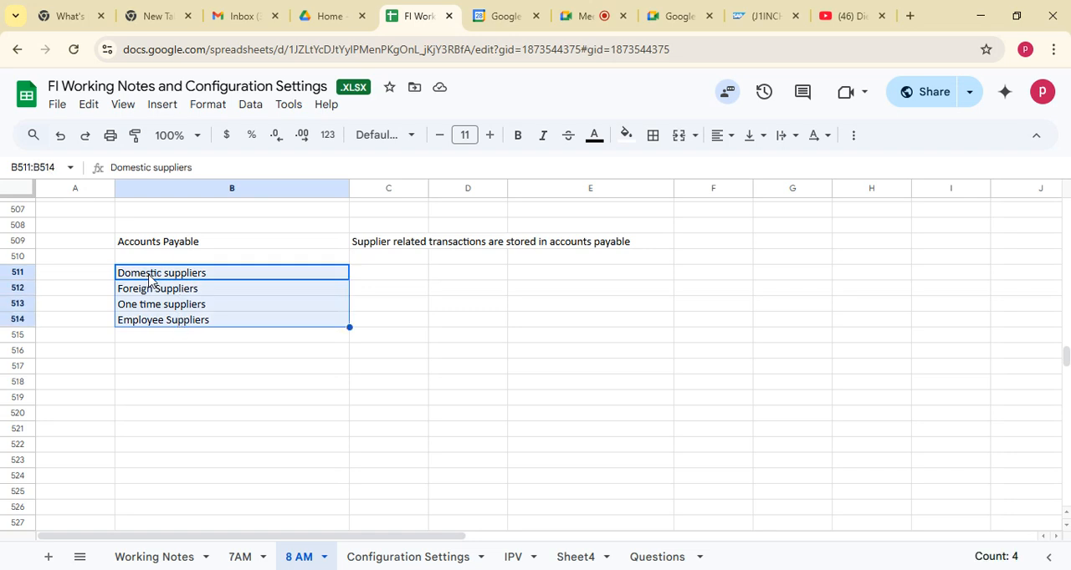
Enter the headings "PO" in cell B516 and "NON PO" in cell C516 below the supplier types
{"action": "left_click", "coordinate": [192, 355]}
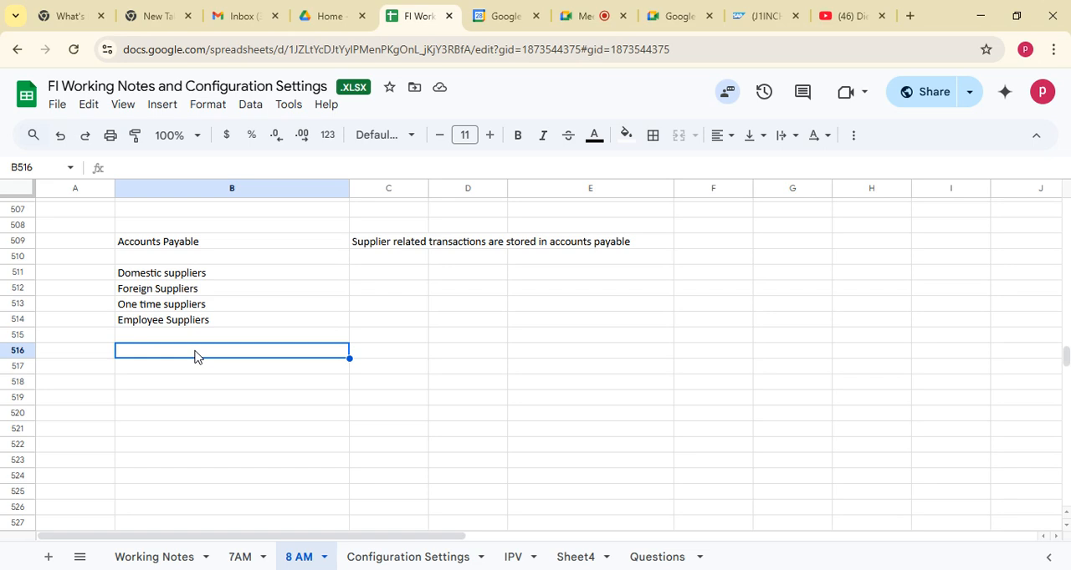
{"action": "type", "text": "PO"}
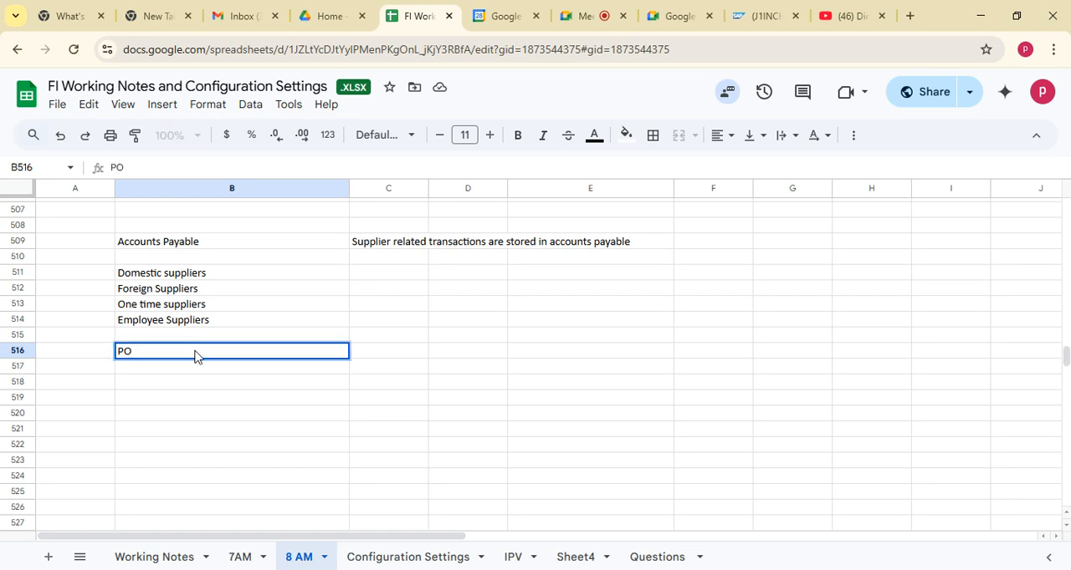
{"action": "key", "text": "Tab"}
{"action": "type", "text": "NO"}
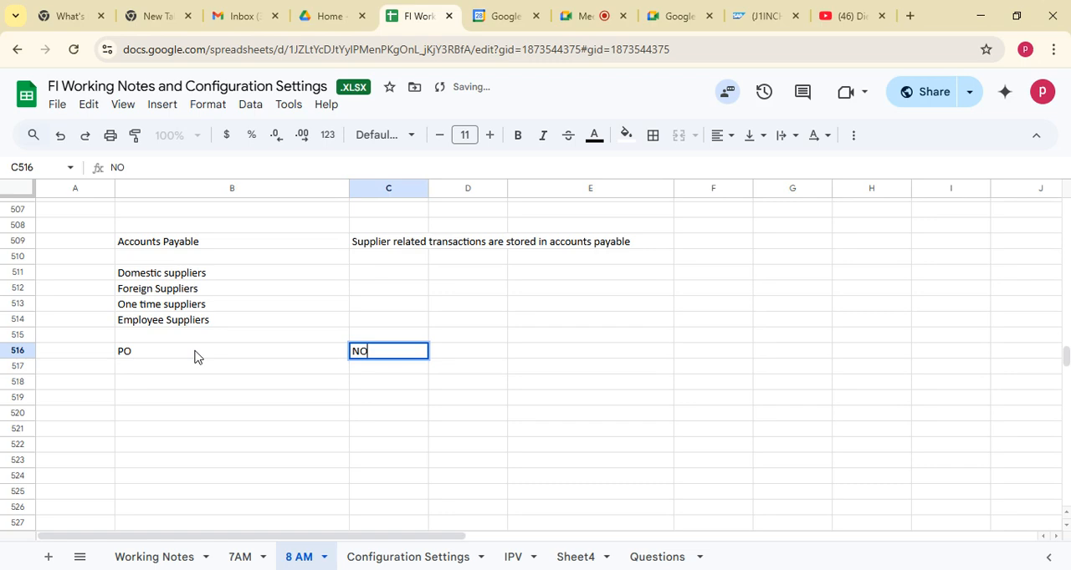
{"action": "type", "text": "N  PO"}
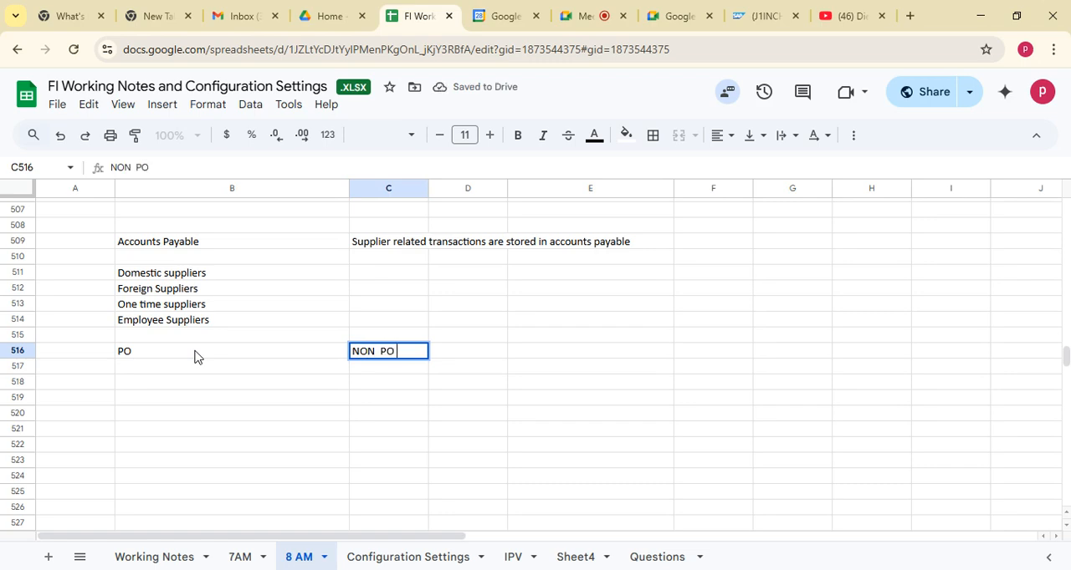
{"action": "key", "text": "Return"}
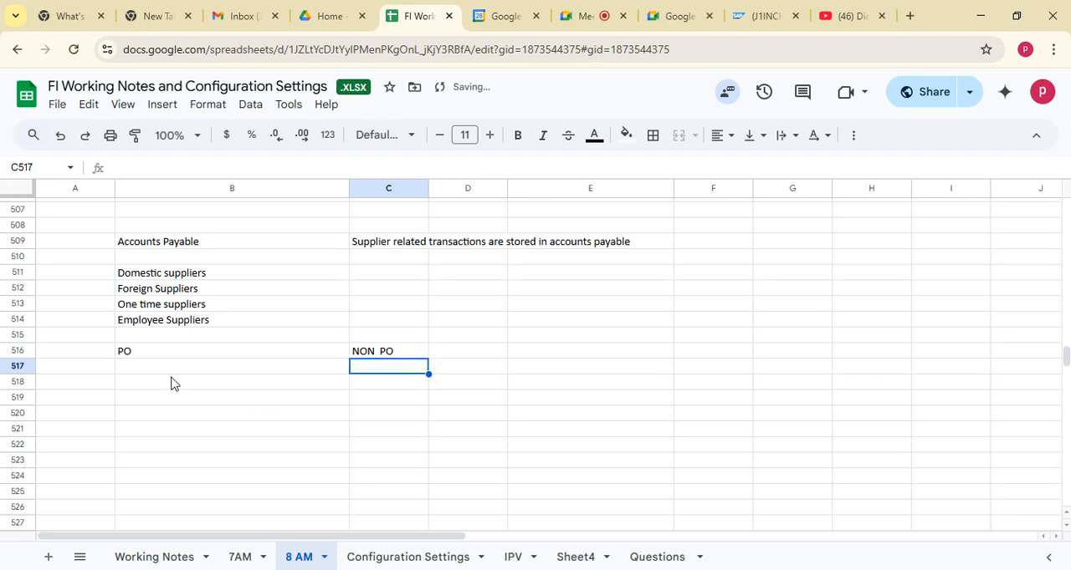
Enter "Serivces" in cell C517 under the NON PO heading
{"action": "double_click", "coordinate": [369, 368]}
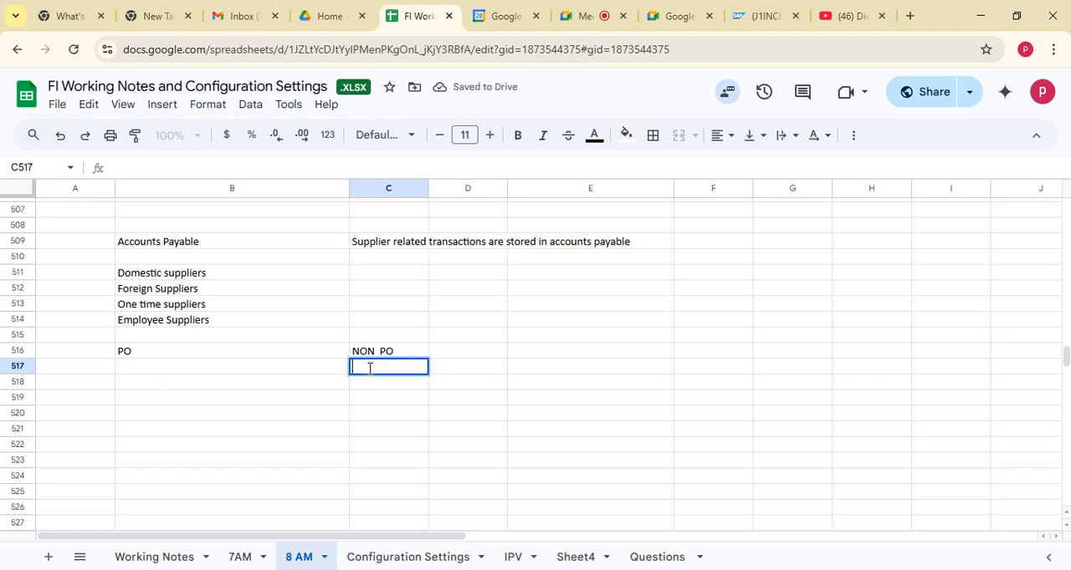
{"action": "type", "text": "Serivces"}
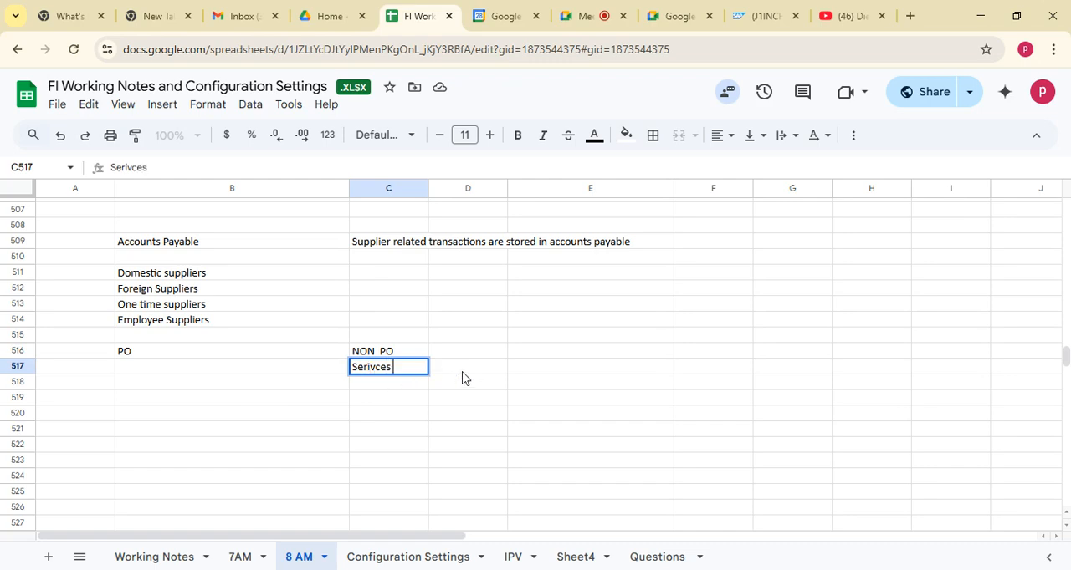
{"action": "key", "text": "Tab"}
{"action": "left_click", "coordinate": [538, 361]}
{"action": "left_click", "coordinate": [477, 371]}
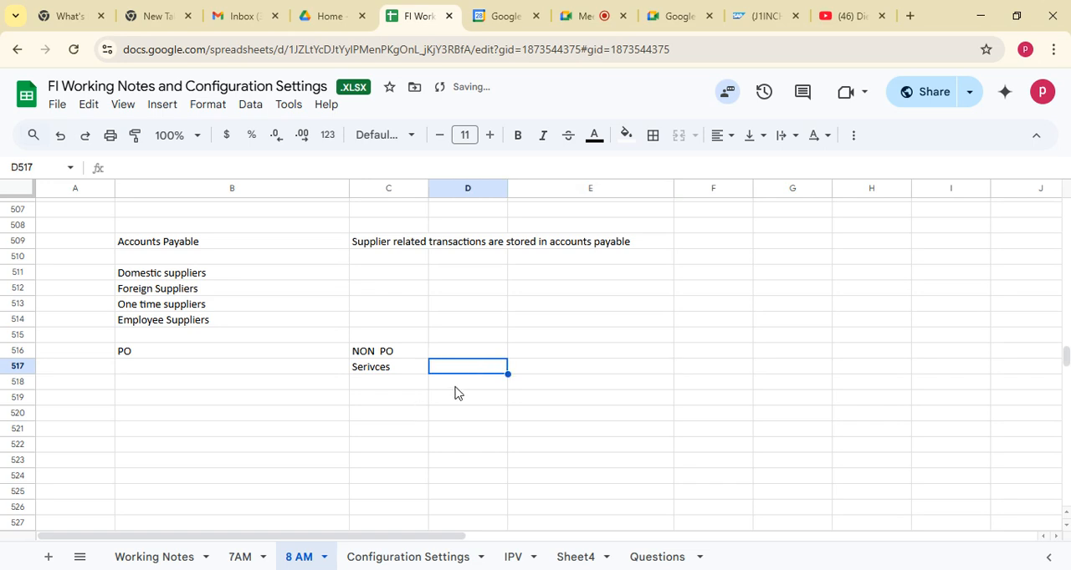
Enter "Legal" in cell D517 beside the services entry
{"action": "type", "text": "Lega"}
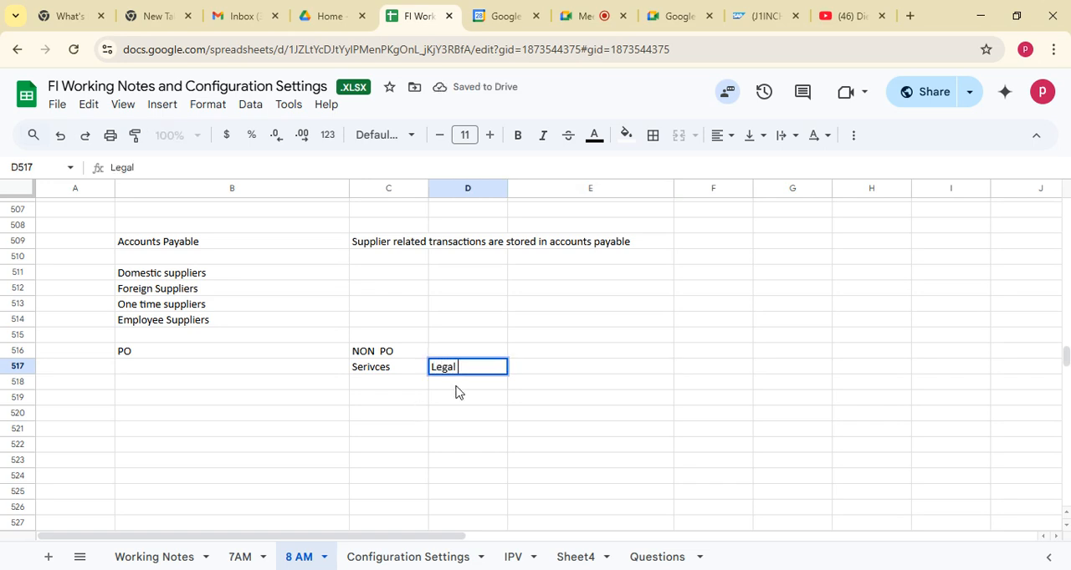
{"action": "type", "text": "l"}
{"action": "key", "text": "Tab"}
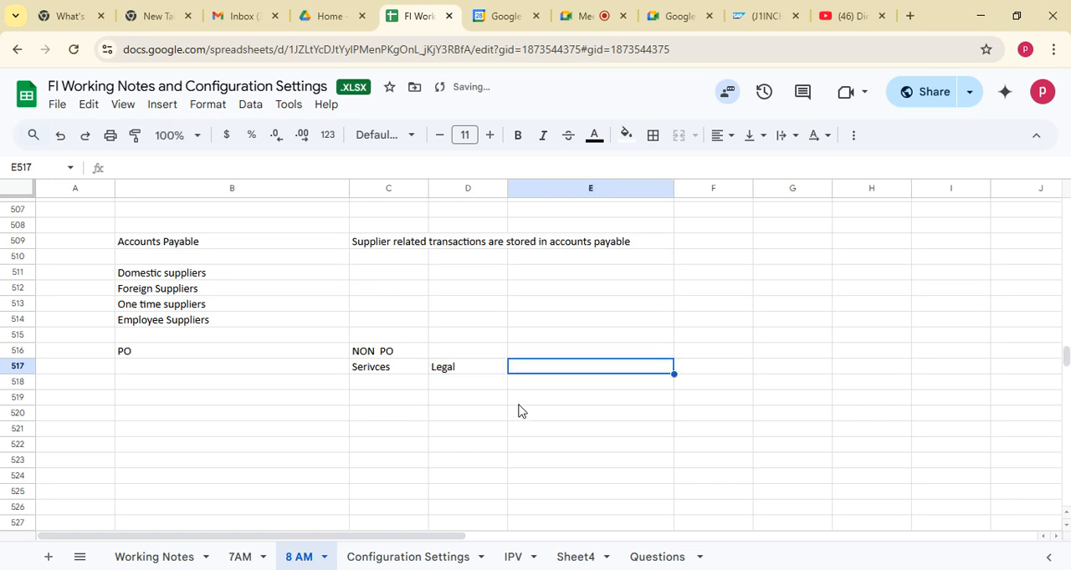
Enter "Inventory FI/MM" in cell B517 under the PO heading
{"action": "left_click", "coordinate": [141, 368]}
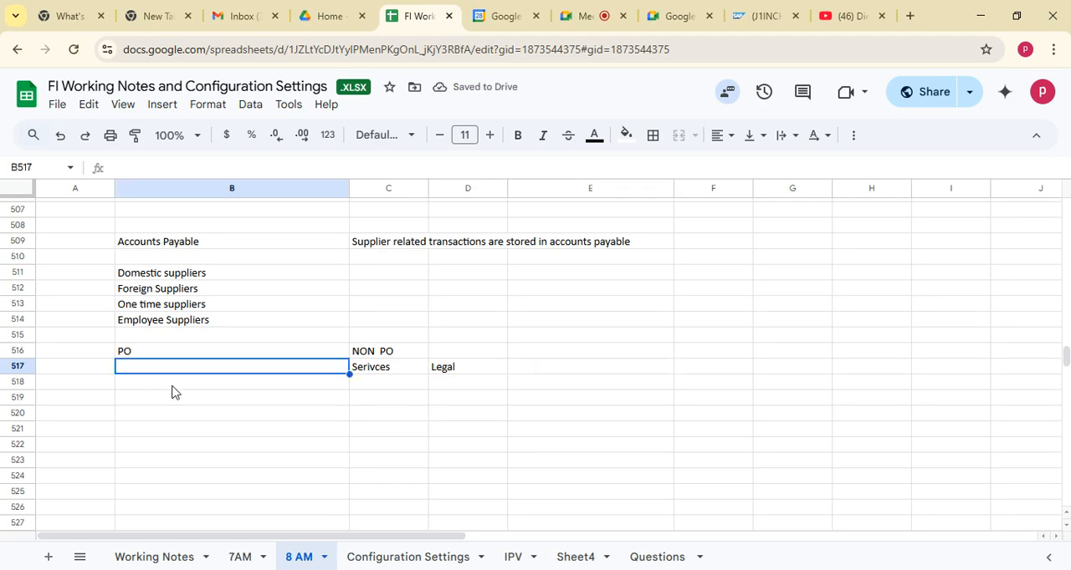
{"action": "type", "text": "Inve"}
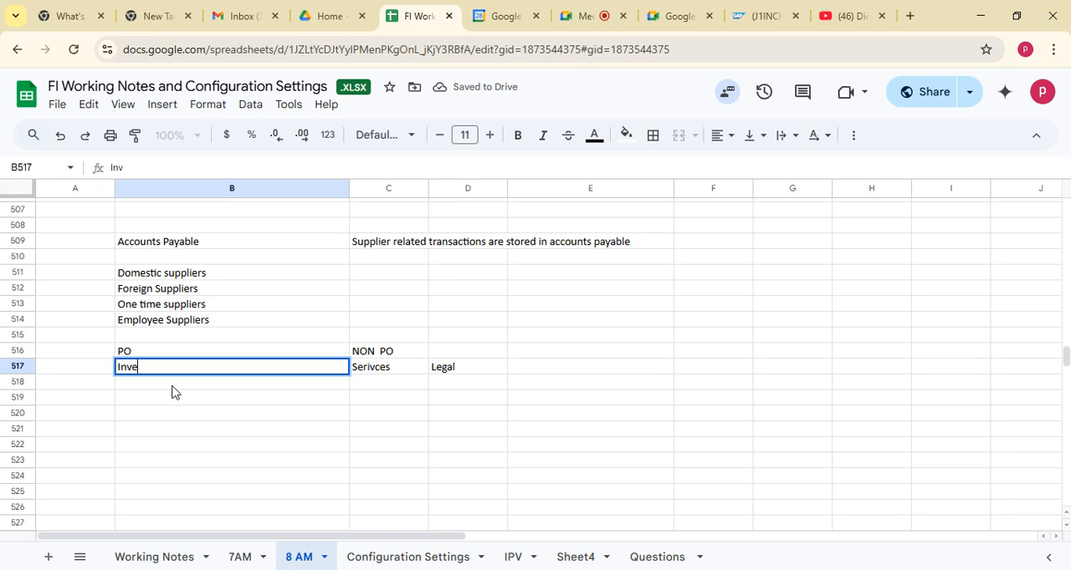
{"action": "type", "text": "ntory"}
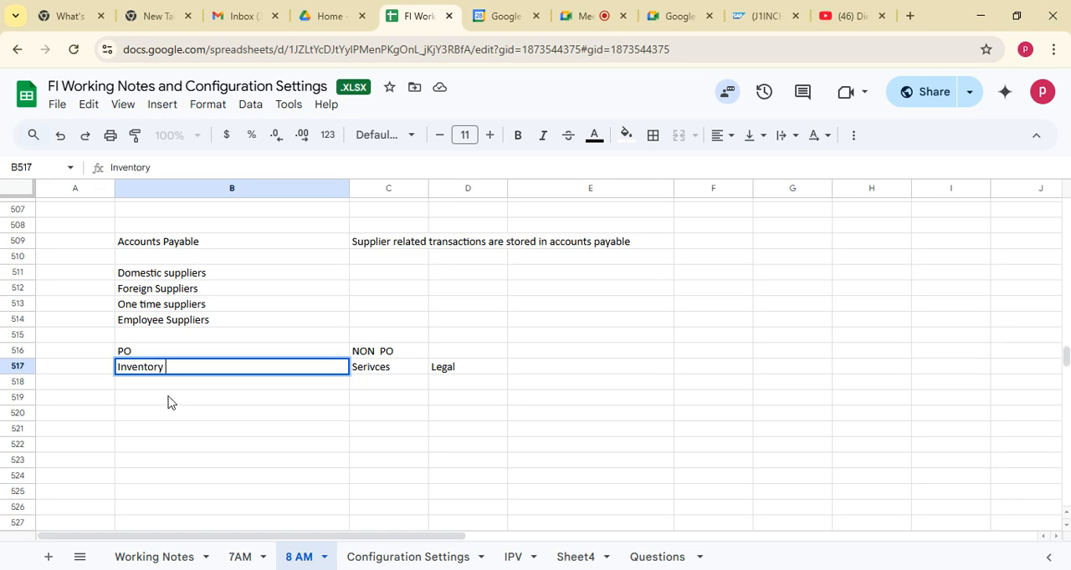
{"action": "left_click", "coordinate": [171, 395]}
{"action": "left_click", "coordinate": [169, 366]}
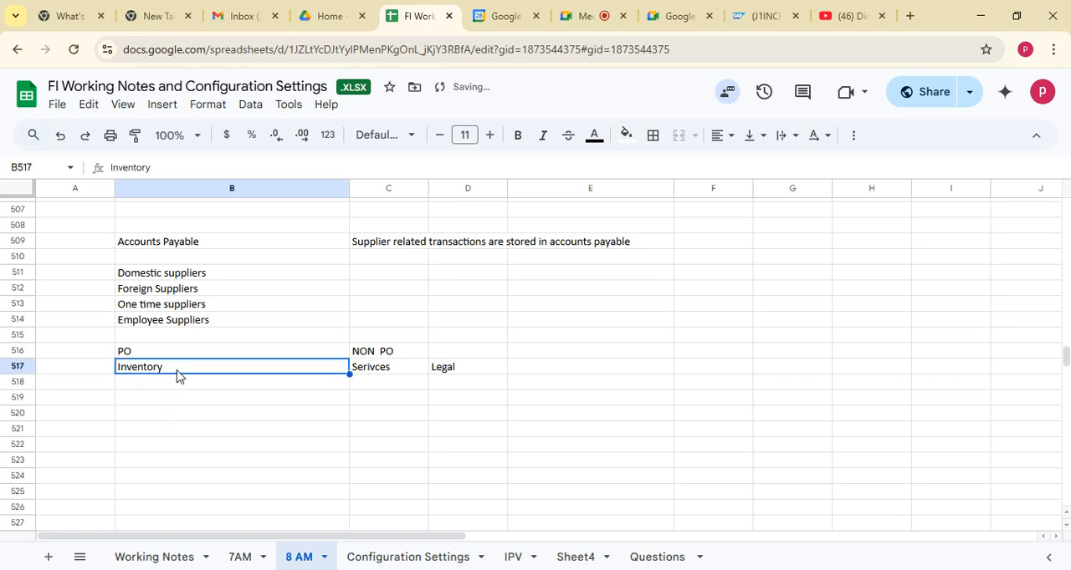
{"action": "double_click", "coordinate": [177, 367]}
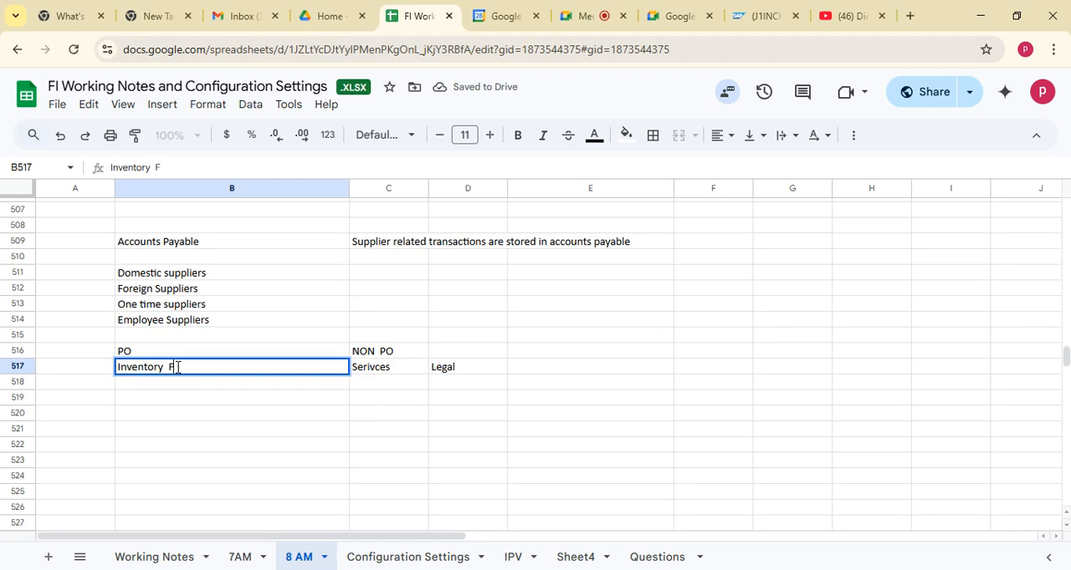
{"action": "type", "text": "FI/MM"}
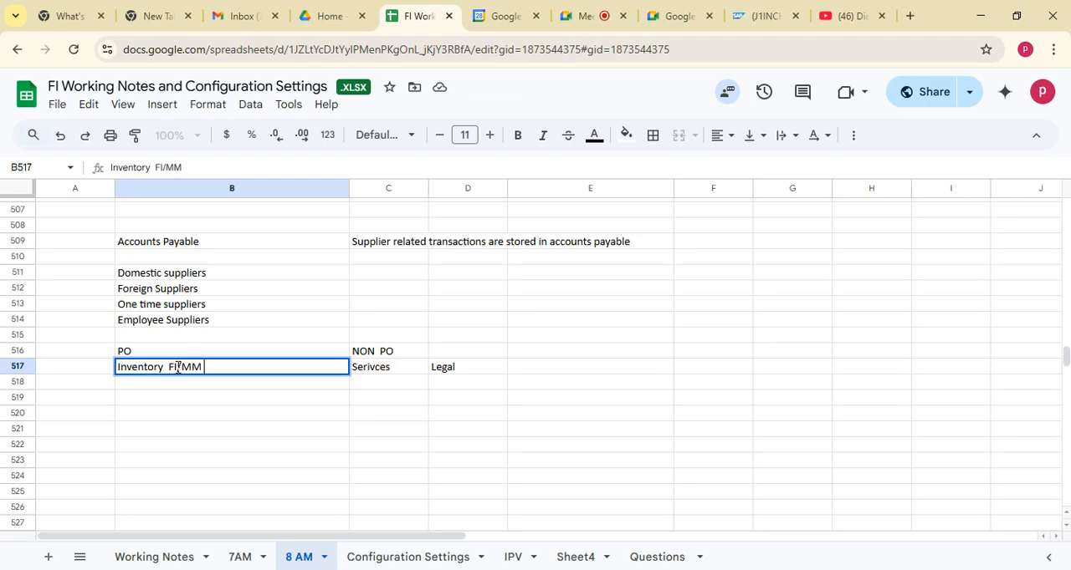
Enter "Direct FI transactions" in cell E517 at the end of the NON PO row
{"action": "left_click", "coordinate": [381, 368]}
{"action": "left_click_drag", "start_coordinate": [381, 352], "coordinate": [393, 365]}
{"action": "left_click", "coordinate": [543, 366]}
{"action": "type", "text": "D"}
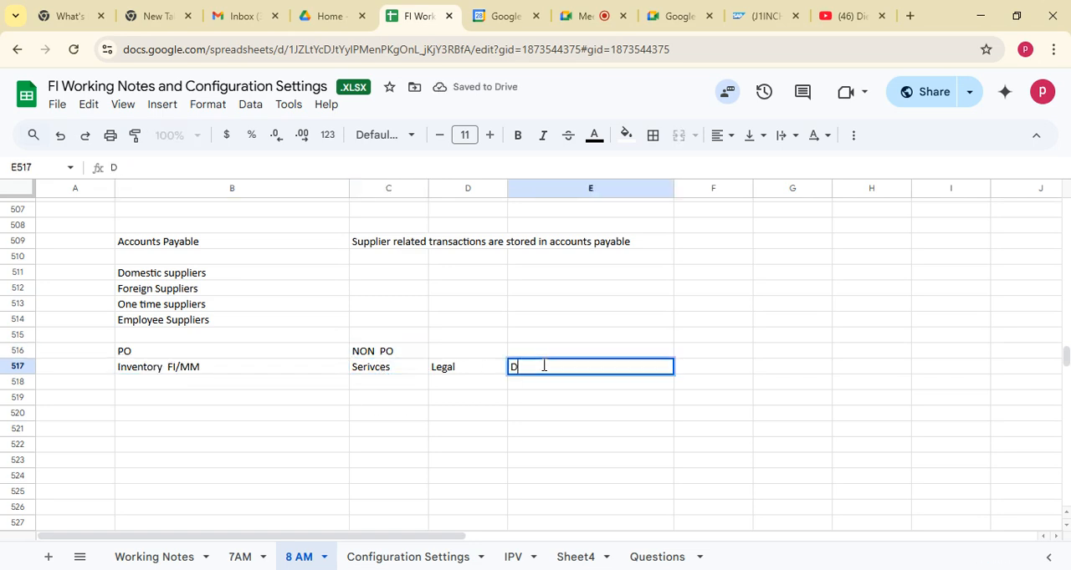
{"action": "type", "text": "irect FI transactions"}
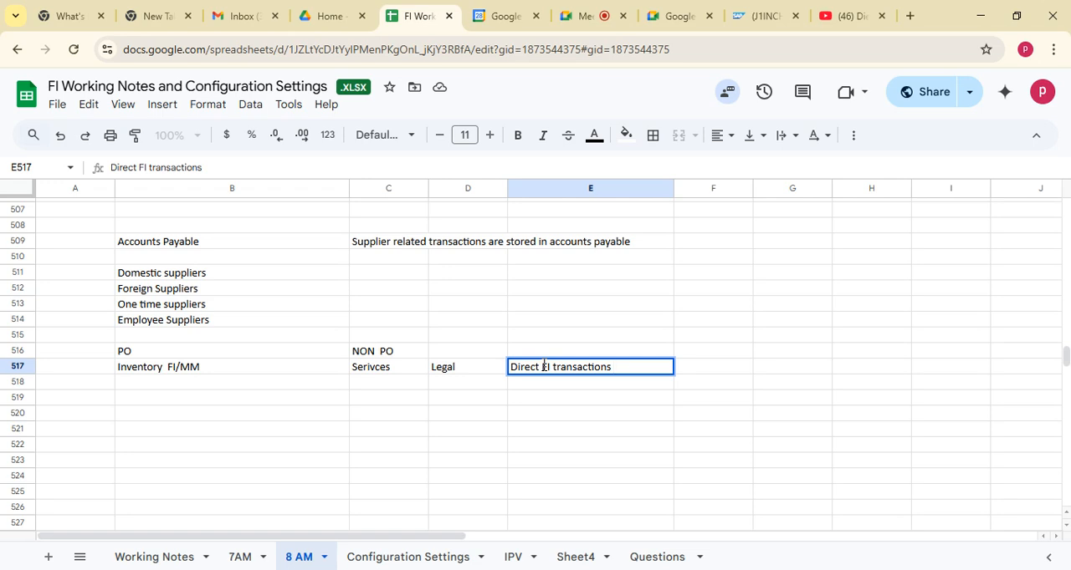
Enter the heading "ECC" in cell B520 and "Vendor" beneath it in cell B521
{"action": "left_click", "coordinate": [156, 413]}
{"action": "type", "text": "ECC"}
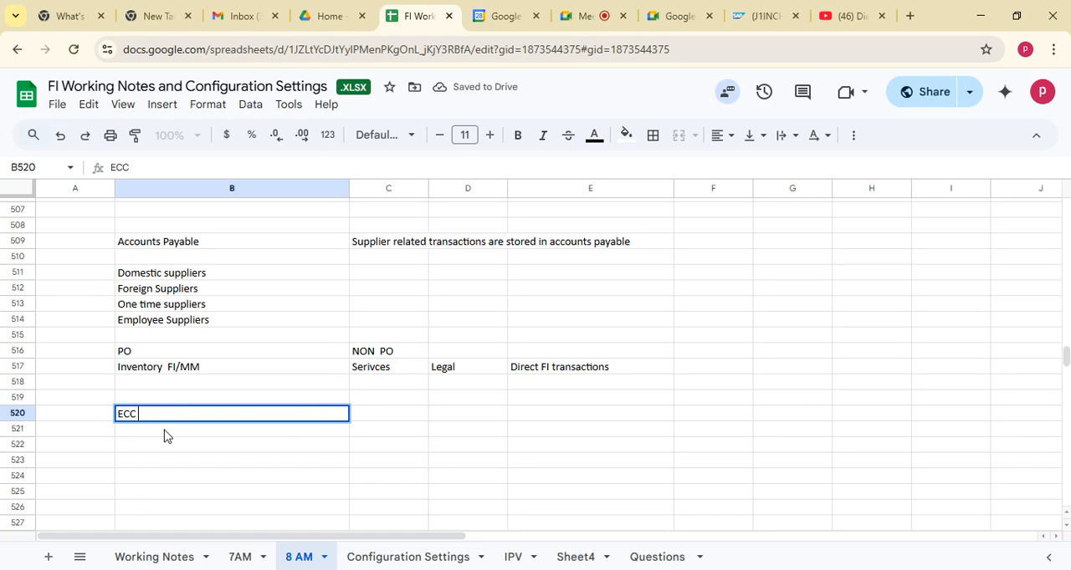
{"action": "left_click", "coordinate": [164, 436]}
{"action": "type", "text": "Vendor"}
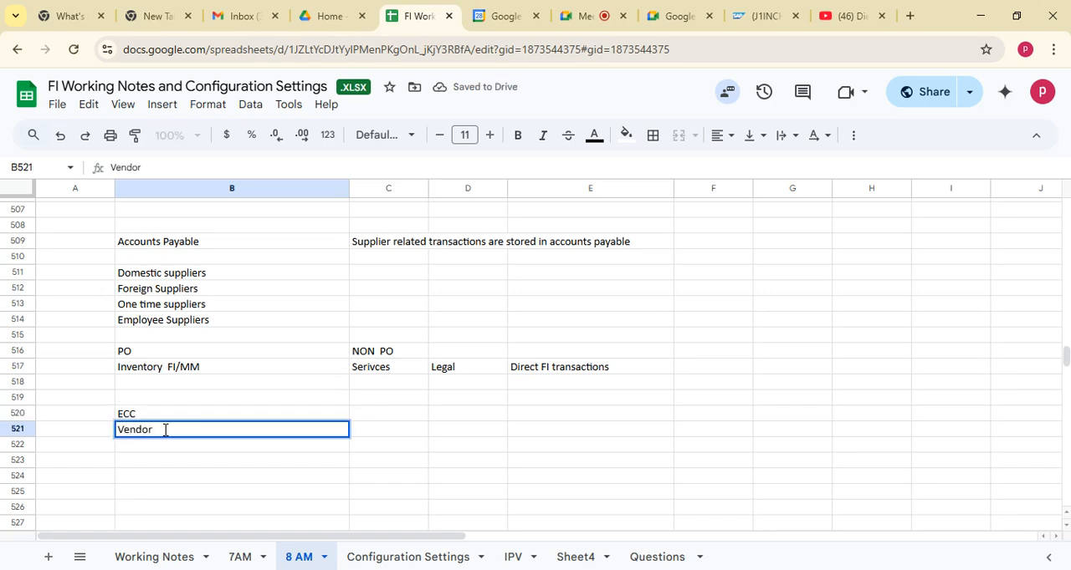
Enter the heading "SAP S4 Hana" in cell C520 and "Business Partner" beneath it in cell C521
{"action": "left_click", "coordinate": [386, 414]}
{"action": "type", "text": "SA"}
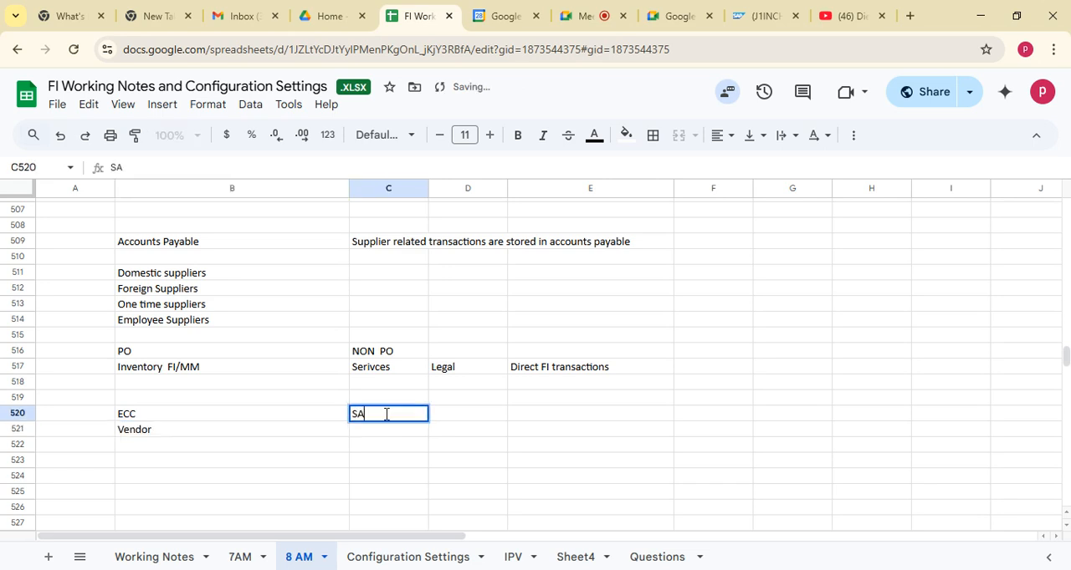
{"action": "type", "text": "P S4 Hana"}
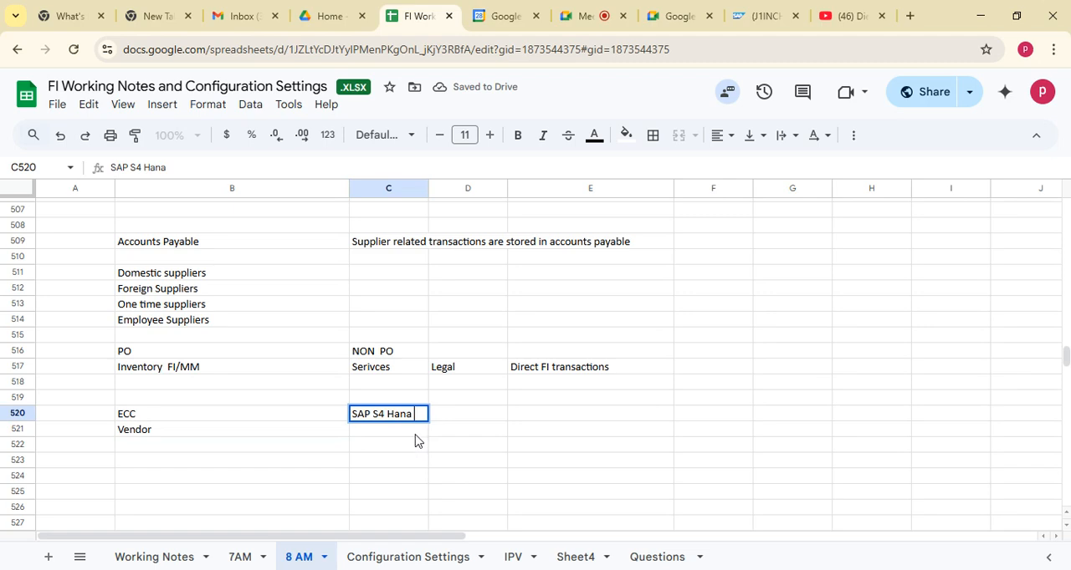
{"action": "left_click", "coordinate": [417, 434]}
{"action": "type", "text": "Bus"}
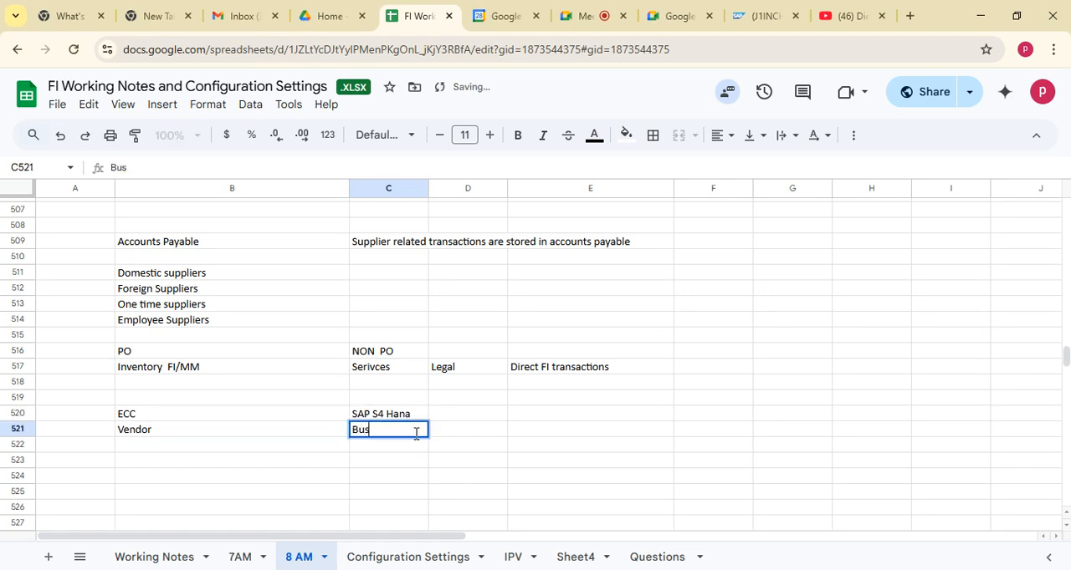
{"action": "type", "text": "iness Par"}
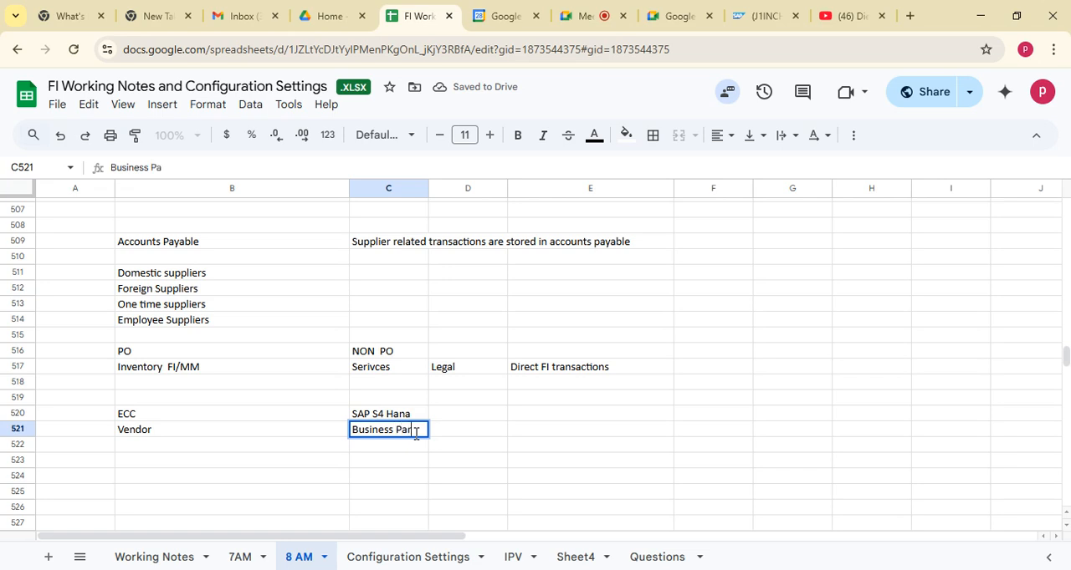
{"action": "type", "text": "tner"}
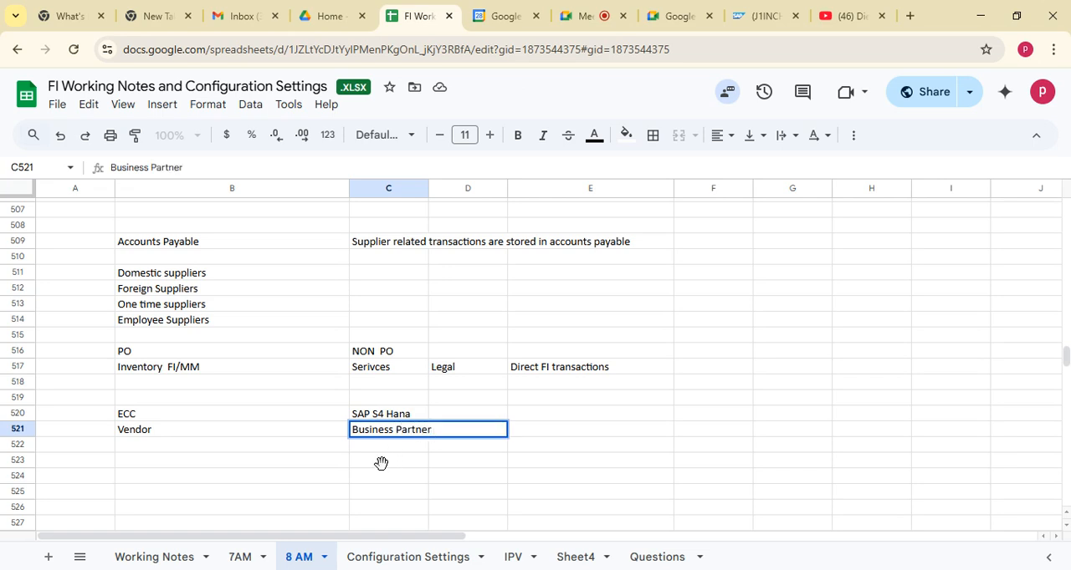
{"action": "key", "text": "Return"}
{"action": "left_click", "coordinate": [401, 437]}
Enter the transaction code "XK01" in cell B522 under Vendor
{"action": "left_click", "coordinate": [123, 414]}
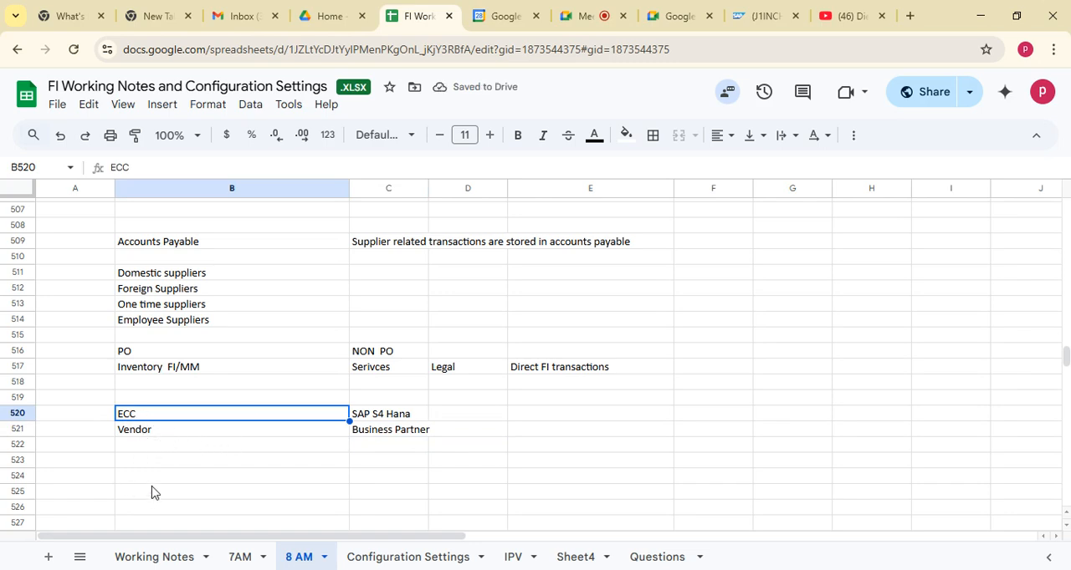
{"action": "left_click", "coordinate": [129, 434]}
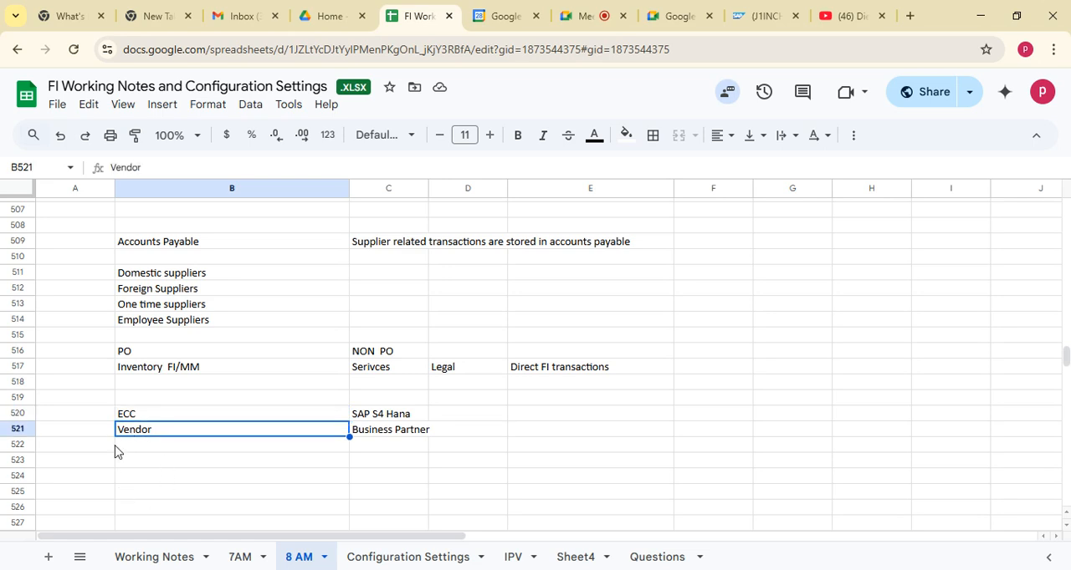
{"action": "left_click", "coordinate": [119, 447]}
{"action": "left_click", "coordinate": [131, 434]}
{"action": "key", "text": "ctrl+c"}
{"action": "left_click", "coordinate": [134, 451]}
{"action": "type", "text": "XK01"}
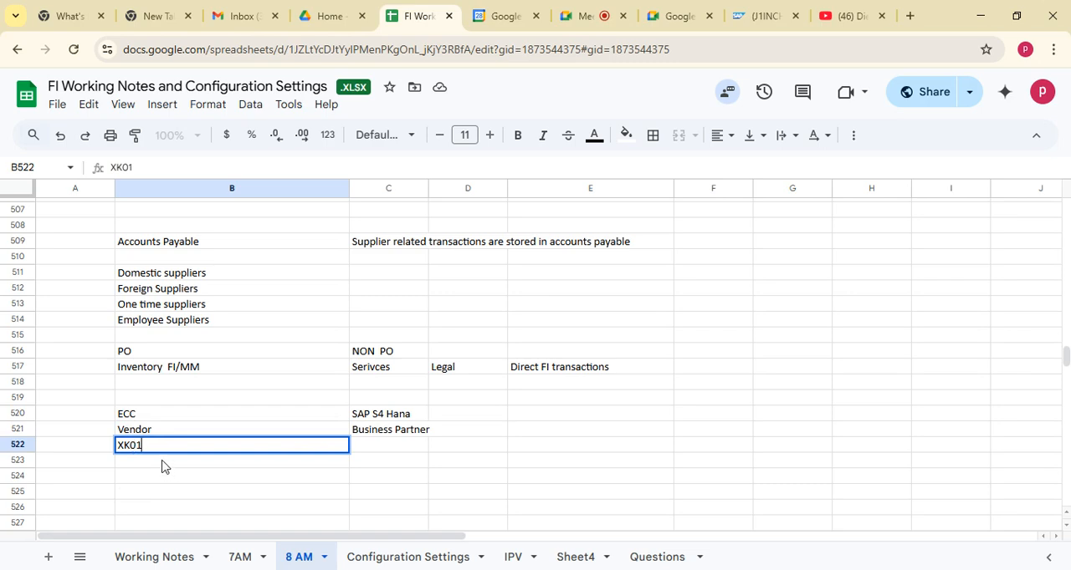
{"action": "key", "text": "Return"}
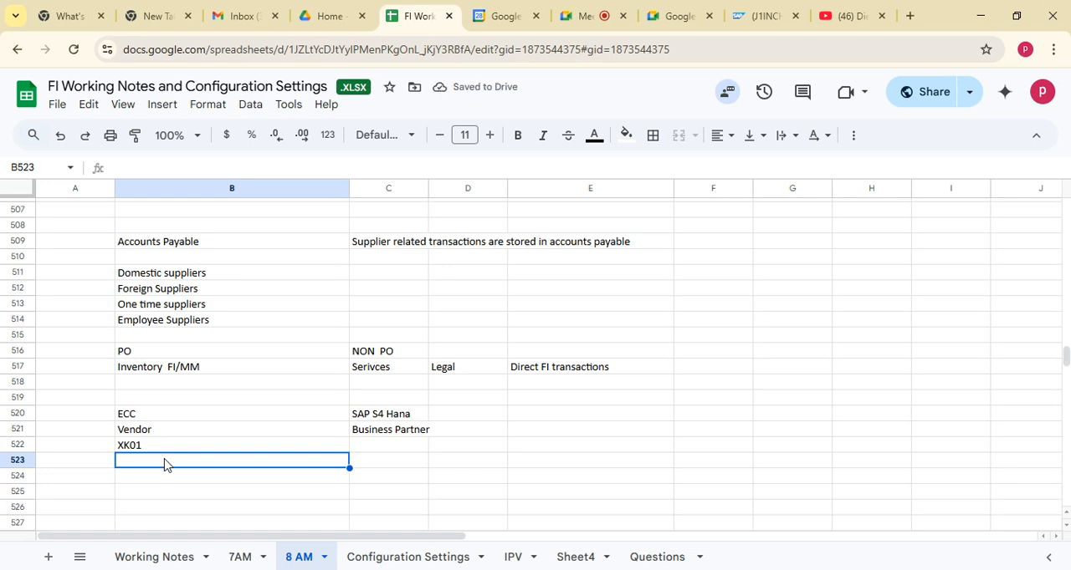
Enter the transaction code "BP" in cell C522 under Business Partner
{"action": "left_click", "coordinate": [386, 447]}
{"action": "left_click", "coordinate": [375, 419]}
{"action": "left_click", "coordinate": [373, 429]}
{"action": "left_click", "coordinate": [376, 452]}
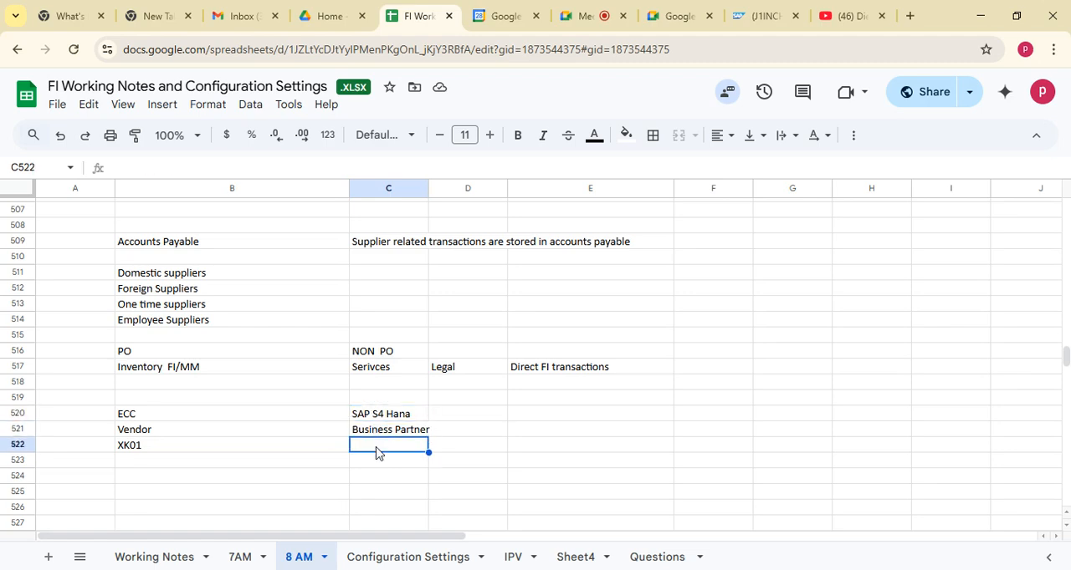
{"action": "type", "text": "BP"}
{"action": "left_click", "coordinate": [626, 457]}
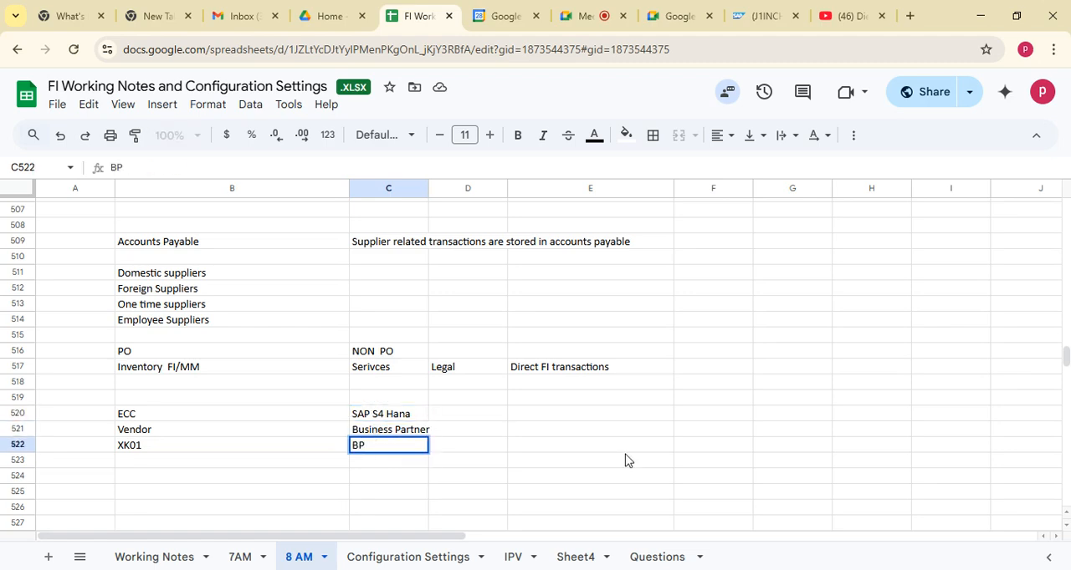
{"action": "left_click", "coordinate": [374, 452]}
{"action": "left_click", "coordinate": [143, 449]}
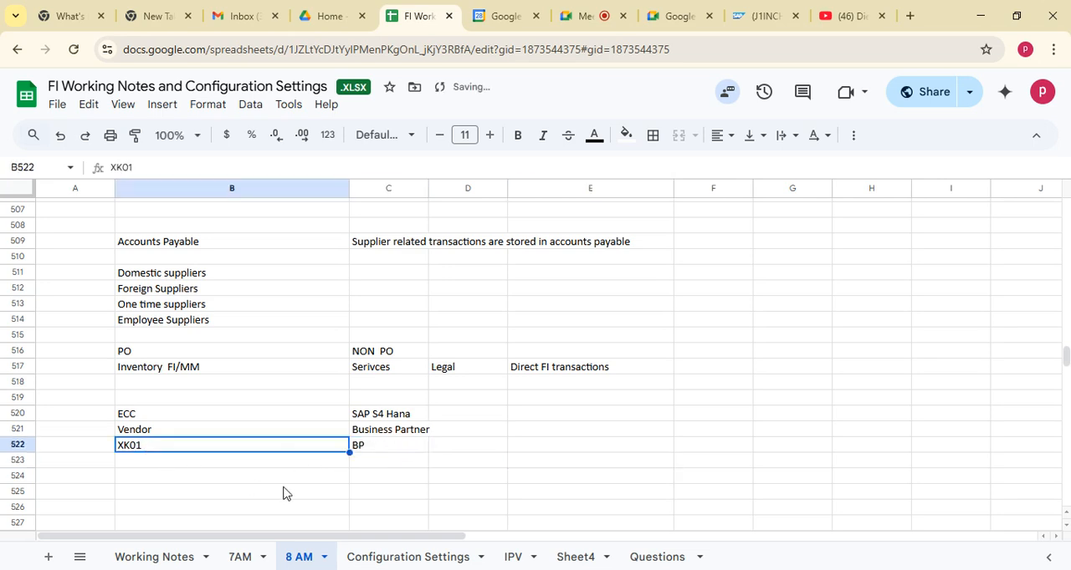
Enter "General Data" in cell B524 below the transaction codes
{"action": "left_click", "coordinate": [200, 474]}
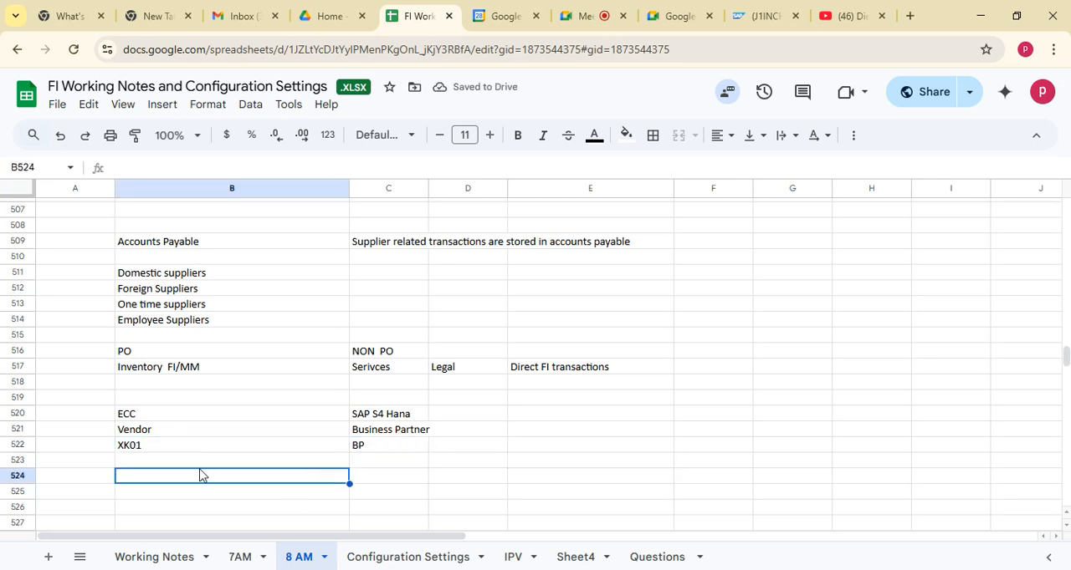
{"action": "type", "text": "Gne"}
{"action": "key", "text": "BackSpace"}
{"action": "key", "text": "BackSpace"}
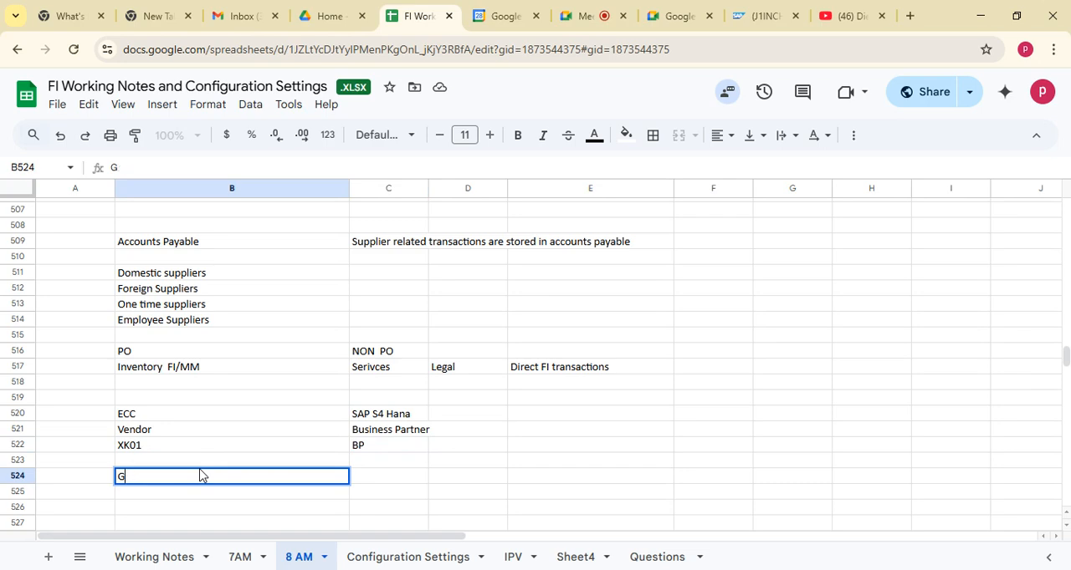
{"action": "type", "text": "eneral D"}
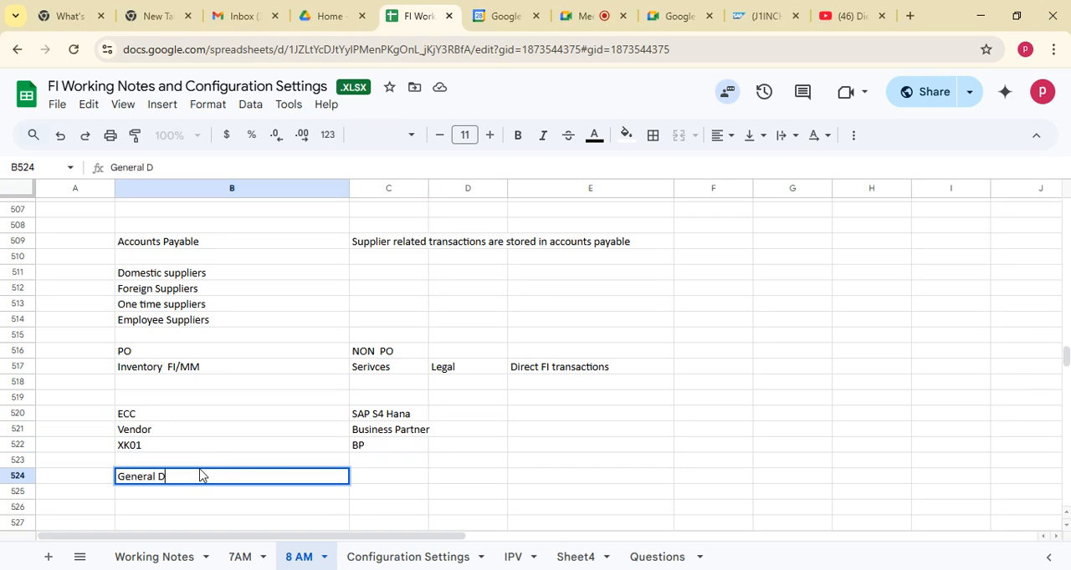
{"action": "type", "text": "ata"}
{"action": "key", "text": "Tab"}
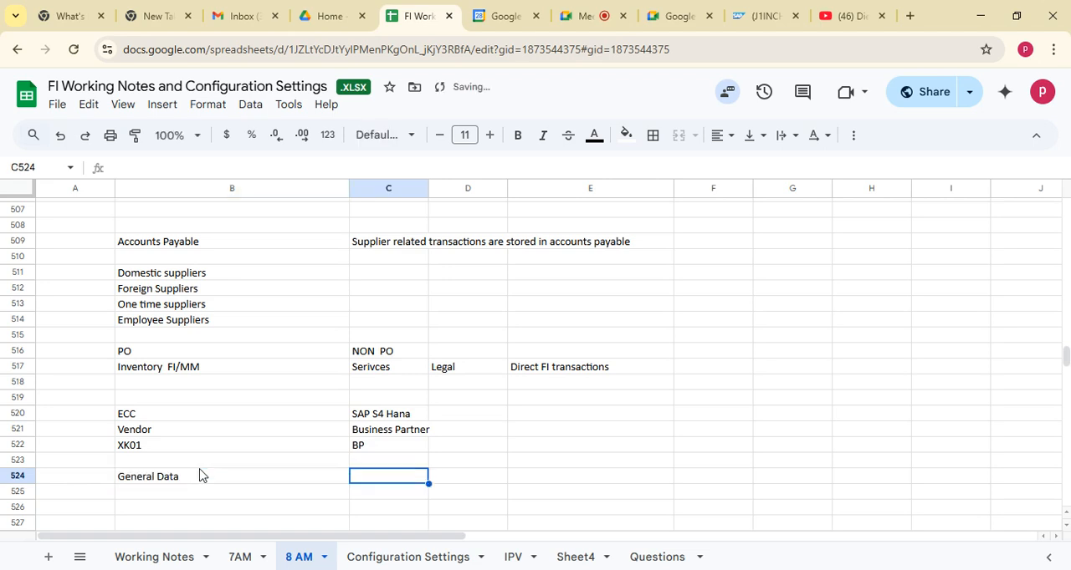
Enter "Company Code Data" in cell C524 beside General Data
{"action": "type", "text": "Co"}
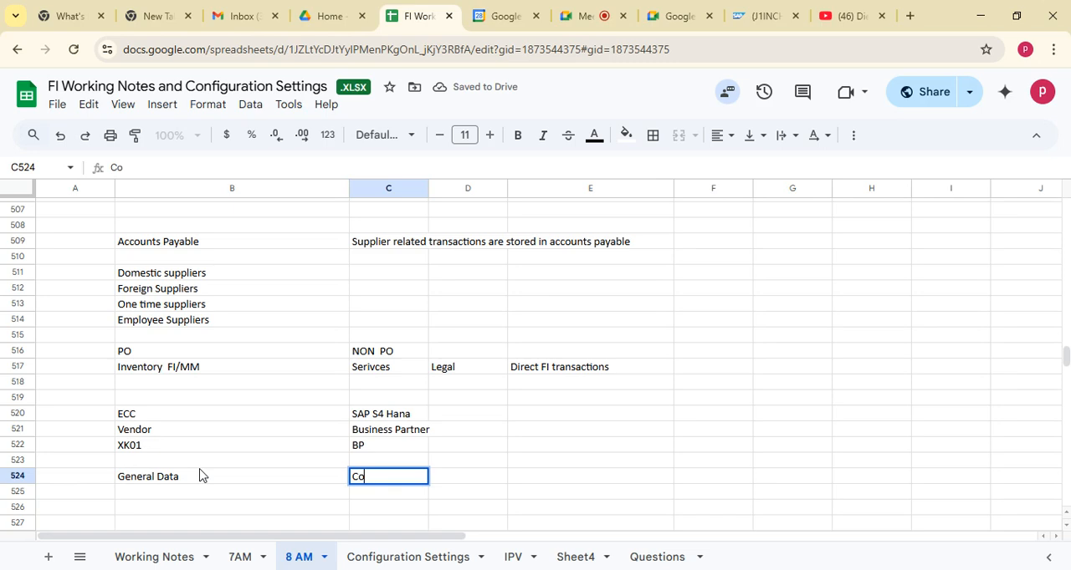
{"action": "type", "text": "npanympany Code Data"}
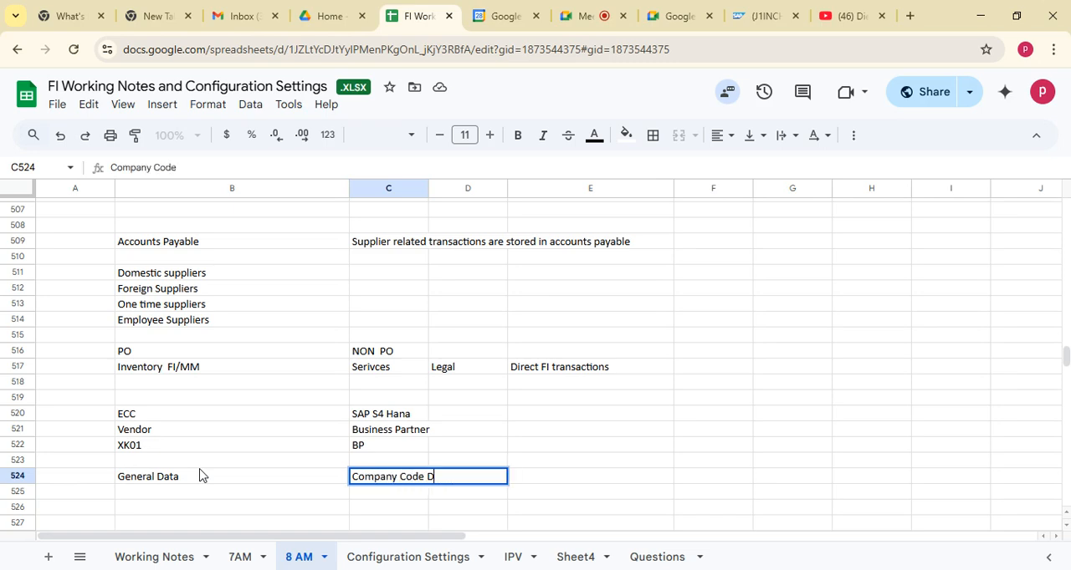
{"action": "key", "text": "Tab"}
{"action": "key", "text": "Tab"}
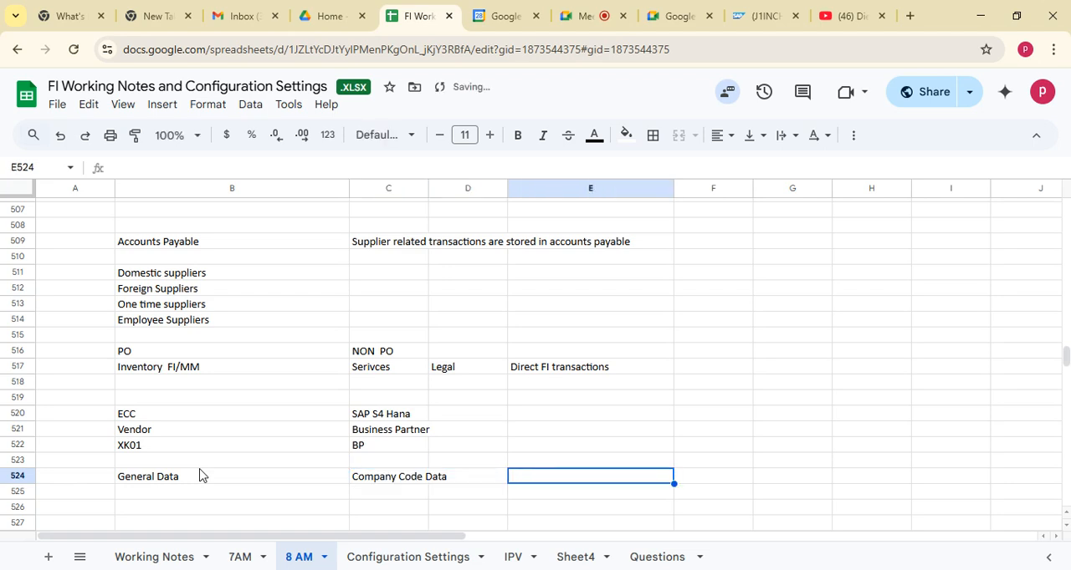
Enter "Purchasing Org Data" in cell E524 and select the range B524:E525
{"action": "type", "text": "PUr"}
{"action": "key", "text": "BackSpace"}
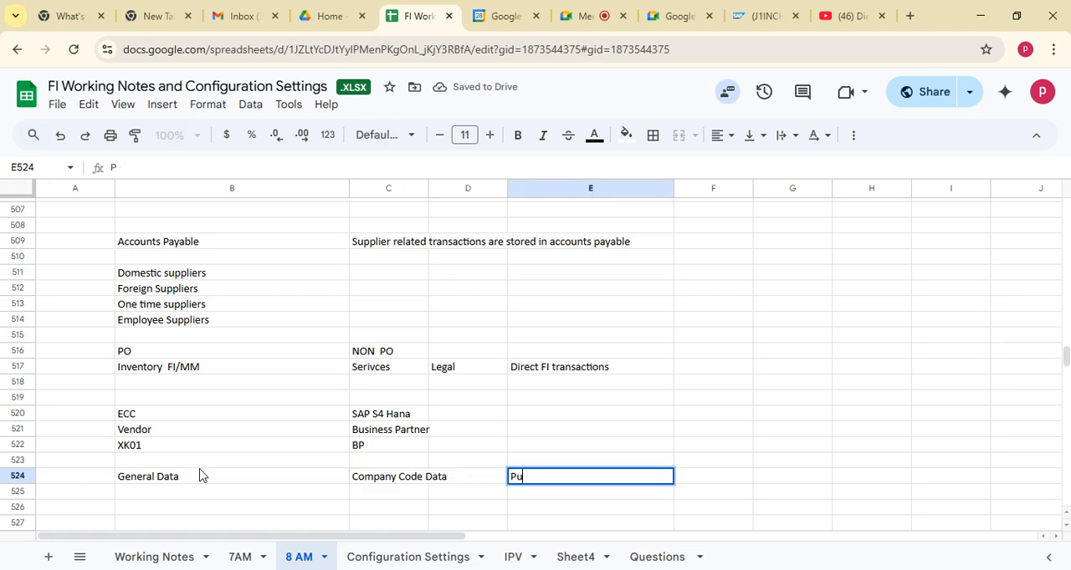
{"action": "type", "text": "rchasing Or"}
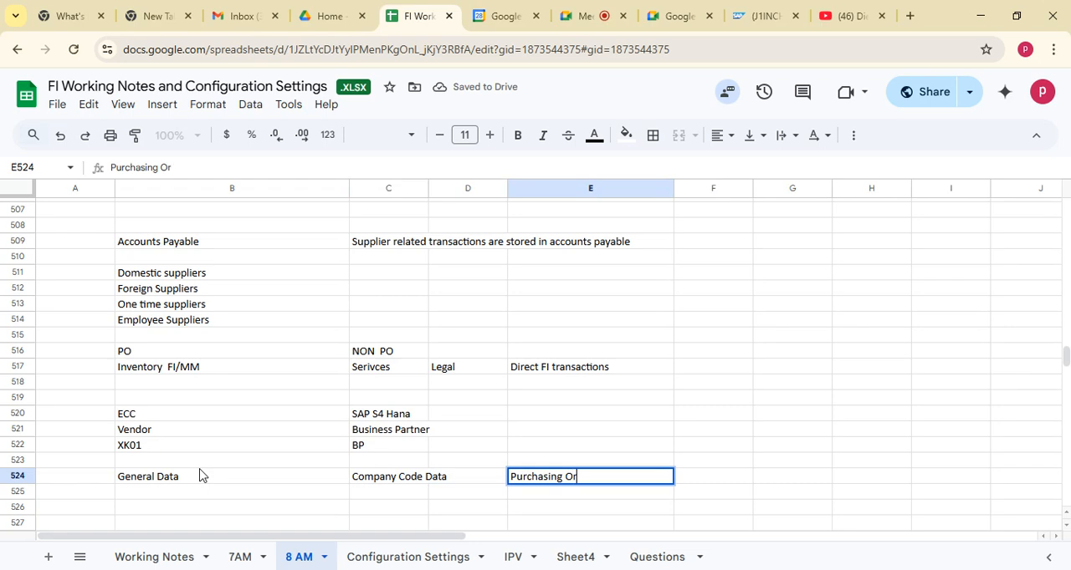
{"action": "type", "text": "g Data"}
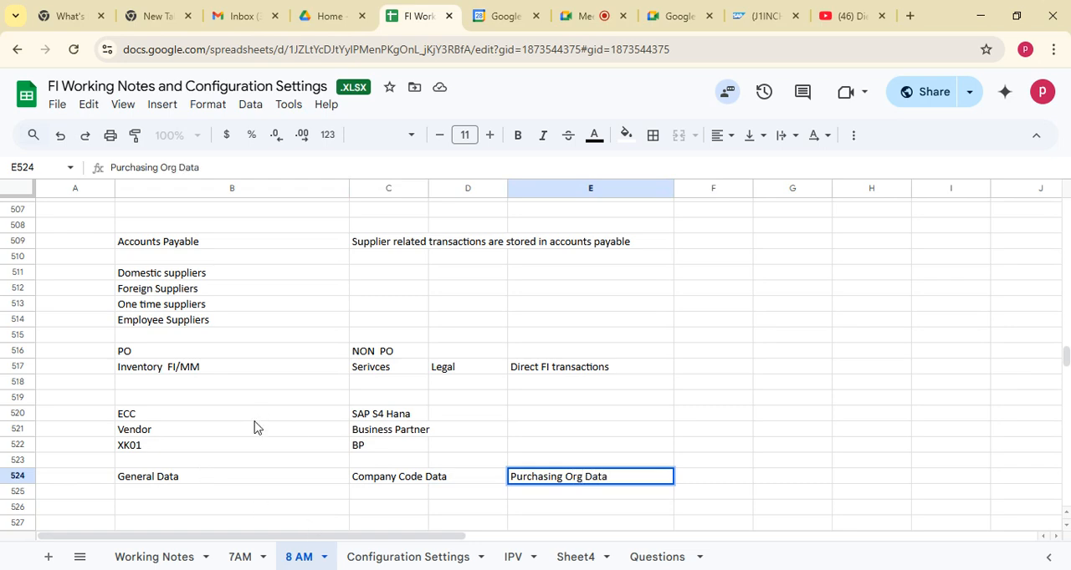
{"action": "left_click_drag", "start_coordinate": [175, 482], "coordinate": [666, 500]}
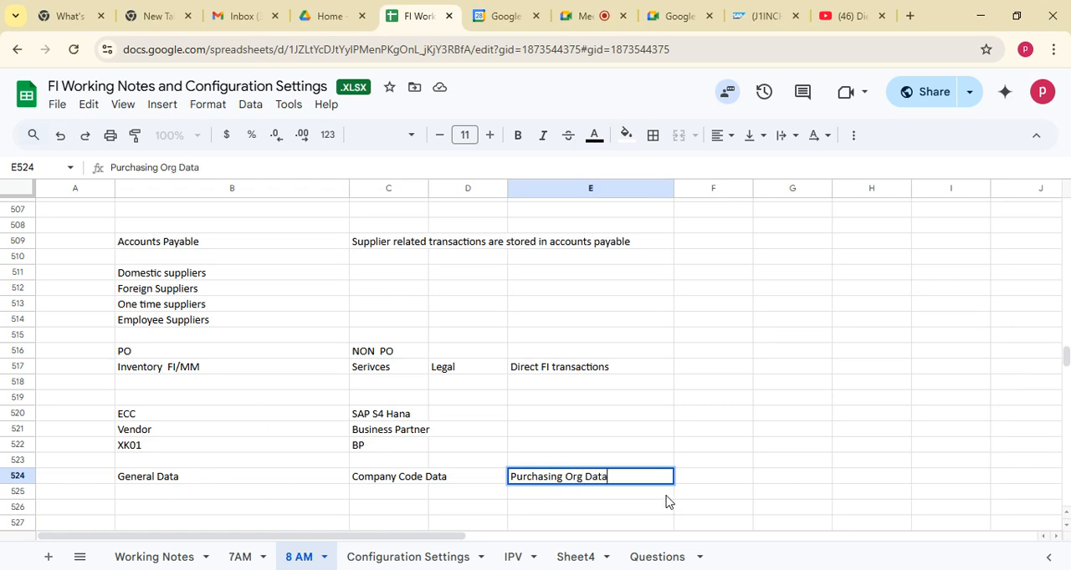
Review the General Data, Company Code Data and Purchasing Org Data headings in row 524
{"action": "left_click", "coordinate": [245, 501]}
{"action": "left_click", "coordinate": [170, 475]}
{"action": "left_click", "coordinate": [94, 498]}
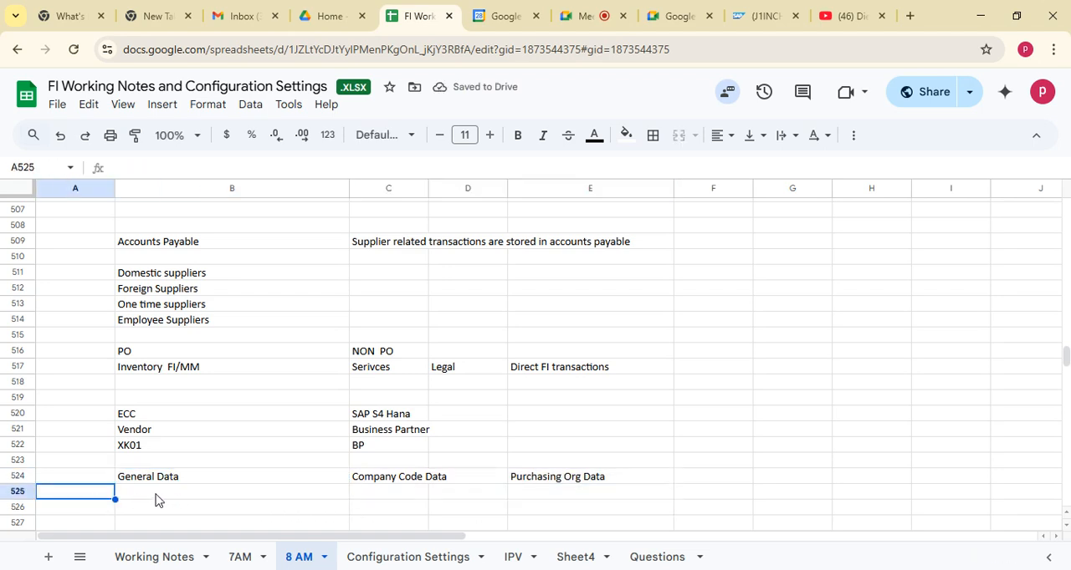
{"action": "left_click", "coordinate": [159, 500]}
{"action": "left_click_drag", "start_coordinate": [171, 479], "coordinate": [626, 497]}
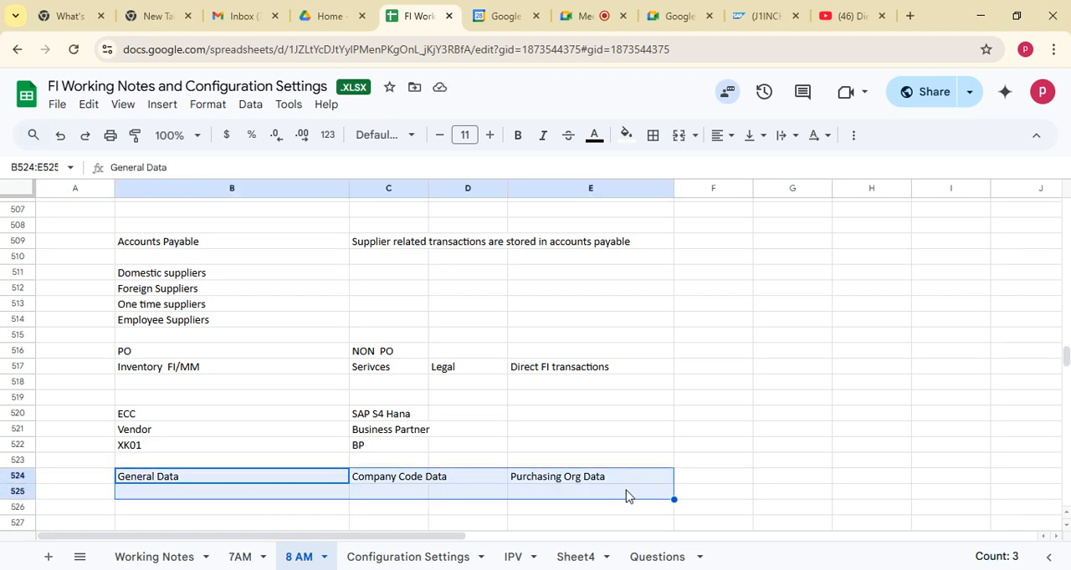
{"action": "left_click", "coordinate": [172, 492]}
{"action": "left_click", "coordinate": [172, 479]}
{"action": "left_click", "coordinate": [400, 483]}
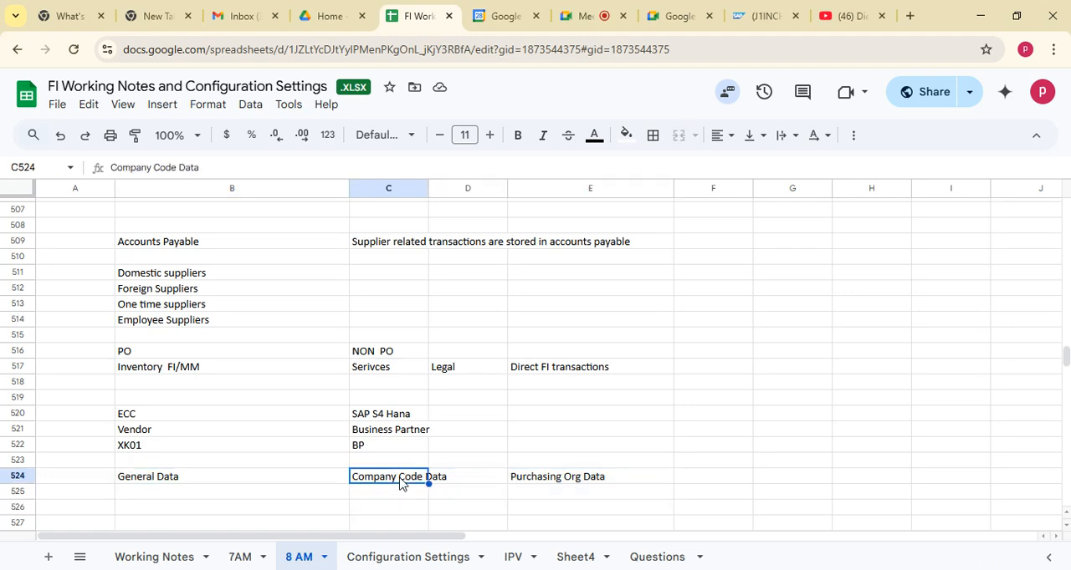
{"action": "left_click", "coordinate": [557, 483]}
{"action": "left_click", "coordinate": [176, 505]}
Enter the row label "BP Role" in cell A525
{"action": "left_click", "coordinate": [88, 502]}
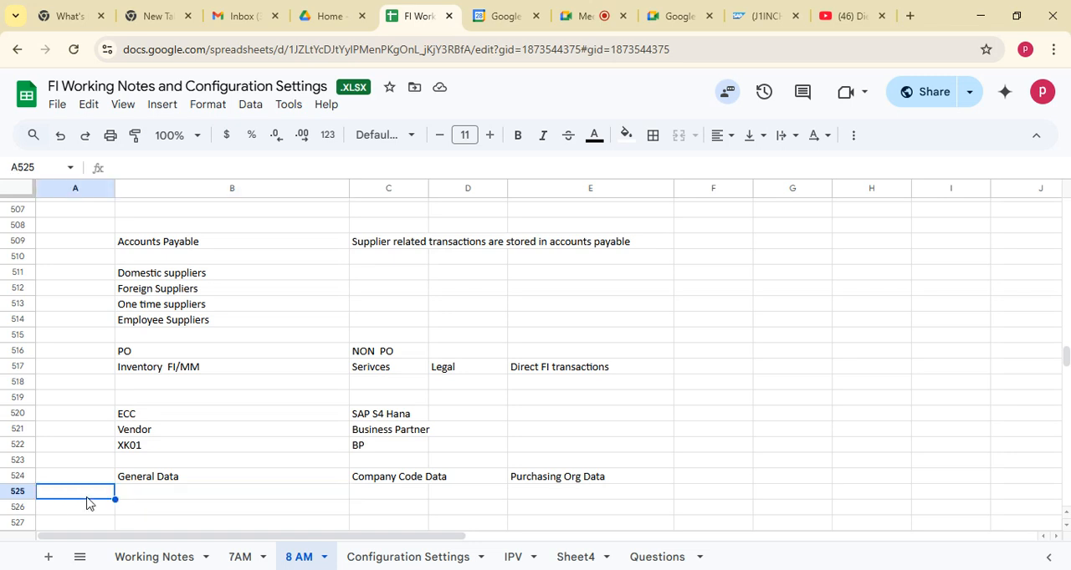
{"action": "type", "text": "BP Role"}
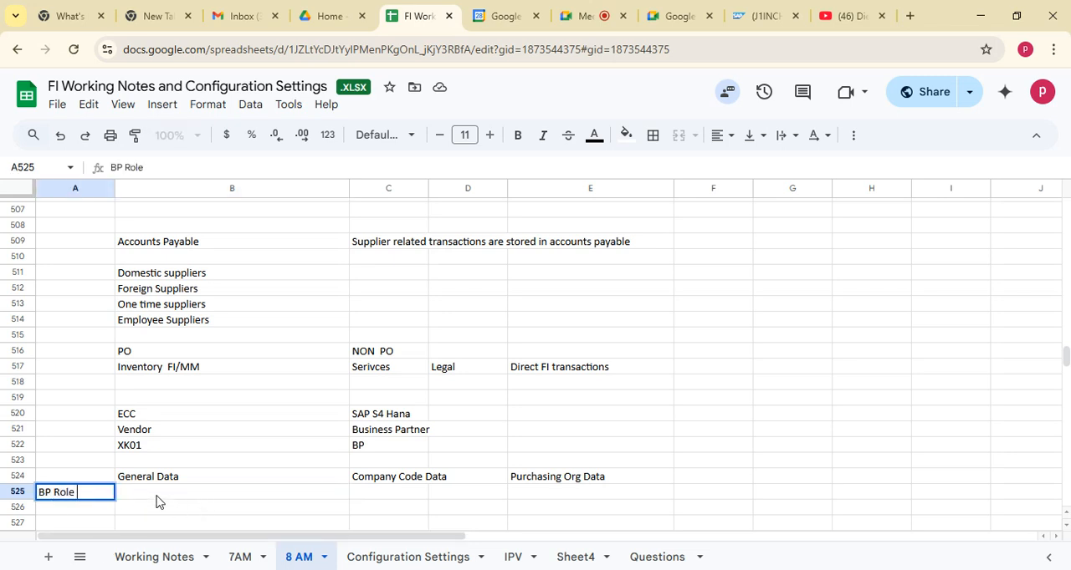
{"action": "key", "text": "Tab"}
{"action": "key", "text": "Down"}
{"action": "key", "text": "Down"}
{"action": "key", "text": "Down"}
{"action": "key", "text": "Down"}
{"action": "key", "text": "Down"}
{"action": "key", "text": "Down"}
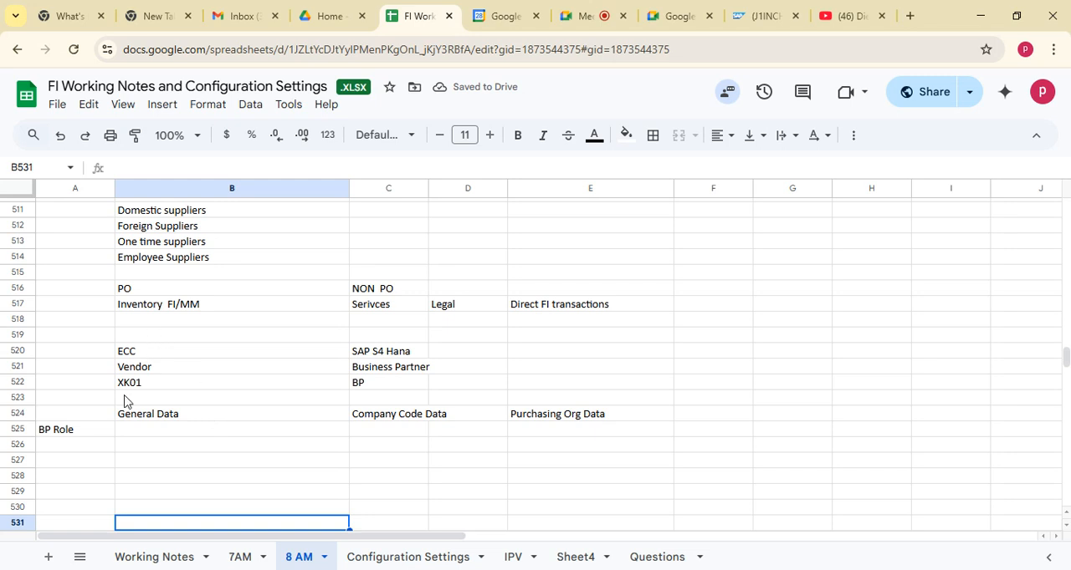
Enter the BP roles "B000000" in cell B525 under General Data and "FLVN00" in cell C525 under Company Code Data
{"action": "left_click", "coordinate": [168, 430]}
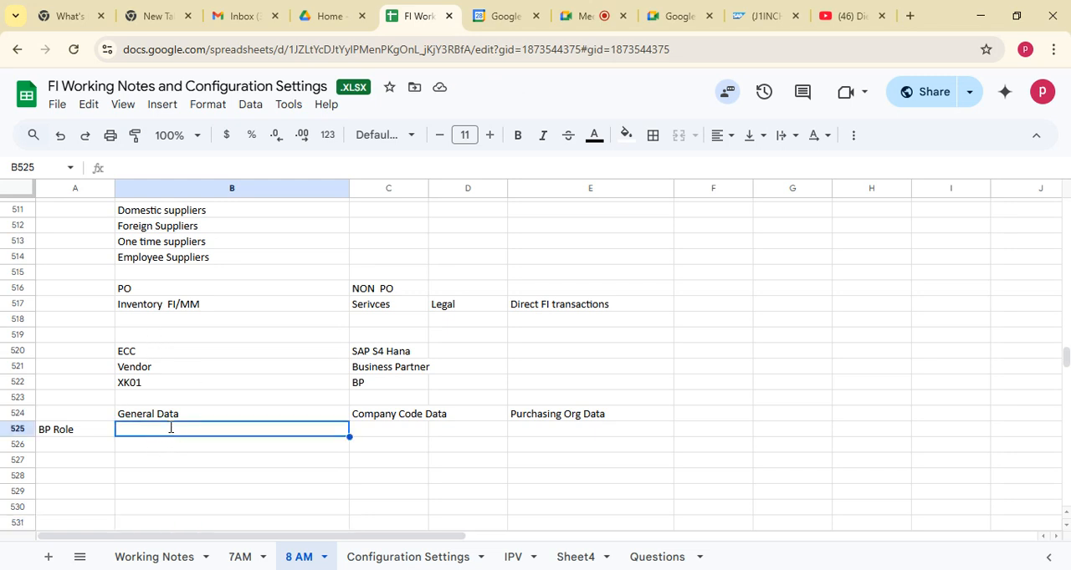
{"action": "type", "text": "B000000"}
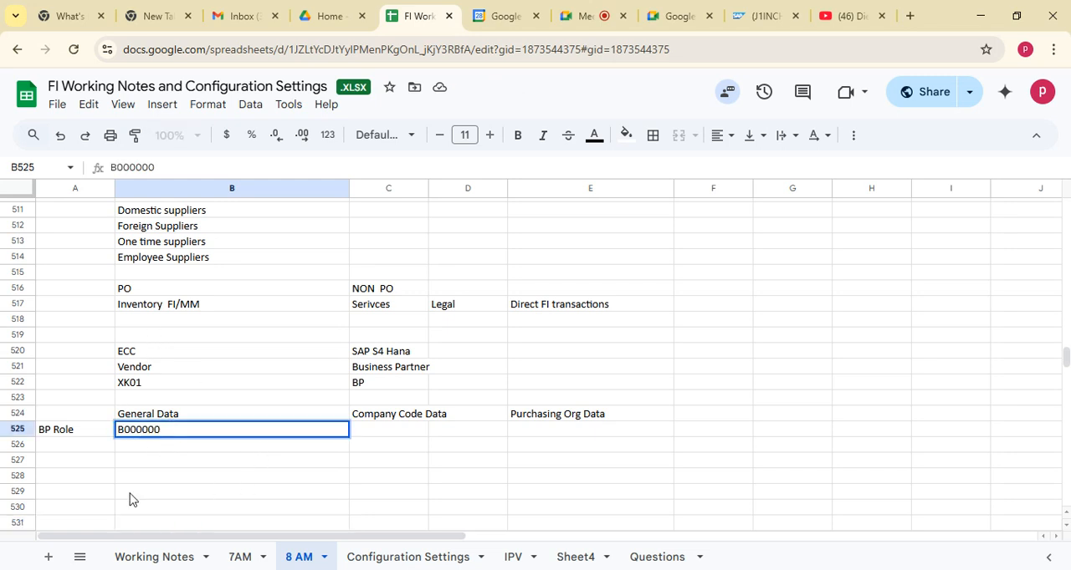
{"action": "left_click", "coordinate": [353, 431]}
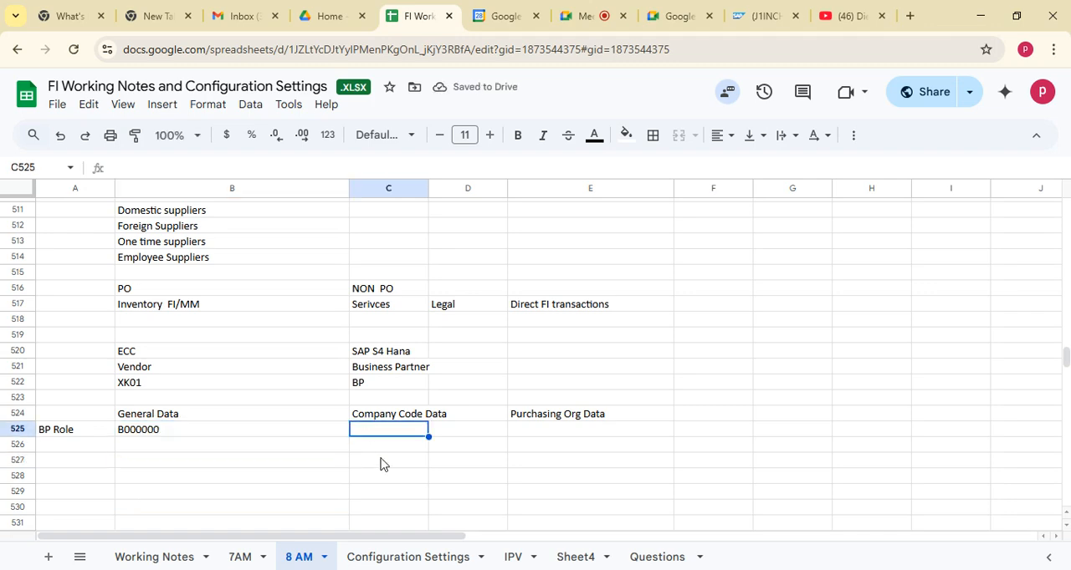
{"action": "type", "text": "VF"}
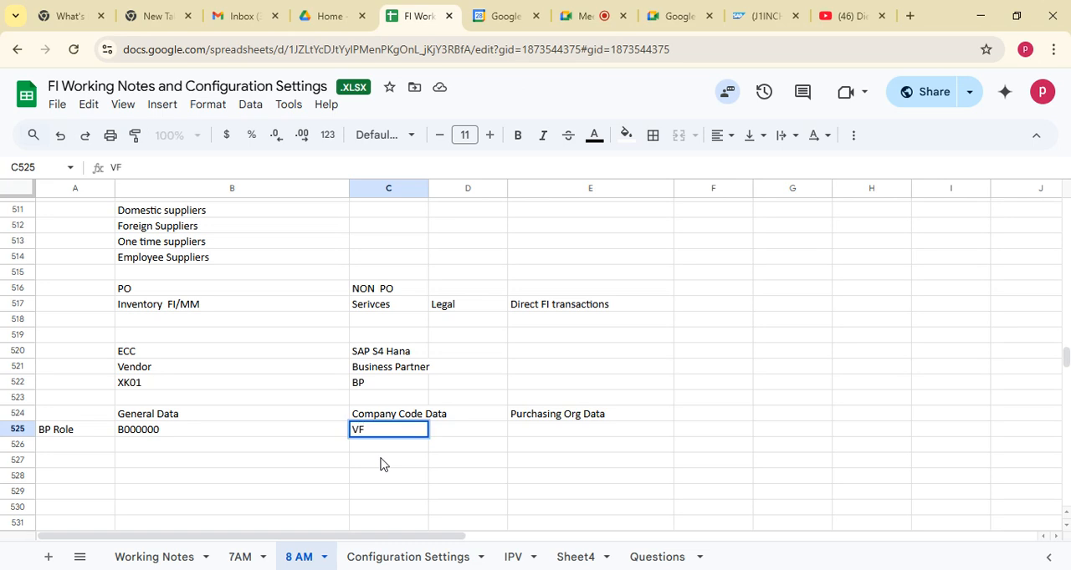
{"action": "type", "text": "FLVN00"}
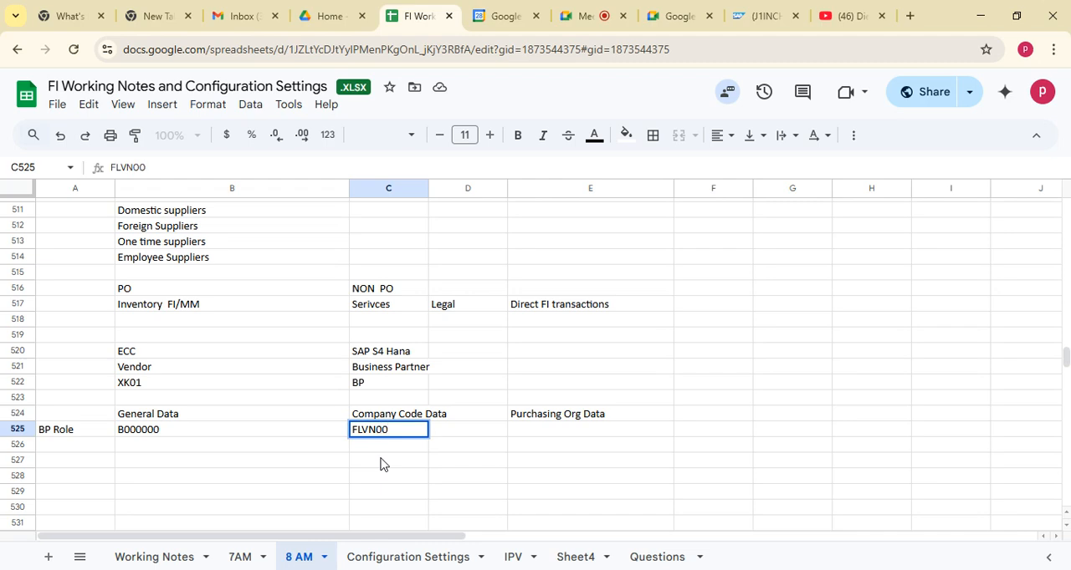
{"action": "left_click_drag", "start_coordinate": [362, 429], "coordinate": [352, 431]}
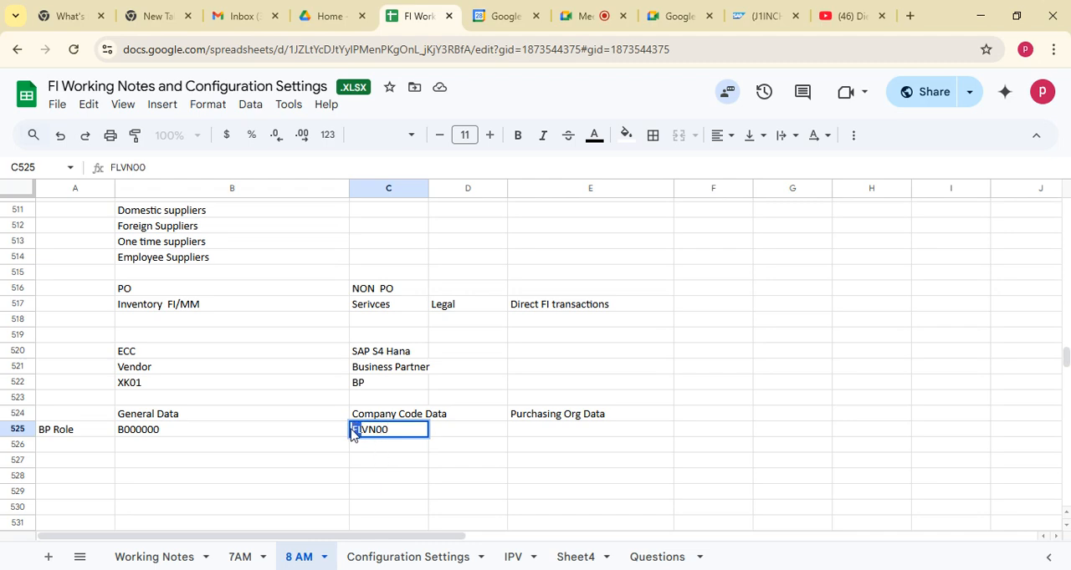
{"action": "left_click", "coordinate": [384, 474]}
{"action": "left_click", "coordinate": [384, 430]}
{"action": "left_click", "coordinate": [385, 465]}
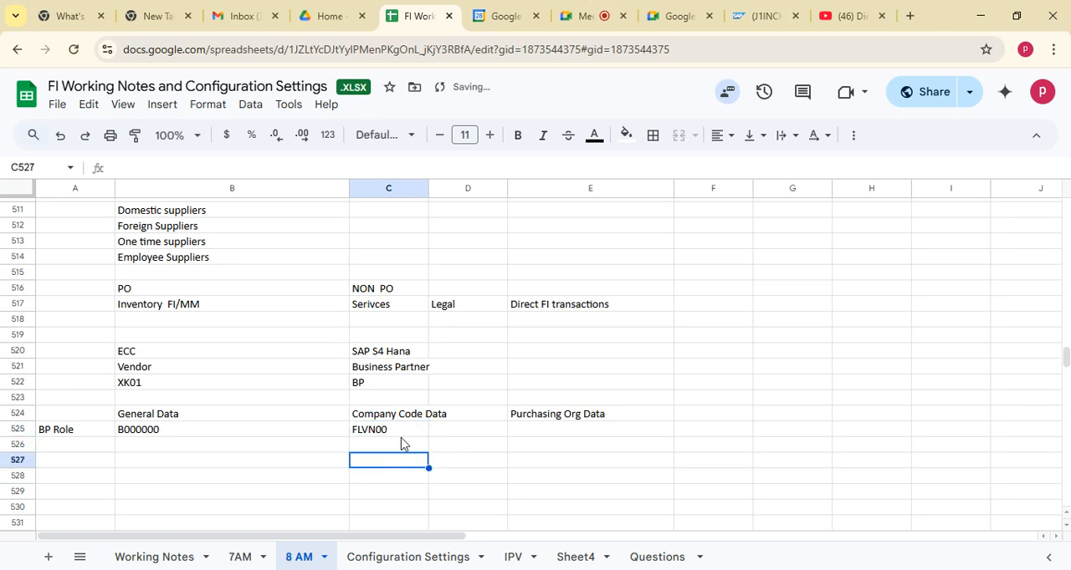
{"action": "left_click", "coordinate": [383, 428]}
{"action": "left_click", "coordinate": [378, 415]}
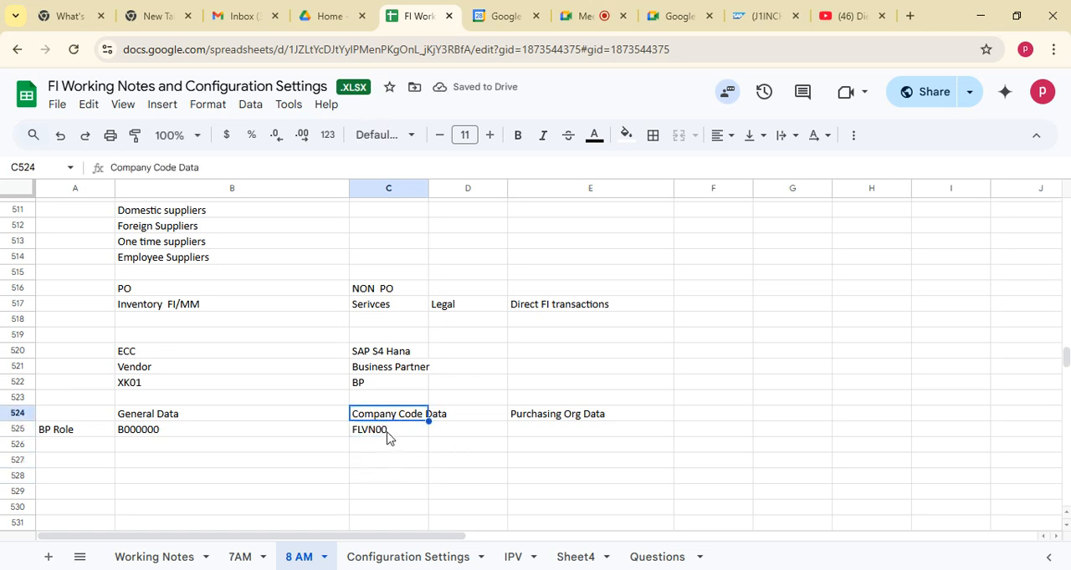
{"action": "left_click", "coordinate": [388, 435]}
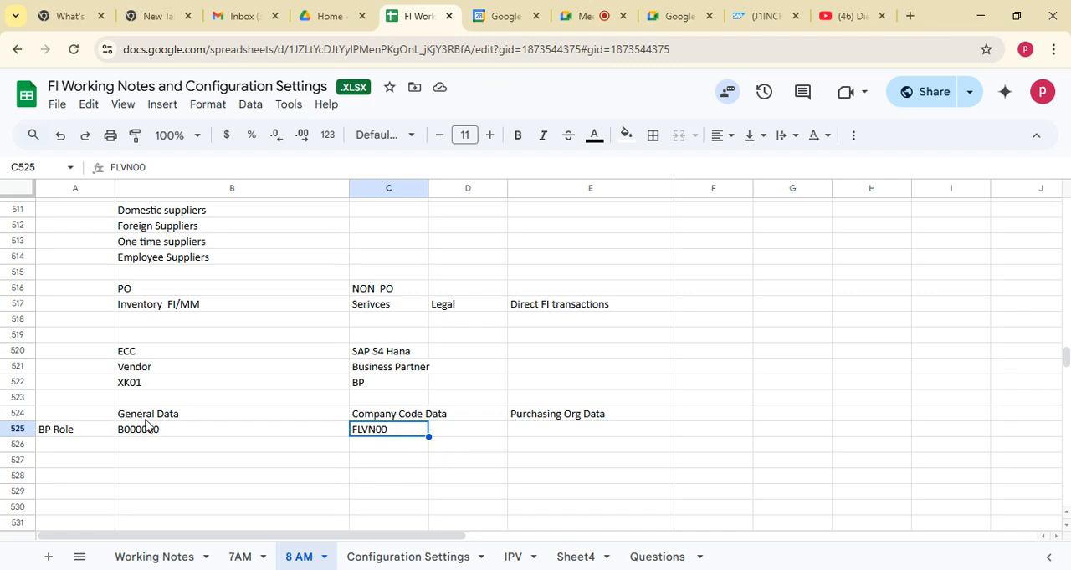
Enter "Address , payment transactions" in cell B526 below the General Data role
{"action": "left_click", "coordinate": [149, 447]}
{"action": "type", "text": "Addre"}
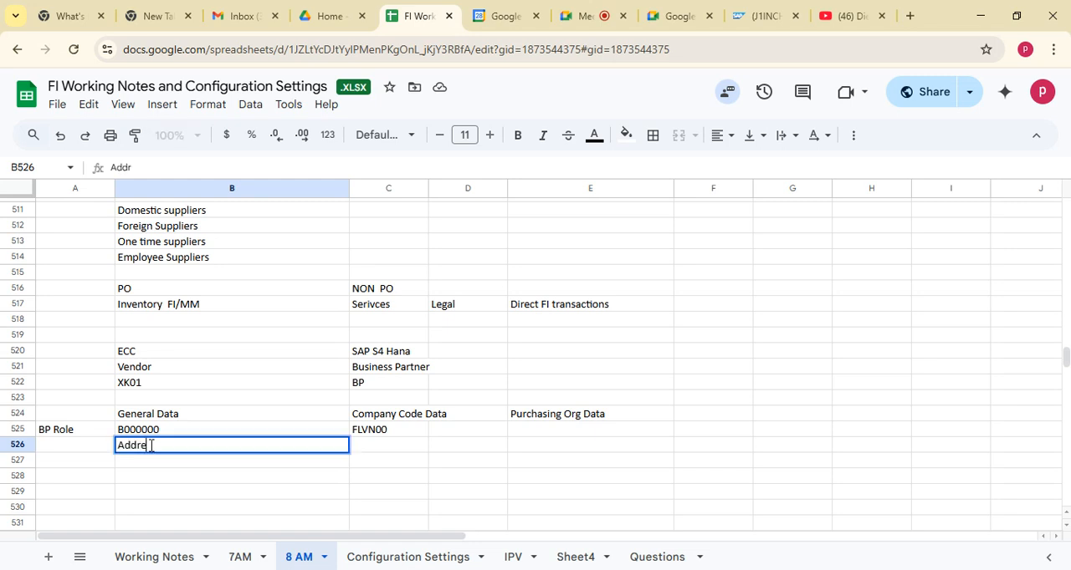
{"action": "type", "text": "ss , payment"}
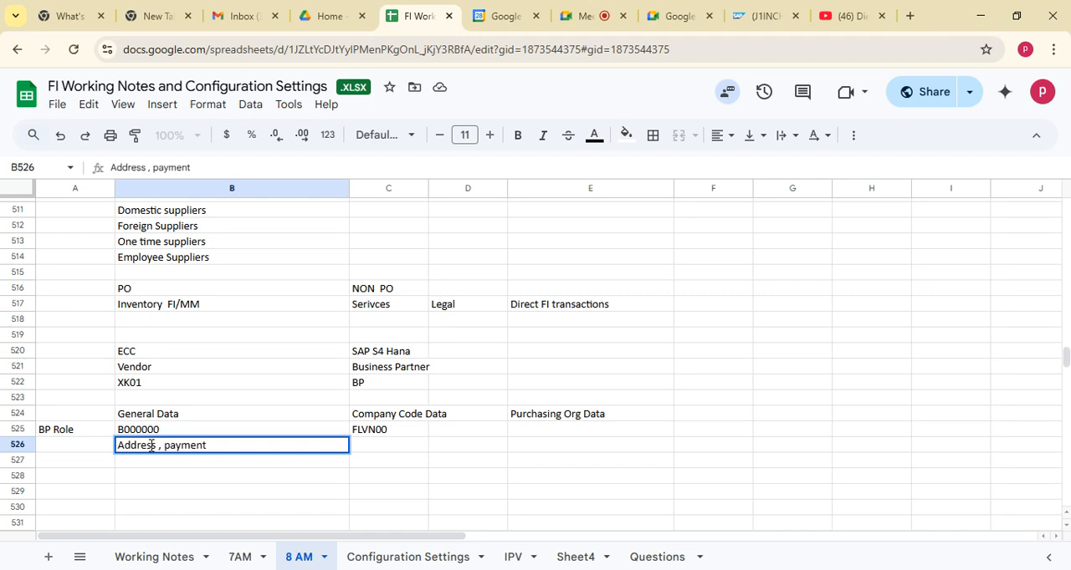
{"action": "type", "text": " transsactions"}
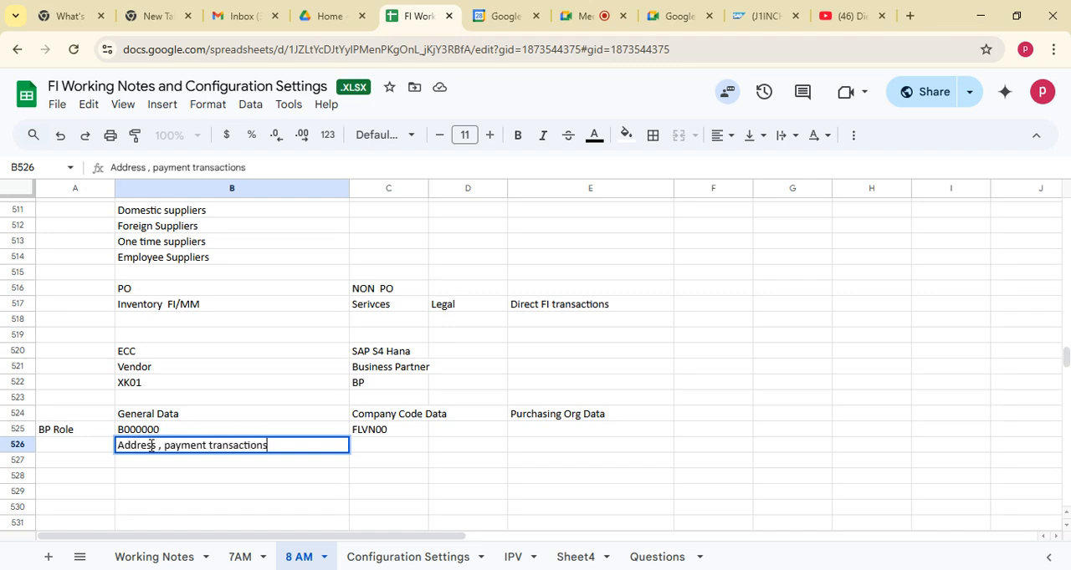
Enter "Reconcilaition account , Payment terms" in cell C526 below the Company Code Data role
{"action": "left_click", "coordinate": [389, 418]}
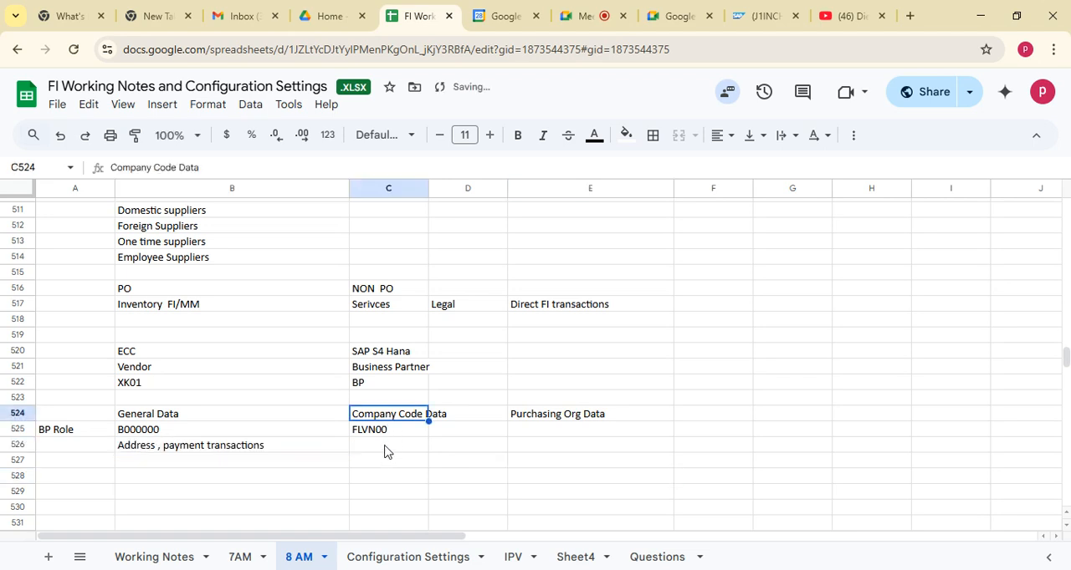
{"action": "left_click", "coordinate": [387, 449]}
{"action": "type", "text": "Reconci"}
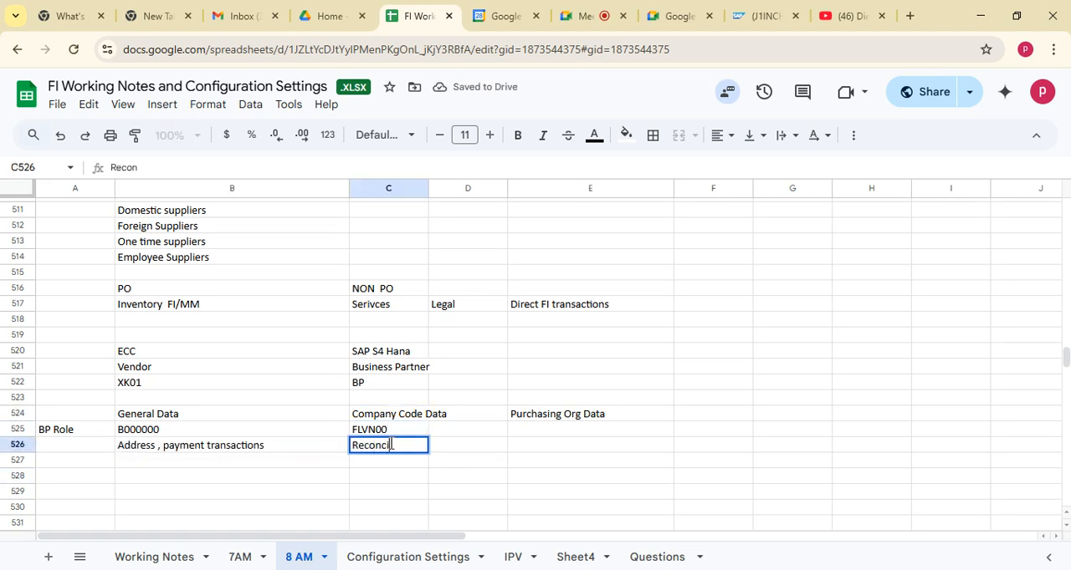
{"action": "type", "text": "laition account "}
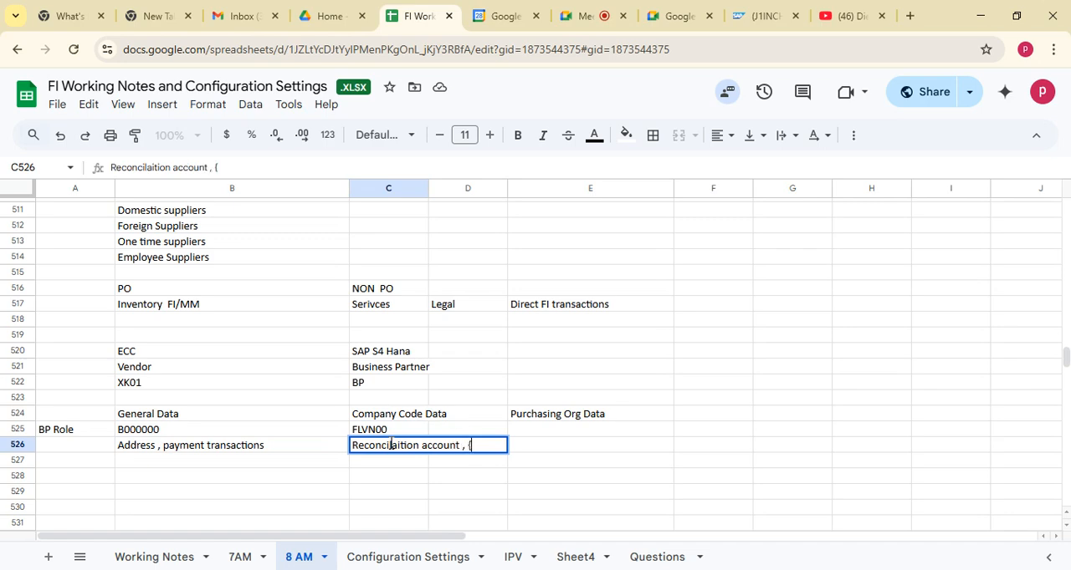
{"action": "type", "text": ", Payment "}
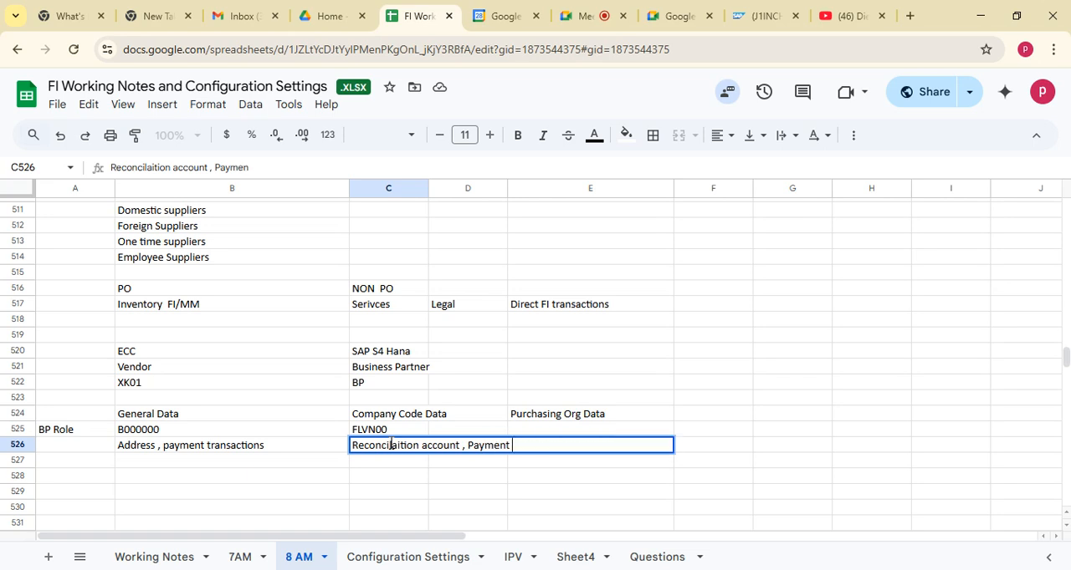
{"action": "type", "text": "terms"}
{"action": "left_click", "coordinate": [383, 494]}
{"action": "left_click", "coordinate": [383, 447]}
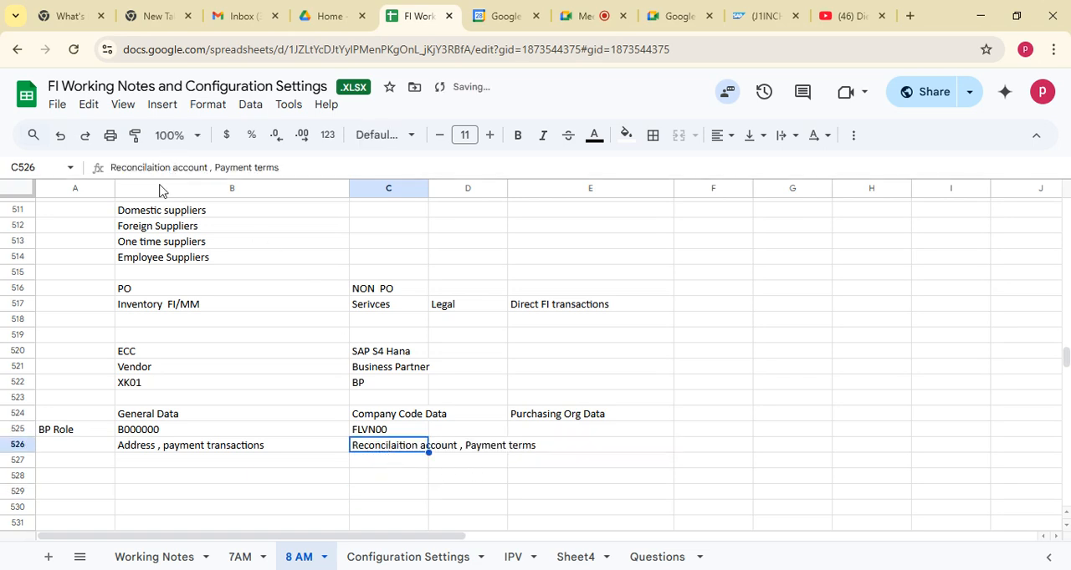
Enter "FI MM" in cell F526, at the end of the details row
{"action": "left_click", "coordinate": [575, 415]}
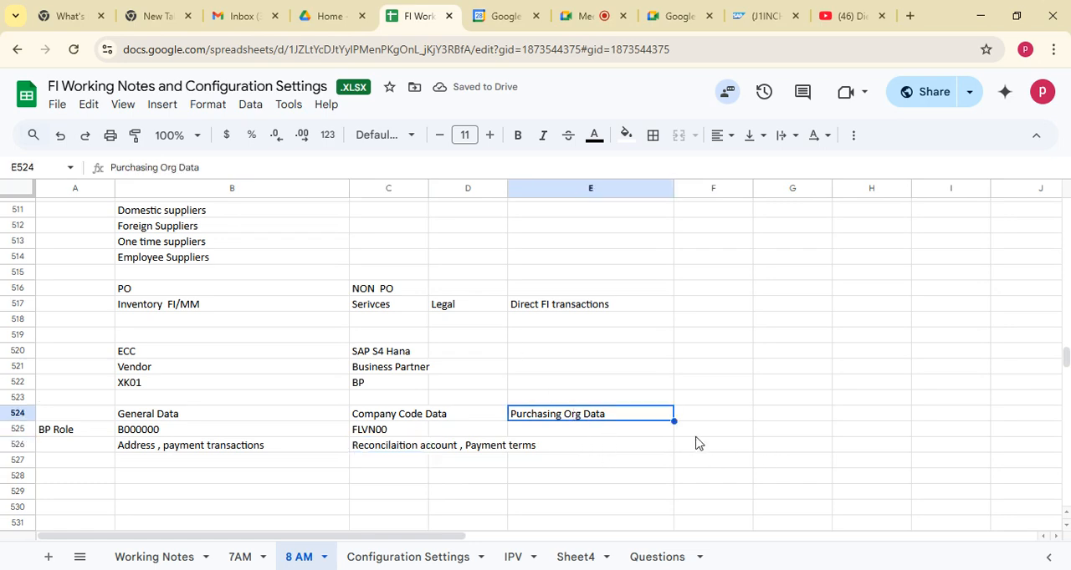
{"action": "left_click", "coordinate": [695, 446]}
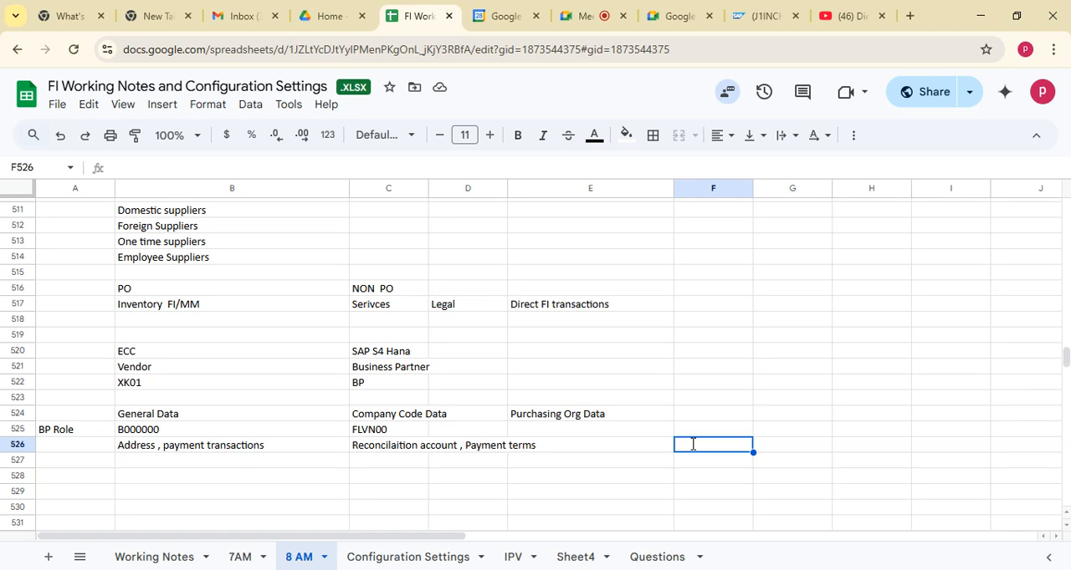
{"action": "type", "text": "FI MM"}
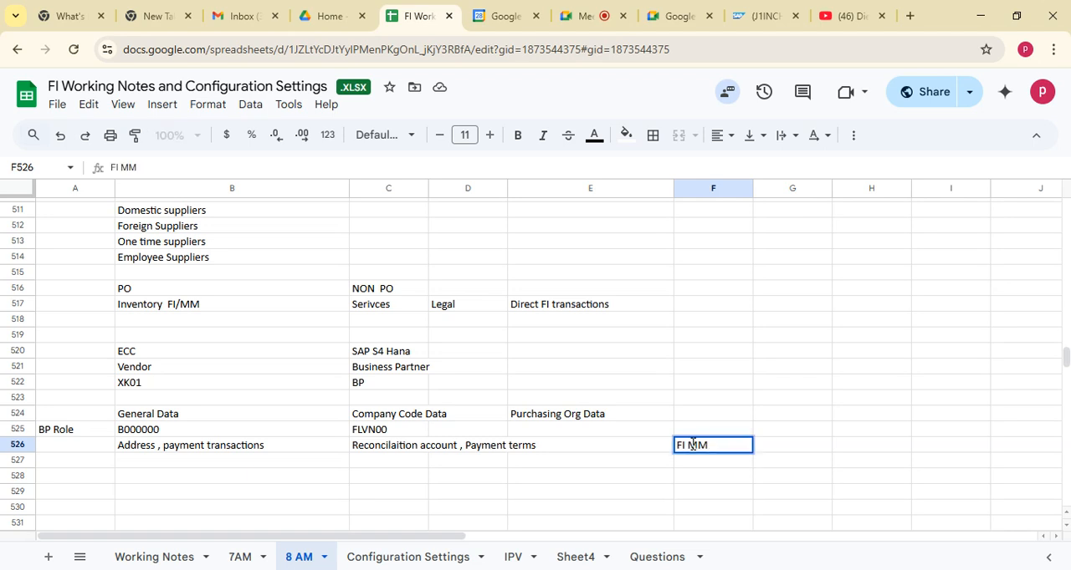
{"action": "key", "text": "Tab"}
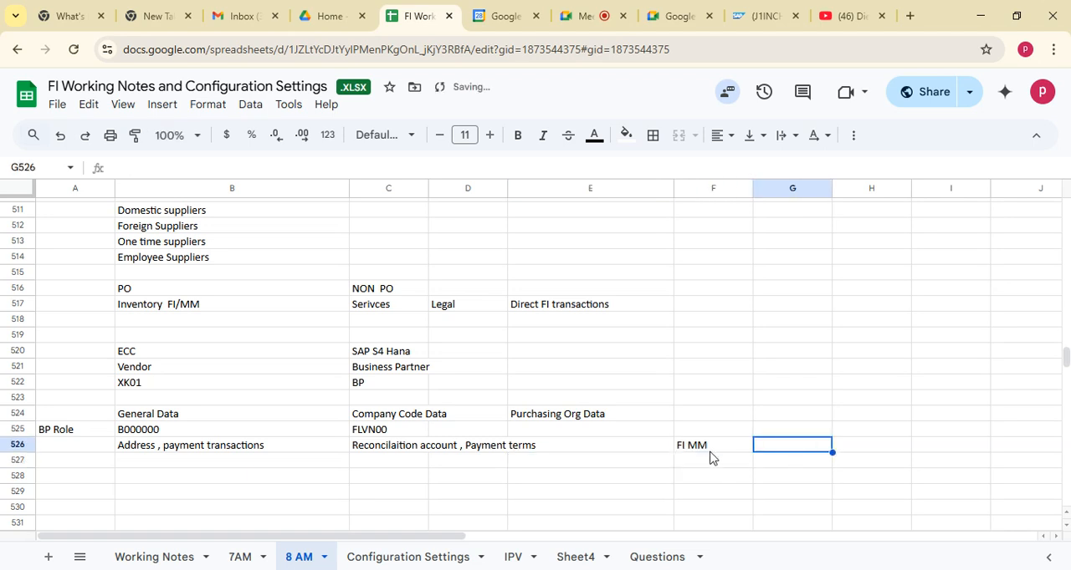
{"action": "left_click", "coordinate": [709, 452]}
Enter the BP role "FLVN01" in cell E525 under Purchasing Org Data and select the range A525:E525
{"action": "left_click", "coordinate": [136, 416]}
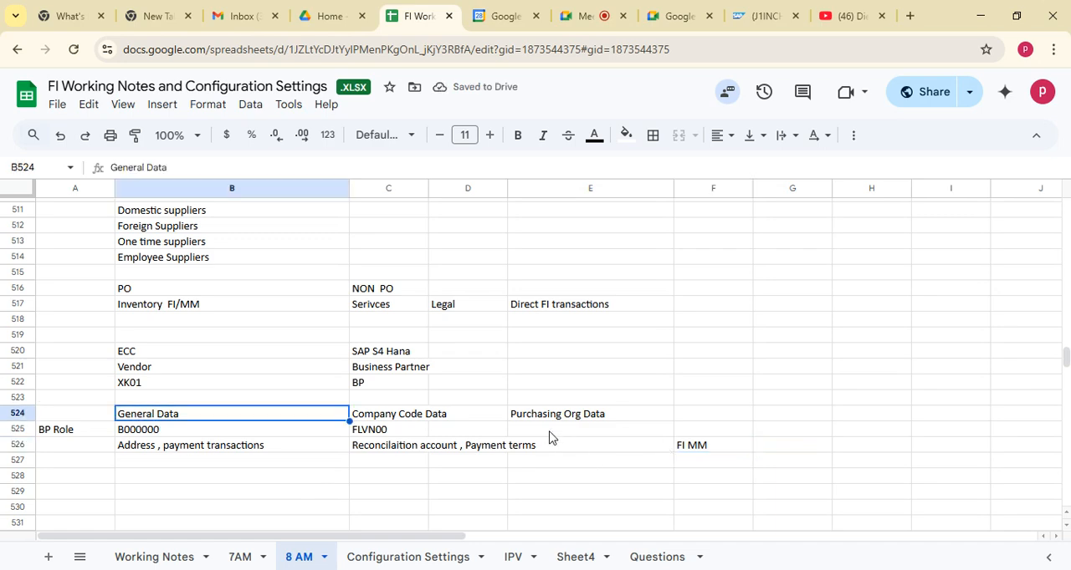
{"action": "left_click", "coordinate": [542, 417]}
{"action": "left_click", "coordinate": [551, 436]}
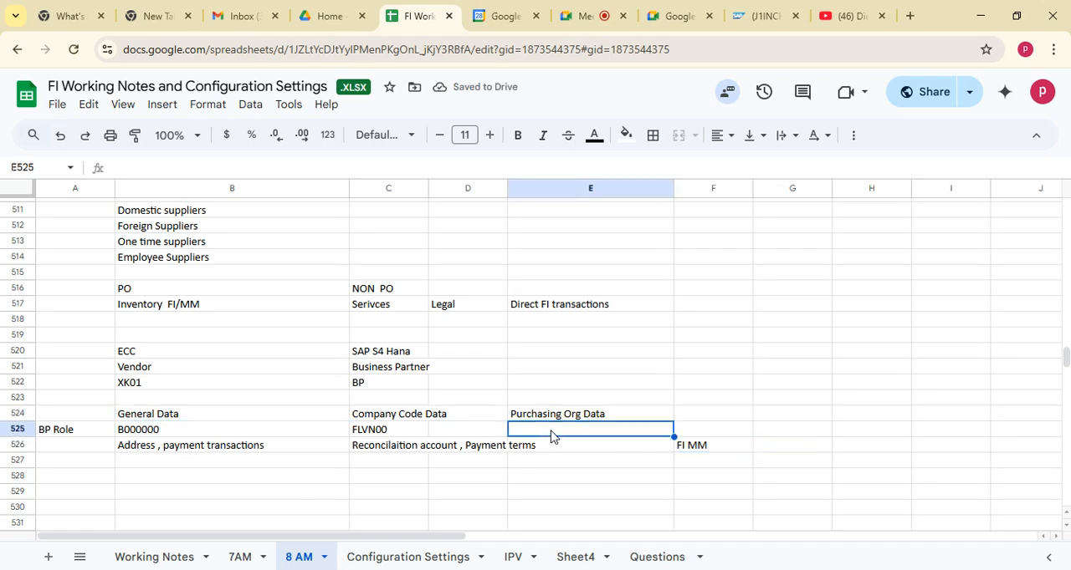
{"action": "type", "text": "FLVN01"}
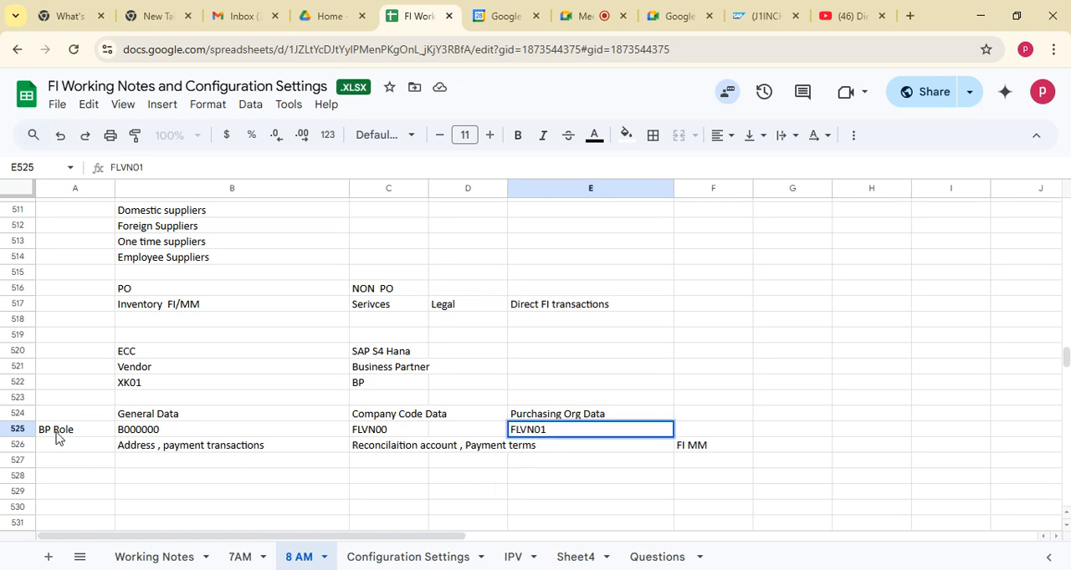
{"action": "left_click_drag", "start_coordinate": [56, 433], "coordinate": [581, 440]}
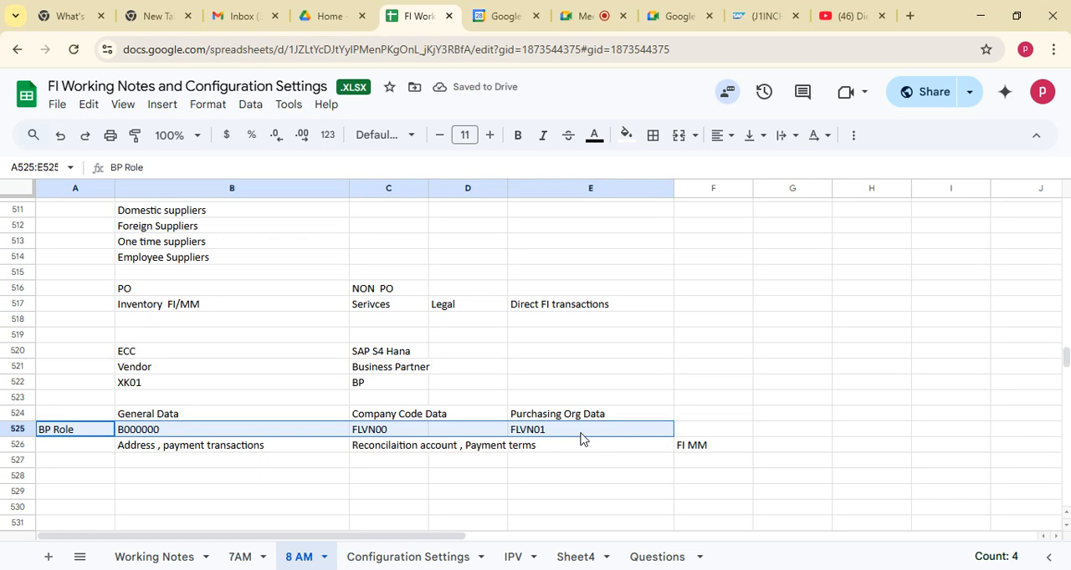
Review the three supplier data sections with their BP roles and details in rows 524 to 526
{"action": "left_click", "coordinate": [220, 477]}
{"action": "left_click_drag", "start_coordinate": [163, 418], "coordinate": [560, 447]}
{"action": "left_click", "coordinate": [144, 421]}
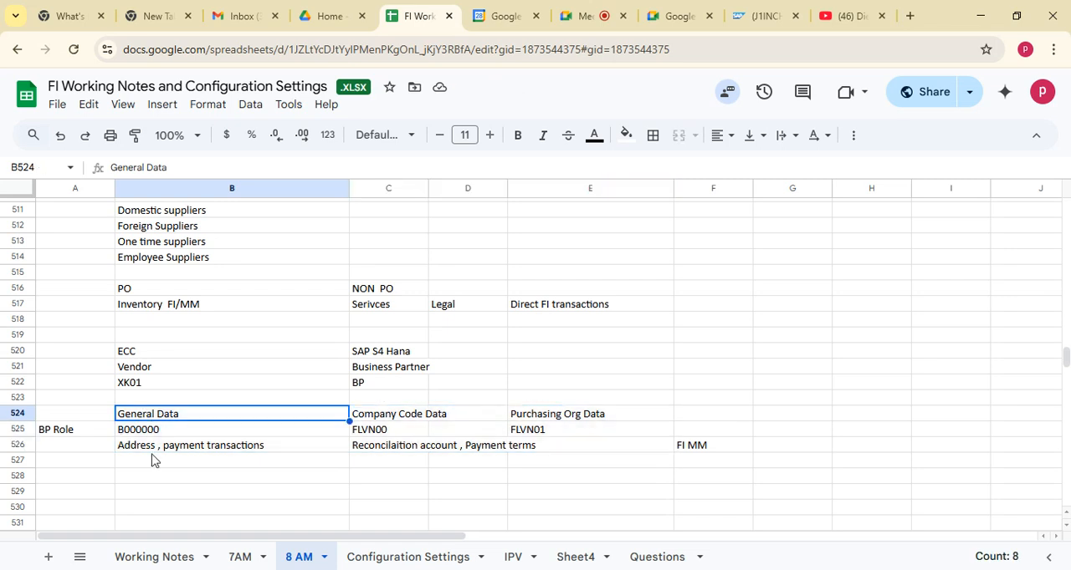
{"action": "left_click", "coordinate": [168, 507]}
{"action": "left_click", "coordinate": [167, 419]}
{"action": "left_click", "coordinate": [214, 475]}
{"action": "left_click", "coordinate": [183, 416]}
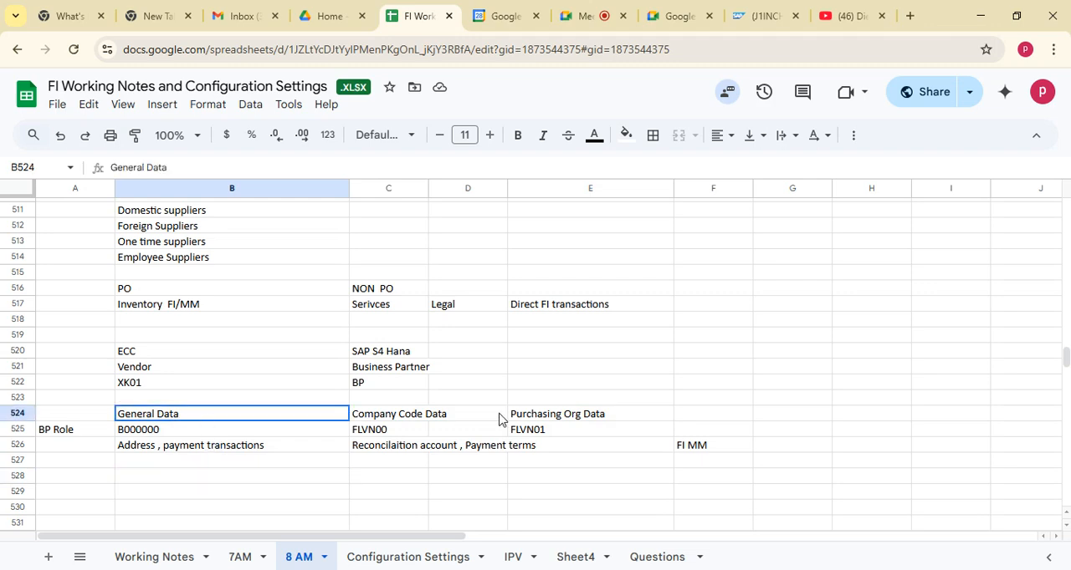
{"action": "left_click", "coordinate": [609, 419], "text": "shift"}
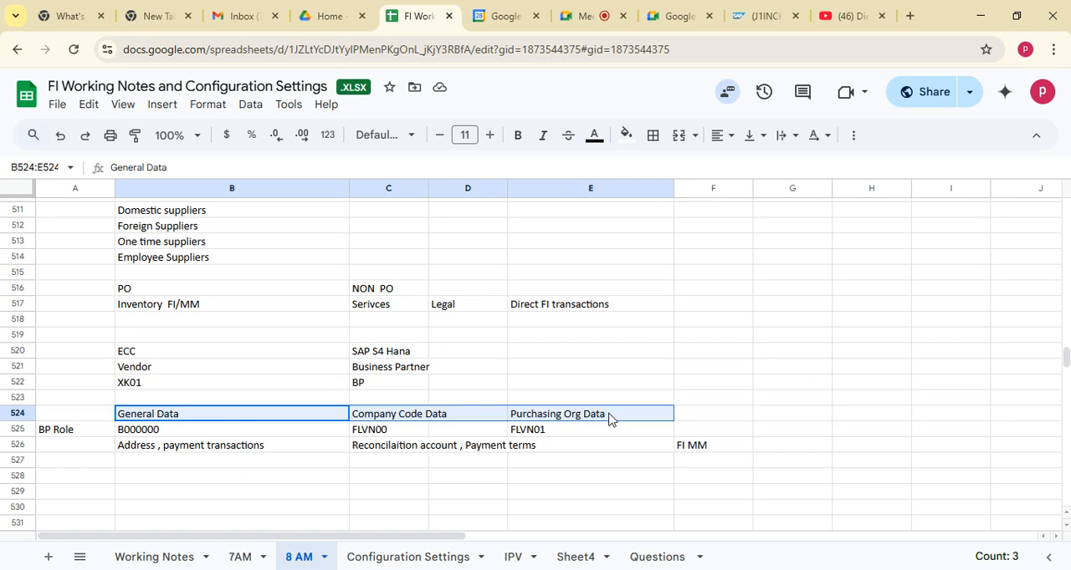
{"action": "left_click_drag", "start_coordinate": [193, 462], "coordinate": [207, 478]}
{"action": "left_click", "coordinate": [77, 417]}
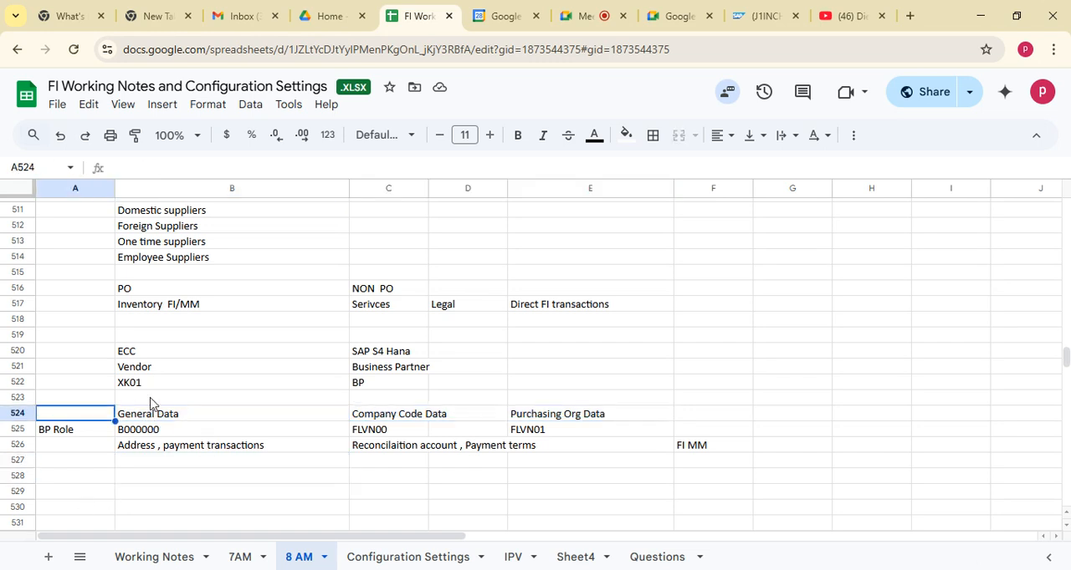
{"action": "left_click_drag", "start_coordinate": [134, 416], "coordinate": [609, 451]}
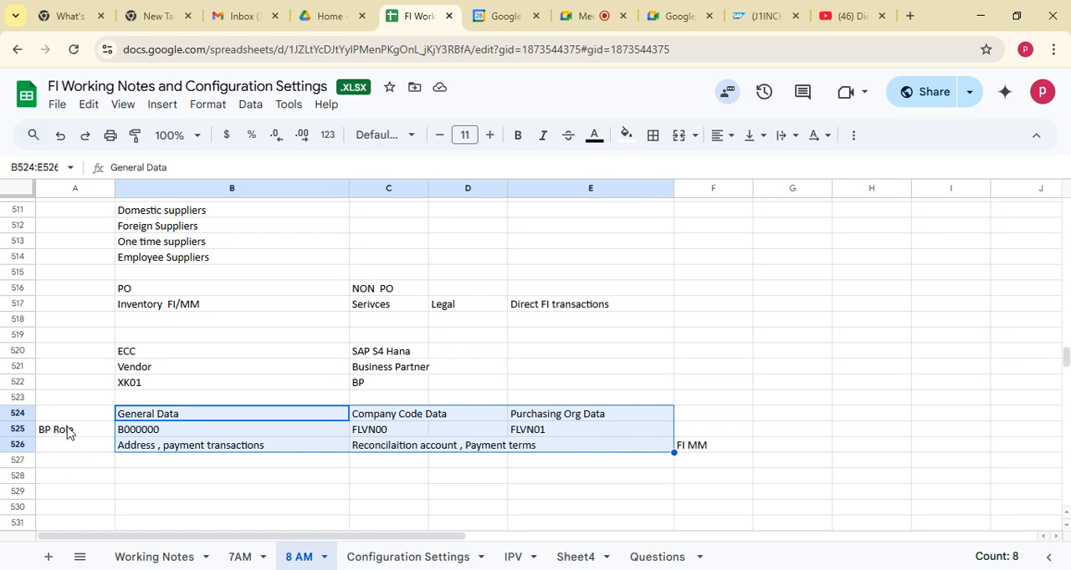
{"action": "left_click_drag", "start_coordinate": [66, 433], "coordinate": [559, 432]}
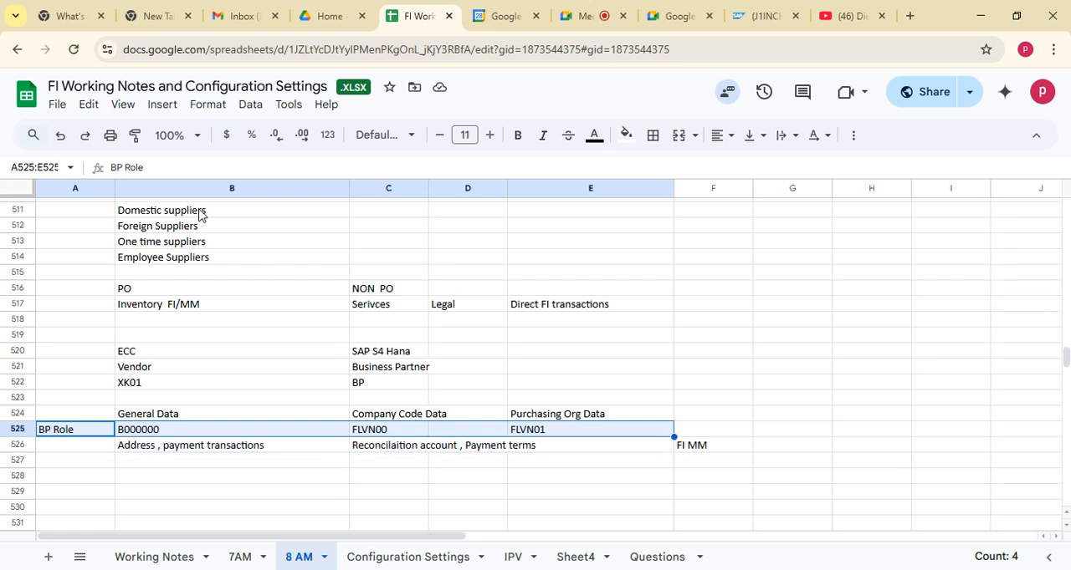
Enter "Business Group" in cell C511 beside the Domestic suppliers entry
{"action": "left_click", "coordinate": [204, 226]}
{"action": "left_click", "coordinate": [197, 259]}
{"action": "left_click", "coordinate": [380, 244]}
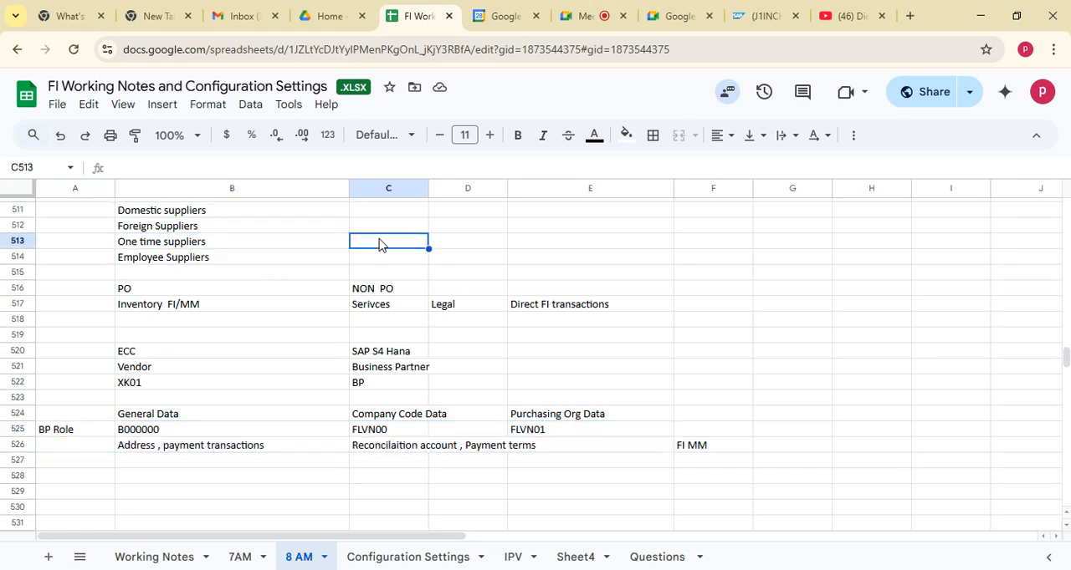
{"action": "key", "text": "Up"}
{"action": "key", "text": "Up"}
{"action": "key", "text": "Up"}
{"action": "key", "text": "Up"}
{"action": "key", "text": "Up"}
{"action": "key", "text": "Up"}
{"action": "left_click", "coordinate": [375, 274]}
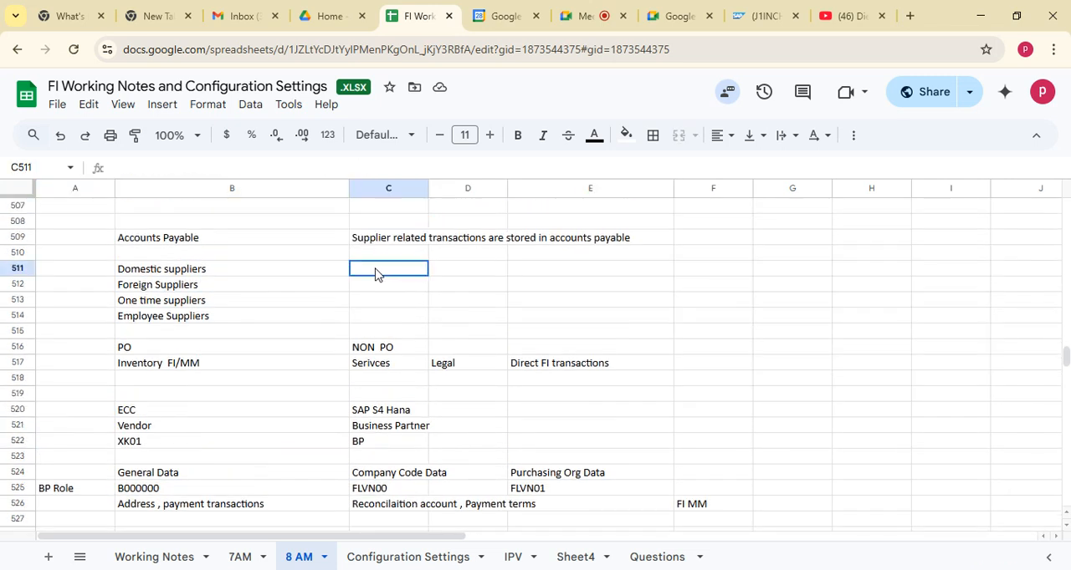
{"action": "type", "text": "Bus"}
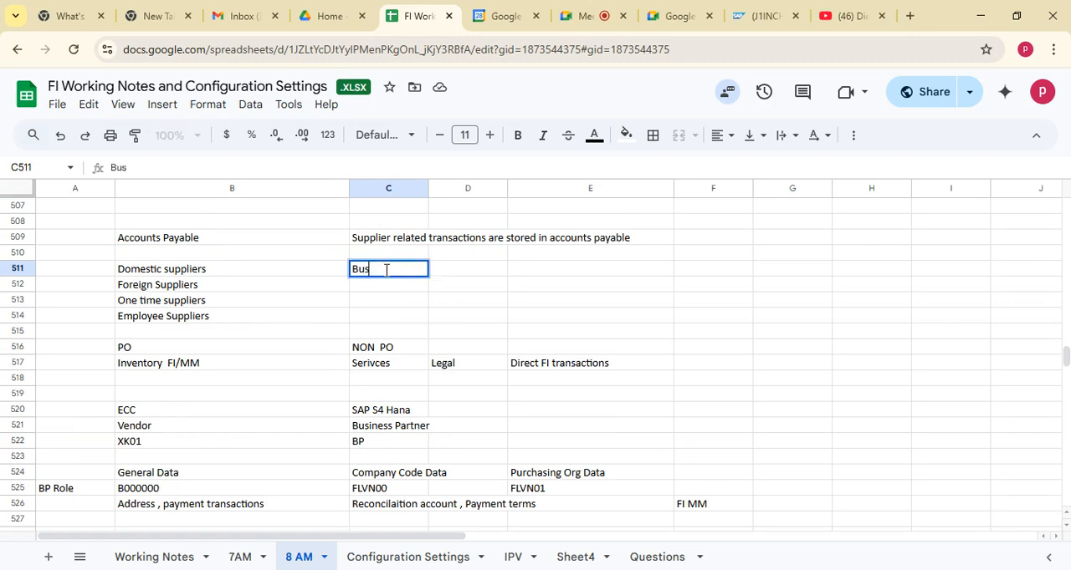
{"action": "type", "text": "iness Group"}
Review the supplier types in column B and the whole Accounts Payable notes block A509:F526
{"action": "left_click_drag", "start_coordinate": [261, 270], "coordinate": [267, 332]}
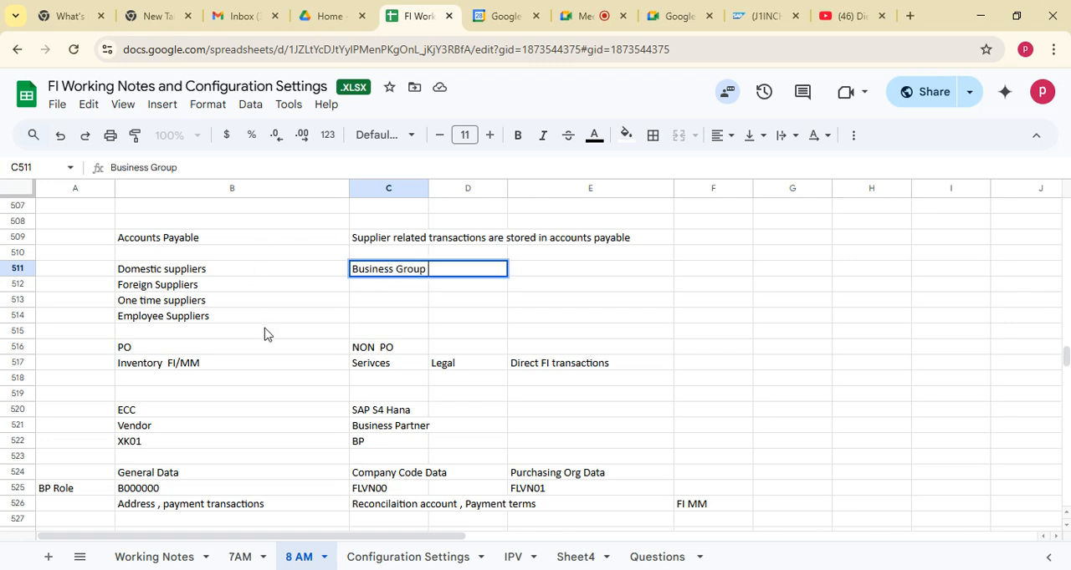
{"action": "left_click", "coordinate": [789, 317]}
{"action": "left_click", "coordinate": [185, 318]}
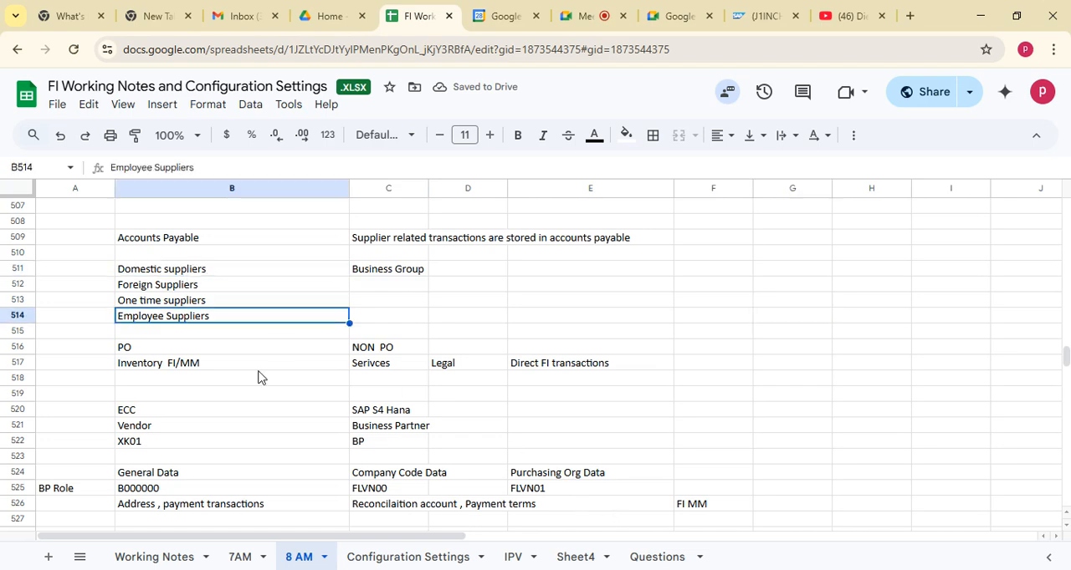
{"action": "left_click", "coordinate": [83, 239]}
{"action": "key", "text": "shift+Right"}
{"action": "key", "text": "shift+Right"}
{"action": "left_click_drag", "start_coordinate": [724, 556], "coordinate": [676, 454]}
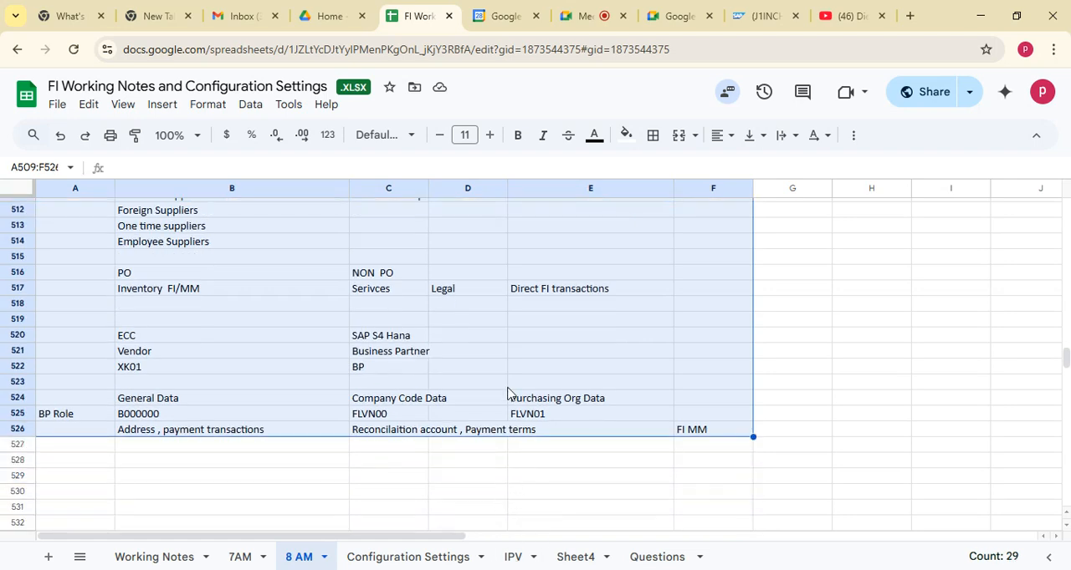
Switch to SAP, run transaction SPRO and display the SAP Reference IMG
{"action": "key", "text": "alt+Tab"}
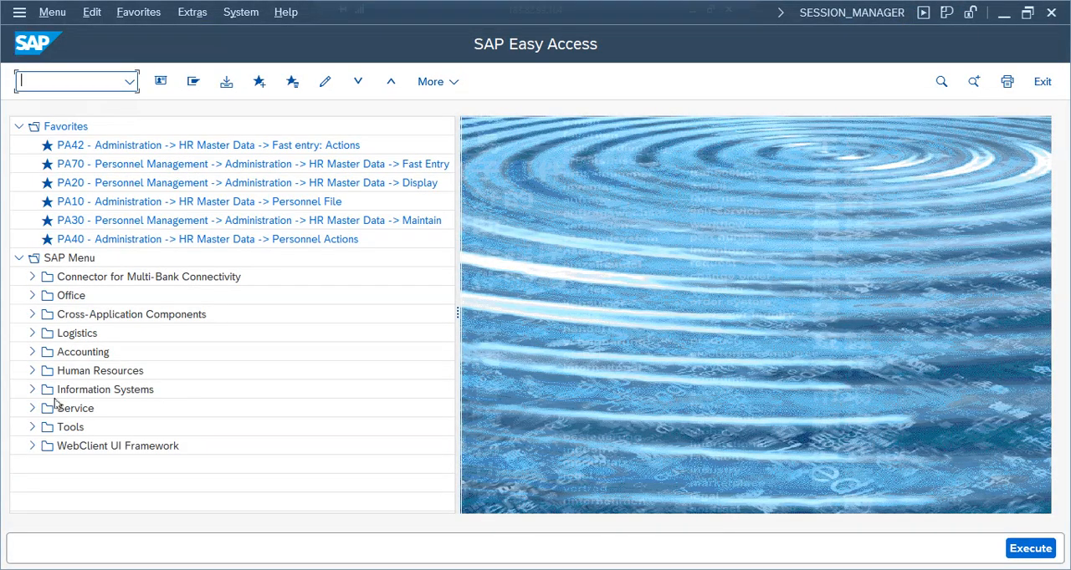
{"action": "left_click", "coordinate": [66, 333]}
{"action": "left_click", "coordinate": [105, 84]}
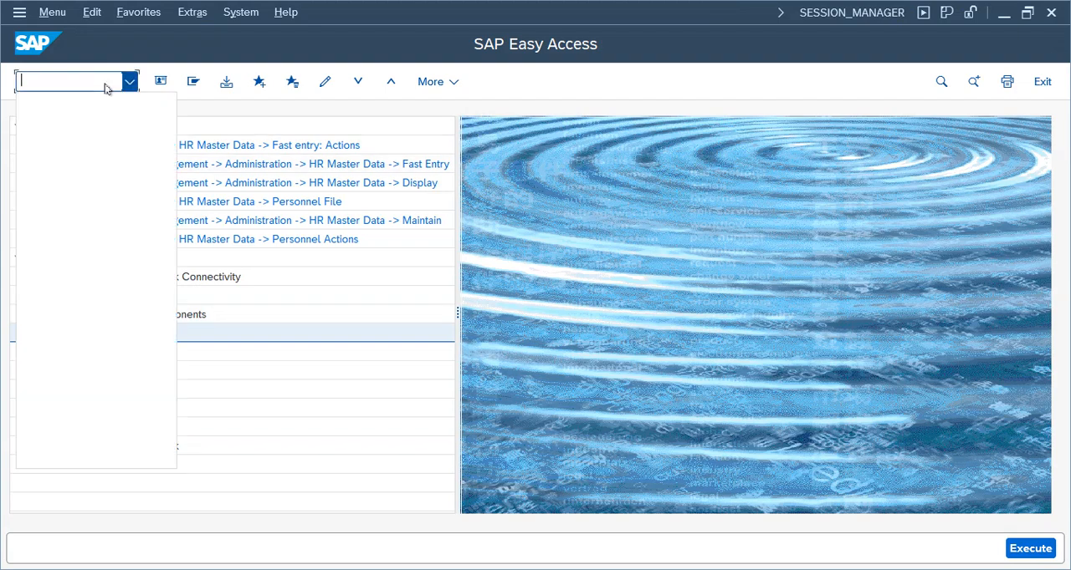
{"action": "left_click", "coordinate": [44, 84]}
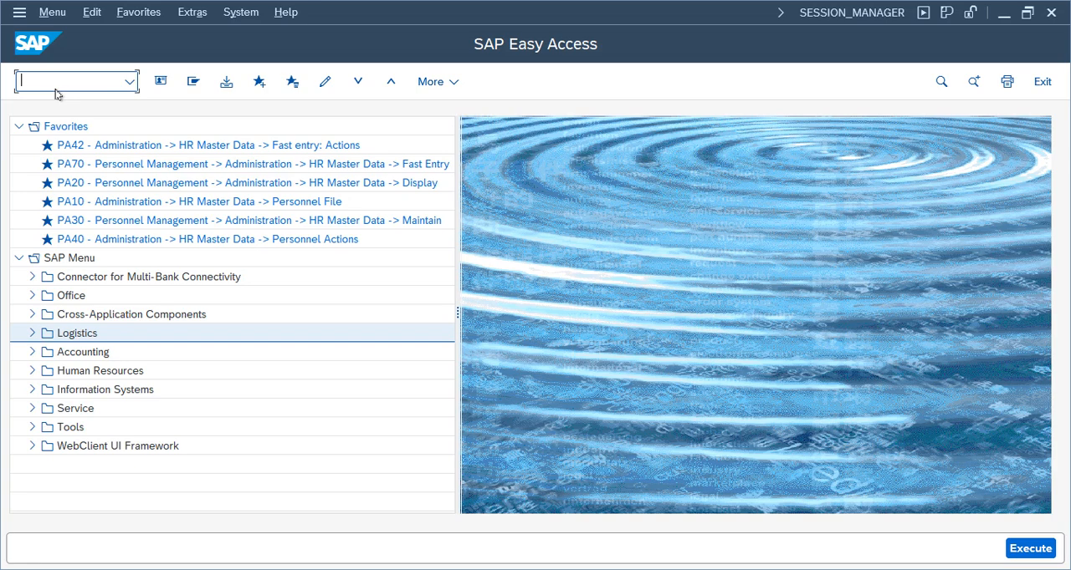
{"action": "type", "text": "spro"}
{"action": "key", "text": "Return"}
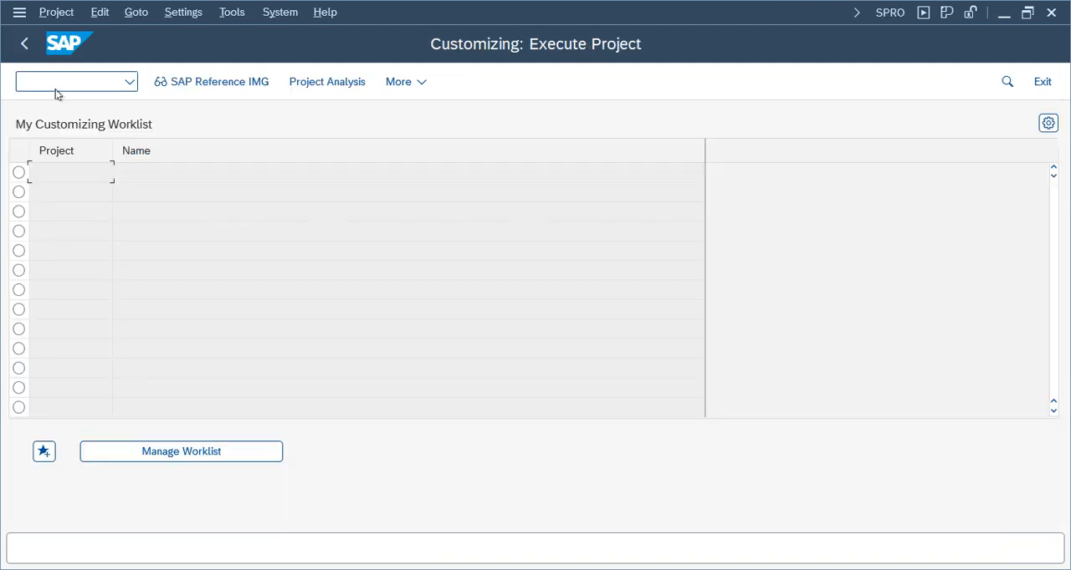
{"action": "left_click", "coordinate": [227, 81]}
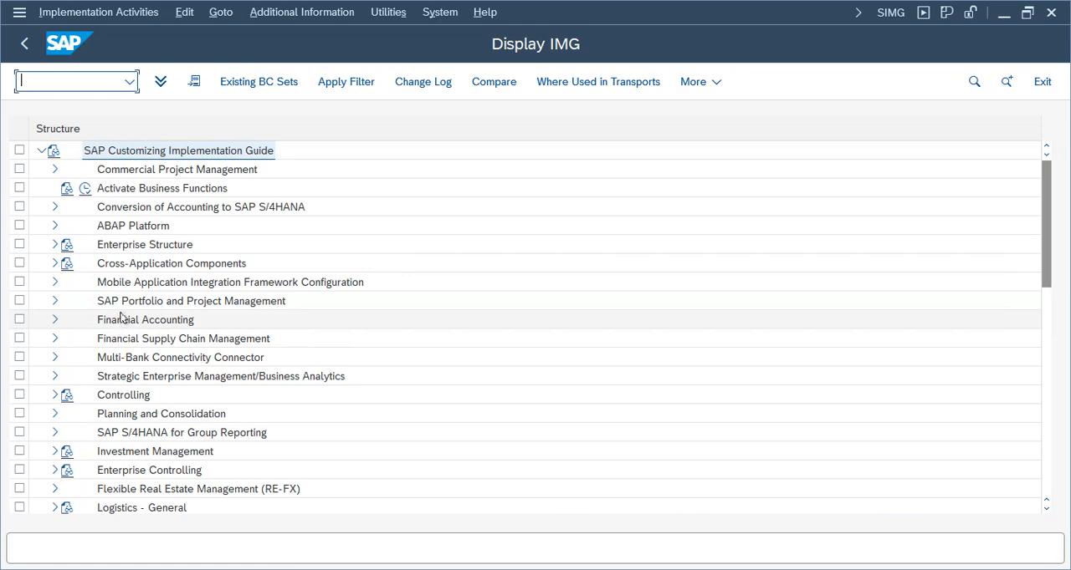
Expand Financial Accounting > Accounts Receivable and Accounts Payable > Supplier Accounts > Master Data > Preparations for Creating Supplier Master Data
{"action": "left_click", "coordinate": [55, 319]}
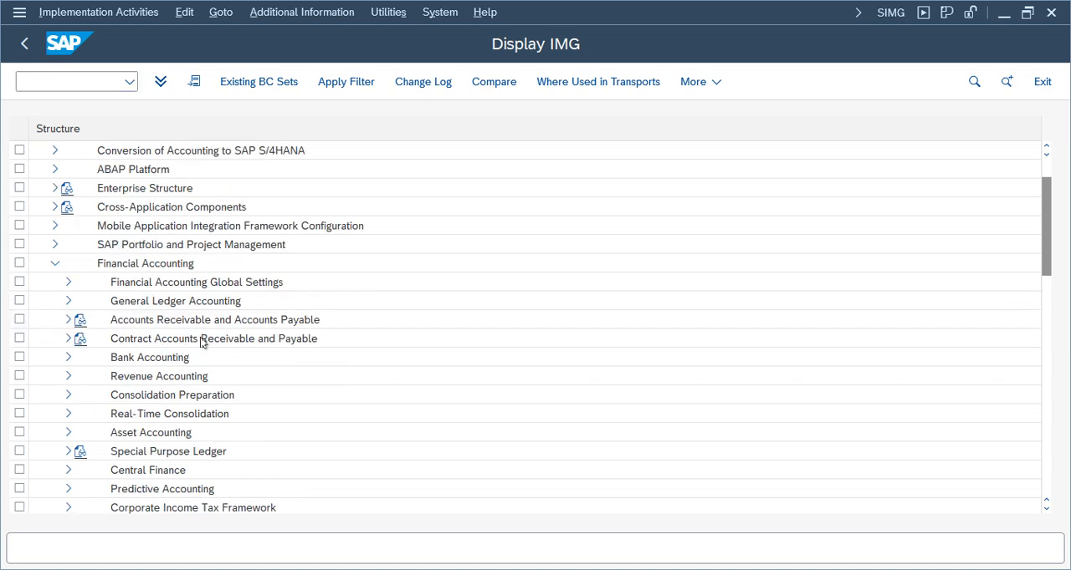
{"action": "left_click", "coordinate": [68, 320]}
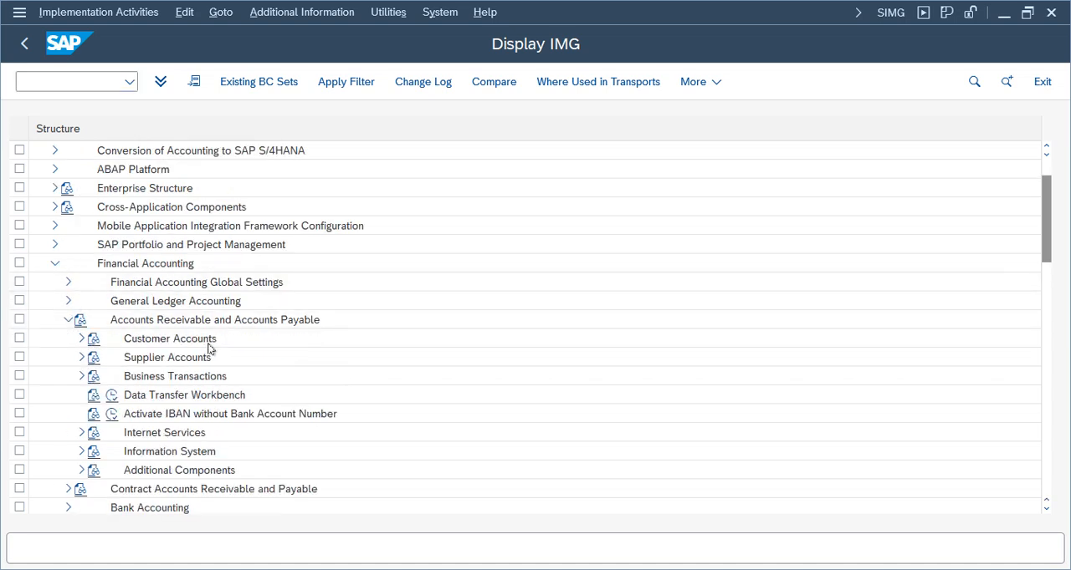
{"action": "left_click", "coordinate": [142, 358]}
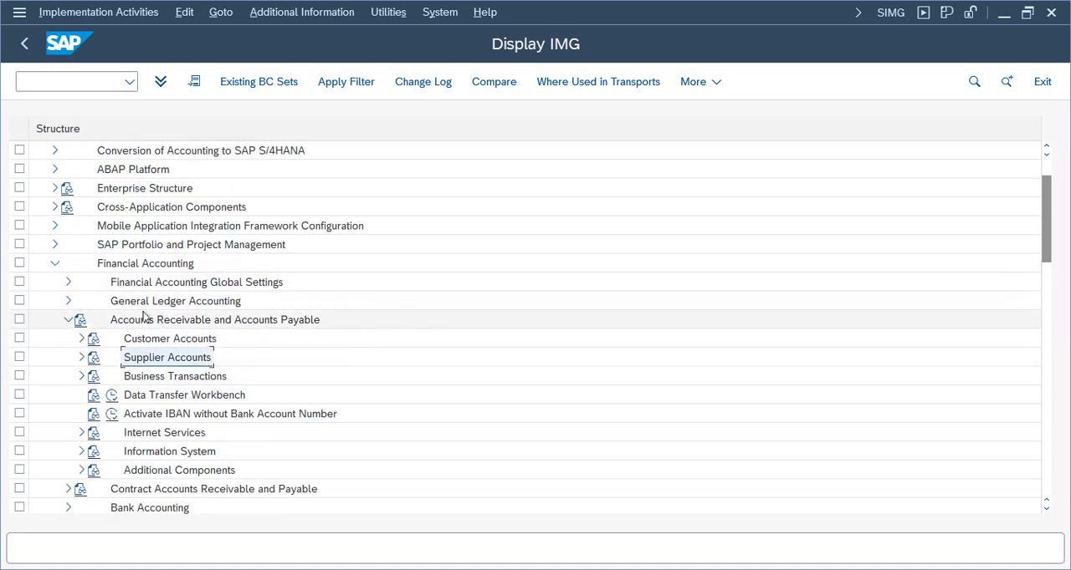
{"action": "left_click", "coordinate": [81, 357]}
{"action": "left_click", "coordinate": [154, 378]}
{"action": "left_click", "coordinate": [94, 376]}
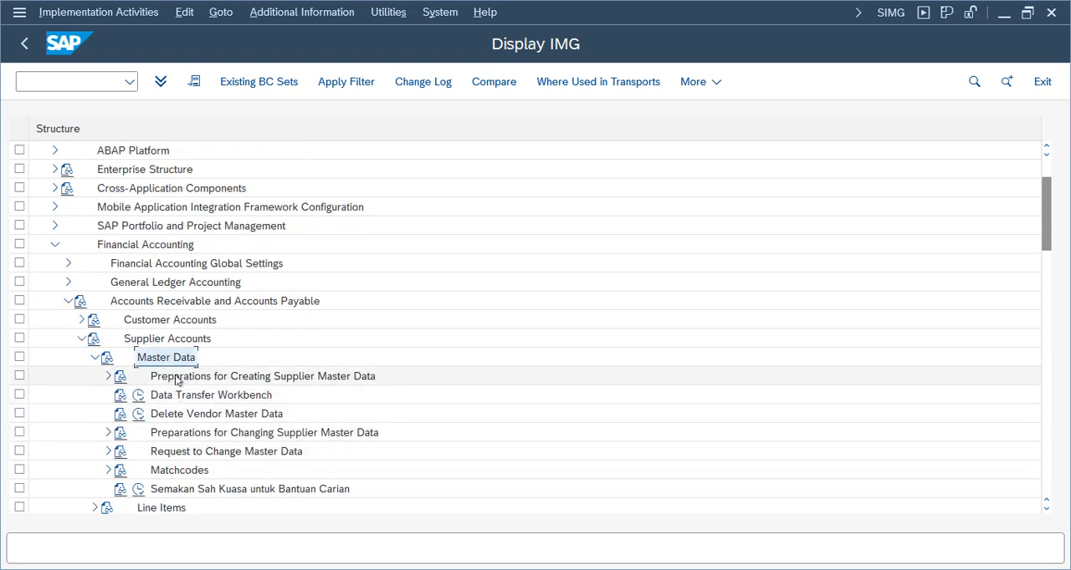
{"action": "left_click", "coordinate": [179, 377]}
{"action": "left_click", "coordinate": [108, 376]}
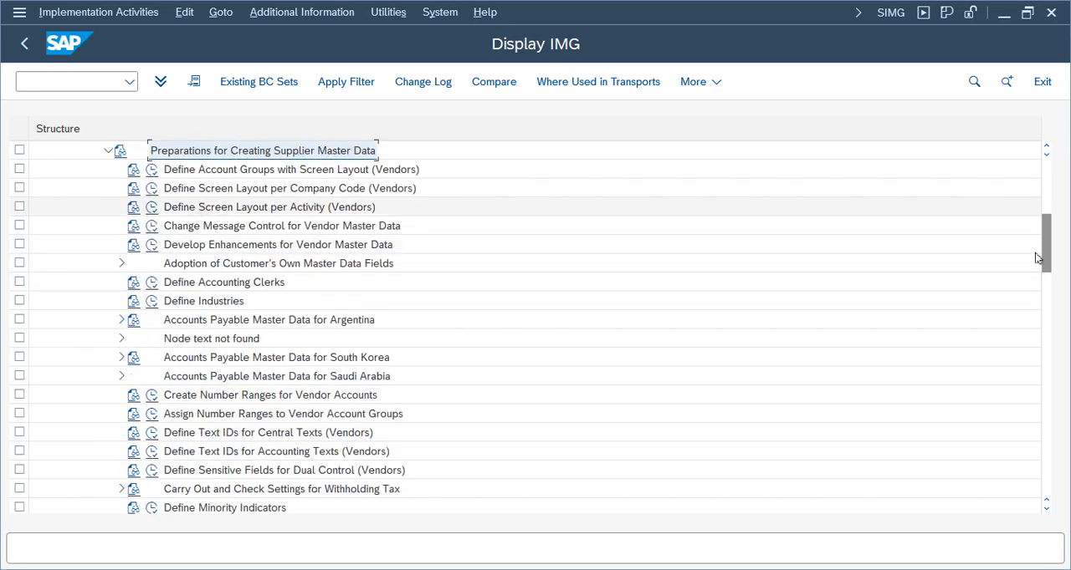
Trace the IMG path from Financial Accounting and execute the activity Define Account Groups with Screen Layout (Vendors)
{"action": "left_click_drag", "start_coordinate": [1046, 264], "coordinate": [1045, 225]}
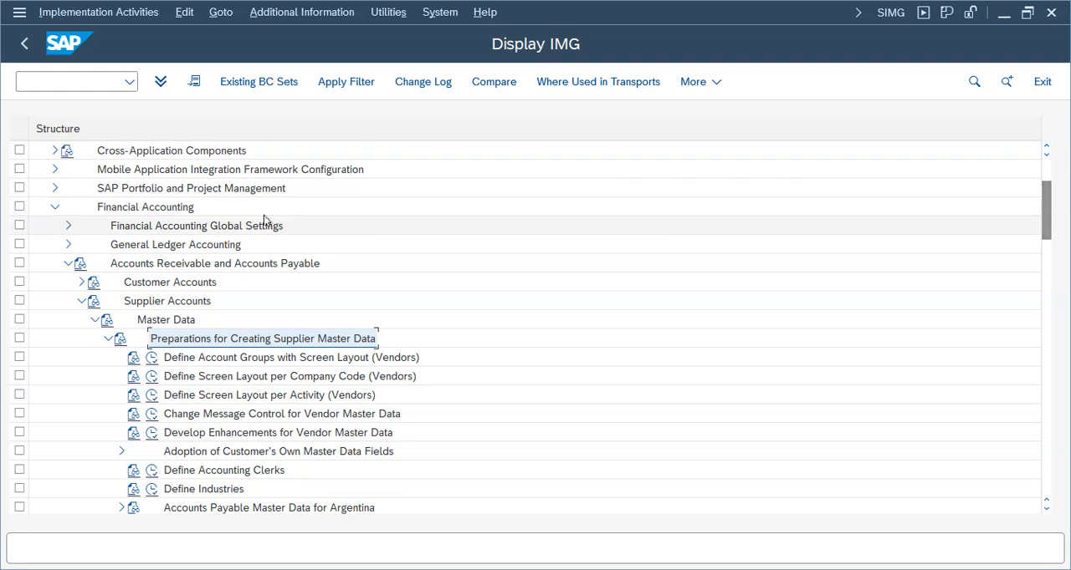
{"action": "left_click", "coordinate": [172, 211]}
{"action": "left_click", "coordinate": [226, 265]}
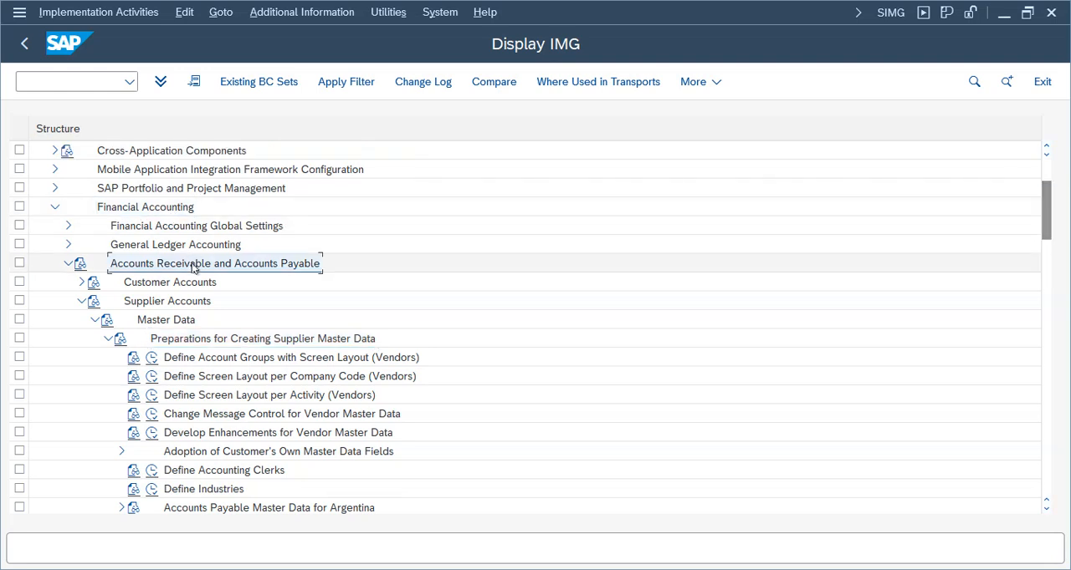
{"action": "left_click", "coordinate": [149, 306]}
{"action": "left_click", "coordinate": [172, 325]}
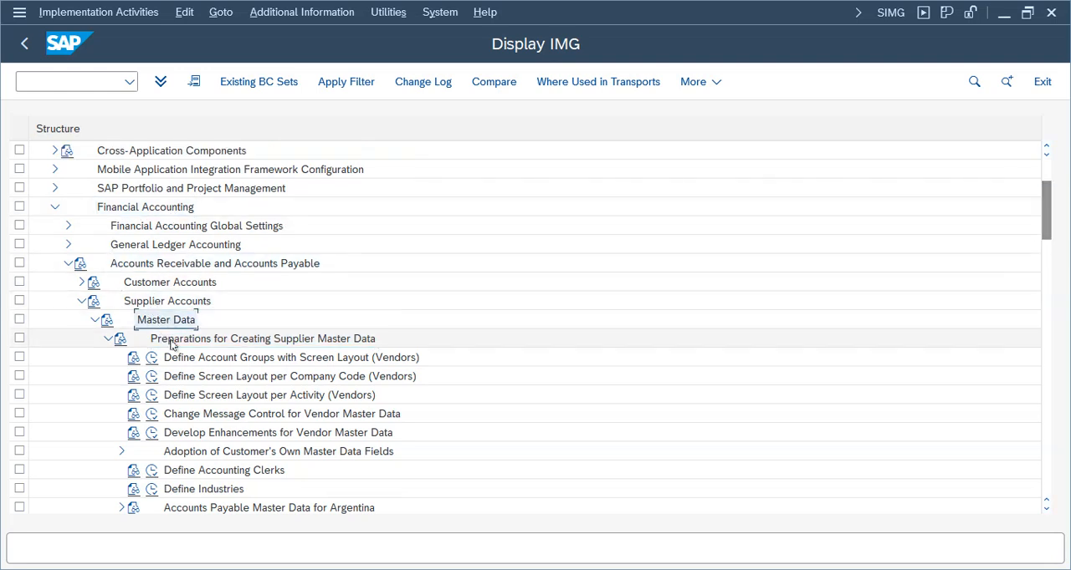
{"action": "left_click", "coordinate": [226, 344]}
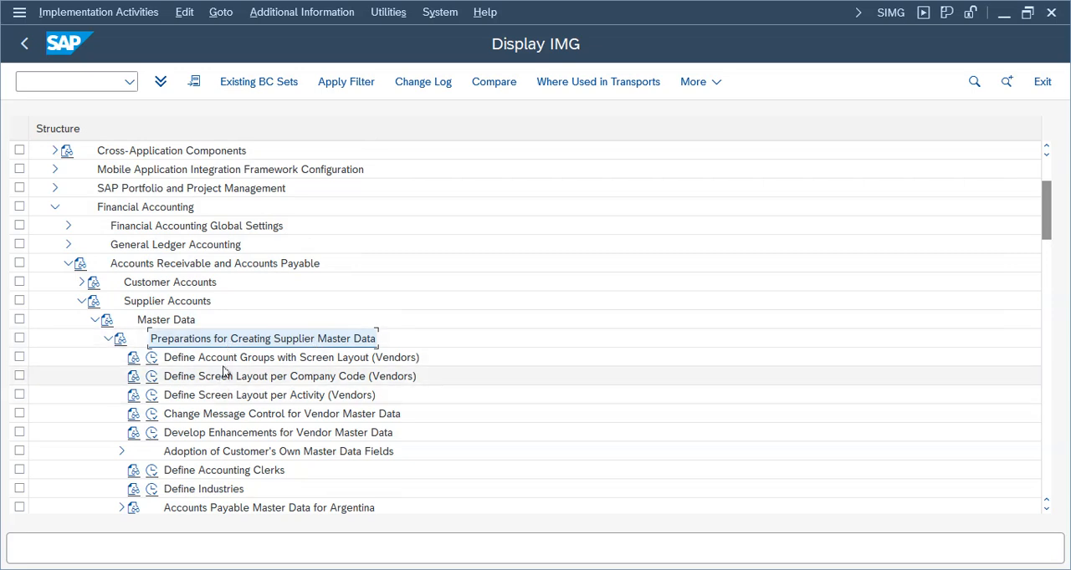
{"action": "left_click", "coordinate": [306, 361]}
{"action": "left_click", "coordinate": [152, 359]}
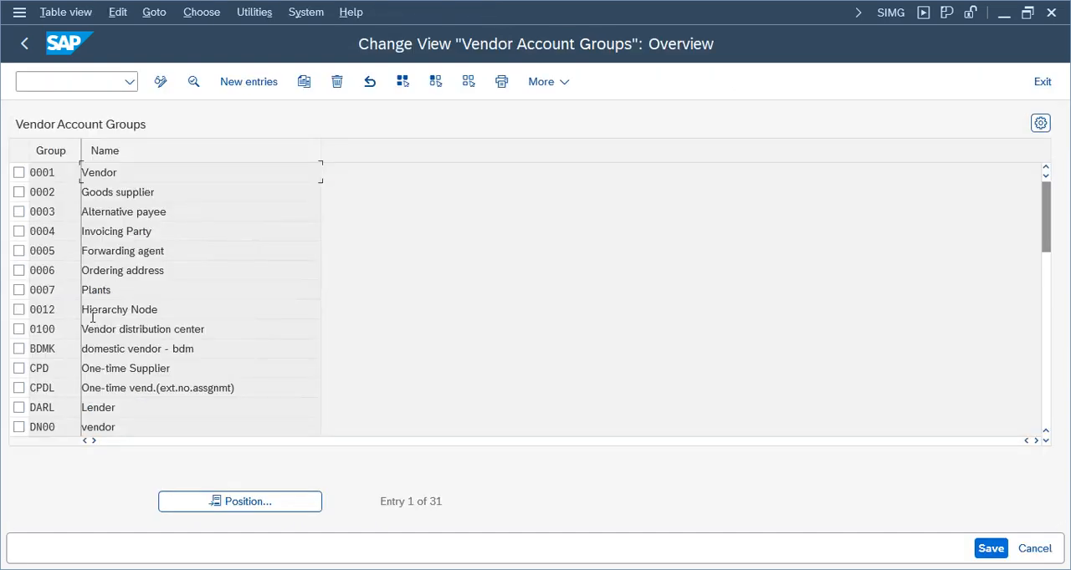
Copy the vendor account group 0001 and enter TEVD as the key of the new account group
{"action": "left_click", "coordinate": [111, 313]}
{"action": "left_click", "coordinate": [18, 172]}
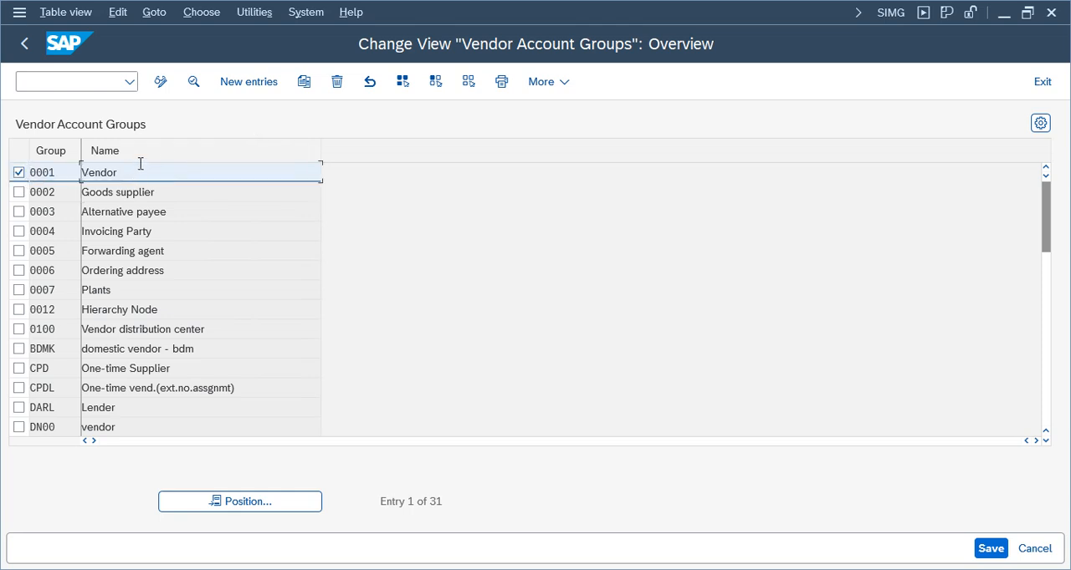
{"action": "left_click", "coordinate": [304, 81]}
{"action": "left_click_drag", "start_coordinate": [130, 176], "coordinate": [11, 174]}
{"action": "left_click", "coordinate": [303, 84]}
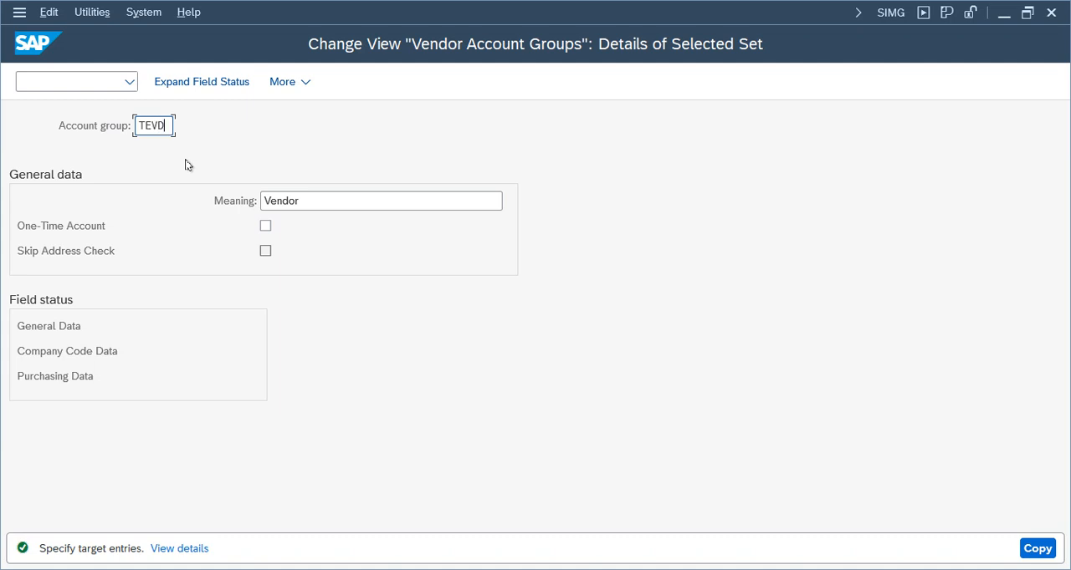
Set the meaning of account group TEVD to "Telu Domestic Vendors" and confirm the entry
{"action": "mouse_move", "coordinate": [151, 128]}
{"action": "left_mouse_down"}
{"action": "mouse_move", "coordinate": [139, 126]}
{"action": "mouse_move", "coordinate": [171, 126]}
{"action": "left_mouse_up"}
{"action": "left_click", "coordinate": [321, 196]}
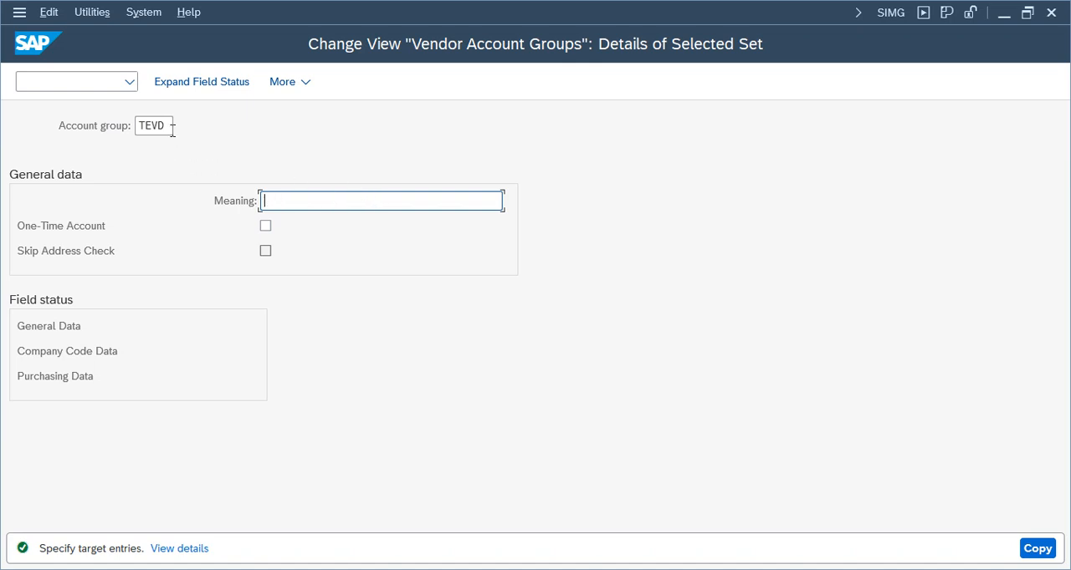
{"action": "left_click", "coordinate": [172, 128]}
{"action": "left_click", "coordinate": [334, 204]}
{"action": "type", "text": "Telu Domestic Vendors"}
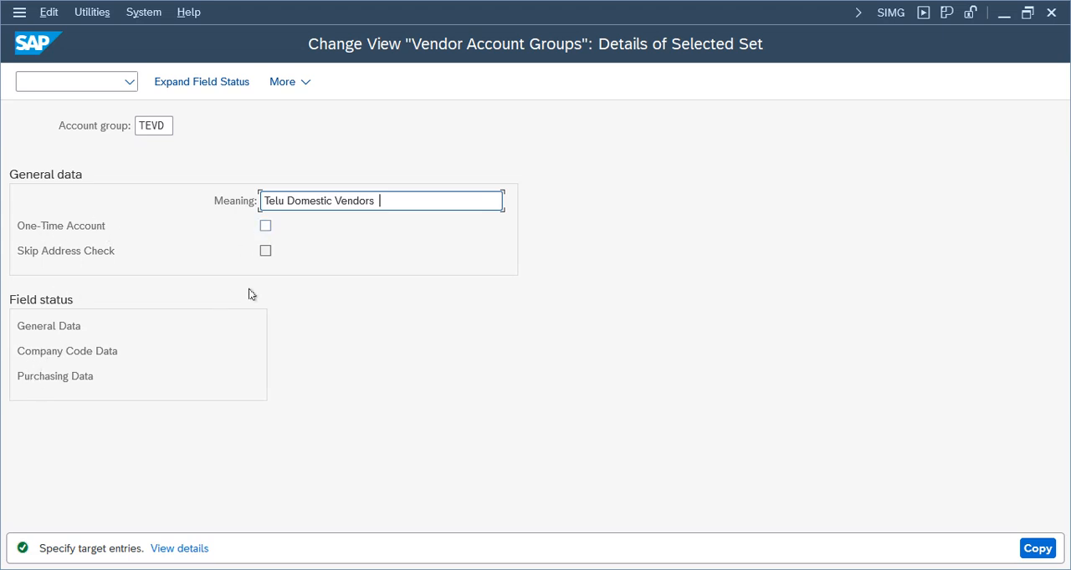
{"action": "key", "text": "Return"}
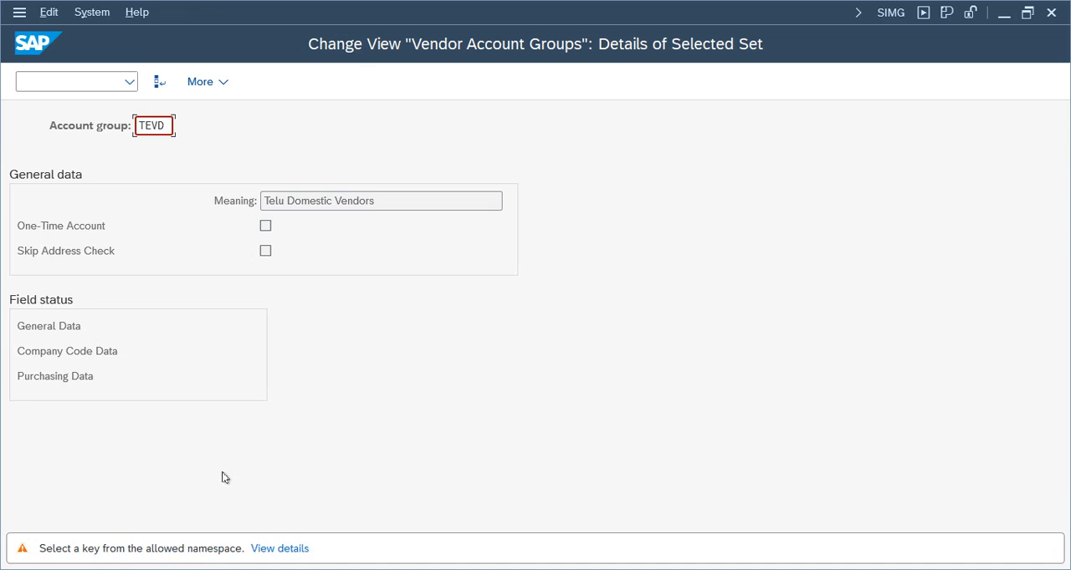
Read the details of the namespace warning and accept it to complete the copy of TEVD
{"action": "left_click", "coordinate": [276, 548]}
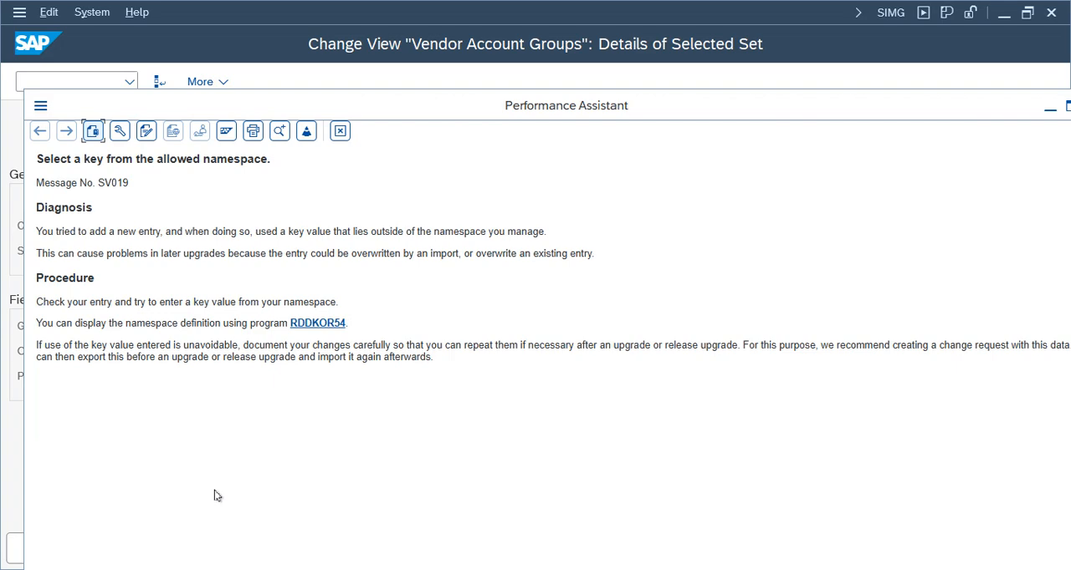
{"action": "left_click", "coordinate": [341, 132]}
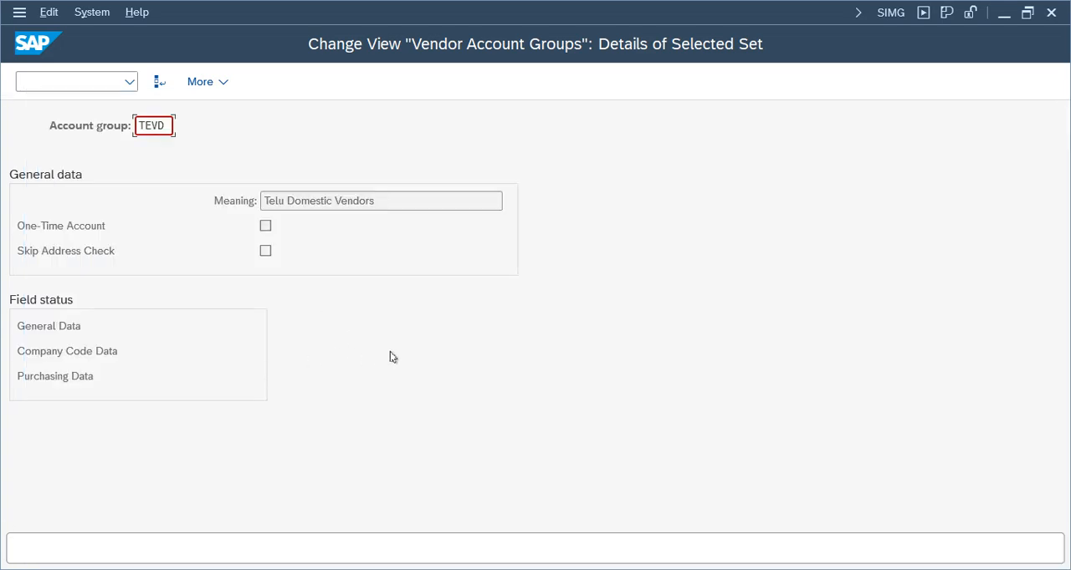
{"action": "key", "text": "Return"}
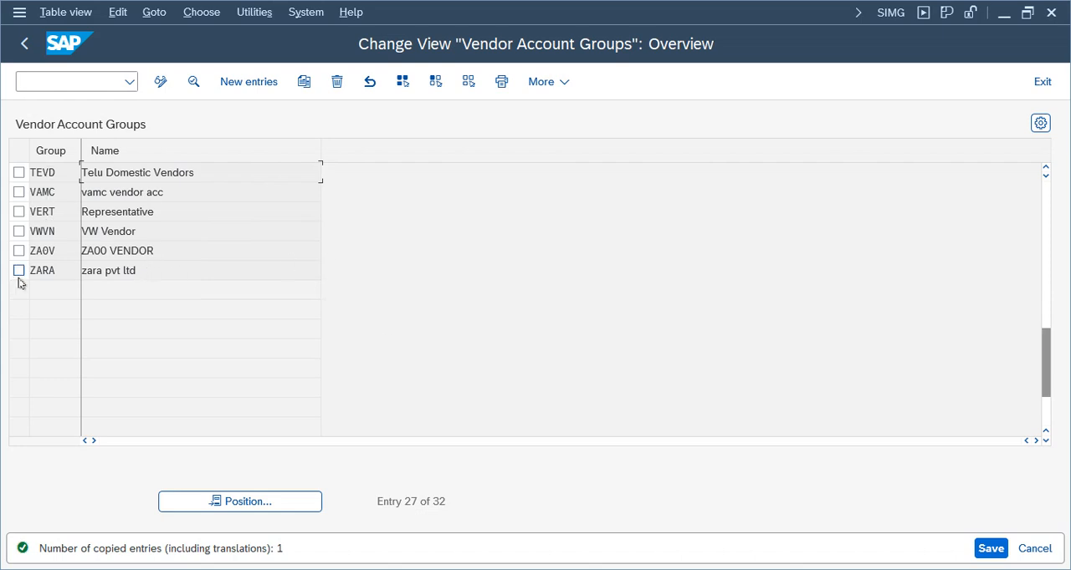
Save the new Telu Domestic Vendors account group under the proposed customizing request S4HK903008
{"action": "triple_click", "coordinate": [165, 174]}
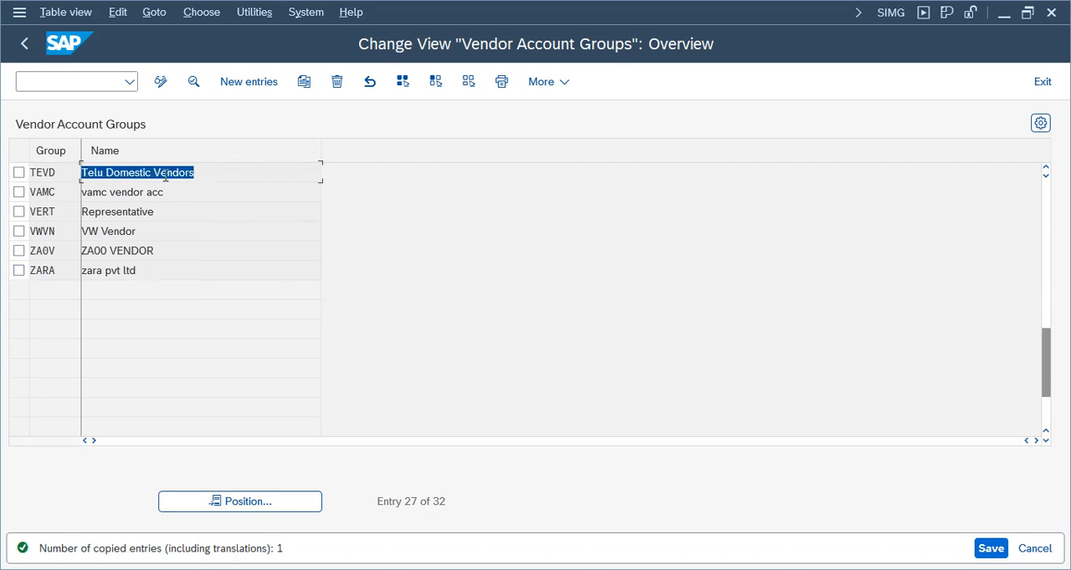
{"action": "left_click", "coordinate": [996, 549]}
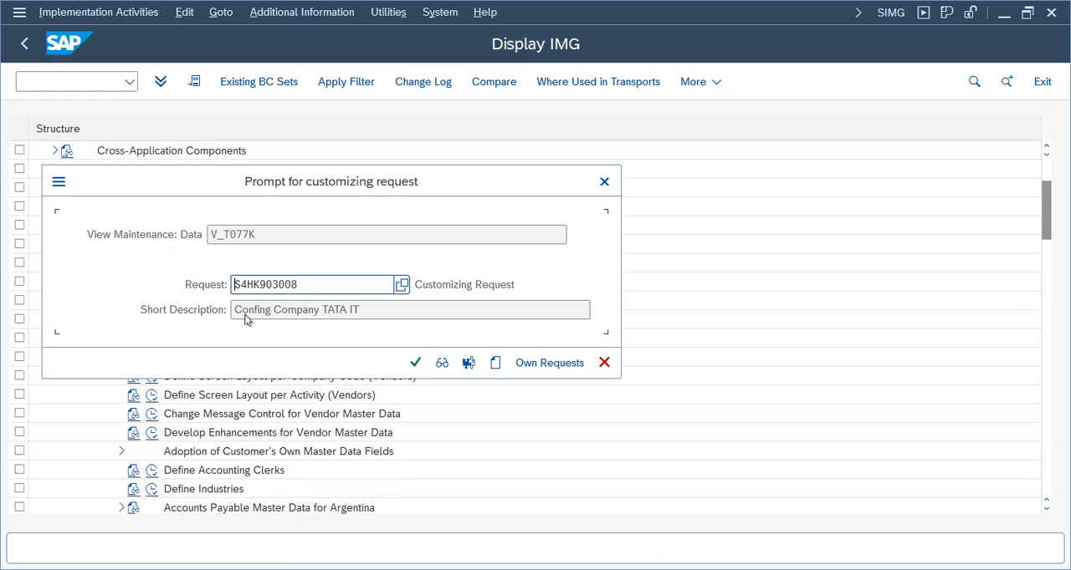
{"action": "left_click", "coordinate": [414, 363]}
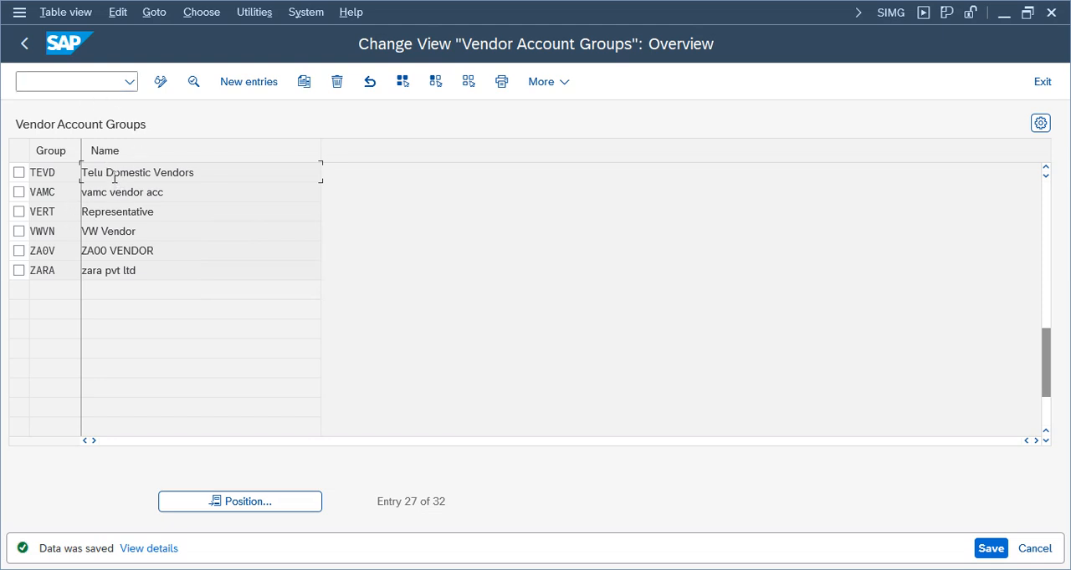
Open the details of account group TEVD and display the field status groups for its General Data
{"action": "left_click", "coordinate": [19, 174]}
{"action": "double_click", "coordinate": [262, 174]}
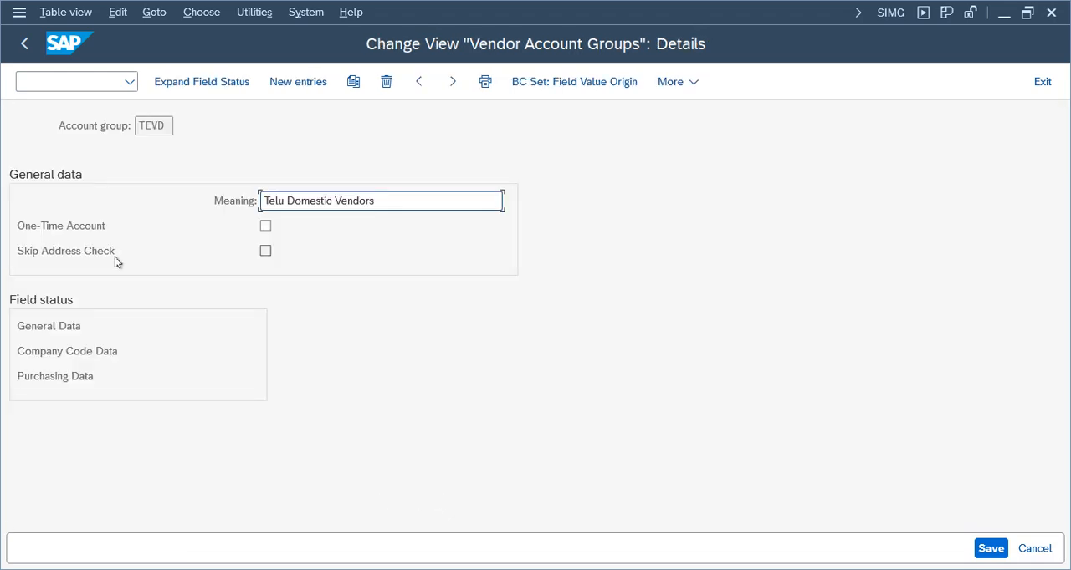
{"action": "left_click", "coordinate": [50, 333]}
{"action": "left_click", "coordinate": [51, 377]}
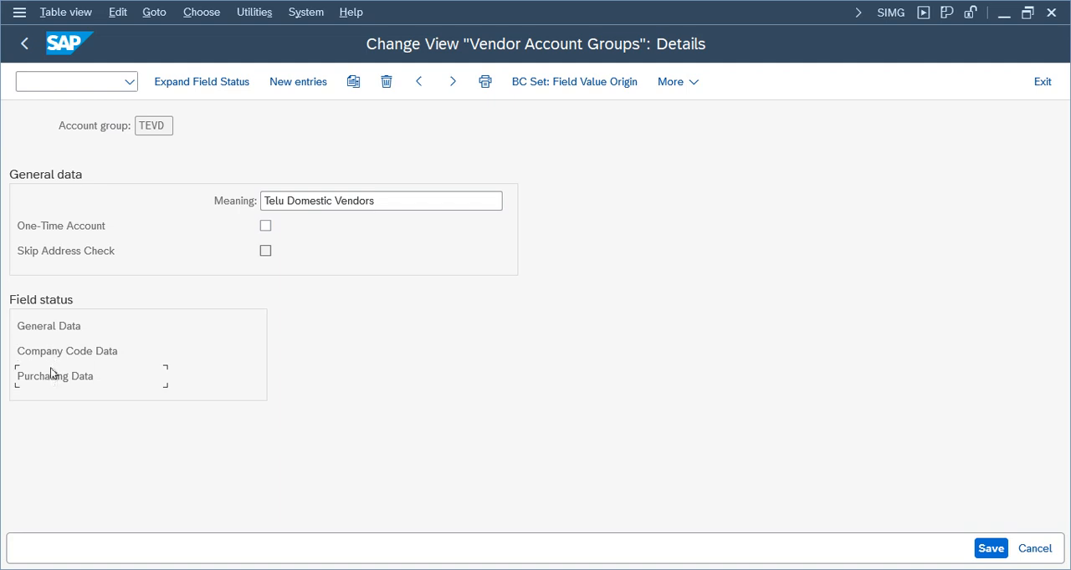
{"action": "double_click", "coordinate": [45, 328]}
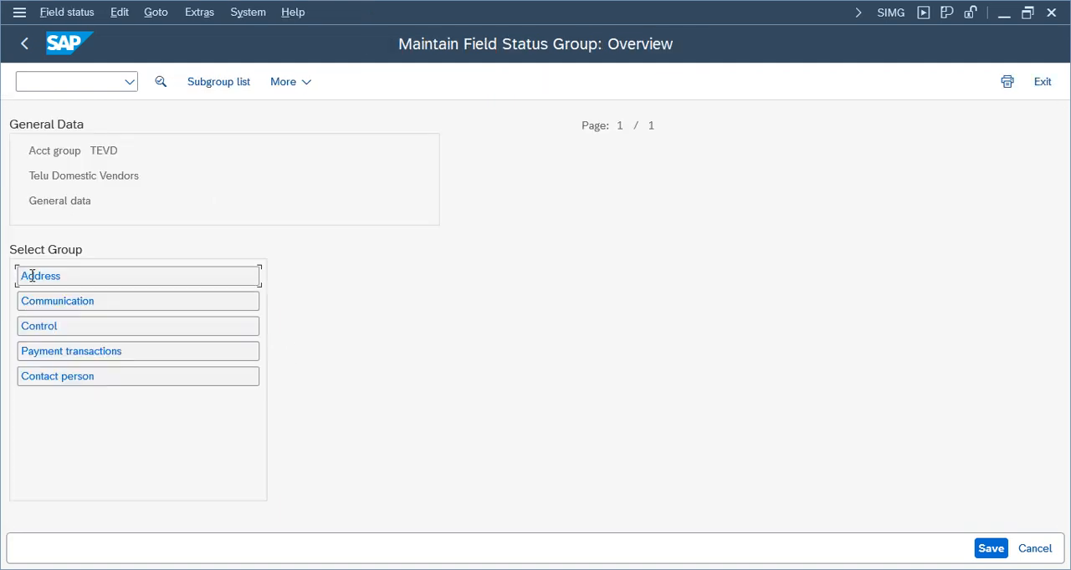
Examine which Address fields of TEVD's General Data are required or optional across all five pages, and return to the account group details
{"action": "double_click", "coordinate": [31, 276]}
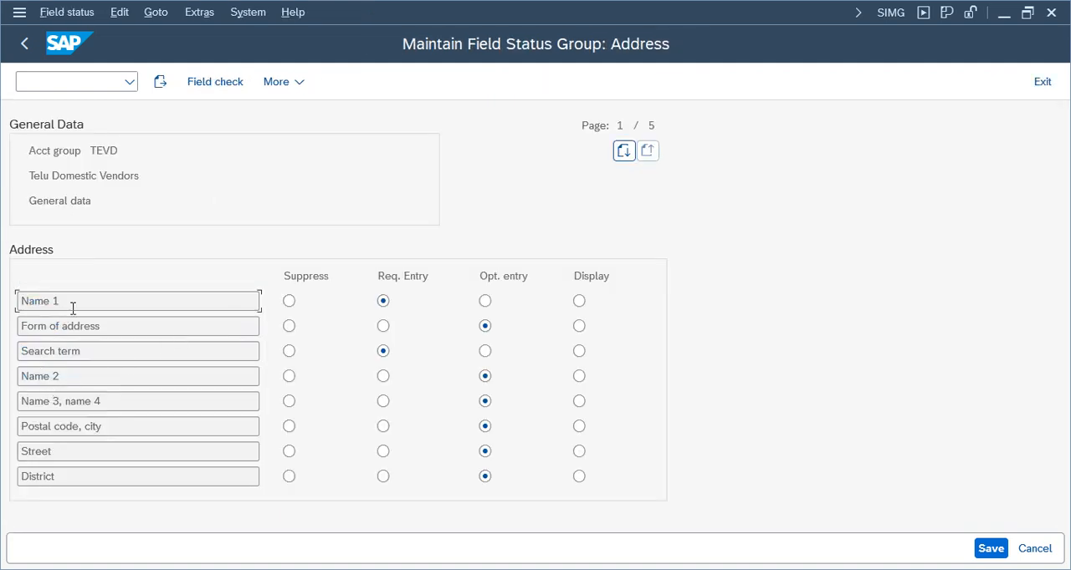
{"action": "left_click_drag", "start_coordinate": [72, 308], "coordinate": [20, 303]}
{"action": "double_click", "coordinate": [61, 448]}
{"action": "double_click", "coordinate": [651, 125]}
{"action": "key", "text": "Page_Down"}
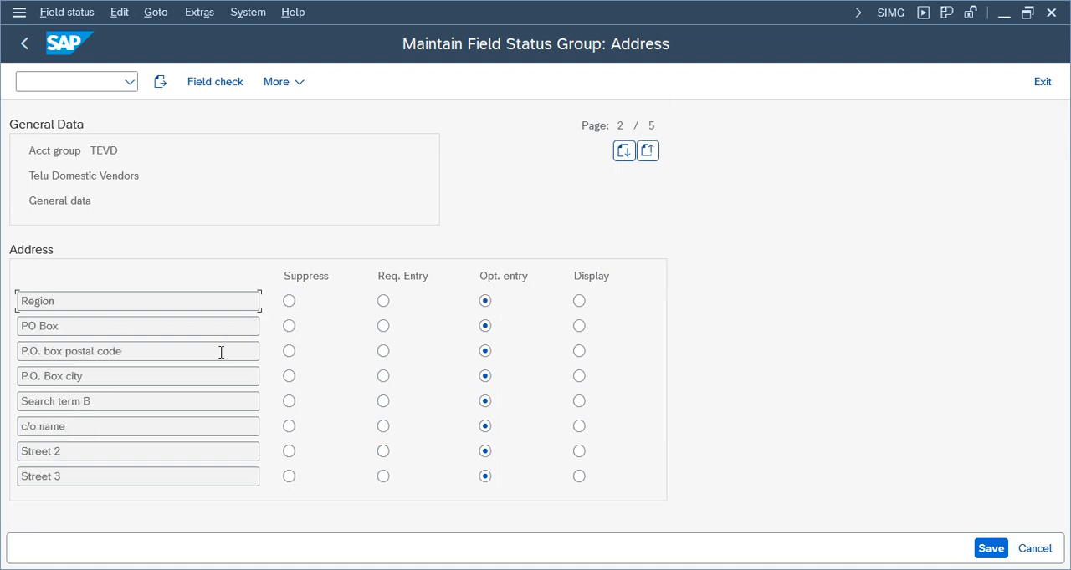
{"action": "key", "text": "Page_Down"}
{"action": "key", "text": "Page_Down"}
{"action": "key", "text": "Page_Down"}
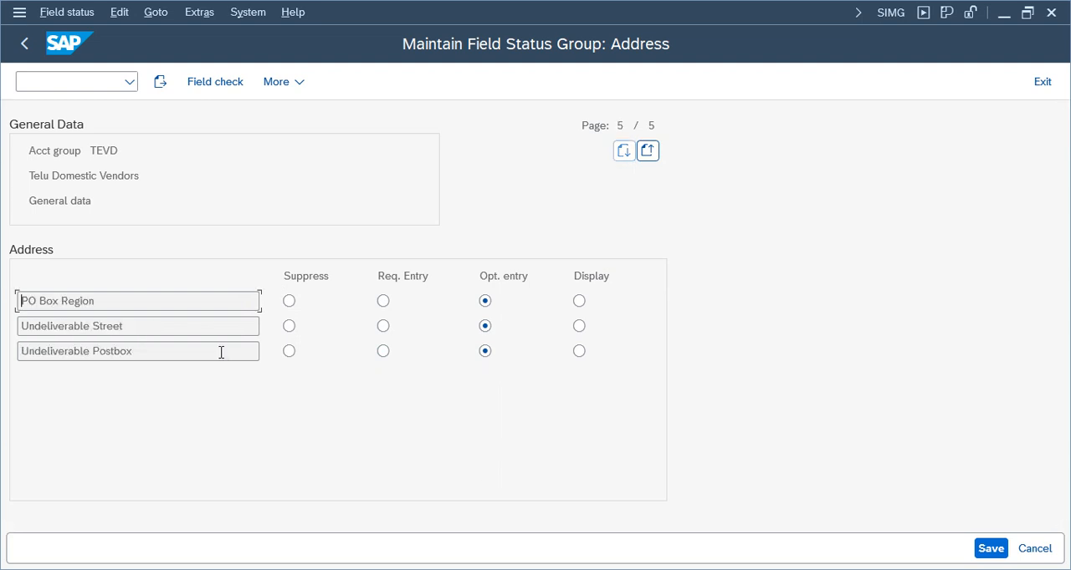
{"action": "key", "text": "Page_Up"}
{"action": "key", "text": "Page_Up"}
{"action": "key", "text": "Page_Up"}
{"action": "key", "text": "Page_Up"}
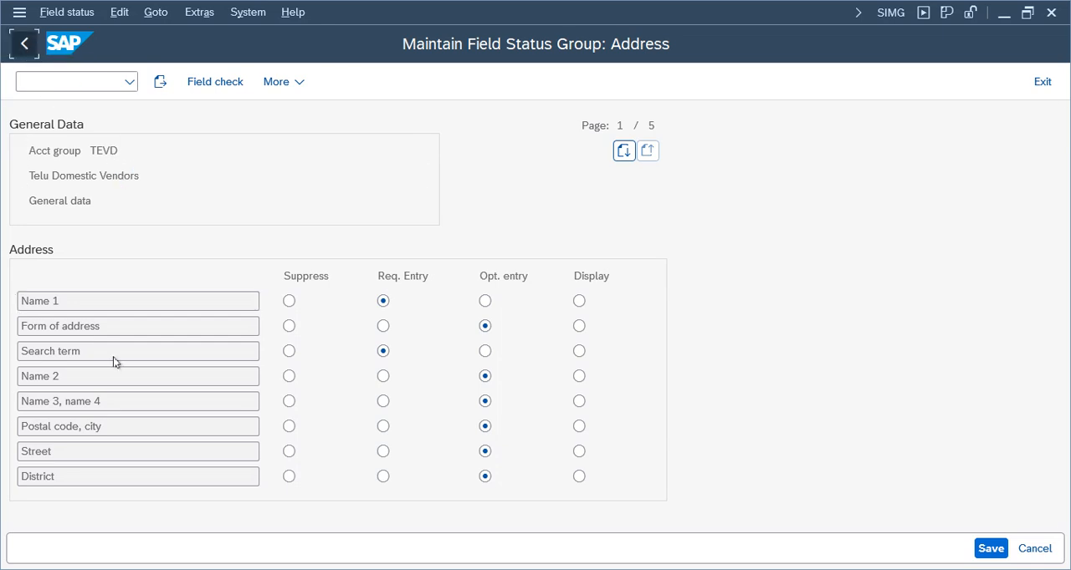
{"action": "key", "text": "F3"}
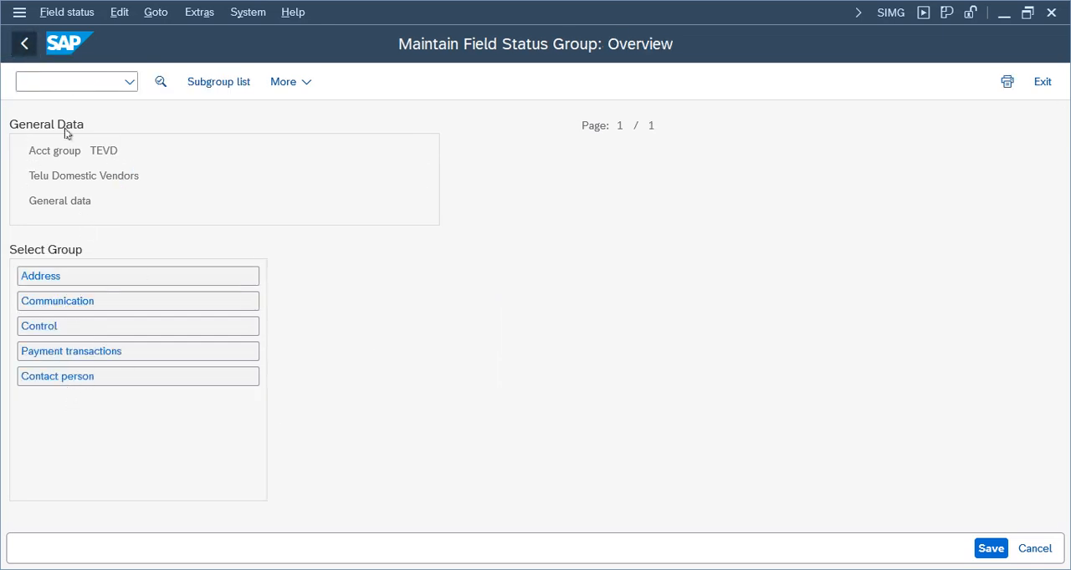
{"action": "key", "text": "F3"}
Examine the Account management field status in TEVD's Company Code Data across its three pages, and return to the account group details
{"action": "double_click", "coordinate": [159, 125]}
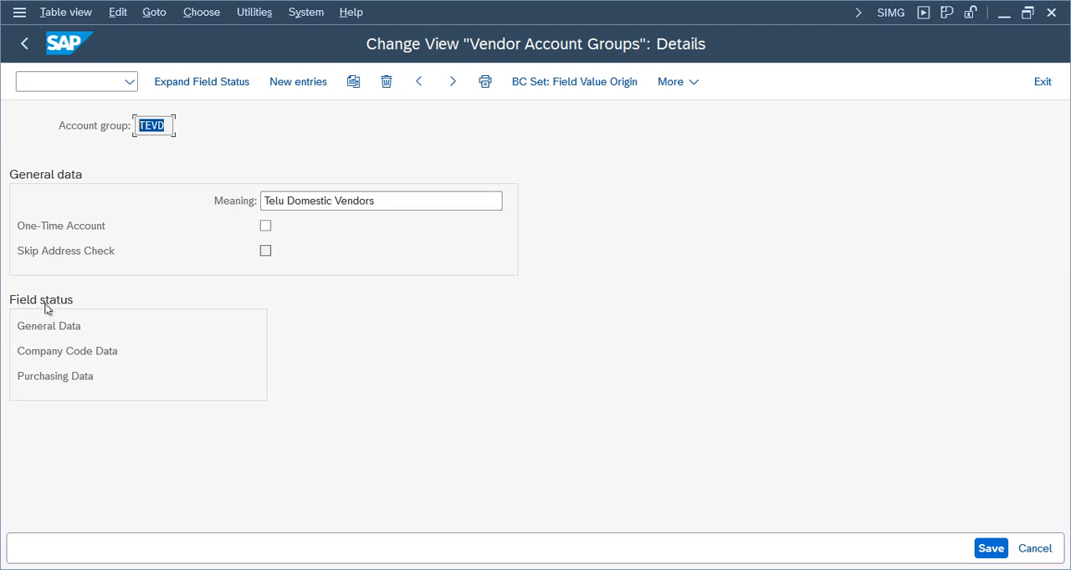
{"action": "double_click", "coordinate": [54, 352]}
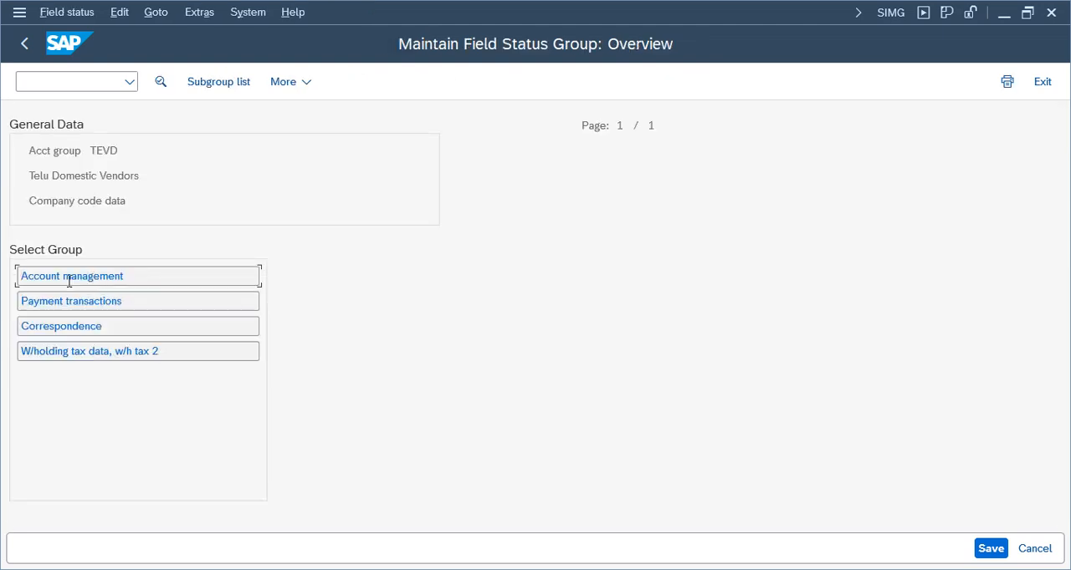
{"action": "double_click", "coordinate": [68, 279]}
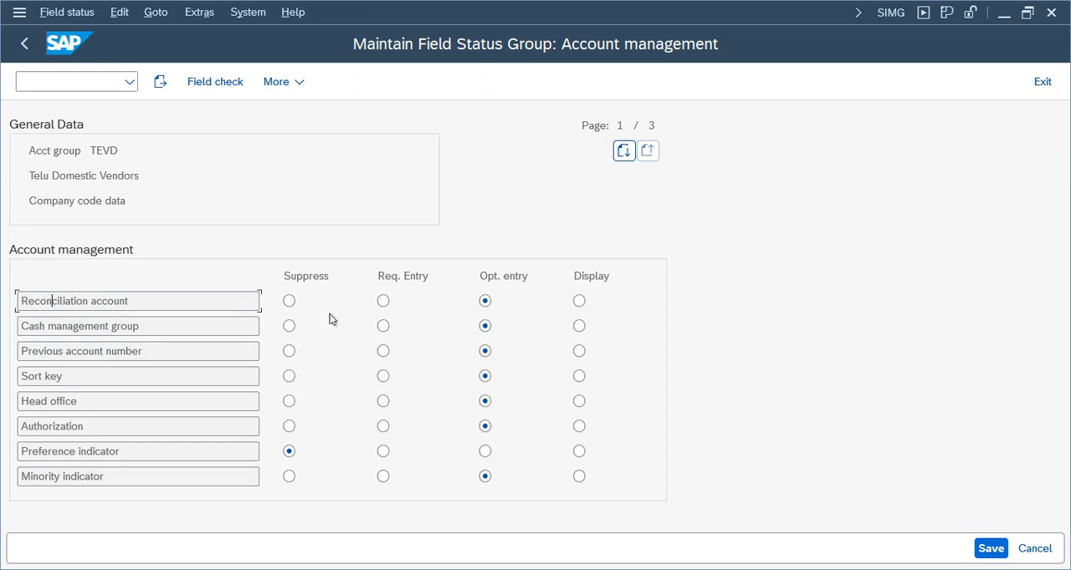
{"action": "left_click", "coordinate": [43, 377]}
{"action": "key", "text": "Page_Down"}
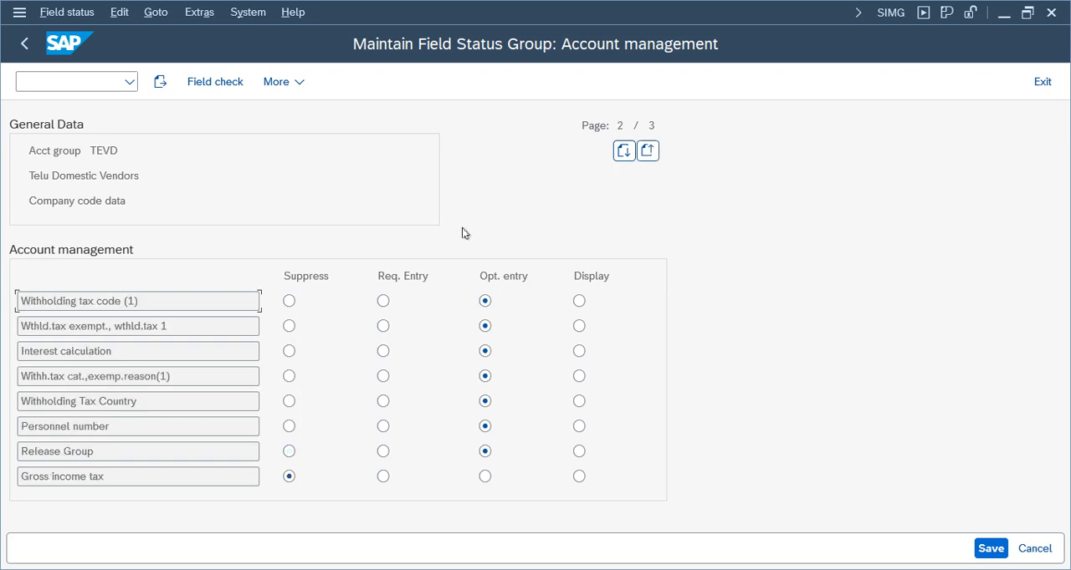
{"action": "key", "text": "Page_Down"}
{"action": "key", "text": "Page_Up"}
{"action": "key", "text": "Page_Up"}
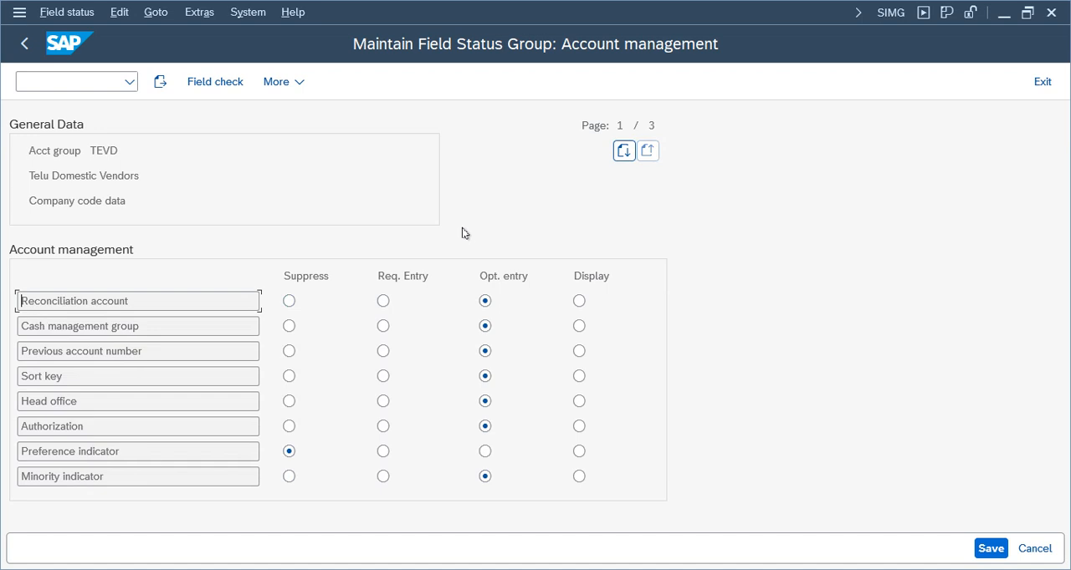
{"action": "left_click", "coordinate": [25, 44]}
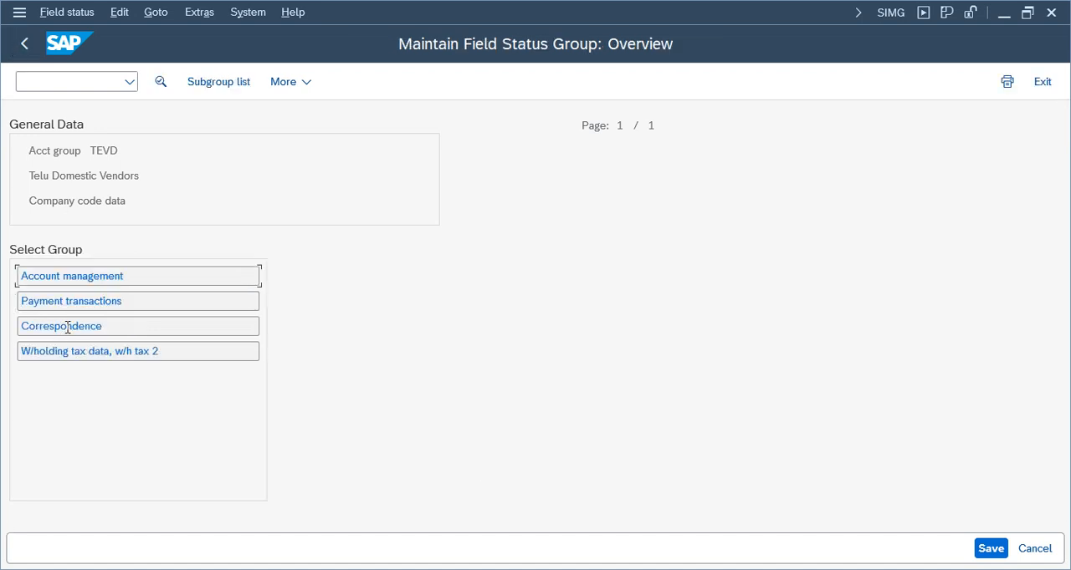
{"action": "left_click", "coordinate": [24, 44]}
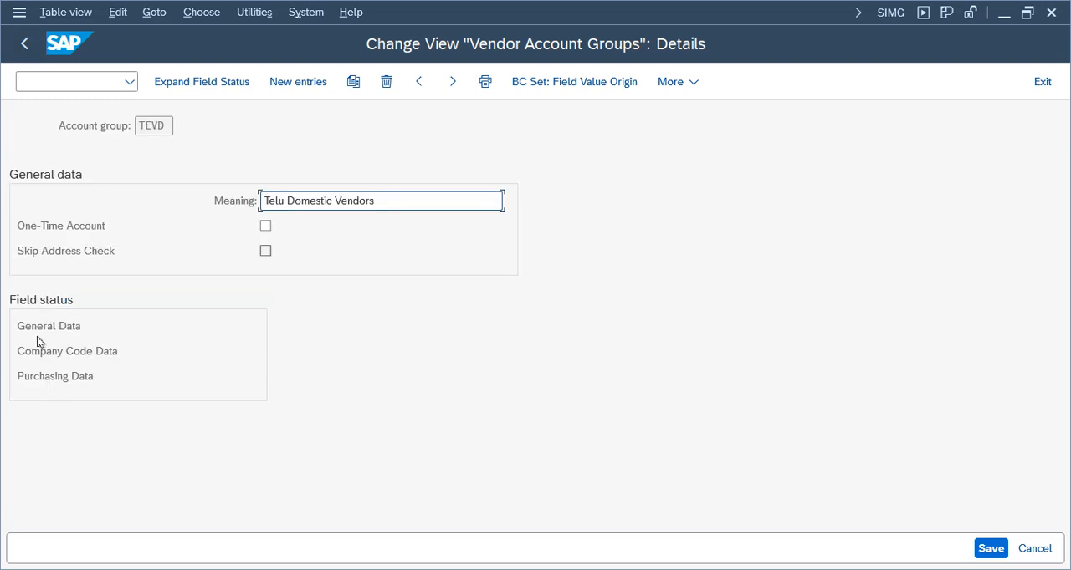
Examine the Purchasing data field status in TEVD's Purchasing Data, and leave the vendor account groups for the IMG structure
{"action": "double_click", "coordinate": [50, 376]}
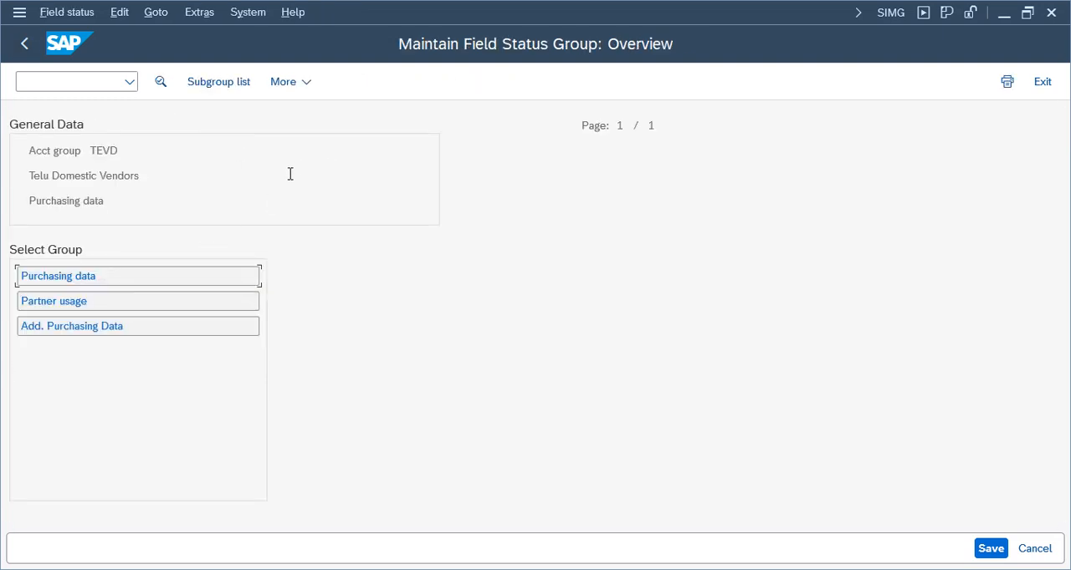
{"action": "double_click", "coordinate": [46, 275]}
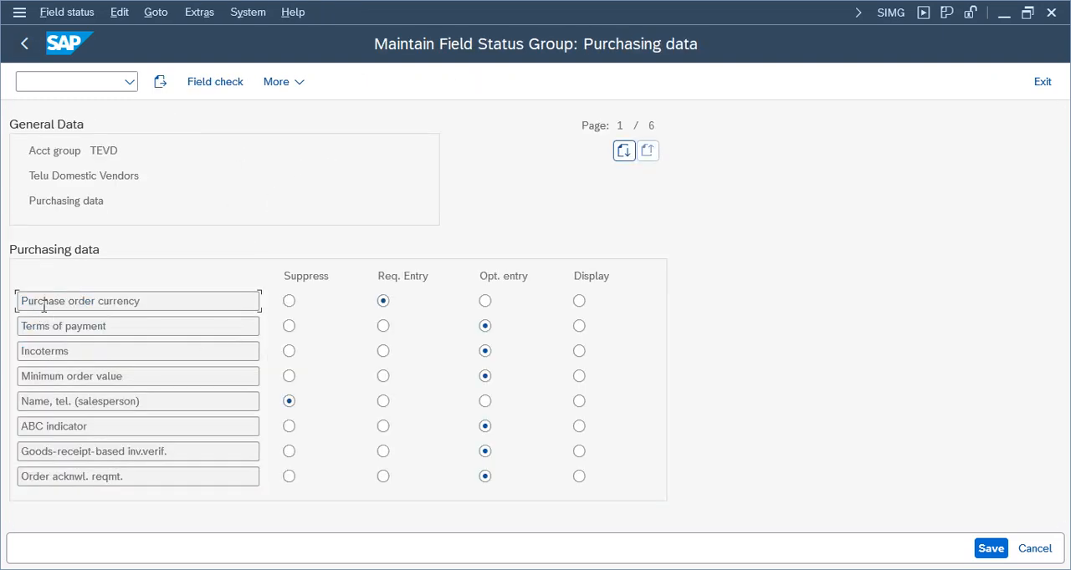
{"action": "key", "text": "Up"}
{"action": "left_click", "coordinate": [24, 43]}
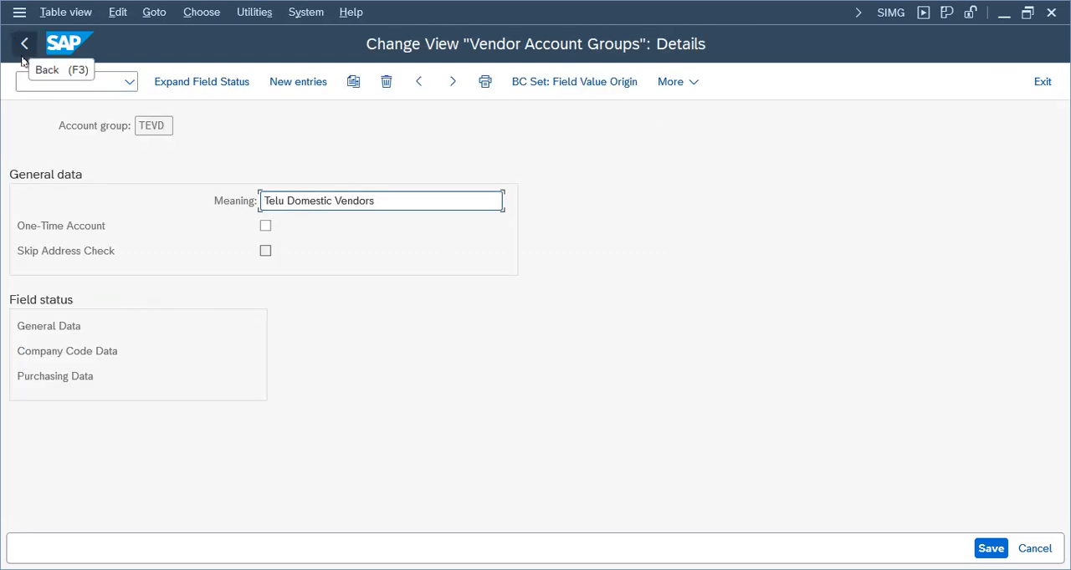
{"action": "left_click", "coordinate": [24, 44]}
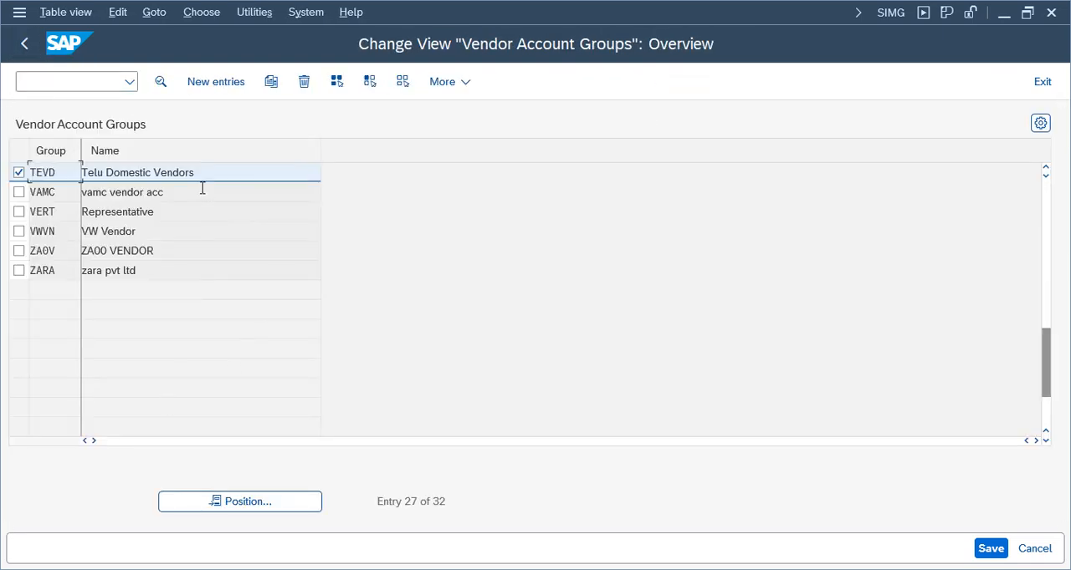
{"action": "left_click", "coordinate": [26, 46]}
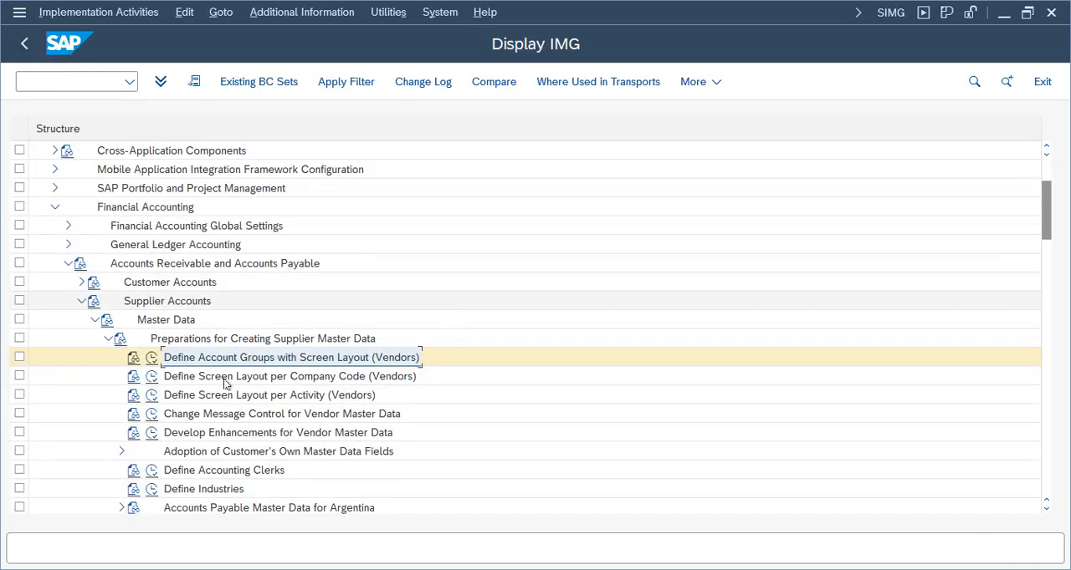
Execute Create Number Ranges for Vendor Accounts and open the vendor number range intervals in change mode
{"action": "left_click", "coordinate": [318, 360]}
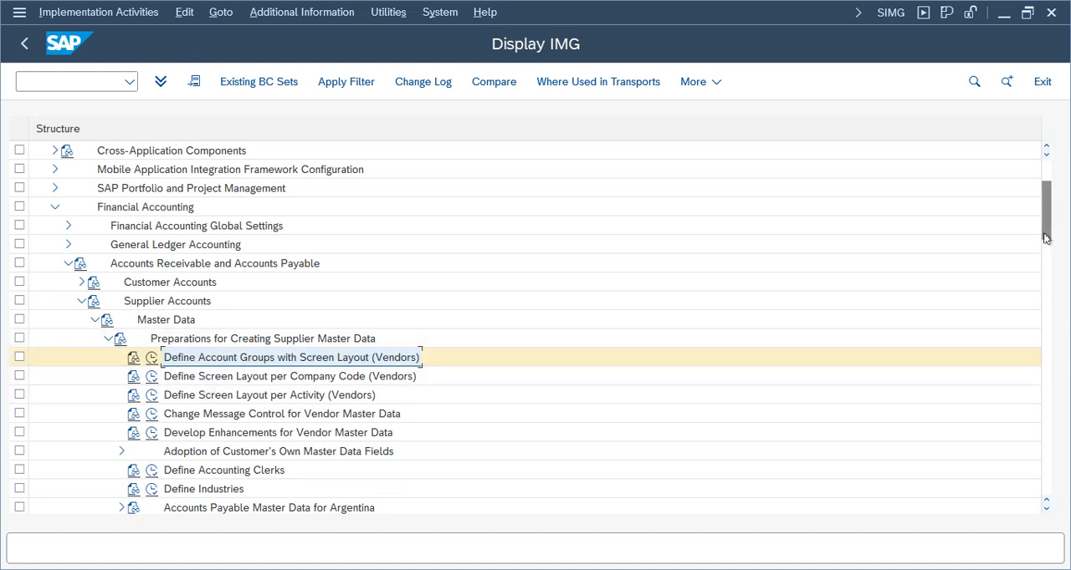
{"action": "scroll", "coordinate": [1051, 268], "scroll_direction": "down", "scroll_amount": 3}
{"action": "scroll", "coordinate": [1050, 265], "scroll_direction": "down", "scroll_amount": 1}
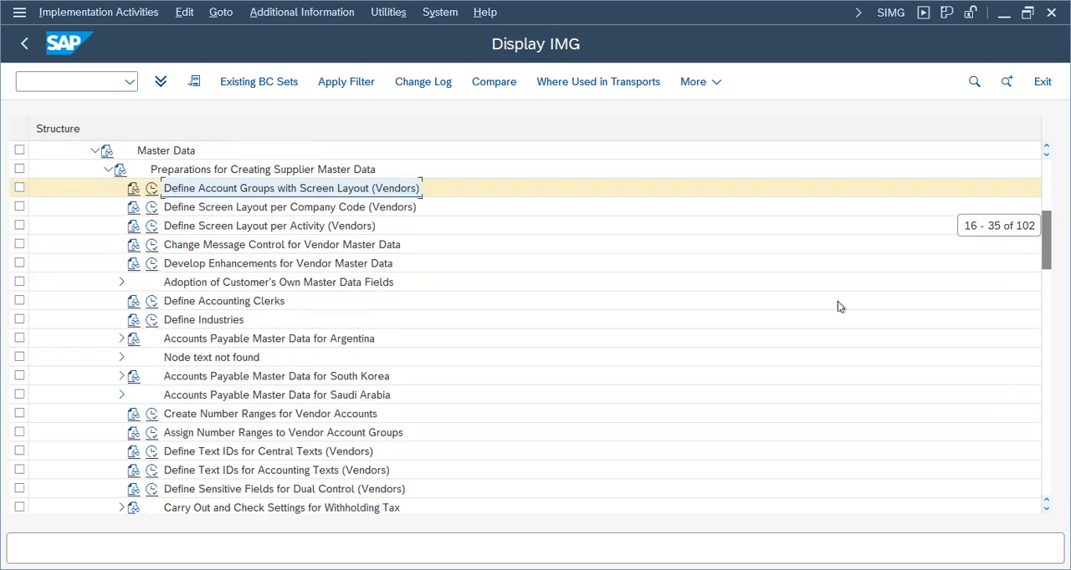
{"action": "left_click", "coordinate": [216, 414]}
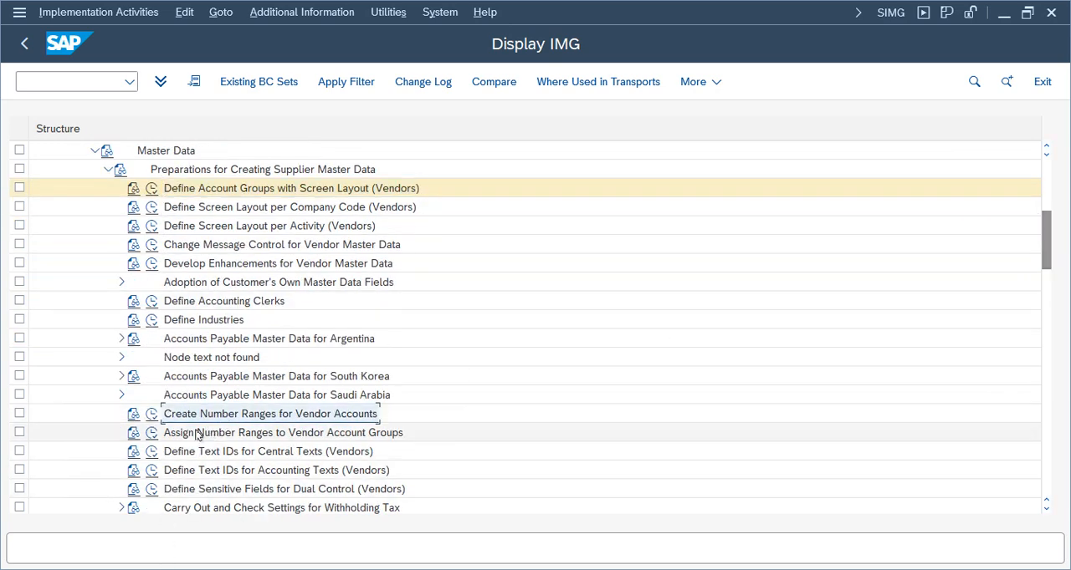
{"action": "left_click", "coordinate": [151, 415]}
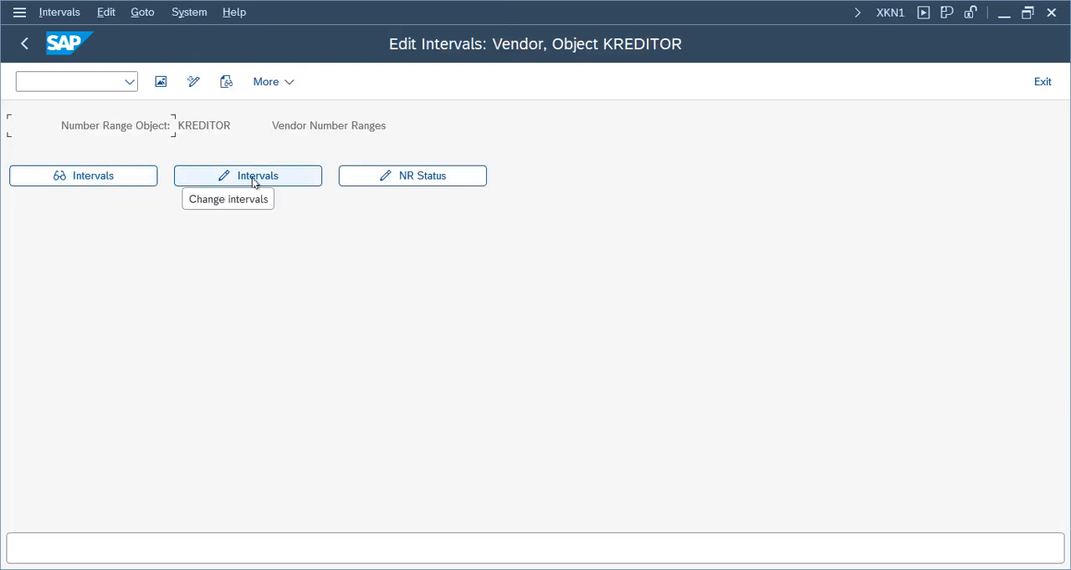
{"action": "left_click", "coordinate": [248, 178]}
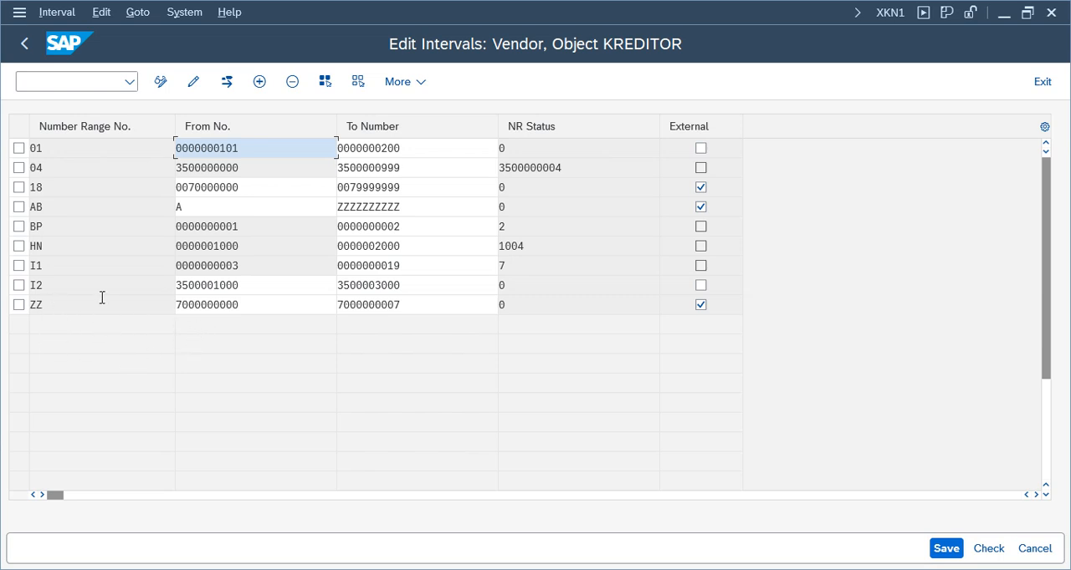
{"action": "left_click", "coordinate": [417, 290]}
{"action": "left_click_drag", "start_coordinate": [417, 290], "coordinate": [320, 286]}
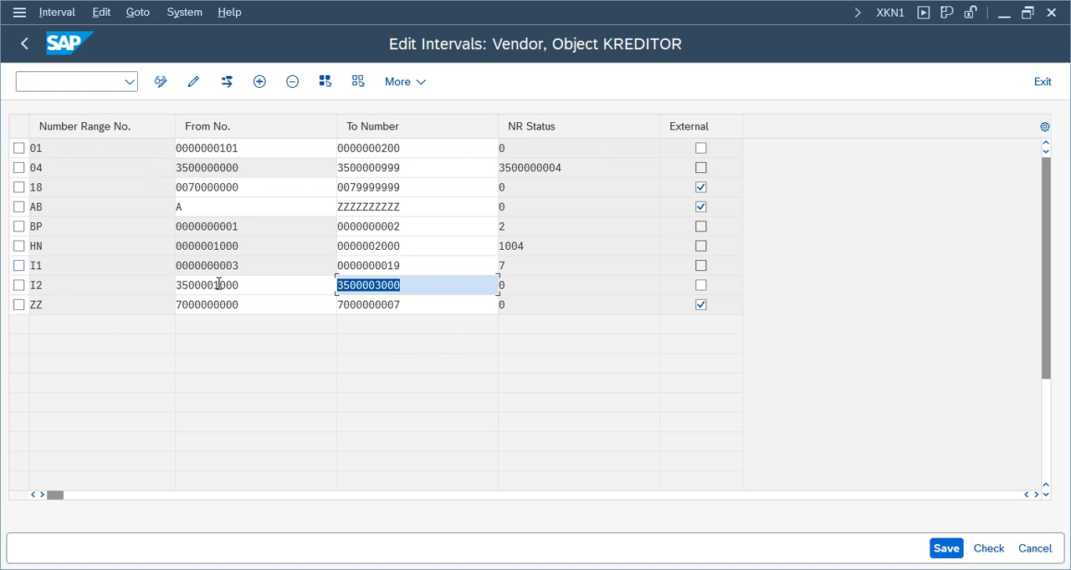
{"action": "left_click", "coordinate": [259, 81]}
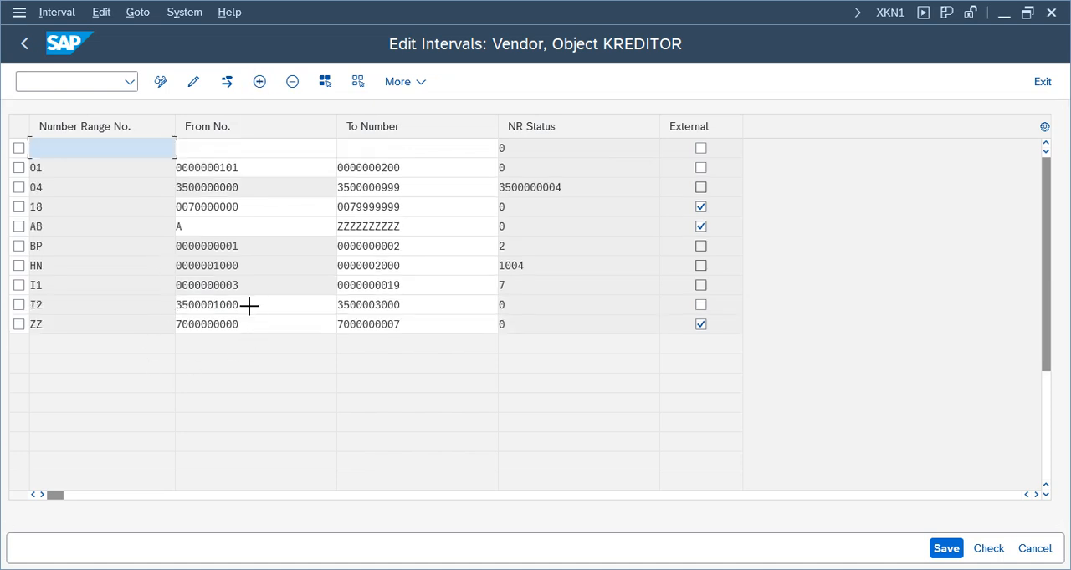
{"action": "left_click", "coordinate": [431, 306]}
{"action": "key", "text": "ctrl+c"}
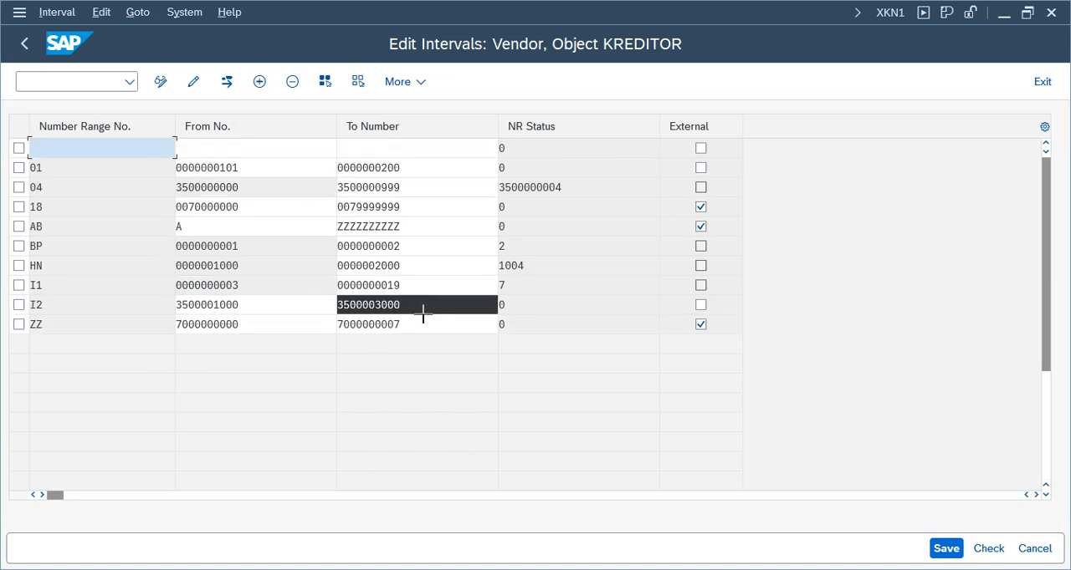
{"action": "left_click_drag", "start_coordinate": [422, 317], "coordinate": [418, 314]}
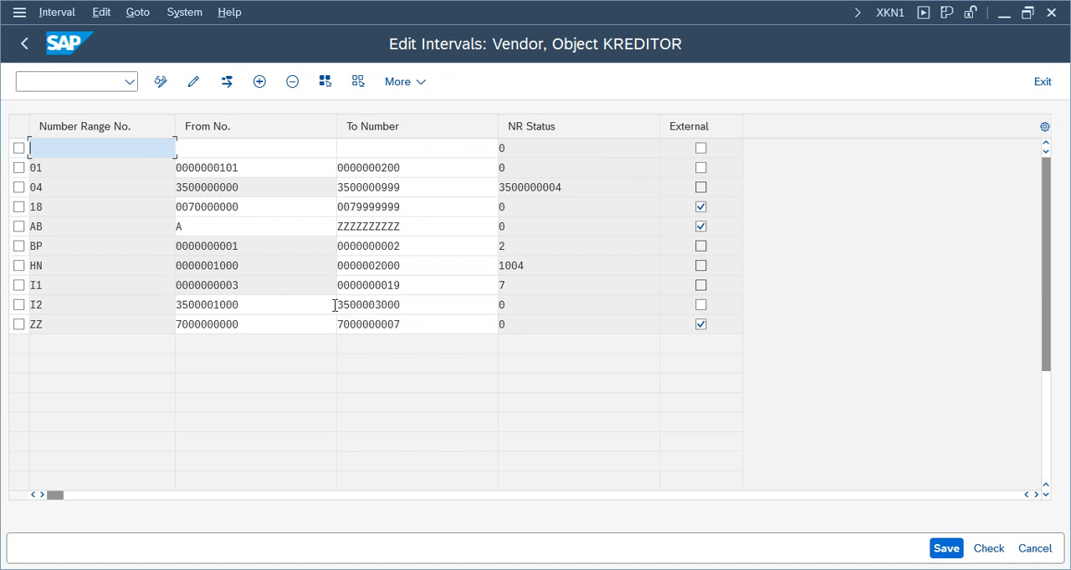
{"action": "left_click", "coordinate": [237, 149]}
{"action": "key", "text": "ctrl+v"}
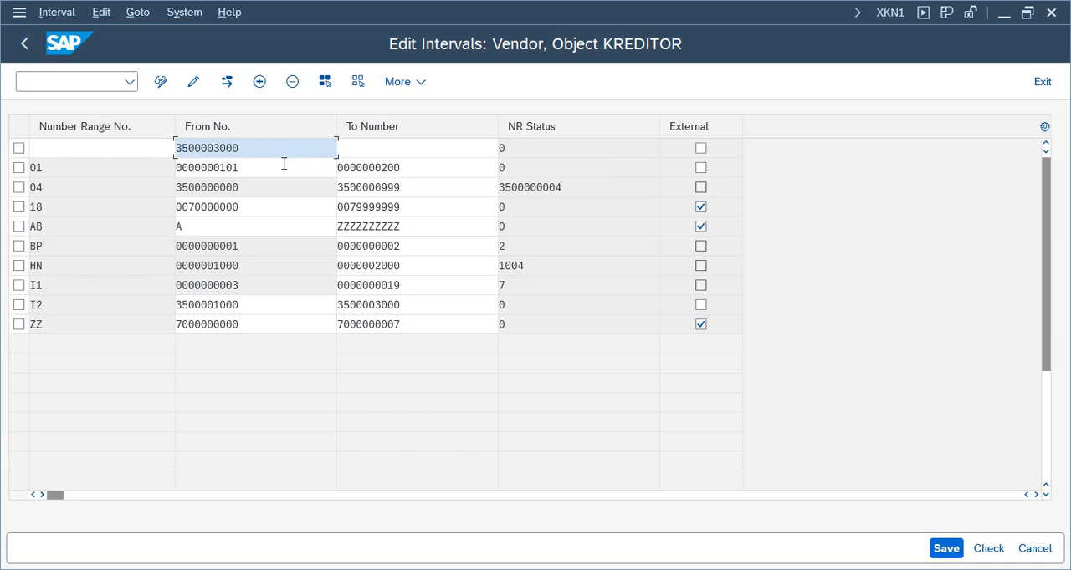
{"action": "left_click", "coordinate": [350, 148]}
{"action": "key", "text": "ctrl+v"}
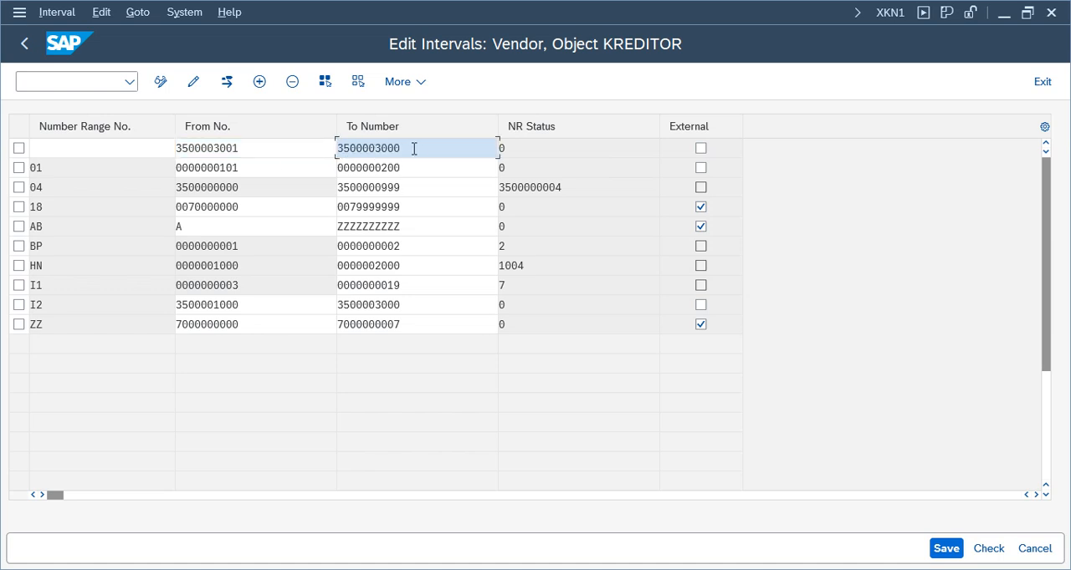
{"action": "key", "text": "BackSpace"}
{"action": "key", "text": "BackSpace"}
{"action": "left_click", "coordinate": [145, 150]}
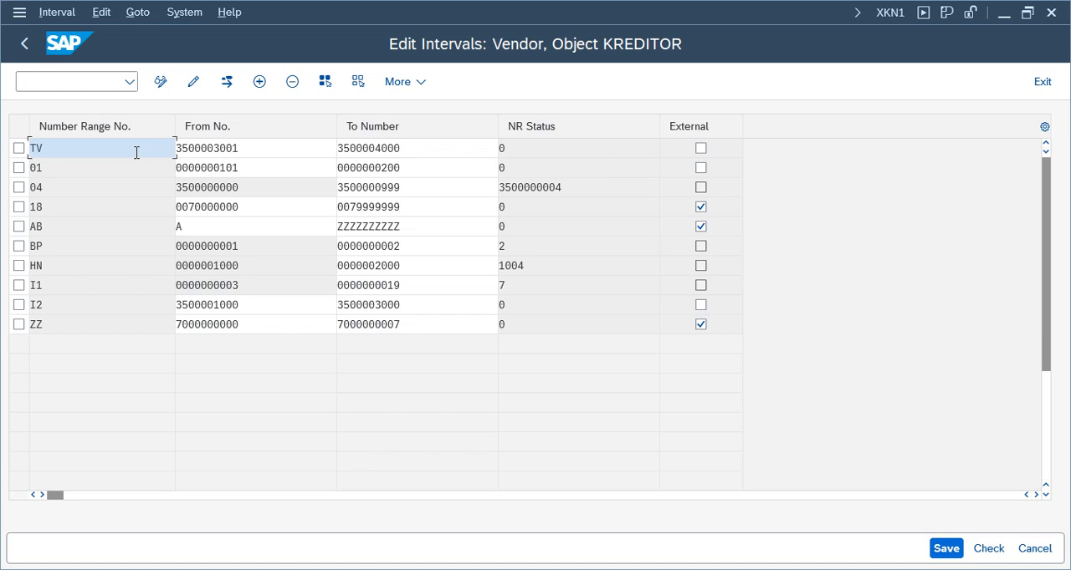
Confirm and save the new TV interval, accepting the number range transport notice
{"action": "key", "text": "Return"}
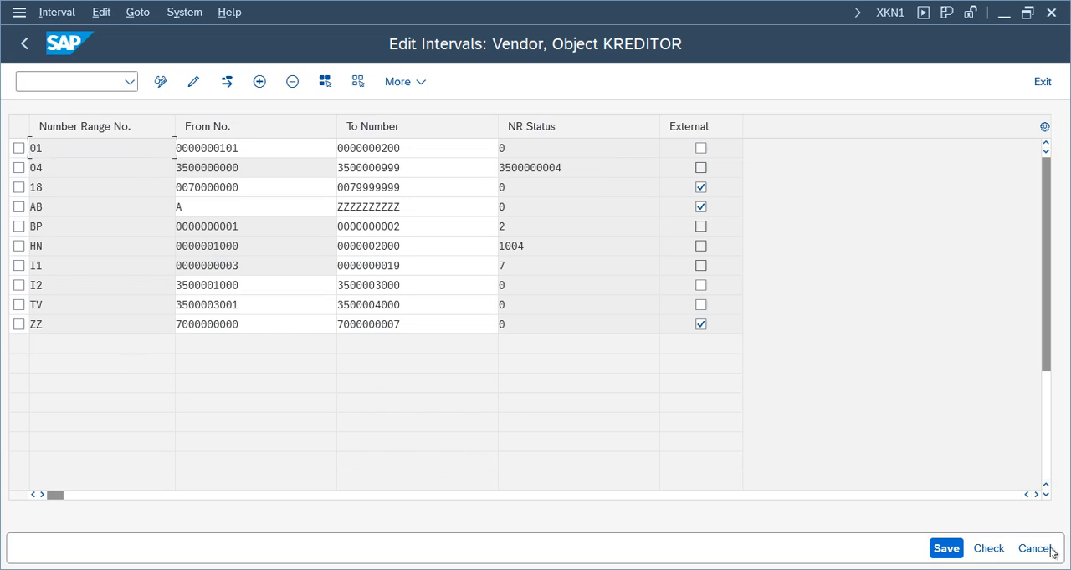
{"action": "left_click", "coordinate": [946, 549]}
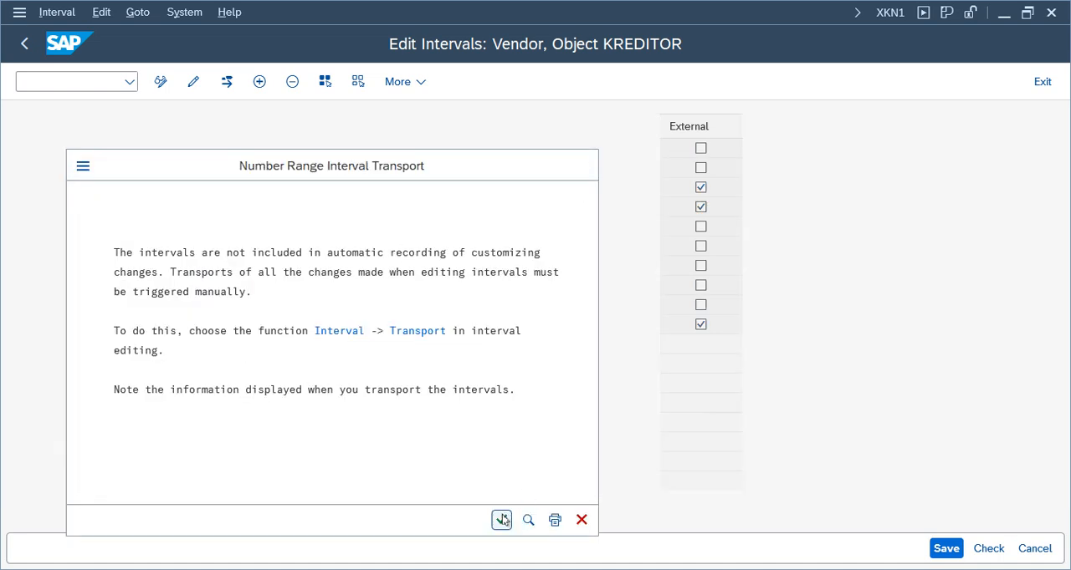
{"action": "left_click", "coordinate": [505, 518]}
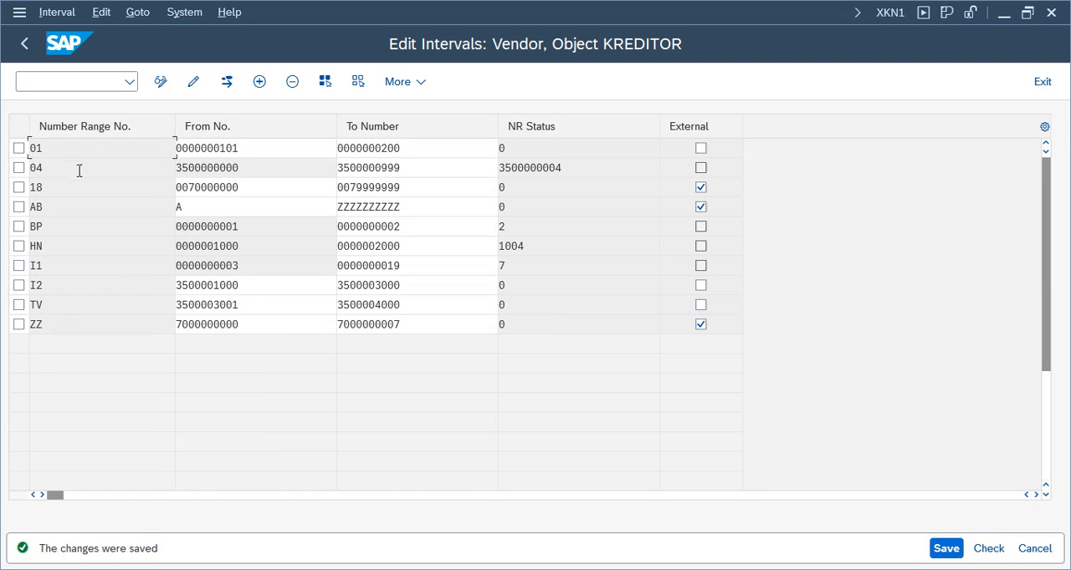
Mark vendor number range interval TV as External, save the intervals and exit to the implementation guide
{"action": "left_click", "coordinate": [18, 307]}
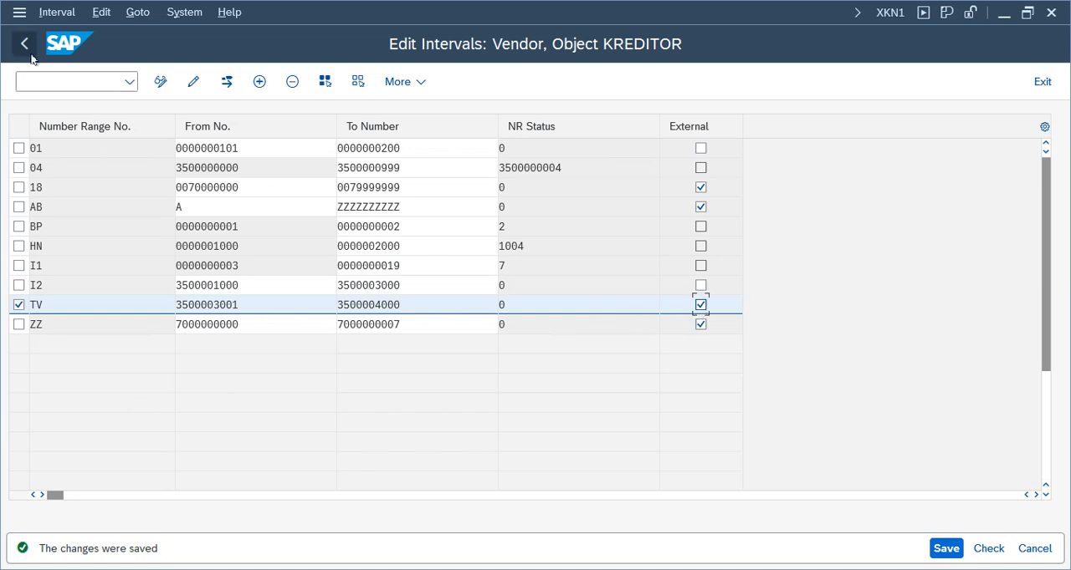
{"action": "left_click", "coordinate": [946, 549]}
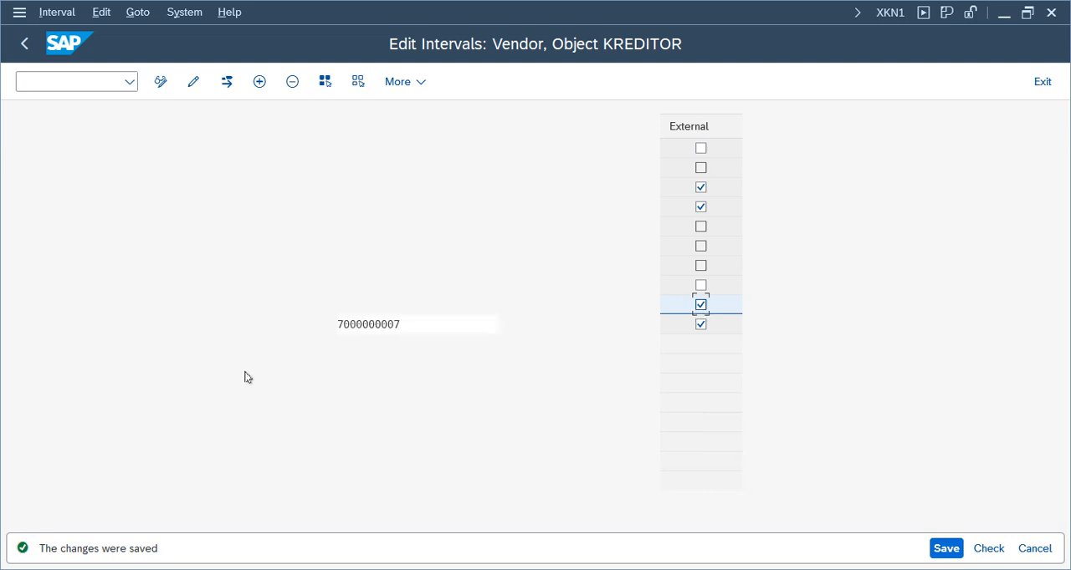
{"action": "left_click", "coordinate": [946, 550]}
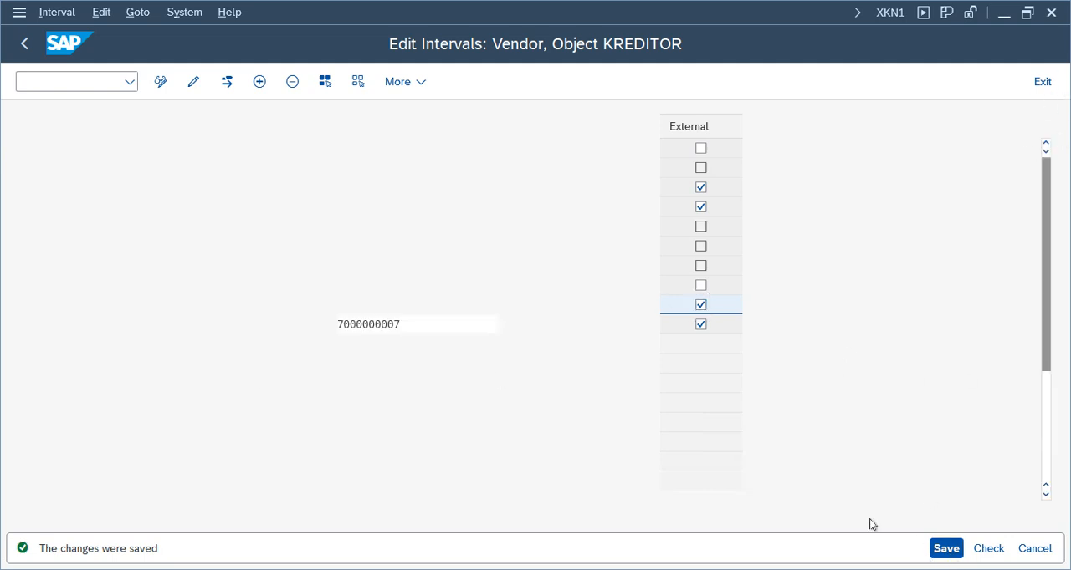
{"action": "left_click", "coordinate": [1046, 83]}
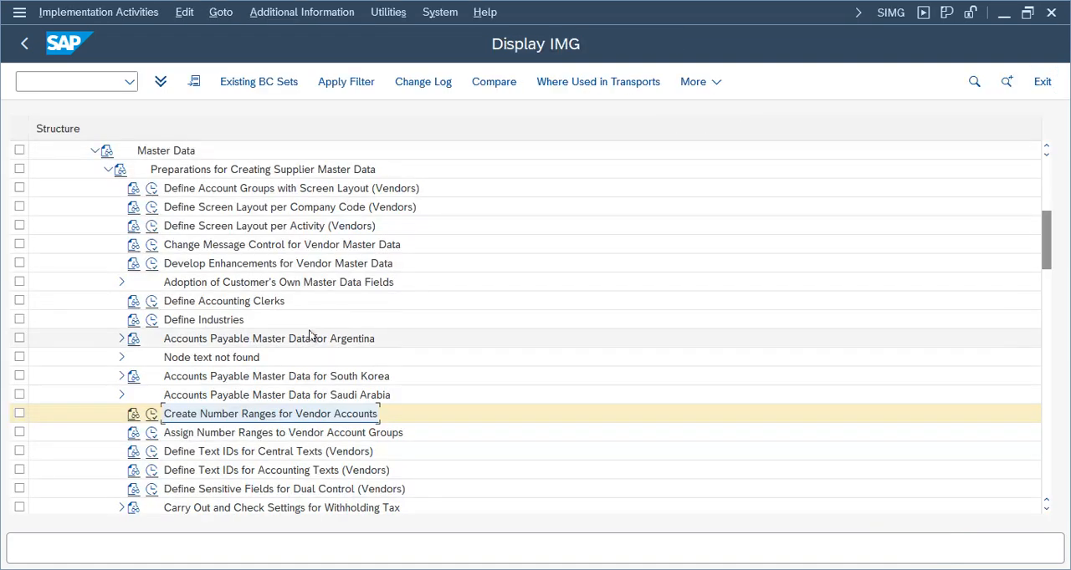
Execute the Assign Number Ranges to Vendor Account Groups activity under Preparations for Creating Supplier Master Data
{"action": "left_click", "coordinate": [189, 435]}
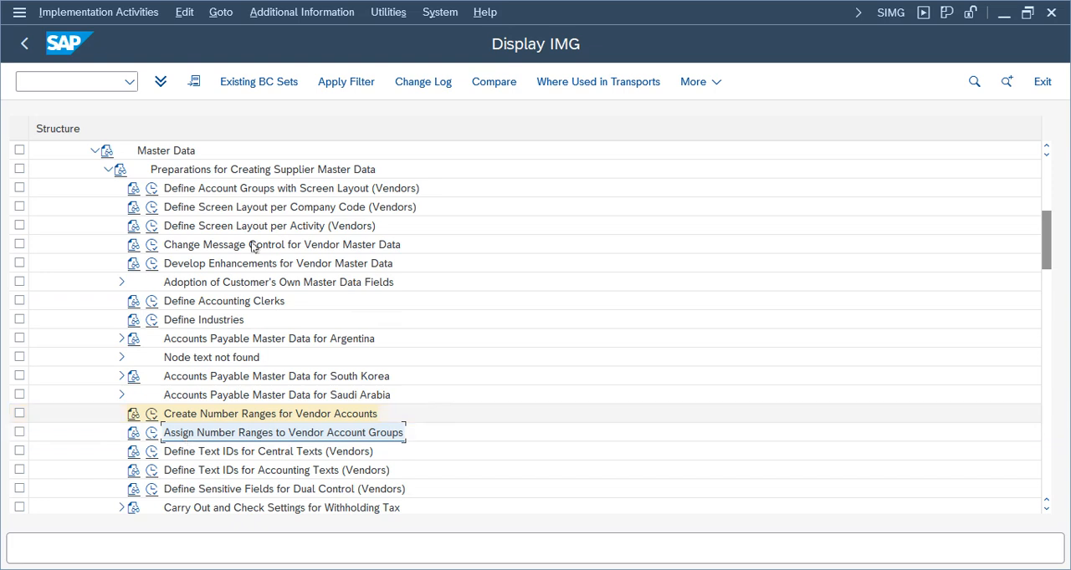
{"action": "left_click", "coordinate": [242, 191]}
{"action": "left_click", "coordinate": [222, 414]}
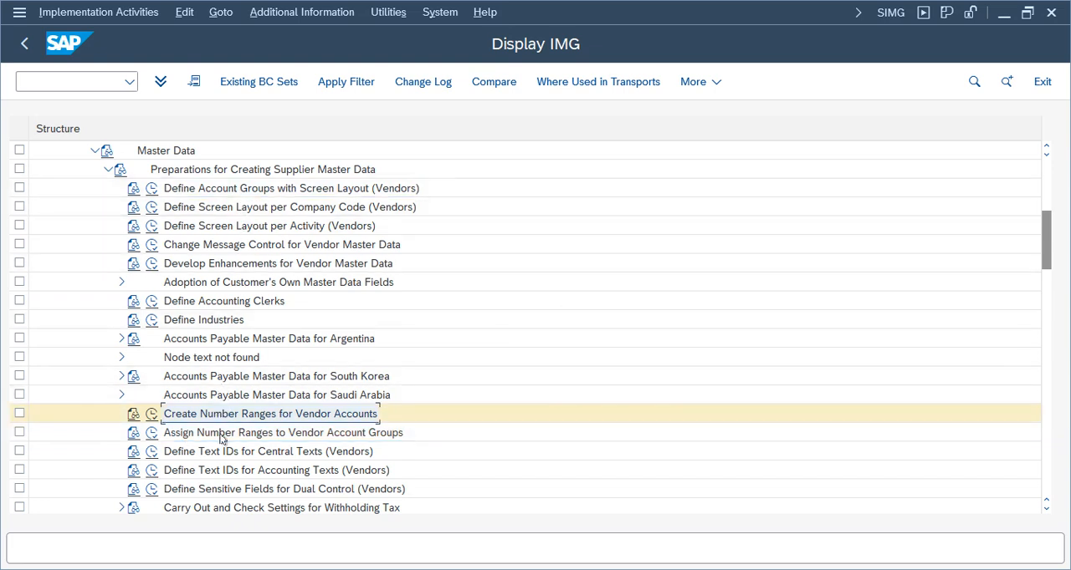
{"action": "left_click", "coordinate": [174, 435]}
{"action": "left_click", "coordinate": [151, 434]}
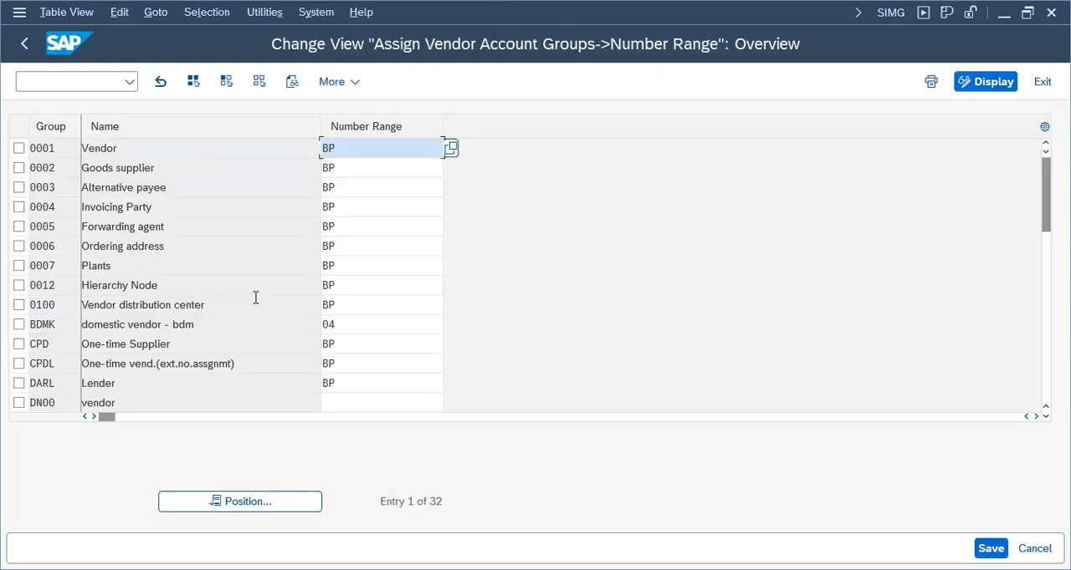
Position the list on account group TEVD and set its number range to TV
{"action": "left_click", "coordinate": [224, 504]}
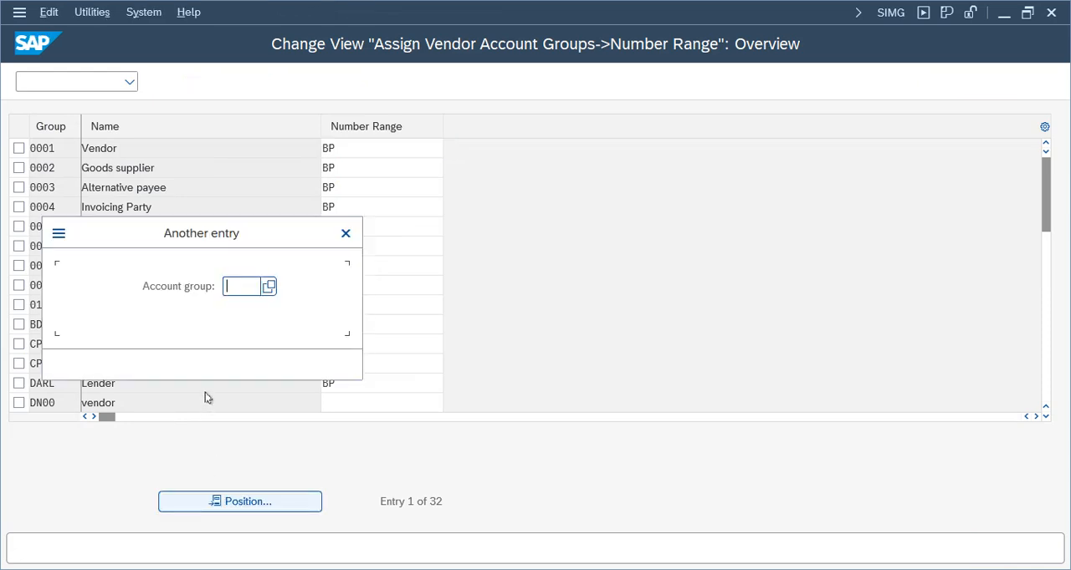
{"action": "type", "text": "t"}
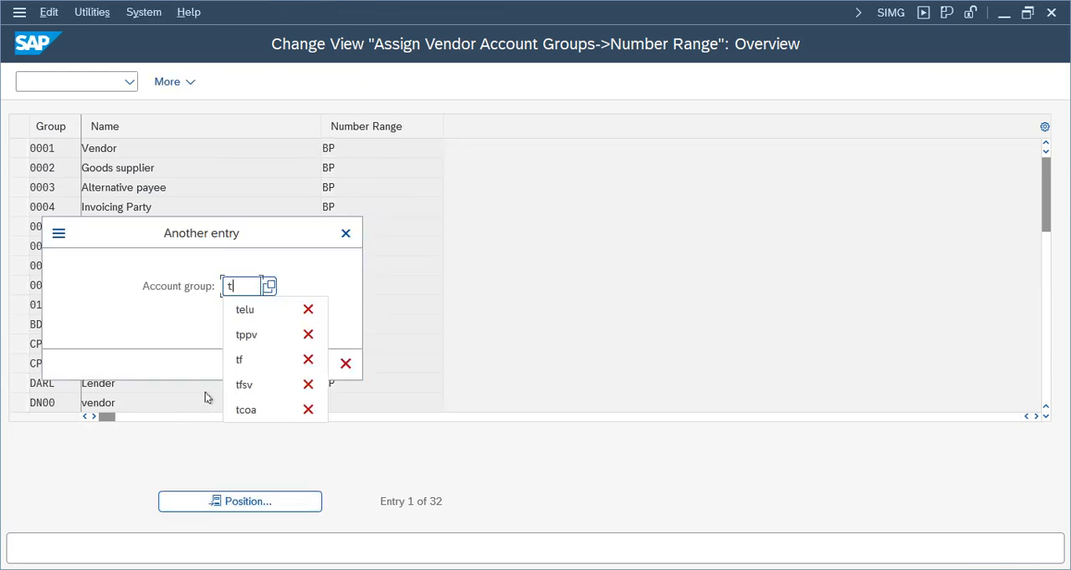
{"action": "type", "text": "elu"}
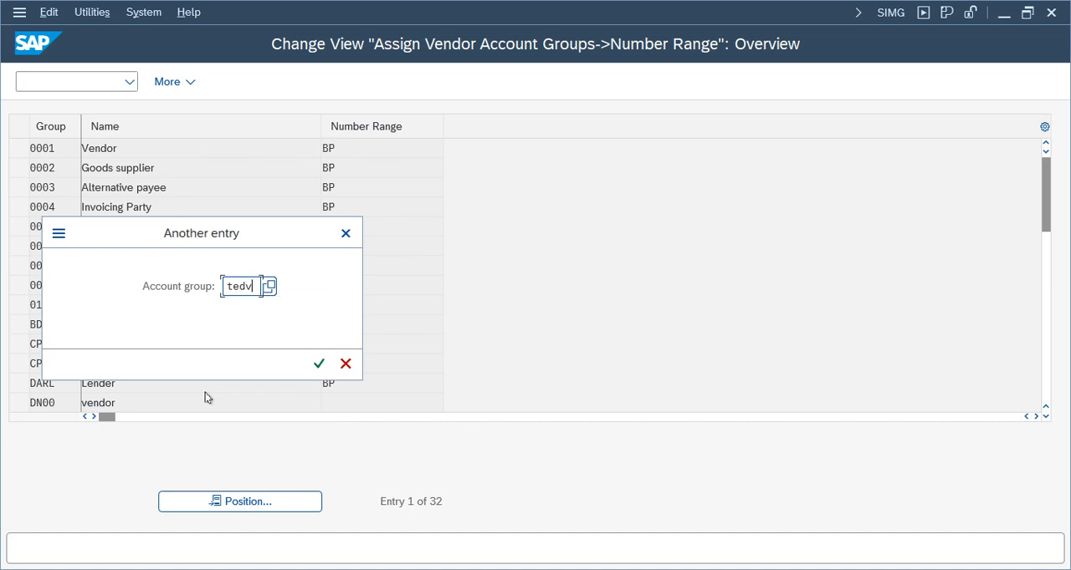
{"action": "key", "text": "Return"}
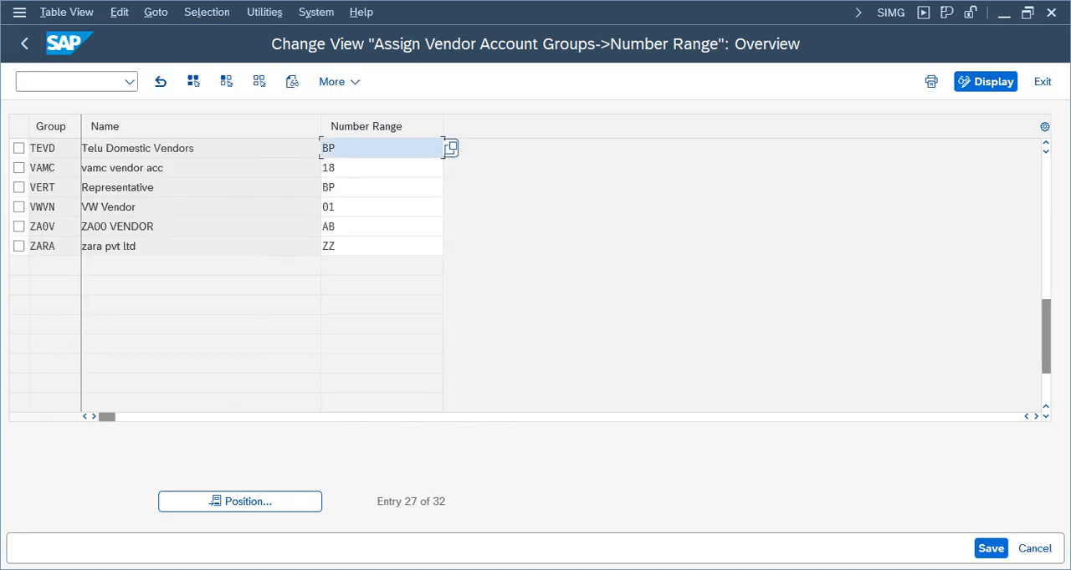
{"action": "left_click", "coordinate": [18, 148]}
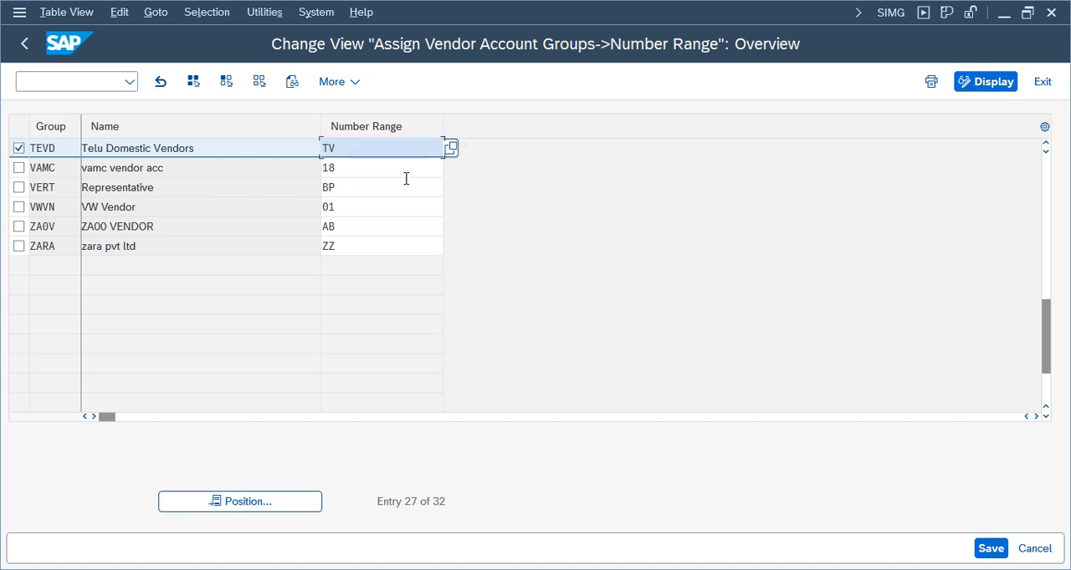
Save the TEVD assignment to the own customizing request Telus Group, found by searching the requests for "telu"
{"action": "key", "text": "ctrl+s"}
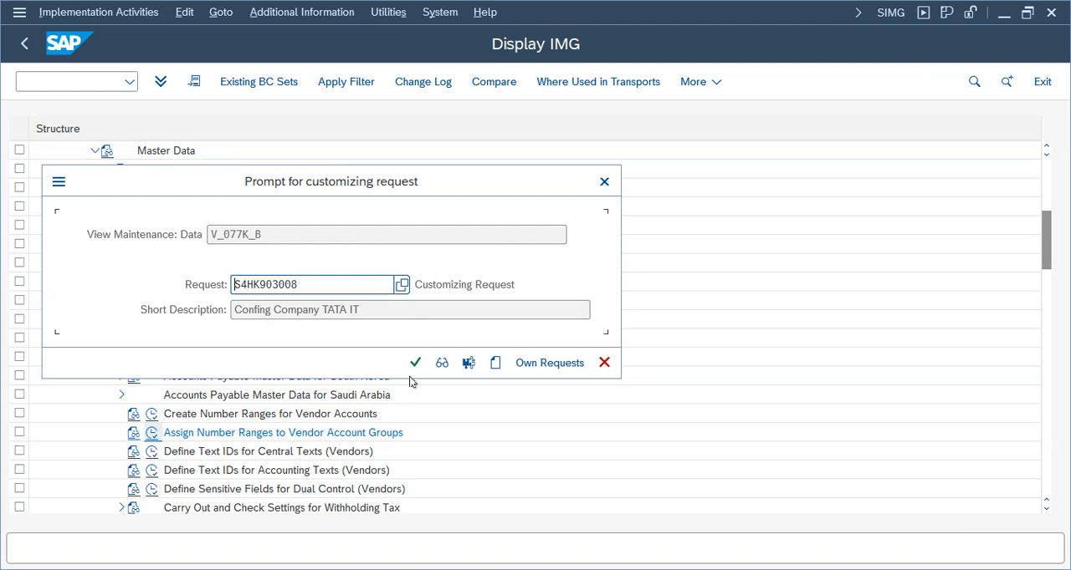
{"action": "left_click", "coordinate": [545, 364]}
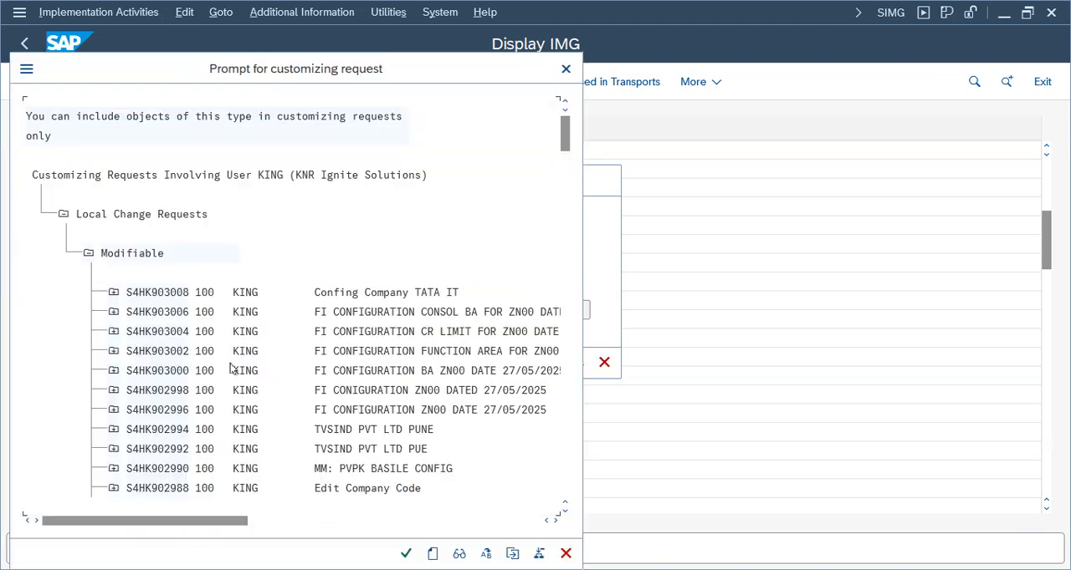
{"action": "key", "text": "ctrl+f"}
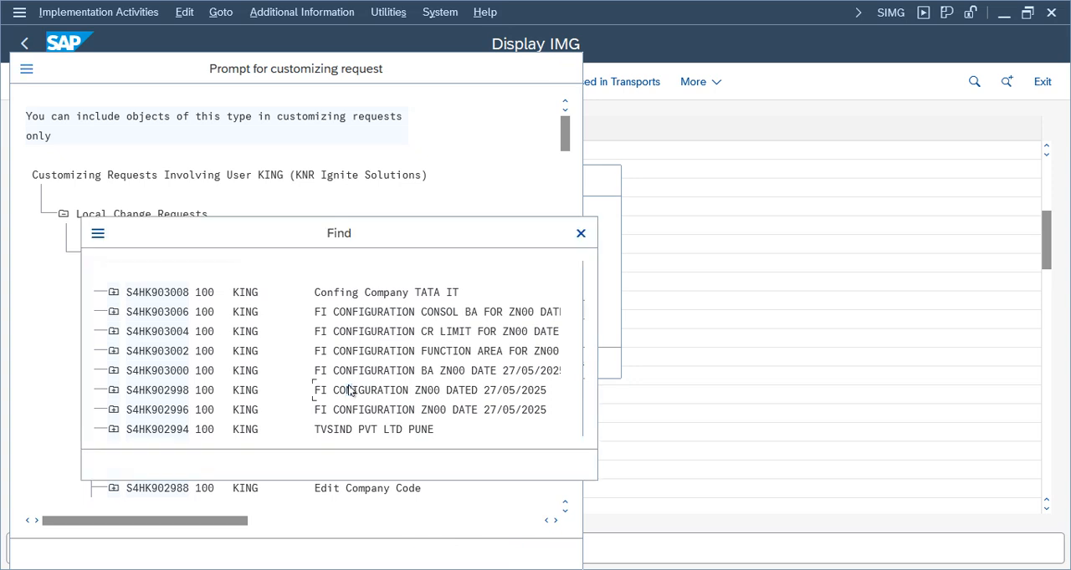
{"action": "type", "text": "telu"}
{"action": "key", "text": "Return"}
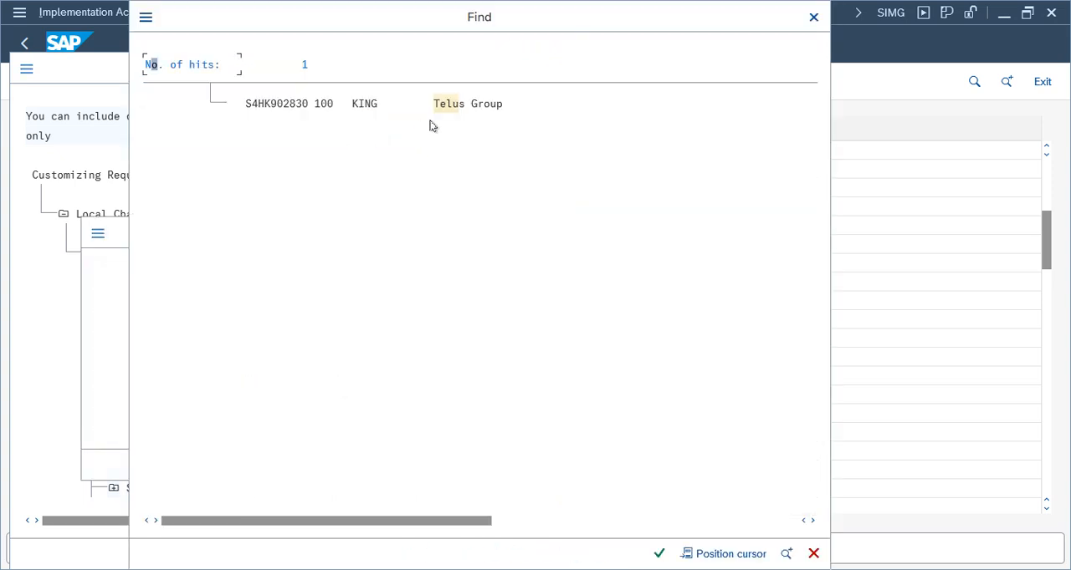
{"action": "double_click", "coordinate": [449, 110]}
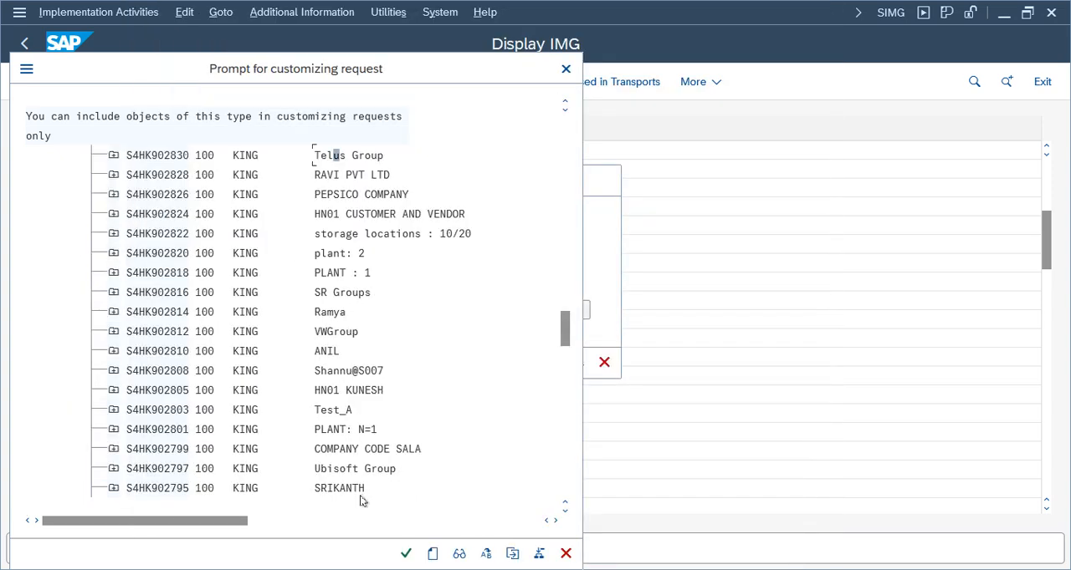
{"action": "left_click", "coordinate": [406, 554]}
{"action": "left_click", "coordinate": [414, 364]}
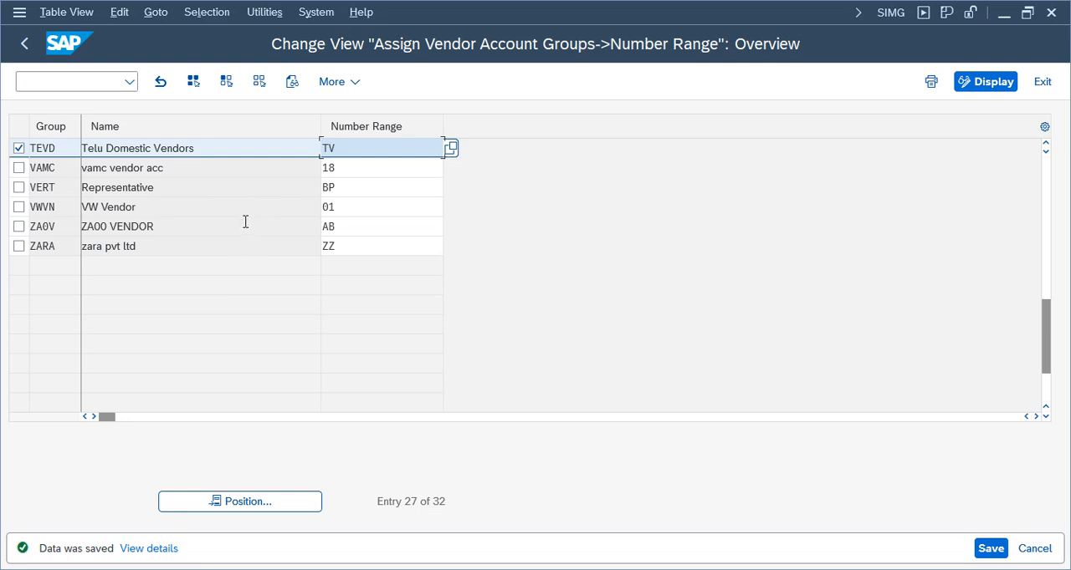
Return to the implementation guide and collapse its supplier Master Data branch up through the Financial Accounting node
{"action": "left_click", "coordinate": [24, 43]}
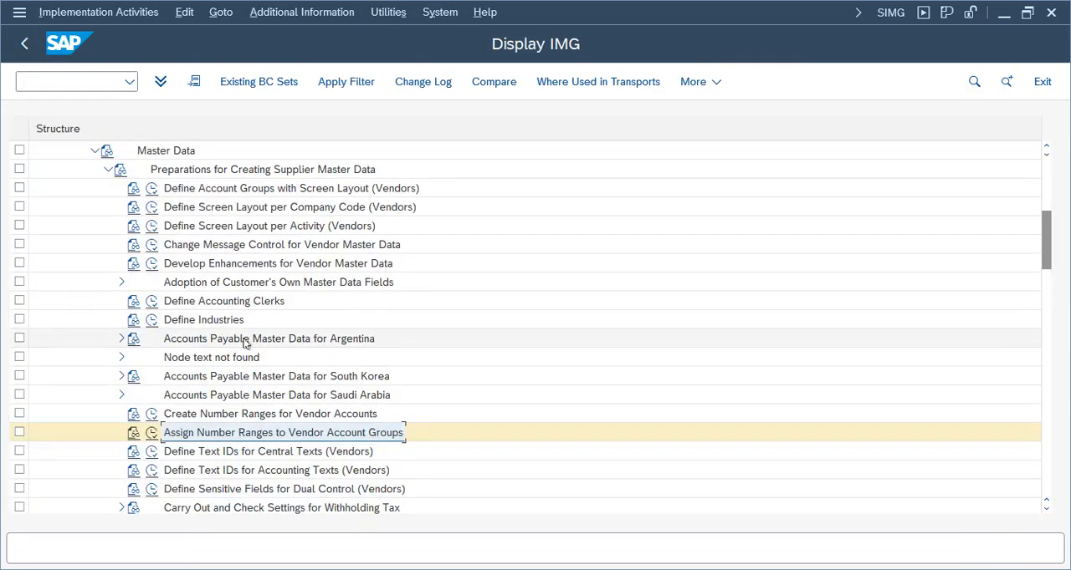
{"action": "left_click", "coordinate": [241, 191]}
{"action": "left_click", "coordinate": [266, 415]}
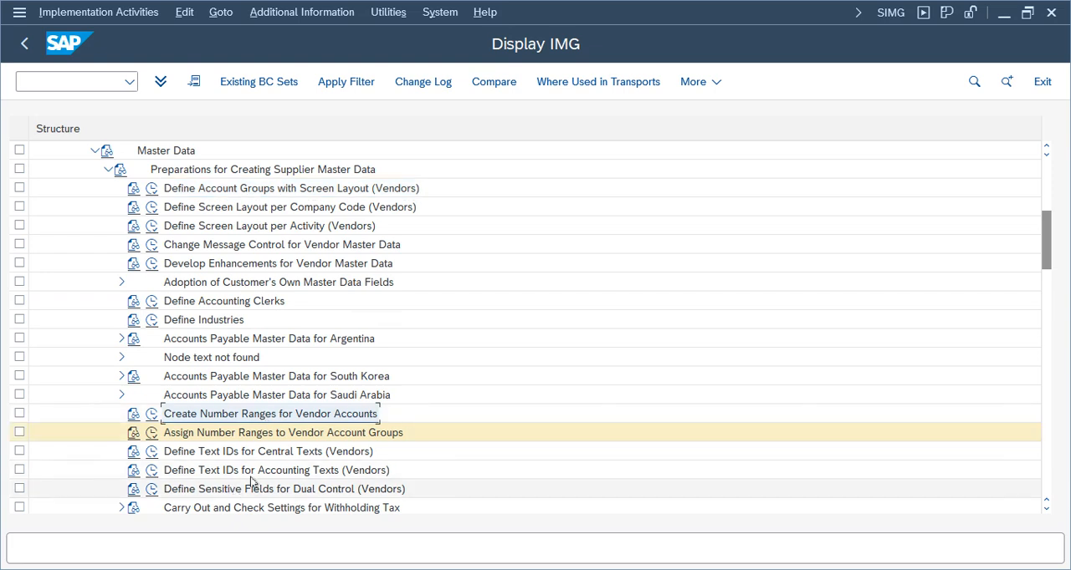
{"action": "left_click", "coordinate": [241, 434]}
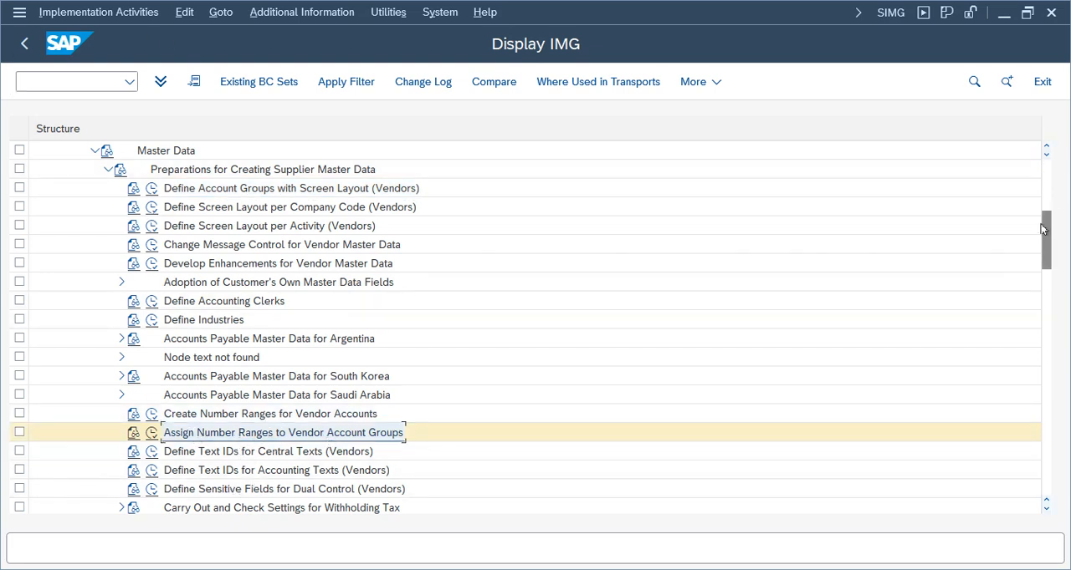
{"action": "scroll", "coordinate": [1046, 239], "scroll_direction": "up", "scroll_amount": 3}
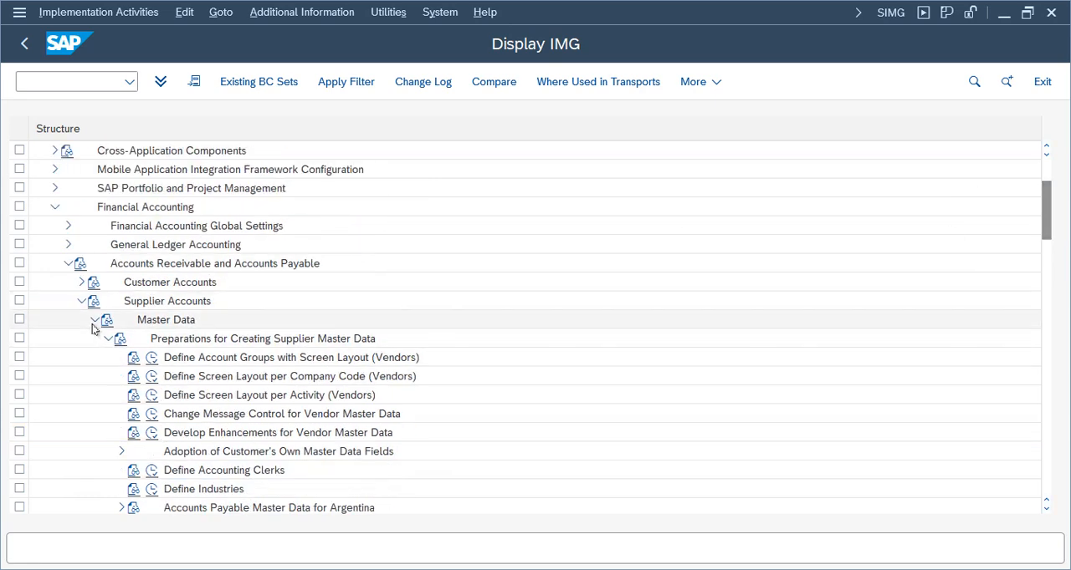
{"action": "left_click", "coordinate": [95, 319]}
{"action": "left_click", "coordinate": [81, 301]}
{"action": "left_click", "coordinate": [68, 264]}
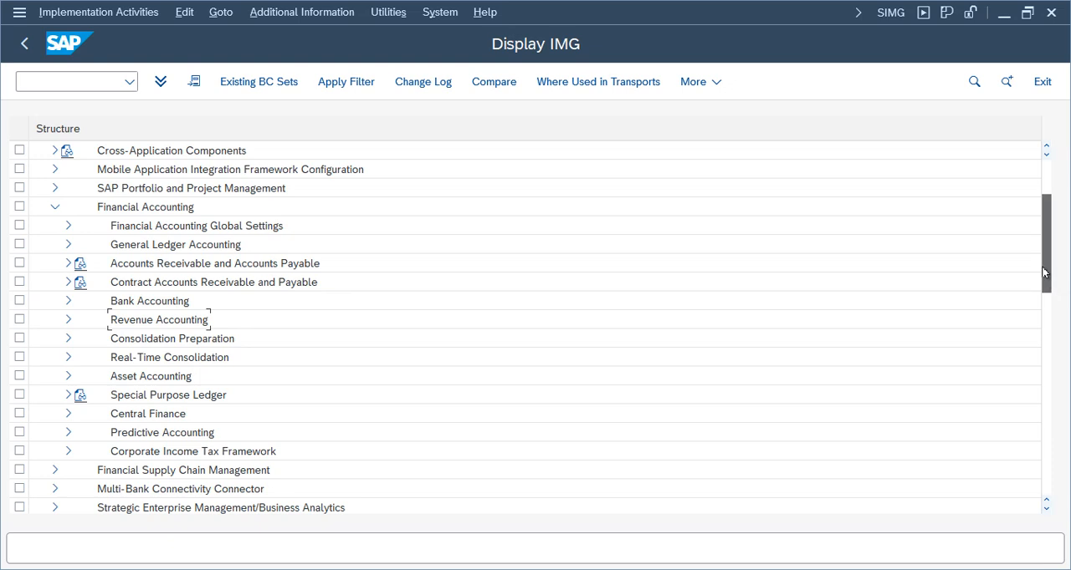
{"action": "left_click_drag", "start_coordinate": [1046, 274], "coordinate": [1045, 247]}
{"action": "left_click", "coordinate": [54, 320]}
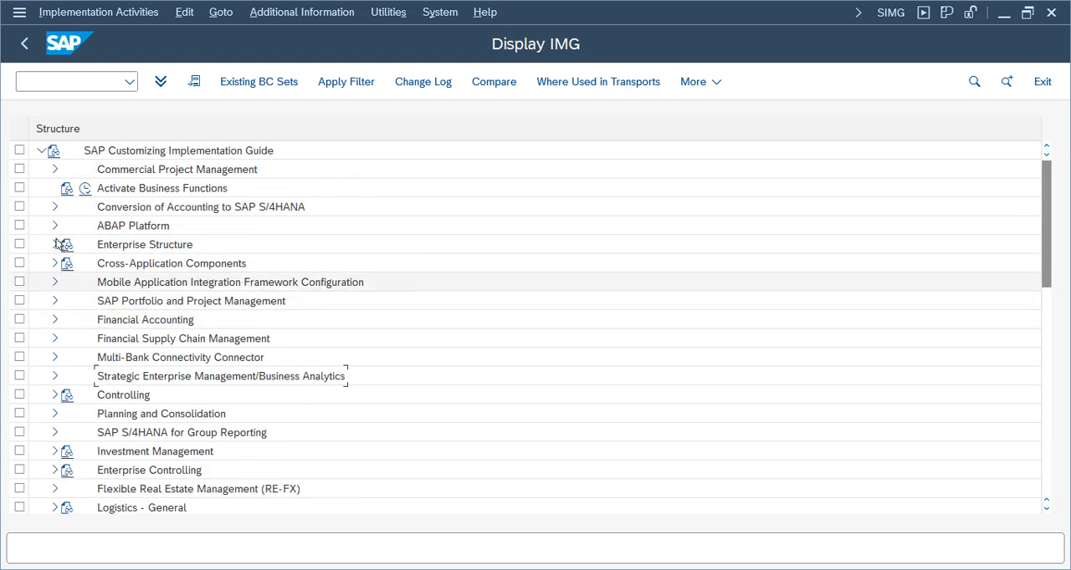
Expand Cross-Application Components and its SAP Business Partner node in the implementation guide
{"action": "left_click", "coordinate": [54, 264]}
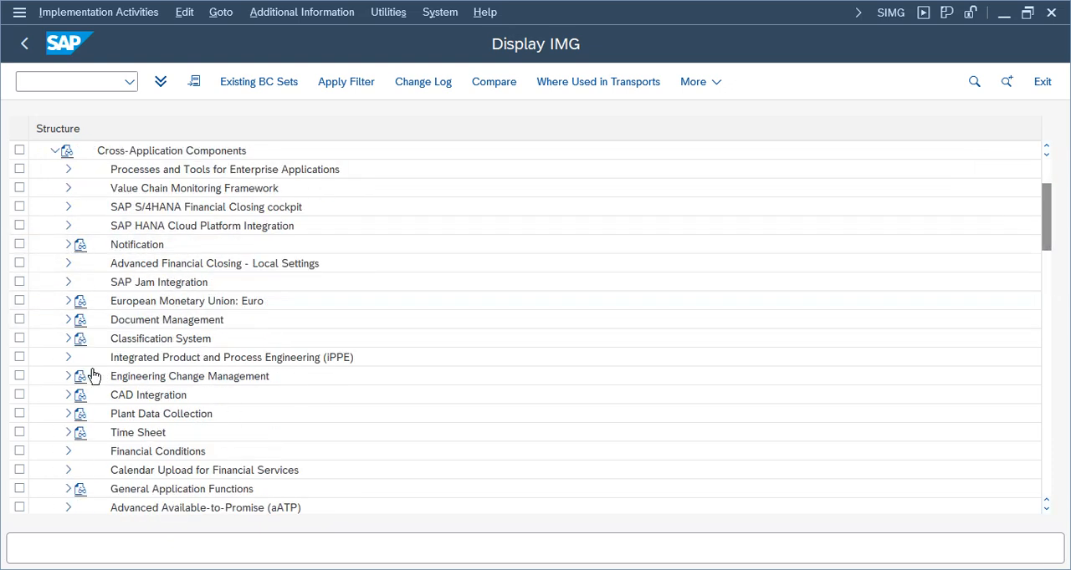
{"action": "left_click", "coordinate": [167, 470]}
{"action": "left_click_drag", "start_coordinate": [1050, 228], "coordinate": [1037, 272]}
{"action": "left_click", "coordinate": [134, 375]}
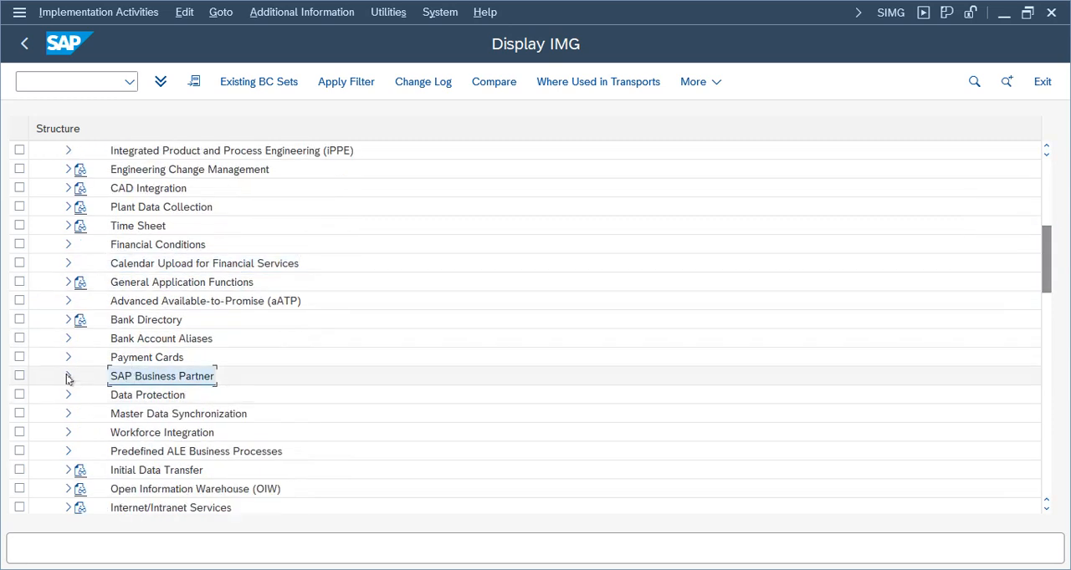
{"action": "left_click", "coordinate": [68, 376]}
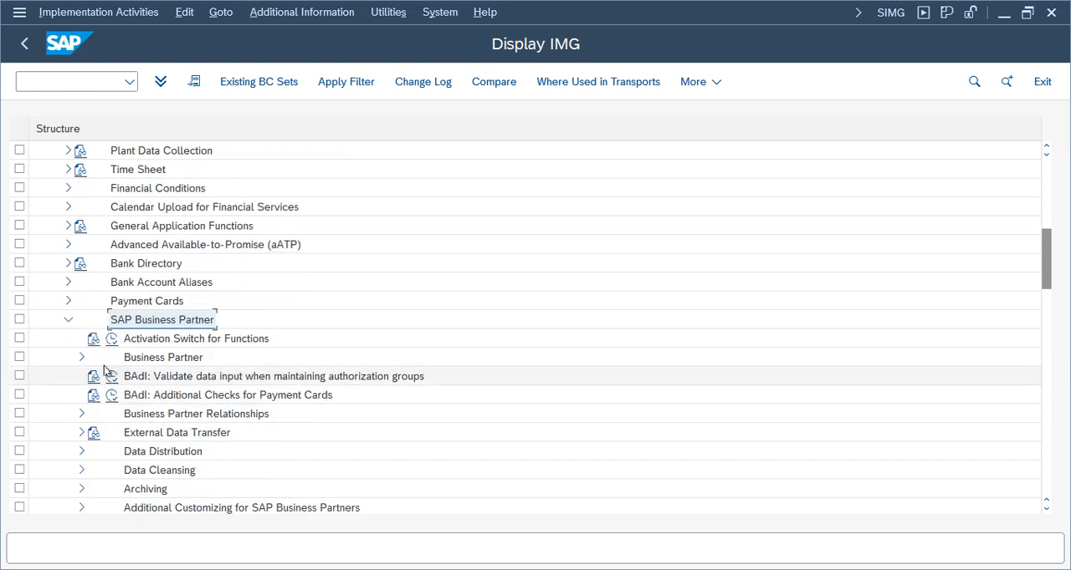
Expand Business Partner, Basic Settings and Number Ranges and Groupings under SAP Business Partner
{"action": "left_click", "coordinate": [81, 357]}
{"action": "left_click", "coordinate": [167, 358]}
{"action": "left_click", "coordinate": [130, 376]}
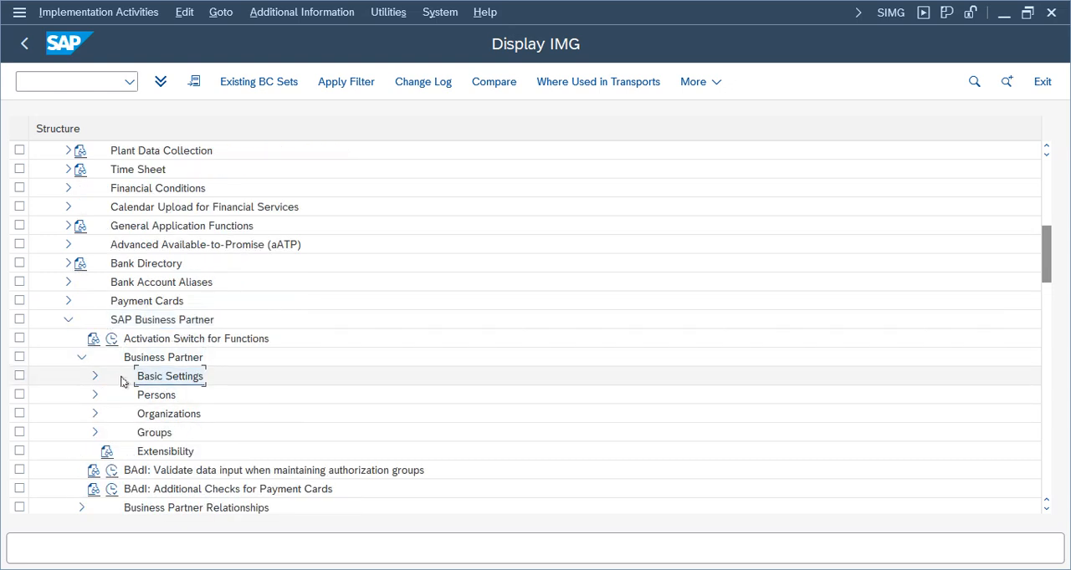
{"action": "left_click", "coordinate": [96, 378]}
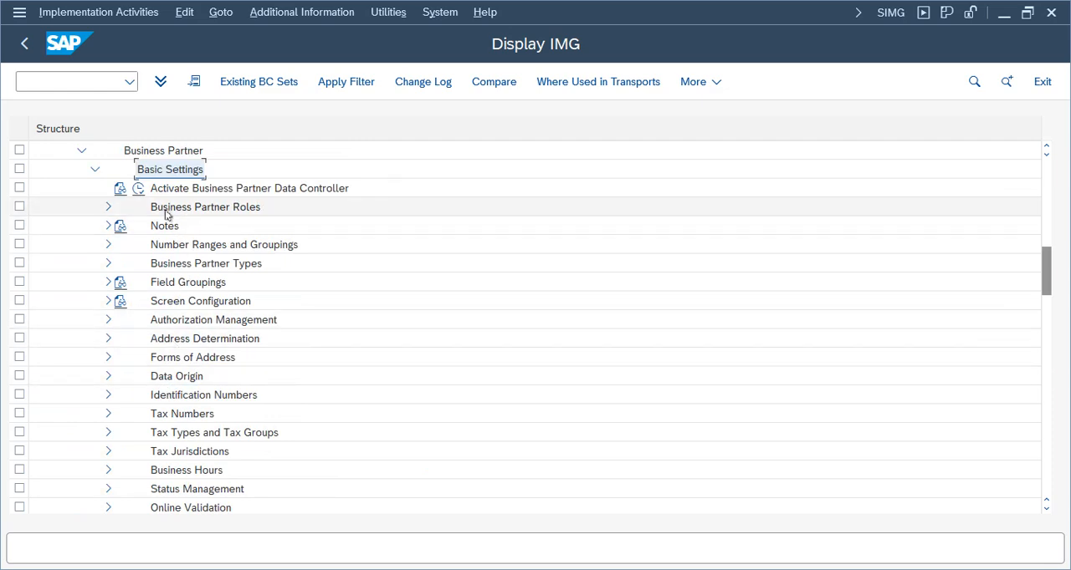
{"action": "left_click", "coordinate": [197, 250]}
{"action": "left_click", "coordinate": [108, 245]}
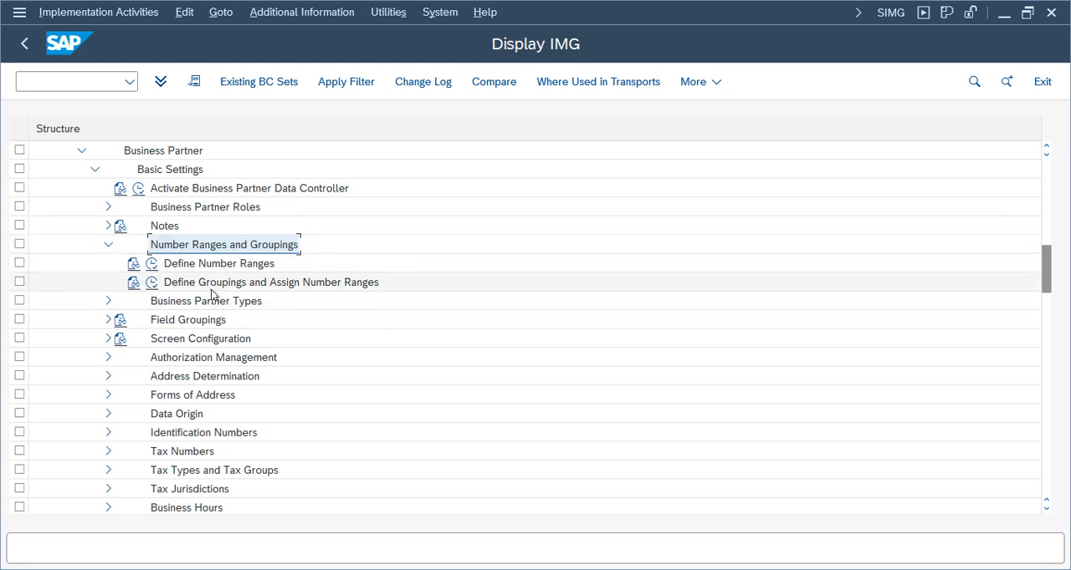
Execute Define Number Ranges for business partners, open the BU_PARTNER intervals in change mode and review the existing ranges
{"action": "left_click", "coordinate": [152, 265]}
{"action": "left_click", "coordinate": [213, 183]}
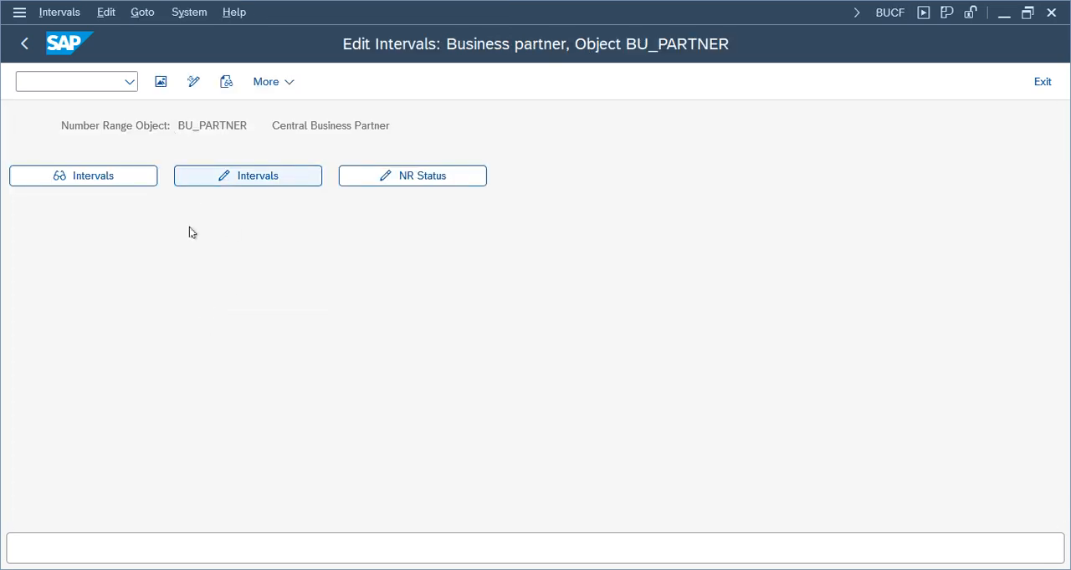
{"action": "left_click_drag", "start_coordinate": [1044, 288], "coordinate": [1044, 419]}
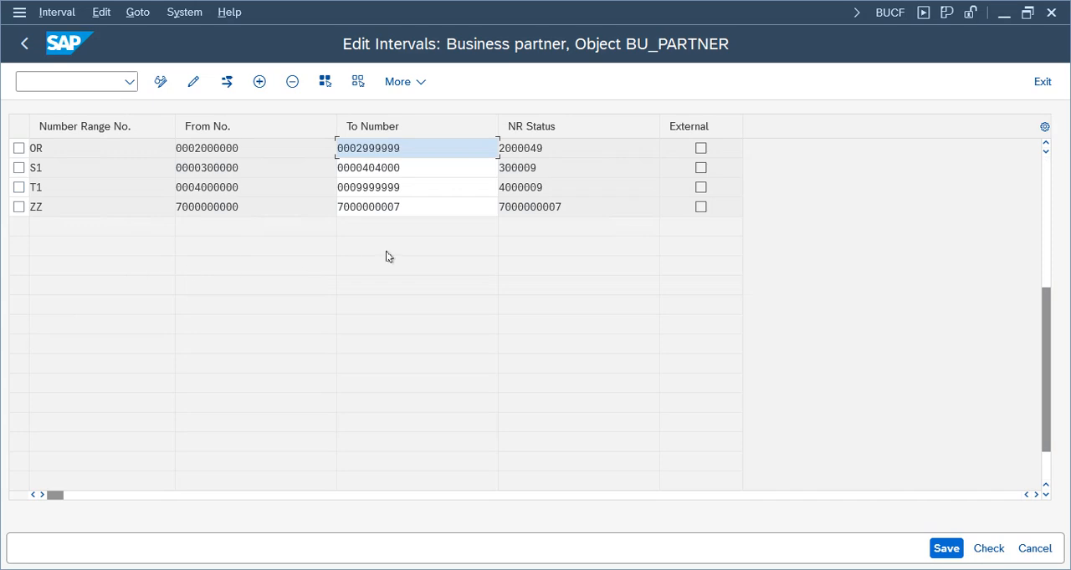
{"action": "left_click_drag", "start_coordinate": [1045, 394], "coordinate": [1046, 341]}
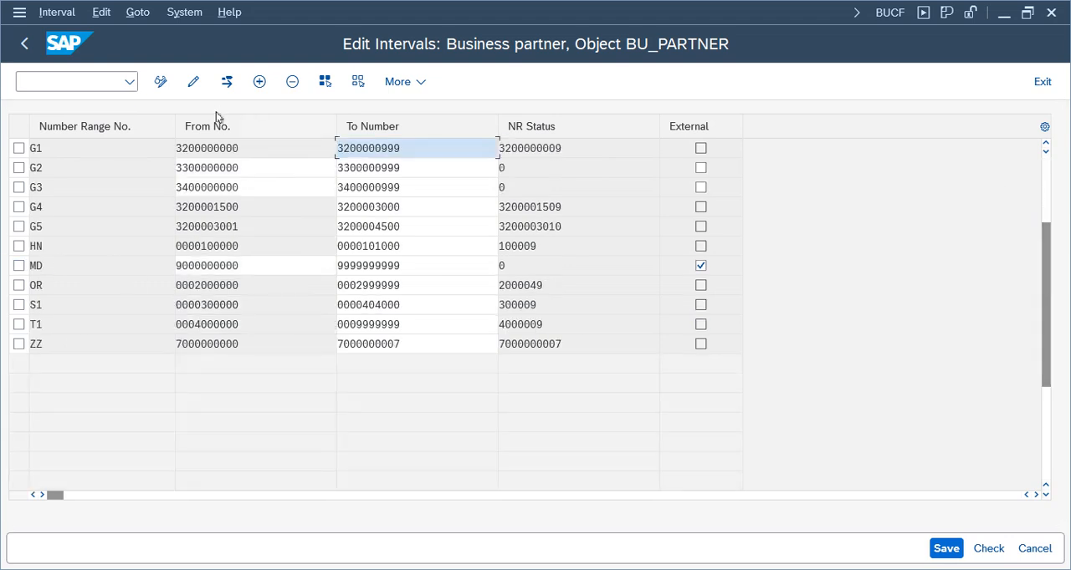
{"action": "left_click", "coordinate": [258, 88]}
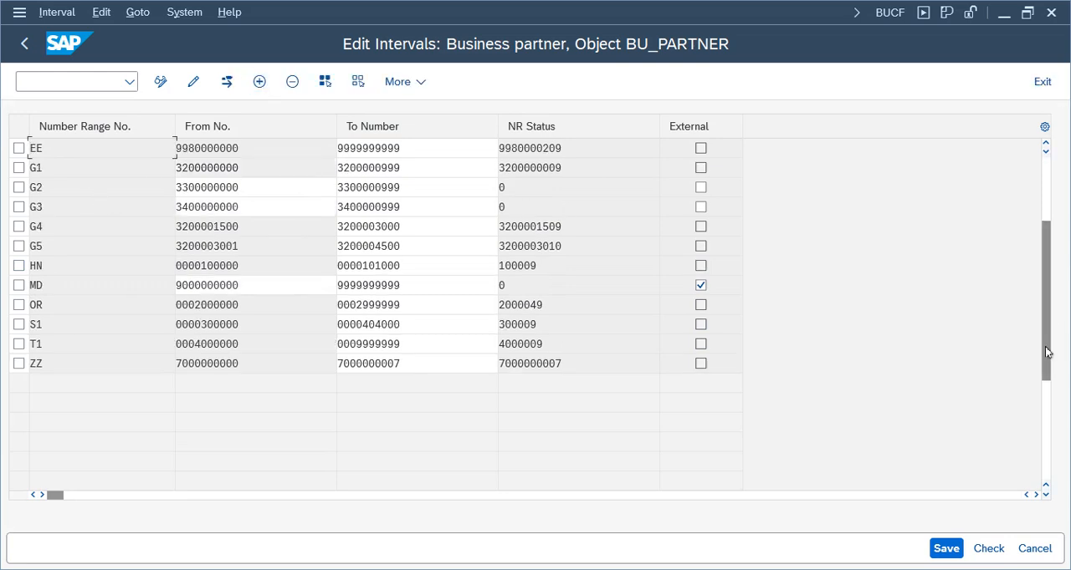
{"action": "left_click_drag", "start_coordinate": [1049, 353], "coordinate": [1049, 221]}
{"action": "left_click", "coordinate": [246, 153]}
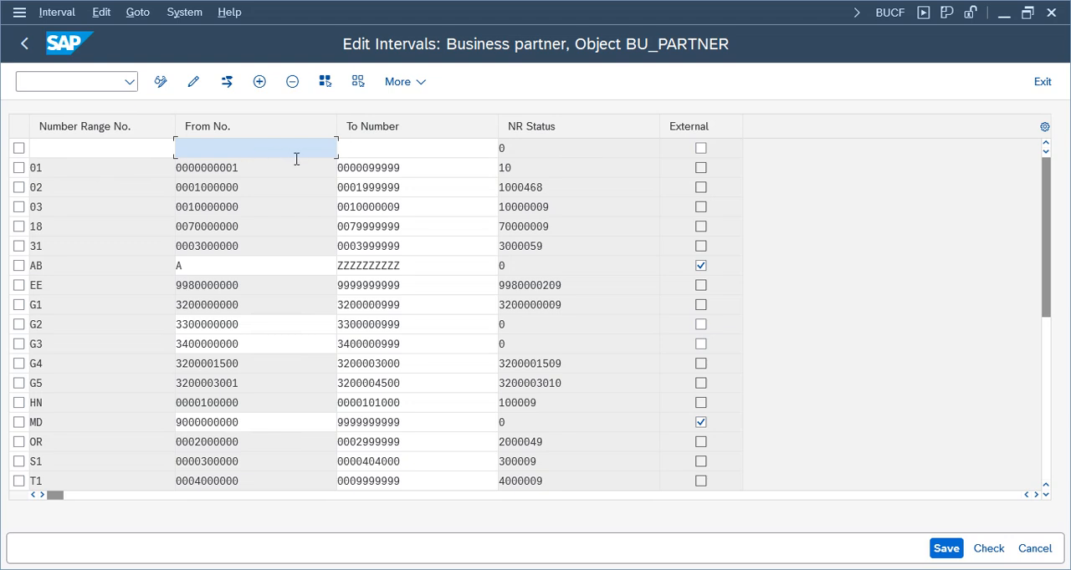
{"action": "key", "text": "ctrl+v"}
{"action": "left_click", "coordinate": [416, 152]}
{"action": "key", "text": "ctrl+v"}
{"action": "left_click", "coordinate": [266, 149]}
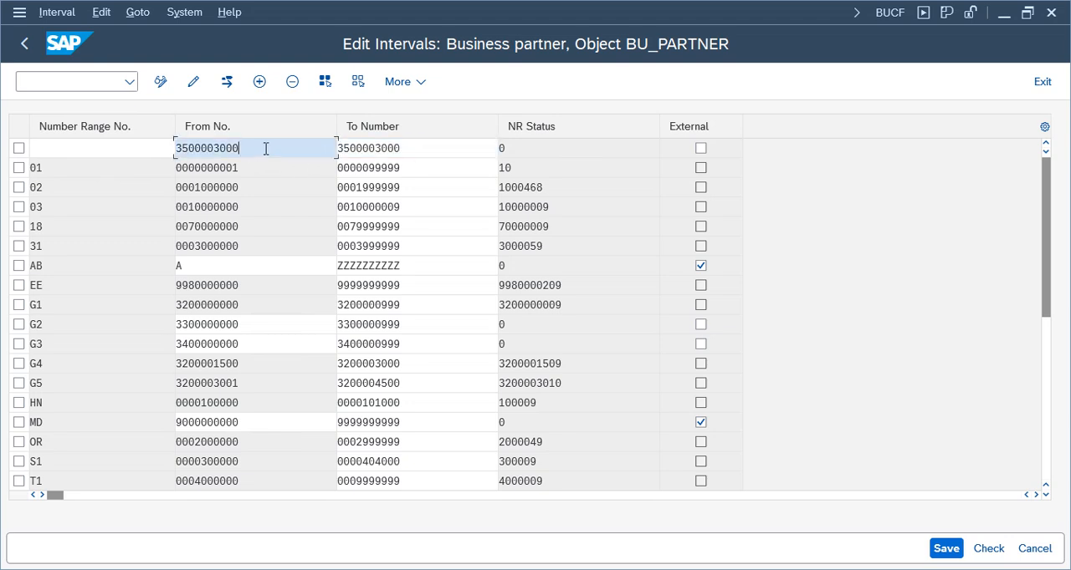
{"action": "left_click", "coordinate": [300, 168]}
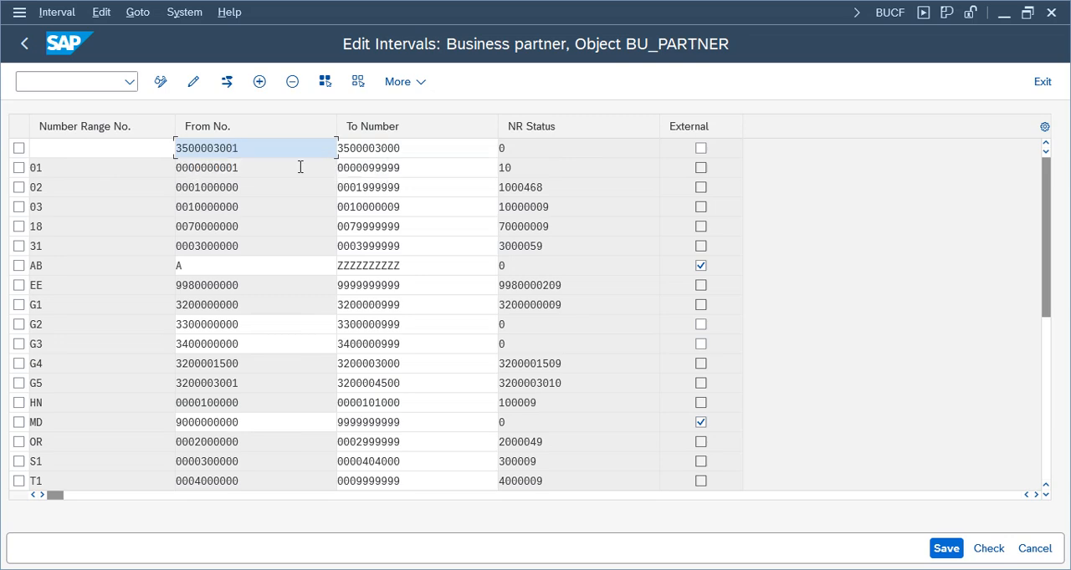
{"action": "left_click", "coordinate": [426, 146]}
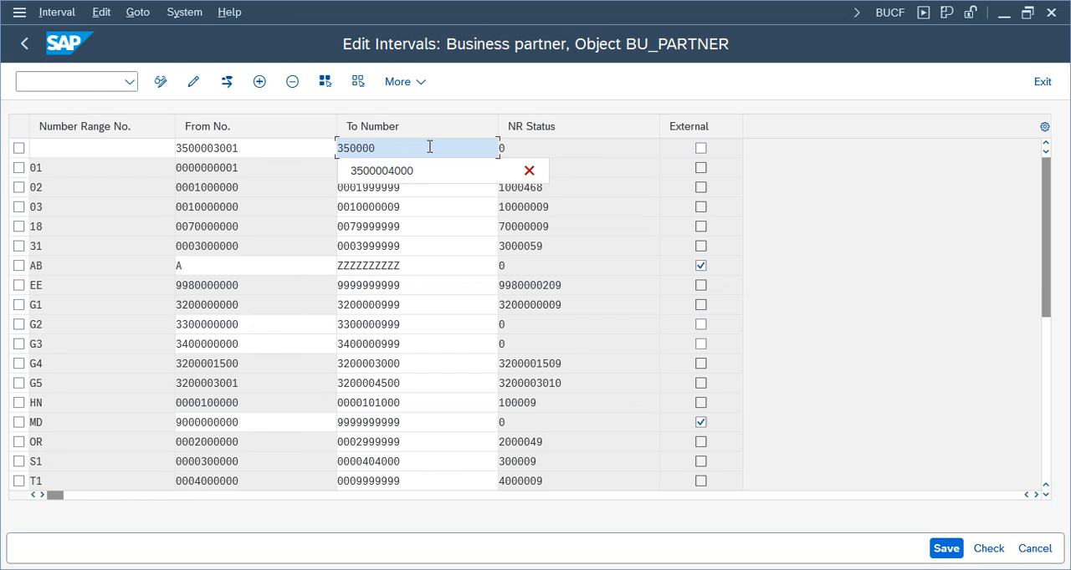
{"action": "type", "text": "3500004000"}
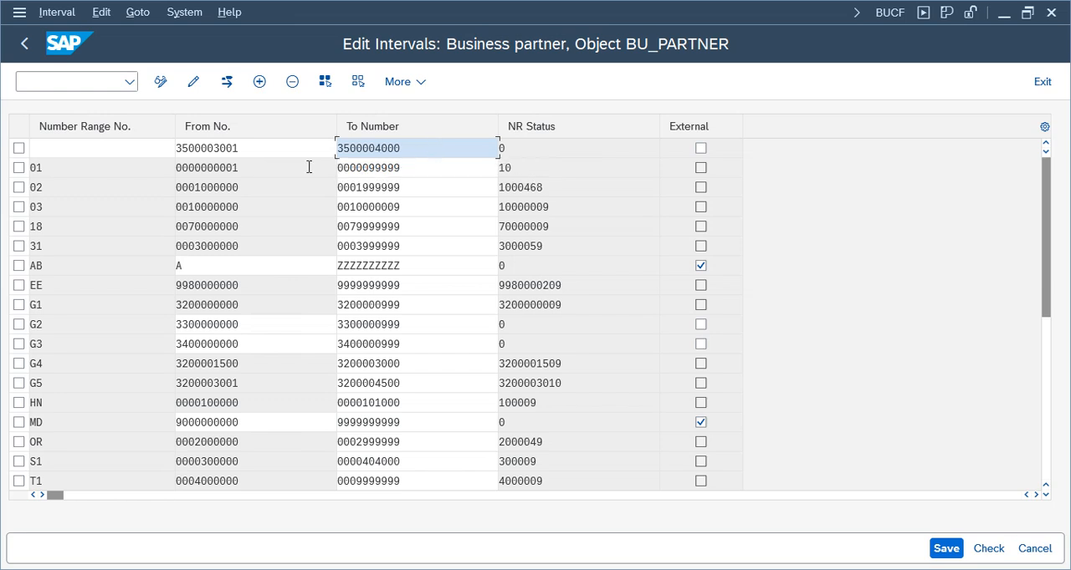
Enter TV as the number range number of the new interval and add it to the list
{"action": "left_click", "coordinate": [119, 145]}
{"action": "type", "text": "TV"}
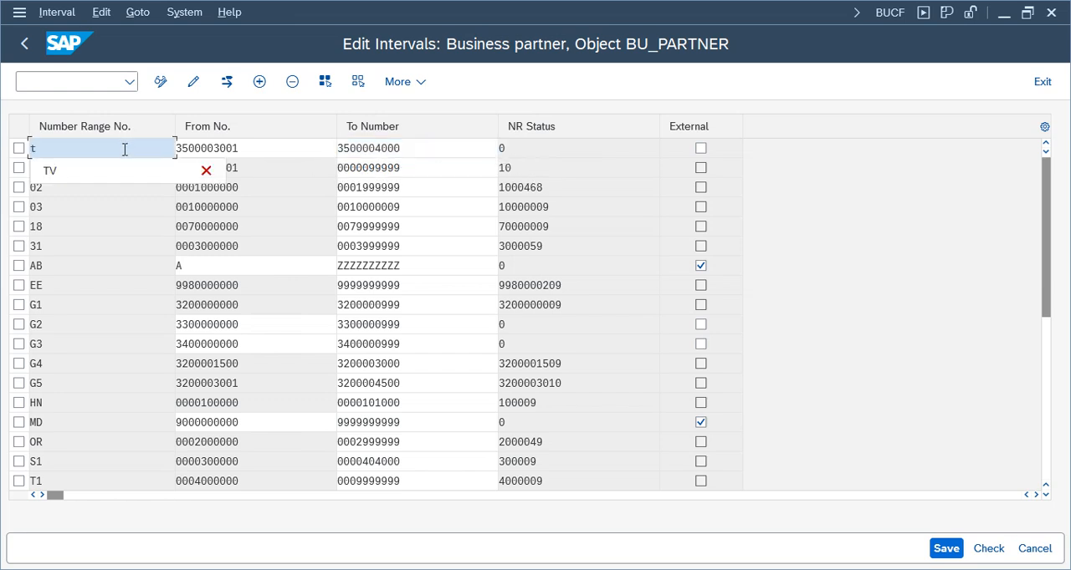
{"action": "key", "text": "Return"}
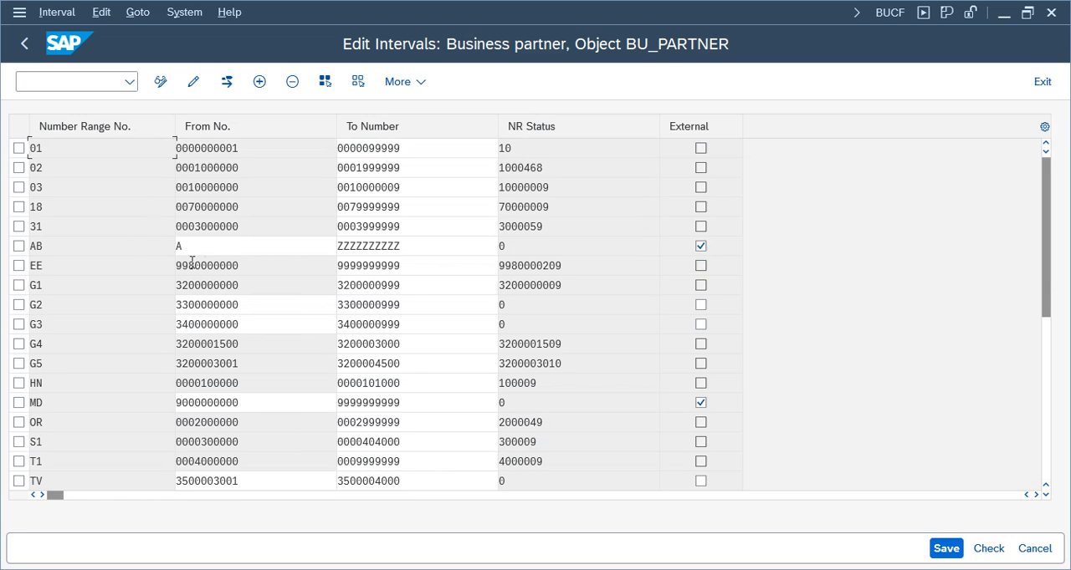
Save the BU_PARTNER intervals, accepting the transport notice, and return to the implementation guide
{"action": "left_click_drag", "start_coordinate": [1056, 308], "coordinate": [1055, 443]}
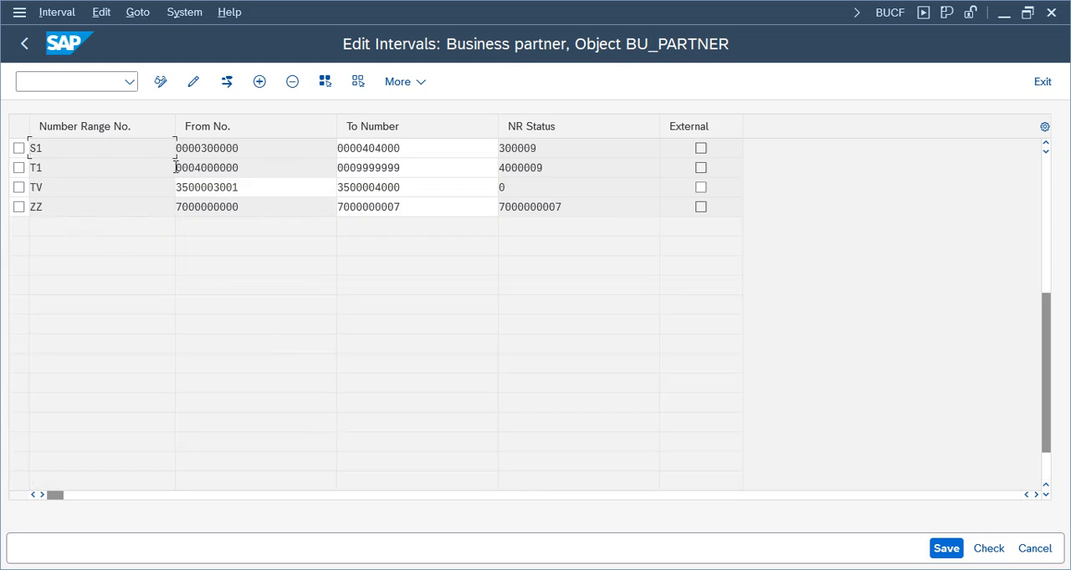
{"action": "left_click", "coordinate": [946, 549]}
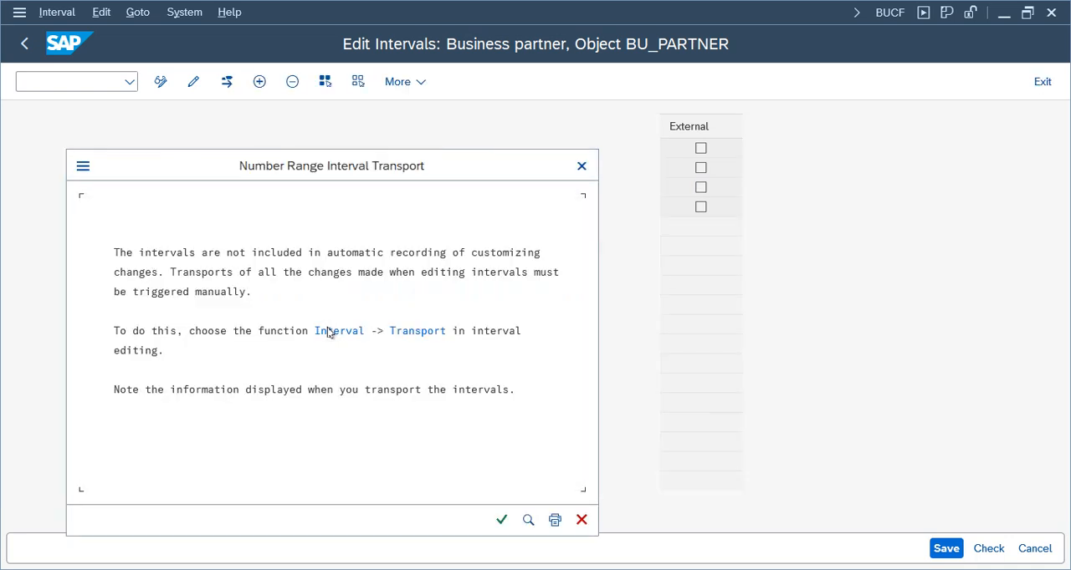
{"action": "left_click", "coordinate": [502, 519]}
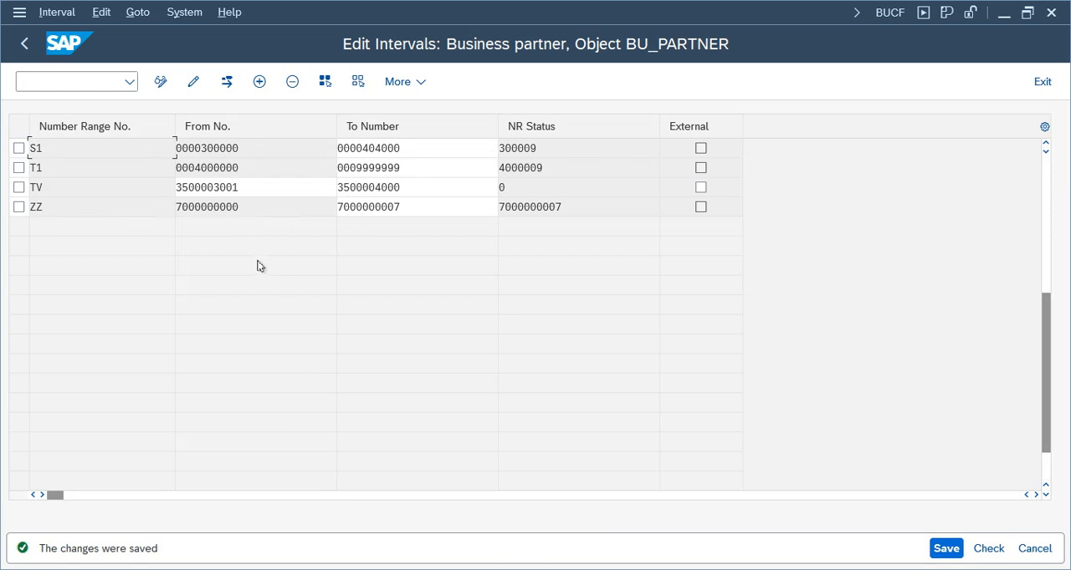
{"action": "left_click", "coordinate": [1042, 81]}
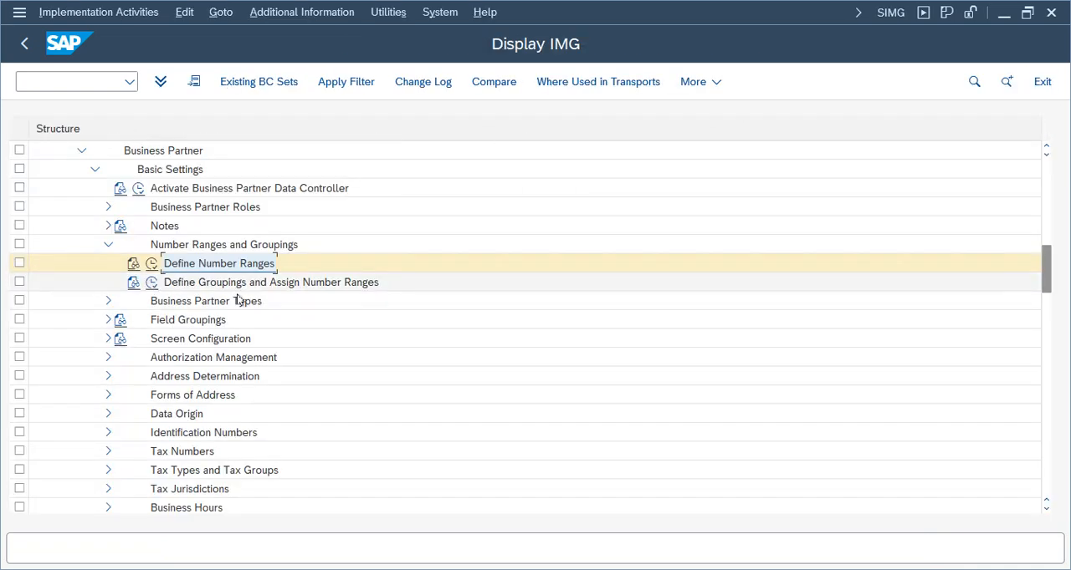
Try to execute Define Groupings and Assign Number Ranges, decline displaying the locked data, and open transaction SM12 in a new session
{"action": "left_click", "coordinate": [152, 282]}
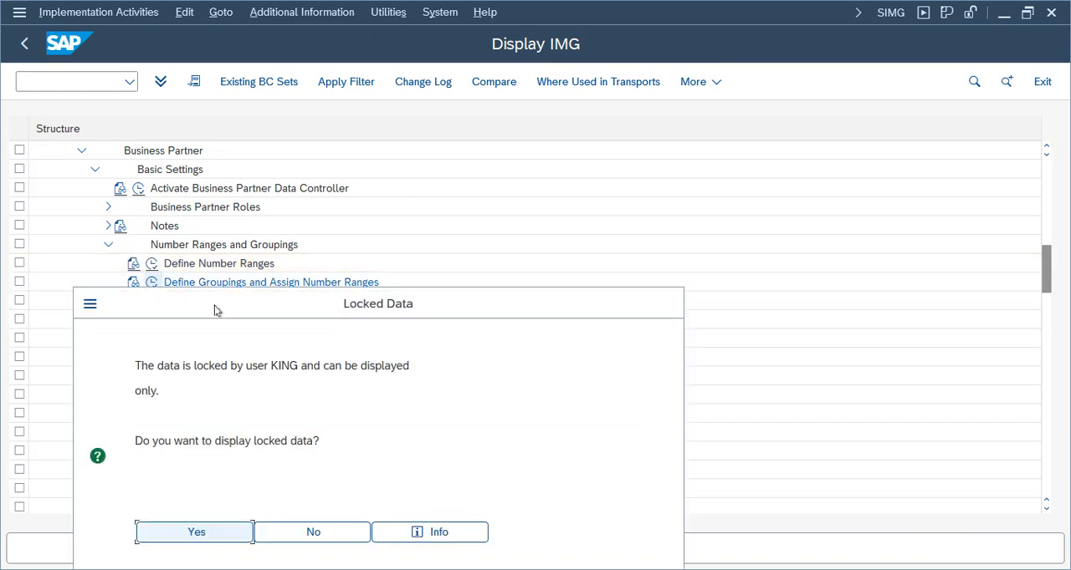
{"action": "left_click", "coordinate": [332, 538]}
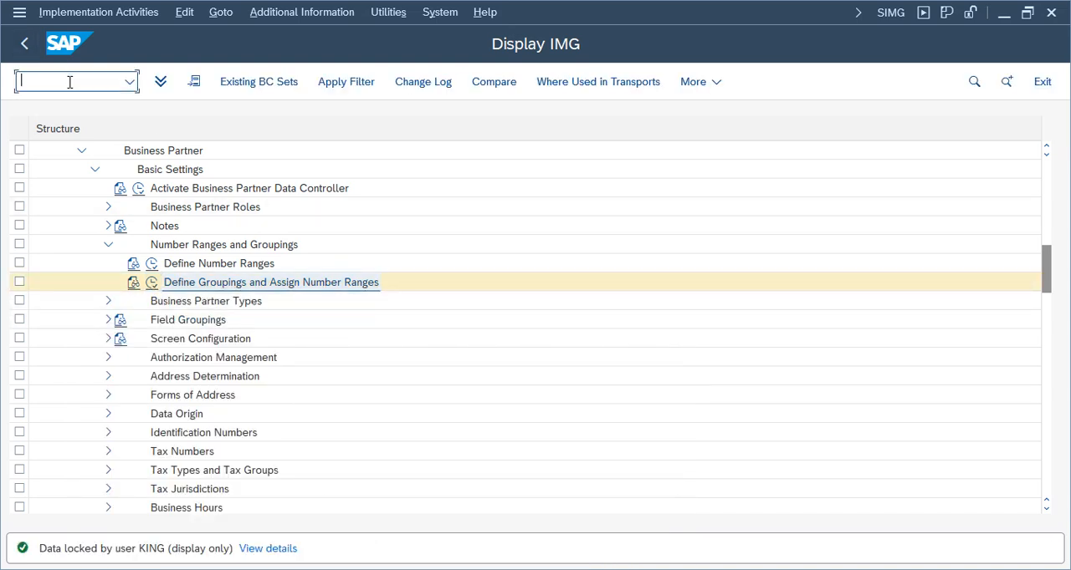
{"action": "type", "text": "/osm12"}
{"action": "key", "text": "Return"}
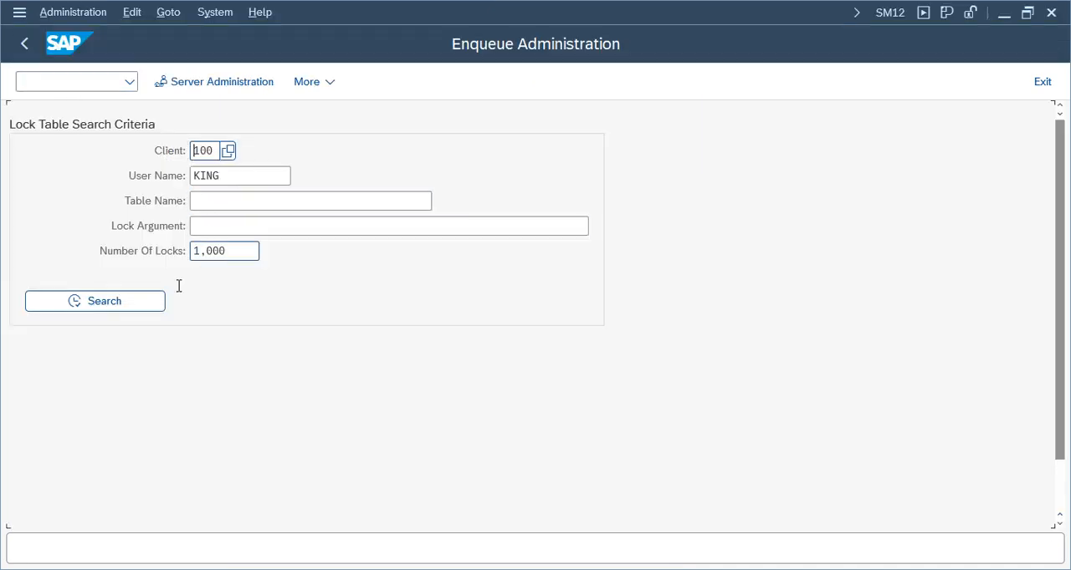
Clear the user name and number of locks criteria and search the lock table for client 100
{"action": "left_click_drag", "start_coordinate": [237, 252], "coordinate": [151, 253]}
{"action": "key", "text": "Delete"}
{"action": "left_click_drag", "start_coordinate": [288, 175], "coordinate": [137, 173]}
{"action": "key", "text": "Delete"}
{"action": "left_click", "coordinate": [95, 302]}
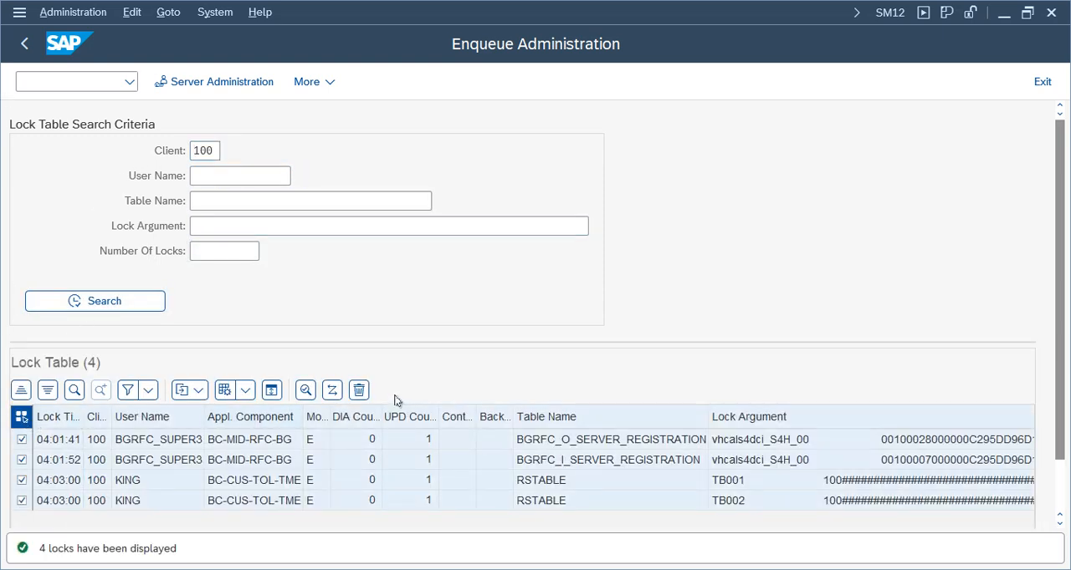
Delete all listed lock entries and leave Enqueue Administration for the implementation guide session
{"action": "left_click", "coordinate": [359, 389]}
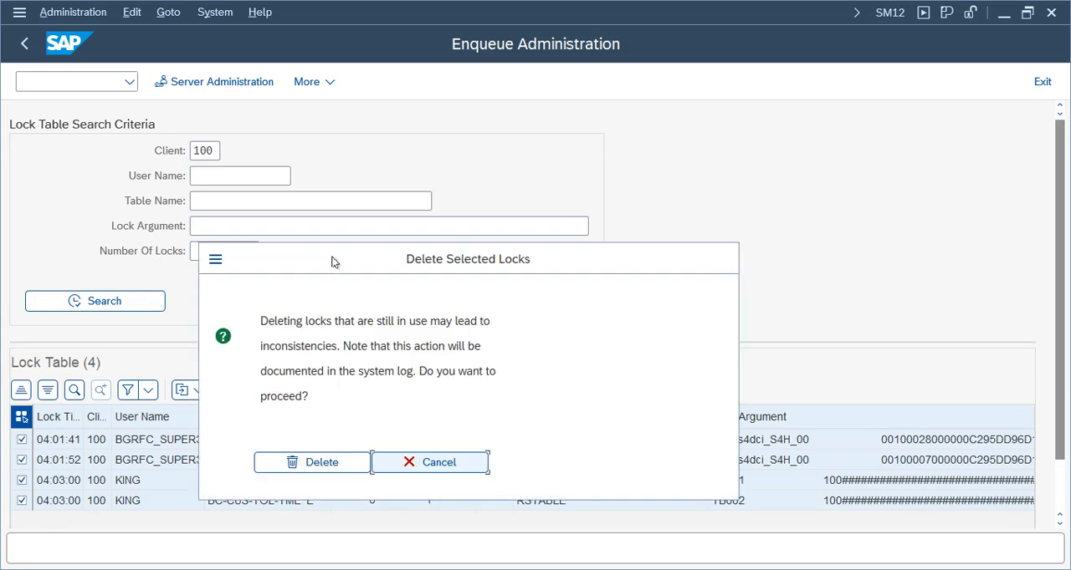
{"action": "left_click", "coordinate": [333, 462]}
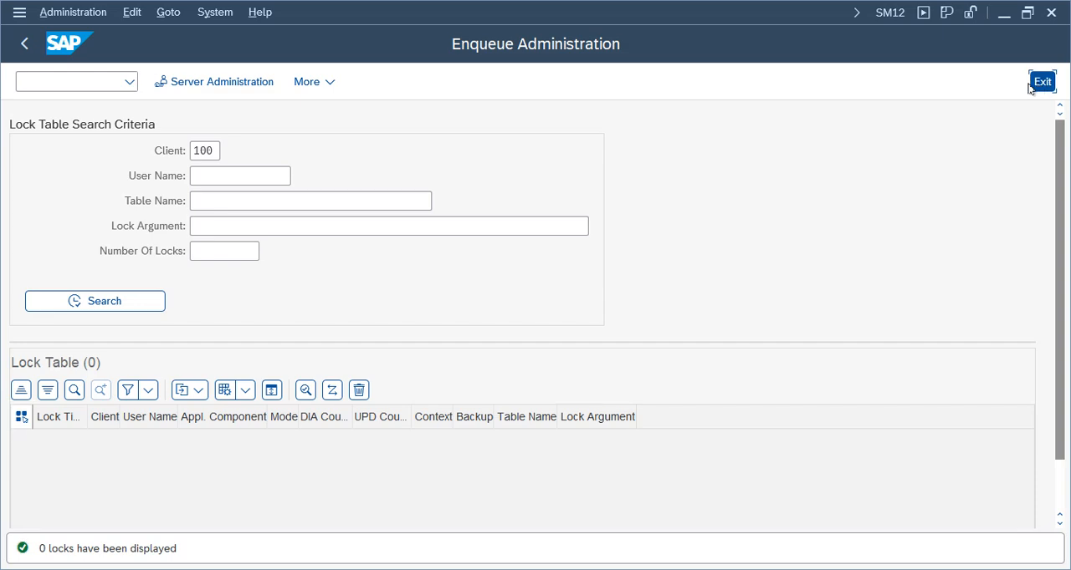
{"action": "left_click", "coordinate": [1042, 81]}
{"action": "mouse_move", "coordinate": [447, 565]}
{"action": "left_click", "coordinate": [447, 517]}
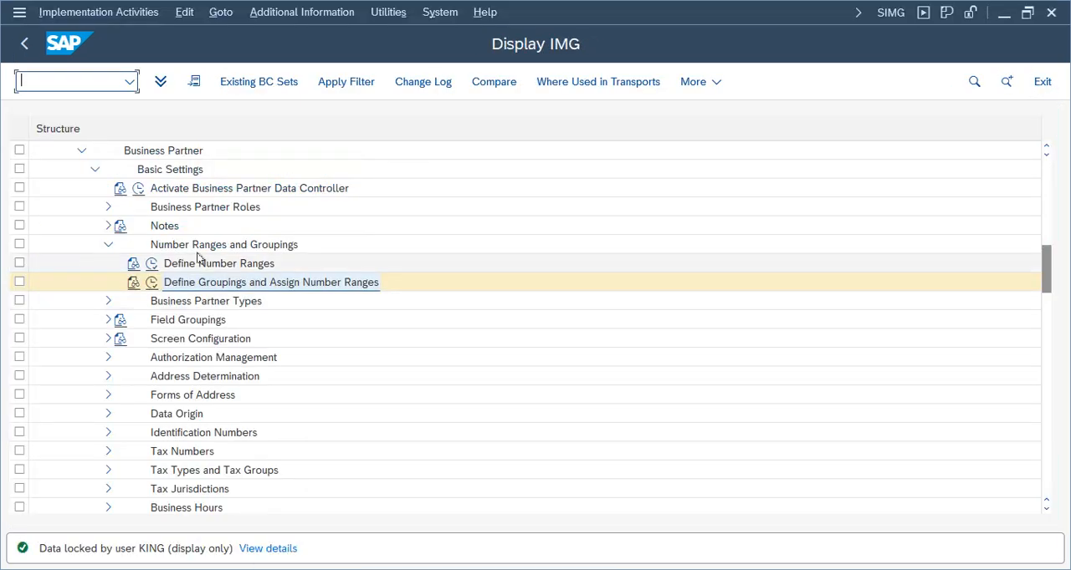
Execute Define Groupings and Assign Number Ranges and start new entries in the BP groupings view
{"action": "left_click", "coordinate": [151, 283]}
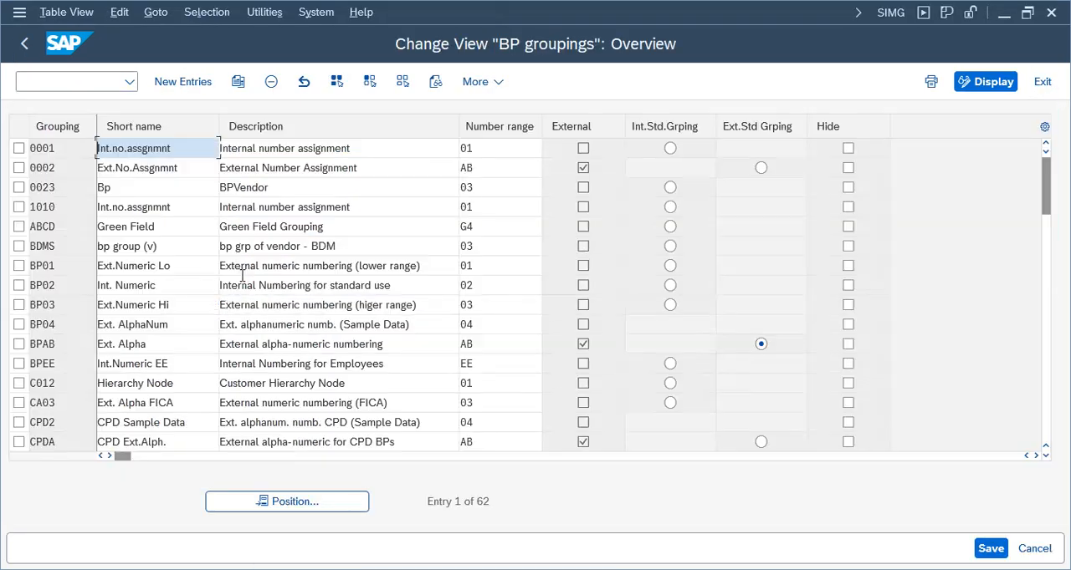
{"action": "left_click", "coordinate": [171, 87]}
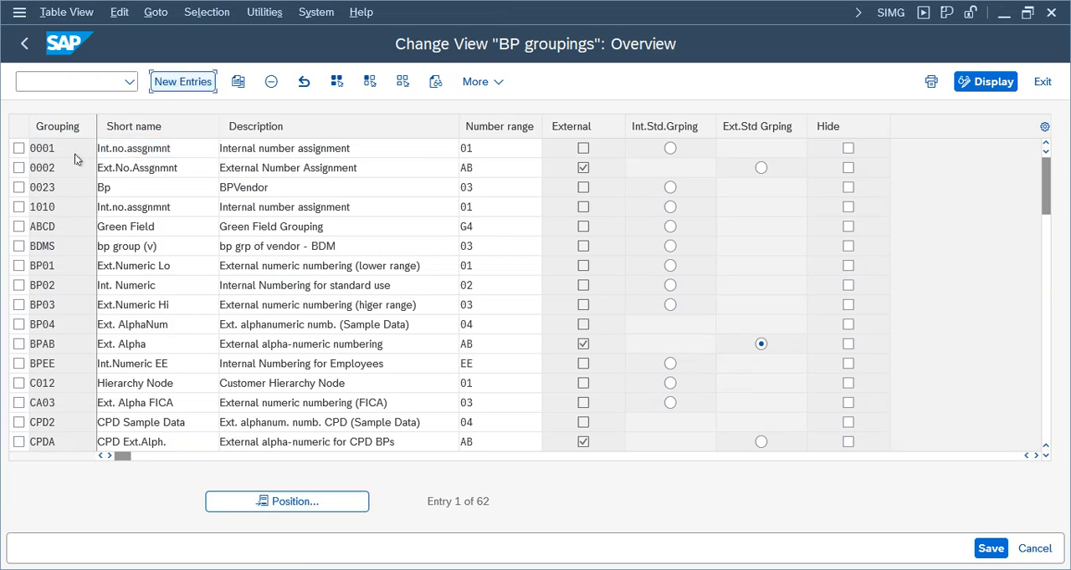
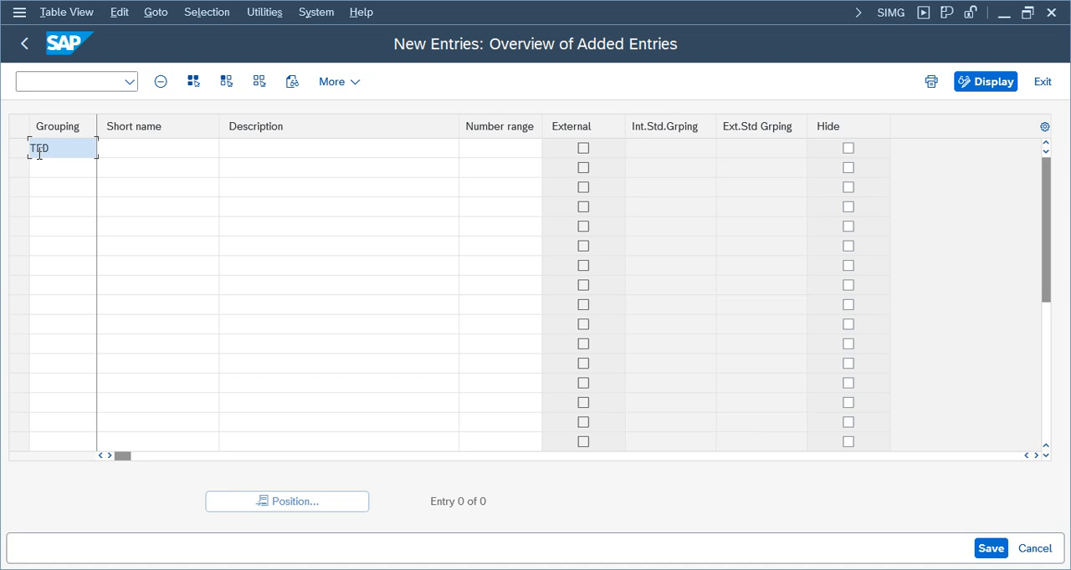
Fill in grouping TEDV with the short name Telu DVendors and the description Telu Domestic Vendors
{"action": "left_click", "coordinate": [172, 147]}
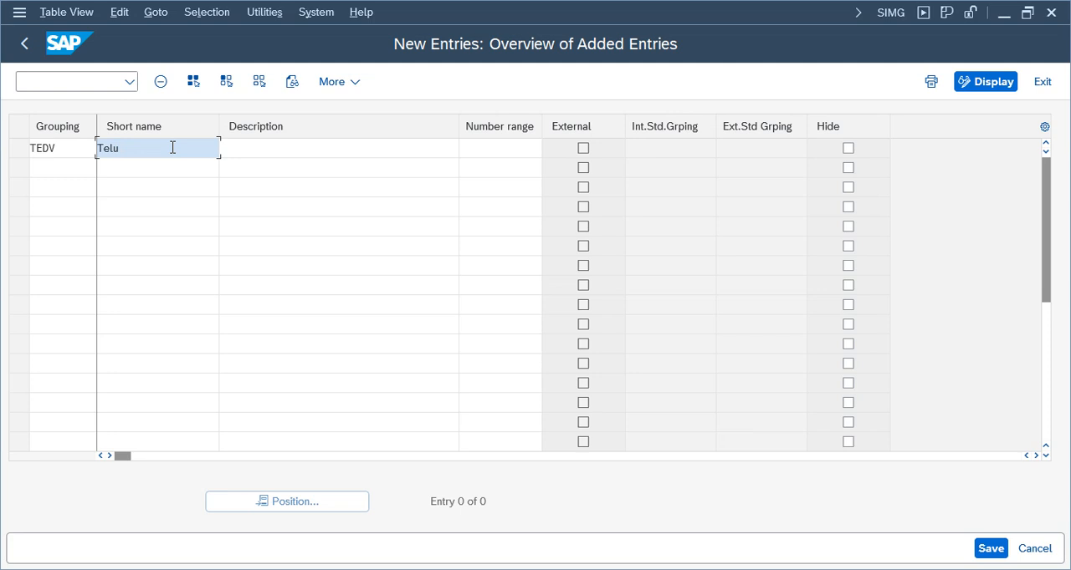
{"action": "type", "text": "Telu DVendors"}
{"action": "key", "text": "Tab"}
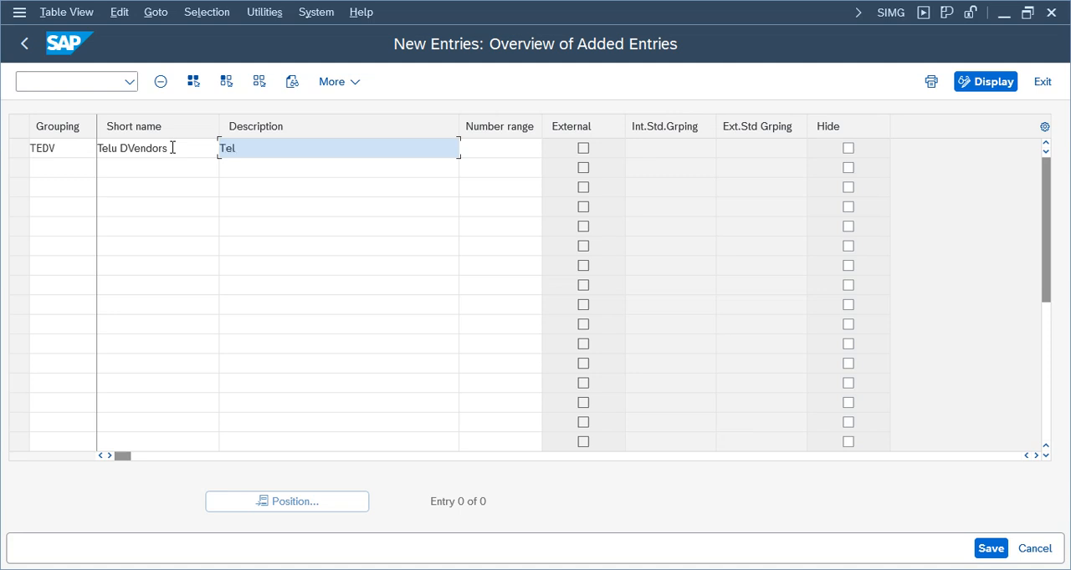
{"action": "type", "text": "Telu Domestic Vendors"}
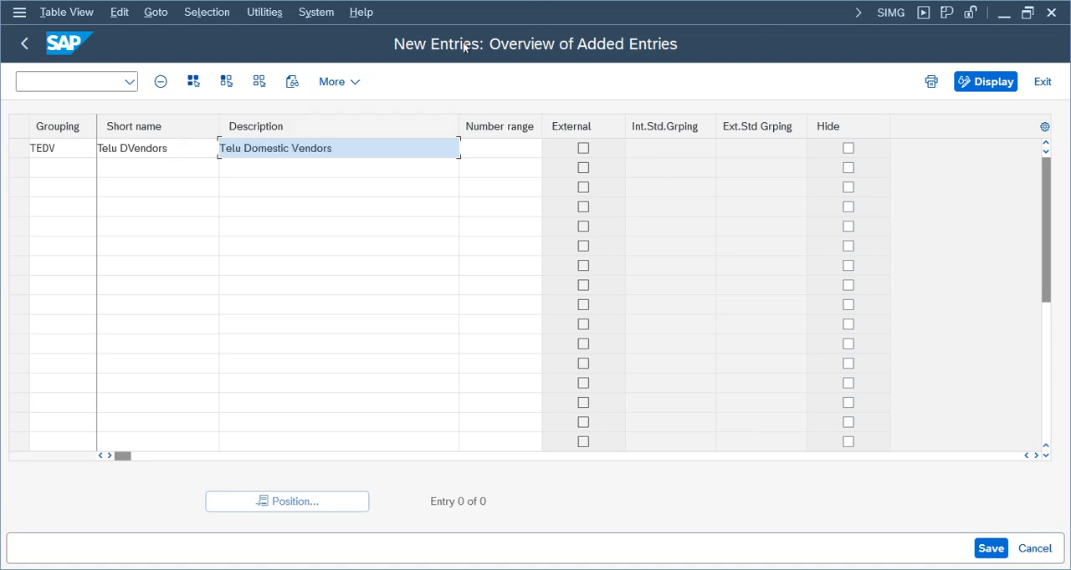
{"action": "left_click", "coordinate": [34, 151]}
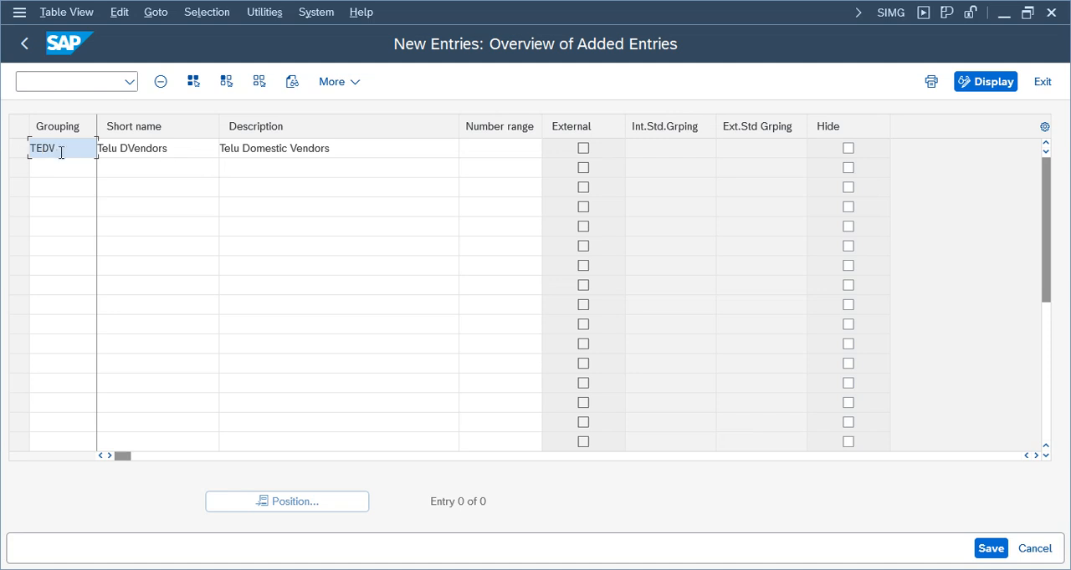
{"action": "left_click", "coordinate": [407, 146]}
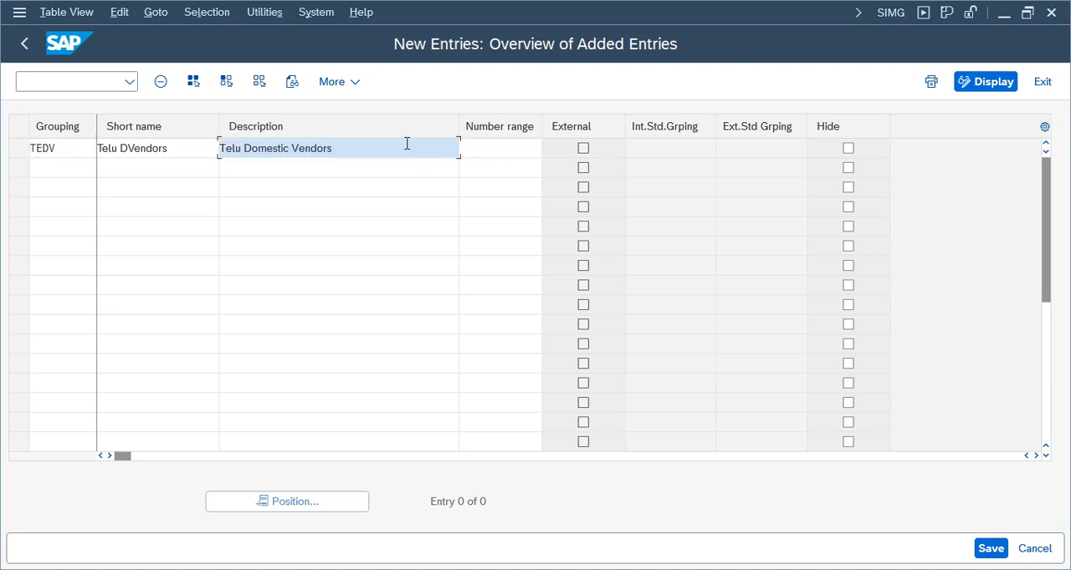
Assign number range TV to grouping TEDV, save the entry, and return to the implementation guide structure
{"action": "left_click", "coordinate": [515, 150]}
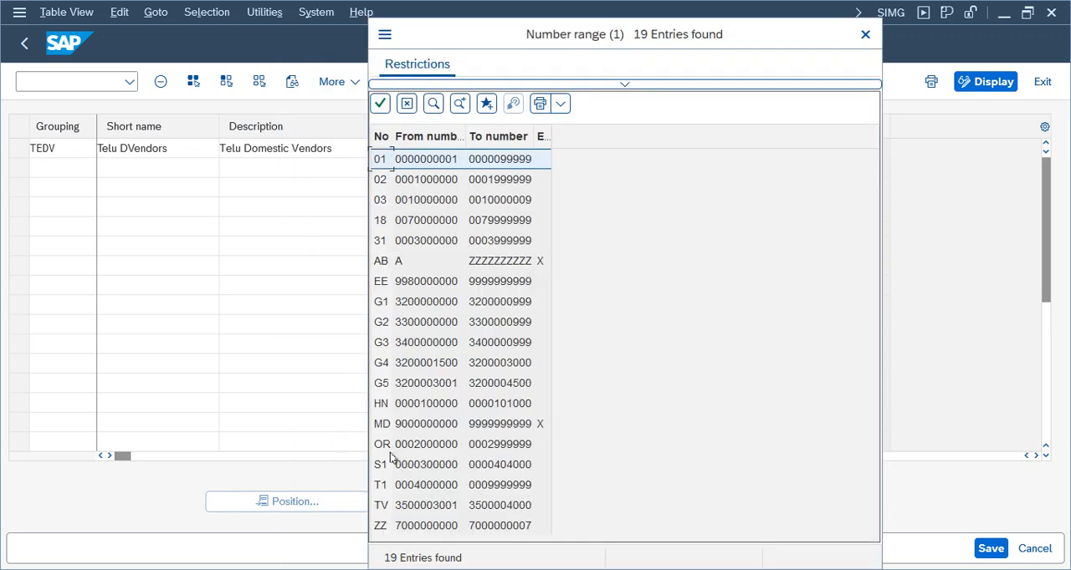
{"action": "double_click", "coordinate": [425, 507]}
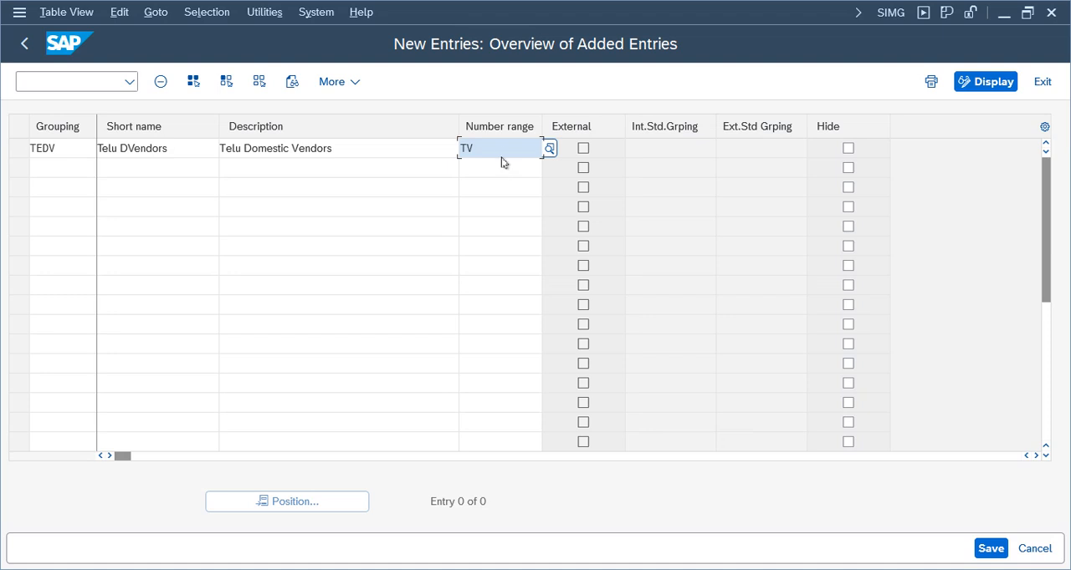
{"action": "left_click", "coordinate": [364, 195]}
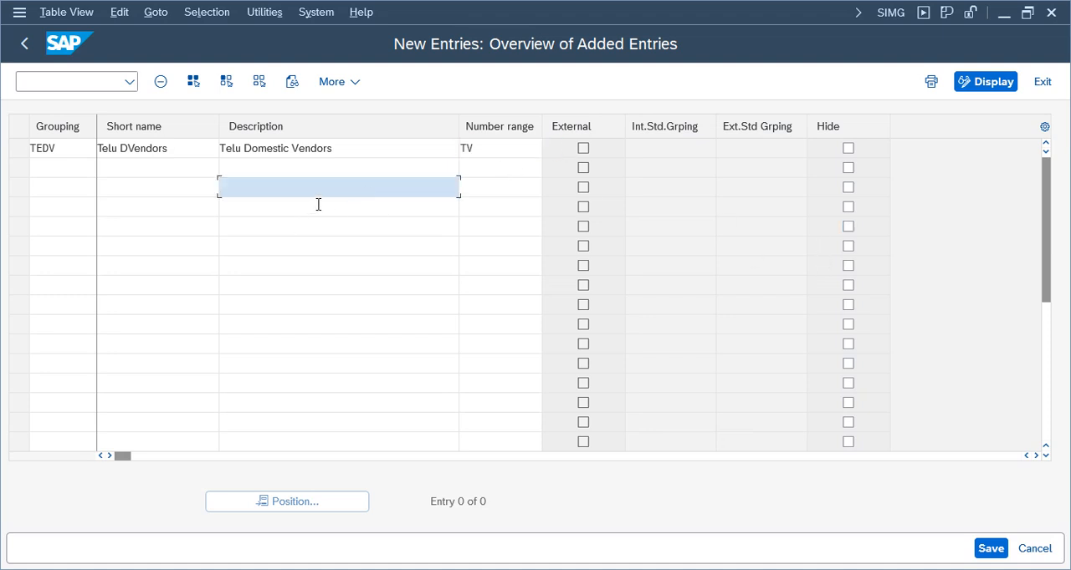
{"action": "key", "text": "Return"}
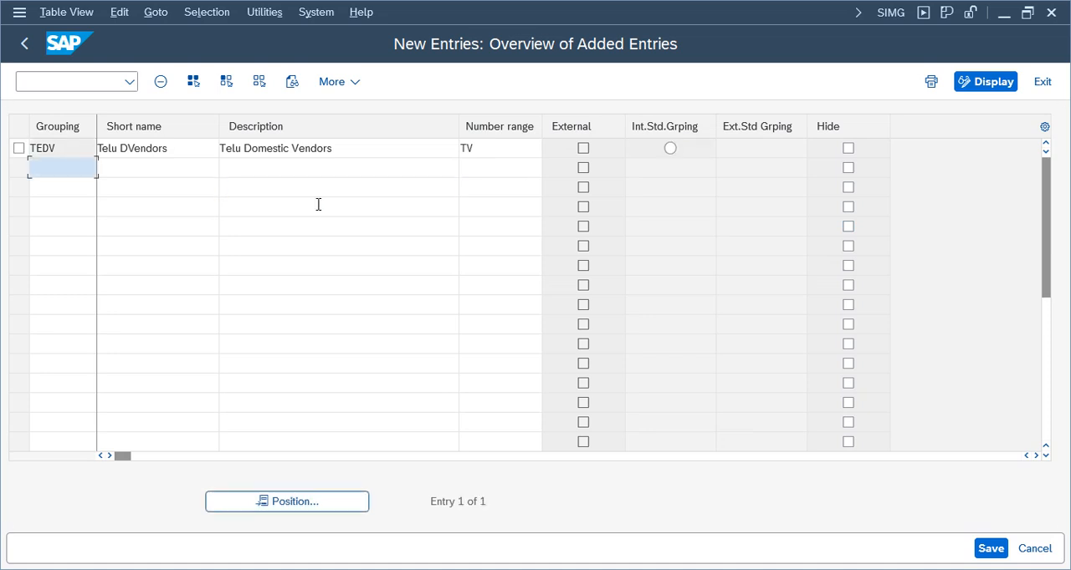
{"action": "left_click", "coordinate": [990, 549]}
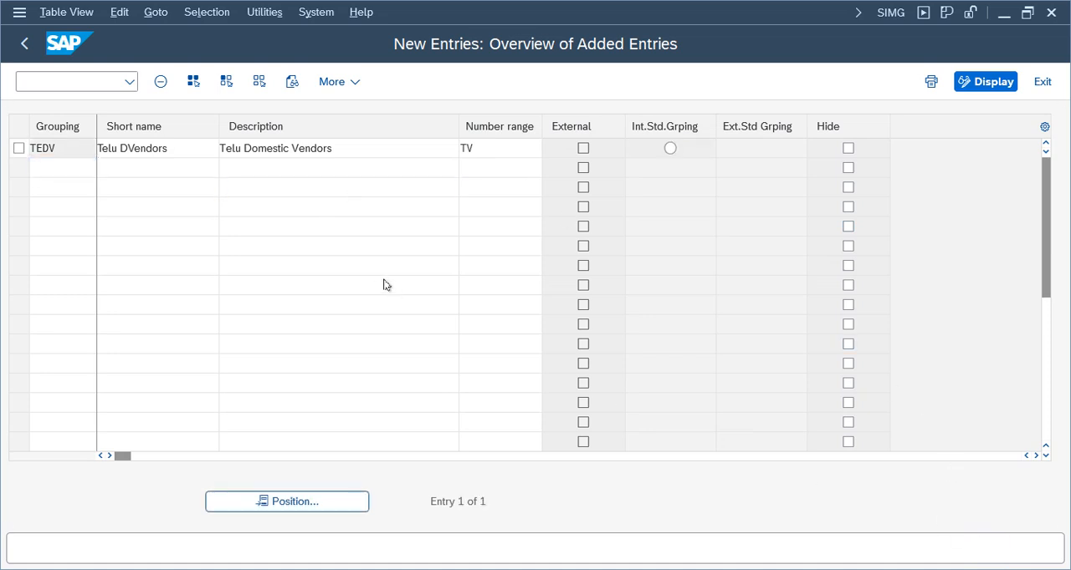
{"action": "left_click", "coordinate": [414, 362]}
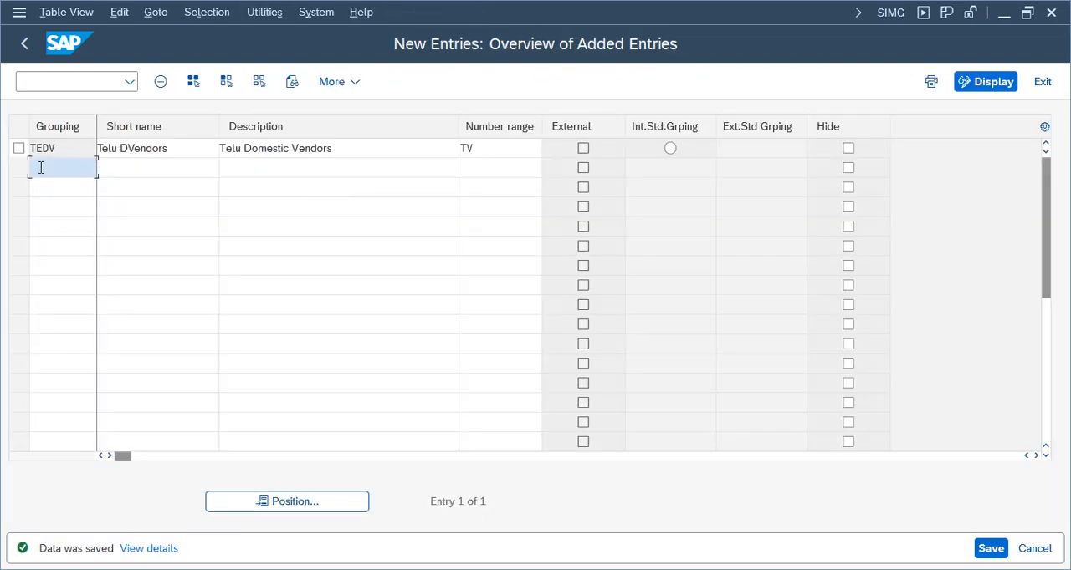
{"action": "left_click", "coordinate": [1043, 81]}
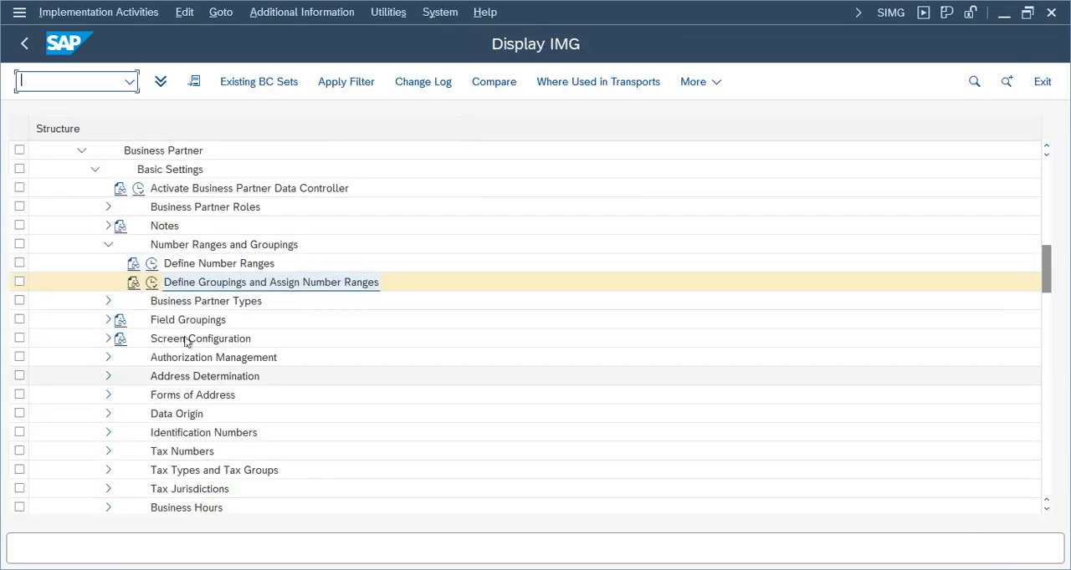
Collapse the SAP Business Partner node and its Business Partner subnode in the implementation guide
{"action": "left_click", "coordinate": [212, 283]}
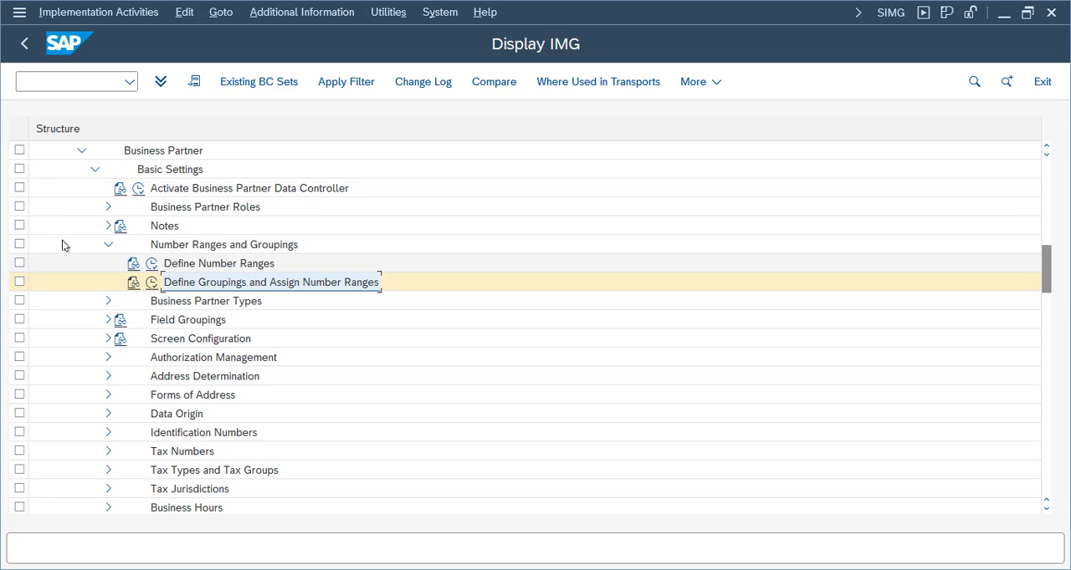
{"action": "left_click_drag", "start_coordinate": [1045, 286], "coordinate": [1043, 270]}
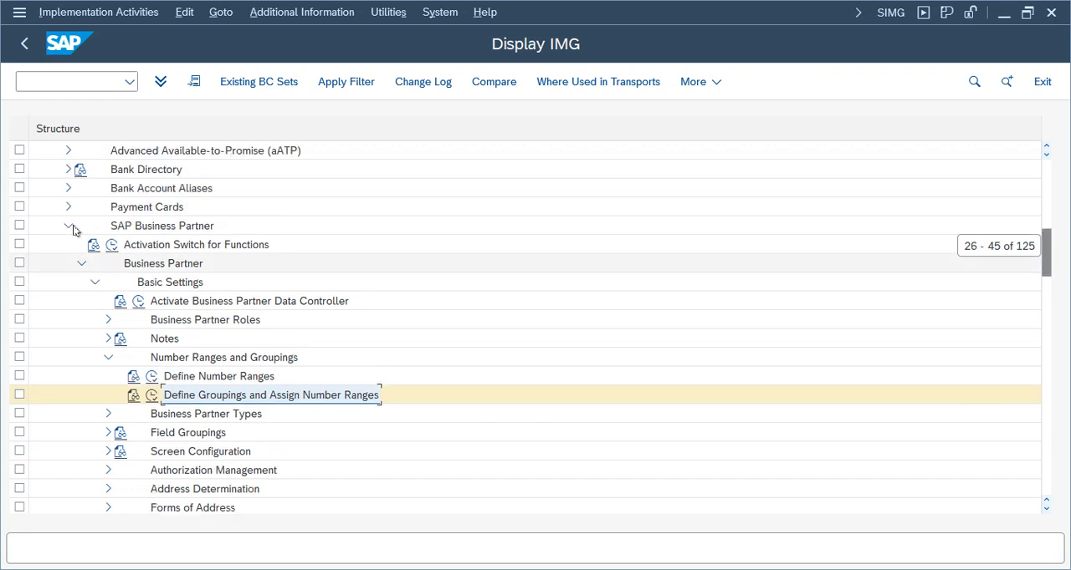
{"action": "left_click", "coordinate": [82, 263]}
{"action": "left_click", "coordinate": [68, 226]}
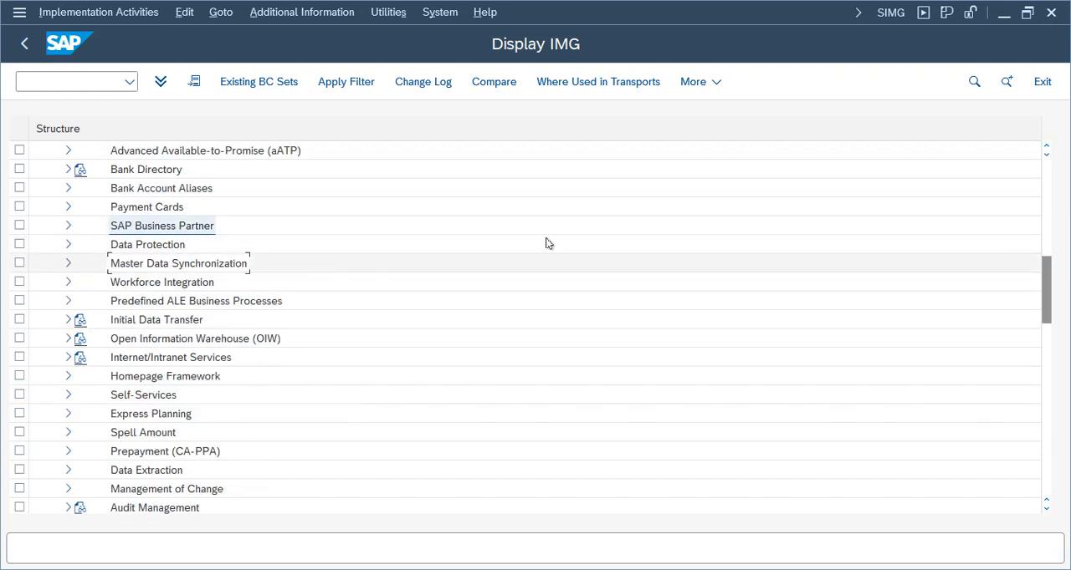
{"action": "left_click_drag", "start_coordinate": [1045, 308], "coordinate": [1045, 302]}
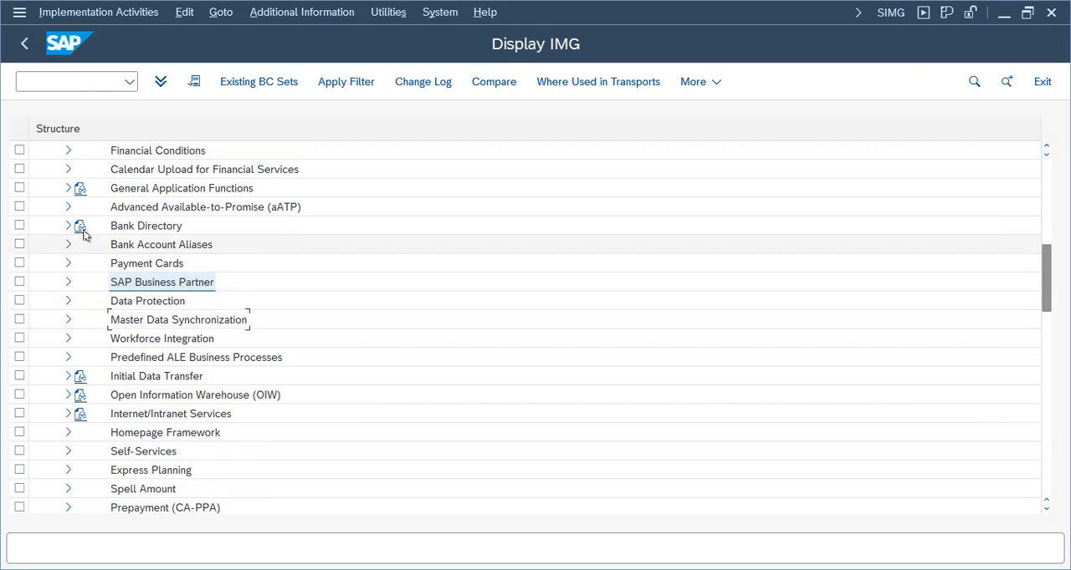
{"action": "mouse_move", "coordinate": [1047, 303]}
{"action": "left_mouse_down"}
{"action": "mouse_move", "coordinate": [1047, 220]}
{"action": "mouse_move", "coordinate": [1045, 290]}
{"action": "left_mouse_up"}
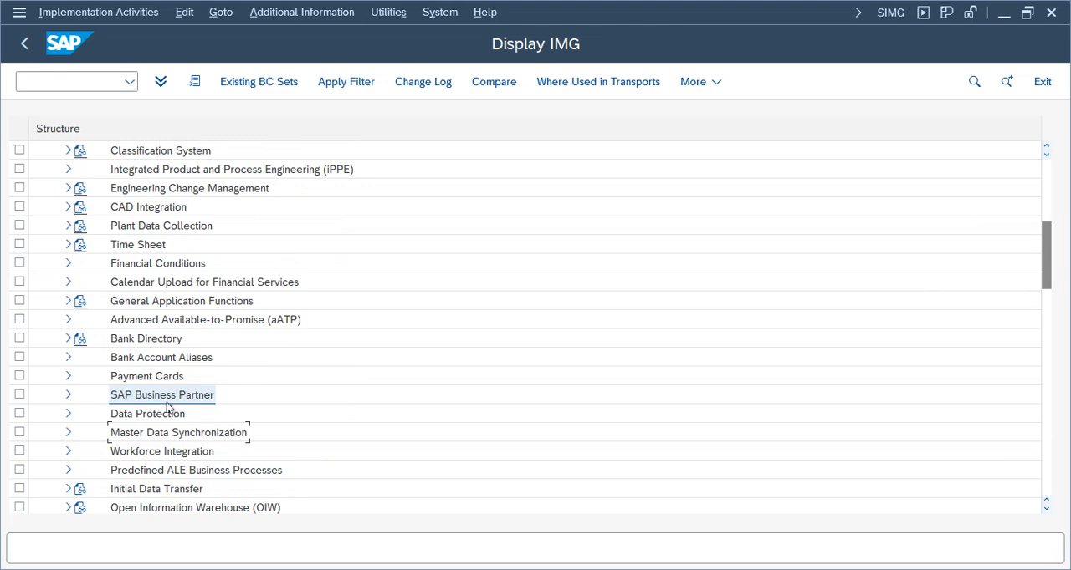
Expand Master Data Synchronization, Customer/Vendor Integration and Business Partner Settings in the implementation guide
{"action": "left_click", "coordinate": [133, 433]}
{"action": "left_click", "coordinate": [68, 433]}
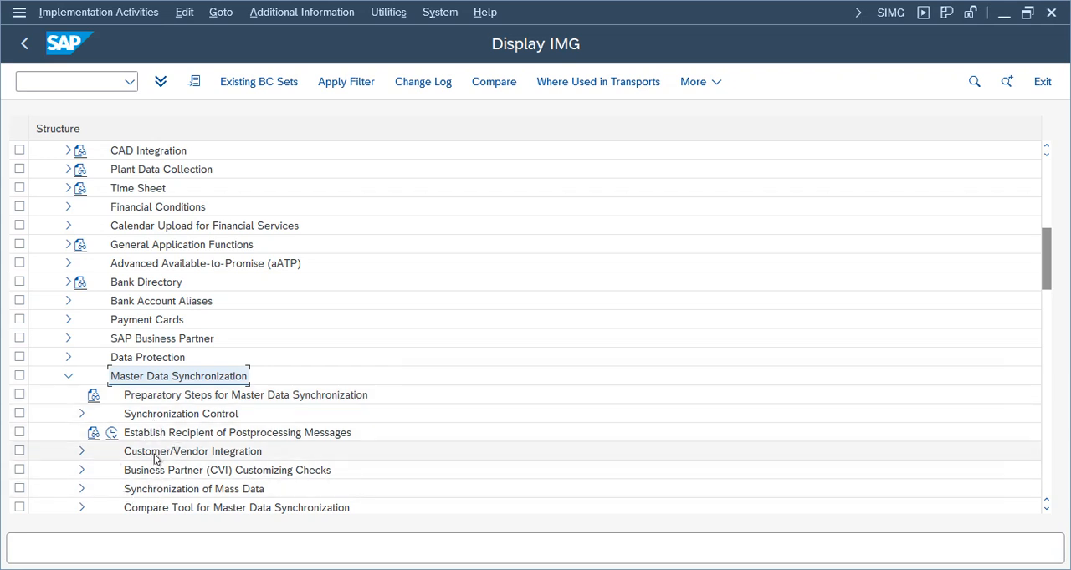
{"action": "left_click", "coordinate": [156, 452]}
{"action": "left_click", "coordinate": [81, 453]}
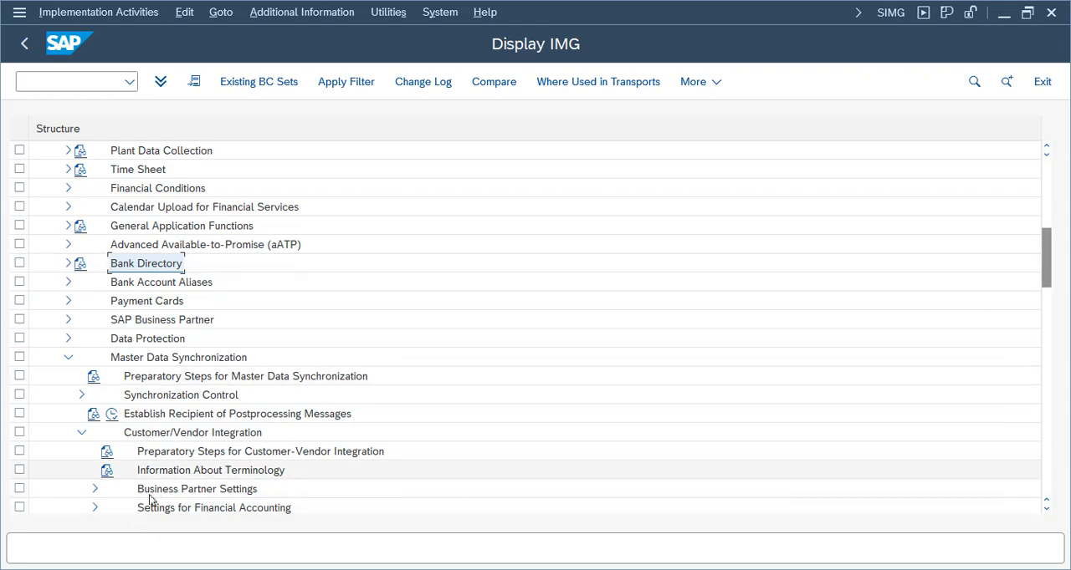
{"action": "left_click", "coordinate": [95, 489]}
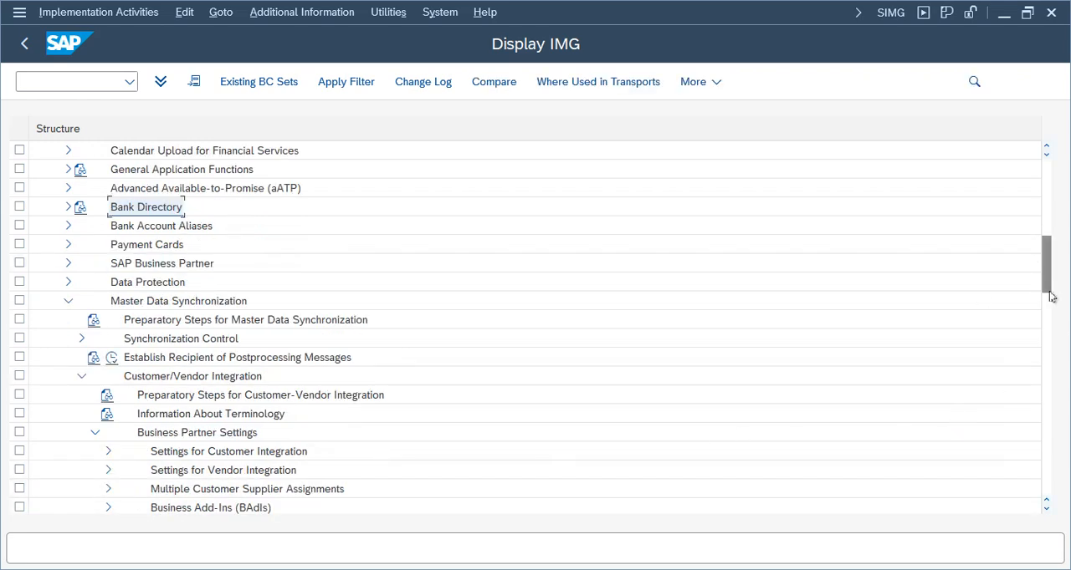
Expand Settings for Vendor Integration down to the Assign Keys activities under Field Assignment for Vendor Integration
{"action": "left_click_drag", "start_coordinate": [1045, 288], "coordinate": [1044, 307]}
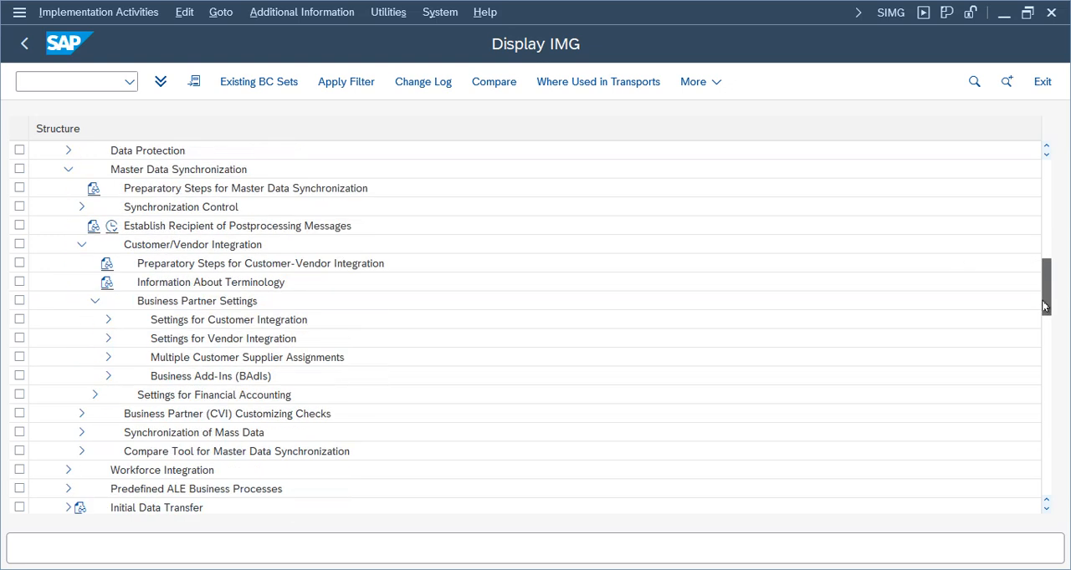
{"action": "left_click", "coordinate": [213, 343]}
{"action": "left_click", "coordinate": [108, 340]}
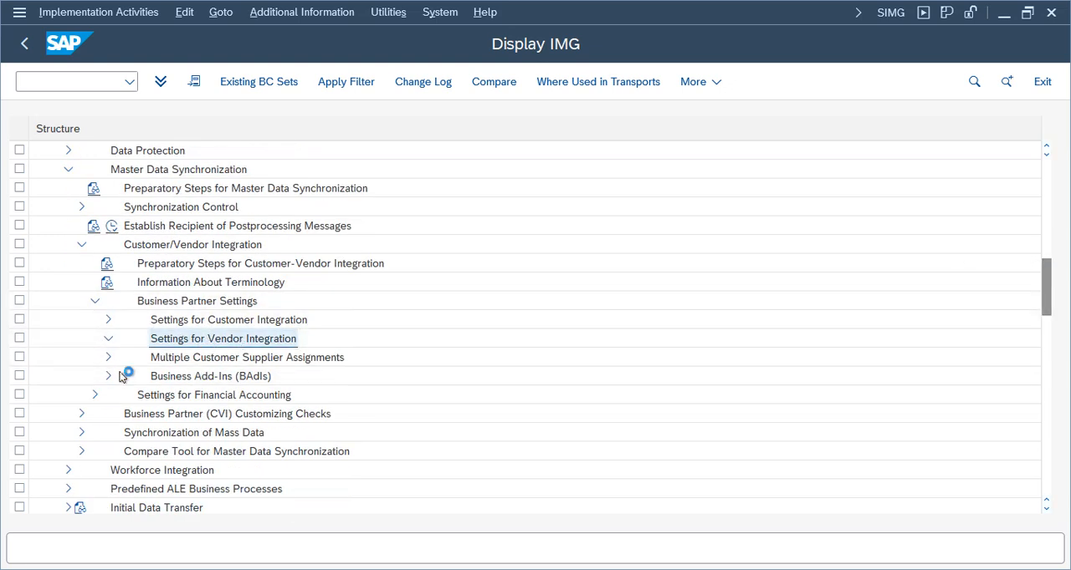
{"action": "left_click", "coordinate": [186, 415]}
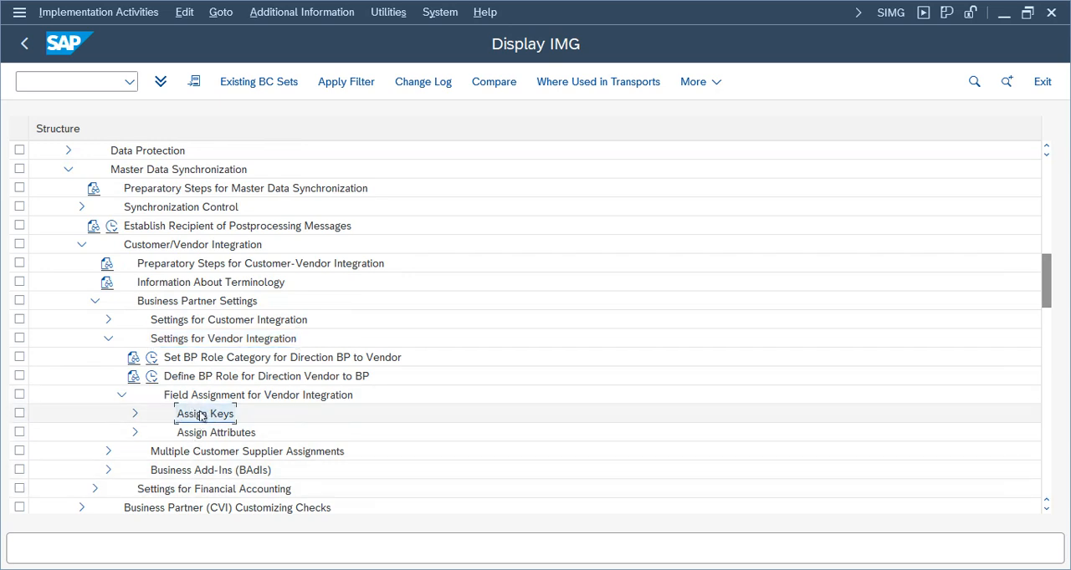
{"action": "left_click", "coordinate": [134, 415]}
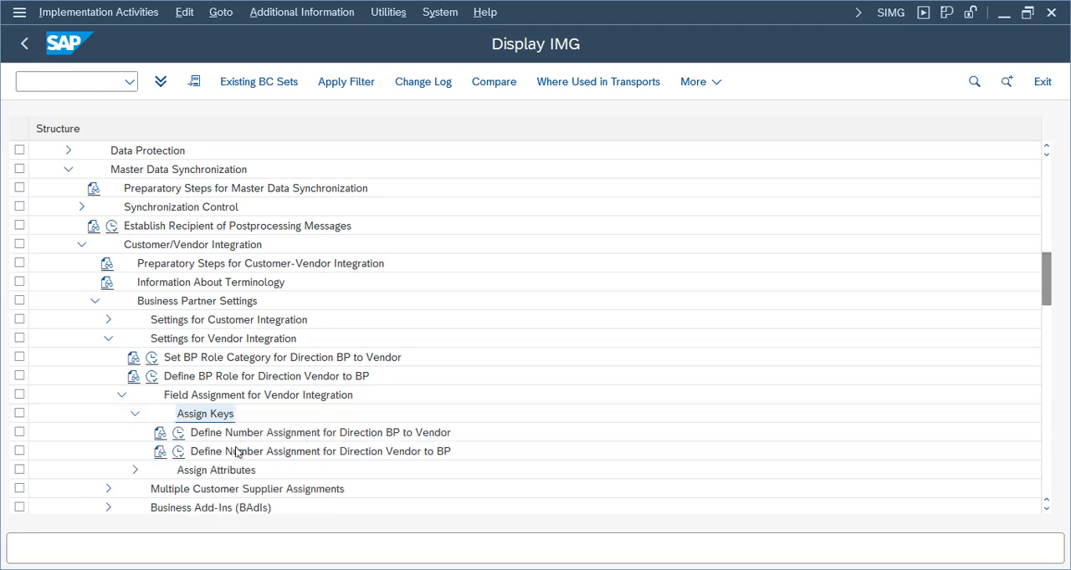
Execute Define Number Assignment for Direction BP to Vendor and start new entries in the account group assignment view
{"action": "left_click", "coordinate": [267, 437]}
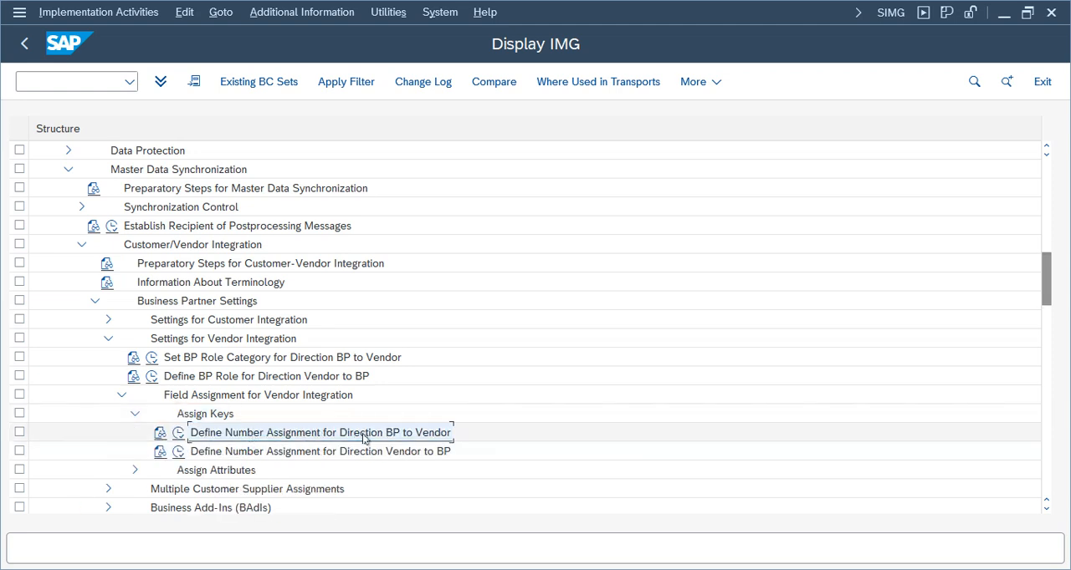
{"action": "left_click", "coordinate": [179, 435]}
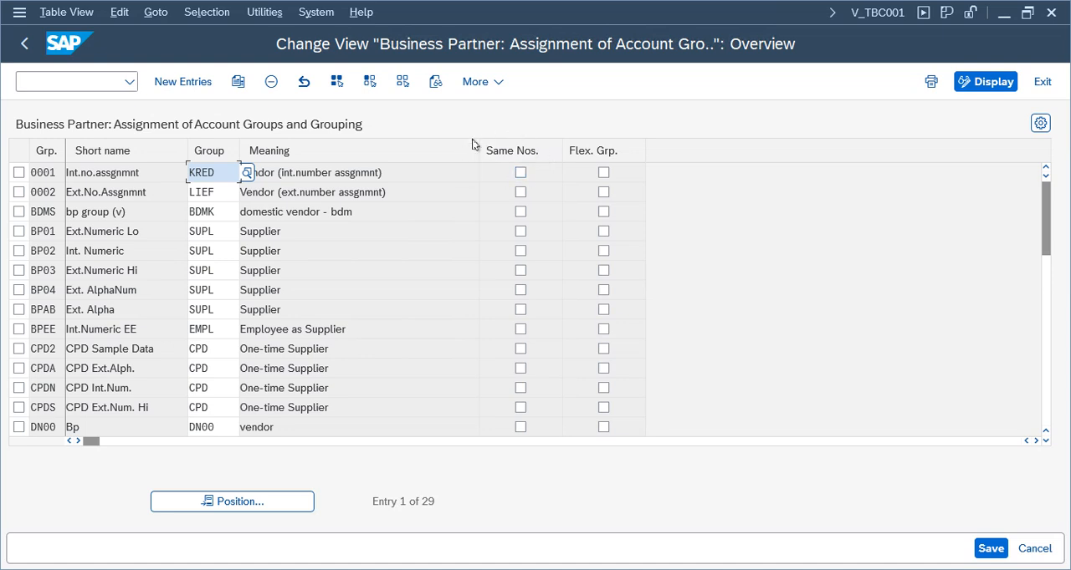
{"action": "left_click", "coordinate": [199, 82]}
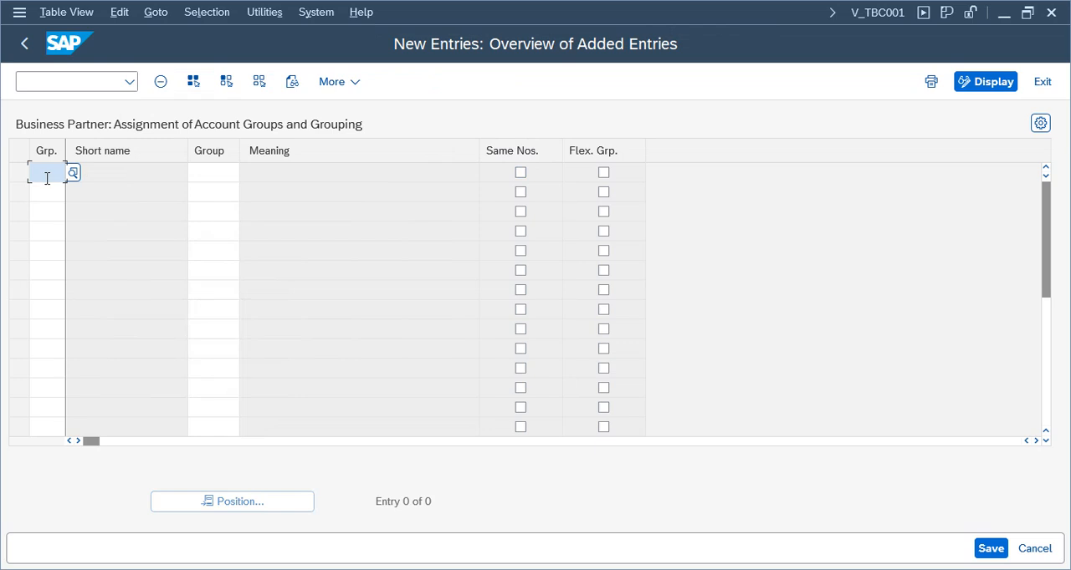
Enter grouping TEDV in the first new row and try to assign it to vendor account group TEDV
{"action": "type", "text": "te"}
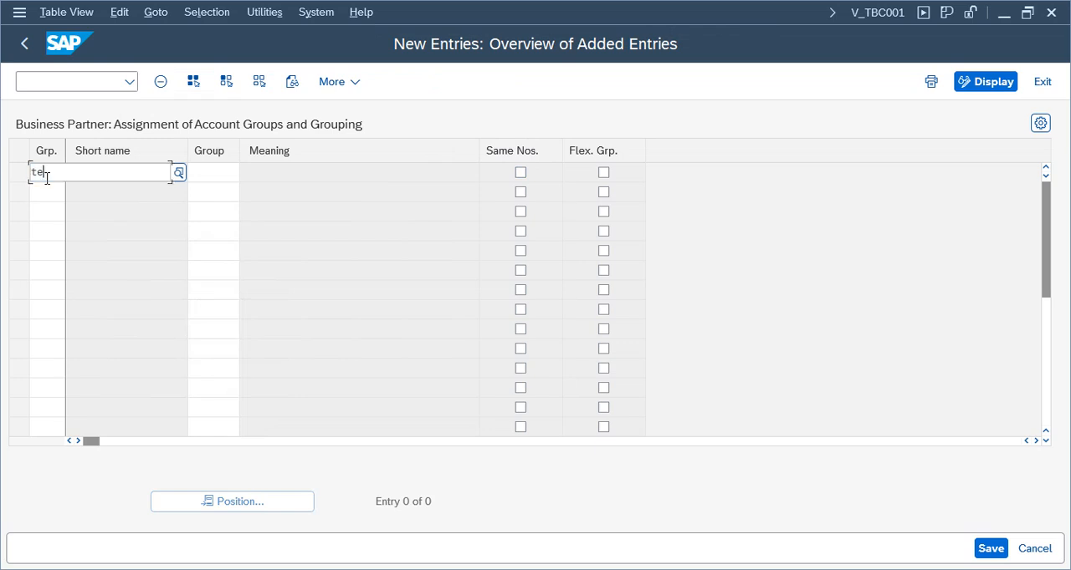
{"action": "type", "text": "ev"}
{"action": "key", "text": "Tab"}
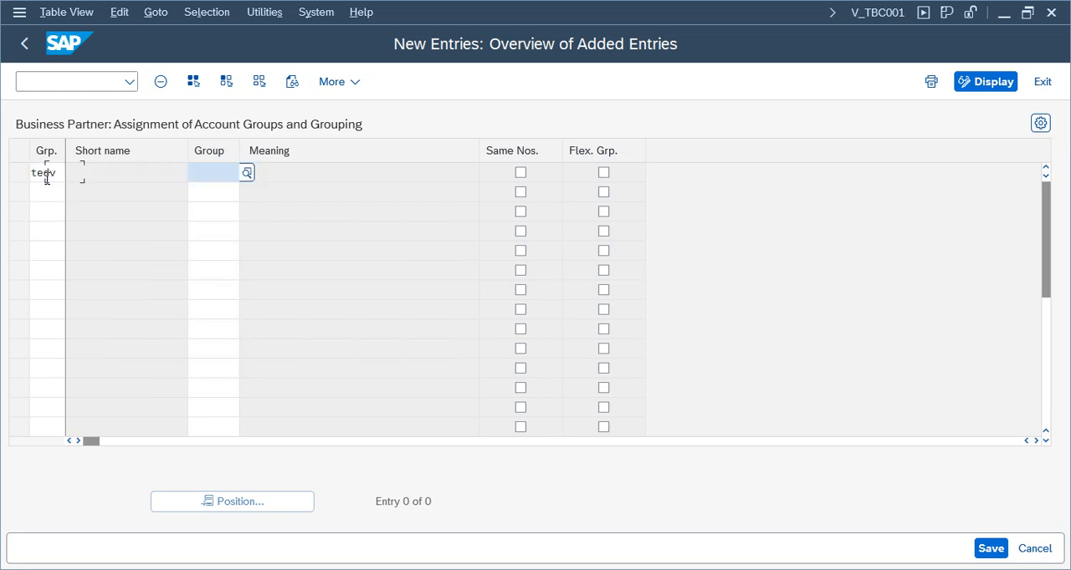
{"action": "type", "text": "te"}
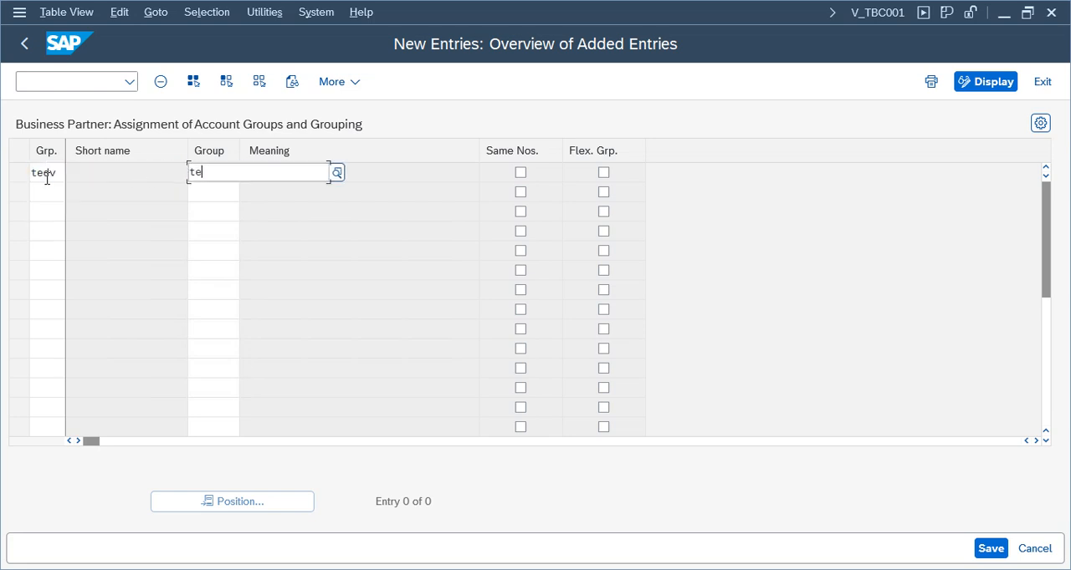
{"action": "type", "text": "dv"}
{"action": "key", "text": "Return"}
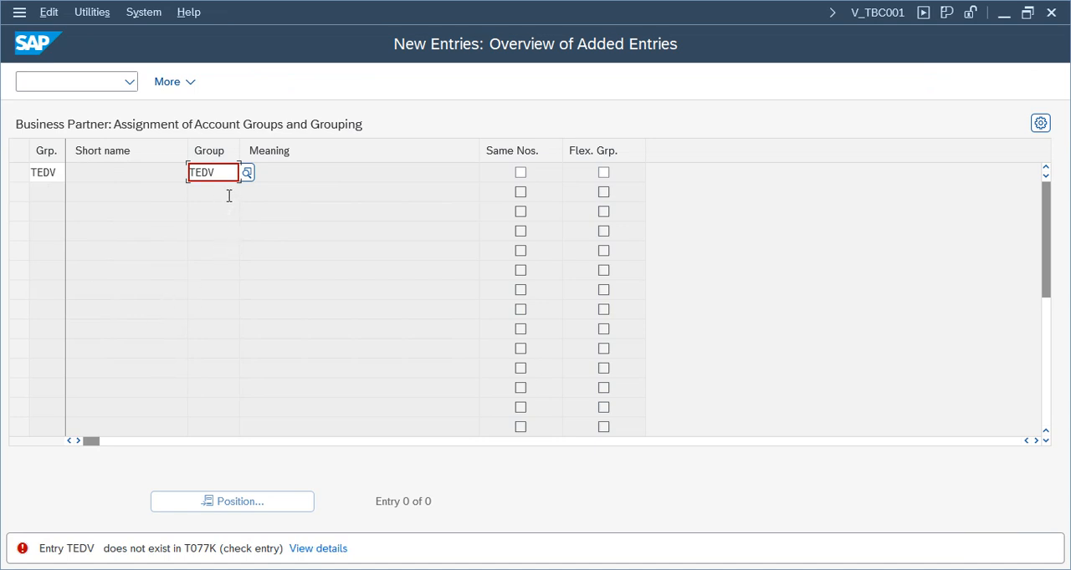
Clear the account group of the new assignment and try TEDV again from the suggested entry
{"action": "key", "text": "BackSpace"}
{"action": "key", "text": "BackSpace"}
{"action": "key", "text": "BackSpace"}
{"action": "key", "text": "BackSpace"}
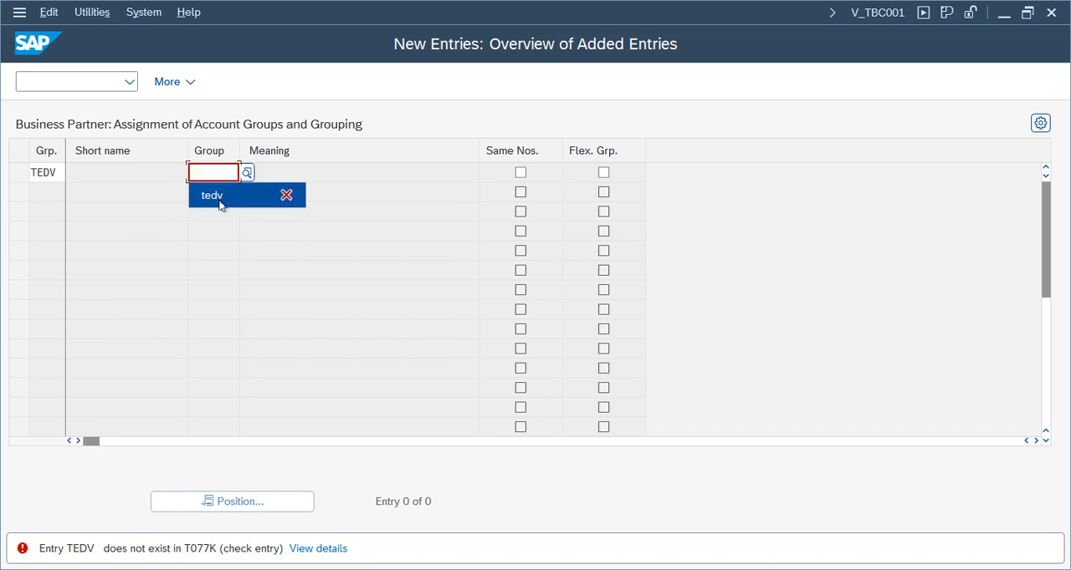
{"action": "left_click", "coordinate": [221, 201]}
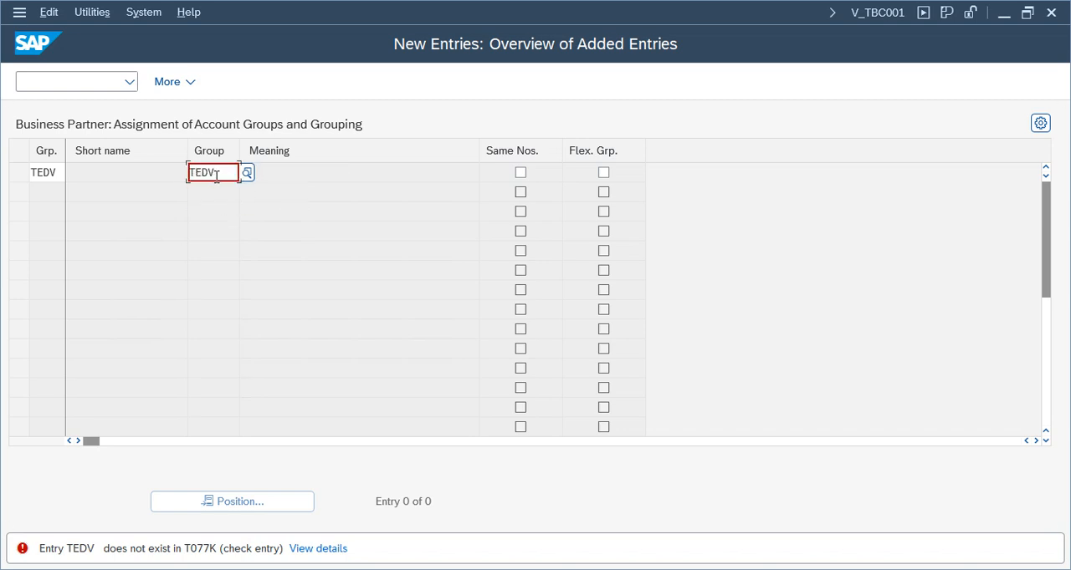
Replace the account group assigned to grouping TEDV with TEVD, Telu Domestic Vendors, from the list of vendor account groups
{"action": "key", "text": "BackSpace"}
{"action": "key", "text": "BackSpace"}
{"action": "key", "text": "BackSpace"}
{"action": "key", "text": "BackSpace"}
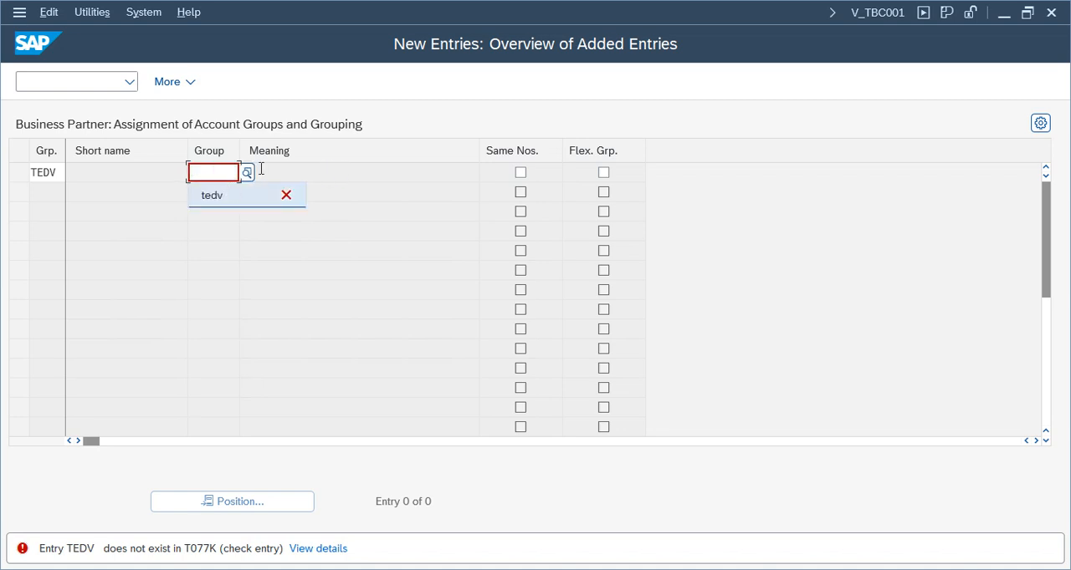
{"action": "left_click", "coordinate": [245, 174]}
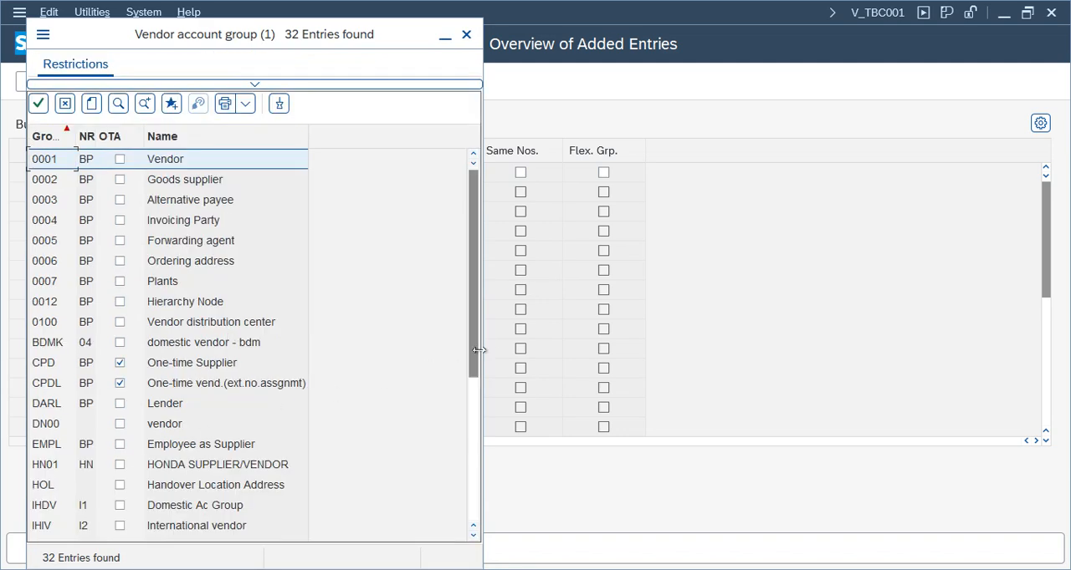
{"action": "left_click_drag", "start_coordinate": [476, 332], "coordinate": [481, 477]}
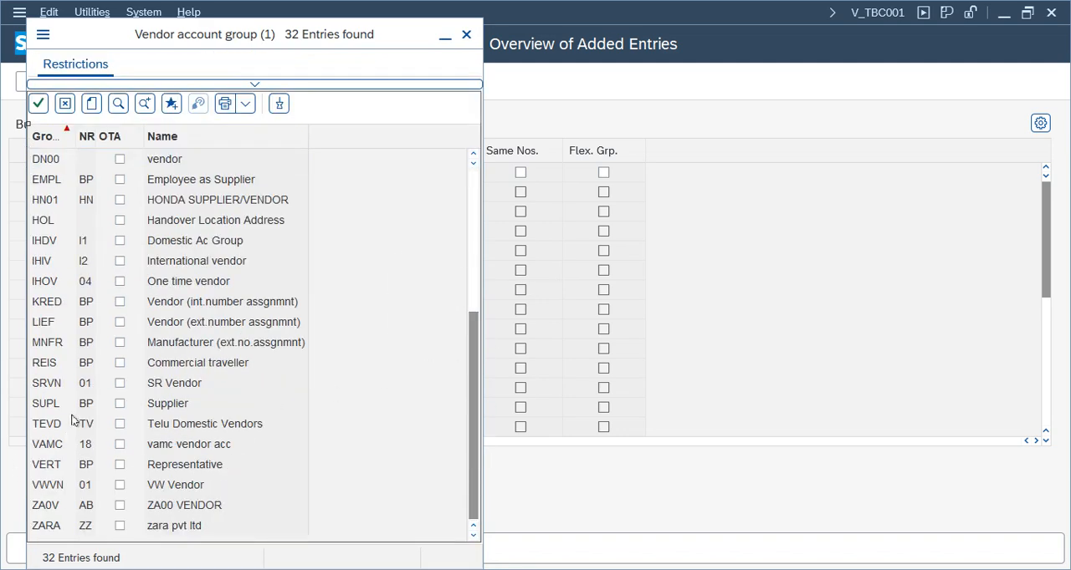
{"action": "double_click", "coordinate": [224, 430]}
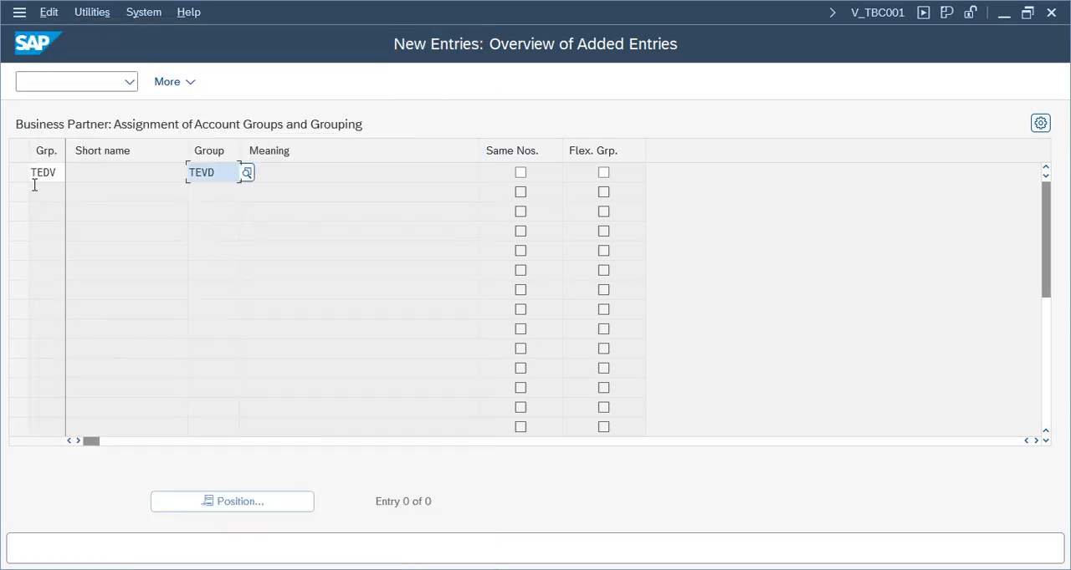
{"action": "key", "text": "shift+Tab"}
{"action": "key", "text": "Tab"}
{"action": "key", "text": "Return"}
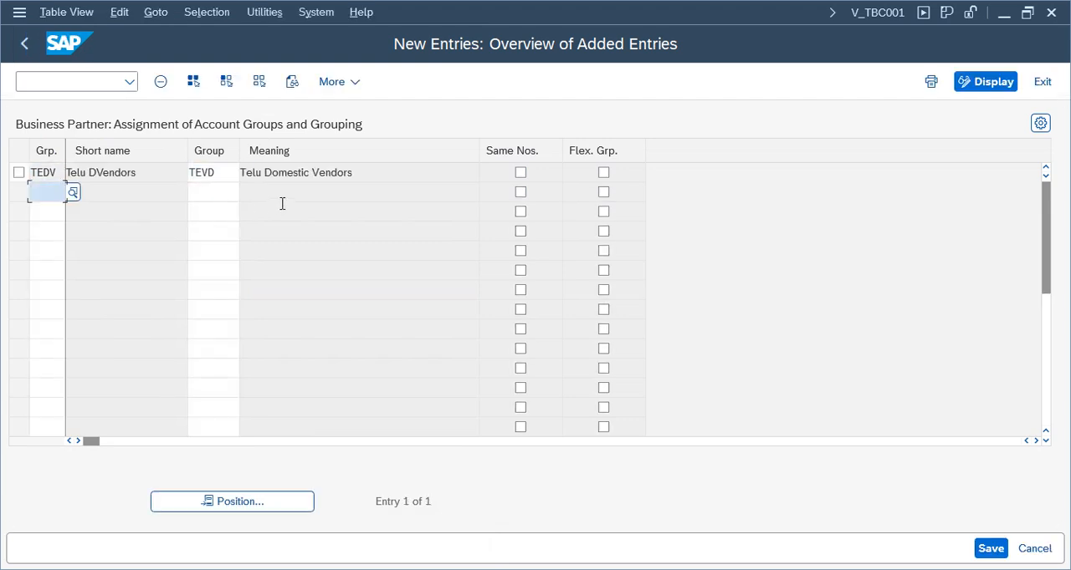
Enable Same Nos. for the TEDV to TEVD assignment, save it under the customizing request and leave the assignment view
{"action": "left_click_drag", "start_coordinate": [386, 176], "coordinate": [64, 174]}
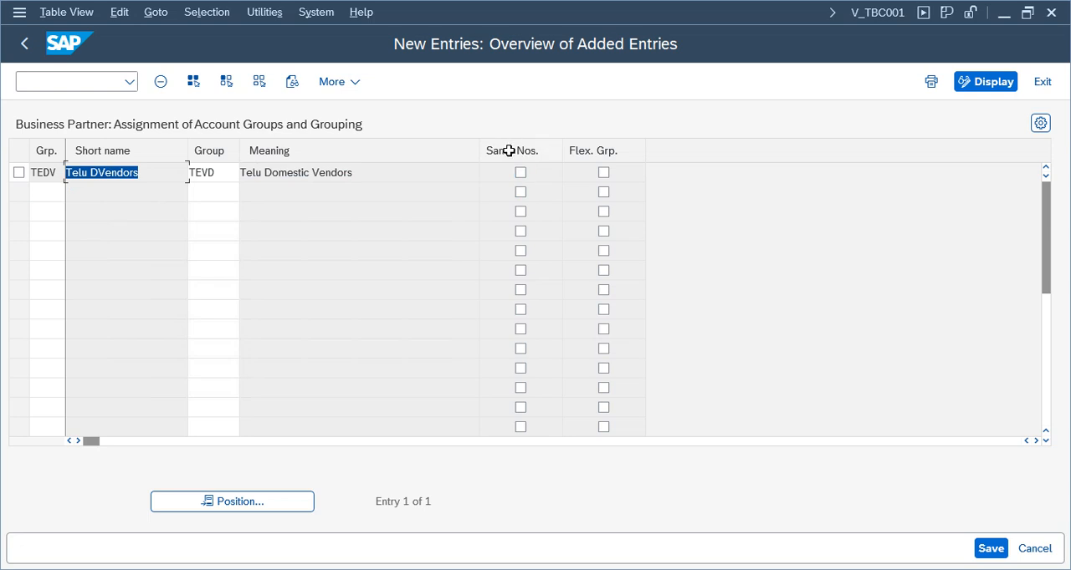
{"action": "left_click", "coordinate": [520, 174]}
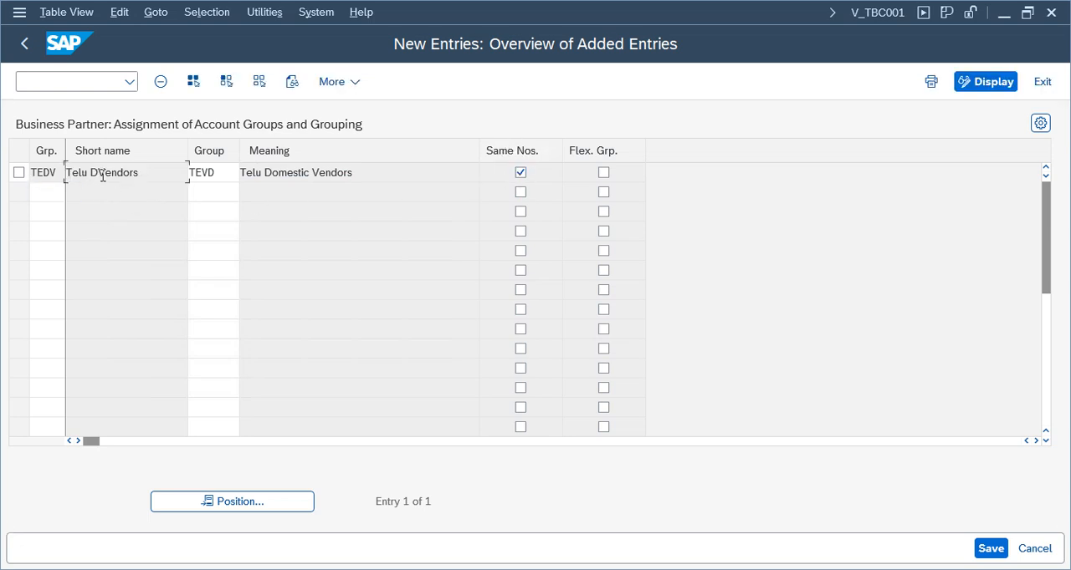
{"action": "left_click", "coordinate": [988, 548]}
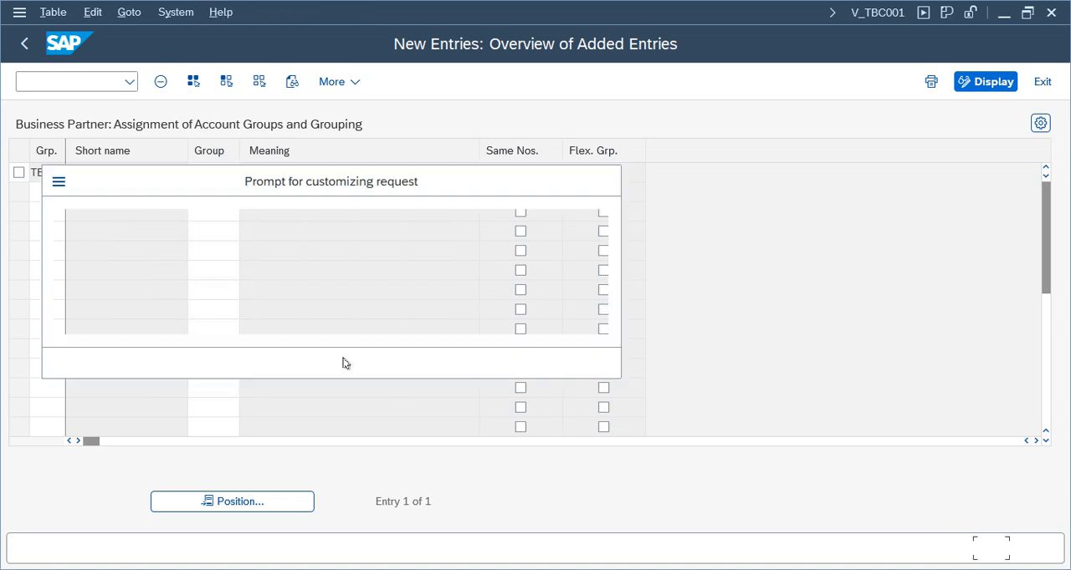
{"action": "left_click", "coordinate": [421, 368]}
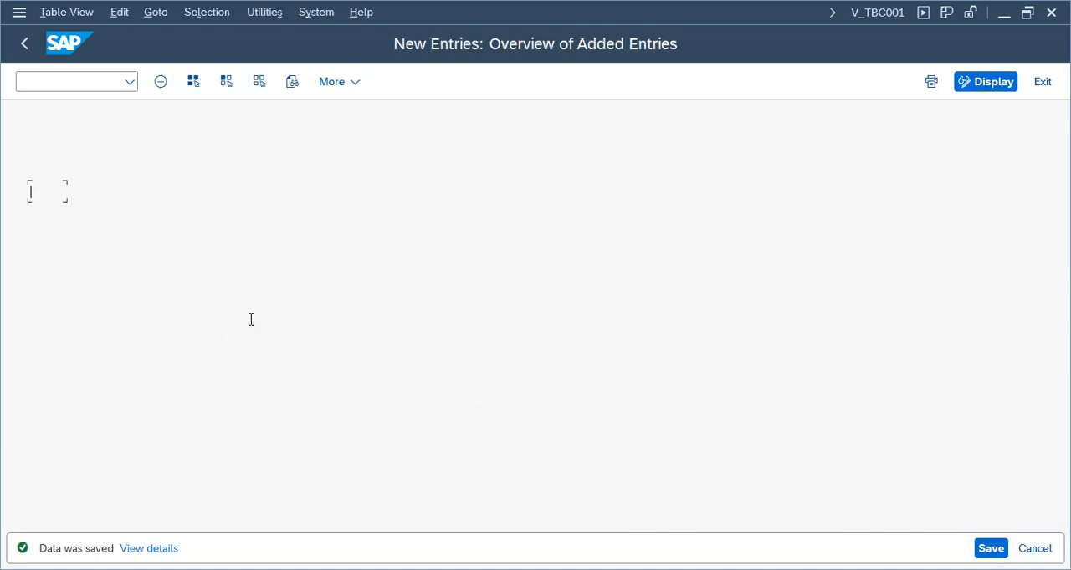
{"action": "left_click", "coordinate": [1042, 87]}
Collapse the Customer/Vendor Integration and Cross-Application Components nodes, then exit customizing back to SAP Easy Access
{"action": "left_click", "coordinate": [241, 450]}
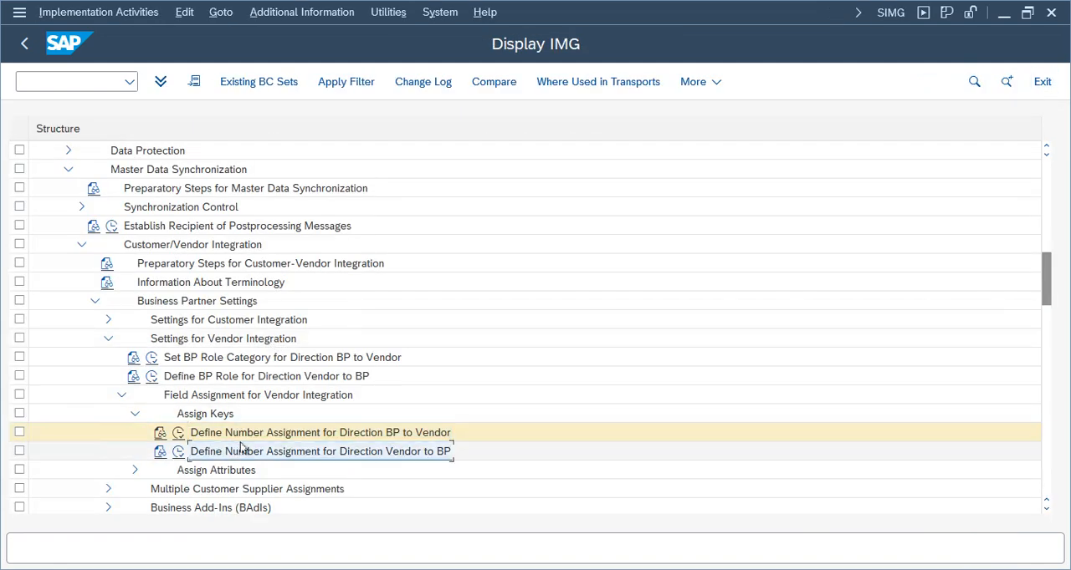
{"action": "left_click", "coordinate": [257, 435]}
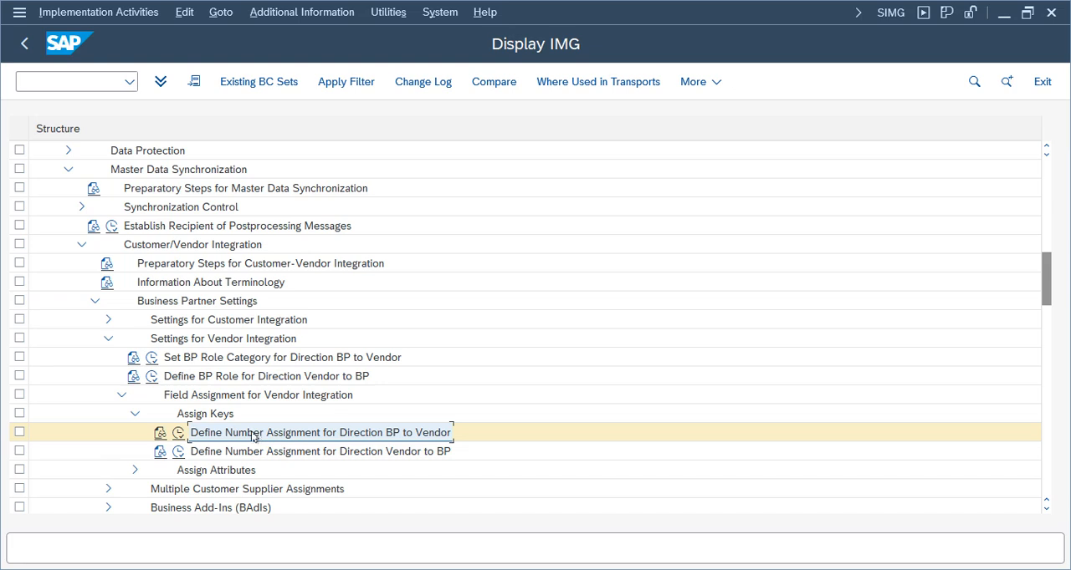
{"action": "left_click", "coordinate": [108, 341]}
{"action": "left_click", "coordinate": [95, 302]}
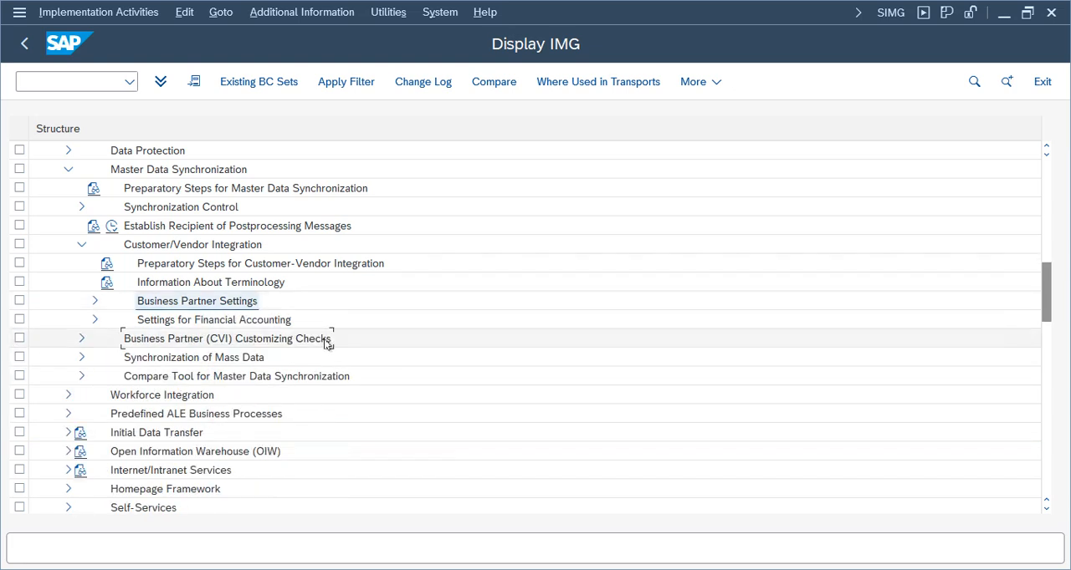
{"action": "left_click", "coordinate": [81, 245]}
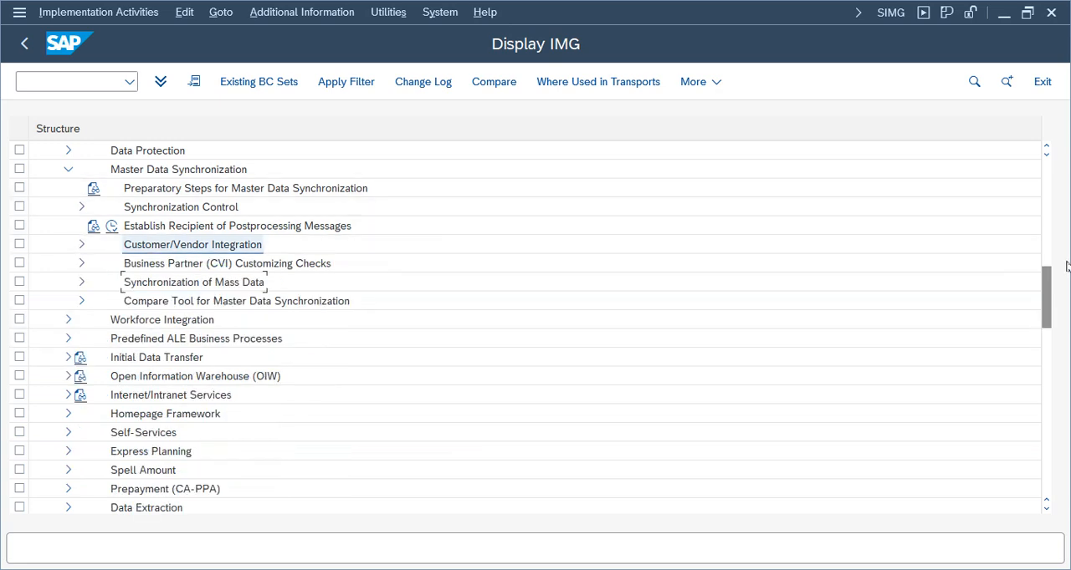
{"action": "left_click_drag", "start_coordinate": [1043, 312], "coordinate": [1044, 209]}
{"action": "left_click", "coordinate": [55, 188]}
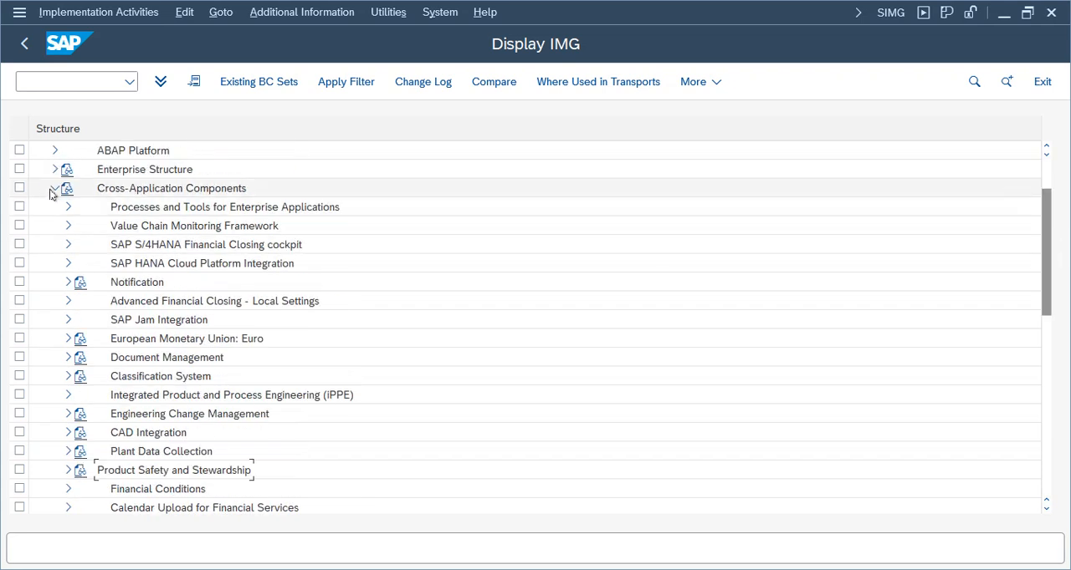
{"action": "key", "text": "shift+F3"}
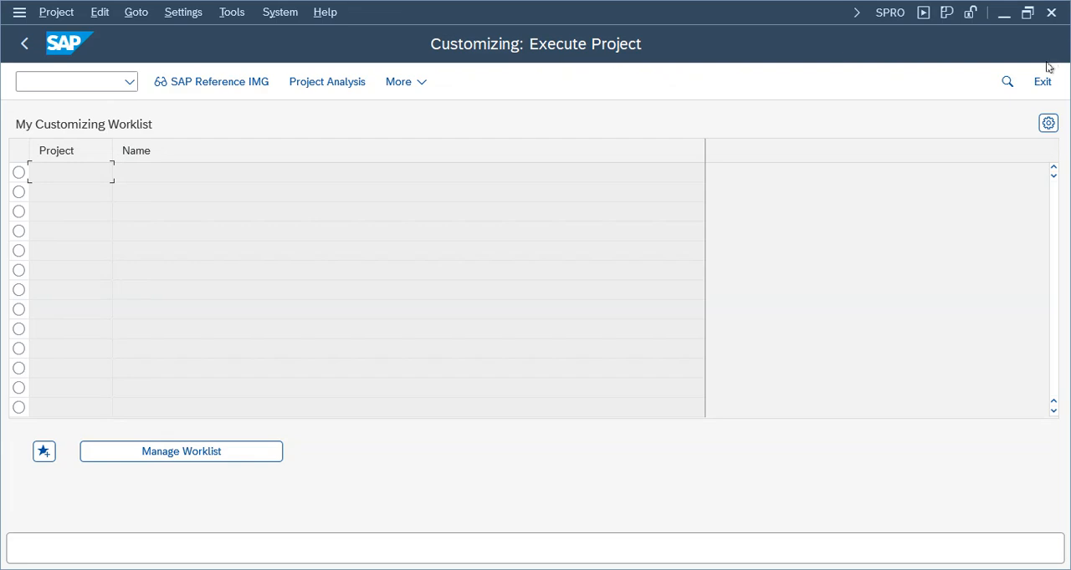
{"action": "left_click", "coordinate": [1042, 81]}
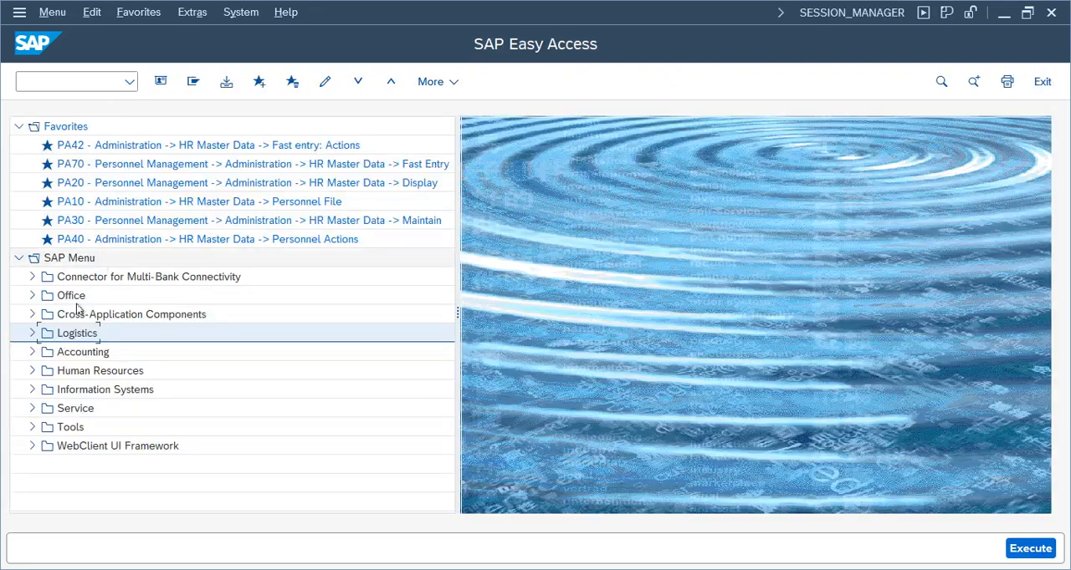
Expand the SAP menu through Accounting, Financial Accounting and Accounts Payable to the Master Records transactions
{"action": "left_click", "coordinate": [31, 352]}
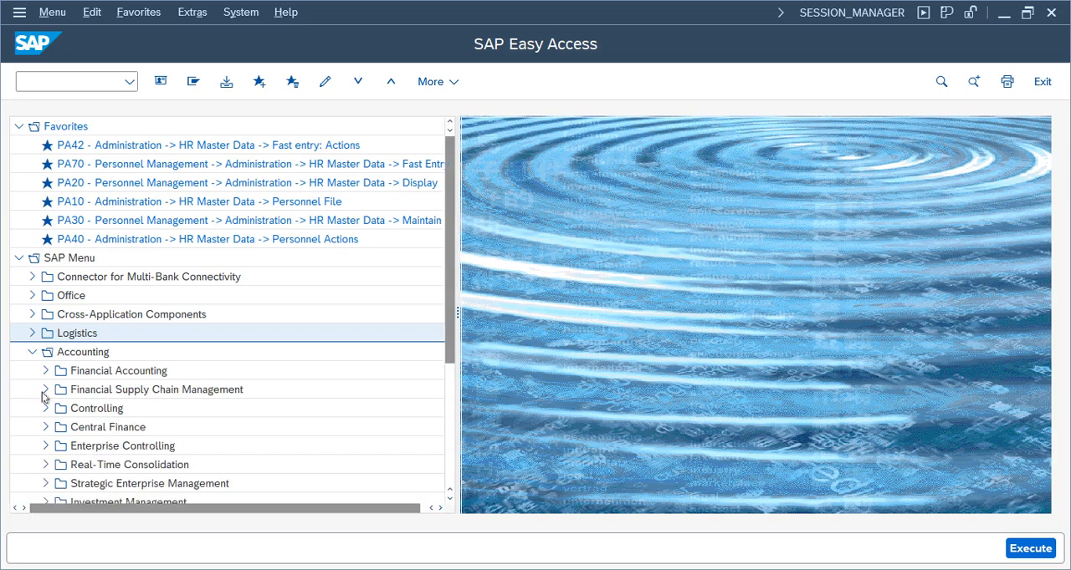
{"action": "left_click", "coordinate": [45, 371]}
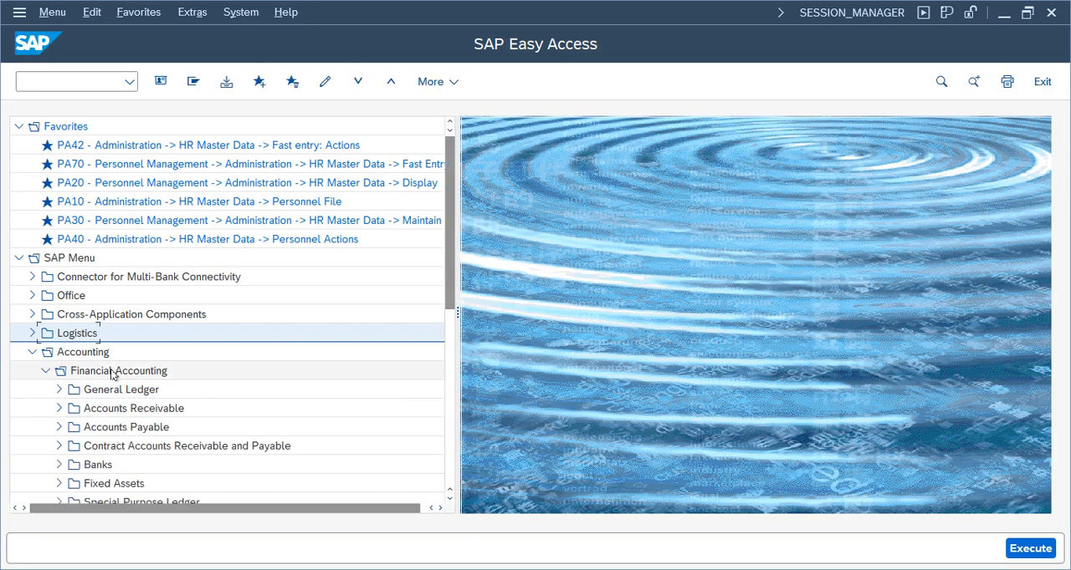
{"action": "left_click", "coordinate": [103, 428]}
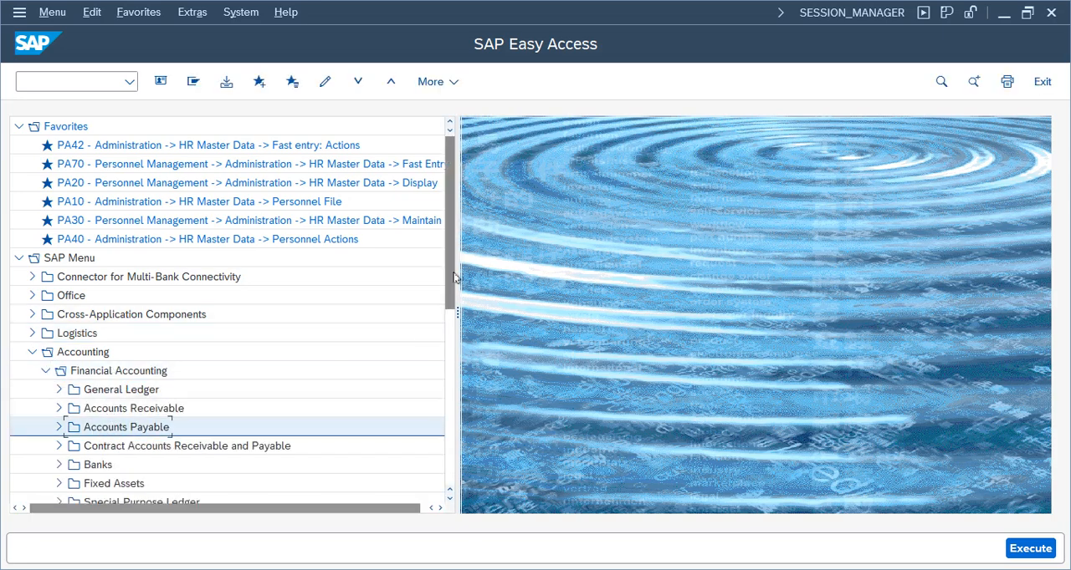
{"action": "scroll", "coordinate": [452, 302], "scroll_direction": "down", "scroll_amount": 2}
{"action": "left_click", "coordinate": [125, 334]}
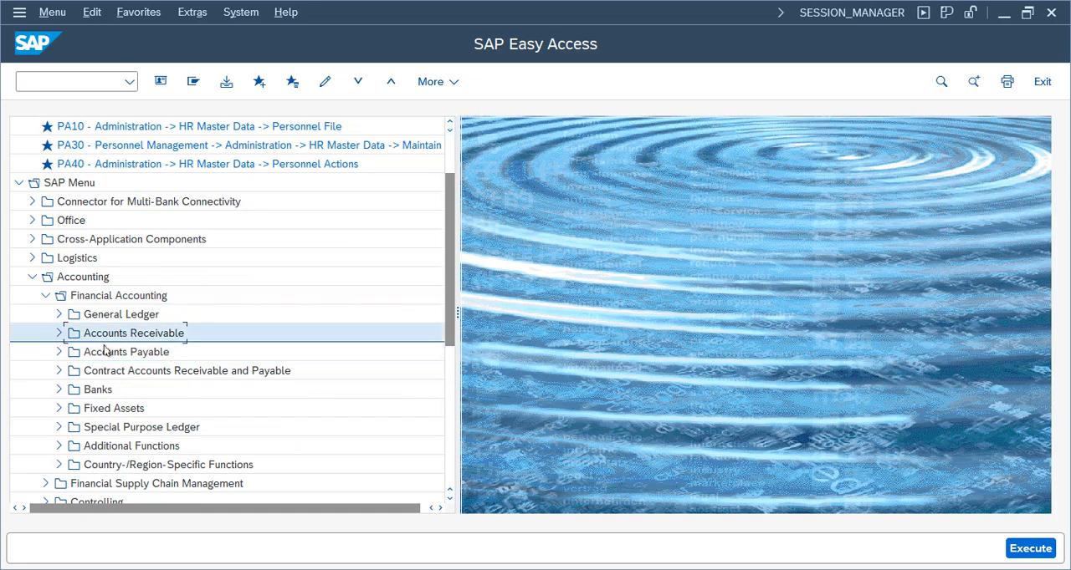
{"action": "left_click", "coordinate": [59, 352]}
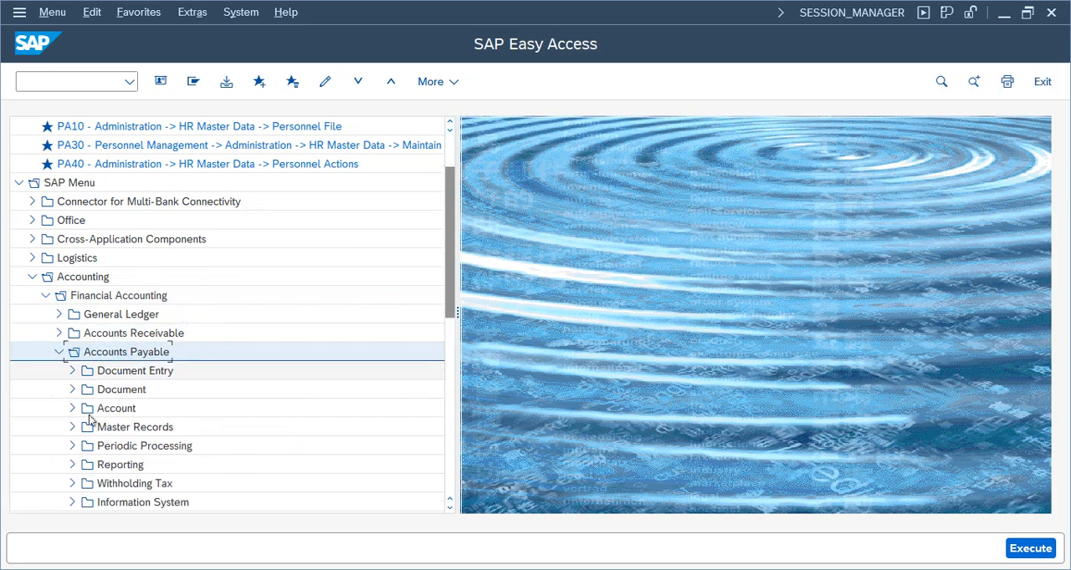
{"action": "left_click", "coordinate": [79, 432]}
{"action": "left_click", "coordinate": [73, 429]}
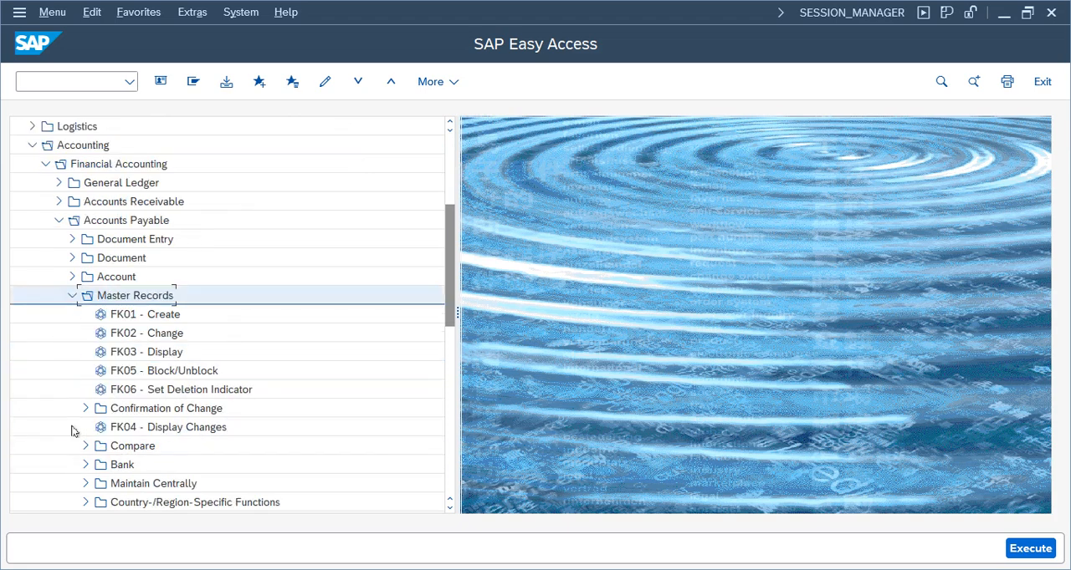
{"action": "left_click", "coordinate": [127, 317]}
{"action": "left_click", "coordinate": [123, 336]}
{"action": "left_click", "coordinate": [128, 355]}
{"action": "left_click", "coordinate": [123, 373]}
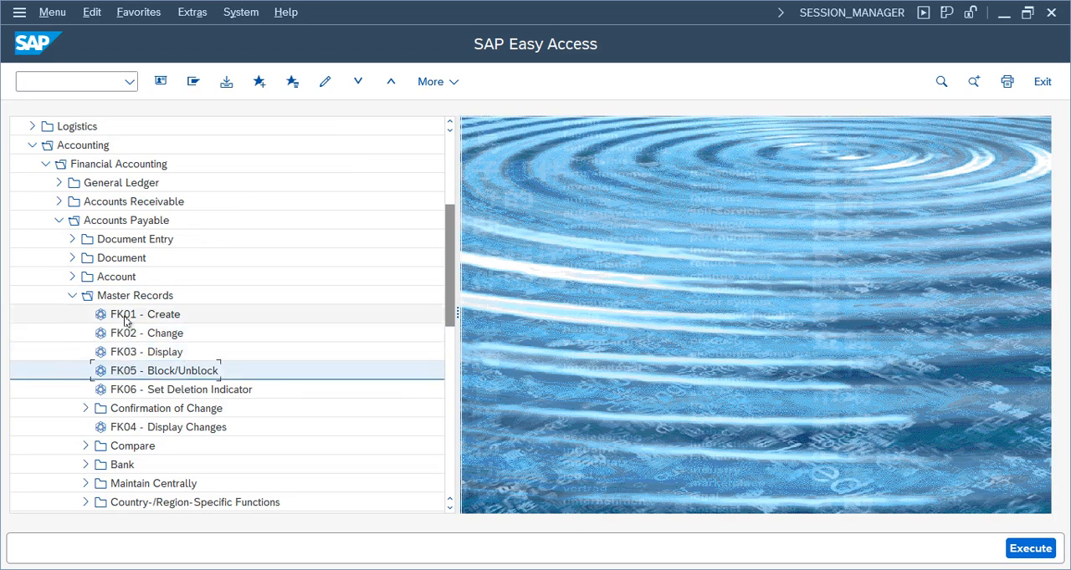
{"action": "left_click", "coordinate": [128, 315]}
{"action": "left_click", "coordinate": [130, 352]}
{"action": "left_click", "coordinate": [125, 333]}
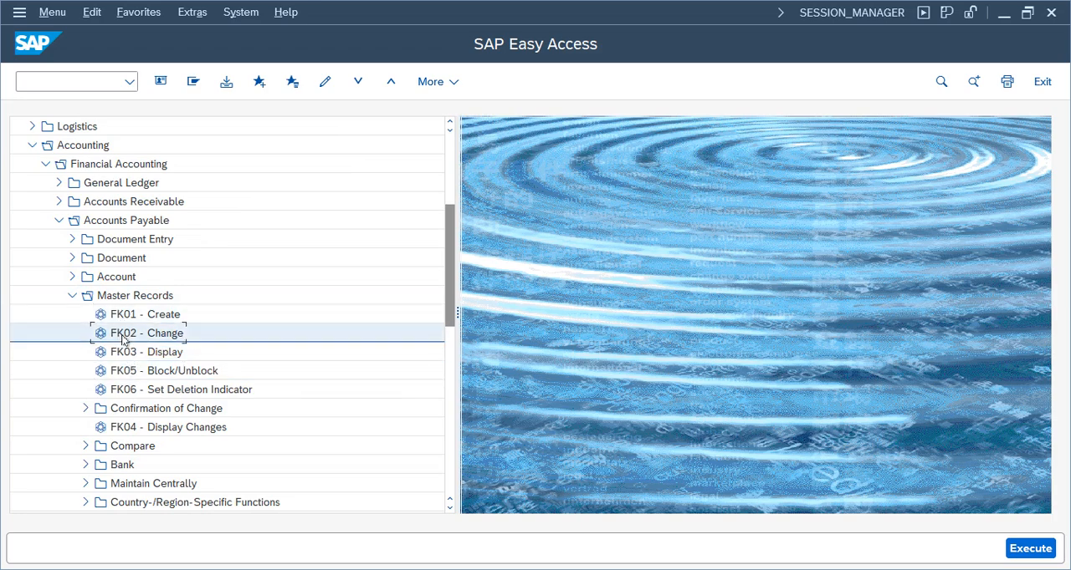
{"action": "left_click", "coordinate": [127, 352]}
{"action": "left_click", "coordinate": [126, 371]}
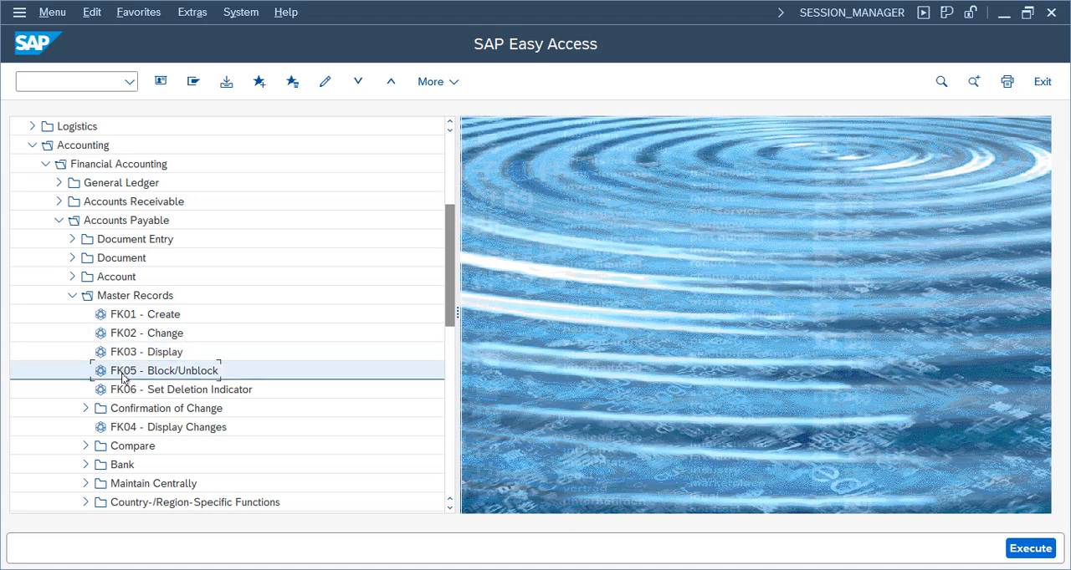
Start transaction FK01 and create the business partner as an Organization
{"action": "double_click", "coordinate": [126, 316]}
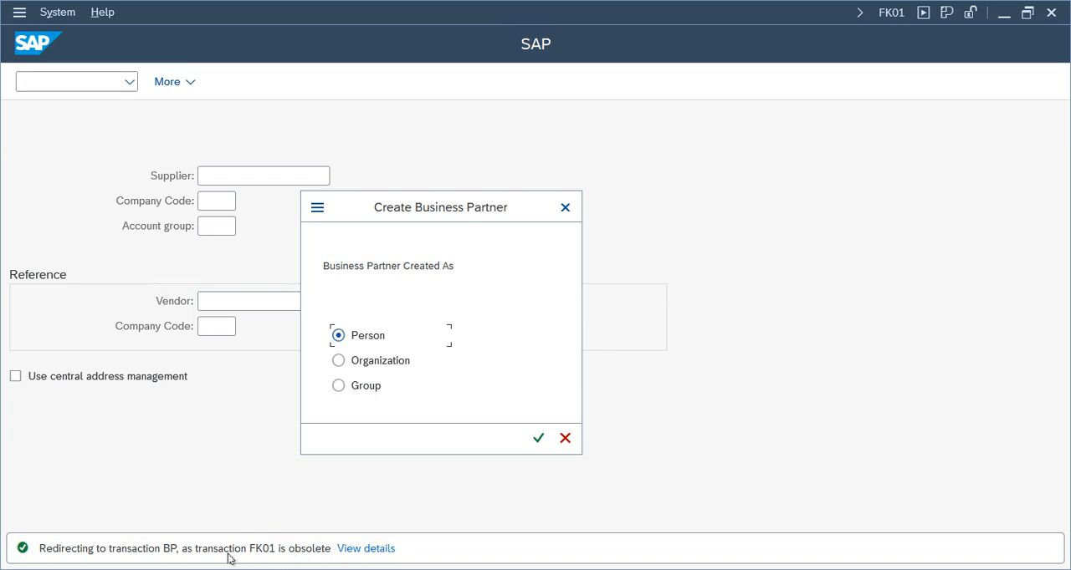
{"action": "left_click", "coordinate": [343, 361]}
{"action": "left_click", "coordinate": [538, 438]}
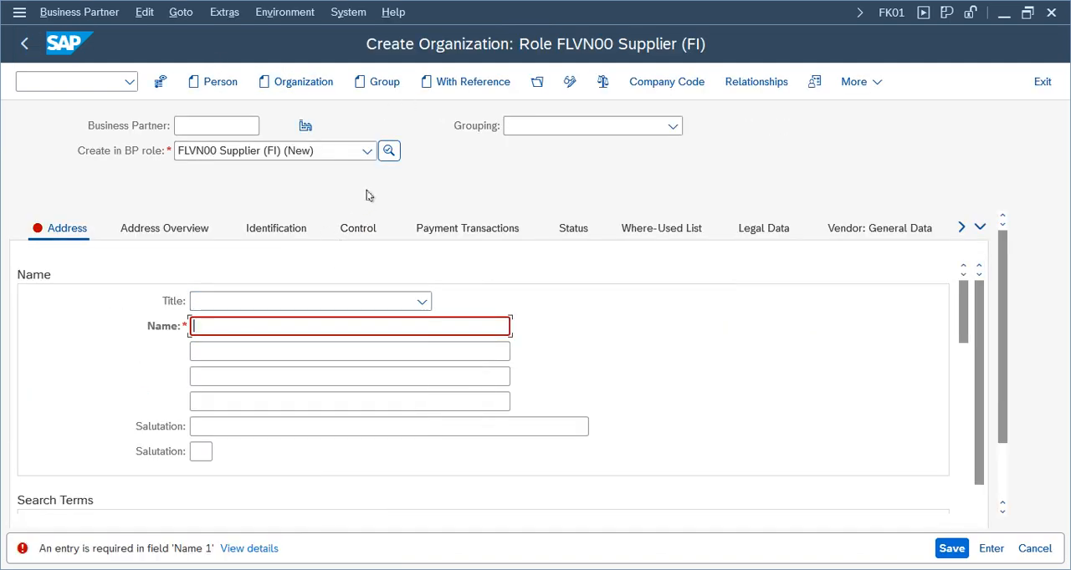
Set the new business partner's grouping to Telu Domestic Vendors
{"action": "left_click", "coordinate": [541, 132]}
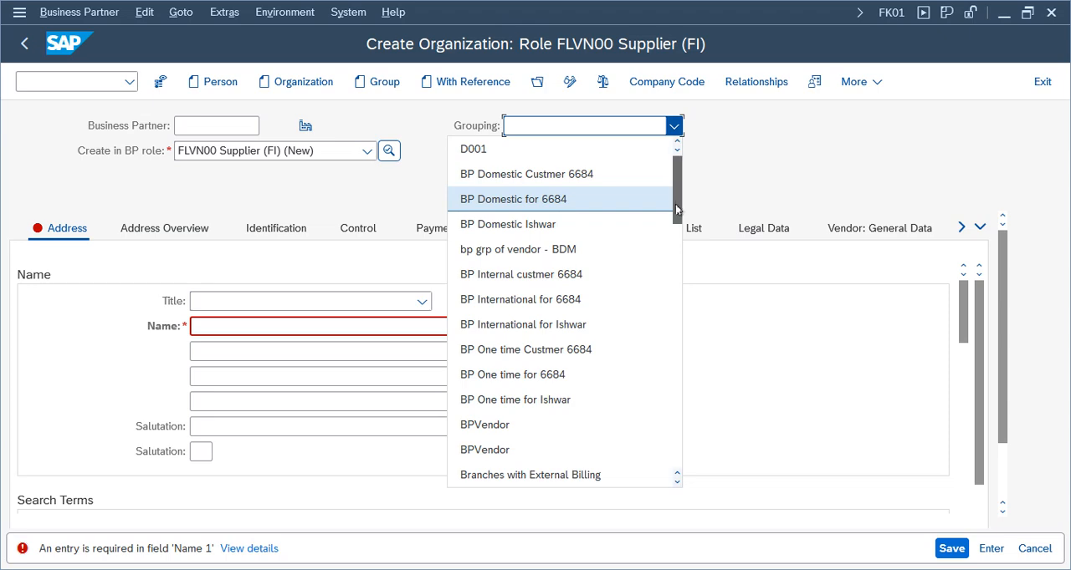
{"action": "left_click_drag", "start_coordinate": [675, 204], "coordinate": [673, 446]}
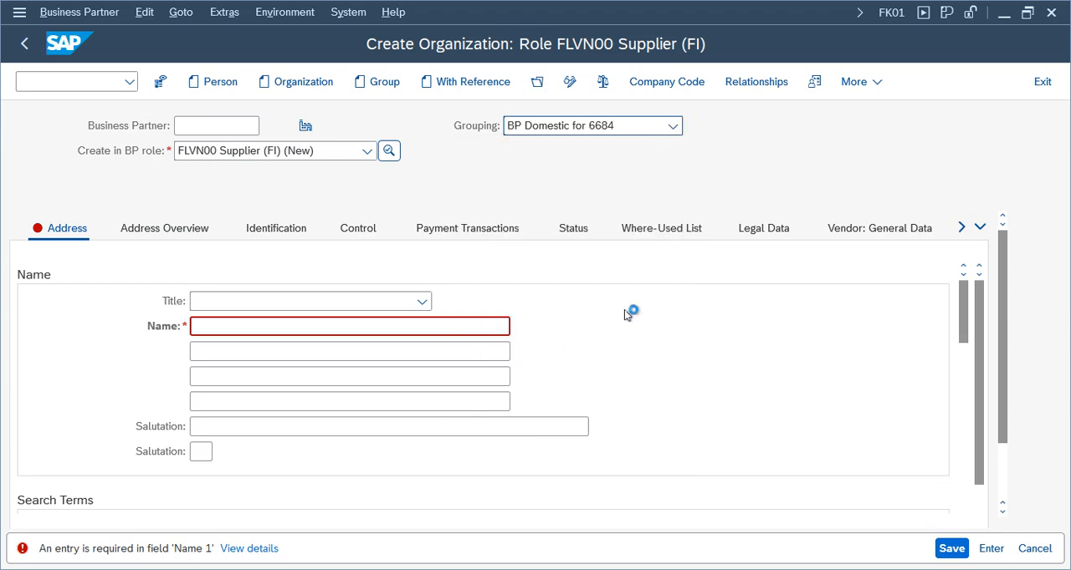
{"action": "left_click", "coordinate": [674, 126]}
{"action": "scroll", "coordinate": [649, 334], "scroll_direction": "down", "scroll_amount": 15}
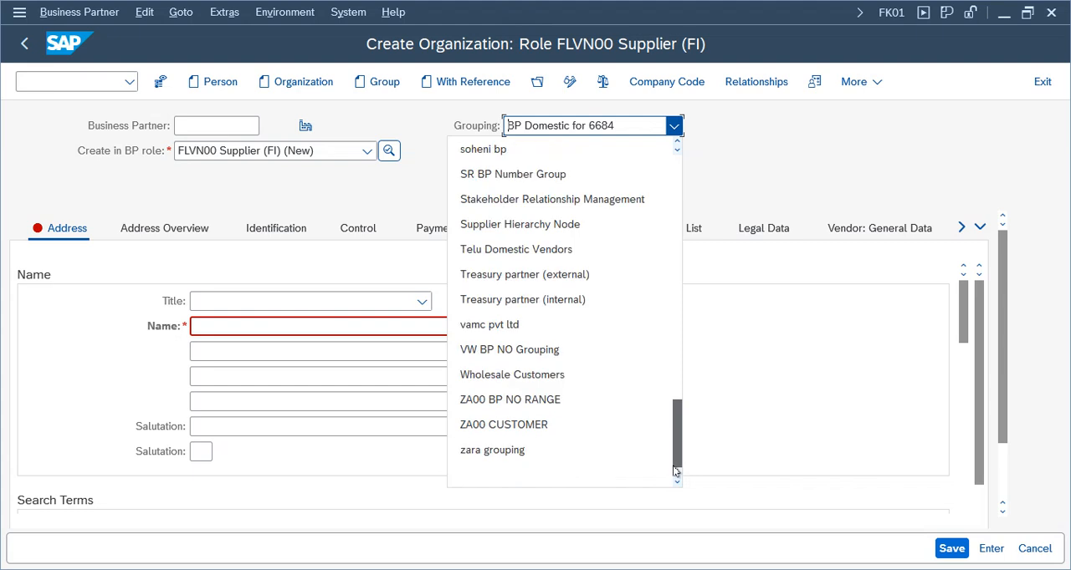
{"action": "left_click", "coordinate": [543, 250]}
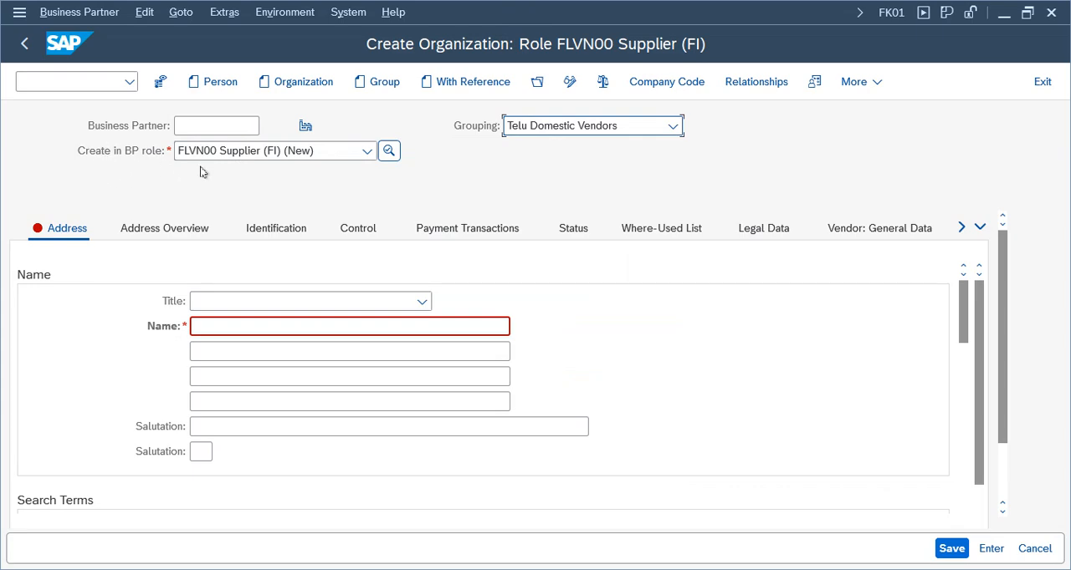
Change the role the business partner is created in to Business Partner (Gen.) and confirm the role change
{"action": "left_click", "coordinate": [342, 156]}
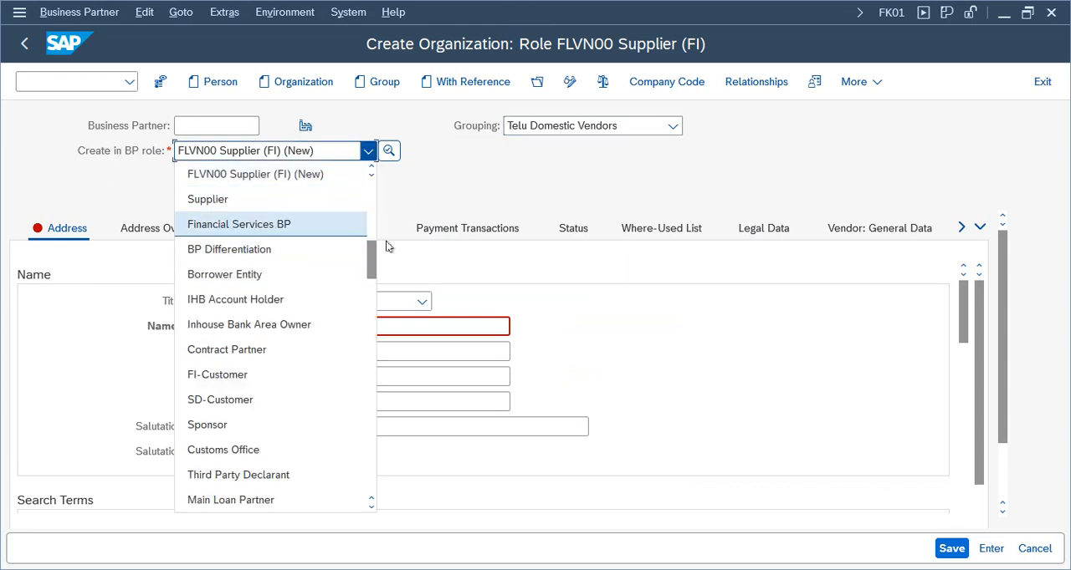
{"action": "left_click_drag", "start_coordinate": [371, 258], "coordinate": [377, 163]}
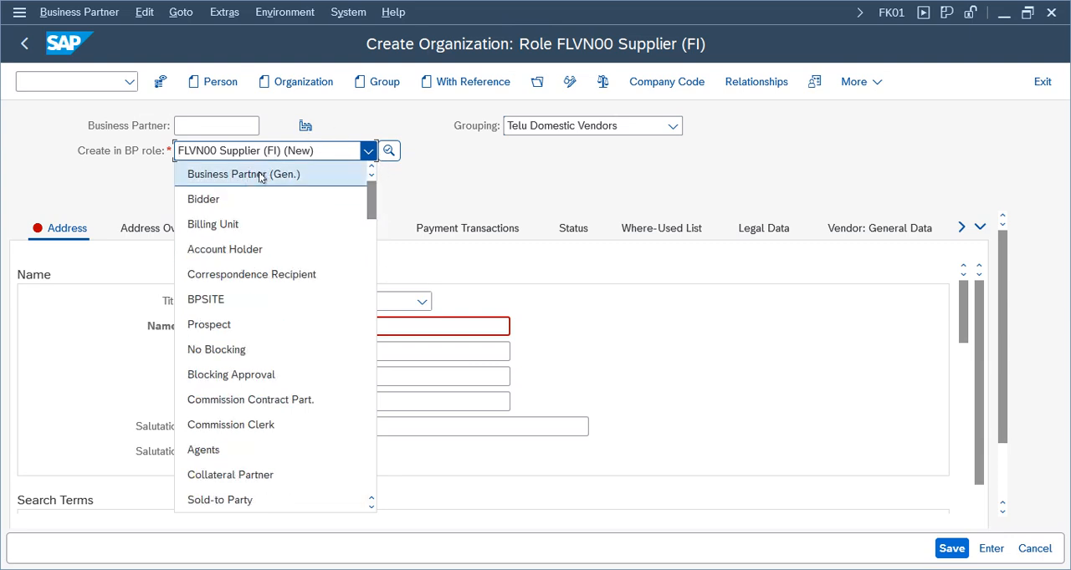
{"action": "left_click", "coordinate": [260, 175]}
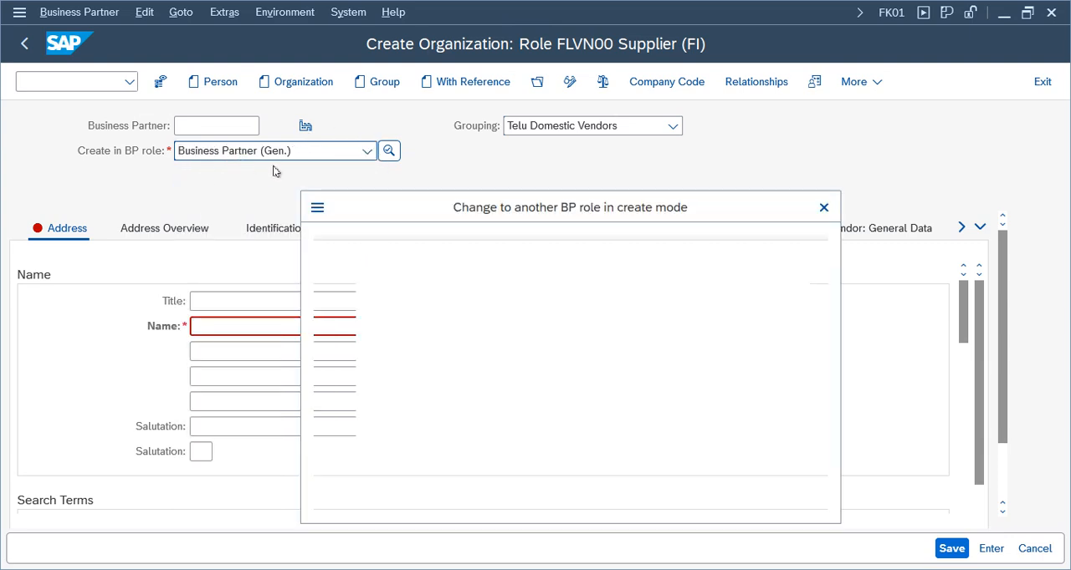
{"action": "left_click", "coordinate": [402, 483]}
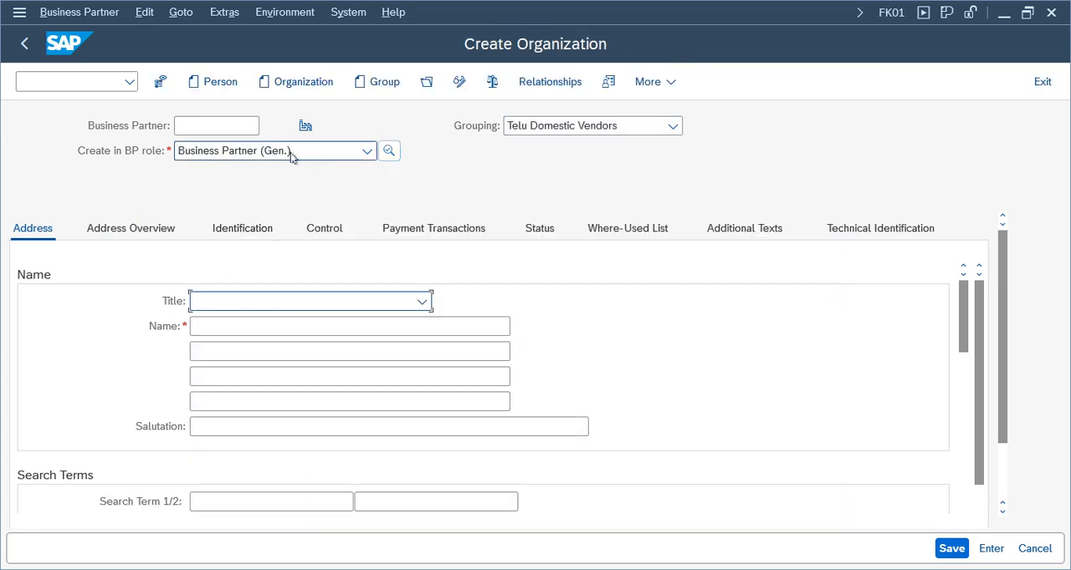
Set the organization's title to Company and its name to Bell Company
{"action": "left_click", "coordinate": [210, 126]}
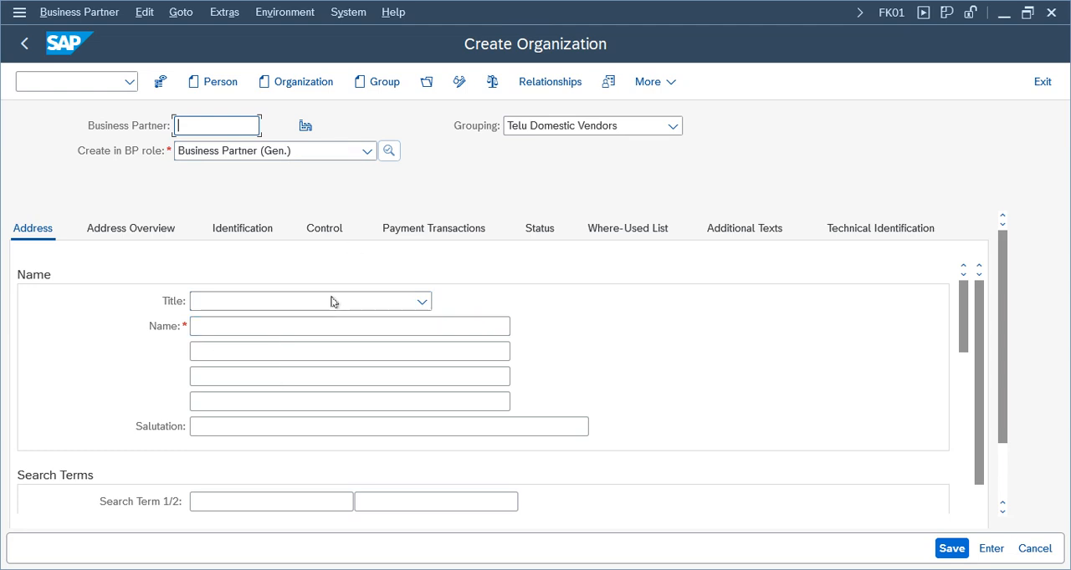
{"action": "left_click", "coordinate": [420, 303]}
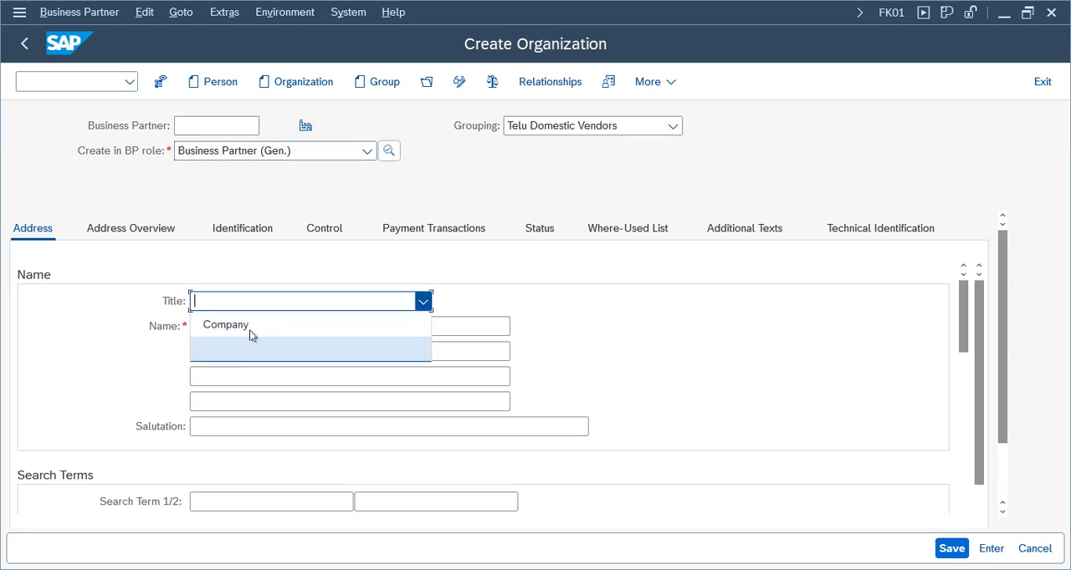
{"action": "left_click", "coordinate": [251, 330]}
{"action": "left_click", "coordinate": [281, 329]}
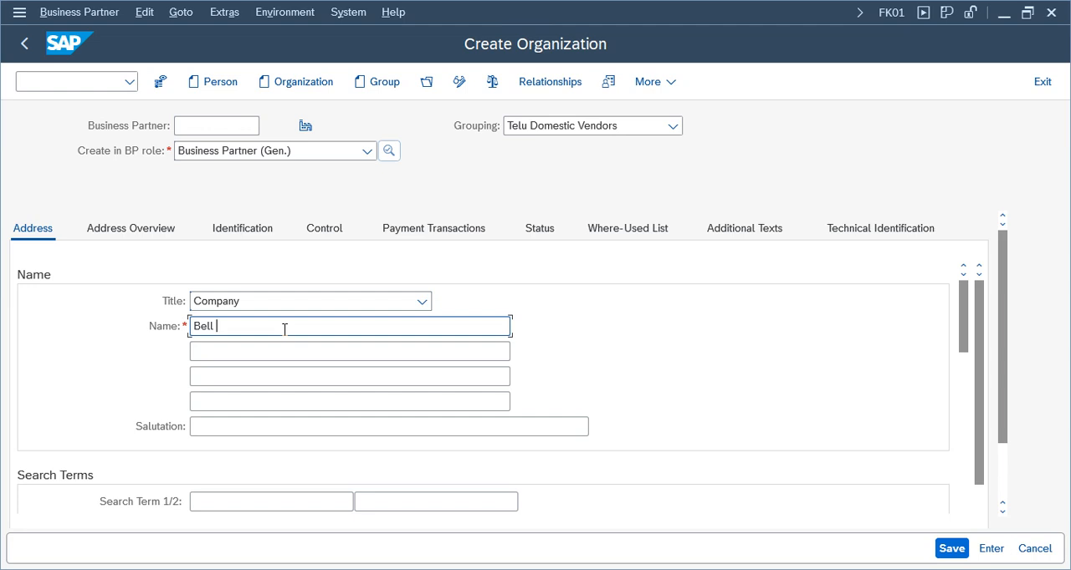
{"action": "key", "text": "BackSpace"}
Enter country IN and city hyderabad in the organization's standard street address
{"action": "scroll", "coordinate": [960, 357], "scroll_direction": "down", "scroll_amount": 3}
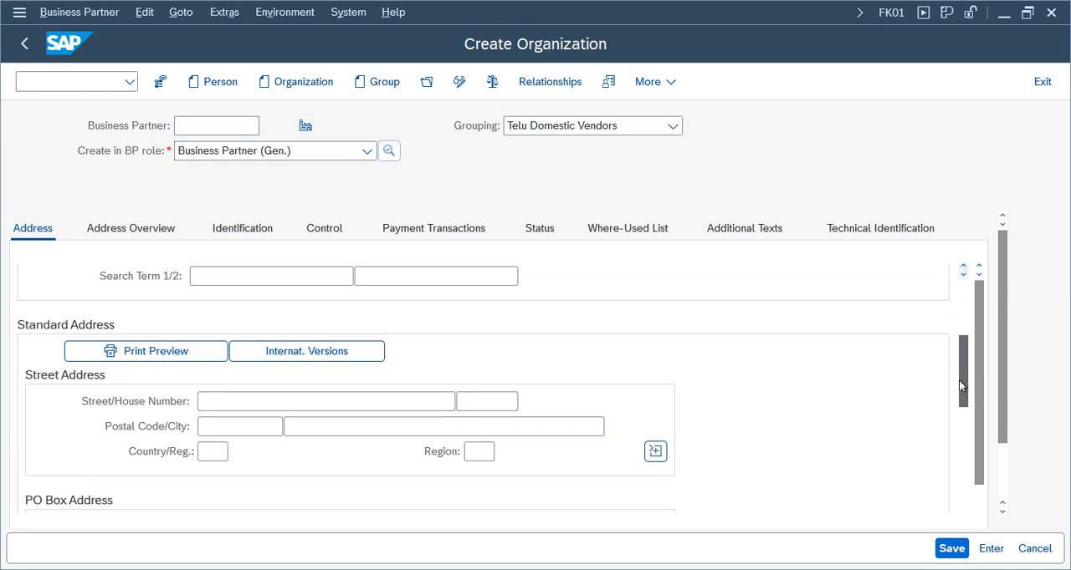
{"action": "left_click", "coordinate": [209, 451]}
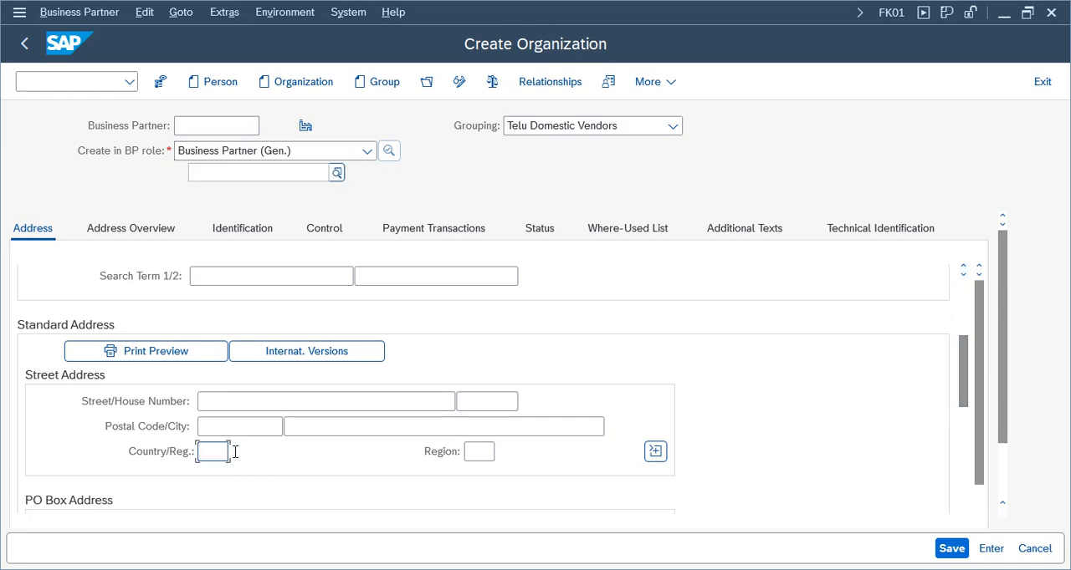
{"action": "type", "text": "in"}
{"action": "left_click", "coordinate": [481, 452]}
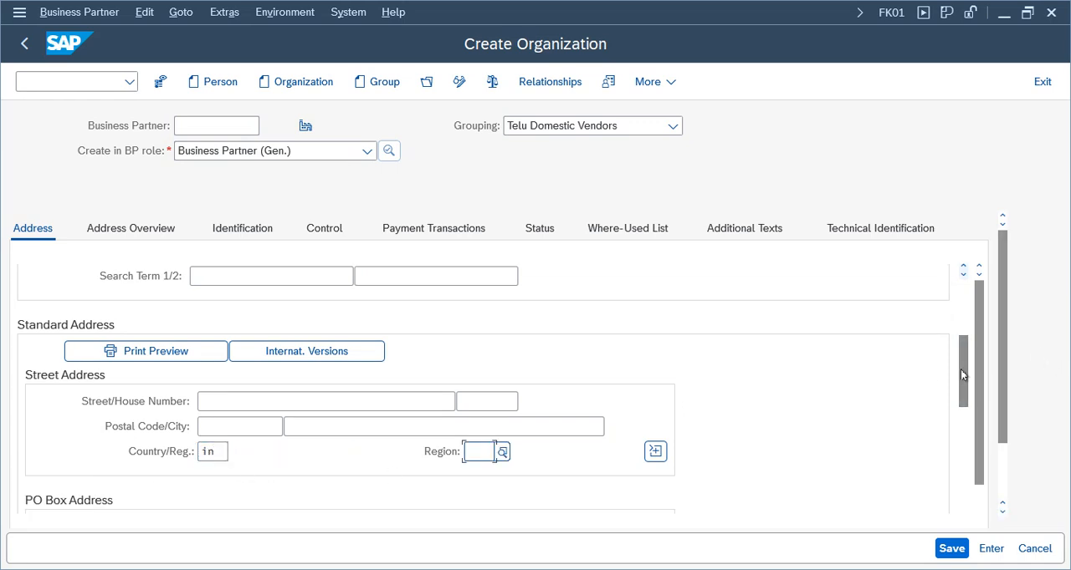
{"action": "scroll", "coordinate": [962, 402], "scroll_direction": "down", "scroll_amount": 3}
{"action": "left_click_drag", "start_coordinate": [960, 420], "coordinate": [958, 396]}
{"action": "left_click", "coordinate": [435, 345]}
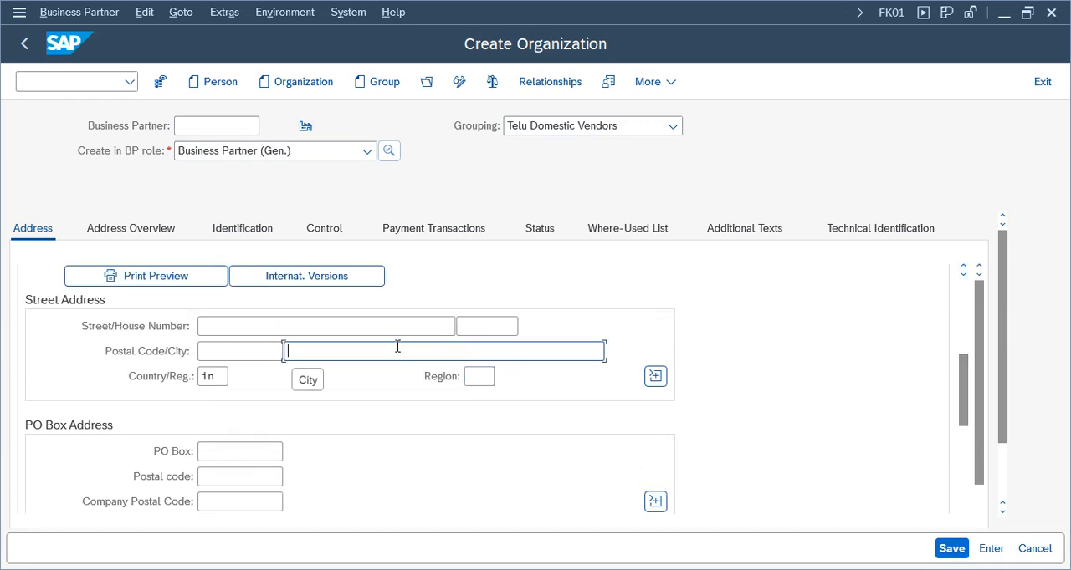
{"action": "type", "text": "hyderabad"}
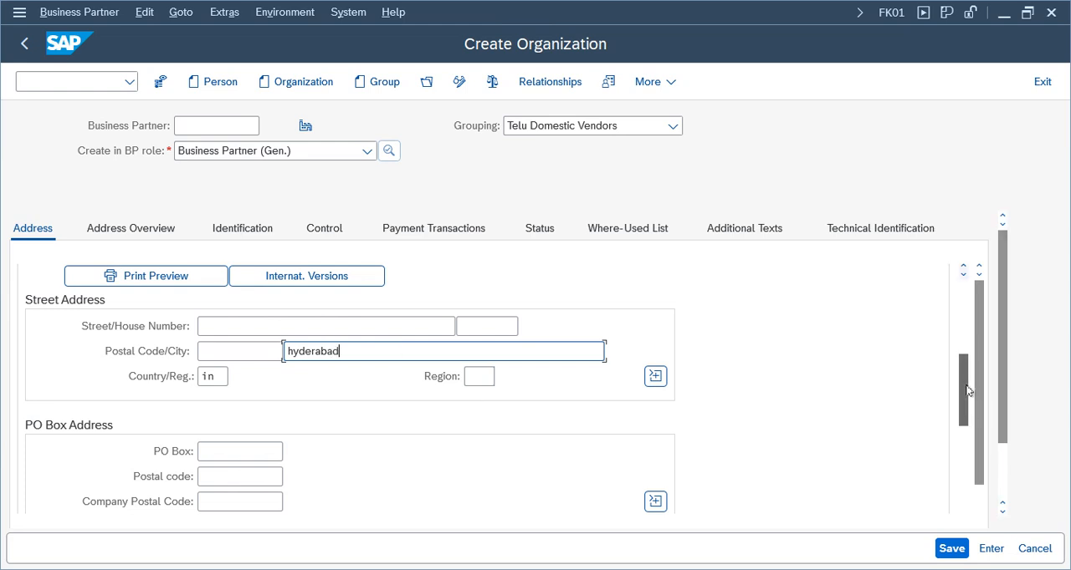
Set the communication language to English and save the new business partner
{"action": "left_click_drag", "start_coordinate": [965, 396], "coordinate": [965, 433]}
{"action": "left_click", "coordinate": [282, 404]}
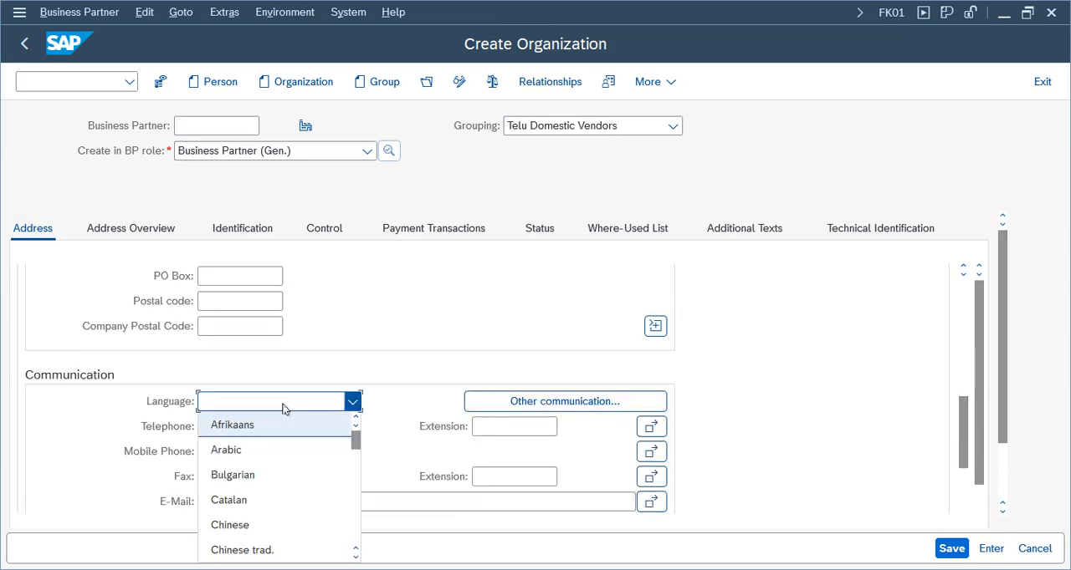
{"action": "key", "text": "e"}
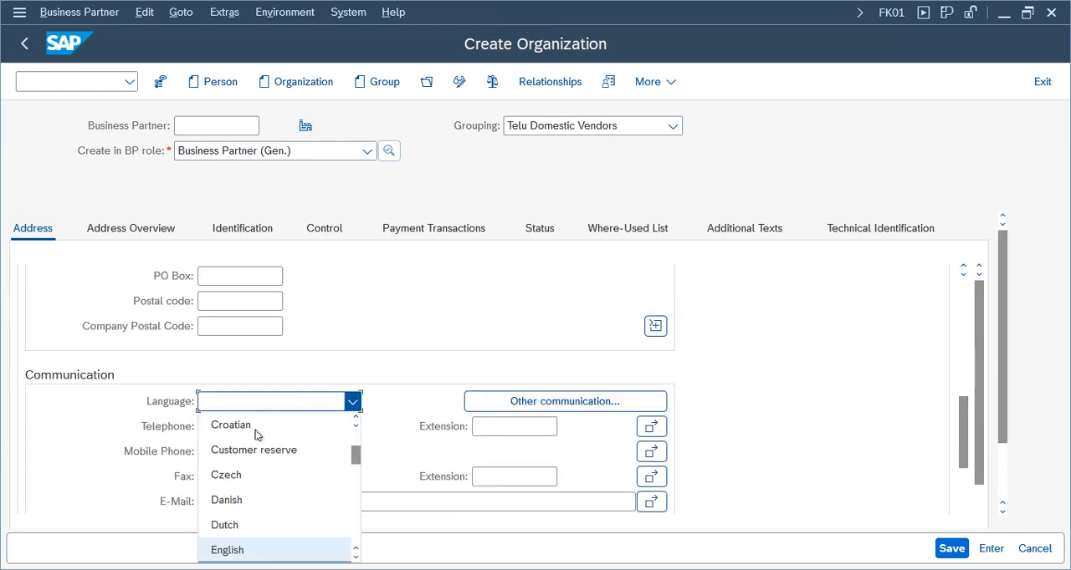
{"action": "left_click", "coordinate": [238, 551]}
{"action": "left_click", "coordinate": [956, 552]}
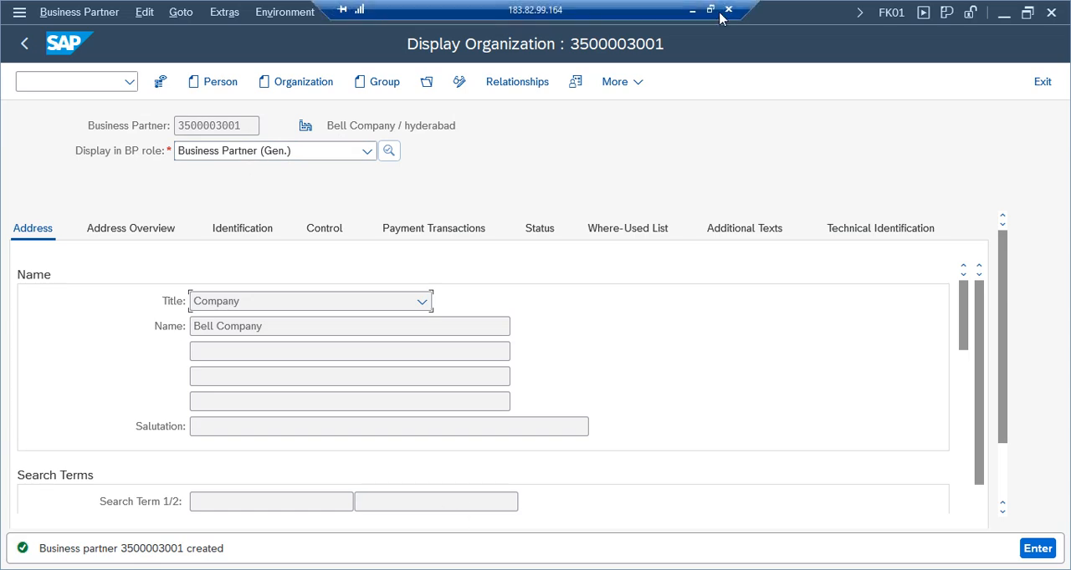
Switch to the Google Sheets notes, review the BP role codes for general and company code data, and return to SAP
{"action": "left_click", "coordinate": [699, 10]}
{"action": "left_click", "coordinate": [237, 465]}
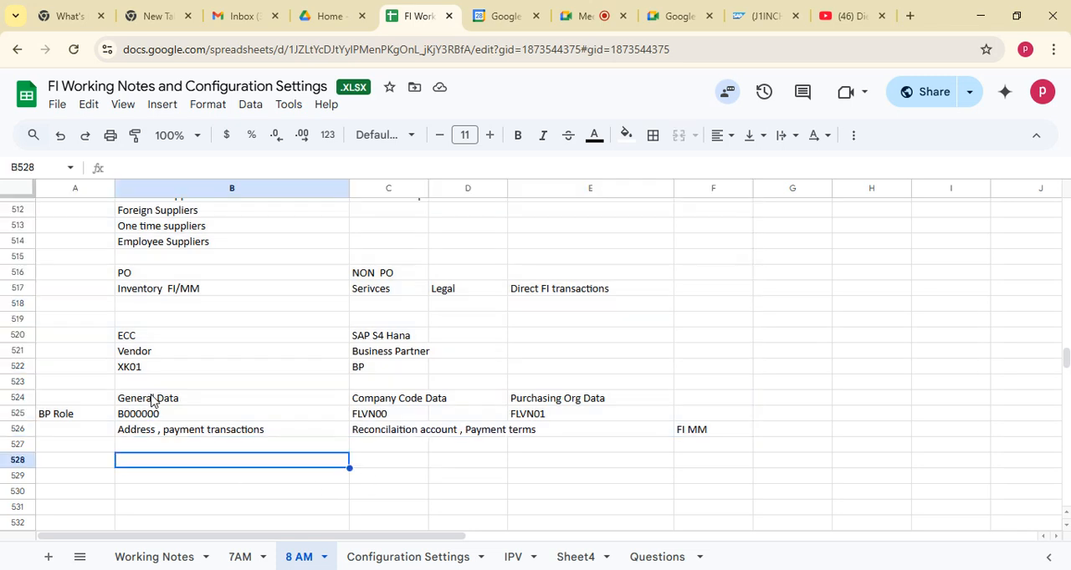
{"action": "left_click", "coordinate": [154, 400]}
{"action": "left_click_drag", "start_coordinate": [344, 407], "coordinate": [344, 412]}
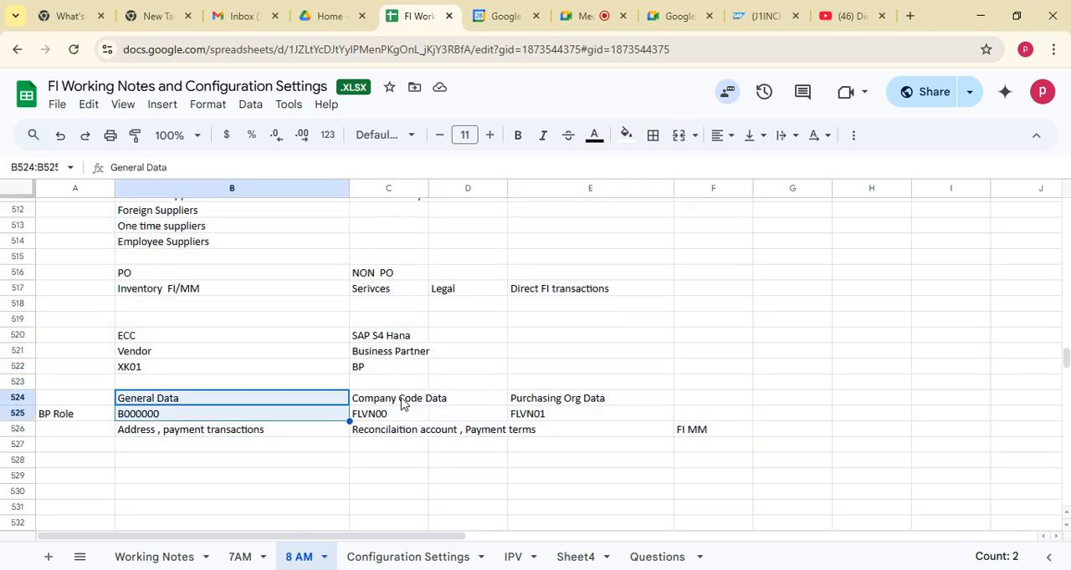
{"action": "left_click", "coordinate": [385, 417]}
{"action": "left_click", "coordinate": [539, 569]}
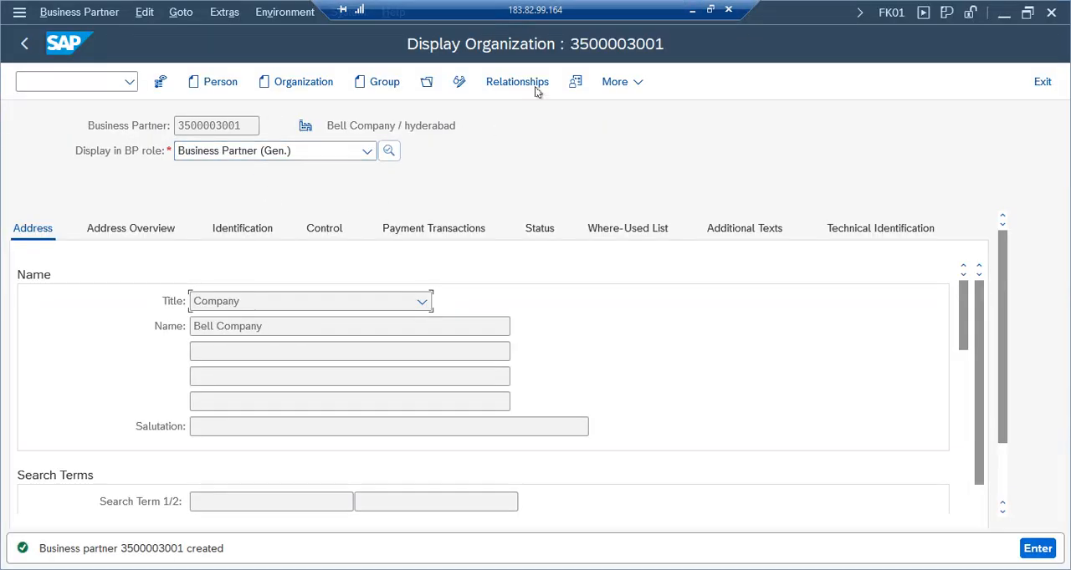
Switch the Bell Company business partner to change mode and set its BP role to FLVN00 Supplier (FI)
{"action": "left_click", "coordinate": [368, 154]}
{"action": "left_click", "coordinate": [465, 122]}
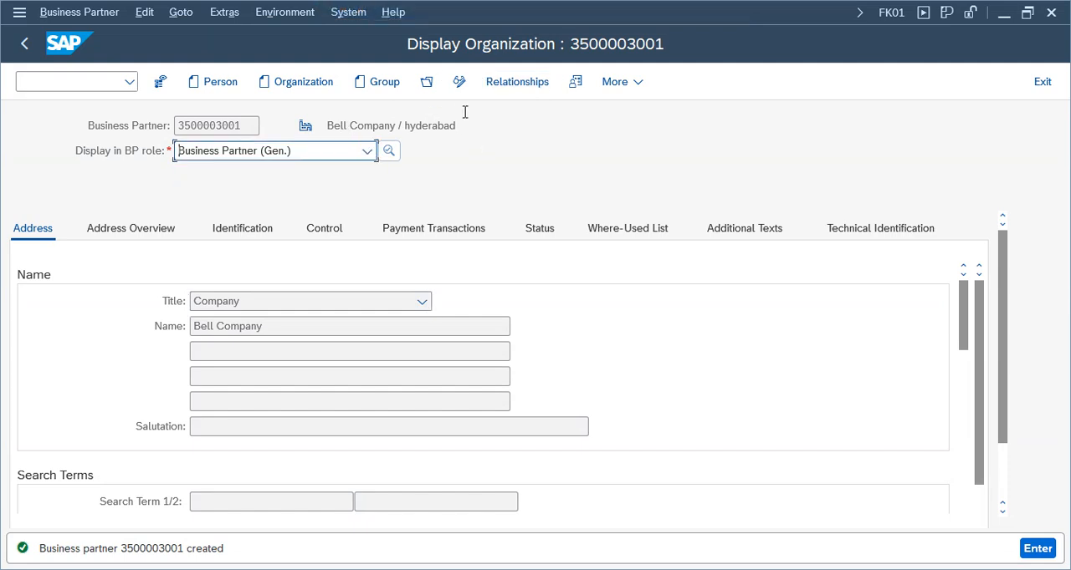
{"action": "left_click", "coordinate": [460, 83]}
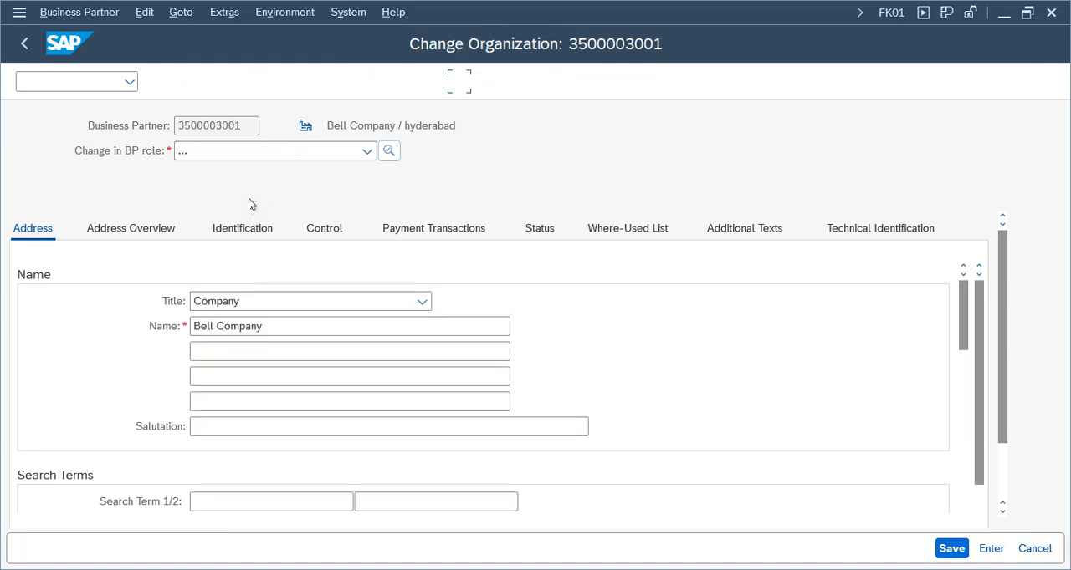
{"action": "left_click", "coordinate": [368, 154]}
{"action": "left_click", "coordinate": [368, 154]}
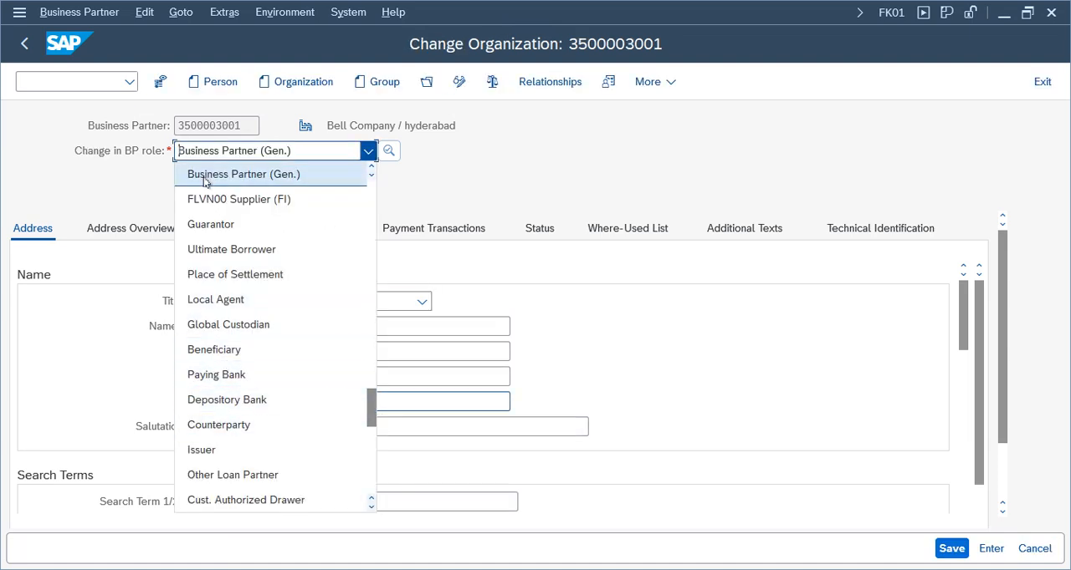
{"action": "left_click", "coordinate": [248, 200]}
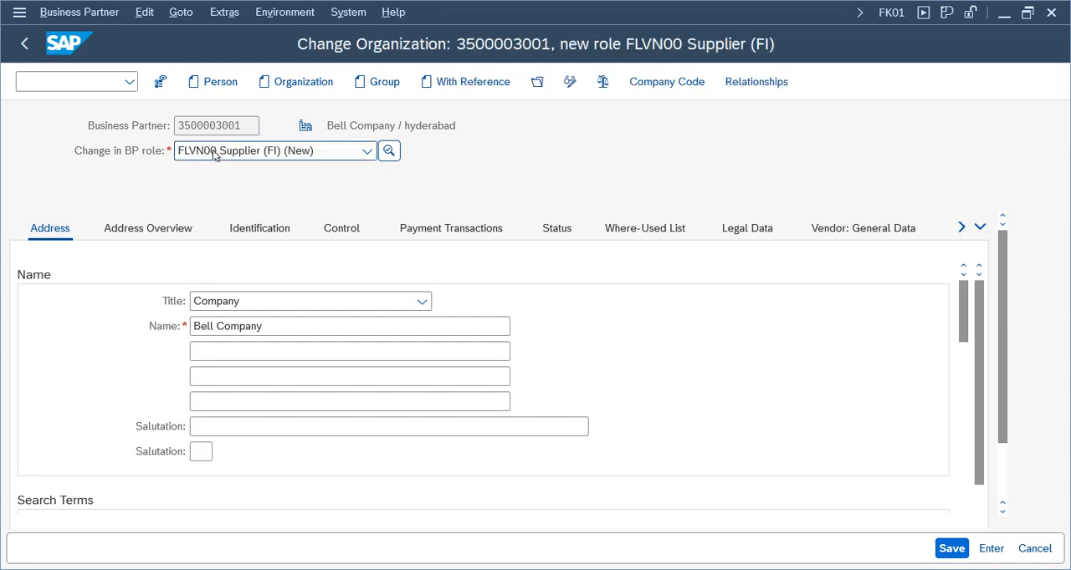
Open the supplier's company code data and assign company code TELU
{"action": "left_click", "coordinate": [662, 87]}
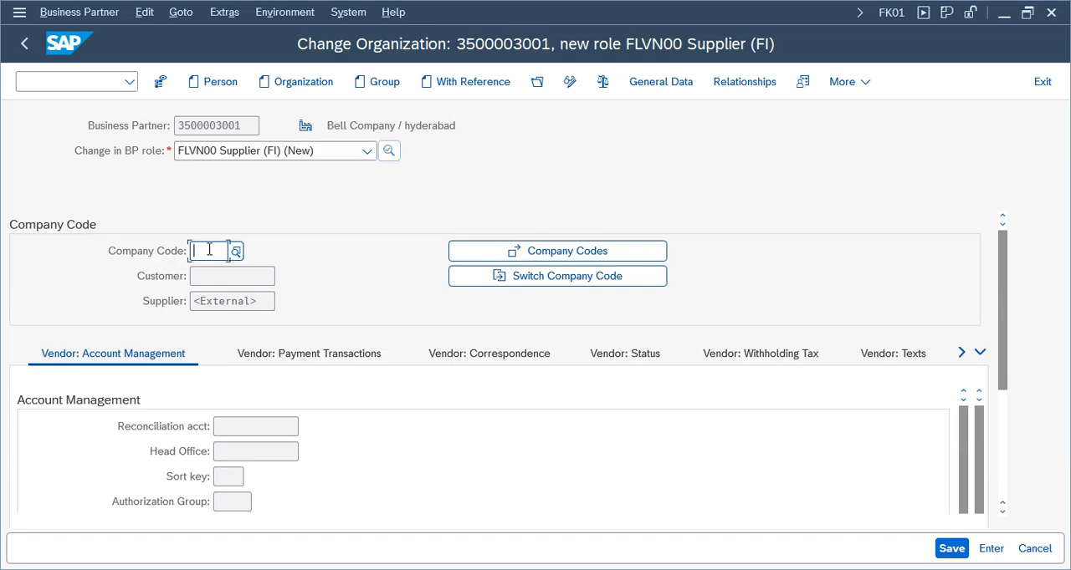
{"action": "type", "text": "telu"}
{"action": "key", "text": "Return"}
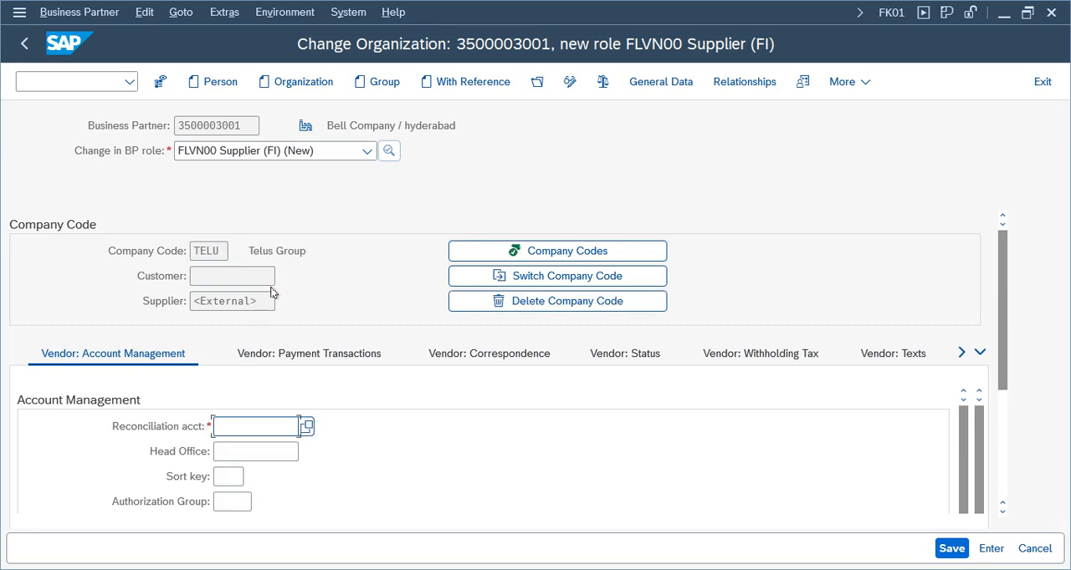
{"action": "left_click_drag", "start_coordinate": [225, 254], "coordinate": [178, 247]}
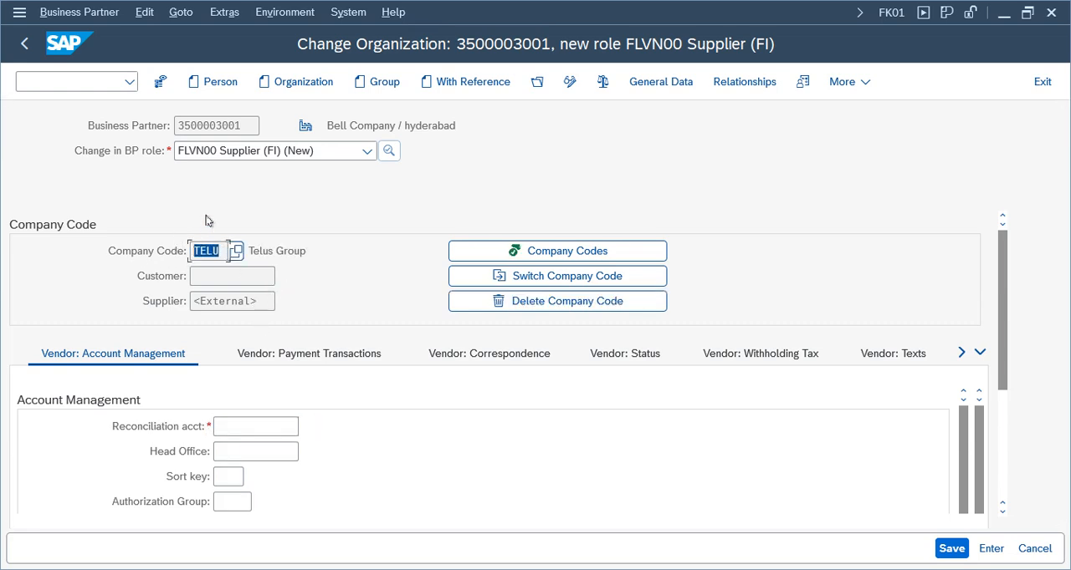
{"action": "left_click", "coordinate": [229, 431]}
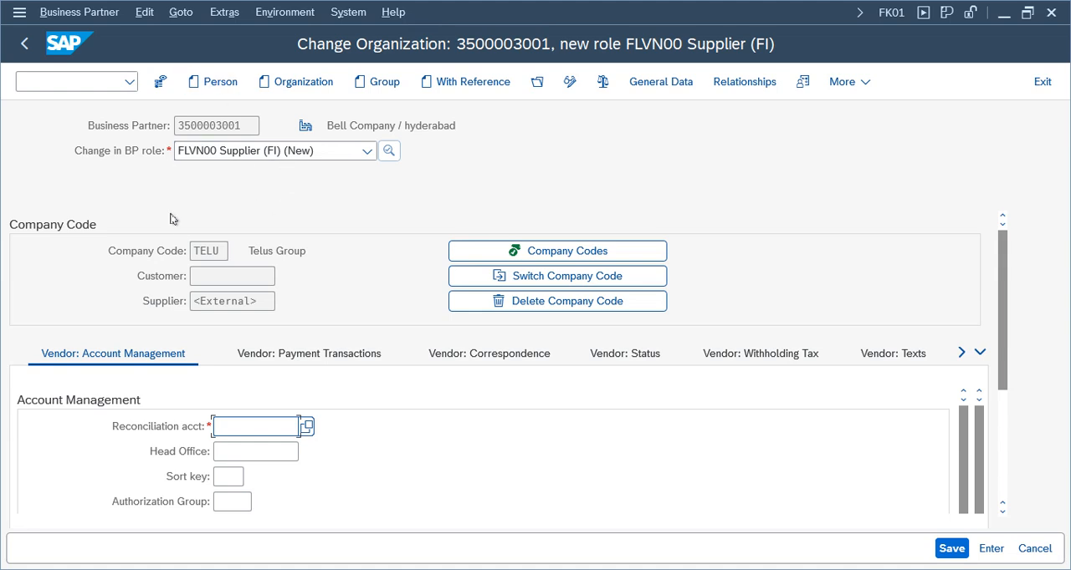
{"action": "double_click", "coordinate": [237, 124]}
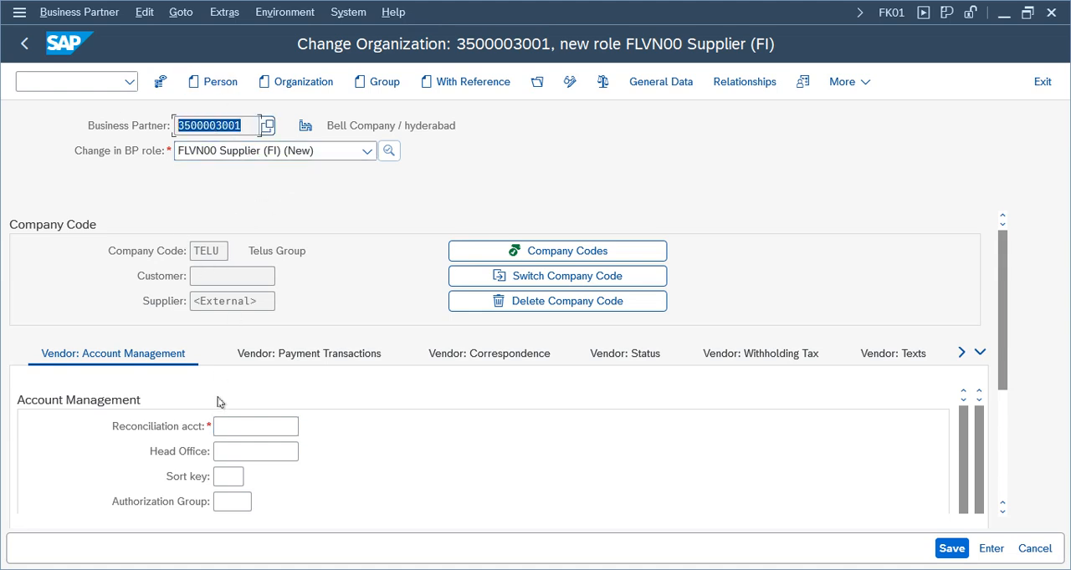
{"action": "left_click", "coordinate": [241, 429]}
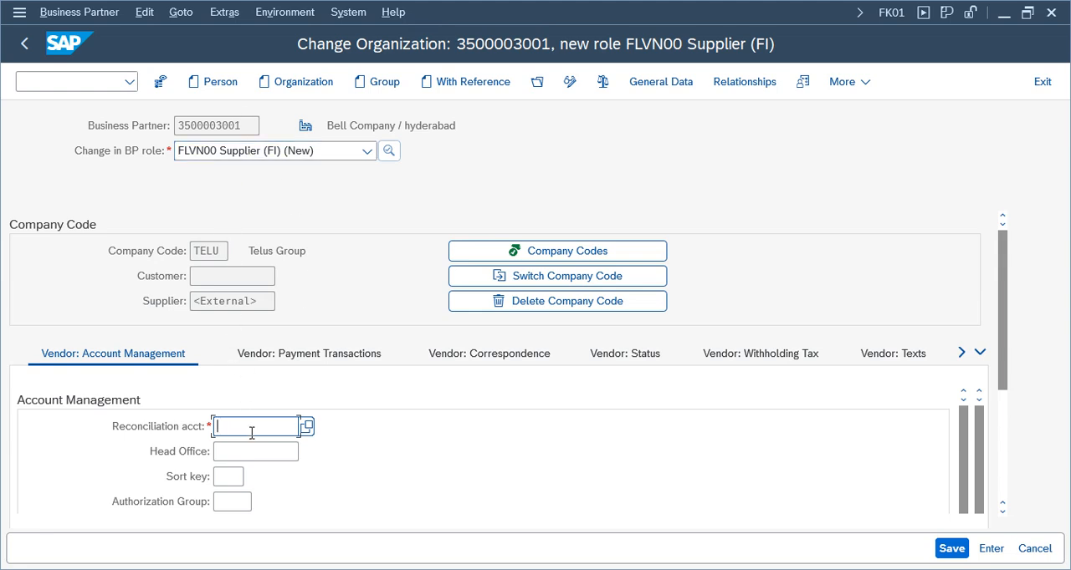
{"action": "left_click", "coordinate": [251, 127]}
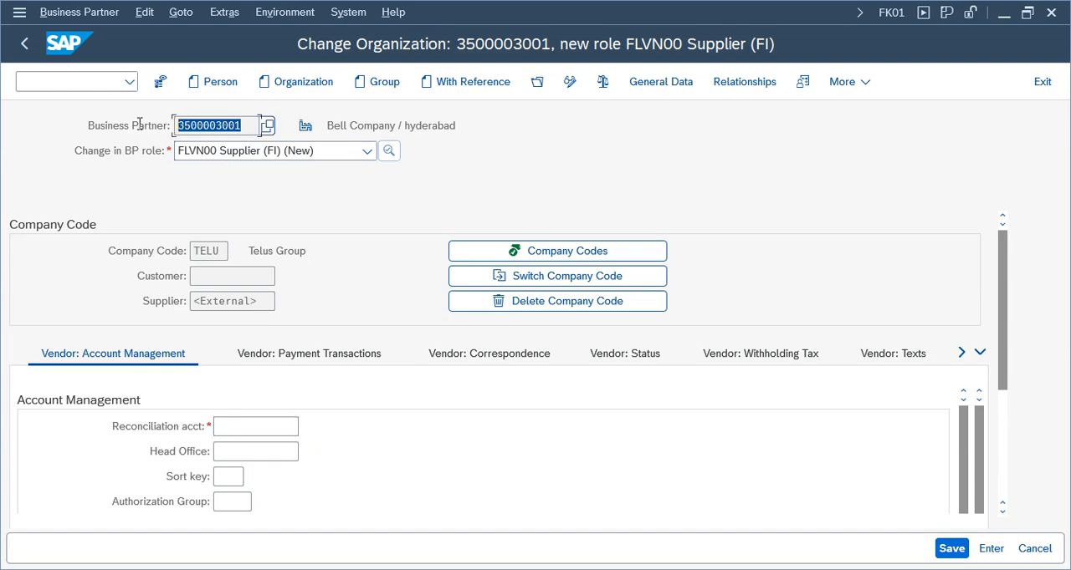
{"action": "left_click", "coordinate": [250, 425]}
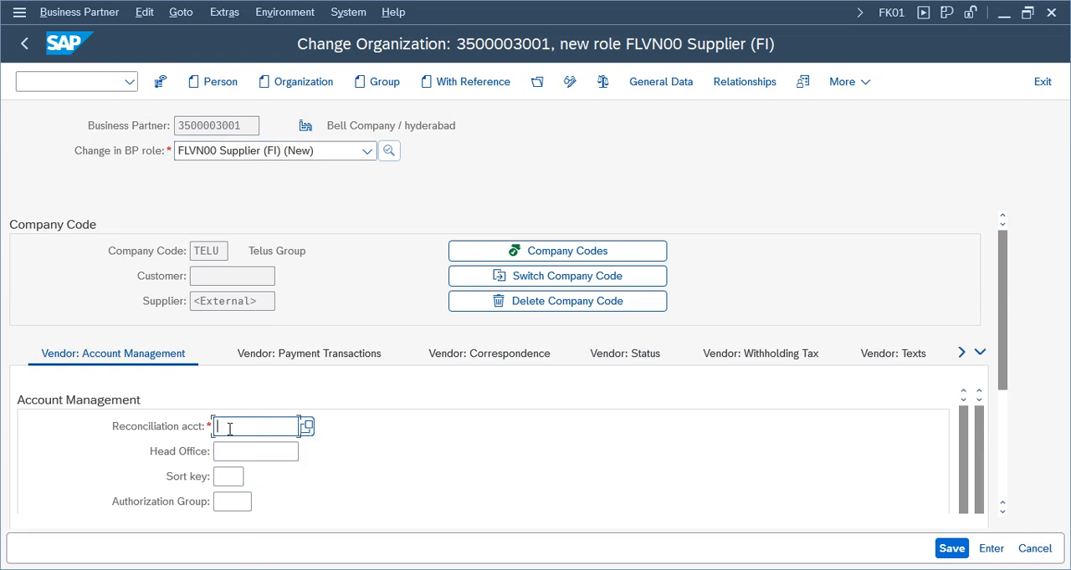
Open transaction FS00 in a new session with /ofs00 and change the account list's company code to TELU
{"action": "left_click", "coordinate": [71, 82]}
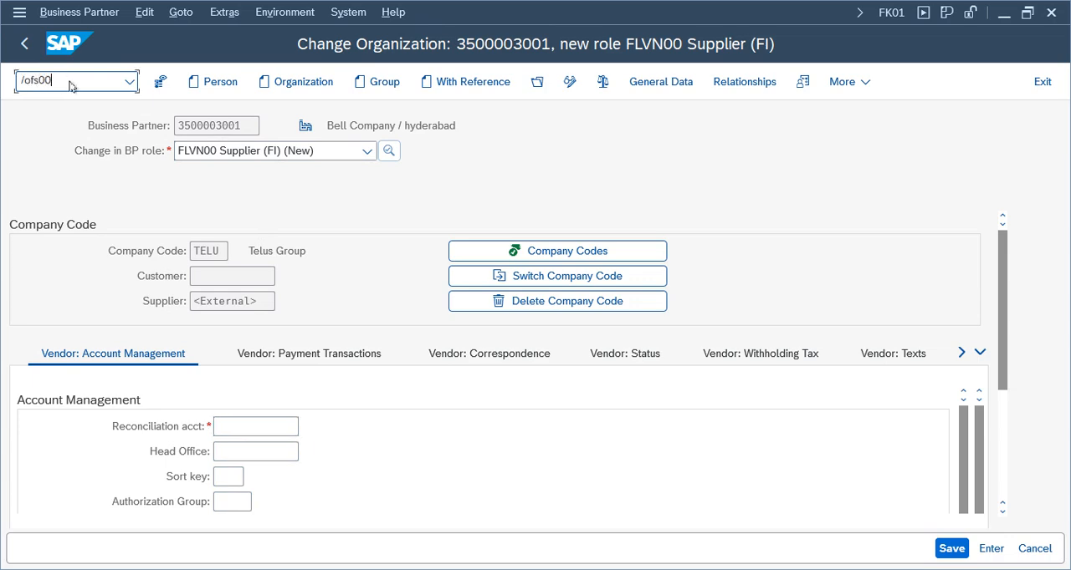
{"action": "type", "text": "/ofs00"}
{"action": "key", "text": "Return"}
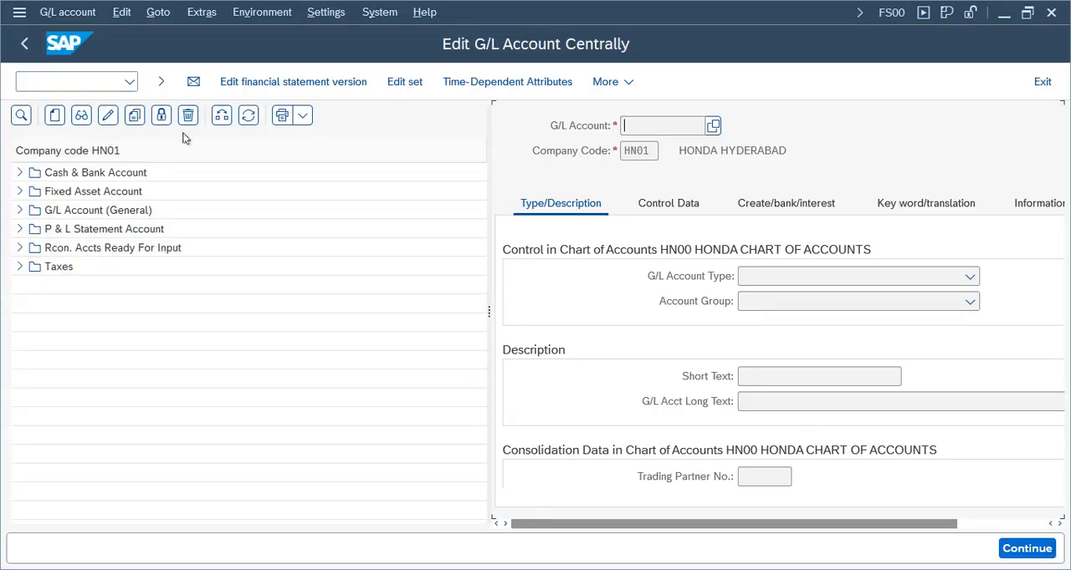
{"action": "left_click", "coordinate": [221, 116]}
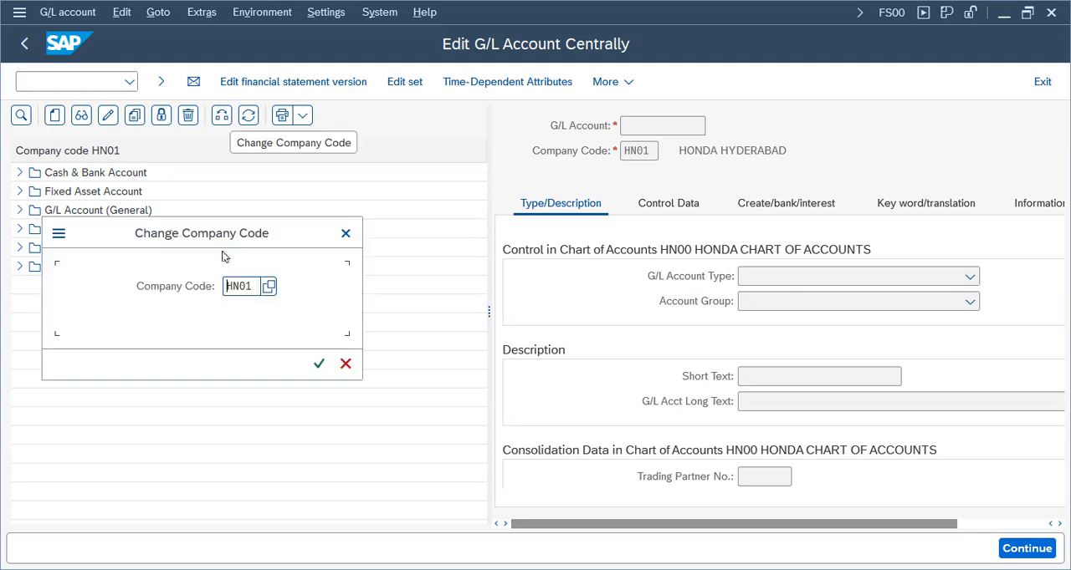
{"action": "type", "text": "telu"}
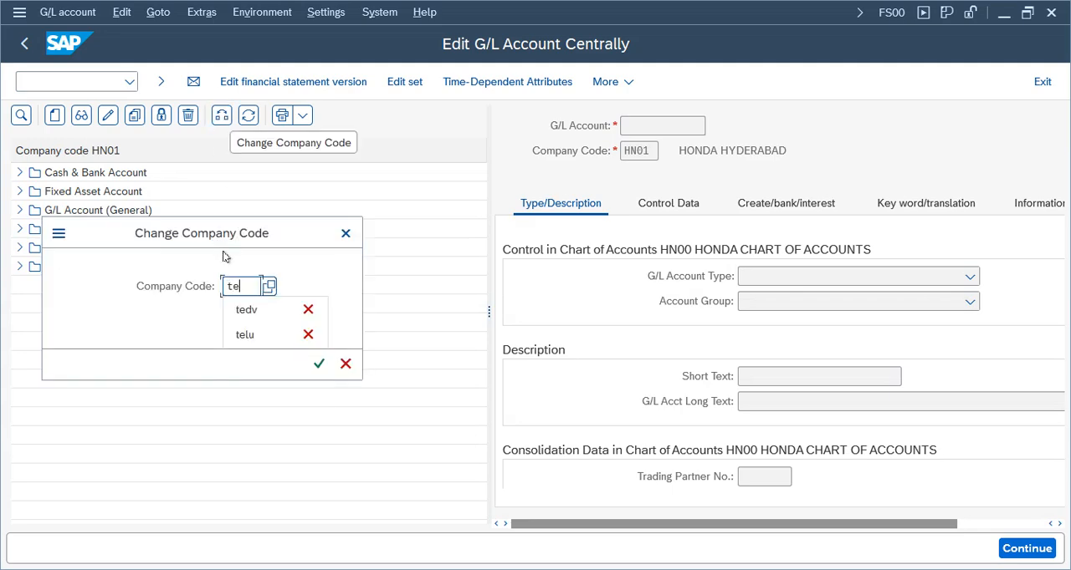
{"action": "key", "text": "Return"}
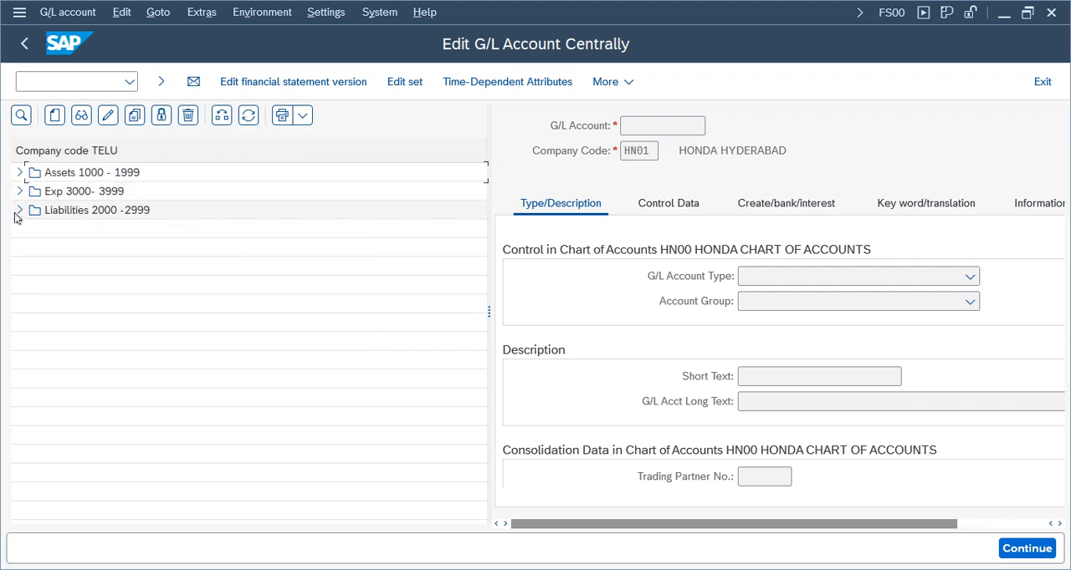
Expand the Liabilities 2000 -2999 account group and start creating G/L account 2001 with company code HN01
{"action": "left_click", "coordinate": [64, 214]}
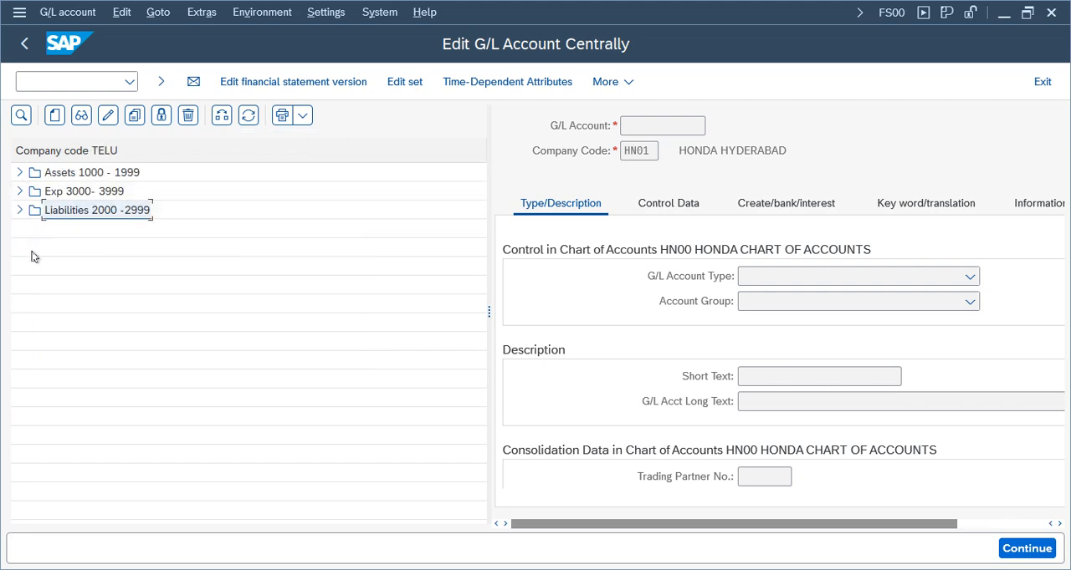
{"action": "left_click", "coordinate": [19, 211]}
{"action": "left_click", "coordinate": [111, 233]}
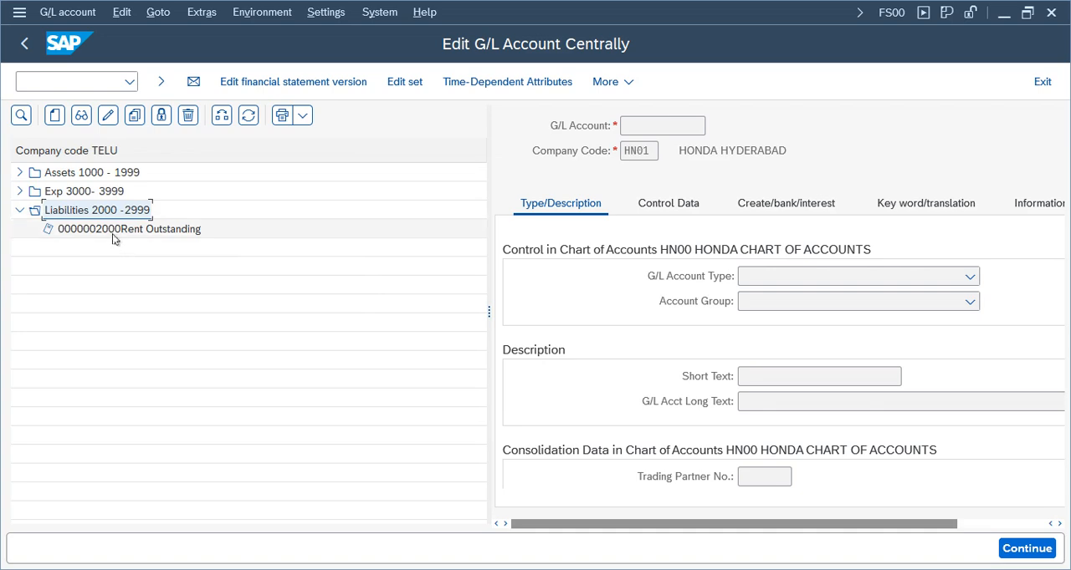
{"action": "left_click", "coordinate": [55, 114]}
{"action": "type", "text": "200"}
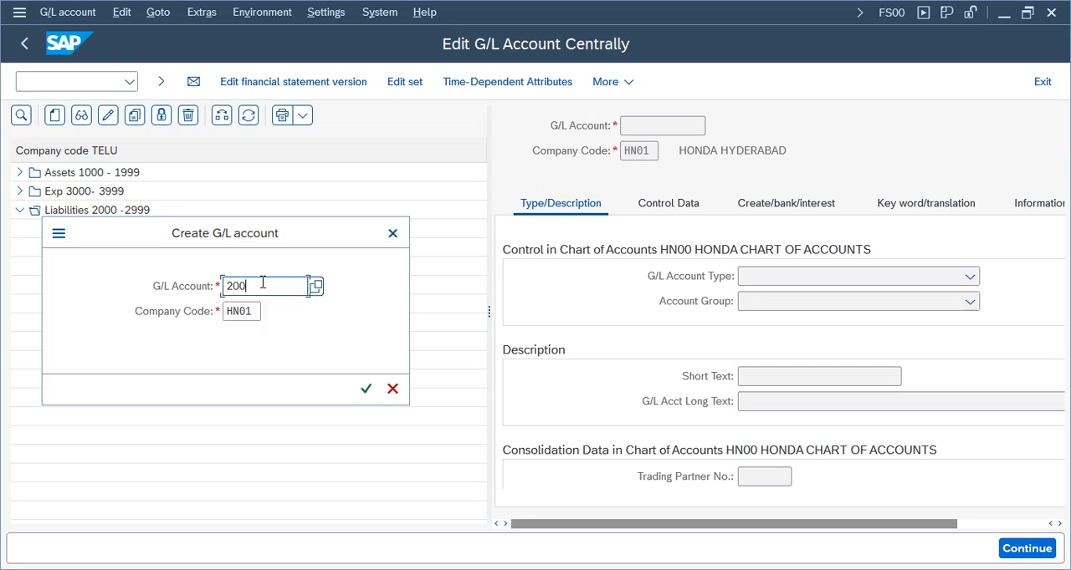
{"action": "type", "text": "1"}
{"action": "key", "text": "Return"}
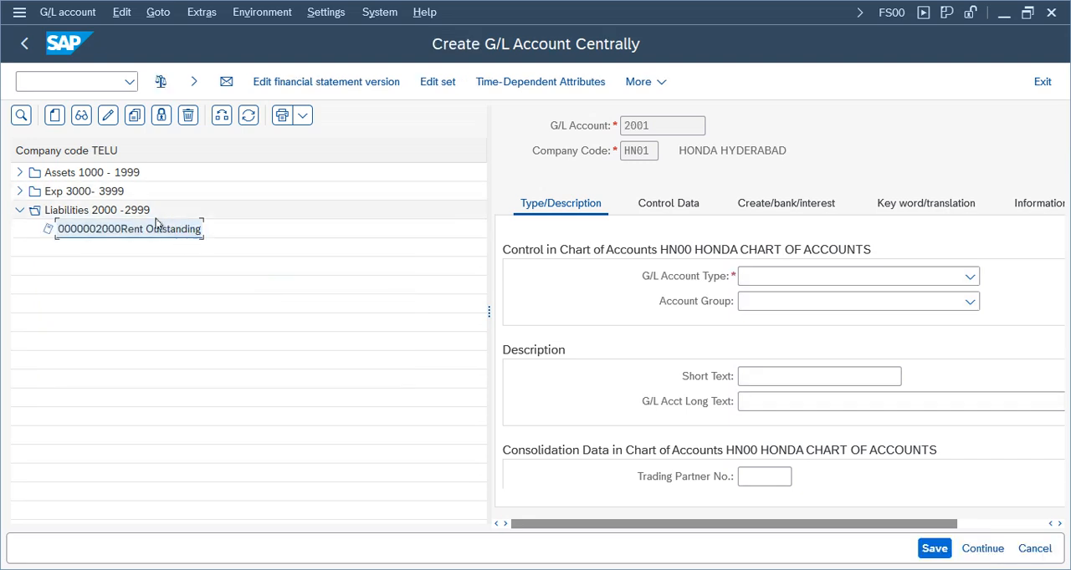
Leave the account creation for HN01 and reopen central G/L account processing from the General Ledger master records
{"action": "left_click", "coordinate": [1042, 81]}
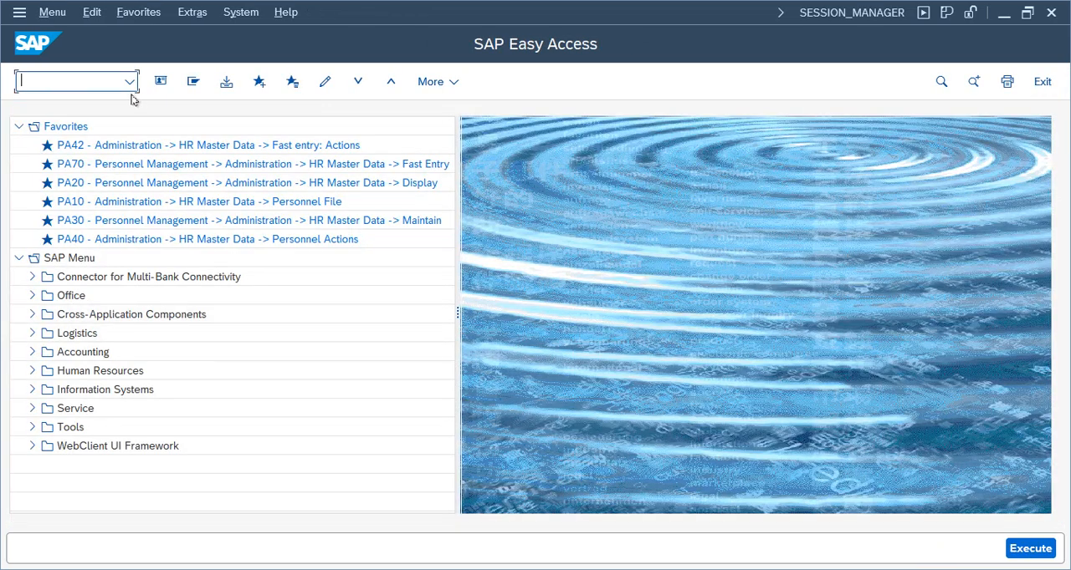
{"action": "left_click", "coordinate": [32, 352]}
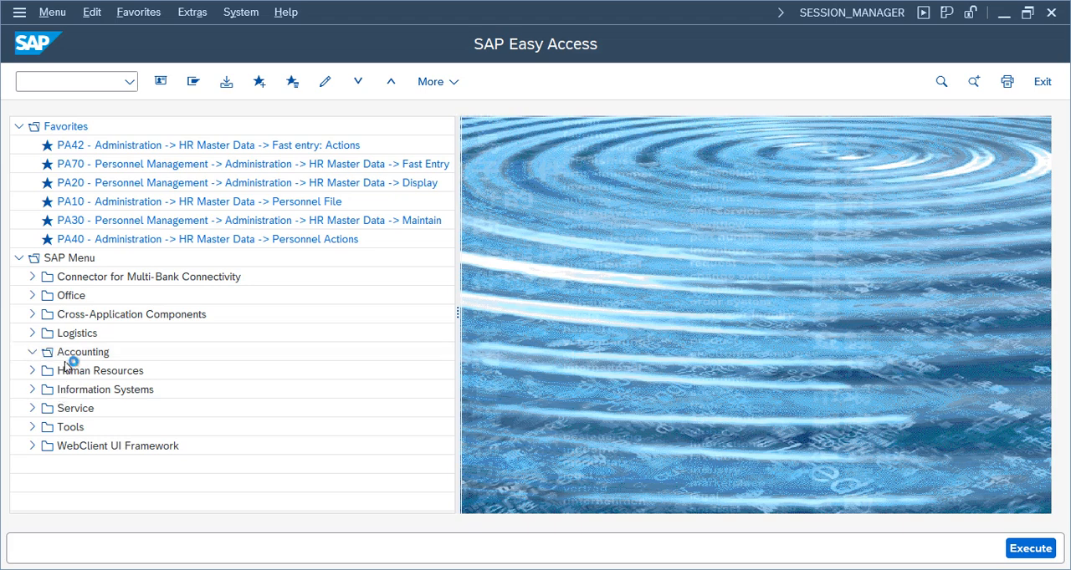
{"action": "left_click", "coordinate": [45, 373]}
{"action": "left_click", "coordinate": [58, 390]}
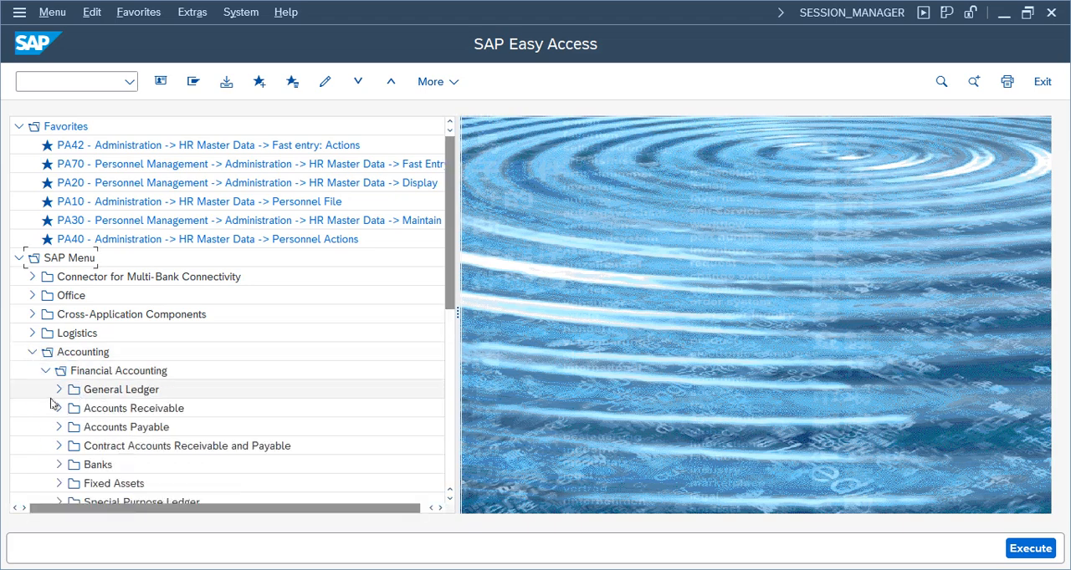
{"action": "left_click", "coordinate": [73, 465]}
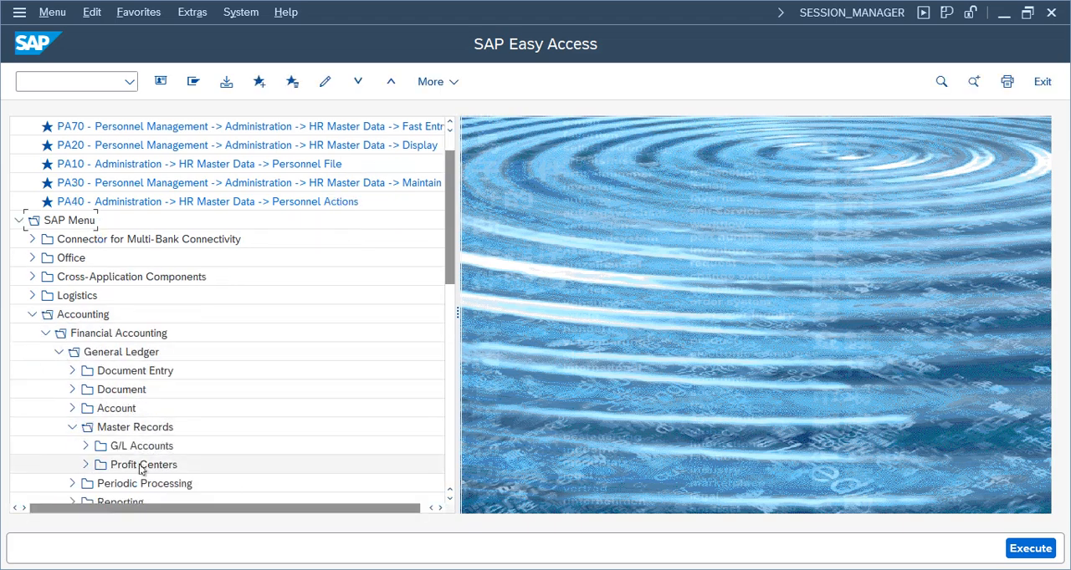
{"action": "left_click", "coordinate": [86, 446]}
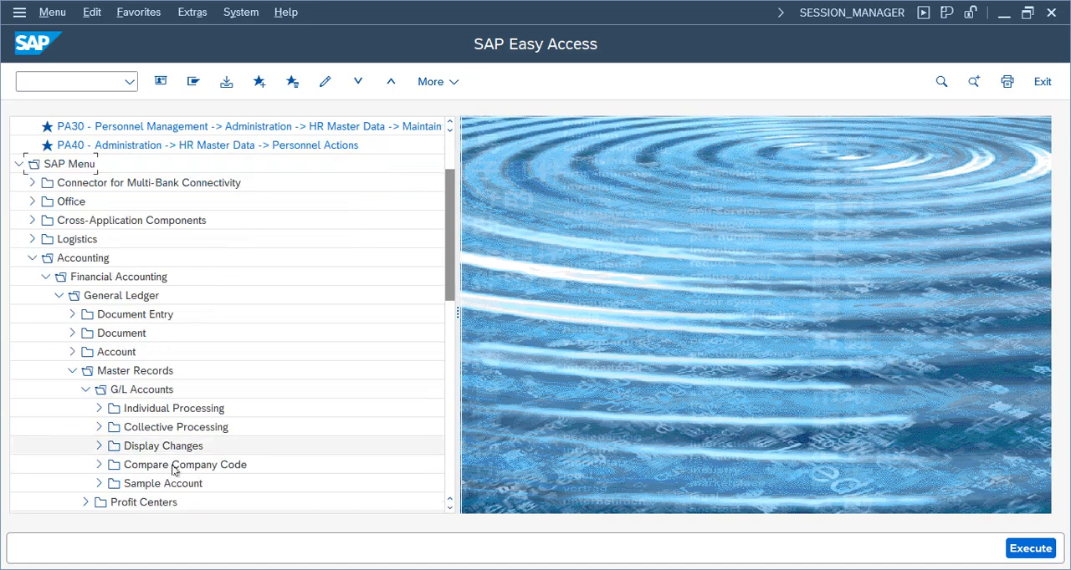
{"action": "left_click", "coordinate": [100, 408]}
{"action": "double_click", "coordinate": [176, 427]}
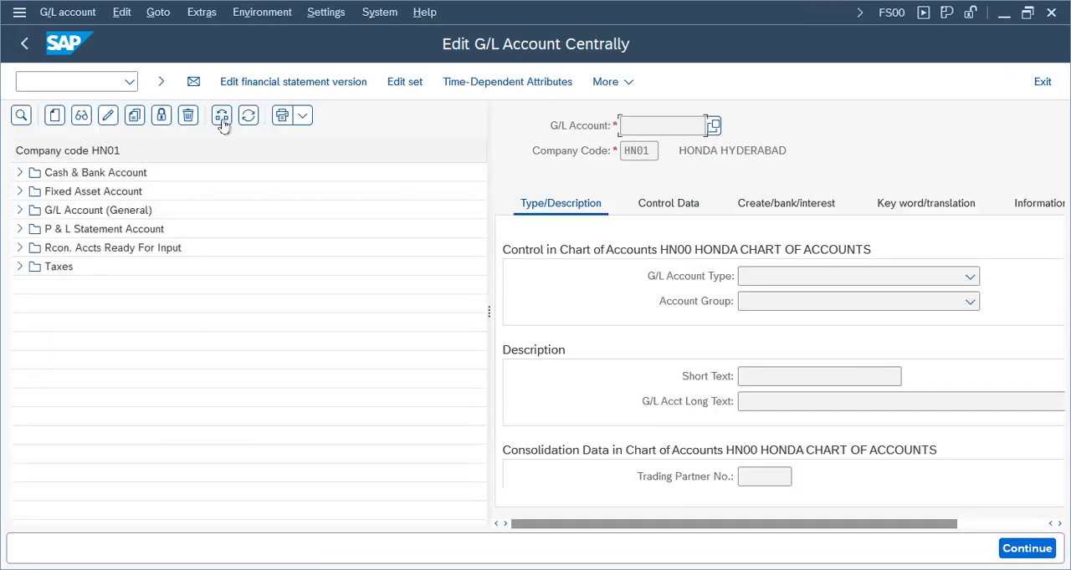
Change the account list's company code to TELU
{"action": "left_click", "coordinate": [220, 117]}
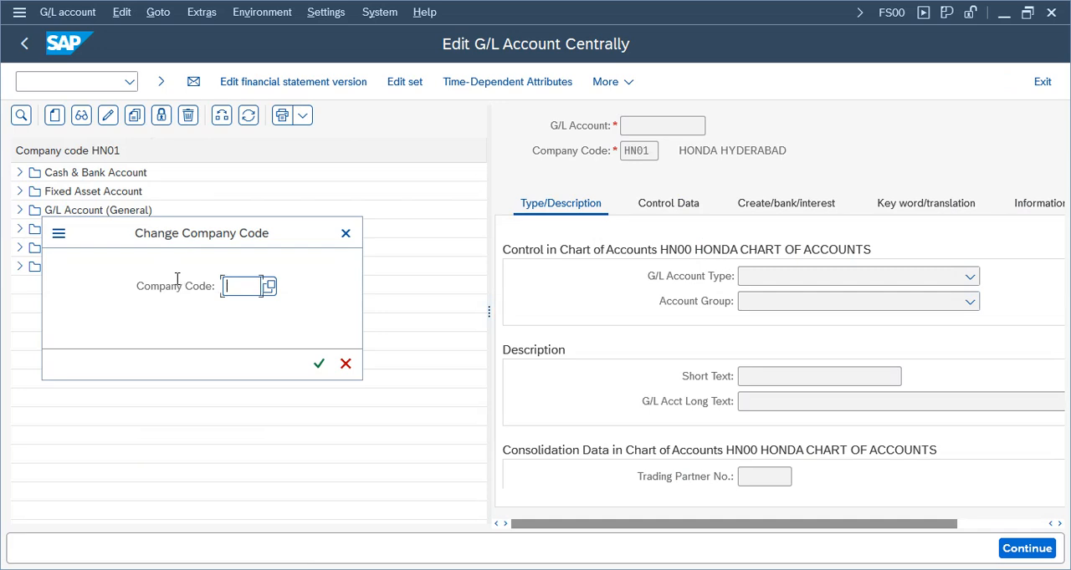
{"action": "type", "text": "telu"}
{"action": "key", "text": "Return"}
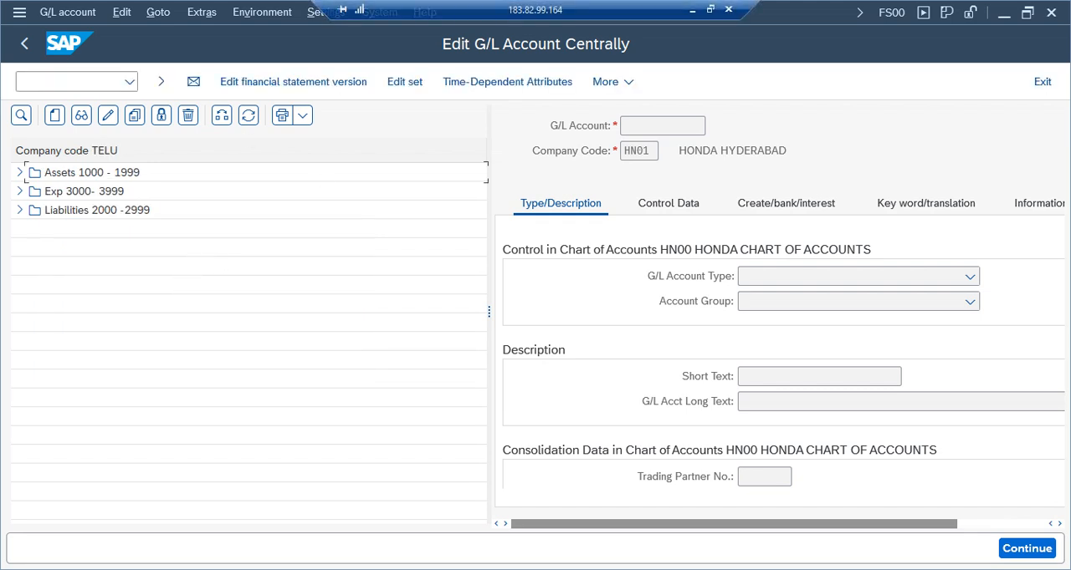
Expand Liabilities 2000 -2999 and start creating G/L account 2001 for company code TELU
{"action": "left_click", "coordinate": [20, 211]}
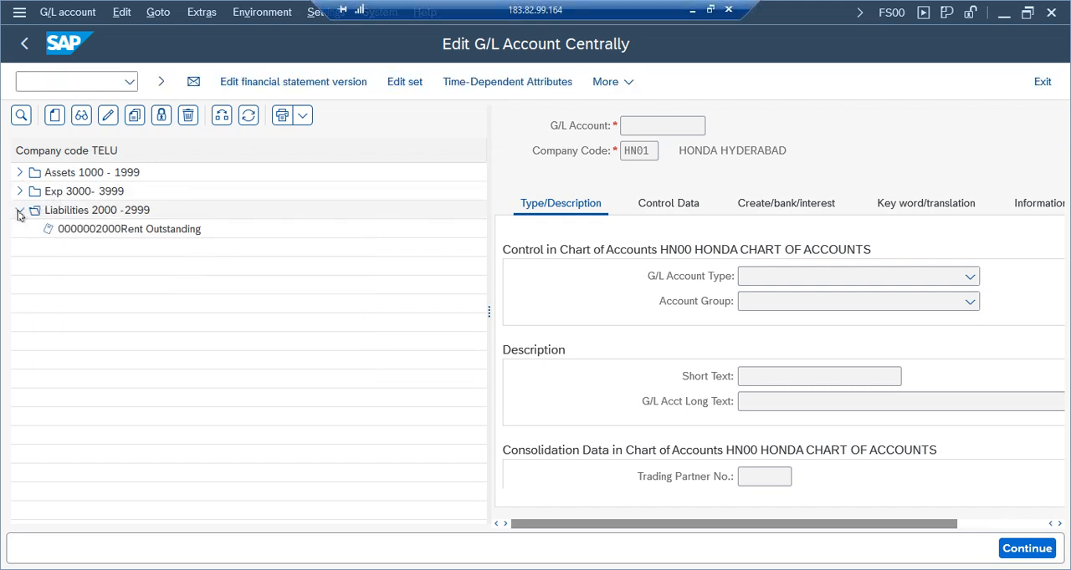
{"action": "left_click", "coordinate": [122, 231]}
{"action": "left_click", "coordinate": [57, 118]}
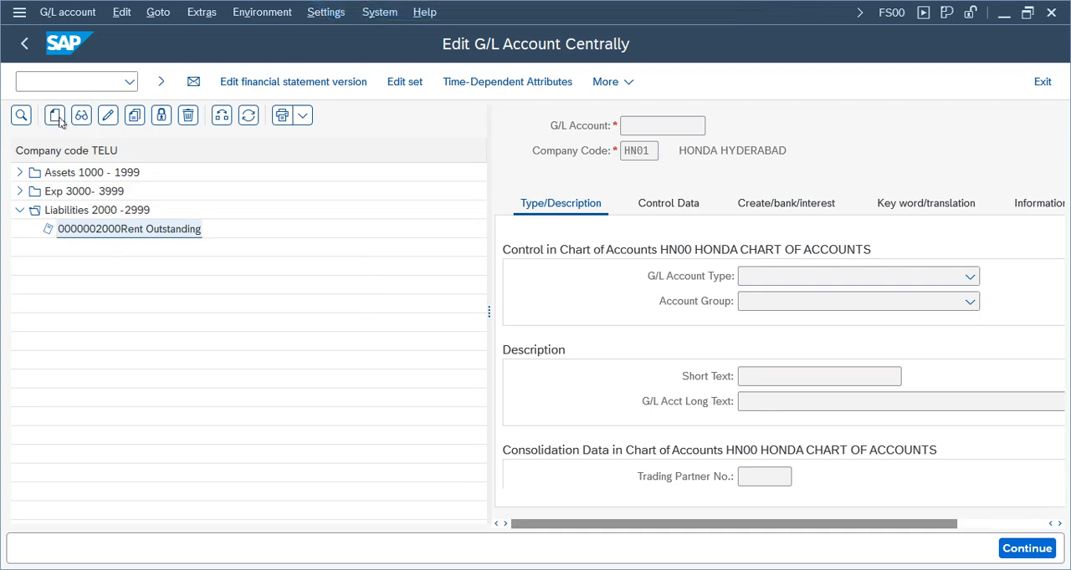
{"action": "left_click", "coordinate": [549, 311]}
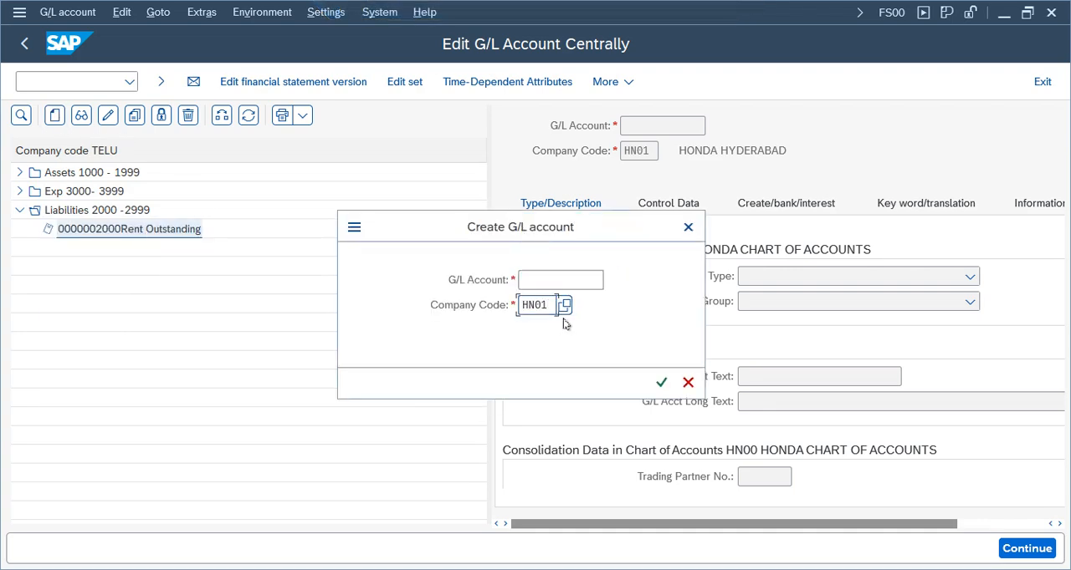
{"action": "key", "text": "BackSpace"}
{"action": "key", "text": "BackSpace"}
{"action": "key", "text": "BackSpace"}
{"action": "key", "text": "BackSpace"}
{"action": "type", "text": "telu"}
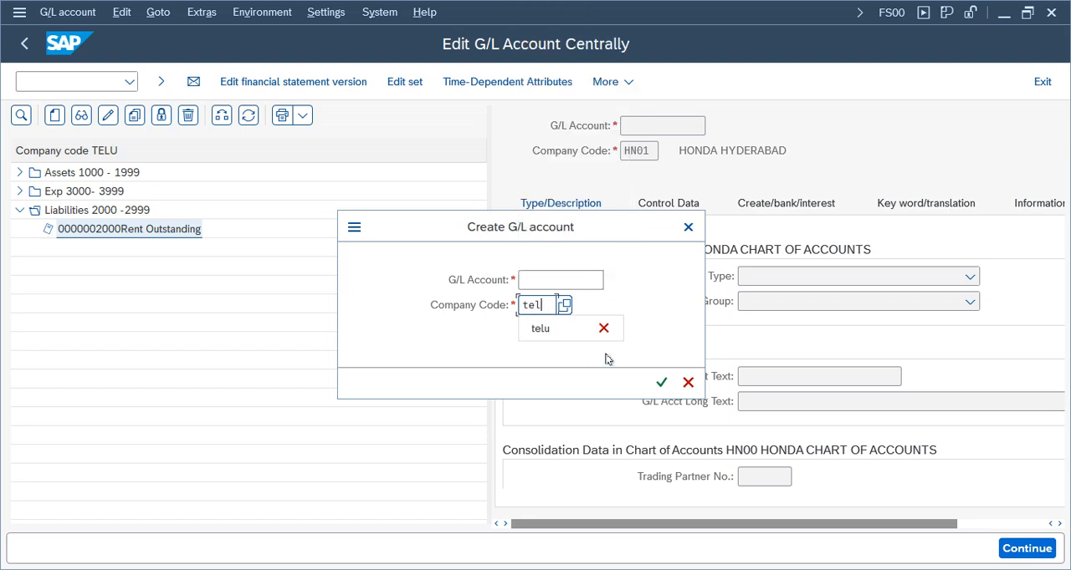
{"action": "left_click", "coordinate": [566, 285]}
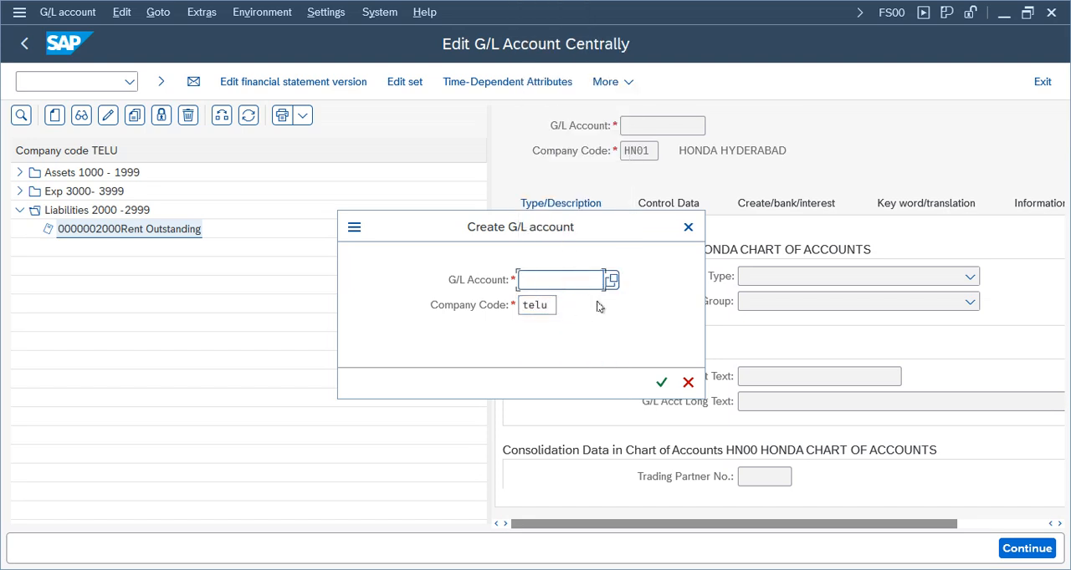
{"action": "type", "text": "2001"}
{"action": "key", "text": "Return"}
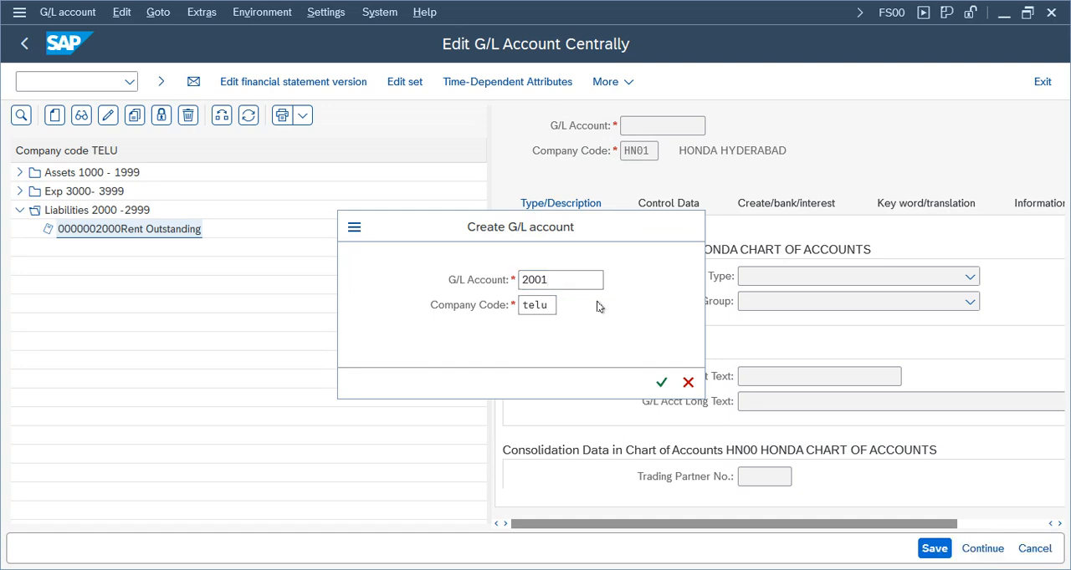
Set the G/L account type to Balance Sheet Account and the account group to Liabilities 2000 -2999
{"action": "left_click_drag", "start_coordinate": [187, 316], "coordinate": [187, 316]}
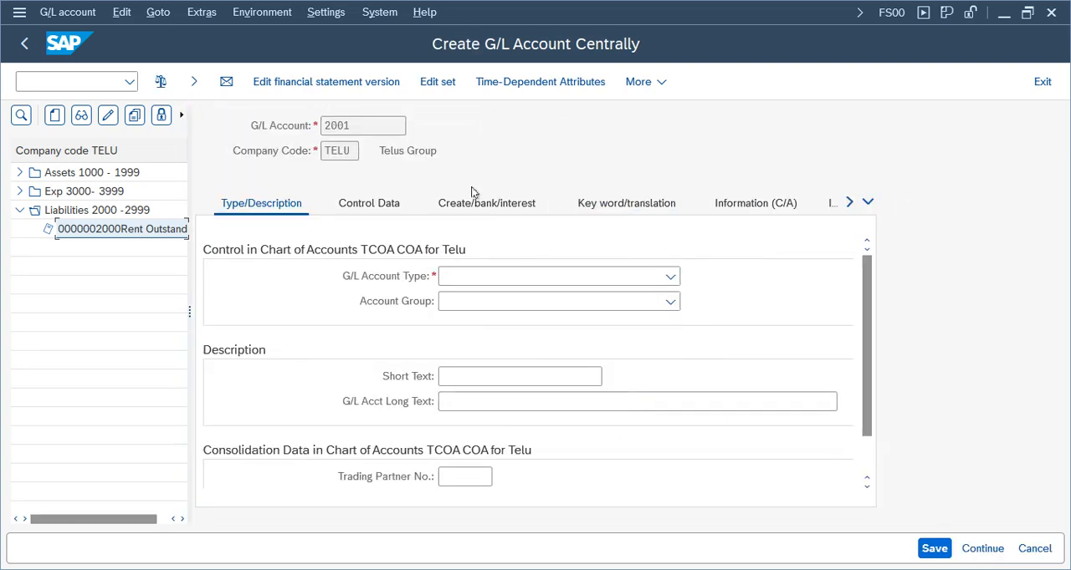
{"action": "left_click", "coordinate": [469, 276]}
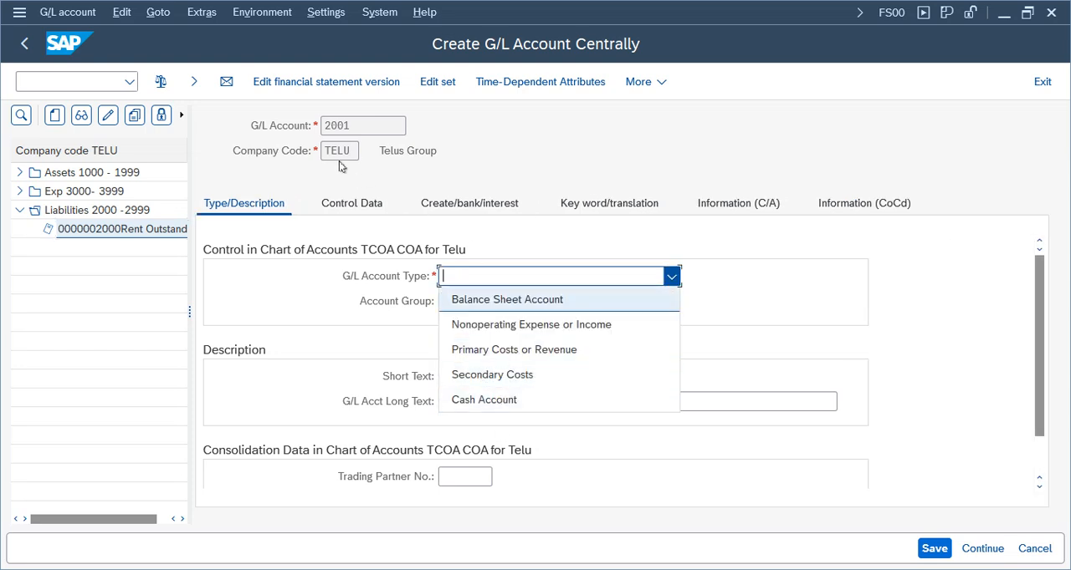
{"action": "left_click", "coordinate": [475, 301]}
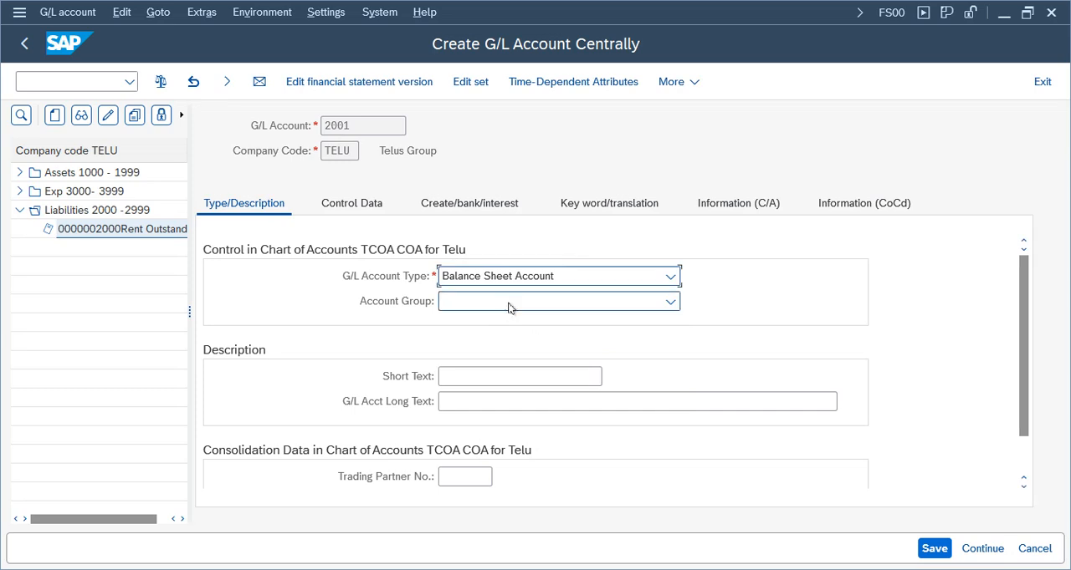
{"action": "left_click", "coordinate": [509, 303]}
{"action": "left_click", "coordinate": [491, 402]}
{"action": "left_click", "coordinate": [483, 379]}
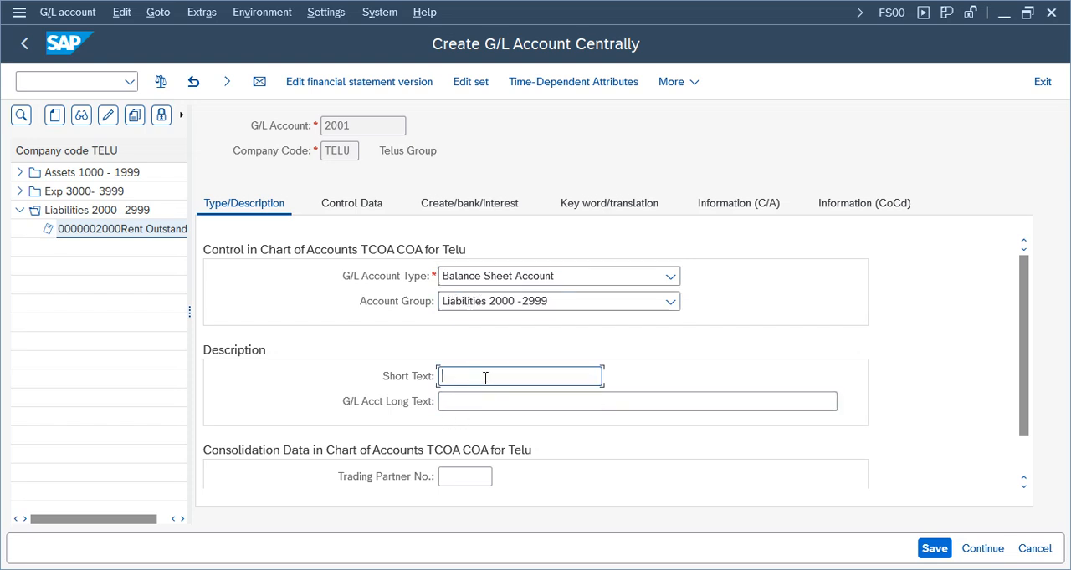
{"action": "type", "text": "Sundry Creditors"}
{"action": "key", "text": "ctrl+a"}
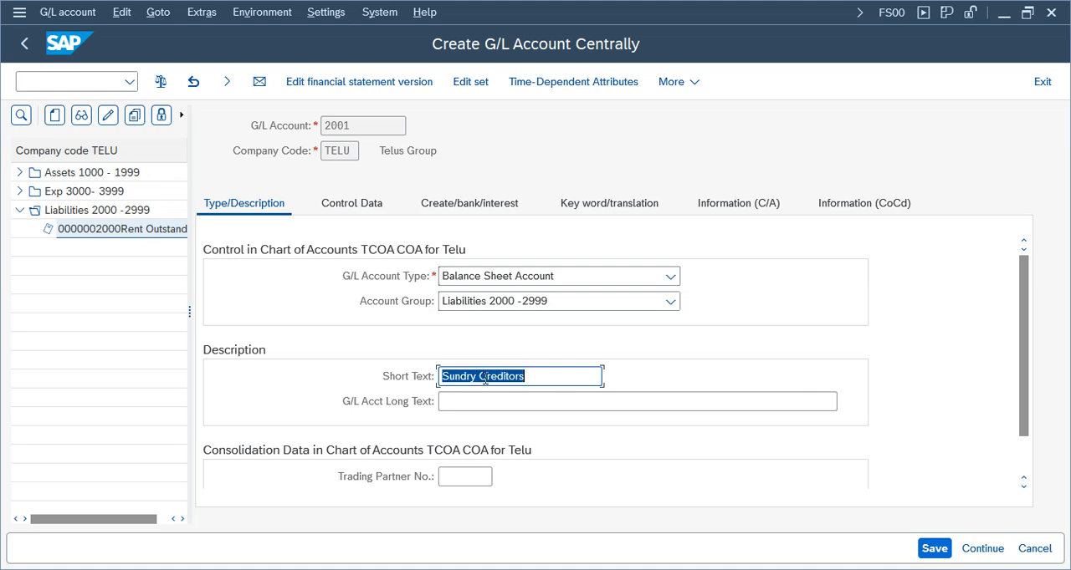
{"action": "type", "text": "c"}
{"action": "key", "text": "Tab"}
{"action": "key", "text": "ctrl+v"}
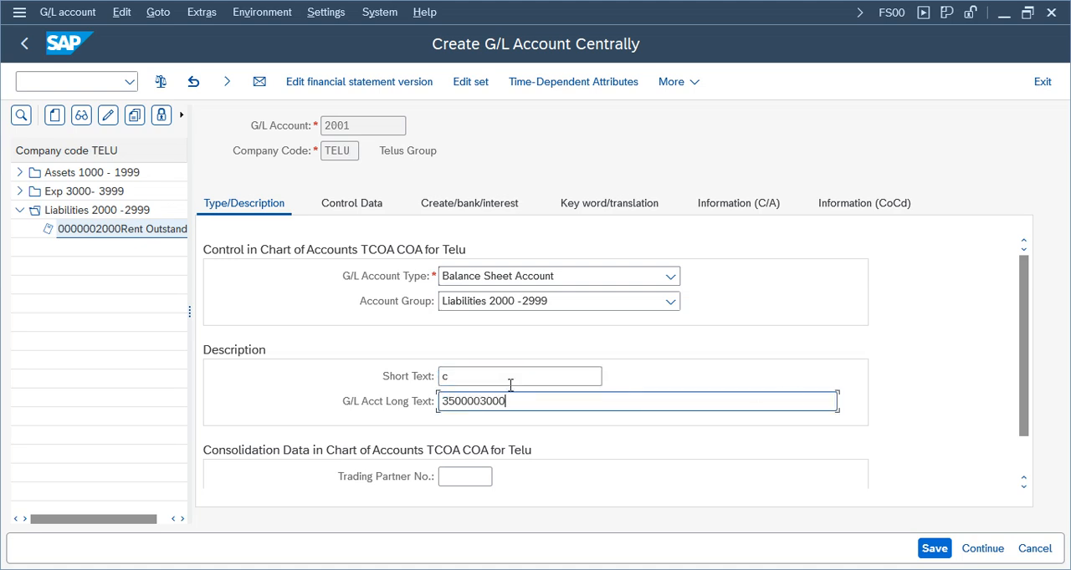
{"action": "key", "text": "ctrl+a"}
{"action": "key", "text": "BackSpace"}
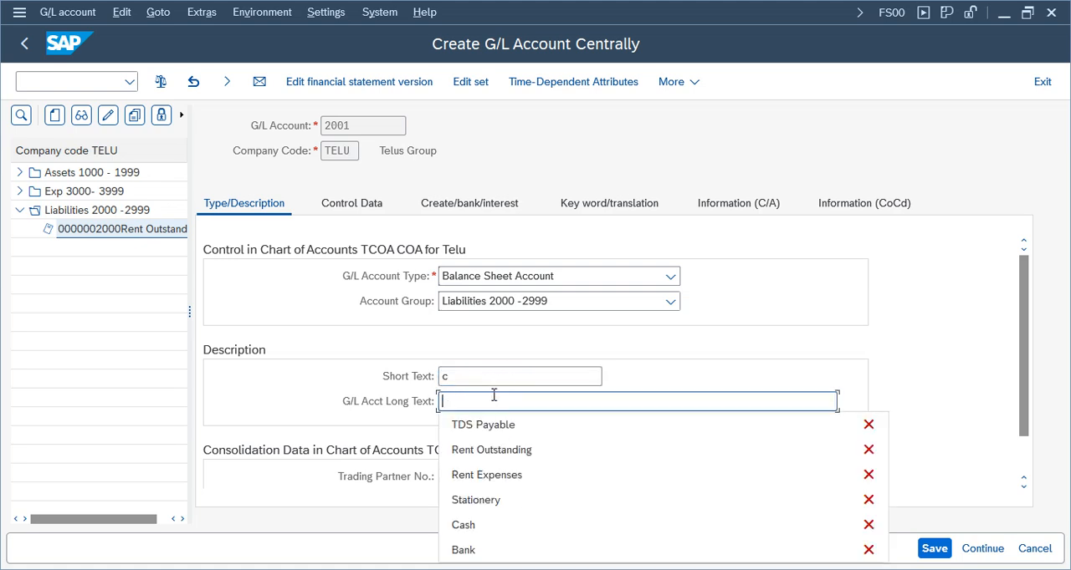
{"action": "left_click", "coordinate": [467, 371]}
{"action": "left_click", "coordinate": [489, 377]}
{"action": "left_click", "coordinate": [480, 377]}
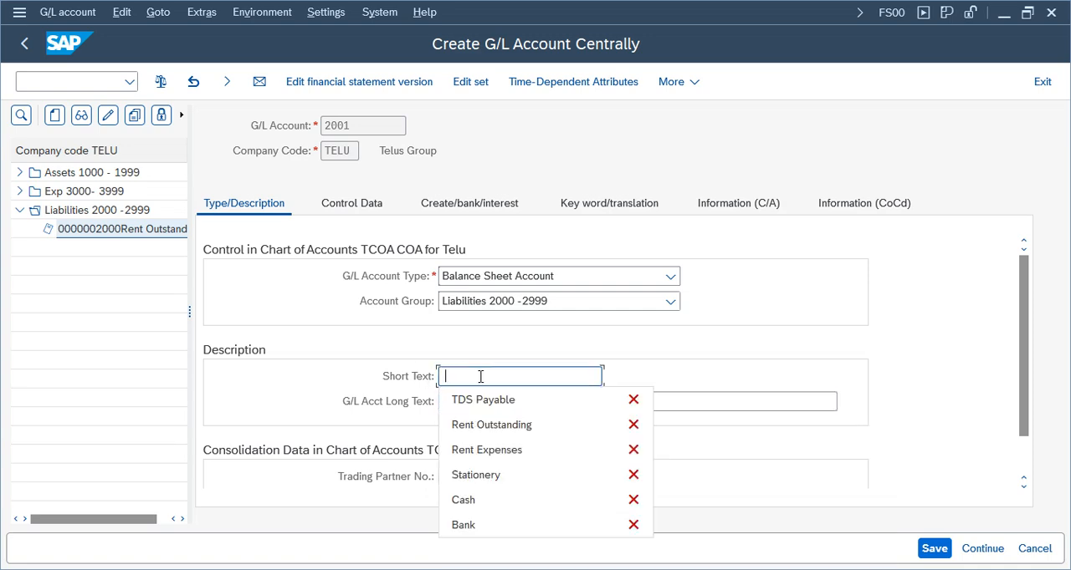
Enter Sundry Creditors as both the short text and the long text of G/L account 2001
{"action": "left_click", "coordinate": [475, 378]}
{"action": "type", "text": "S"}
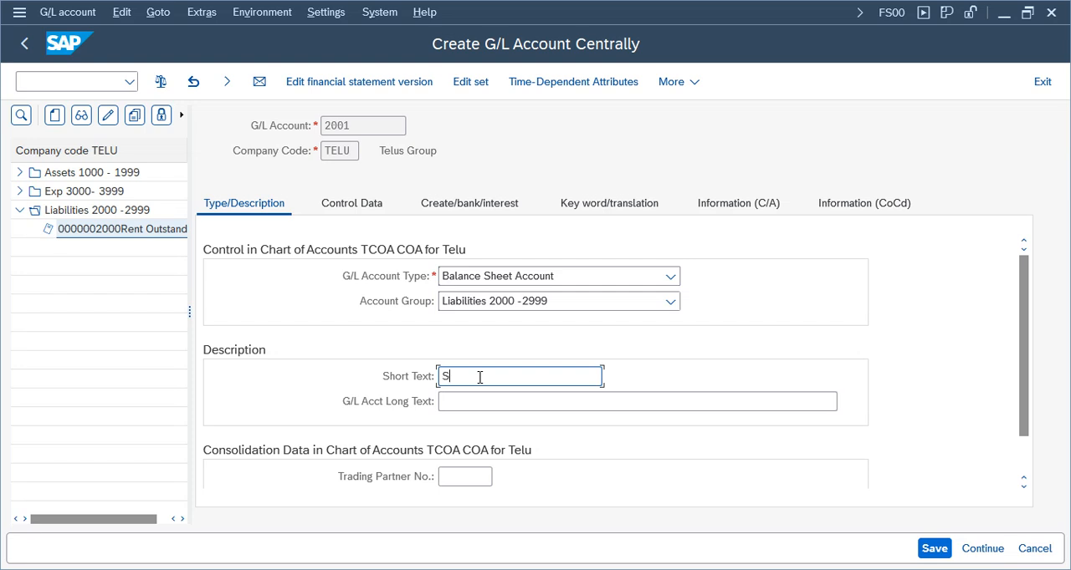
{"action": "type", "text": "undry Creditors"}
{"action": "key", "text": "Tab"}
{"action": "type", "text": "Su"}
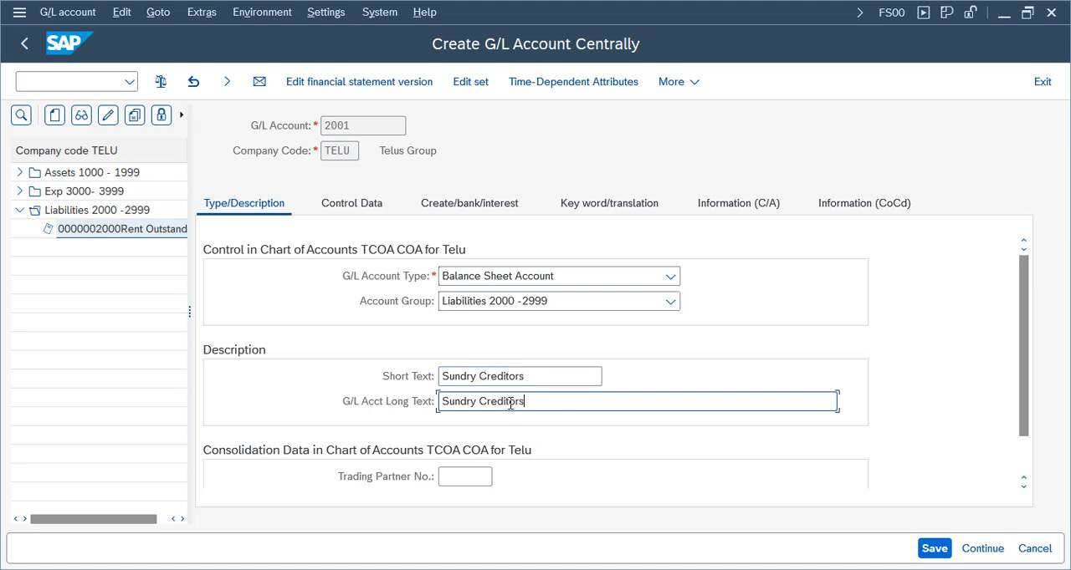
{"action": "left_click", "coordinate": [511, 402]}
In the account's control data, set the reconciliation account for account type to Vendors
{"action": "left_click", "coordinate": [364, 207]}
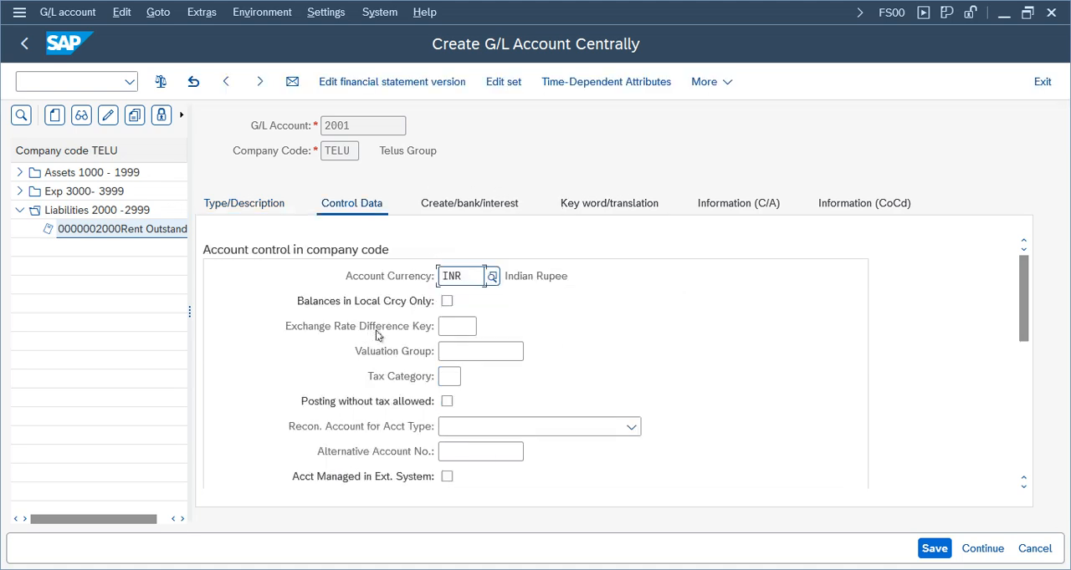
{"action": "left_click_drag", "start_coordinate": [1023, 316], "coordinate": [1013, 345]}
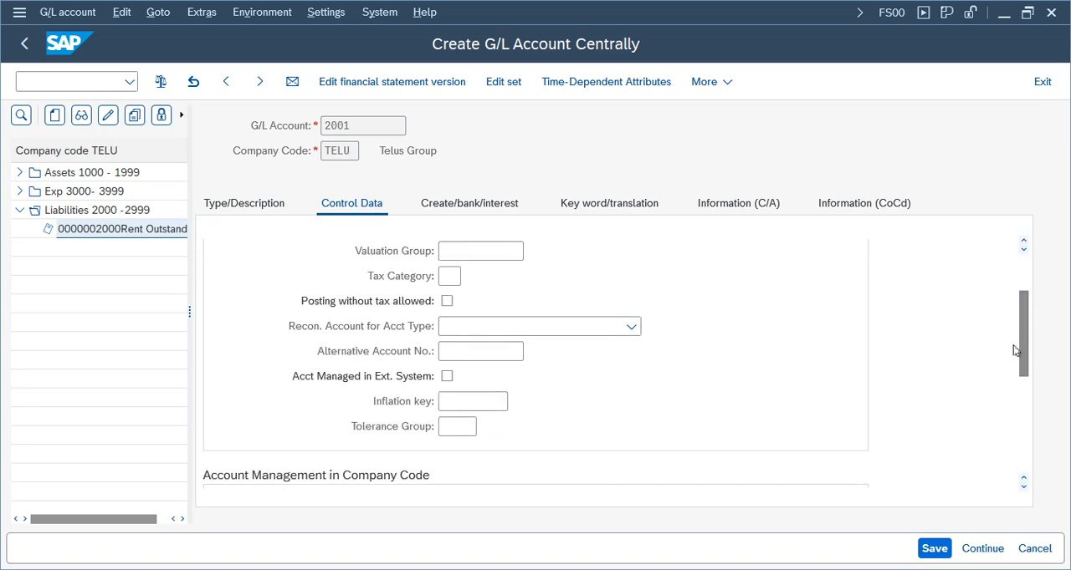
{"action": "left_click", "coordinate": [538, 327]}
{"action": "left_click", "coordinate": [482, 402]}
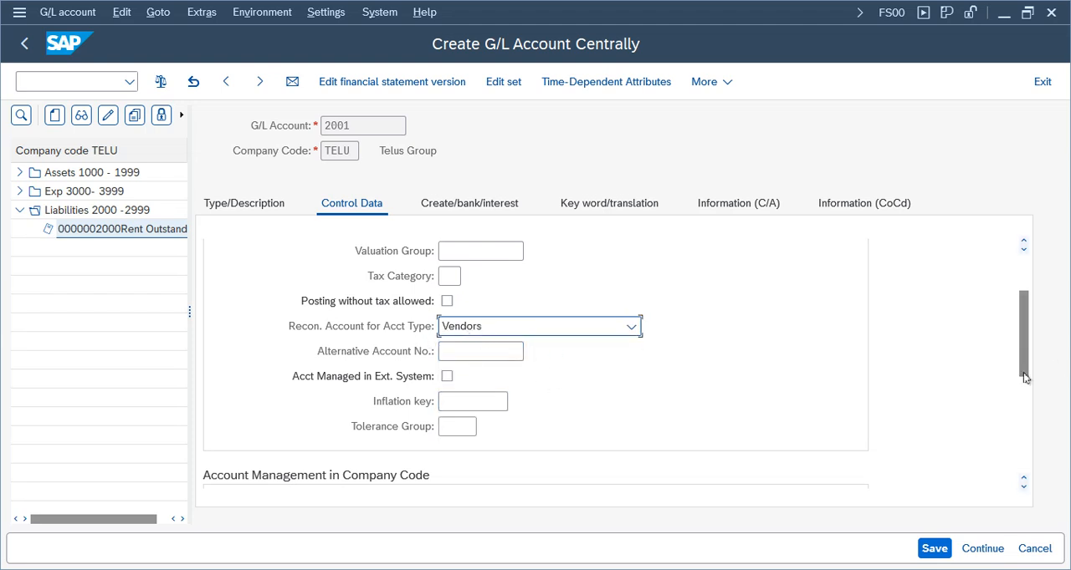
Set the account's sort key to 012 Vendor number
{"action": "left_click_drag", "start_coordinate": [1024, 377], "coordinate": [1034, 456]}
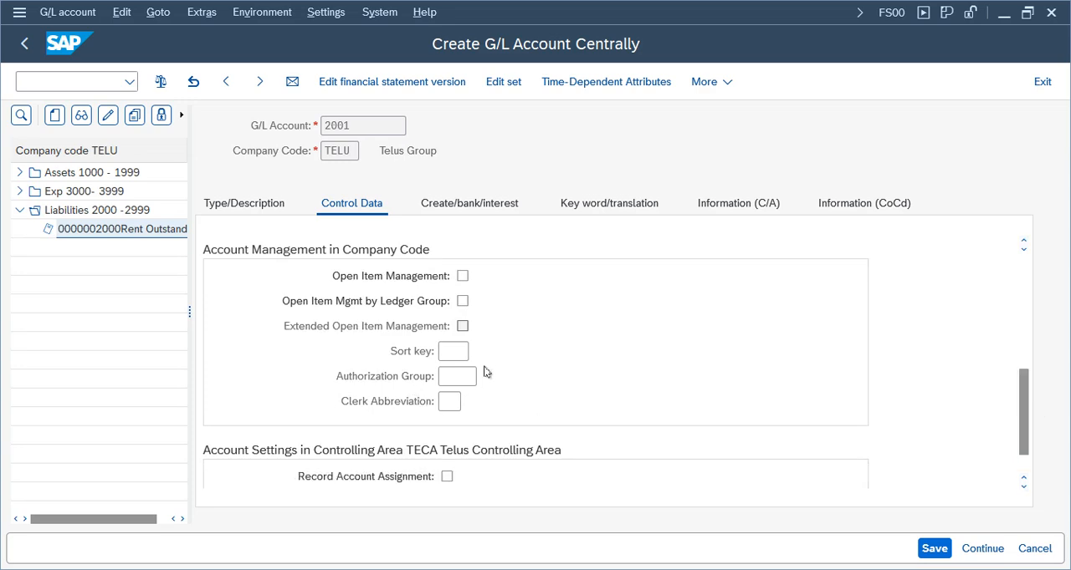
{"action": "left_click", "coordinate": [462, 353]}
{"action": "left_click", "coordinate": [475, 353]}
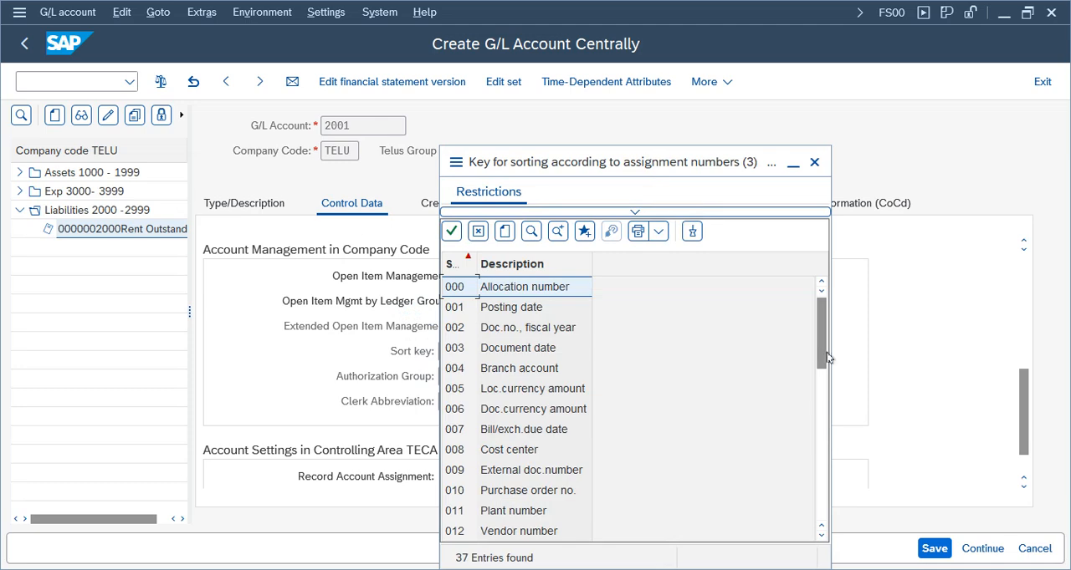
{"action": "left_click_drag", "start_coordinate": [822, 343], "coordinate": [821, 362]}
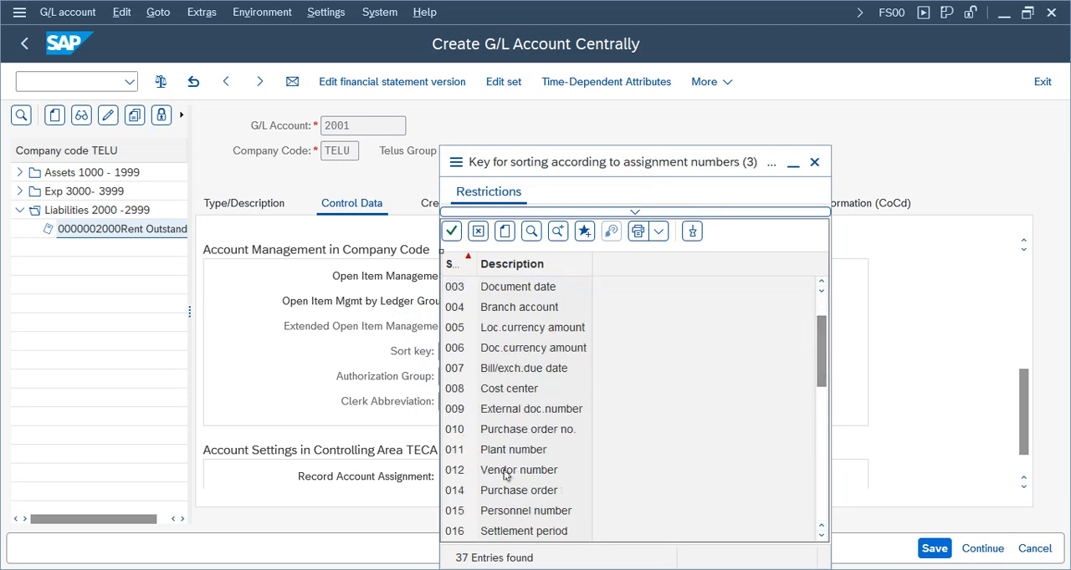
{"action": "left_click", "coordinate": [506, 470]}
Set the account's field status group to G067 Reconciliation accounts in the document creation settings
{"action": "left_click", "coordinate": [479, 209]}
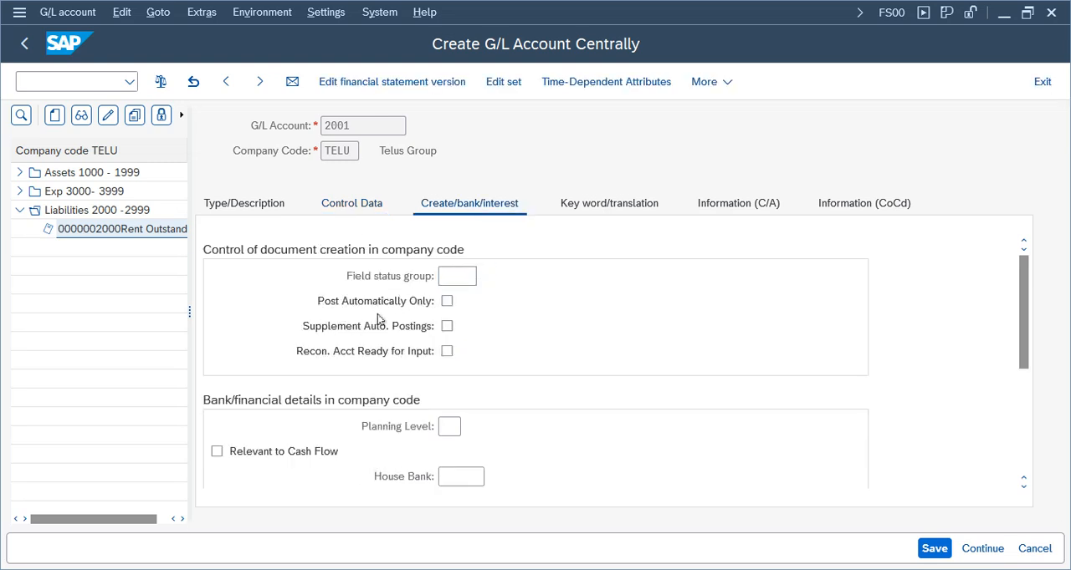
{"action": "key", "text": "F4"}
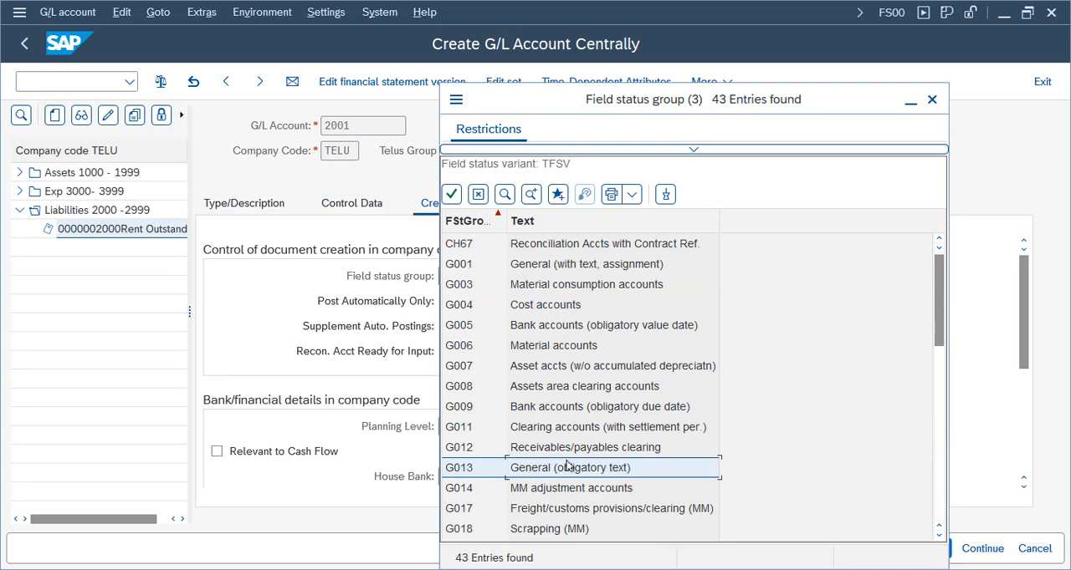
{"action": "scroll", "coordinate": [560, 470], "scroll_direction": "down", "scroll_amount": 3}
{"action": "scroll", "coordinate": [567, 466], "scroll_direction": "down", "scroll_amount": 10}
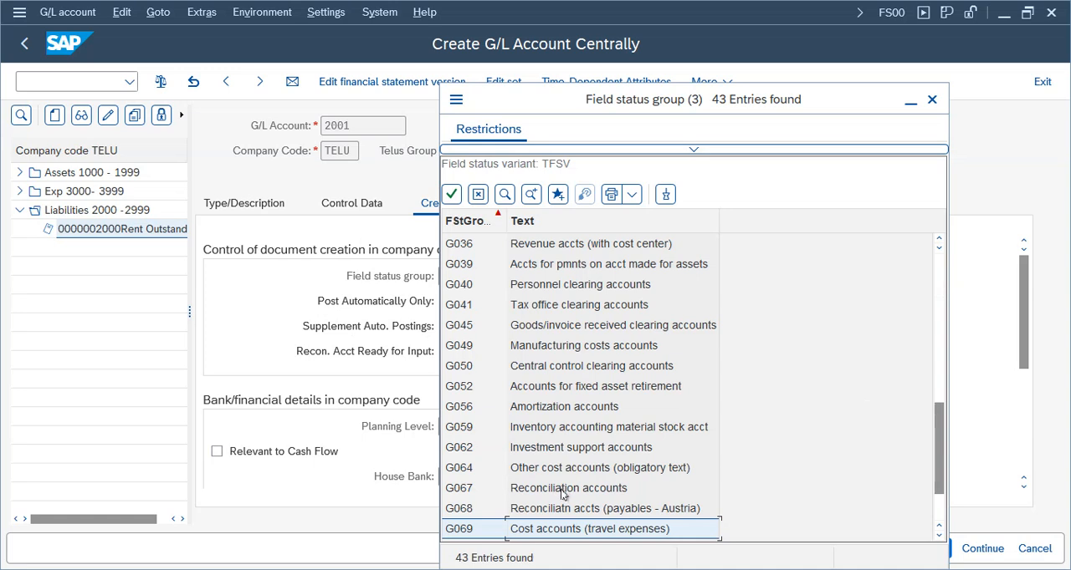
{"action": "double_click", "coordinate": [562, 488]}
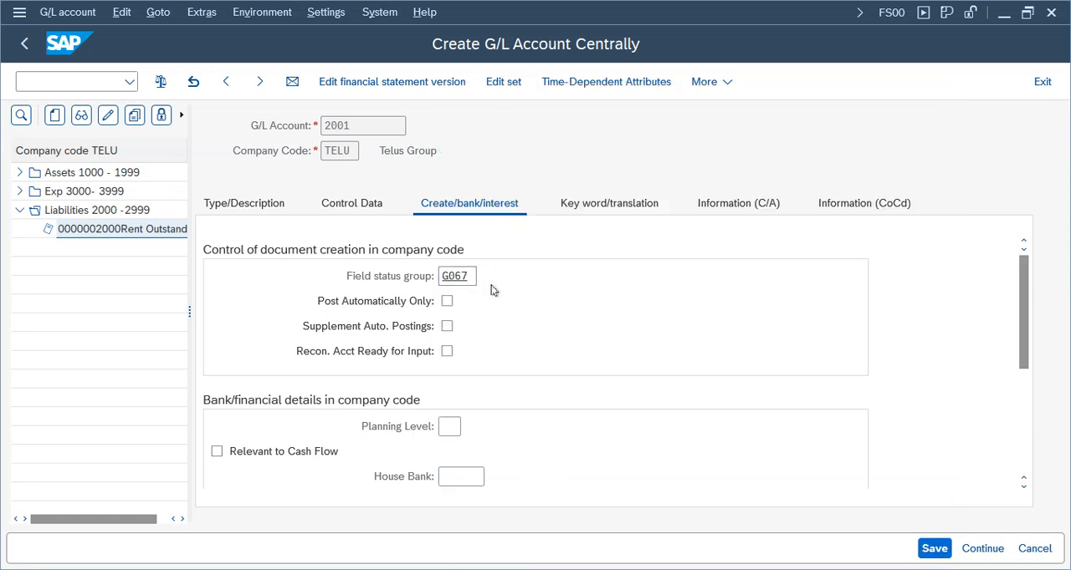
{"action": "left_click_drag", "start_coordinate": [621, 277], "coordinate": [326, 270]}
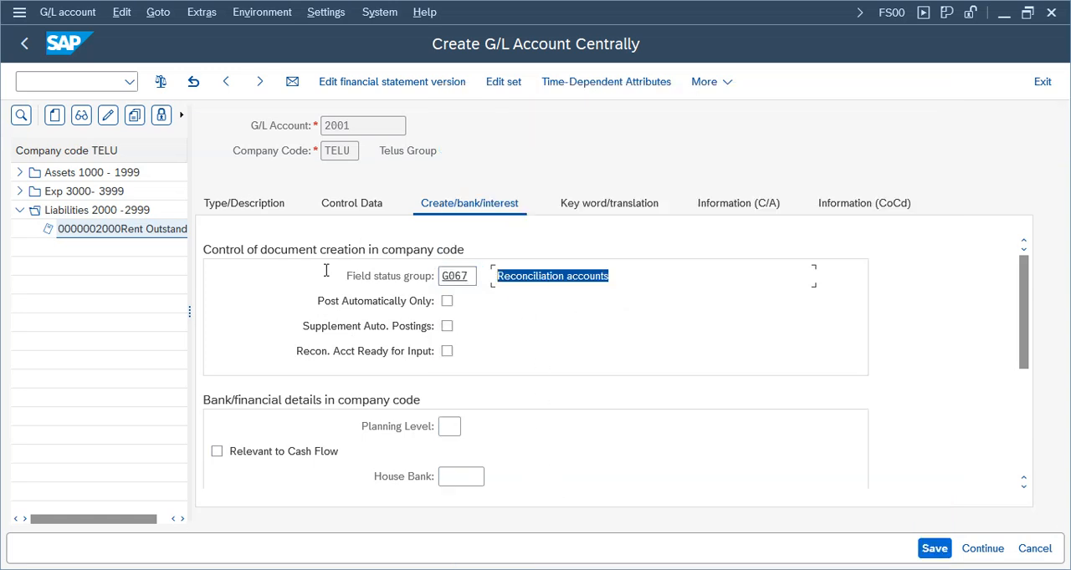
Review the control data and description of G/L account 2001 and save the account
{"action": "left_click", "coordinate": [342, 209]}
{"action": "scroll", "coordinate": [652, 334], "scroll_direction": "up", "scroll_amount": 4}
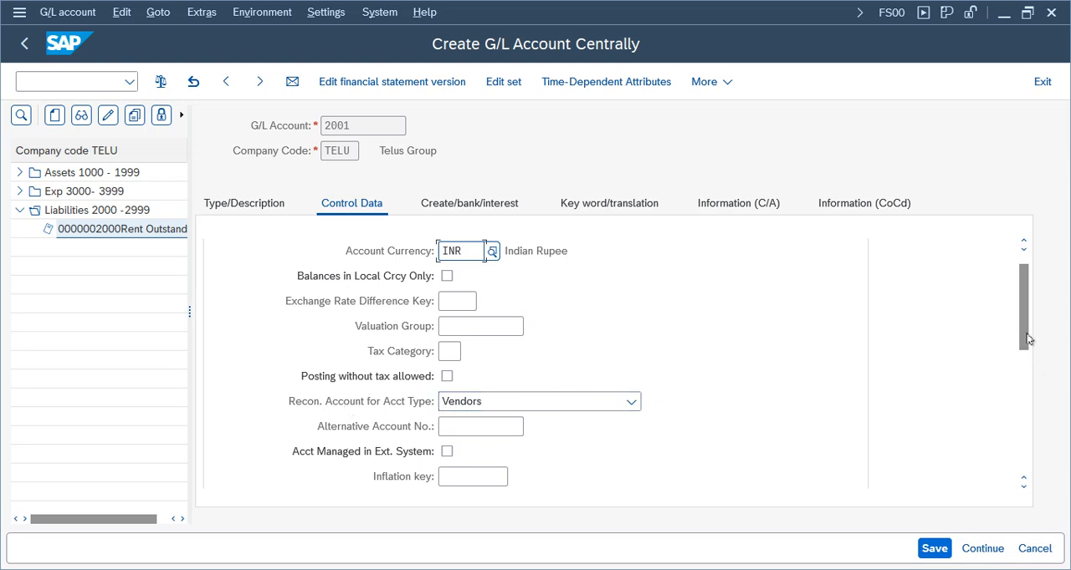
{"action": "mouse_move", "coordinate": [1026, 335]}
{"action": "left_mouse_down"}
{"action": "mouse_move", "coordinate": [1019, 428]}
{"action": "mouse_move", "coordinate": [1019, 338]}
{"action": "left_mouse_up"}
{"action": "left_click", "coordinate": [253, 209]}
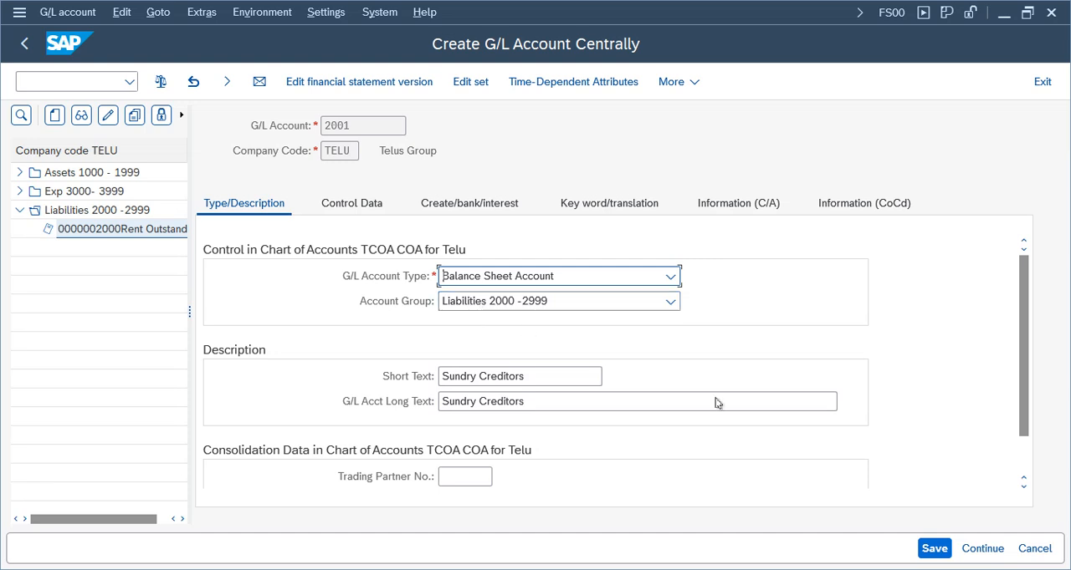
{"action": "left_click", "coordinate": [932, 549]}
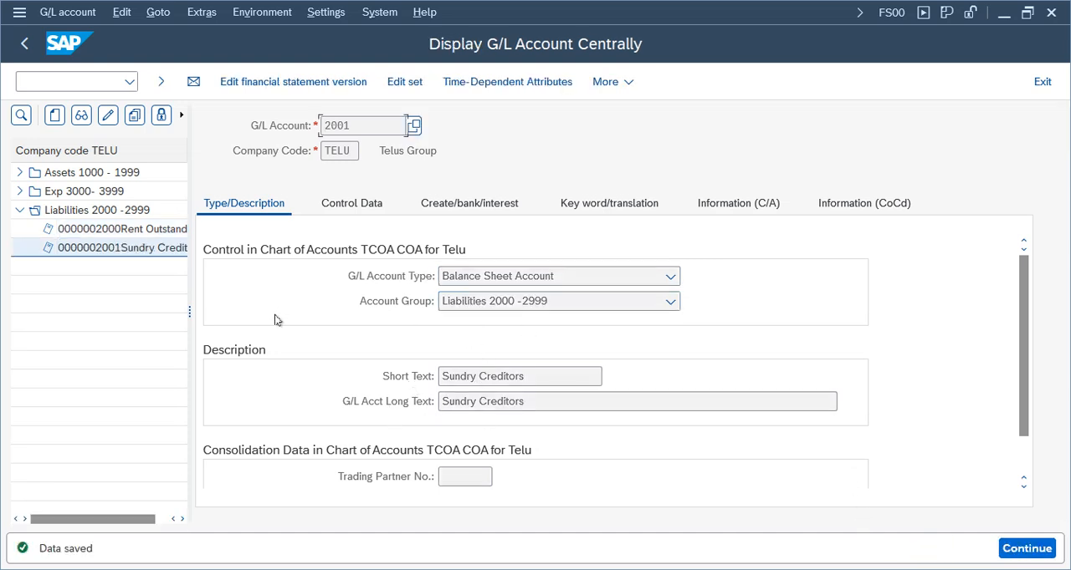
{"action": "left_click_drag", "start_coordinate": [189, 315], "coordinate": [394, 316]}
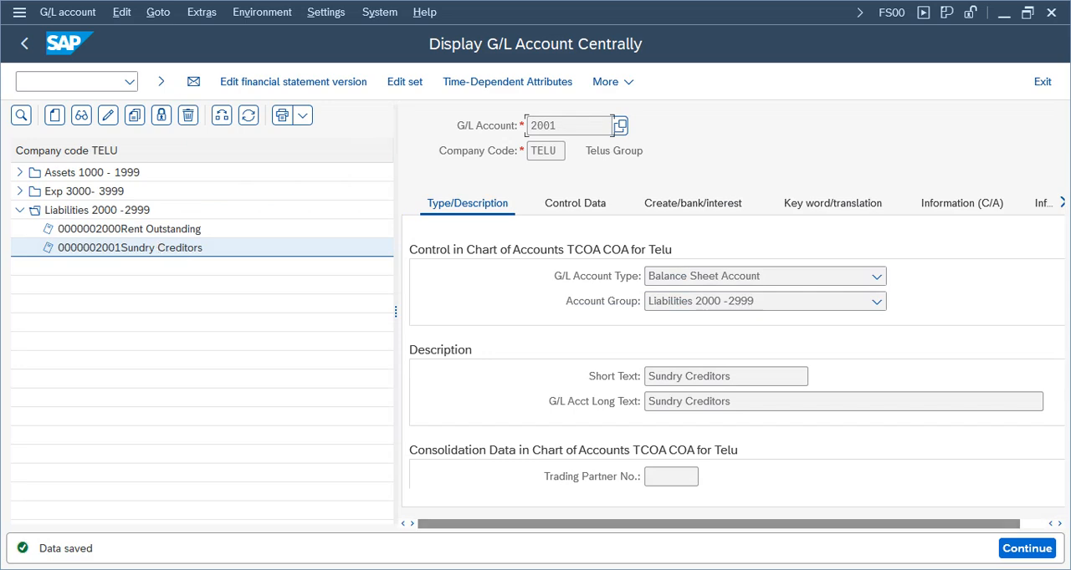
{"action": "left_click_drag", "start_coordinate": [756, 378], "coordinate": [530, 373]}
{"action": "left_click_drag", "start_coordinate": [816, 403], "coordinate": [521, 404]}
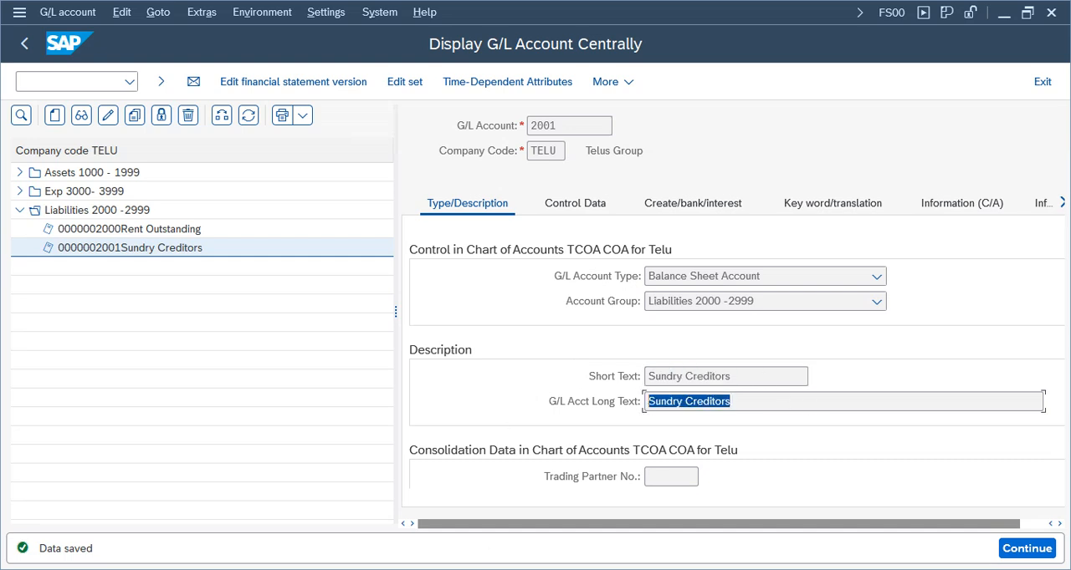
In the vendor business partner's company code data, select 2001 Sundry Creditors as the reconciliation account
{"action": "mouse_move", "coordinate": [311, 549]}
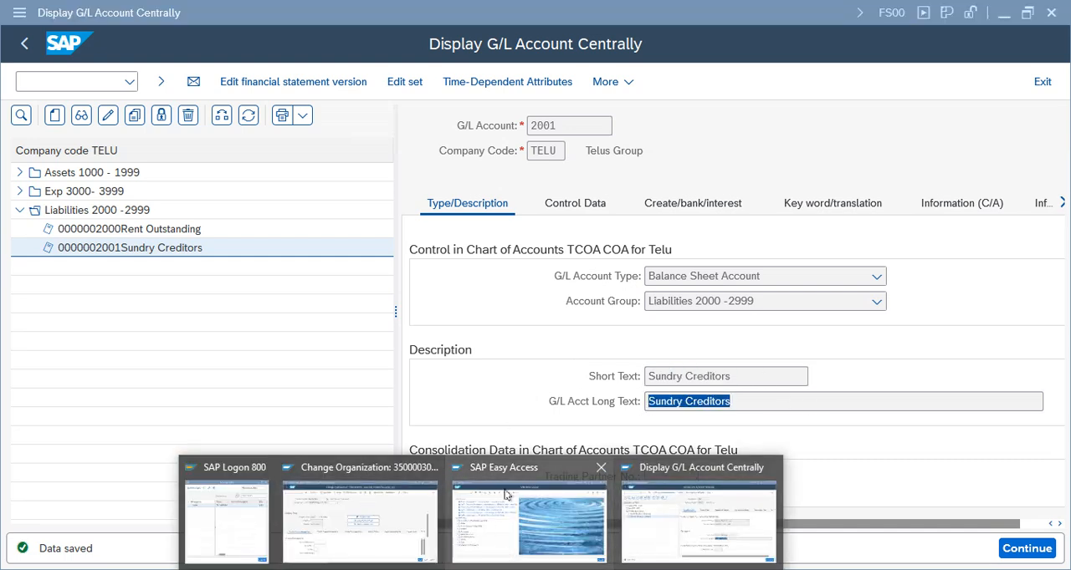
{"action": "left_click", "coordinate": [360, 510]}
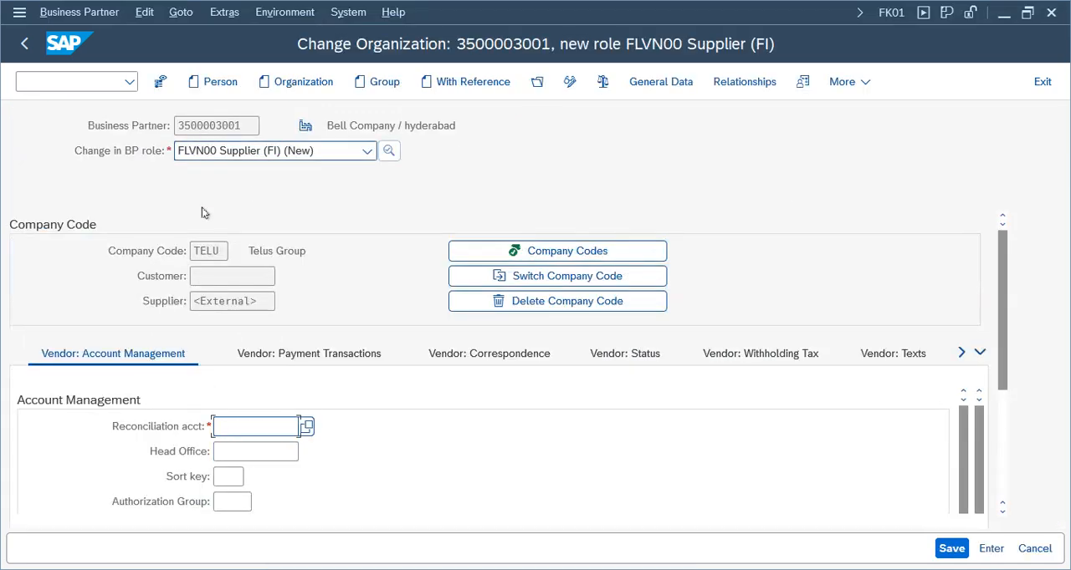
{"action": "left_click", "coordinate": [306, 427]}
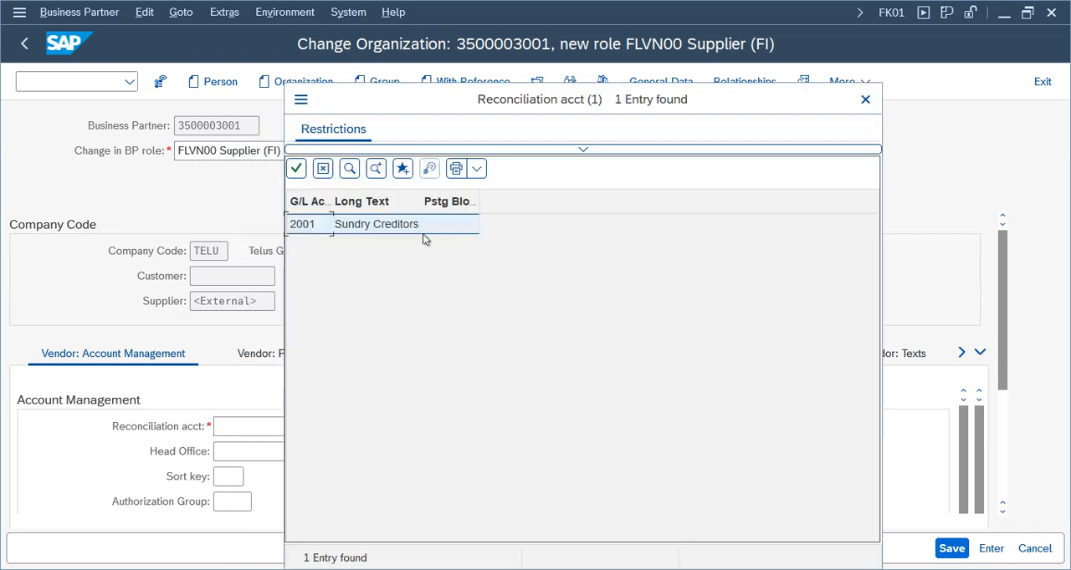
{"action": "double_click", "coordinate": [347, 226]}
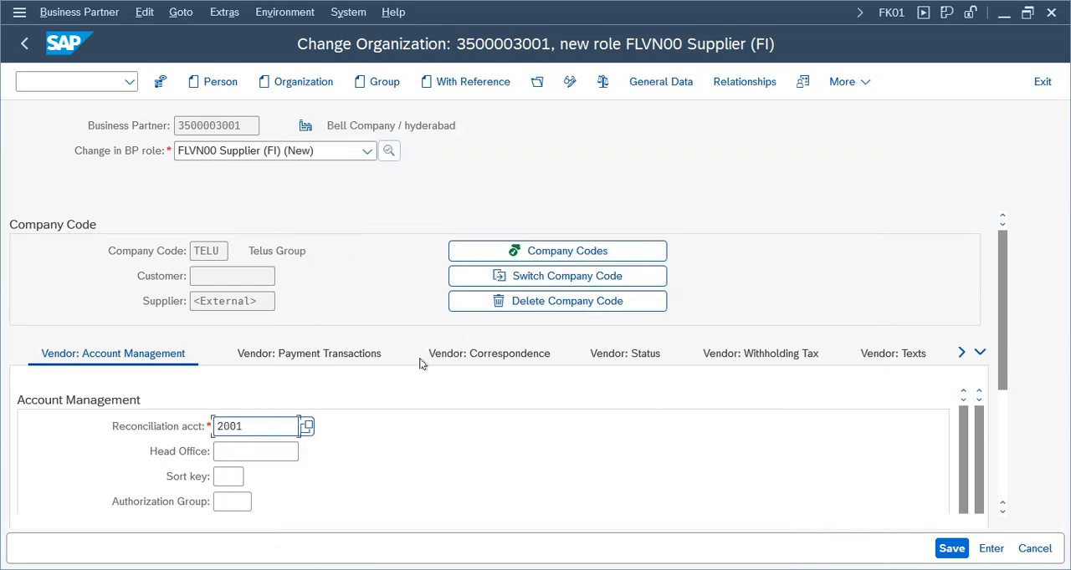
Set the vendor's sort key to 012 in its account management data
{"action": "left_click", "coordinate": [222, 478]}
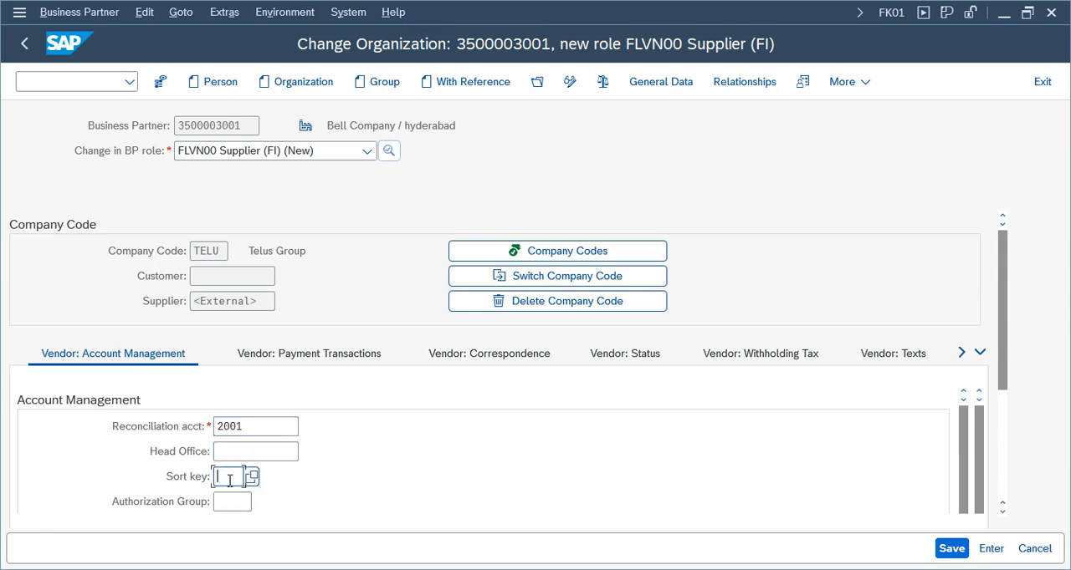
{"action": "type", "text": "012"}
{"action": "key", "text": "Return"}
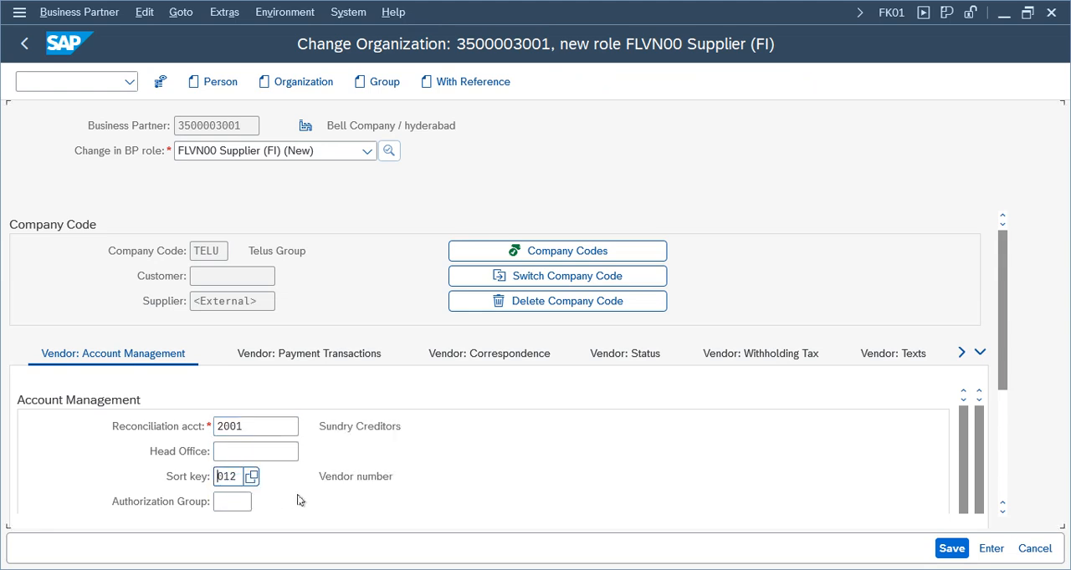
{"action": "left_click_drag", "start_coordinate": [407, 472], "coordinate": [301, 473]}
{"action": "left_click_drag", "start_coordinate": [433, 431], "coordinate": [288, 420]}
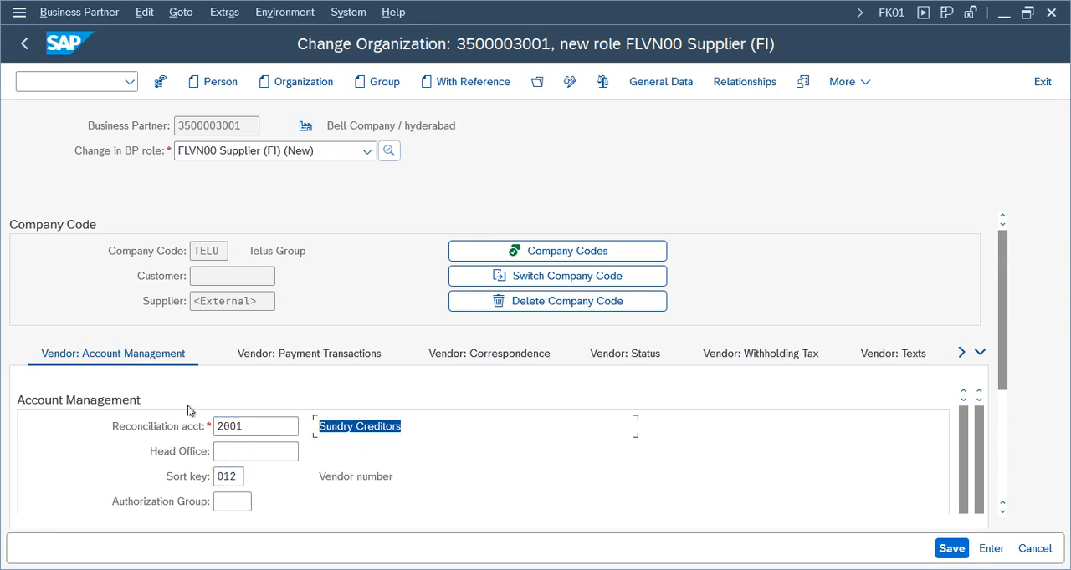
Look through the vendor's payment transactions and available BP roles, and try to save the supplier data
{"action": "left_click", "coordinate": [333, 361]}
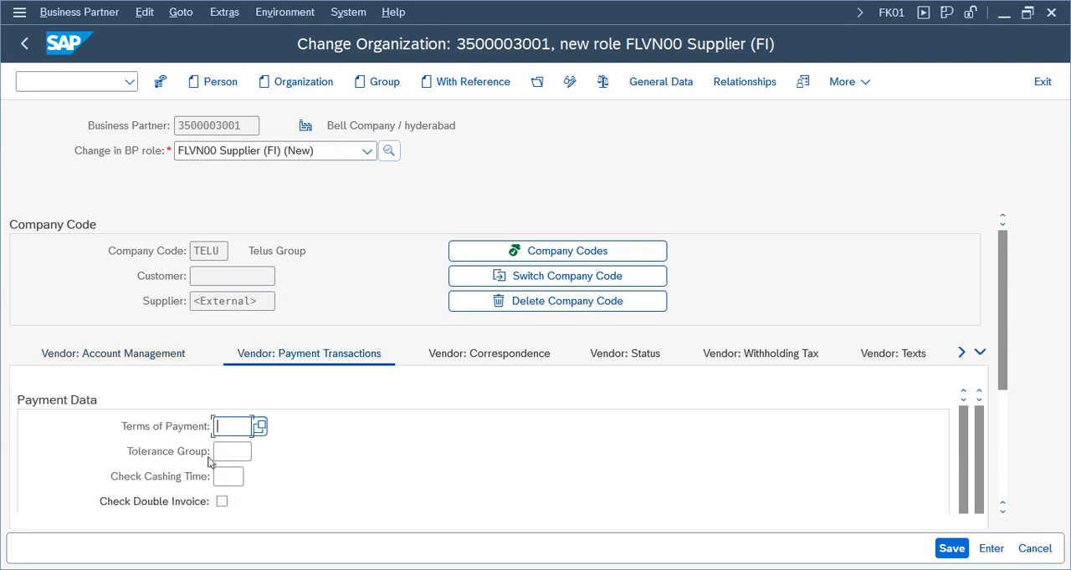
{"action": "left_click", "coordinate": [951, 549]}
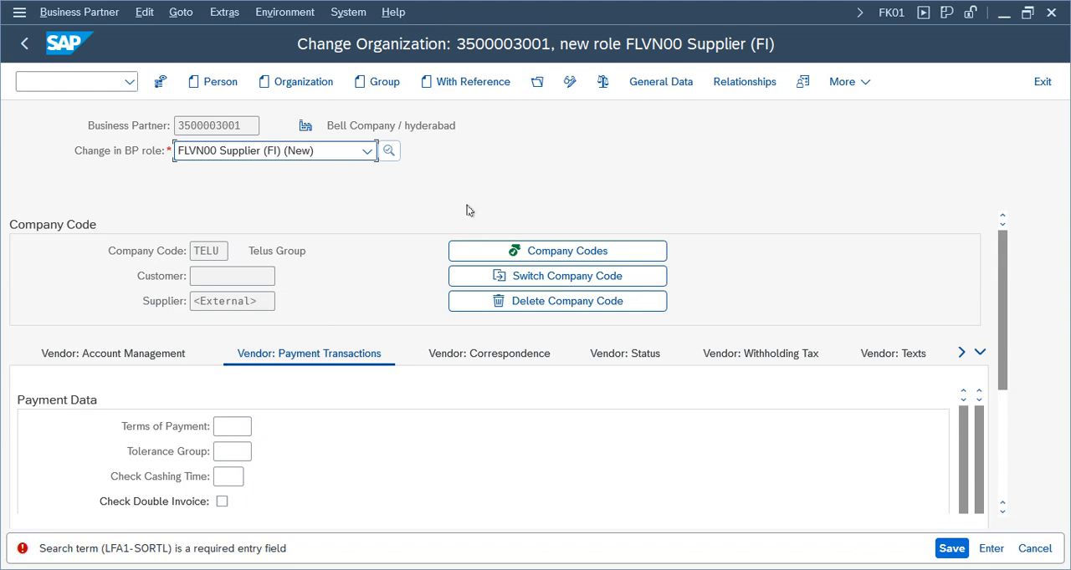
{"action": "left_click", "coordinate": [764, 354]}
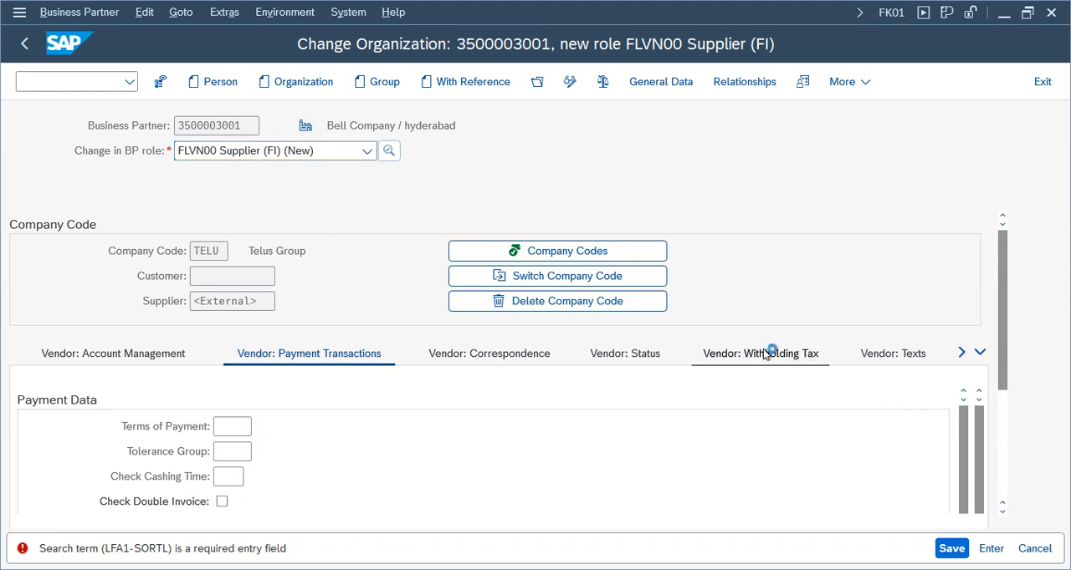
{"action": "left_click", "coordinate": [126, 357]}
{"action": "left_click", "coordinate": [224, 158]}
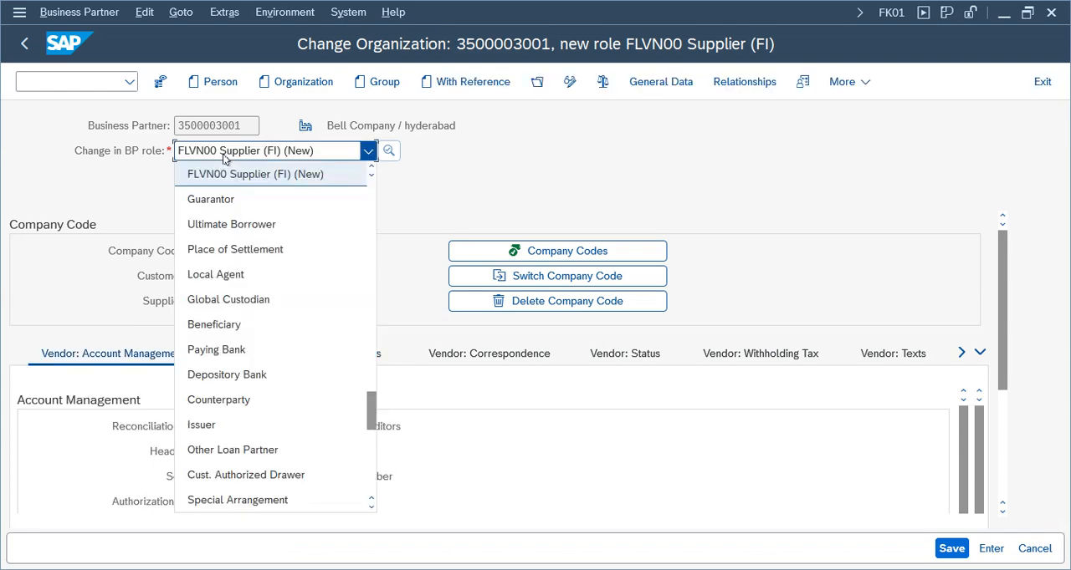
{"action": "left_click_drag", "start_coordinate": [371, 410], "coordinate": [374, 164]}
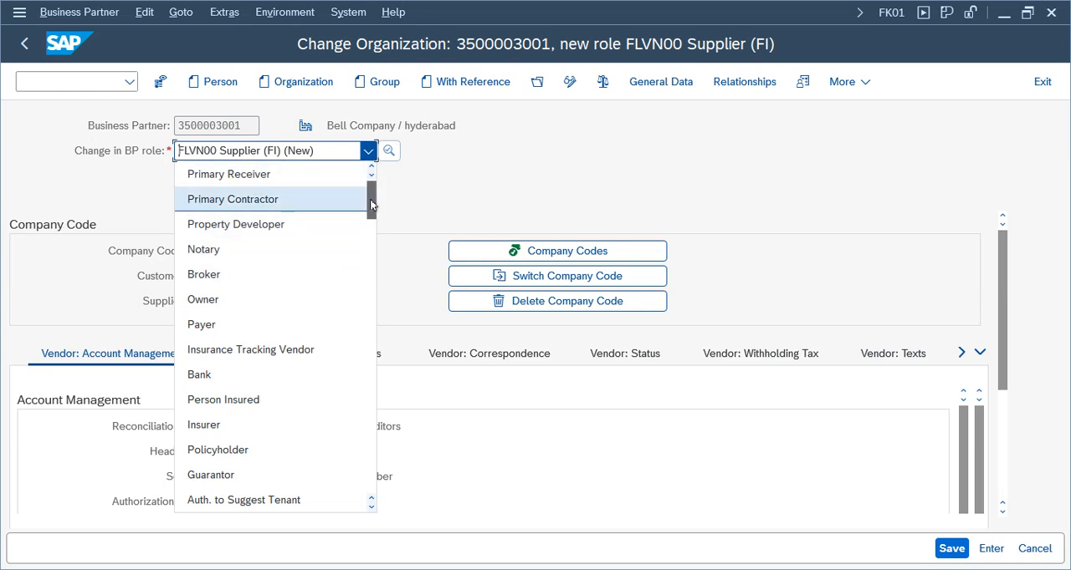
{"action": "left_click_drag", "start_coordinate": [372, 204], "coordinate": [378, 159]}
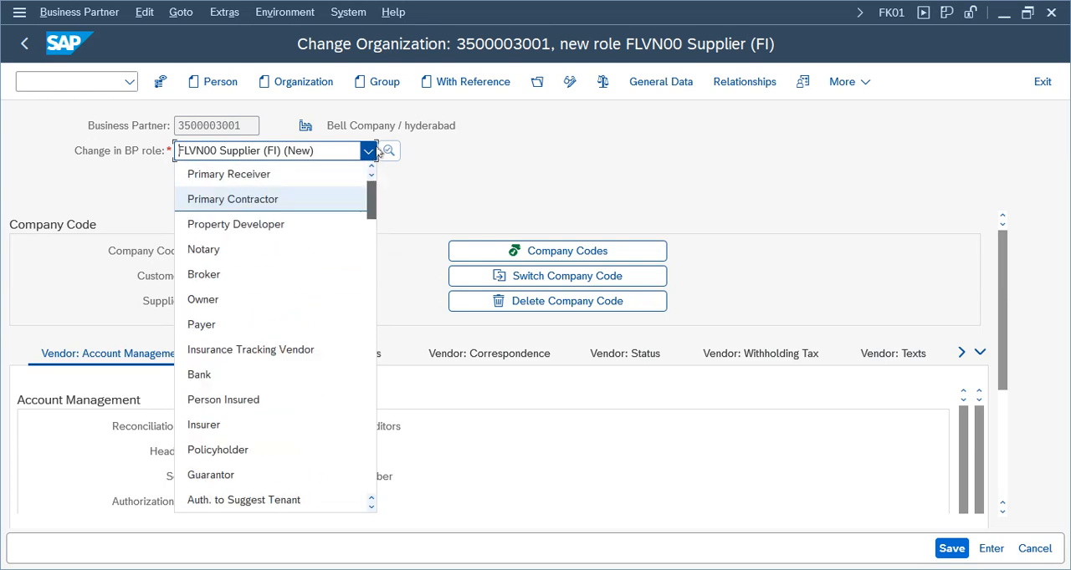
{"action": "left_click", "coordinate": [382, 154]}
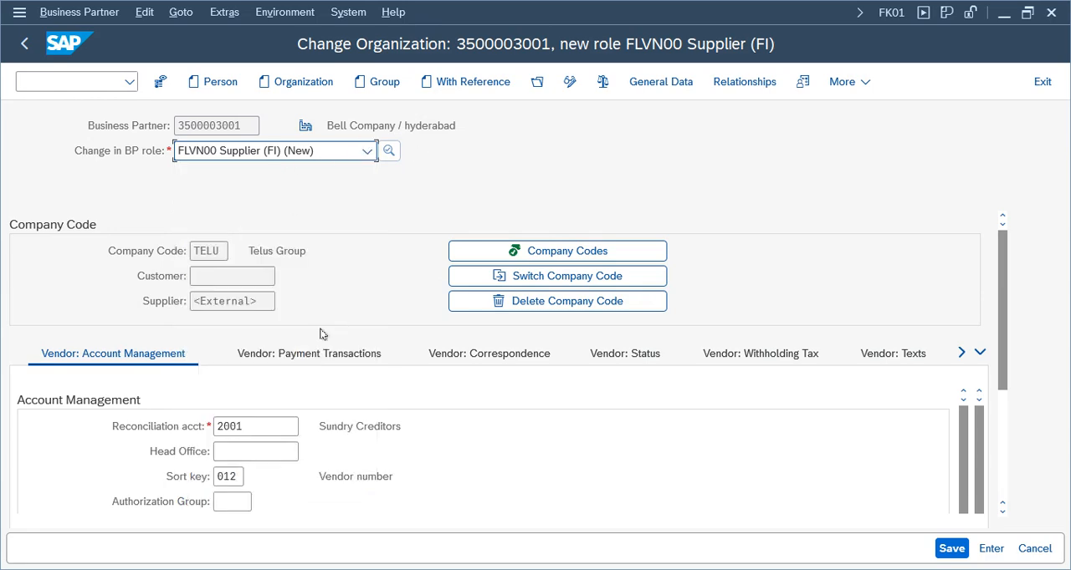
{"action": "left_click", "coordinate": [951, 549]}
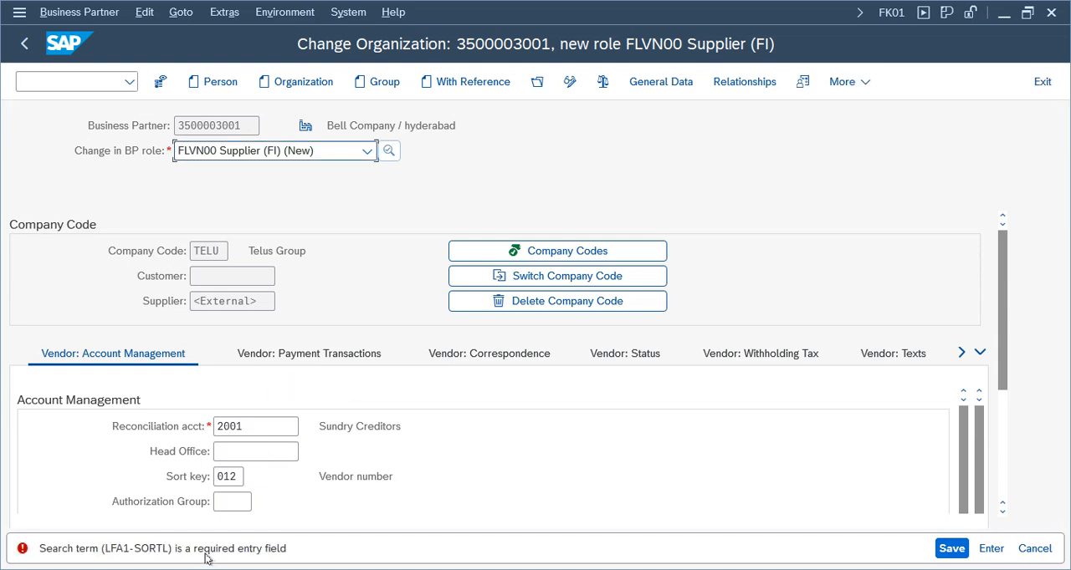
Enter test as the first search term in the business partner's general address data and save the supplier
{"action": "scroll", "coordinate": [966, 385], "scroll_direction": "down", "scroll_amount": 3}
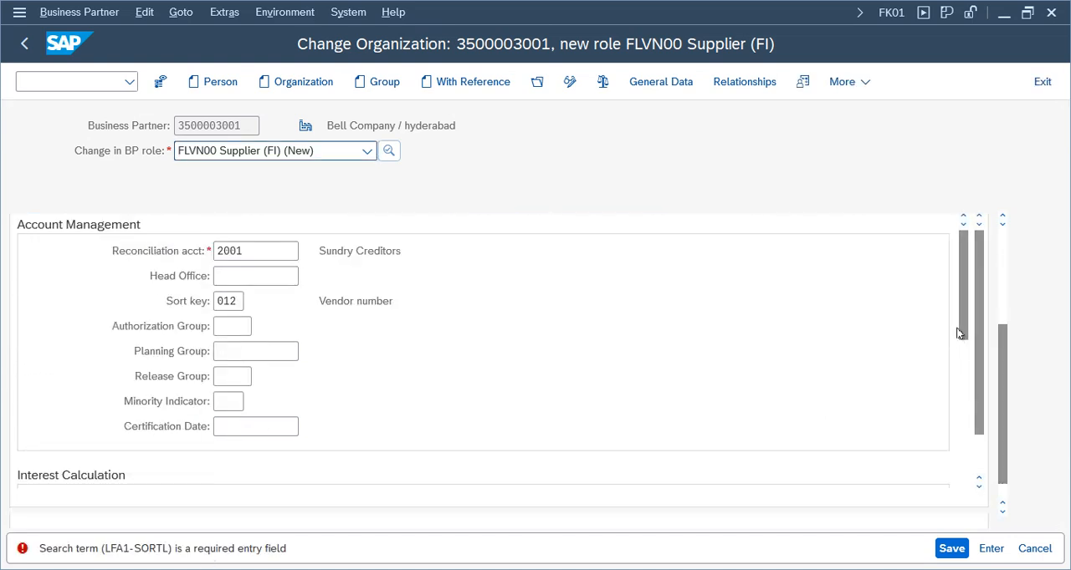
{"action": "left_click_drag", "start_coordinate": [1001, 407], "coordinate": [984, 257]}
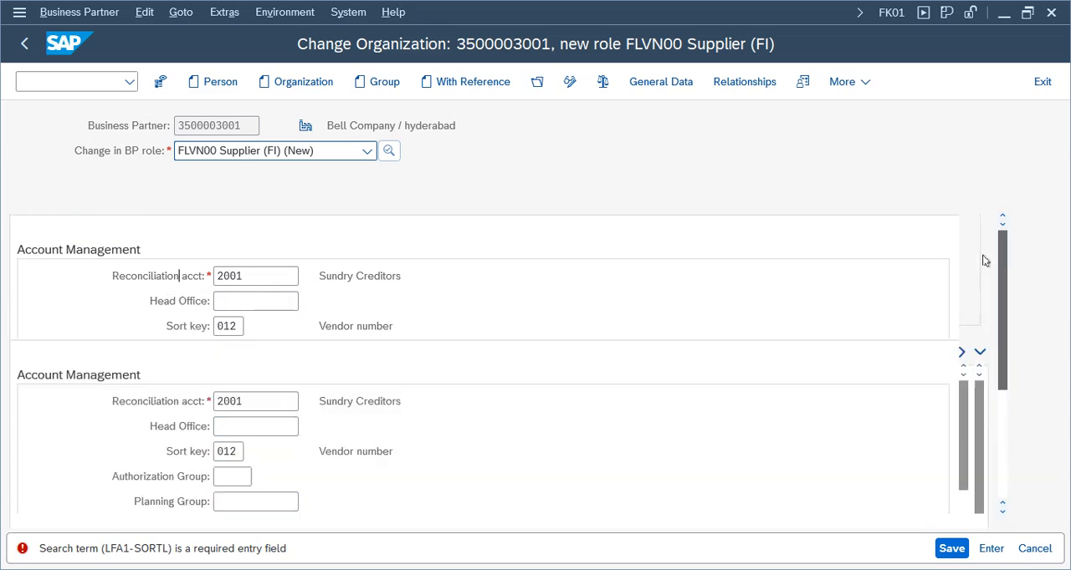
{"action": "left_click", "coordinate": [668, 83]}
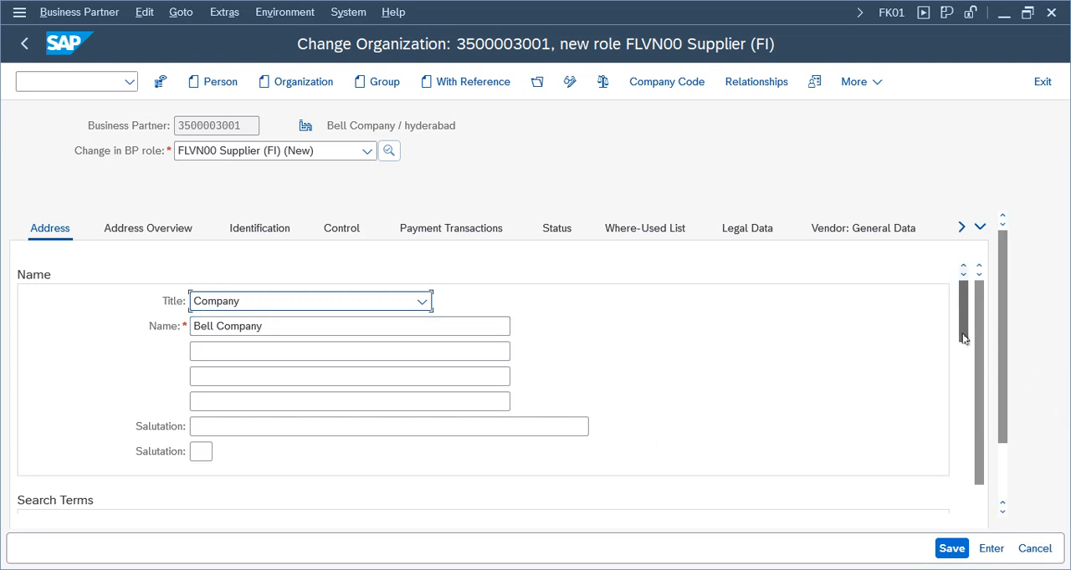
{"action": "left_click_drag", "start_coordinate": [963, 338], "coordinate": [963, 363]}
{"action": "left_click", "coordinate": [221, 403]}
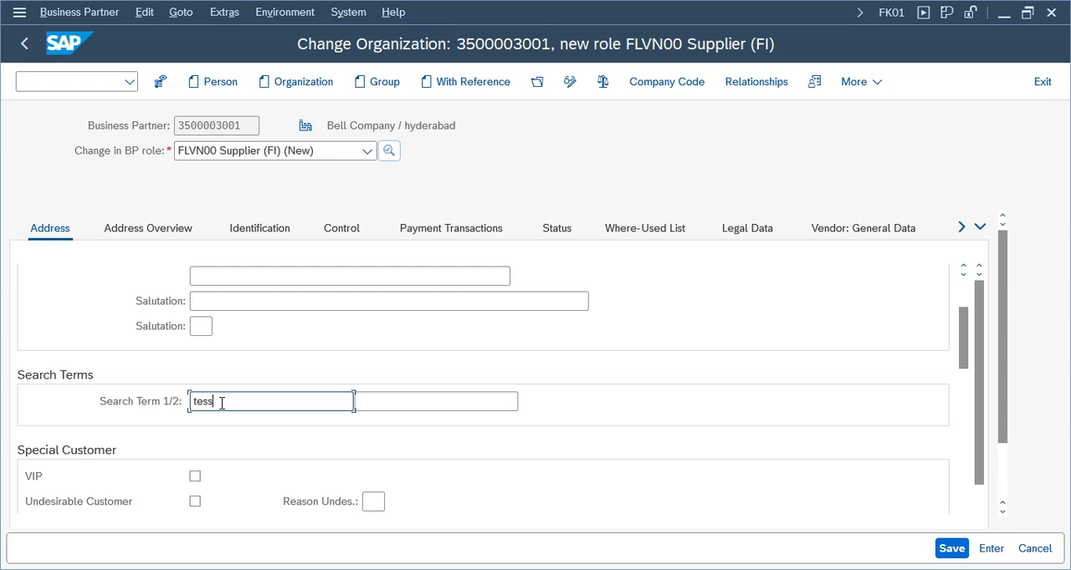
{"action": "type", "text": "test"}
{"action": "key", "text": "Return"}
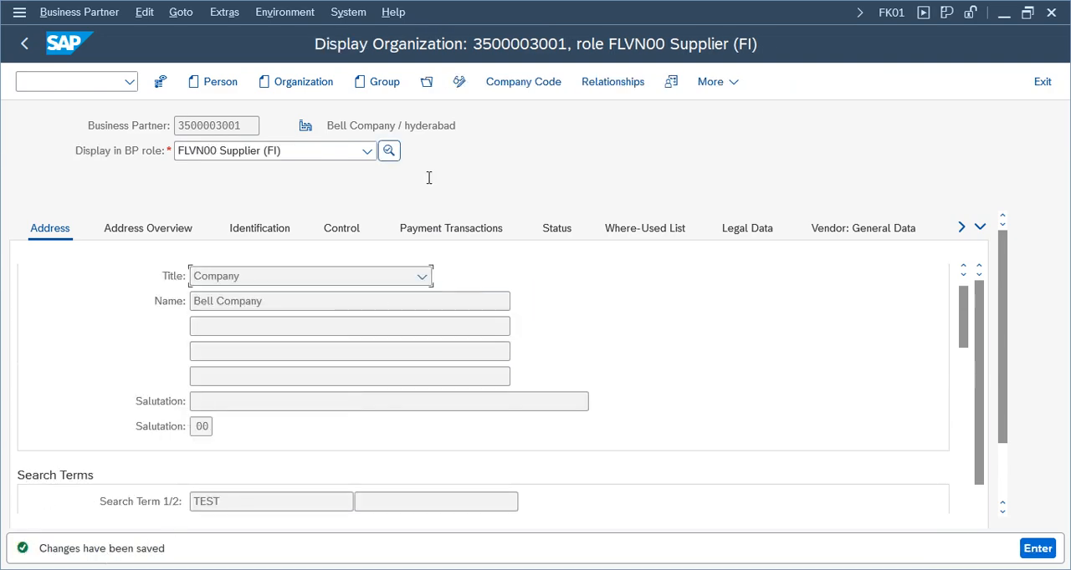
Compare the business partner number with the supplier number in the saved partner's company code data
{"action": "left_click", "coordinate": [523, 87]}
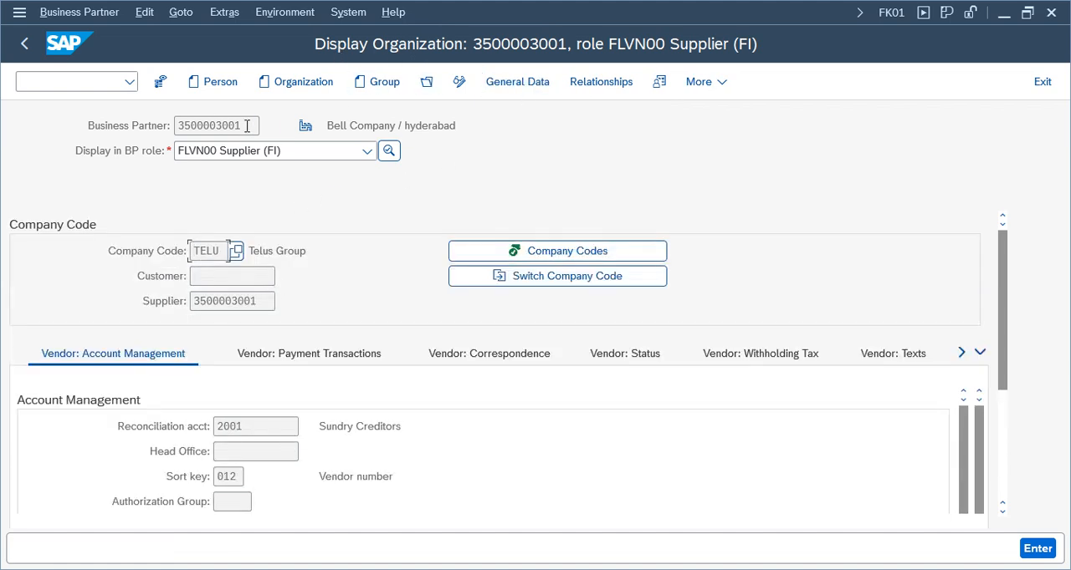
{"action": "left_click_drag", "start_coordinate": [247, 125], "coordinate": [163, 125]}
{"action": "left_click", "coordinate": [222, 300]}
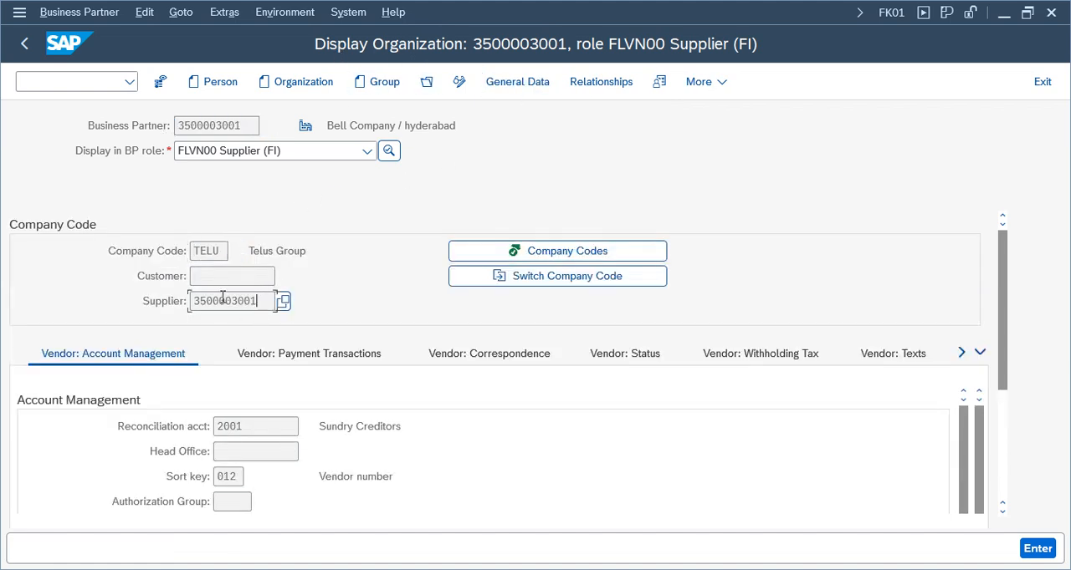
{"action": "left_click_drag", "start_coordinate": [222, 301], "coordinate": [150, 296]}
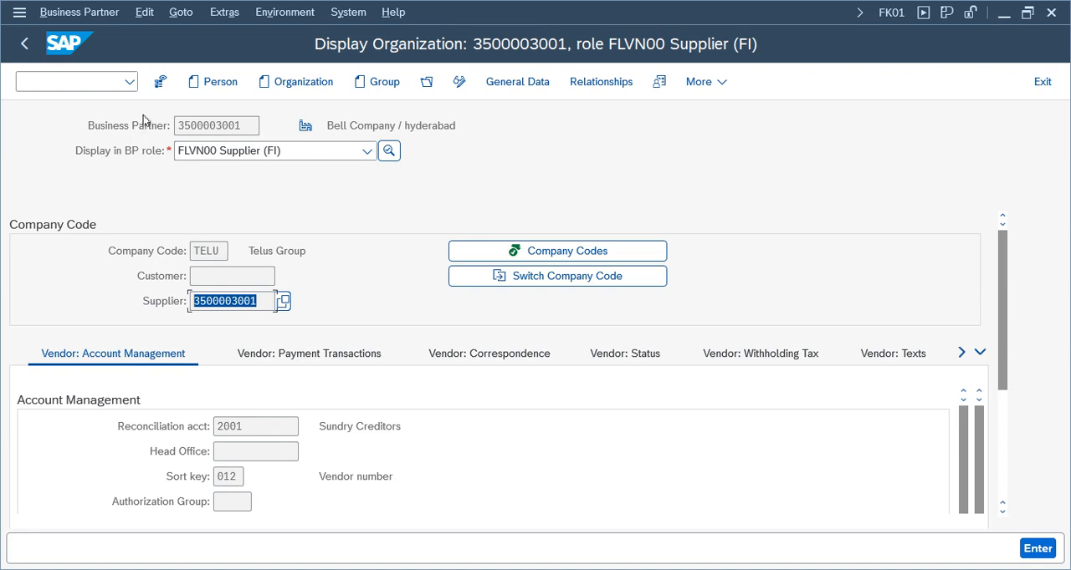
{"action": "left_click", "coordinate": [246, 304]}
{"action": "left_click", "coordinate": [221, 126]}
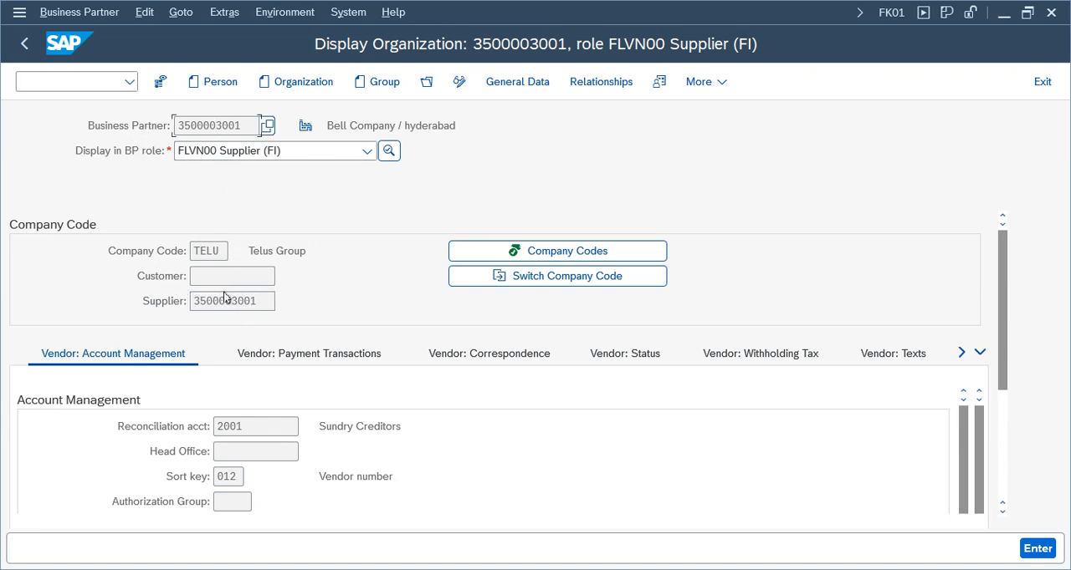
{"action": "left_click", "coordinate": [224, 301]}
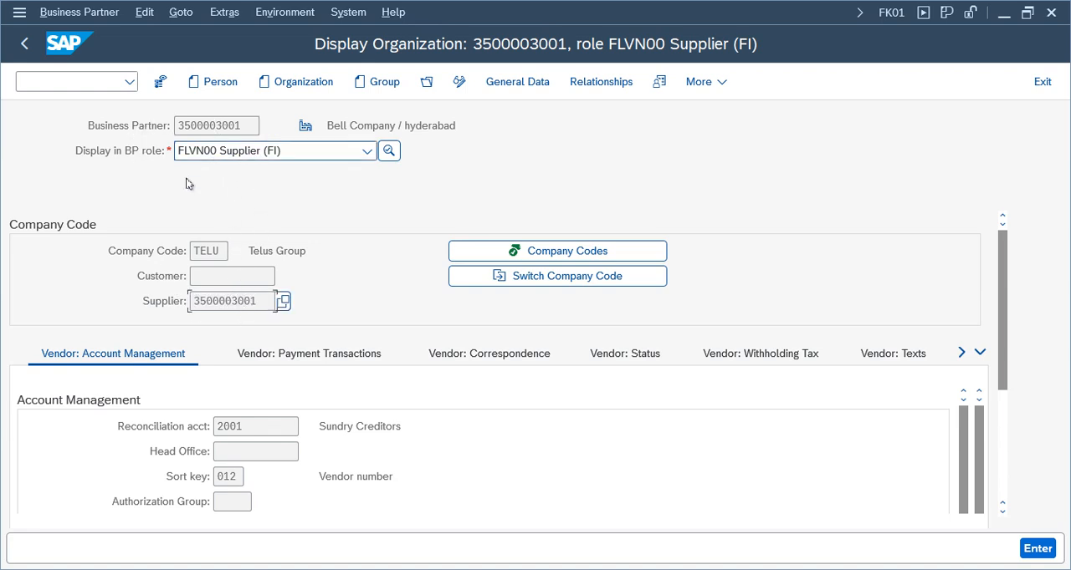
{"action": "left_click", "coordinate": [204, 126]}
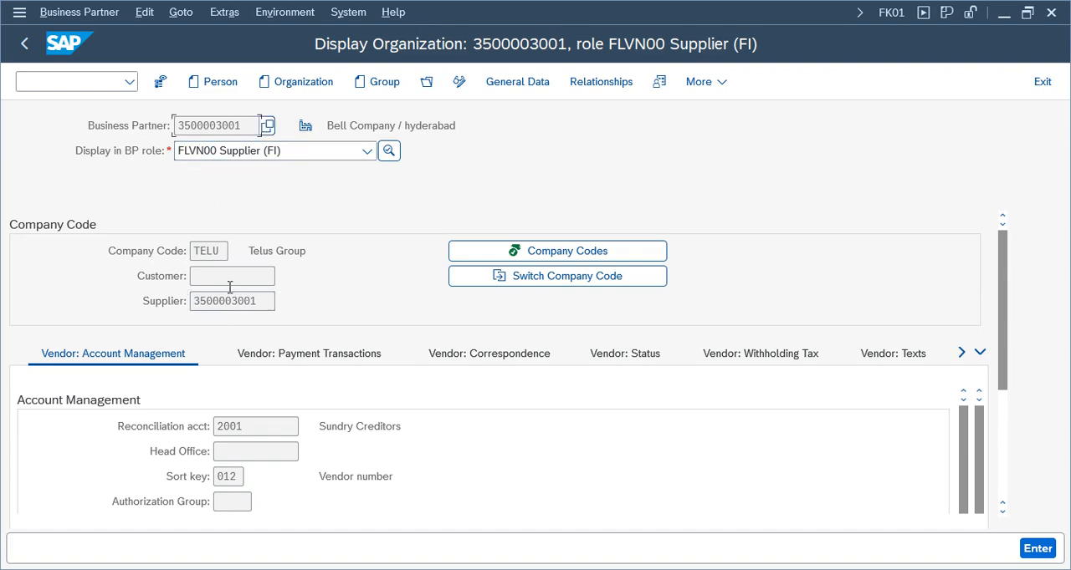
{"action": "left_click", "coordinate": [231, 308]}
{"action": "left_click", "coordinate": [232, 126]}
{"action": "left_click", "coordinate": [246, 305]}
{"action": "left_click", "coordinate": [207, 125]}
{"action": "double_click", "coordinate": [241, 126]}
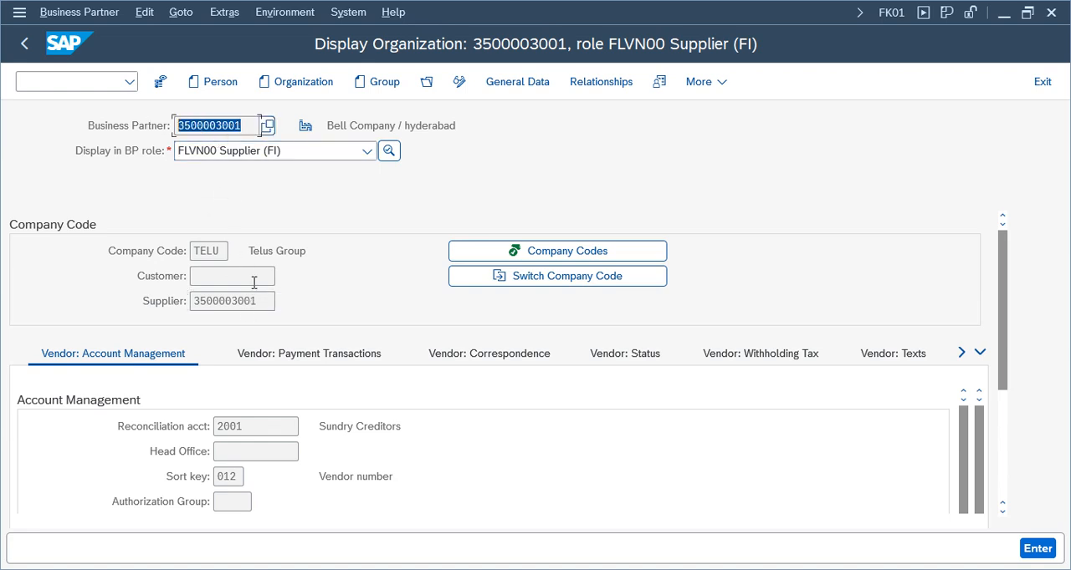
{"action": "left_click", "coordinate": [243, 305]}
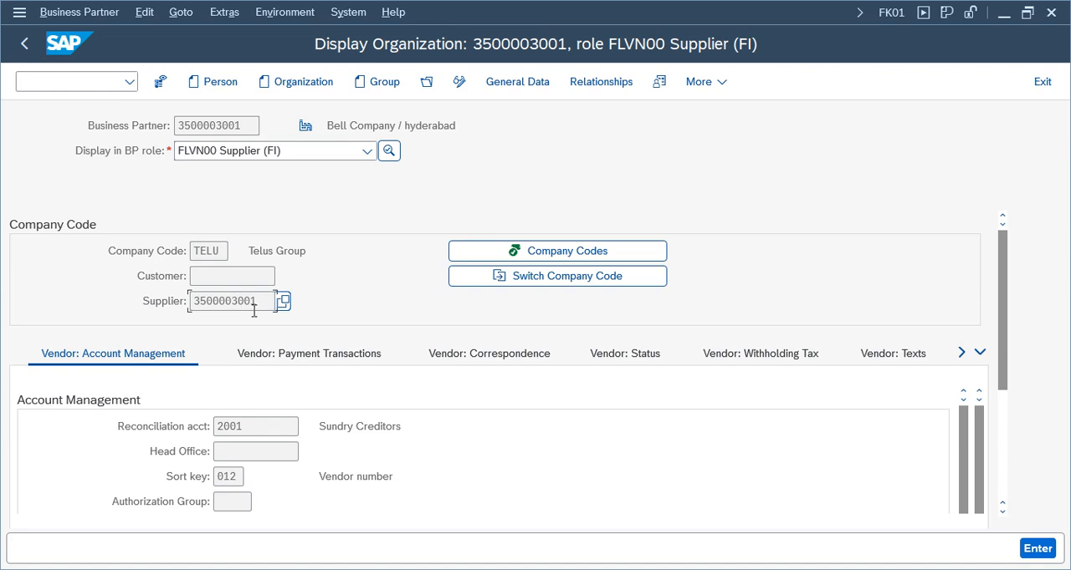
{"action": "double_click", "coordinate": [247, 126]}
{"action": "left_click", "coordinate": [236, 305]}
{"action": "left_click_drag", "start_coordinate": [264, 303], "coordinate": [180, 303]}
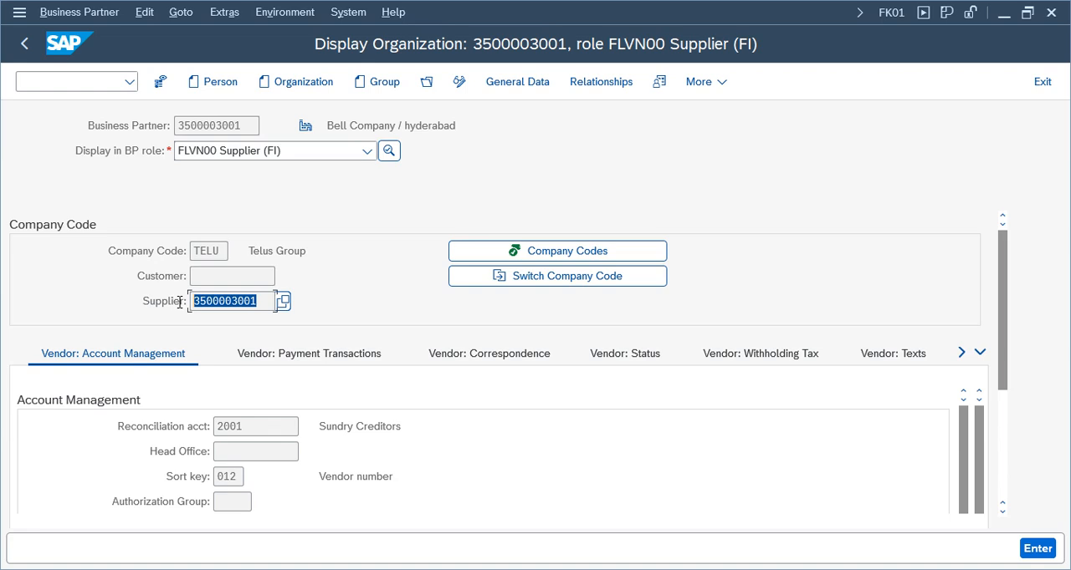
{"action": "double_click", "coordinate": [246, 125]}
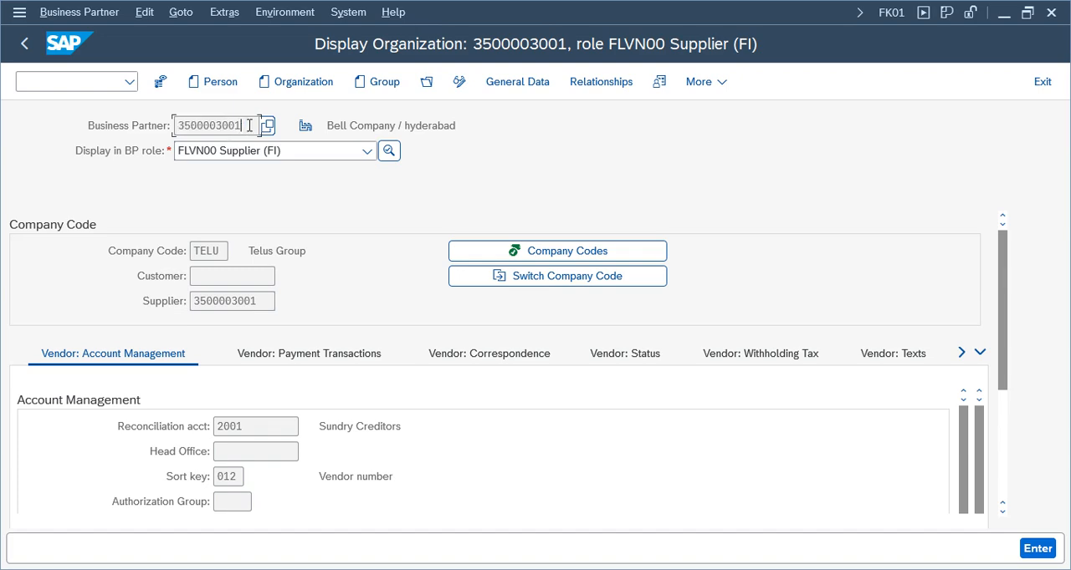
Check the saved vendor's Business Partner and Supplier fields against each other for matching numbers
{"action": "left_click", "coordinate": [210, 123]}
{"action": "left_click_drag", "start_coordinate": [249, 127], "coordinate": [149, 127]}
{"action": "left_click", "coordinate": [251, 301]}
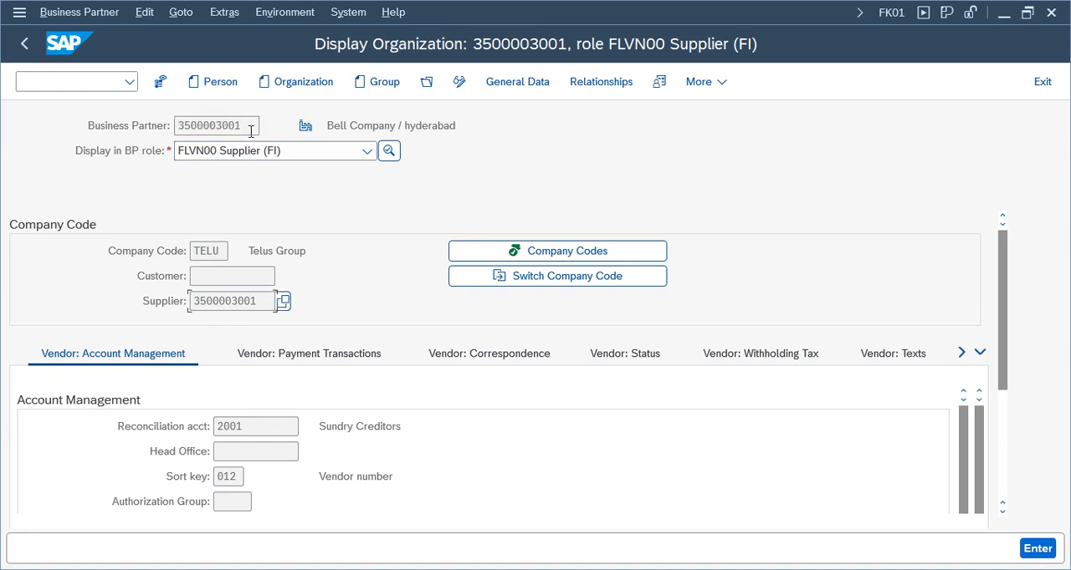
{"action": "left_click_drag", "start_coordinate": [251, 127], "coordinate": [152, 125]}
{"action": "left_click", "coordinate": [211, 302]}
{"action": "left_click", "coordinate": [208, 127]}
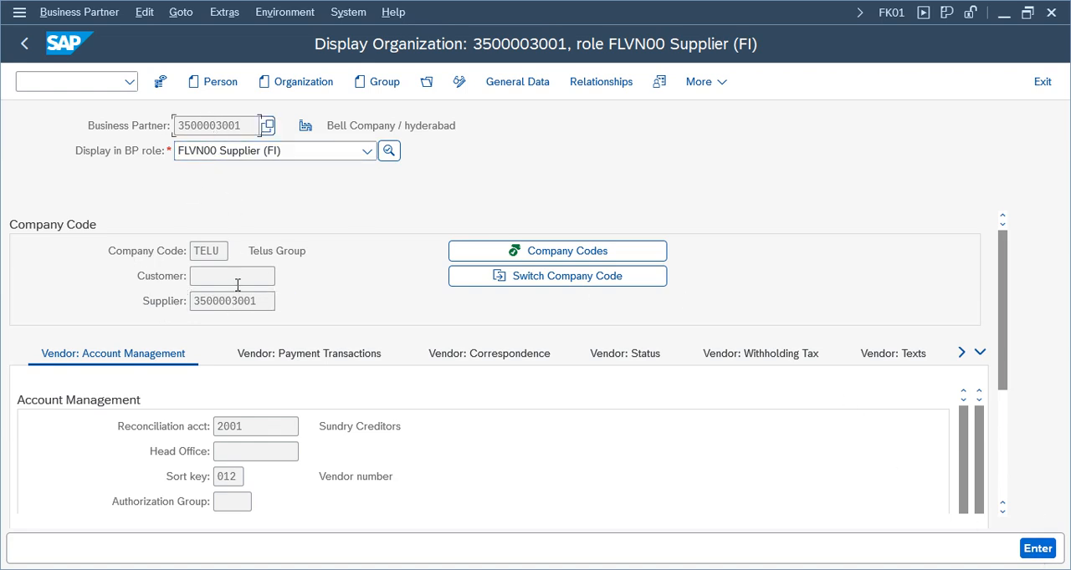
{"action": "left_click", "coordinate": [229, 301]}
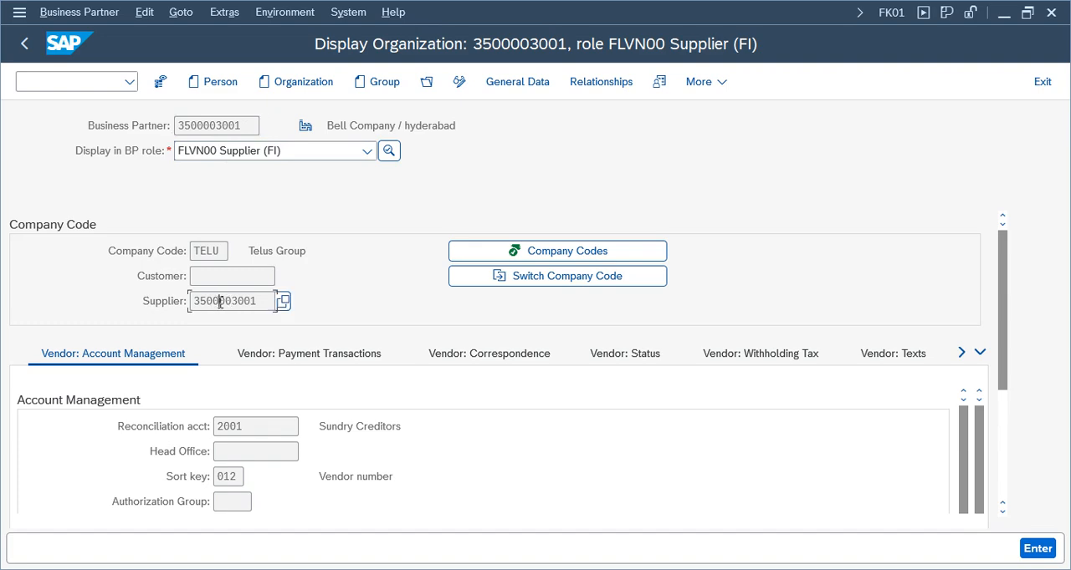
{"action": "left_click_drag", "start_coordinate": [266, 301], "coordinate": [138, 292]}
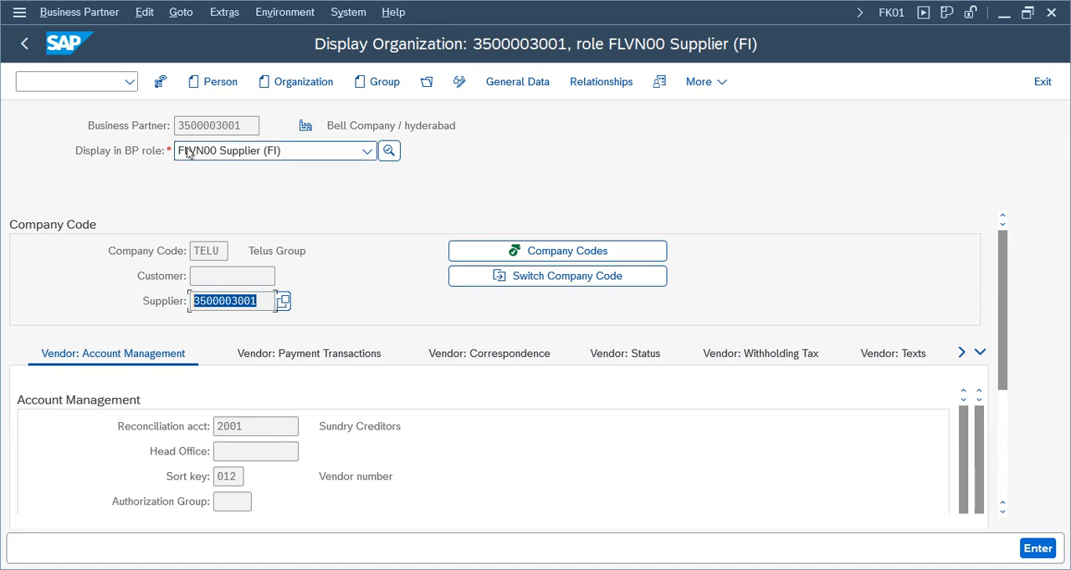
{"action": "left_click_drag", "start_coordinate": [246, 126], "coordinate": [41, 117]}
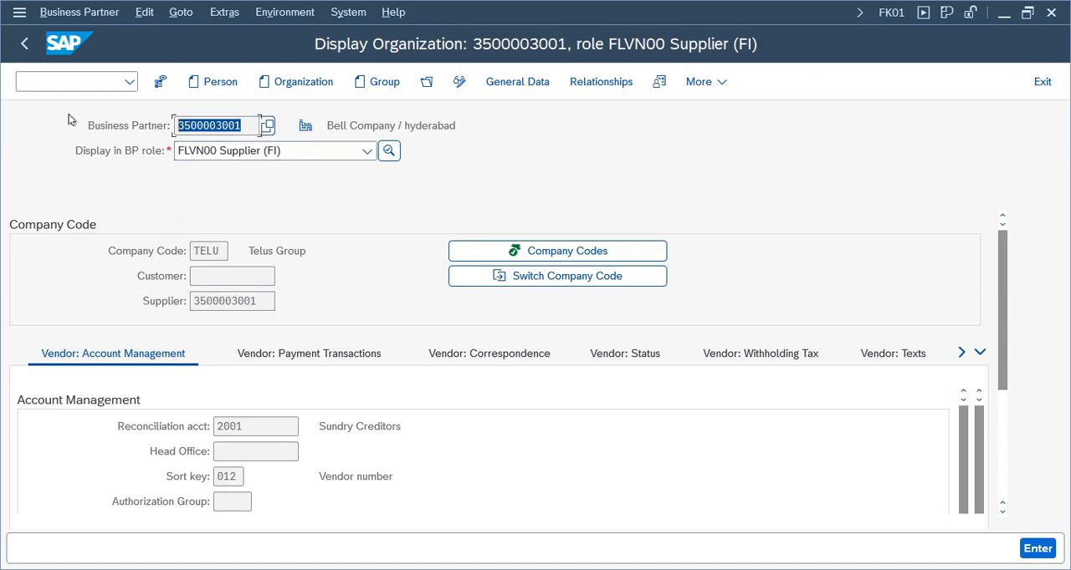
{"action": "left_click", "coordinate": [230, 125]}
{"action": "left_click_drag", "start_coordinate": [242, 132], "coordinate": [131, 125]}
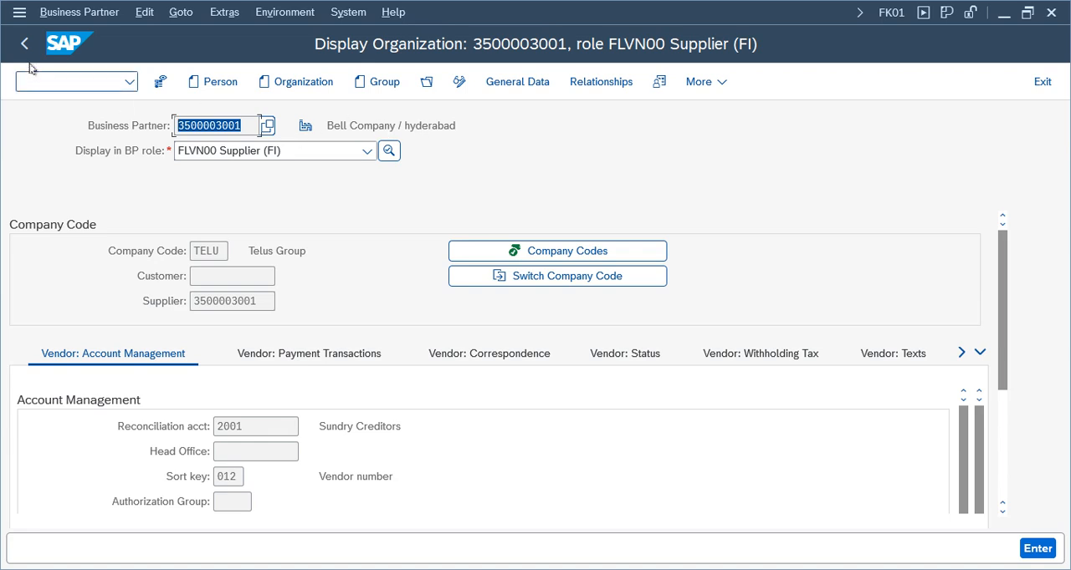
{"action": "left_click", "coordinate": [228, 125]}
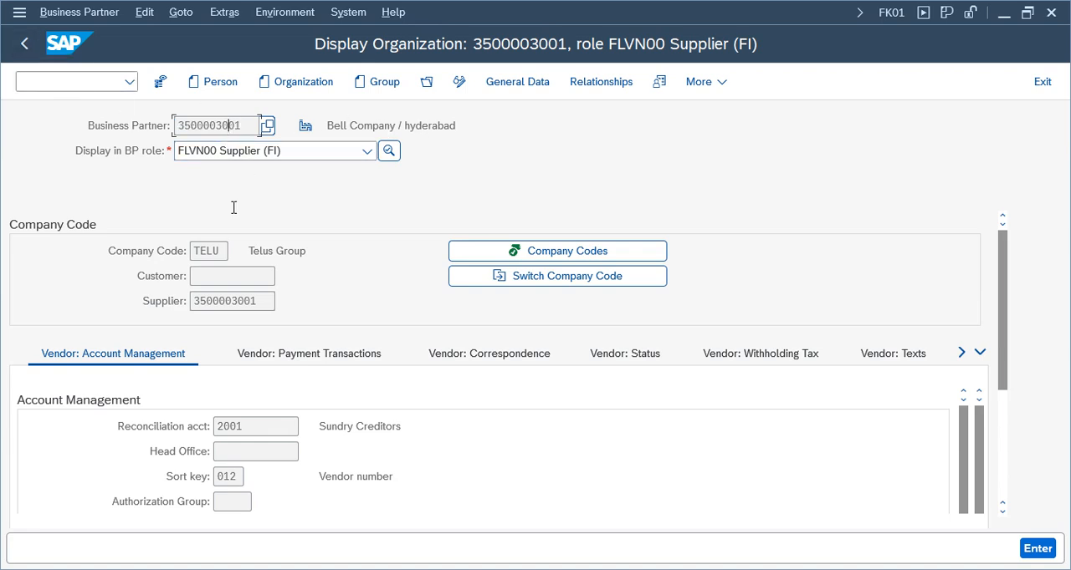
{"action": "left_click", "coordinate": [224, 302]}
{"action": "left_click", "coordinate": [206, 122]}
{"action": "left_click", "coordinate": [224, 302]}
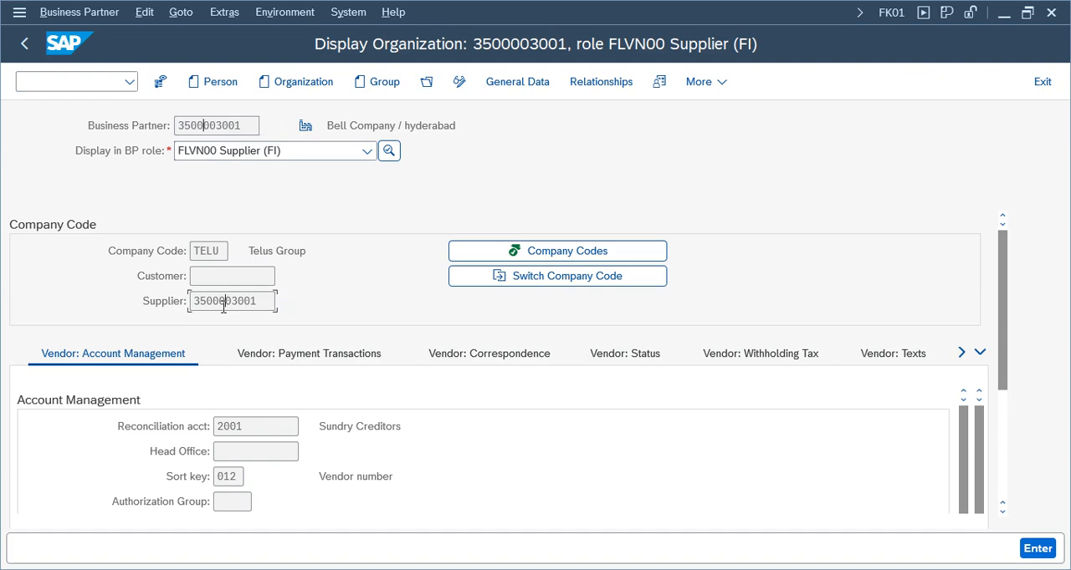
Leave the partner record and open the FB60 vendor invoice entry from the Accounts Payable document entry folder, dismissing the account search
{"action": "left_click", "coordinate": [23, 44]}
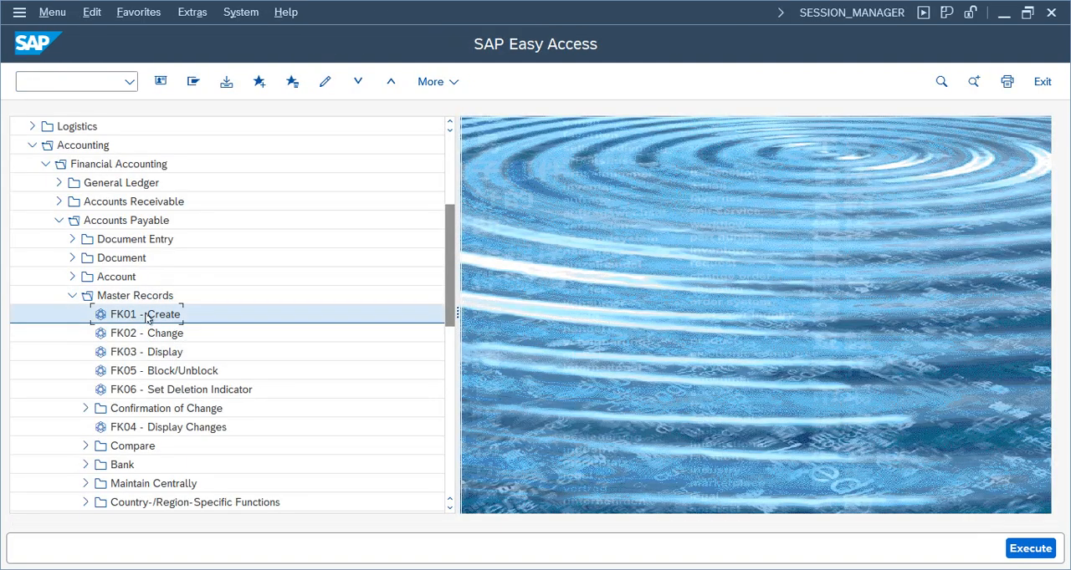
{"action": "left_click", "coordinate": [72, 296]}
{"action": "left_click", "coordinate": [72, 240]}
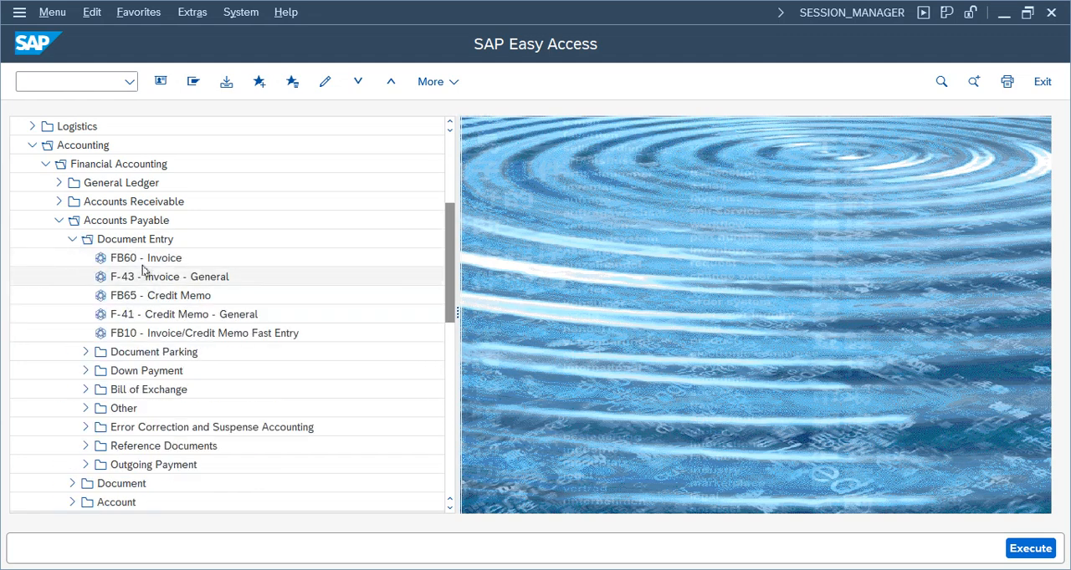
{"action": "double_click", "coordinate": [163, 258]}
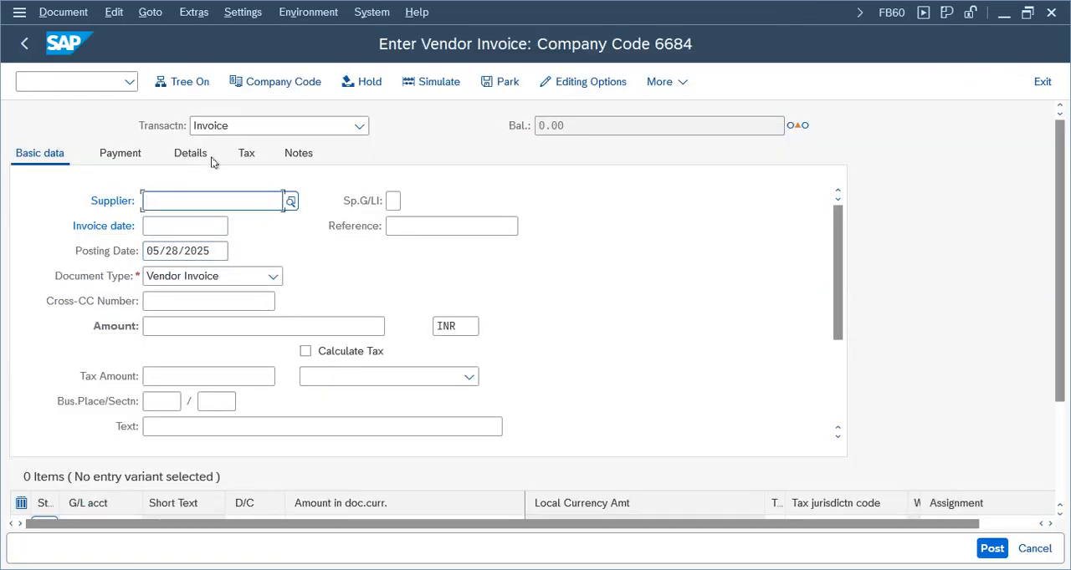
{"action": "left_click", "coordinate": [1042, 81]}
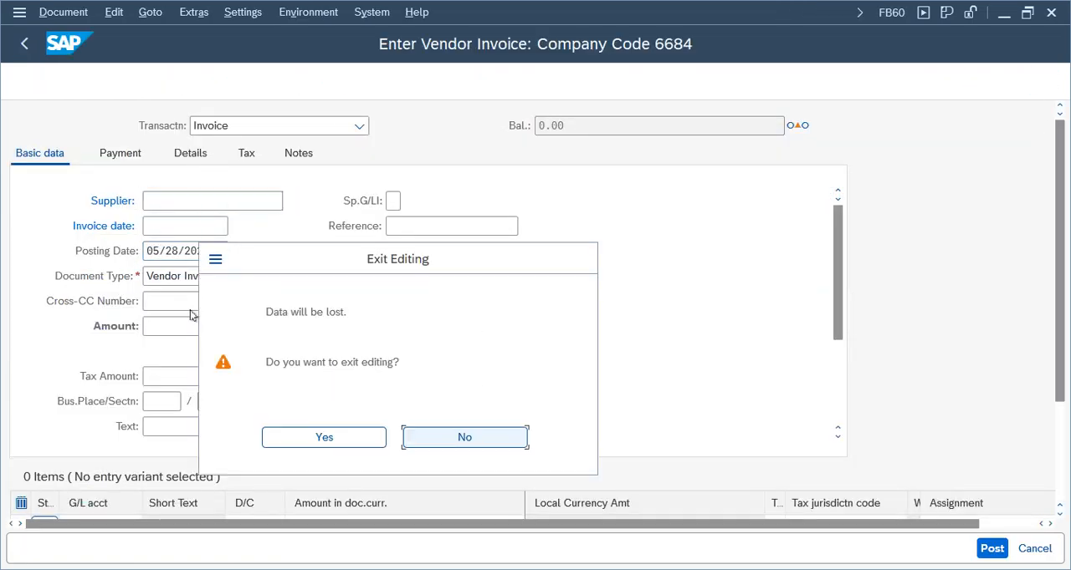
{"action": "left_click", "coordinate": [297, 437]}
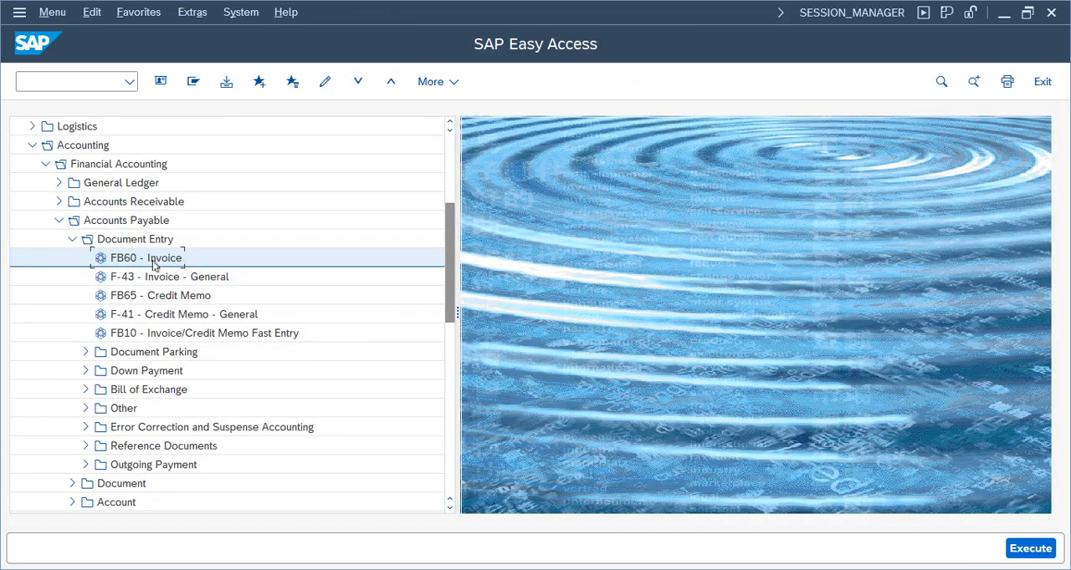
{"action": "double_click", "coordinate": [154, 266]}
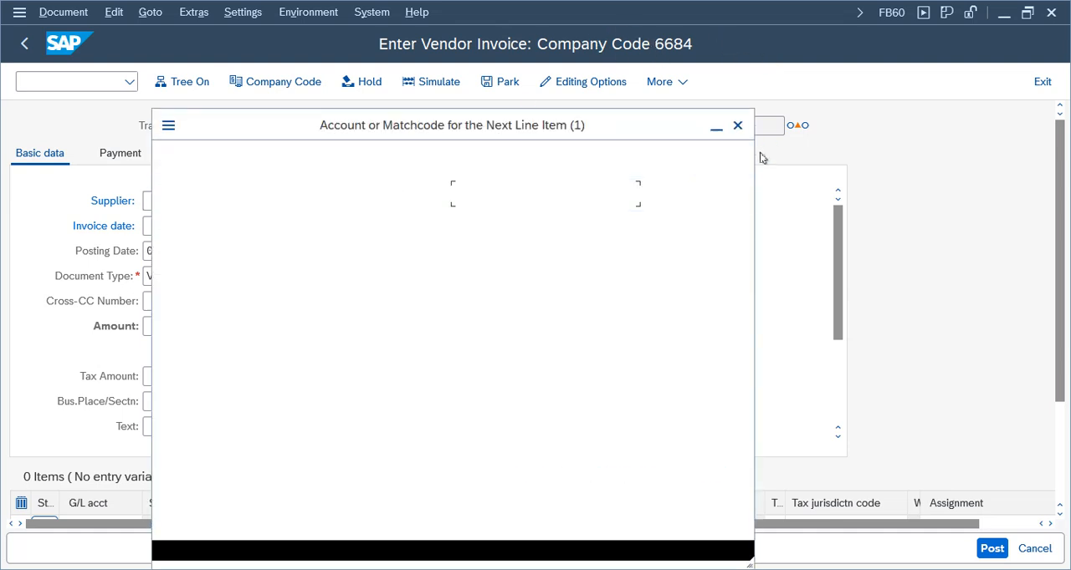
{"action": "left_click", "coordinate": [736, 124]}
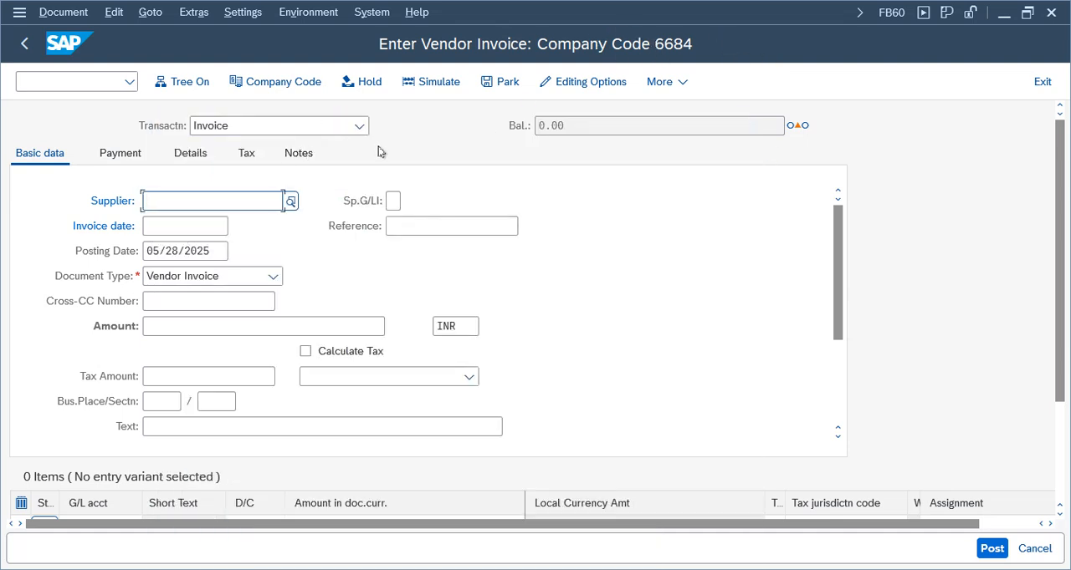
Switch the vendor invoice entry to company code TELU
{"action": "left_click", "coordinate": [285, 83]}
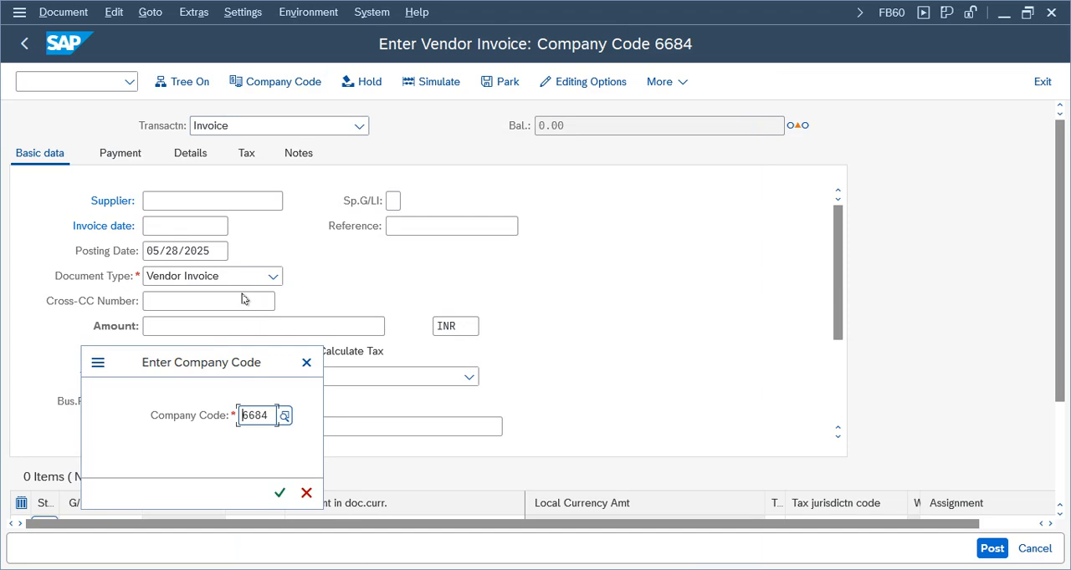
{"action": "type", "text": "telu"}
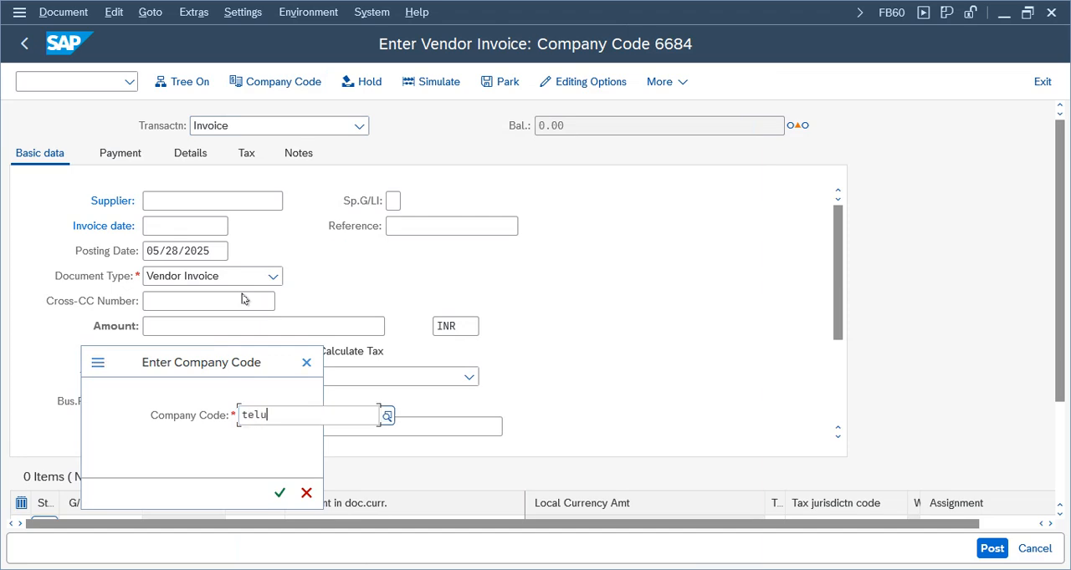
{"action": "key", "text": "Return"}
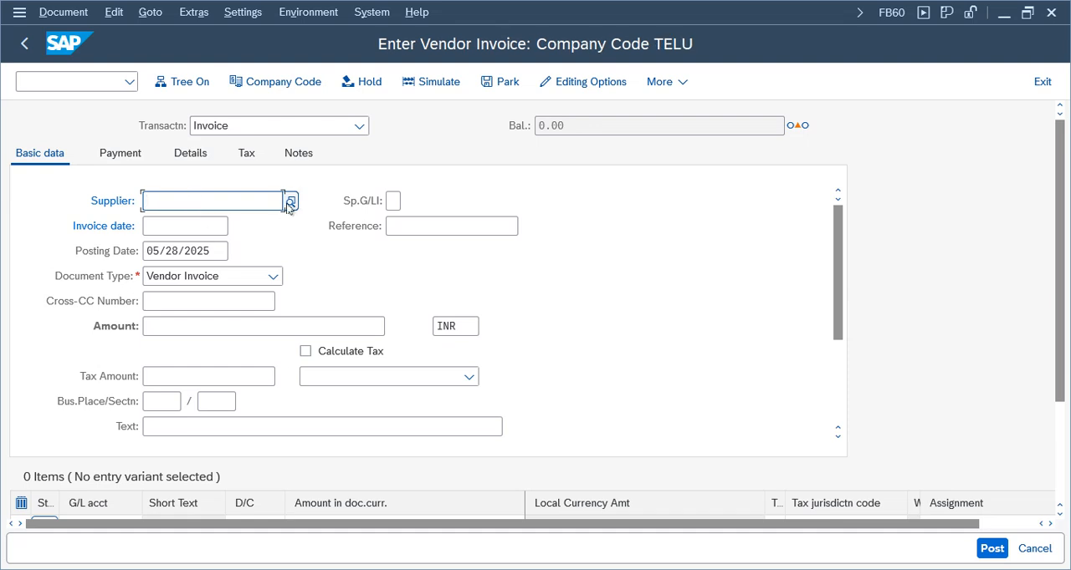
Select Bell Company as the invoice's supplier, with invoice date 05/28/2025 and an amount of 1000 INR
{"action": "left_click", "coordinate": [291, 203]}
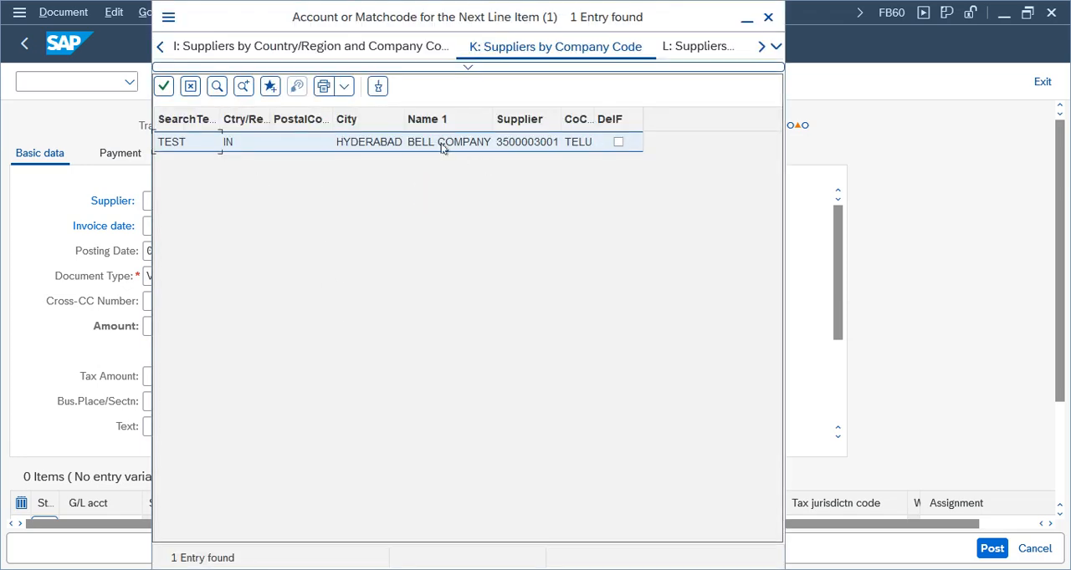
{"action": "double_click", "coordinate": [441, 143]}
{"action": "left_click", "coordinate": [148, 226]}
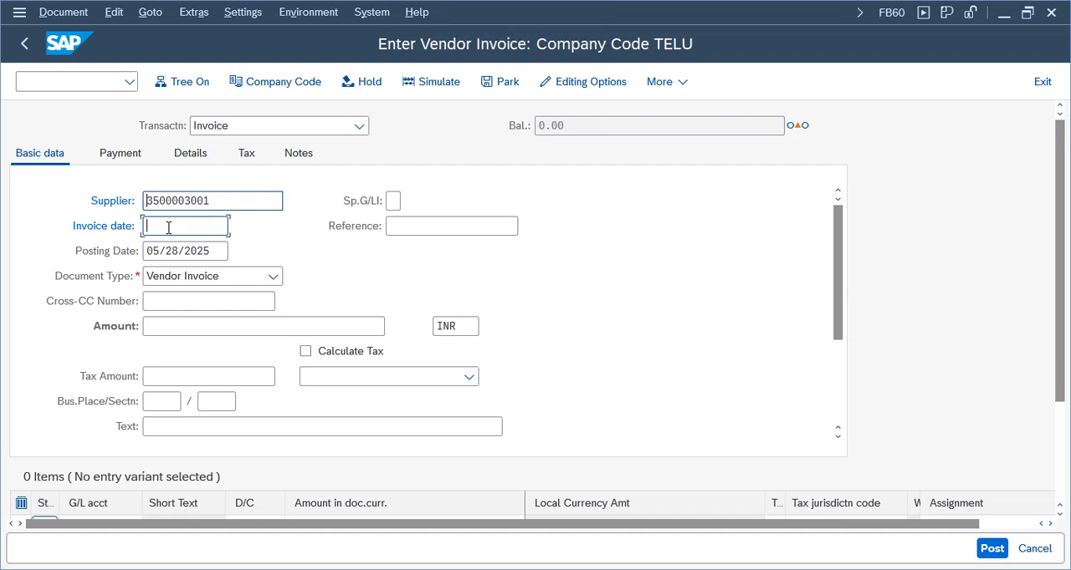
{"action": "left_click", "coordinate": [237, 226]}
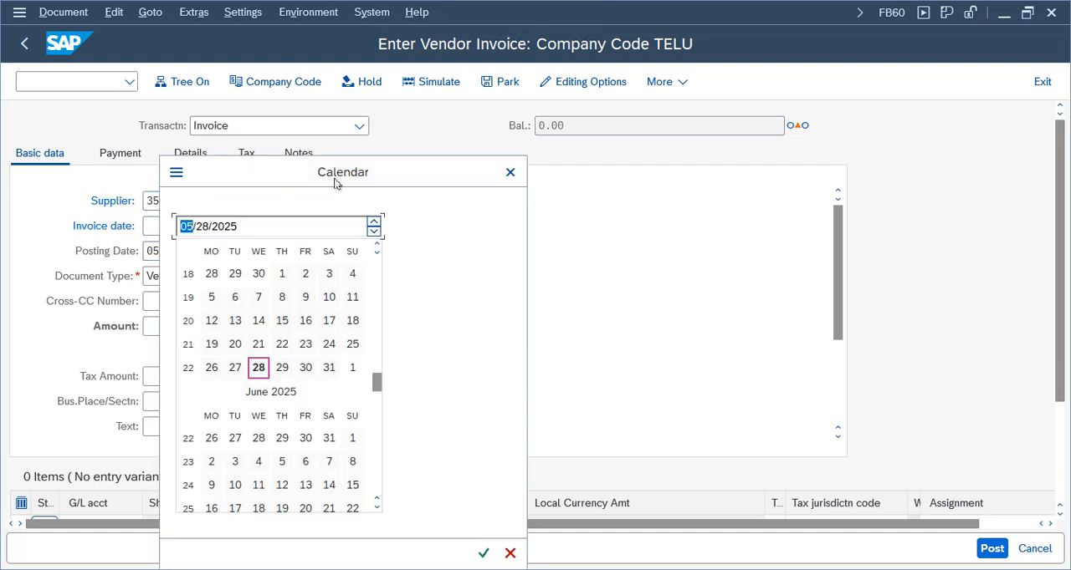
{"action": "double_click", "coordinate": [422, 303]}
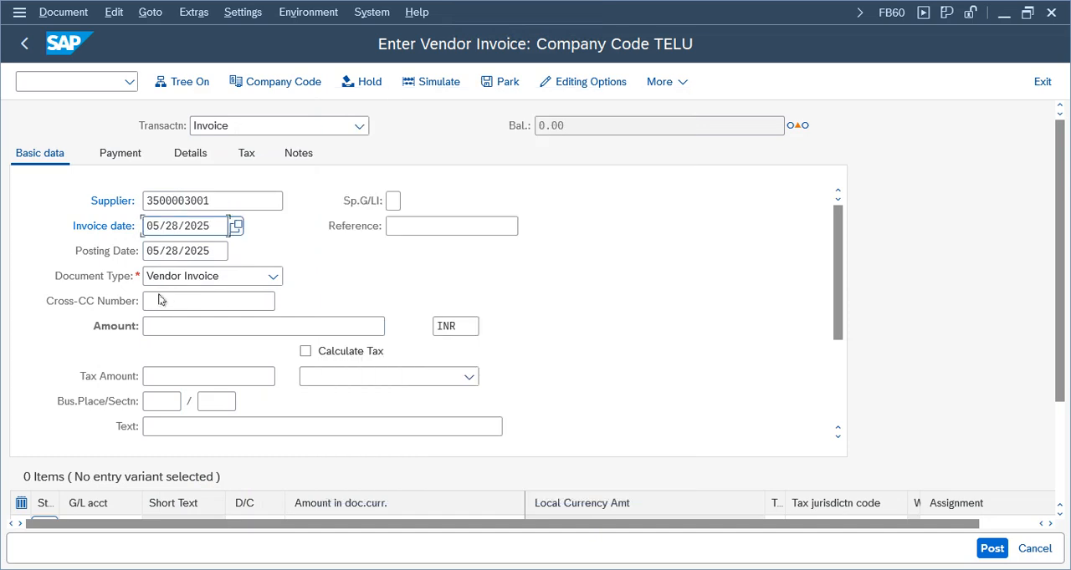
{"action": "left_click", "coordinate": [187, 325]}
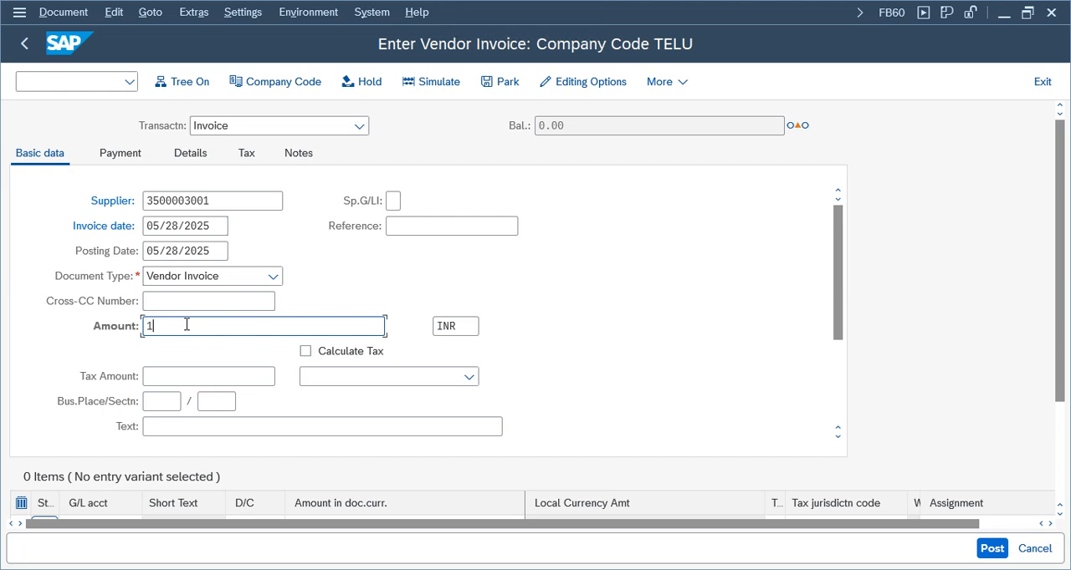
Assign G/L account 3000 Rent Expenses from company code TELU to the first invoice item and check the entry
{"action": "scroll", "coordinate": [836, 304], "scroll_direction": "down", "scroll_amount": 5}
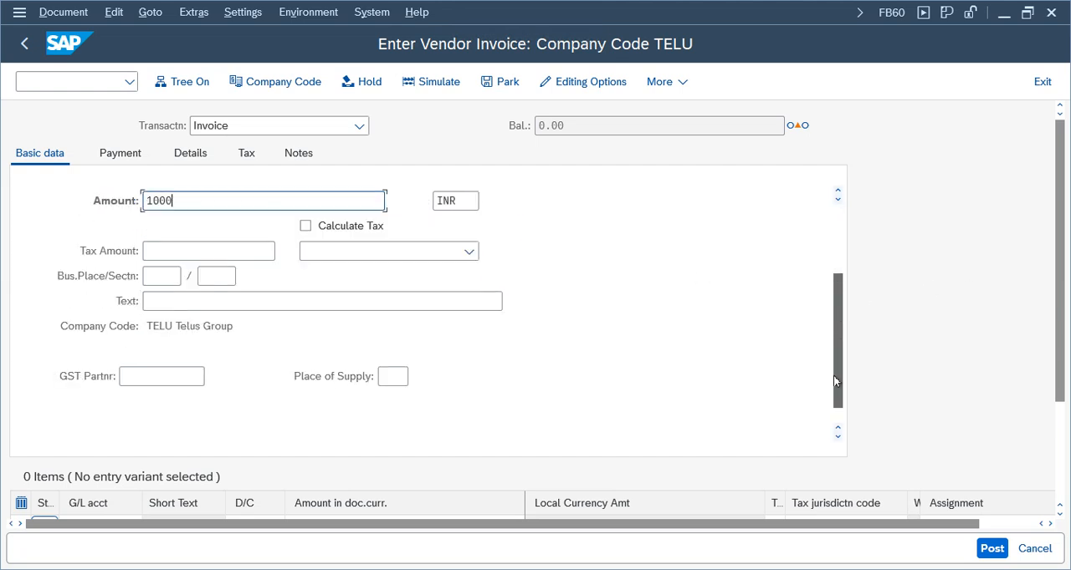
{"action": "scroll", "coordinate": [1062, 326], "scroll_direction": "down", "scroll_amount": 5}
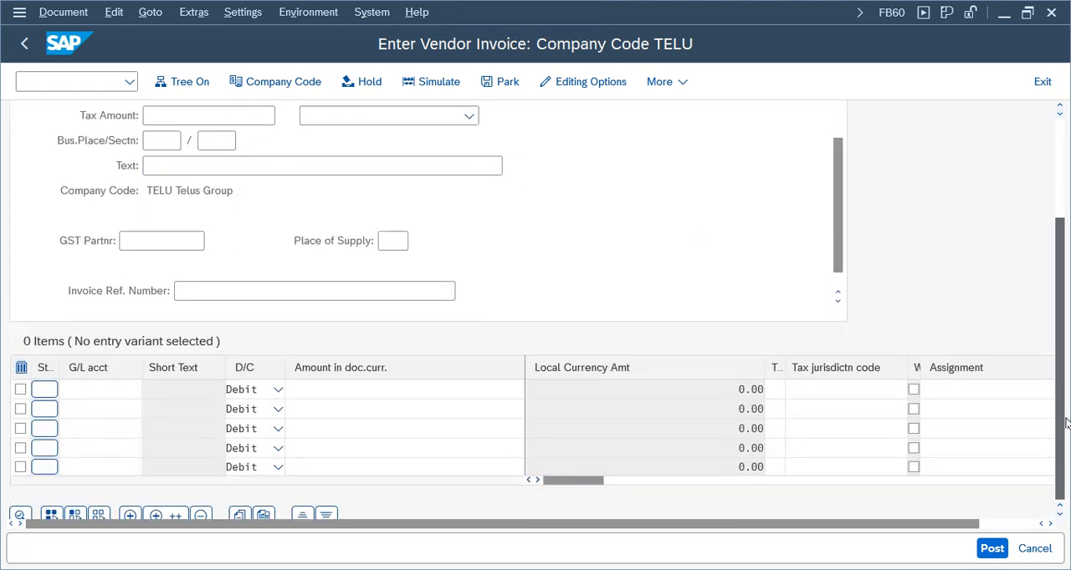
{"action": "left_click", "coordinate": [130, 380]}
{"action": "left_click", "coordinate": [149, 382]}
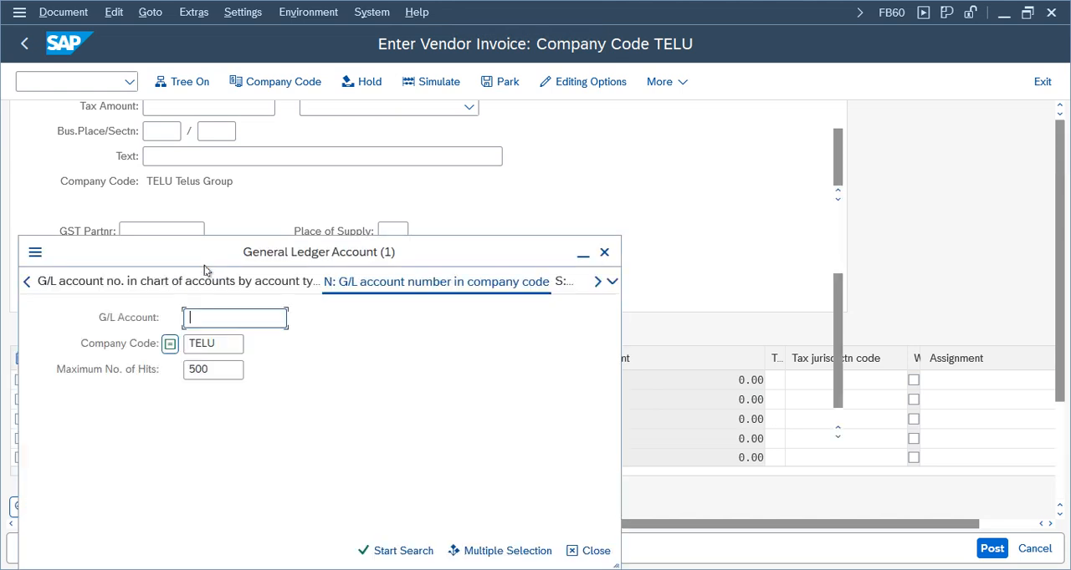
{"action": "key", "text": "Return"}
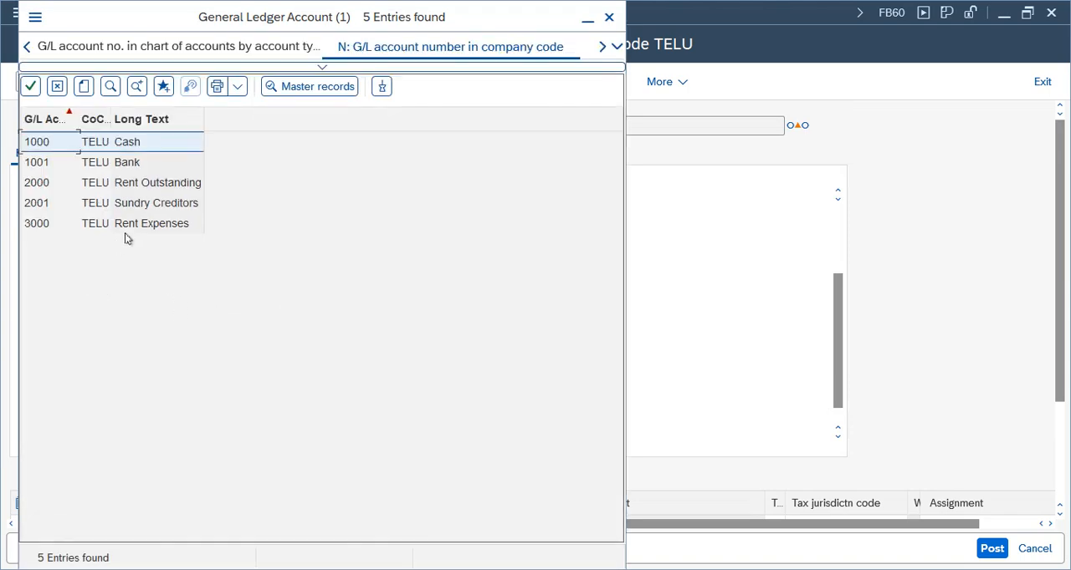
{"action": "double_click", "coordinate": [139, 224]}
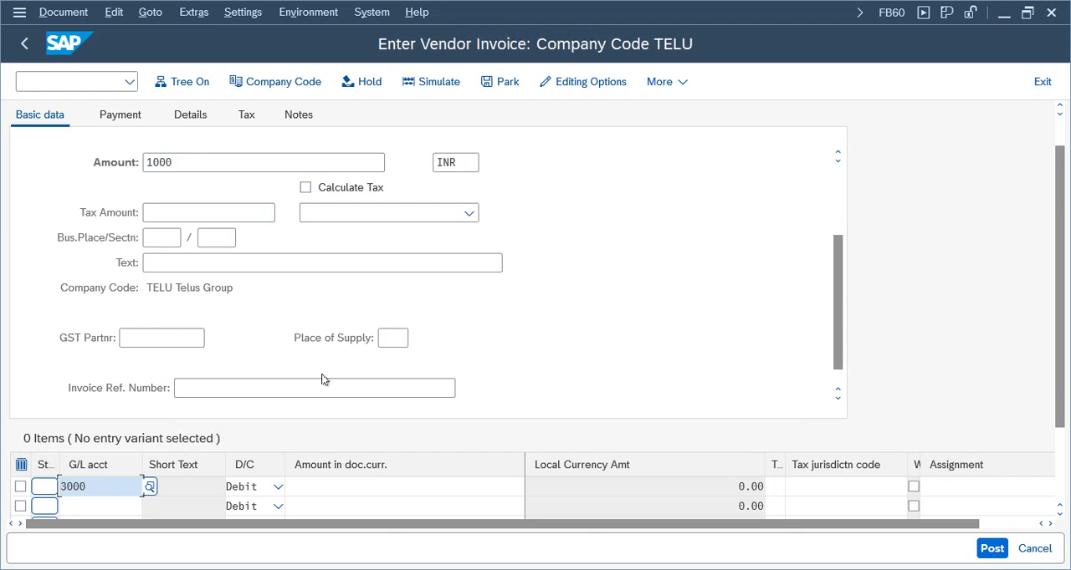
{"action": "key", "text": "Return"}
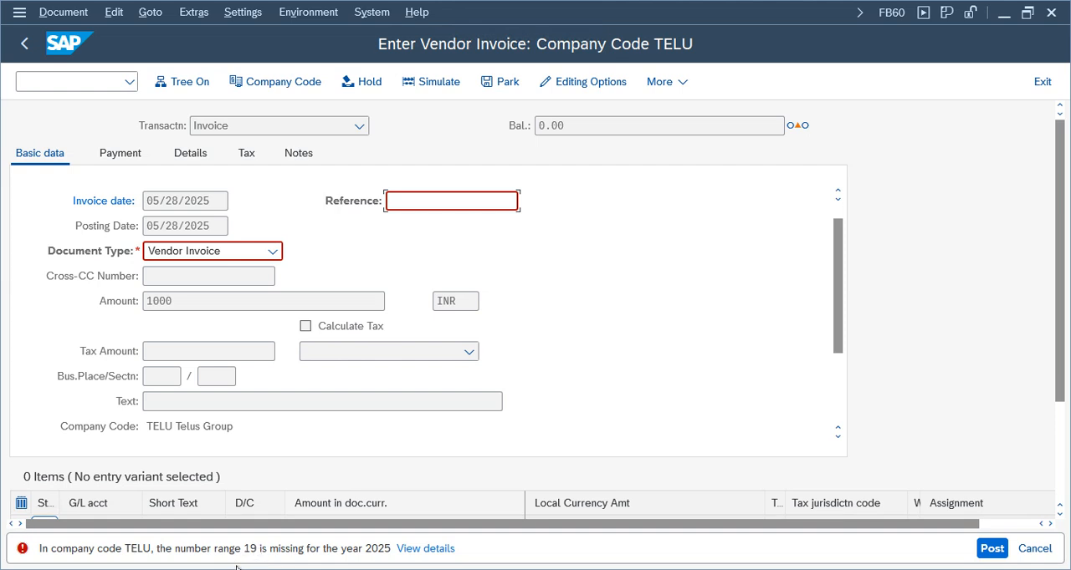
Set the document type option to Document type will be displayed in the user master's accounting editing options, and discard the unposted invoice
{"action": "left_click", "coordinate": [173, 254]}
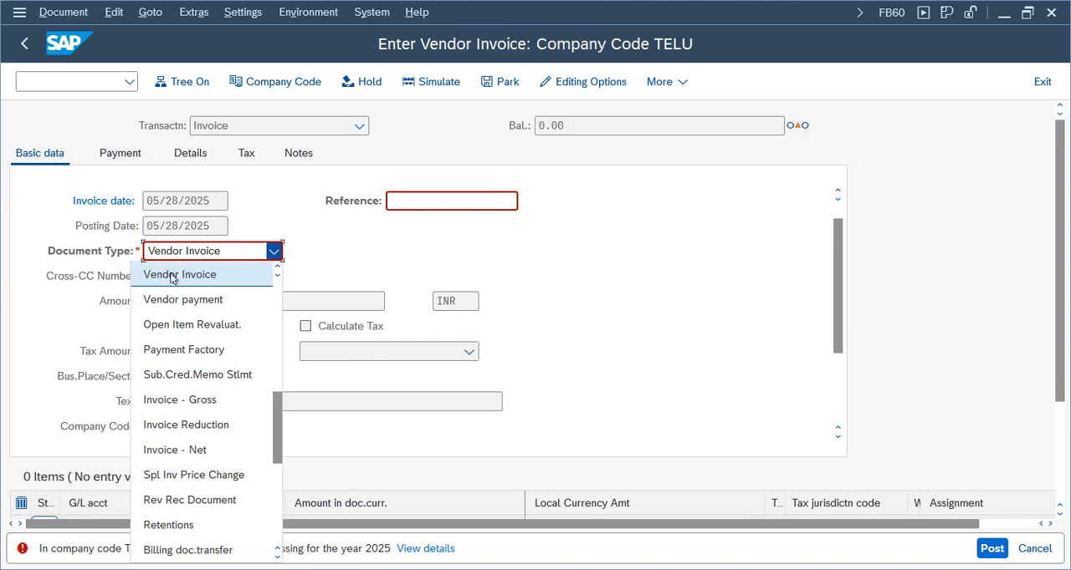
{"action": "left_click", "coordinate": [361, 255]}
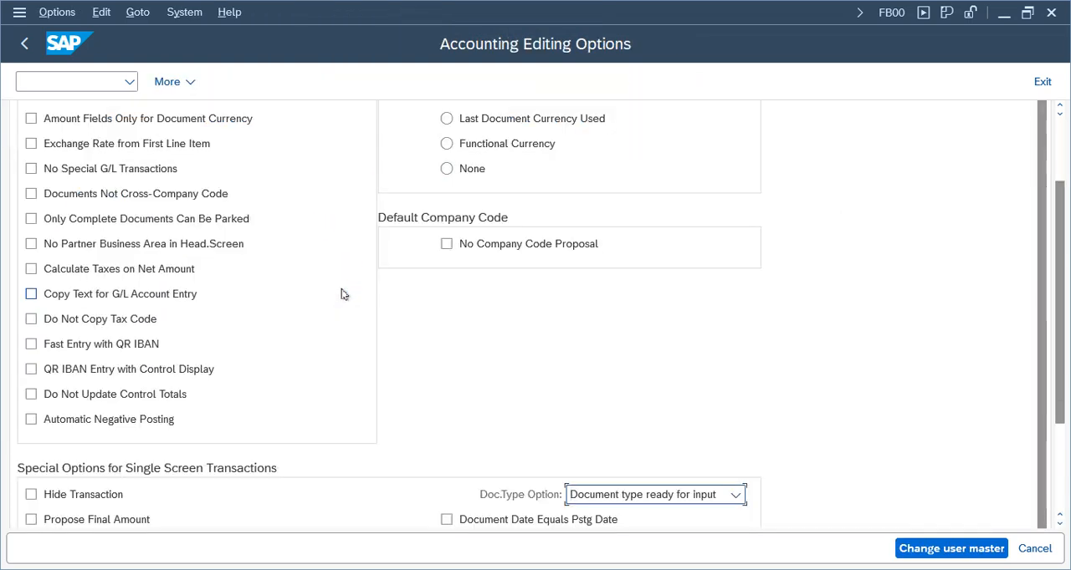
{"action": "left_click", "coordinate": [670, 495]}
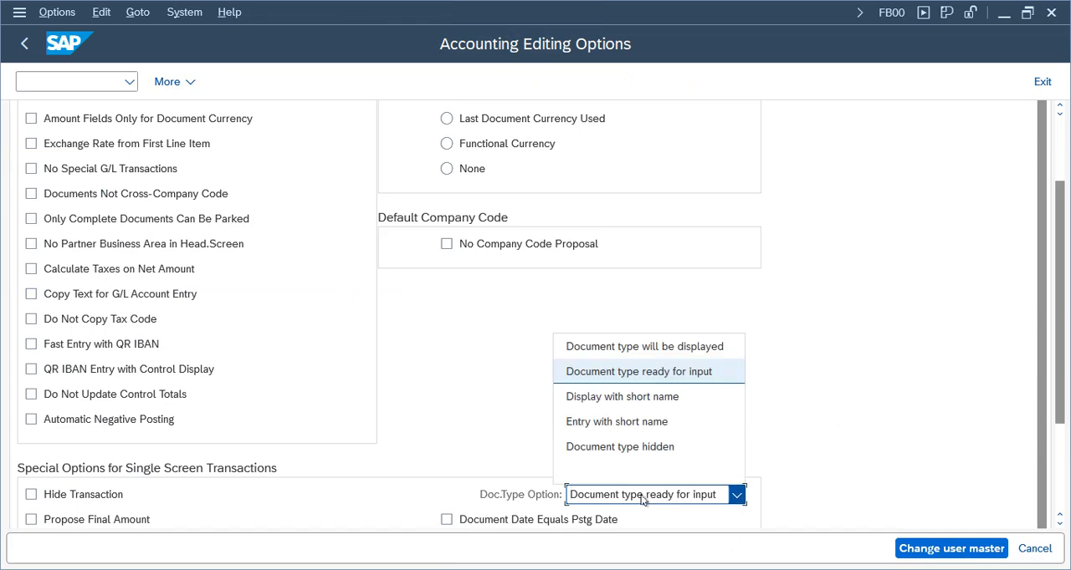
{"action": "left_click", "coordinate": [630, 347]}
{"action": "left_click", "coordinate": [920, 548]}
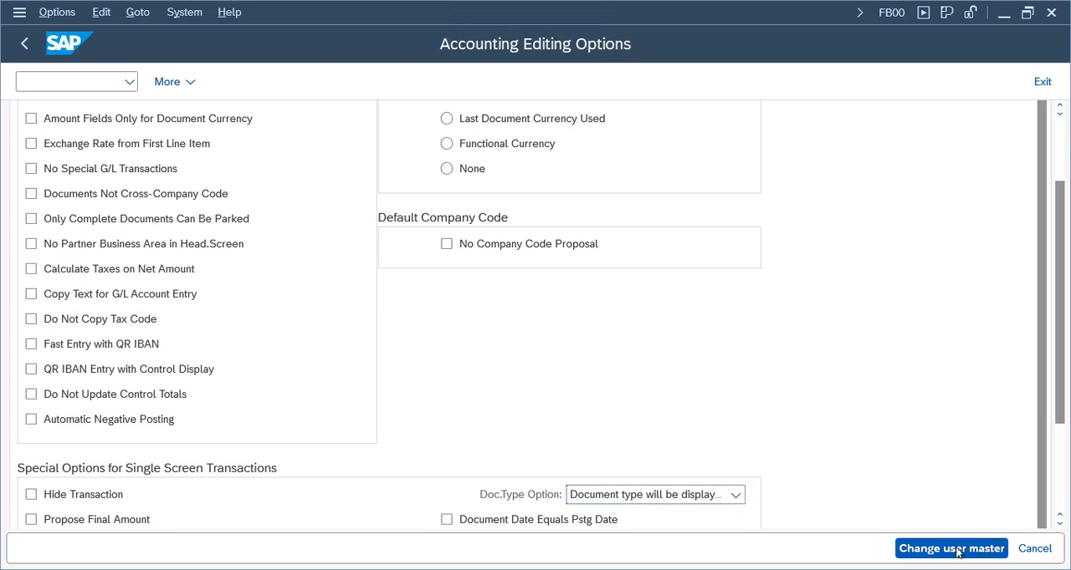
{"action": "left_click", "coordinate": [1042, 81]}
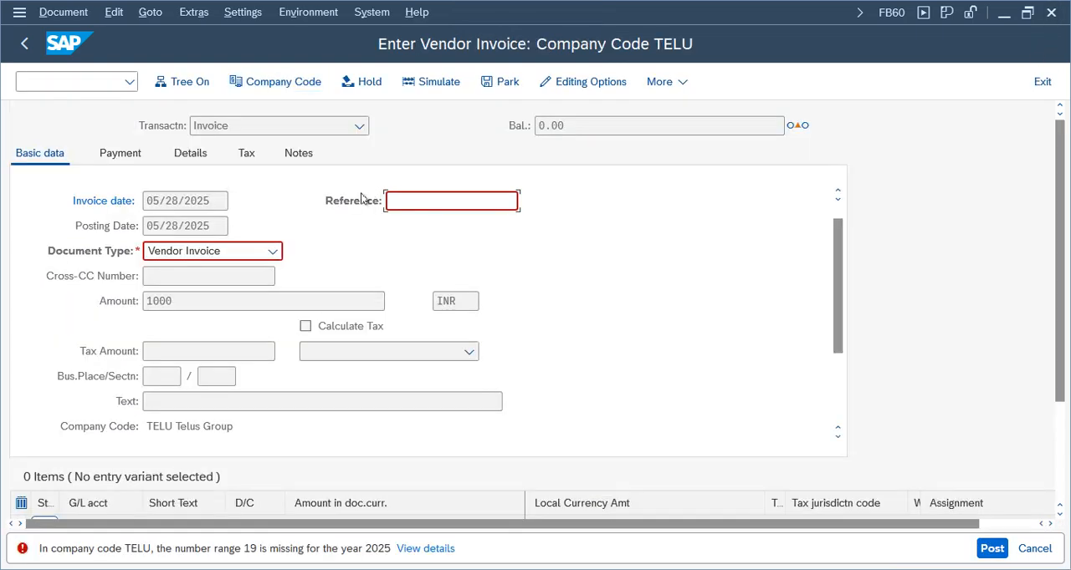
{"action": "left_click", "coordinate": [1042, 81]}
{"action": "left_click", "coordinate": [345, 441]}
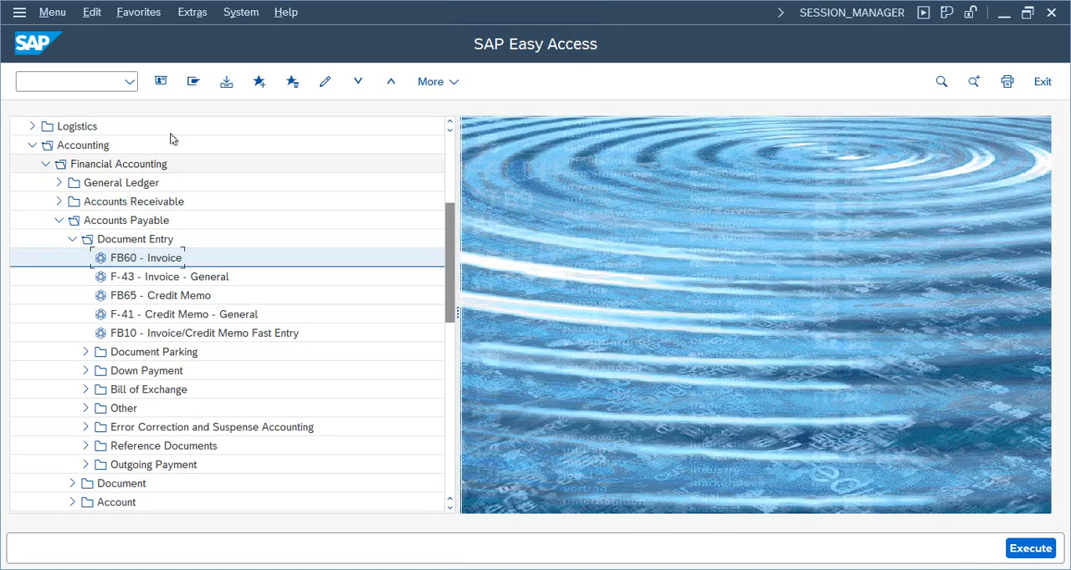
Reopen the FB60 vendor invoice entry, look through its document type list, and exit the transaction
{"action": "double_click", "coordinate": [135, 264]}
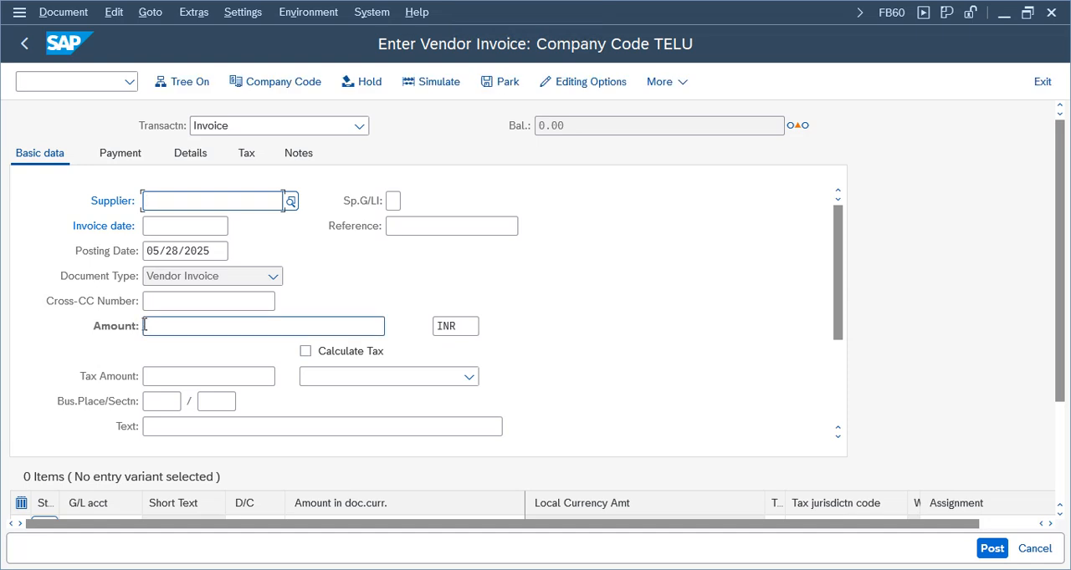
{"action": "left_click", "coordinate": [182, 276]}
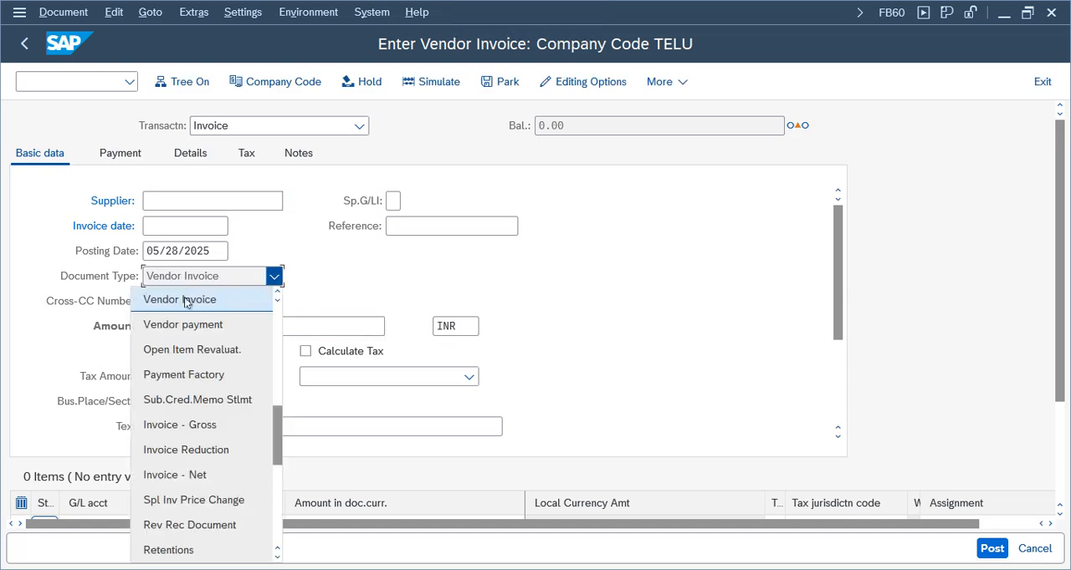
{"action": "left_click", "coordinate": [423, 249]}
{"action": "left_click", "coordinate": [1042, 82]}
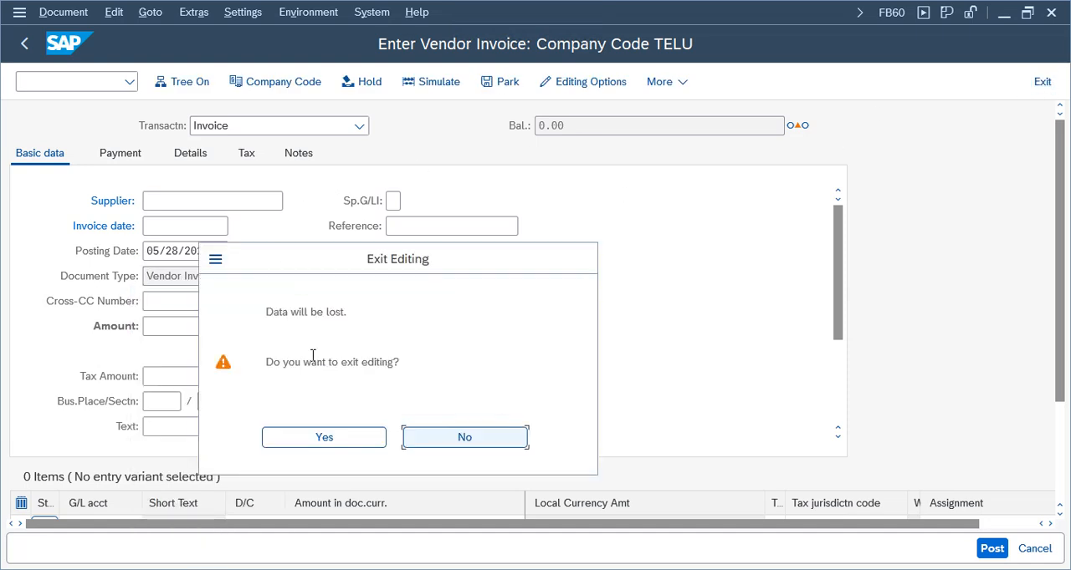
{"action": "left_click", "coordinate": [358, 441]}
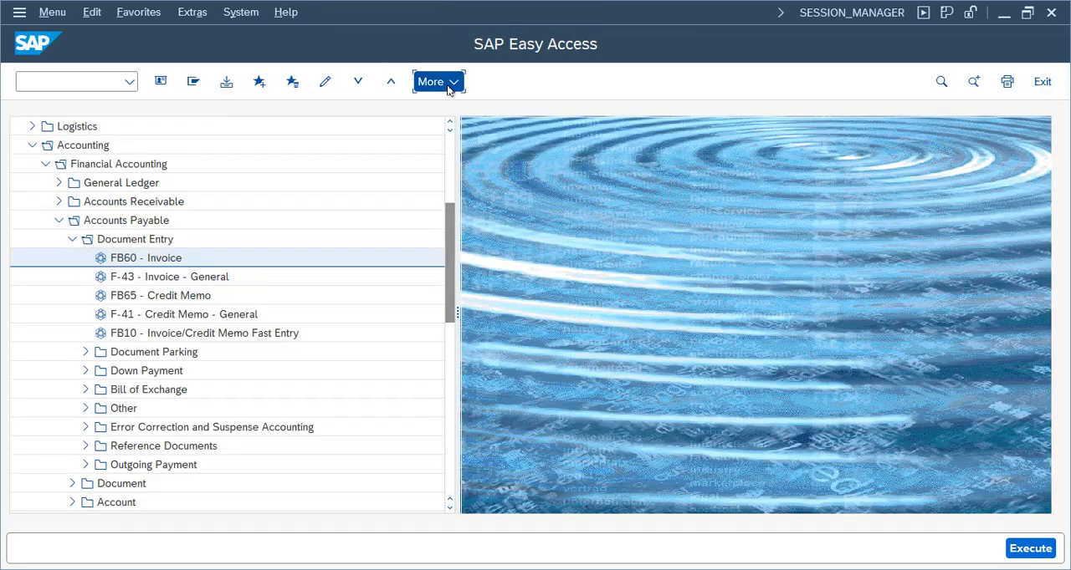
Turn on showing keys within dropdown lists and sorting by those keys in the SAP GUI interaction design options
{"action": "left_click", "coordinate": [435, 81]}
{"action": "mouse_move", "coordinate": [502, 110]}
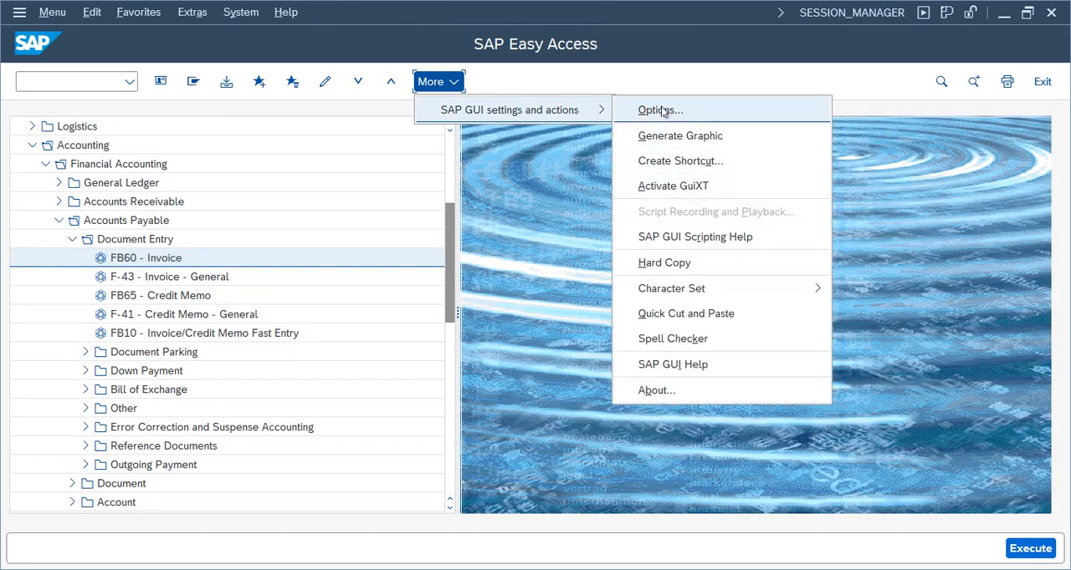
{"action": "left_click", "coordinate": [660, 110]}
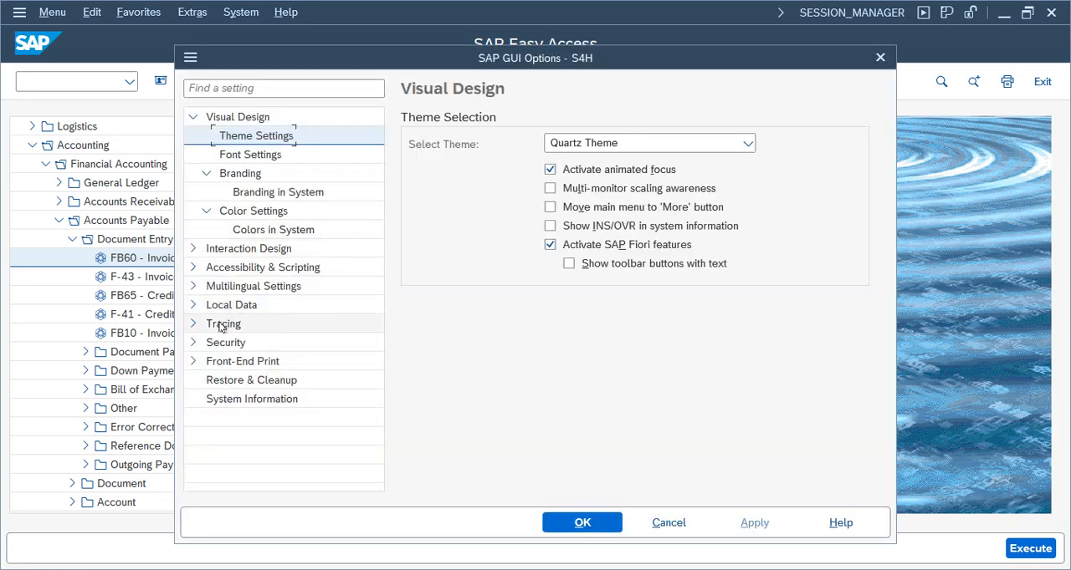
{"action": "left_click", "coordinate": [194, 249]}
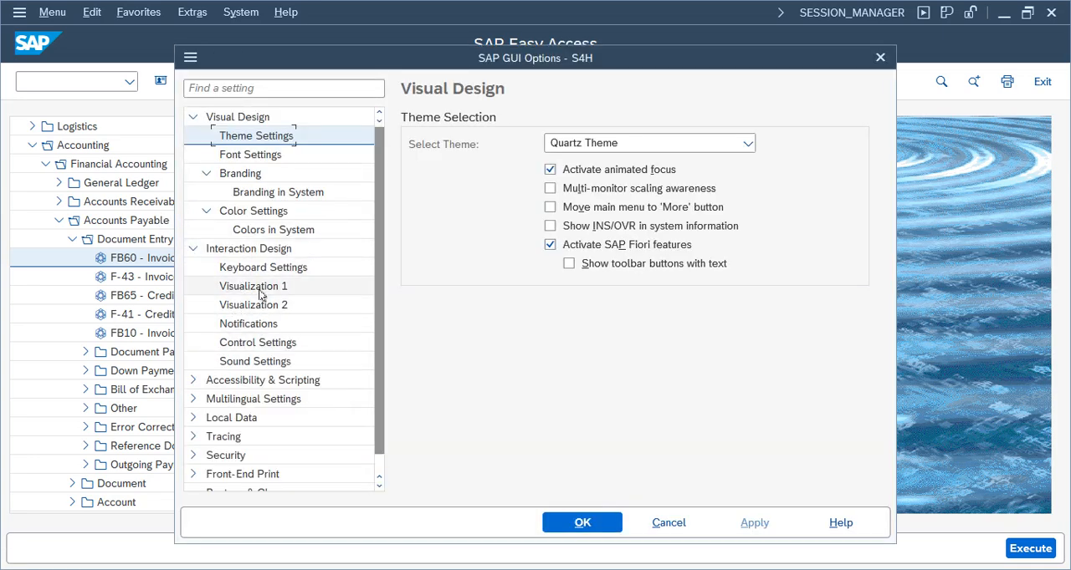
{"action": "left_click", "coordinate": [259, 290]}
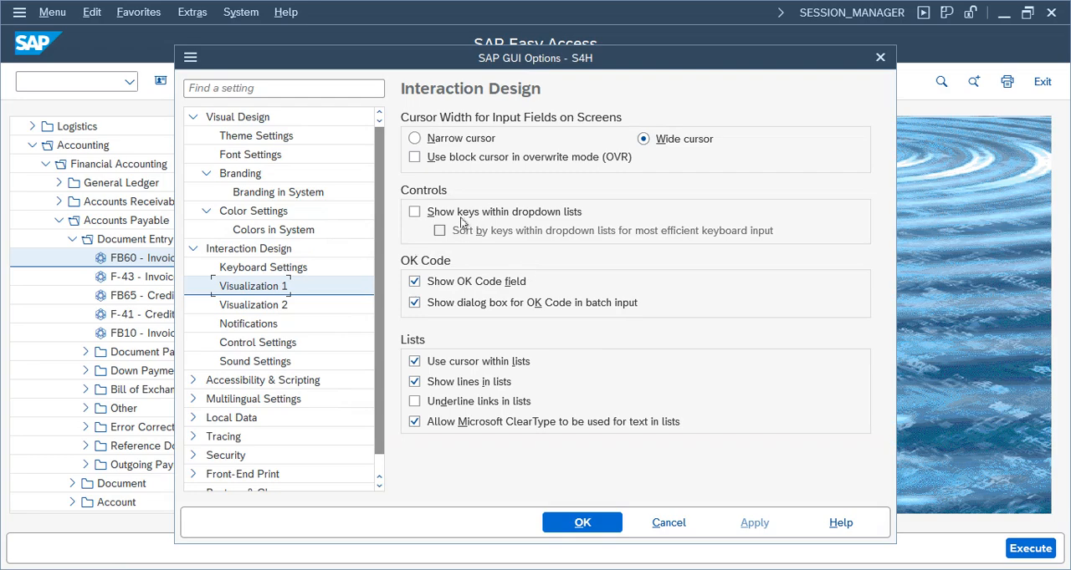
{"action": "left_click", "coordinate": [414, 211]}
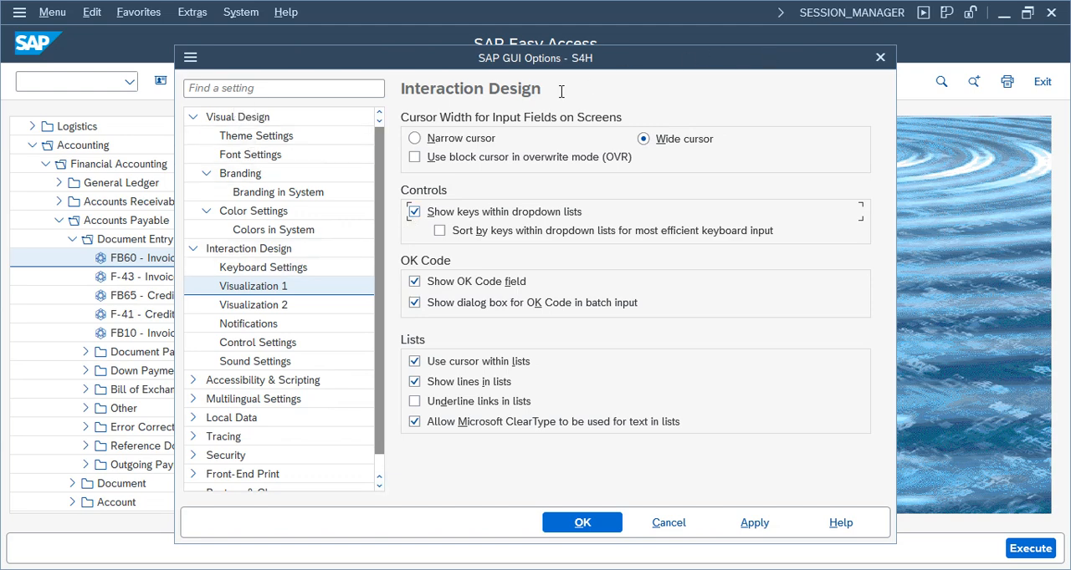
{"action": "left_click", "coordinate": [242, 249]}
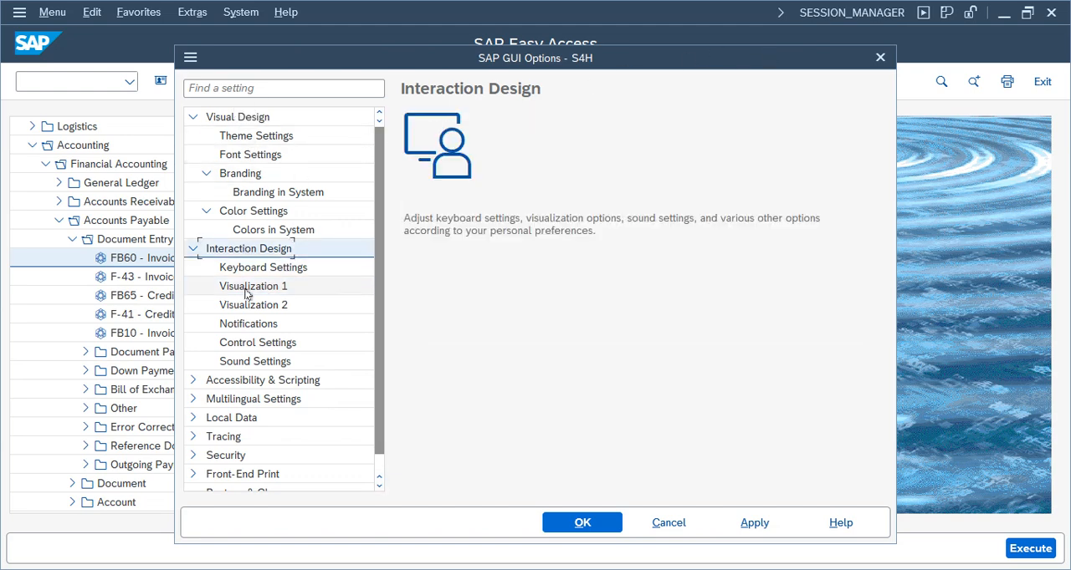
{"action": "left_click", "coordinate": [247, 287]}
{"action": "left_click", "coordinate": [439, 231]}
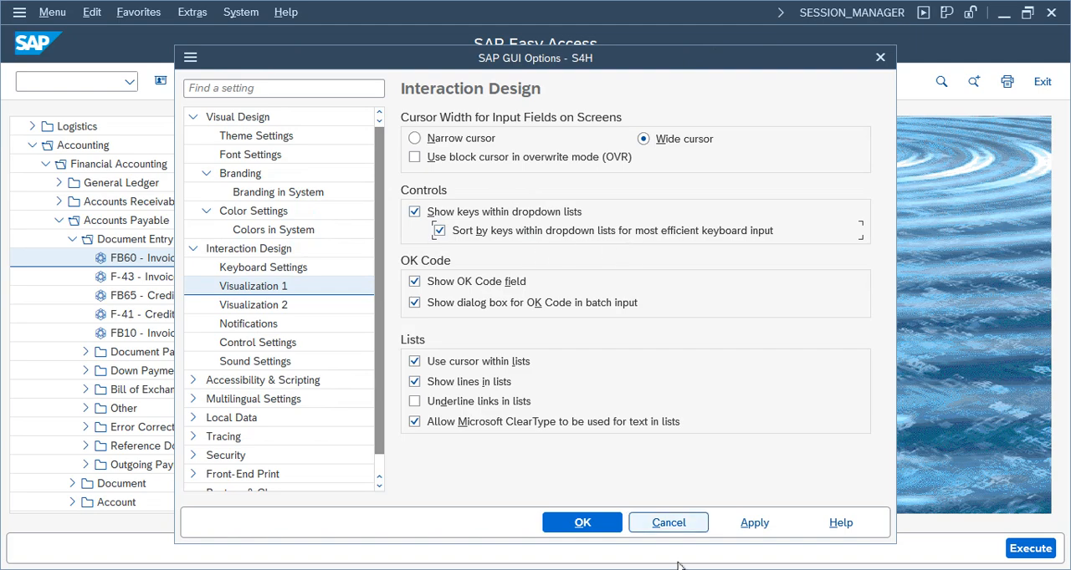
{"action": "left_click", "coordinate": [786, 527]}
{"action": "left_click", "coordinate": [581, 524]}
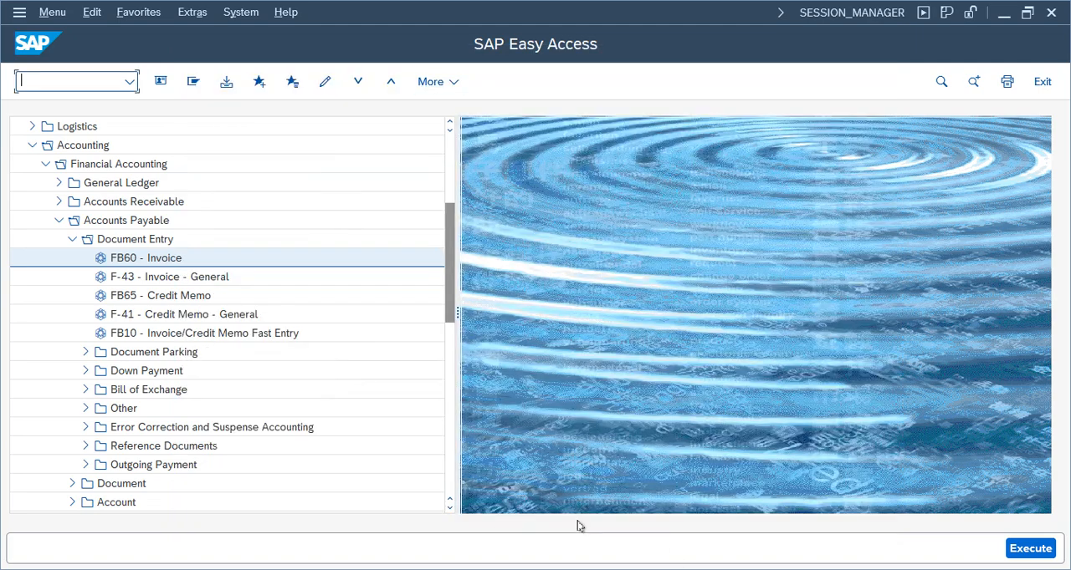
Open the FB60 vendor invoice entry again and examine the keys listed with the document types
{"action": "left_click", "coordinate": [132, 261]}
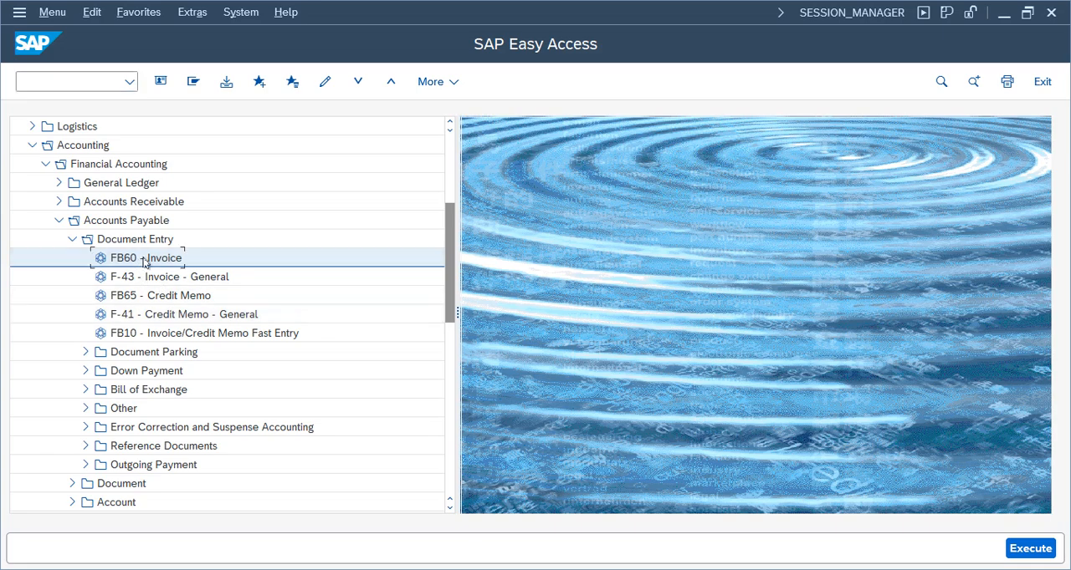
{"action": "double_click", "coordinate": [144, 260]}
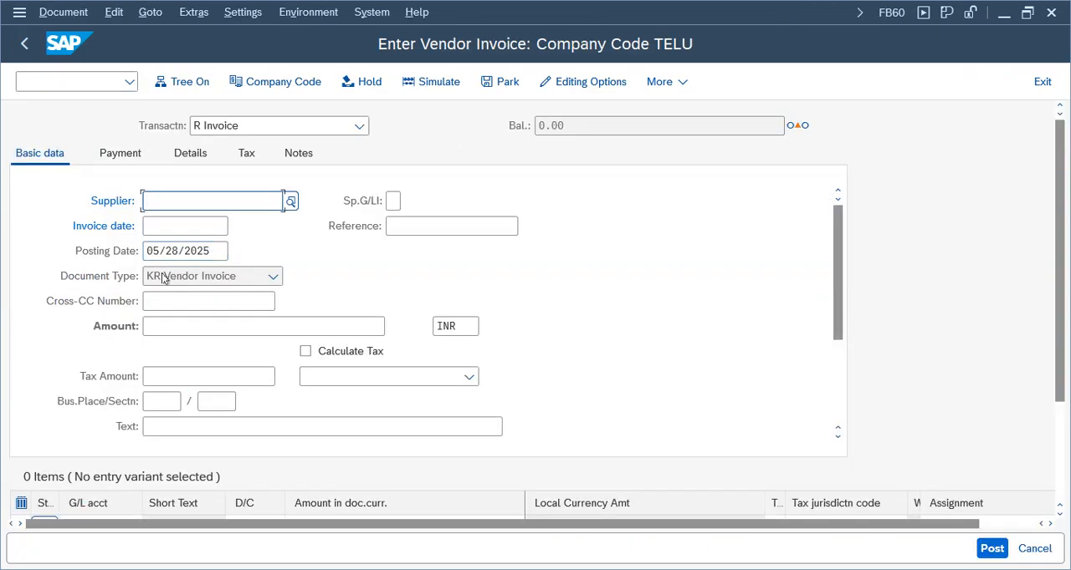
{"action": "left_click", "coordinate": [164, 282]}
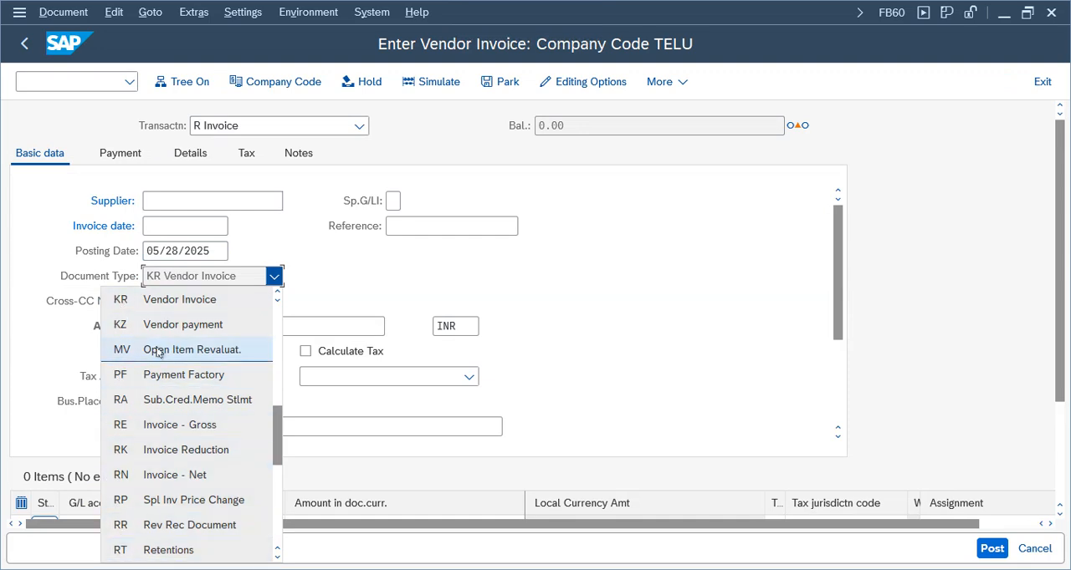
{"action": "left_click", "coordinate": [145, 303]}
{"action": "left_click", "coordinate": [209, 279]}
{"action": "left_click", "coordinate": [219, 276]}
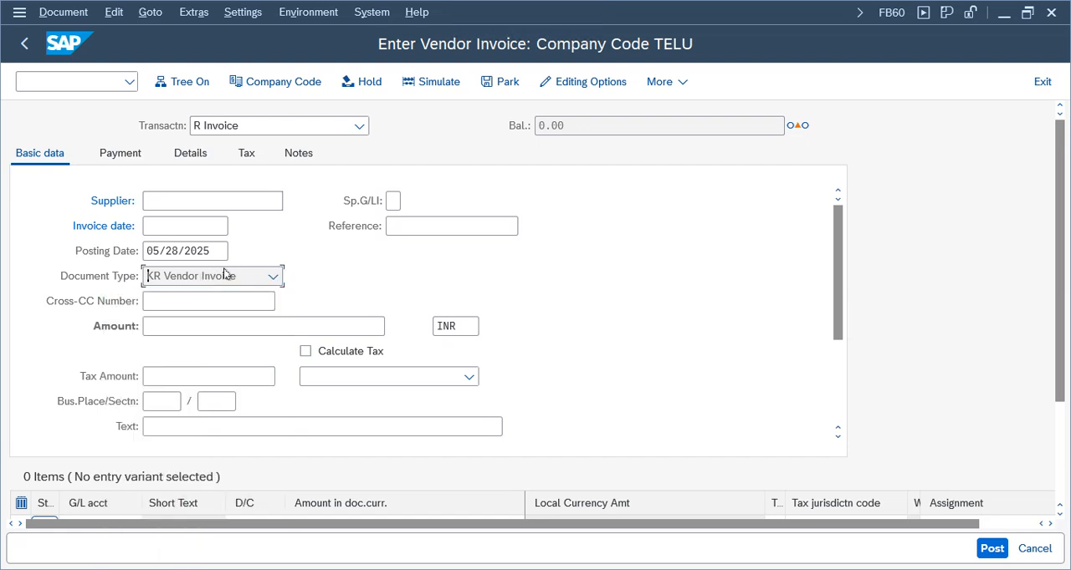
Set the document type option to Document type ready for input in the user master's accounting editing options, and exit the invoice entry
{"action": "left_click", "coordinate": [583, 82]}
{"action": "left_click", "coordinate": [656, 495]}
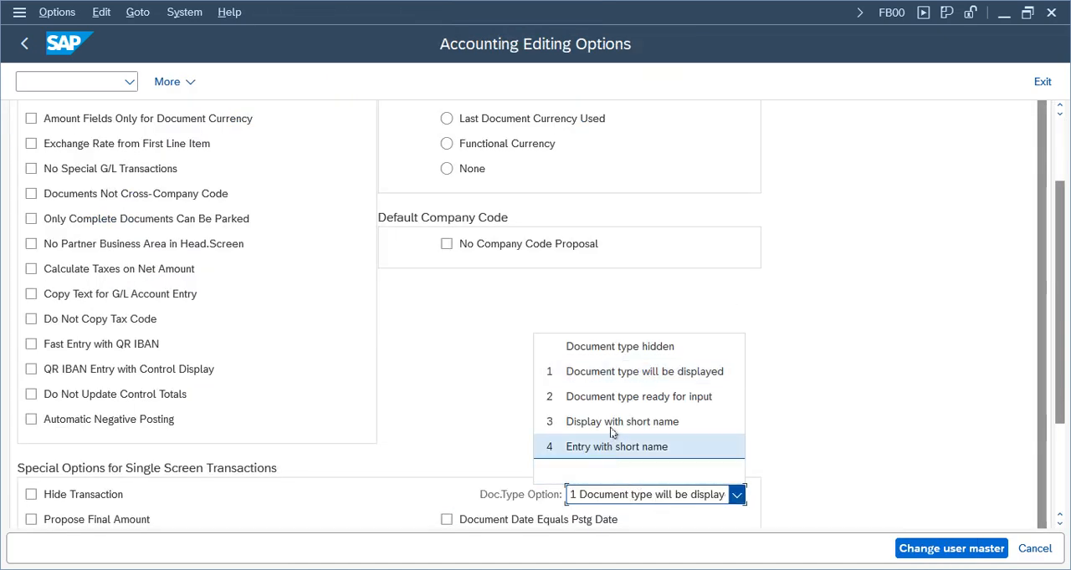
{"action": "left_click", "coordinate": [623, 398]}
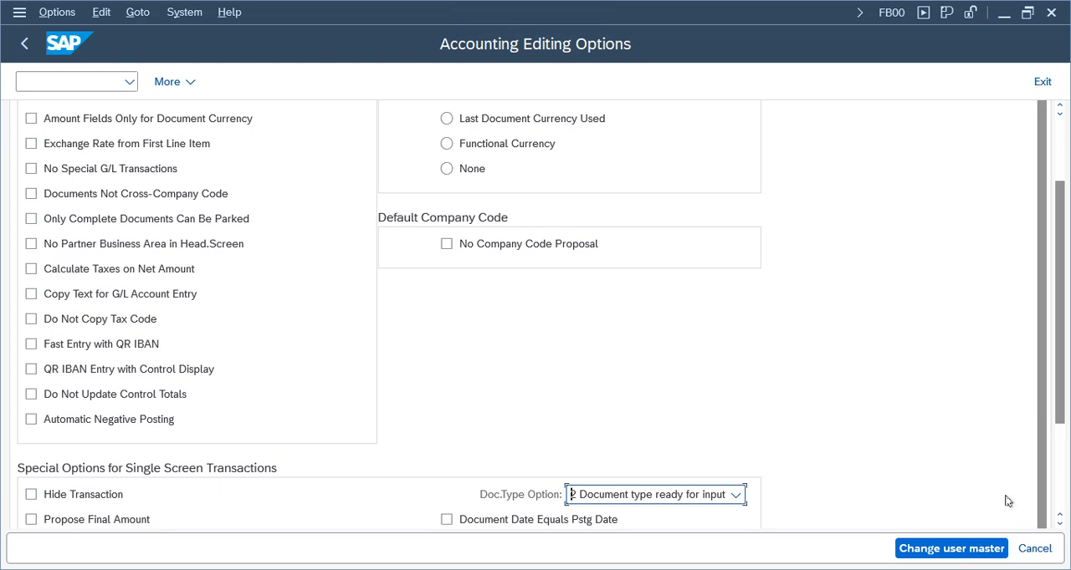
{"action": "left_click", "coordinate": [949, 549]}
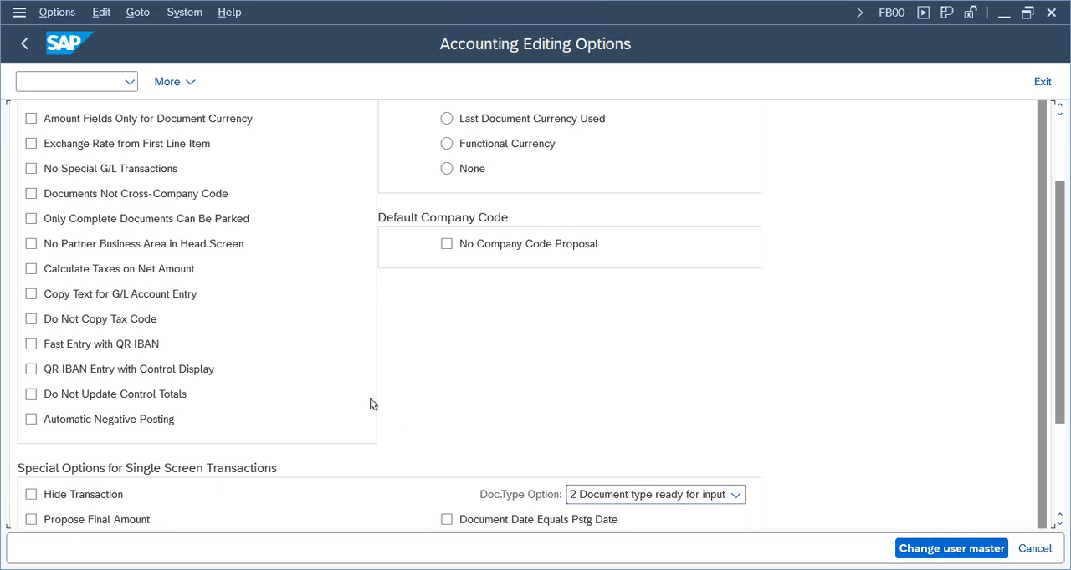
{"action": "left_click", "coordinate": [1042, 81]}
{"action": "left_click", "coordinate": [201, 280]}
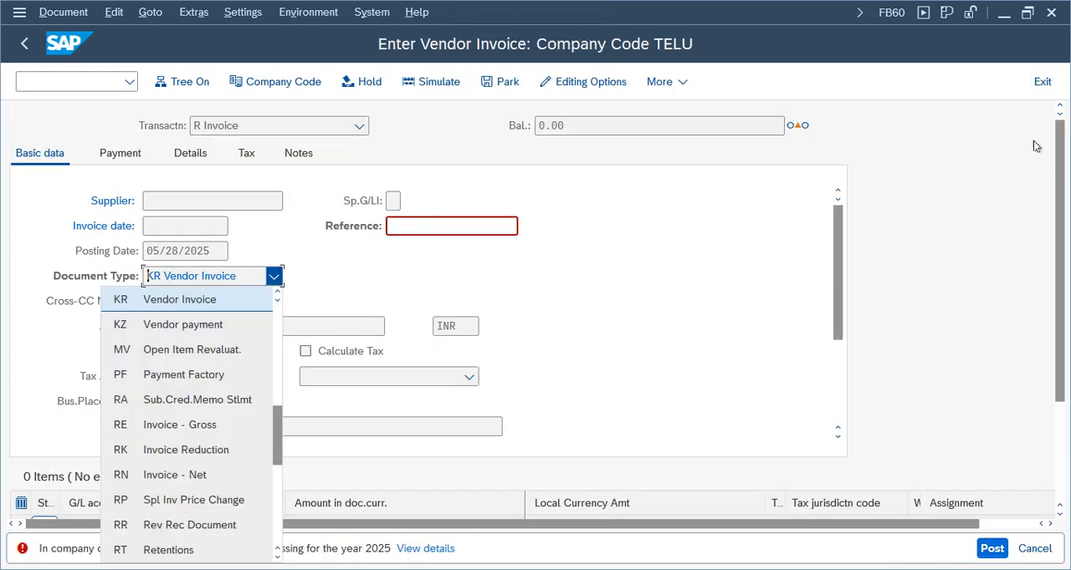
{"action": "left_click", "coordinate": [501, 258]}
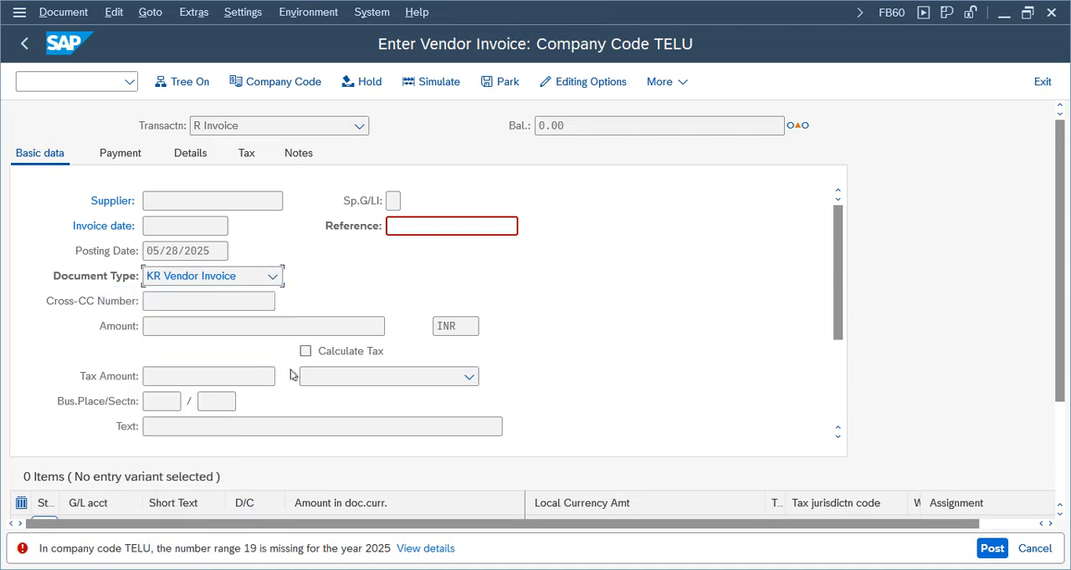
{"action": "left_click", "coordinate": [1042, 81]}
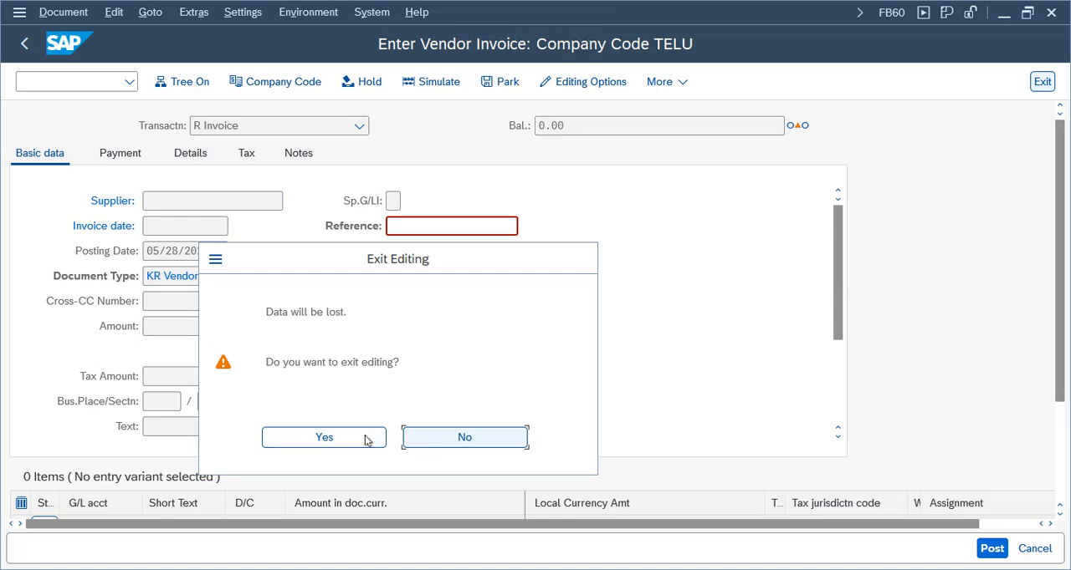
{"action": "left_click", "coordinate": [363, 436]}
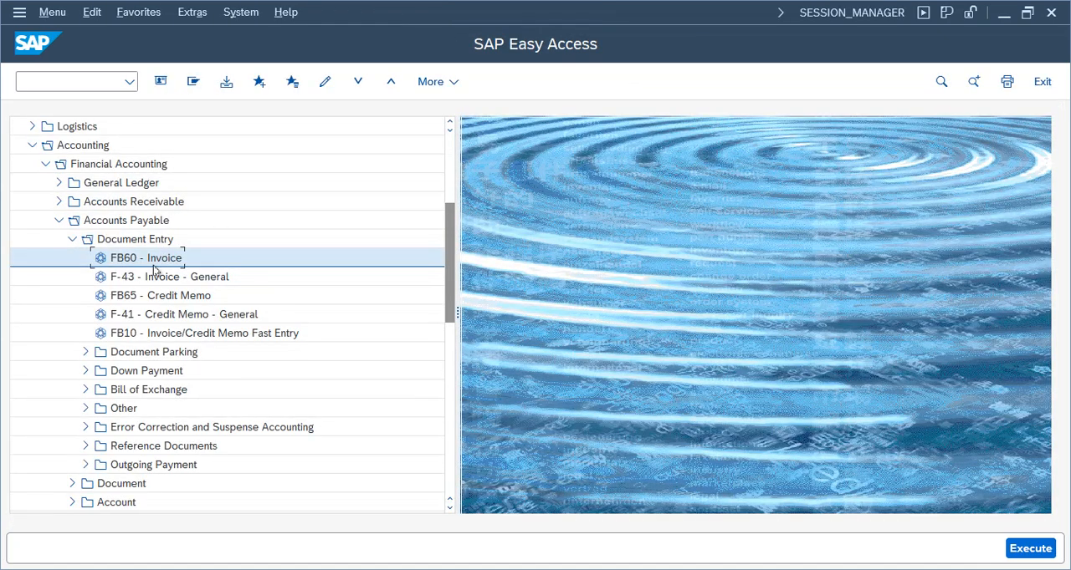
Restart the FB60 vendor invoice entry and check whether its KR Vendor Invoice document type field is open for input
{"action": "double_click", "coordinate": [155, 259]}
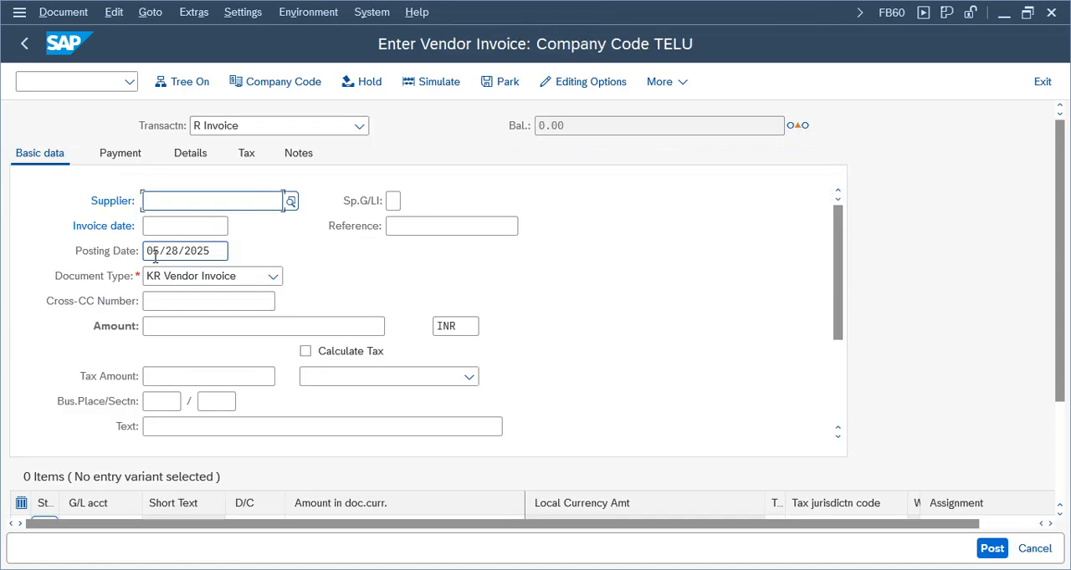
{"action": "left_click", "coordinate": [190, 279]}
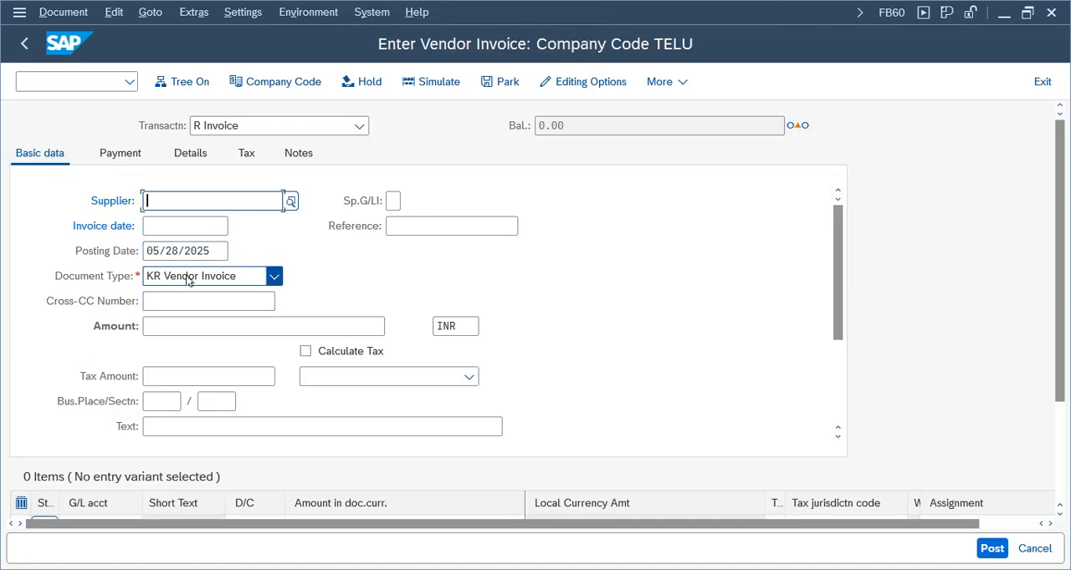
{"action": "left_click", "coordinate": [190, 279]}
{"action": "key", "text": "Tab"}
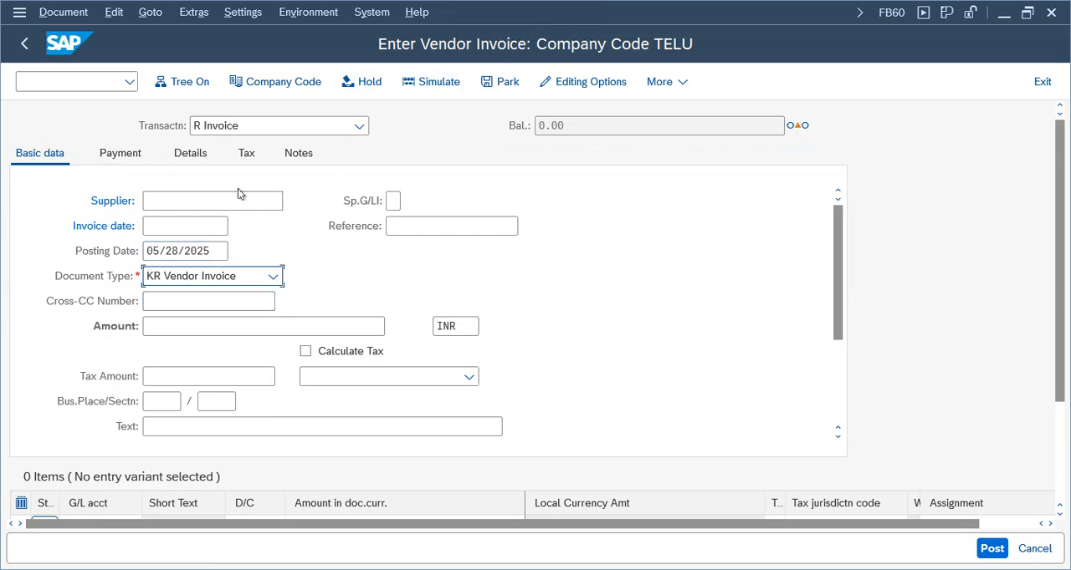
{"action": "key", "text": "shift+Tab"}
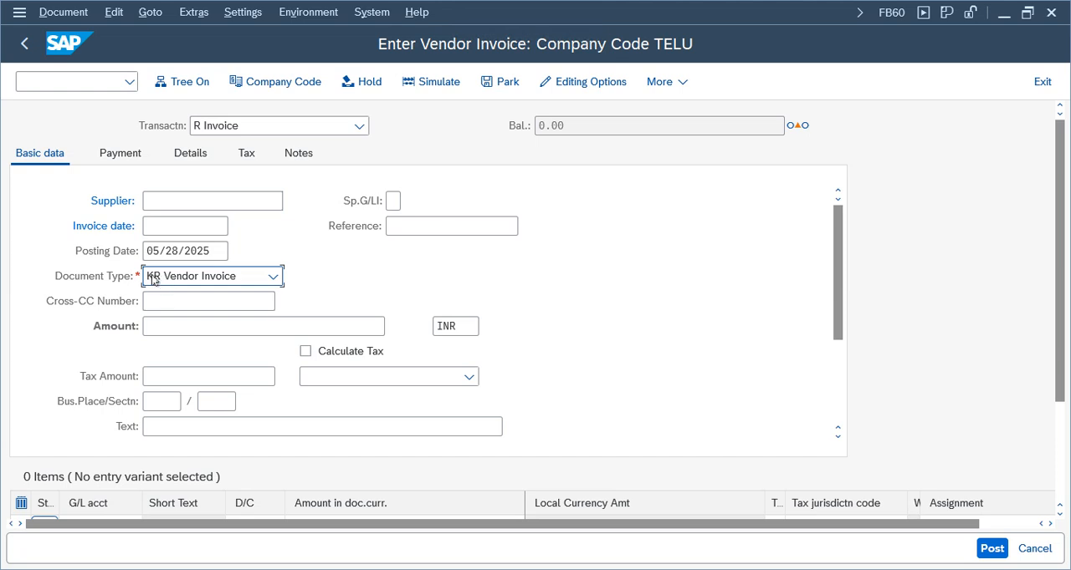
Fill in the vendor invoice's supplier number, invoice date 05/28/2025, amount 1000 INR and reference 001, and validate the entries
{"action": "left_click", "coordinate": [282, 203]}
{"action": "left_click", "coordinate": [184, 222]}
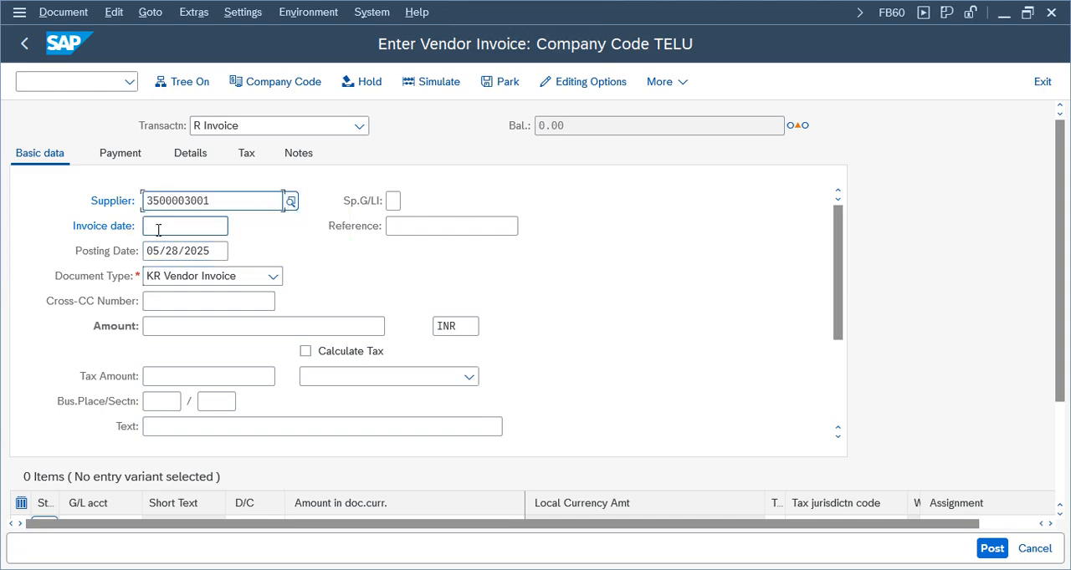
{"action": "left_click", "coordinate": [166, 228]}
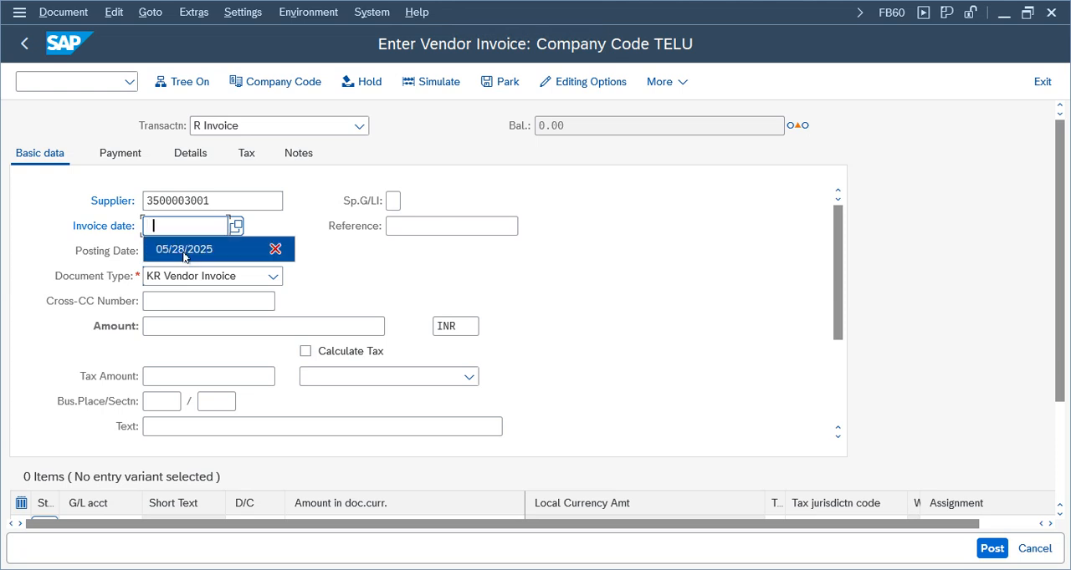
{"action": "left_click", "coordinate": [167, 245]}
{"action": "left_click", "coordinate": [179, 331]}
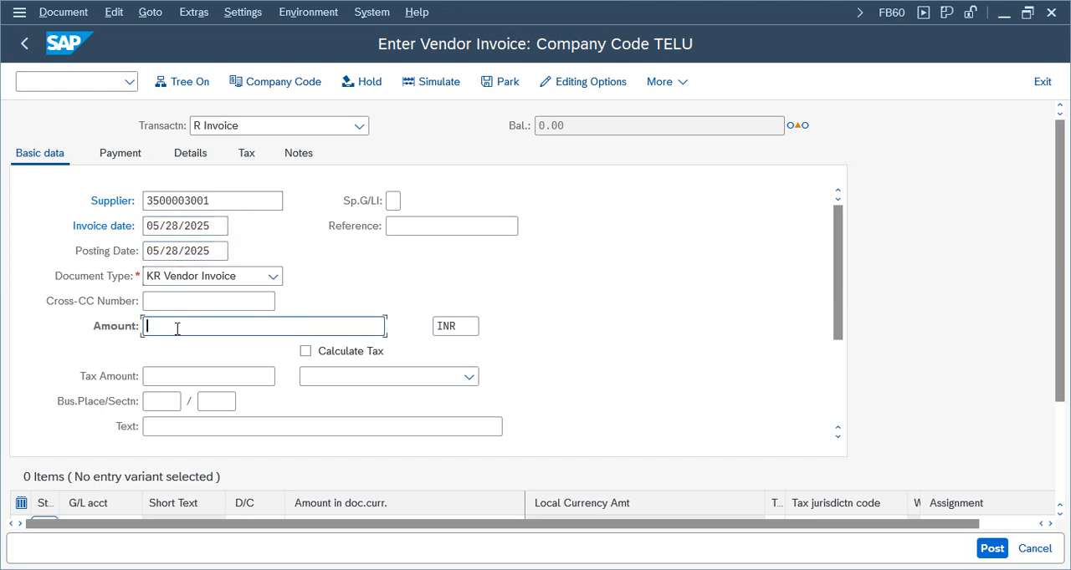
{"action": "type", "text": "1000"}
{"action": "key", "text": "Return"}
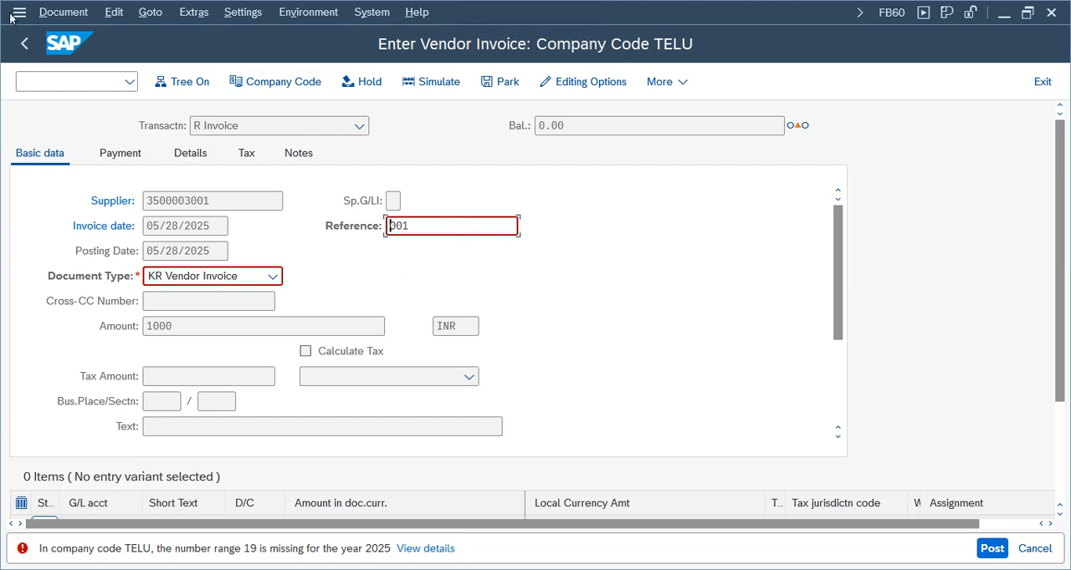
{"action": "left_click", "coordinate": [94, 83]}
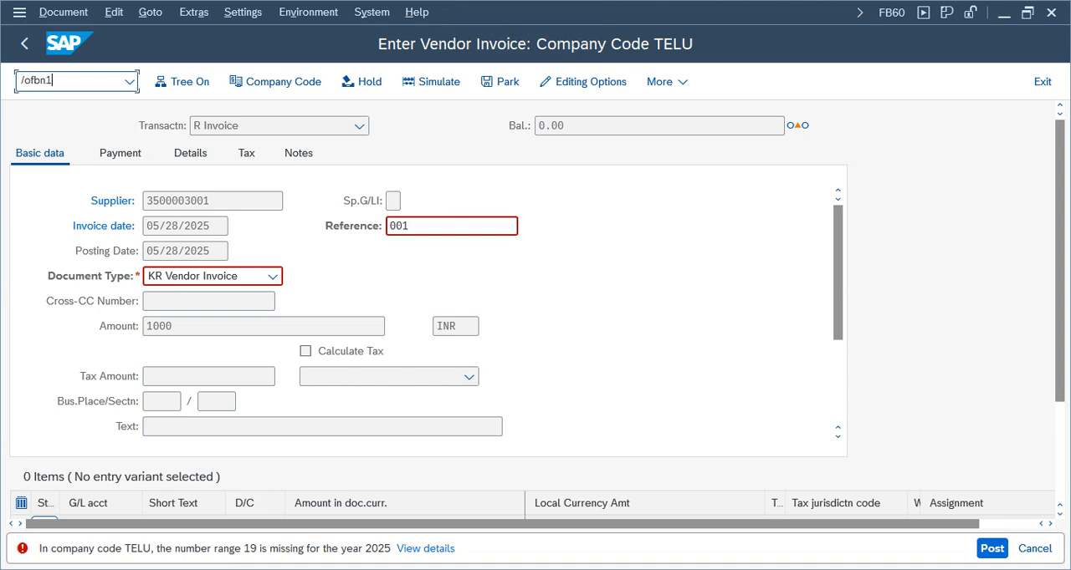
{"action": "type", "text": "/ofbn1"}
{"action": "key", "text": "Return"}
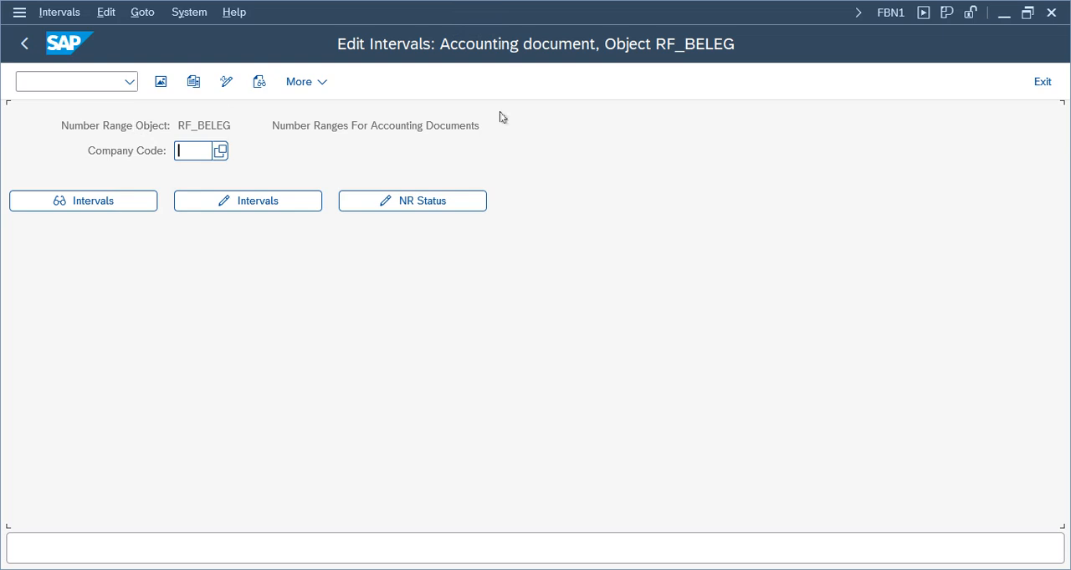
{"action": "left_click", "coordinate": [1042, 81]}
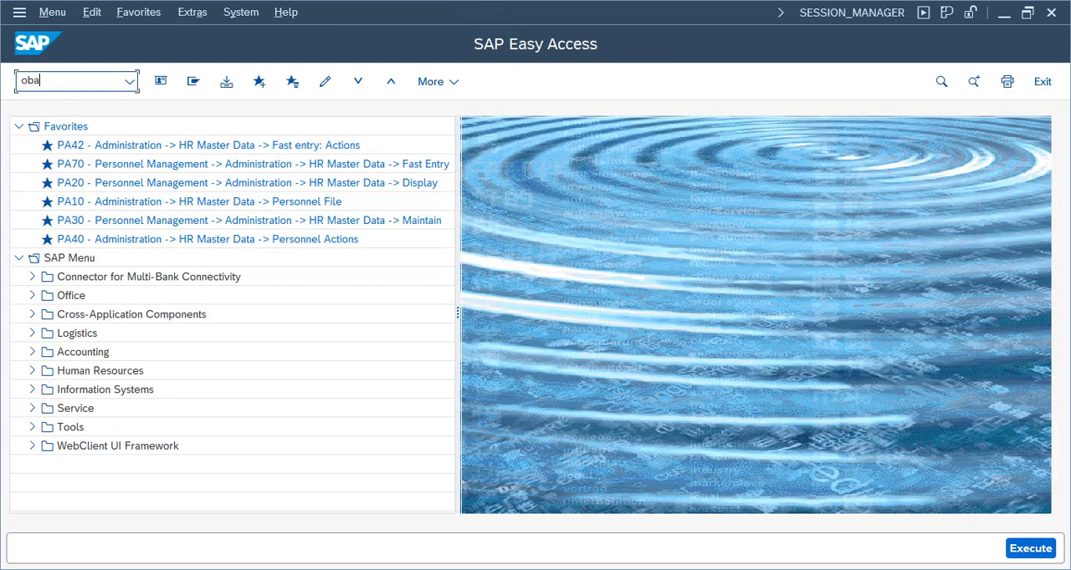
Open the details of document type KR in transaction OBA7 and check its assigned number range
{"action": "type", "text": "oba7"}
{"action": "key", "text": "Return"}
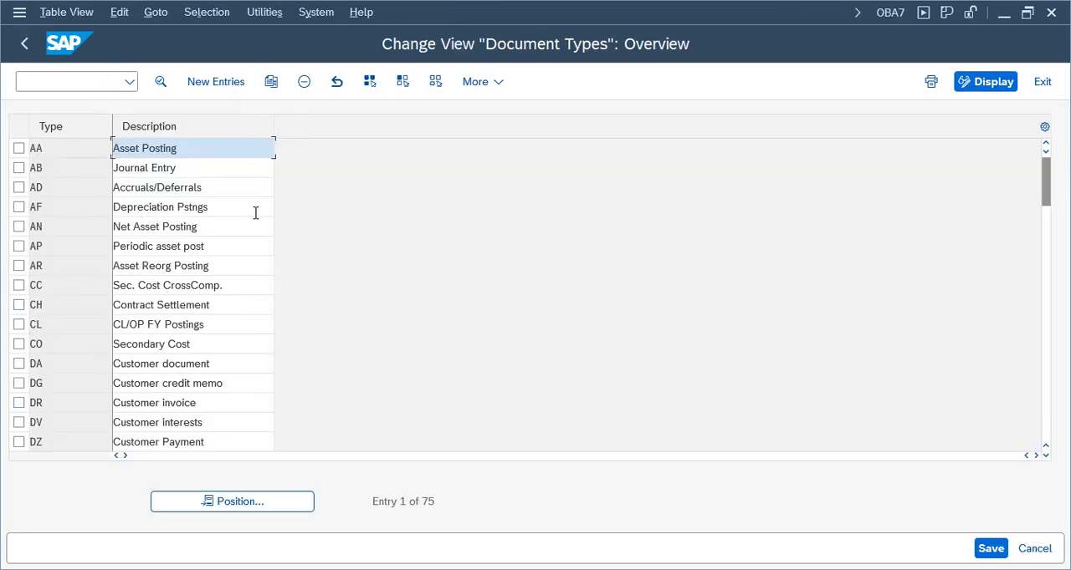
{"action": "left_click", "coordinate": [209, 500]}
{"action": "type", "text": "KR"}
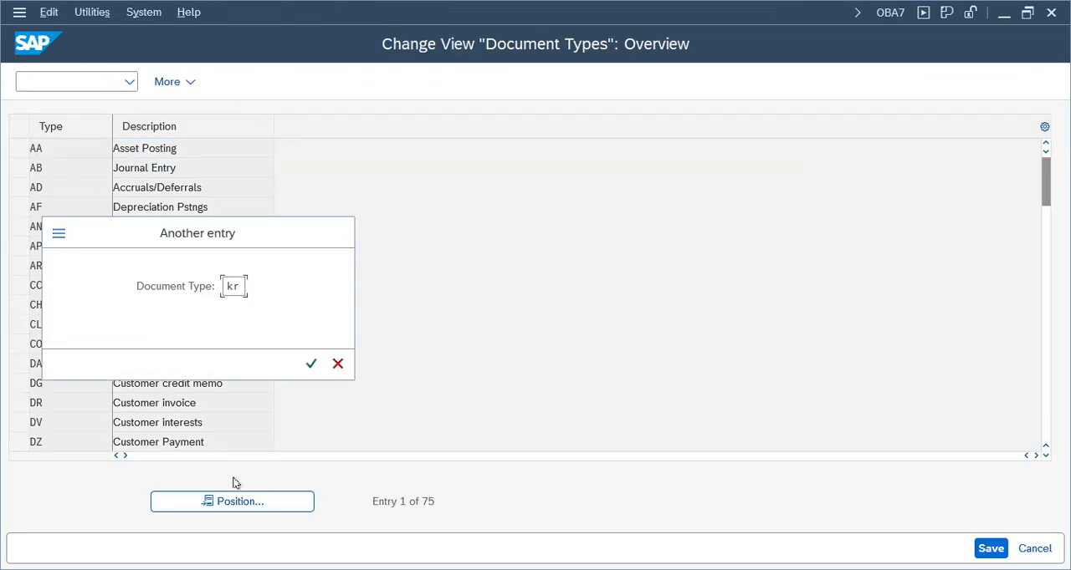
{"action": "key", "text": "Return"}
{"action": "double_click", "coordinate": [162, 151]}
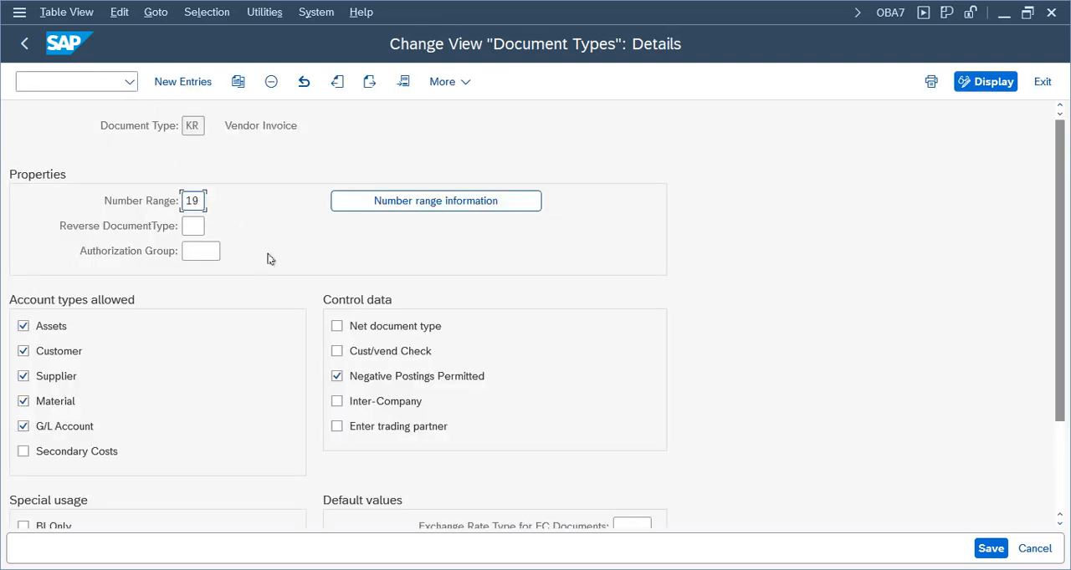
{"action": "left_click_drag", "start_coordinate": [204, 202], "coordinate": [171, 201]}
Go from the KR document type's number range information to editing the accounting document intervals of company code TELU
{"action": "left_click", "coordinate": [353, 207]}
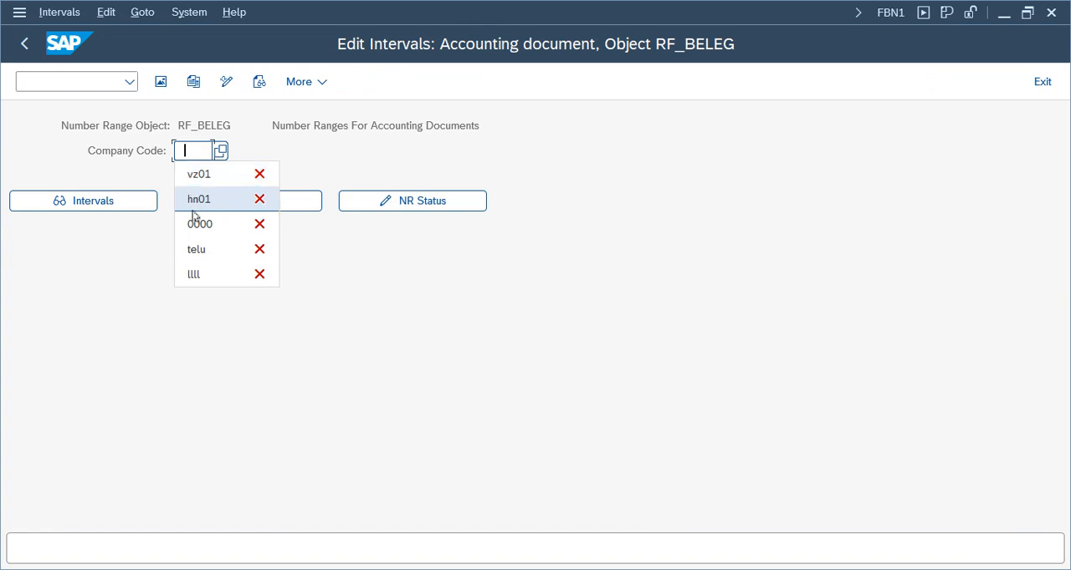
{"action": "left_click", "coordinate": [202, 157]}
{"action": "type", "text": "telu"}
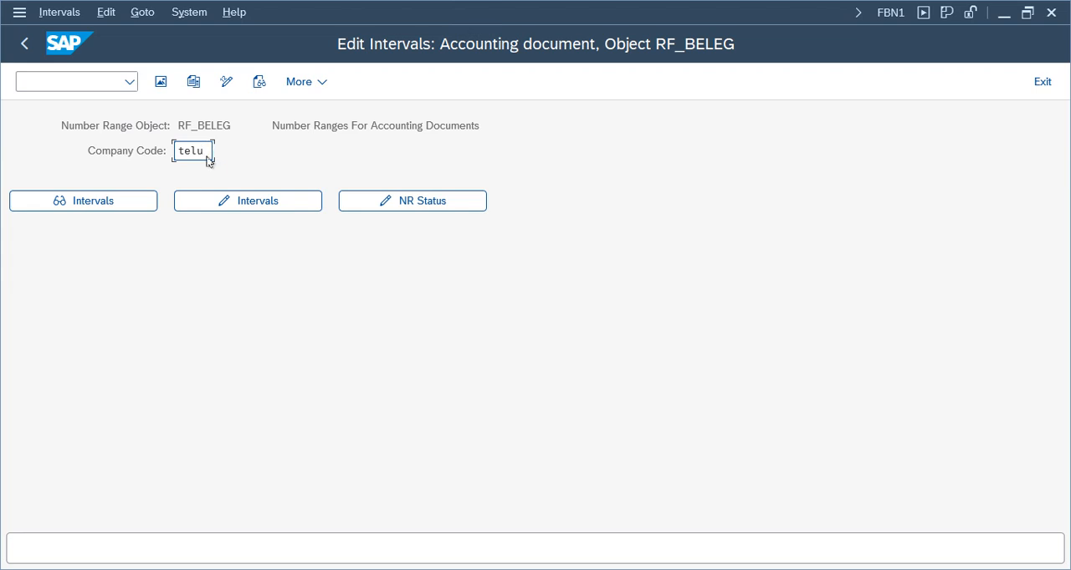
{"action": "key", "text": "Return"}
{"action": "left_click", "coordinate": [239, 205]}
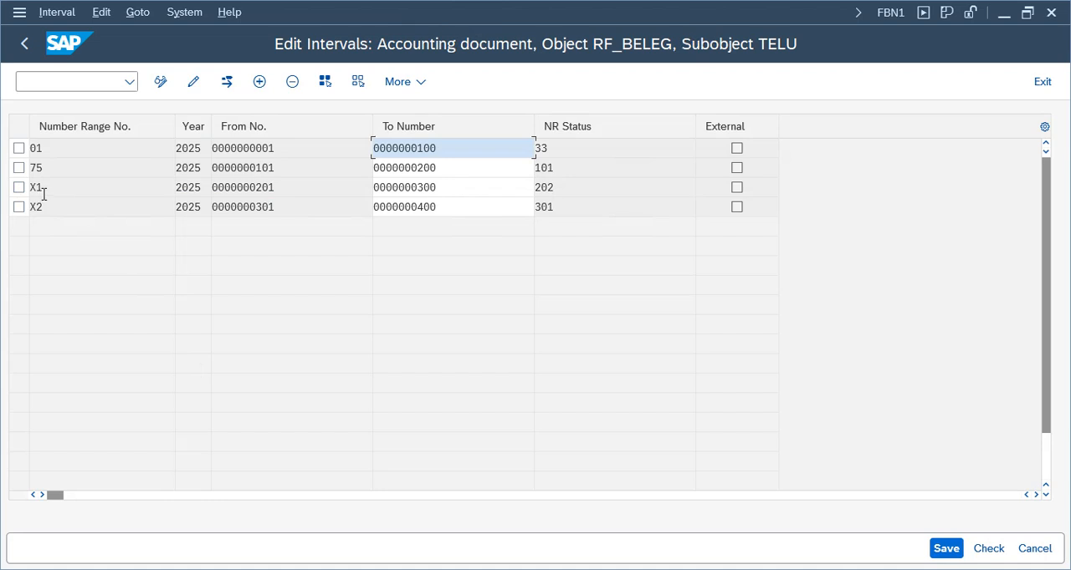
Add number range 19 for year 2025 from 401 to 500 in company code TELU, and save it, acknowledging the transport notice
{"action": "left_click", "coordinate": [259, 81]}
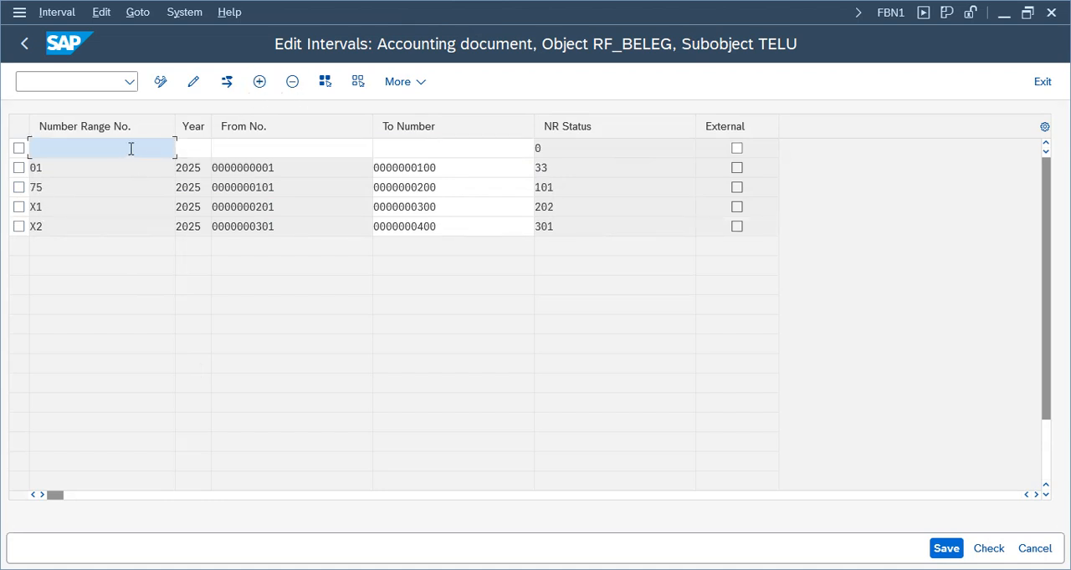
{"action": "type", "text": "19"}
{"action": "key", "text": "Tab"}
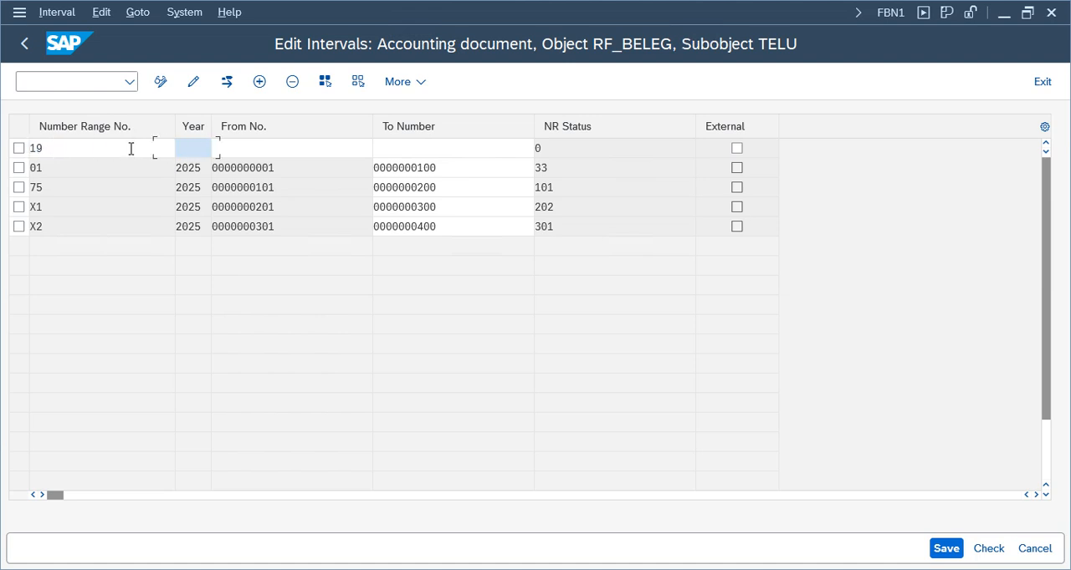
{"action": "type", "text": "202"}
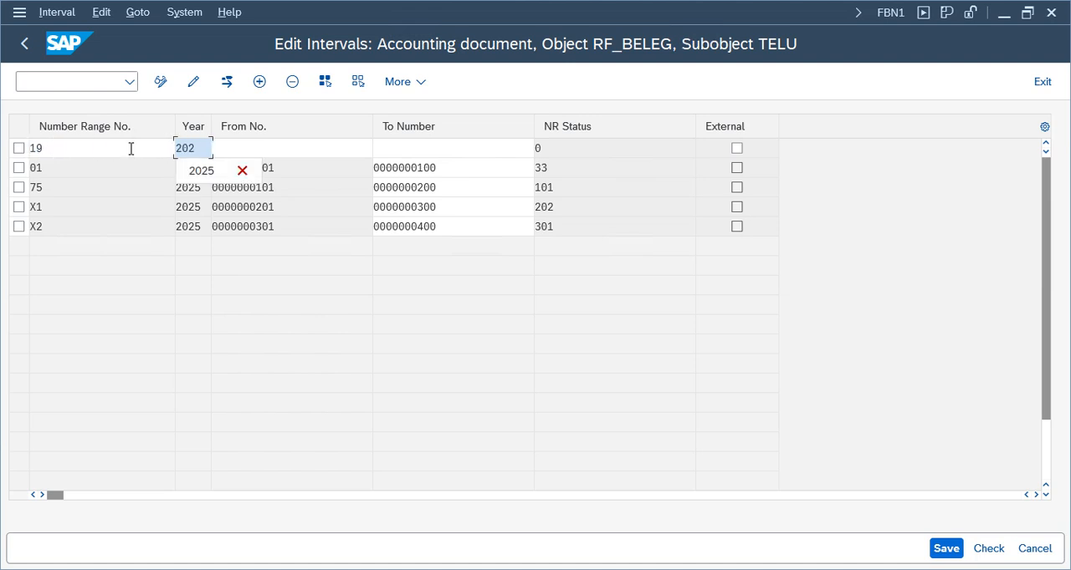
{"action": "type", "text": "5"}
{"action": "key", "text": "Tab"}
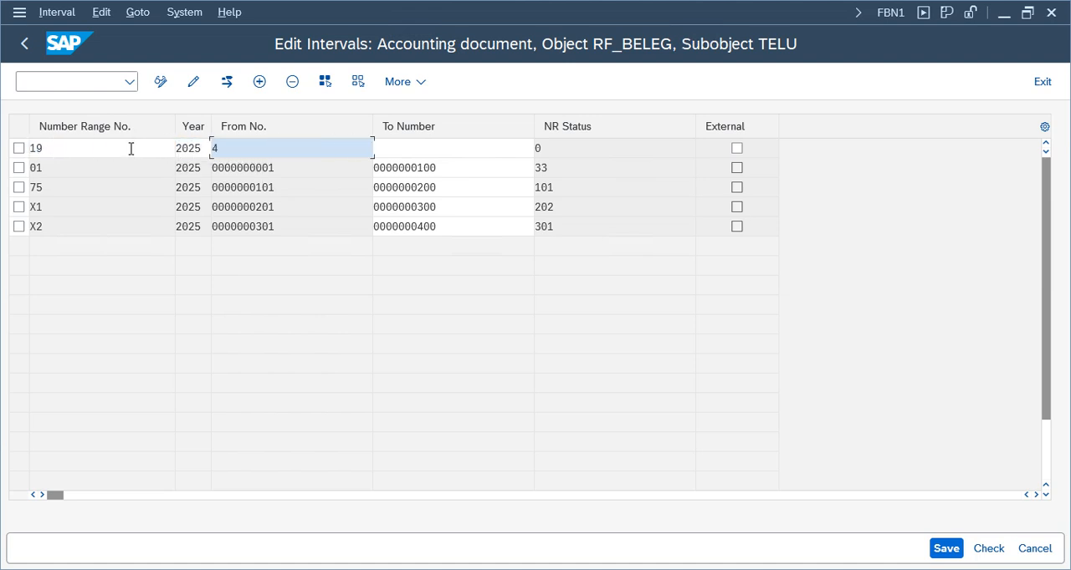
{"action": "key", "text": "Tab"}
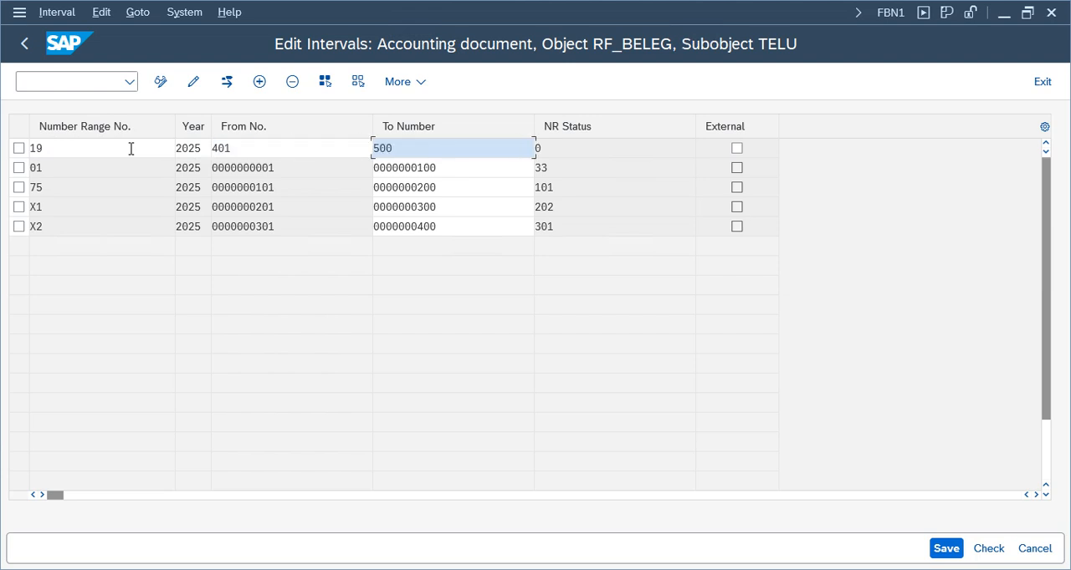
{"action": "type", "text": "500"}
{"action": "key", "text": "Return"}
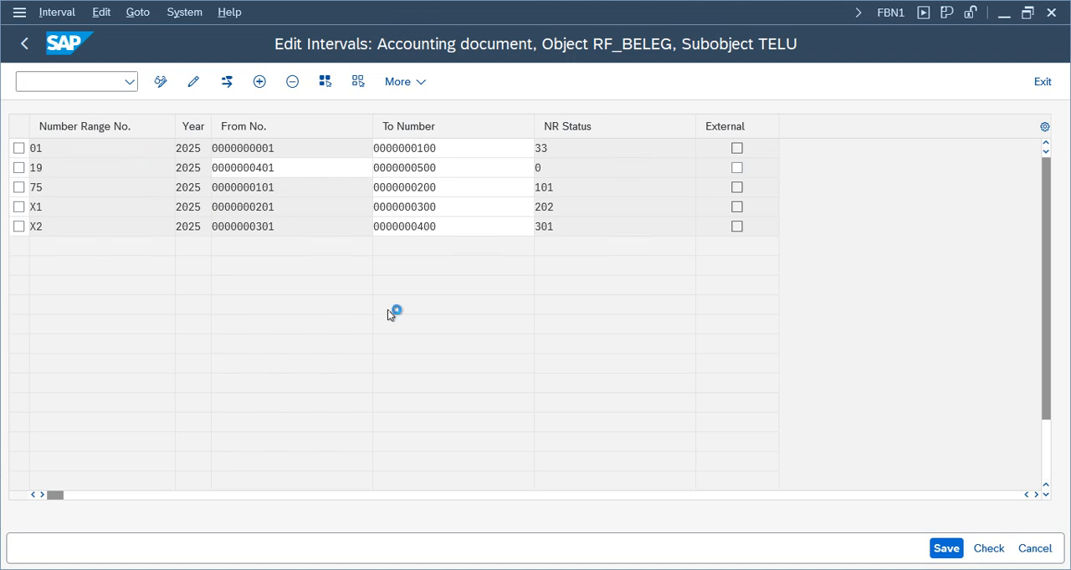
{"action": "left_click", "coordinate": [943, 550]}
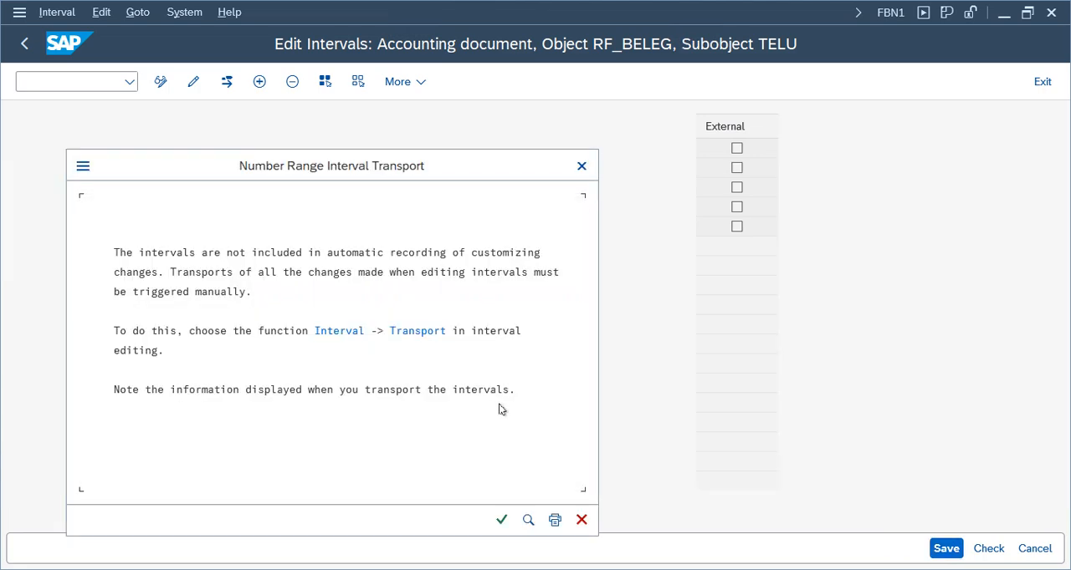
{"action": "left_click", "coordinate": [501, 520]}
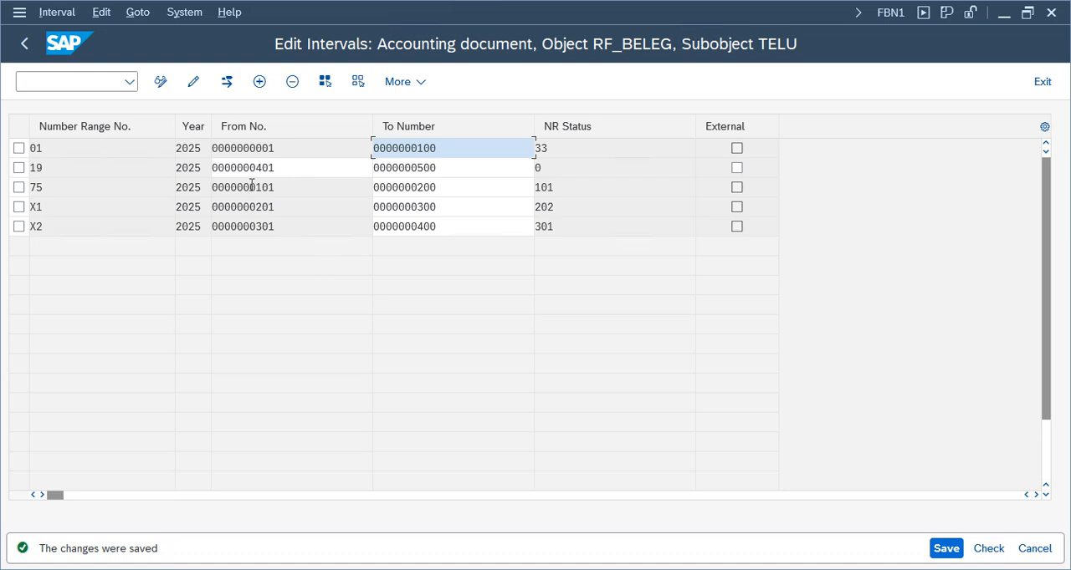
Leave the number range and document type maintenance, and validate the open TELU vendor invoice again
{"action": "left_click", "coordinate": [1043, 83]}
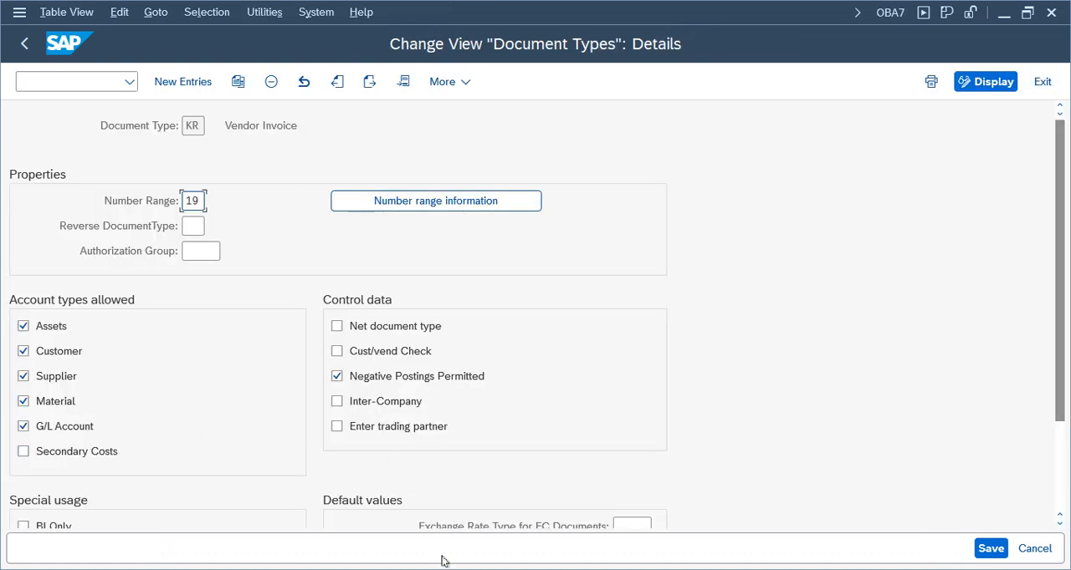
{"action": "left_click", "coordinate": [25, 44]}
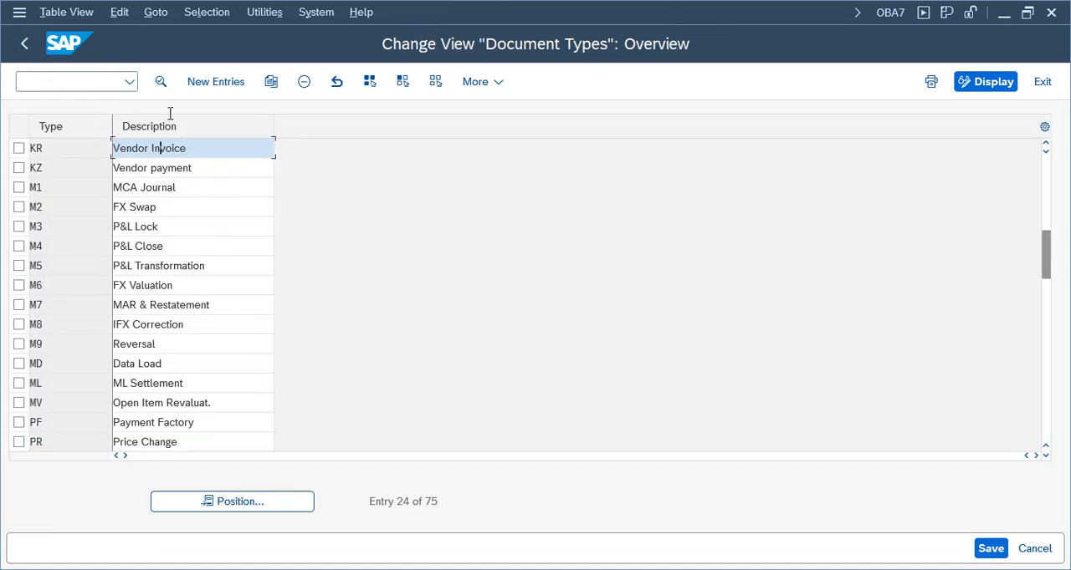
{"action": "left_click", "coordinate": [26, 45]}
{"action": "mouse_move", "coordinate": [406, 518]}
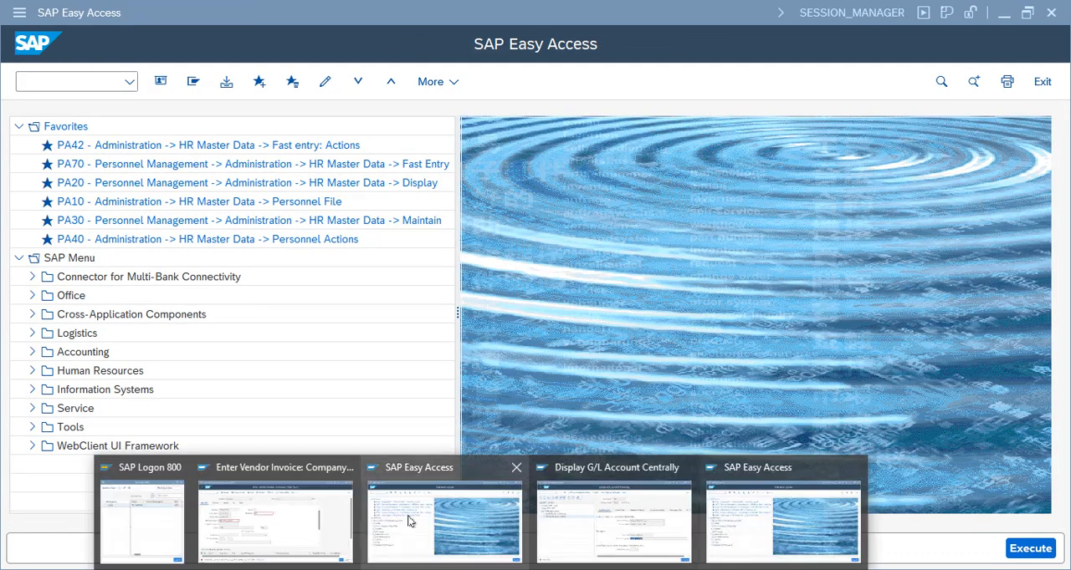
{"action": "left_click", "coordinate": [261, 523]}
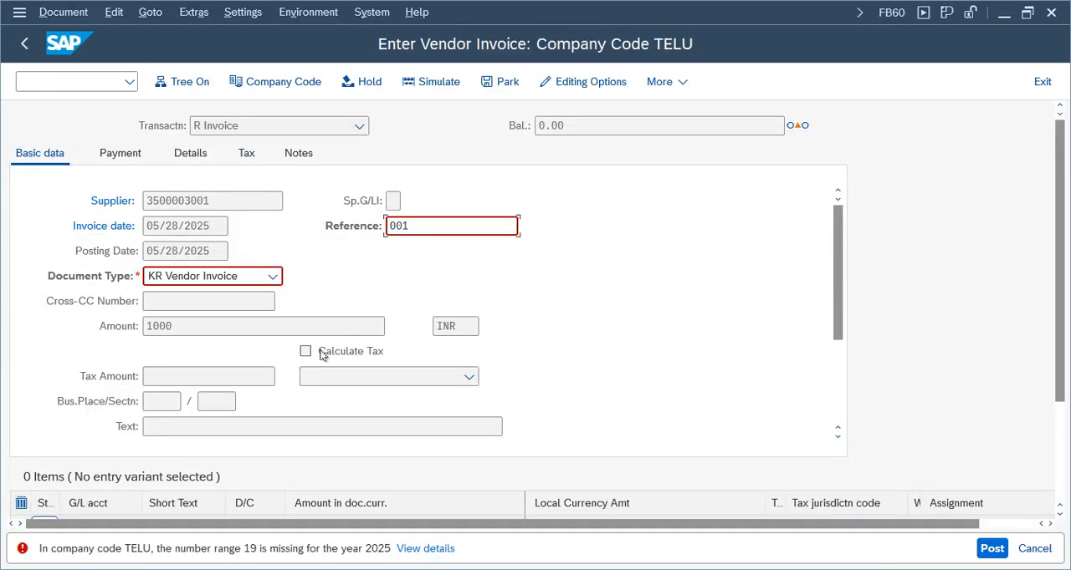
{"action": "key", "text": "Return"}
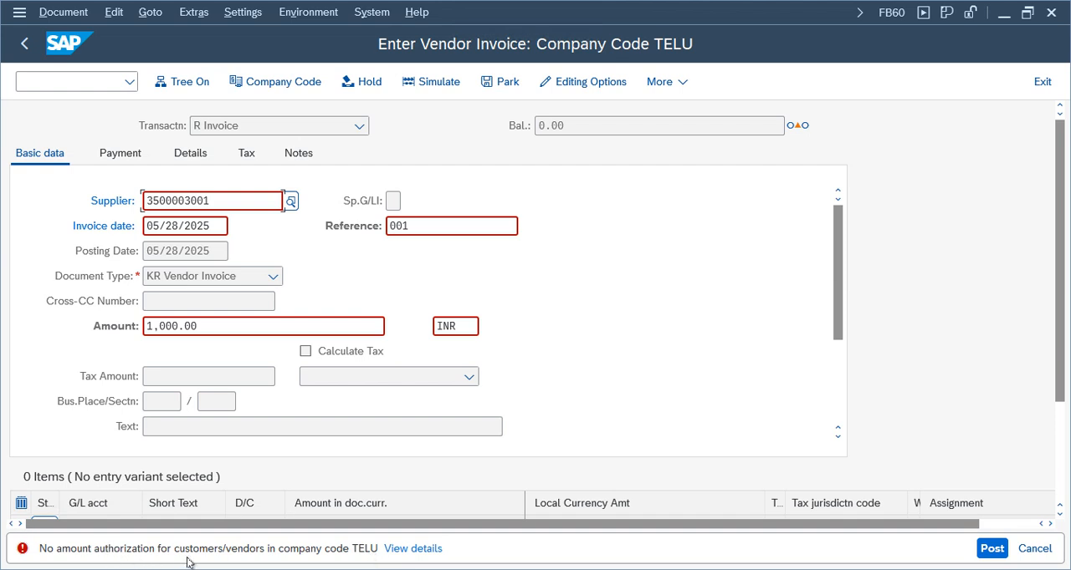
Open the details of the amount authorization error and read which tables its procedure says to maintain
{"action": "left_click", "coordinate": [409, 551]}
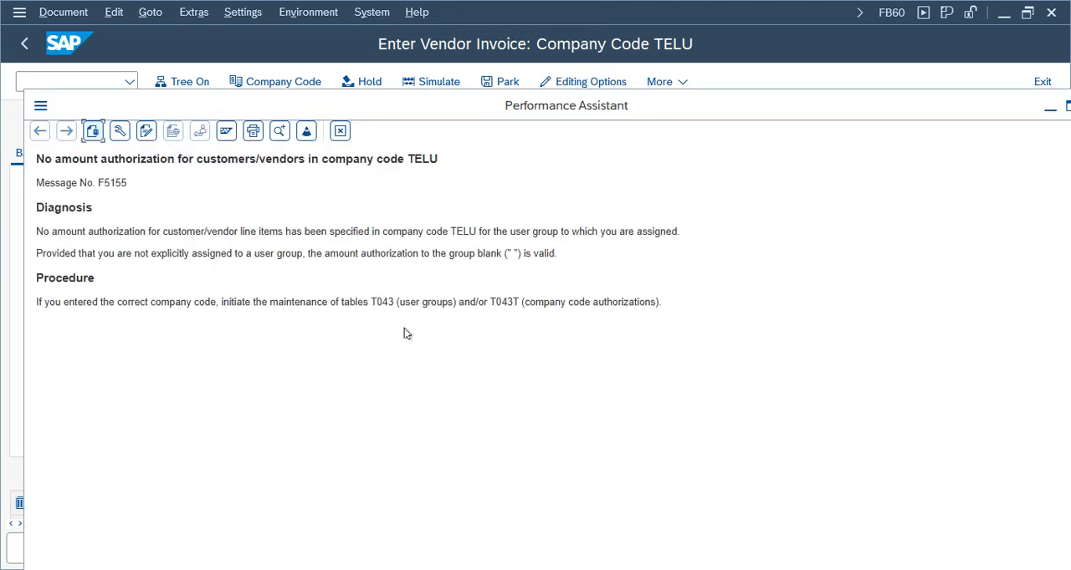
{"action": "left_click_drag", "start_coordinate": [374, 305], "coordinate": [775, 309]}
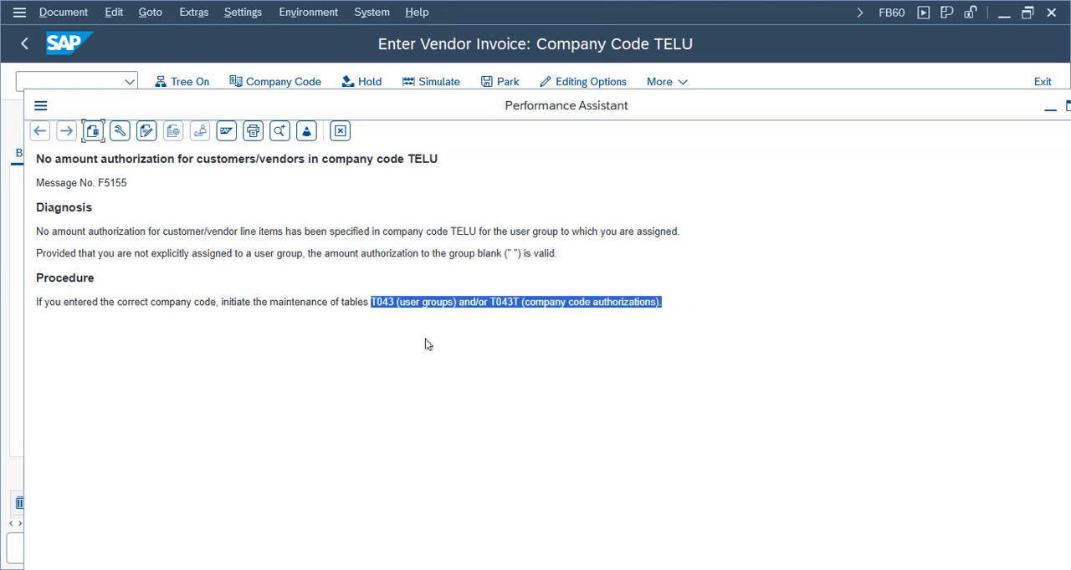
{"action": "left_click", "coordinate": [366, 300]}
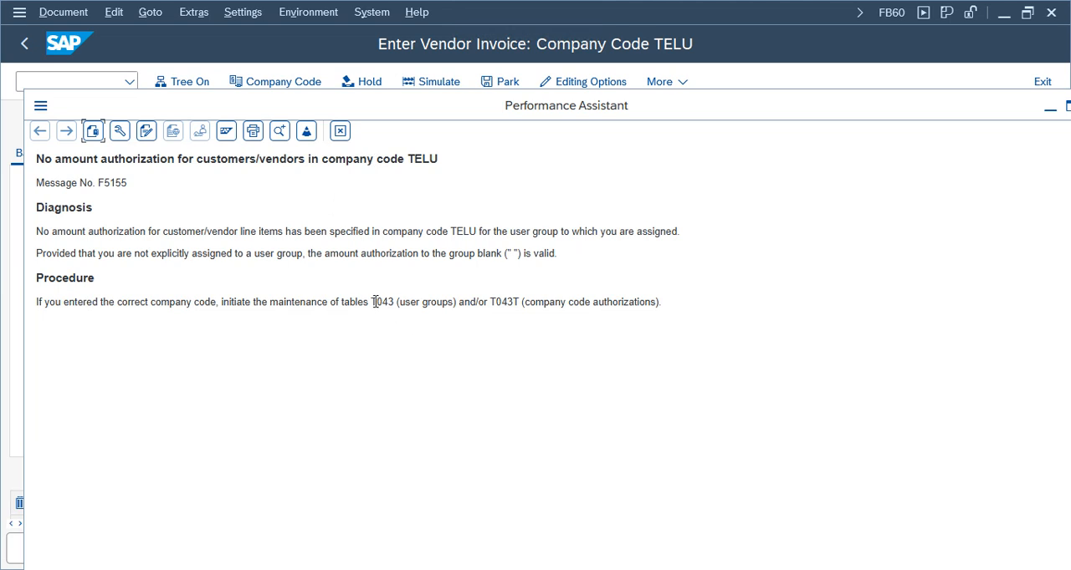
{"action": "double_click", "coordinate": [384, 302]}
{"action": "left_click", "coordinate": [40, 105]}
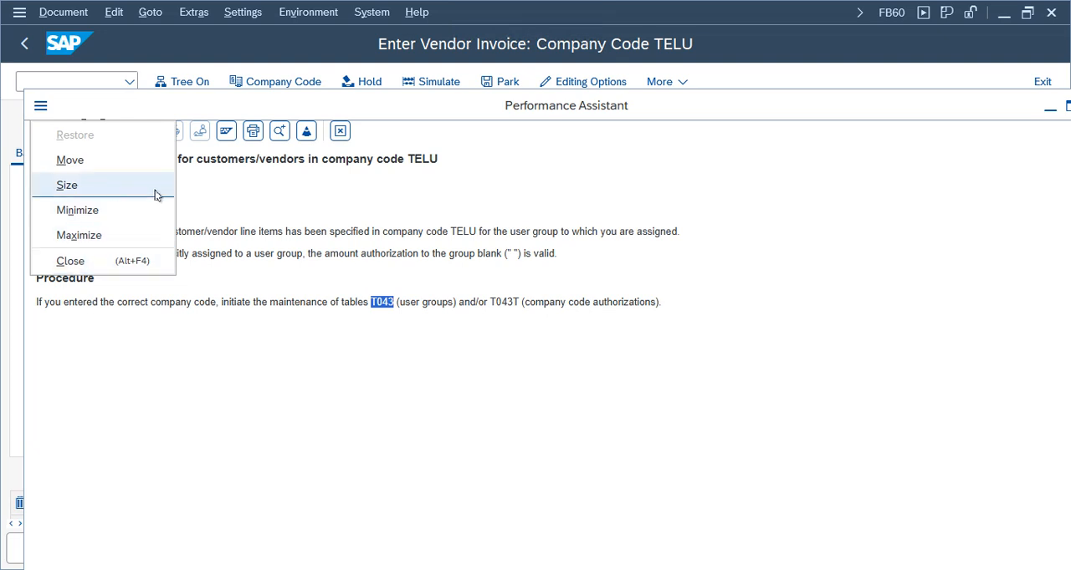
{"action": "left_click", "coordinate": [460, 165]}
Open a new SAP session, start SE16N General Table Display and load table T043
{"action": "left_click", "coordinate": [19, 11]}
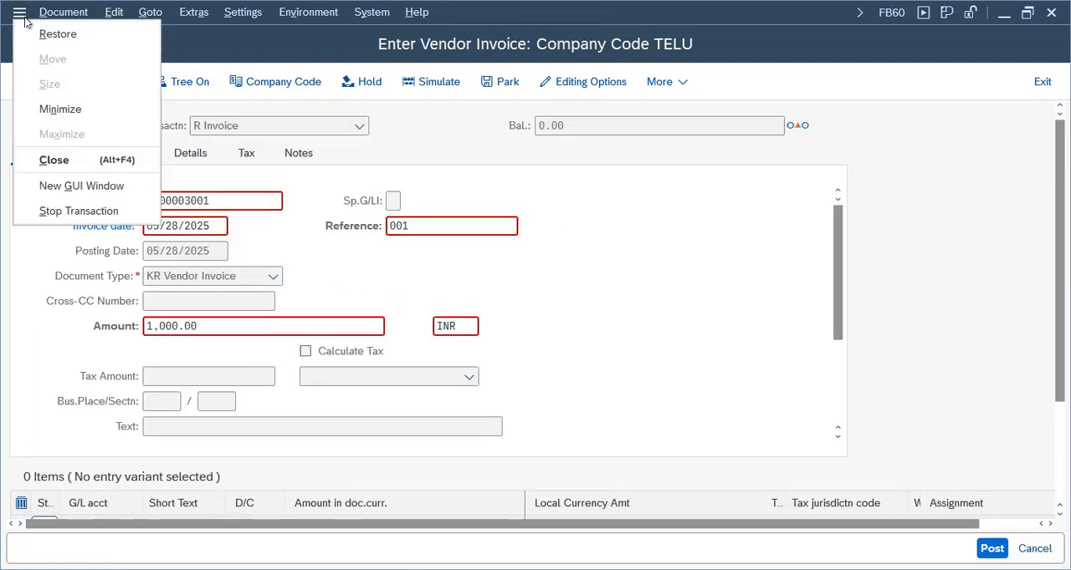
{"action": "left_click", "coordinate": [81, 185]}
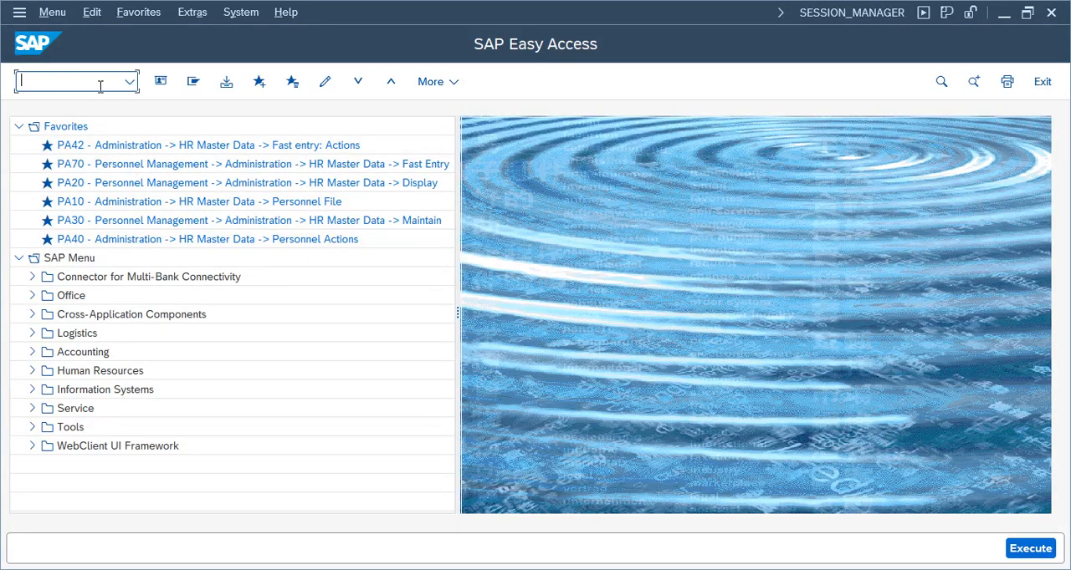
{"action": "key", "text": "Return"}
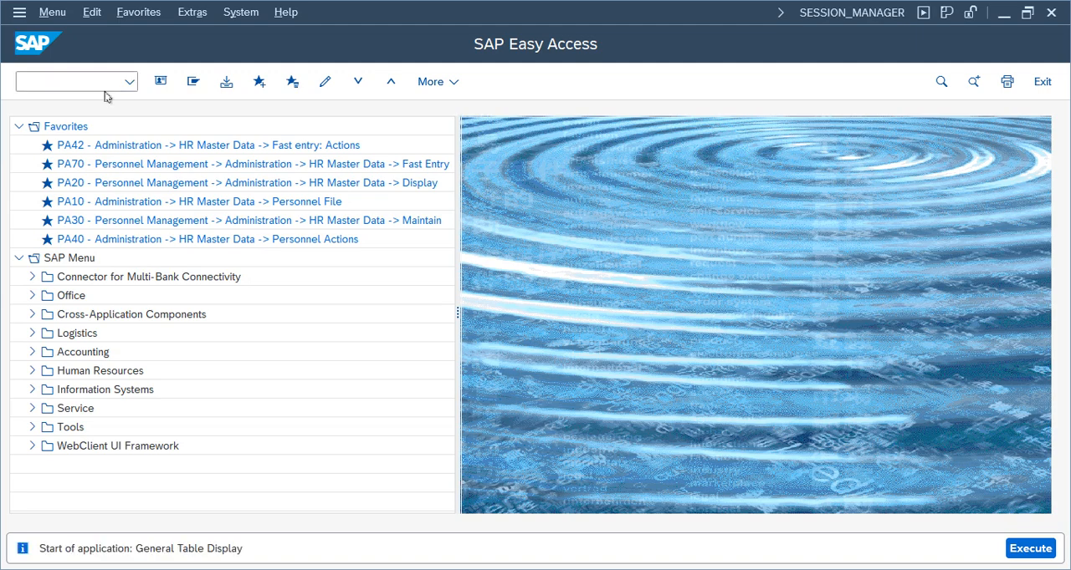
{"action": "type", "text": "t043"}
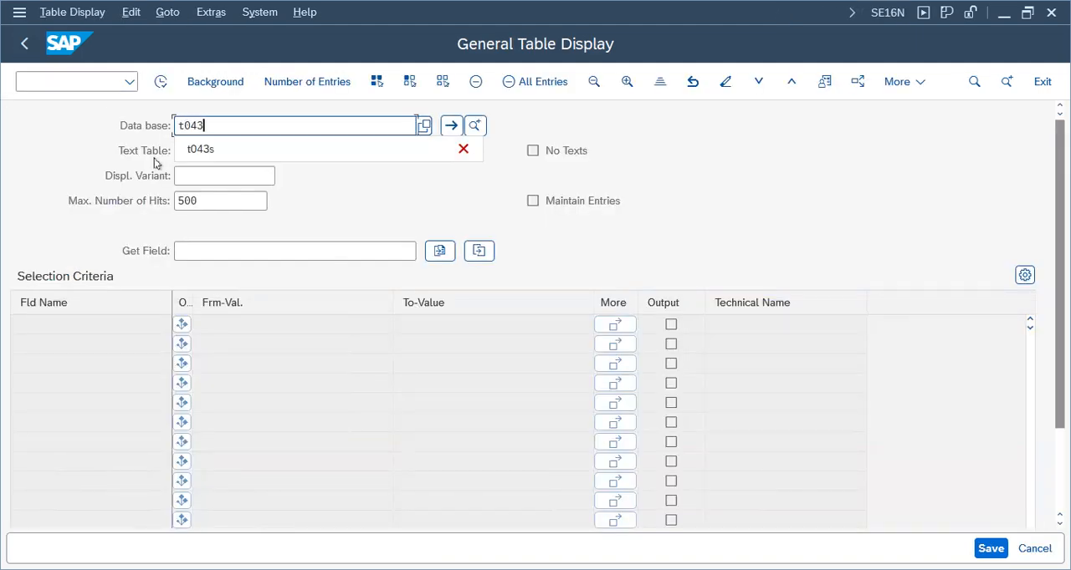
{"action": "key", "text": "Return"}
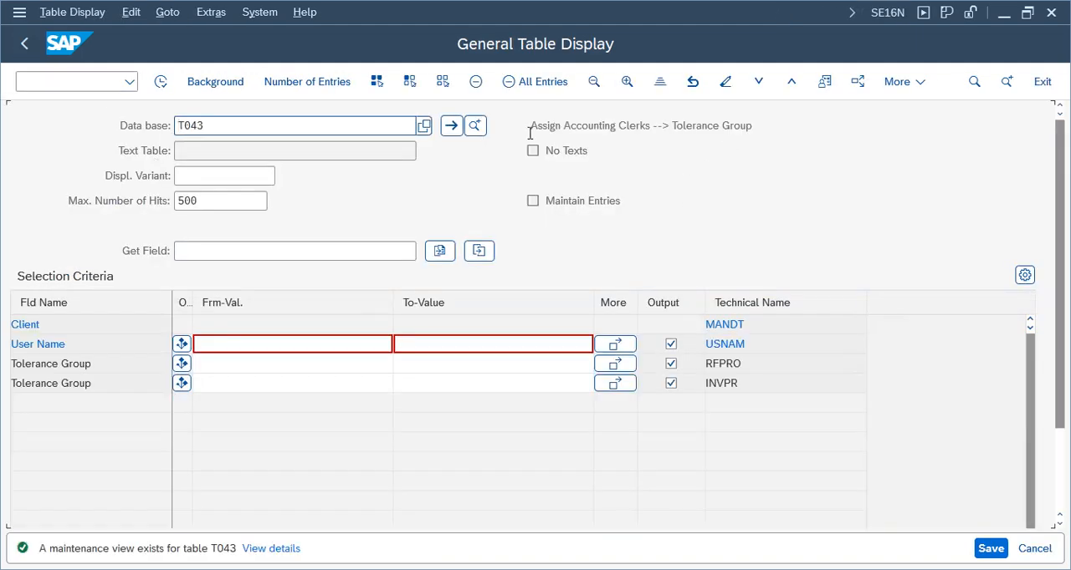
Read the description of table T043, and load table T043T to read its description
{"action": "left_click_drag", "start_coordinate": [539, 126], "coordinate": [716, 154]}
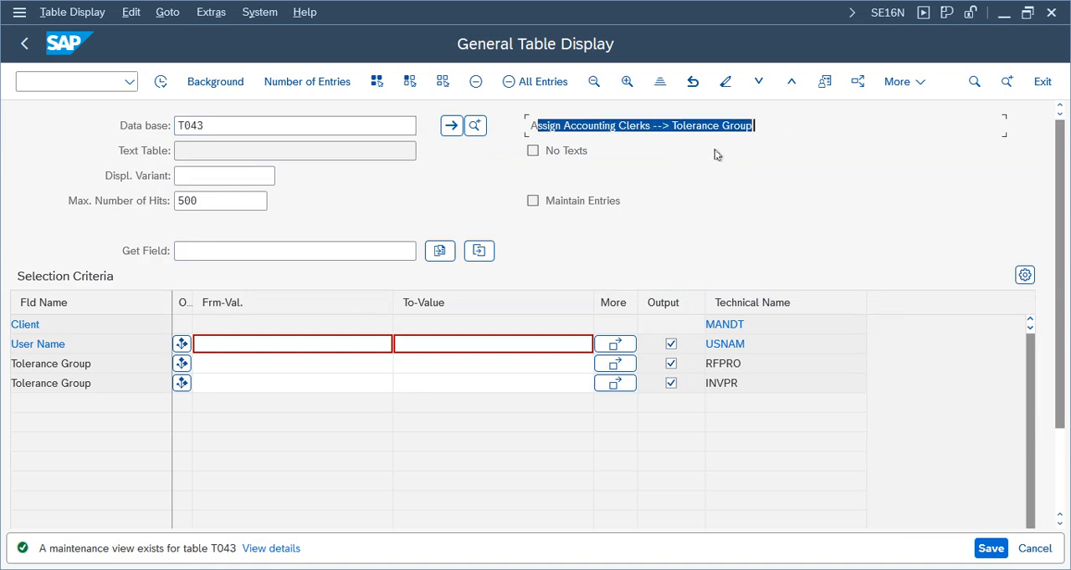
{"action": "left_click_drag", "start_coordinate": [770, 125], "coordinate": [525, 122]}
{"action": "left_click", "coordinate": [242, 126]}
{"action": "type", "text": "T"}
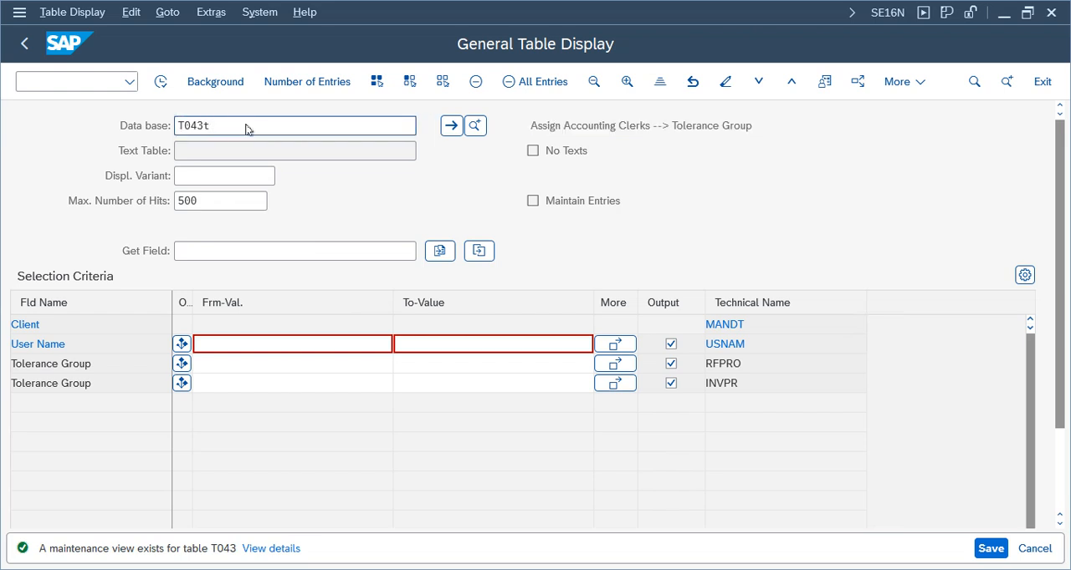
{"action": "key", "text": "Return"}
{"action": "left_click_drag", "start_coordinate": [701, 126], "coordinate": [478, 122]}
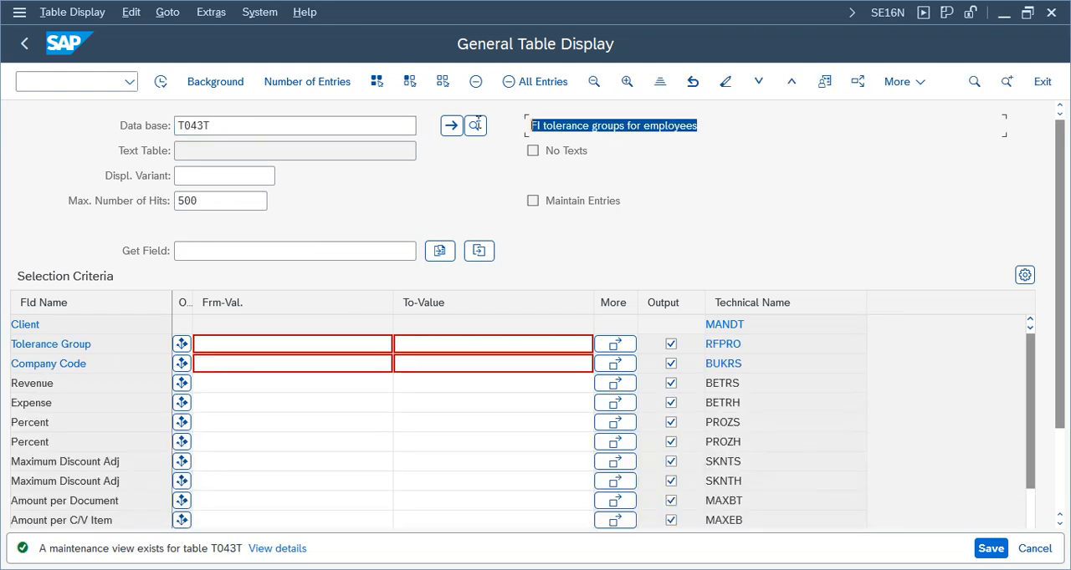
{"action": "left_click", "coordinate": [605, 128]}
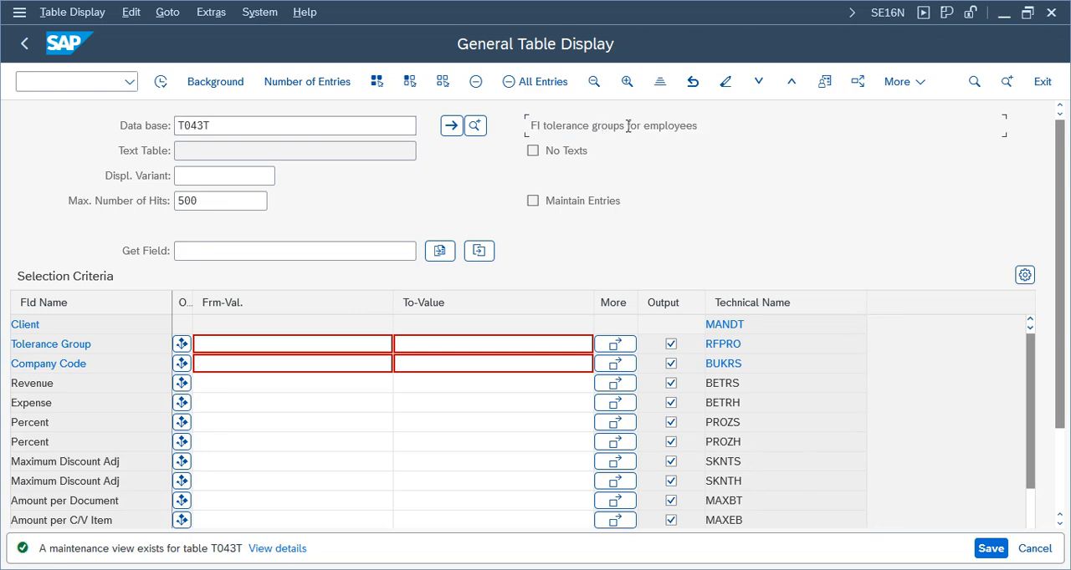
{"action": "left_click_drag", "start_coordinate": [703, 127], "coordinate": [532, 126]}
{"action": "left_click", "coordinate": [686, 131]}
{"action": "left_click_drag", "start_coordinate": [726, 131], "coordinate": [538, 132]}
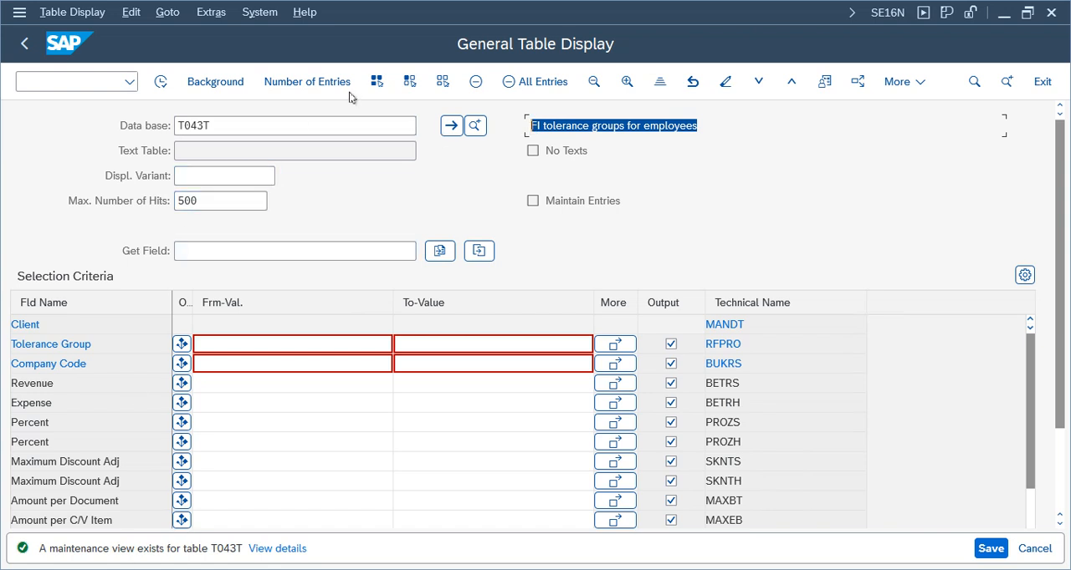
Exit General Table Display and close the Performance Assistant help on the amount authorization error
{"action": "left_click", "coordinate": [1043, 81]}
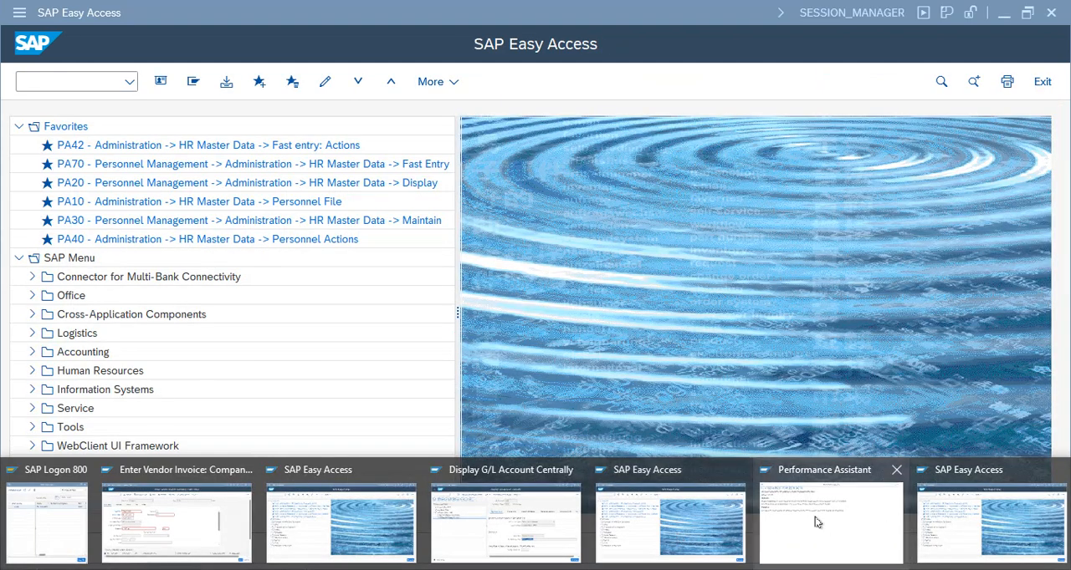
{"action": "left_click", "coordinate": [817, 520]}
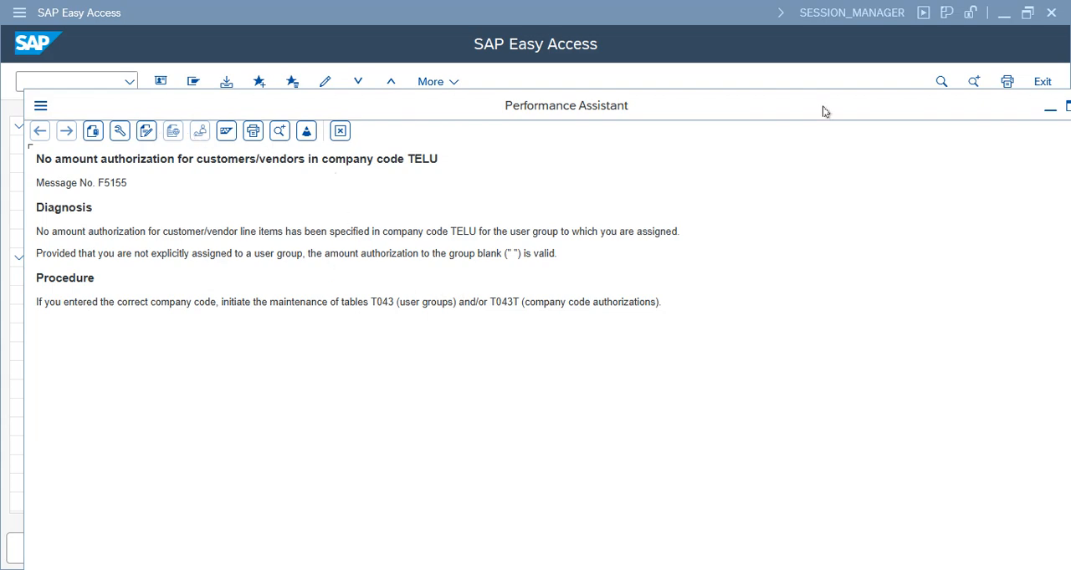
{"action": "left_click_drag", "start_coordinate": [945, 107], "coordinate": [793, 106]}
{"action": "left_click", "coordinate": [940, 107]}
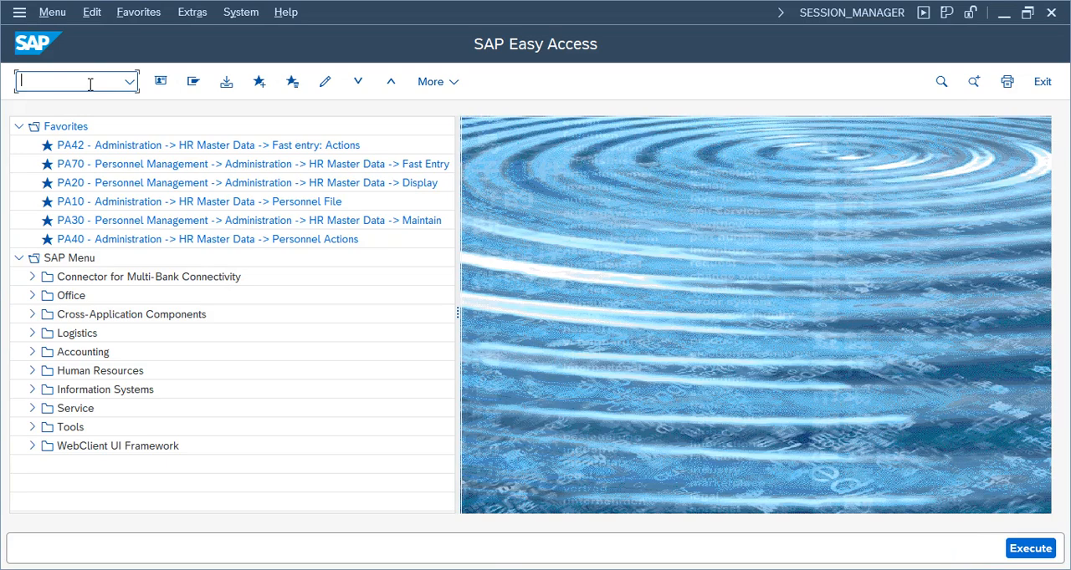
Close the two spare SAP Easy Access sessions and switch to the remaining one
{"action": "mouse_move", "coordinate": [470, 567]}
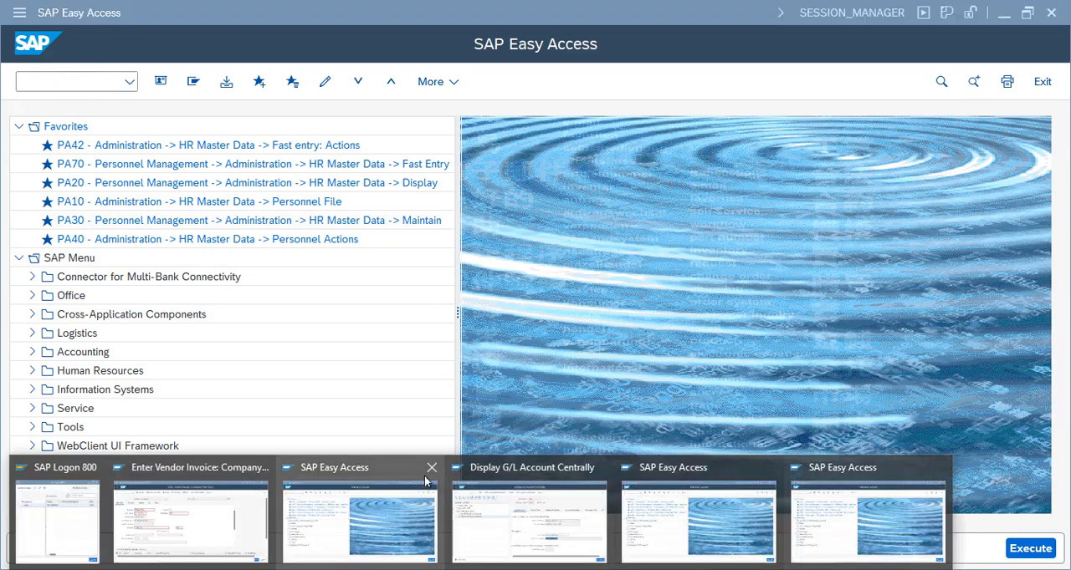
{"action": "left_click", "coordinate": [430, 468]}
{"action": "left_click", "coordinate": [682, 469]}
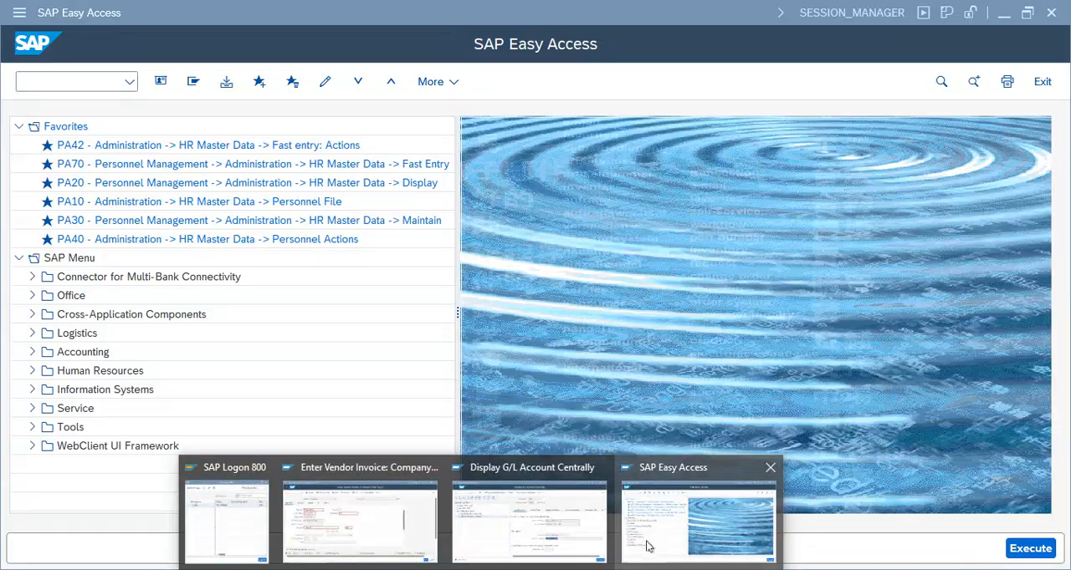
{"action": "left_click", "coordinate": [646, 544]}
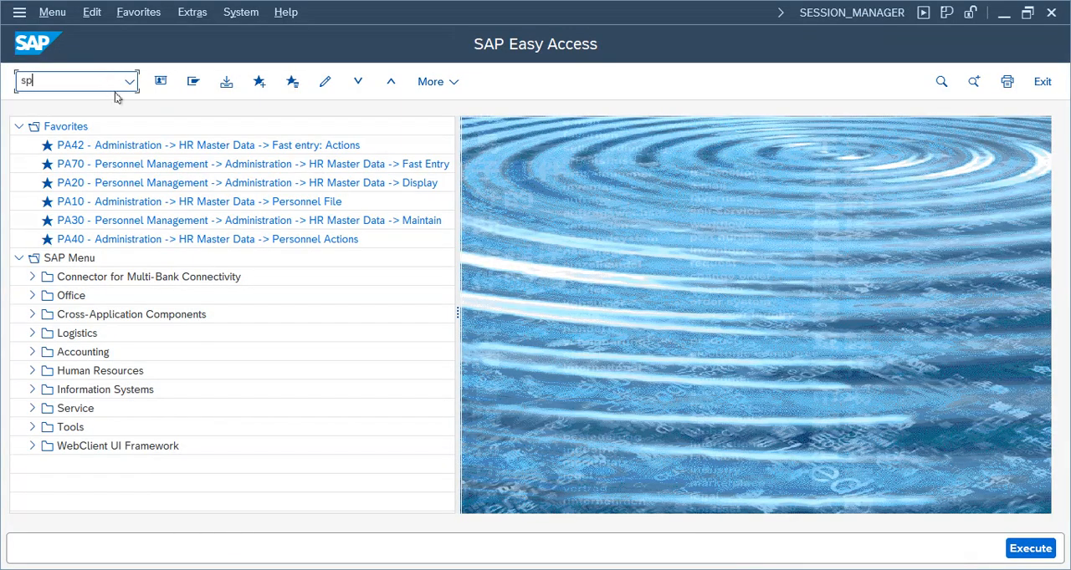
Start SPRO, open the SAP Reference IMG and expand Financial Accounting down to Accounts Receivable and Accounts Payable
{"action": "key", "text": "Return"}
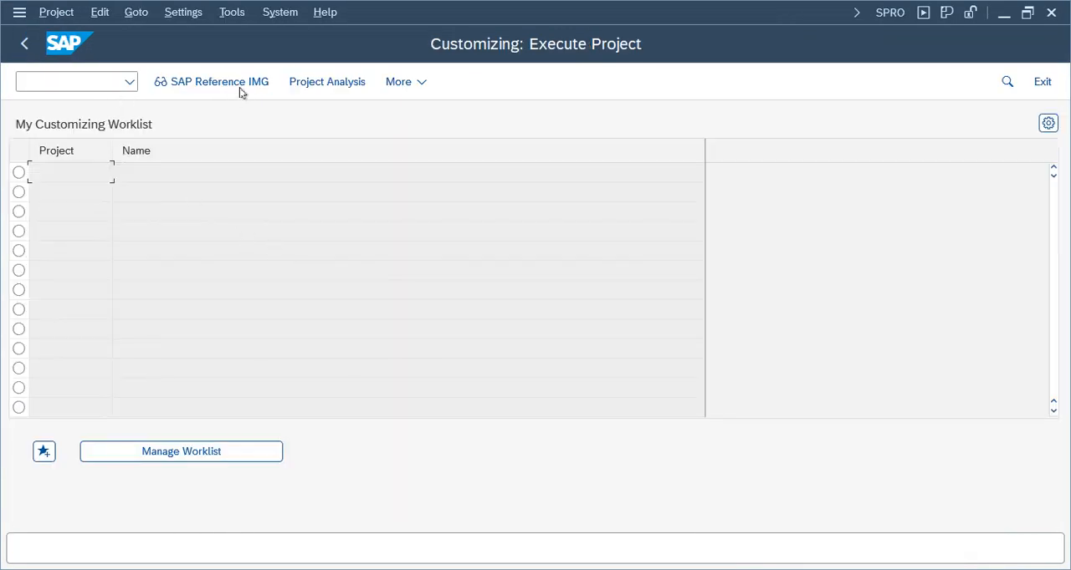
{"action": "left_click", "coordinate": [239, 89]}
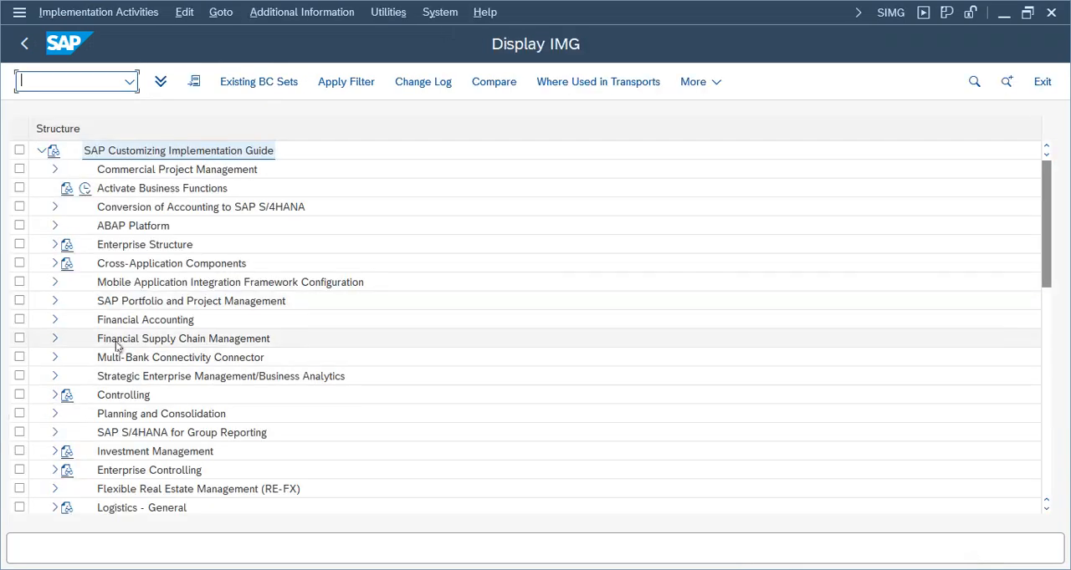
{"action": "left_click", "coordinate": [55, 320]}
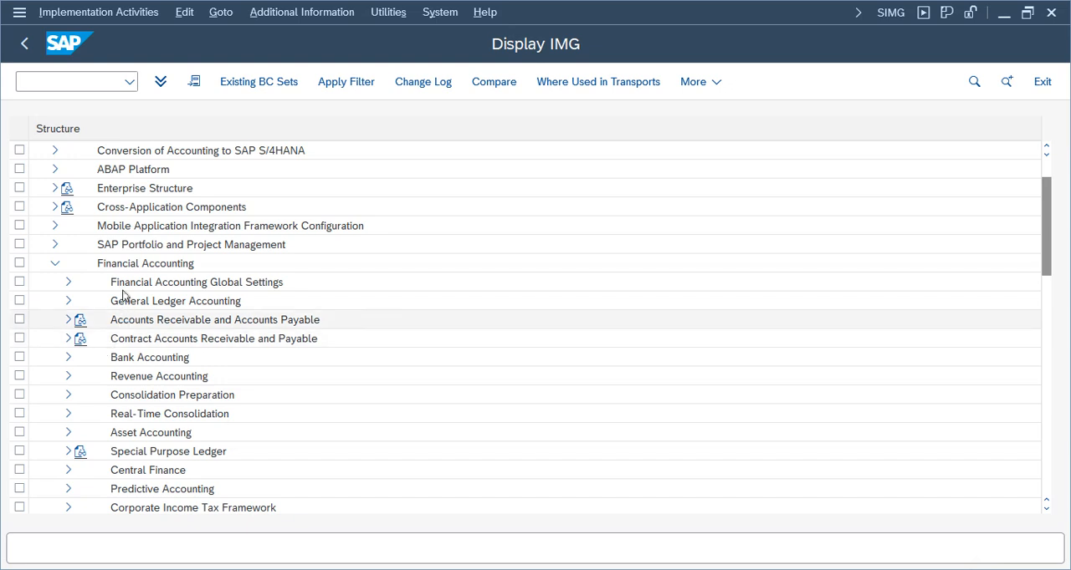
{"action": "left_click", "coordinate": [119, 318]}
{"action": "left_click", "coordinate": [67, 319]}
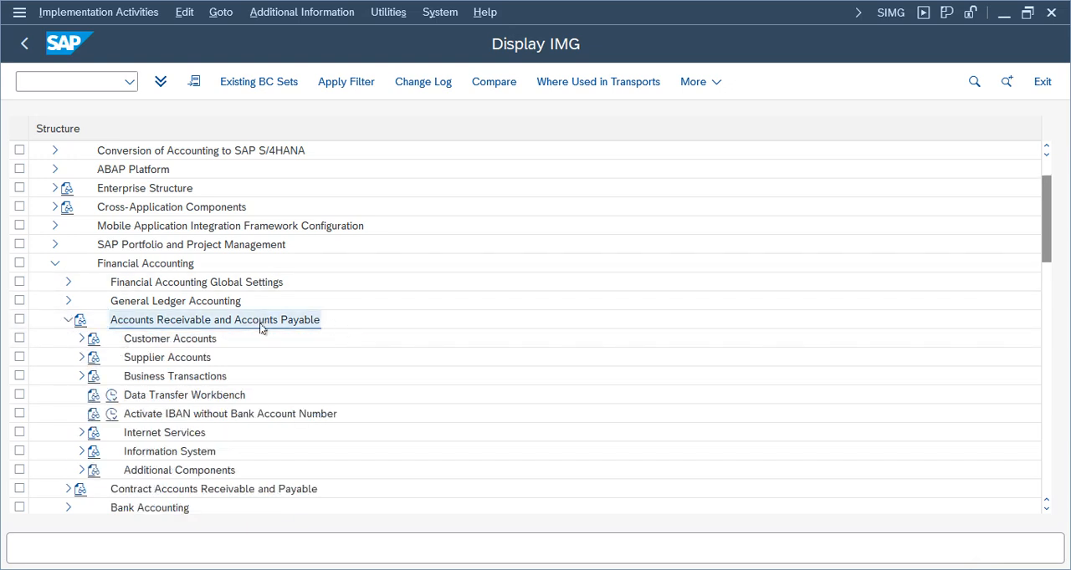
{"action": "left_click", "coordinate": [81, 357]}
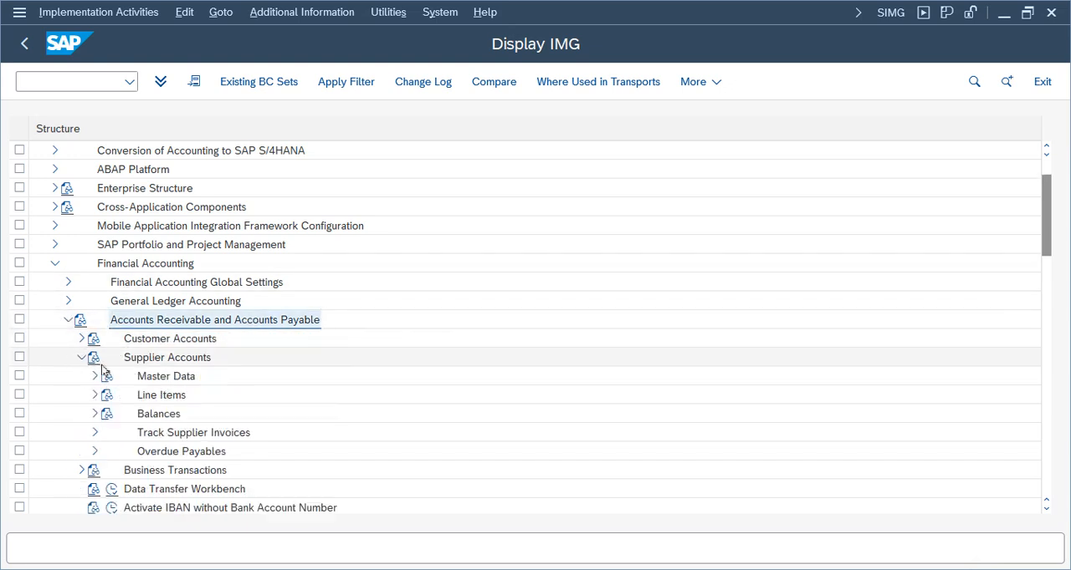
{"action": "left_click", "coordinate": [172, 358]}
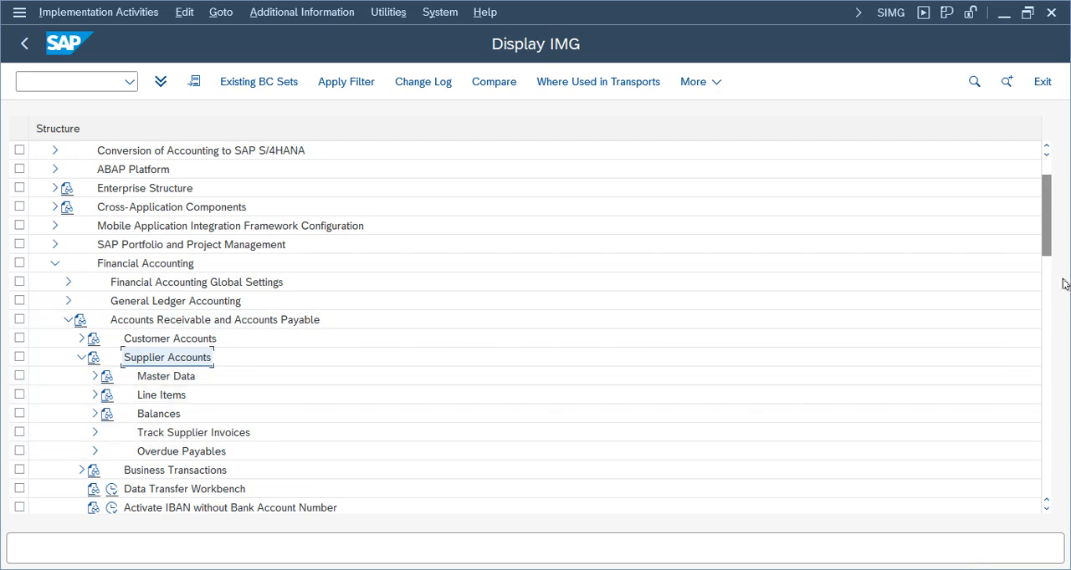
{"action": "left_click_drag", "start_coordinate": [1045, 255], "coordinate": [1044, 274]}
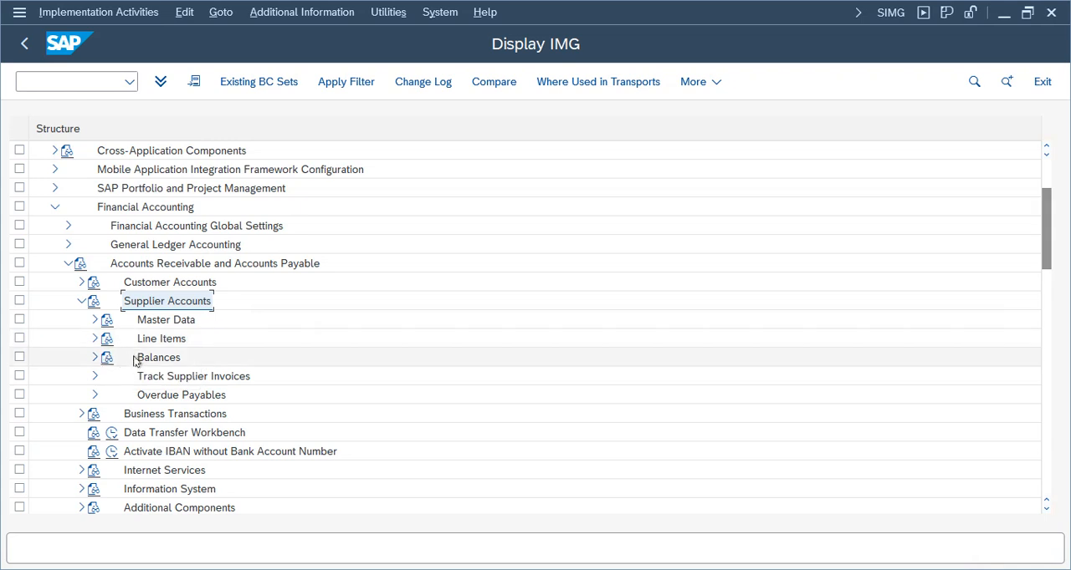
{"action": "left_click", "coordinate": [94, 339]}
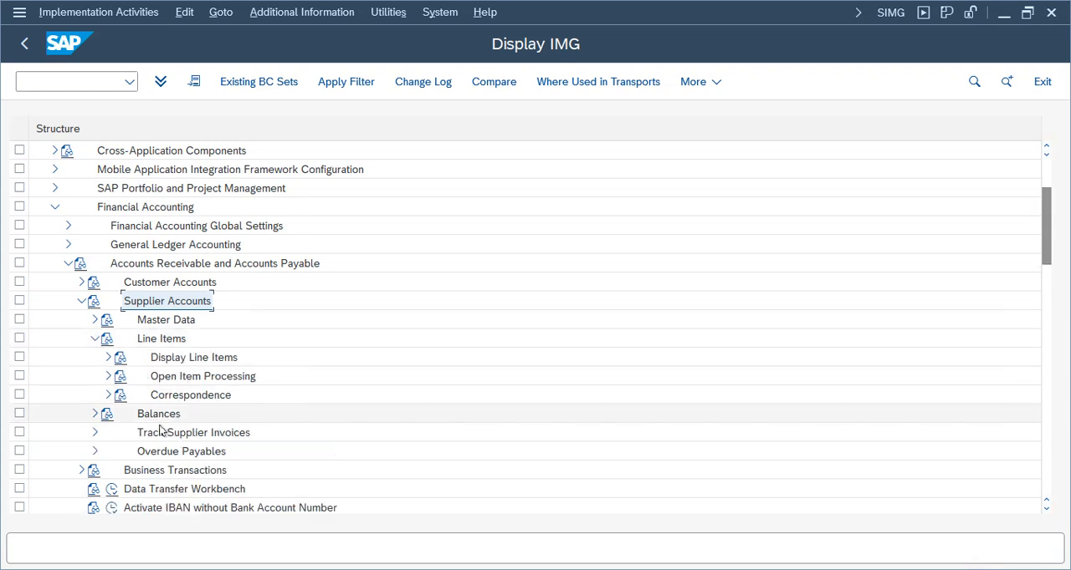
{"action": "left_click", "coordinate": [108, 376]}
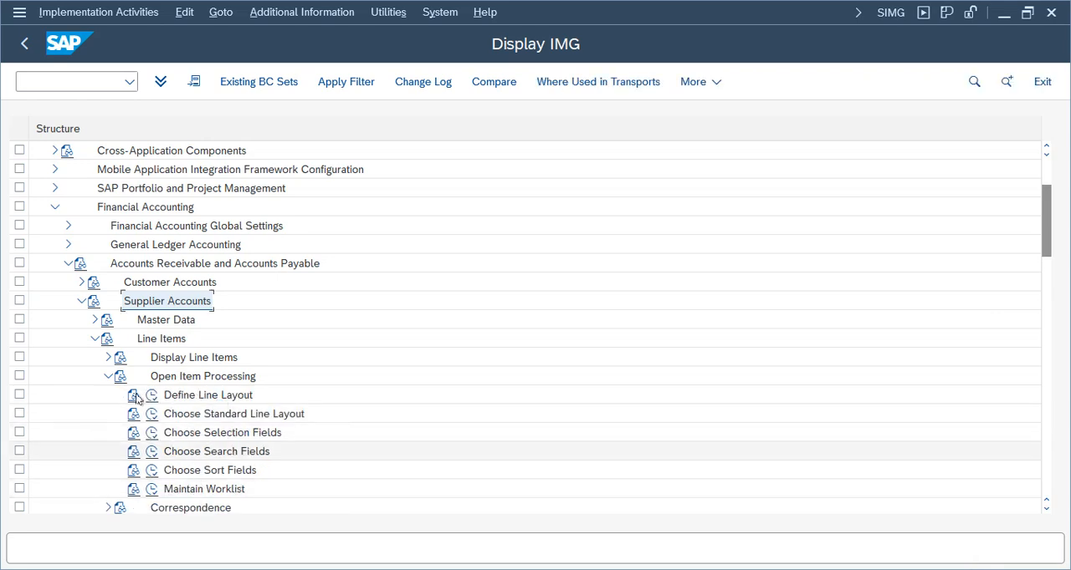
{"action": "left_click", "coordinate": [108, 377]}
{"action": "left_click", "coordinate": [94, 338]}
{"action": "left_click", "coordinate": [81, 301]}
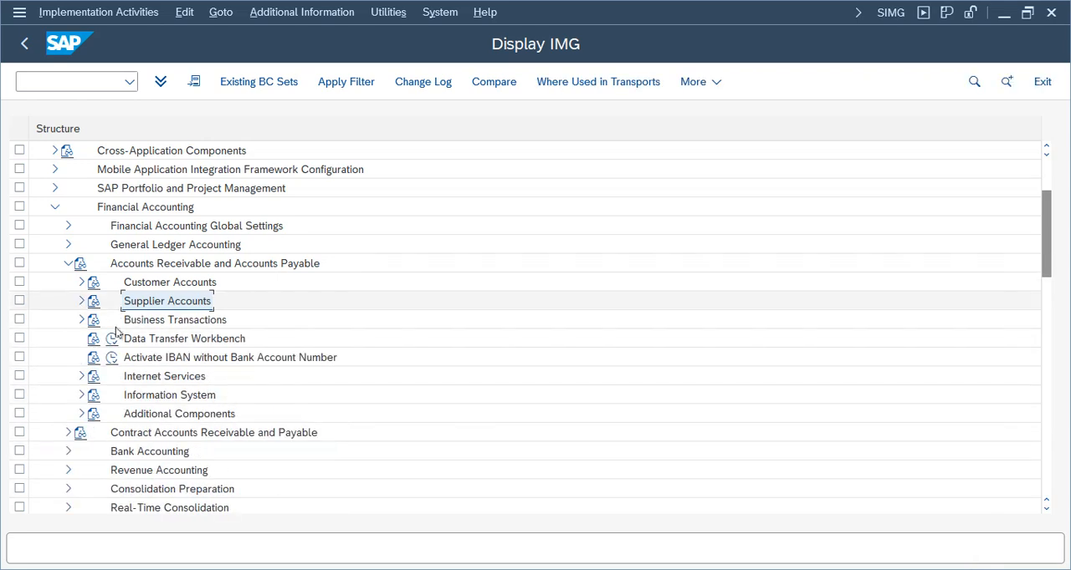
Expand Business Transactions, Open Item Clearing and Clearing Differences under Accounts Receivable and Accounts Payable
{"action": "left_click", "coordinate": [81, 320]}
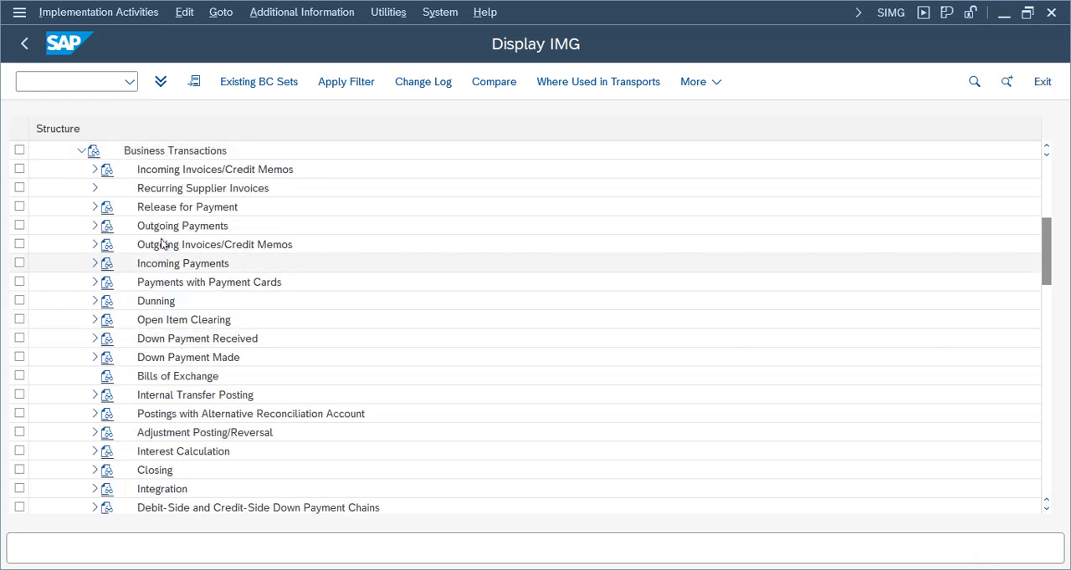
{"action": "left_click_drag", "start_coordinate": [1047, 282], "coordinate": [1046, 252]}
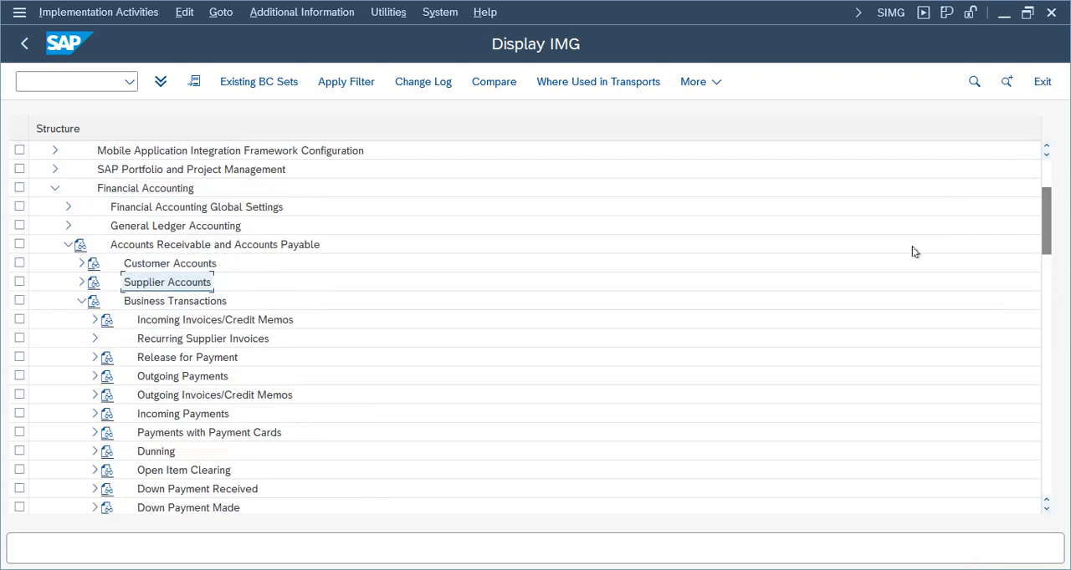
{"action": "left_click", "coordinate": [157, 266]}
{"action": "left_click", "coordinate": [157, 284]}
{"action": "left_click", "coordinate": [189, 244]}
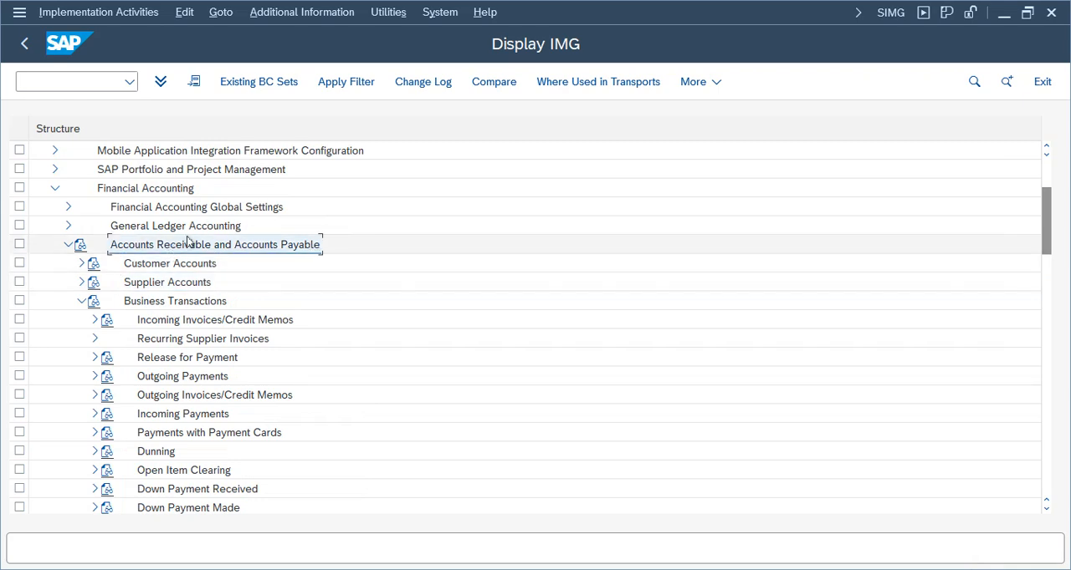
{"action": "left_click", "coordinate": [180, 303]}
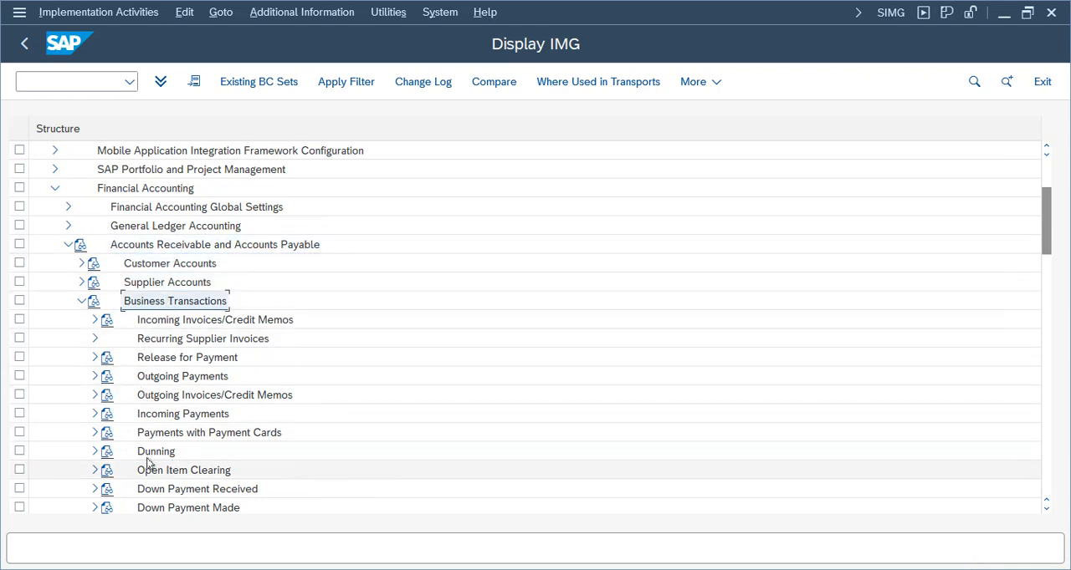
{"action": "left_click", "coordinate": [94, 471]}
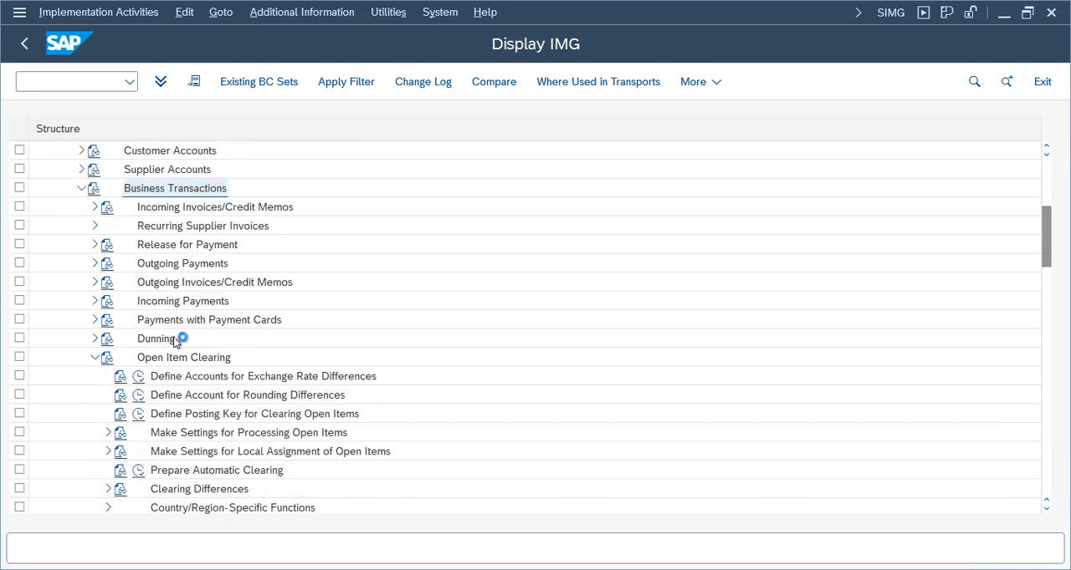
{"action": "left_click", "coordinate": [173, 361]}
{"action": "left_click", "coordinate": [108, 489]}
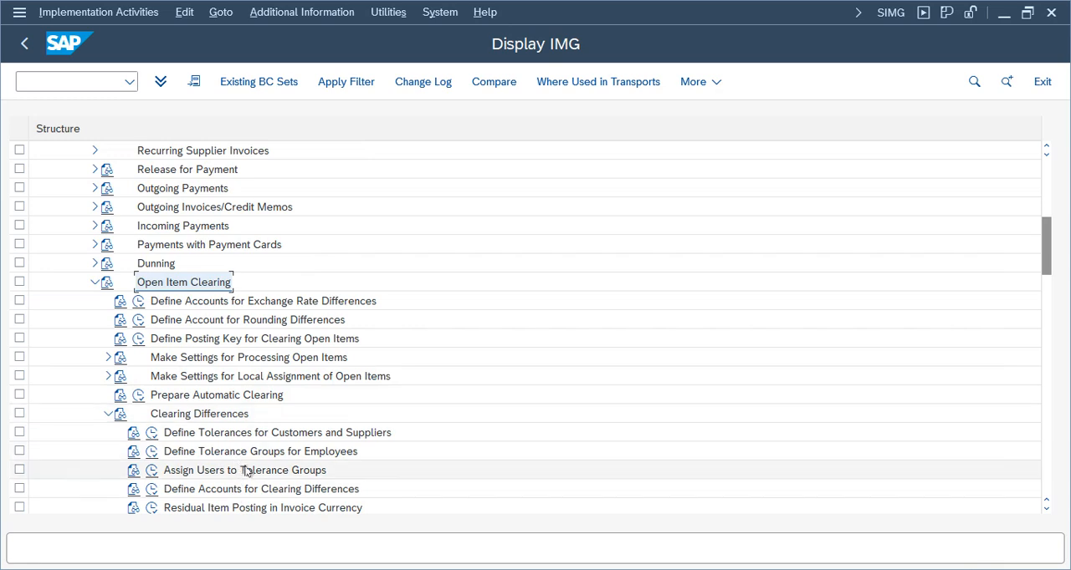
Open Assign Users to Tolerance Groups, examine the user entry assigned to tolerance group HN01, and return to the IMG
{"action": "left_click", "coordinate": [246, 471]}
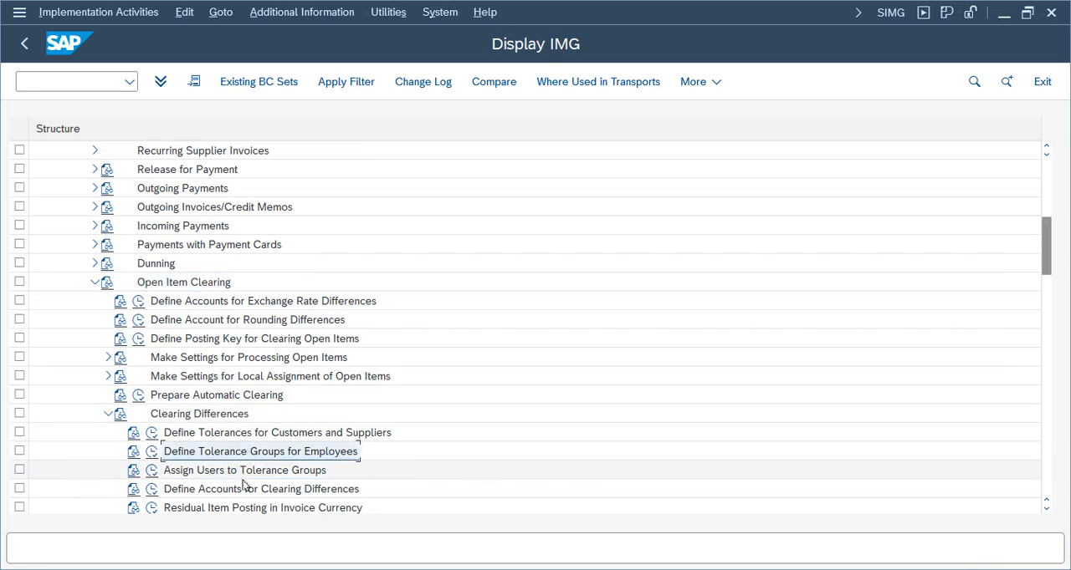
{"action": "left_click", "coordinate": [280, 453]}
{"action": "left_click", "coordinate": [150, 472]}
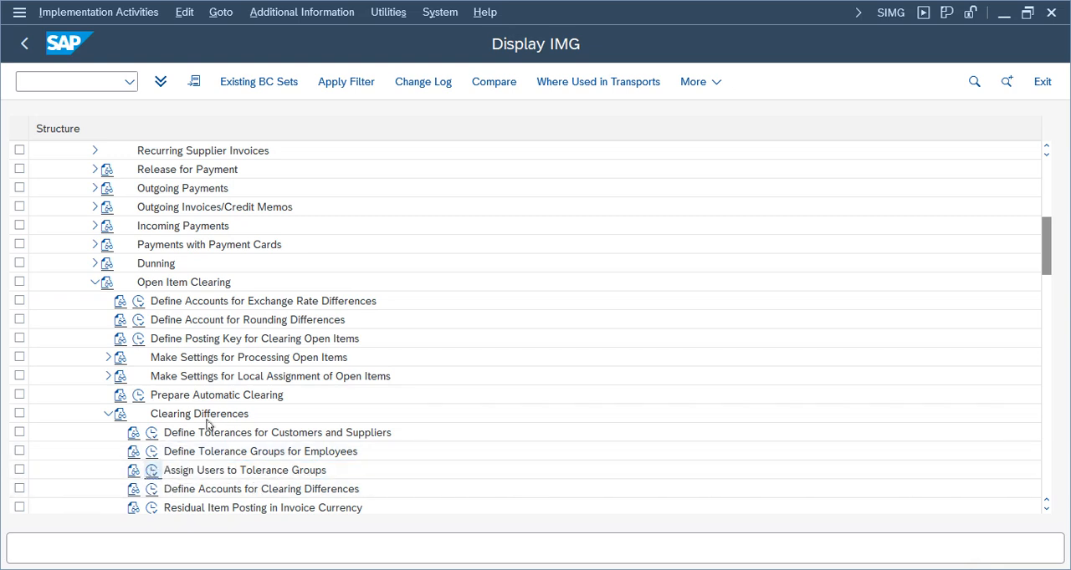
{"action": "left_click", "coordinate": [19, 188]}
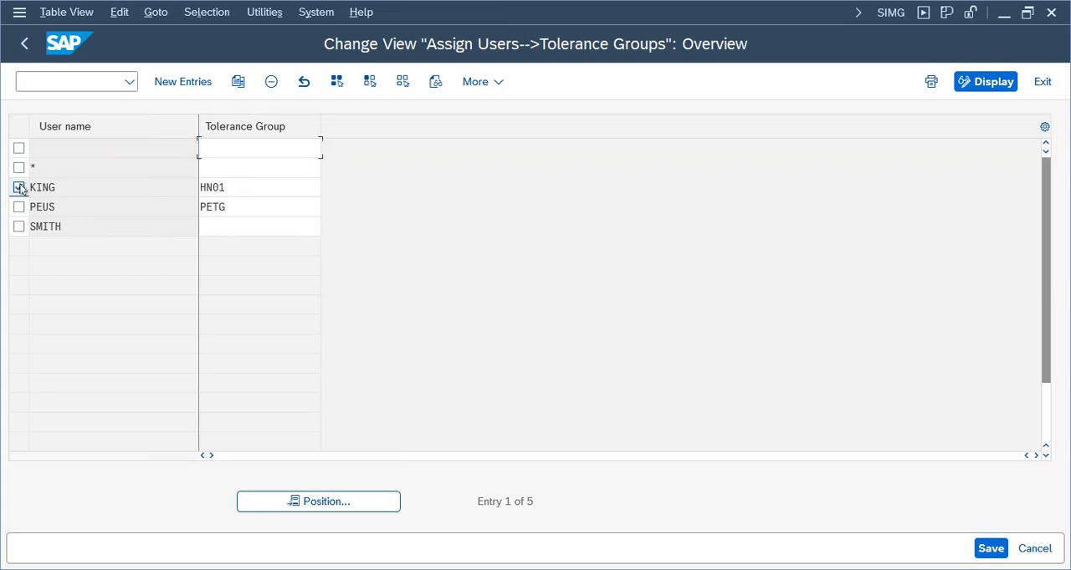
{"action": "left_click", "coordinate": [23, 44]}
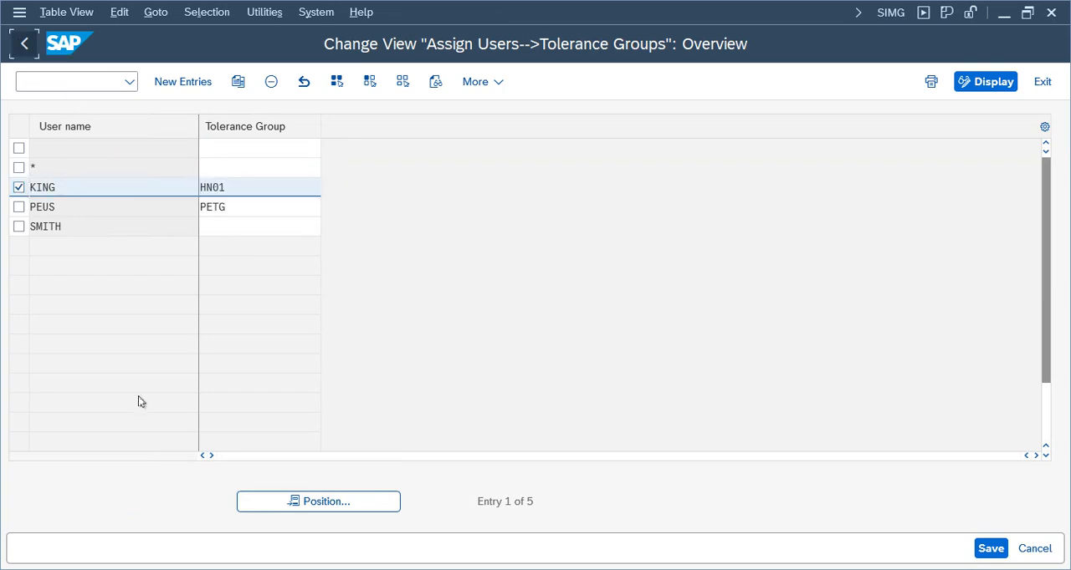
Start a new Define Tolerance Groups for Employees entry with group HN01 and company code TELU
{"action": "left_click", "coordinate": [151, 452]}
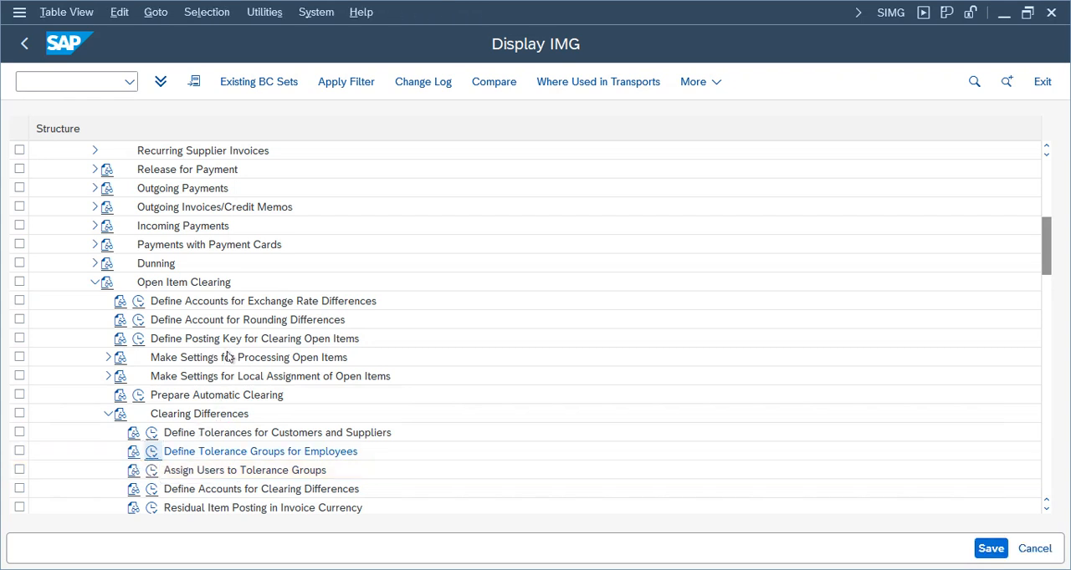
{"action": "left_click", "coordinate": [215, 82]}
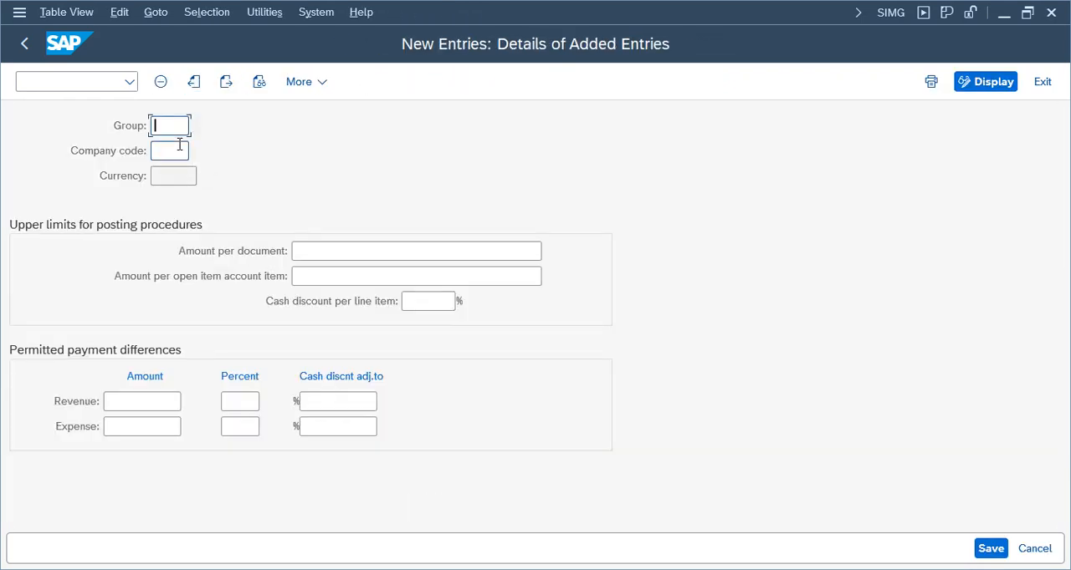
{"action": "type", "text": "HN01"}
{"action": "key", "text": "Tab"}
{"action": "type", "text": "TE"}
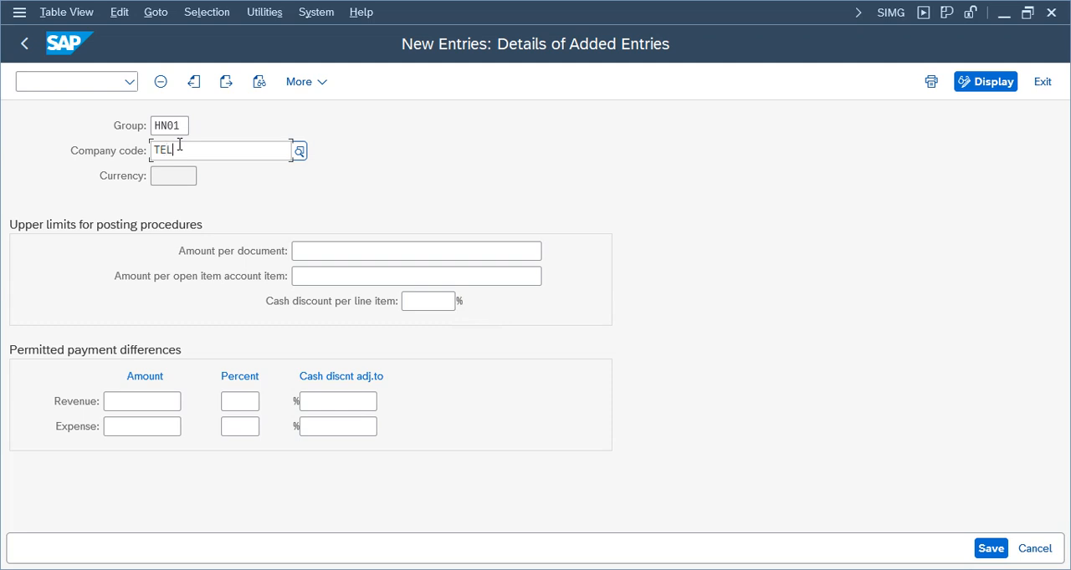
{"action": "type", "text": "LU"}
{"action": "left_click", "coordinate": [484, 251]}
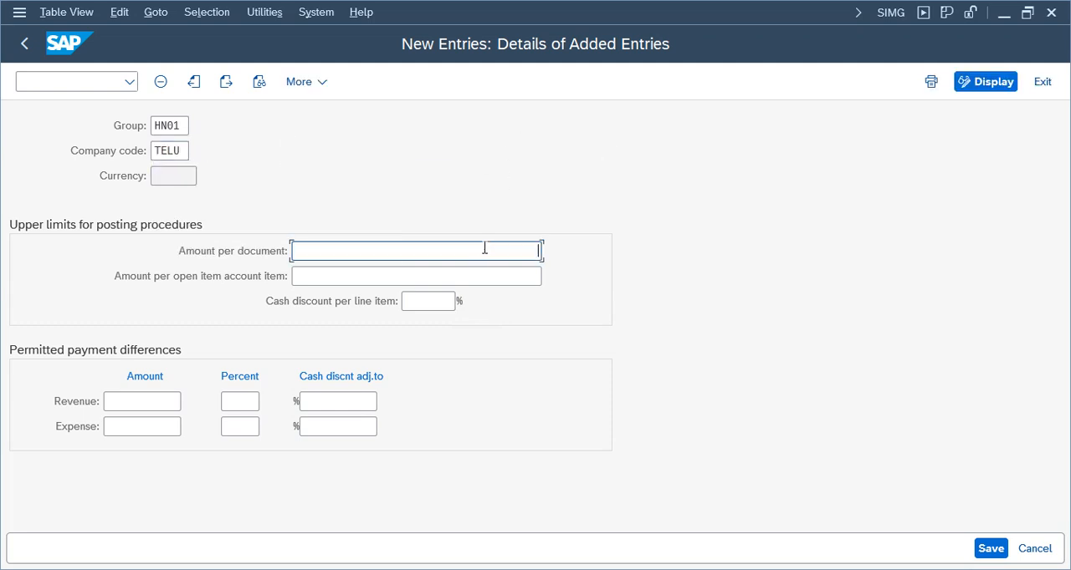
{"action": "type", "text": "9999999"}
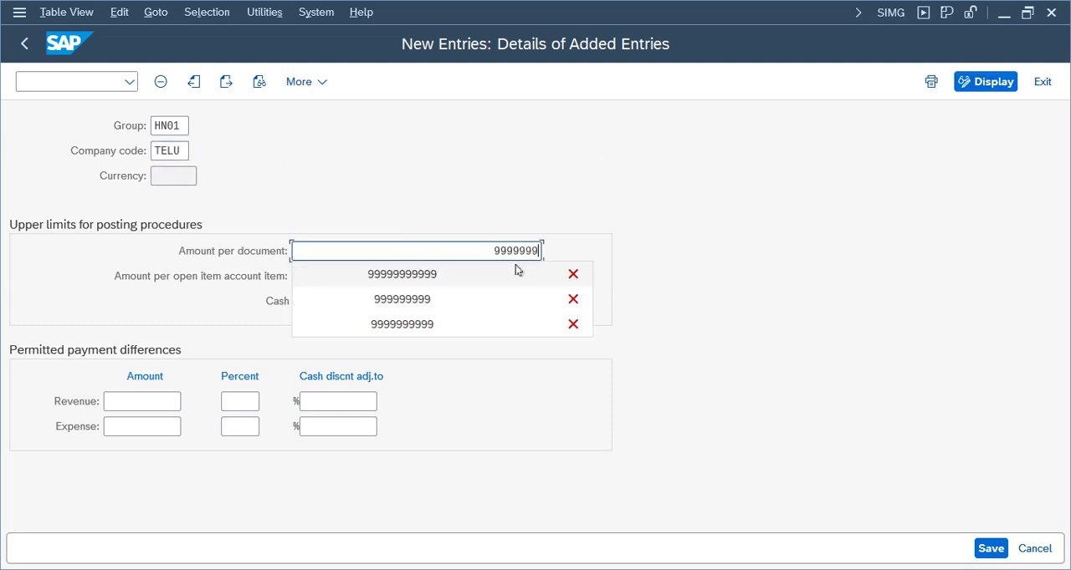
{"action": "type", "text": "999"}
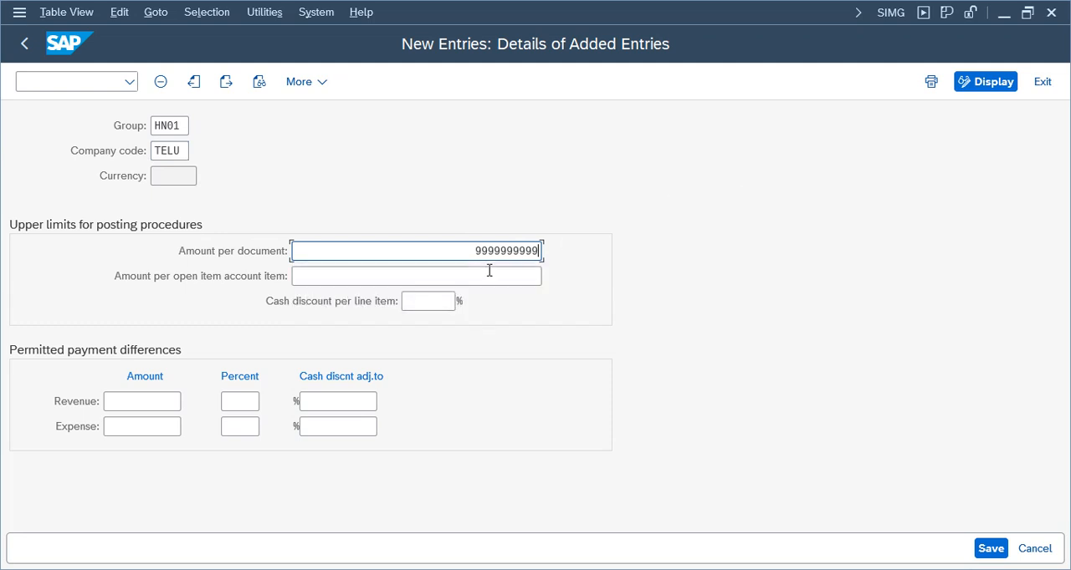
{"action": "left_click", "coordinate": [498, 277]}
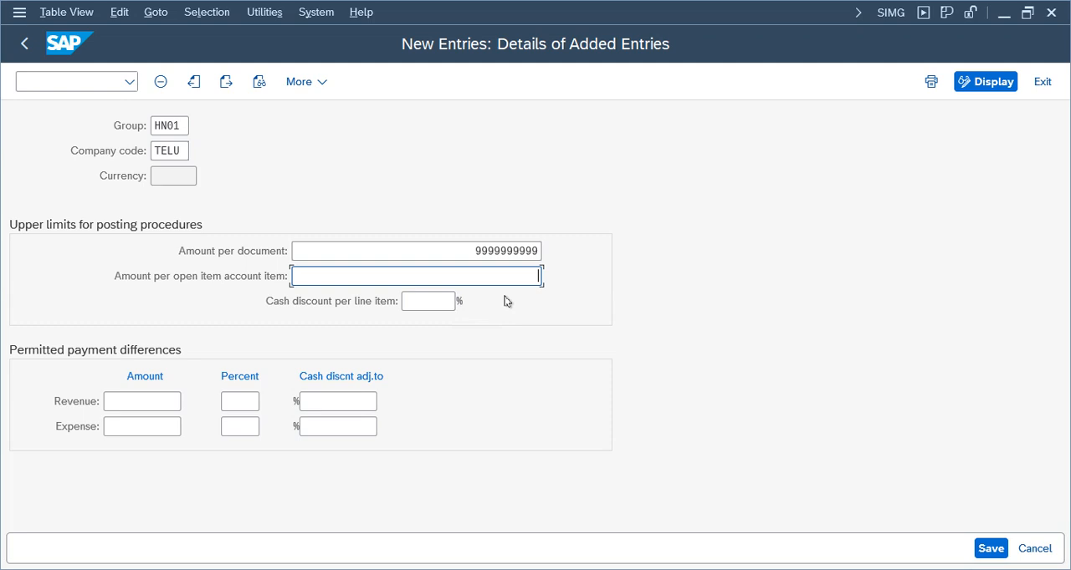
{"action": "left_click", "coordinate": [990, 549]}
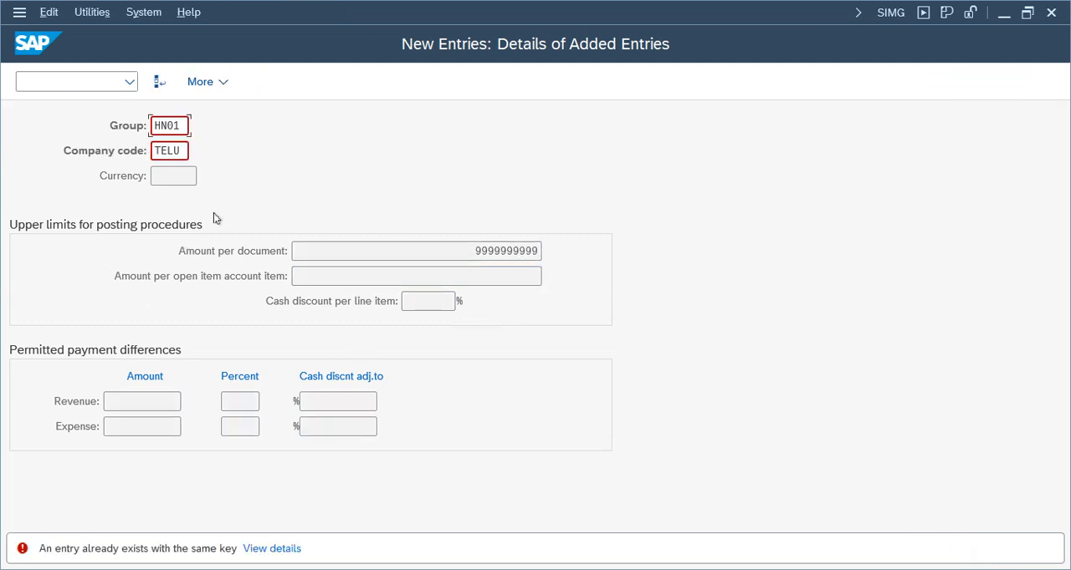
Discard the unsaved employee tolerance group entry and return to the IMG structure
{"action": "key", "text": "F12"}
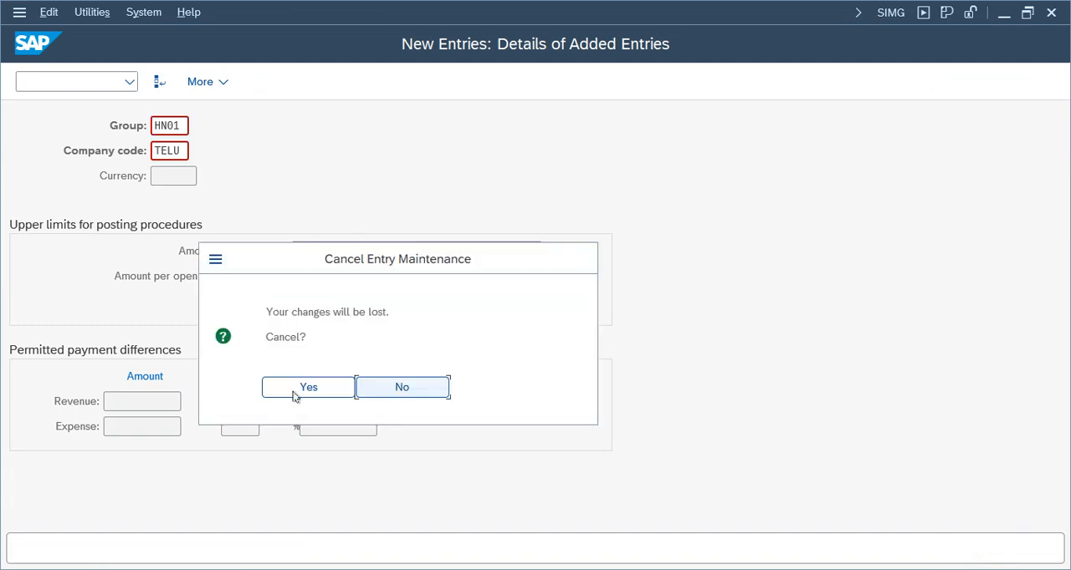
{"action": "left_click", "coordinate": [301, 392]}
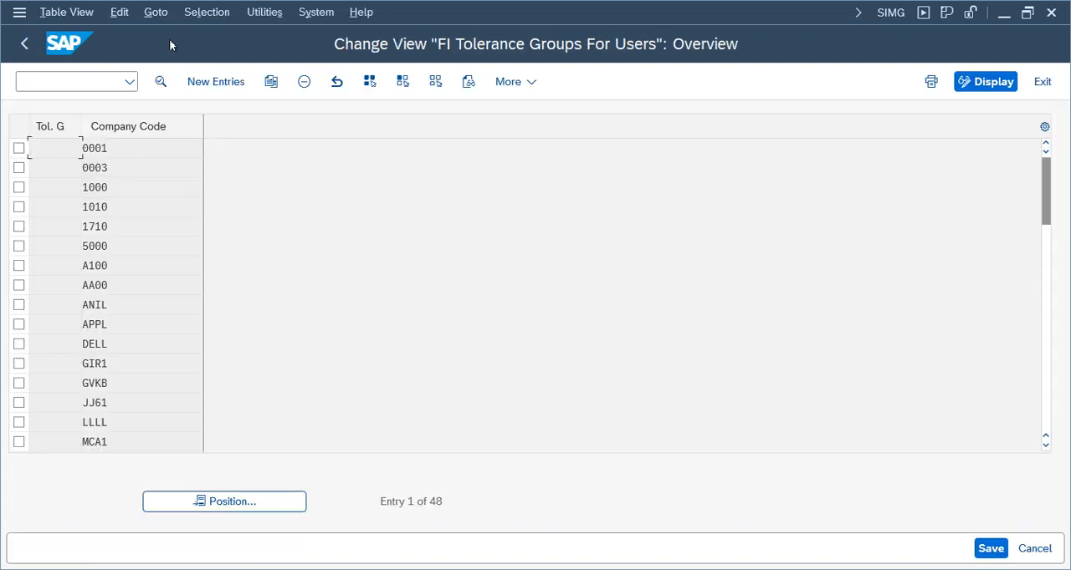
{"action": "left_click", "coordinate": [24, 43]}
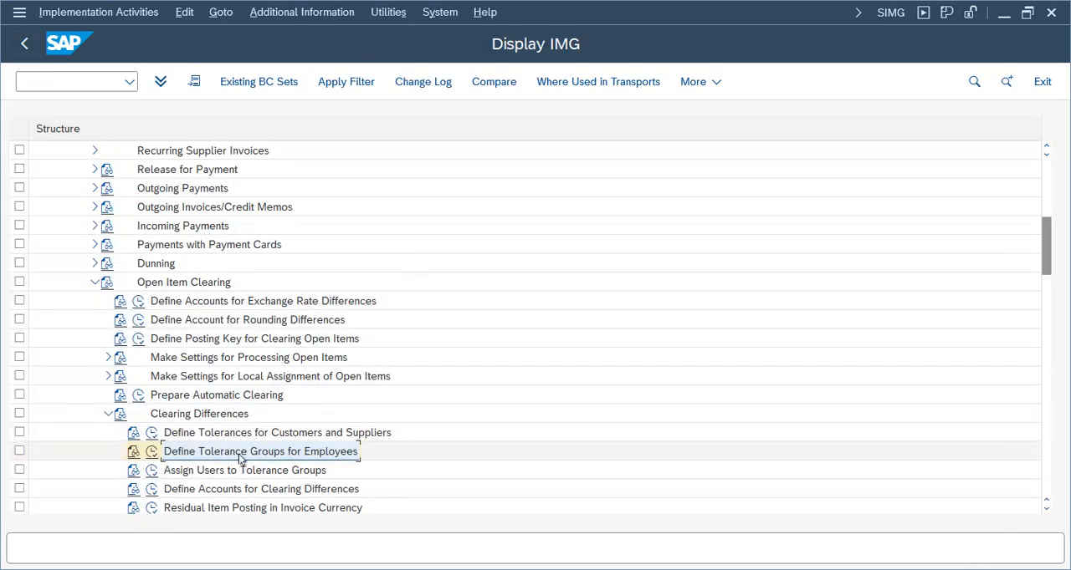
{"action": "left_click", "coordinate": [180, 472]}
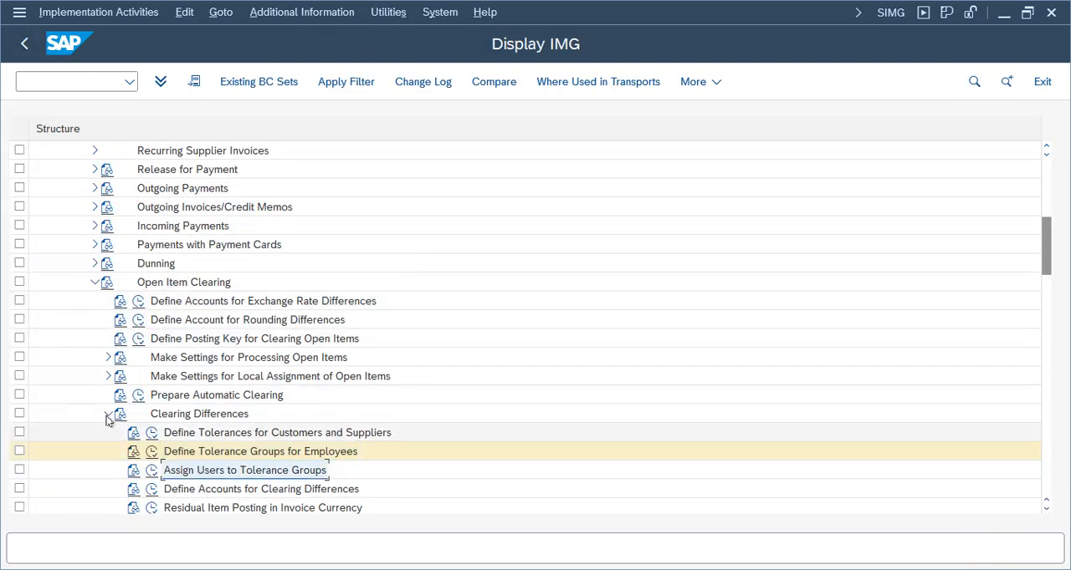
{"action": "left_click", "coordinate": [258, 435]}
{"action": "left_click", "coordinate": [249, 453]}
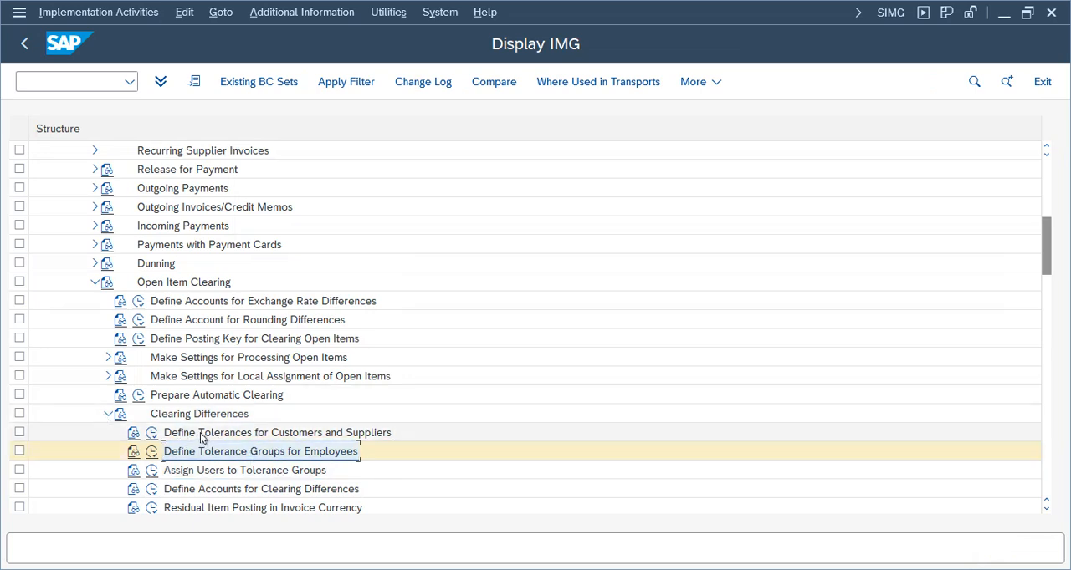
Create a Define Tolerances for Customers and Suppliers entry for company code TELU, tolerance group HN01, described as "TG for TELU"
{"action": "left_click", "coordinate": [209, 434]}
{"action": "left_click", "coordinate": [151, 432]}
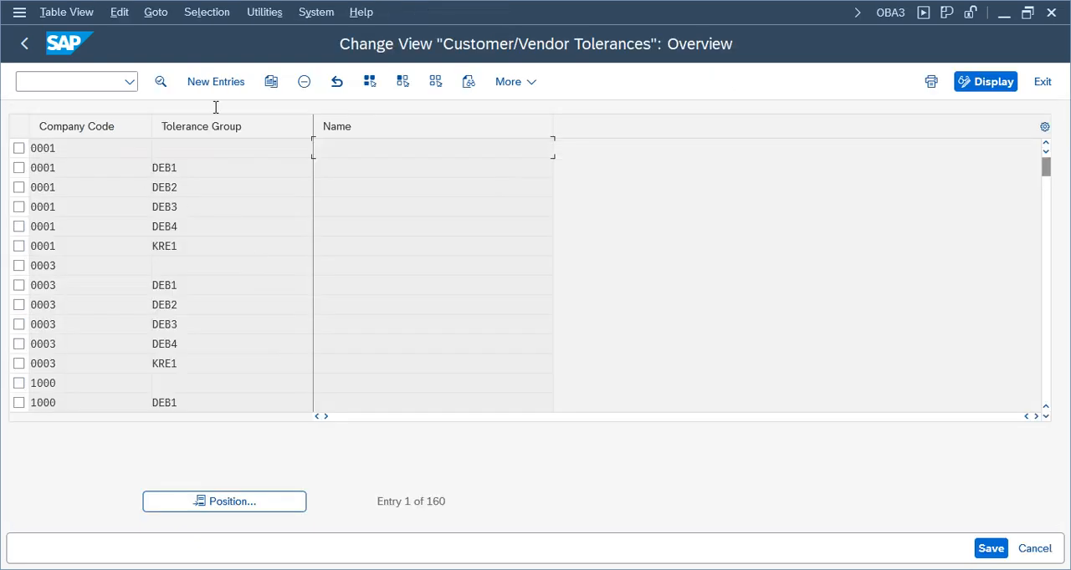
{"action": "left_click", "coordinate": [216, 81]}
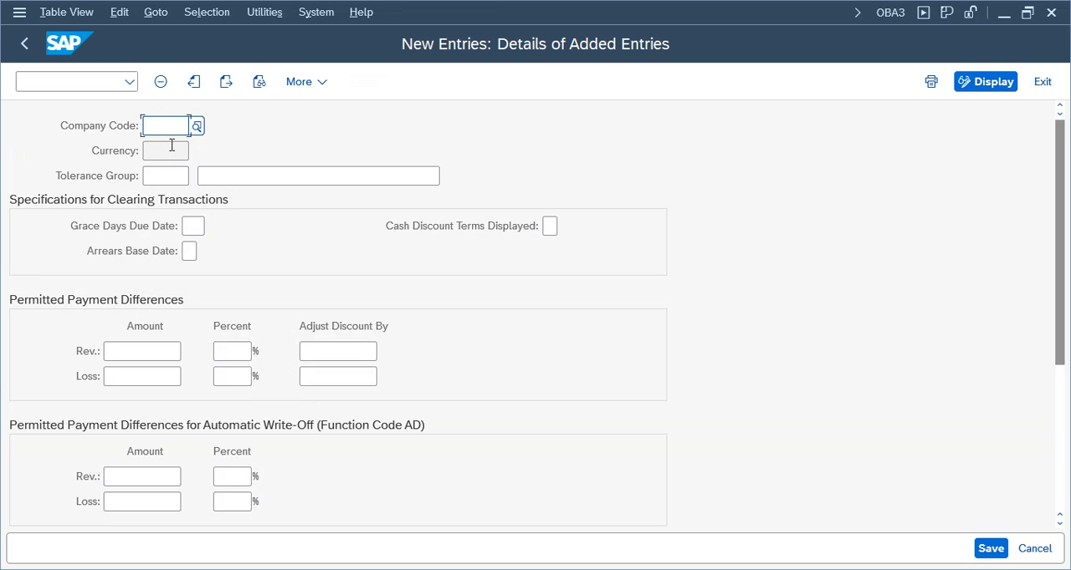
{"action": "type", "text": "TELU"}
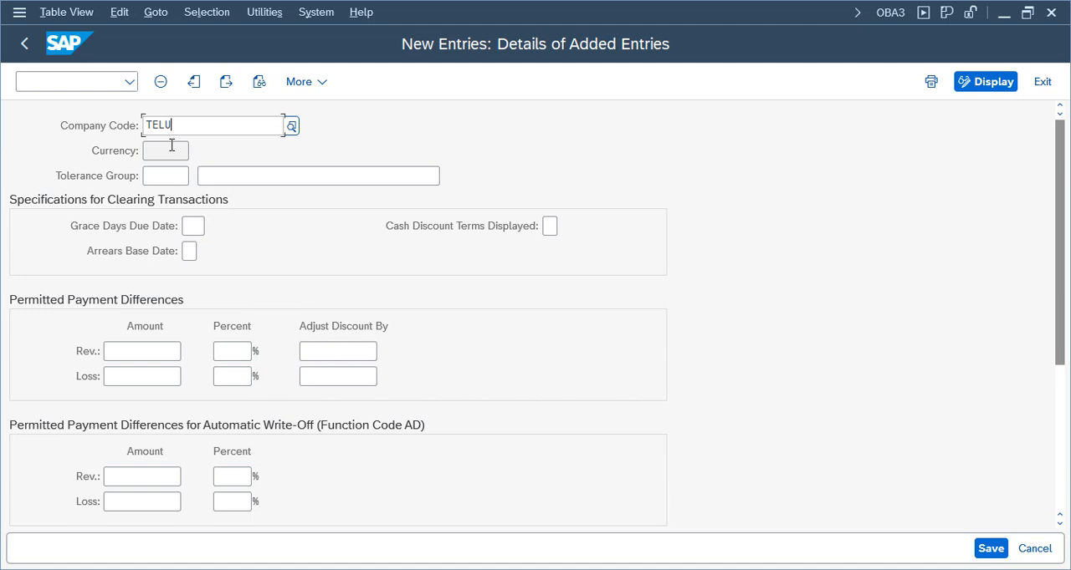
{"action": "key", "text": "Tab"}
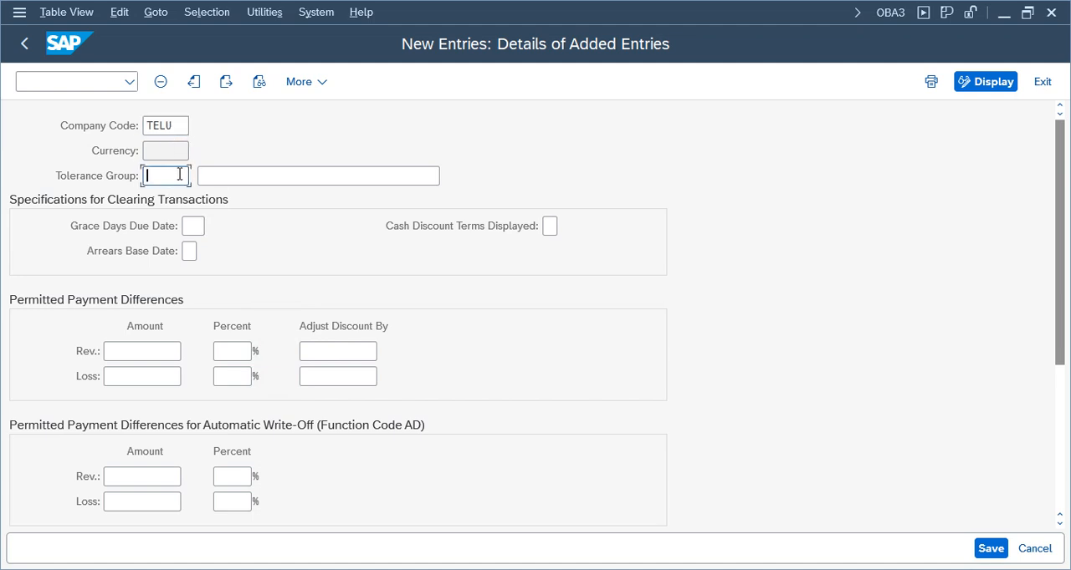
{"action": "type", "text": "HN01"}
{"action": "key", "text": "Tab"}
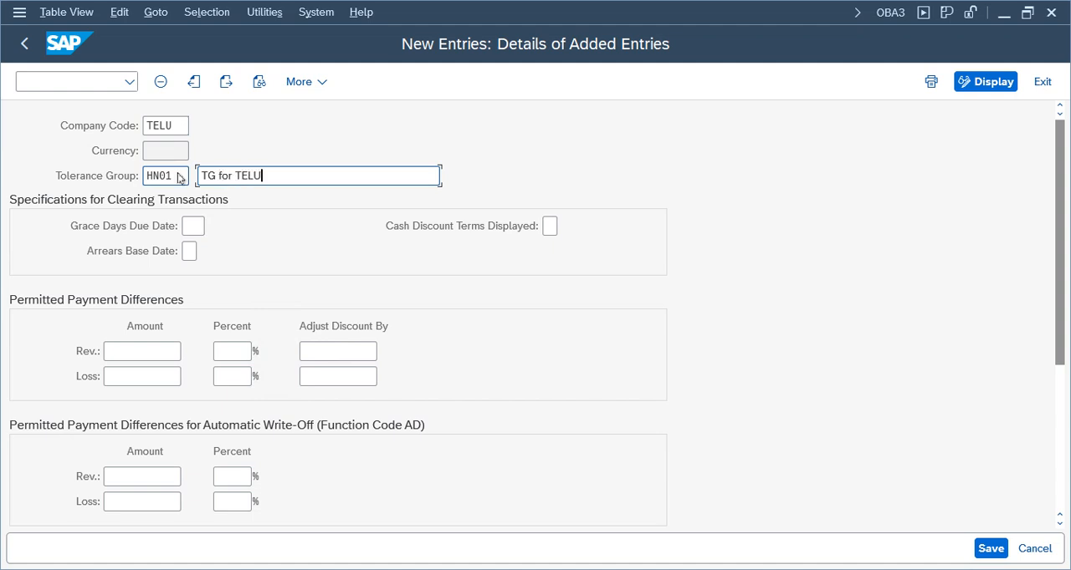
Save the customer and supplier tolerance entry under the proposed Telus Group customizing request and return to the IMG
{"action": "key", "text": "Return"}
{"action": "key", "text": "ctrl+s"}
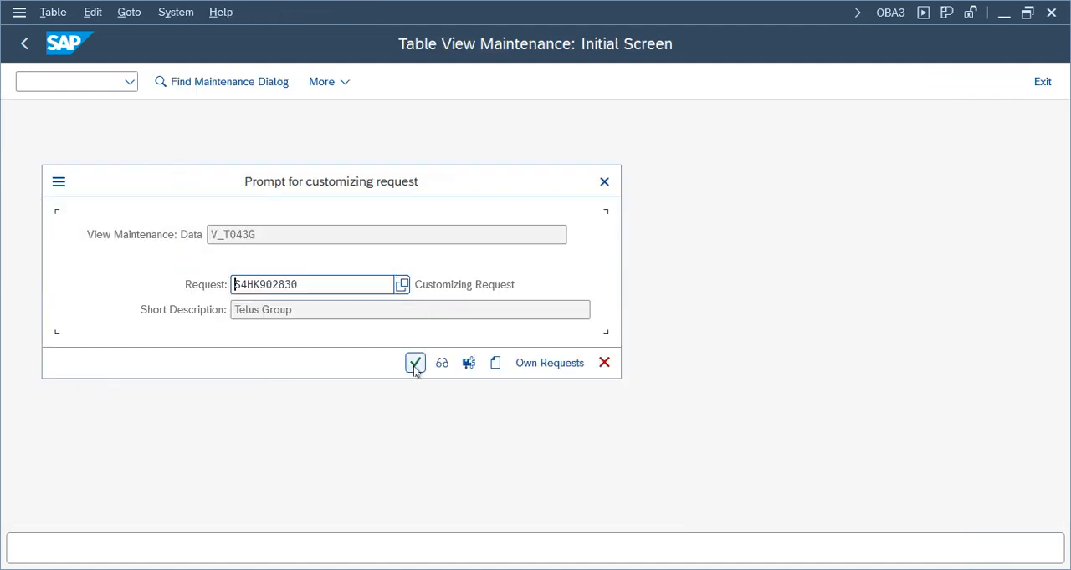
{"action": "left_click", "coordinate": [415, 364]}
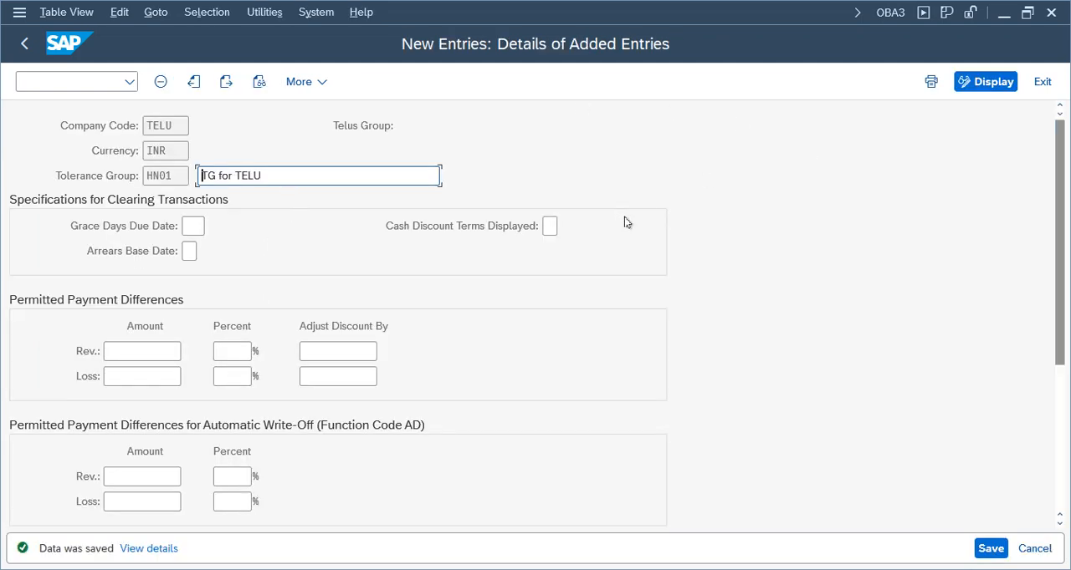
{"action": "left_click", "coordinate": [1042, 81]}
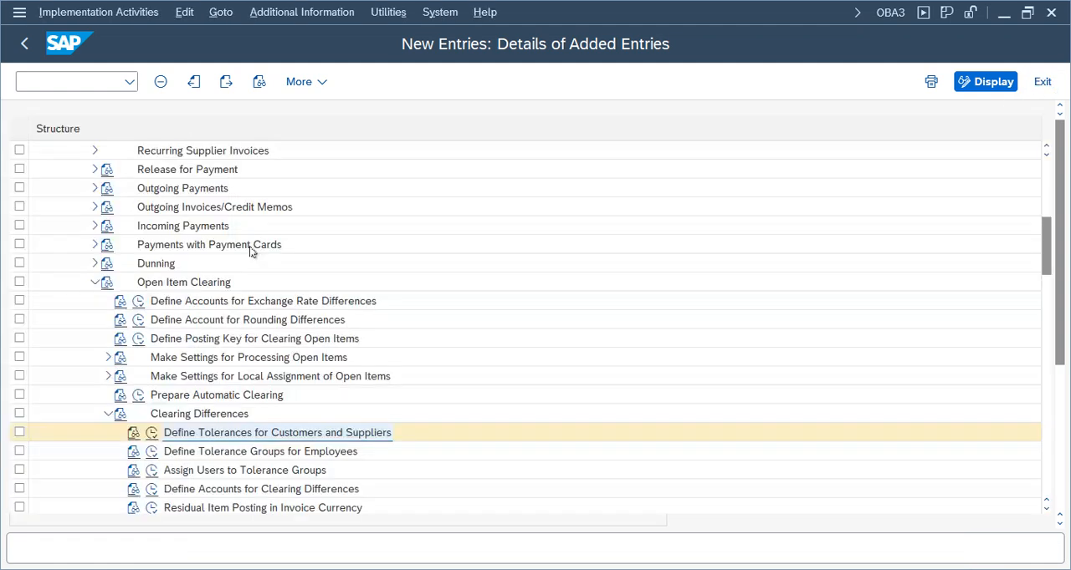
Switch to the vendor invoice session, exit the blocked invoice without keeping its data, and restart FB60 Invoice
{"action": "mouse_move", "coordinate": [558, 520]}
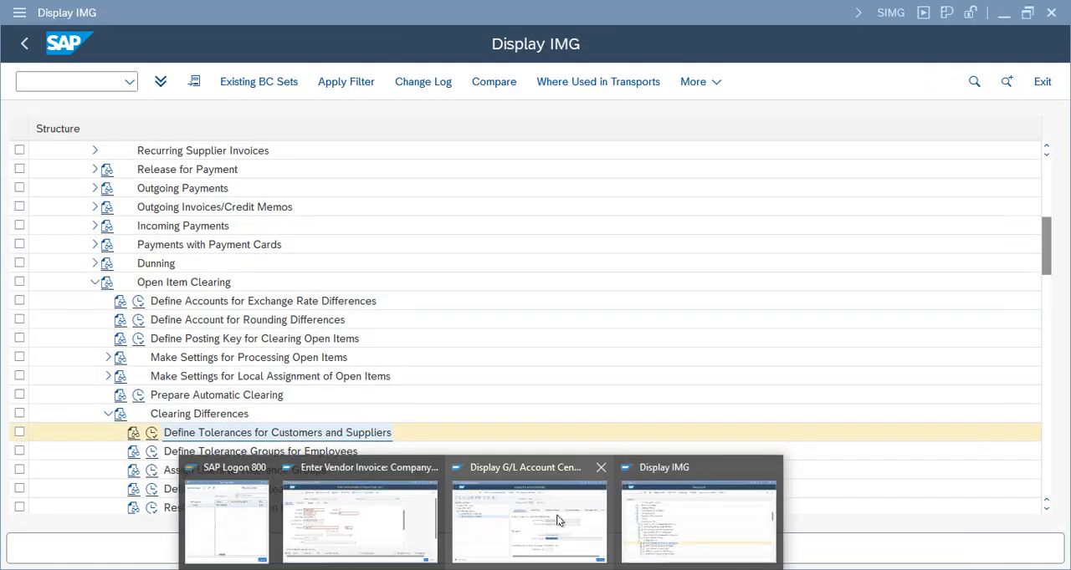
{"action": "left_click", "coordinate": [360, 519]}
{"action": "key", "text": "Return"}
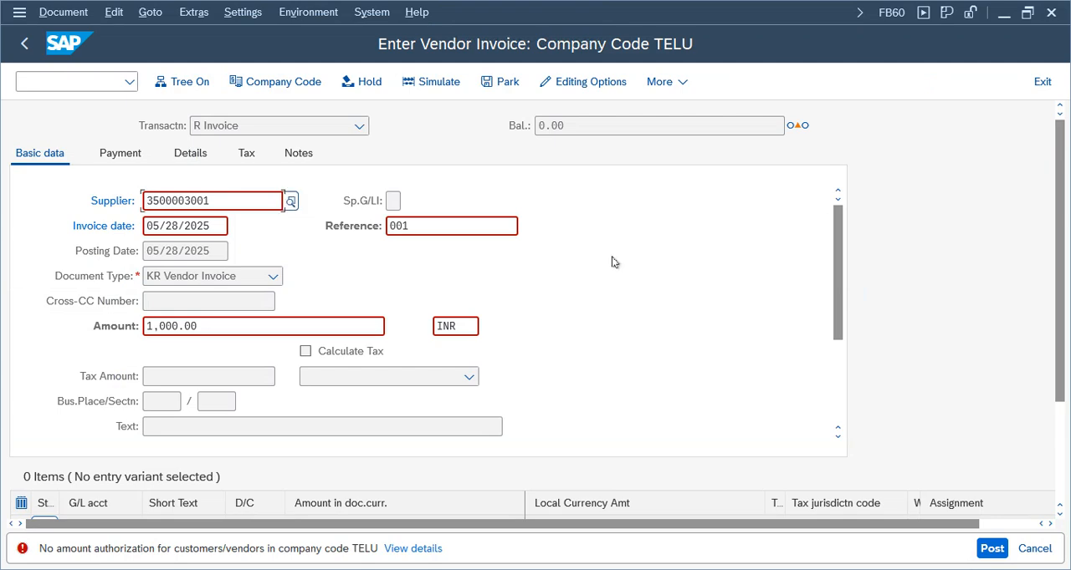
{"action": "left_click", "coordinate": [1042, 81]}
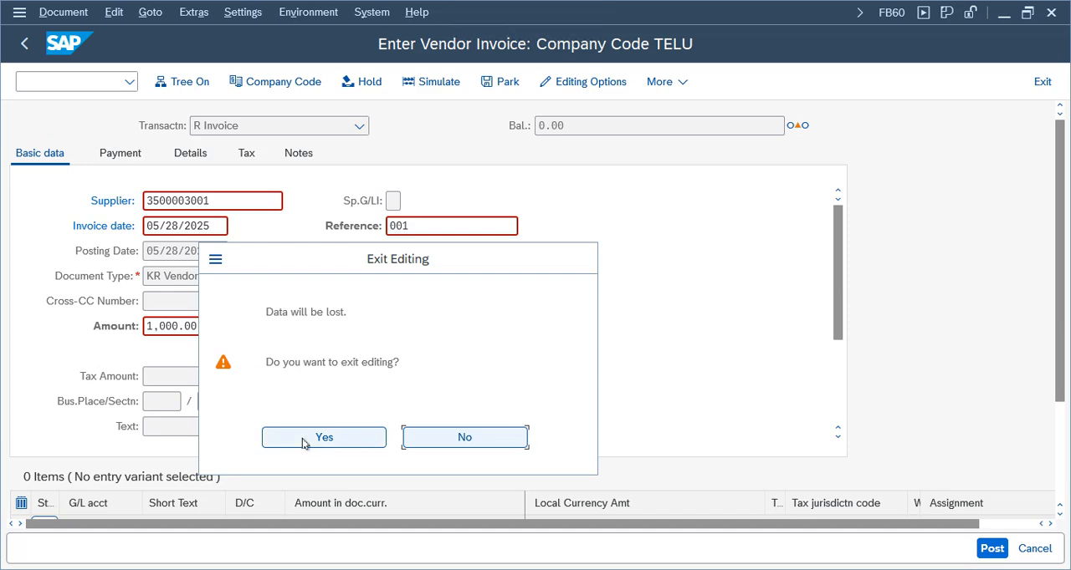
{"action": "key", "text": "Return"}
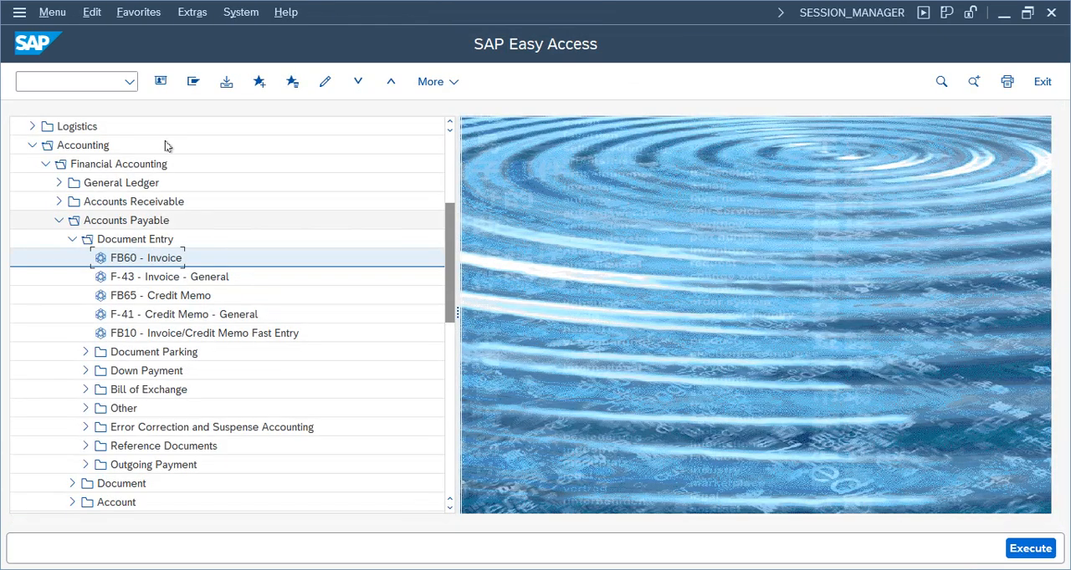
{"action": "double_click", "coordinate": [138, 261]}
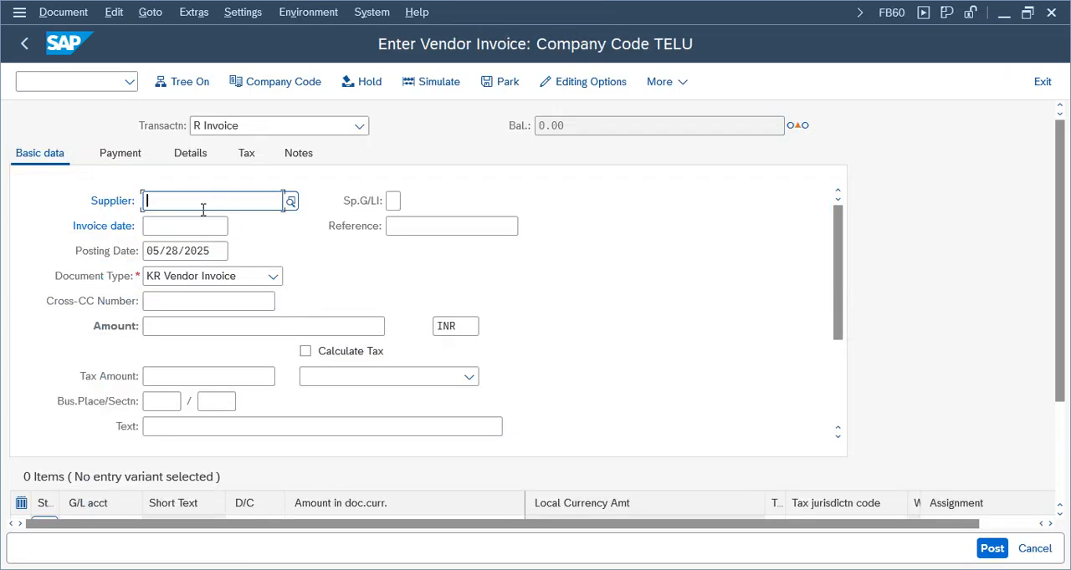
Fill in the invoice header with the supplier number, invoice date 05/28/2025, reference 001 and amount 1000 INR
{"action": "left_click", "coordinate": [213, 203]}
{"action": "left_click", "coordinate": [186, 222]}
{"action": "left_click", "coordinate": [180, 227]}
{"action": "left_click", "coordinate": [171, 251]}
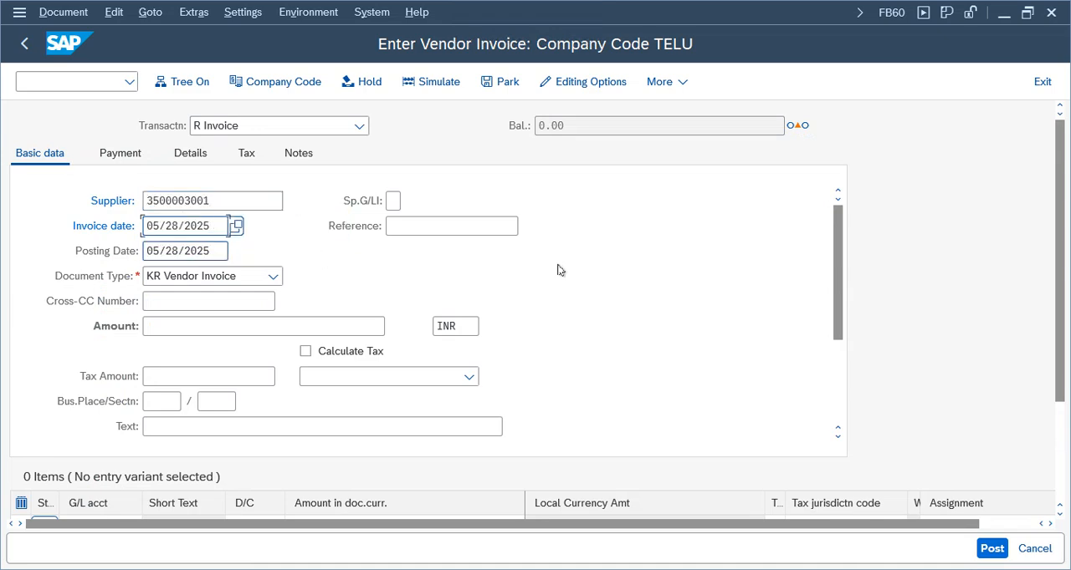
{"action": "left_click", "coordinate": [434, 228]}
{"action": "left_click", "coordinate": [410, 247]}
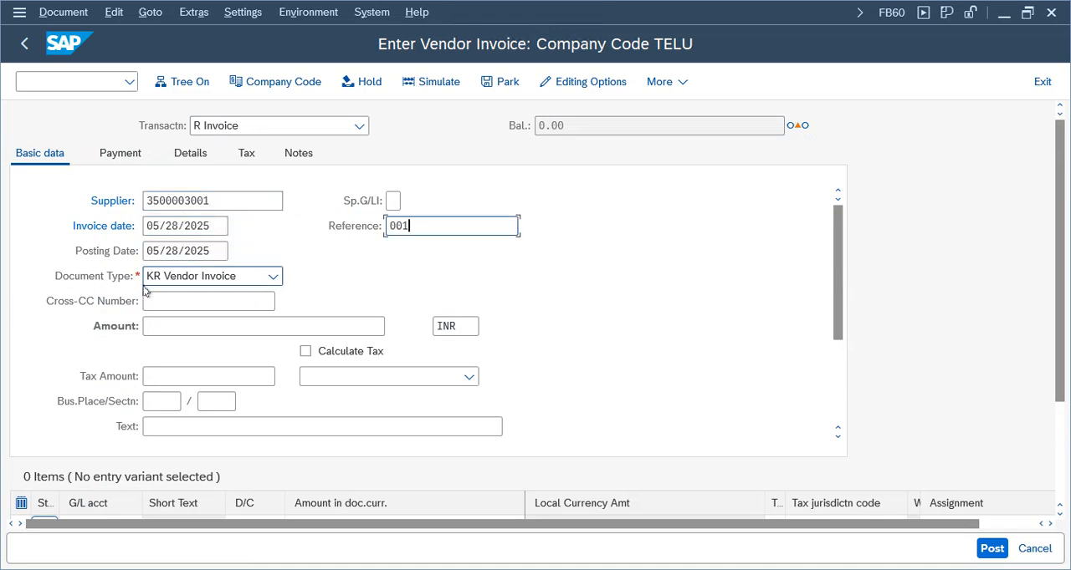
{"action": "left_click", "coordinate": [172, 328]}
{"action": "left_click", "coordinate": [179, 349]}
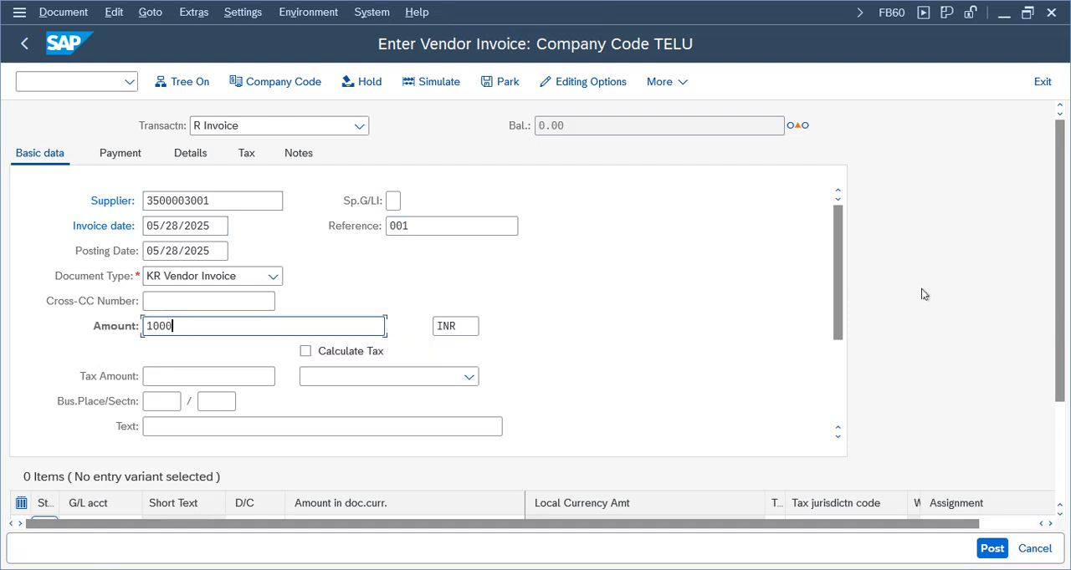
Try to add a debit line item on G/L account 3000 for the 1000 INR invoice amount and validate the invoice
{"action": "scroll", "coordinate": [1063, 294], "scroll_direction": "down", "scroll_amount": 2}
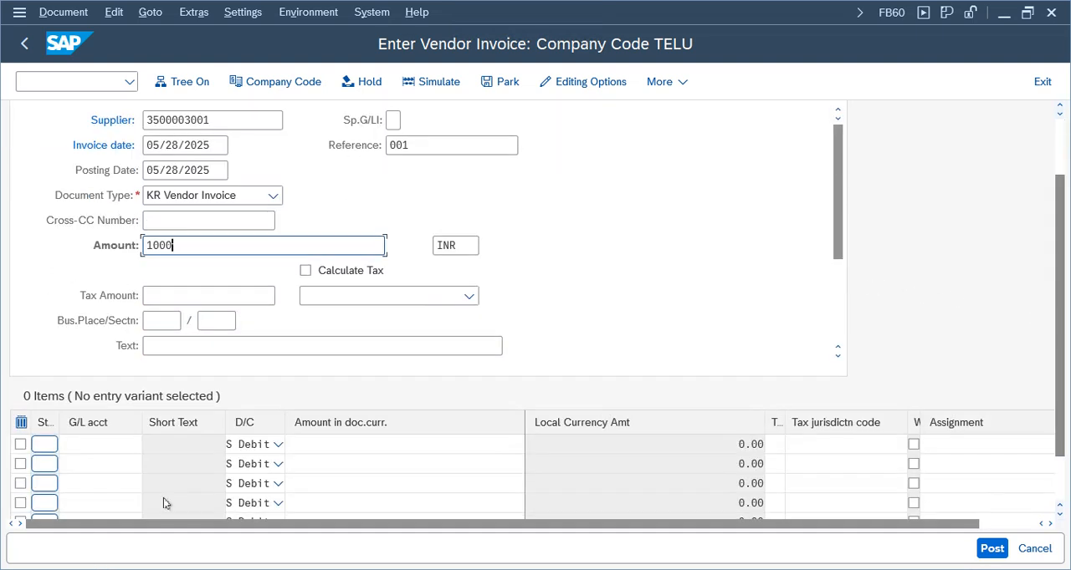
{"action": "left_click", "coordinate": [93, 444]}
{"action": "left_click", "coordinate": [125, 220]}
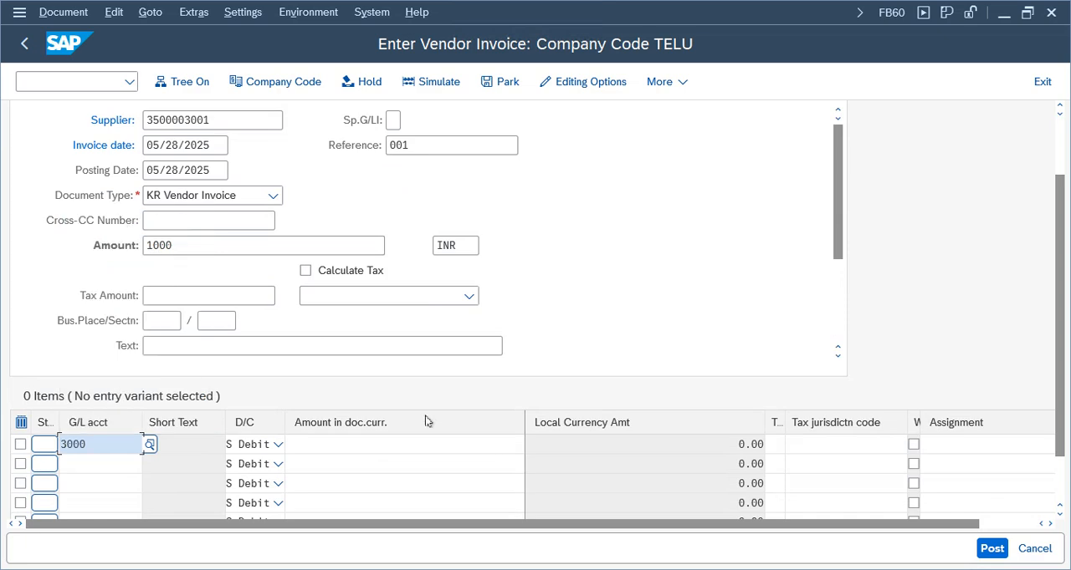
{"action": "left_click", "coordinate": [384, 446]}
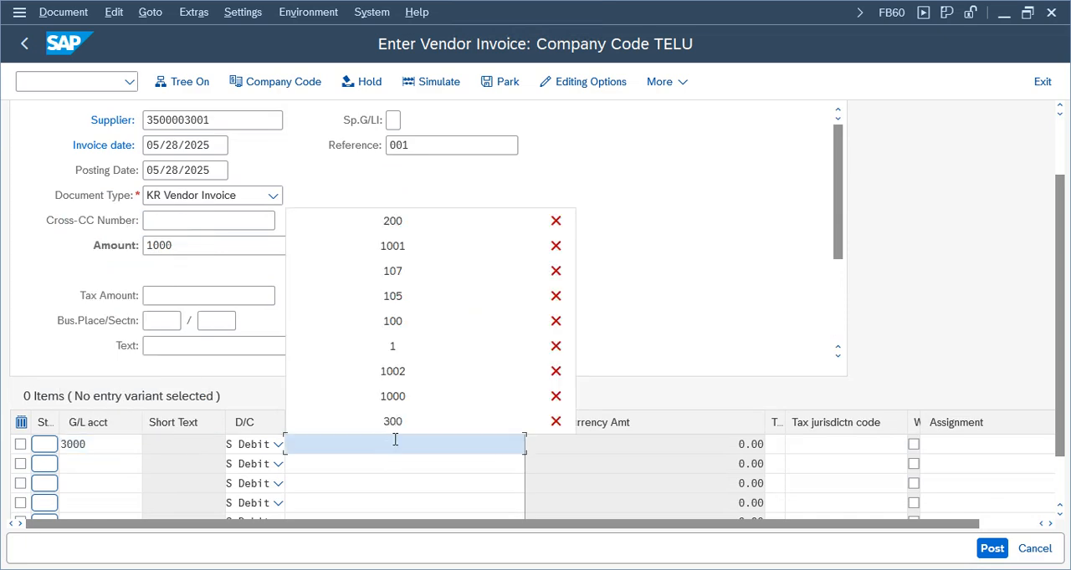
{"action": "left_click", "coordinate": [393, 246]}
{"action": "key", "text": "BackSpace"}
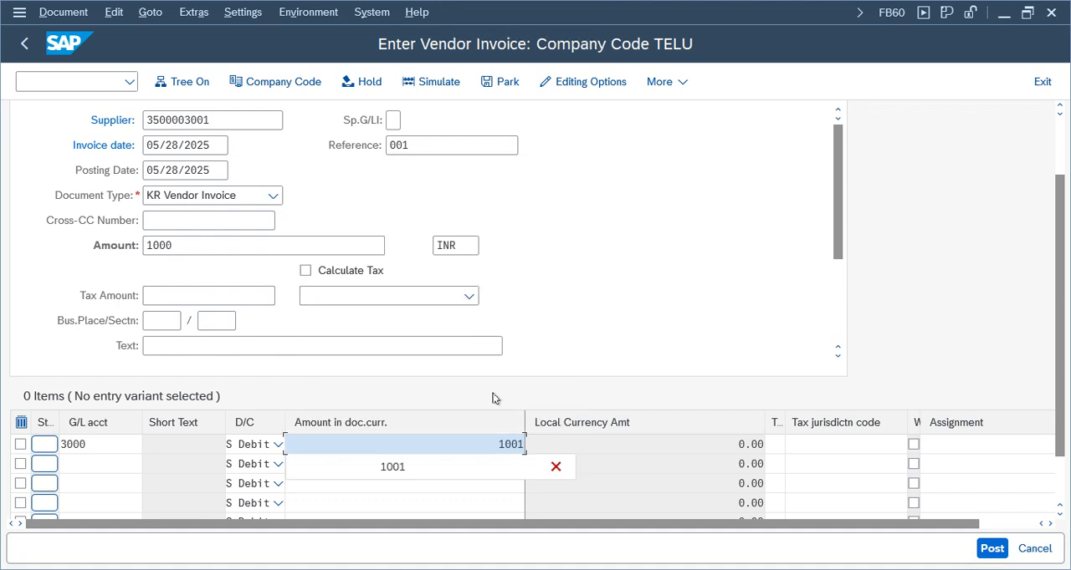
{"action": "type", "text": "0"}
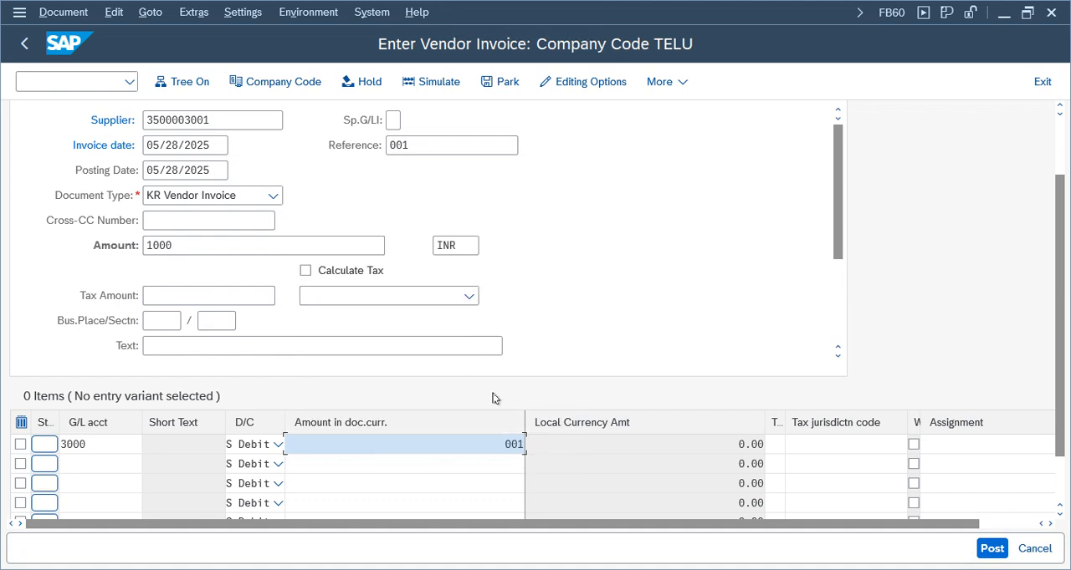
{"action": "type", "text": "000"}
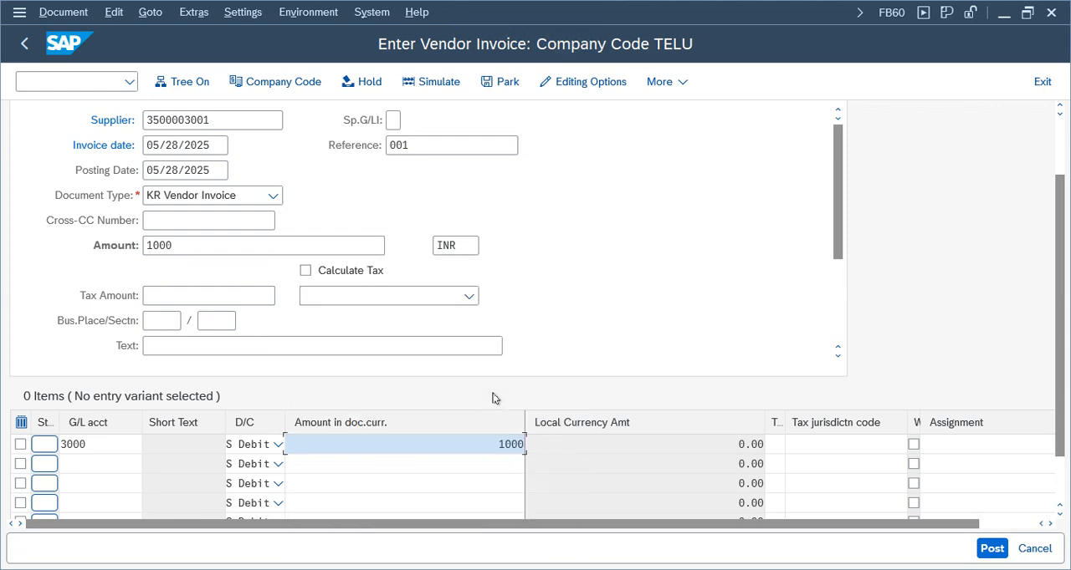
{"action": "key", "text": "Return"}
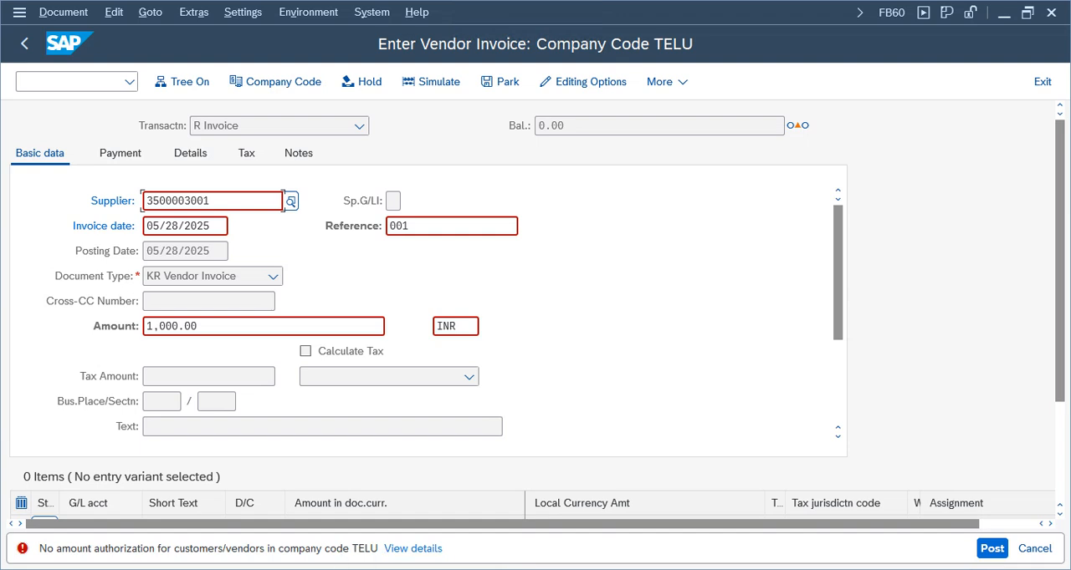
Switch to the Display IMG session and collapse the Accounts Receivable and Accounts Payable branch with its expanded subnodes
{"action": "mouse_move", "coordinate": [528, 567]}
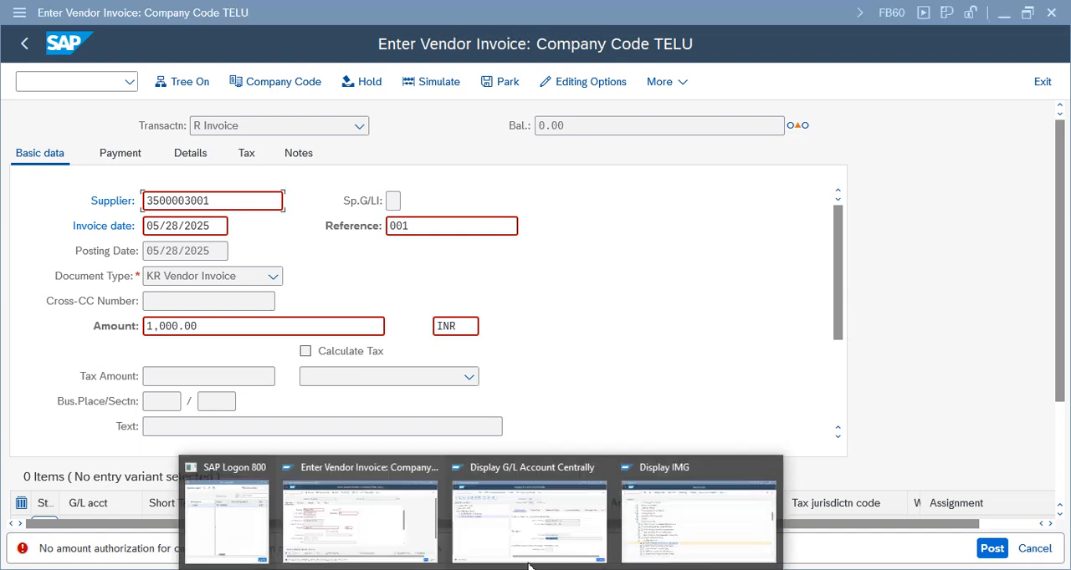
{"action": "left_click", "coordinate": [640, 550]}
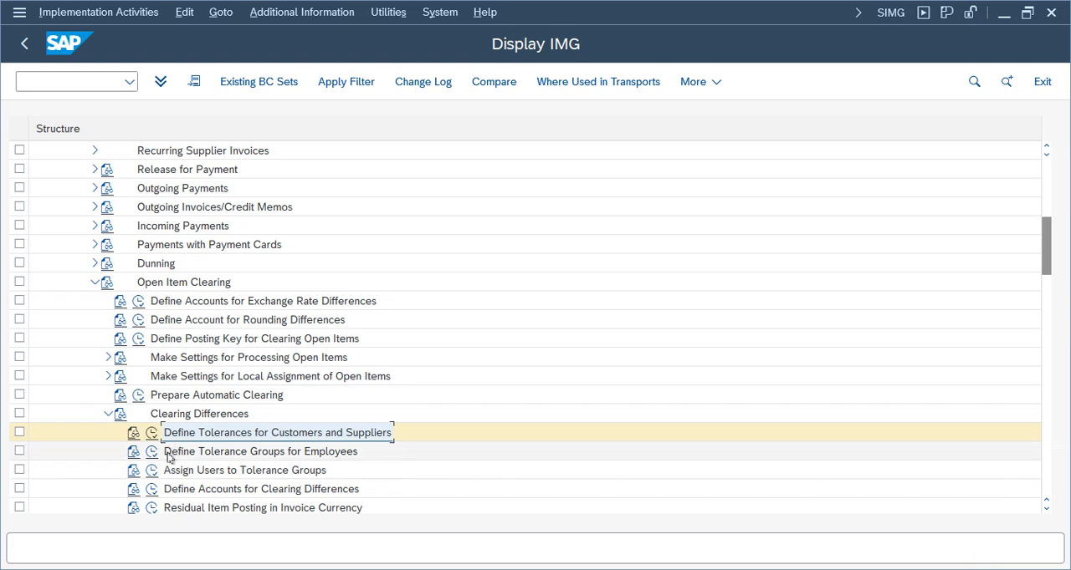
{"action": "left_click", "coordinate": [202, 452]}
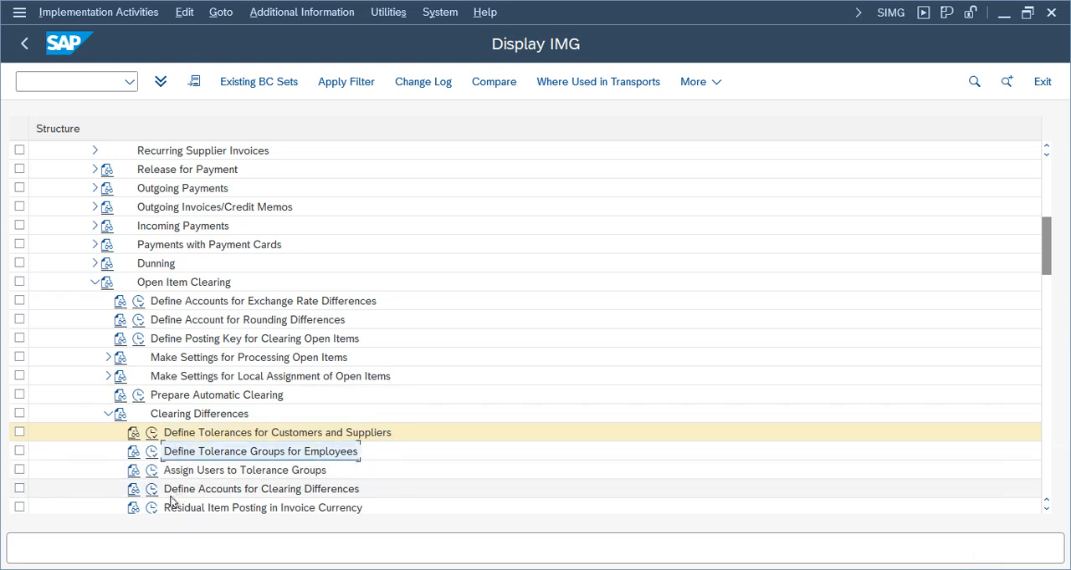
{"action": "left_click", "coordinate": [230, 471]}
{"action": "left_click", "coordinate": [229, 437]}
{"action": "left_click", "coordinate": [107, 414]}
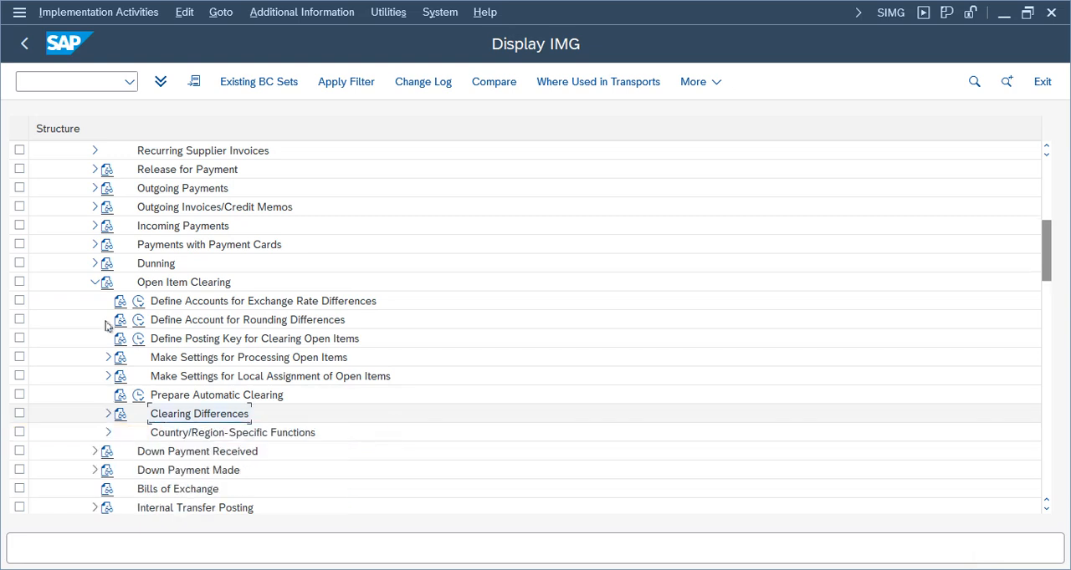
{"action": "left_click", "coordinate": [94, 283]}
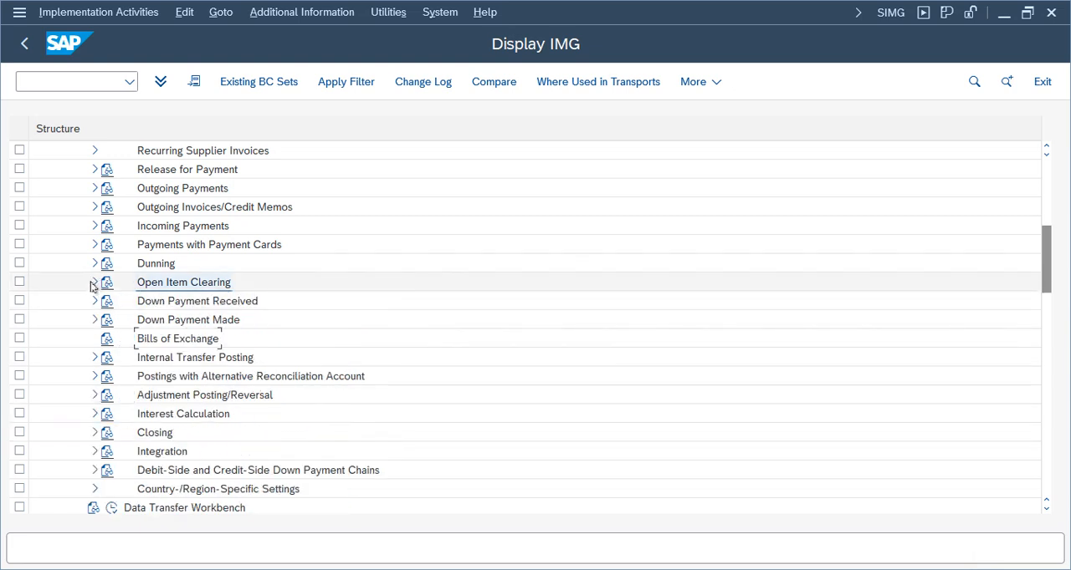
{"action": "scroll", "coordinate": [50, 401], "scroll_direction": "up", "scroll_amount": 5}
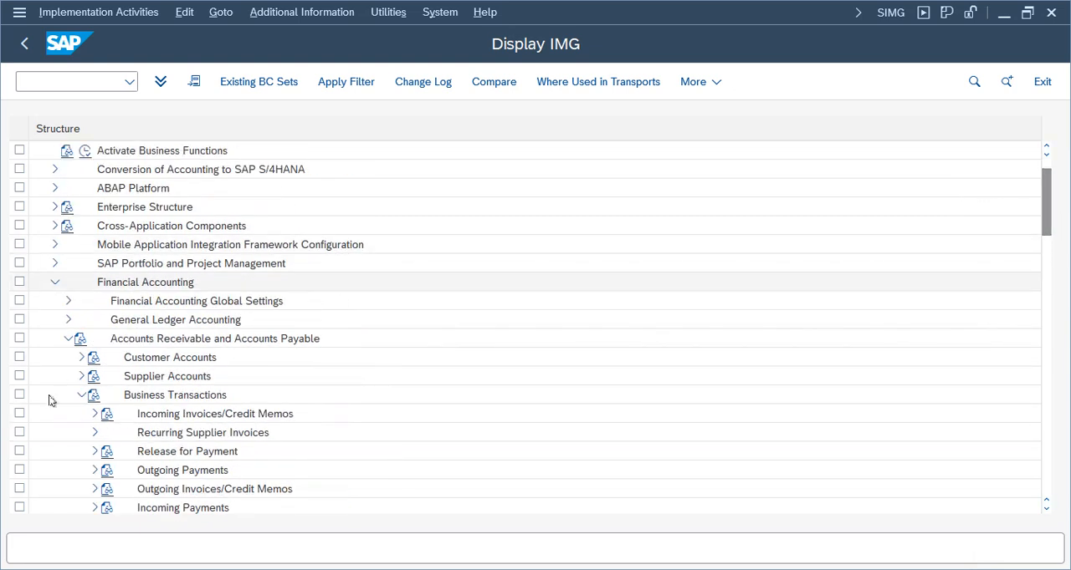
{"action": "left_click", "coordinate": [81, 395]}
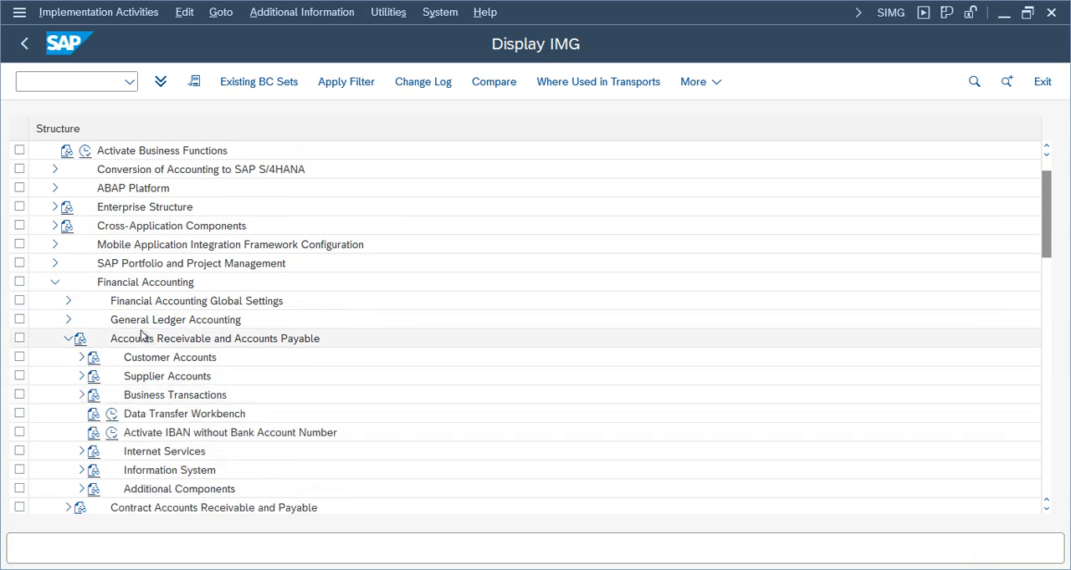
{"action": "left_click", "coordinate": [66, 341]}
Under General Ledger Accounting, Business Transactions, Open Item Clearing, Clearing Differences, open the Define Tolerance Groups for Employees activity
{"action": "left_click", "coordinate": [68, 322]}
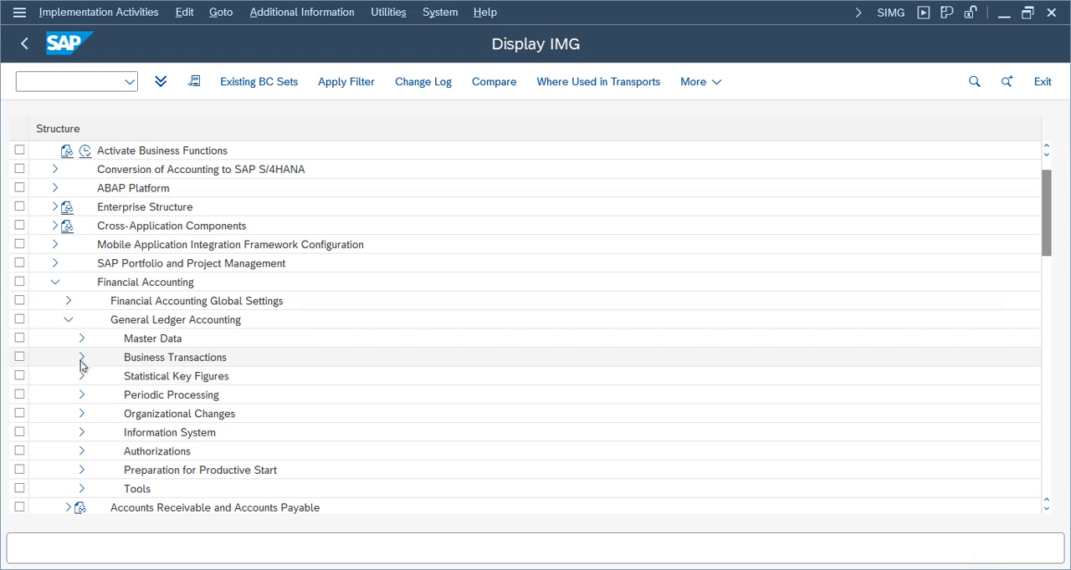
{"action": "left_click", "coordinate": [82, 358]}
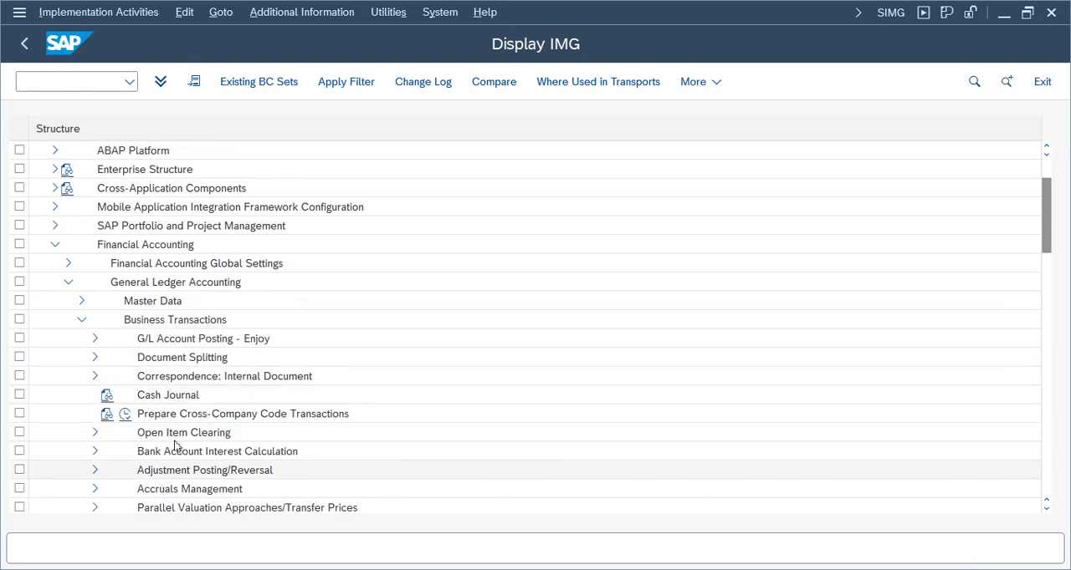
{"action": "left_click", "coordinate": [94, 432]}
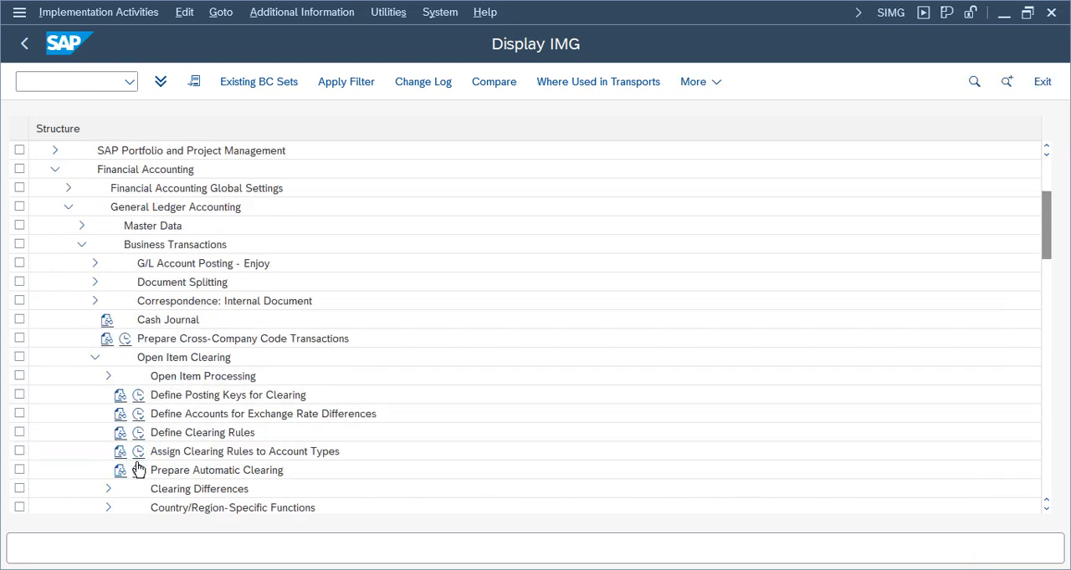
{"action": "left_click", "coordinate": [108, 489]}
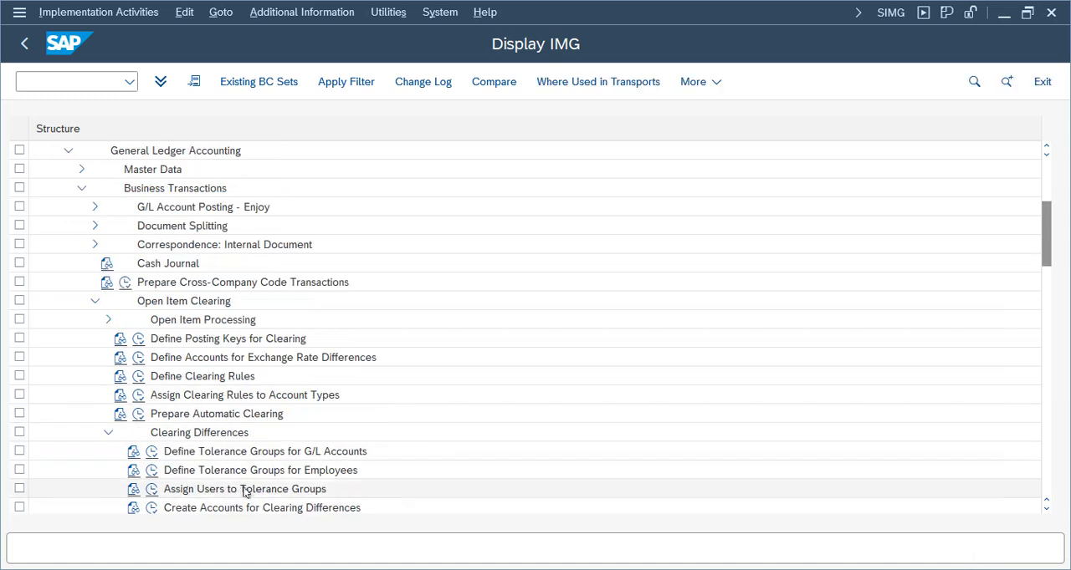
{"action": "left_click", "coordinate": [259, 473]}
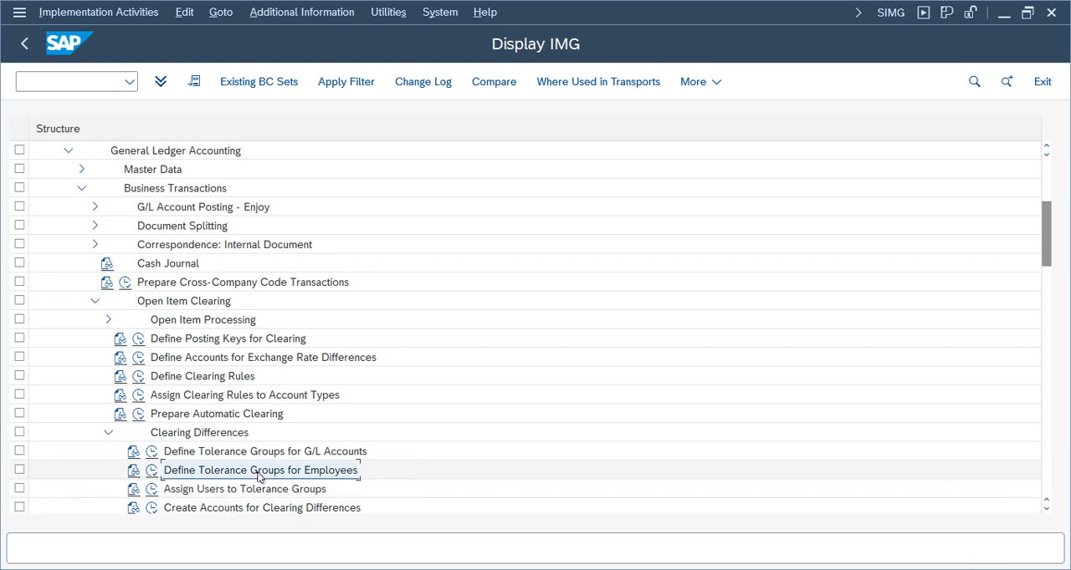
{"action": "left_click", "coordinate": [152, 473]}
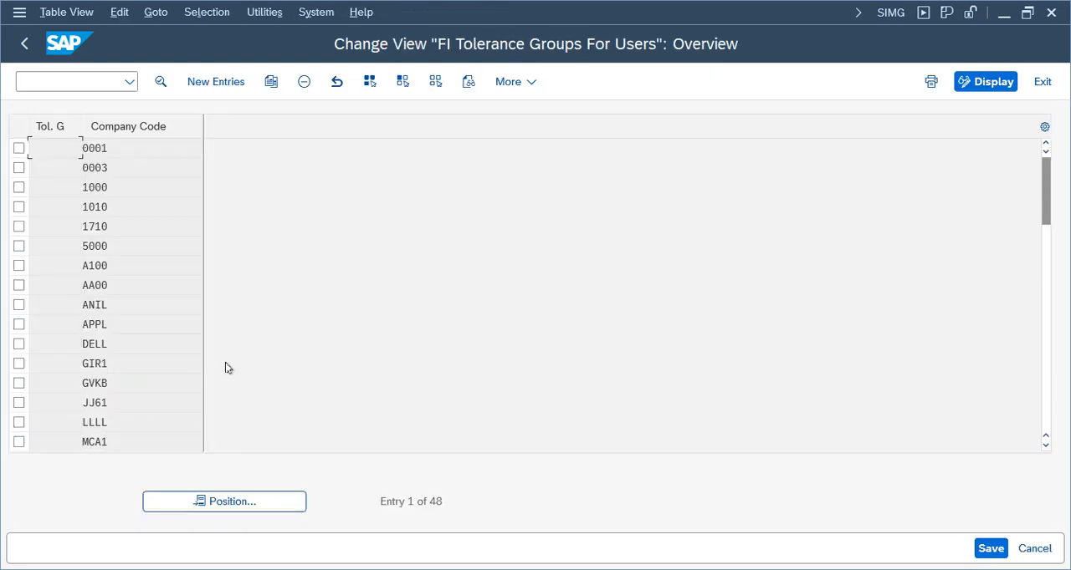
Position the list on tolerance group HN01 and open the details of its entry for company code TELU
{"action": "left_click", "coordinate": [243, 499]}
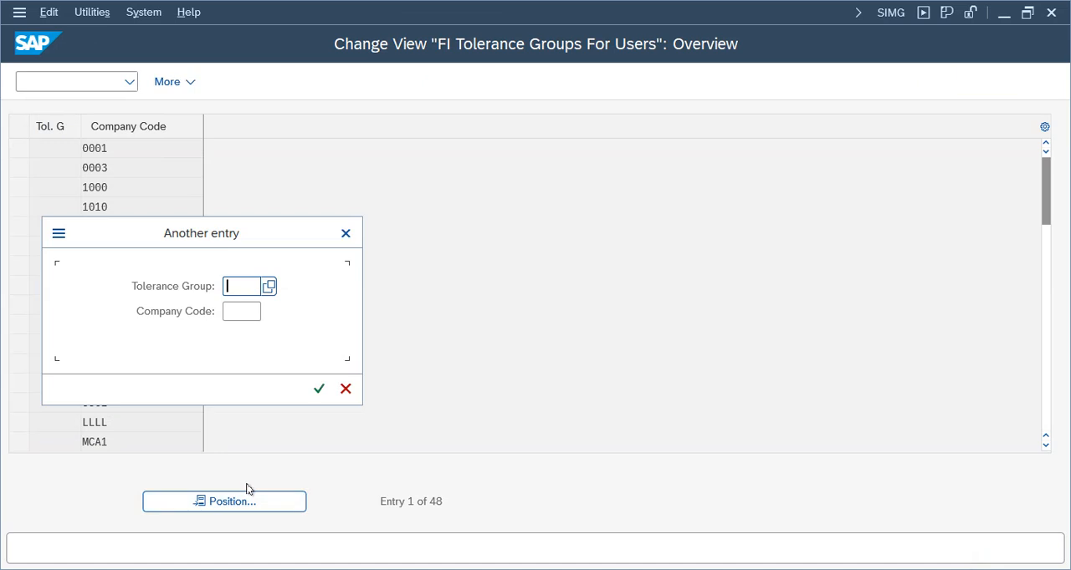
{"action": "type", "text": "te"}
{"action": "key", "text": "BackSpace"}
{"action": "key", "text": "BackSpace"}
{"action": "type", "text": "hn01"}
{"action": "key", "text": "Return"}
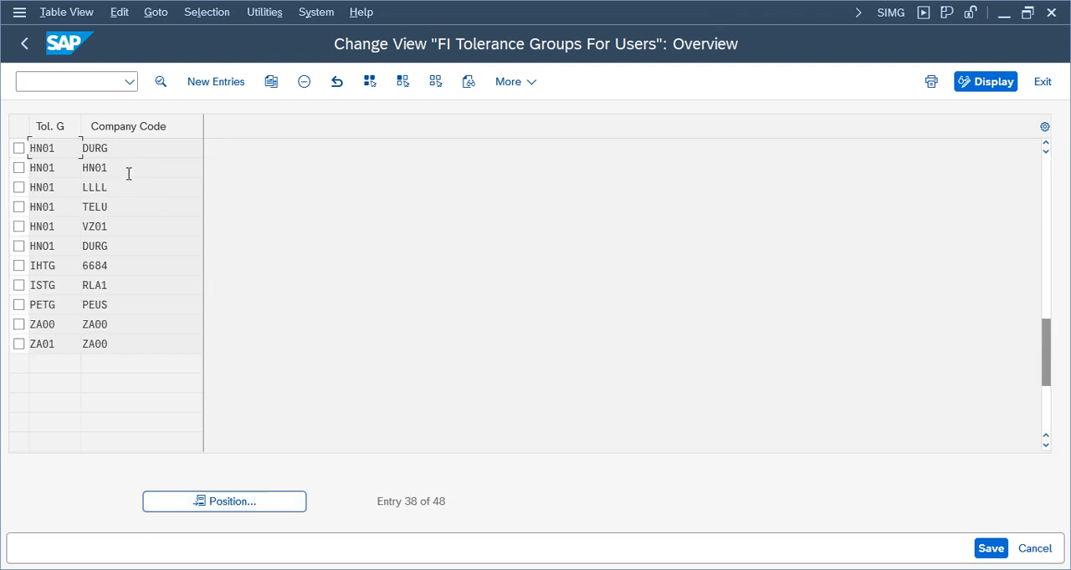
{"action": "left_click", "coordinate": [17, 209]}
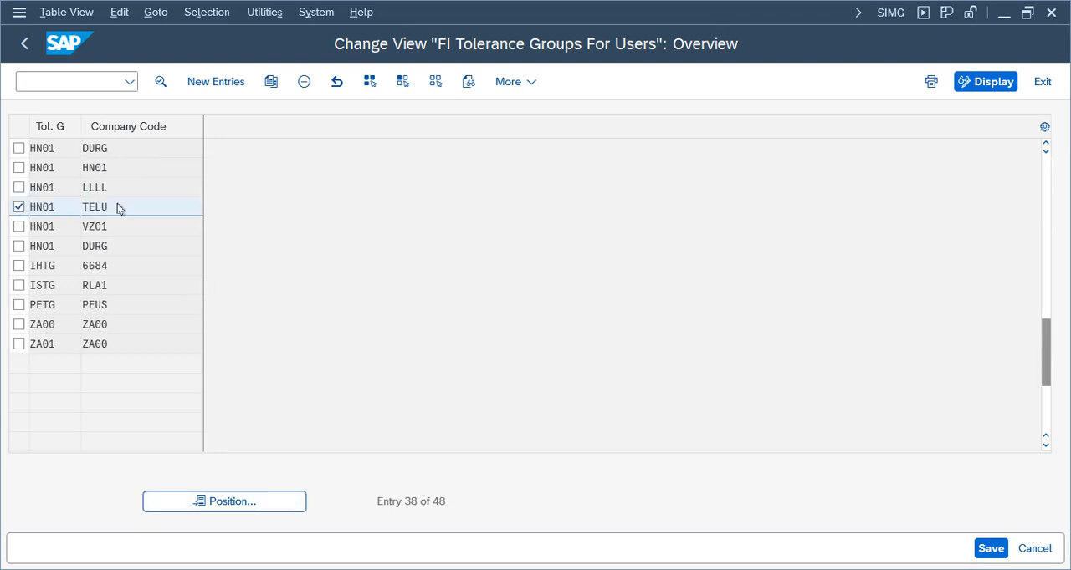
{"action": "double_click", "coordinate": [117, 205]}
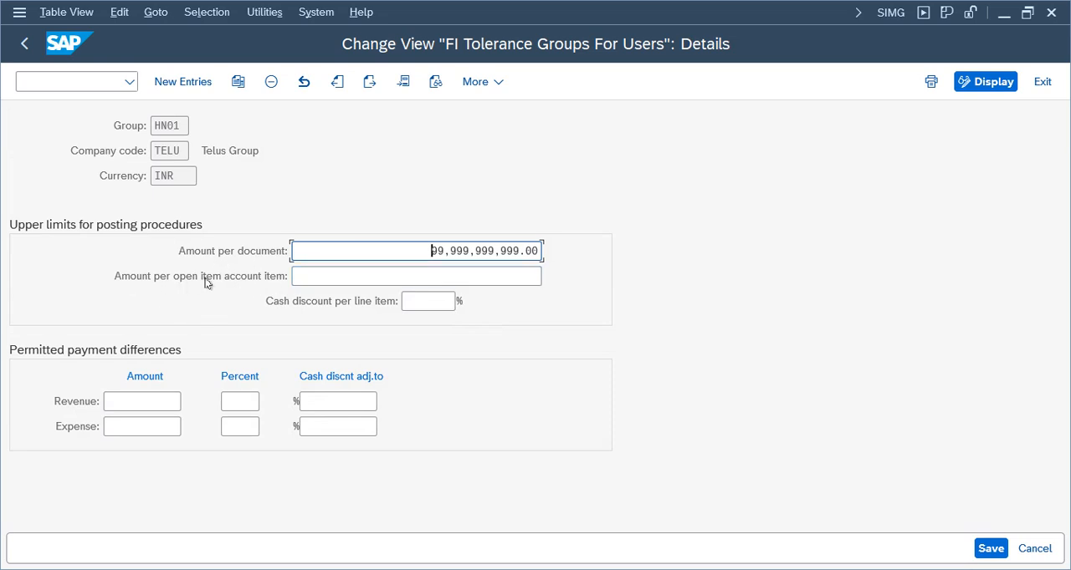
Set the amount per open item account item to 999,999,999.00 for employee tolerance group HN01
{"action": "left_click", "coordinate": [435, 277]}
{"action": "type", "text": "99"}
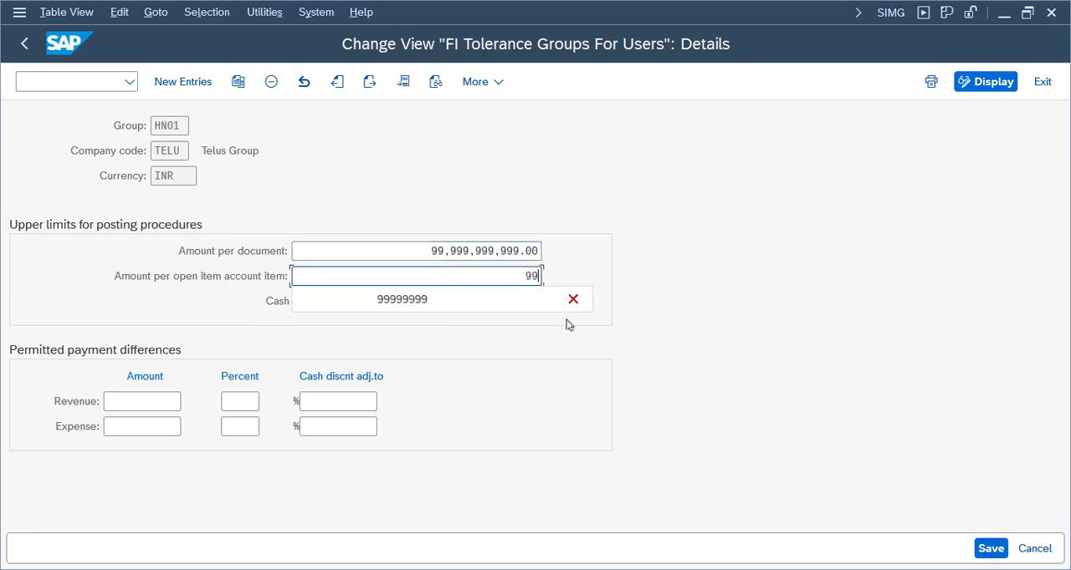
{"action": "type", "text": "9999999999"}
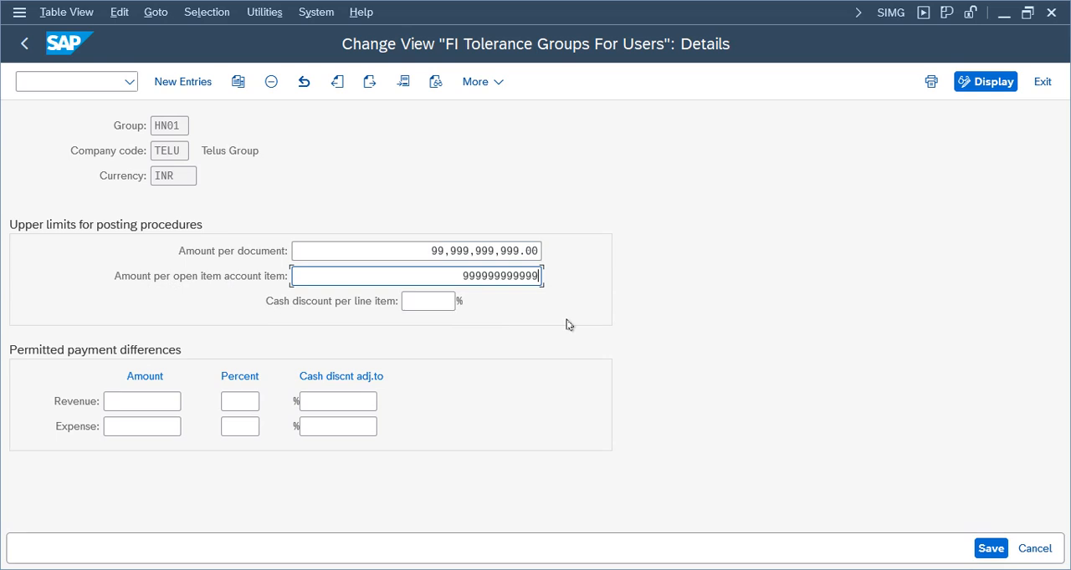
{"action": "key", "text": "Return"}
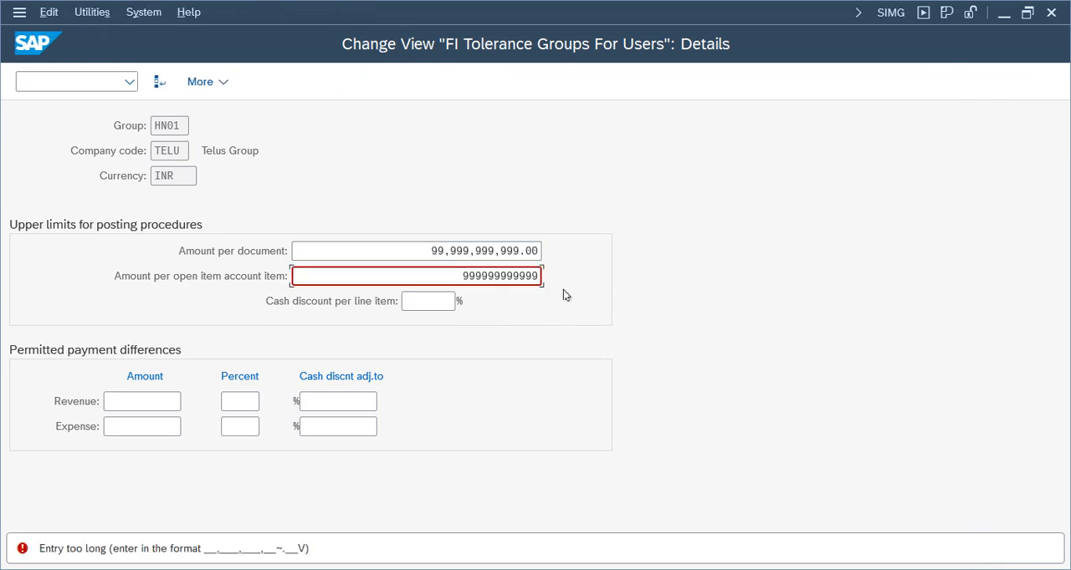
{"action": "key", "text": "BackSpace"}
{"action": "key", "text": "BackSpace"}
{"action": "key", "text": "BackSpace"}
{"action": "key", "text": "Return"}
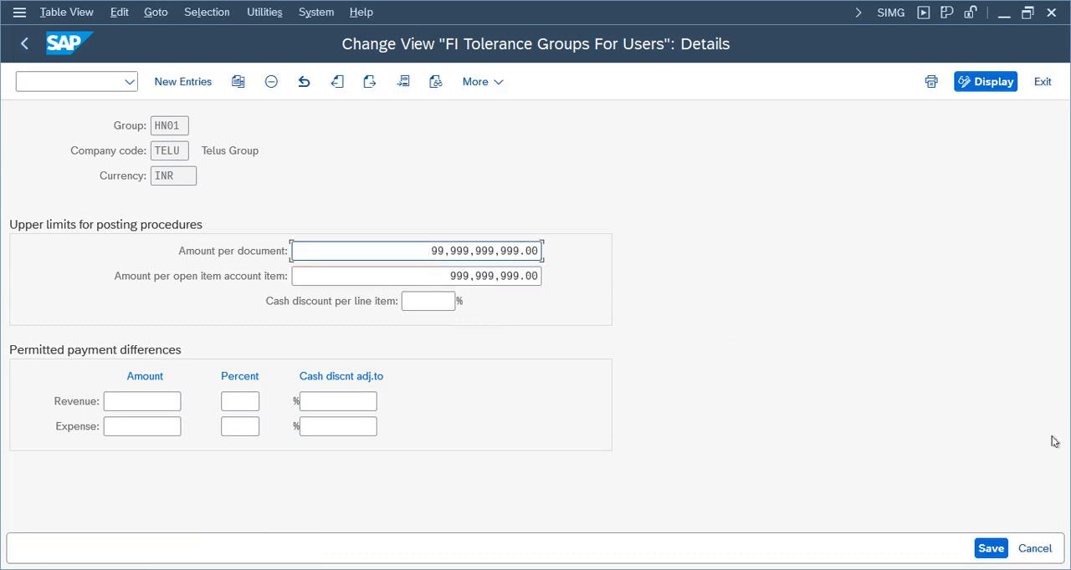
Save the employee tolerance group under the proposed Telus Group customizing request and return to the IMG
{"action": "left_click", "coordinate": [990, 548]}
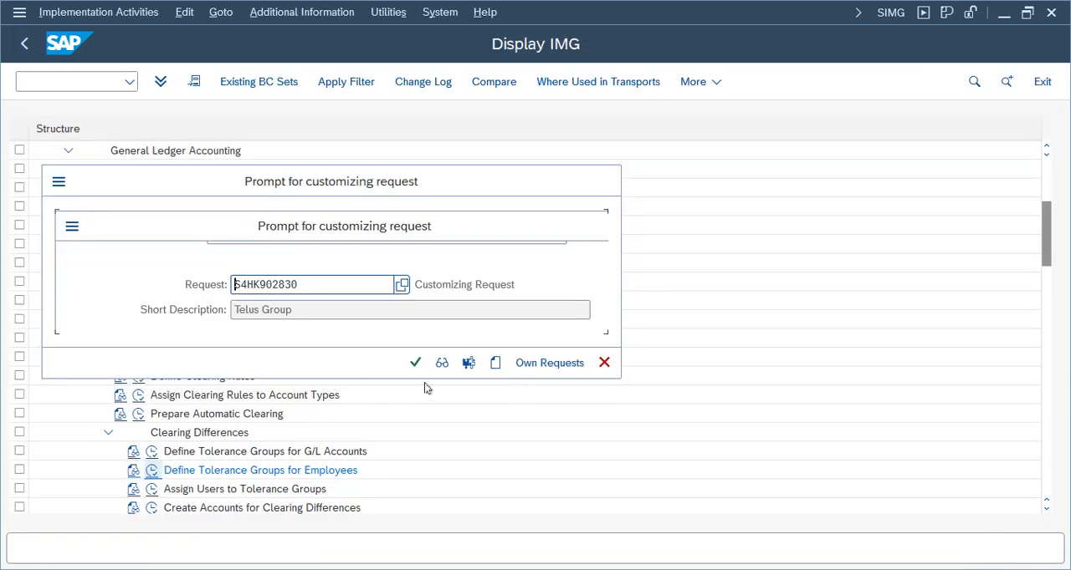
{"action": "left_click", "coordinate": [417, 365]}
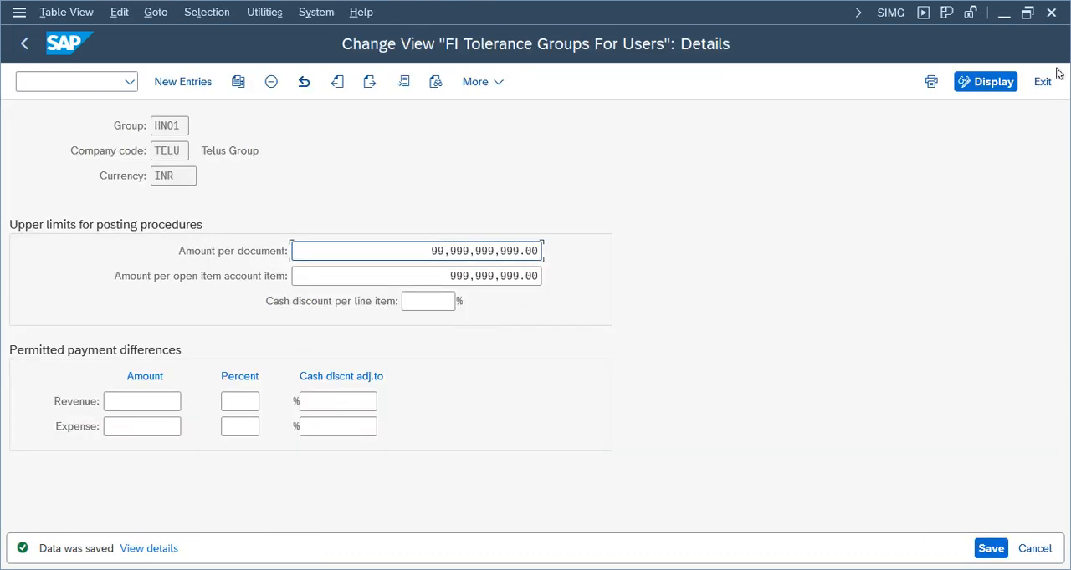
{"action": "left_click", "coordinate": [1042, 81]}
Return to the vendor invoice session, leave the rejected invoice without keeping its data, and start a fresh FB60 invoice
{"action": "mouse_move", "coordinate": [481, 569]}
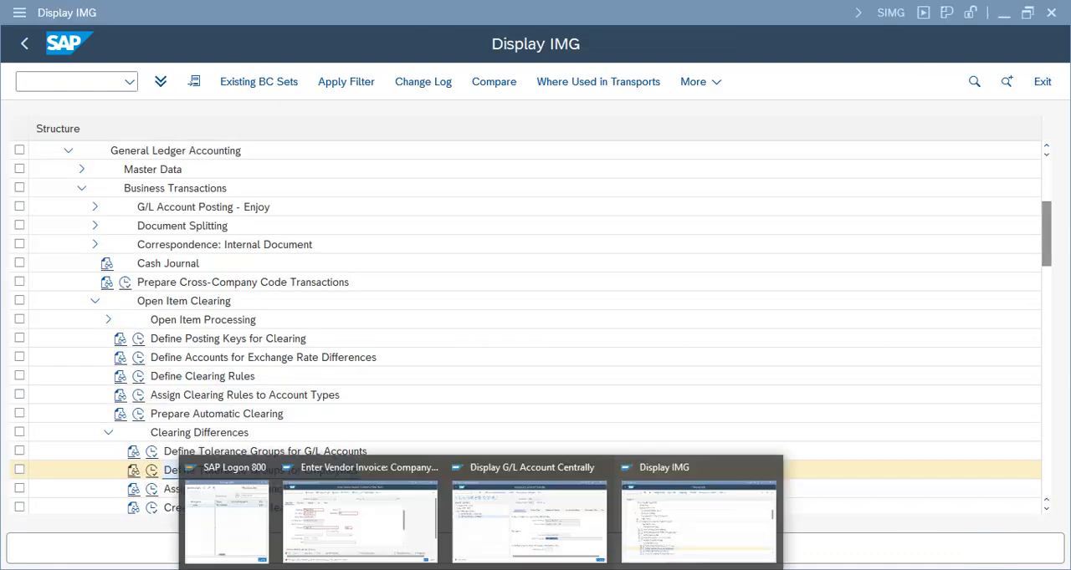
{"action": "left_click", "coordinate": [384, 529]}
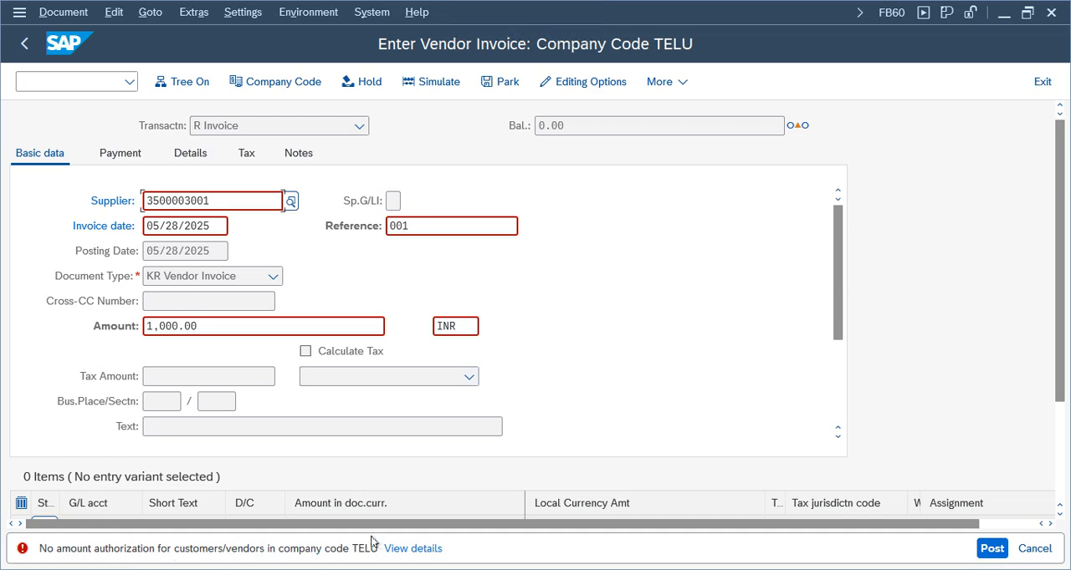
{"action": "left_click", "coordinate": [1042, 81]}
{"action": "left_click", "coordinate": [280, 441]}
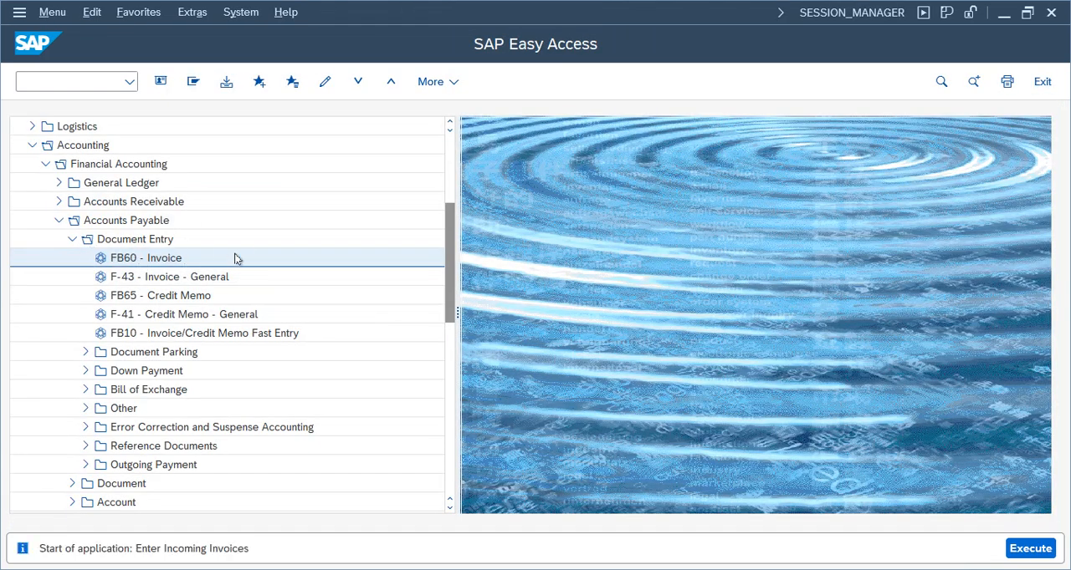
{"action": "double_click", "coordinate": [235, 259]}
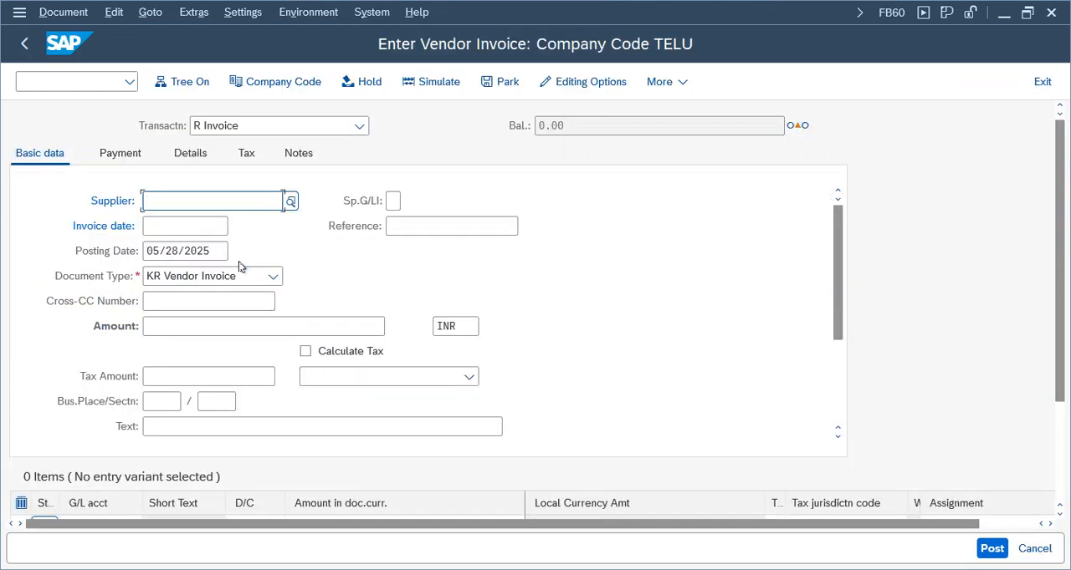
Fill in the invoice header with the previously used supplier, invoice date 05/28/2025, reference 001 and amount 1000 INR
{"action": "left_click", "coordinate": [221, 203]}
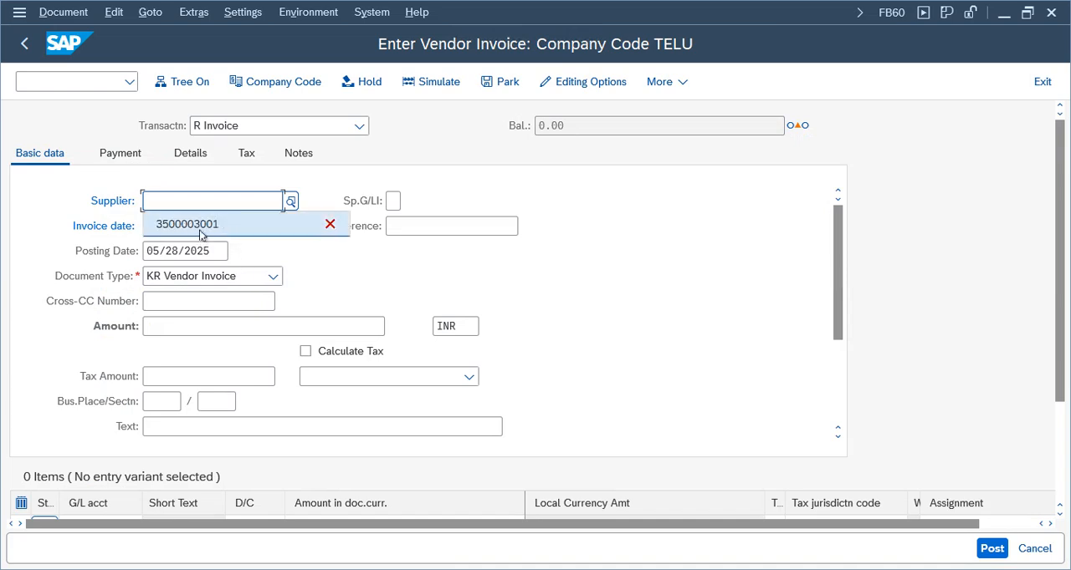
{"action": "left_click", "coordinate": [199, 228]}
{"action": "left_click", "coordinate": [186, 226]}
{"action": "left_click", "coordinate": [187, 245]}
{"action": "left_click", "coordinate": [416, 225]}
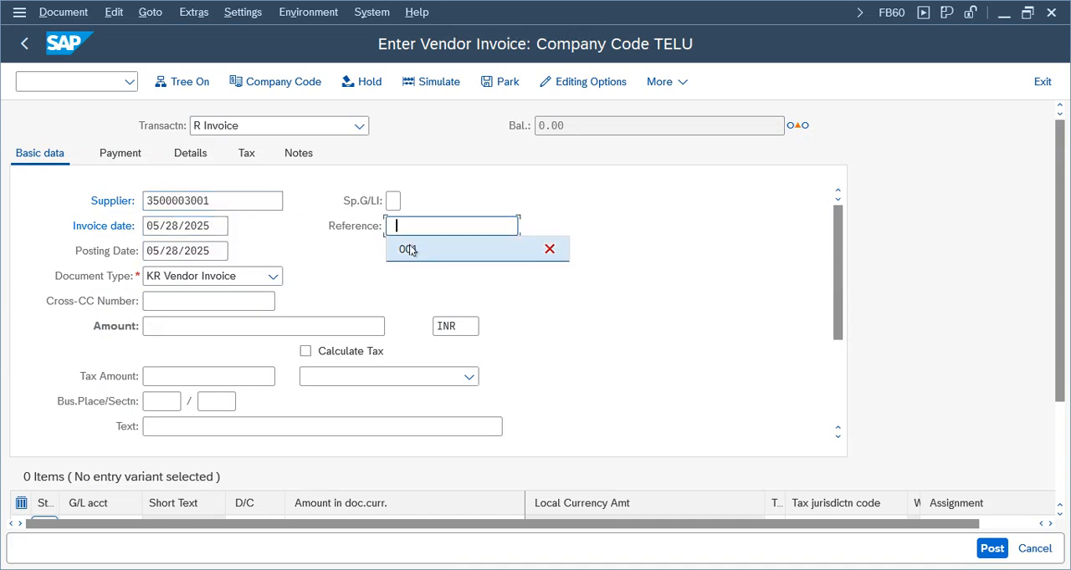
{"action": "left_click", "coordinate": [411, 248]}
{"action": "left_click", "coordinate": [159, 327]}
{"action": "left_click", "coordinate": [164, 346]}
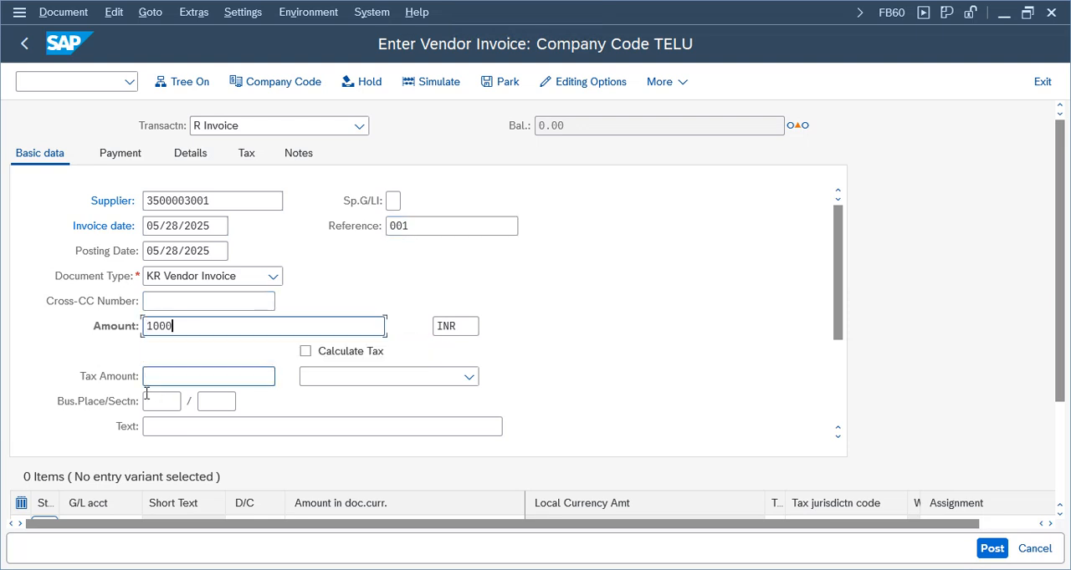
{"action": "left_click", "coordinate": [153, 403]}
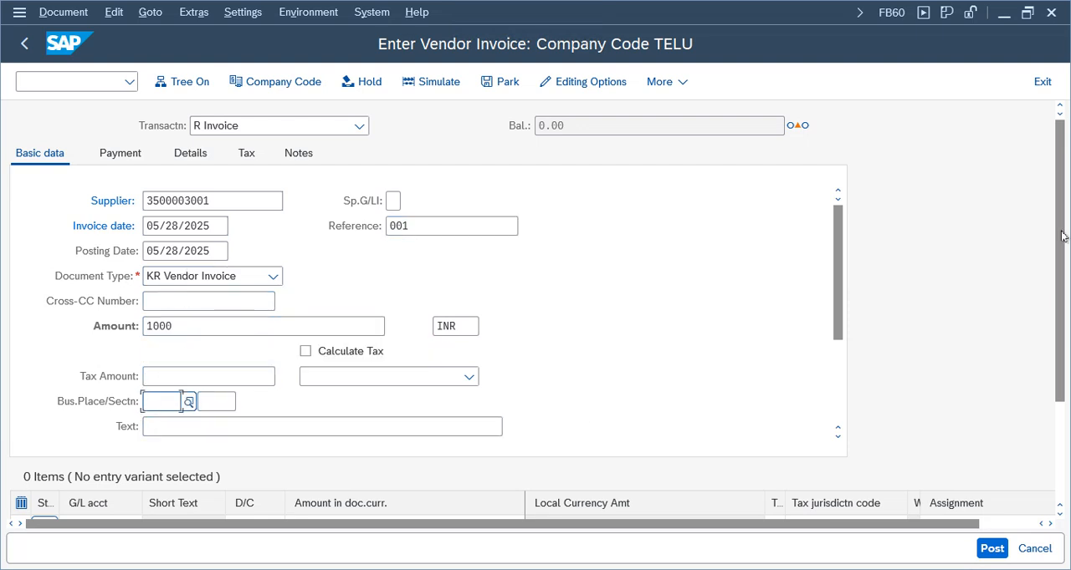
Enter a debit line item for G/L account 3000 with a document currency amount of 1000
{"action": "scroll", "coordinate": [835, 256], "scroll_direction": "down", "scroll_amount": 1}
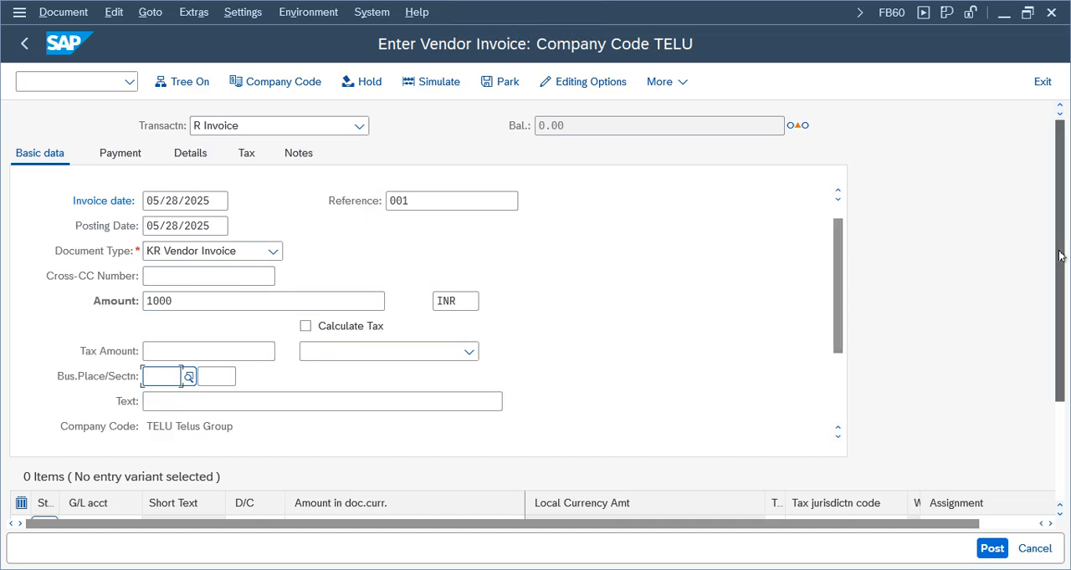
{"action": "left_click_drag", "start_coordinate": [1060, 255], "coordinate": [1061, 355]}
{"action": "left_click", "coordinate": [90, 385]}
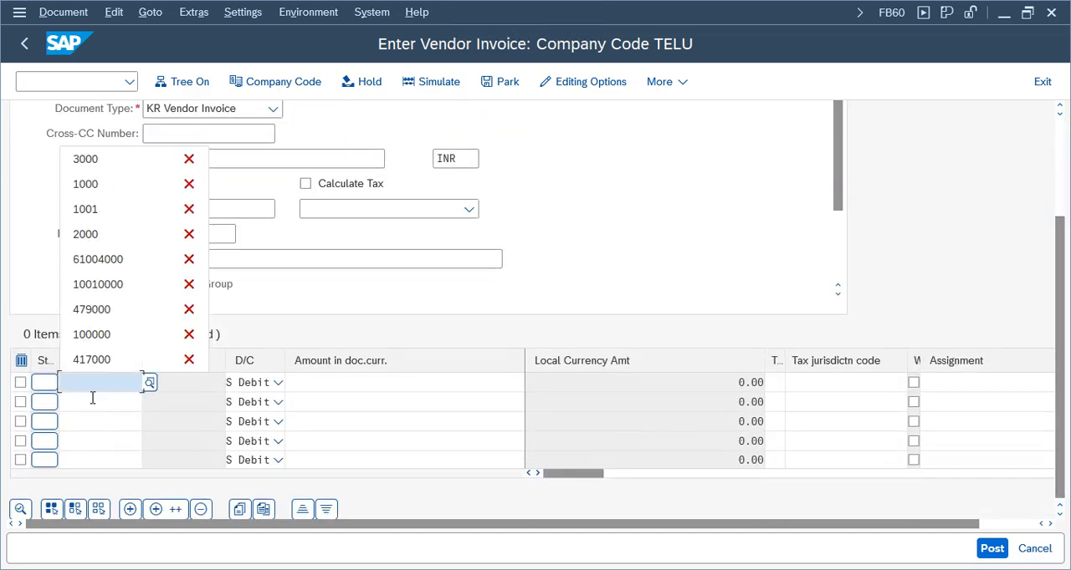
{"action": "left_click", "coordinate": [117, 159]}
{"action": "left_click", "coordinate": [402, 383]}
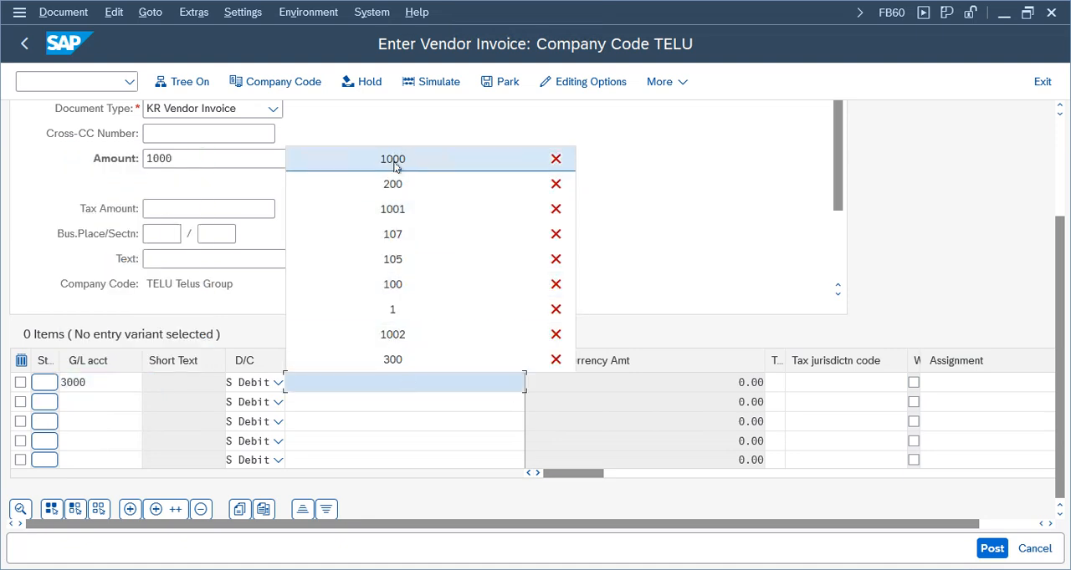
{"action": "left_click", "coordinate": [404, 160]}
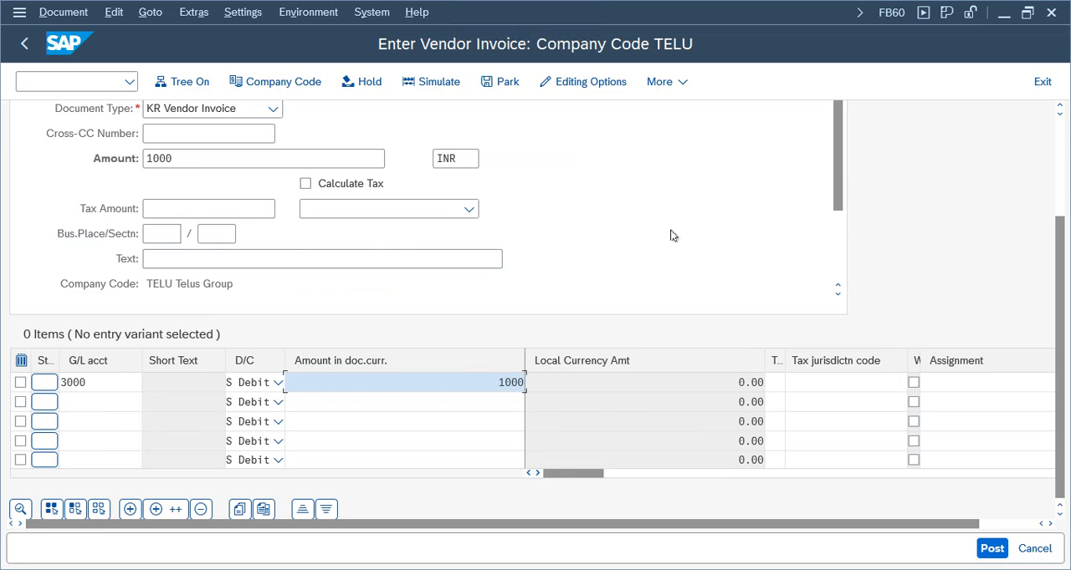
{"action": "key", "text": "Return"}
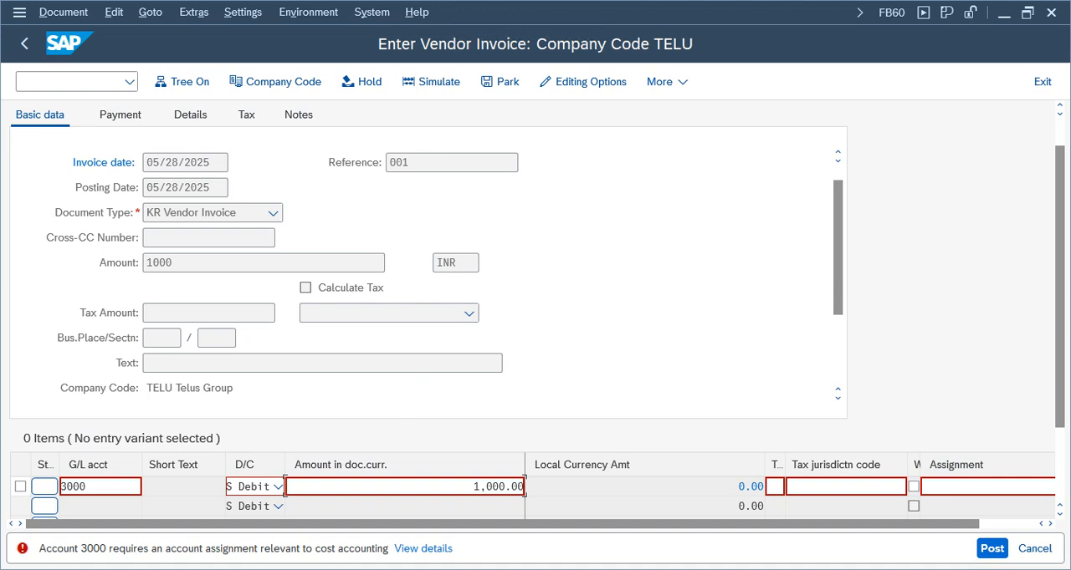
Switch to the IMG session and open employee tolerance group HN01's details for company code TELU
{"action": "mouse_move", "coordinate": [608, 525]}
{"action": "left_click", "coordinate": [644, 531]}
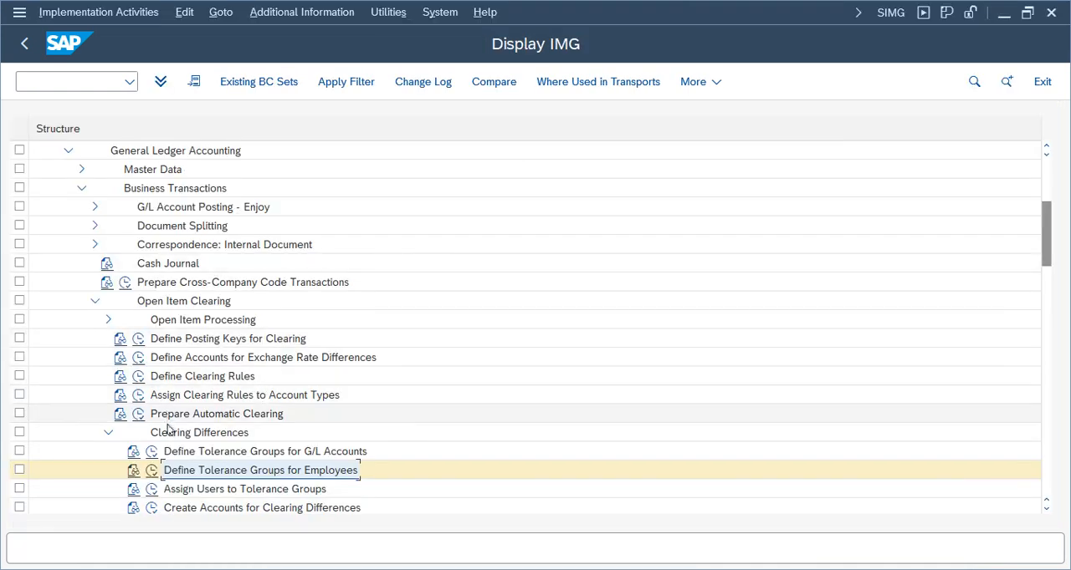
{"action": "left_click", "coordinate": [152, 470]}
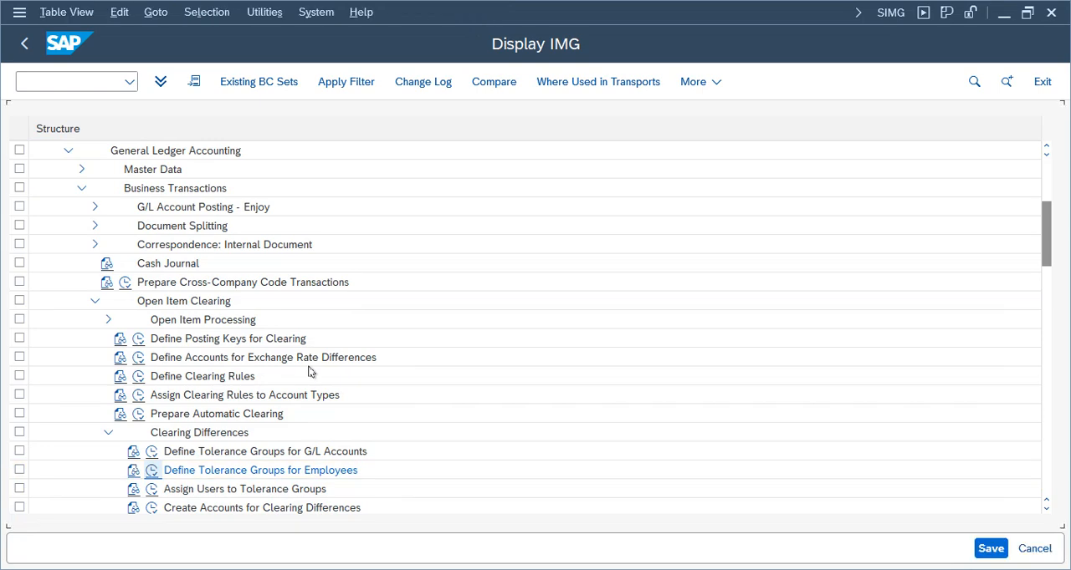
{"action": "left_click", "coordinate": [266, 505]}
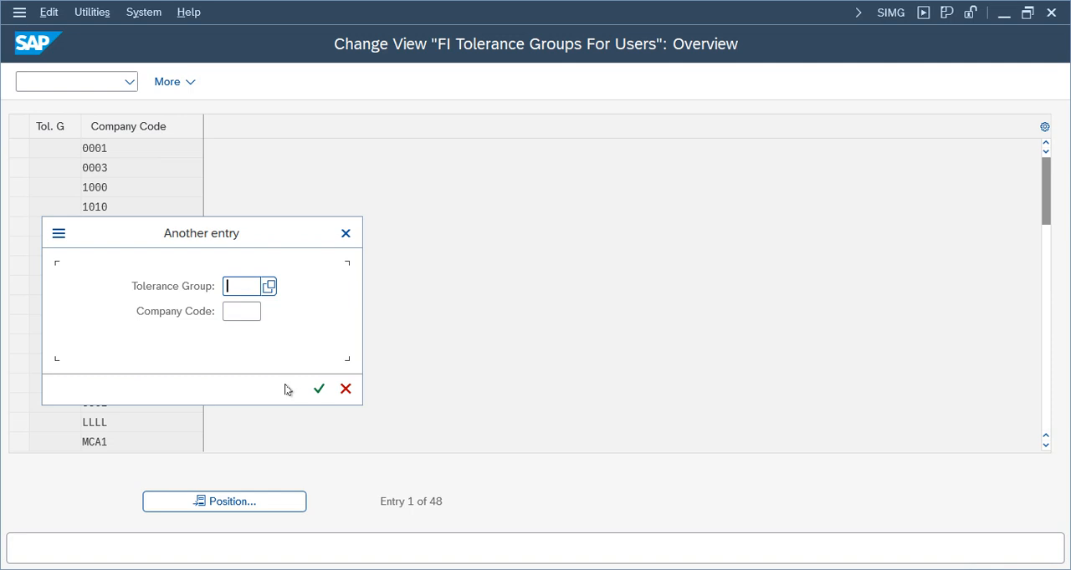
{"action": "type", "text": "hn01"}
{"action": "key", "text": "Return"}
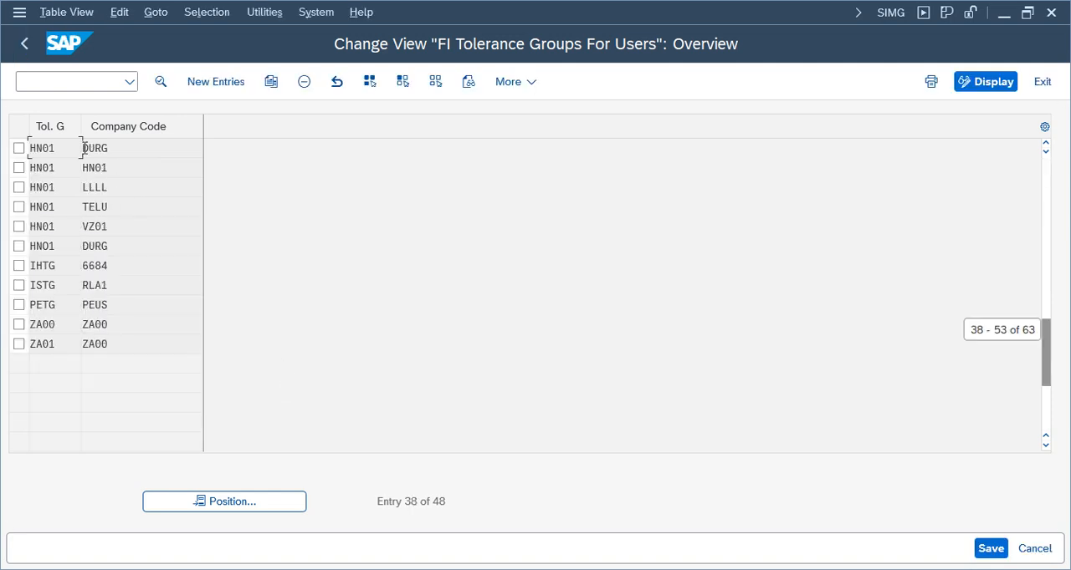
{"action": "double_click", "coordinate": [121, 211]}
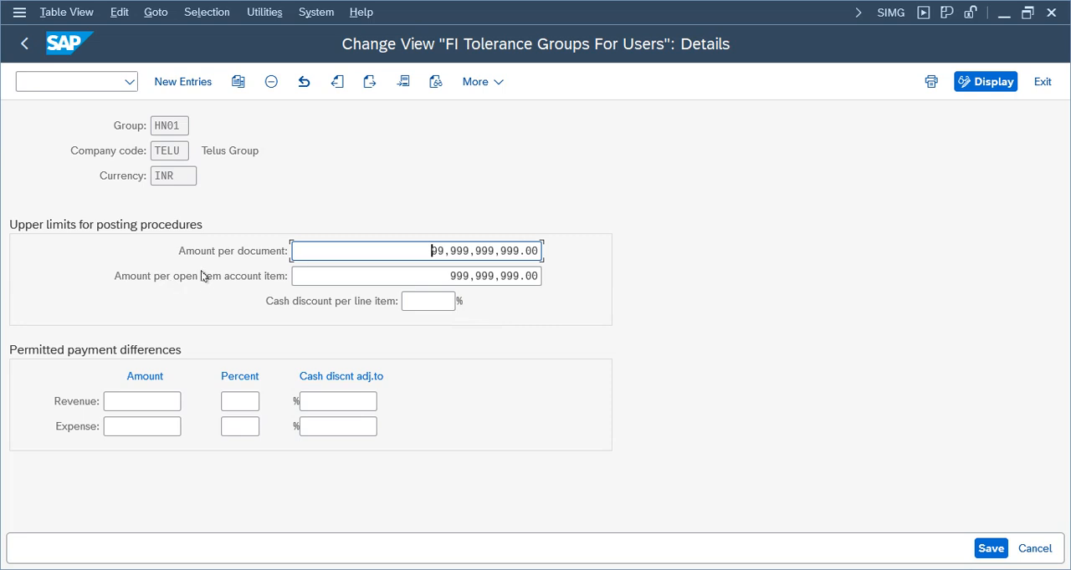
Review the group, company code and upper limits for posting procedures in the tolerance group details
{"action": "left_click", "coordinate": [461, 276]}
{"action": "left_click", "coordinate": [177, 151]}
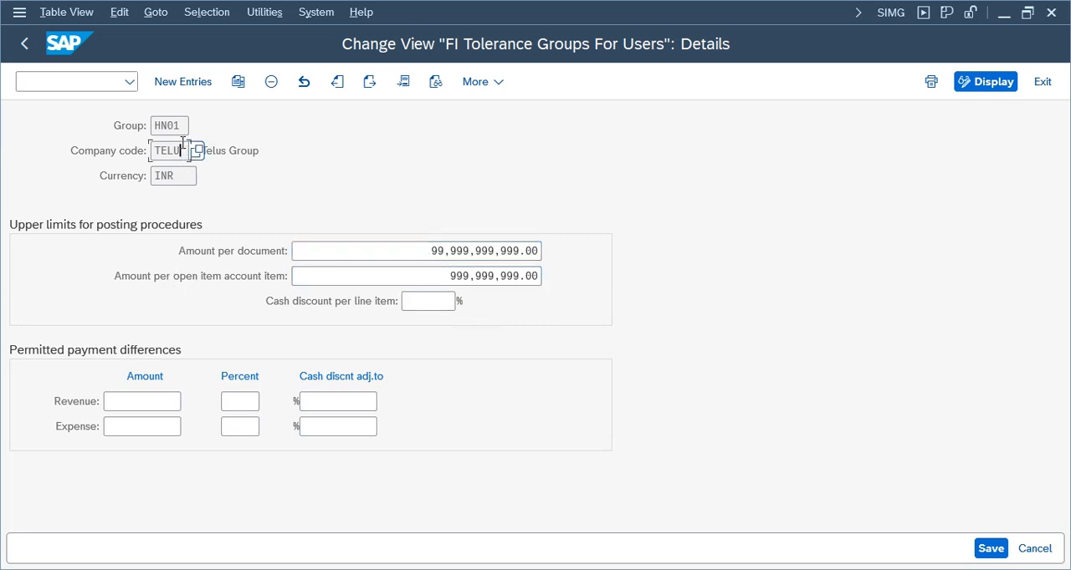
{"action": "double_click", "coordinate": [179, 124]}
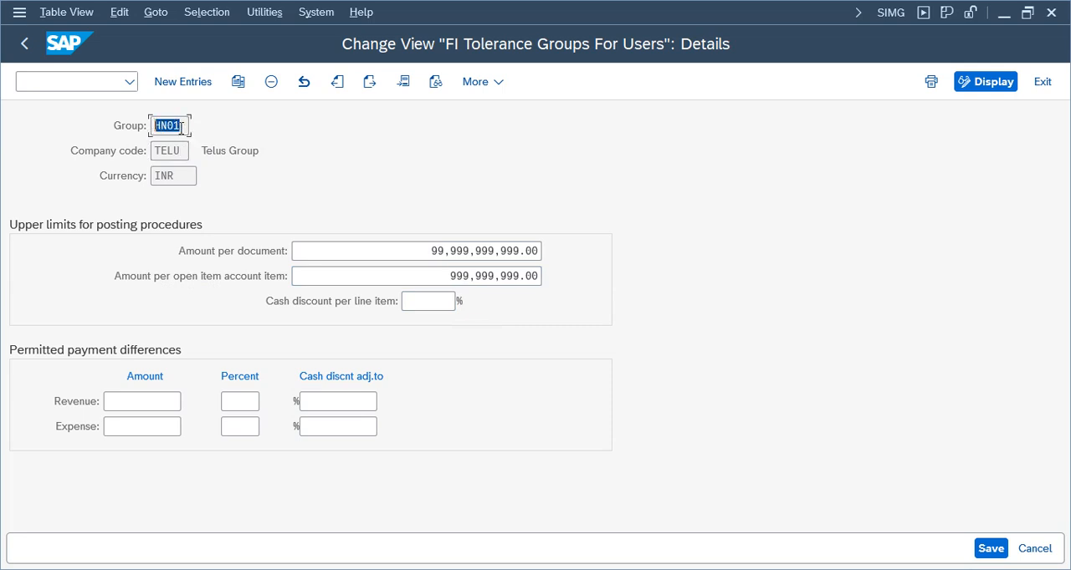
{"action": "left_click", "coordinate": [893, 15]}
{"action": "left_click", "coordinate": [685, 122]}
{"action": "left_click", "coordinate": [414, 301]}
{"action": "left_click_drag", "start_coordinate": [445, 276], "coordinate": [631, 276]}
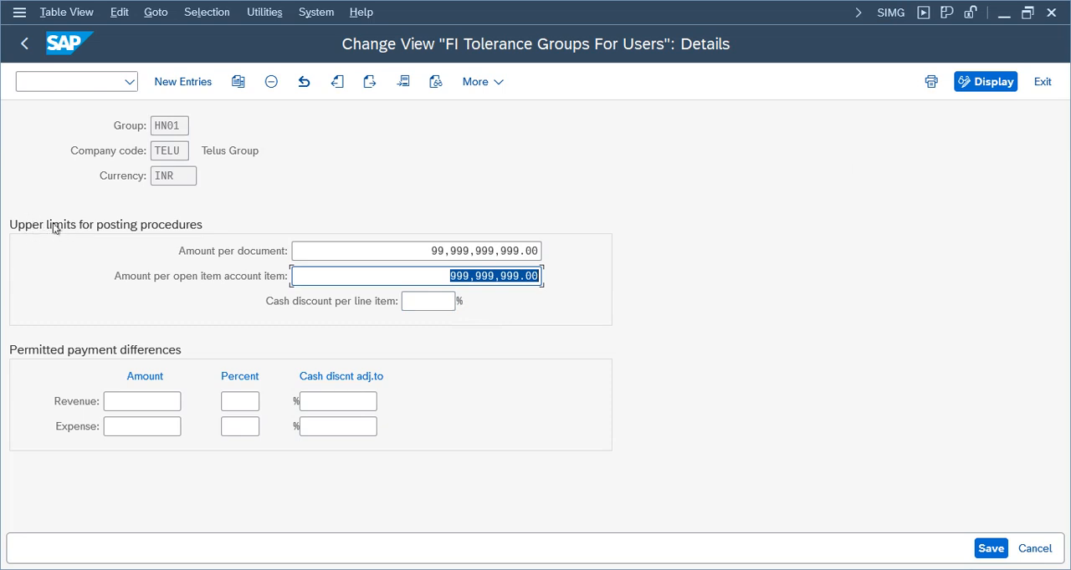
{"action": "left_click_drag", "start_coordinate": [428, 251], "coordinate": [635, 249]}
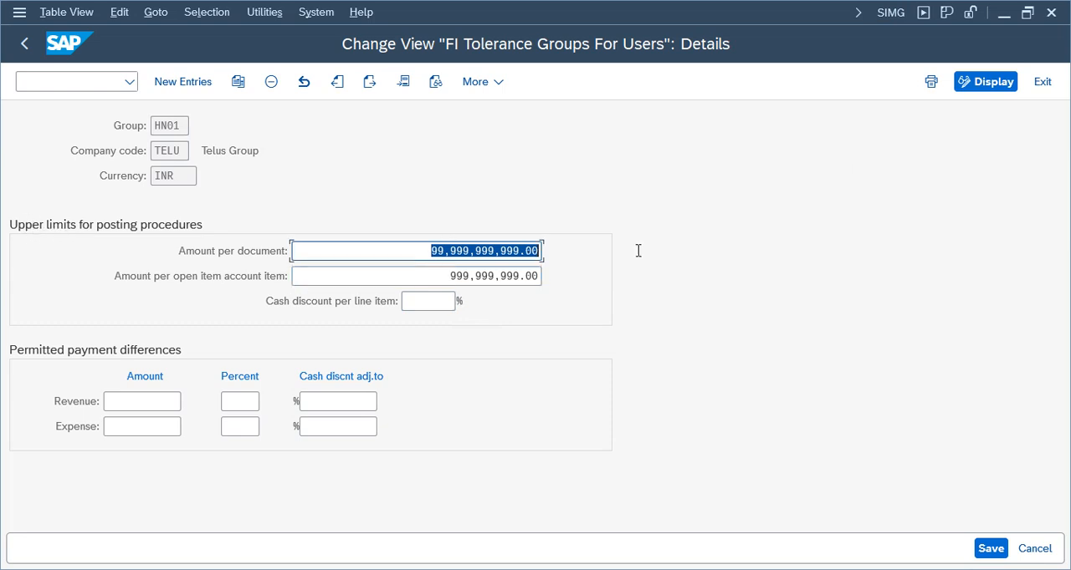
{"action": "left_click_drag", "start_coordinate": [449, 276], "coordinate": [755, 260]}
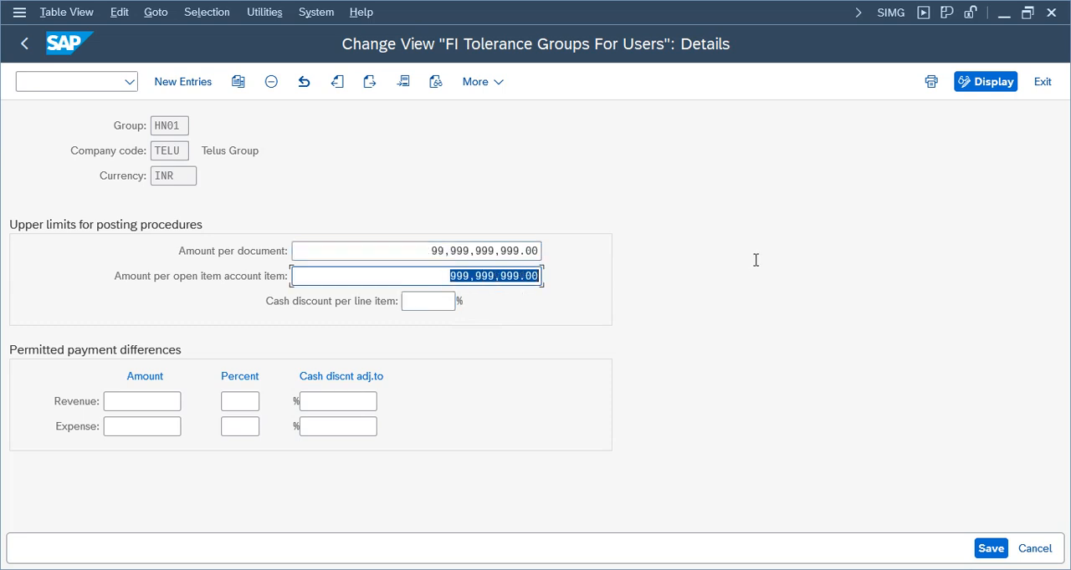
Recheck the amount per open item account item and save the tolerance group entry
{"action": "left_click", "coordinate": [511, 276]}
{"action": "key", "text": "Left"}
{"action": "key", "text": "Left"}
{"action": "key", "text": "Left"}
{"action": "key", "text": "Left"}
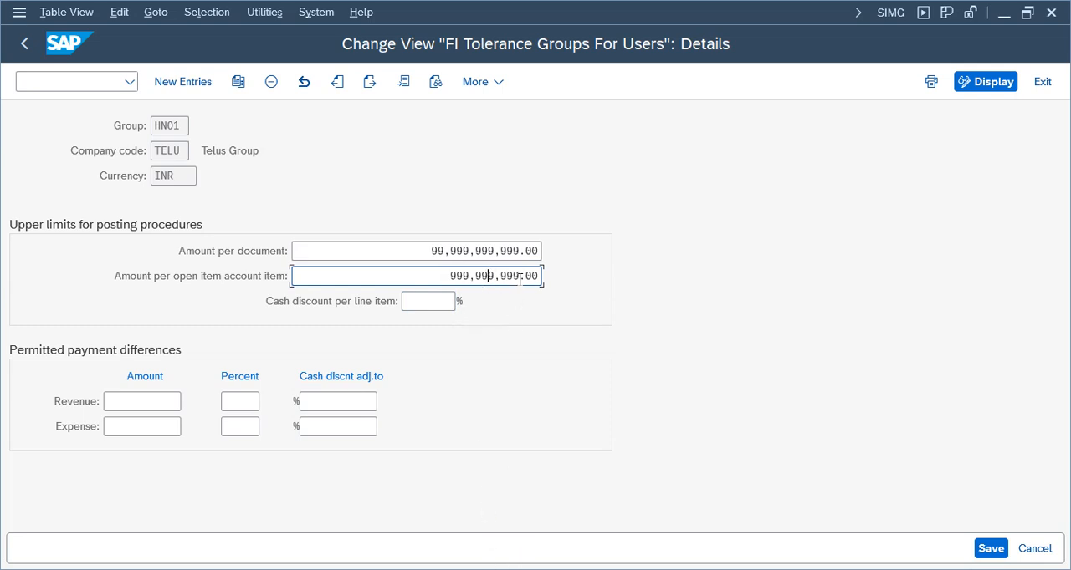
{"action": "left_click", "coordinate": [985, 554]}
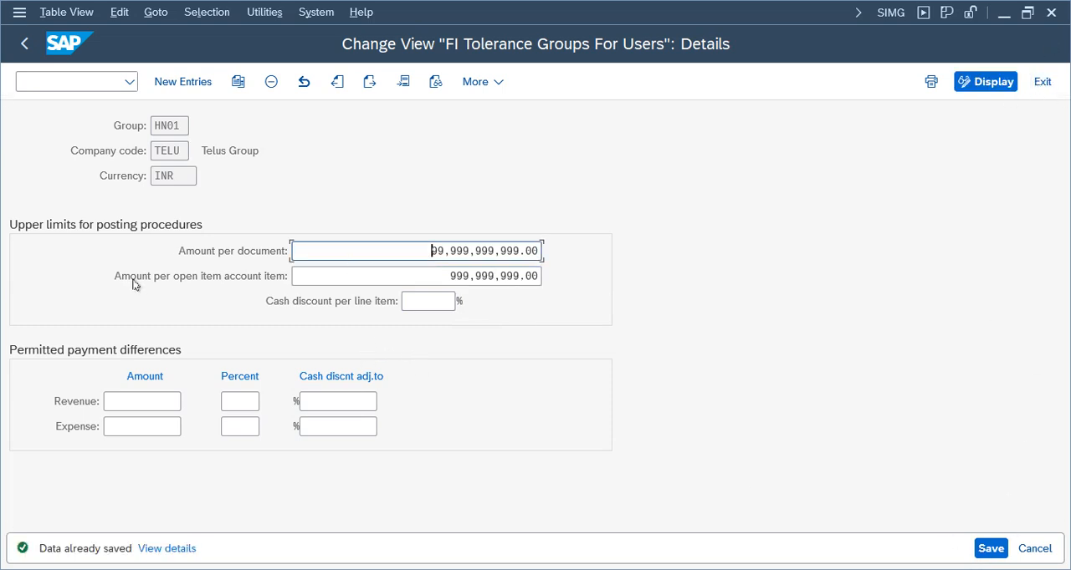
{"action": "left_click", "coordinate": [476, 279]}
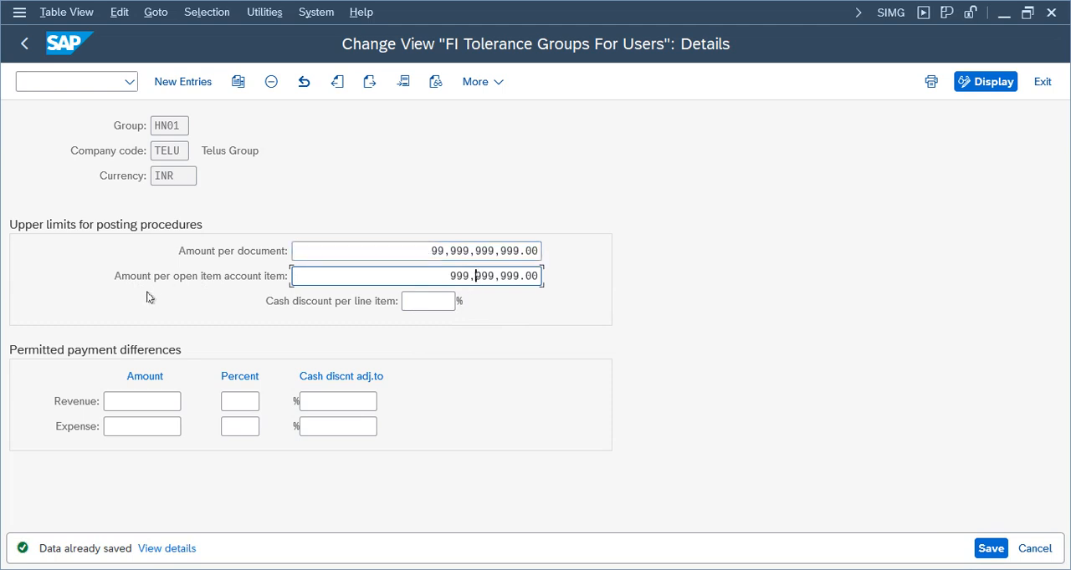
{"action": "left_click", "coordinate": [485, 279]}
Return to the open Enter Vendor Invoice session
{"action": "left_click", "coordinate": [481, 569]}
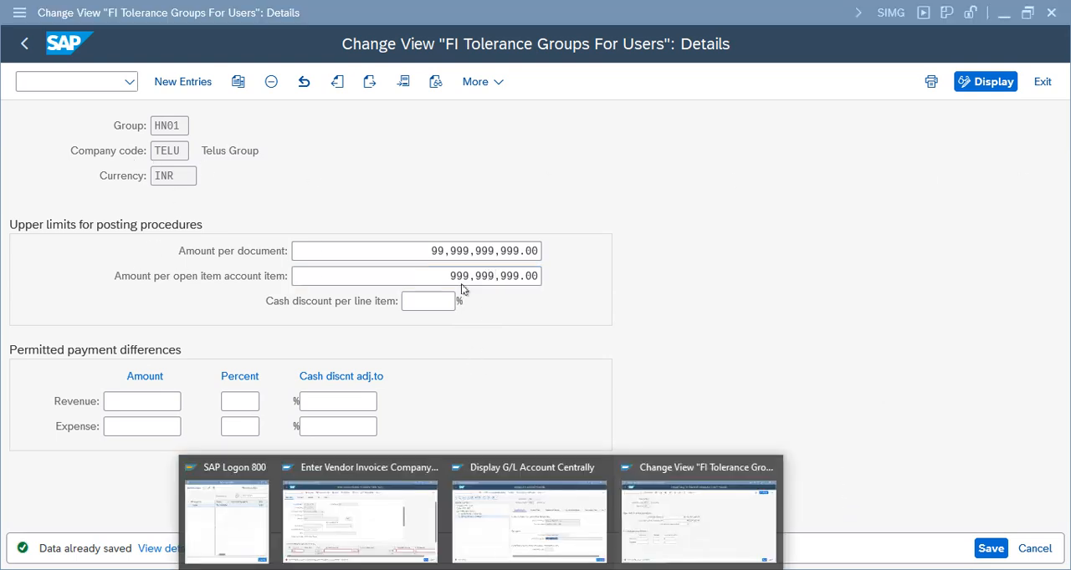
{"action": "left_click", "coordinate": [380, 525]}
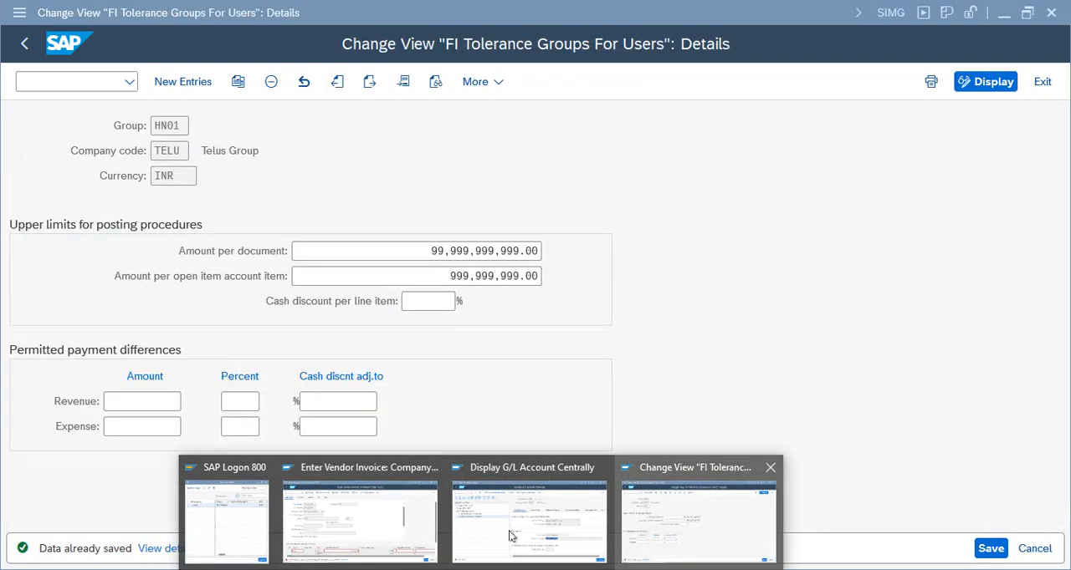
{"action": "left_click", "coordinate": [427, 533]}
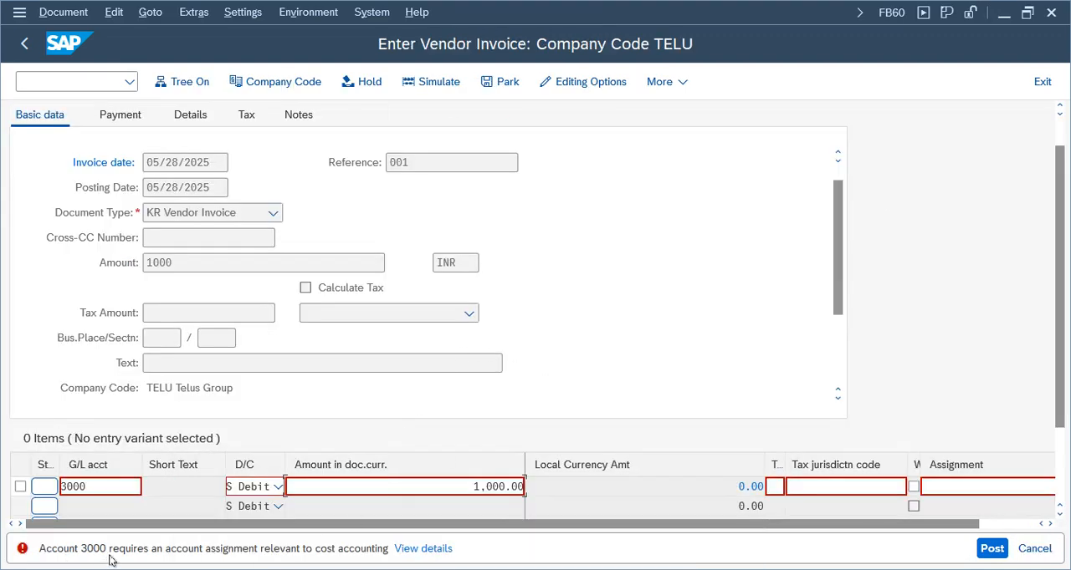
Assign cost center 100100 to the G/L account 3000 line item
{"action": "left_click", "coordinate": [1050, 524]}
{"action": "left_click", "coordinate": [1050, 523]}
{"action": "left_click", "coordinate": [1051, 524]}
{"action": "left_click", "coordinate": [1050, 524]}
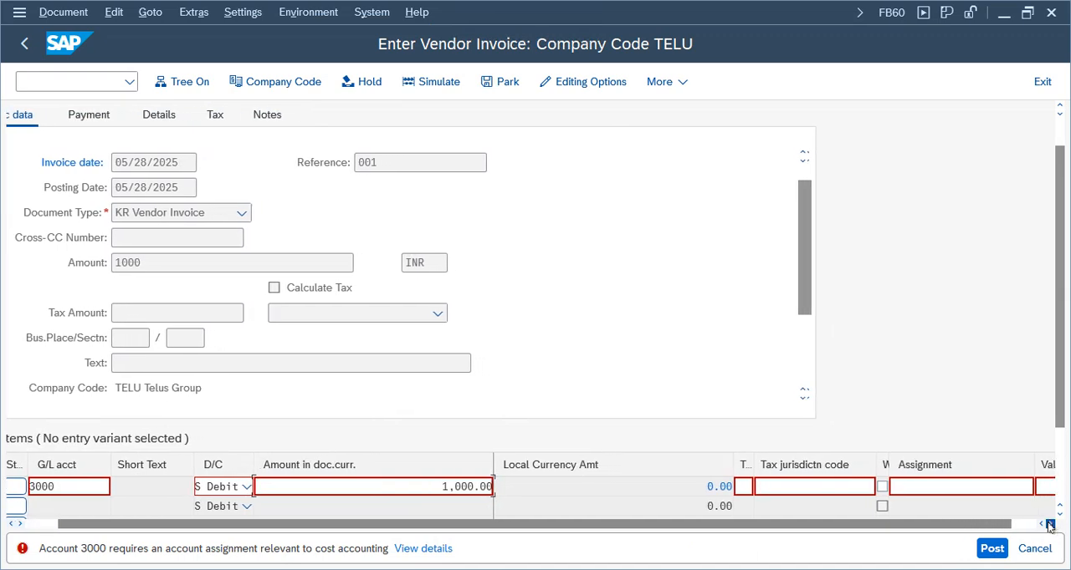
{"action": "left_click", "coordinate": [1051, 523]}
{"action": "left_click", "coordinate": [1051, 524]}
{"action": "left_click", "coordinate": [1050, 524]}
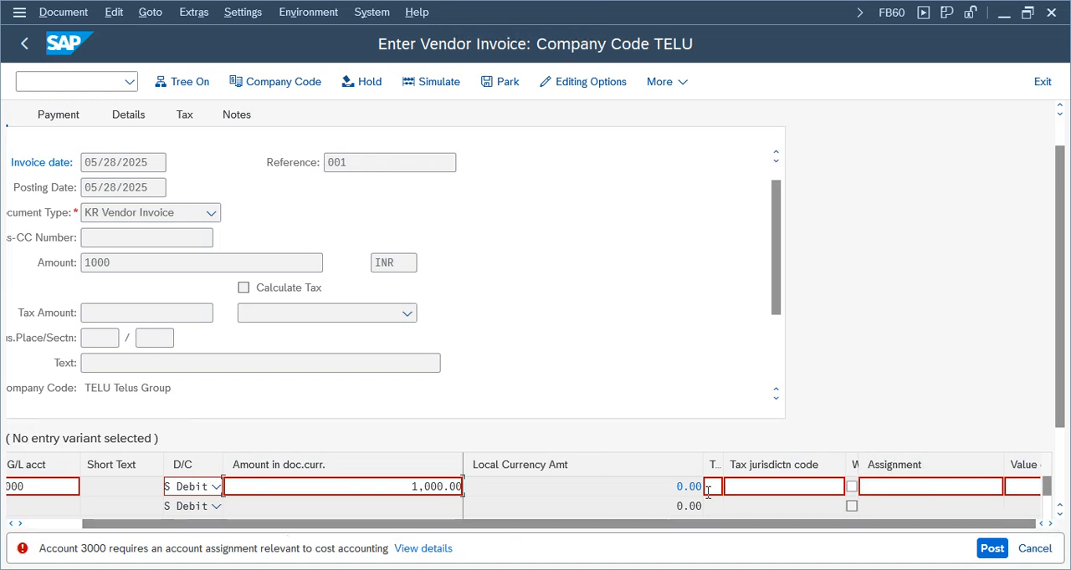
{"action": "left_click_drag", "start_coordinate": [528, 524], "coordinate": [464, 525]}
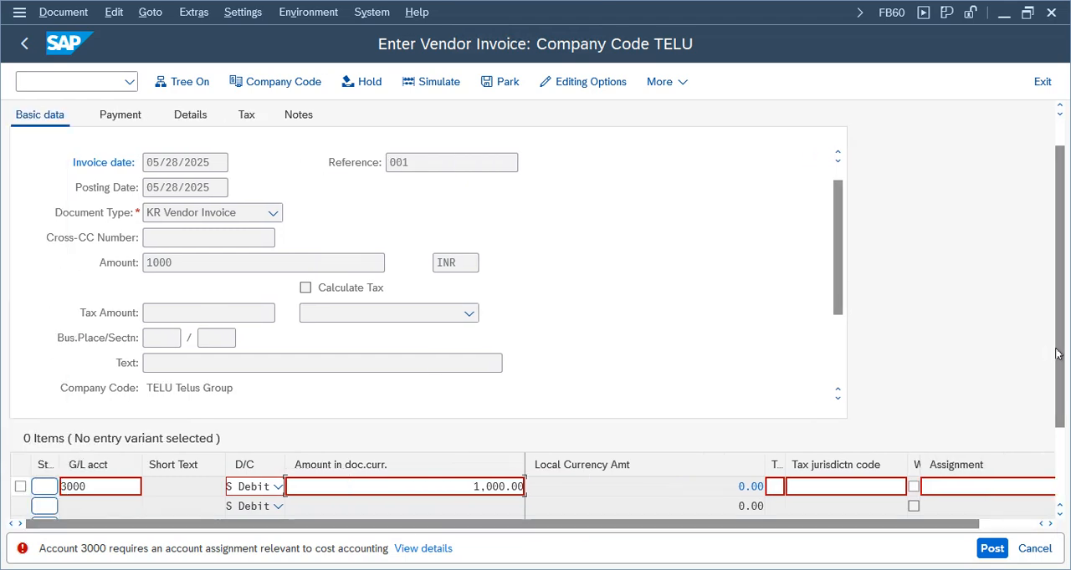
{"action": "left_click_drag", "start_coordinate": [1059, 355], "coordinate": [1062, 423]}
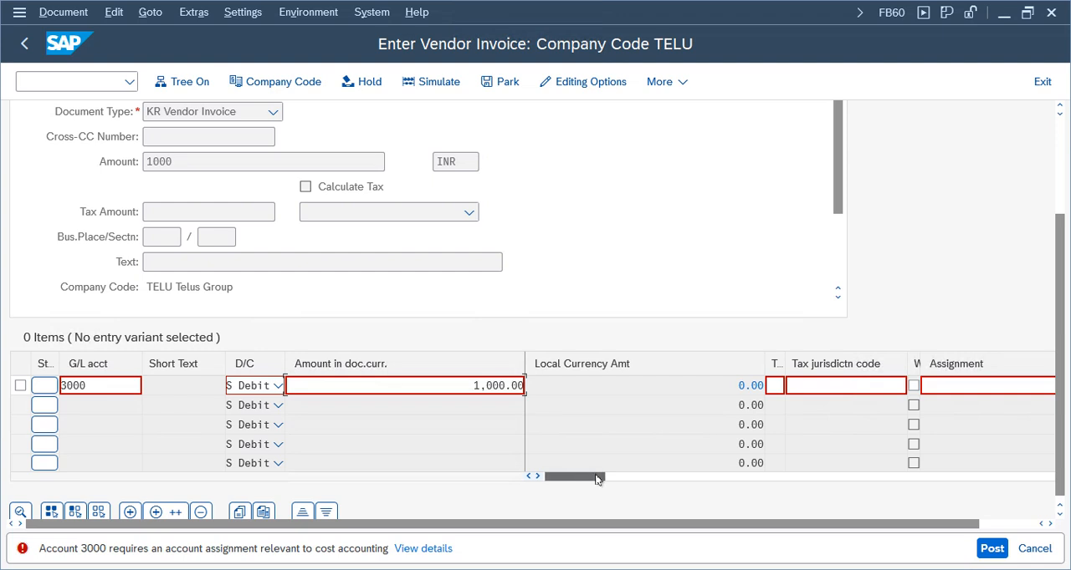
{"action": "left_click_drag", "start_coordinate": [597, 479], "coordinate": [635, 478]}
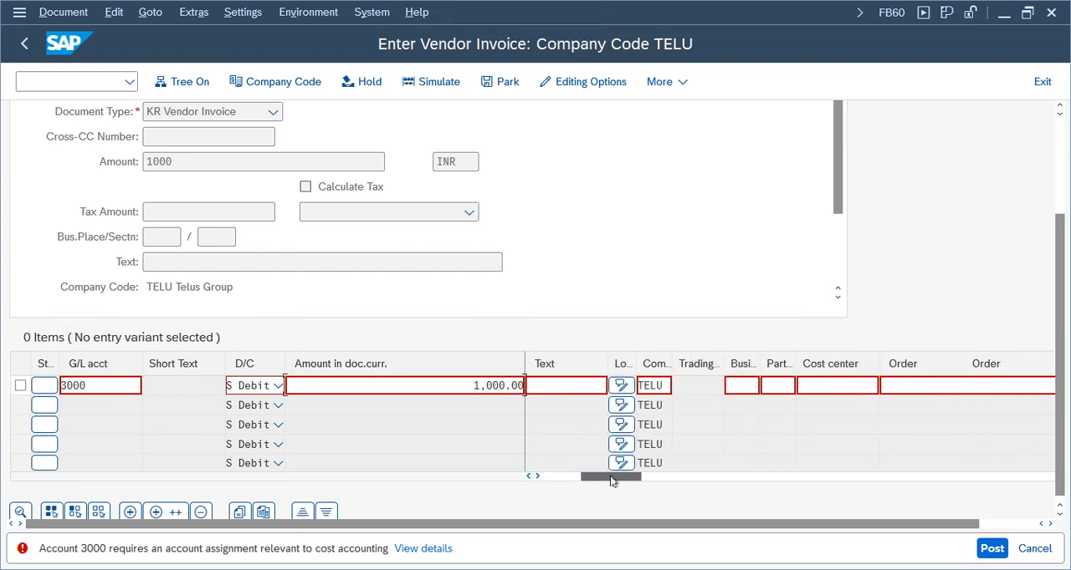
{"action": "left_click", "coordinate": [838, 387]}
{"action": "type", "text": "100100"}
{"action": "key", "text": "Return"}
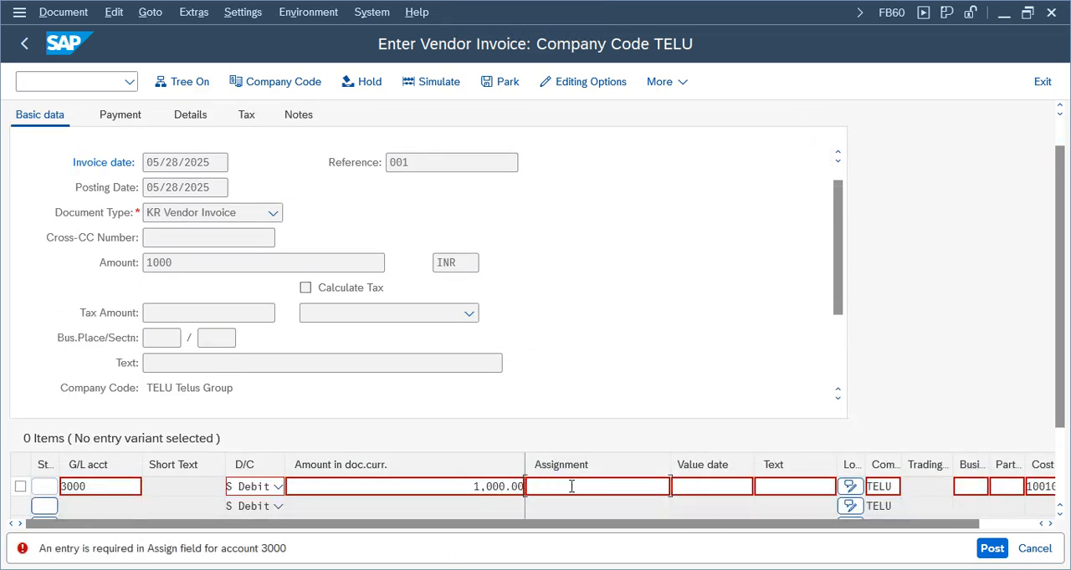
Enter Text as the line item's assignment and fill in the invoice reference
{"action": "type", "text": "Text"}
{"action": "key", "text": "Return"}
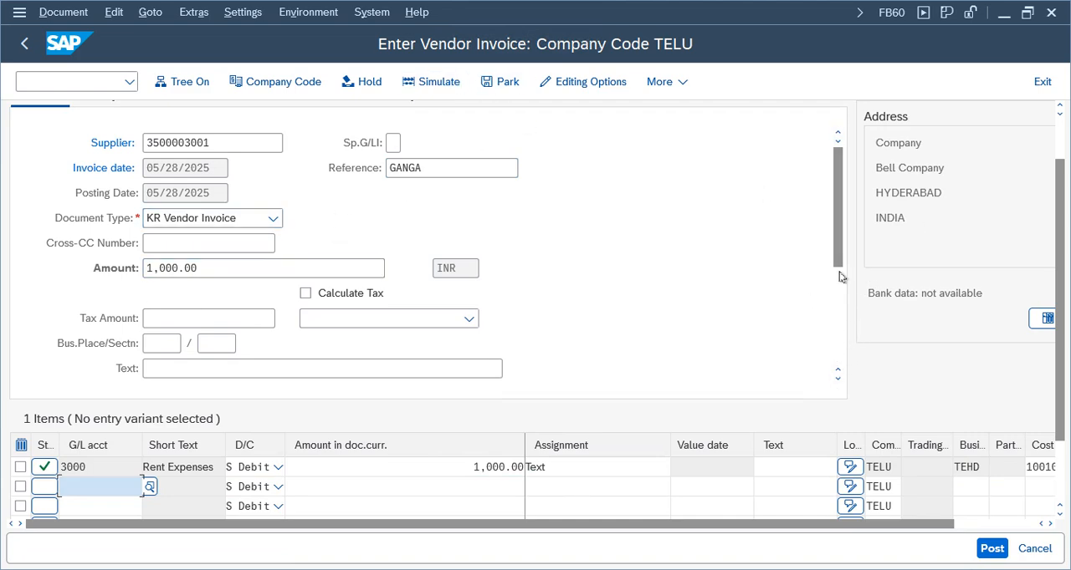
Check the line item's cost center and the invoice balance, and simulate the vendor invoice
{"action": "left_click_drag", "start_coordinate": [842, 525], "coordinate": [1014, 527]}
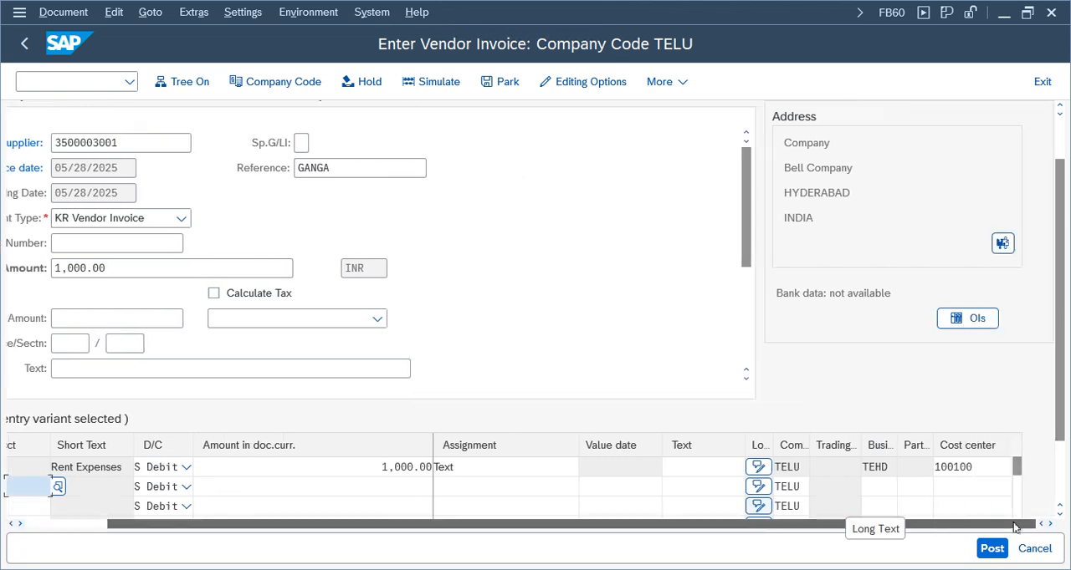
{"action": "scroll", "coordinate": [559, 187], "scroll_direction": "up", "scroll_amount": 1}
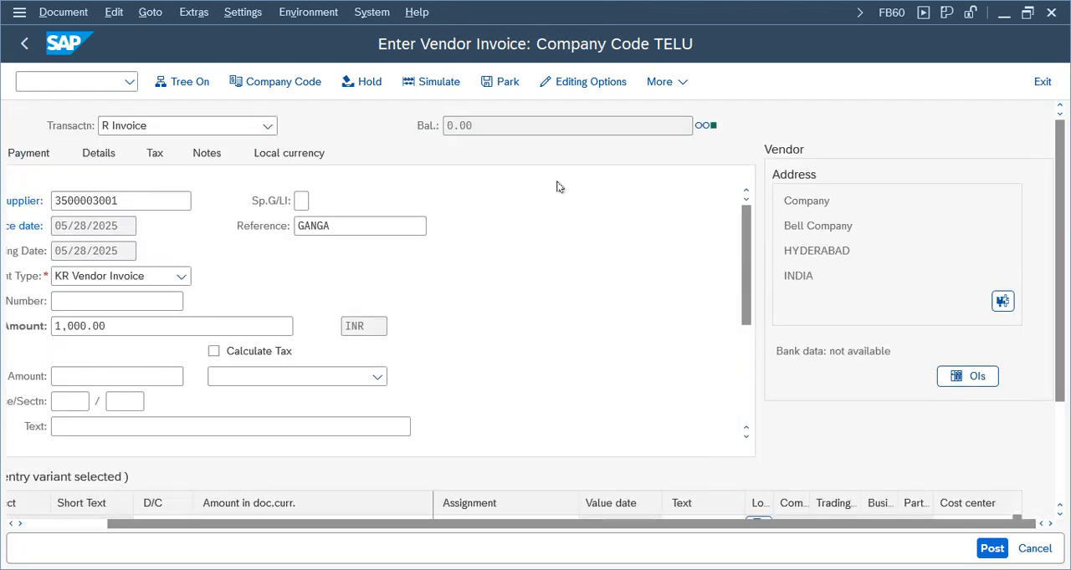
{"action": "left_click_drag", "start_coordinate": [641, 128], "coordinate": [423, 117]}
{"action": "left_click", "coordinate": [446, 88]}
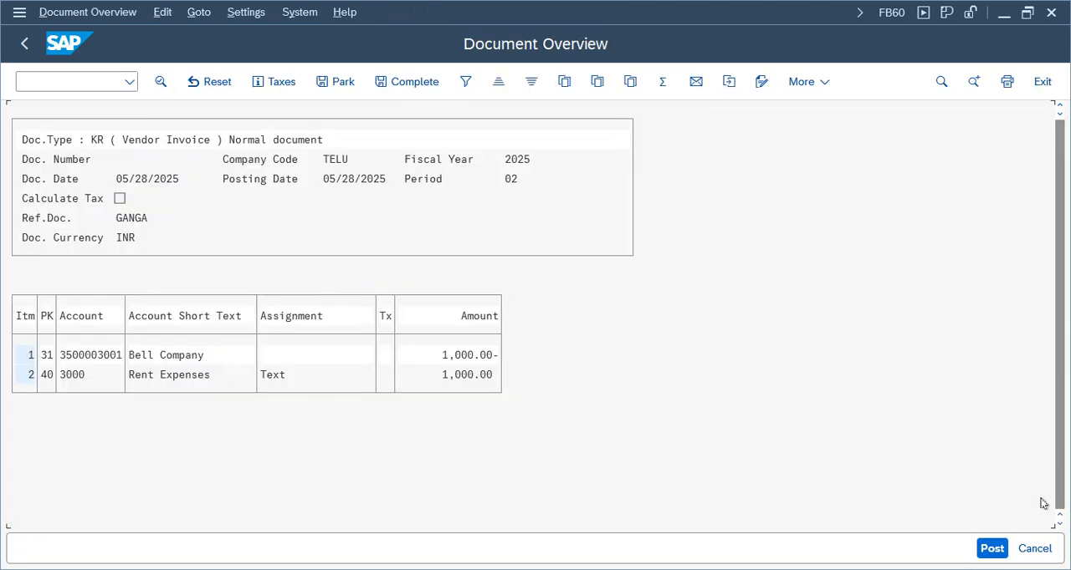
Post the simulated vendor invoice and display the posted document
{"action": "left_click", "coordinate": [995, 556]}
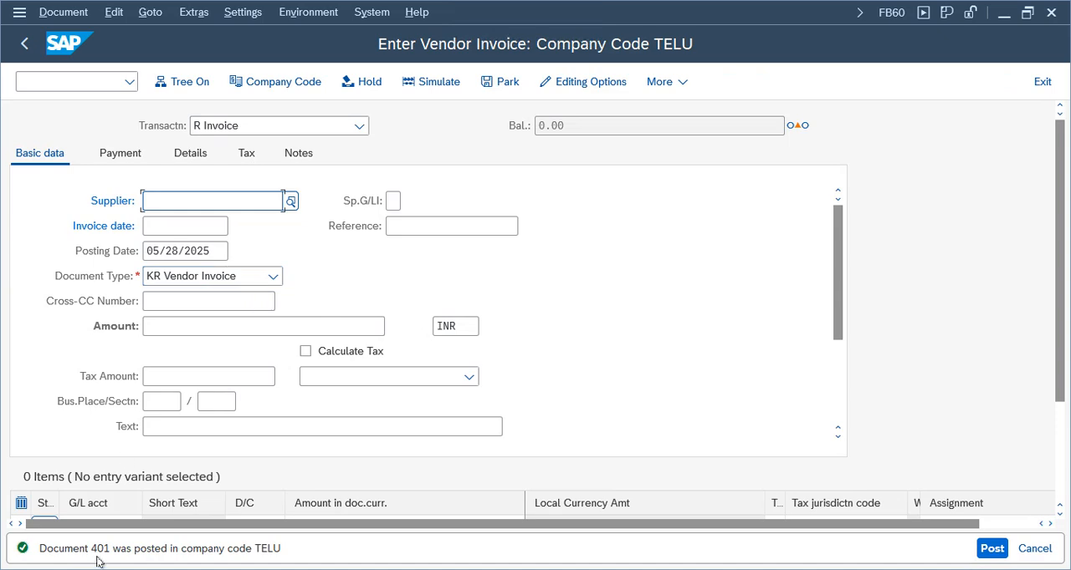
{"action": "left_click", "coordinate": [62, 12]}
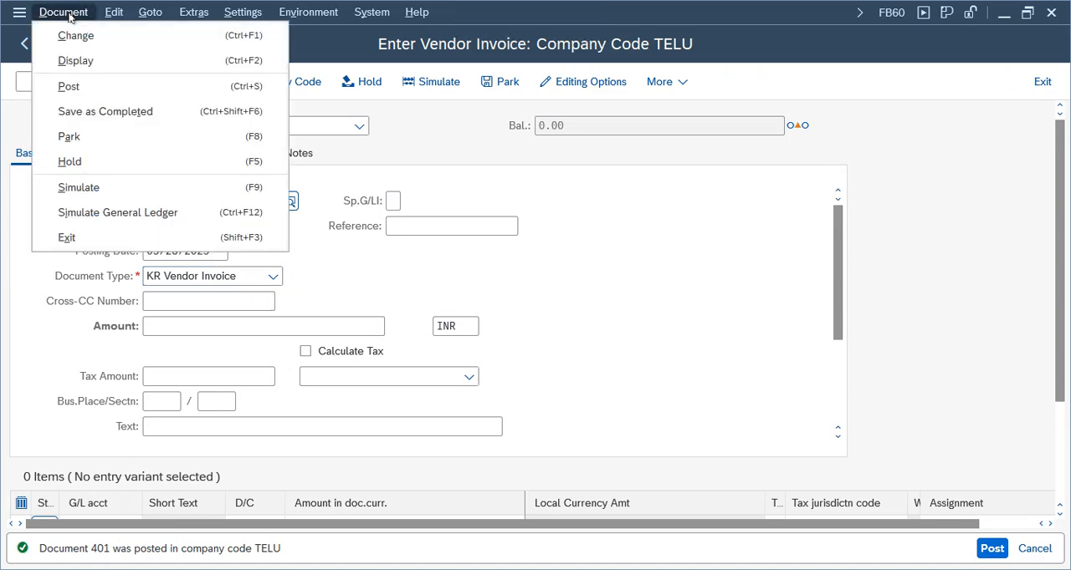
{"action": "left_click", "coordinate": [76, 60]}
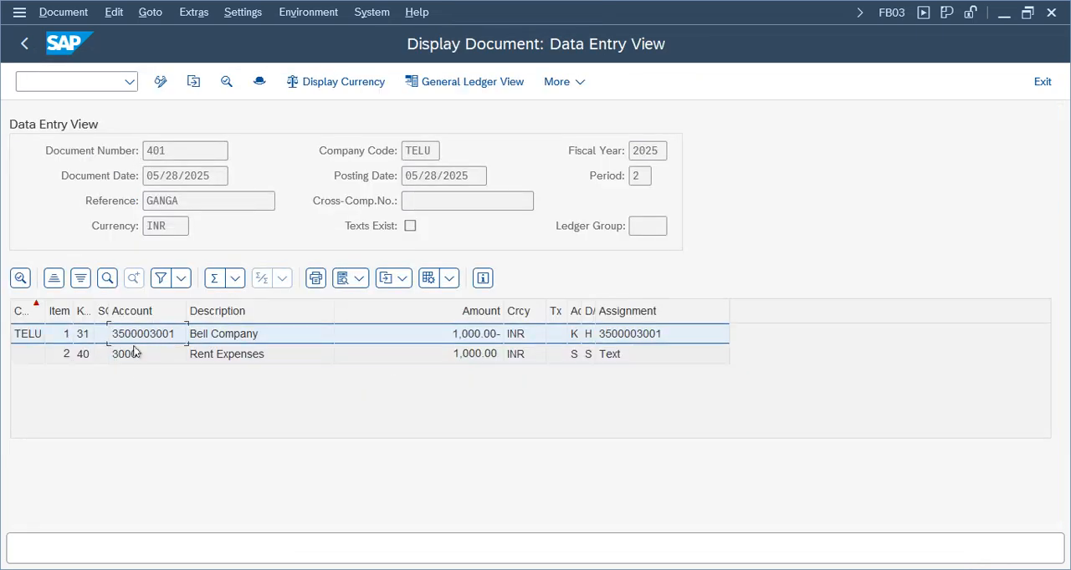
Widen the posting key column and look up key 31's account type and debit/credit indicator in the posting key list
{"action": "double_click", "coordinate": [97, 304]}
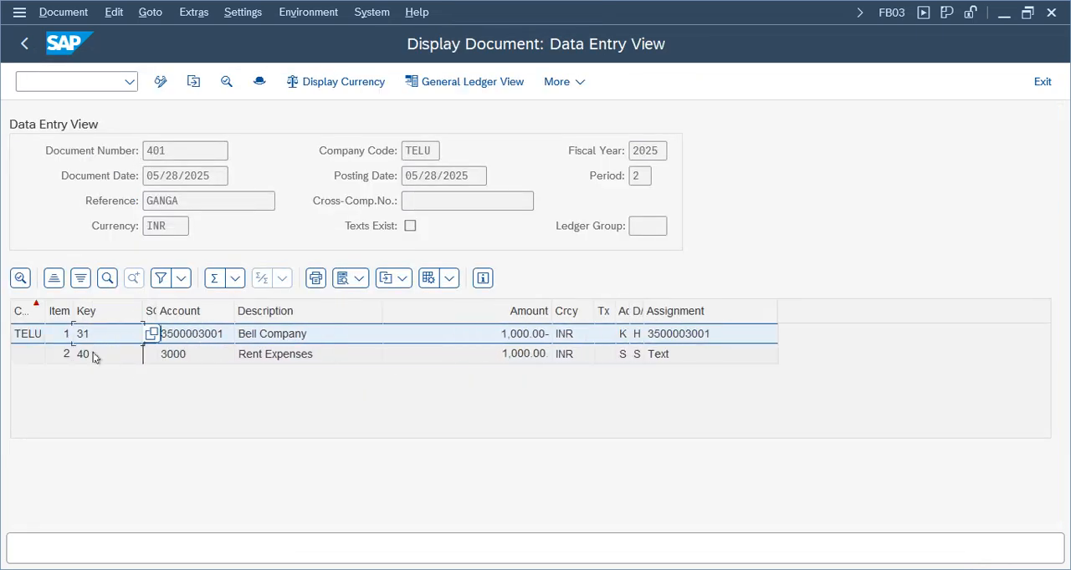
{"action": "left_click", "coordinate": [152, 336]}
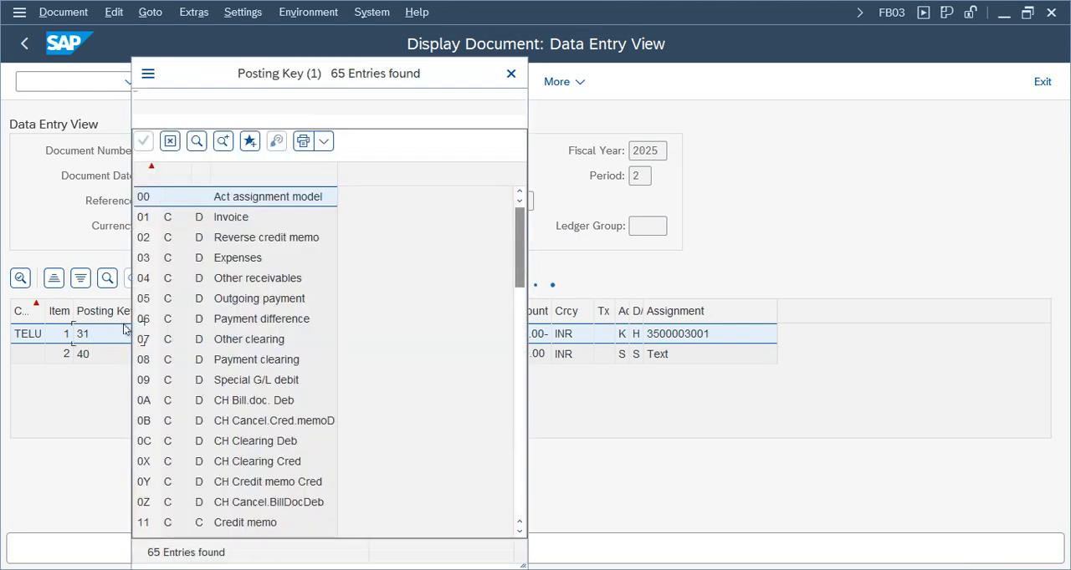
{"action": "left_click", "coordinate": [222, 486]}
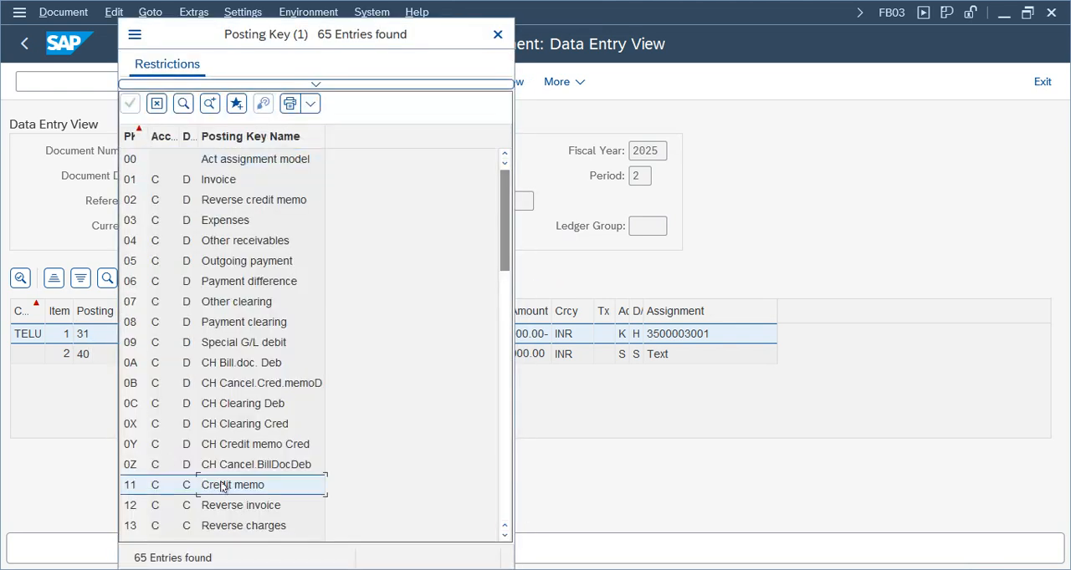
{"action": "scroll", "coordinate": [222, 486], "scroll_direction": "down", "scroll_amount": 7}
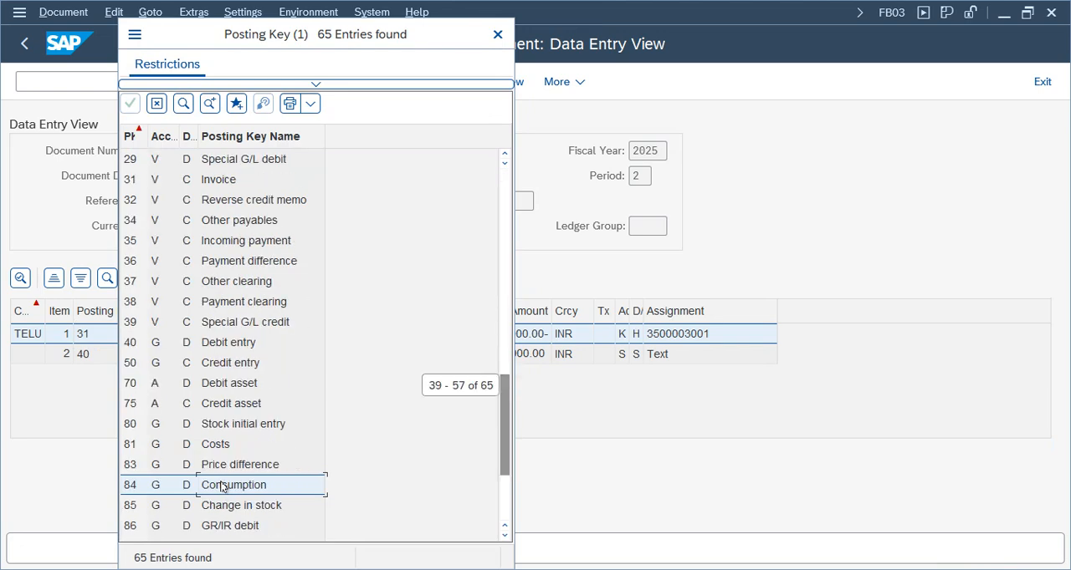
{"action": "left_click", "coordinate": [155, 183]}
{"action": "left_click_drag", "start_coordinate": [180, 130], "coordinate": [294, 136]}
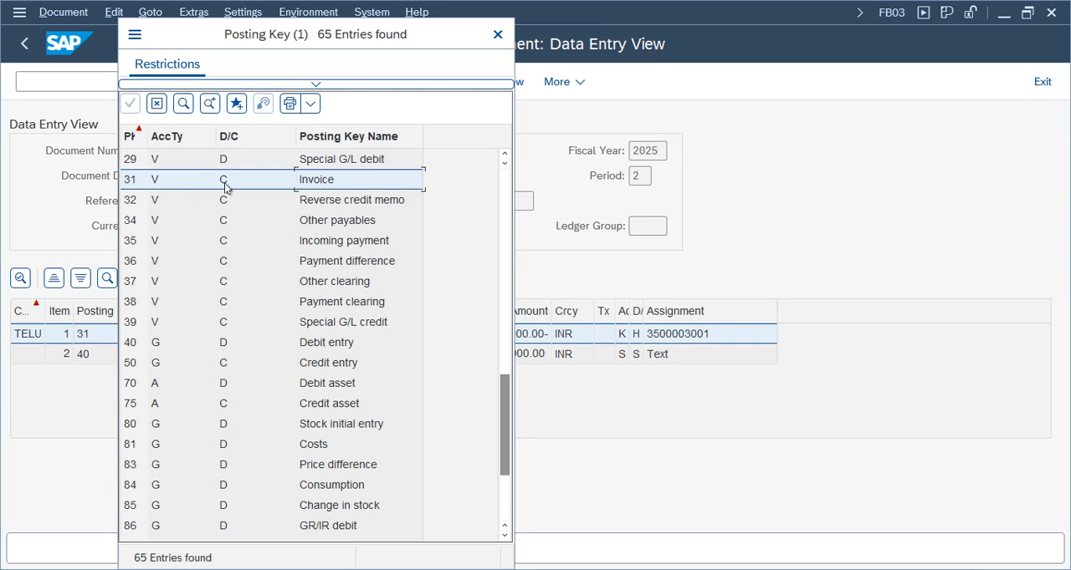
{"action": "left_click", "coordinate": [497, 34]}
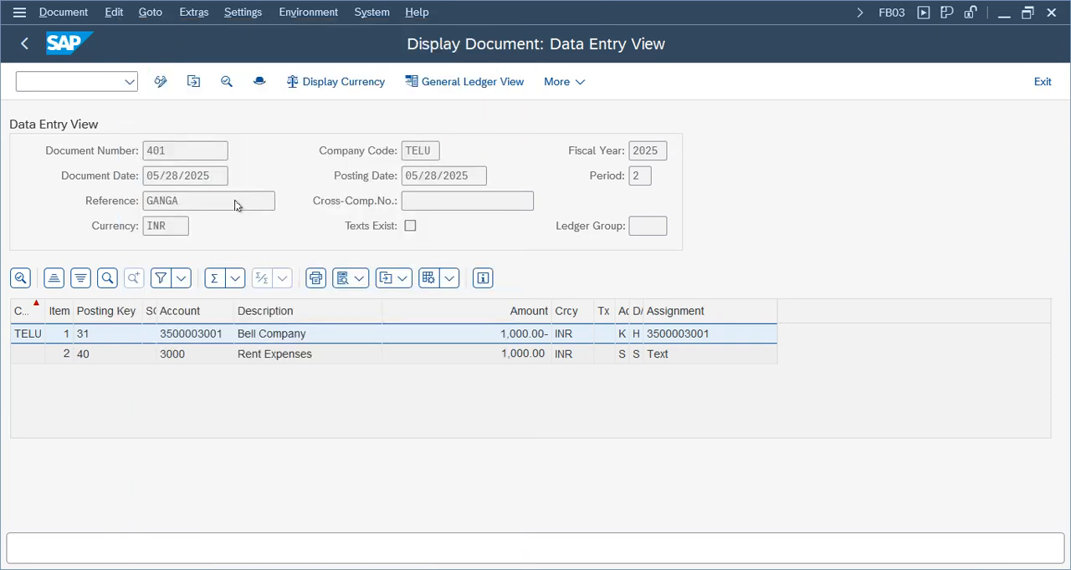
Review the posted document's header, including its document type, reference, reference key, transaction code, dates and posting period
{"action": "left_click", "coordinate": [180, 356]}
{"action": "left_click", "coordinate": [184, 334]}
{"action": "left_click", "coordinate": [259, 81]}
{"action": "left_click_drag", "start_coordinate": [300, 52], "coordinate": [631, 52]}
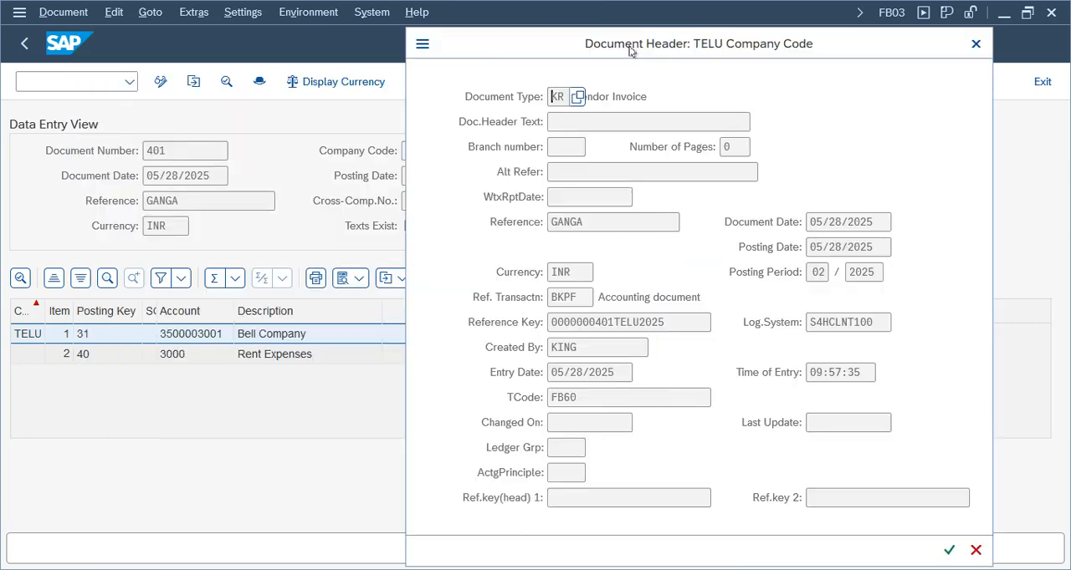
{"action": "left_click_drag", "start_coordinate": [653, 96], "coordinate": [457, 99]}
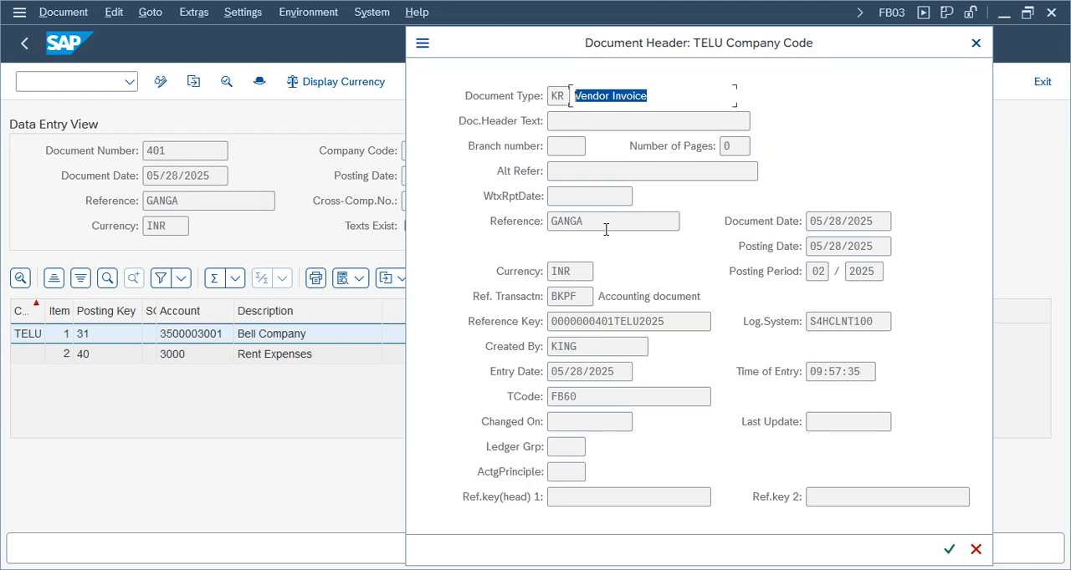
{"action": "left_click_drag", "start_coordinate": [606, 229], "coordinate": [492, 221]}
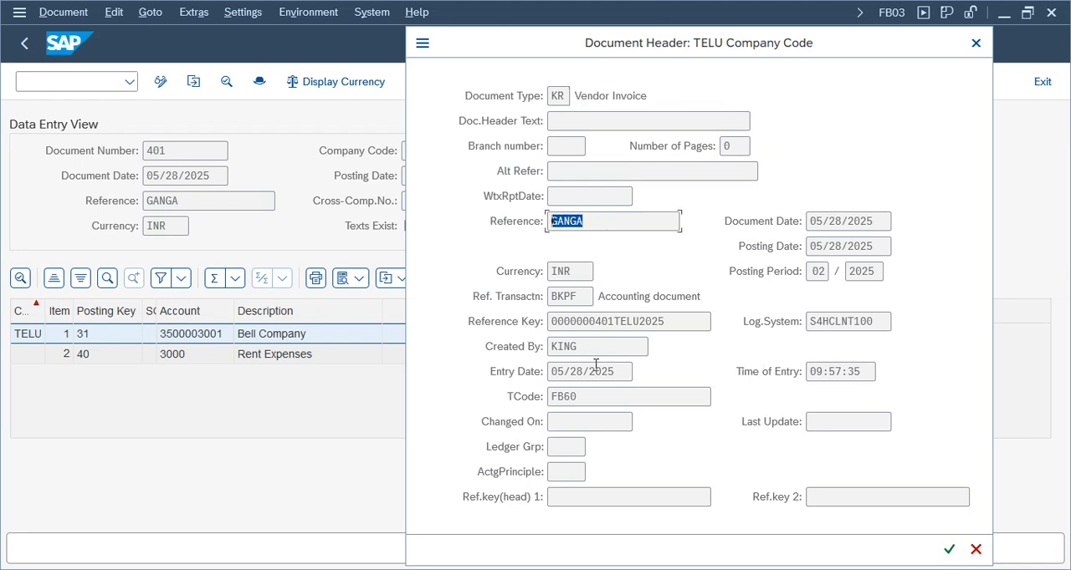
{"action": "left_click", "coordinate": [590, 321]}
{"action": "left_click_drag", "start_coordinate": [591, 397], "coordinate": [498, 395]}
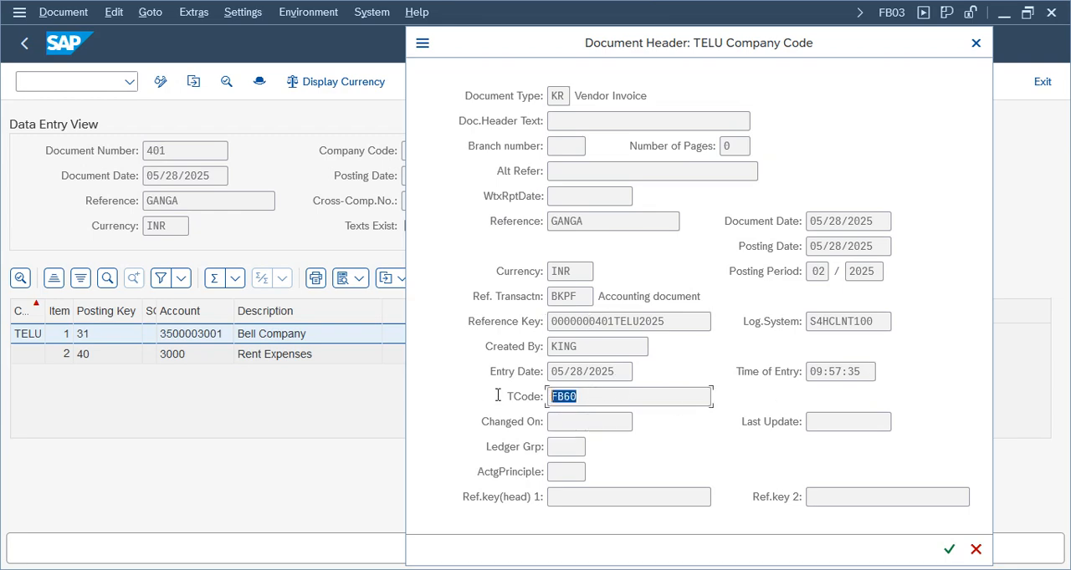
{"action": "left_click", "coordinate": [832, 222]}
{"action": "left_click", "coordinate": [821, 247]}
{"action": "left_click_drag", "start_coordinate": [812, 273], "coordinate": [861, 268]}
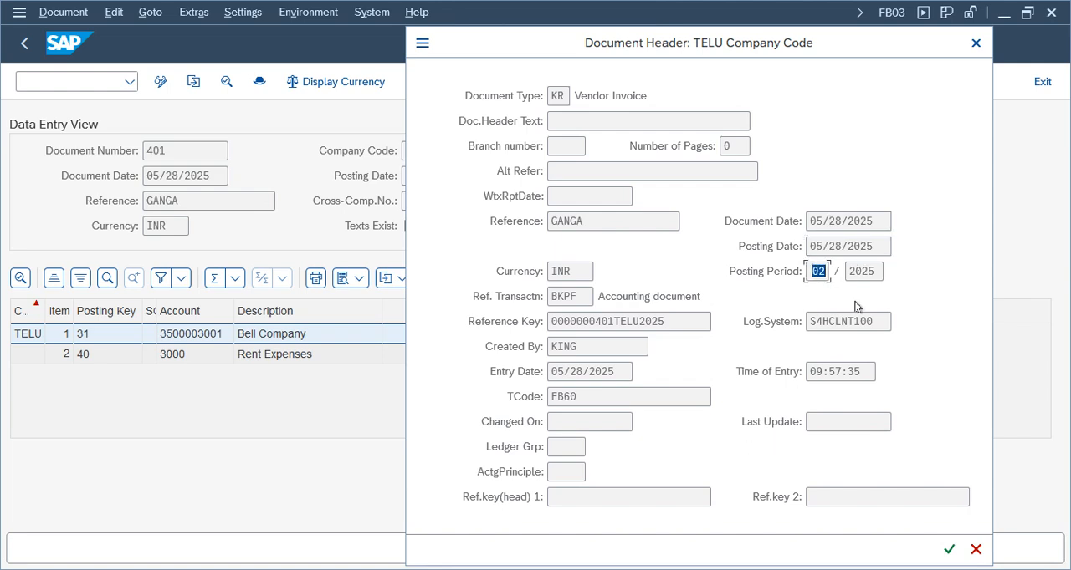
{"action": "left_click", "coordinate": [976, 43]}
Switch the document to the General Ledger View and display its entries in ledger T1
{"action": "left_click", "coordinate": [469, 83]}
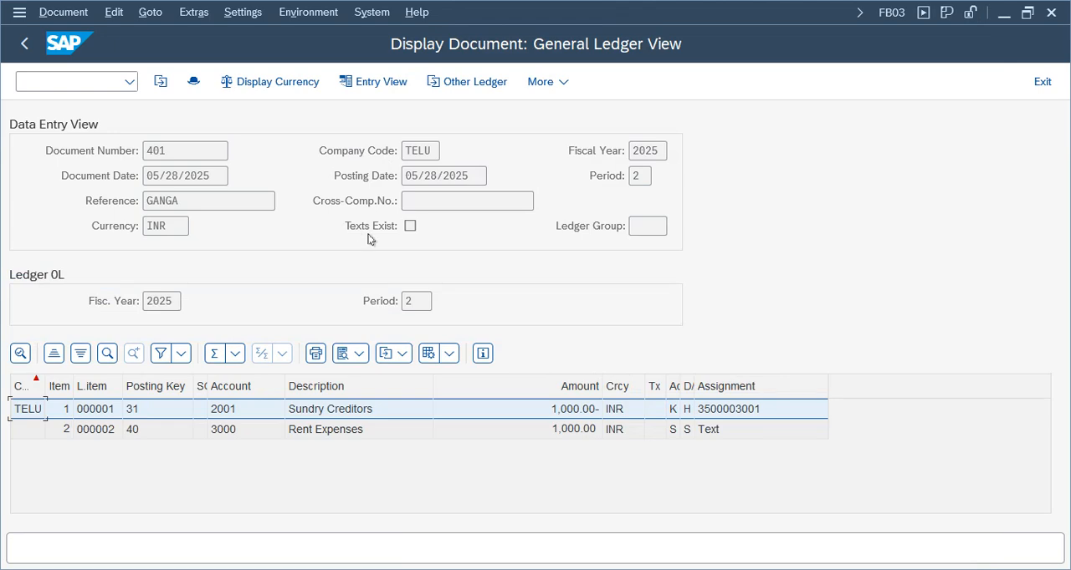
{"action": "left_click", "coordinate": [463, 82]}
{"action": "left_click", "coordinate": [70, 82]}
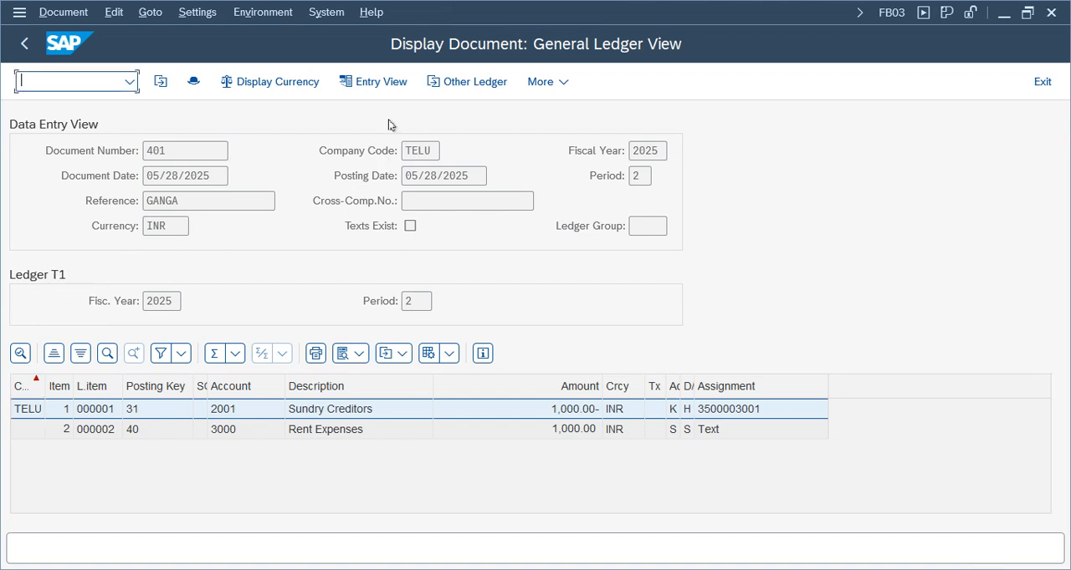
{"action": "left_click", "coordinate": [422, 151]}
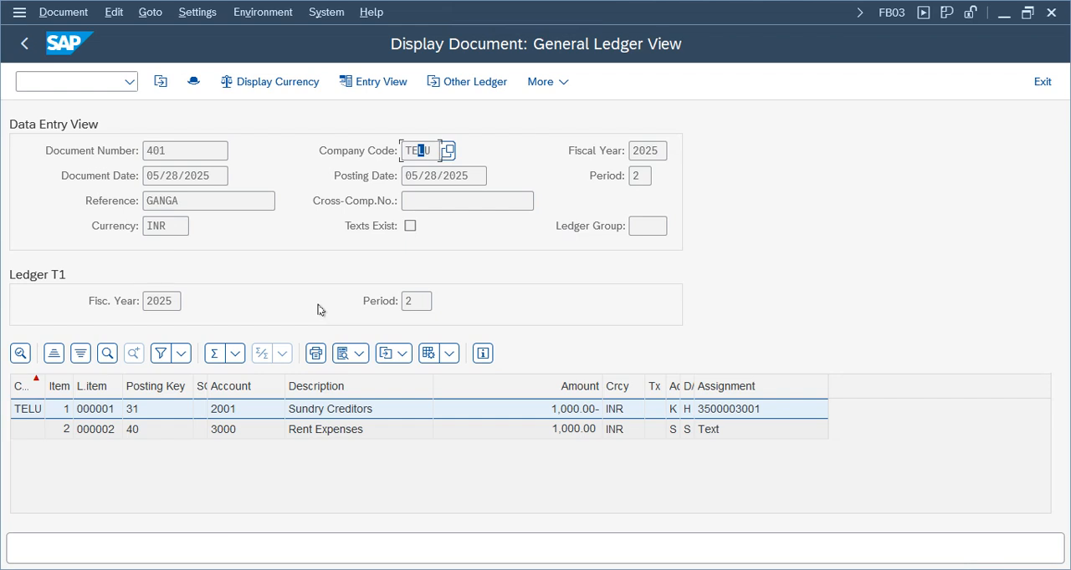
Display the document's amounts in Group Currency
{"action": "left_click", "coordinate": [271, 84]}
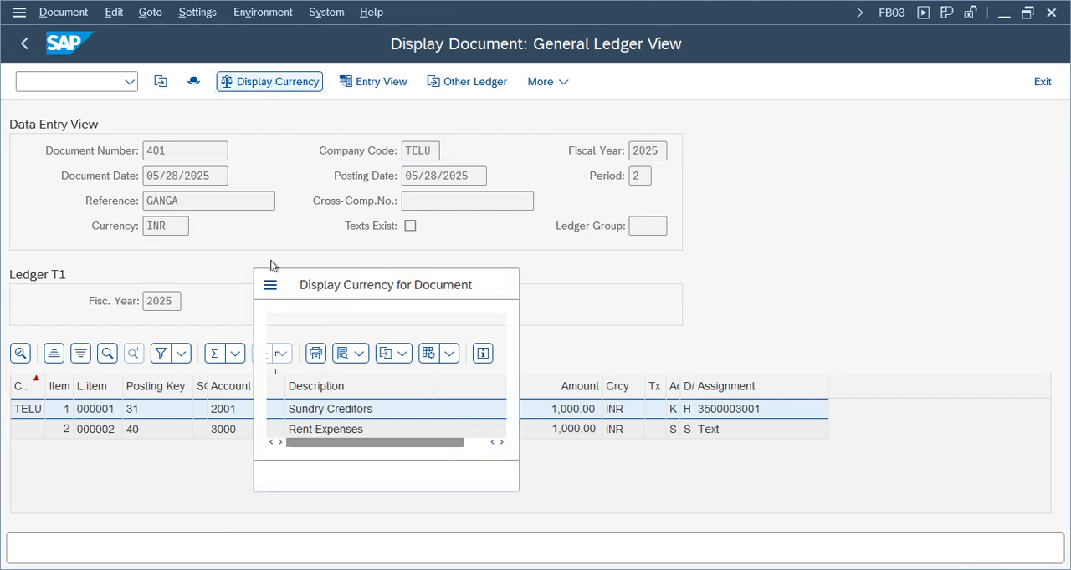
{"action": "left_click", "coordinate": [337, 411]}
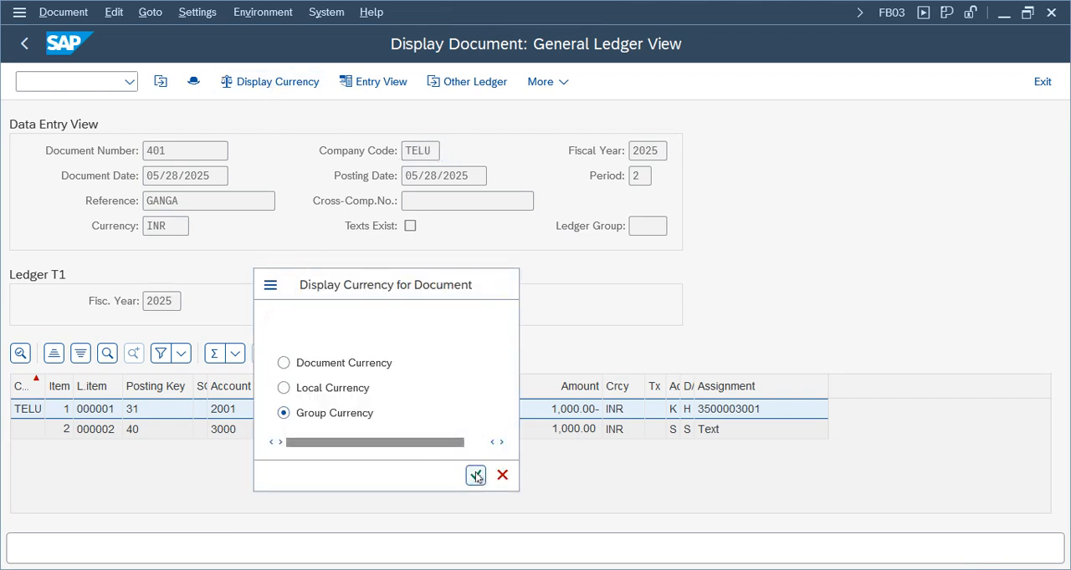
{"action": "left_click", "coordinate": [475, 475]}
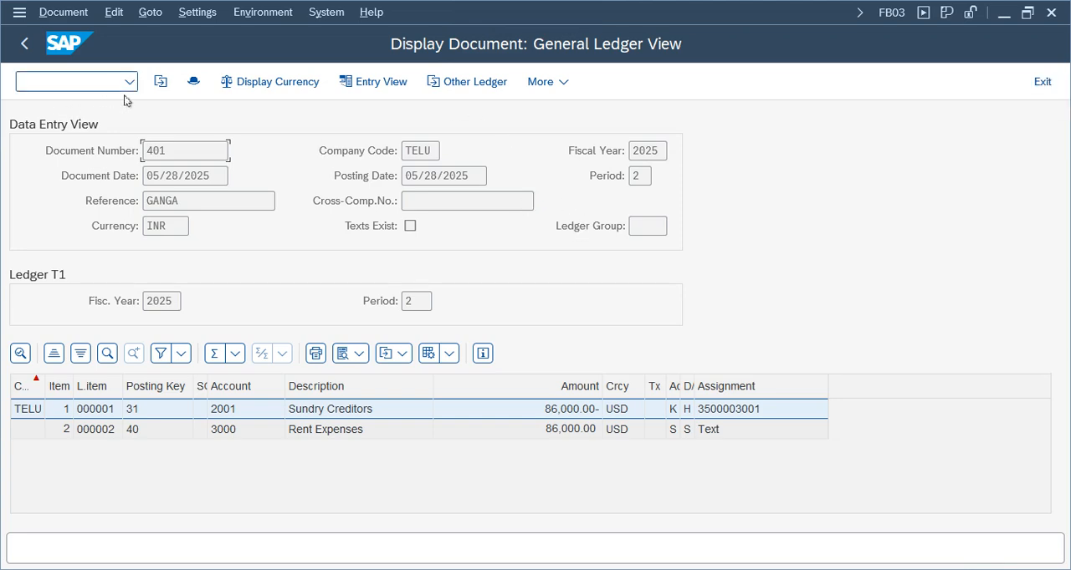
Check the document header again from the ledger T1 view and close it
{"action": "left_click", "coordinate": [191, 82]}
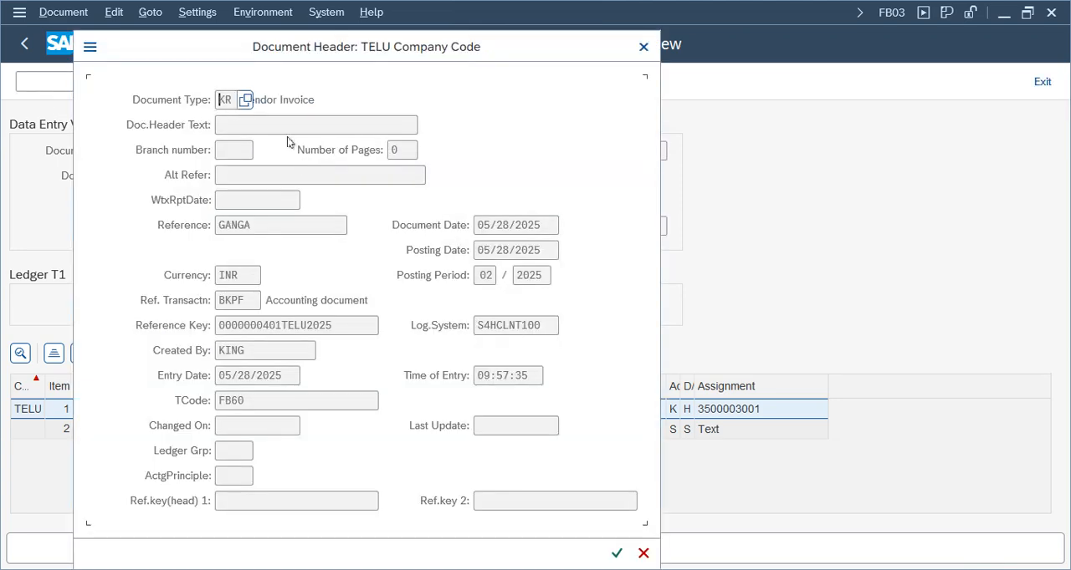
{"action": "left_click_drag", "start_coordinate": [275, 55], "coordinate": [808, 51]}
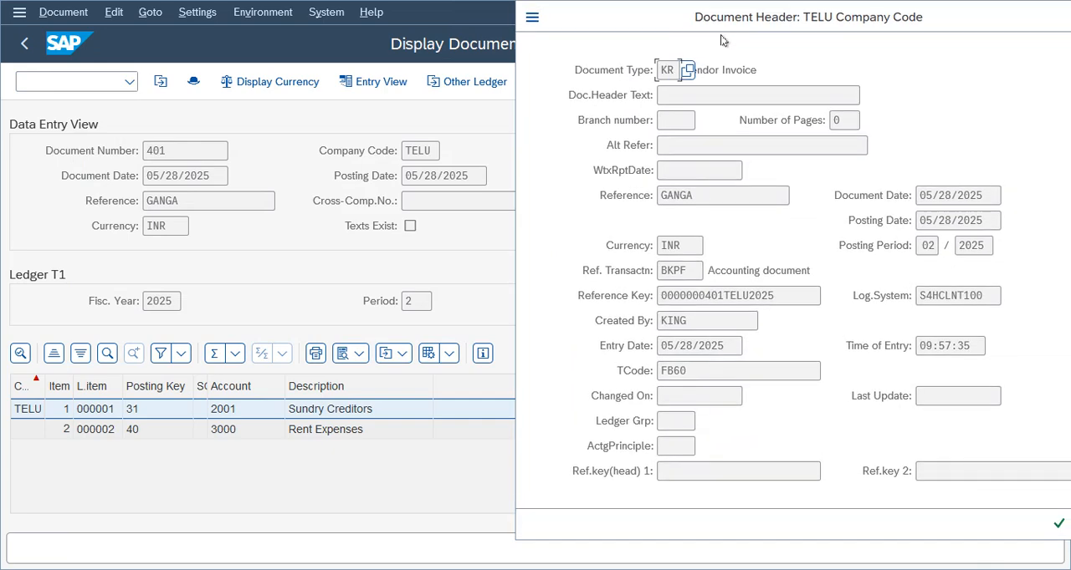
{"action": "left_click_drag", "start_coordinate": [814, 15], "coordinate": [509, 31]}
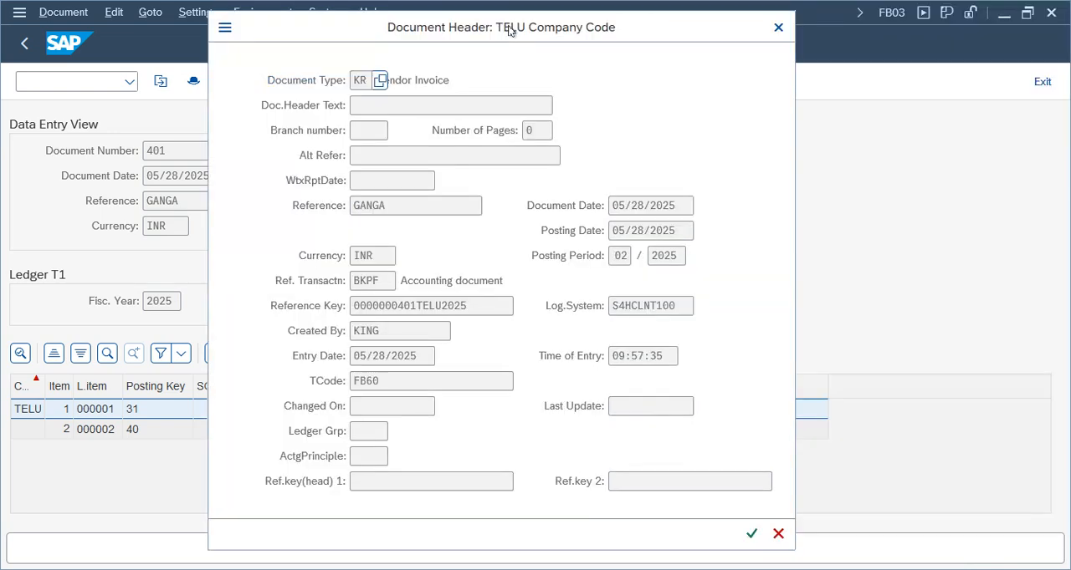
{"action": "left_click", "coordinate": [778, 30]}
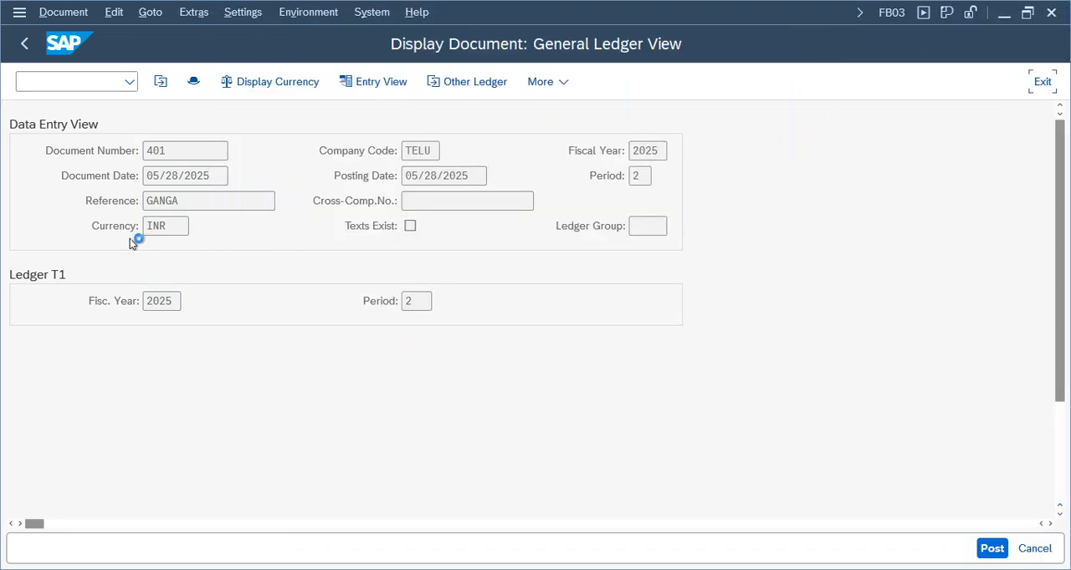
Exit vendor invoice entry and open the posted invoice for change with the Accounts Payable transaction FB02
{"action": "left_click", "coordinate": [1042, 81]}
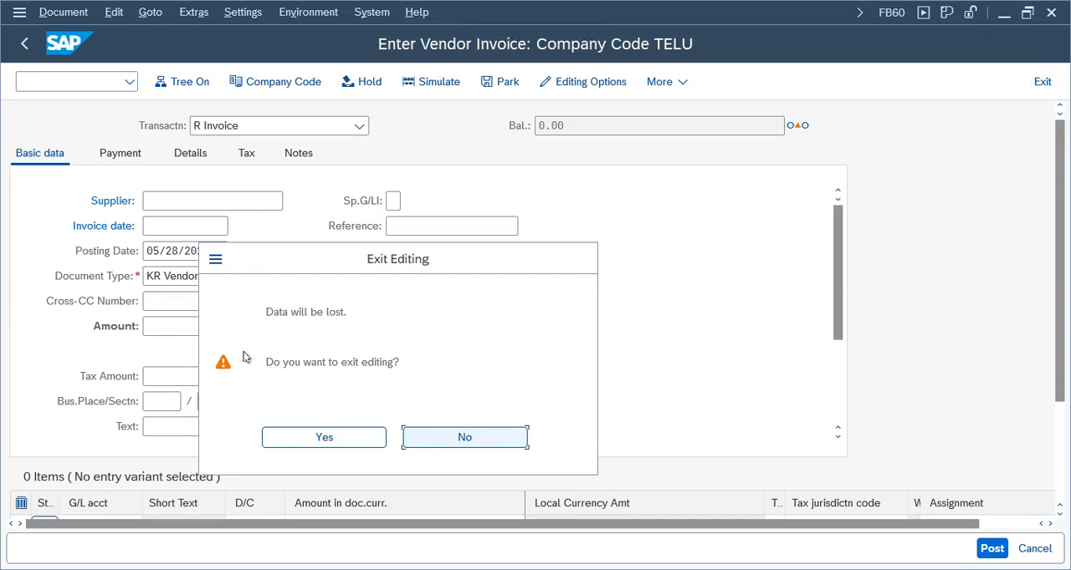
{"action": "left_click", "coordinate": [293, 438]}
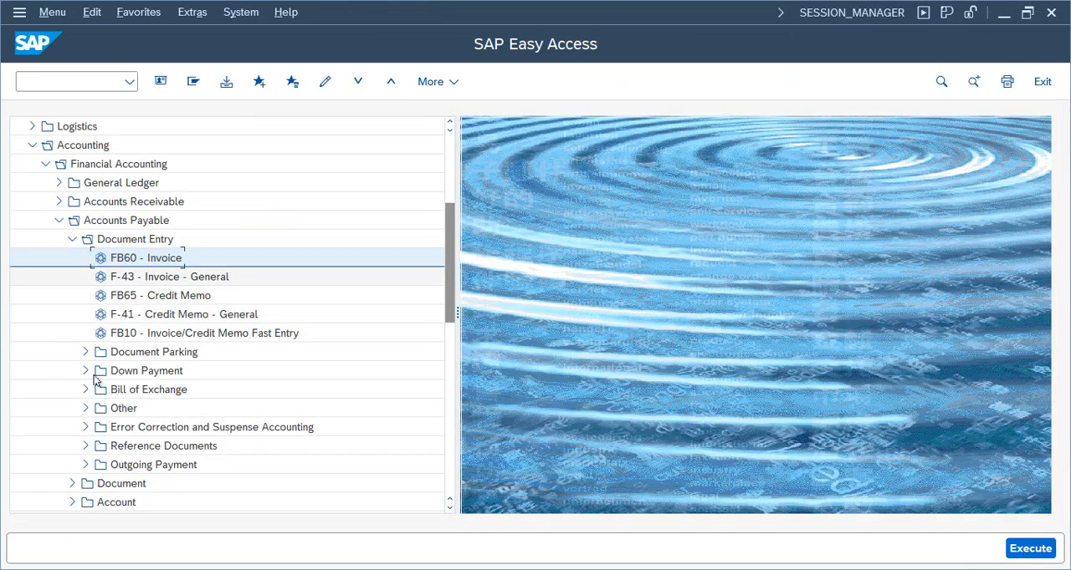
{"action": "left_click", "coordinate": [72, 242]}
{"action": "left_click", "coordinate": [73, 260]}
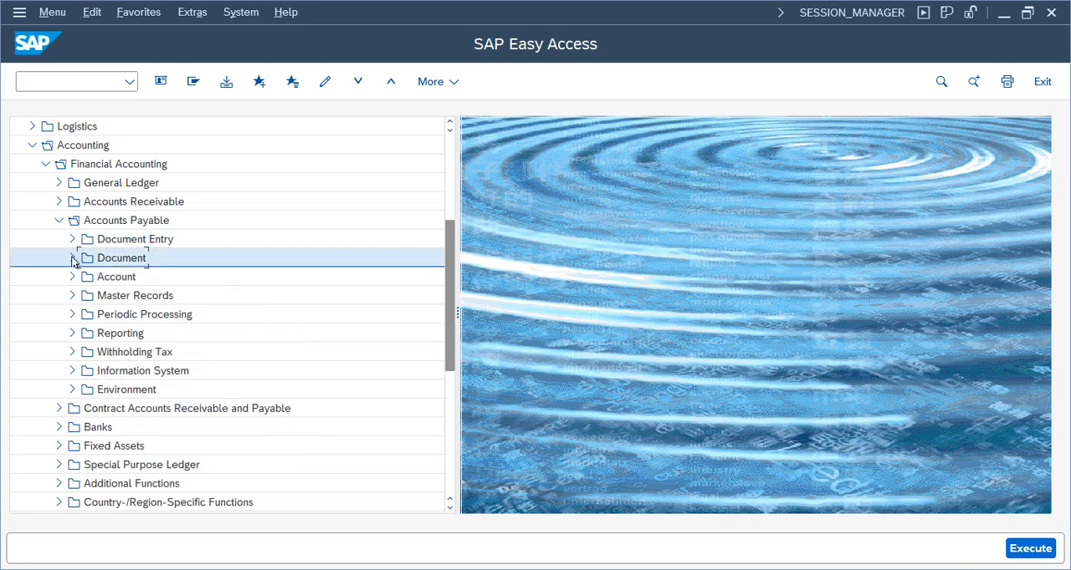
{"action": "left_click", "coordinate": [73, 260]}
{"action": "left_click", "coordinate": [133, 277]}
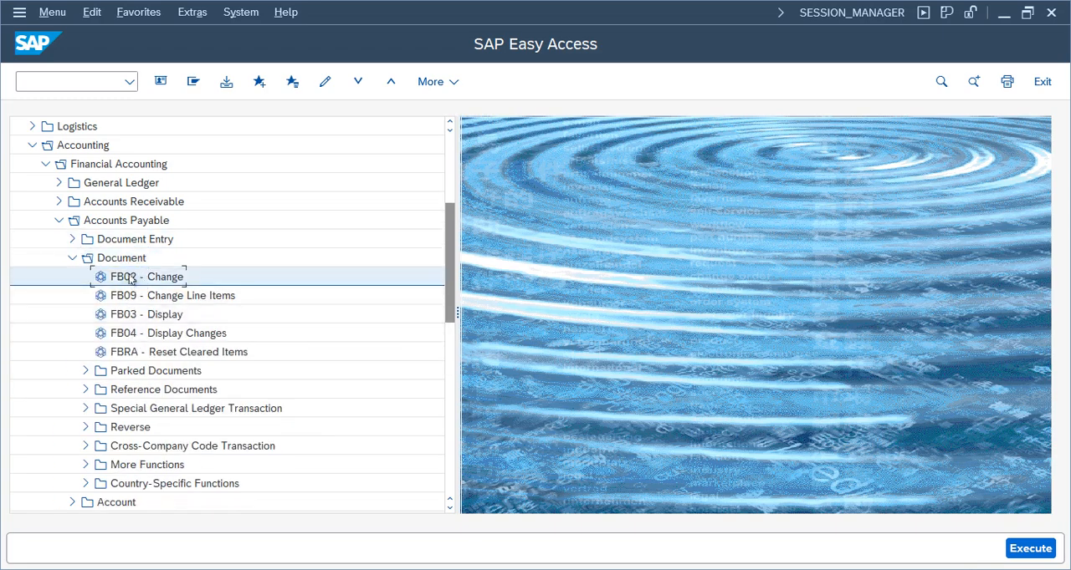
{"action": "double_click", "coordinate": [130, 279]}
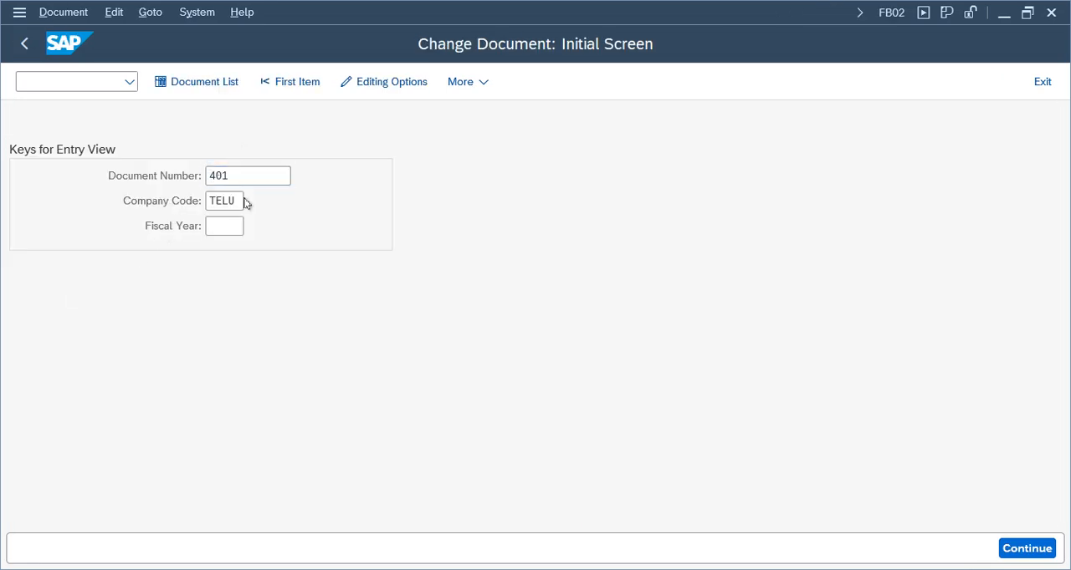
{"action": "key", "text": "Return"}
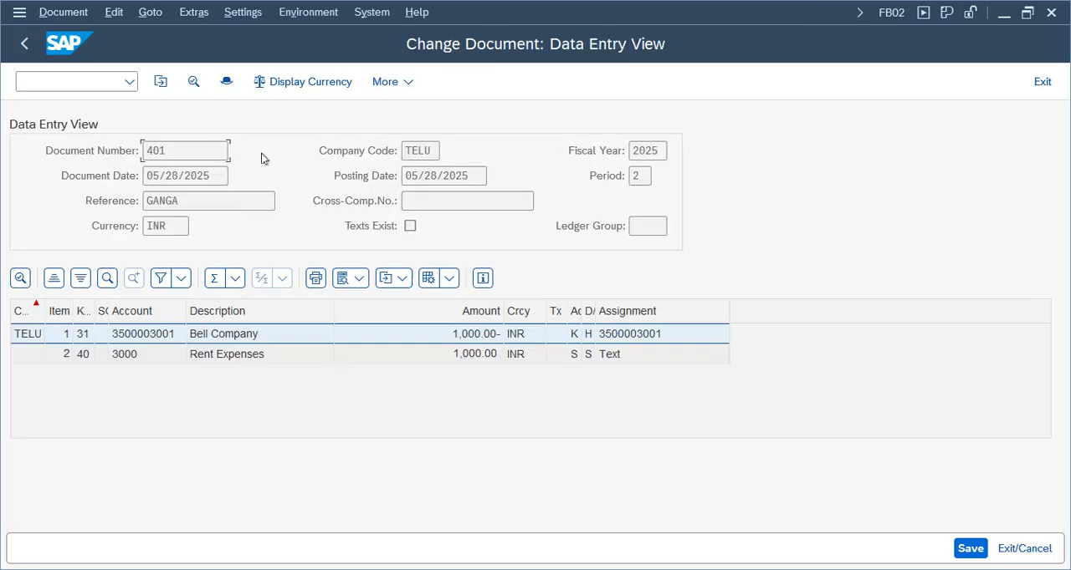
Check which fields can be changed in the document header and in the Rent Expenses line item
{"action": "left_click", "coordinate": [225, 89]}
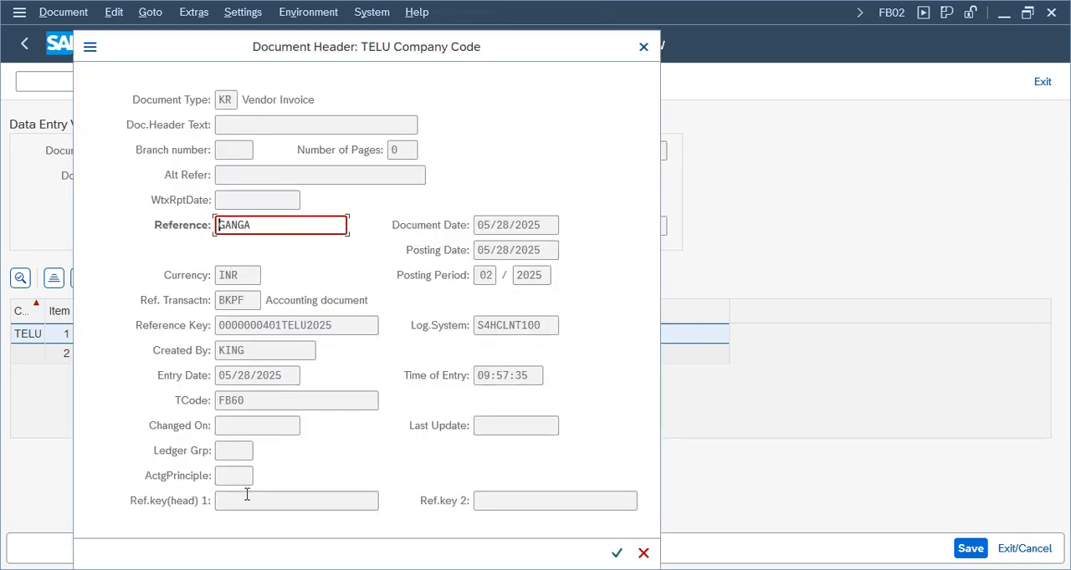
{"action": "left_click", "coordinate": [644, 47]}
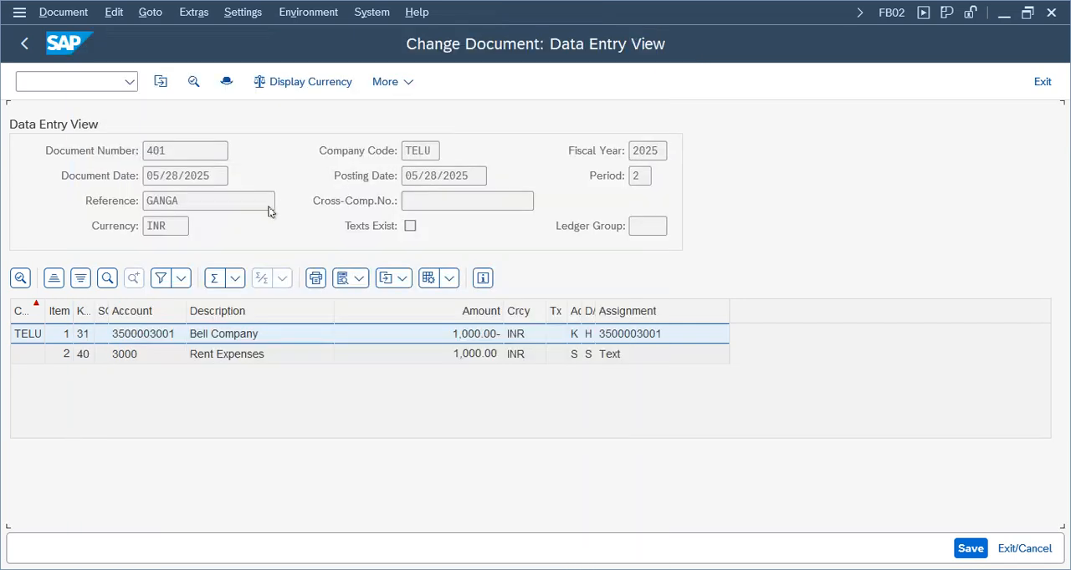
{"action": "double_click", "coordinate": [159, 358]}
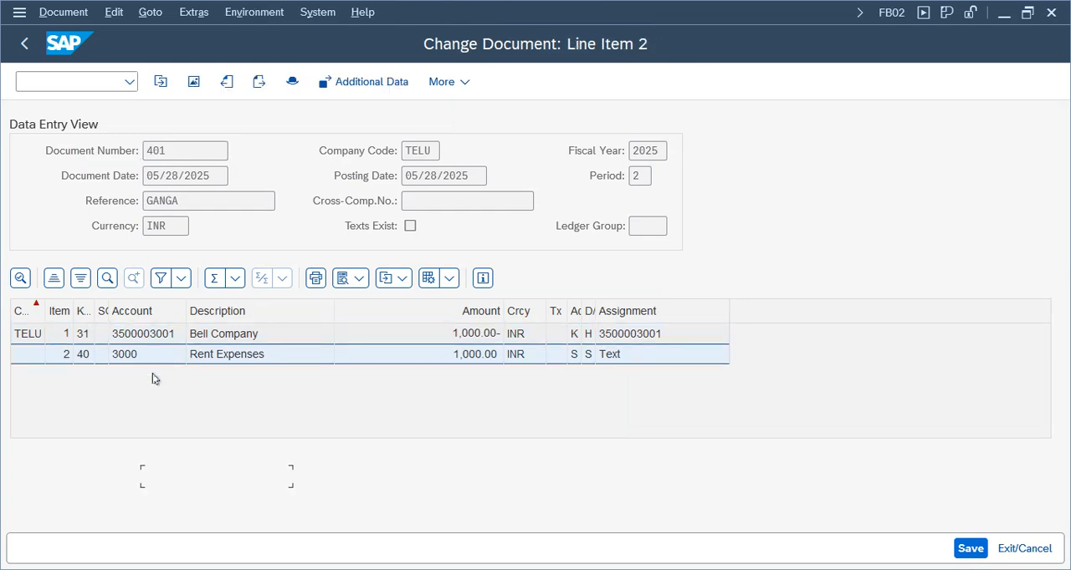
{"action": "left_click", "coordinate": [193, 478]}
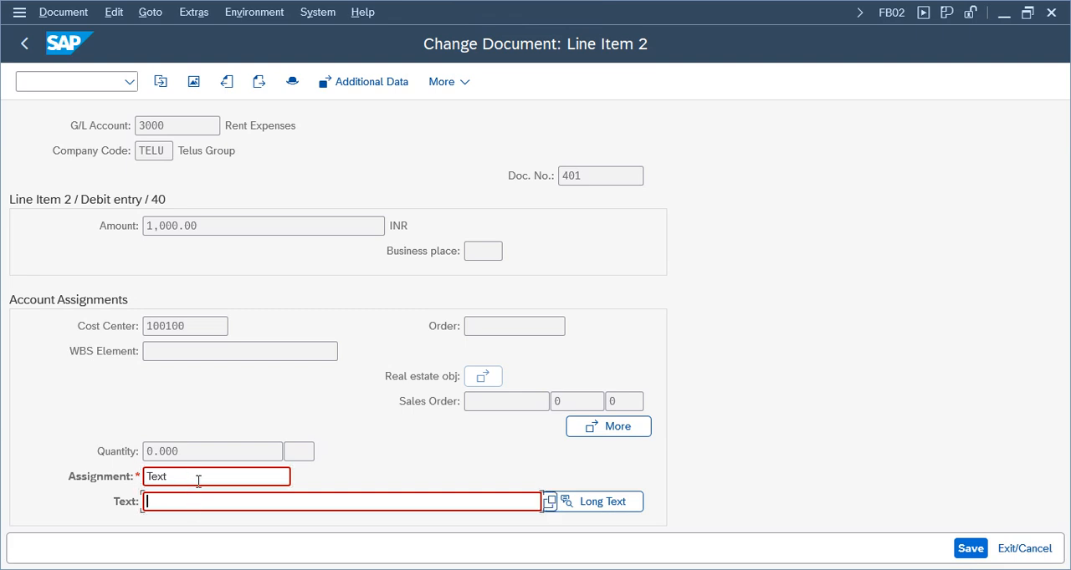
{"action": "key", "text": "F3"}
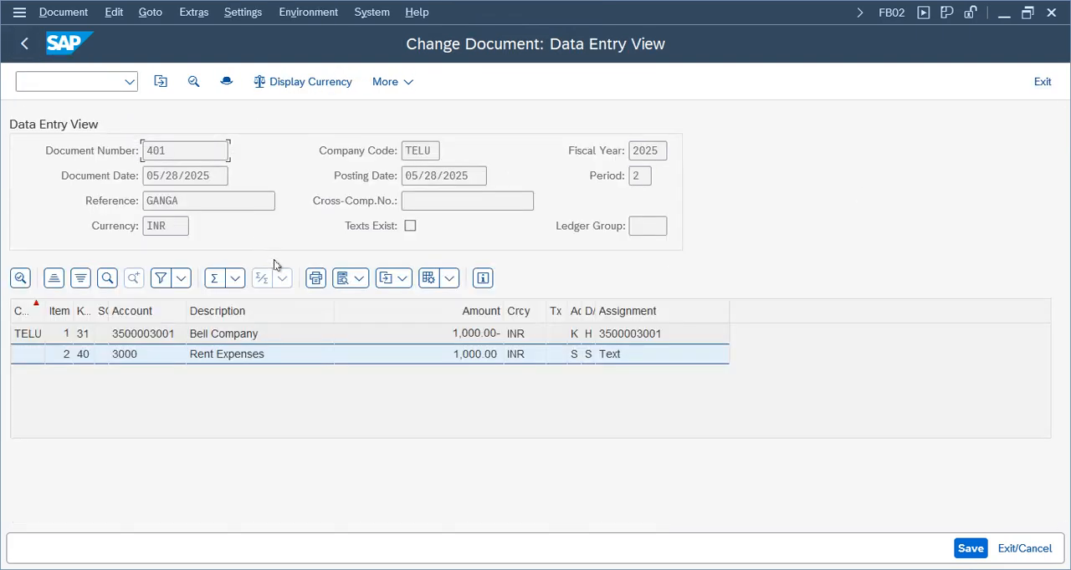
Leave the posted invoice's change mode and exit transaction FB02 to the SAP Easy Access menu
{"action": "left_click", "coordinate": [246, 341]}
{"action": "left_click", "coordinate": [240, 354]}
{"action": "key", "text": "F3"}
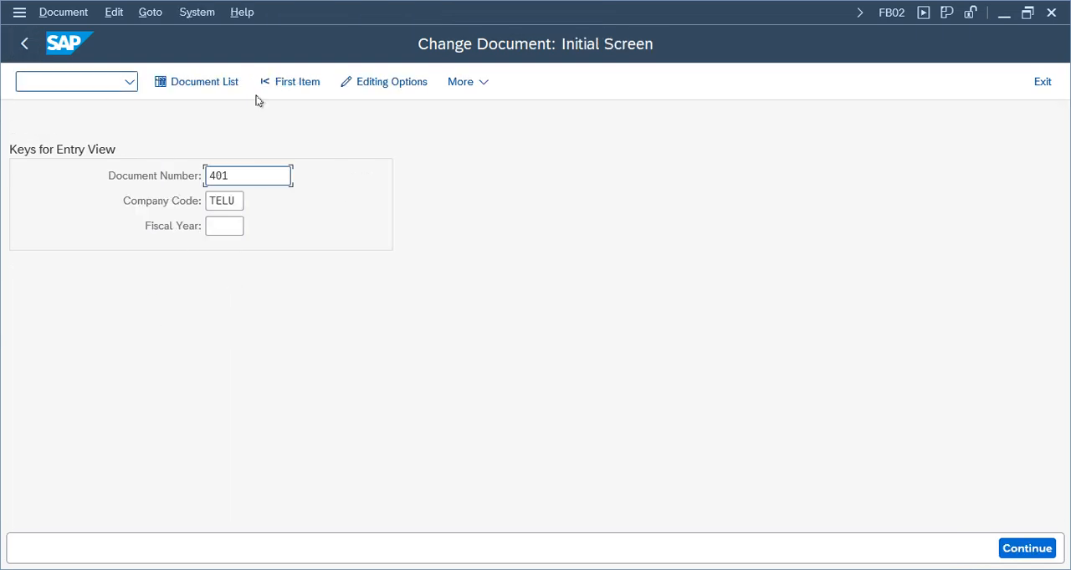
{"action": "left_click", "coordinate": [24, 44]}
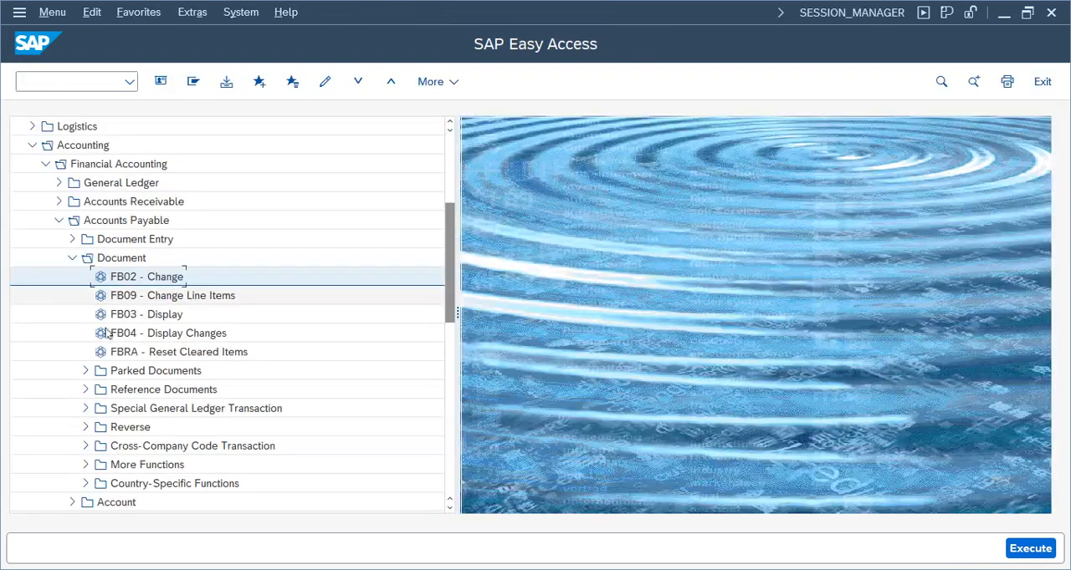
View the initial screen of the Accounts Payable Display Document transaction FB03 and leave it without displaying a document
{"action": "double_click", "coordinate": [148, 314]}
{"action": "left_click", "coordinate": [215, 81]}
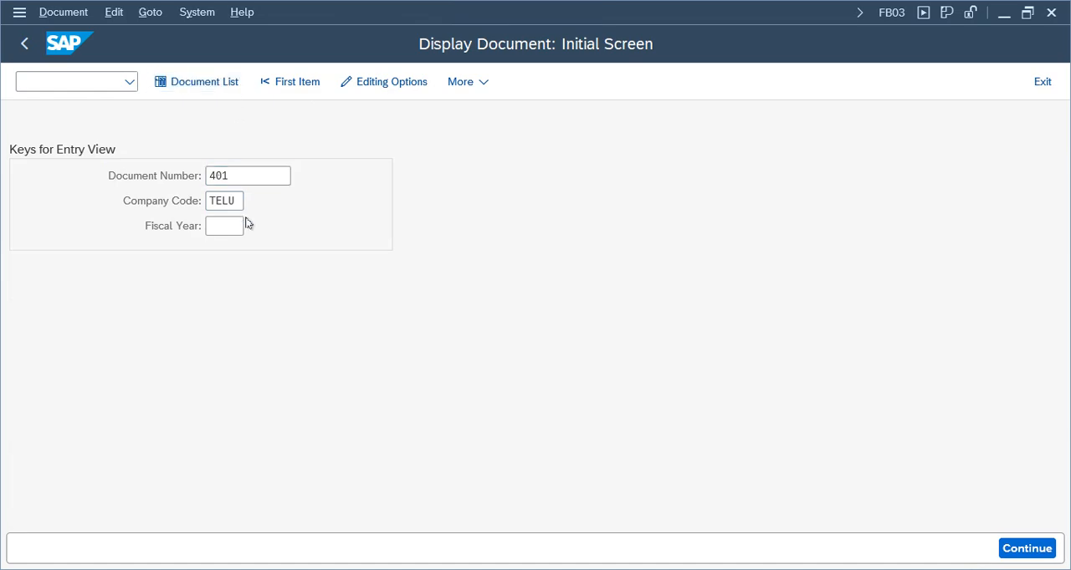
{"action": "left_click", "coordinate": [25, 43]}
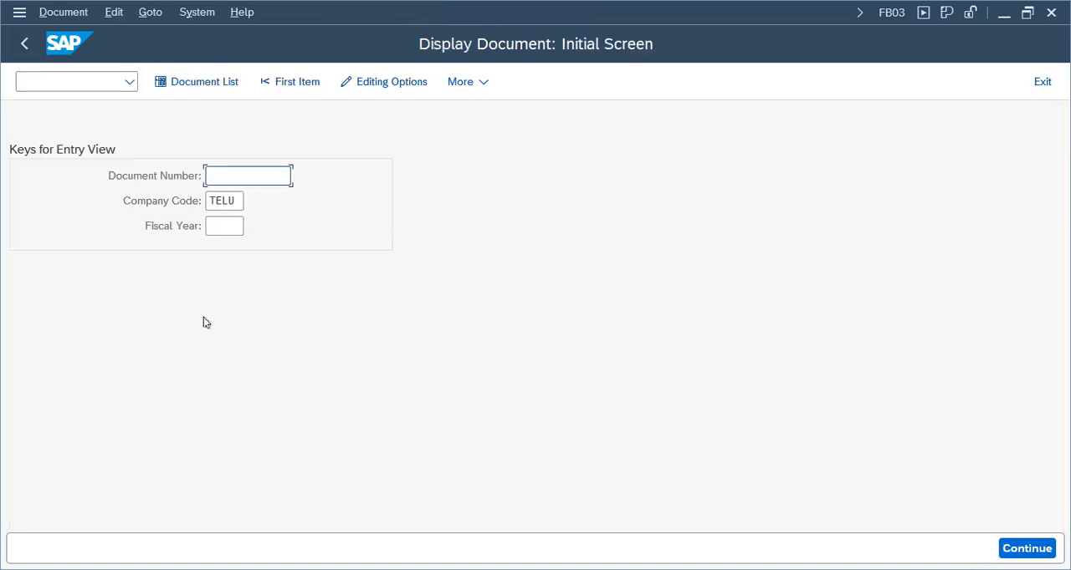
{"action": "left_click", "coordinate": [237, 229]}
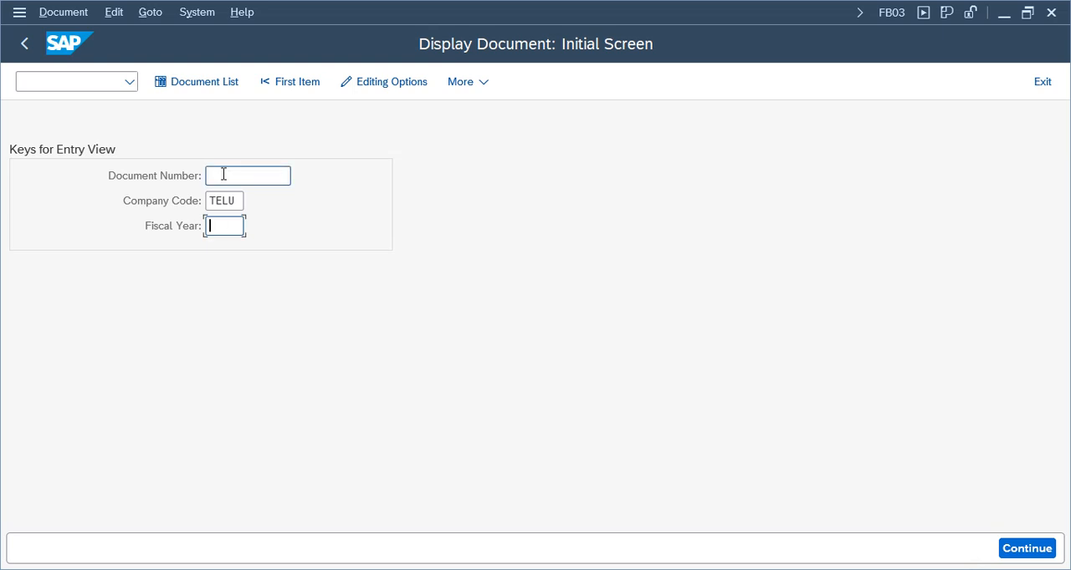
{"action": "left_click", "coordinate": [23, 43]}
Examine the transactions in the Accounts Payable Document folder and its Parked Documents subfolder, including FBV0 for posting or deleting
{"action": "left_click", "coordinate": [144, 333]}
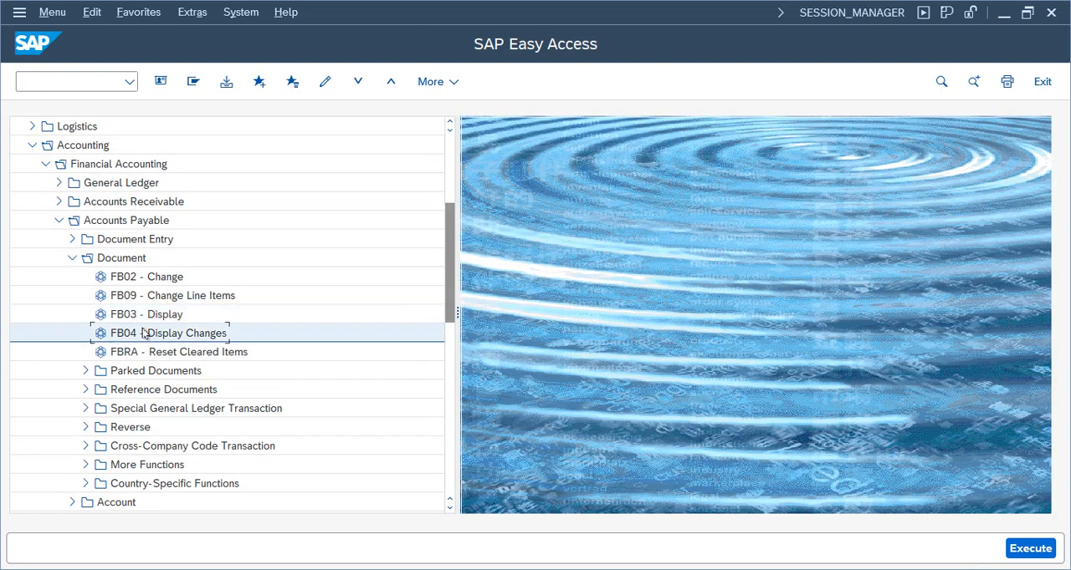
{"action": "left_click", "coordinate": [161, 278]}
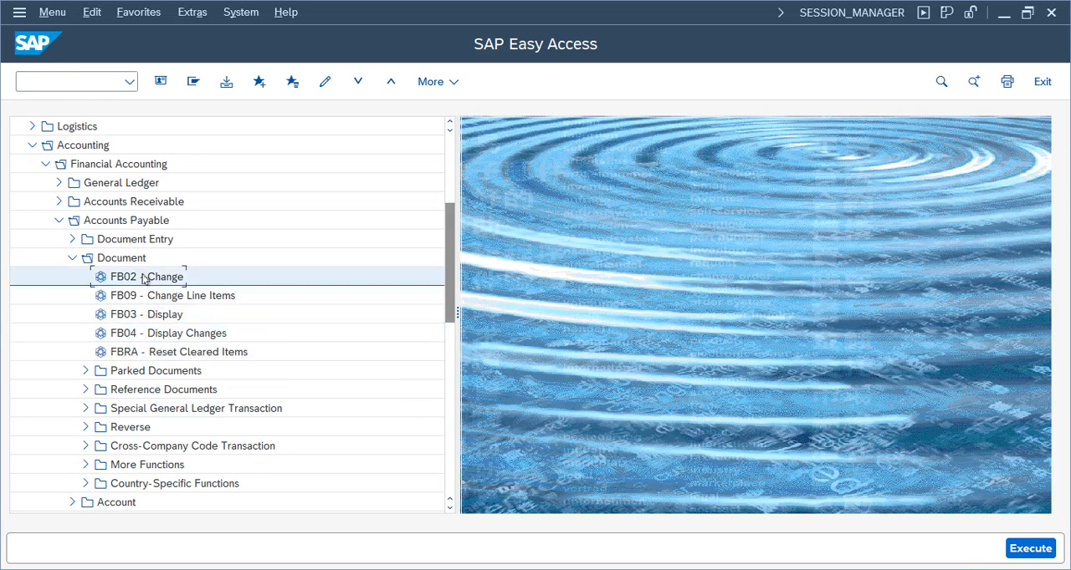
{"action": "left_click", "coordinate": [159, 335]}
{"action": "left_click", "coordinate": [142, 372]}
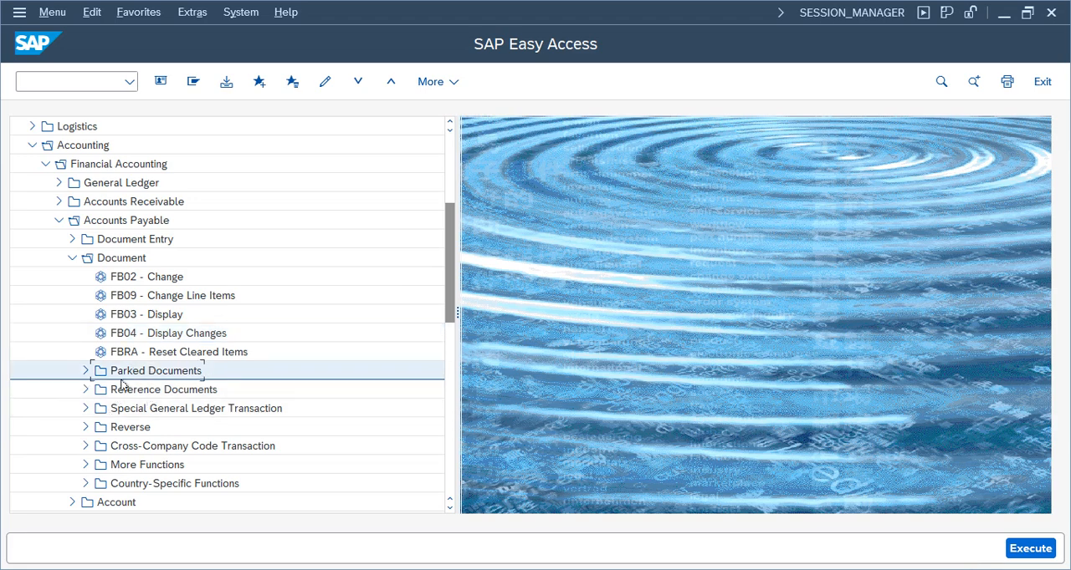
{"action": "left_click", "coordinate": [86, 372]}
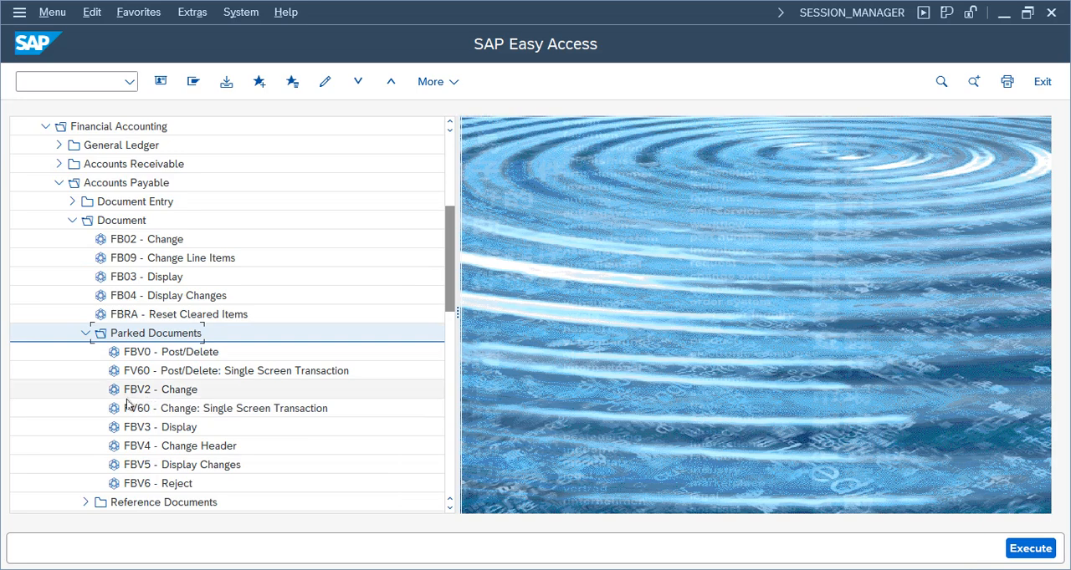
{"action": "left_click", "coordinate": [147, 352]}
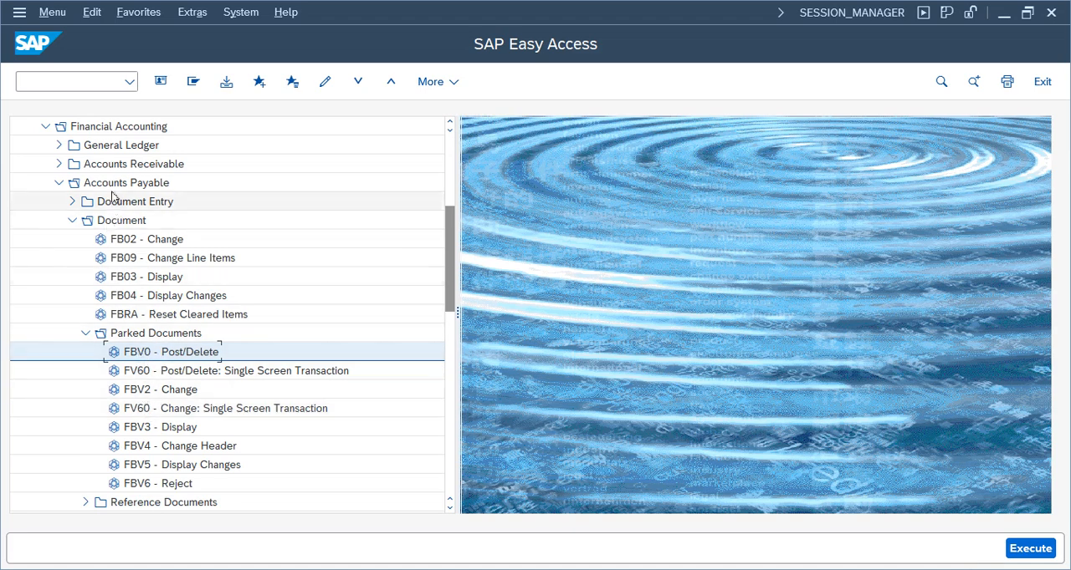
{"action": "left_click", "coordinate": [143, 371]}
{"action": "left_click", "coordinate": [71, 204]}
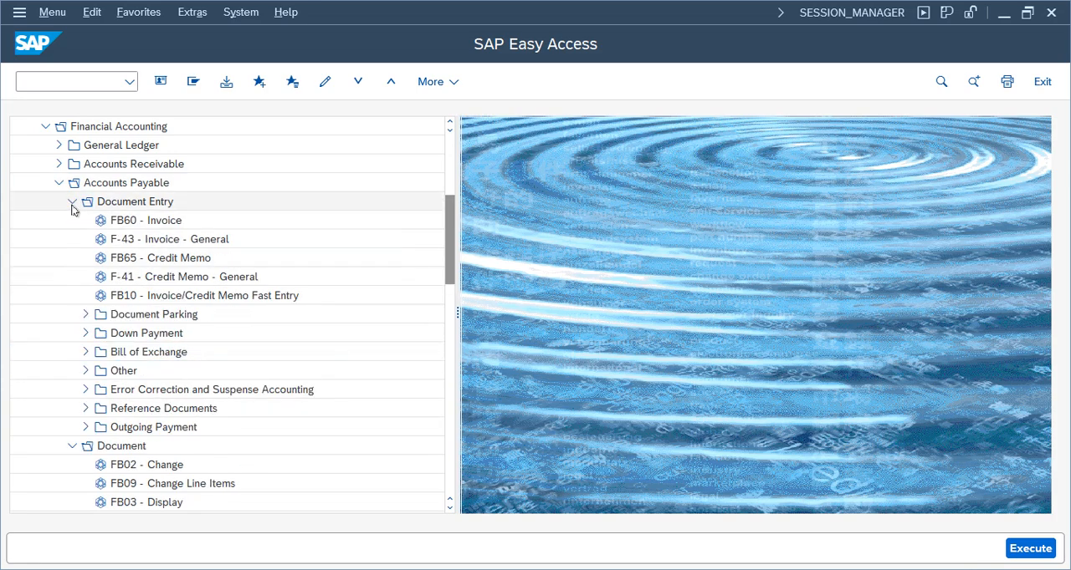
{"action": "left_click", "coordinate": [70, 204]}
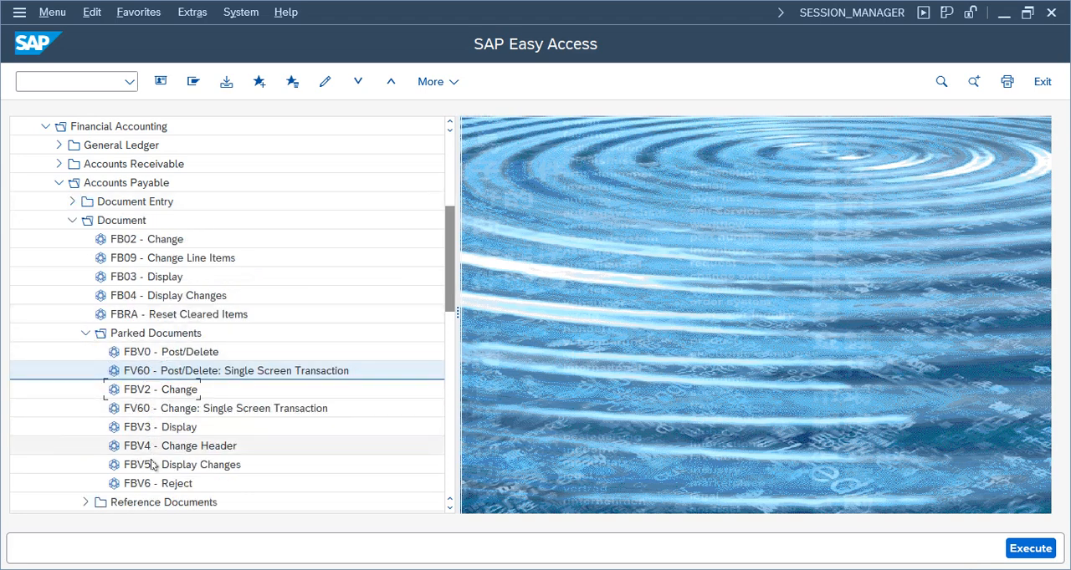
{"action": "left_click", "coordinate": [189, 333]}
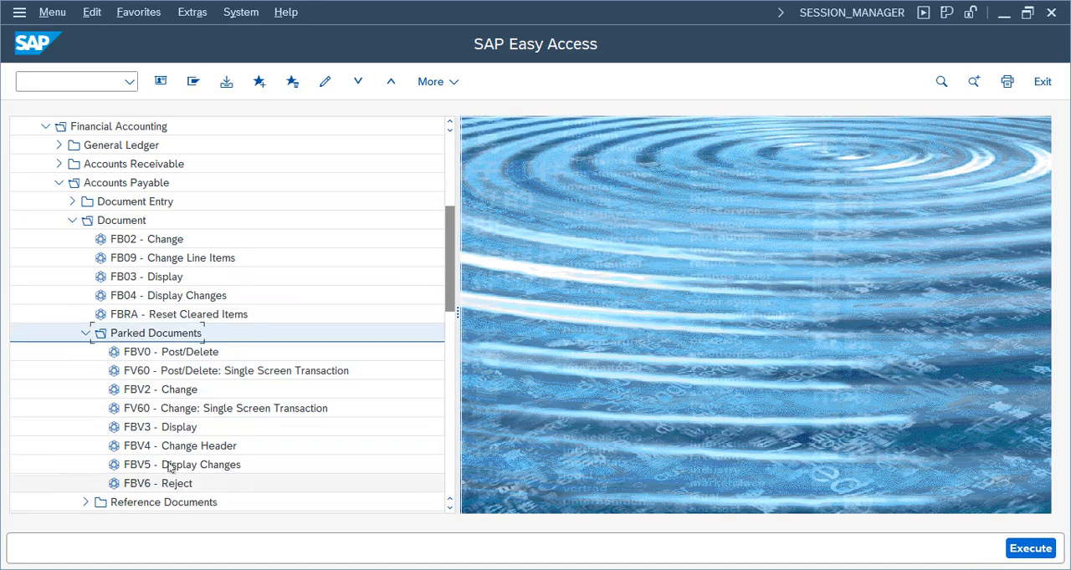
{"action": "left_click", "coordinate": [180, 353]}
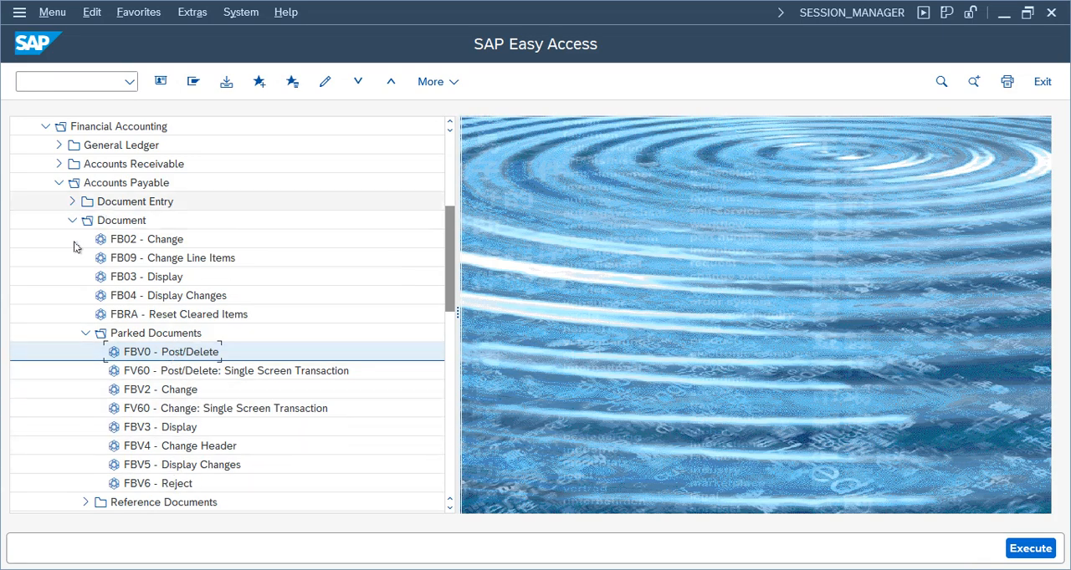
Start the FV60 Park or Edit Invoice transaction from Document Parking under Accounts Payable Document Entry
{"action": "left_click", "coordinate": [86, 333]}
{"action": "left_click", "coordinate": [72, 220]}
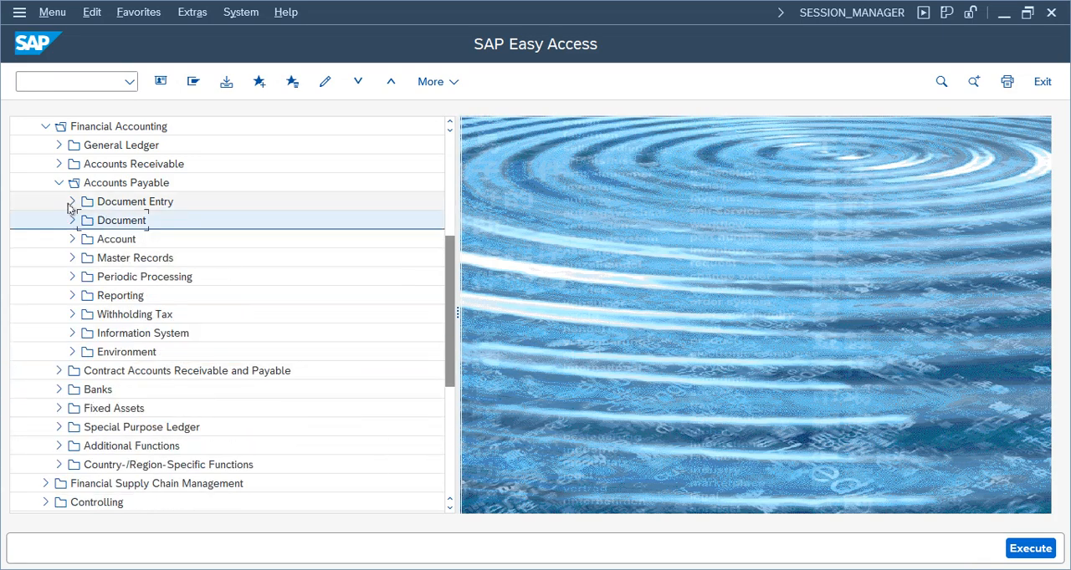
{"action": "left_click", "coordinate": [72, 202]}
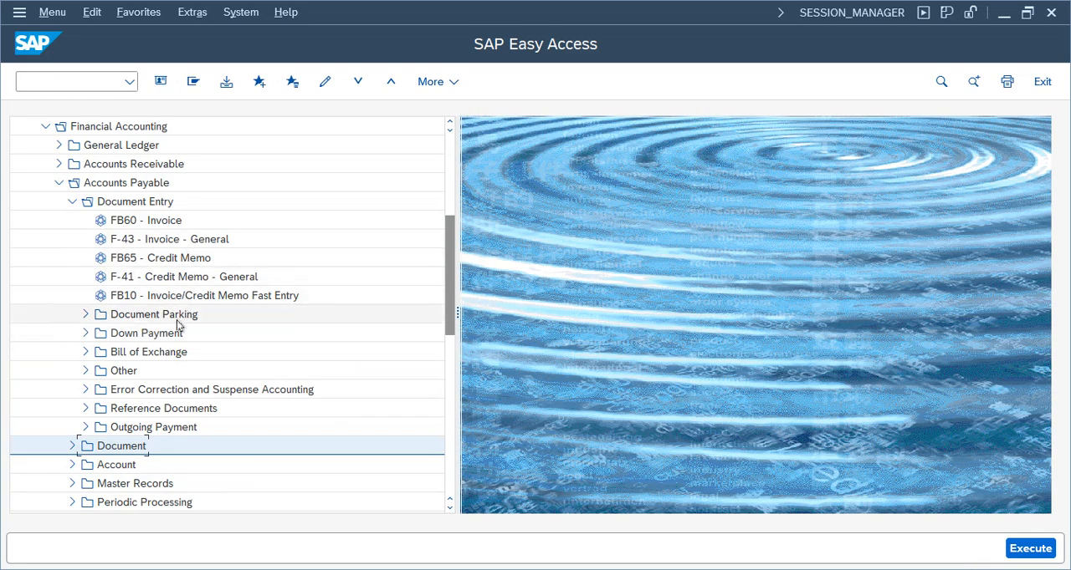
{"action": "left_click", "coordinate": [163, 299]}
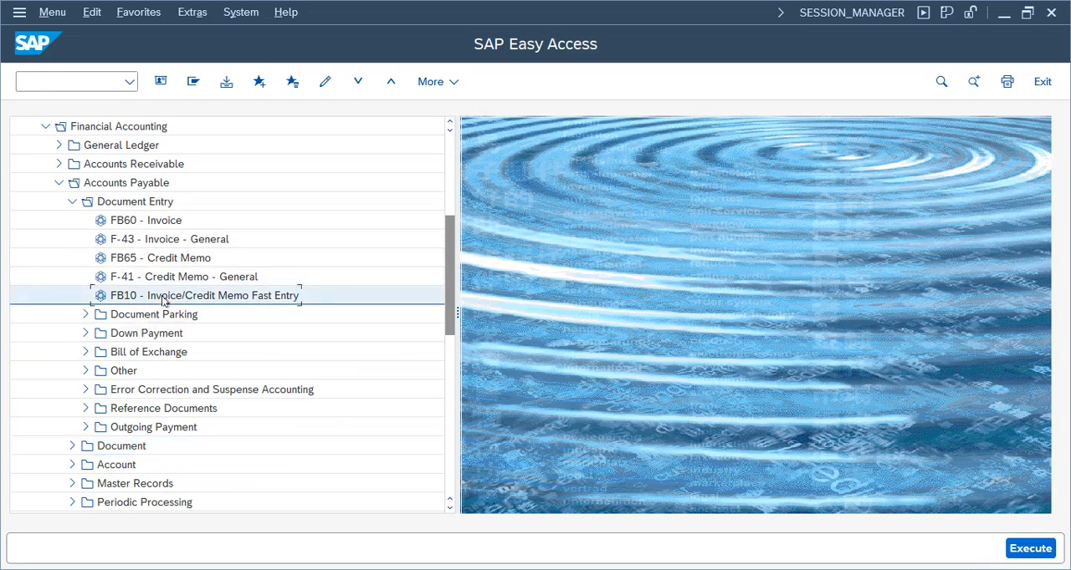
{"action": "left_click", "coordinate": [161, 277]}
{"action": "left_click", "coordinate": [159, 259]}
{"action": "left_click", "coordinate": [157, 240]}
{"action": "left_click", "coordinate": [155, 221]}
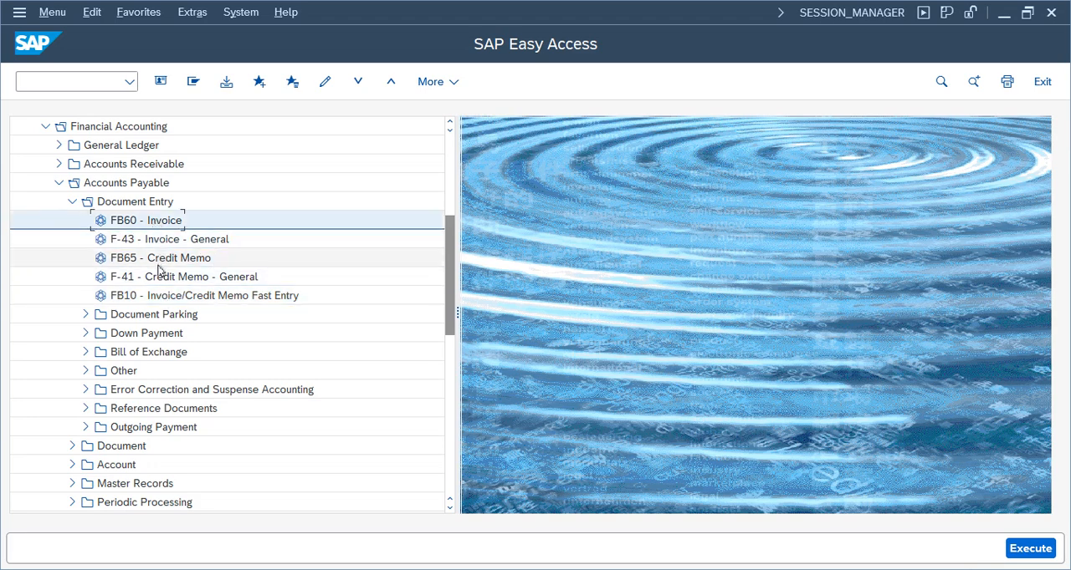
{"action": "left_click", "coordinate": [83, 315]}
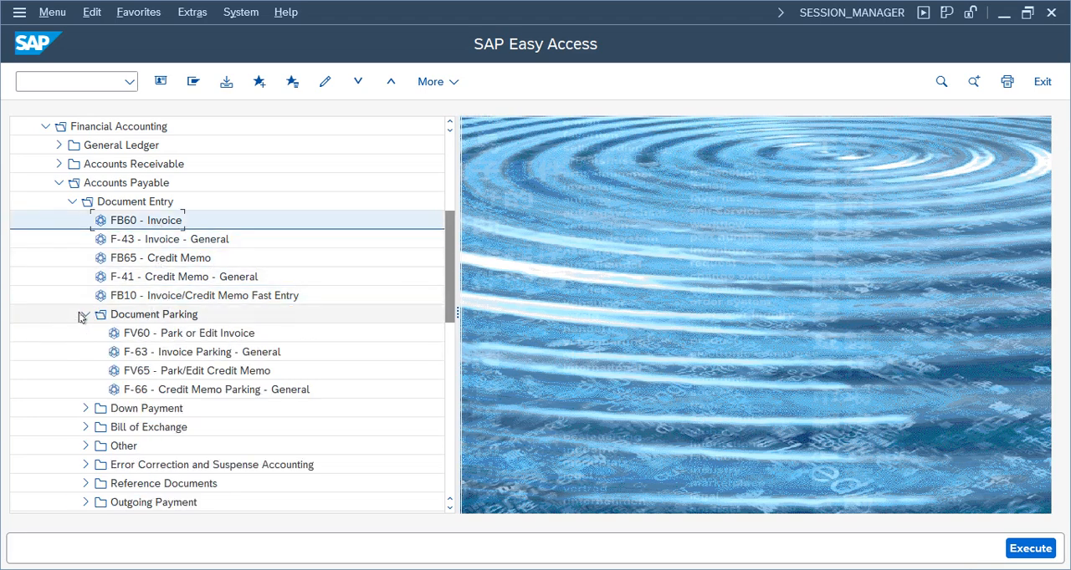
{"action": "left_click", "coordinate": [160, 335]}
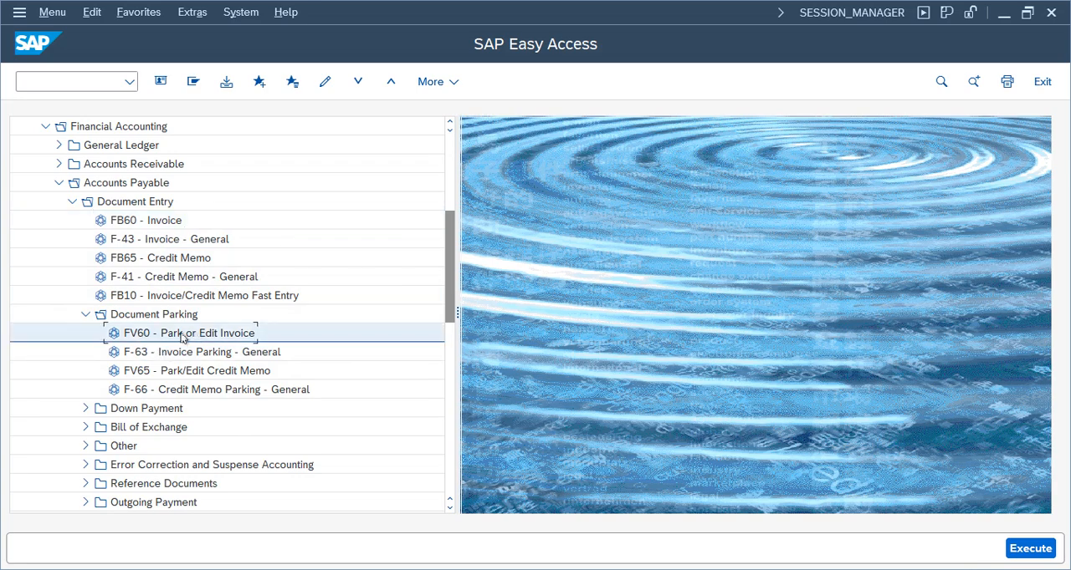
{"action": "double_click", "coordinate": [181, 335]}
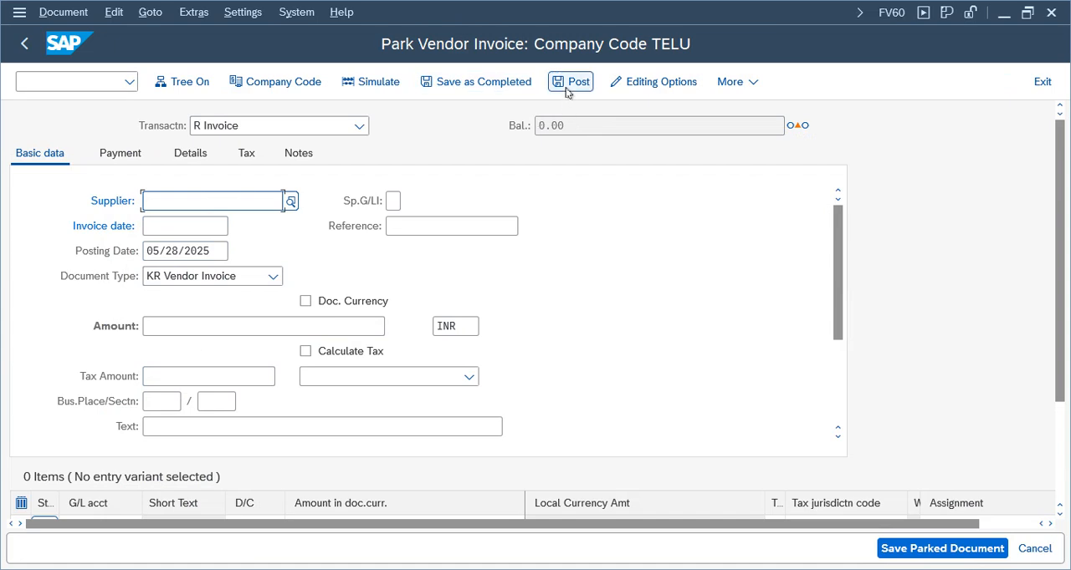
Enter Bell Company's supplier number, invoice date 05/28/2025 and amount 1001 in the parked invoice's basic data
{"action": "left_click", "coordinate": [193, 204]}
{"action": "left_click", "coordinate": [176, 224]}
{"action": "left_click", "coordinate": [172, 227]}
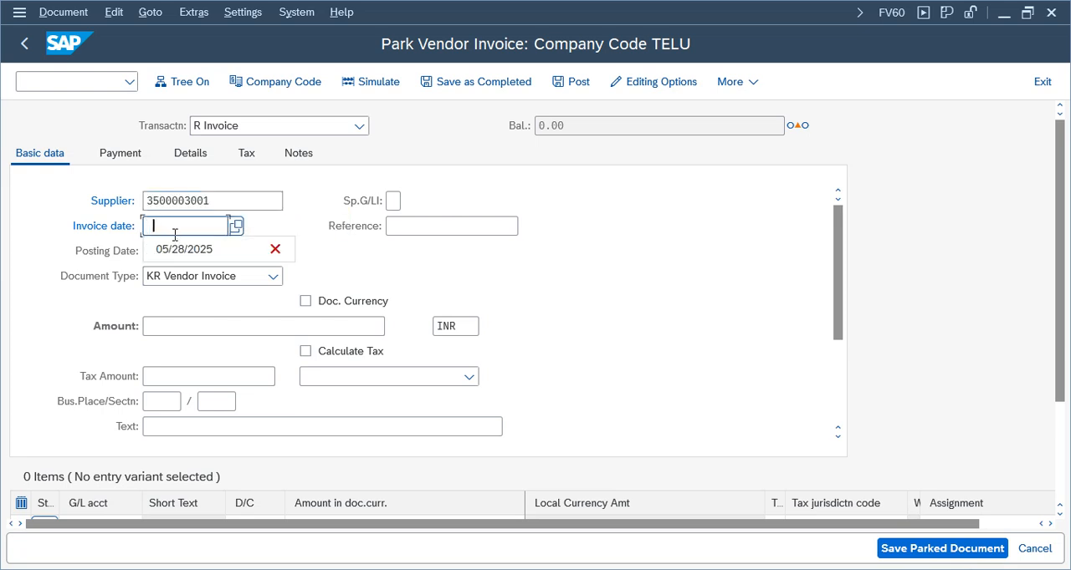
{"action": "left_click", "coordinate": [174, 251]}
{"action": "left_click", "coordinate": [182, 327]}
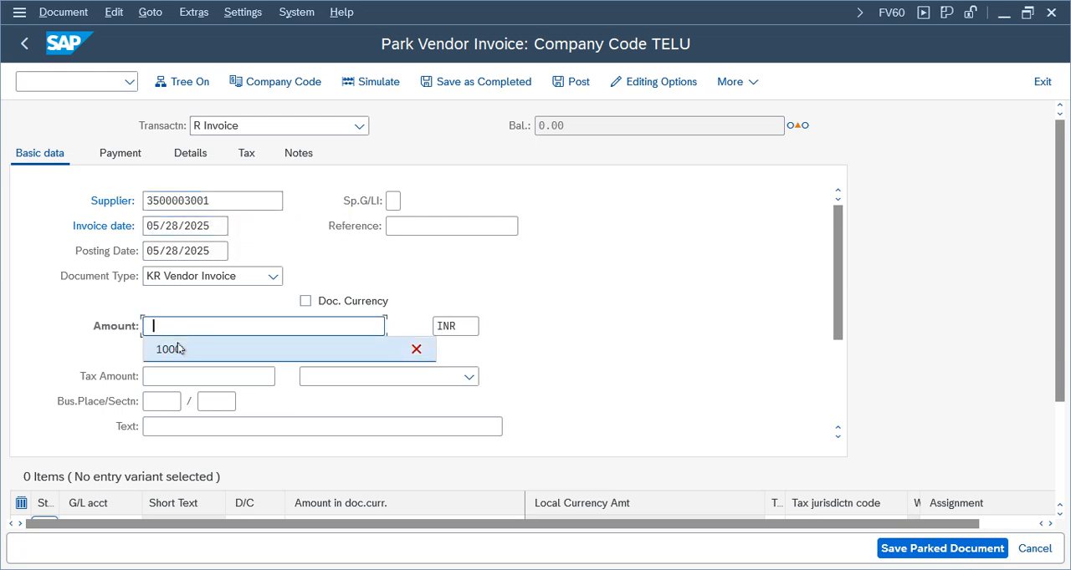
{"action": "left_click", "coordinate": [179, 349]}
{"action": "key", "text": "BackSpace"}
{"action": "type", "text": "1001"}
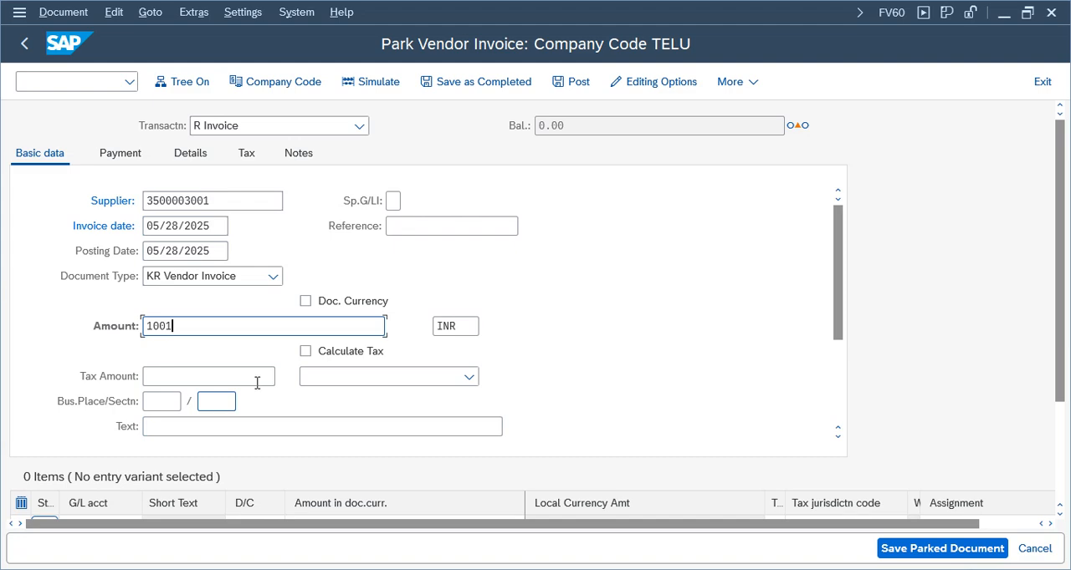
Set the invoice reference to 002 and the header text to "vendor invocie parking"
{"action": "left_click", "coordinate": [423, 233]}
{"action": "type", "text": "001"}
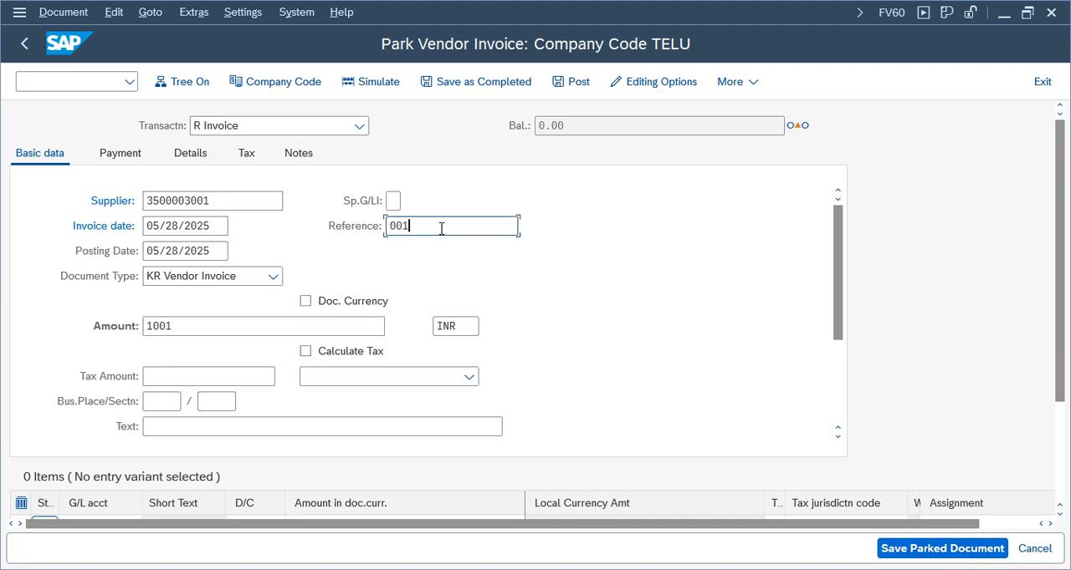
{"action": "key", "text": "BackSpace"}
{"action": "type", "text": "2"}
{"action": "left_click", "coordinate": [164, 429]}
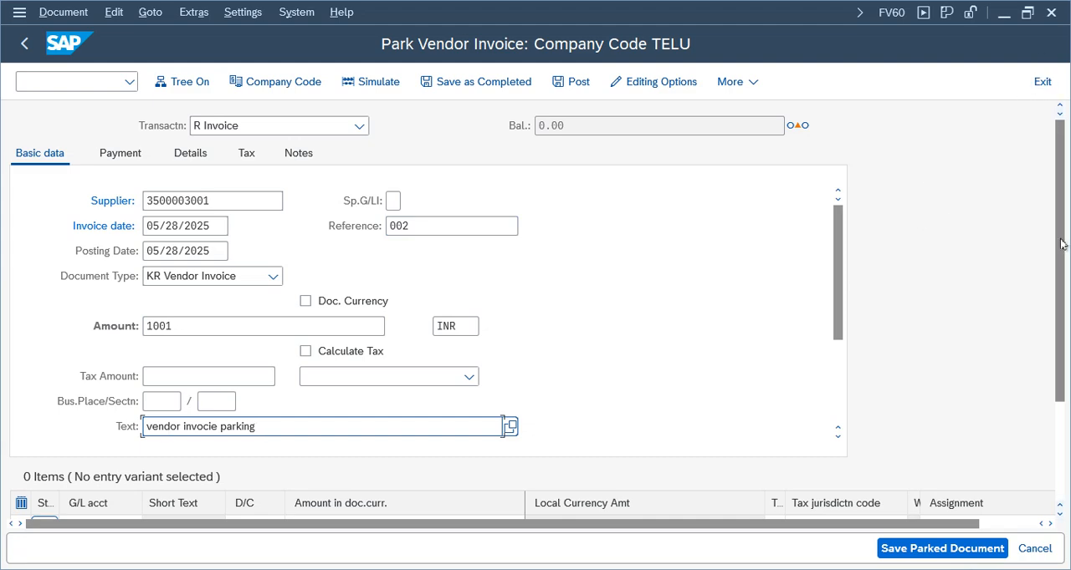
Add a debit line item for G/L account 3000 with amount 1001 and confirm the entry
{"action": "scroll", "coordinate": [143, 342], "scroll_direction": "down", "scroll_amount": 3}
{"action": "left_click", "coordinate": [110, 420]}
{"action": "left_click", "coordinate": [109, 420]}
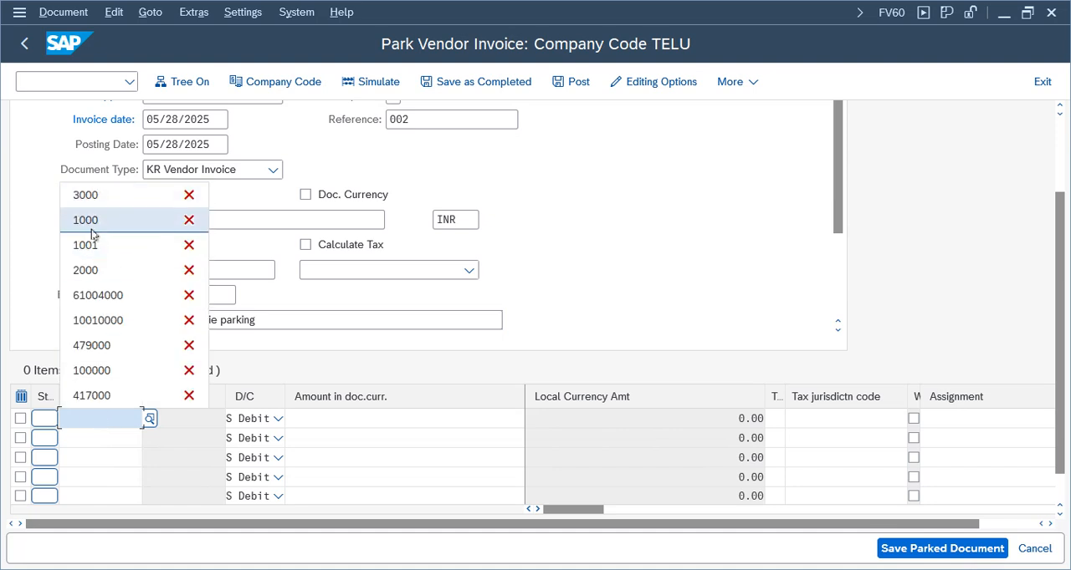
{"action": "left_click", "coordinate": [105, 199]}
{"action": "left_click", "coordinate": [402, 420]}
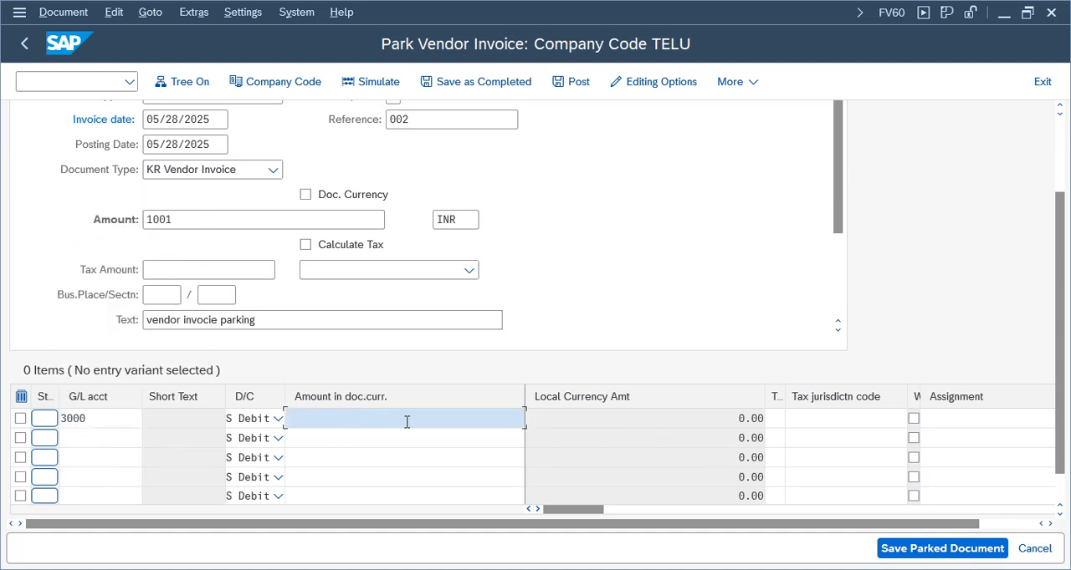
{"action": "type", "text": "1001"}
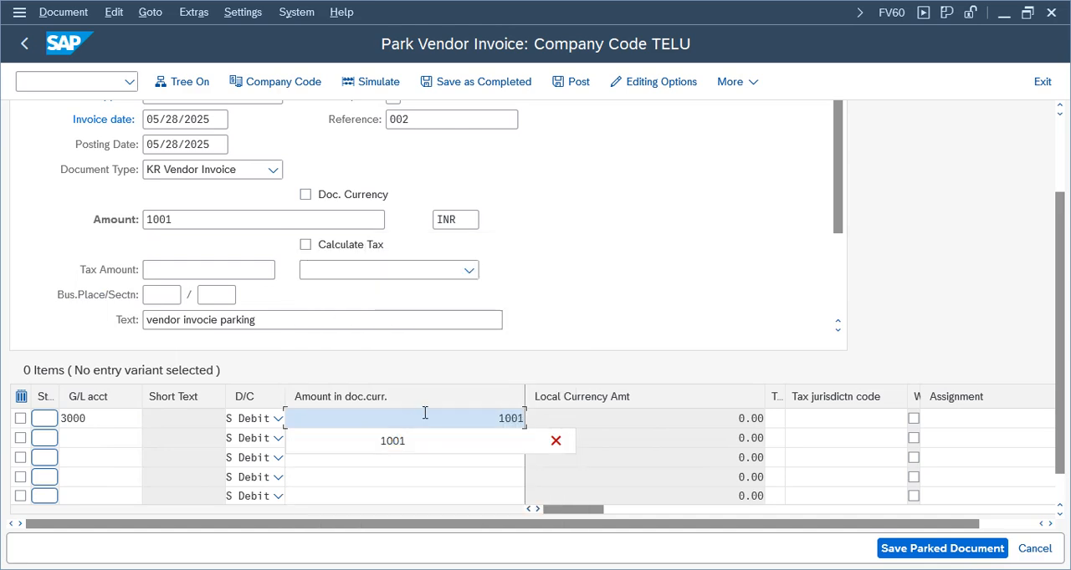
{"action": "key", "text": "Return"}
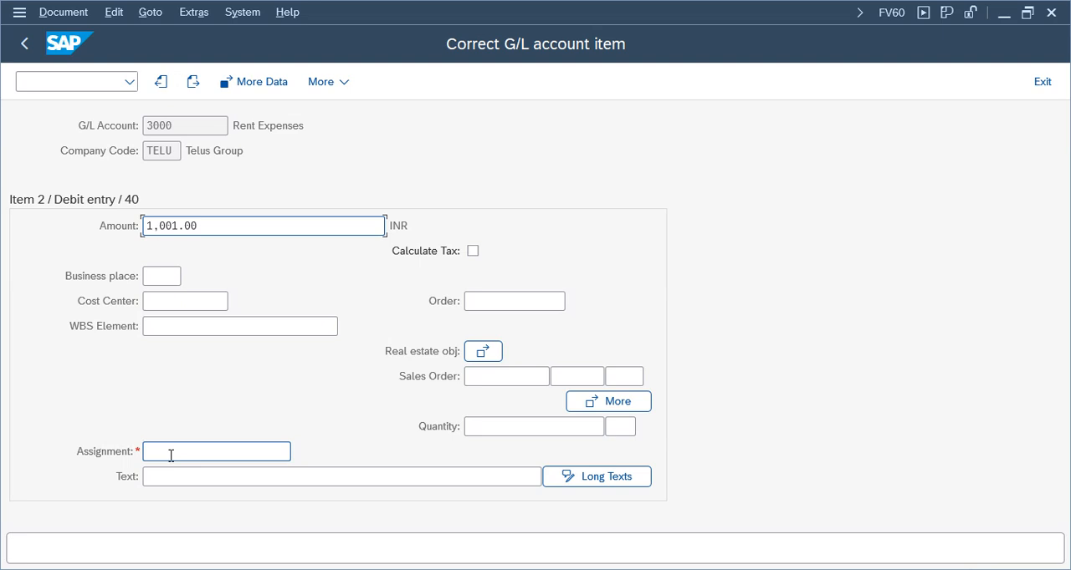
Complete the Rent Expenses item with assignment Test, text "vendor inv parking" and cost center 100100, and return to the invoice
{"action": "left_click", "coordinate": [170, 455]}
{"action": "left_click", "coordinate": [168, 475]}
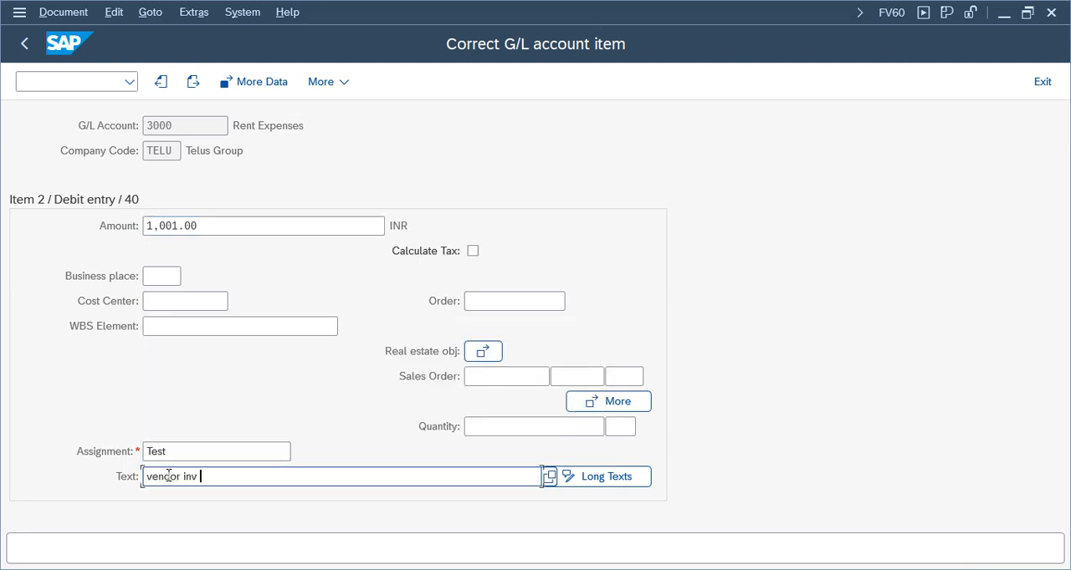
{"action": "left_click", "coordinate": [187, 303]}
{"action": "left_click", "coordinate": [172, 325]}
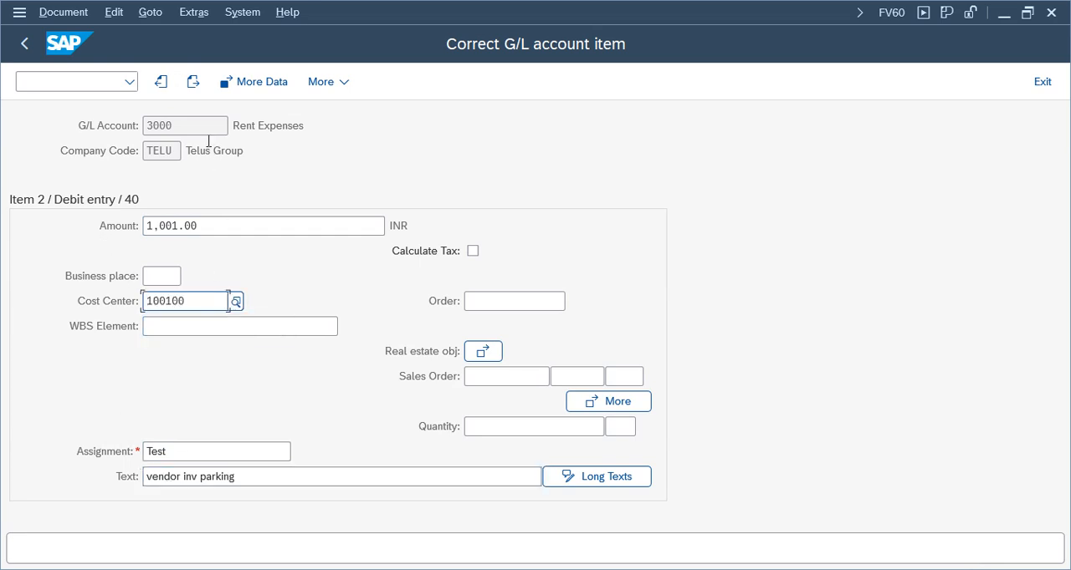
{"action": "left_click", "coordinate": [24, 45]}
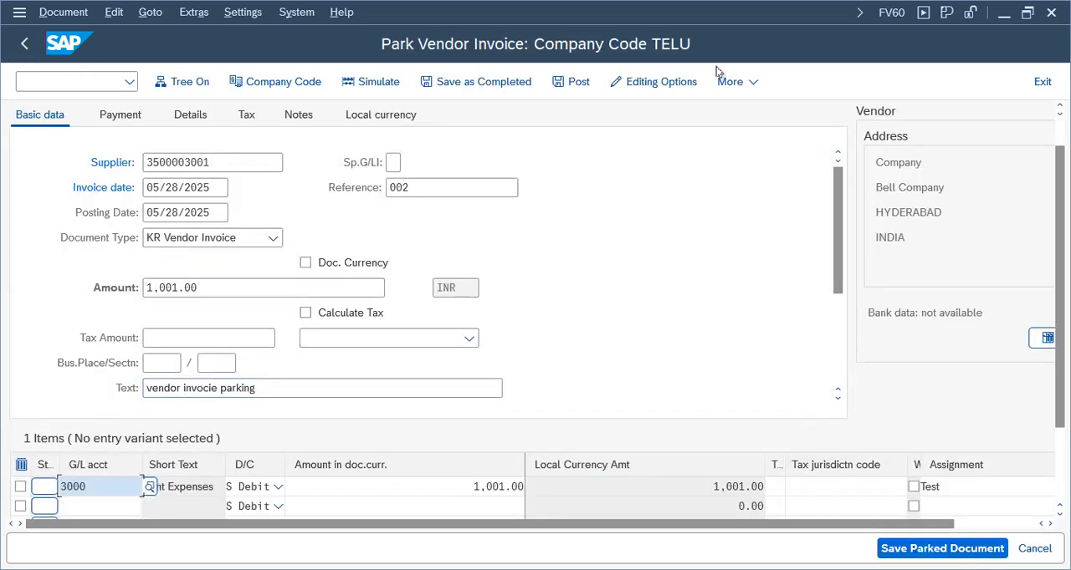
Simulate the vendor invoice and park it from the document overview
{"action": "left_click", "coordinate": [370, 90]}
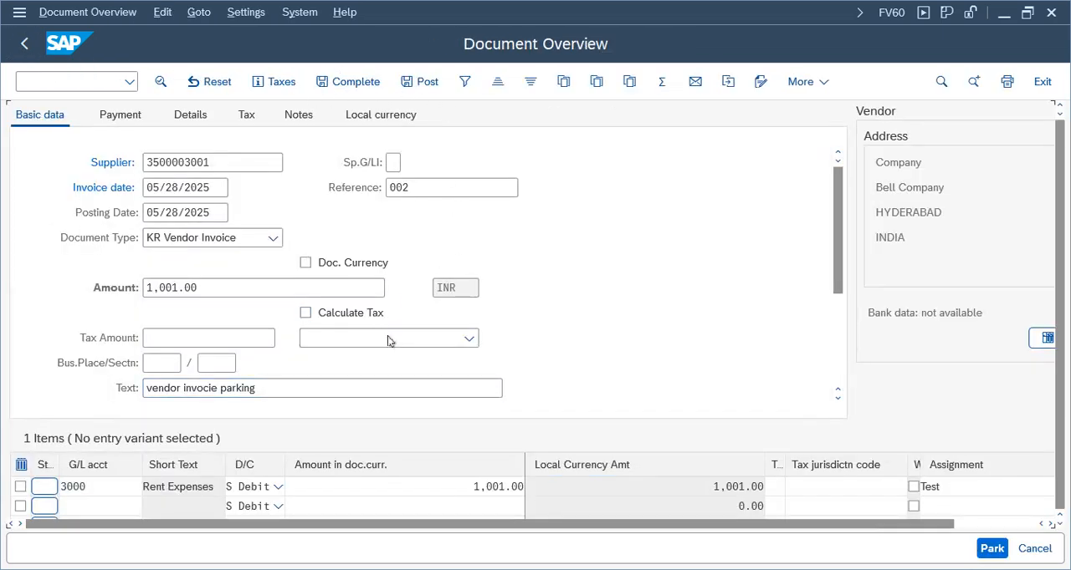
{"action": "left_click", "coordinate": [989, 547]}
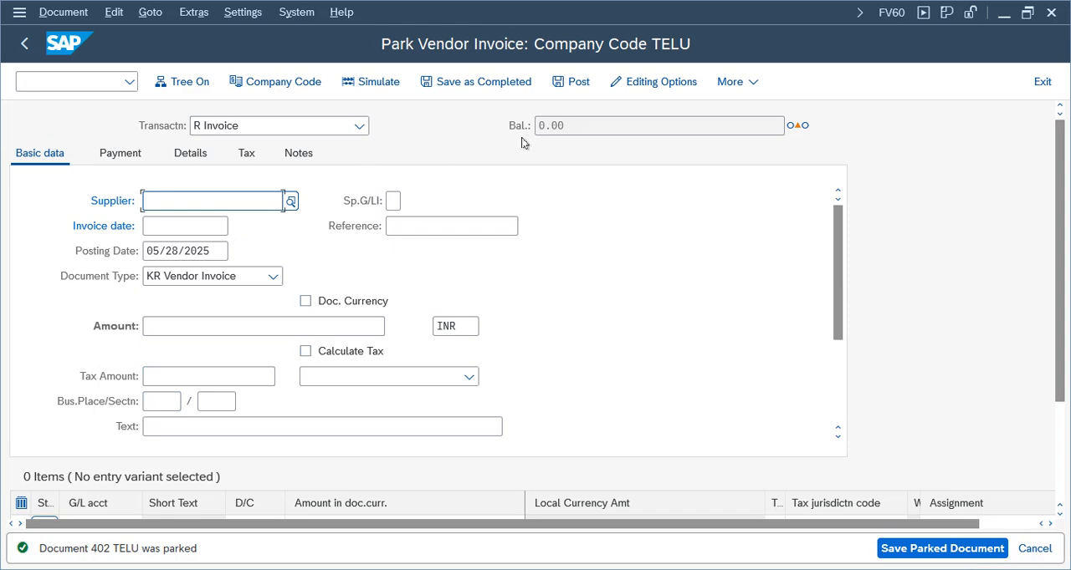
Try to post from the empty parking form, and exit the FV60 transaction discarding its data
{"action": "left_click", "coordinate": [569, 81]}
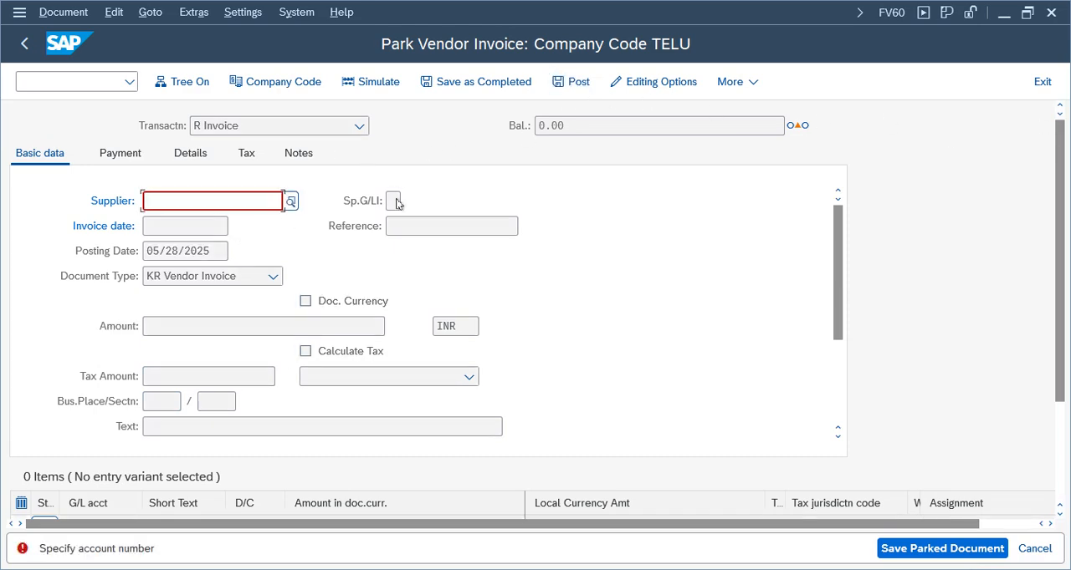
{"action": "left_click", "coordinate": [1041, 82]}
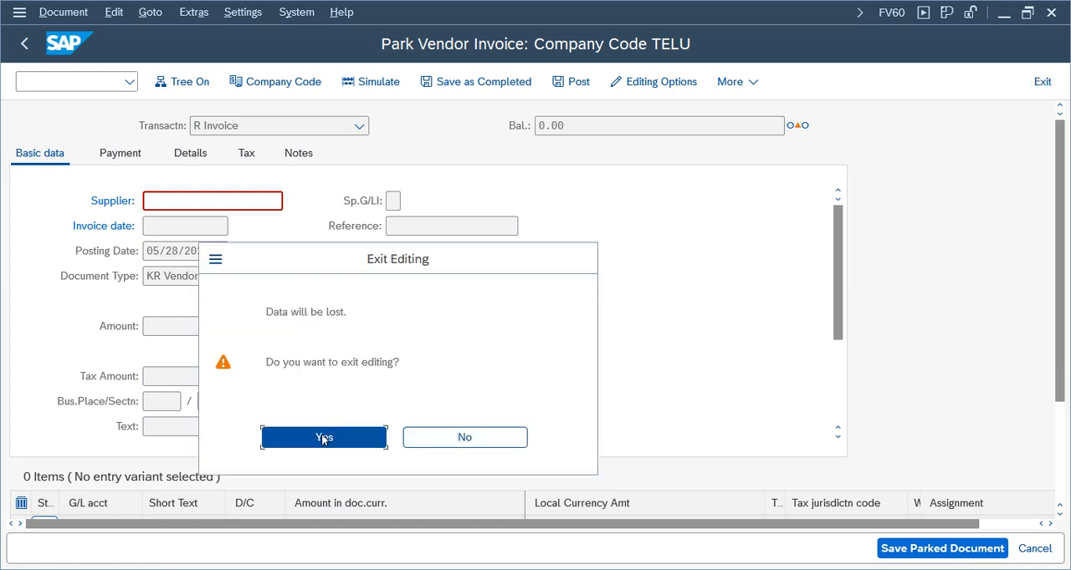
{"action": "left_click", "coordinate": [323, 436]}
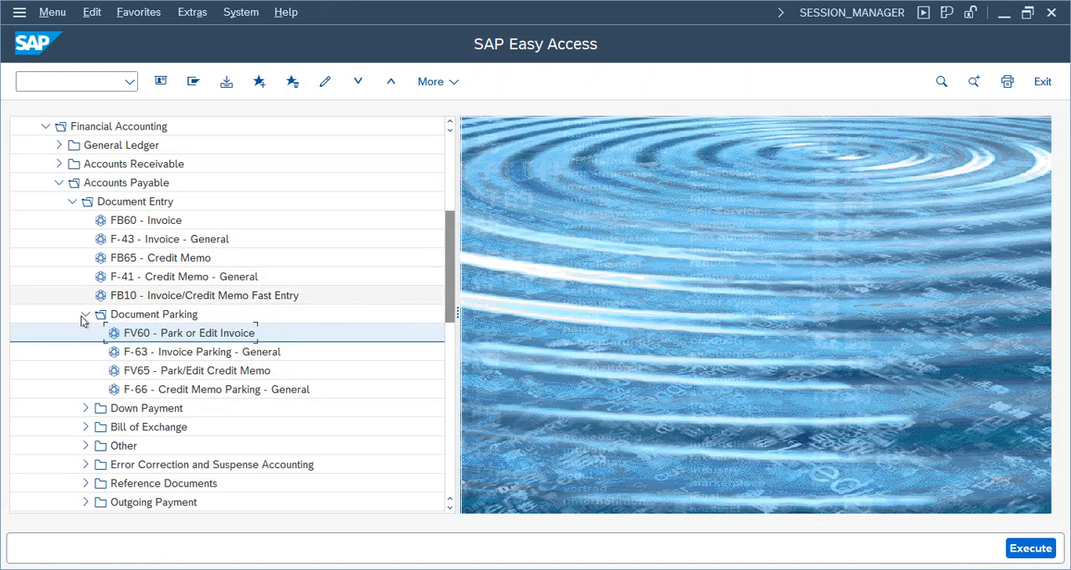
Open the FBV0 Post/Delete transaction for parked documents under Accounts Payable
{"action": "left_click", "coordinate": [83, 316]}
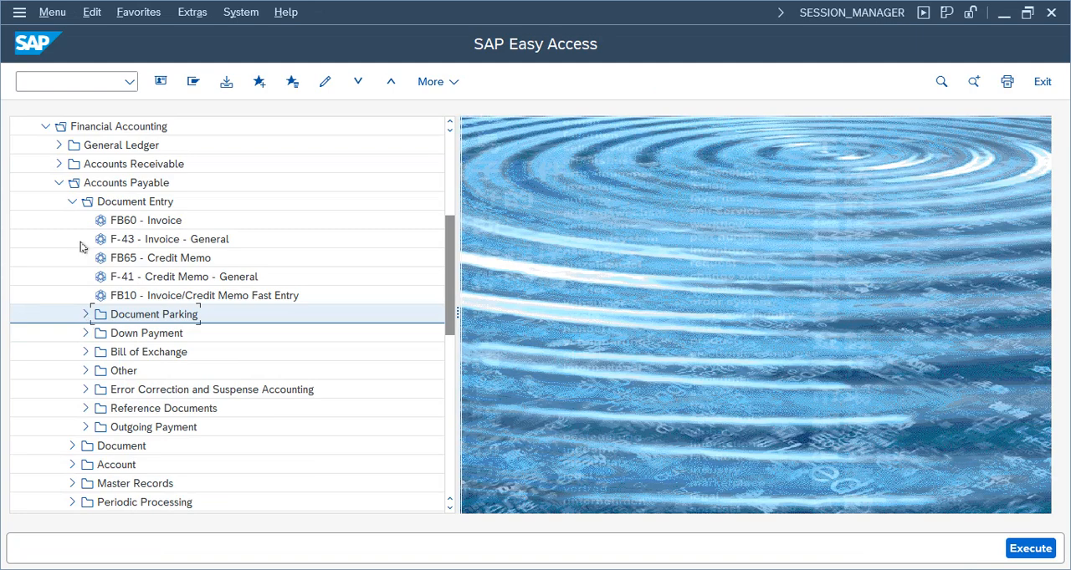
{"action": "left_click", "coordinate": [72, 203]}
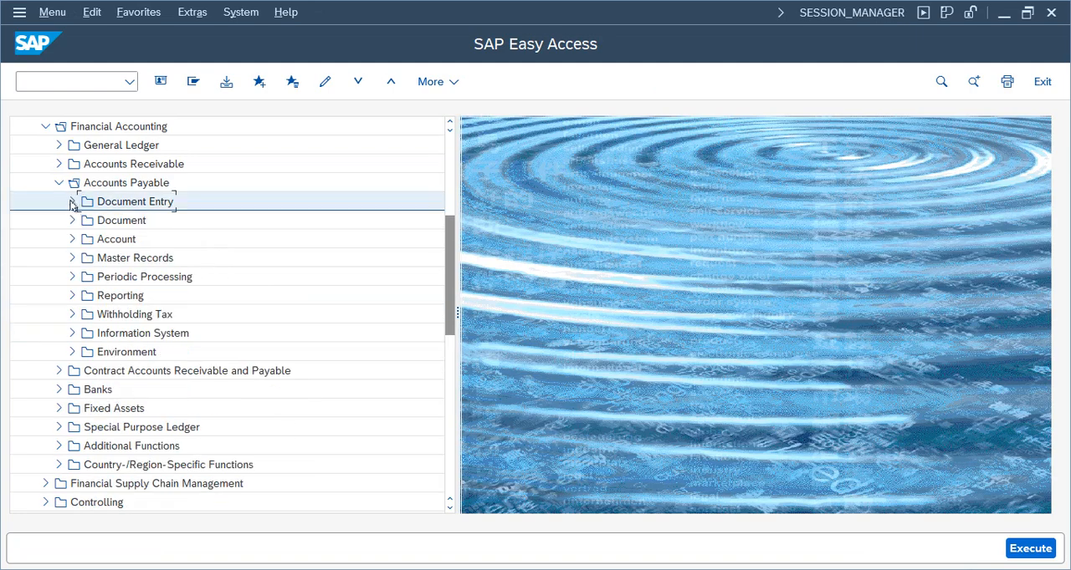
{"action": "left_click", "coordinate": [72, 203]}
{"action": "left_click", "coordinate": [72, 201]}
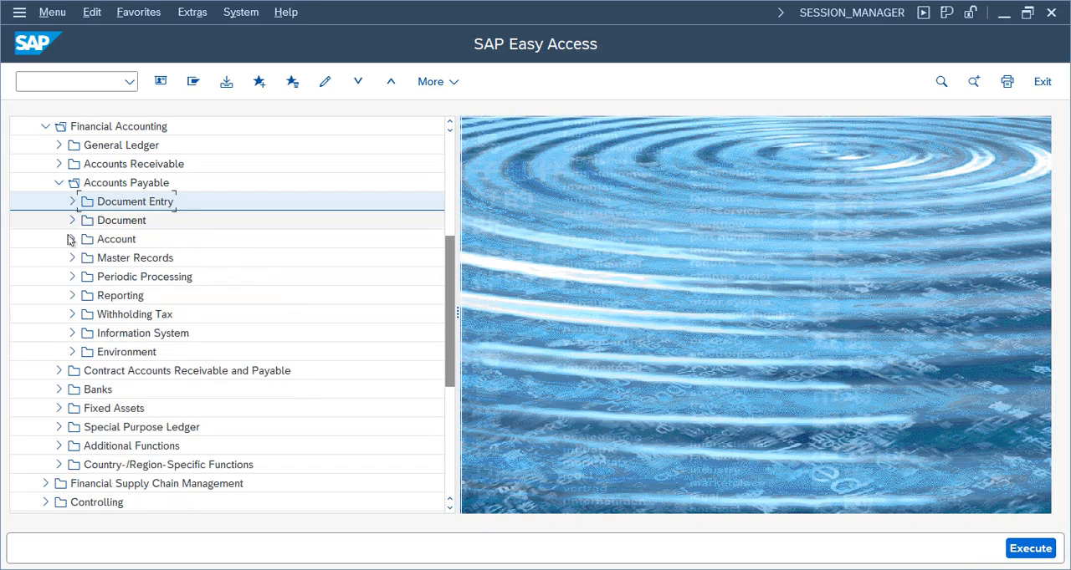
{"action": "left_click", "coordinate": [71, 220]}
{"action": "left_click", "coordinate": [152, 342]}
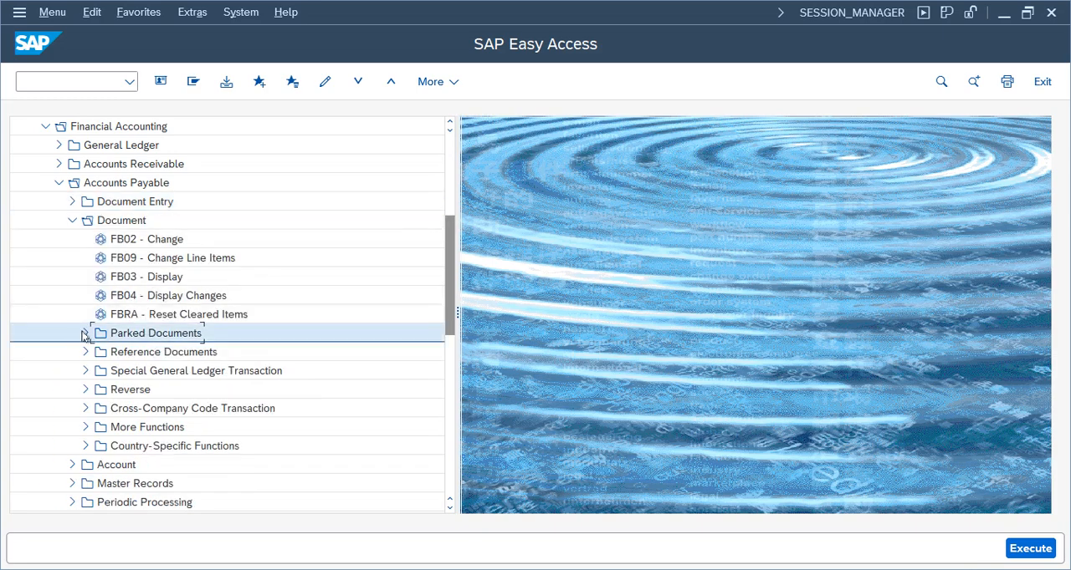
{"action": "left_click", "coordinate": [84, 335]}
{"action": "double_click", "coordinate": [176, 352]}
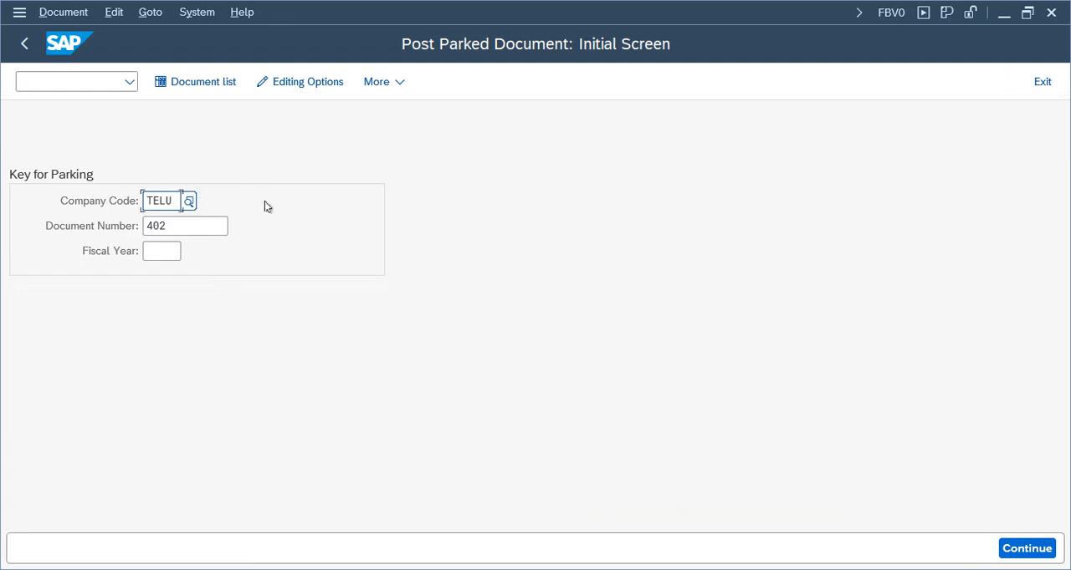
Open parked document 402 of company code TELU and review its invoice data and Rent Expenses line item
{"action": "key", "text": "Return"}
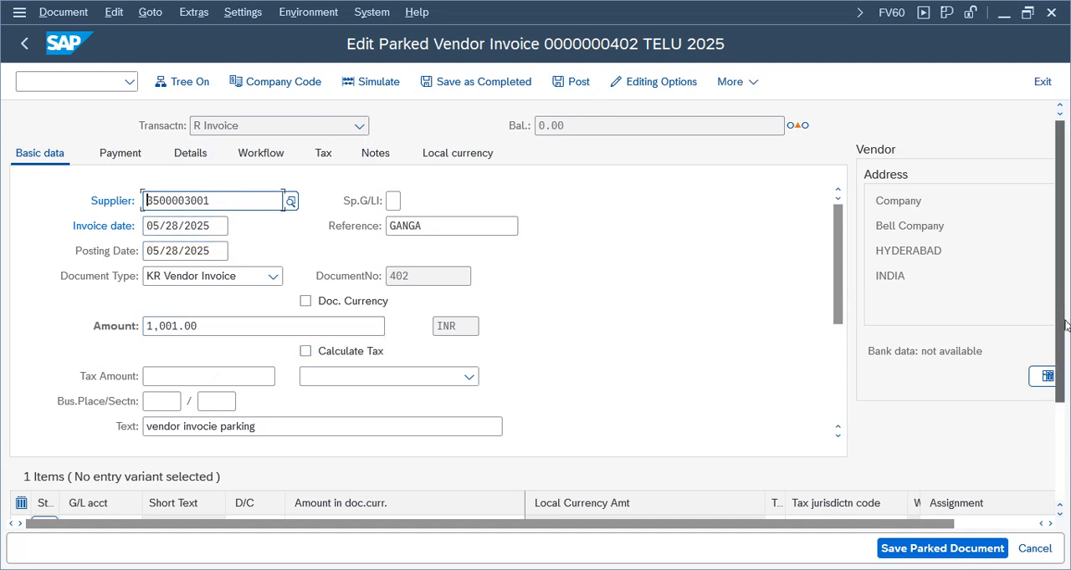
{"action": "scroll", "coordinate": [125, 296], "scroll_direction": "down", "scroll_amount": 1}
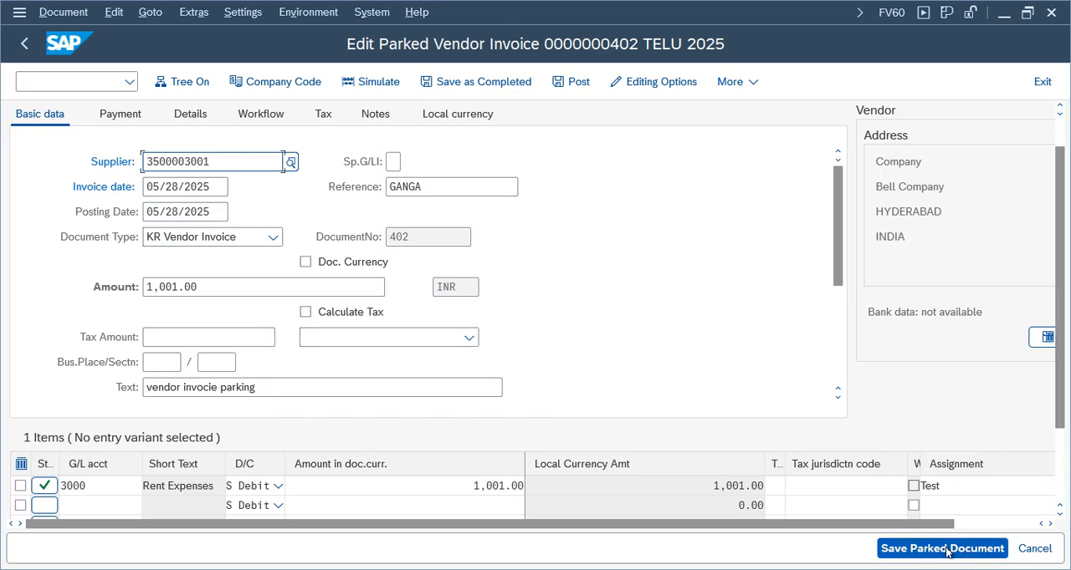
{"action": "left_click", "coordinate": [500, 490]}
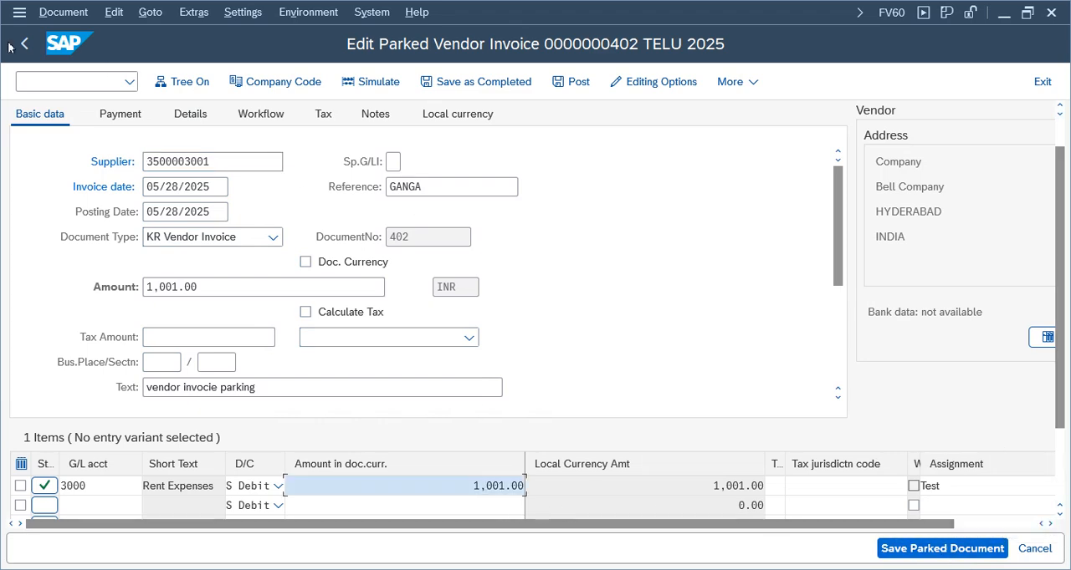
Post the parked vendor invoice and acknowledge the posting information
{"action": "left_click", "coordinate": [63, 11]}
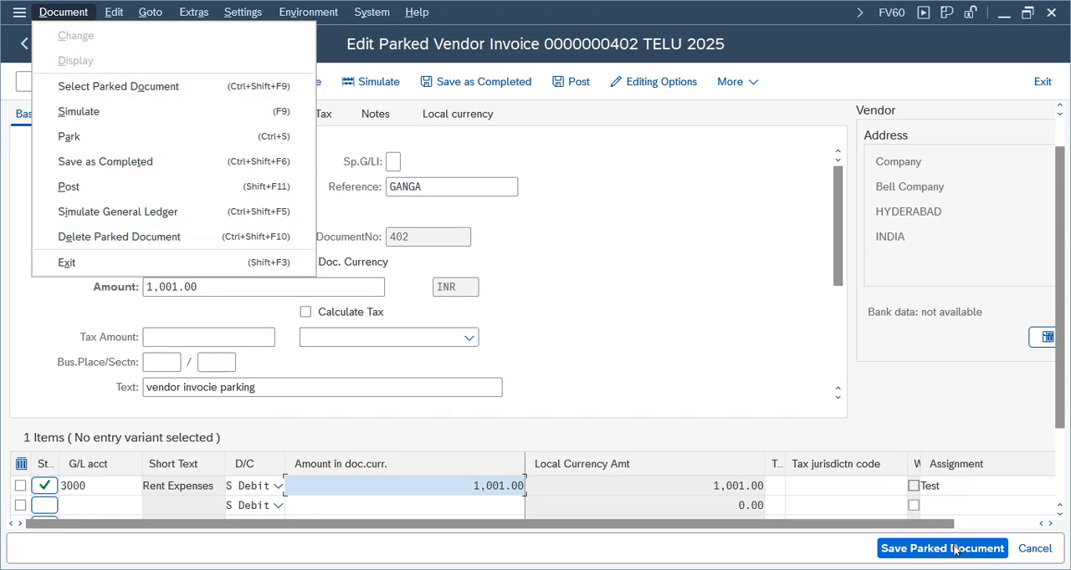
{"action": "left_click", "coordinate": [589, 185]}
{"action": "left_click", "coordinate": [63, 12]}
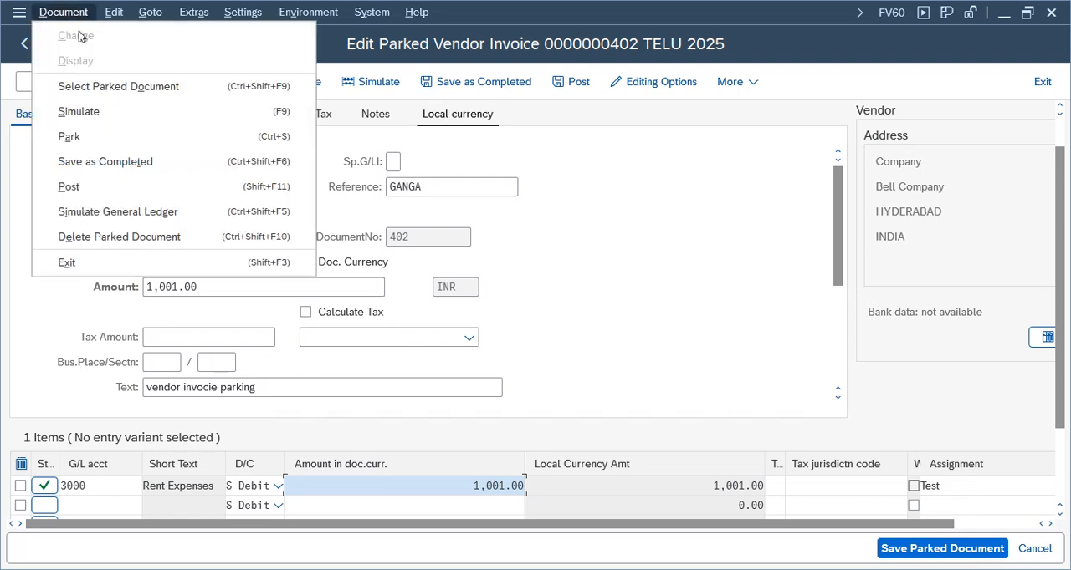
{"action": "left_click", "coordinate": [107, 189]}
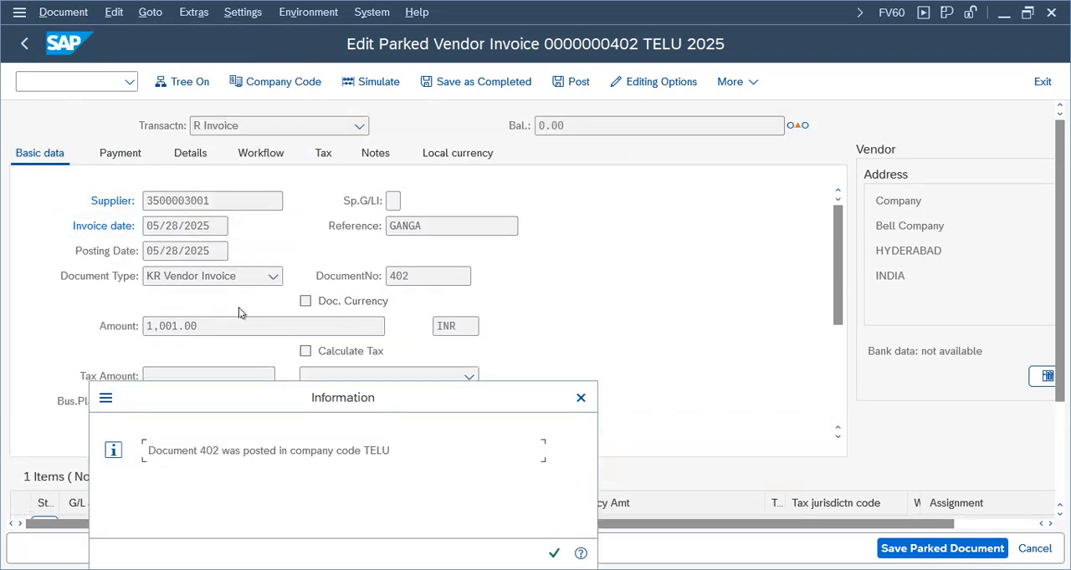
{"action": "left_click_drag", "start_coordinate": [415, 393], "coordinate": [652, 203]}
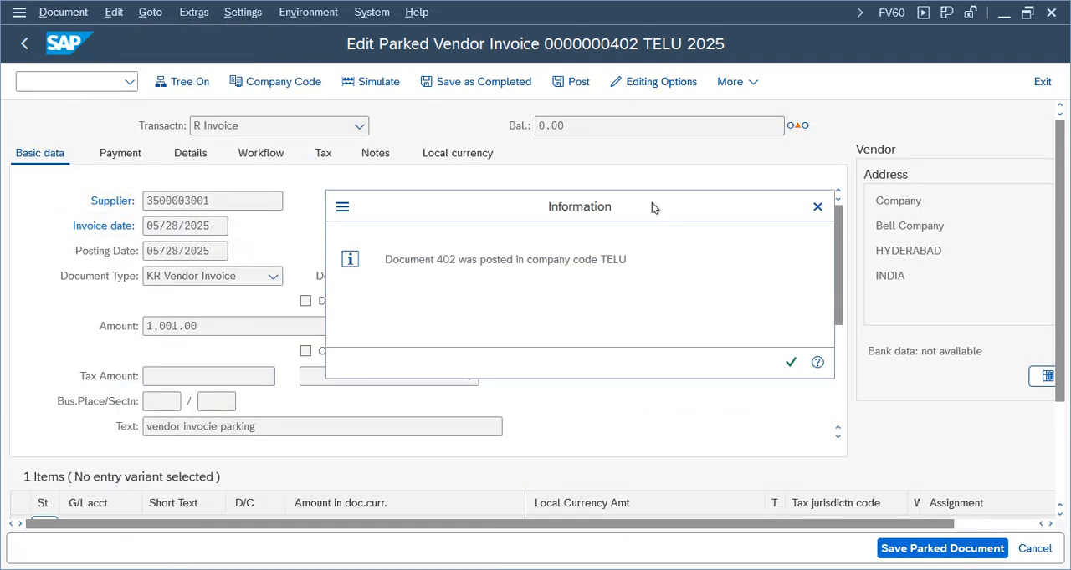
{"action": "left_click", "coordinate": [790, 356]}
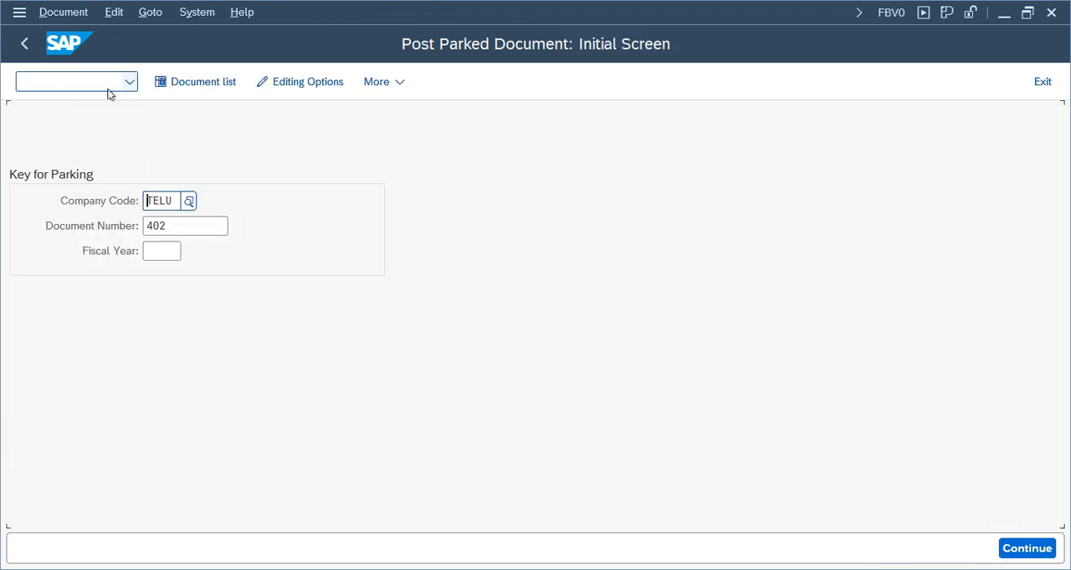
Display posted document 402, check its vendor and Rent Expenses line items, and return to the SAP Easy Access screen
{"action": "key", "text": "Return"}
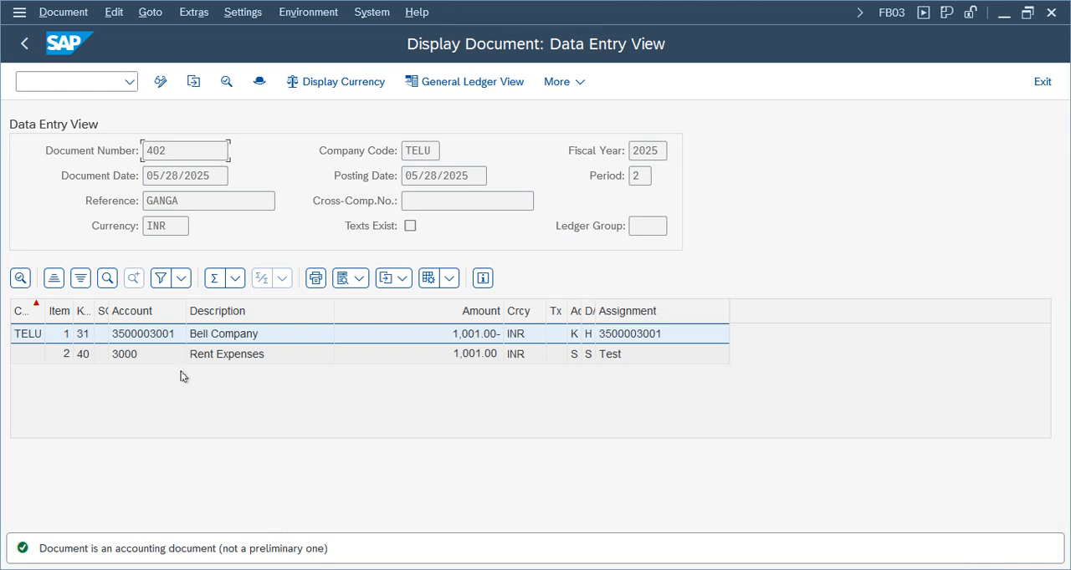
{"action": "left_click", "coordinate": [210, 358]}
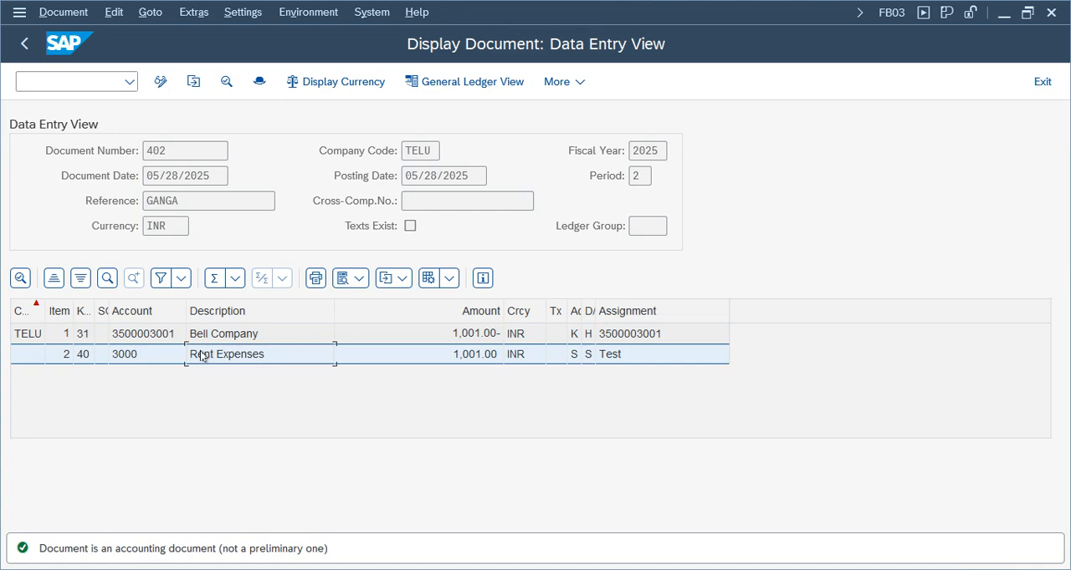
{"action": "left_click", "coordinate": [1042, 81]}
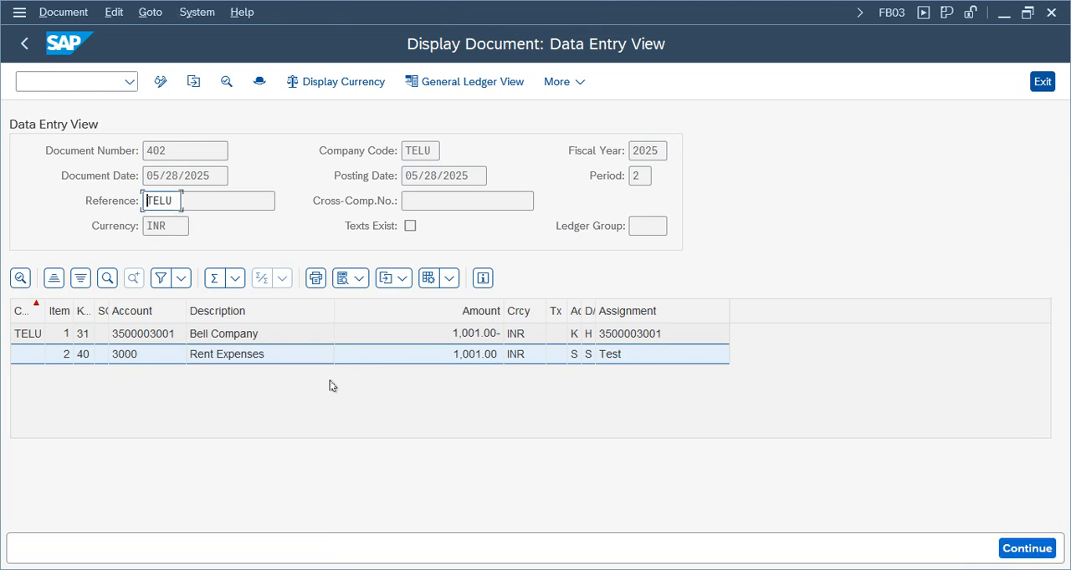
{"action": "left_click", "coordinate": [1042, 82]}
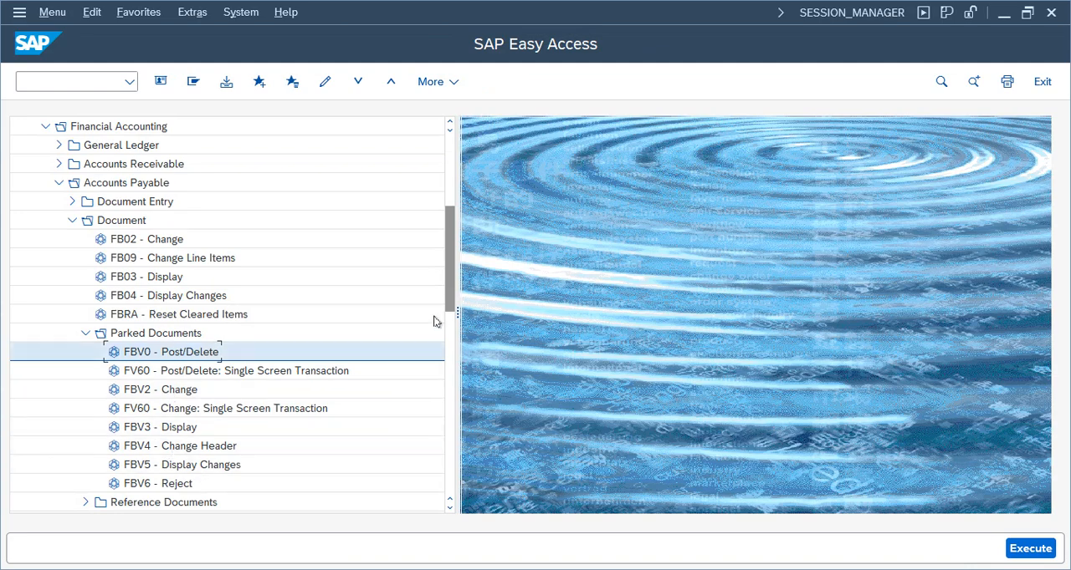
Open the FB65 Credit Memo transaction under Accounts Payable document entry
{"action": "left_click_drag", "start_coordinate": [450, 278], "coordinate": [448, 313]}
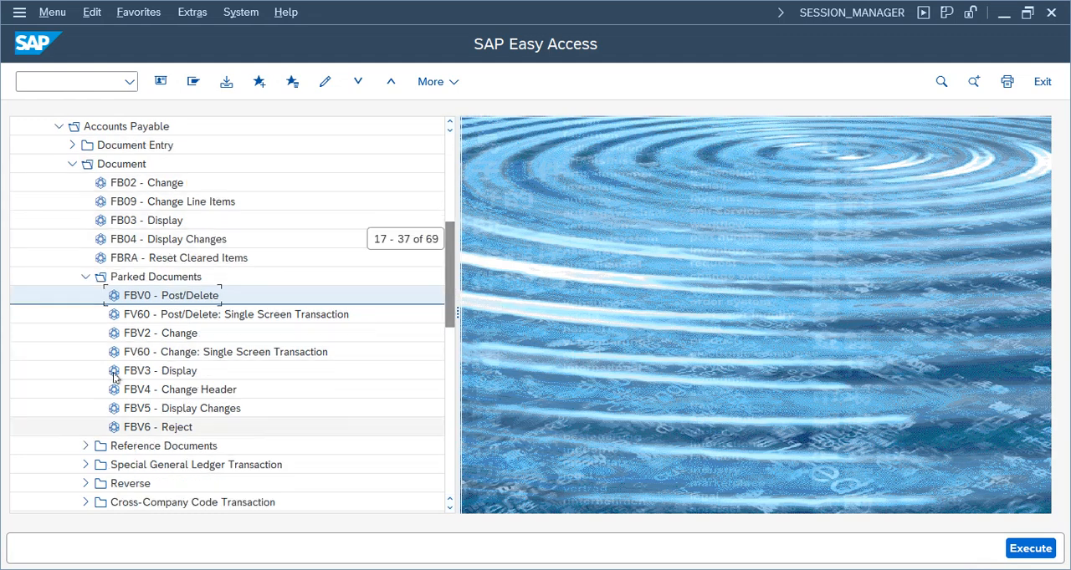
{"action": "scroll", "coordinate": [450, 303], "scroll_direction": "up", "scroll_amount": 1}
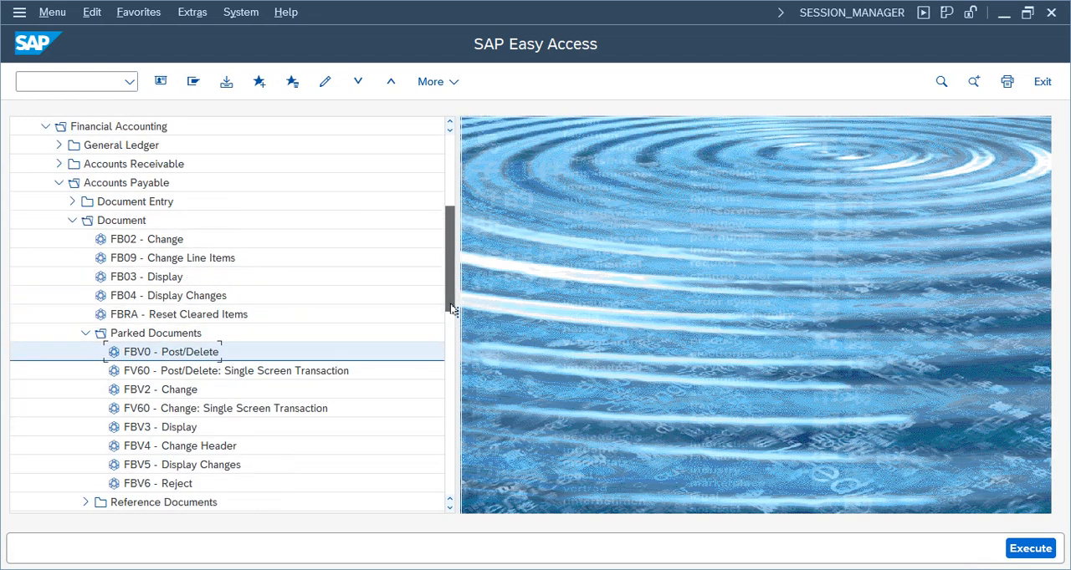
{"action": "scroll", "coordinate": [270, 268], "scroll_direction": "up", "scroll_amount": 1}
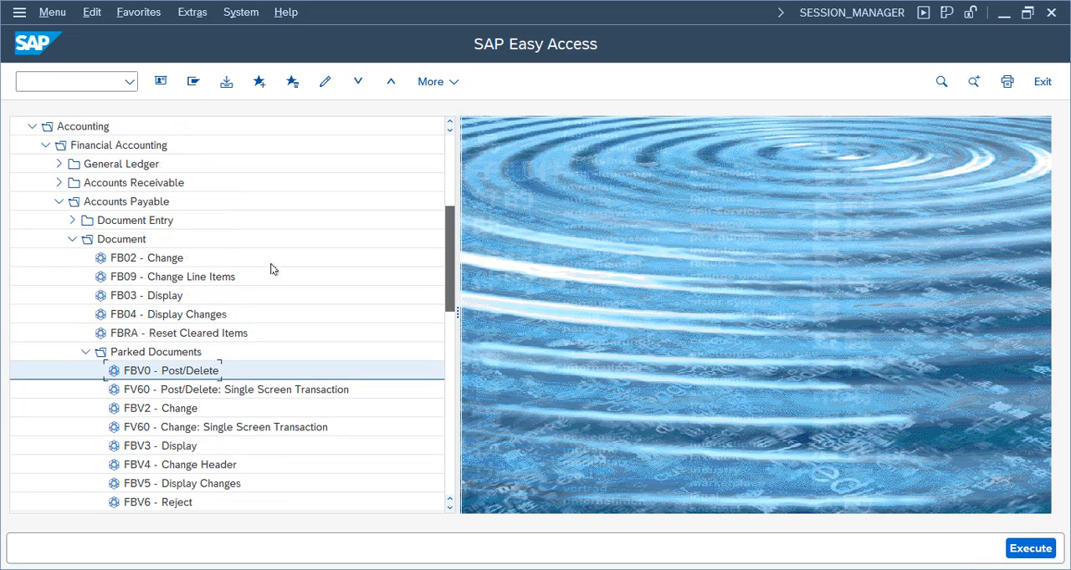
{"action": "left_click", "coordinate": [70, 240]}
{"action": "left_click", "coordinate": [71, 221]}
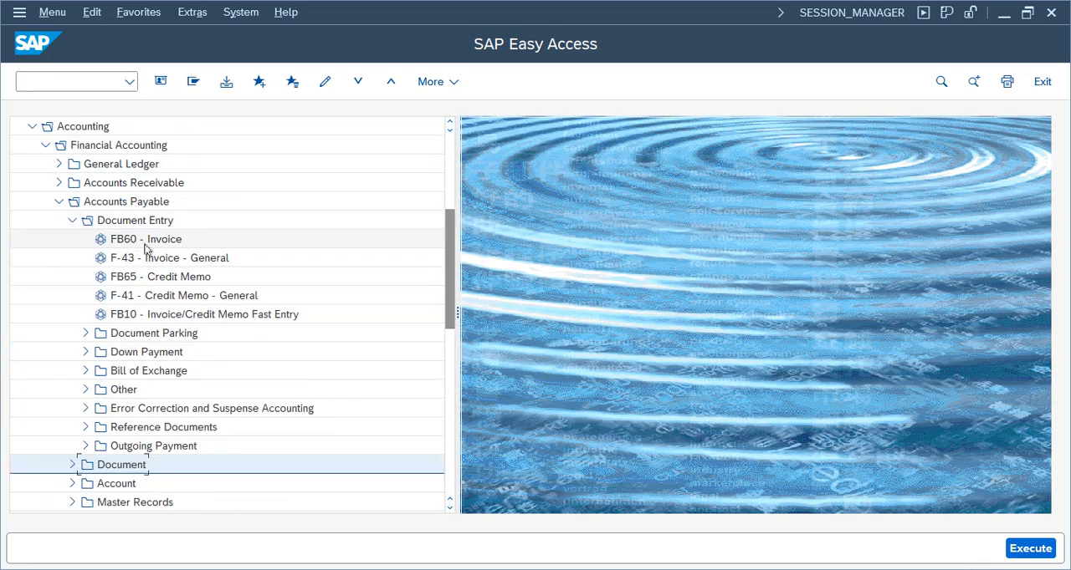
{"action": "double_click", "coordinate": [129, 278]}
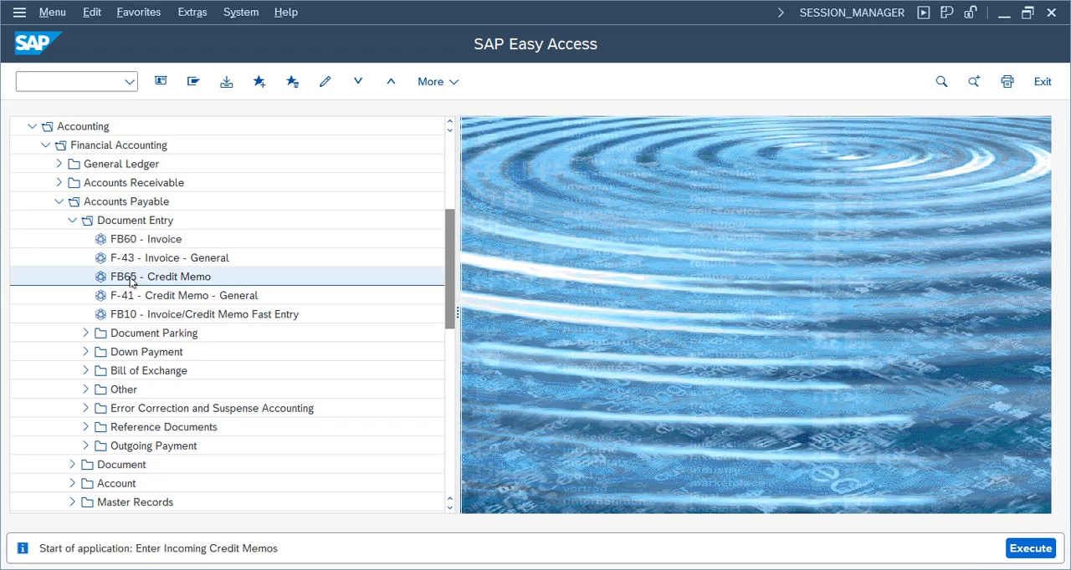
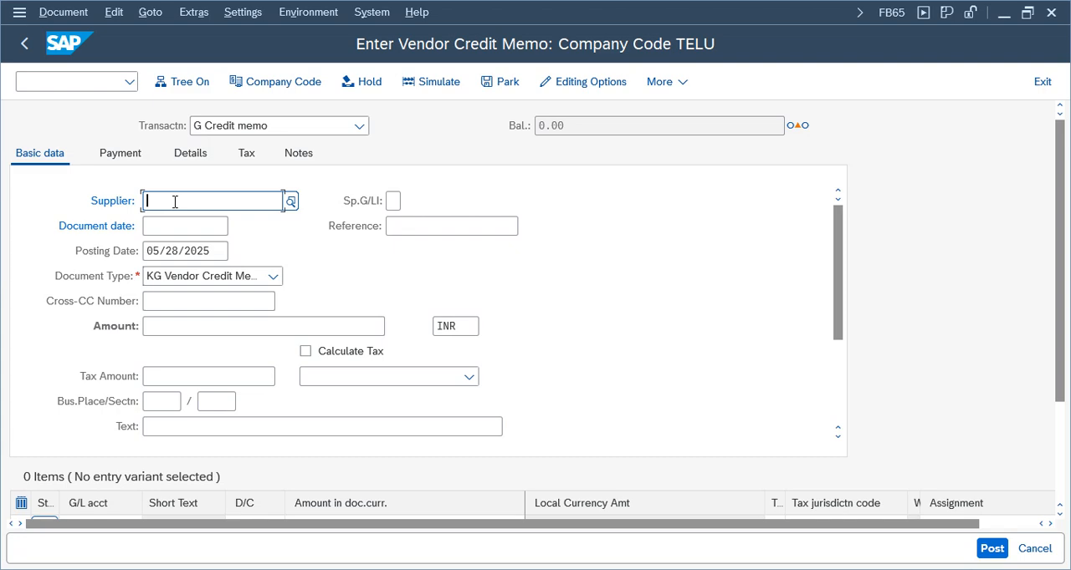
Fill in the credit memo header with the supplier, document date 05/28/2025, reference 003 and an amount of 1001 INR
{"action": "left_click", "coordinate": [176, 226]}
{"action": "left_click", "coordinate": [176, 228]}
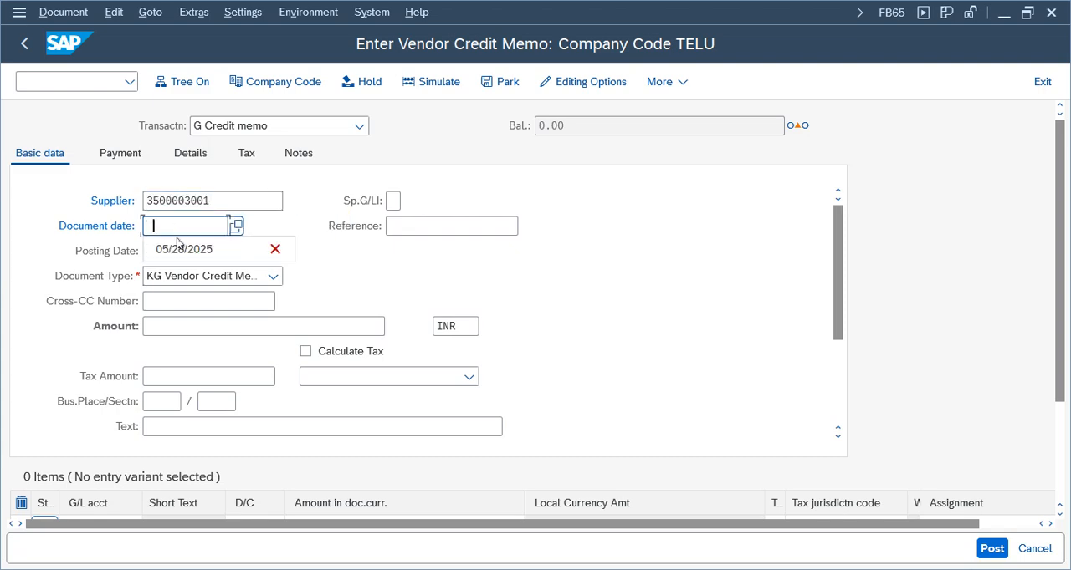
{"action": "left_click", "coordinate": [177, 250]}
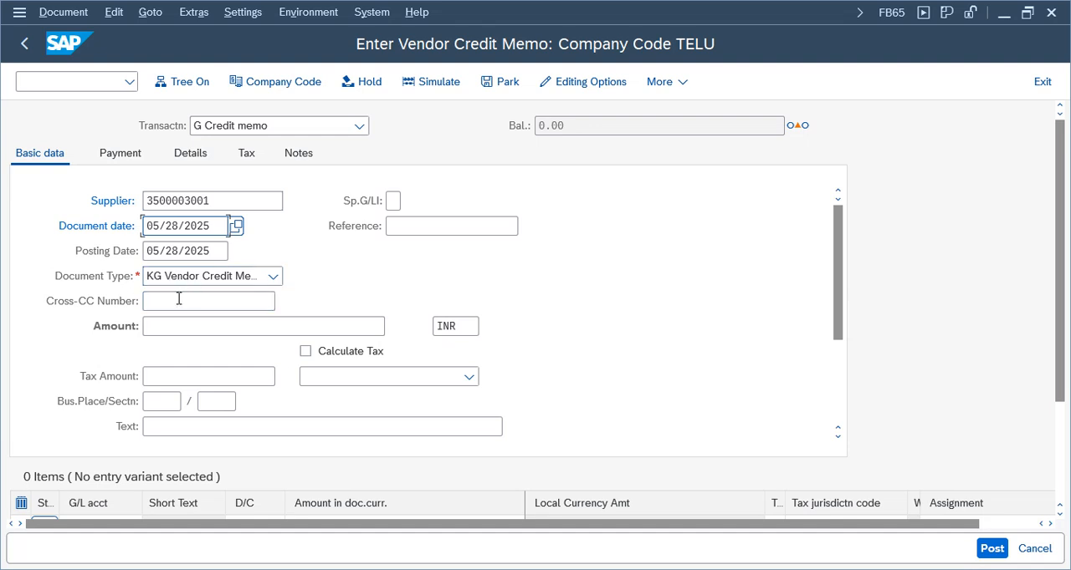
{"action": "left_click", "coordinate": [444, 227]}
{"action": "type", "text": "003"}
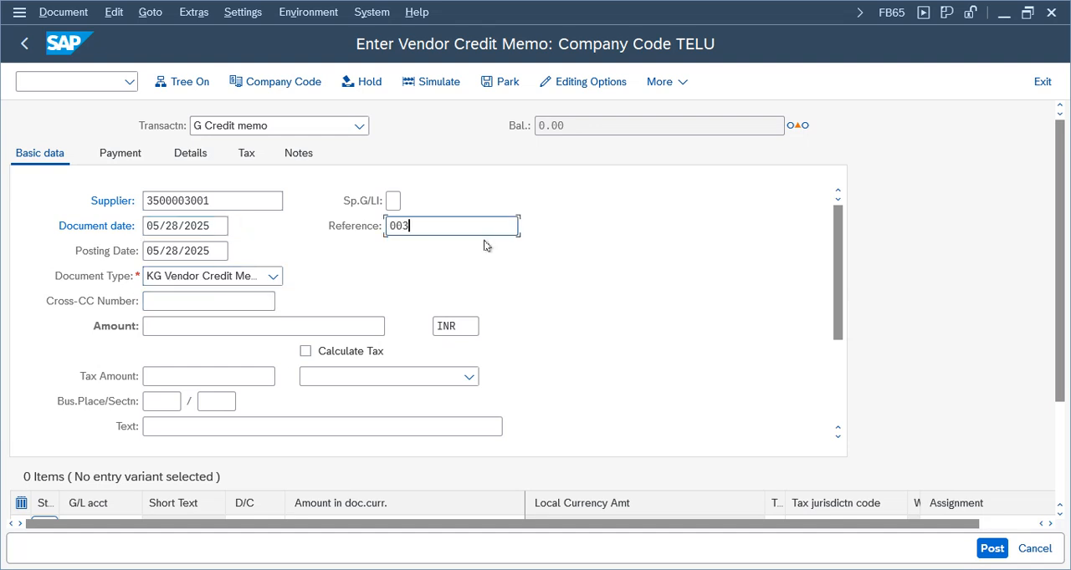
{"action": "left_click", "coordinate": [173, 326]}
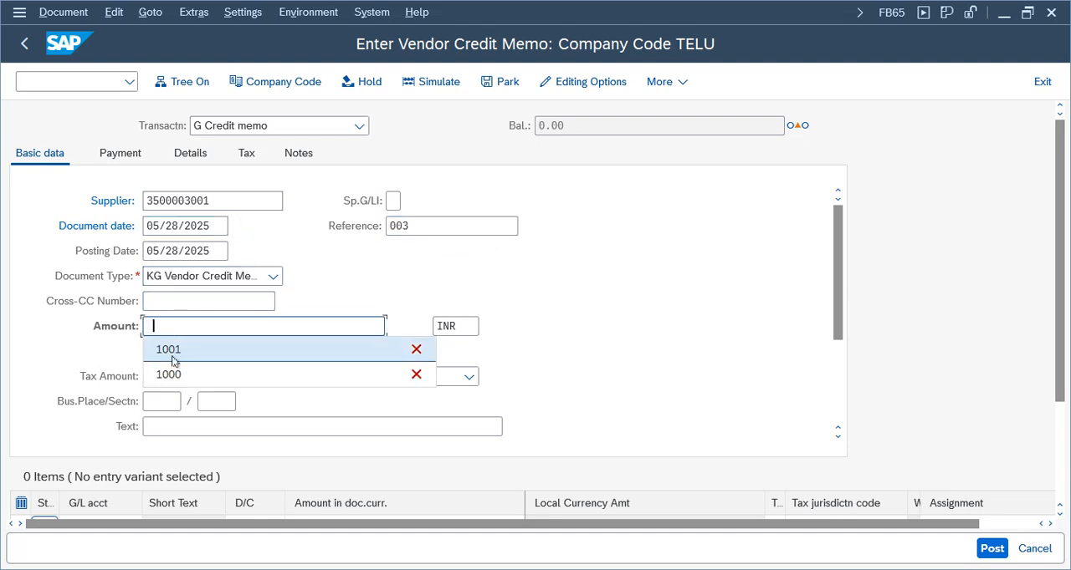
{"action": "left_click", "coordinate": [174, 348]}
{"action": "key", "text": "BackSpace"}
{"action": "type", "text": "2"}
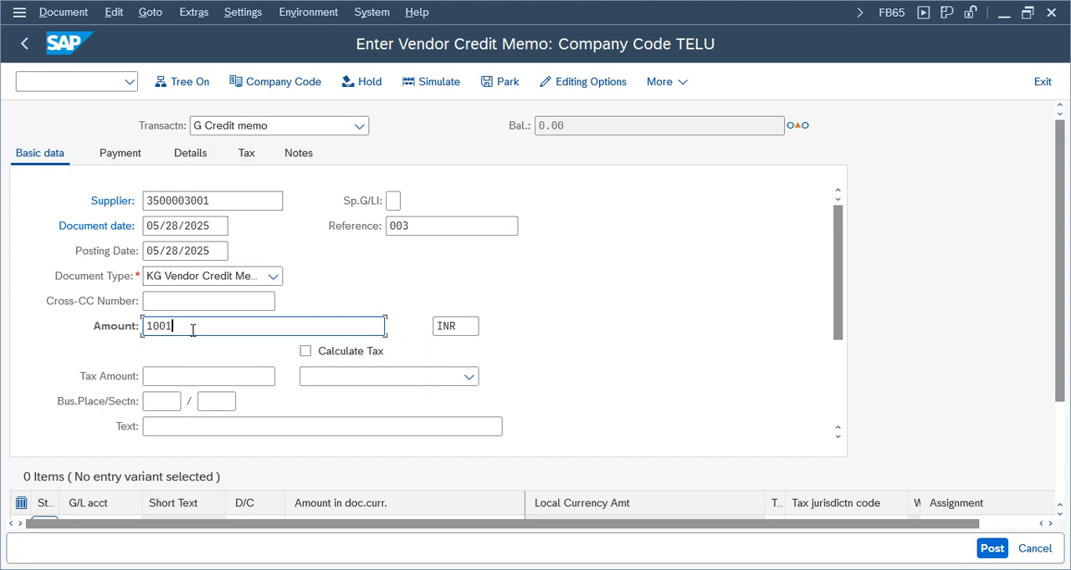
Add a line item for G/L account 3000 with amount 1001 and validate the credit memo entry
{"action": "scroll", "coordinate": [836, 318], "scroll_direction": "down", "scroll_amount": 4}
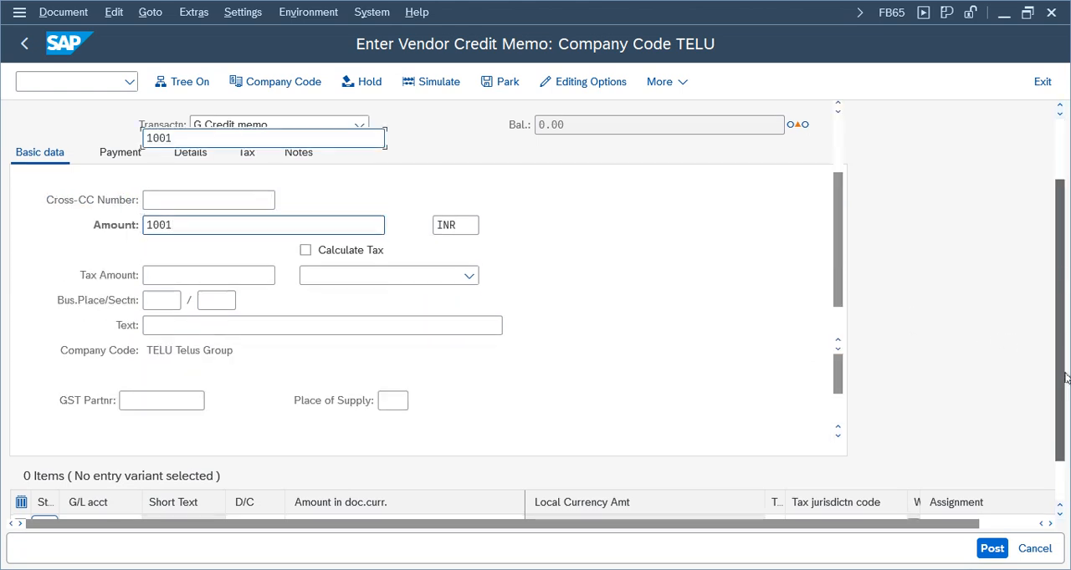
{"action": "scroll", "coordinate": [1058, 276], "scroll_direction": "down", "scroll_amount": 3}
{"action": "left_click", "coordinate": [86, 380]}
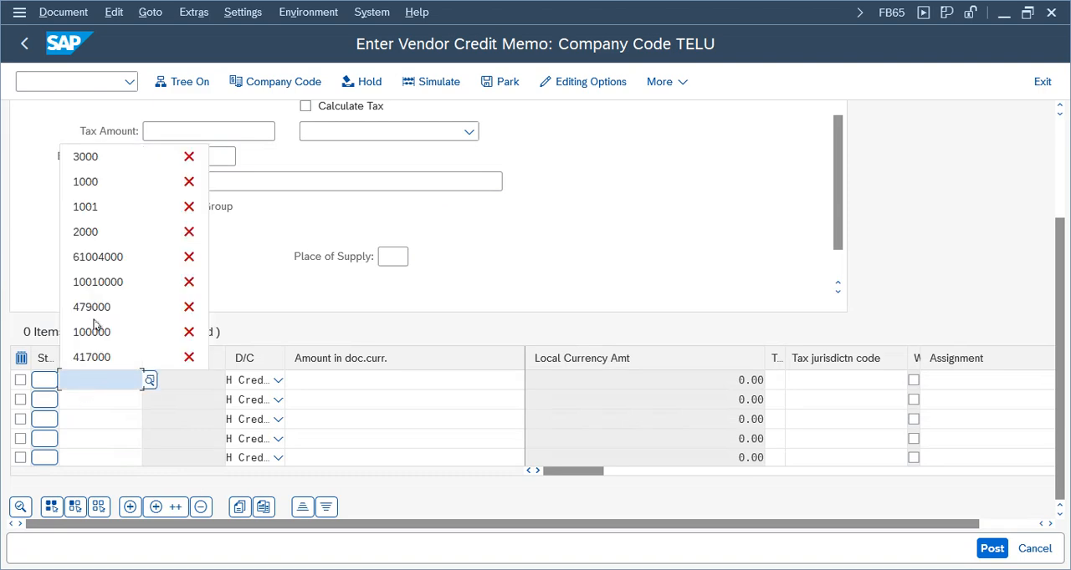
{"action": "left_click", "coordinate": [111, 163]}
{"action": "left_click", "coordinate": [446, 379]}
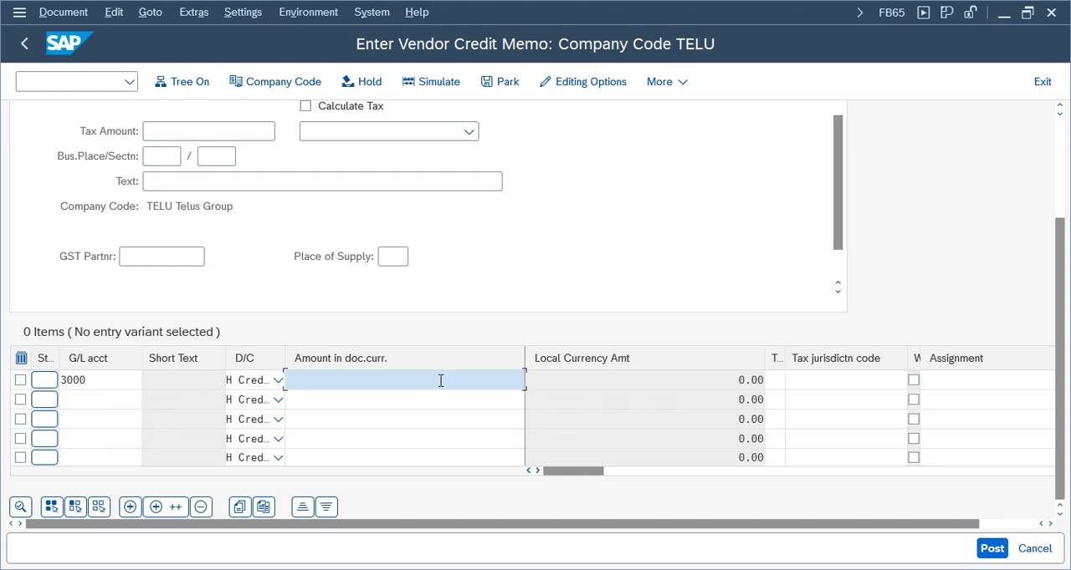
{"action": "type", "text": "1001"}
{"action": "key", "text": "Return"}
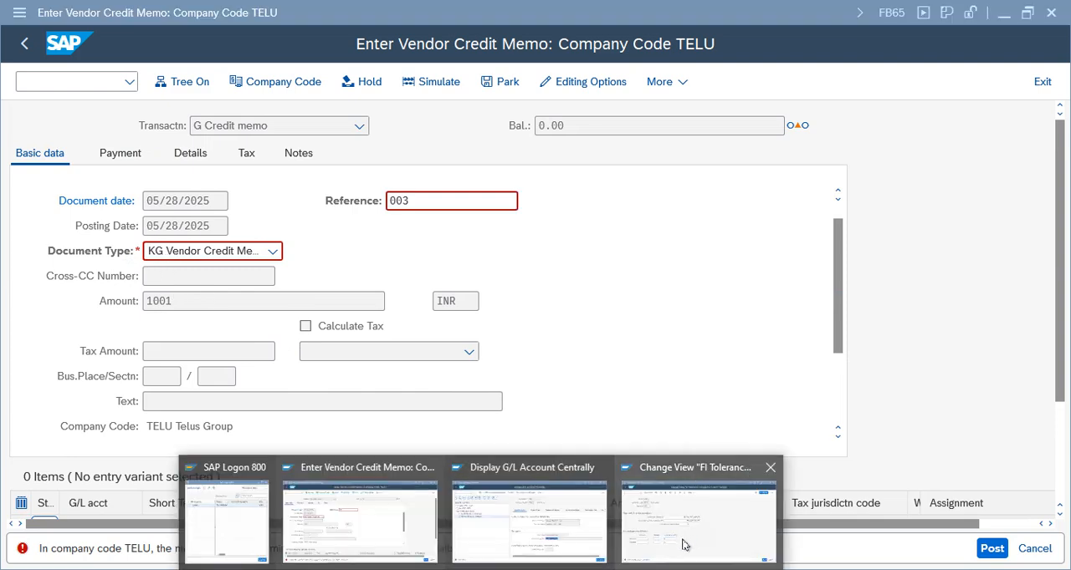
Switch to the customizing session, leave the tolerance group details, and open Define Document Types under Financial Accounting Global Settings, Document
{"action": "left_click", "coordinate": [686, 540]}
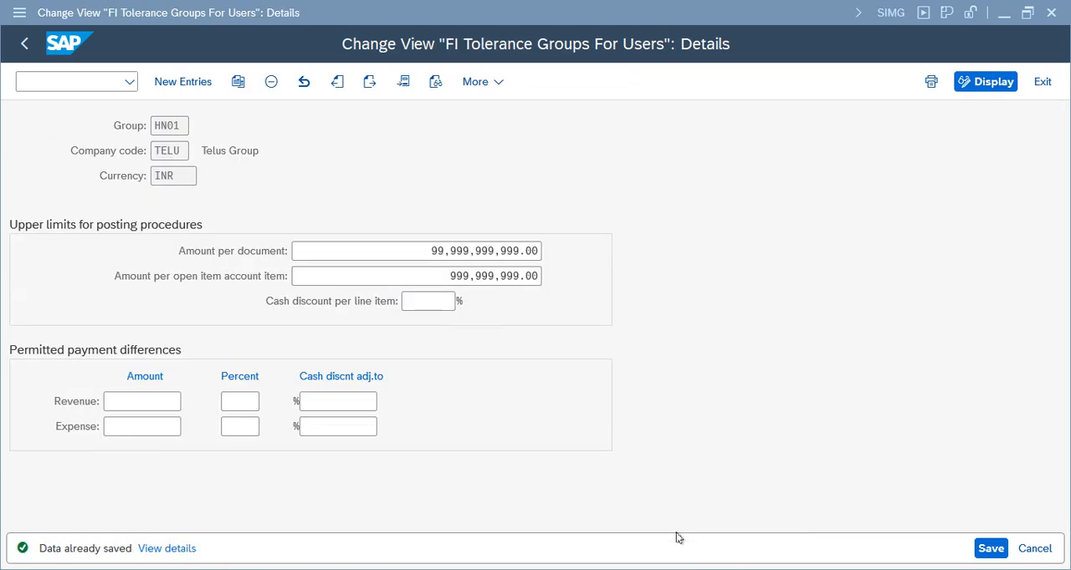
{"action": "left_click", "coordinate": [1042, 82]}
{"action": "left_click", "coordinate": [96, 301]}
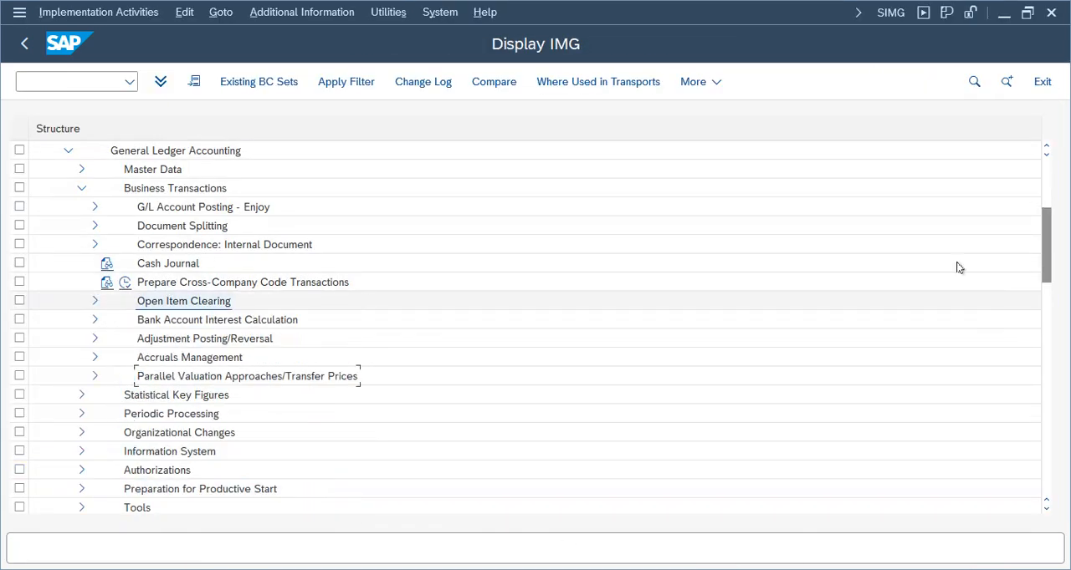
{"action": "left_click_drag", "start_coordinate": [1046, 280], "coordinate": [1046, 231]}
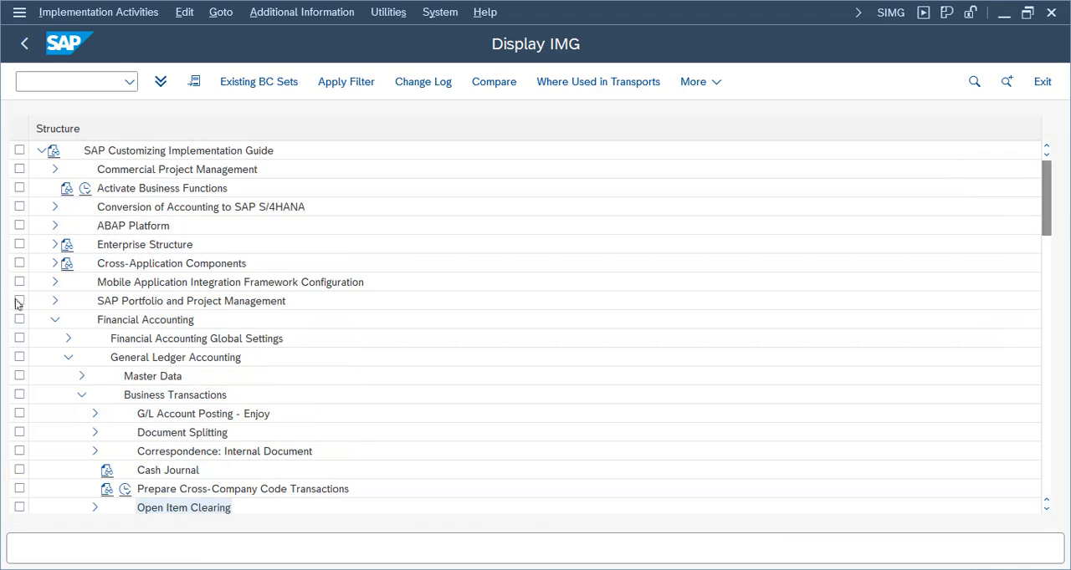
{"action": "left_click", "coordinate": [54, 319]}
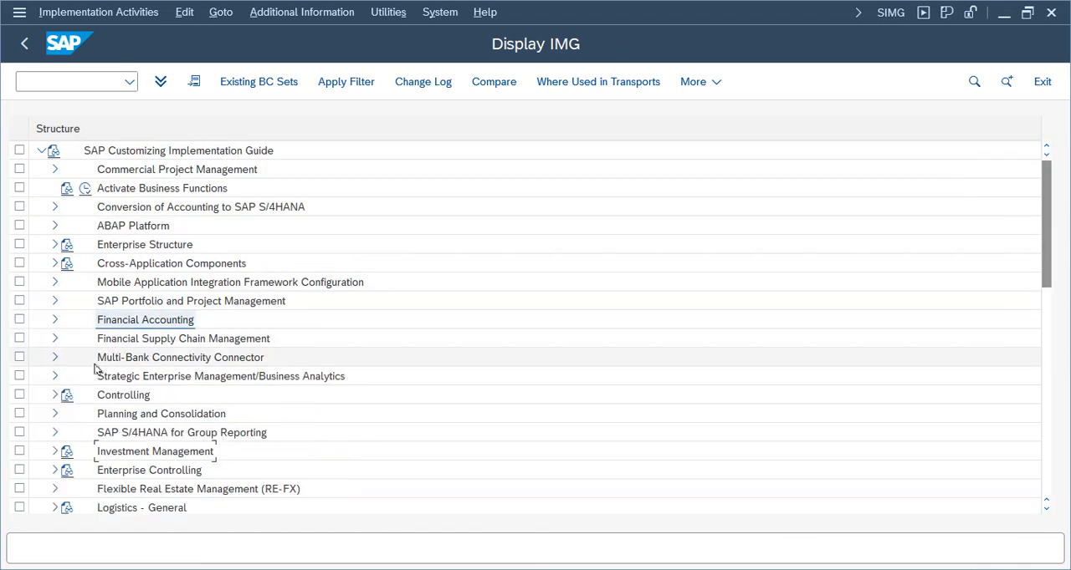
{"action": "left_click", "coordinate": [55, 320]}
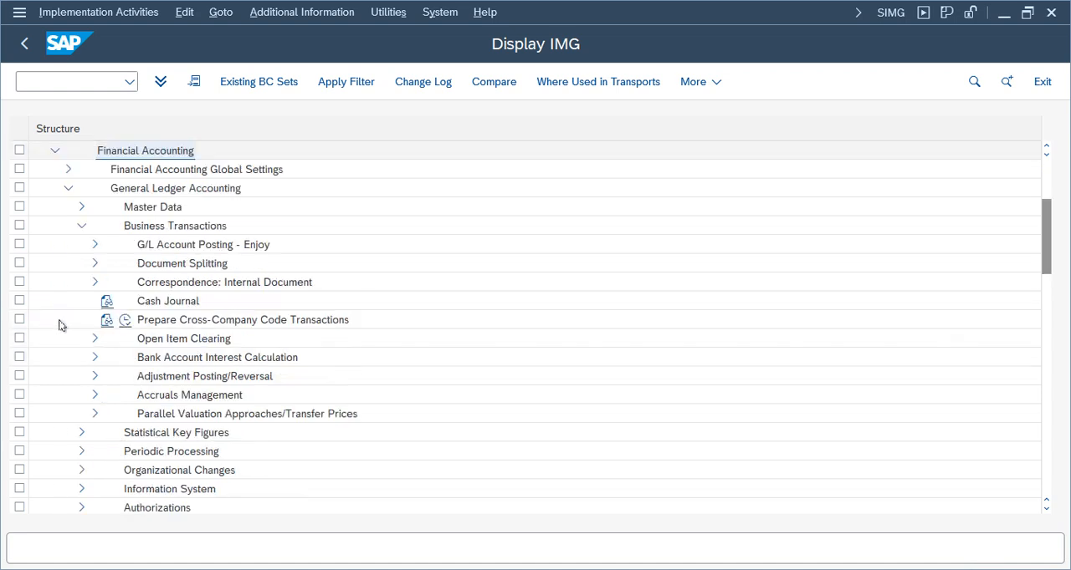
{"action": "left_click", "coordinate": [68, 188]}
{"action": "left_click", "coordinate": [68, 169]}
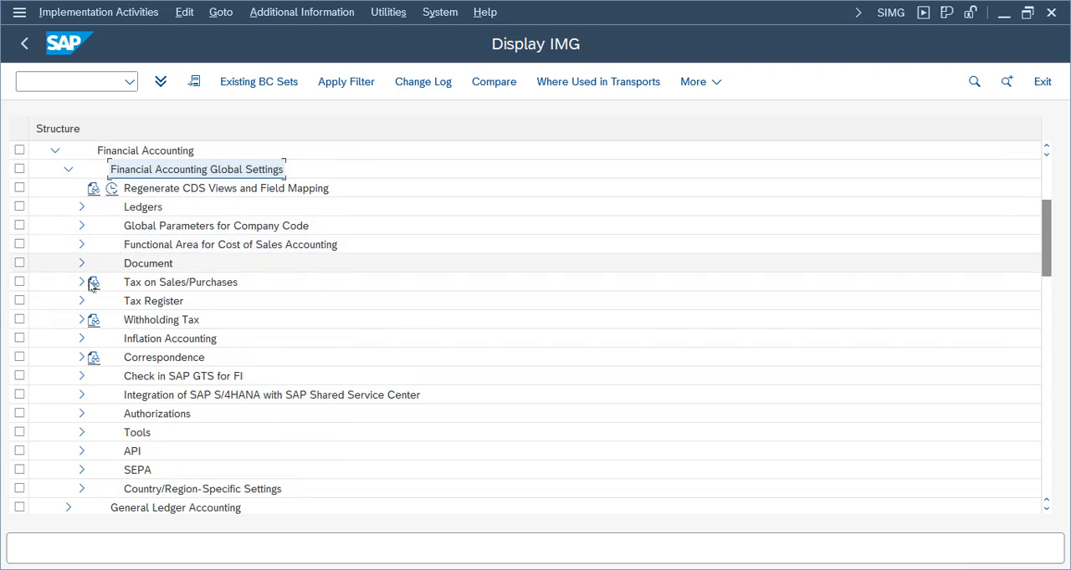
{"action": "double_click", "coordinate": [170, 268]}
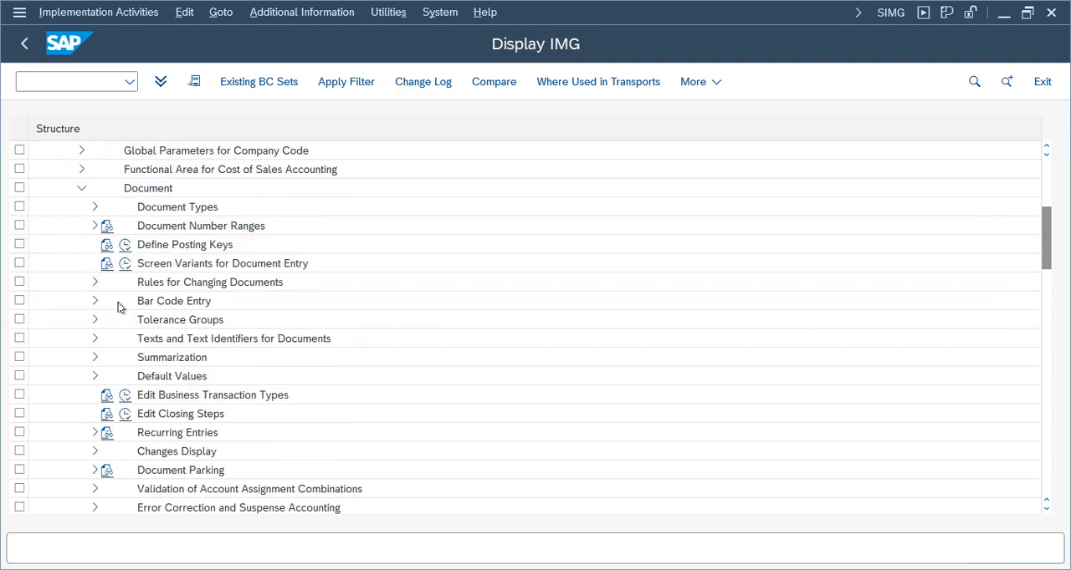
{"action": "left_click", "coordinate": [94, 208]}
{"action": "left_click", "coordinate": [139, 228]}
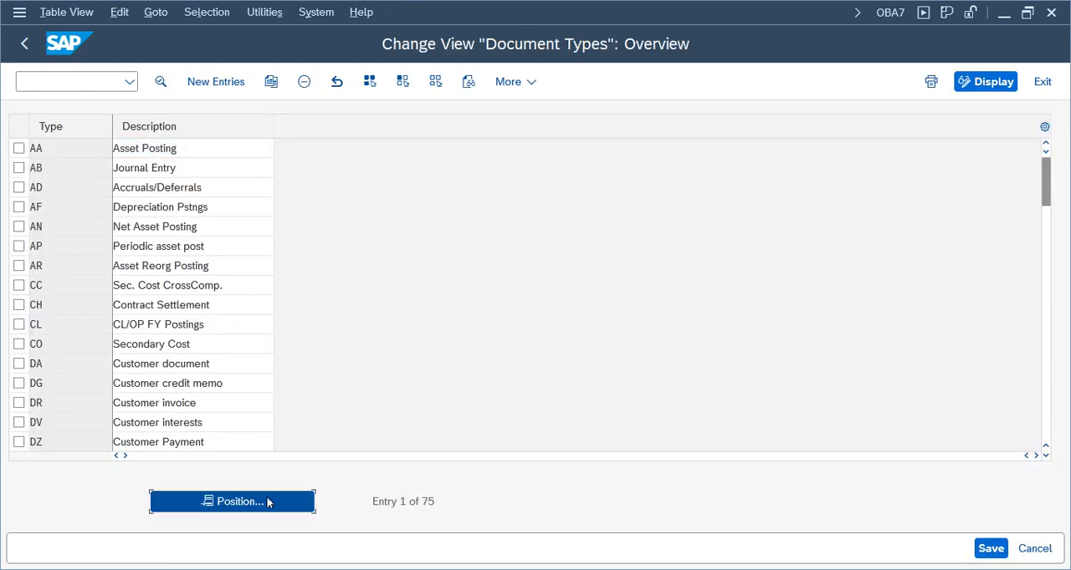
Locate document type KG Vendor Credit Memo and open its details
{"action": "left_click", "coordinate": [267, 502]}
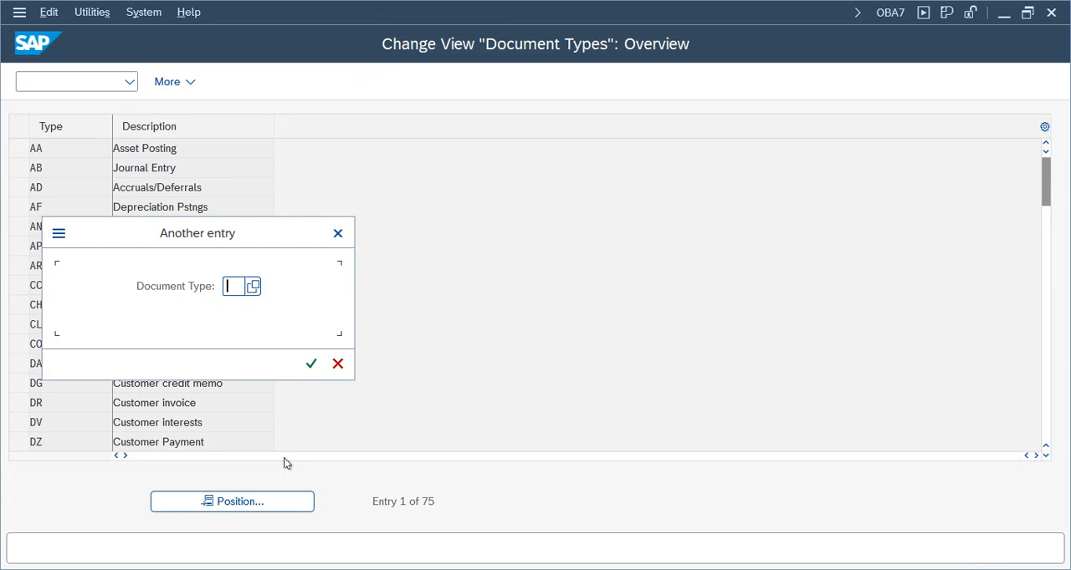
{"action": "type", "text": "kg"}
{"action": "key", "text": "Return"}
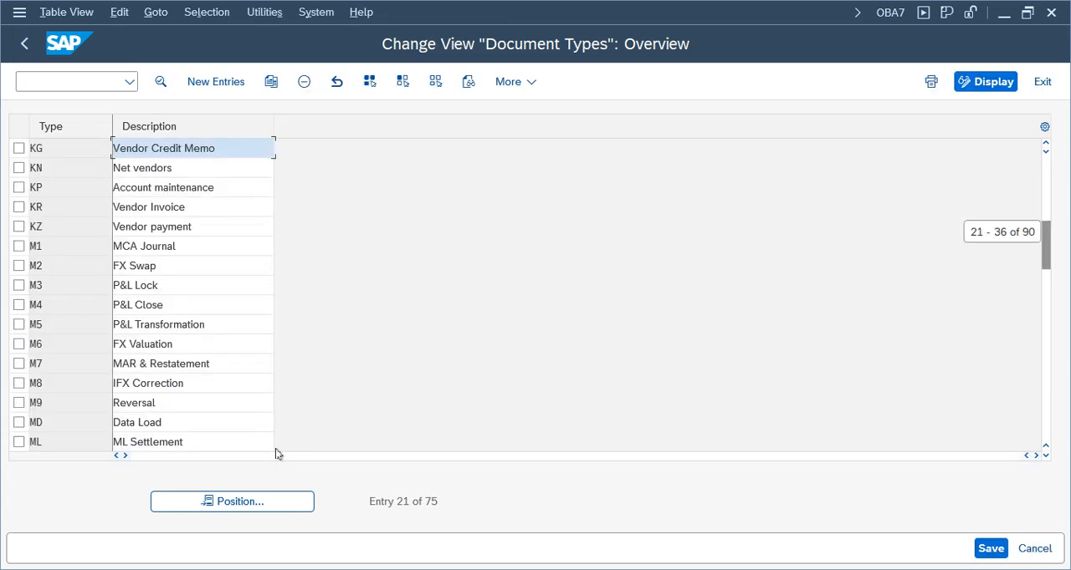
{"action": "double_click", "coordinate": [167, 147]}
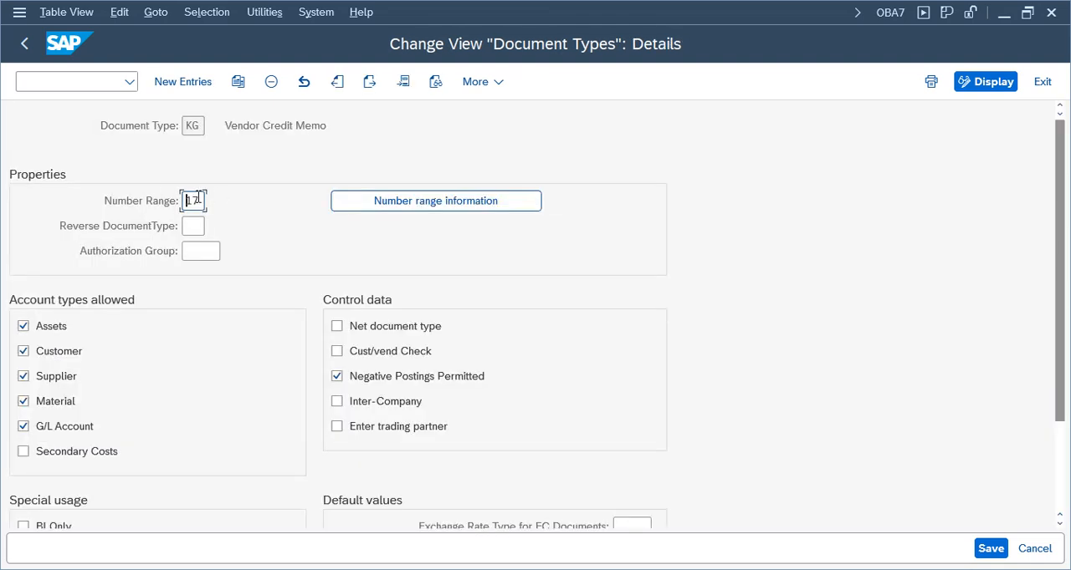
Open the number range intervals of company code TELU for editing from the document type's number range information
{"action": "left_click", "coordinate": [383, 205]}
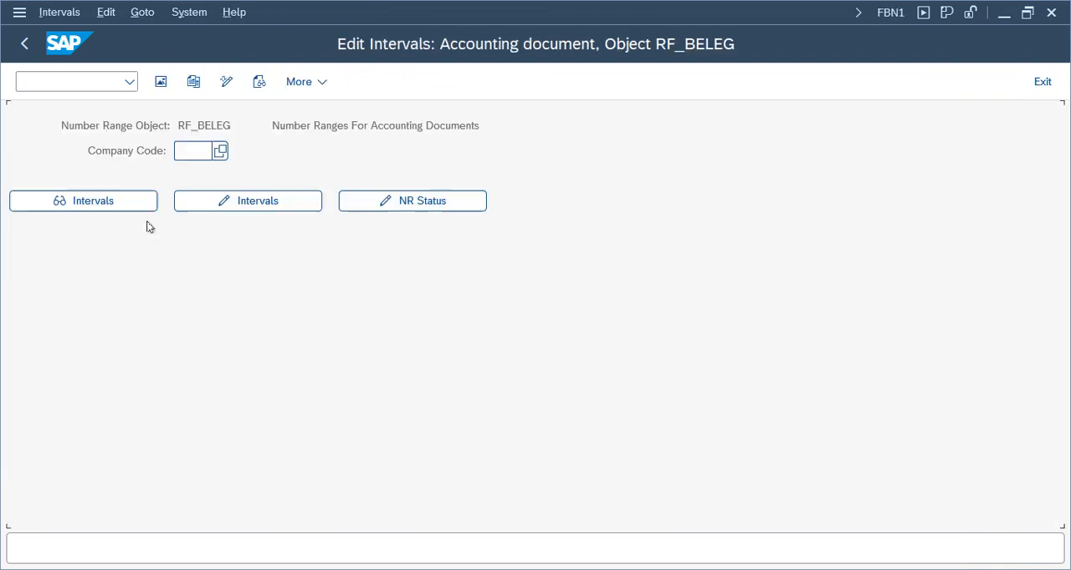
{"action": "left_click", "coordinate": [185, 151]}
{"action": "left_click", "coordinate": [192, 173]}
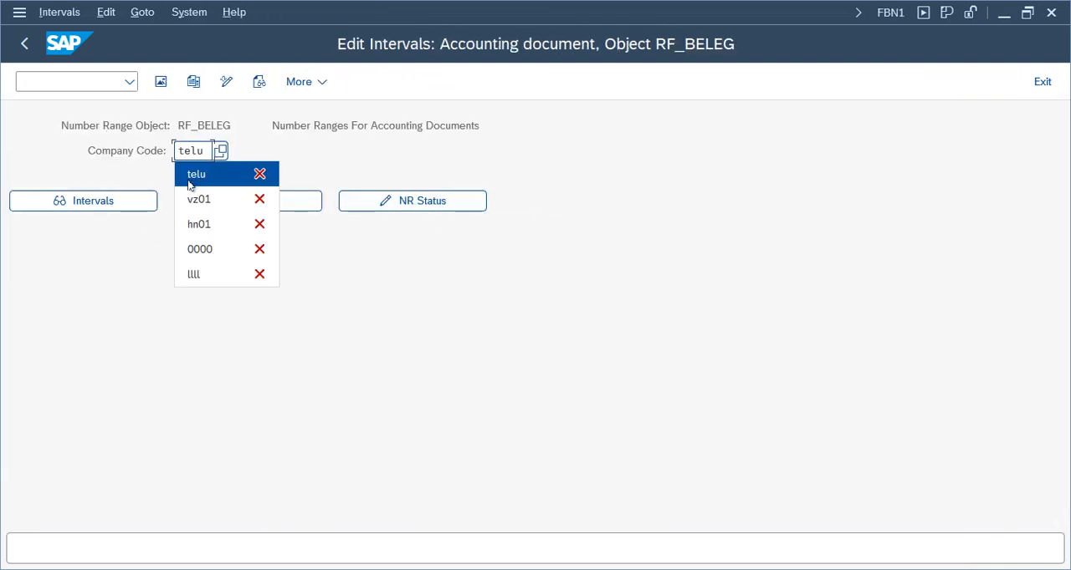
{"action": "left_click", "coordinate": [192, 205]}
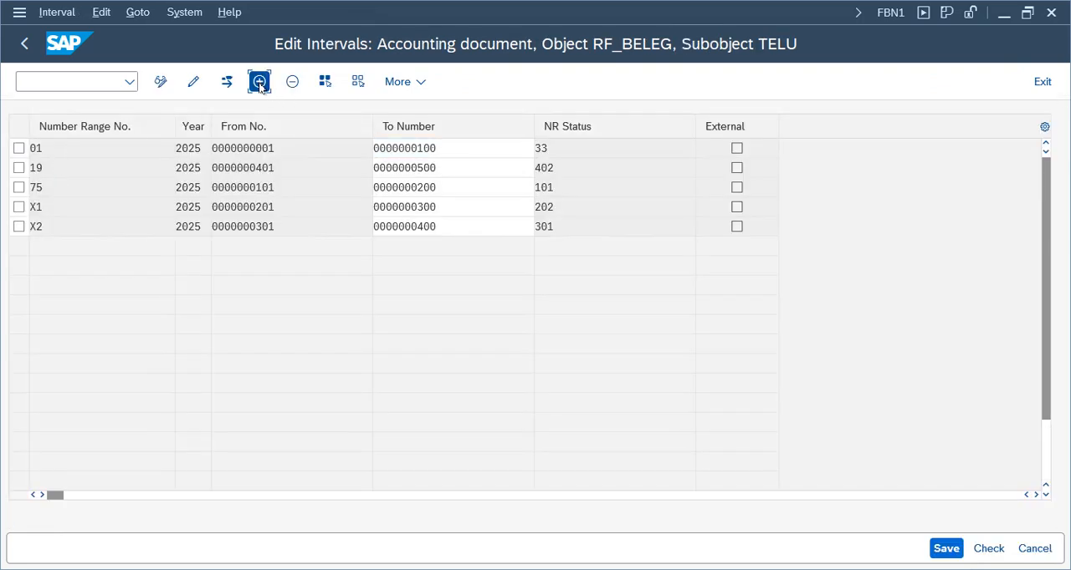
Add number range interval 17 for year 2025, running from 501 to 600
{"action": "left_click", "coordinate": [259, 81]}
{"action": "type", "text": "17"}
{"action": "key", "text": "Tab"}
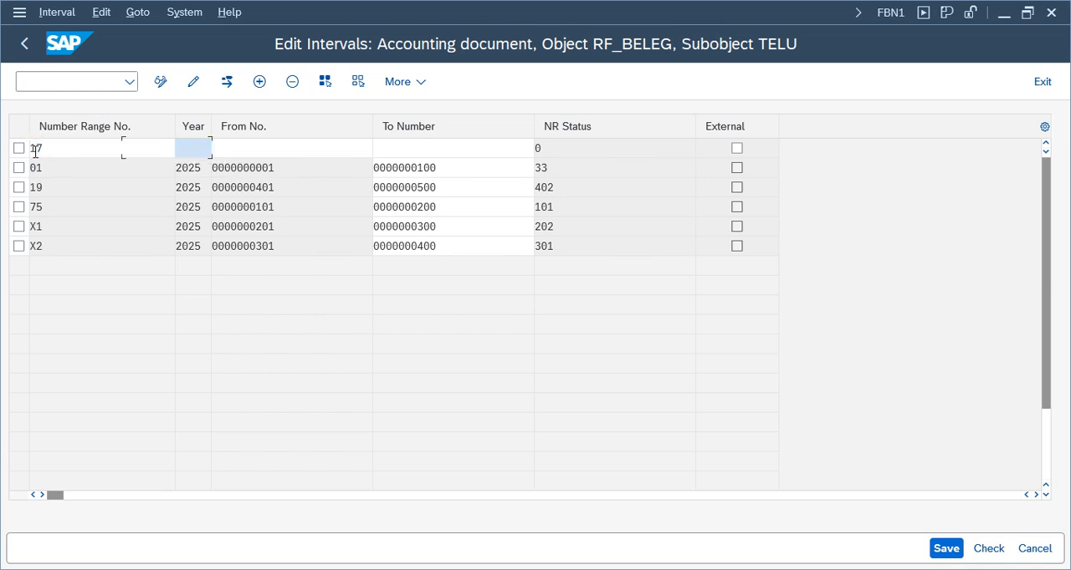
{"action": "type", "text": "2025"}
{"action": "key", "text": "Tab"}
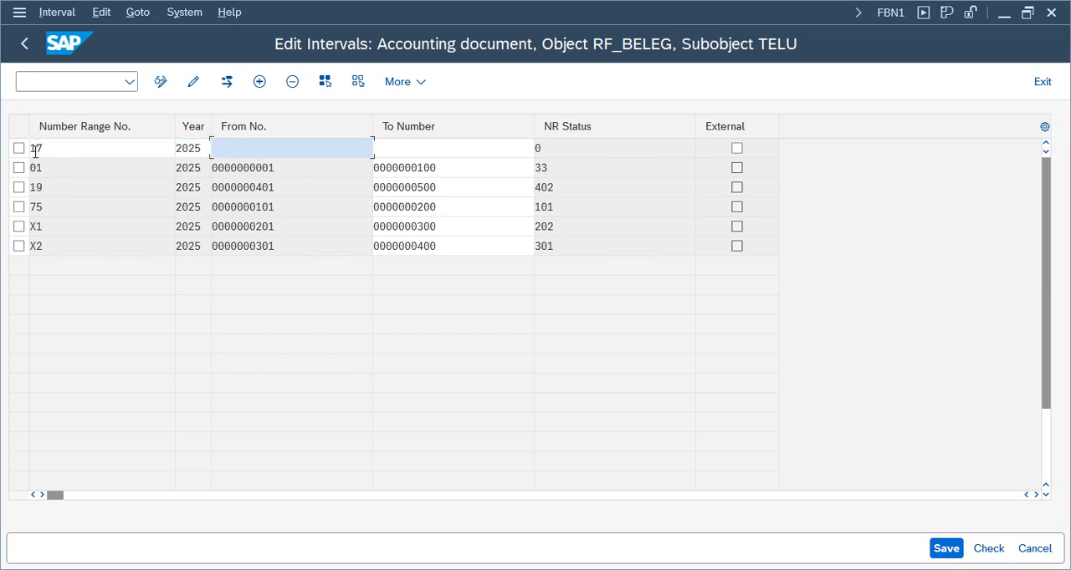
{"action": "type", "text": "501"}
{"action": "key", "text": "Tab"}
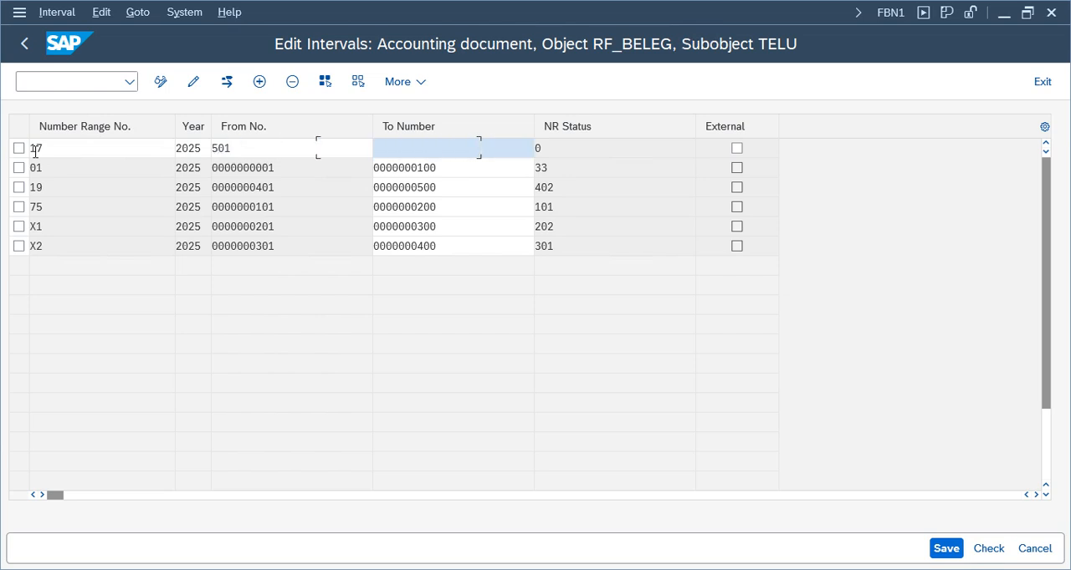
{"action": "type", "text": "600"}
{"action": "key", "text": "Return"}
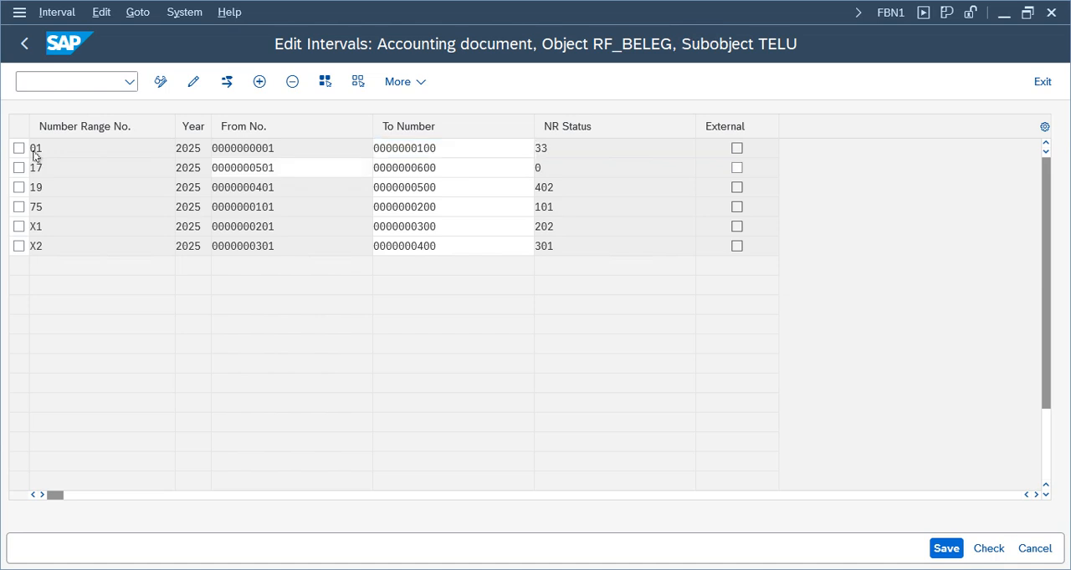
Save the number range intervals of TELU and return to the KG document type details
{"action": "left_click", "coordinate": [315, 164]}
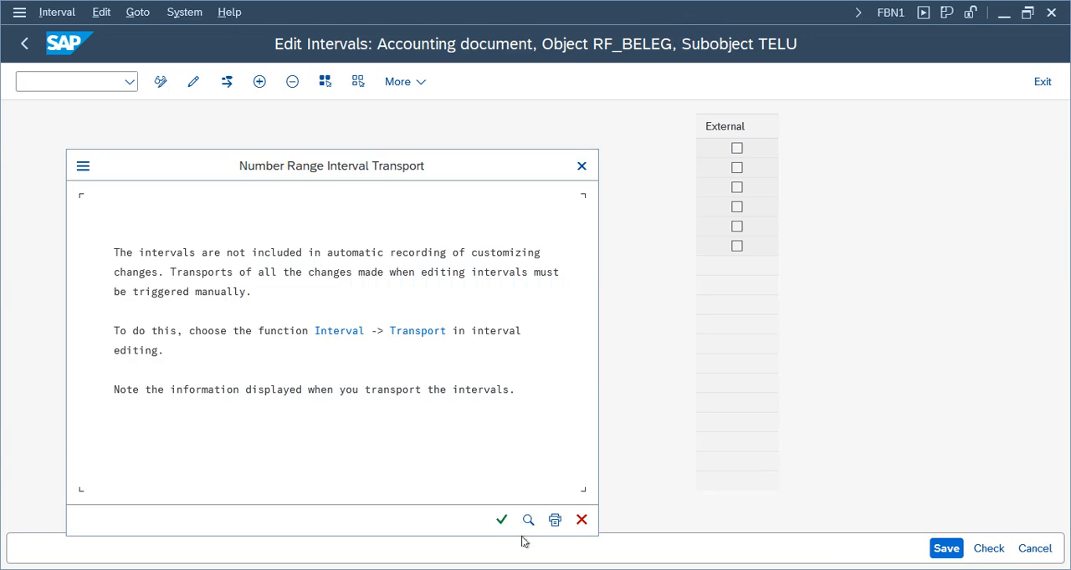
{"action": "left_click", "coordinate": [501, 520]}
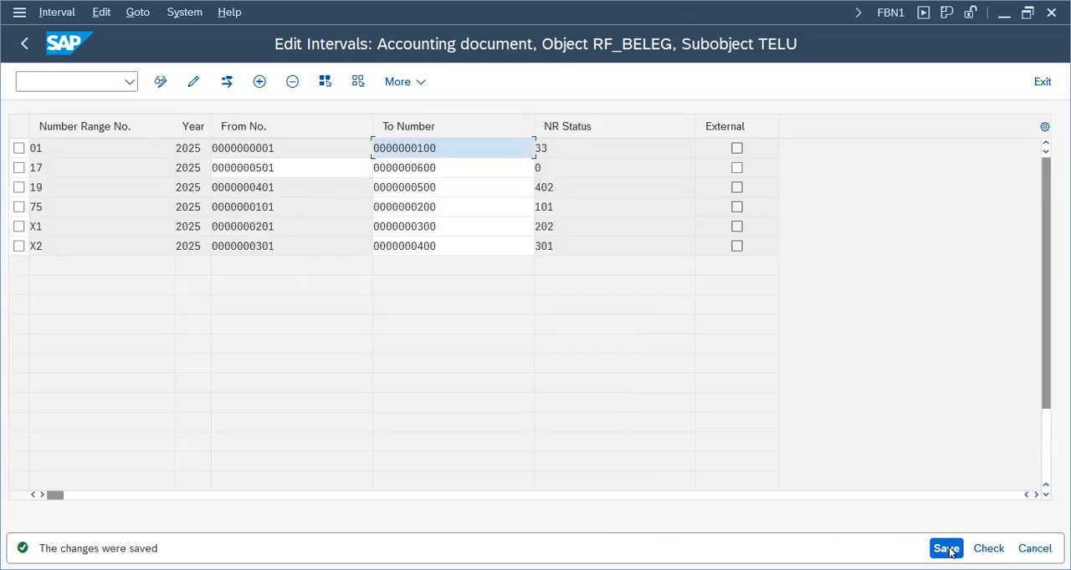
{"action": "left_click", "coordinate": [1037, 83]}
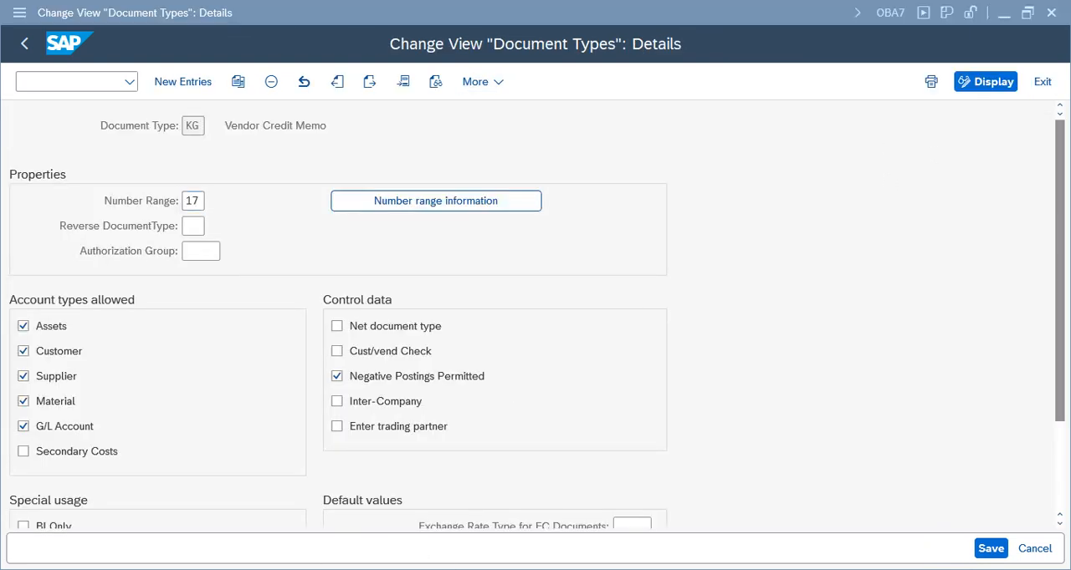
Return to the FB65 credit memo session and revalidate the entry to open its G/L account item for correction
{"action": "left_click", "coordinate": [378, 525]}
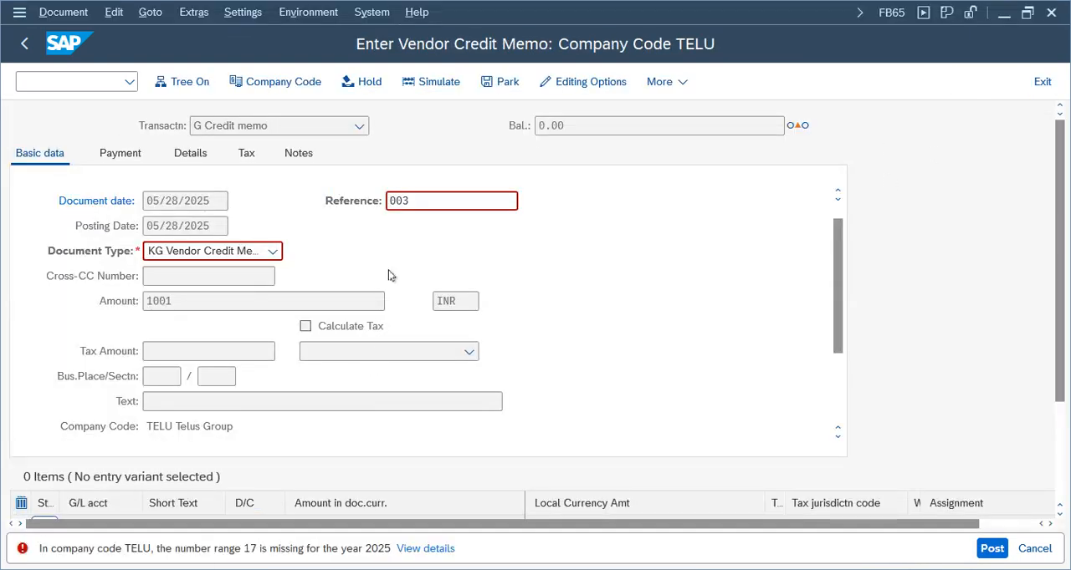
{"action": "key", "text": "Return"}
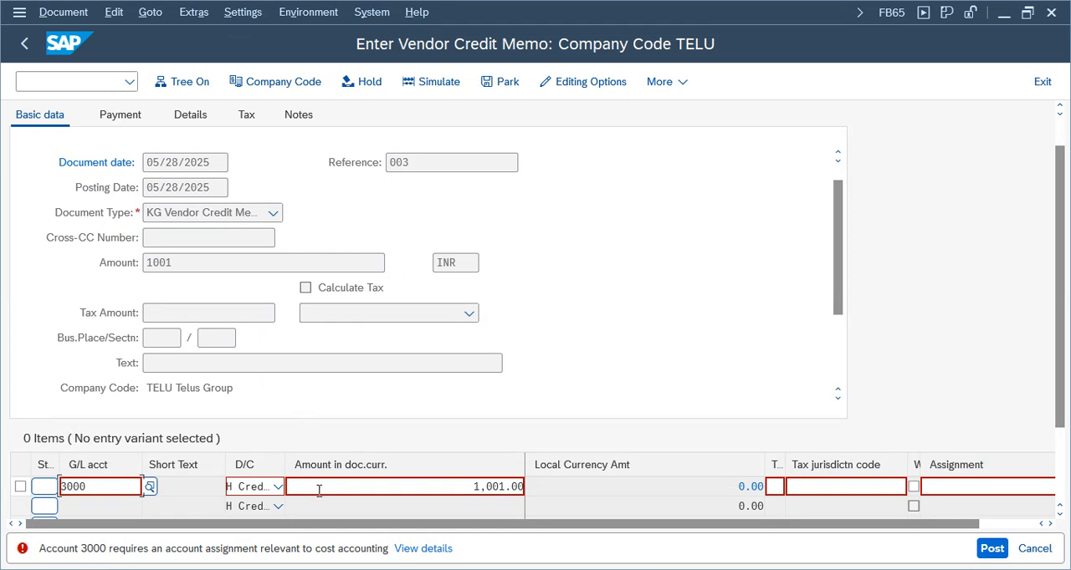
{"action": "key", "text": "Return"}
Assign cost center 100100 to the Rent Expenses item, with item text "Text" and assignment "Test"
{"action": "left_click", "coordinate": [165, 301]}
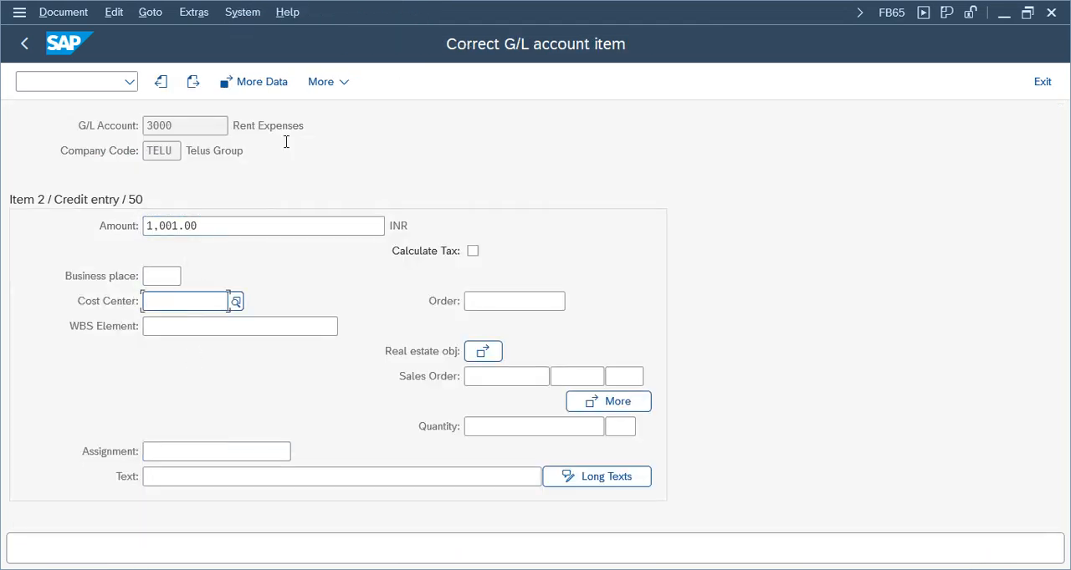
{"action": "left_click_drag", "start_coordinate": [323, 134], "coordinate": [179, 137]}
{"action": "left_click", "coordinate": [185, 302]}
{"action": "left_click", "coordinate": [184, 322]}
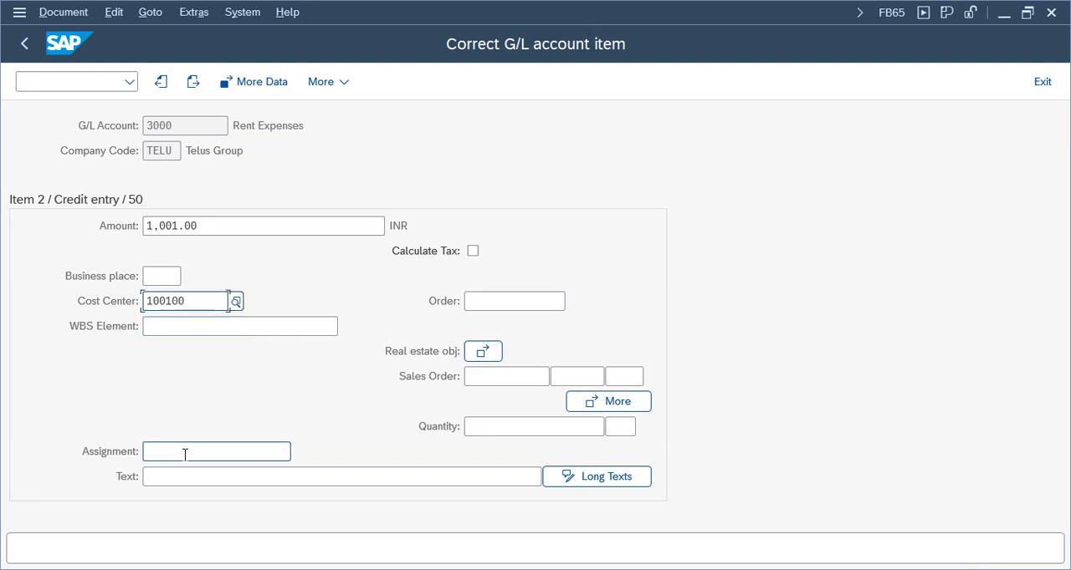
{"action": "left_click", "coordinate": [170, 475]}
{"action": "left_click", "coordinate": [251, 330]}
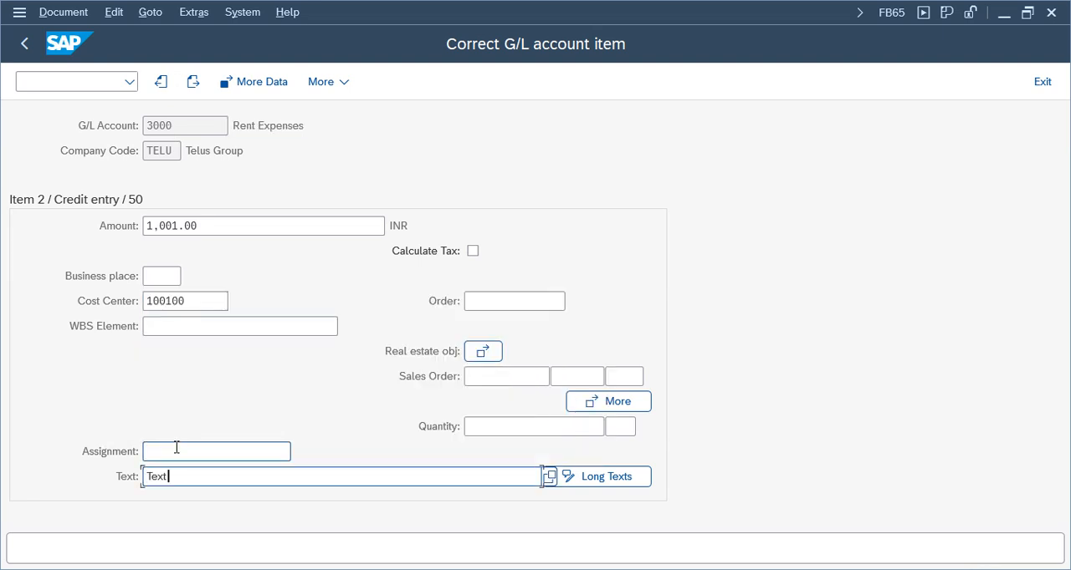
{"action": "left_click", "coordinate": [177, 448]}
{"action": "left_click", "coordinate": [167, 475]}
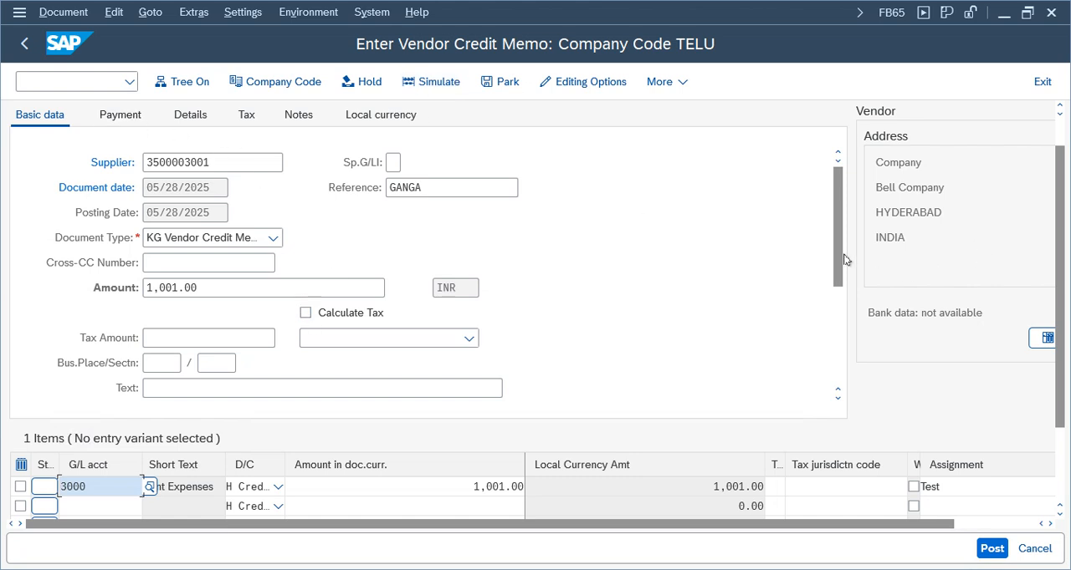
Review the credit memo's supplier and payment data, and go to its invoice reference entry
{"action": "left_click_drag", "start_coordinate": [838, 259], "coordinate": [828, 177]}
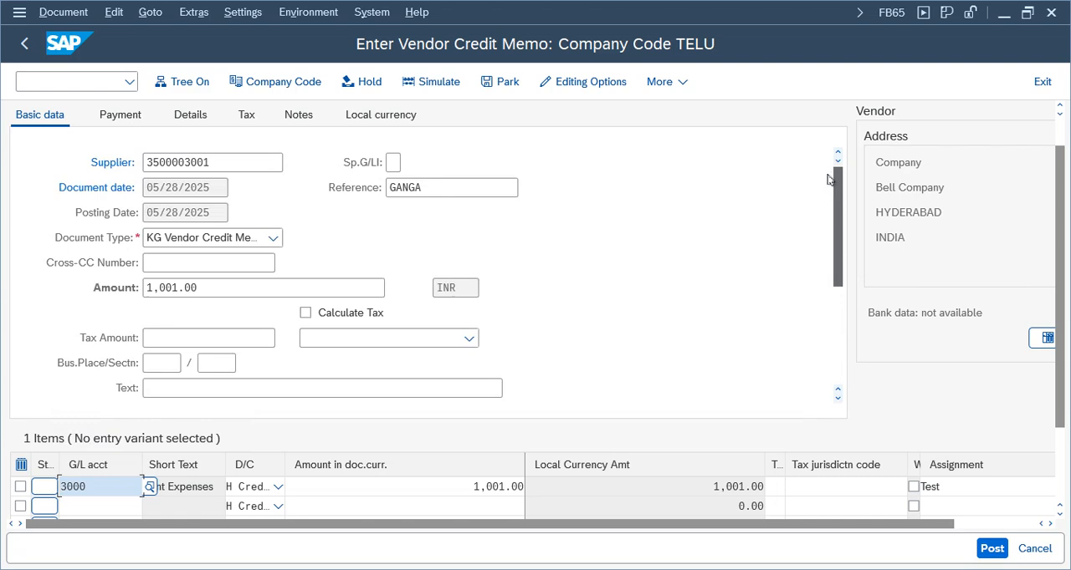
{"action": "left_click", "coordinate": [119, 116]}
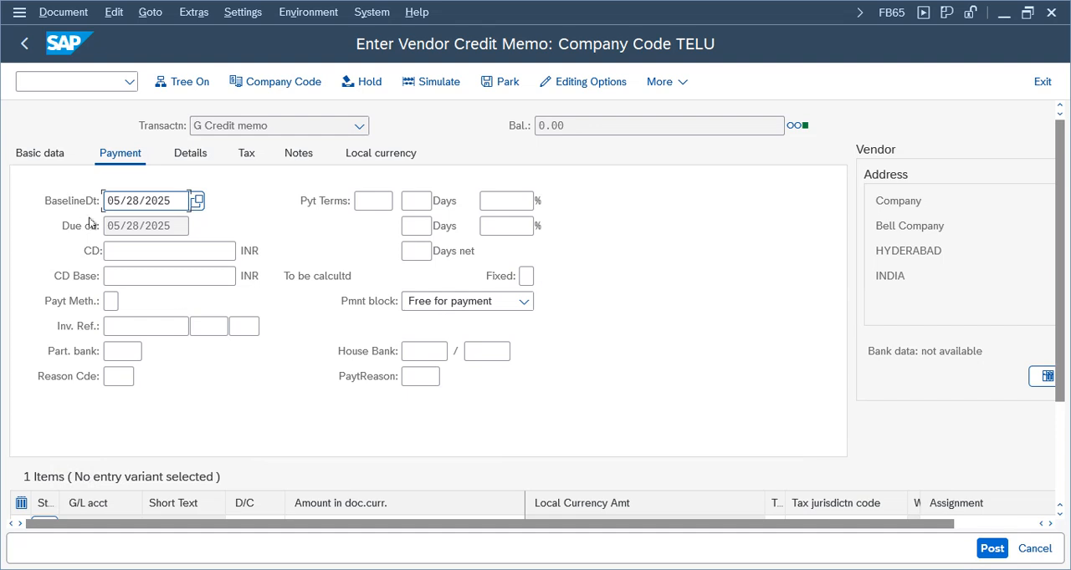
{"action": "left_click", "coordinate": [37, 155]}
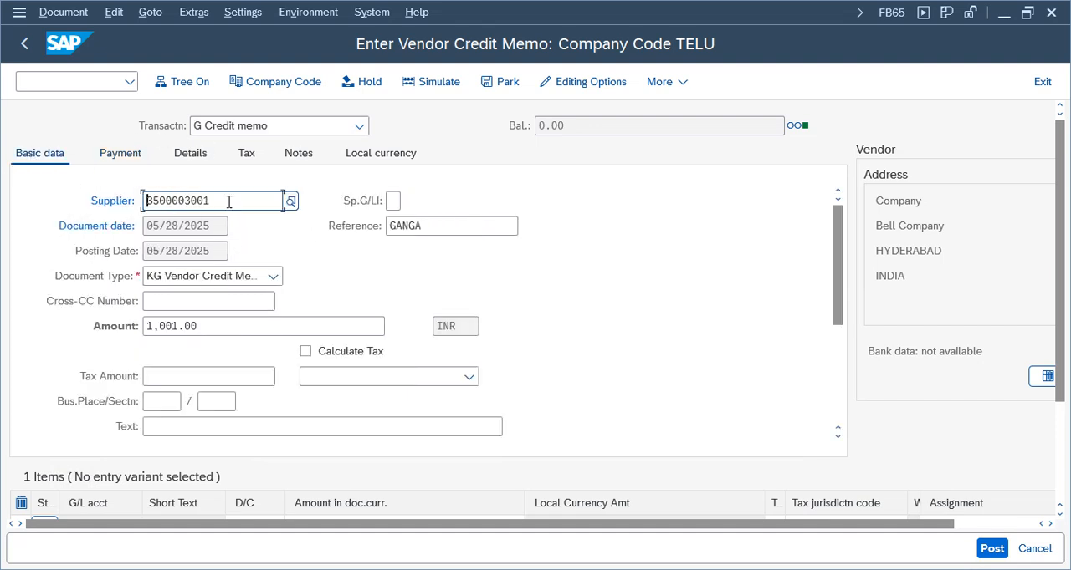
{"action": "left_click_drag", "start_coordinate": [228, 202], "coordinate": [91, 204]}
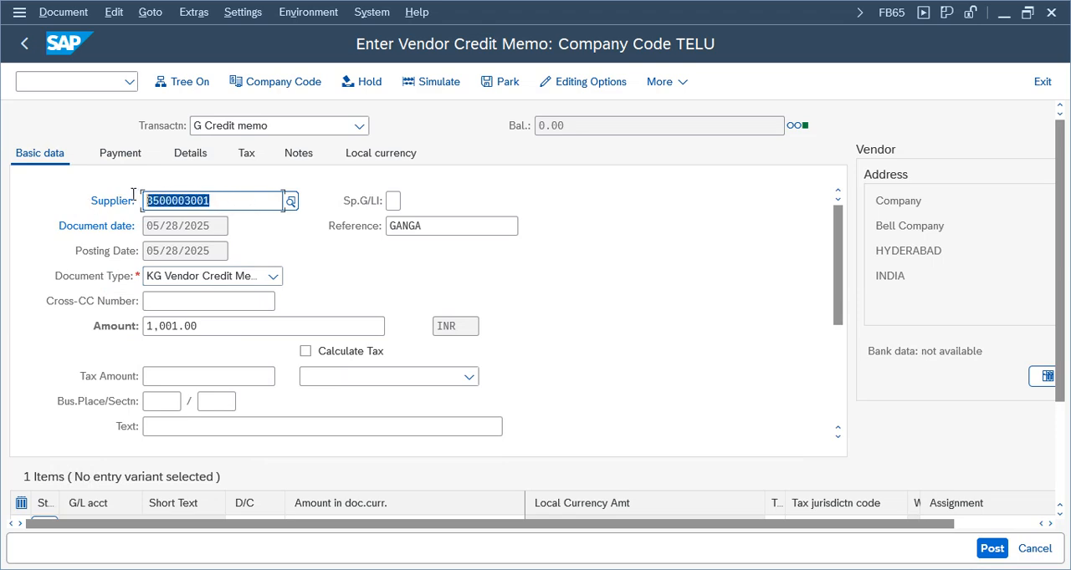
{"action": "left_click", "coordinate": [122, 156]}
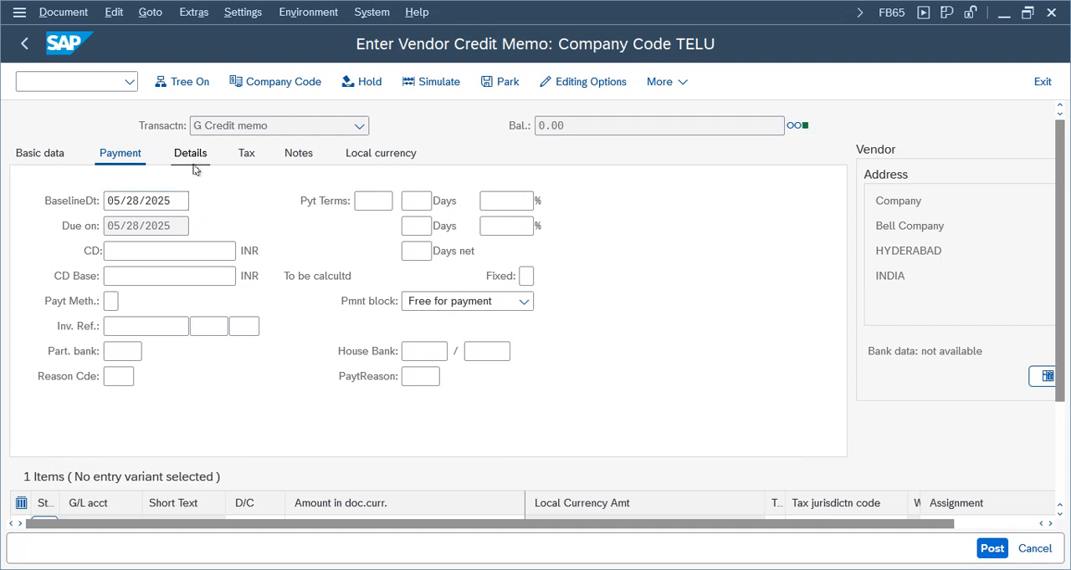
{"action": "left_click", "coordinate": [192, 166]}
{"action": "left_click", "coordinate": [120, 162]}
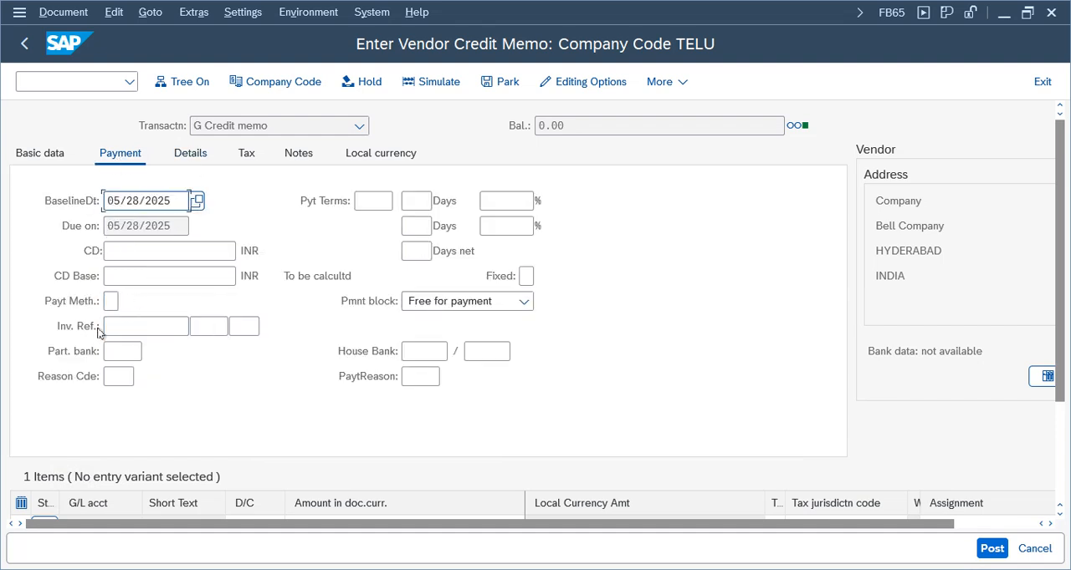
{"action": "left_click", "coordinate": [154, 327]}
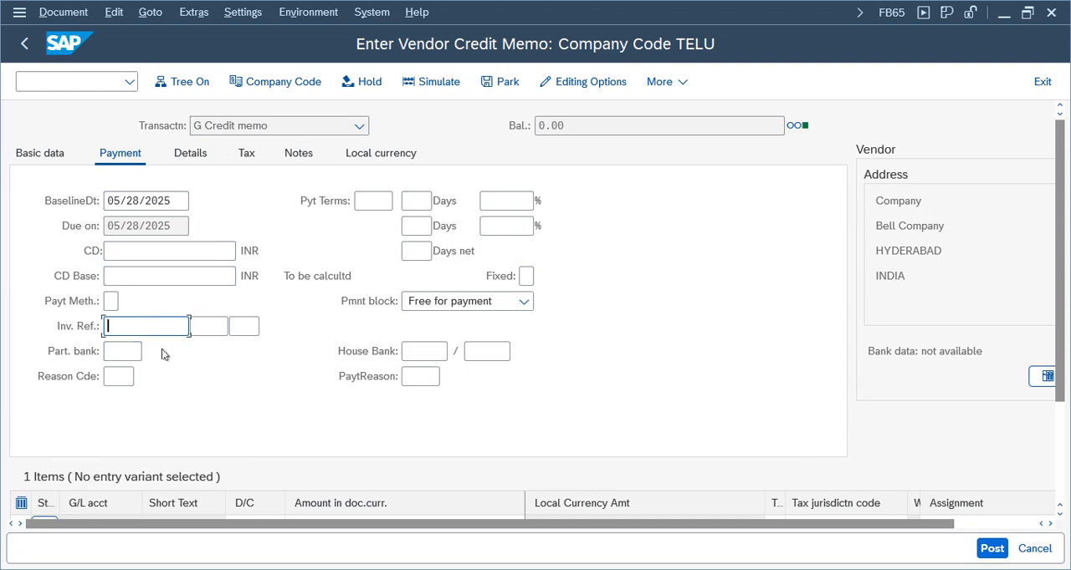
Switch to the G/L account session, display document 401 of company code TELU with FB03, and check its number and Rent Expenses item
{"action": "left_click", "coordinate": [481, 569]}
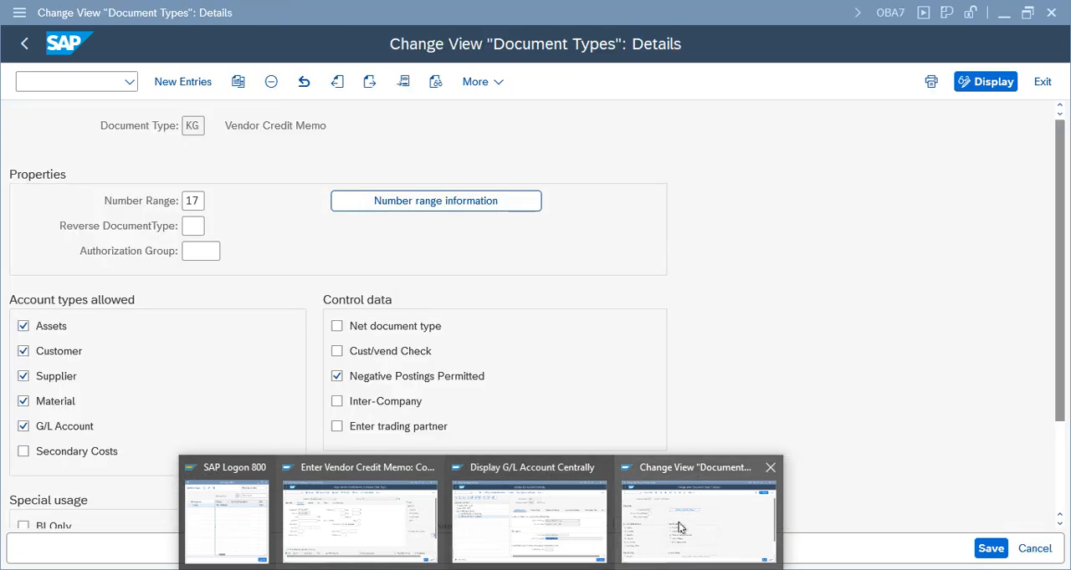
{"action": "left_click", "coordinate": [527, 518]}
{"action": "left_click", "coordinate": [62, 81]}
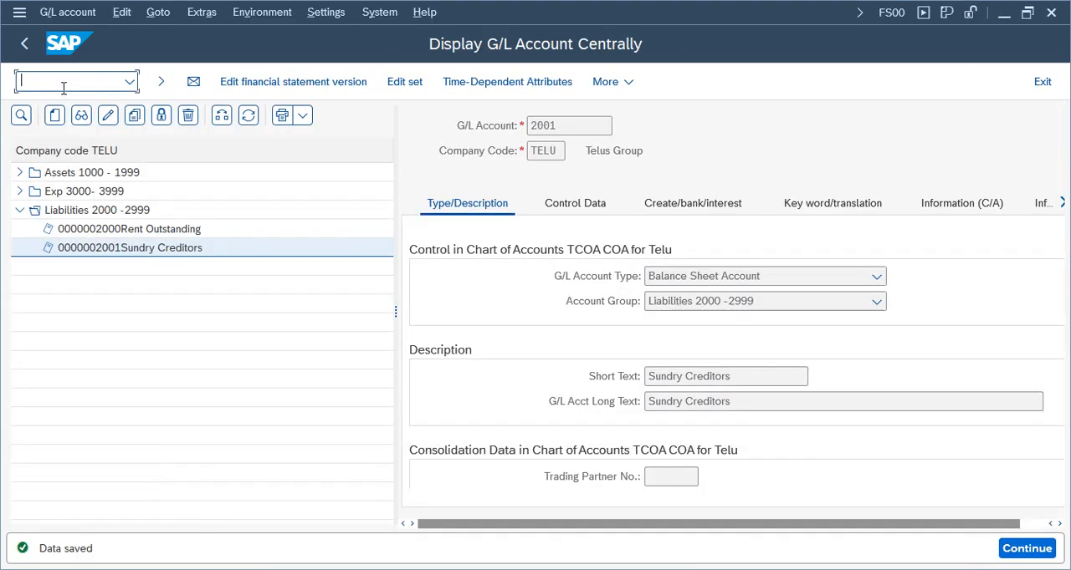
{"action": "type", "text": "/nfb03"}
{"action": "key", "text": "Return"}
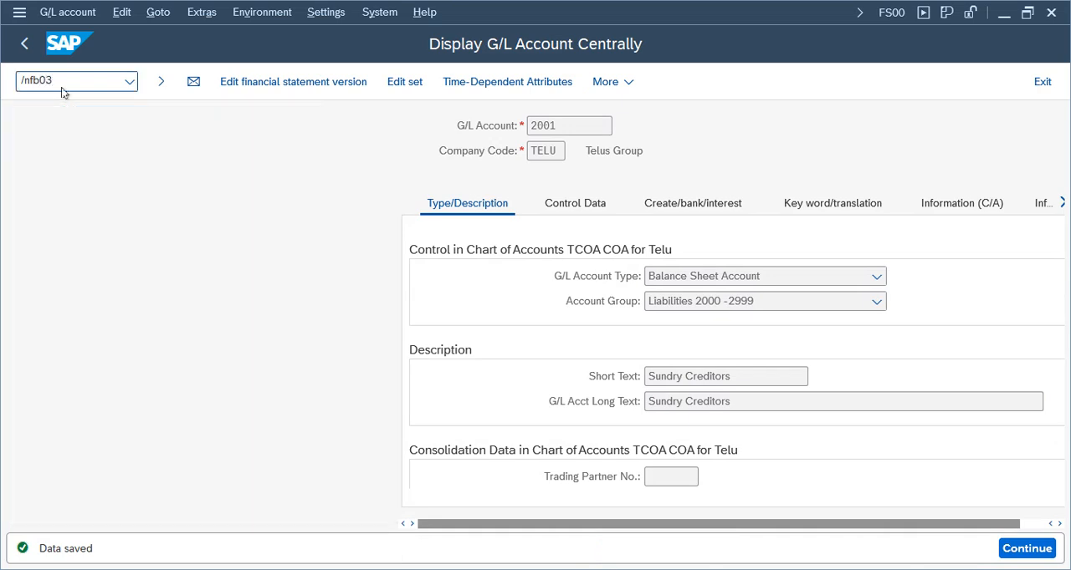
{"action": "type", "text": "40"}
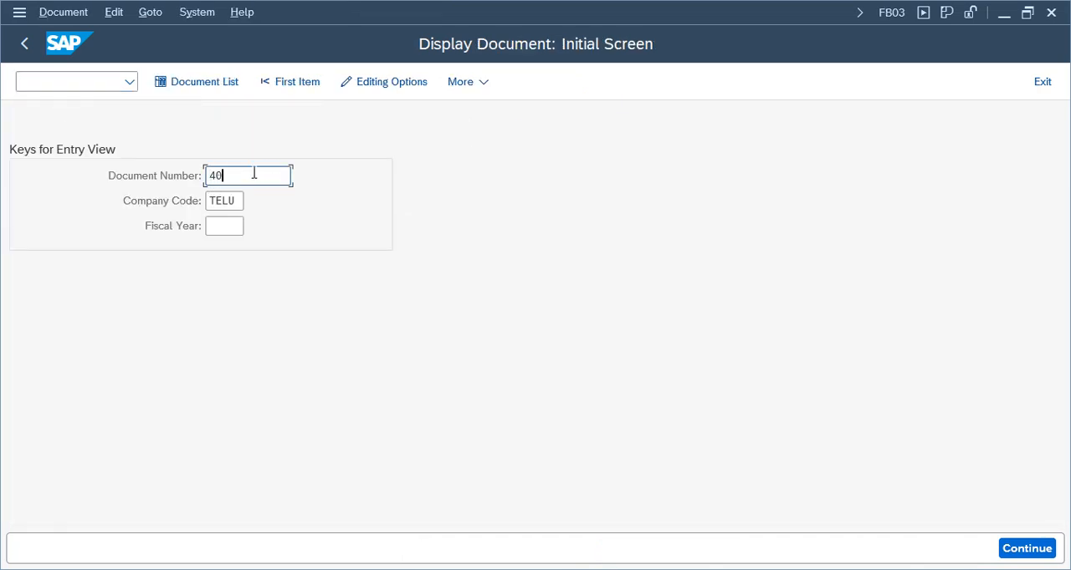
{"action": "type", "text": "1"}
{"action": "key", "text": "Return"}
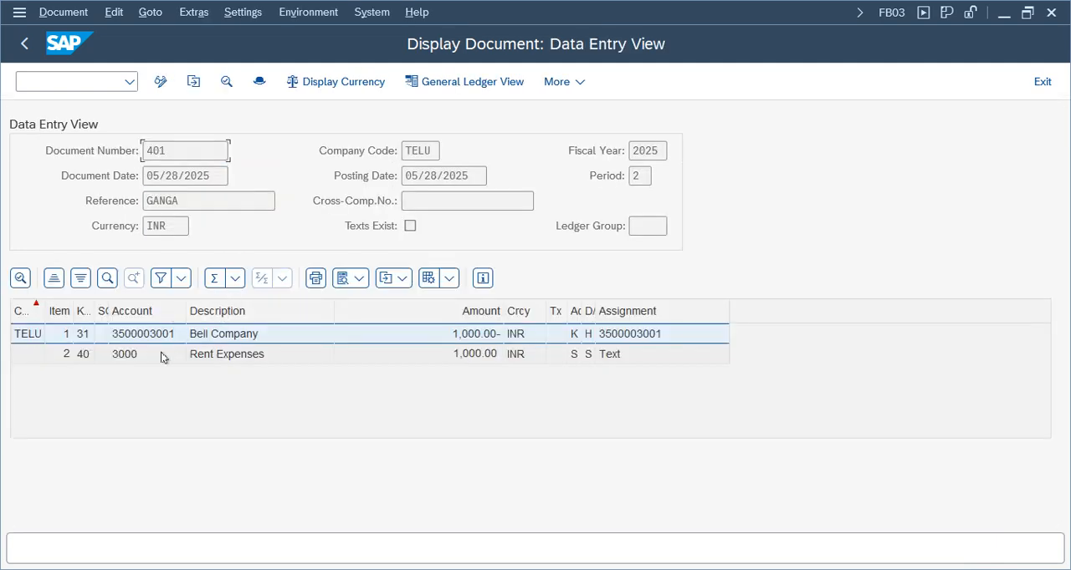
{"action": "left_click_drag", "start_coordinate": [170, 151], "coordinate": [129, 149]}
{"action": "left_click", "coordinate": [129, 149]}
{"action": "left_click", "coordinate": [490, 358]}
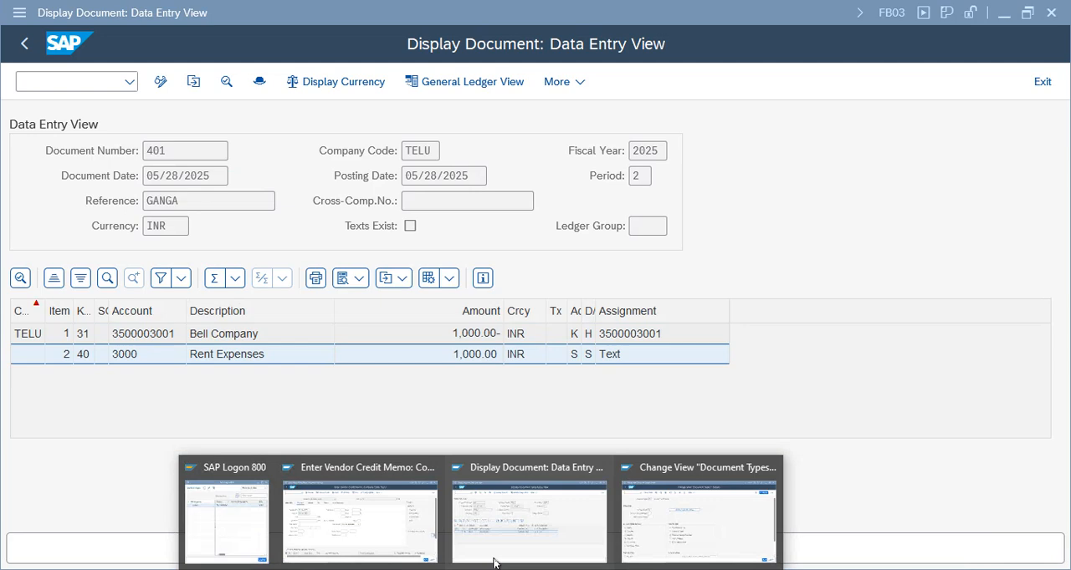
Compare the Rent Expenses amount in the FB65 credit memo with document 401, ending on the credit memo
{"action": "left_click", "coordinate": [418, 529]}
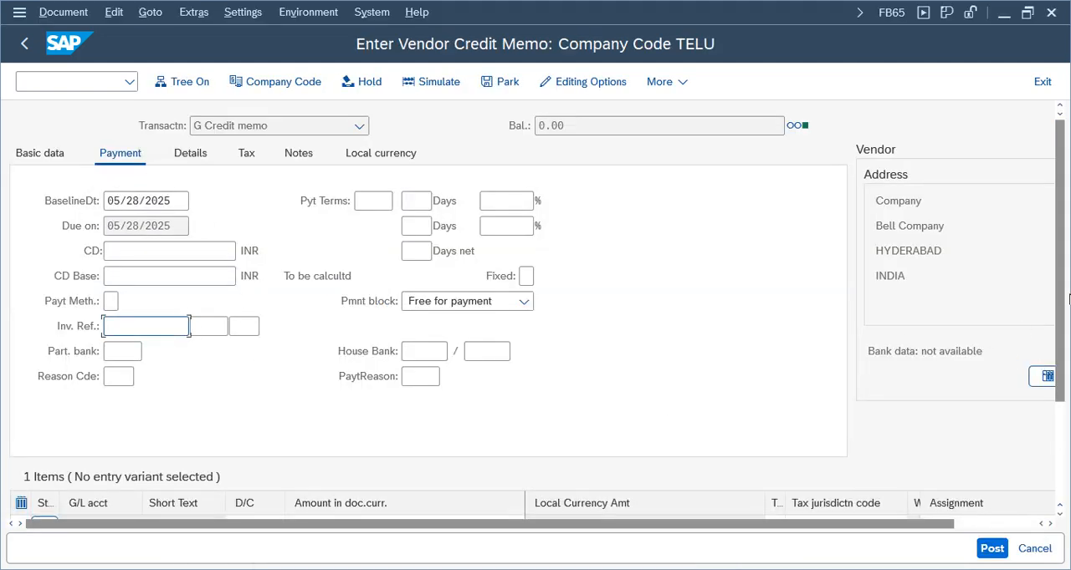
{"action": "left_click_drag", "start_coordinate": [1063, 236], "coordinate": [1066, 336]}
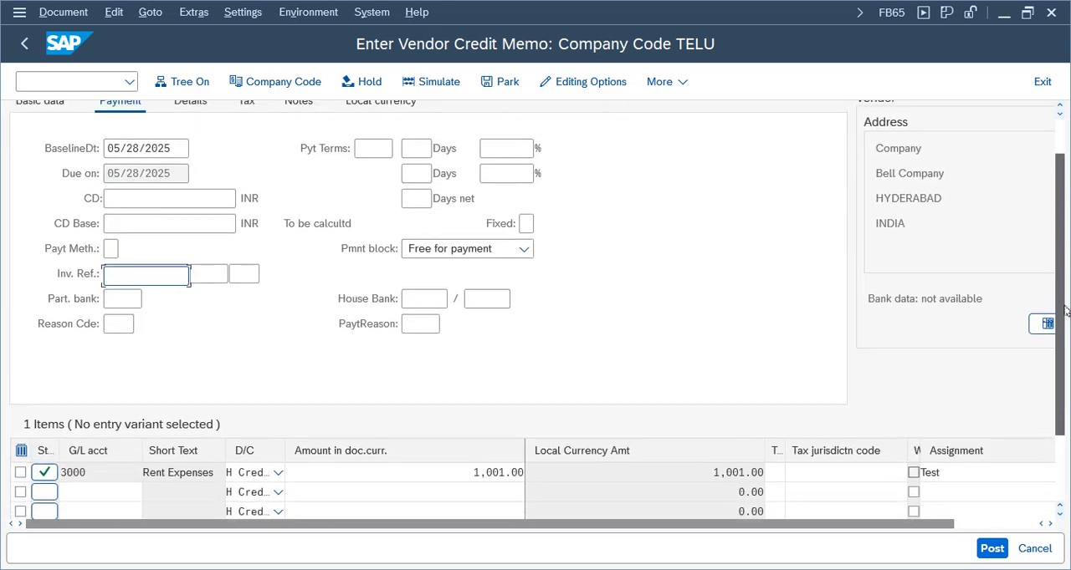
{"action": "mouse_move", "coordinate": [456, 552]}
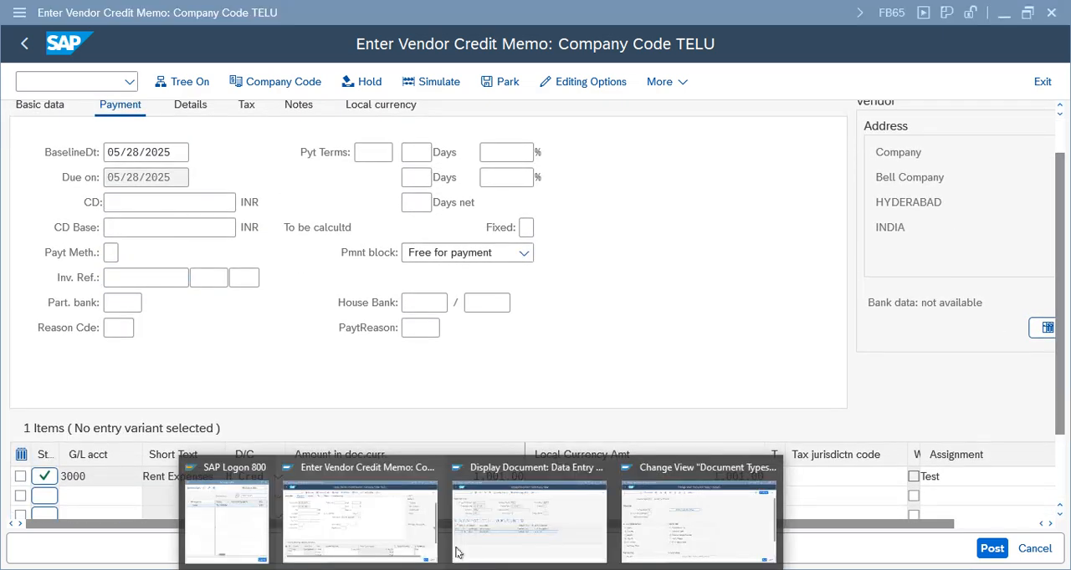
{"action": "left_click", "coordinate": [388, 517]}
{"action": "mouse_move", "coordinate": [708, 531]}
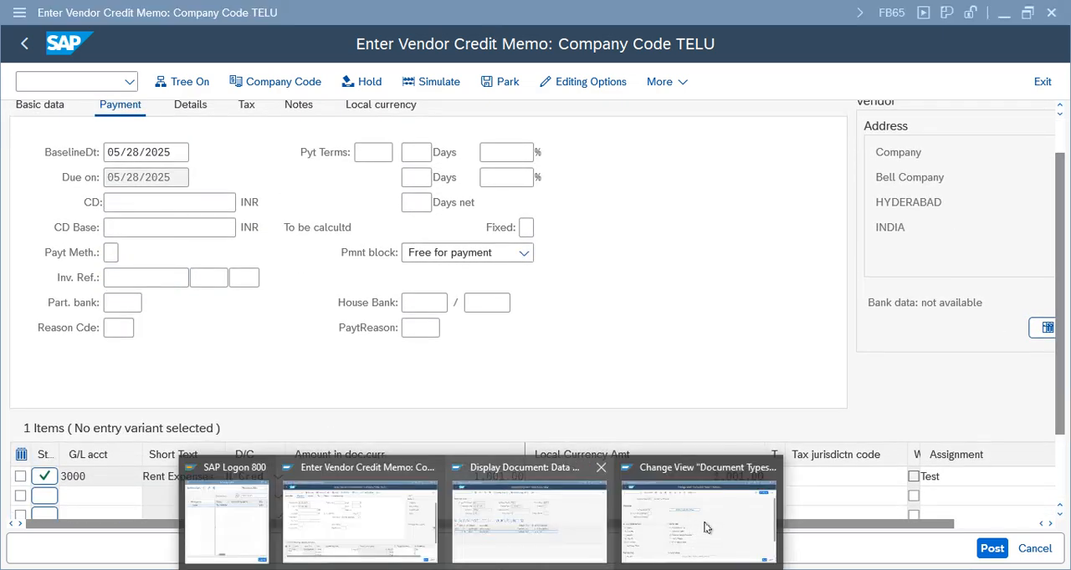
{"action": "left_click", "coordinate": [541, 530]}
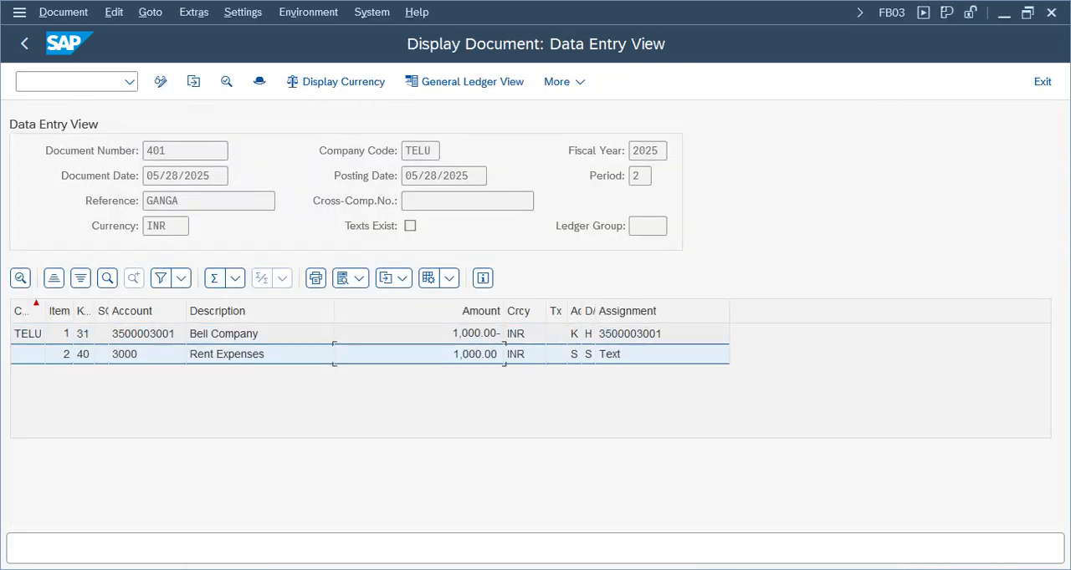
{"action": "left_click", "coordinate": [359, 525]}
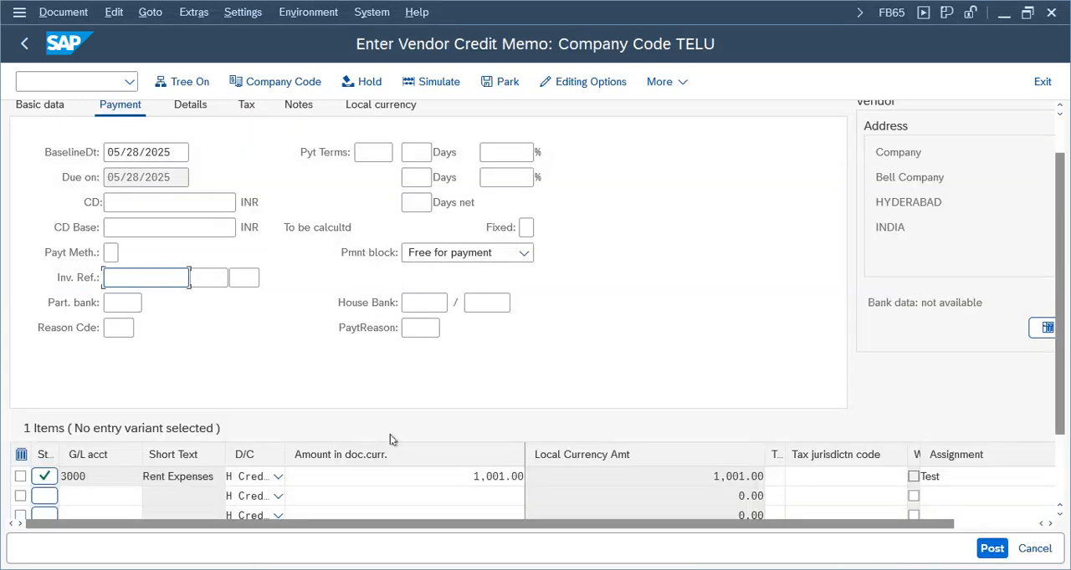
Set both the Rent Expenses item amount and the credit memo's header amount to 1,000
{"action": "left_click", "coordinate": [501, 476]}
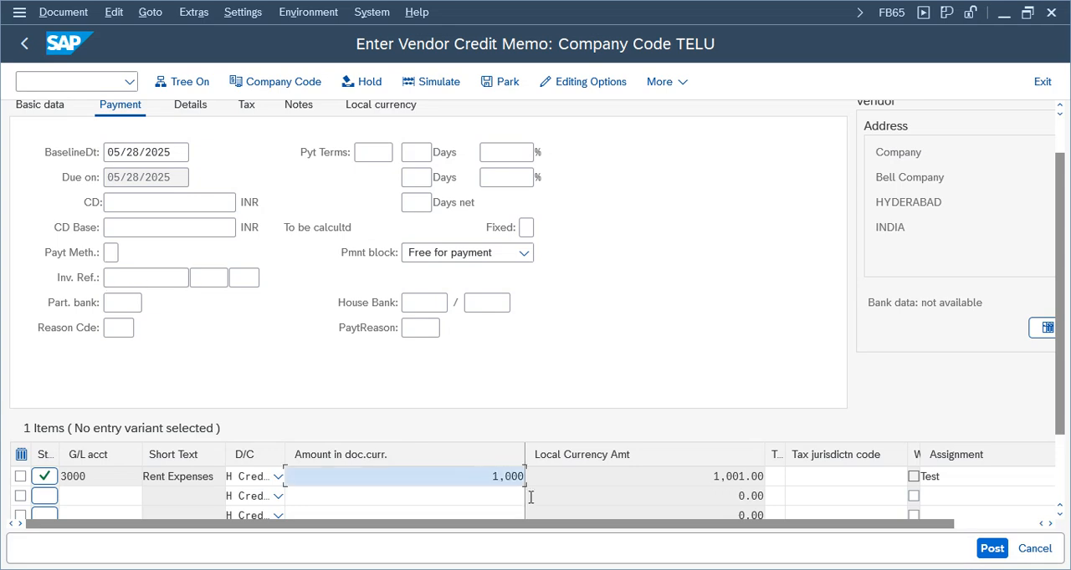
{"action": "key", "text": "Return"}
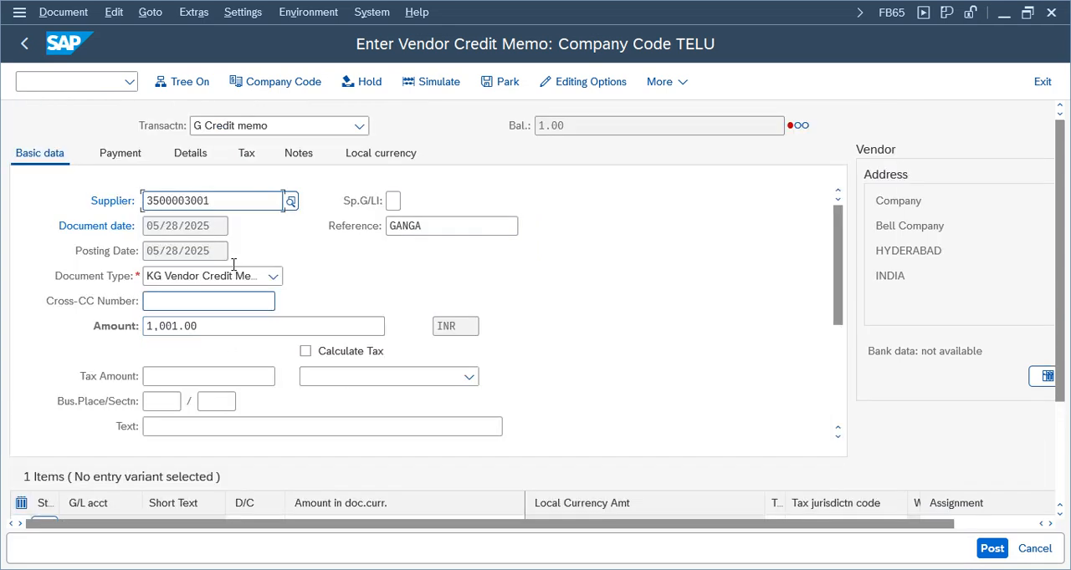
{"action": "left_click", "coordinate": [214, 326]}
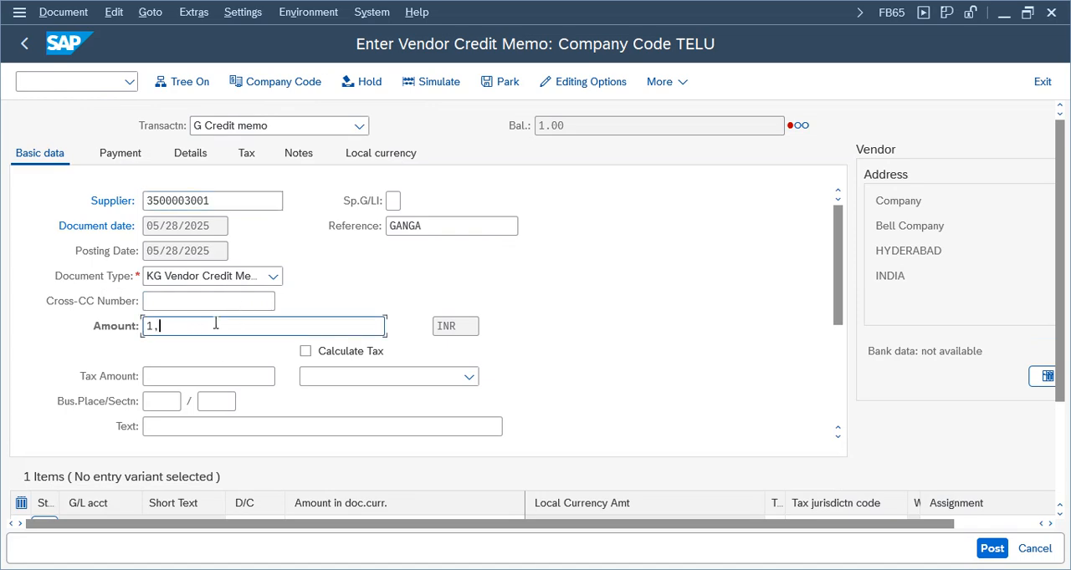
{"action": "key", "text": "BackSpace"}
{"action": "key", "text": "BackSpace"}
{"action": "type", "text": "1000"}
Enter invoice reference 401, year 2025, item 1 in the credit memo's payment data and simulate the document
{"action": "left_click", "coordinate": [123, 156]}
{"action": "left_click", "coordinate": [151, 326]}
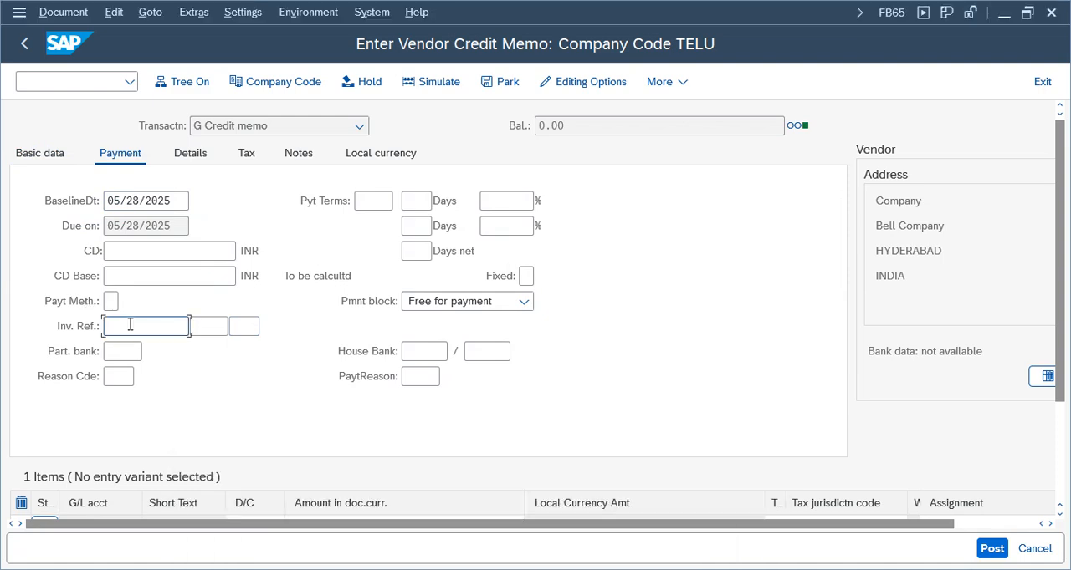
{"action": "type", "text": "401"}
{"action": "key", "text": "Tab"}
{"action": "type", "text": "2025"}
{"action": "key", "text": "Tab"}
{"action": "type", "text": "1"}
{"action": "key", "text": "Return"}
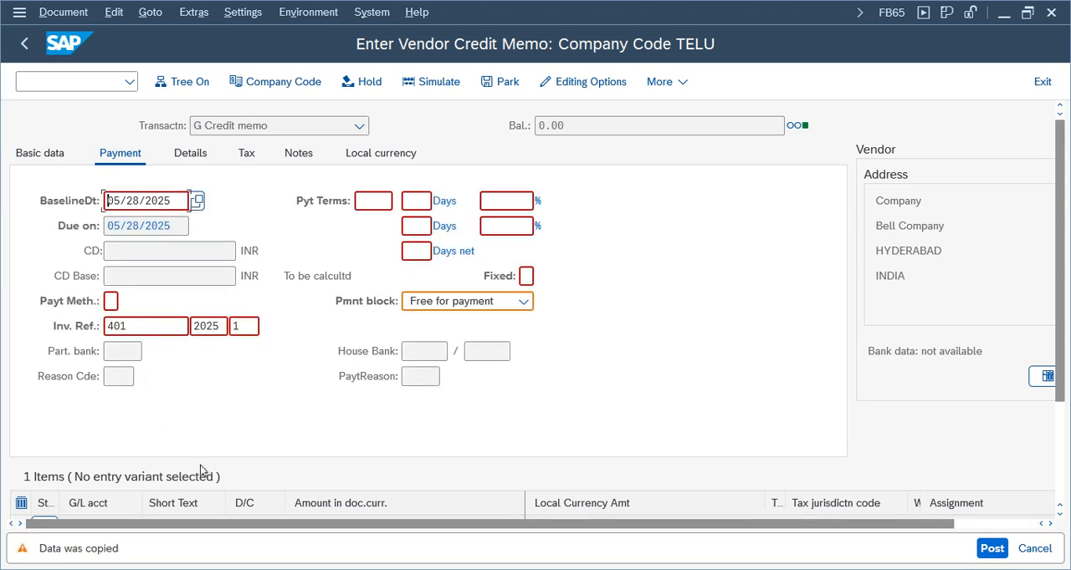
{"action": "key", "text": "Return"}
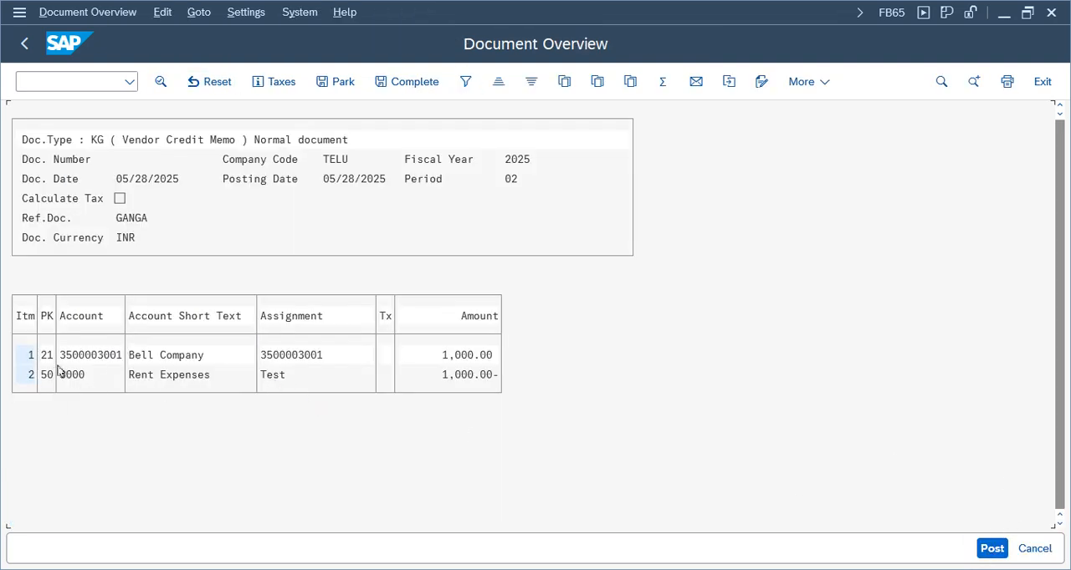
Post the vendor credit memo and display the posted document
{"action": "left_click", "coordinate": [991, 548]}
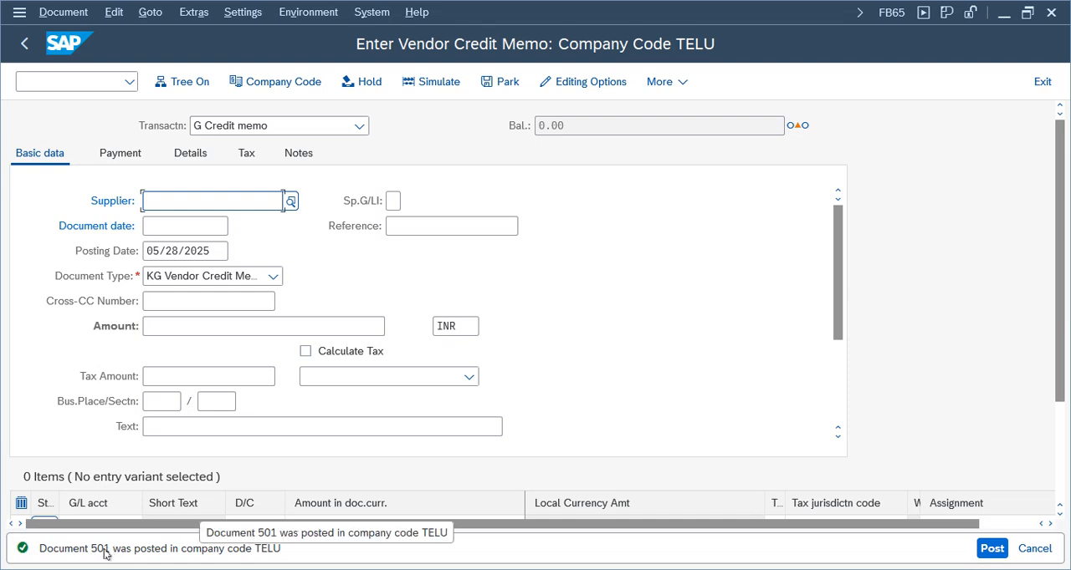
{"action": "left_click", "coordinate": [50, 13]}
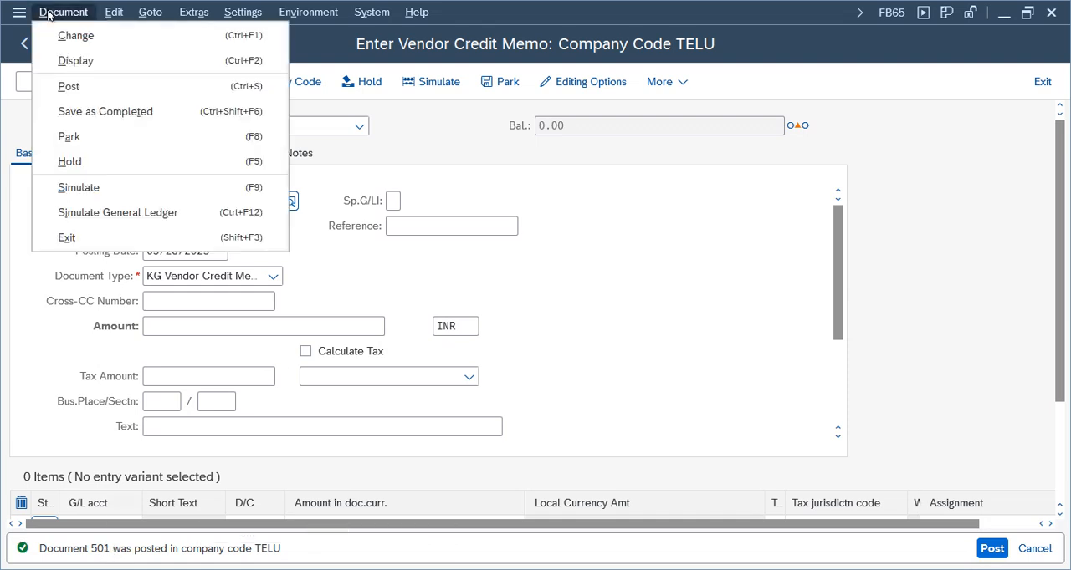
{"action": "left_click", "coordinate": [272, 349]}
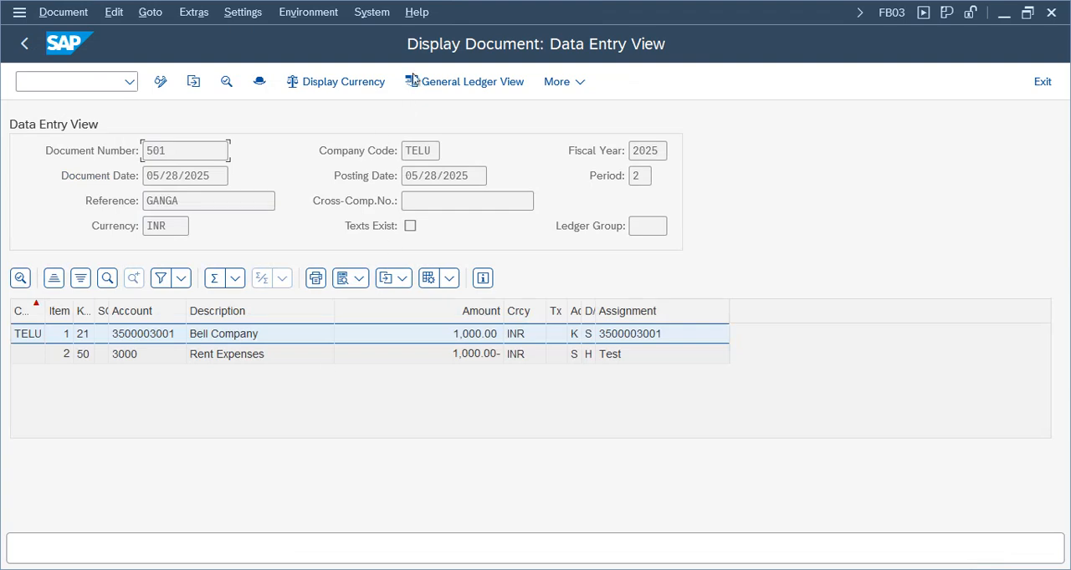
Check the document type and transaction code in the posted credit memo's document header
{"action": "left_click", "coordinate": [259, 81]}
{"action": "left_click_drag", "start_coordinate": [302, 47], "coordinate": [573, 60]}
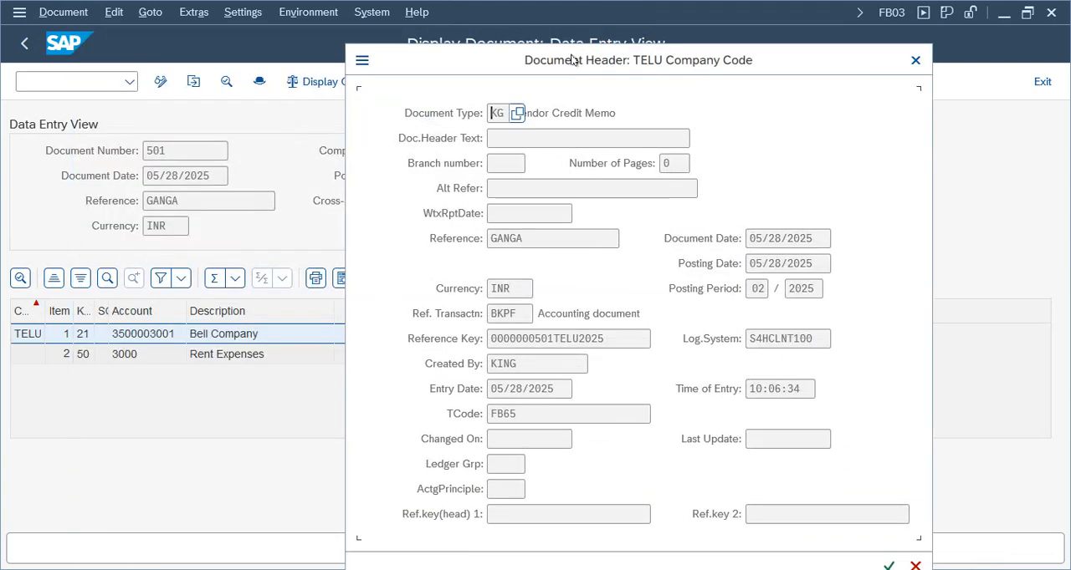
{"action": "left_click_drag", "start_coordinate": [676, 105], "coordinate": [510, 122]}
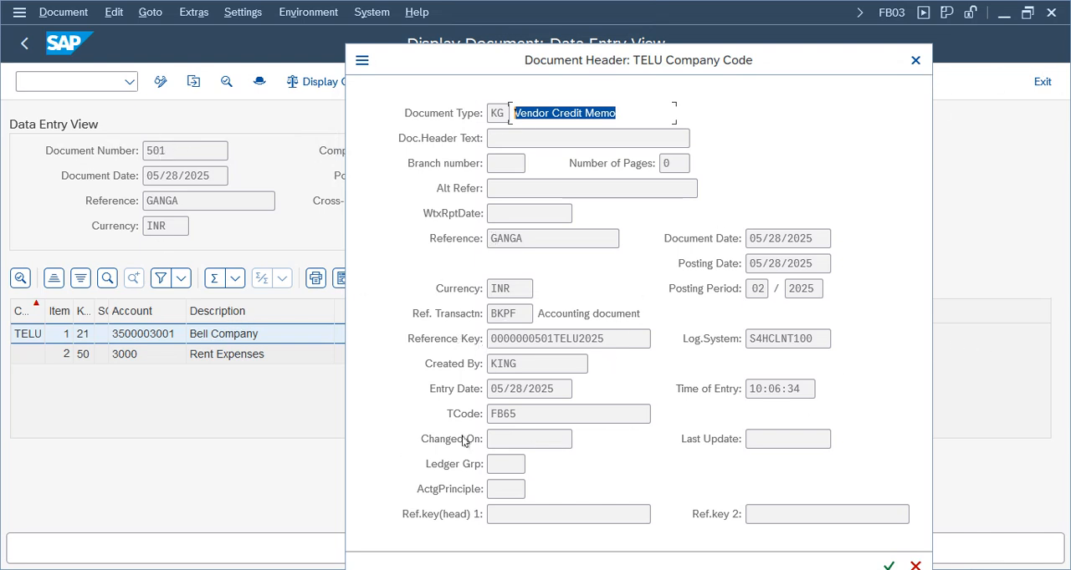
{"action": "double_click", "coordinate": [516, 411]}
{"action": "left_click", "coordinate": [915, 60]}
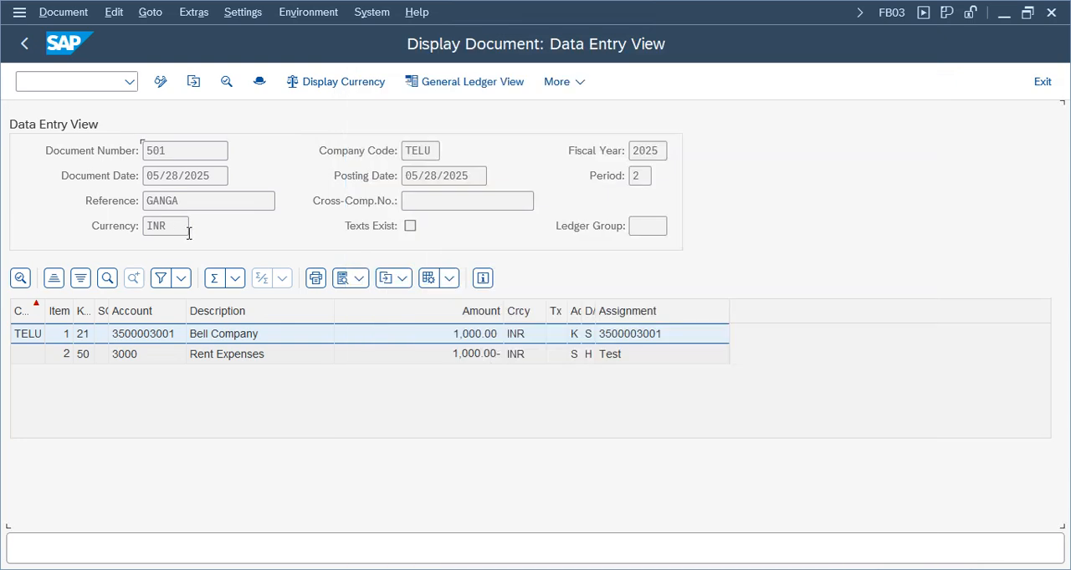
Open the list of posting keys for the vendor item and look up key 21
{"action": "left_click", "coordinate": [100, 333]}
{"action": "left_click", "coordinate": [106, 277]}
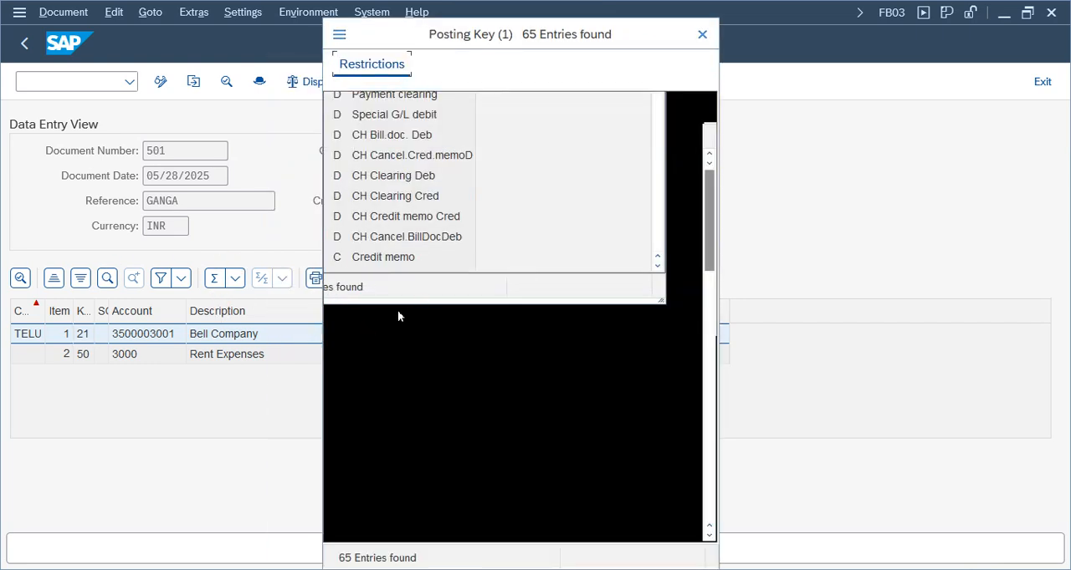
{"action": "left_click", "coordinate": [400, 466]}
{"action": "scroll", "coordinate": [534, 391], "scroll_direction": "down", "scroll_amount": 3}
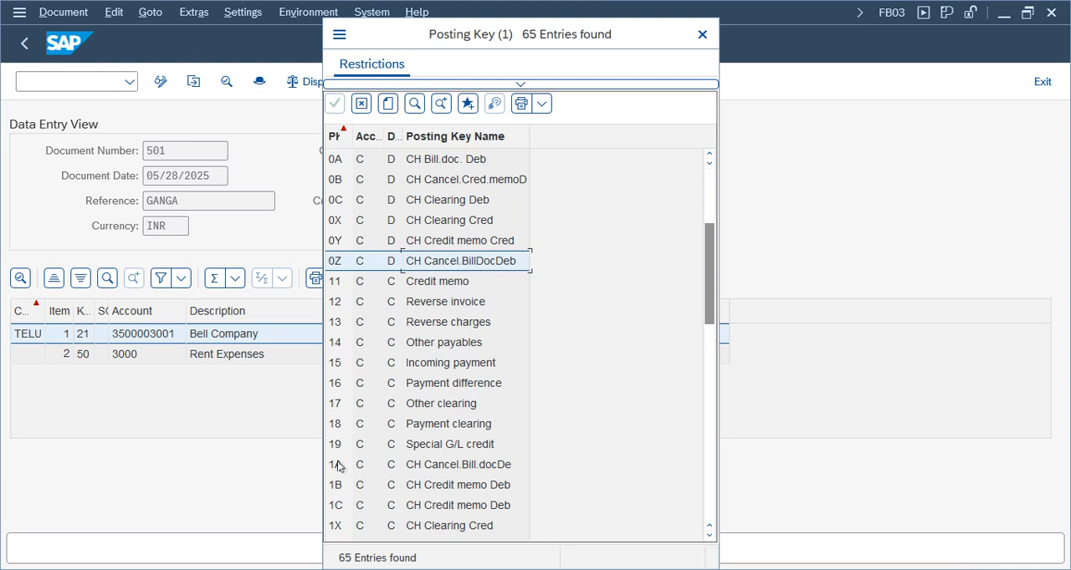
{"action": "left_click_drag", "start_coordinate": [710, 295], "coordinate": [711, 347]}
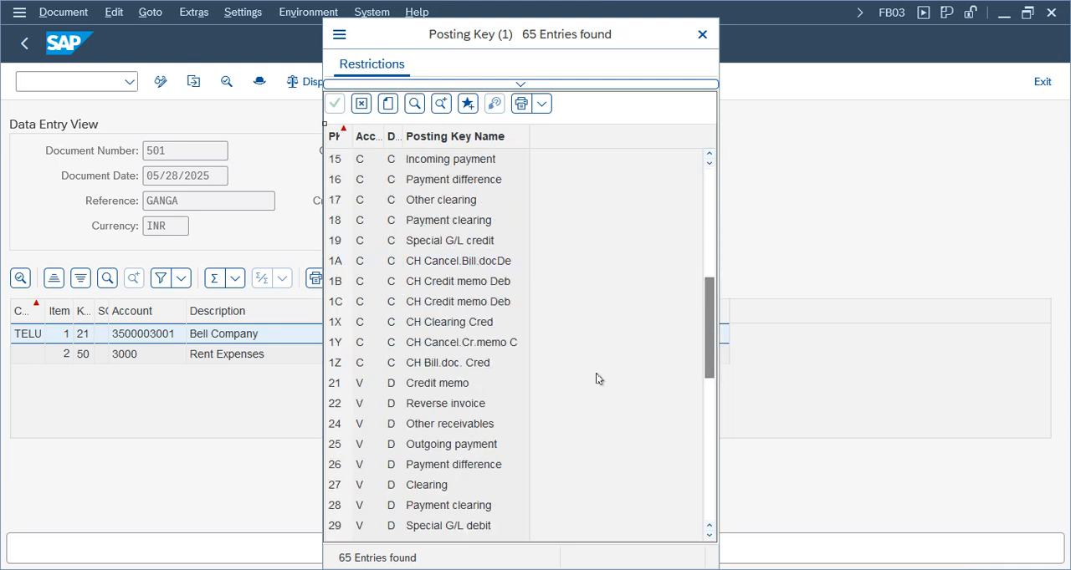
Examine the entry for posting key 21 and close the posting key list
{"action": "left_click", "coordinate": [352, 389]}
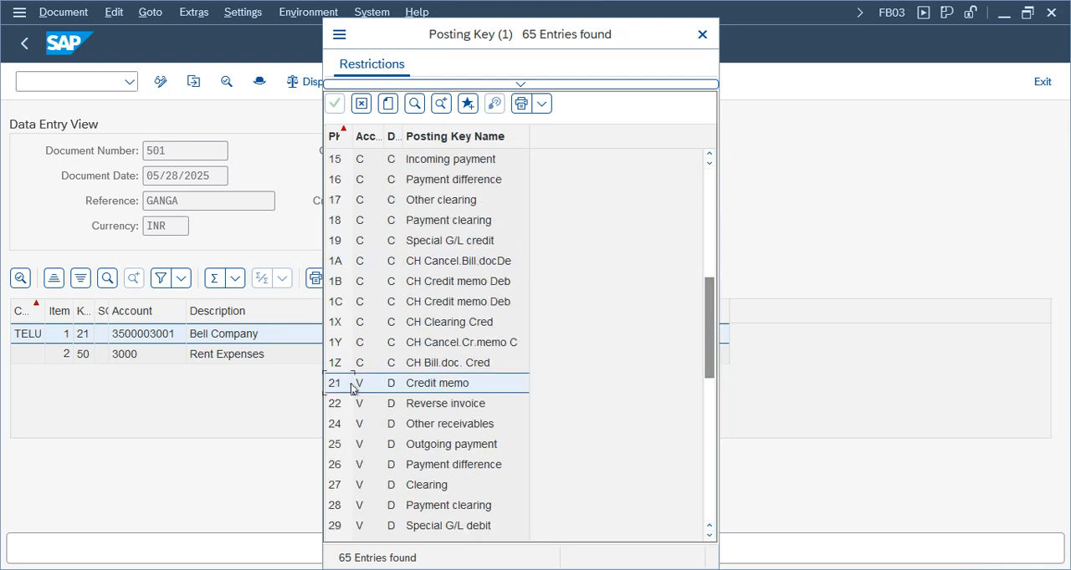
{"action": "left_click", "coordinate": [450, 389]}
{"action": "left_click", "coordinate": [702, 35]}
Open the Bell Company line item of the credit memo and check its invoice reference number, year and item
{"action": "left_click", "coordinate": [138, 358]}
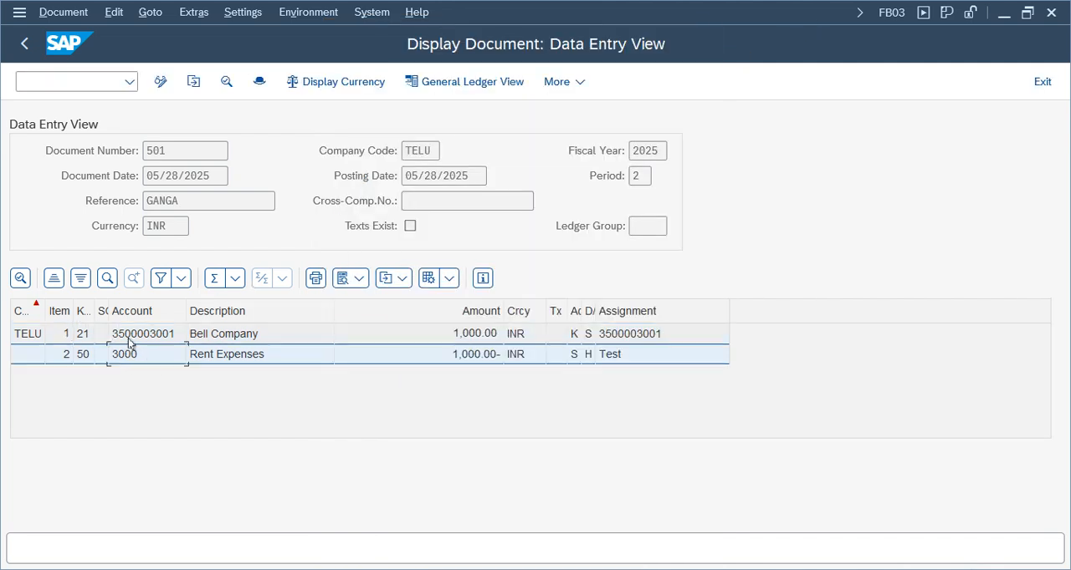
{"action": "left_click", "coordinate": [142, 343]}
{"action": "double_click", "coordinate": [142, 337]}
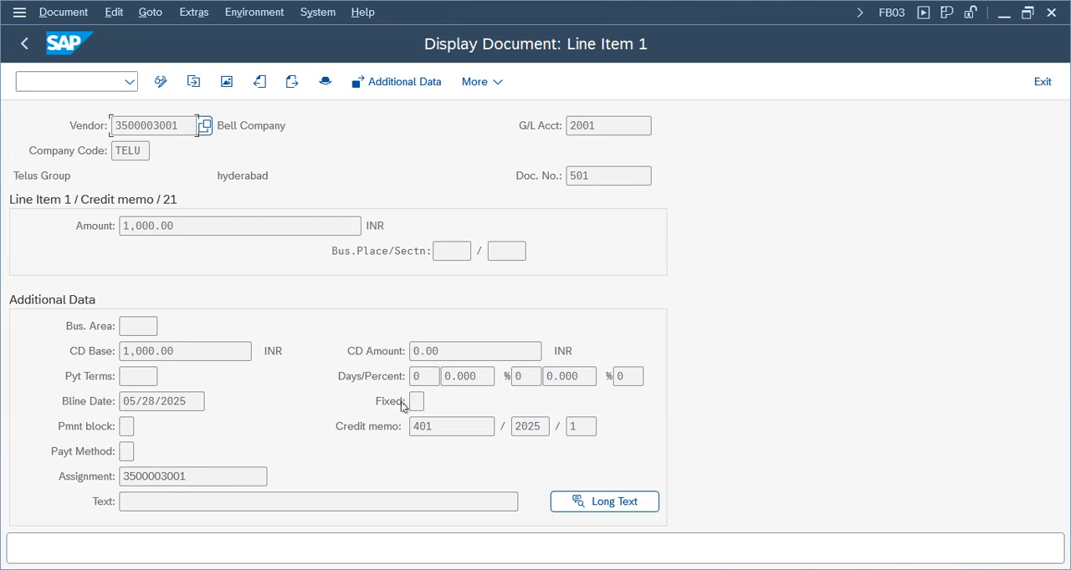
{"action": "left_click_drag", "start_coordinate": [448, 427], "coordinate": [331, 426]}
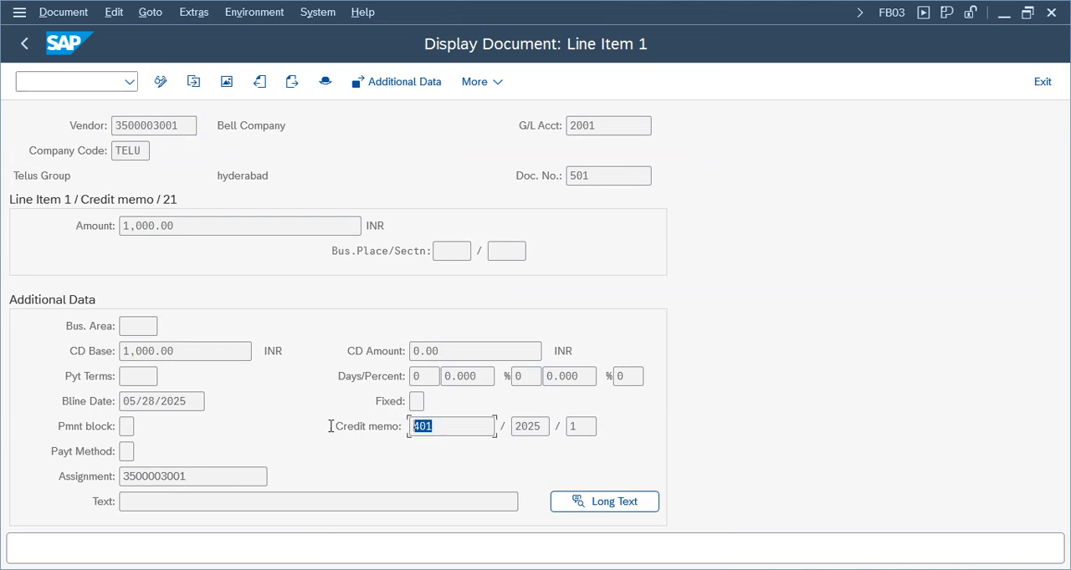
{"action": "left_click", "coordinate": [540, 430]}
{"action": "left_click", "coordinate": [590, 431]}
{"action": "left_click_drag", "start_coordinate": [458, 427], "coordinate": [393, 427]}
{"action": "left_click", "coordinate": [537, 430]}
Exit the credit memo display and leave FB65 vendor credit memo entry, discarding the empty entry
{"action": "left_click", "coordinate": [1042, 81]}
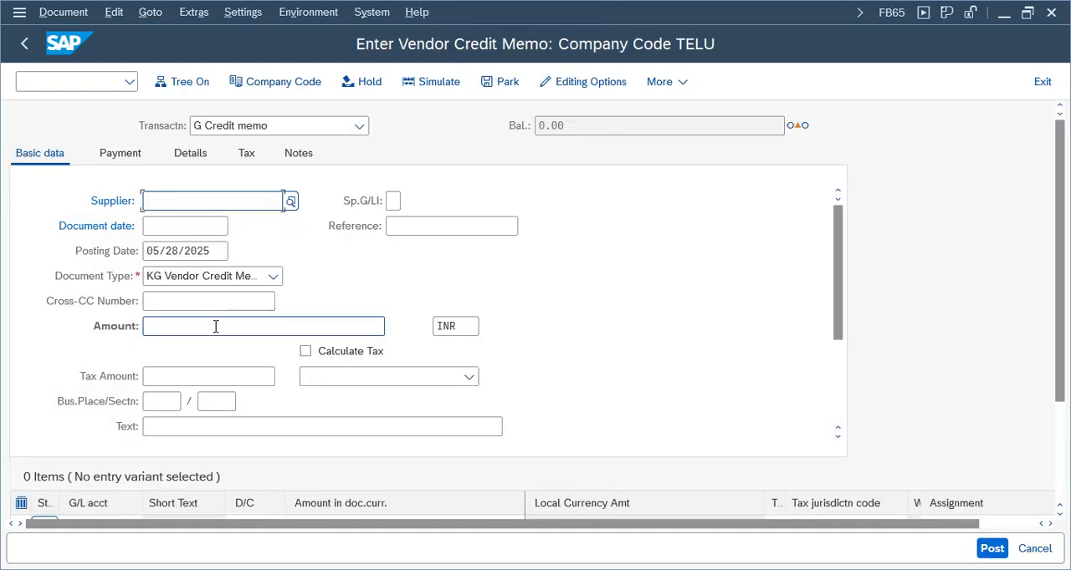
{"action": "left_click", "coordinate": [1039, 83]}
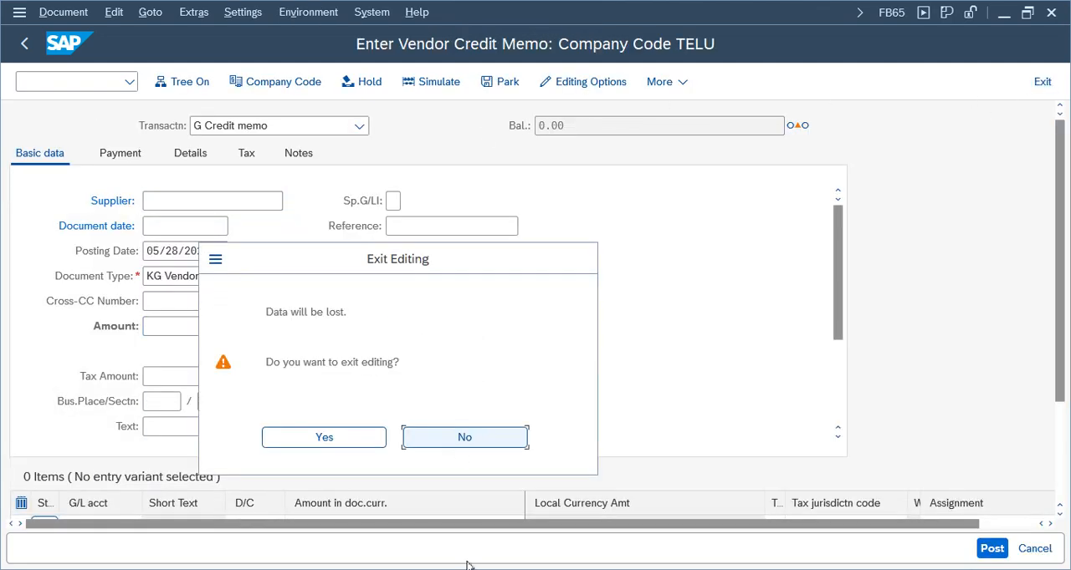
{"action": "left_click", "coordinate": [355, 438]}
Switch to the other document display session, redisplay invoice document 401 and review its document header and vendor line item
{"action": "mouse_move", "coordinate": [523, 561]}
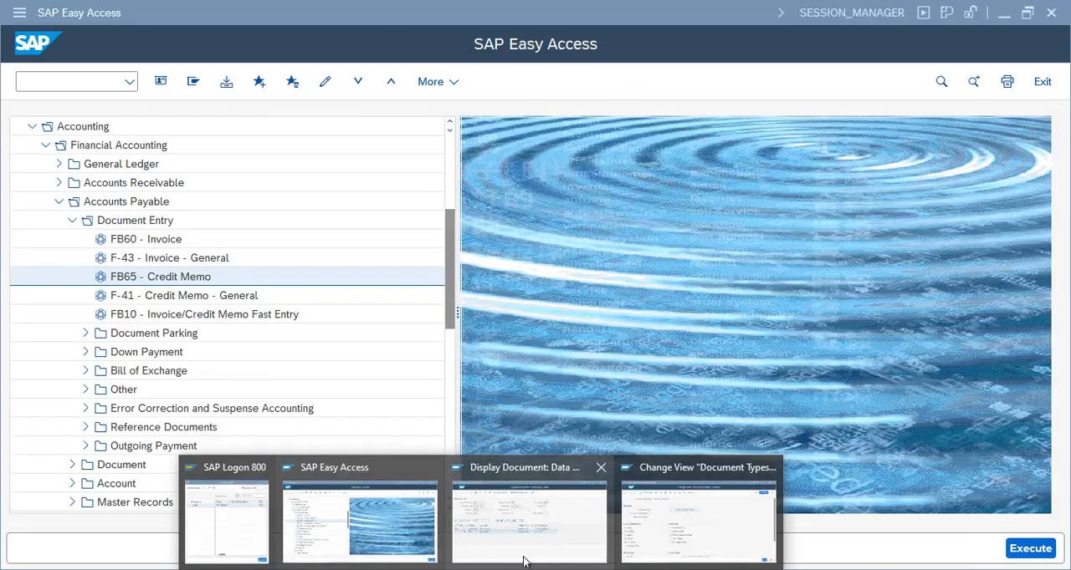
{"action": "left_click", "coordinate": [545, 527]}
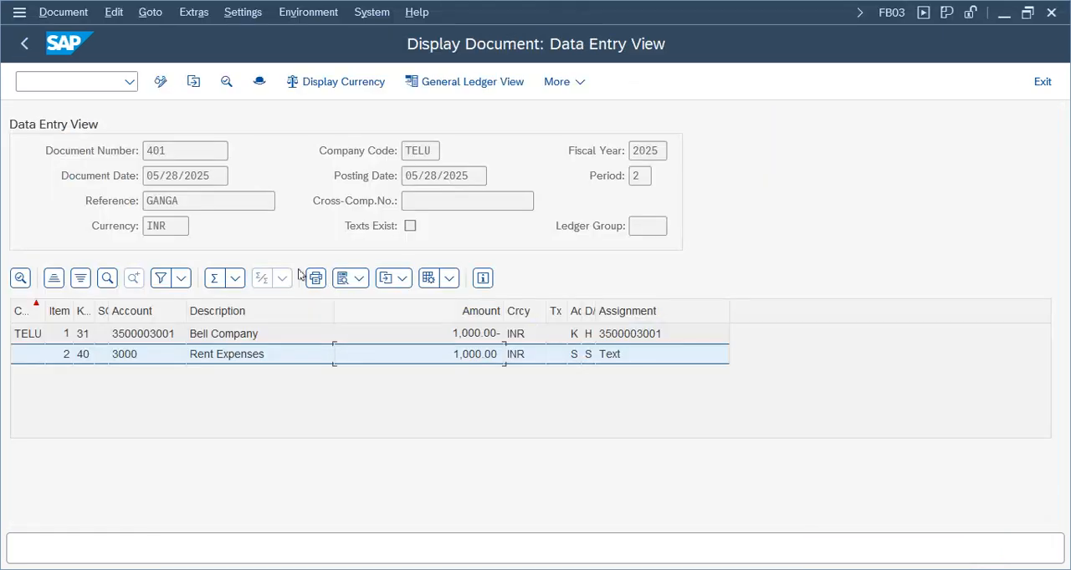
{"action": "left_click", "coordinate": [25, 44]}
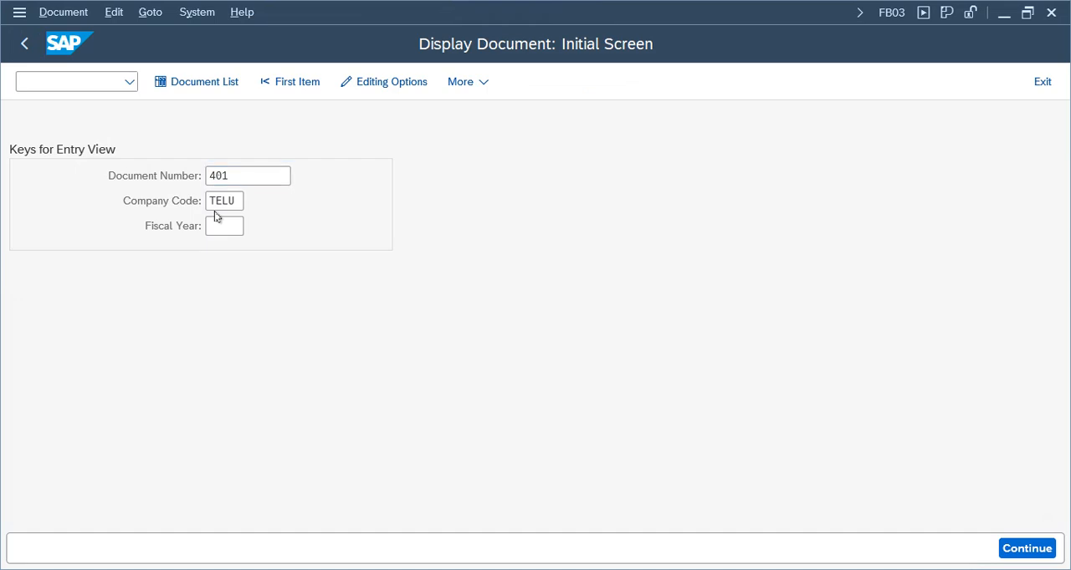
{"action": "key", "text": "Return"}
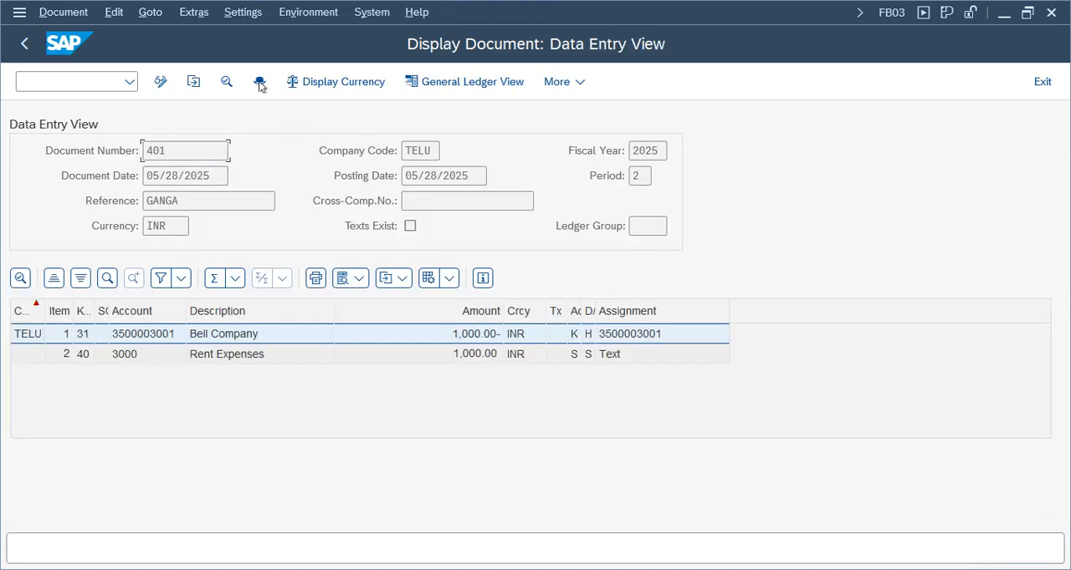
{"action": "left_click", "coordinate": [261, 83]}
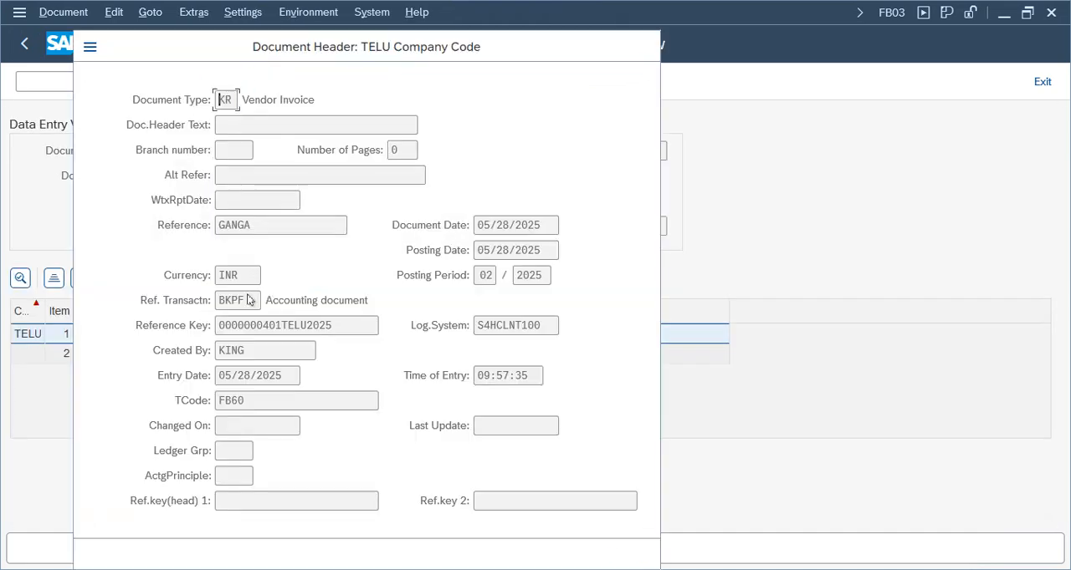
{"action": "left_click", "coordinate": [643, 47]}
{"action": "double_click", "coordinate": [144, 336]}
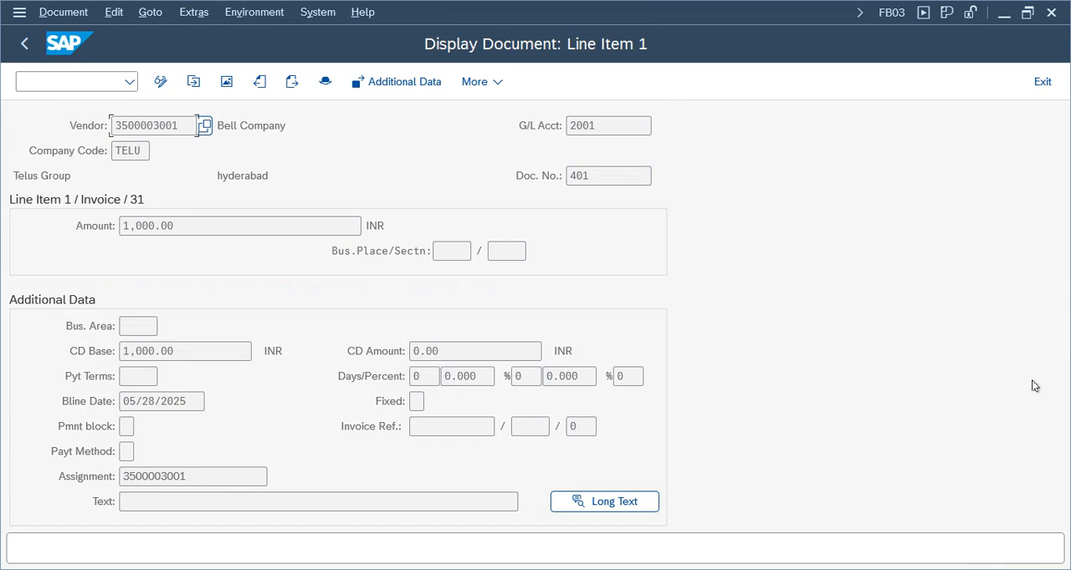
{"action": "left_click", "coordinate": [24, 45]}
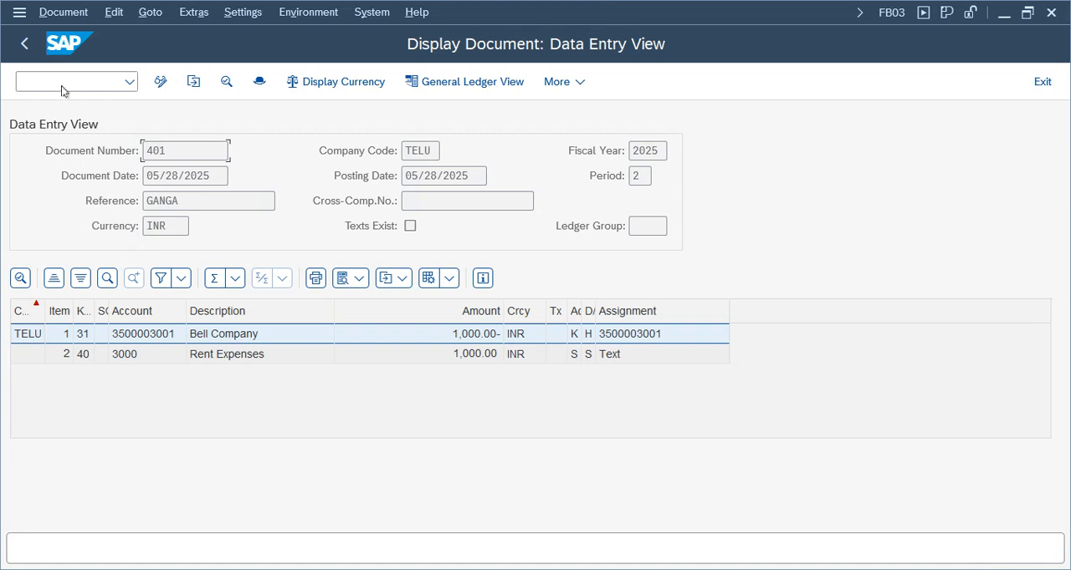
Leave the document display and start FB60 vendor invoice entry from the Accounts Payable document entry folder
{"action": "left_click", "coordinate": [24, 45]}
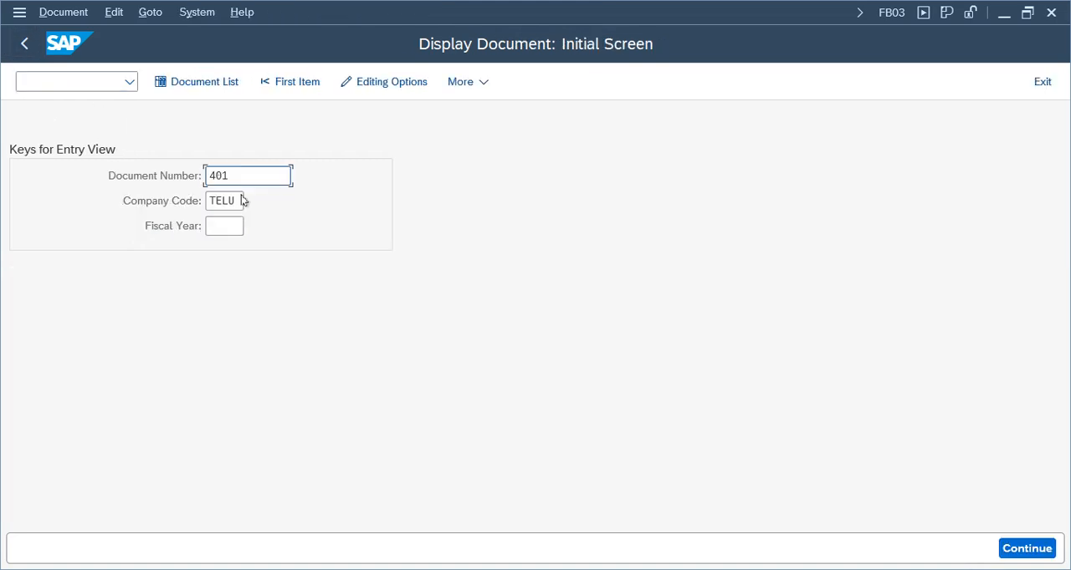
{"action": "left_click", "coordinate": [24, 43]}
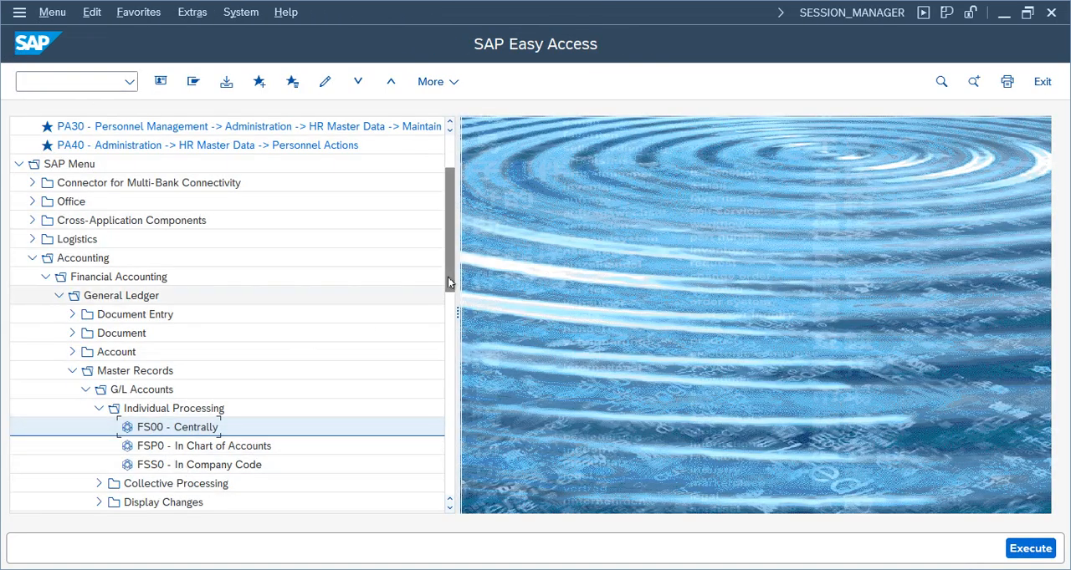
{"action": "left_click_drag", "start_coordinate": [454, 266], "coordinate": [455, 279]}
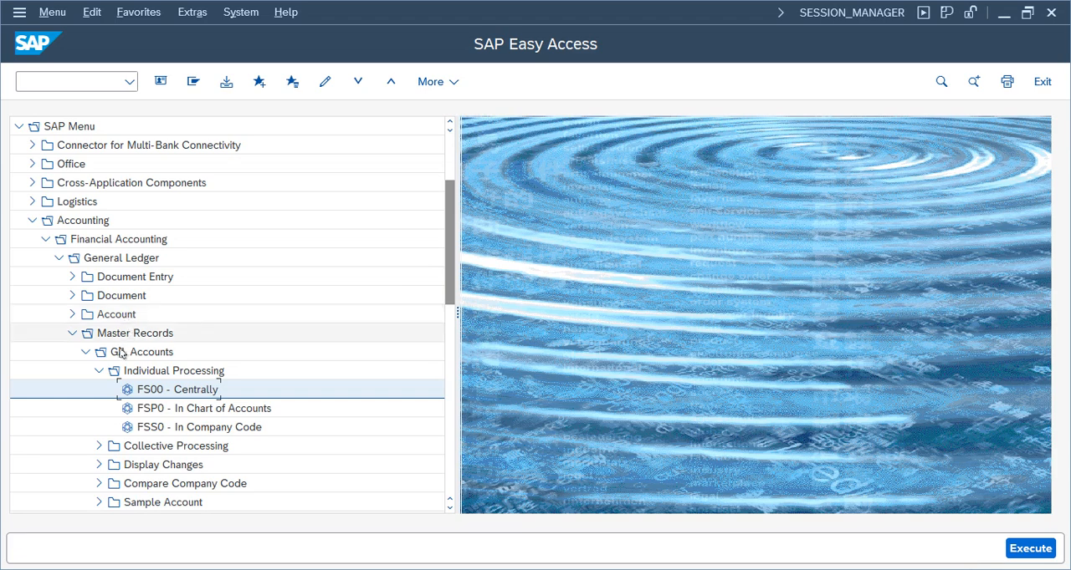
{"action": "left_click", "coordinate": [71, 333]}
{"action": "left_click", "coordinate": [59, 257]}
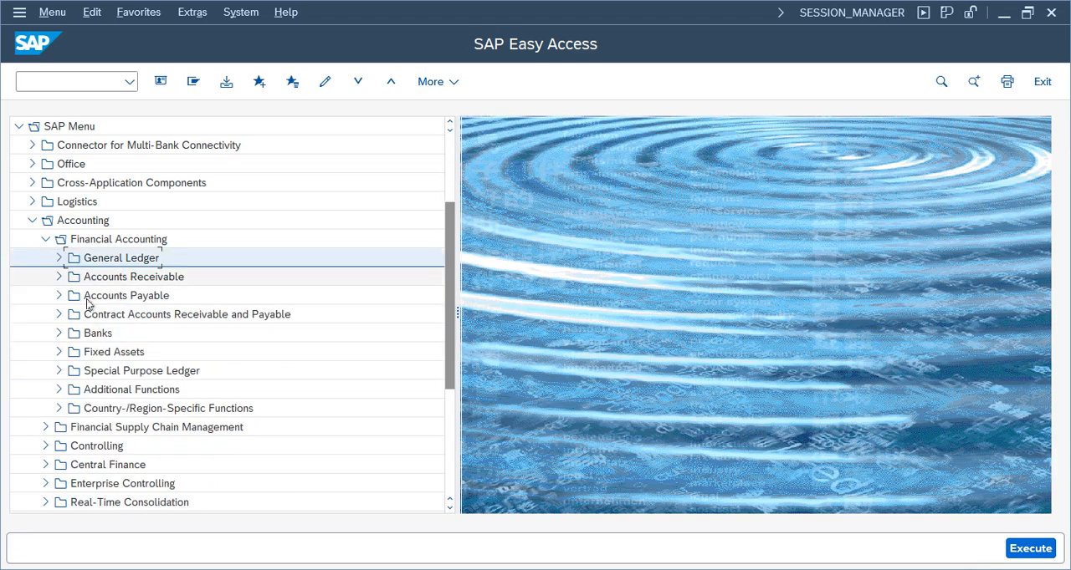
{"action": "left_click", "coordinate": [58, 295]}
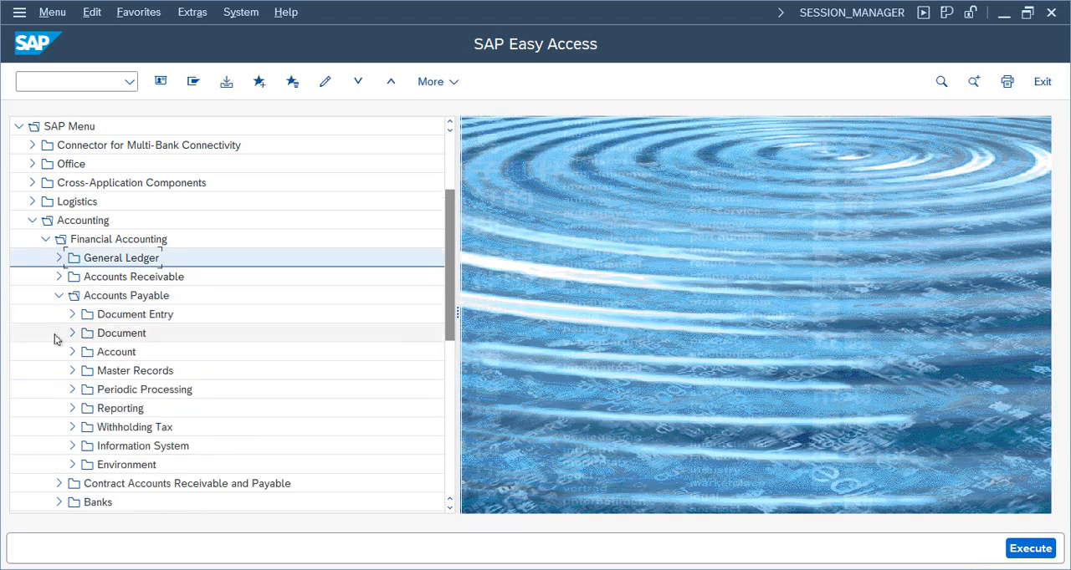
{"action": "left_click", "coordinate": [70, 315]}
{"action": "double_click", "coordinate": [138, 295]}
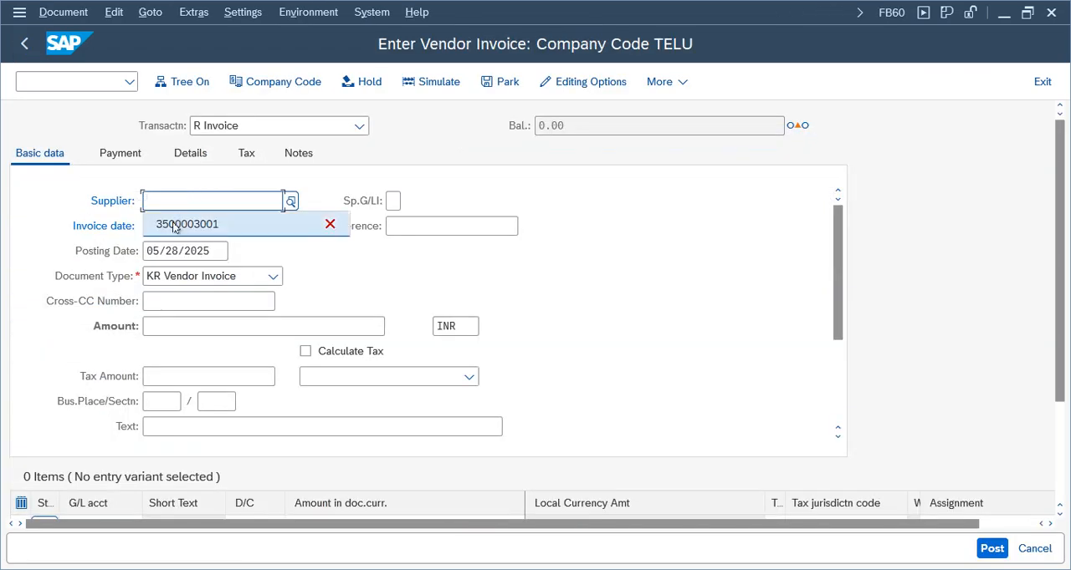
Enter the Bell Company supplier account, invoice date 05/28/2025 and reference 004 in the invoice's basic data
{"action": "left_click", "coordinate": [176, 224]}
{"action": "left_click", "coordinate": [172, 227]}
{"action": "left_click", "coordinate": [172, 249]}
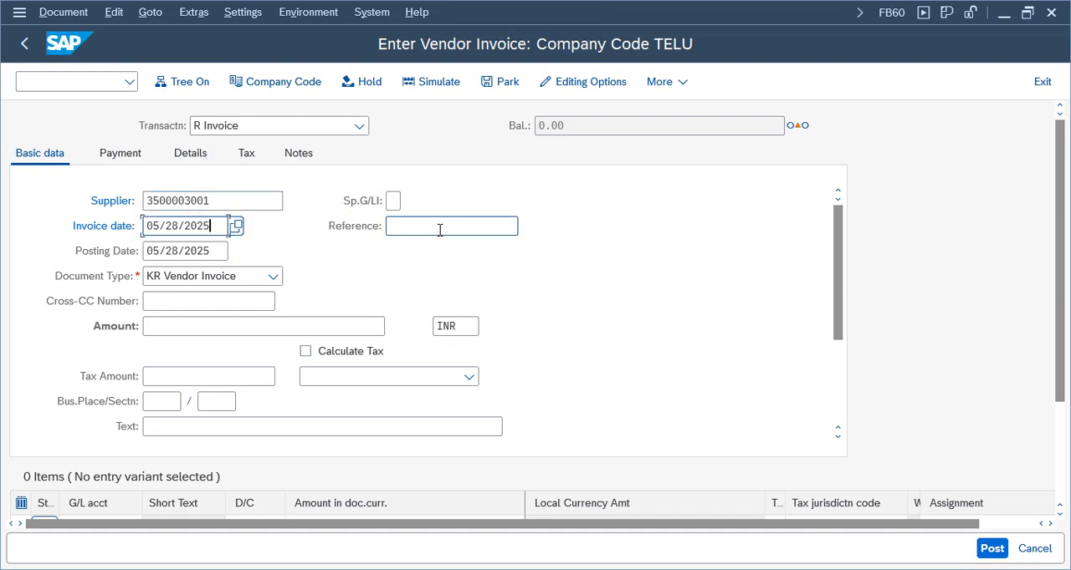
{"action": "left_click", "coordinate": [437, 228]}
{"action": "left_click", "coordinate": [410, 248]}
{"action": "key", "text": "BackSpace"}
{"action": "type", "text": "4"}
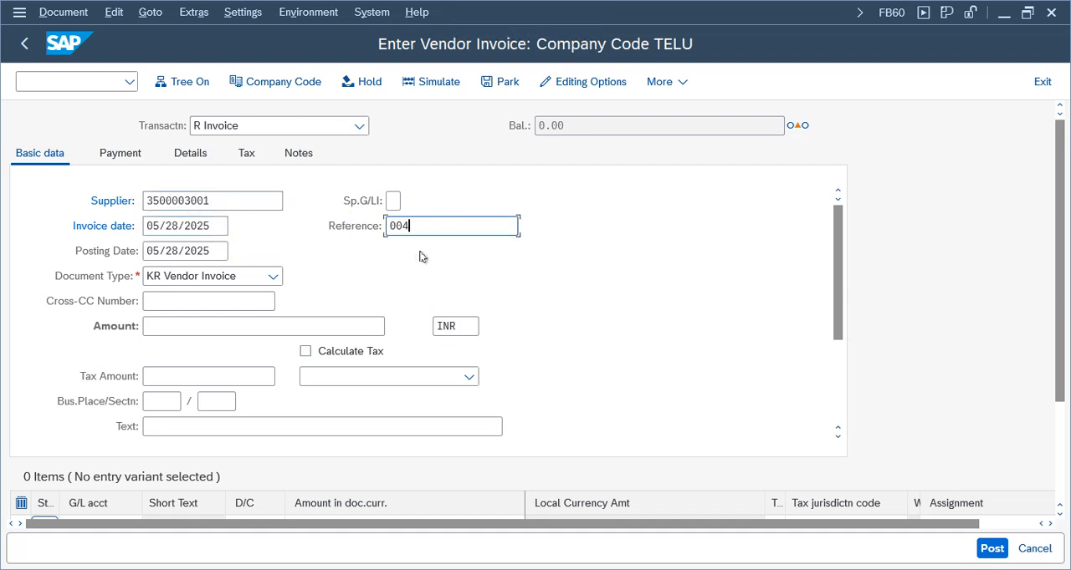
Set the invoice amount to 1000 INR and the text to "vendor invoice"
{"action": "left_click", "coordinate": [197, 325]}
{"action": "type", "text": "1000"}
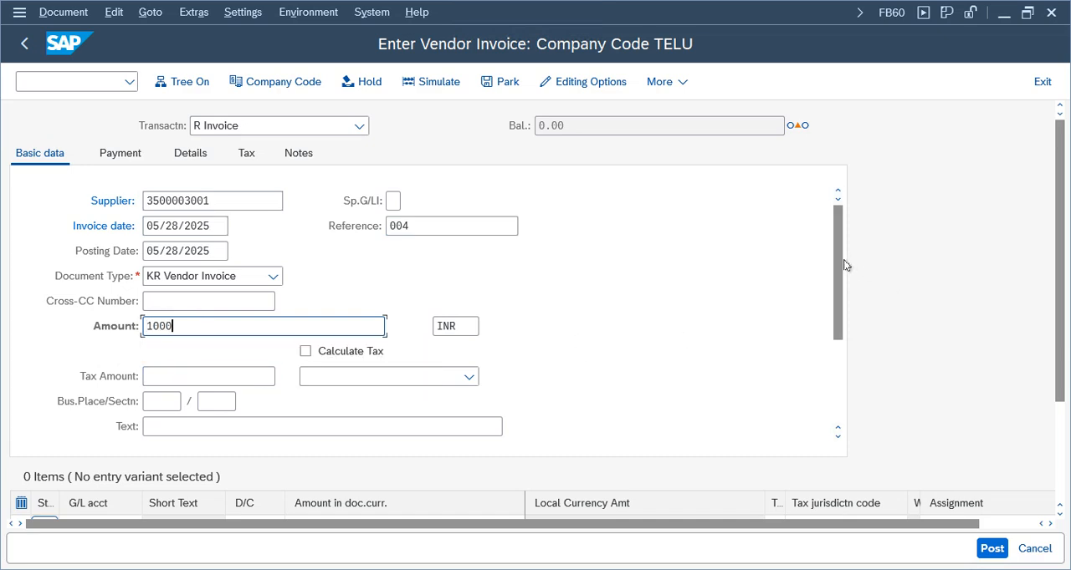
{"action": "left_click_drag", "start_coordinate": [842, 262], "coordinate": [829, 318]}
{"action": "left_click", "coordinate": [155, 327]}
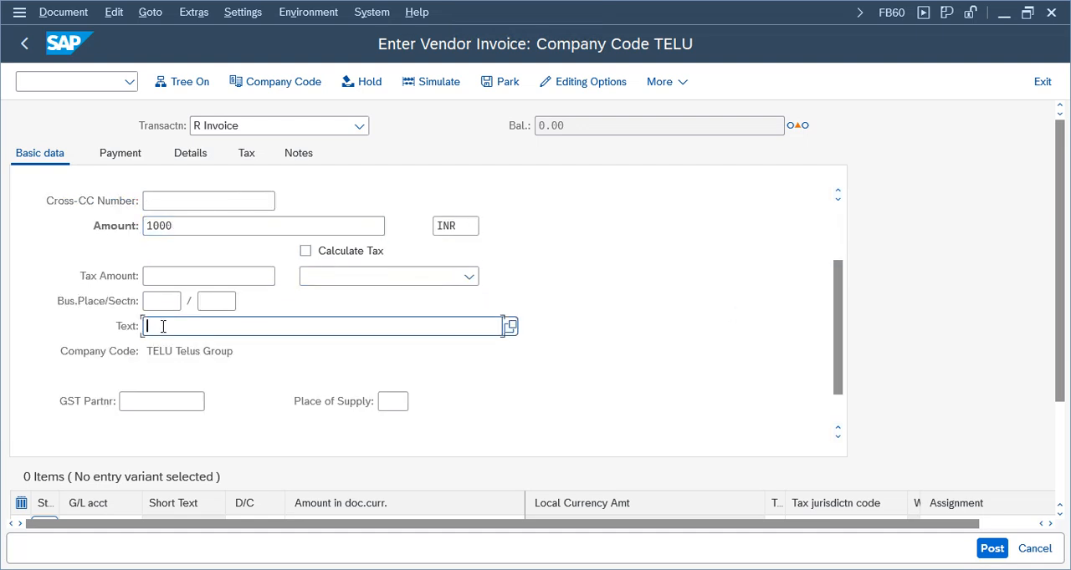
{"action": "type", "text": "ve"}
{"action": "left_click", "coordinate": [190, 350]}
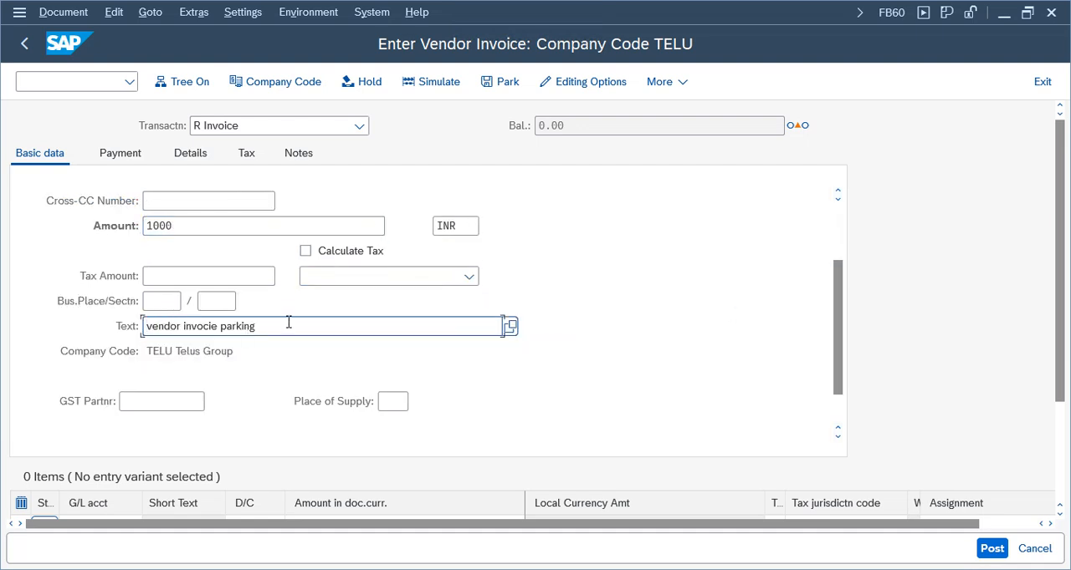
{"action": "key", "text": "BackSpace"}
{"action": "key", "text": "BackSpace"}
{"action": "key", "text": "BackSpace"}
{"action": "key", "text": "BackSpace"}
{"action": "key", "text": "BackSpace"}
{"action": "key", "text": "BackSpace"}
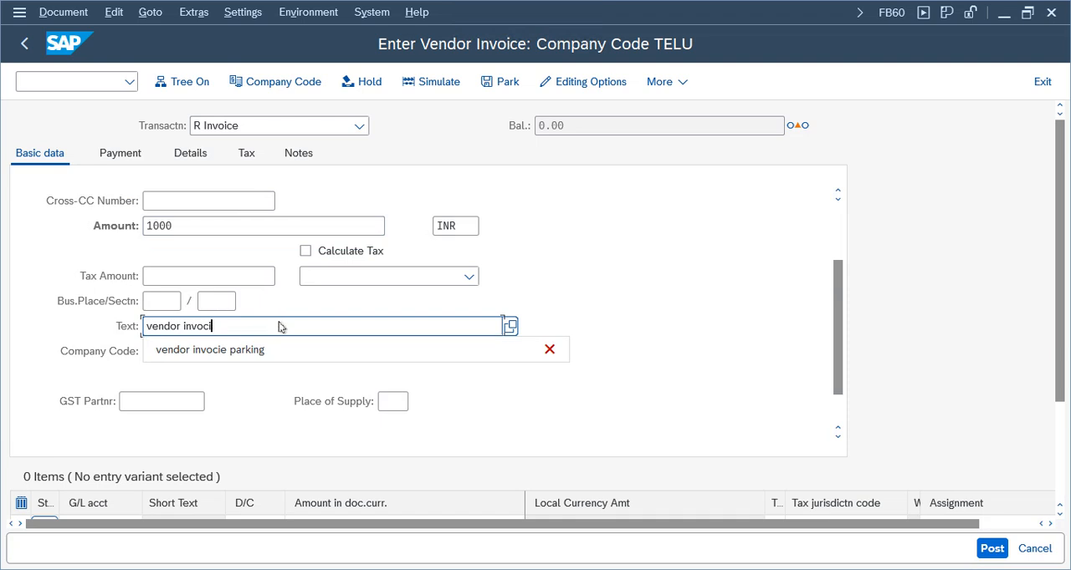
{"action": "type", "text": "ce"}
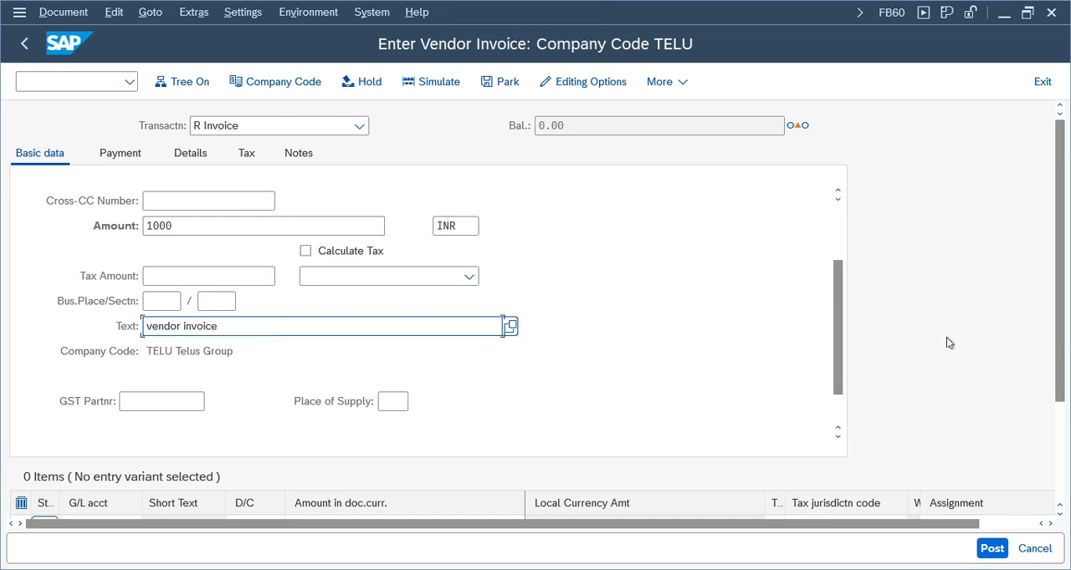
Enter a debit item for G/L account 3000 with an amount of 1,000 in the invoice's first item row
{"action": "scroll", "coordinate": [840, 322], "scroll_direction": "down", "scroll_amount": 1}
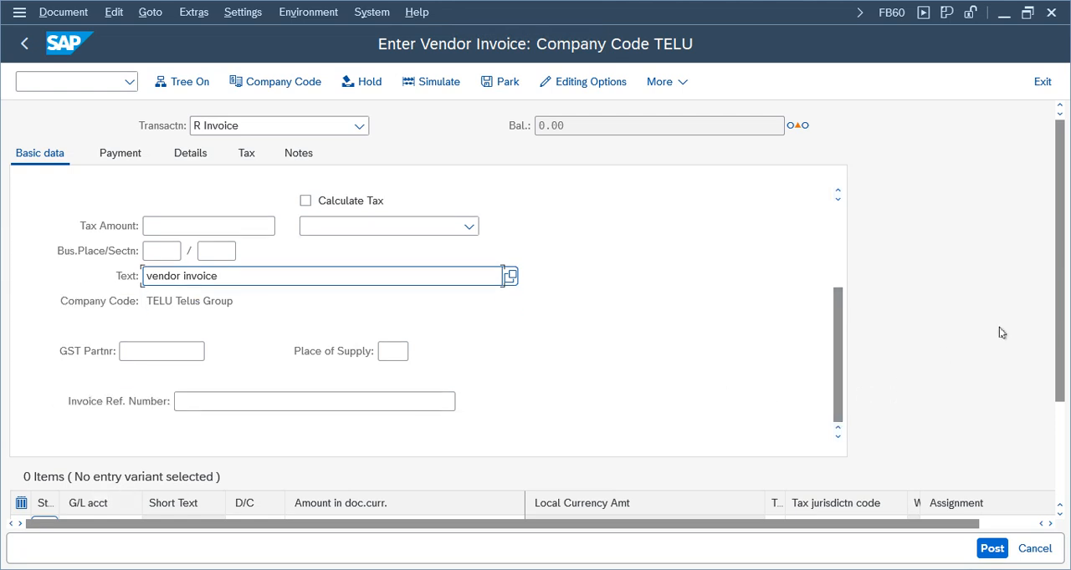
{"action": "scroll", "coordinate": [1060, 368], "scroll_direction": "down", "scroll_amount": 3}
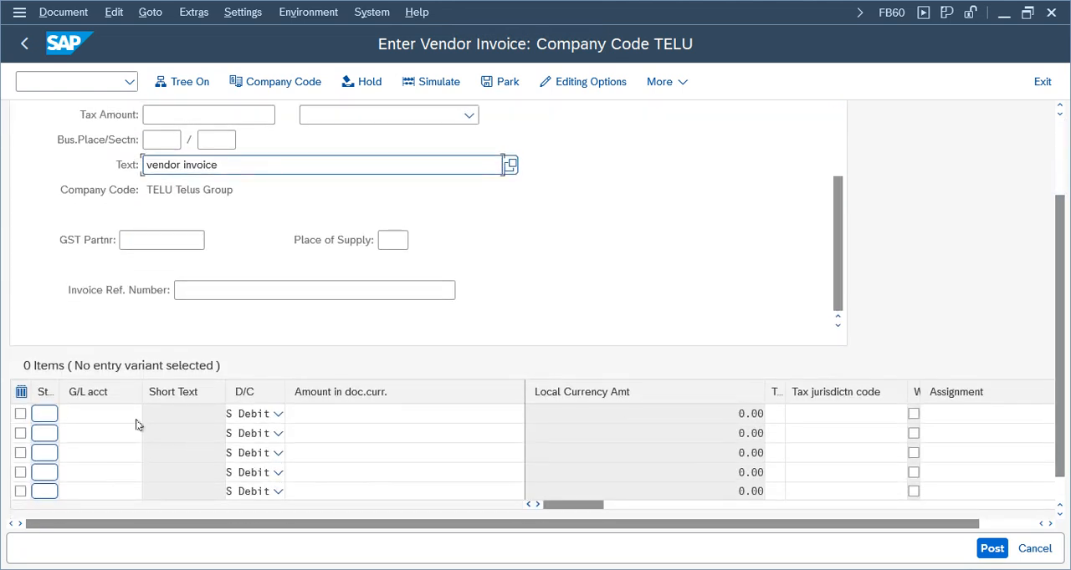
{"action": "left_click", "coordinate": [117, 413]}
{"action": "left_click", "coordinate": [100, 192]}
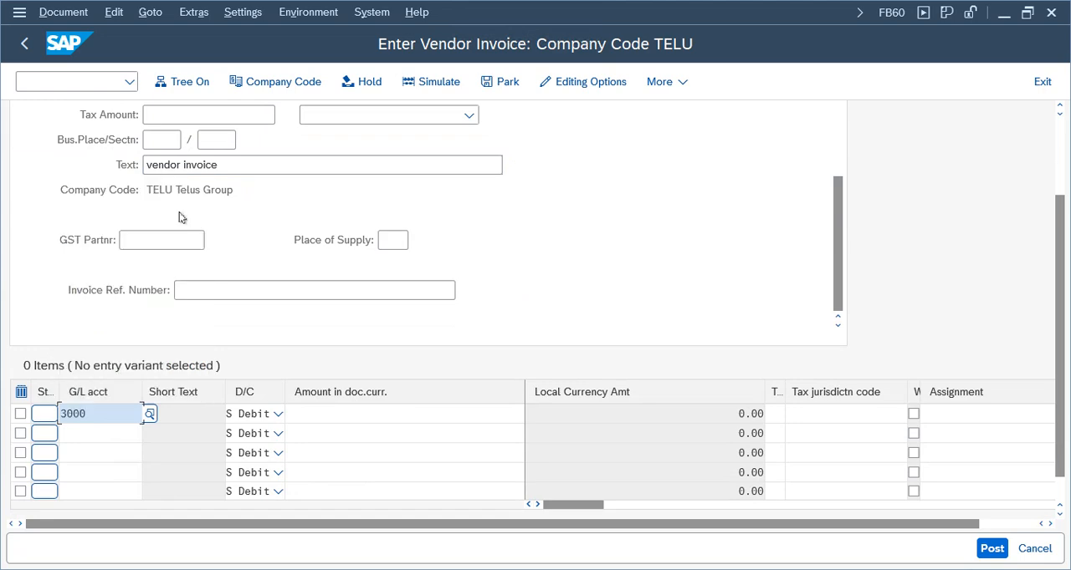
{"action": "left_click", "coordinate": [471, 414]}
{"action": "left_click", "coordinate": [427, 169]}
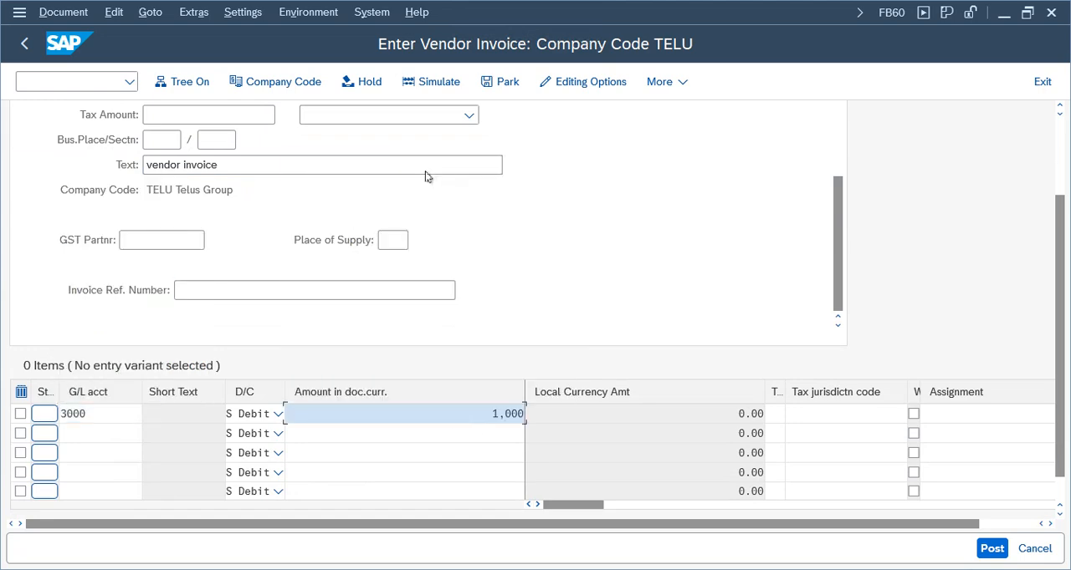
{"action": "left_click_drag", "start_coordinate": [1061, 311], "coordinate": [1057, 288]}
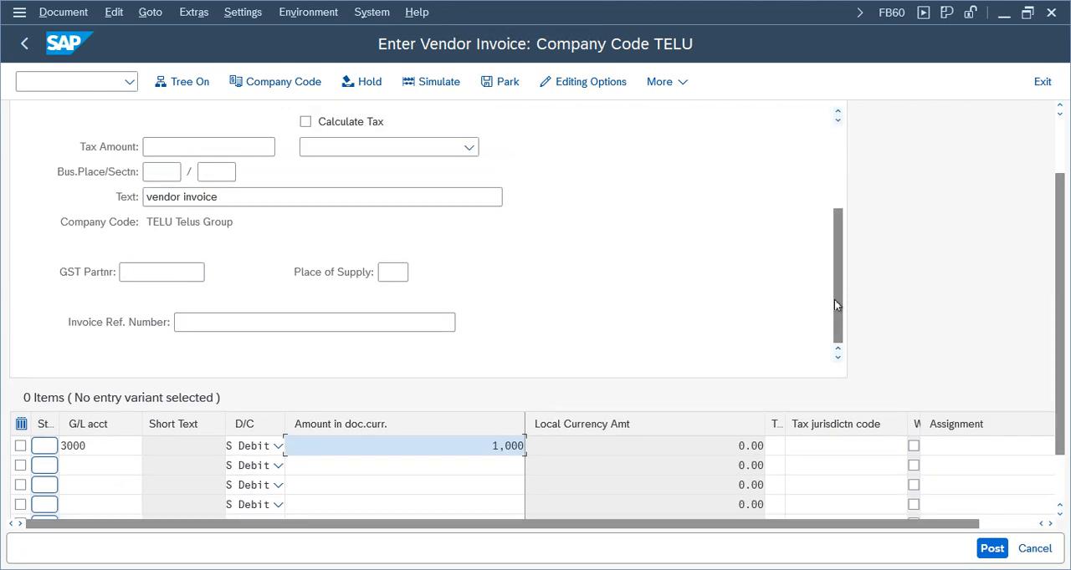
Assign cost center 100100 and assignment "Test" to the rent expense item and return to the invoice
{"action": "left_click_drag", "start_coordinate": [841, 310], "coordinate": [831, 334]}
{"action": "left_click_drag", "start_coordinate": [1058, 309], "coordinate": [846, 365]}
{"action": "double_click", "coordinate": [486, 379]}
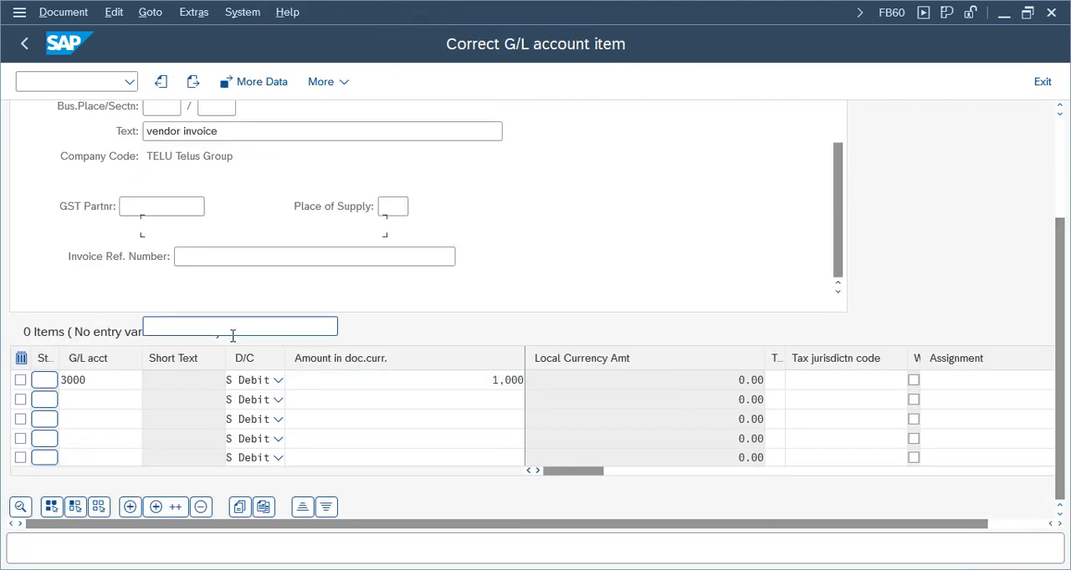
{"action": "left_click", "coordinate": [219, 303]}
{"action": "type", "text": "100100"}
{"action": "left_click", "coordinate": [189, 449]}
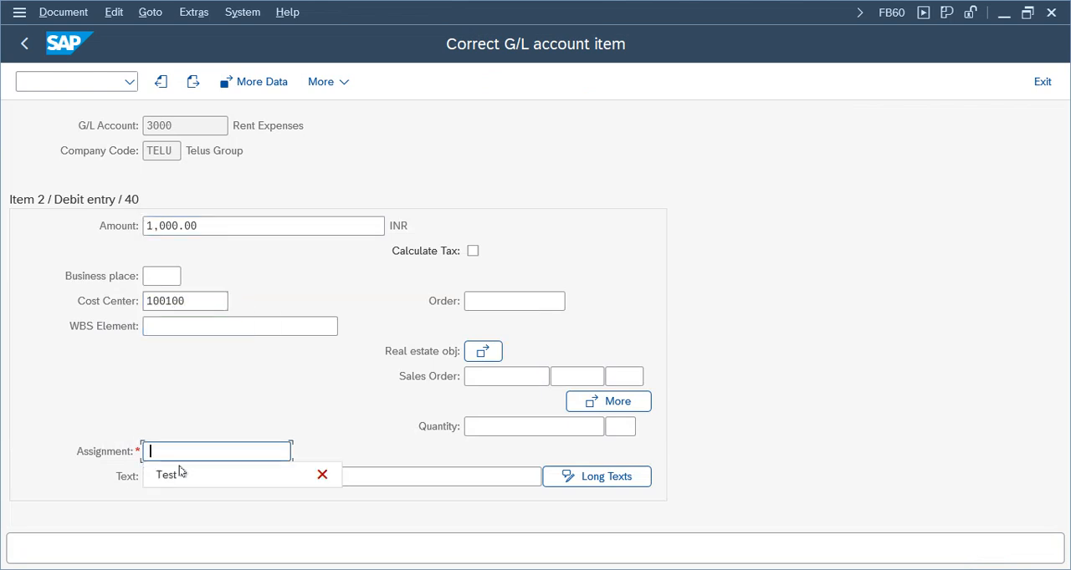
{"action": "left_click", "coordinate": [179, 475]}
{"action": "left_click", "coordinate": [25, 46]}
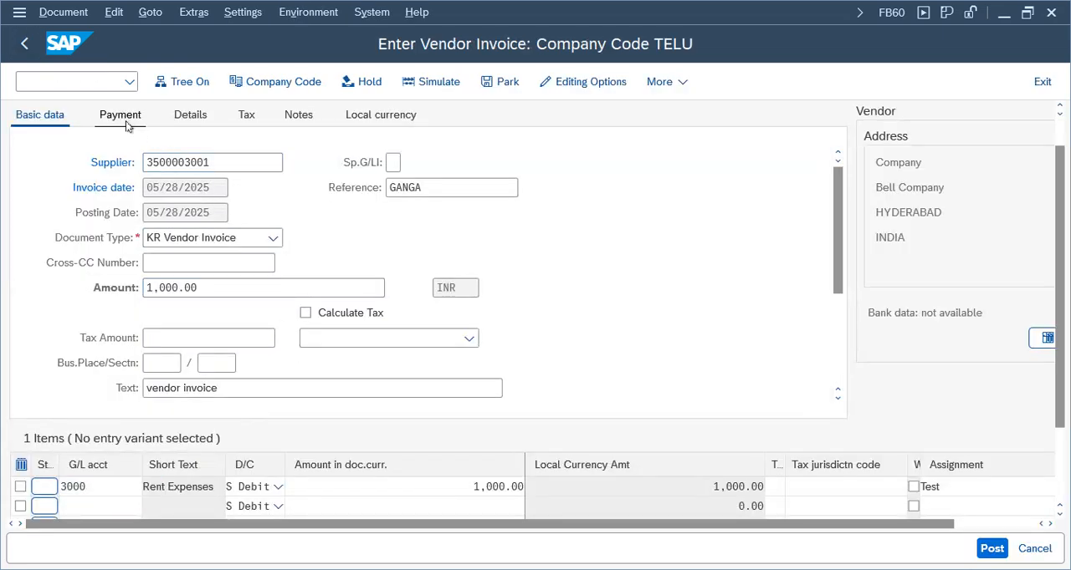
Select payment terms 0001, payable immediately due net, in the vendor invoice's payment data
{"action": "left_click", "coordinate": [124, 117]}
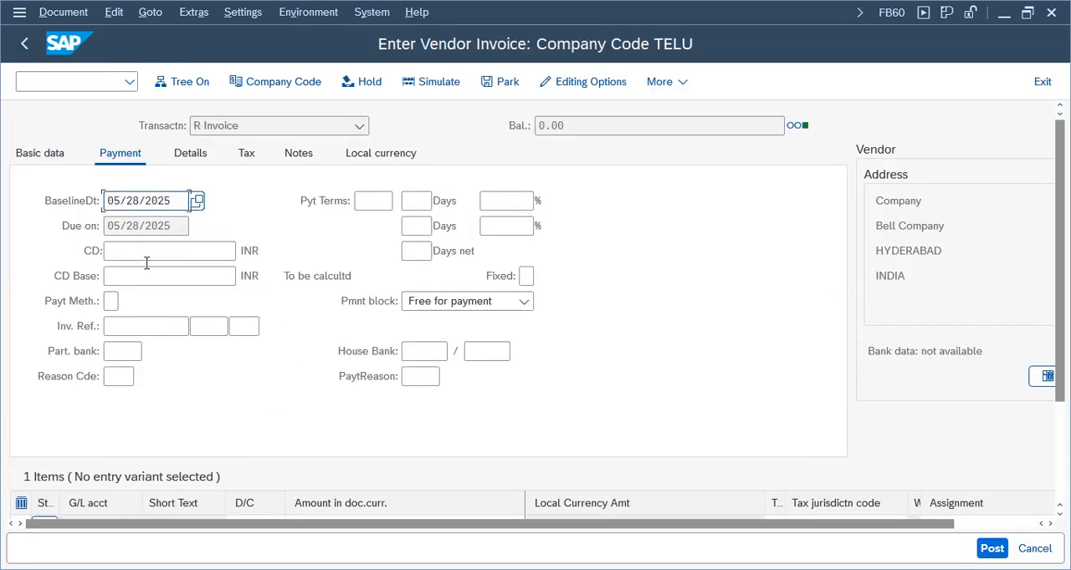
{"action": "left_click", "coordinate": [375, 200]}
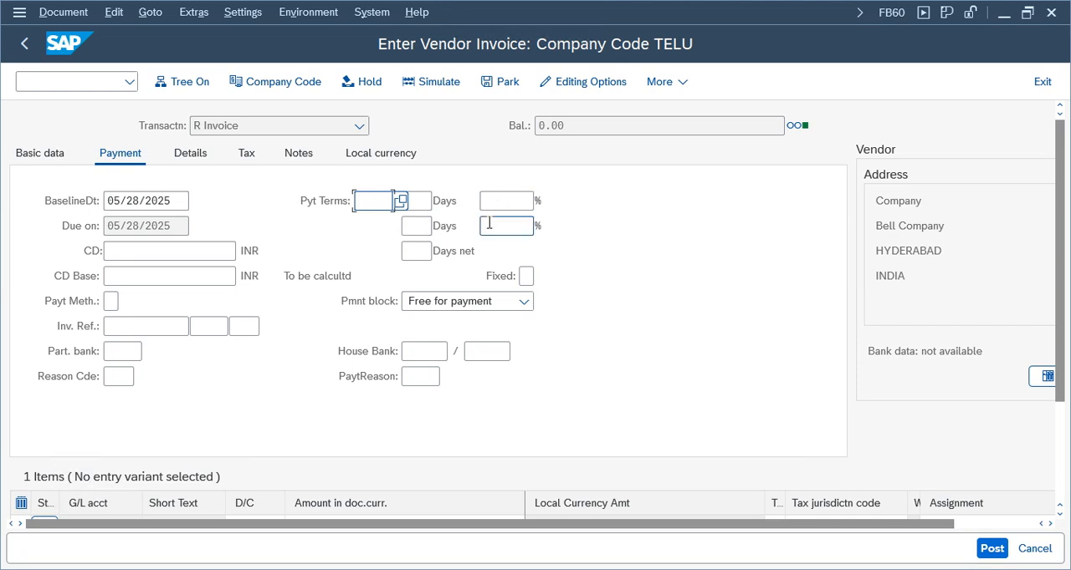
{"action": "left_click", "coordinate": [401, 201]}
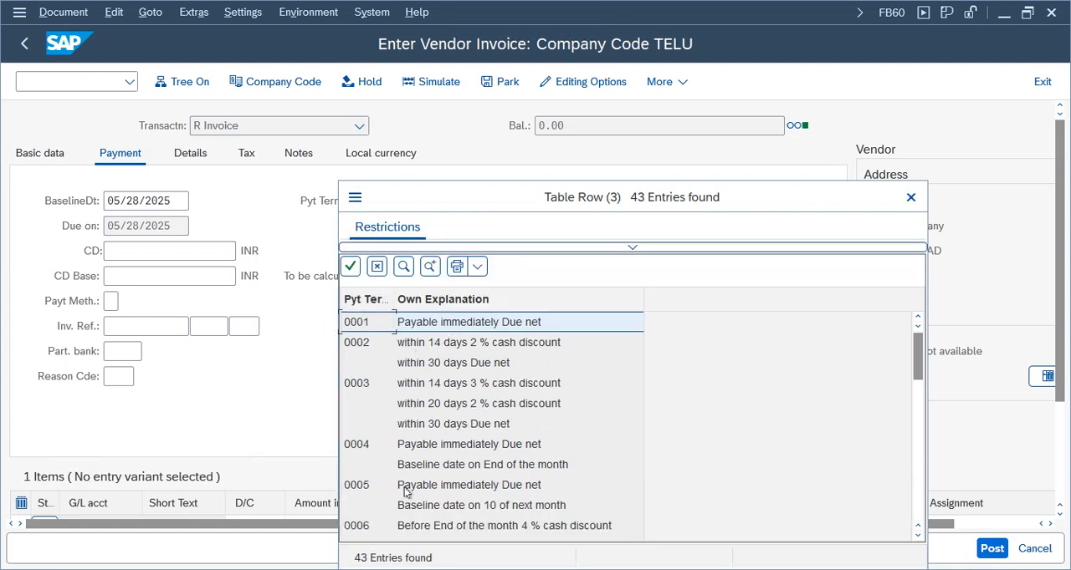
{"action": "left_click", "coordinate": [371, 201]}
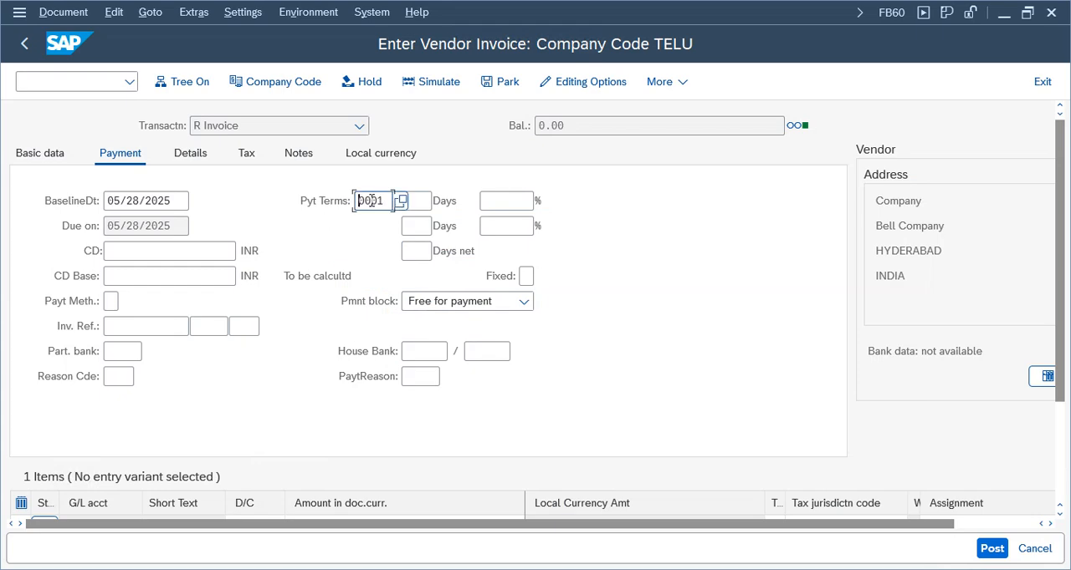
Review the details of payment term 0001 in transaction OBB8 in a separate session, and return to the vendor invoice
{"action": "left_click", "coordinate": [482, 569]}
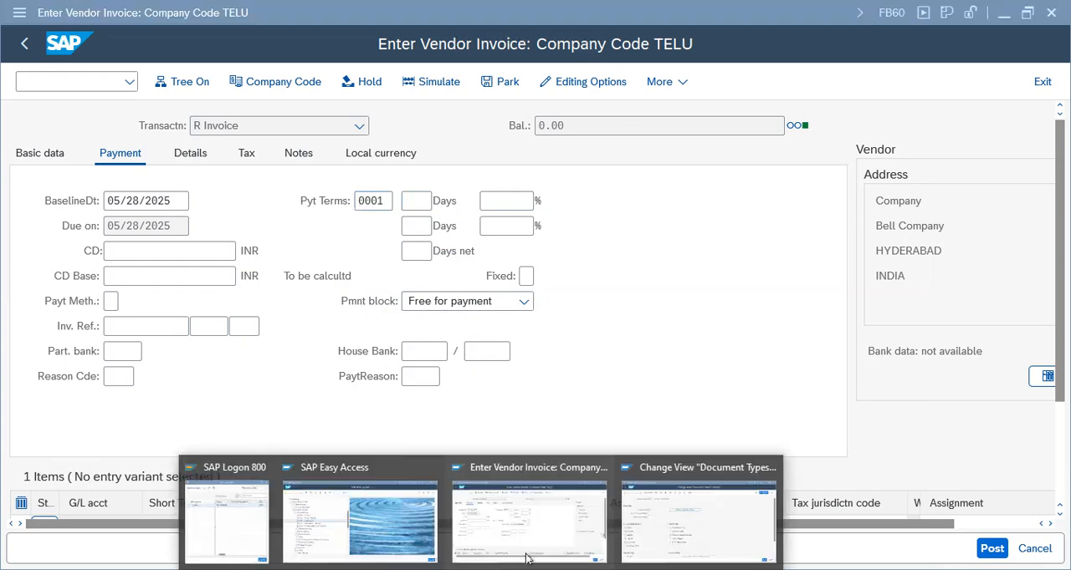
{"action": "left_click", "coordinate": [688, 536]}
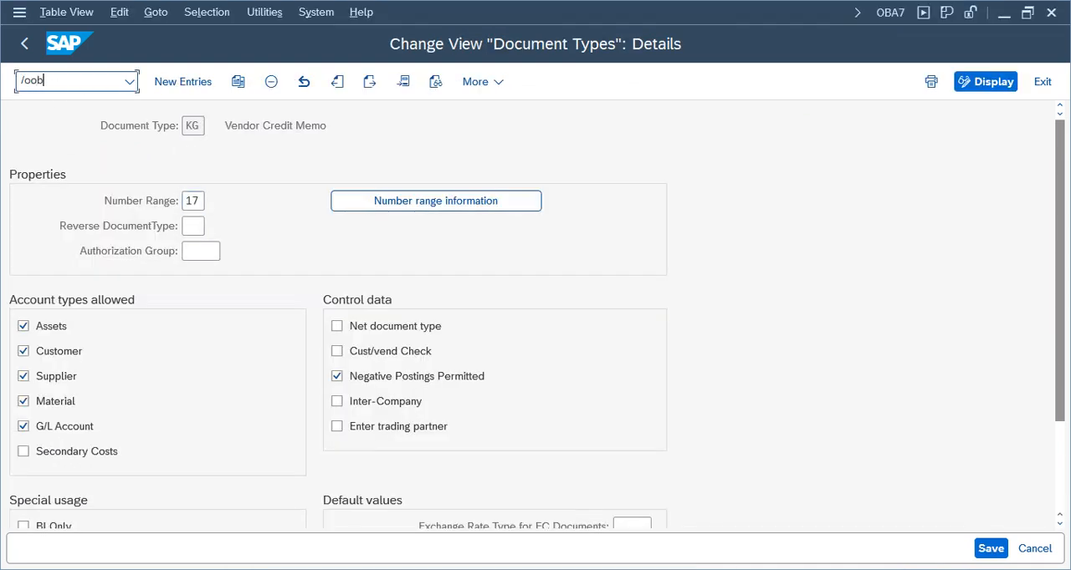
{"action": "key", "text": "Return"}
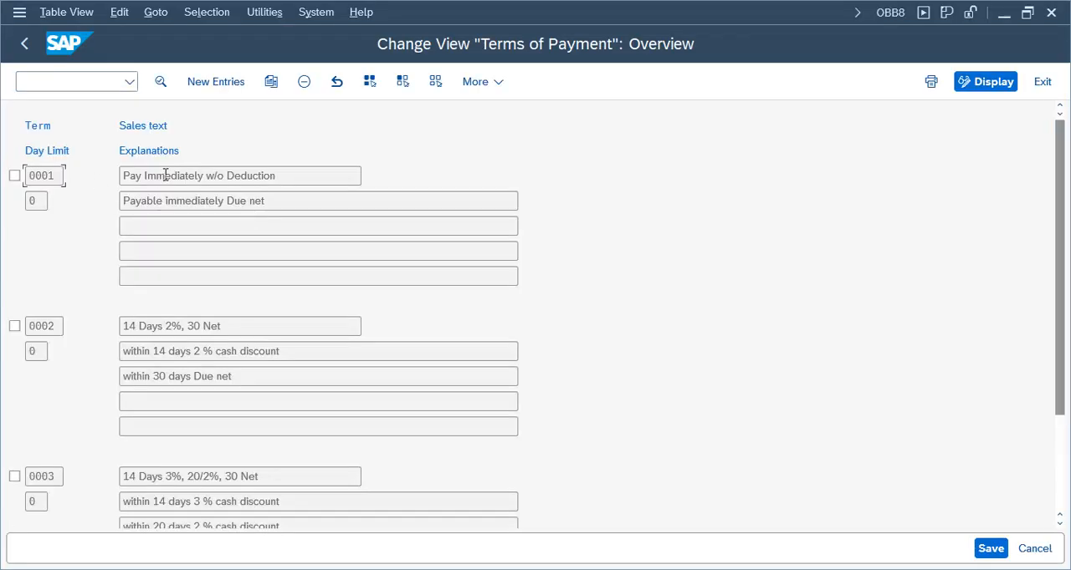
{"action": "double_click", "coordinate": [185, 176]}
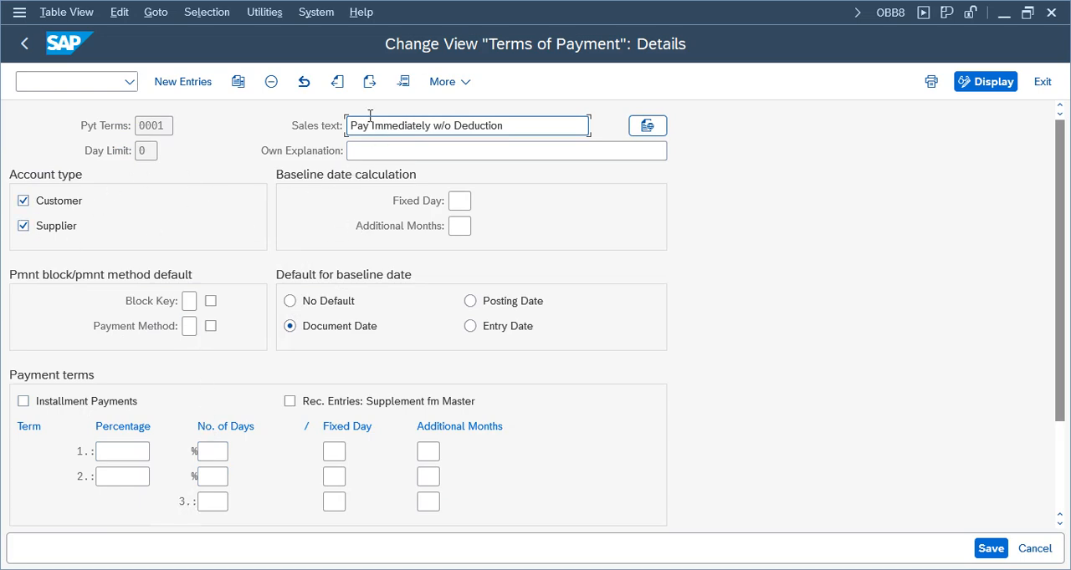
{"action": "double_click", "coordinate": [170, 124]}
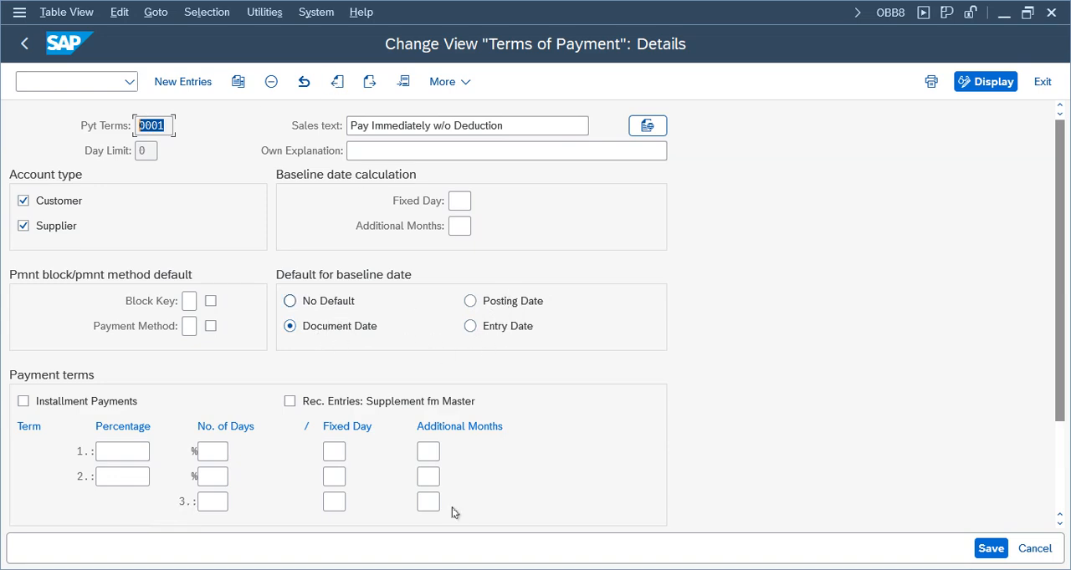
{"action": "left_click", "coordinate": [390, 522]}
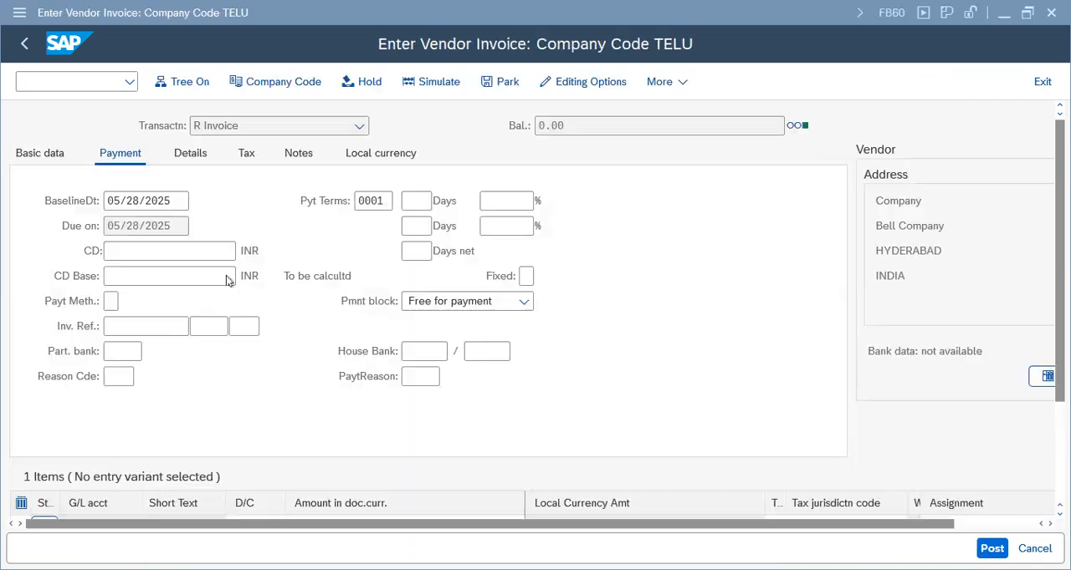
Apply payment terms 0001 to the vendor invoice and check its baseline and due dates
{"action": "left_click", "coordinate": [373, 200]}
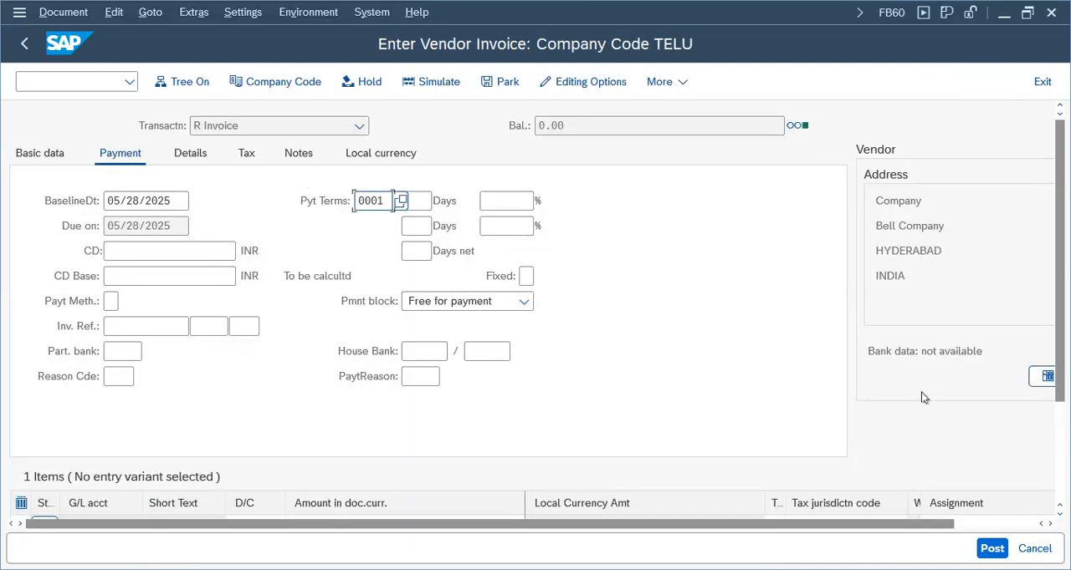
{"action": "key", "text": "Return"}
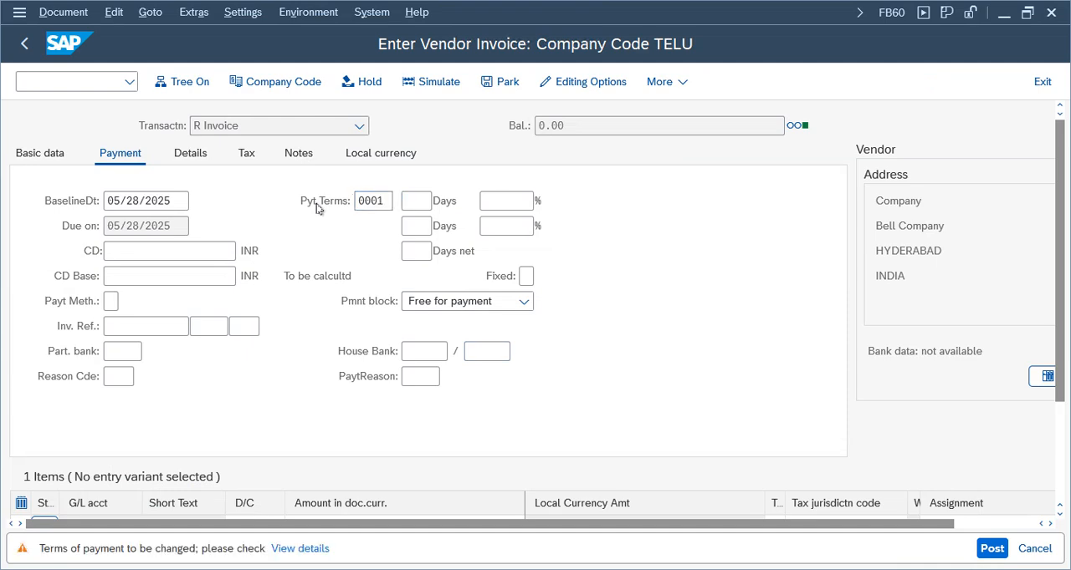
{"action": "key", "text": "Return"}
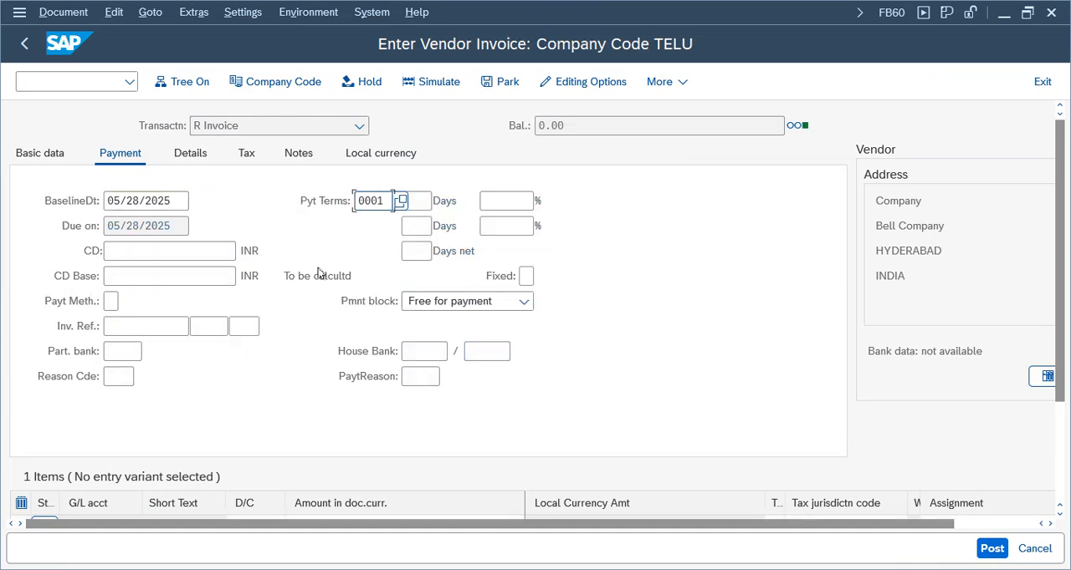
{"action": "left_click", "coordinate": [146, 200]}
{"action": "left_click", "coordinate": [142, 227]}
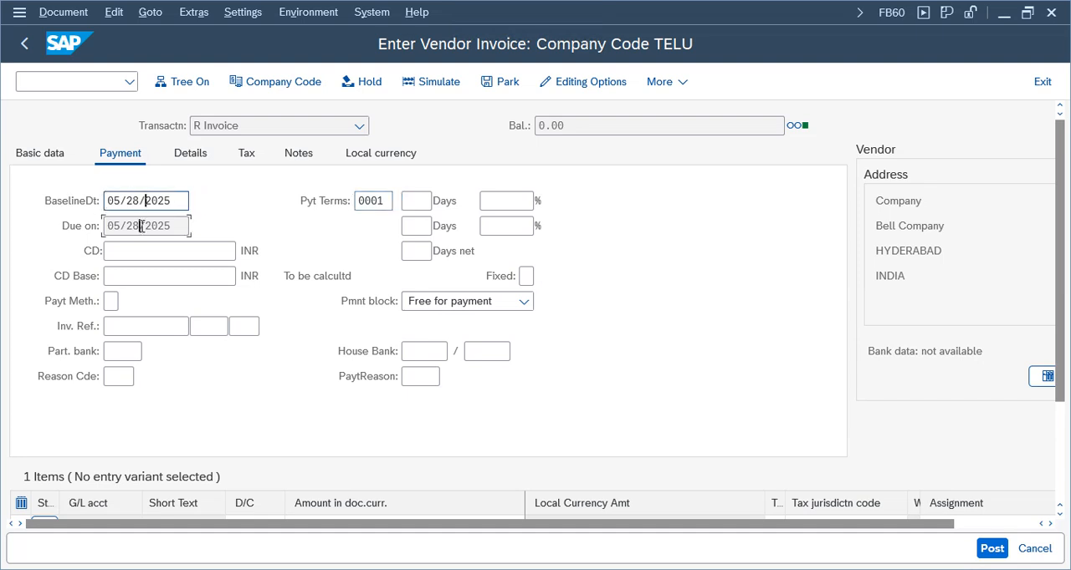
{"action": "left_click_drag", "start_coordinate": [175, 227], "coordinate": [45, 226]}
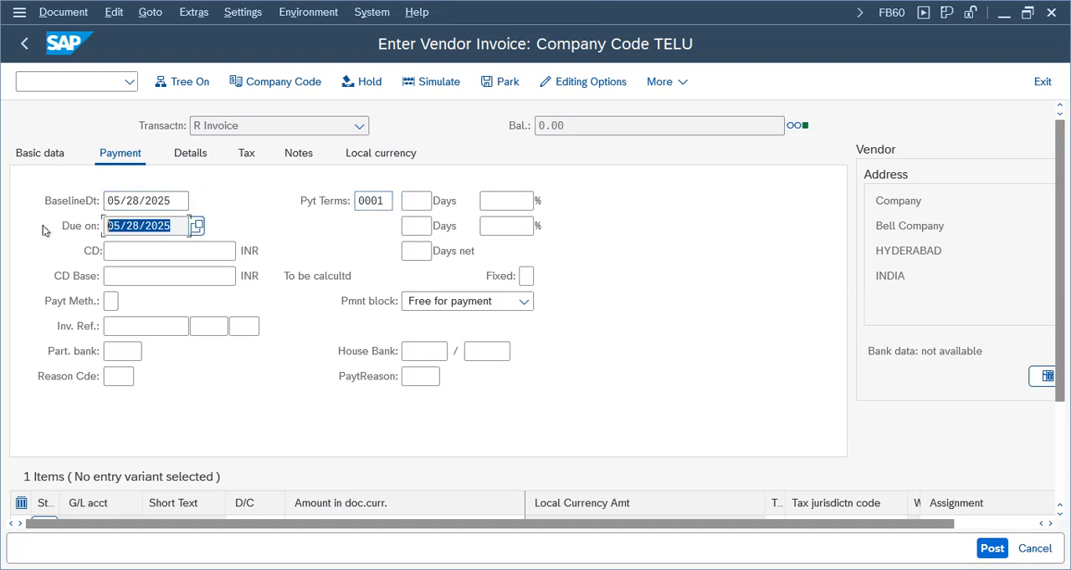
{"action": "left_click", "coordinate": [376, 201]}
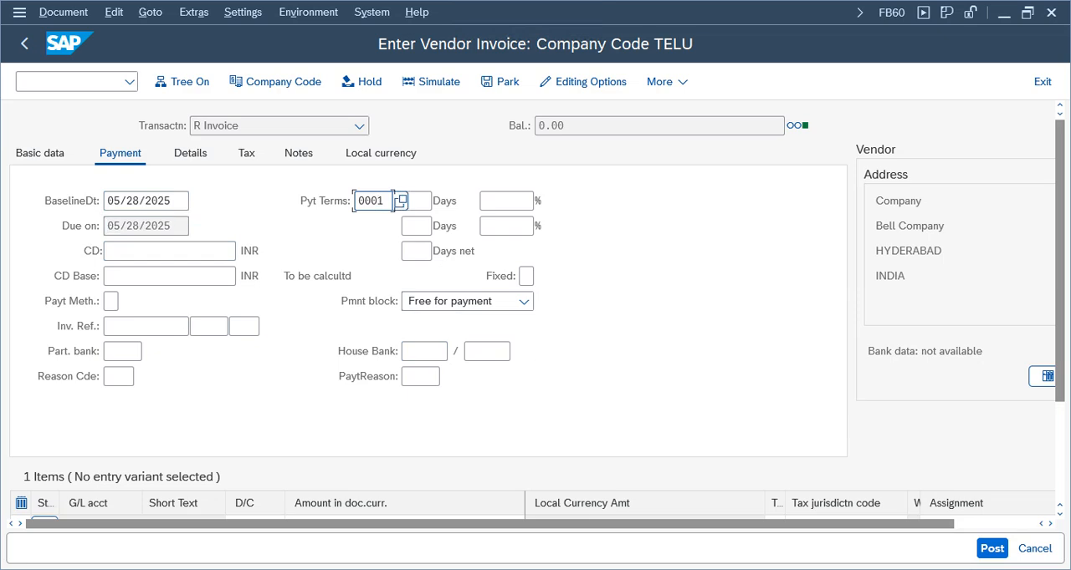
{"action": "key", "text": "alt+Tab"}
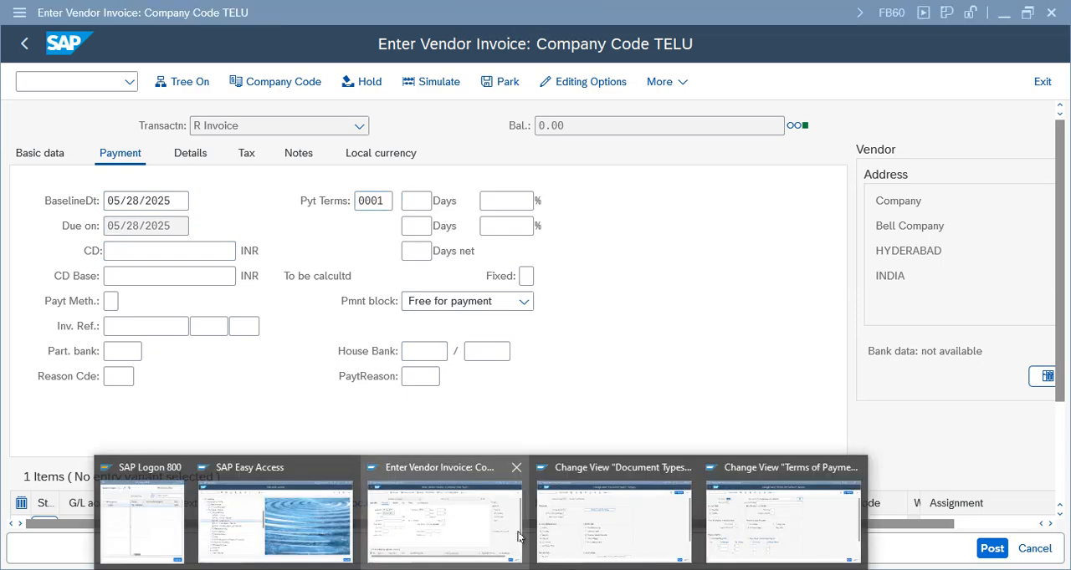
{"action": "left_click", "coordinate": [605, 524]}
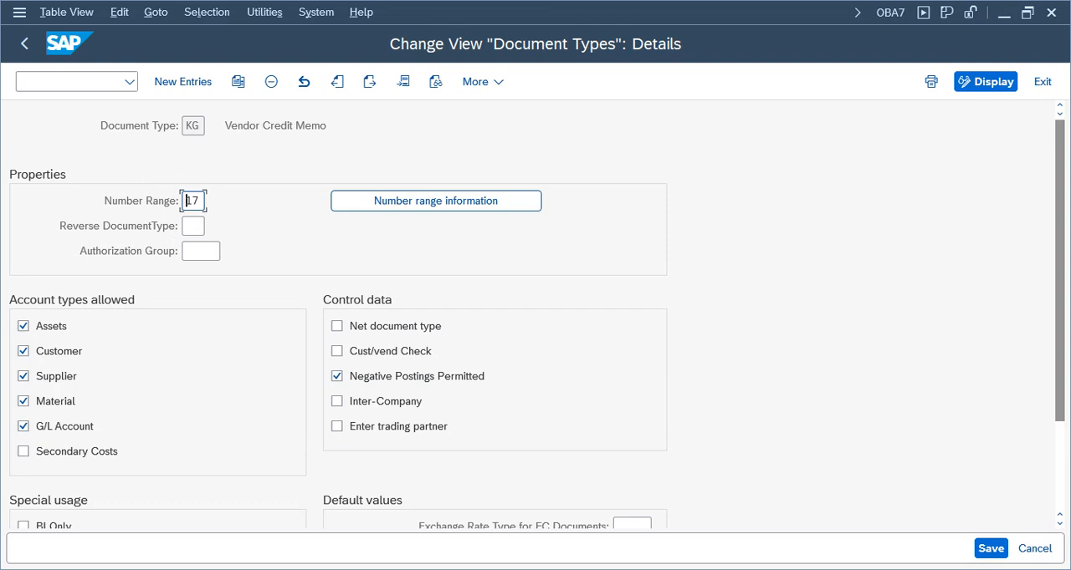
{"action": "key", "text": "alt+Tab"}
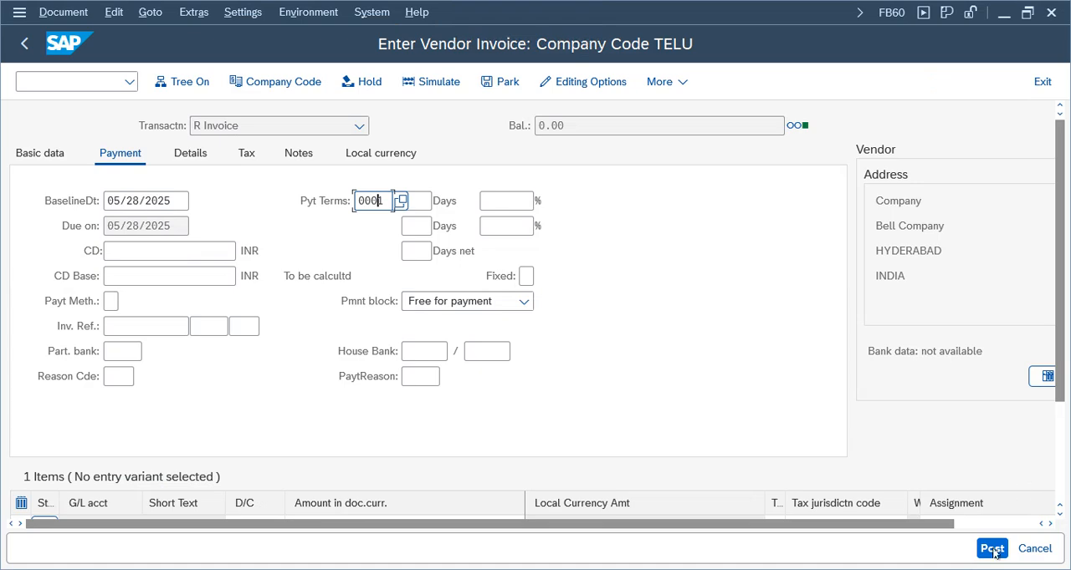
Post the vendor invoice and display the posted document with its Bell Company line item
{"action": "left_click", "coordinate": [992, 550]}
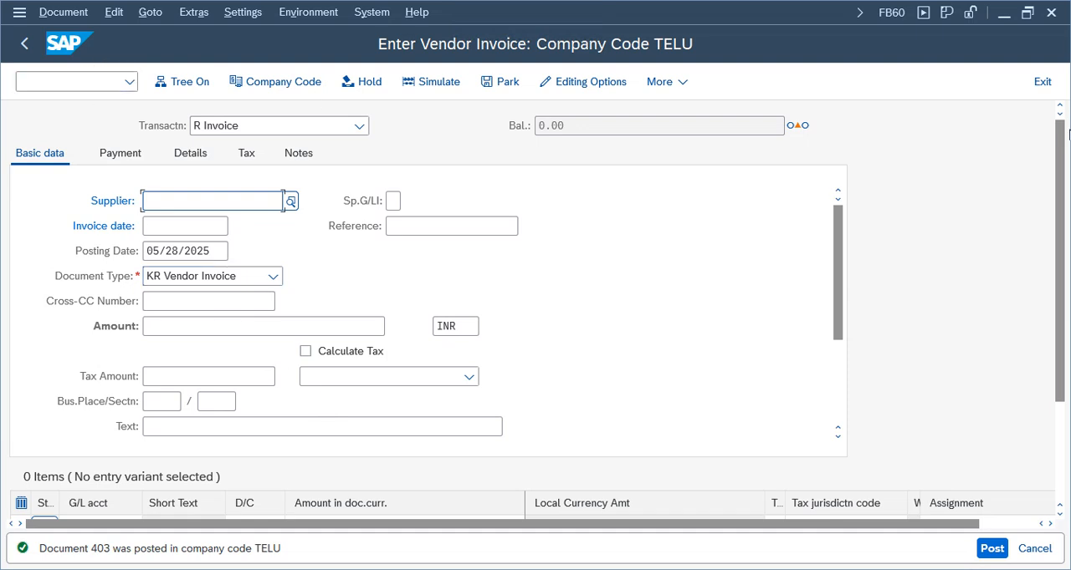
{"action": "left_click", "coordinate": [62, 12]}
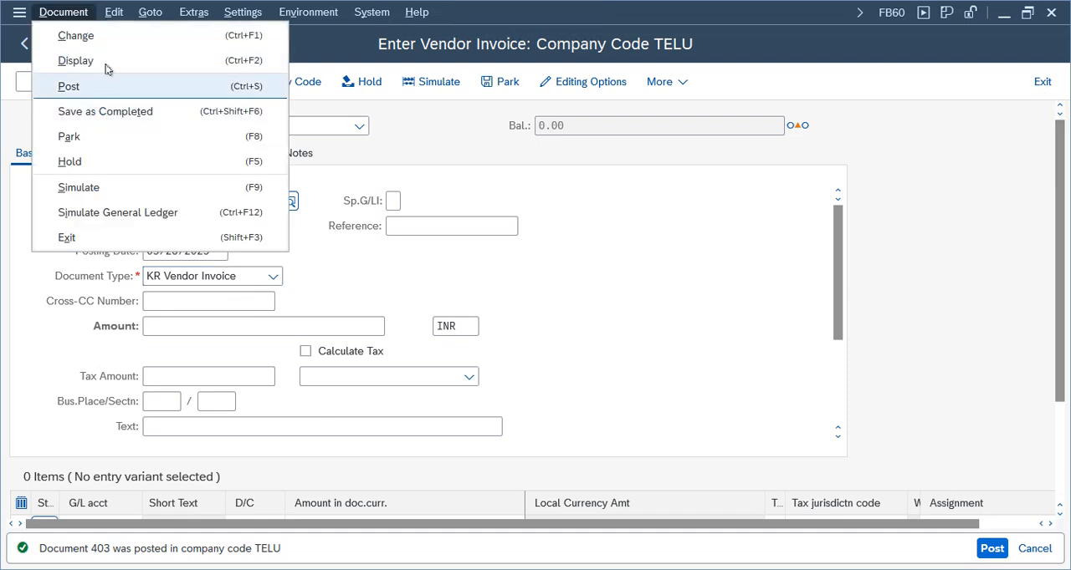
{"action": "left_click", "coordinate": [100, 62]}
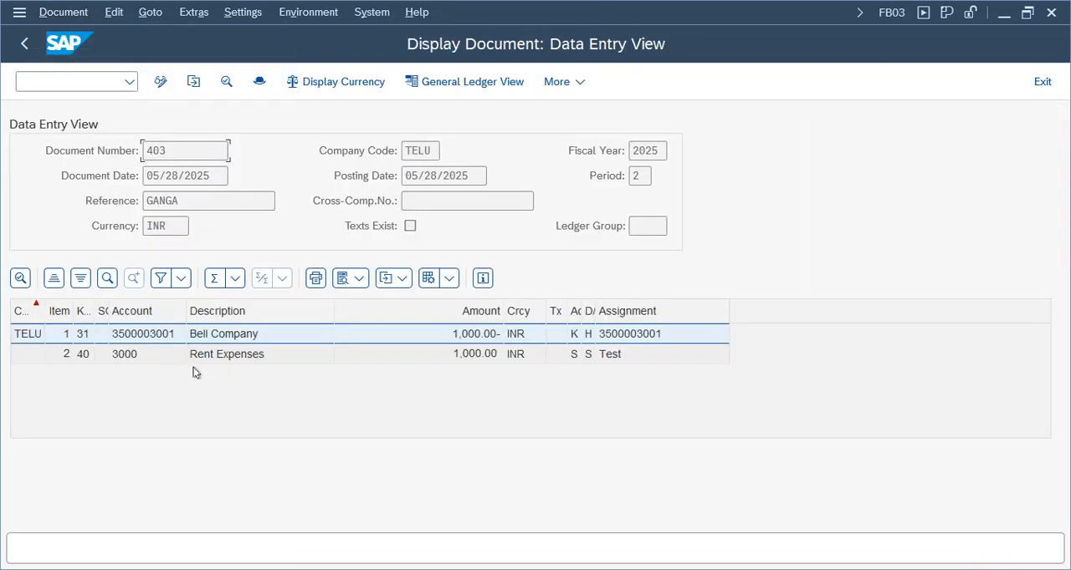
{"action": "left_click", "coordinate": [223, 337]}
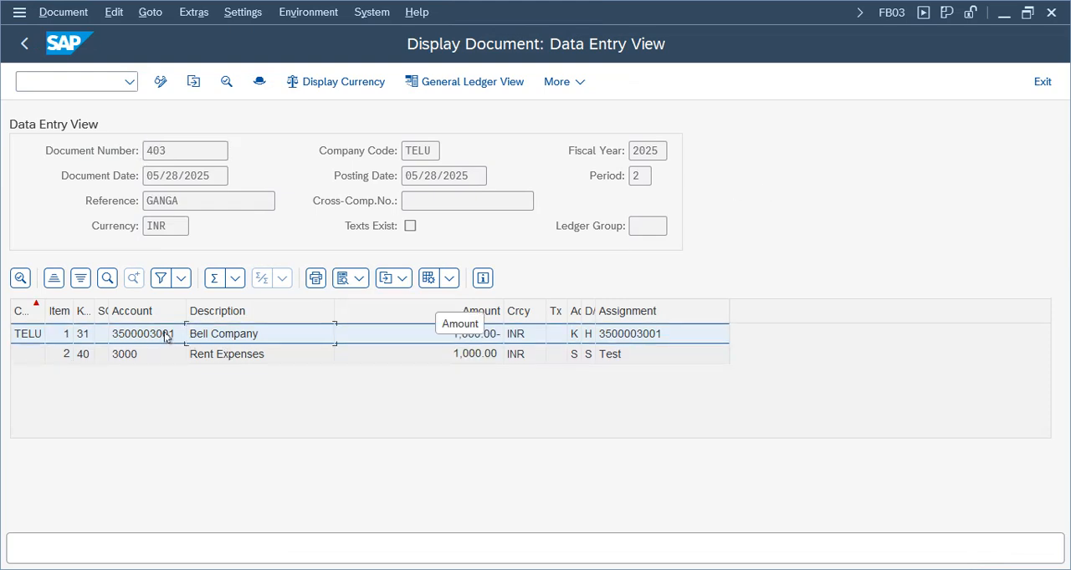
Leave the document display and invoice entry, and expand the Account folder under Accounts Payable in SAP Easy Access
{"action": "left_click", "coordinate": [1042, 81]}
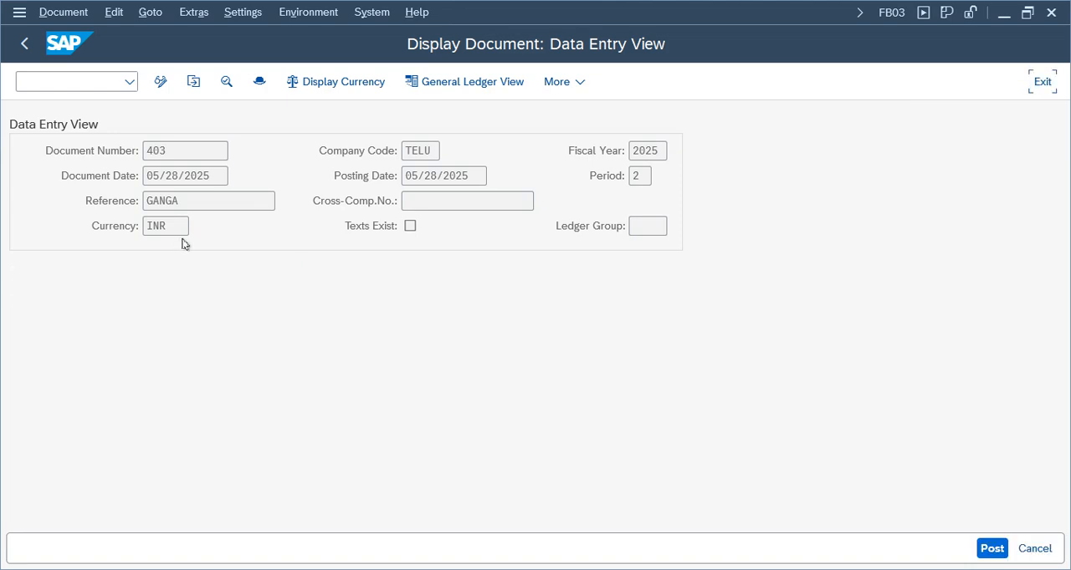
{"action": "left_click", "coordinate": [1042, 81]}
{"action": "left_click", "coordinate": [358, 437]}
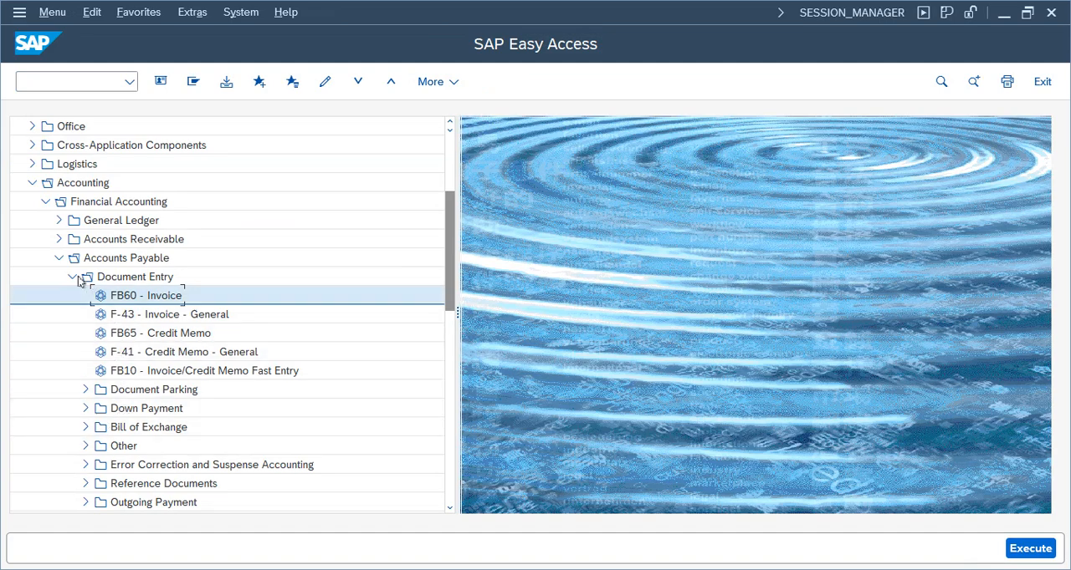
{"action": "left_click", "coordinate": [72, 277]}
{"action": "left_click", "coordinate": [72, 314]}
Try to open the vendor Line Item Browser (FBL1H), and stop the transaction while it is compiling
{"action": "left_click", "coordinate": [151, 335]}
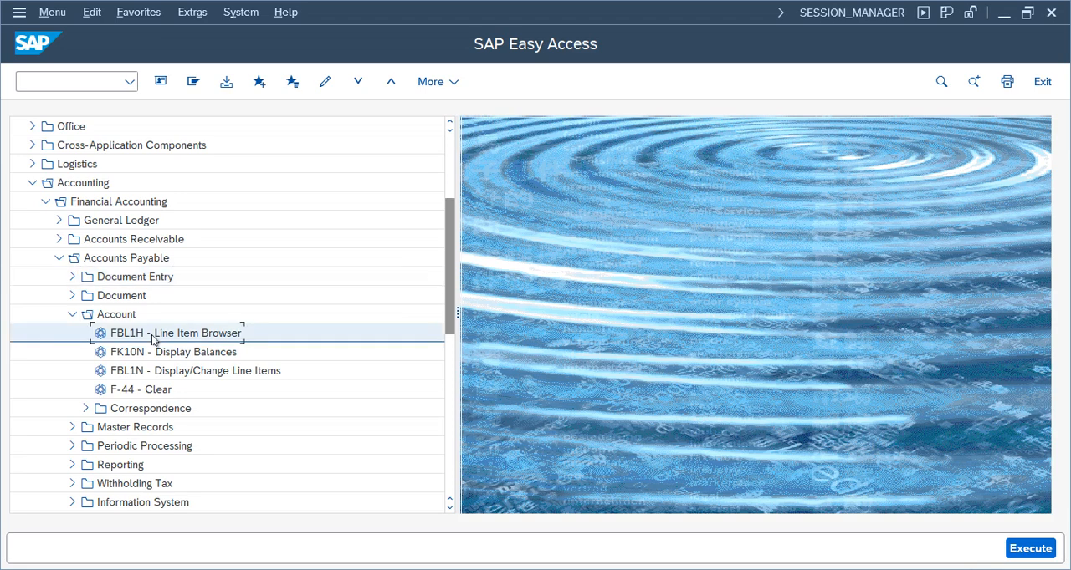
{"action": "double_click", "coordinate": [152, 335]}
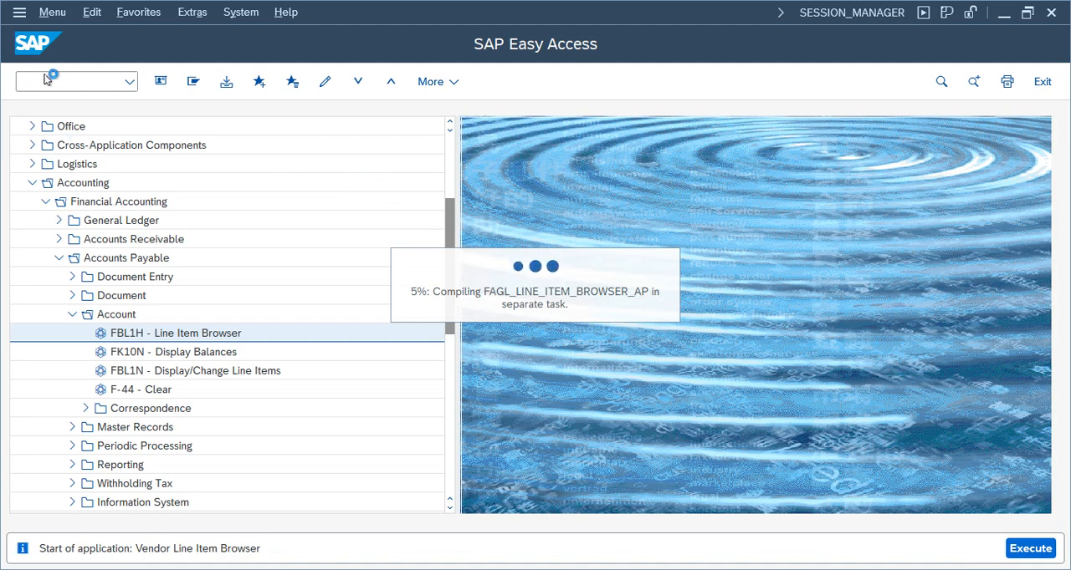
{"action": "left_click", "coordinate": [18, 13]}
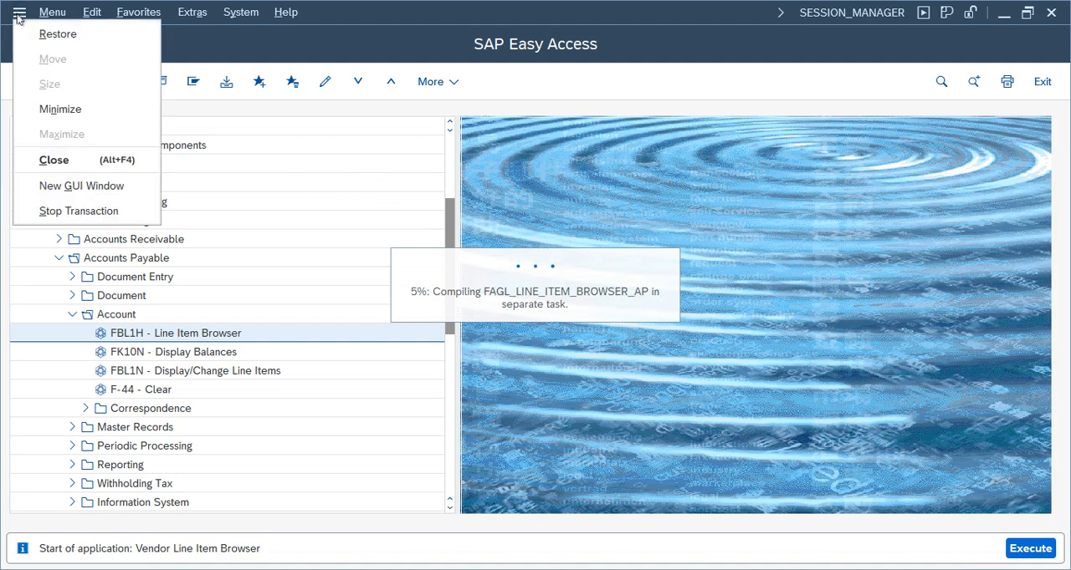
{"action": "left_click", "coordinate": [88, 211]}
Display the Bell Company vendor balances with FK10N for company code TELU and fiscal year 2025
{"action": "double_click", "coordinate": [149, 351]}
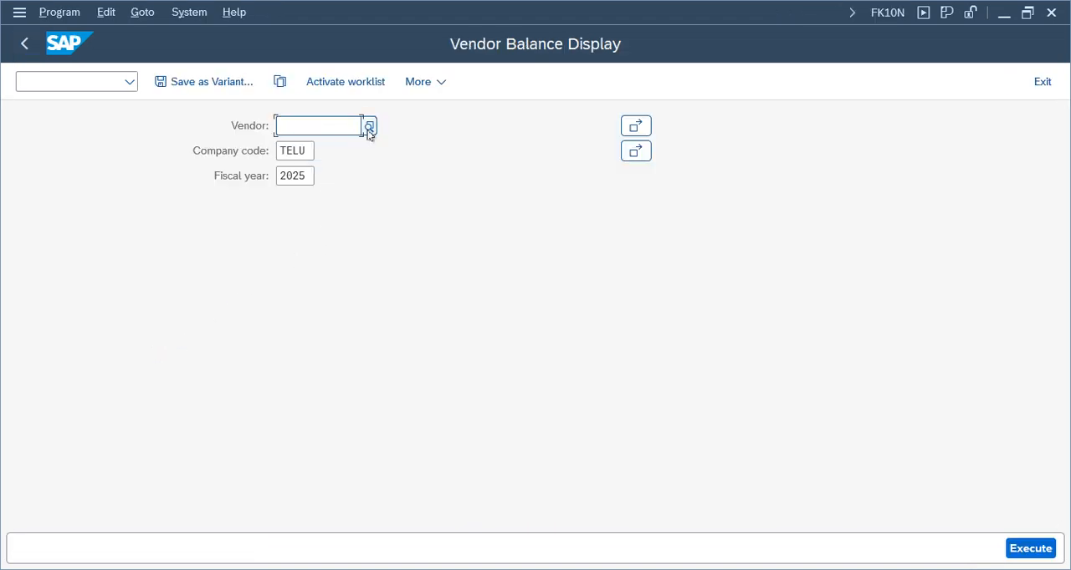
{"action": "left_click", "coordinate": [368, 130]}
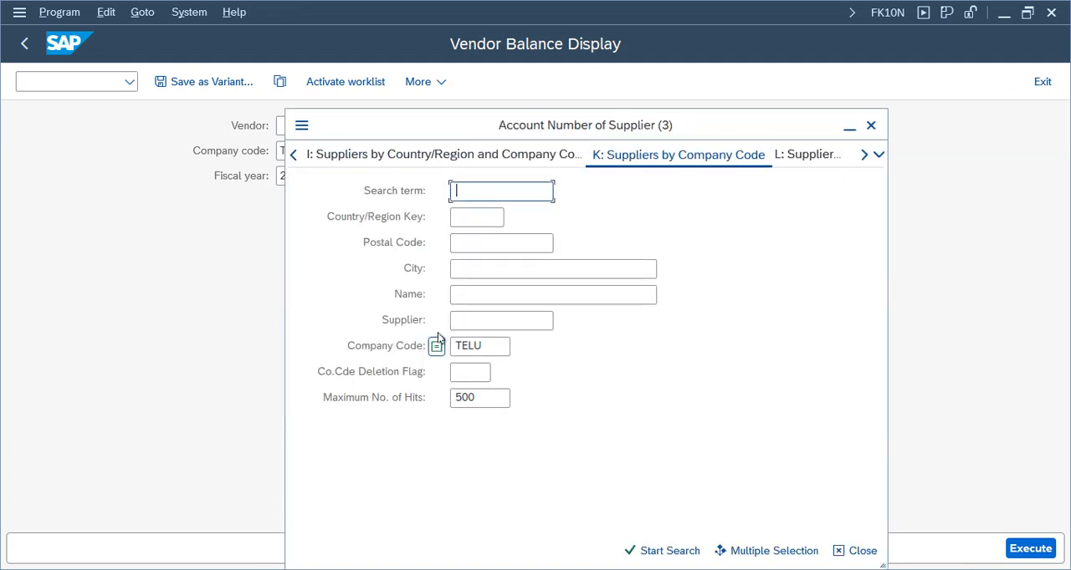
{"action": "key", "text": "Return"}
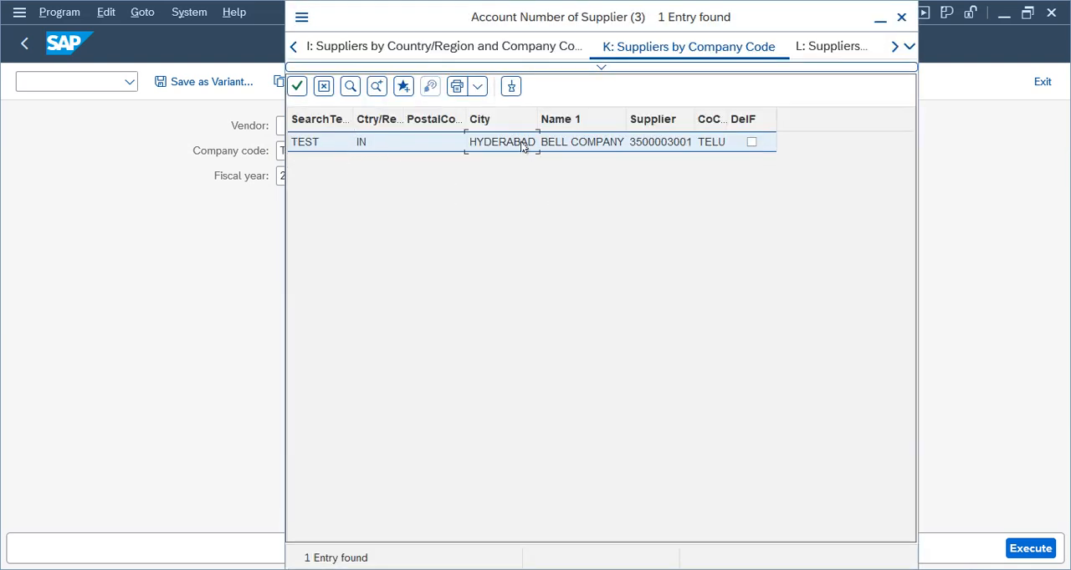
{"action": "double_click", "coordinate": [522, 145]}
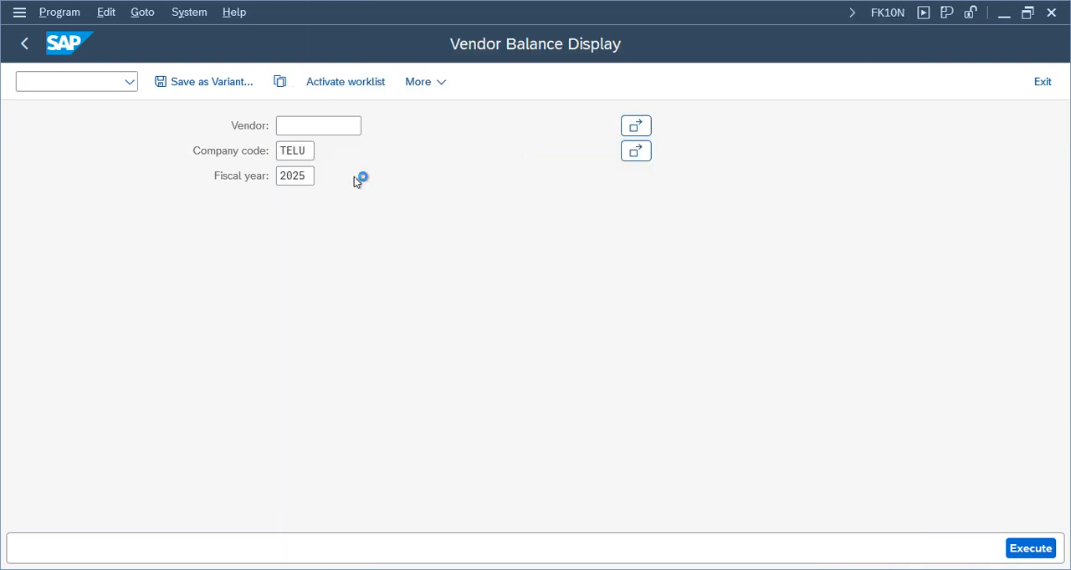
{"action": "left_click", "coordinate": [1050, 549]}
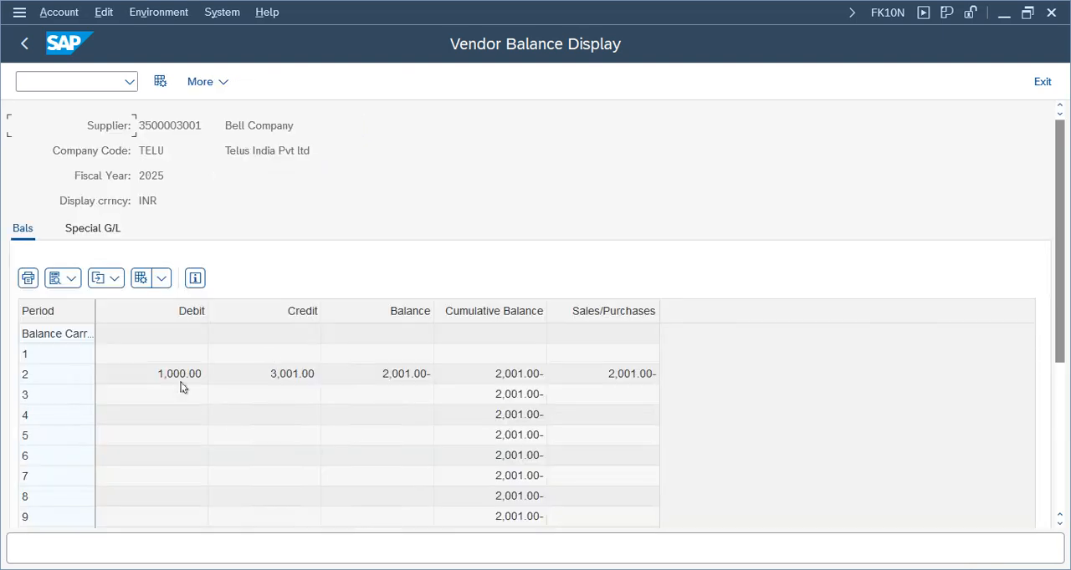
Look through the vendor's period balances and open the line items behind the period 2 debit amount
{"action": "left_click", "coordinate": [180, 382]}
{"action": "left_click", "coordinate": [251, 416]}
{"action": "left_click_drag", "start_coordinate": [1061, 317], "coordinate": [1060, 404]}
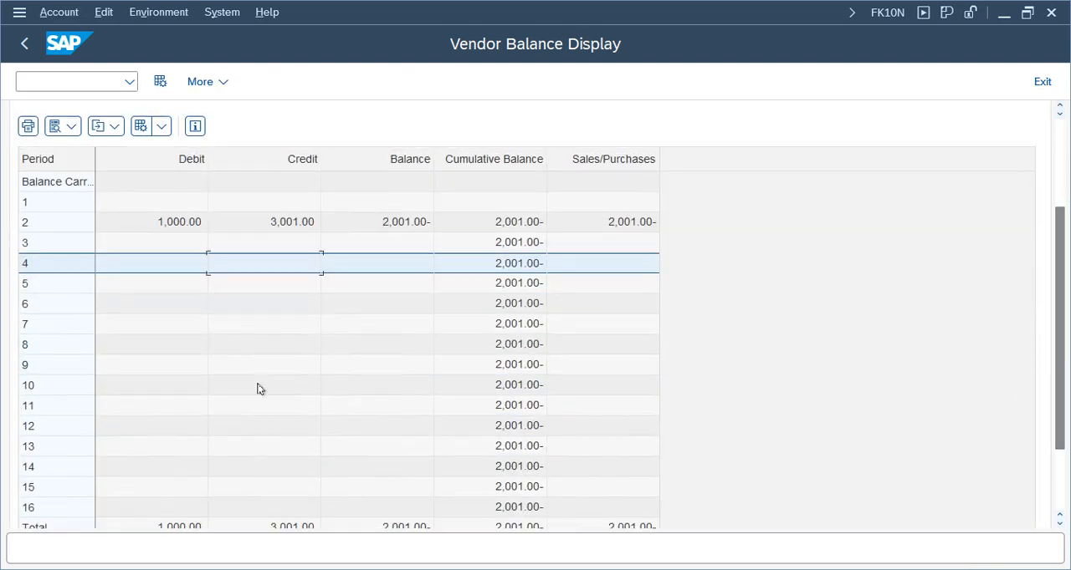
{"action": "left_click", "coordinate": [182, 224]}
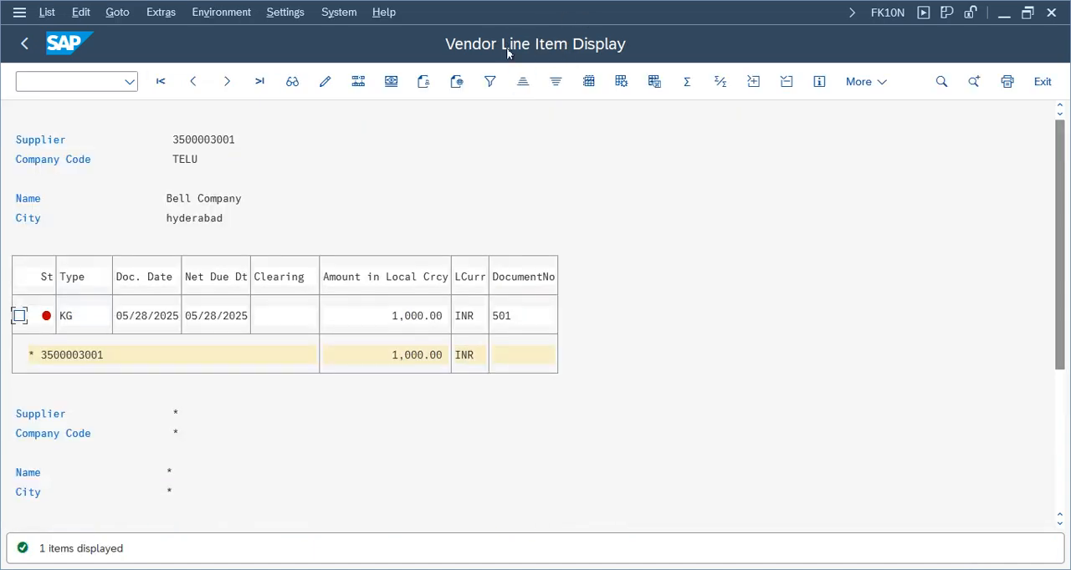
Examine the vendor credit memo line item's local currency amount, document date and net due date
{"action": "left_click", "coordinate": [401, 316]}
{"action": "left_click", "coordinate": [408, 354]}
{"action": "left_click", "coordinate": [413, 313]}
{"action": "left_click", "coordinate": [399, 314]}
{"action": "left_click", "coordinate": [195, 317]}
{"action": "left_click", "coordinate": [239, 318]}
{"action": "left_click", "coordinate": [188, 317]}
{"action": "left_click", "coordinate": [193, 318]}
{"action": "left_click", "coordinate": [236, 317]}
{"action": "left_click", "coordinate": [189, 315]}
{"action": "left_click", "coordinate": [236, 318]}
{"action": "left_click", "coordinate": [207, 318]}
Switch to the SAP Easy Access session and open F-53 - Post from the Outgoing Payment folder under Accounts Payable
{"action": "mouse_move", "coordinate": [400, 556]}
{"action": "left_click", "coordinate": [280, 506]}
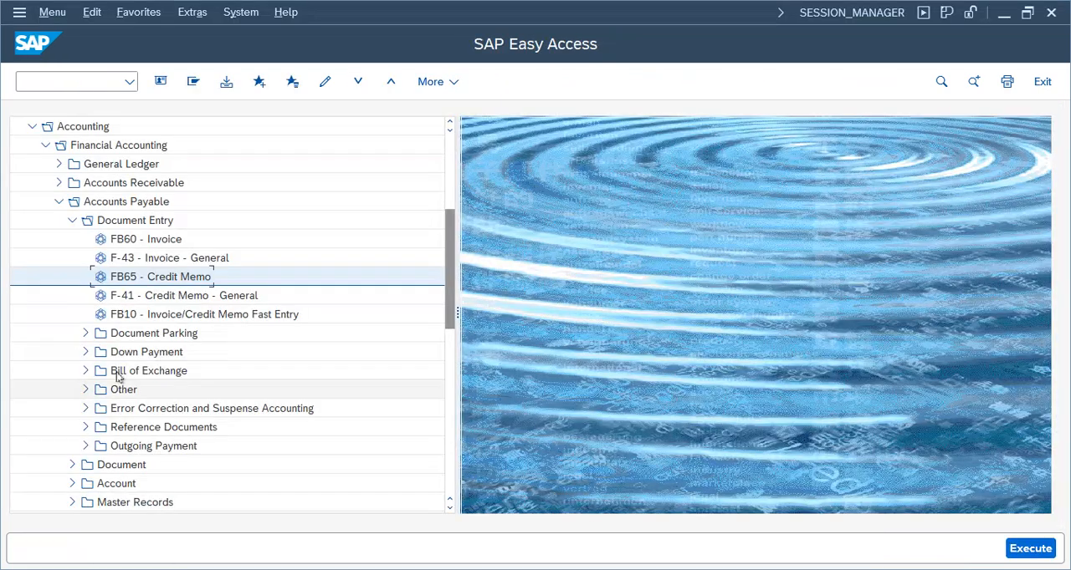
{"action": "left_click", "coordinate": [72, 220]}
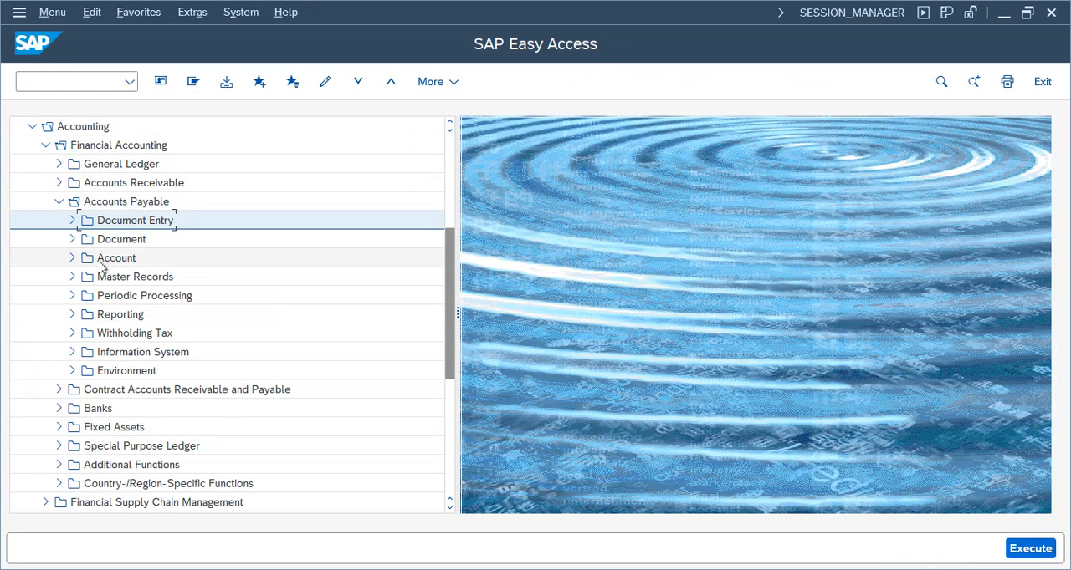
{"action": "left_click", "coordinate": [72, 220]}
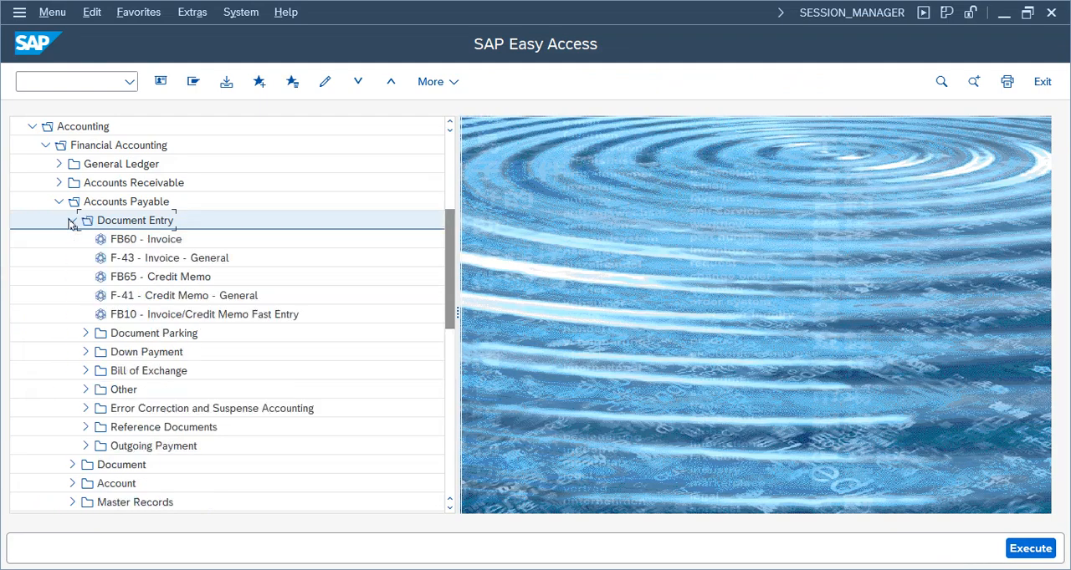
{"action": "left_click", "coordinate": [146, 446]}
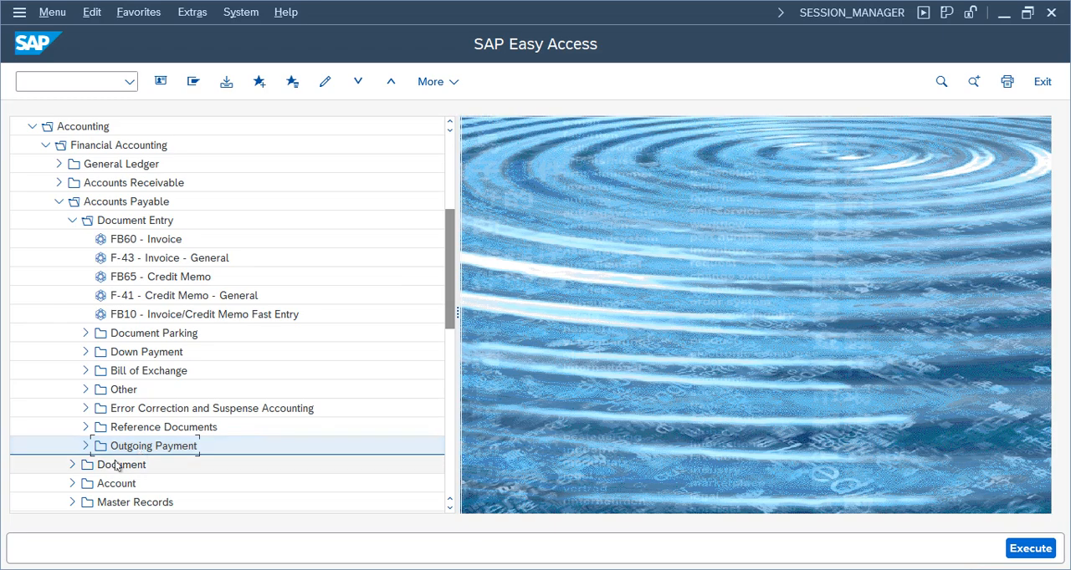
{"action": "left_click", "coordinate": [86, 446]}
{"action": "left_click", "coordinate": [151, 470]}
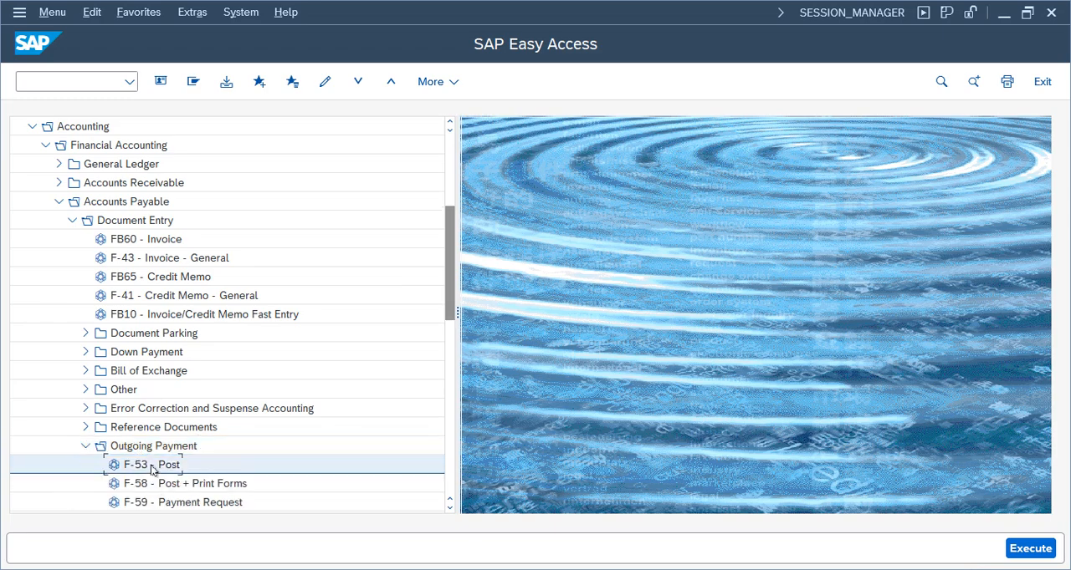
{"action": "double_click", "coordinate": [152, 467]}
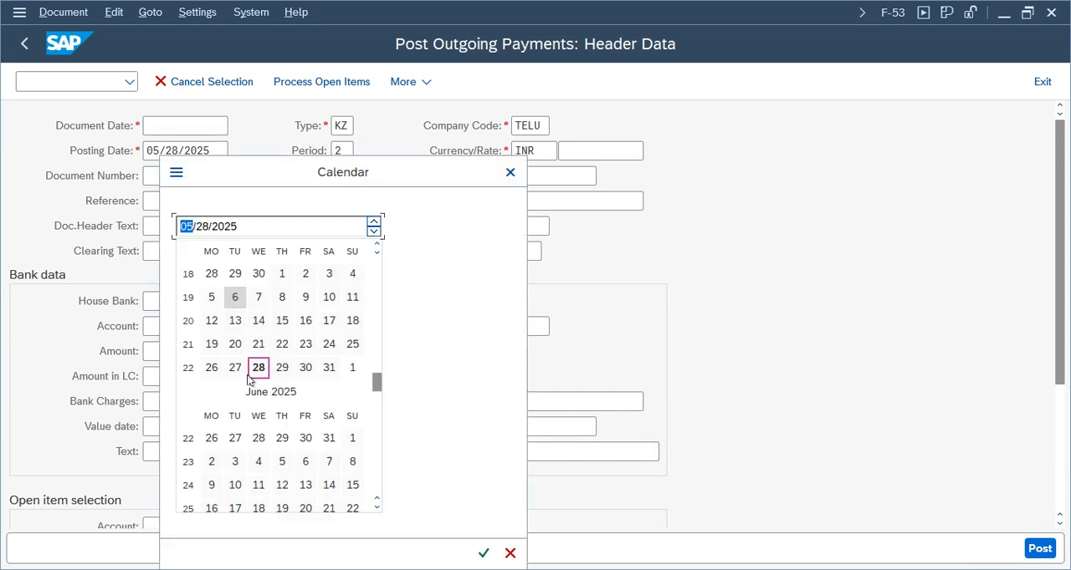
Set the payment's document date to 05/28/2025 and enter "payment" as both the reference and the document header text
{"action": "double_click", "coordinate": [258, 372]}
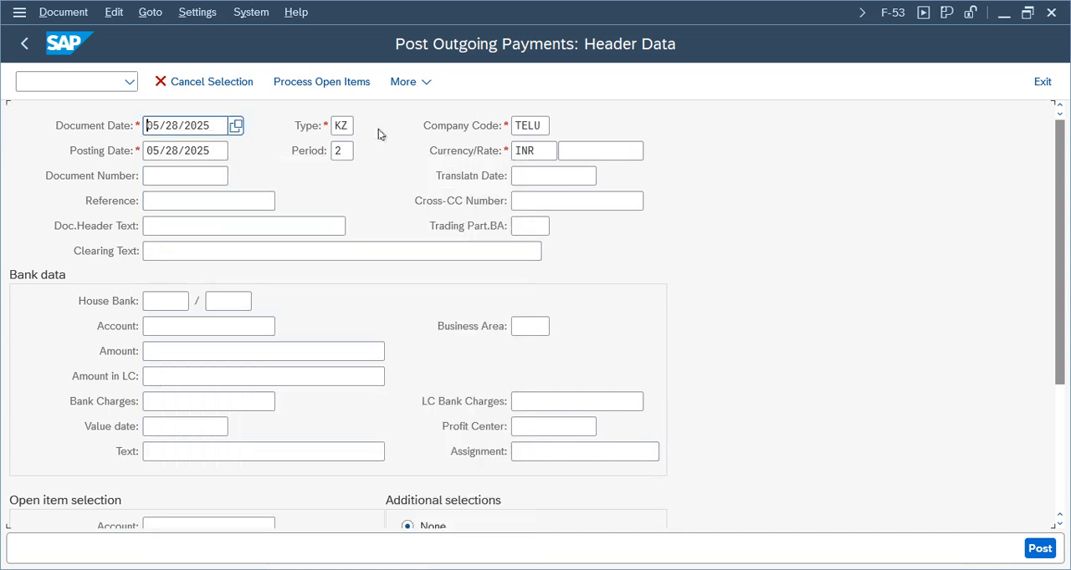
{"action": "left_click", "coordinate": [177, 204]}
{"action": "type", "text": "P"}
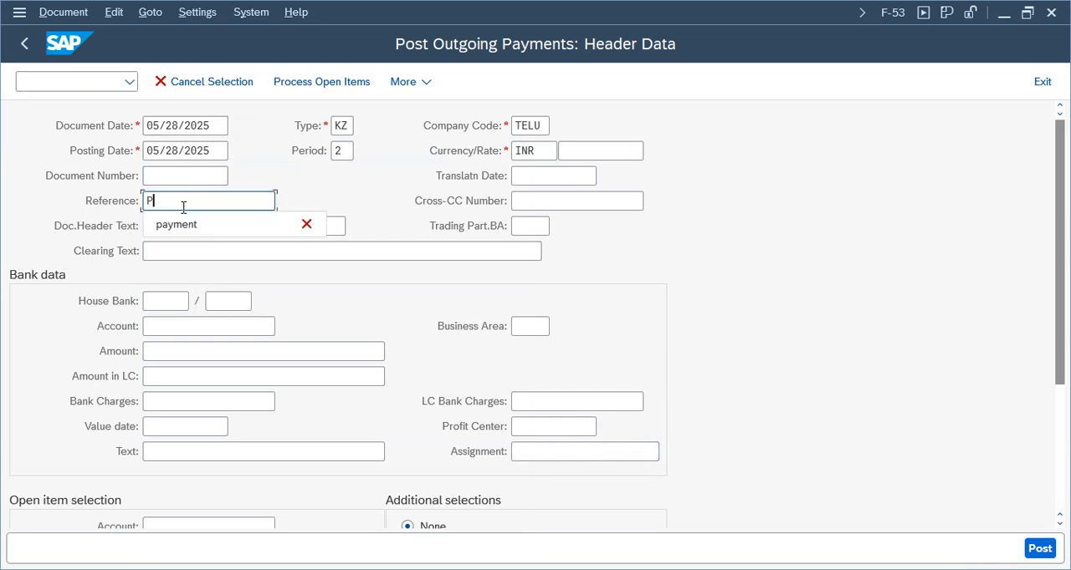
{"action": "type", "text": "ayment"}
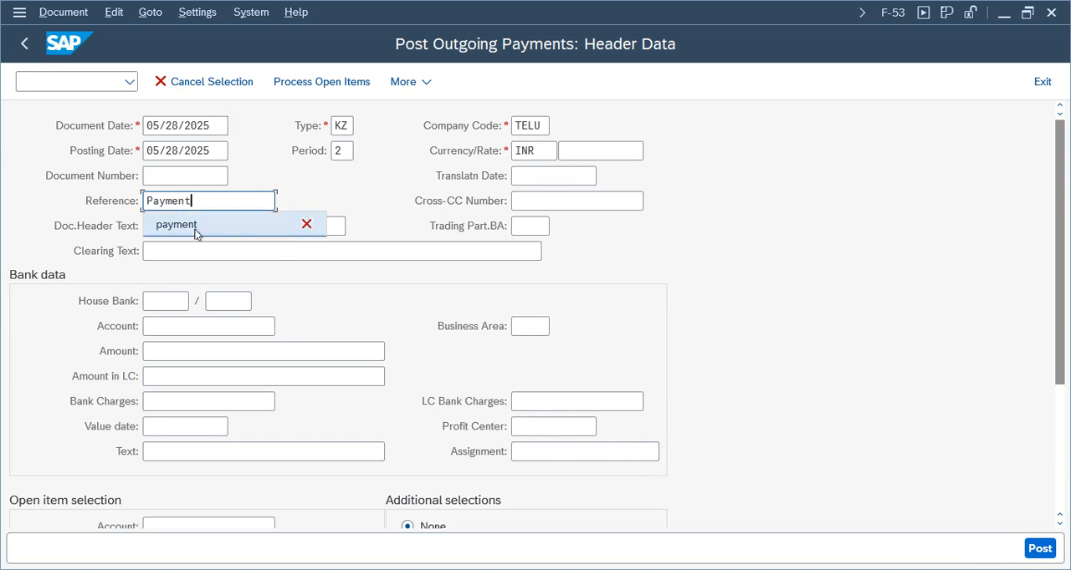
{"action": "left_click", "coordinate": [195, 227]}
{"action": "left_click", "coordinate": [184, 228]}
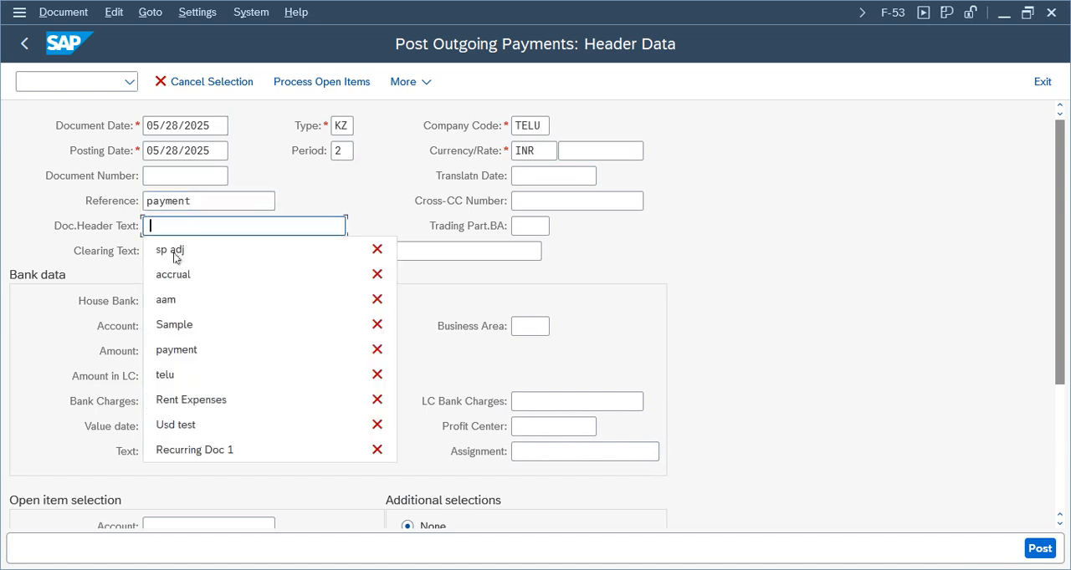
{"action": "left_click", "coordinate": [185, 350]}
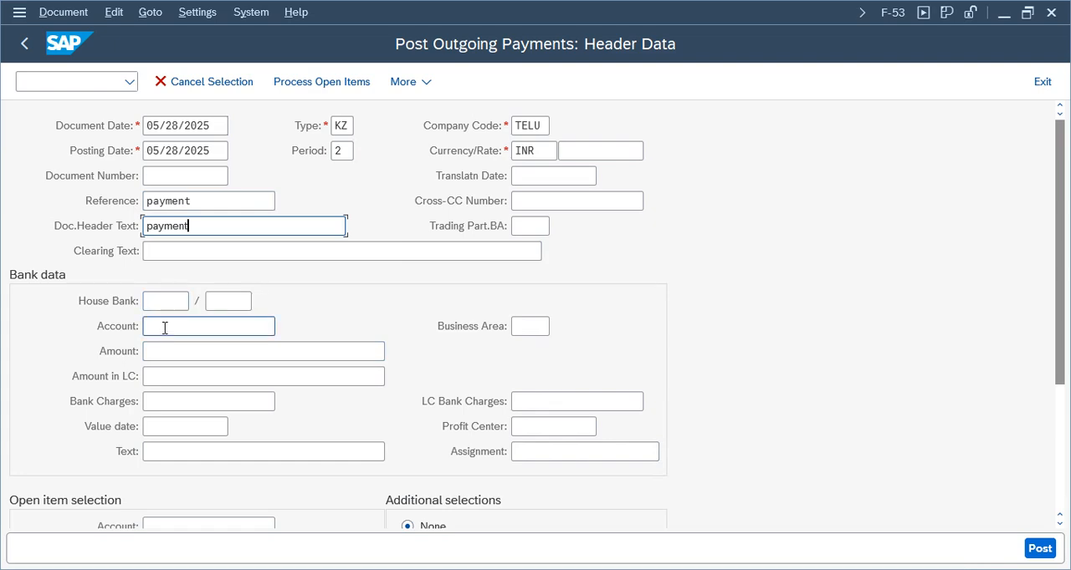
Fill in the bank data with account 1000, amount 1000 and the text "payment"
{"action": "left_click", "coordinate": [269, 328]}
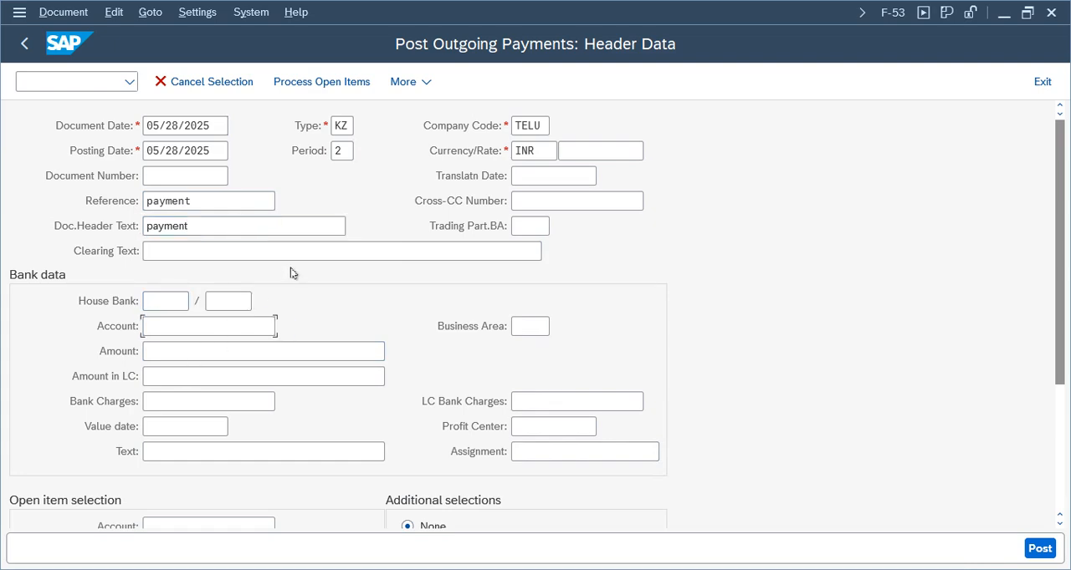
{"action": "key", "text": "Return"}
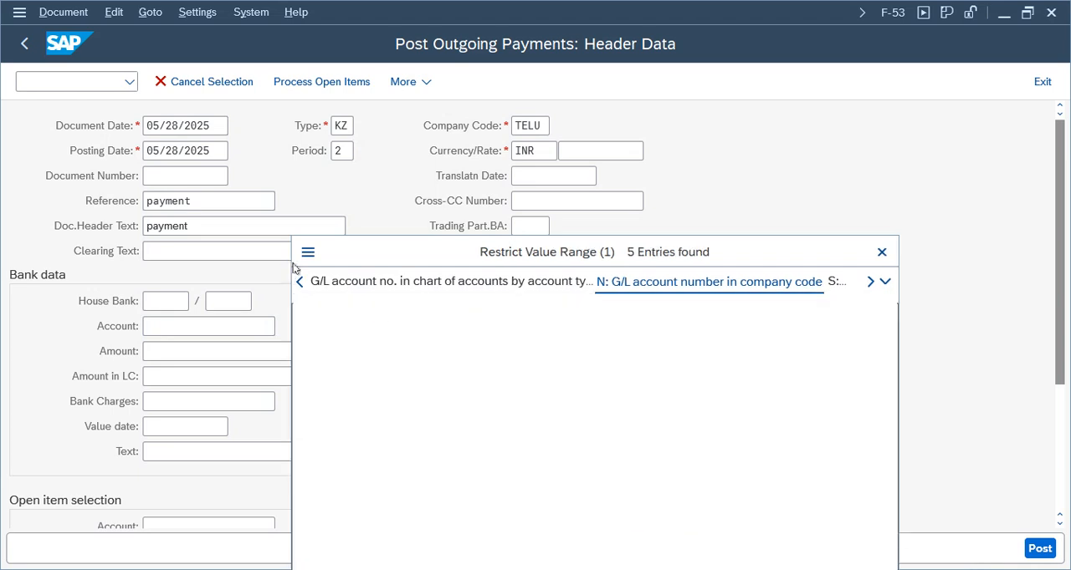
{"action": "double_click", "coordinate": [399, 147]}
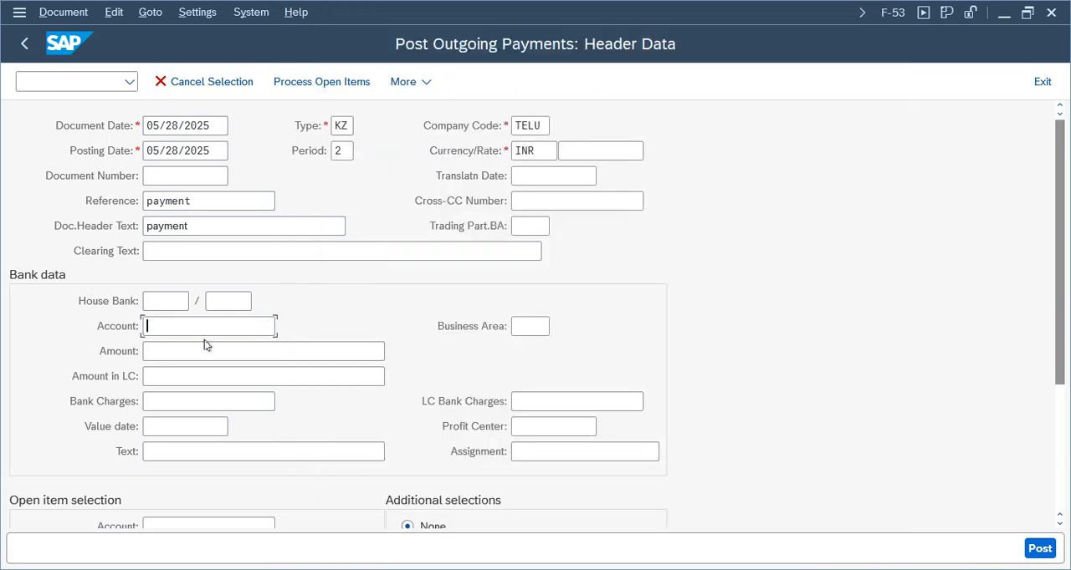
{"action": "left_click", "coordinate": [204, 351]}
{"action": "type", "text": "1000"}
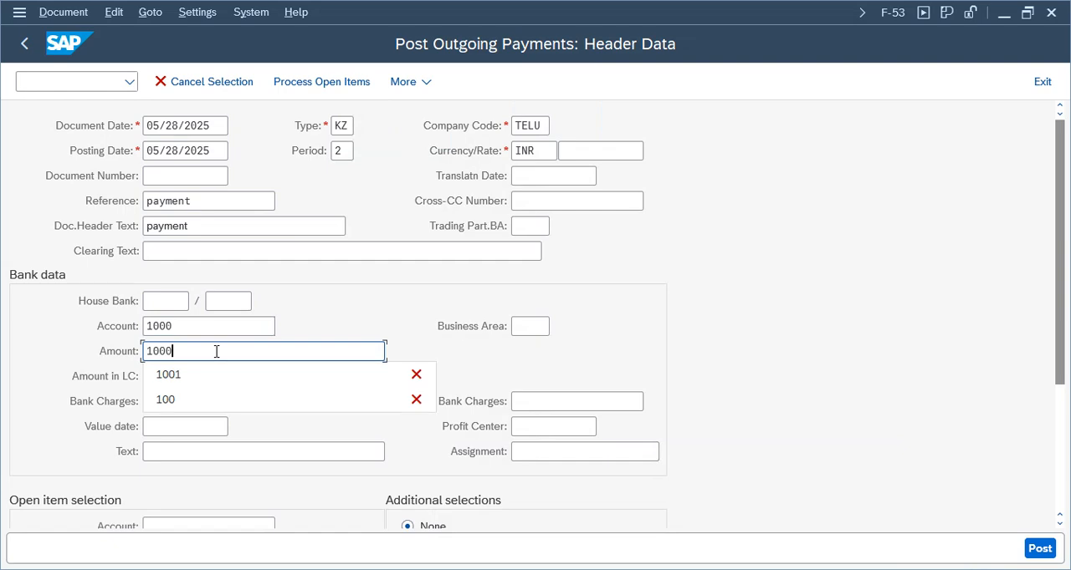
{"action": "left_click", "coordinate": [215, 451]}
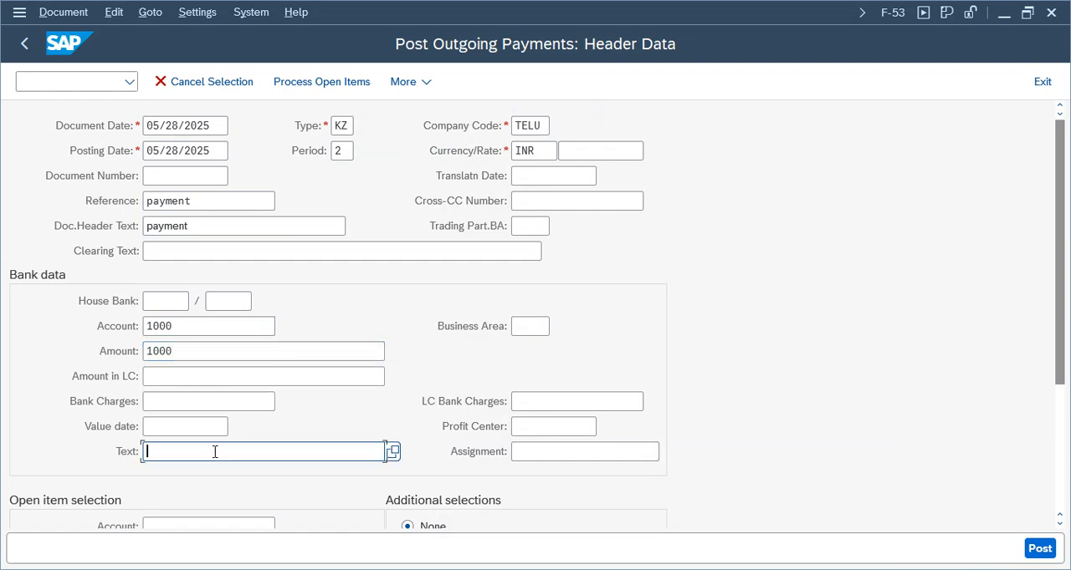
{"action": "type", "text": "pay"}
{"action": "key", "text": "Down"}
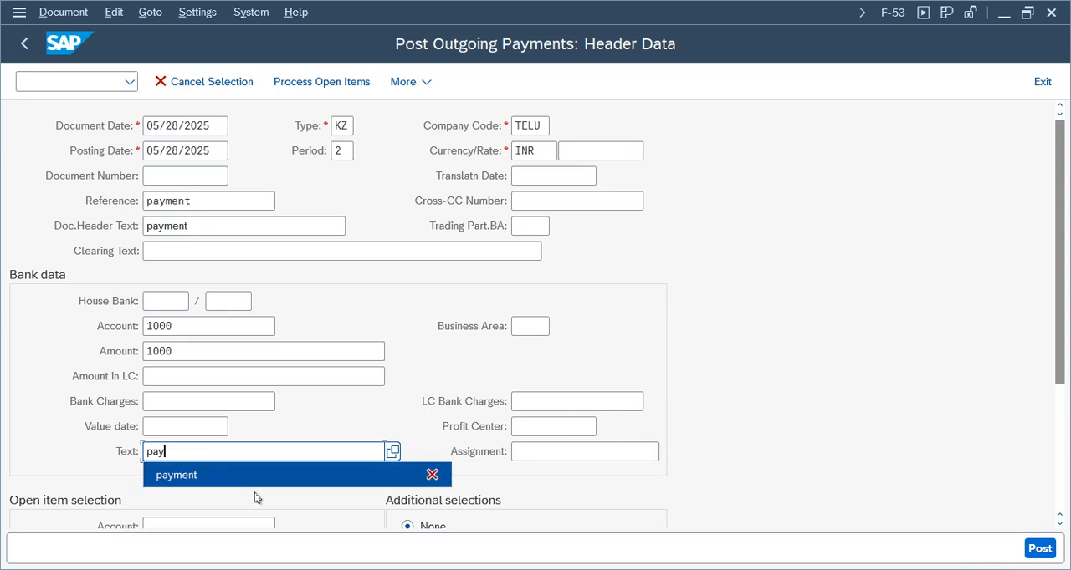
{"action": "key", "text": "Return"}
Choose the Bell Company vendor as the open item account and try to process its open items
{"action": "scroll", "coordinate": [83, 526], "scroll_direction": "down", "scroll_amount": 2}
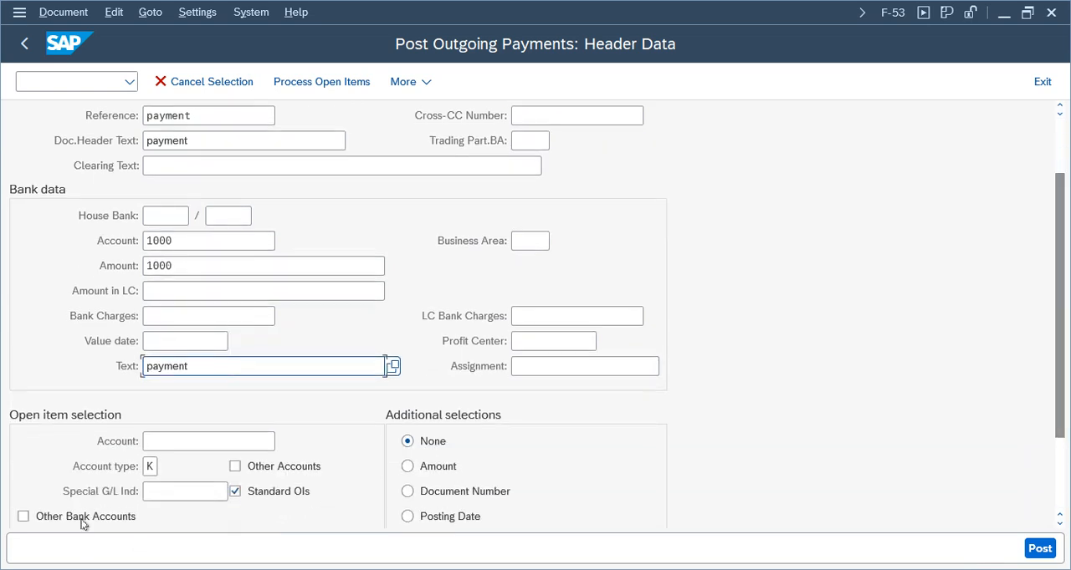
{"action": "left_click", "coordinate": [148, 443]}
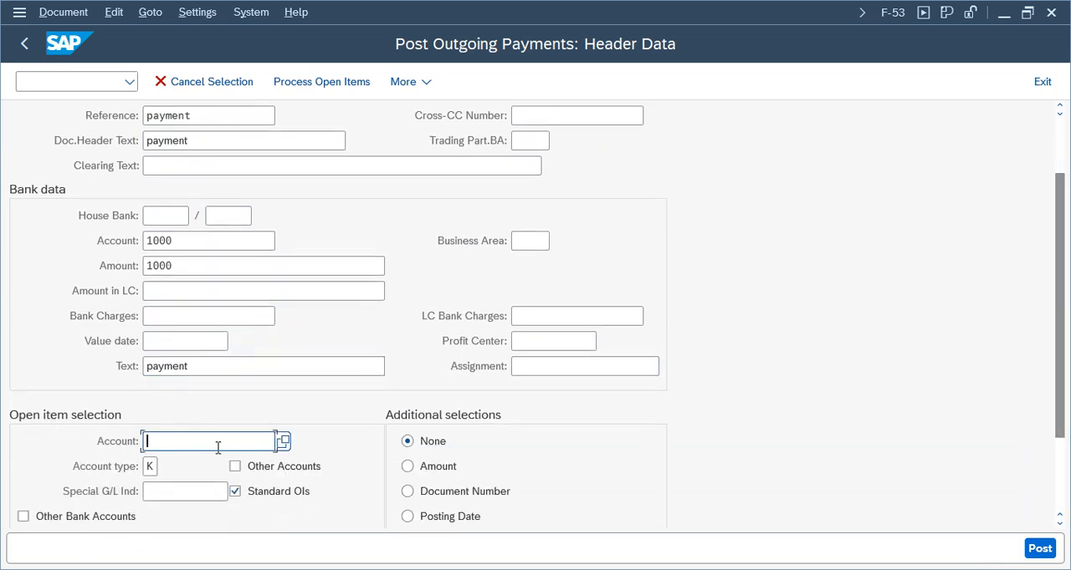
{"action": "left_click", "coordinate": [284, 444]}
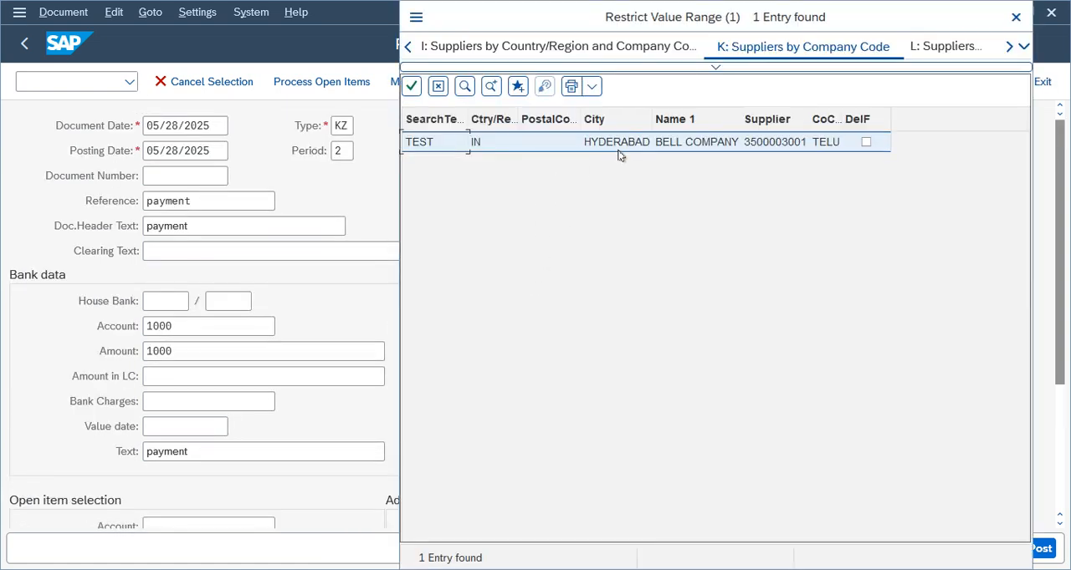
{"action": "double_click", "coordinate": [619, 148]}
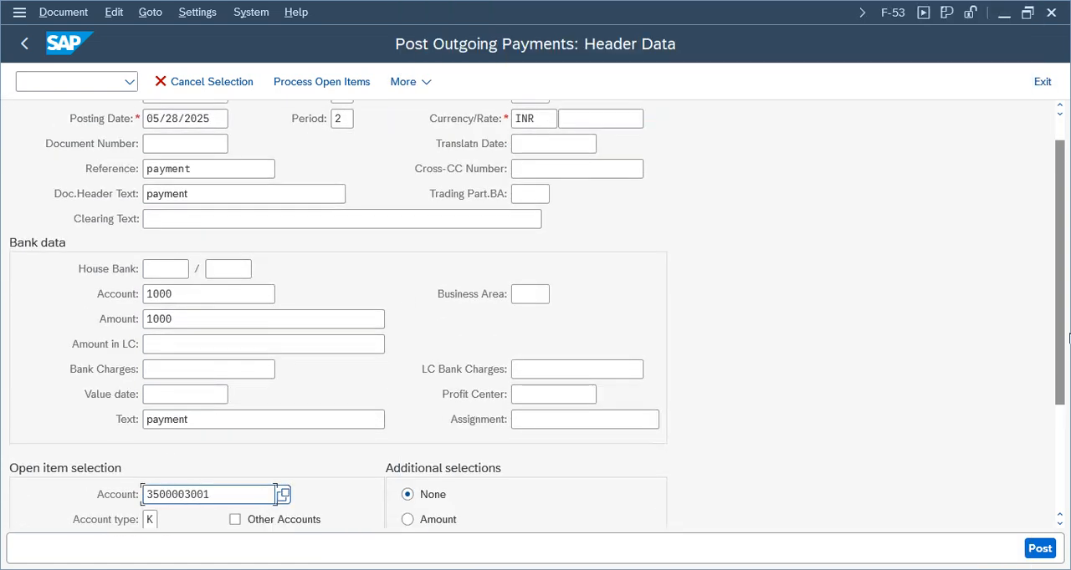
{"action": "left_click_drag", "start_coordinate": [1061, 331], "coordinate": [1061, 370]}
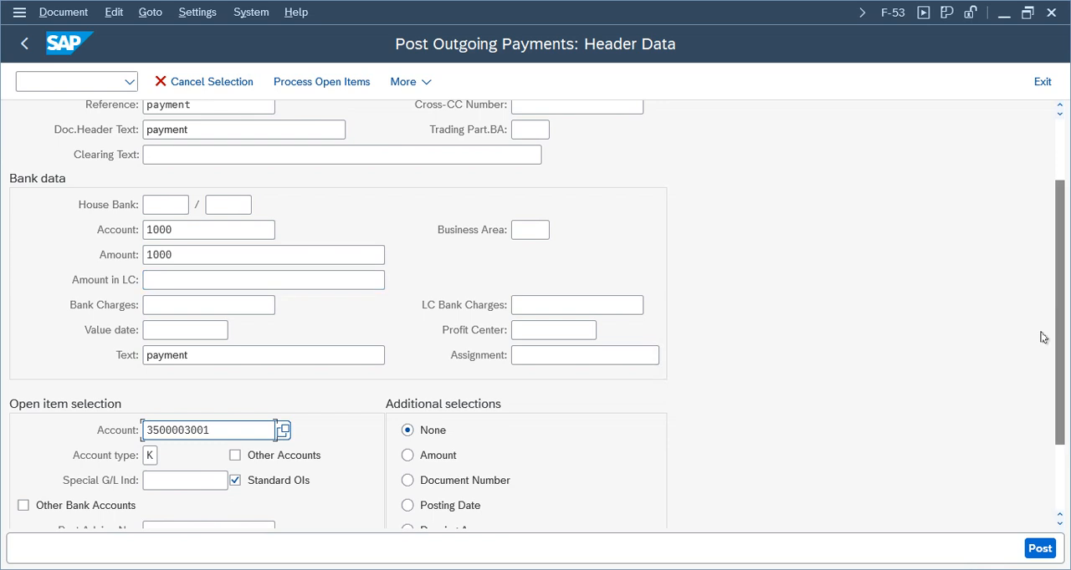
{"action": "left_click_drag", "start_coordinate": [1060, 393], "coordinate": [1060, 234]}
{"action": "left_click", "coordinate": [316, 82]}
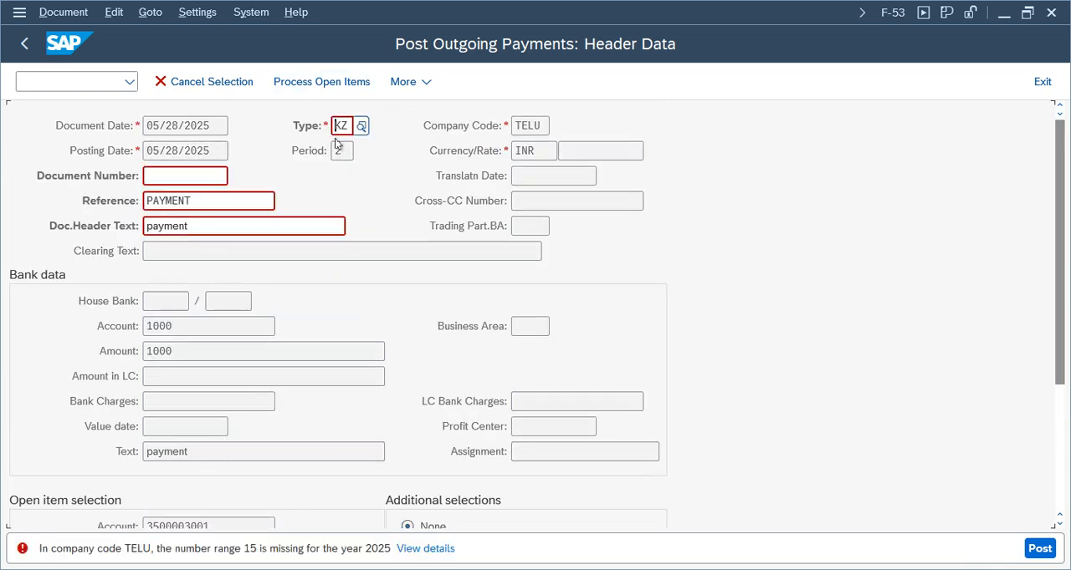
Look up the payment's document type in the document type list and pick KZ, Vendor payment
{"action": "left_click_drag", "start_coordinate": [347, 126], "coordinate": [336, 128]}
{"action": "left_click", "coordinate": [361, 128]}
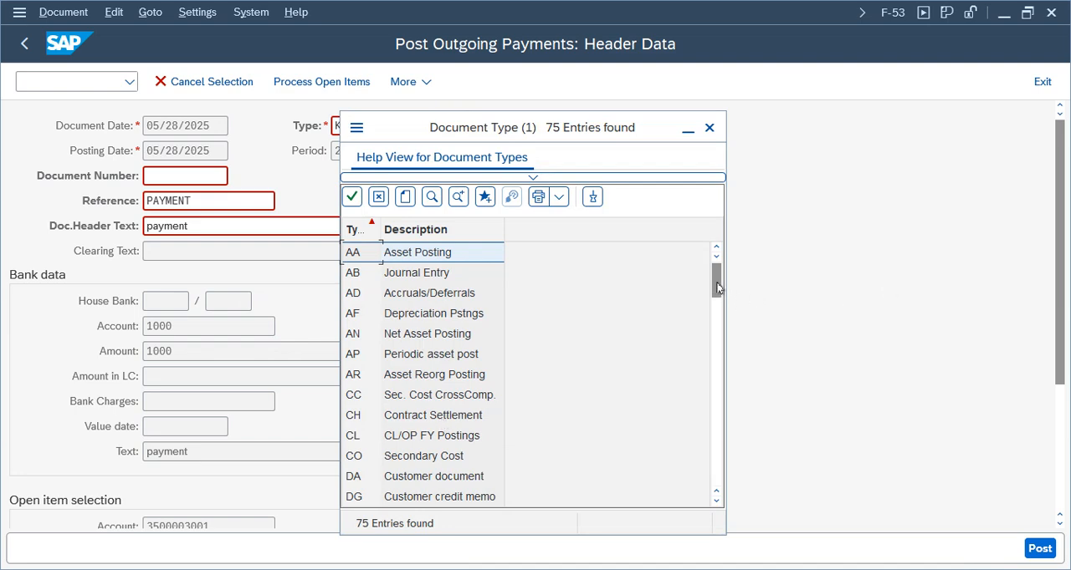
{"action": "left_click", "coordinate": [402, 416]}
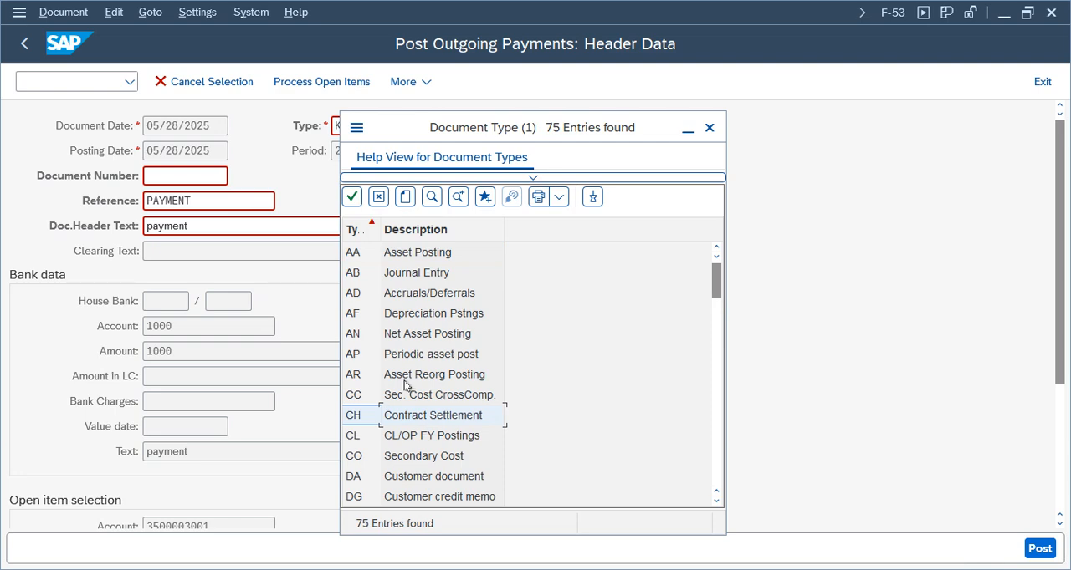
{"action": "scroll", "coordinate": [405, 385], "scroll_direction": "down", "scroll_amount": 5}
{"action": "scroll", "coordinate": [406, 194], "scroll_direction": "up", "scroll_amount": 3}
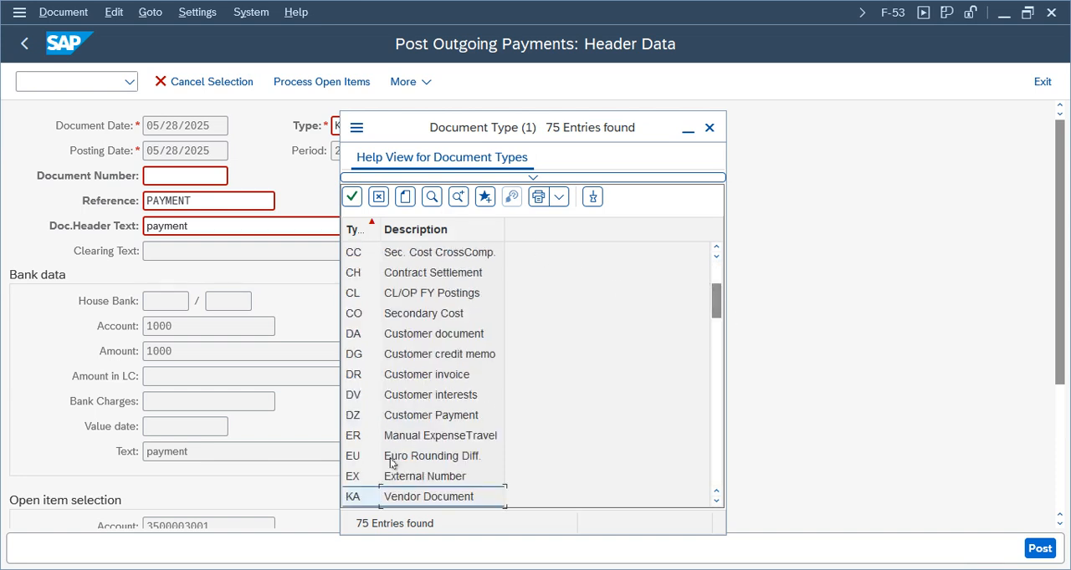
{"action": "scroll", "coordinate": [413, 499], "scroll_direction": "down", "scroll_amount": 3}
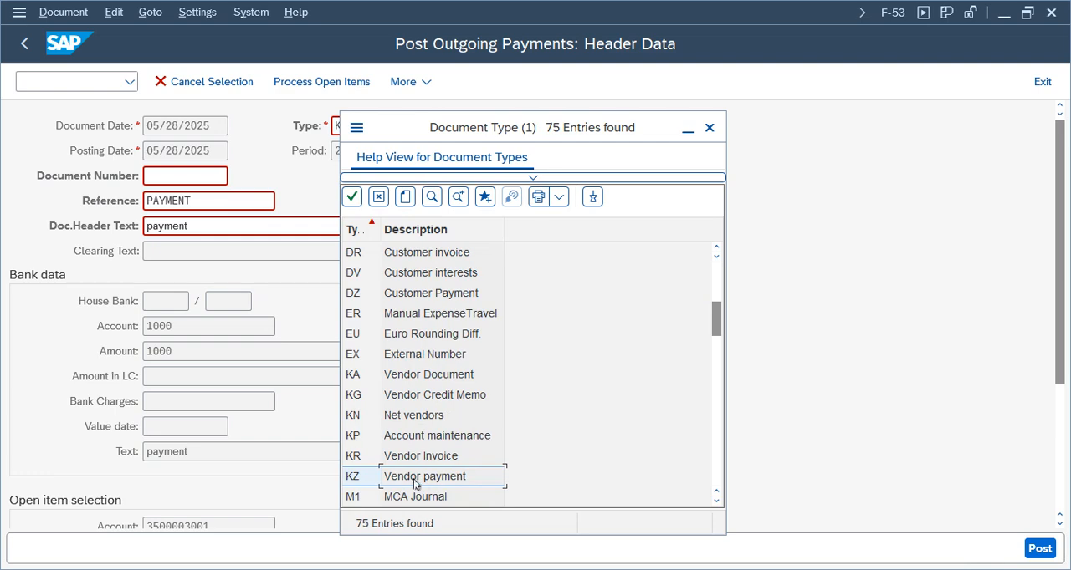
{"action": "double_click", "coordinate": [398, 481]}
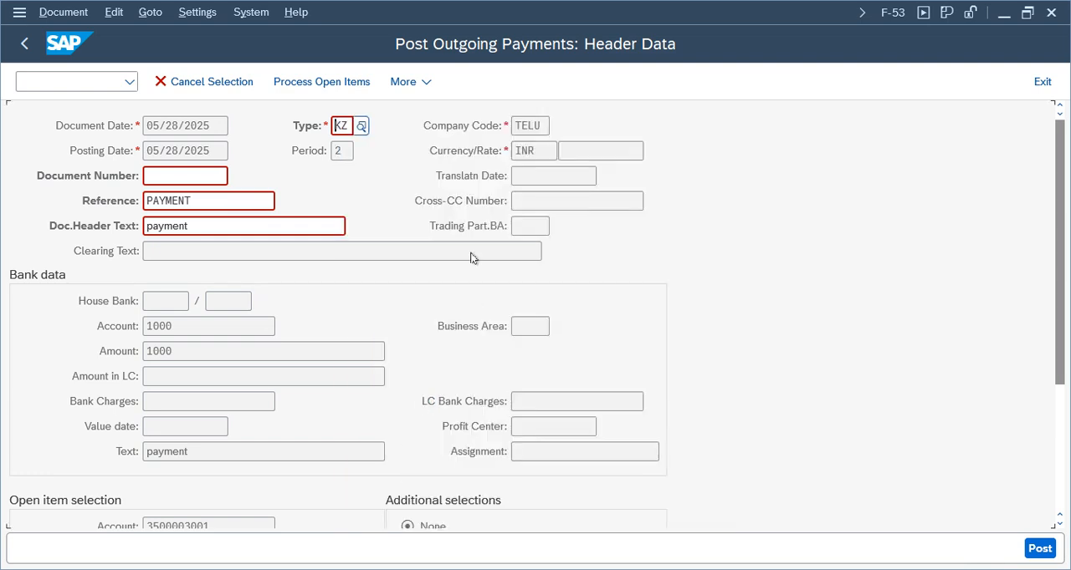
Open FBN1 in a new session and display the accounting document number range intervals of company code TELU for editing
{"action": "left_click", "coordinate": [65, 81]}
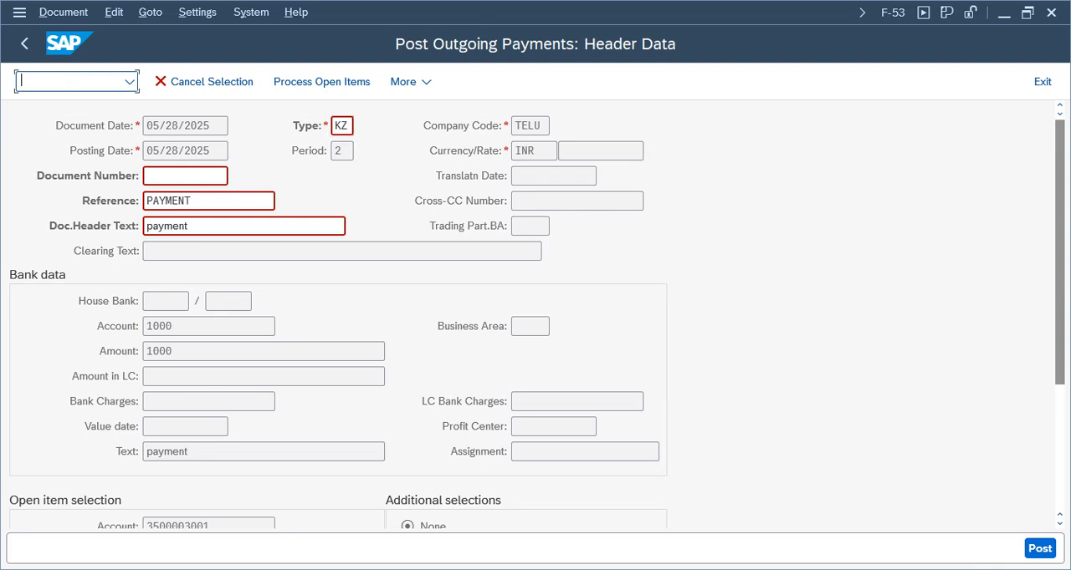
{"action": "type", "text": "/ofbn1"}
{"action": "key", "text": "Return"}
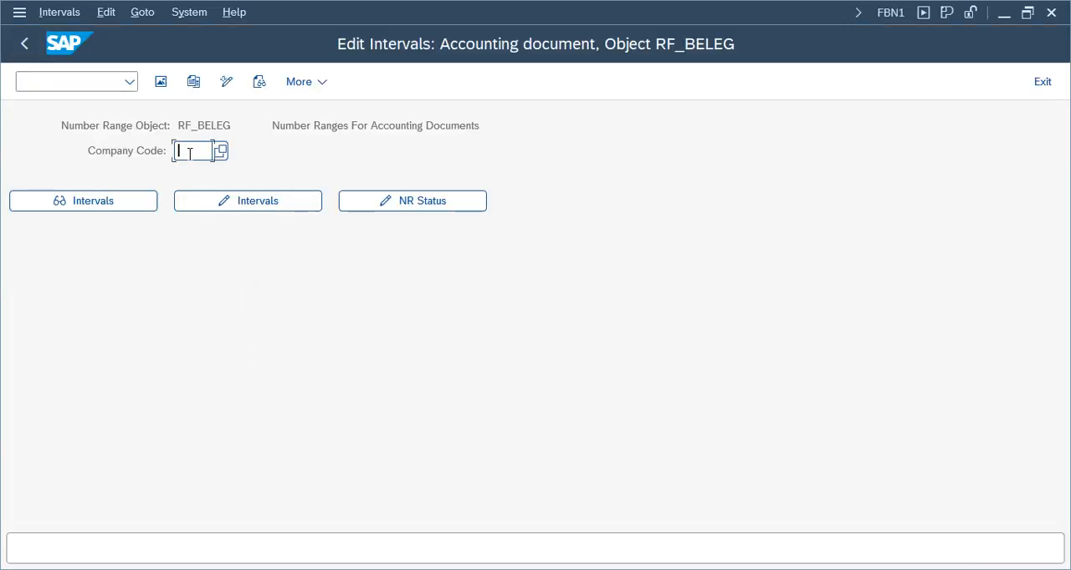
{"action": "left_click", "coordinate": [190, 153]}
{"action": "left_click", "coordinate": [194, 175]}
{"action": "left_click", "coordinate": [190, 202]}
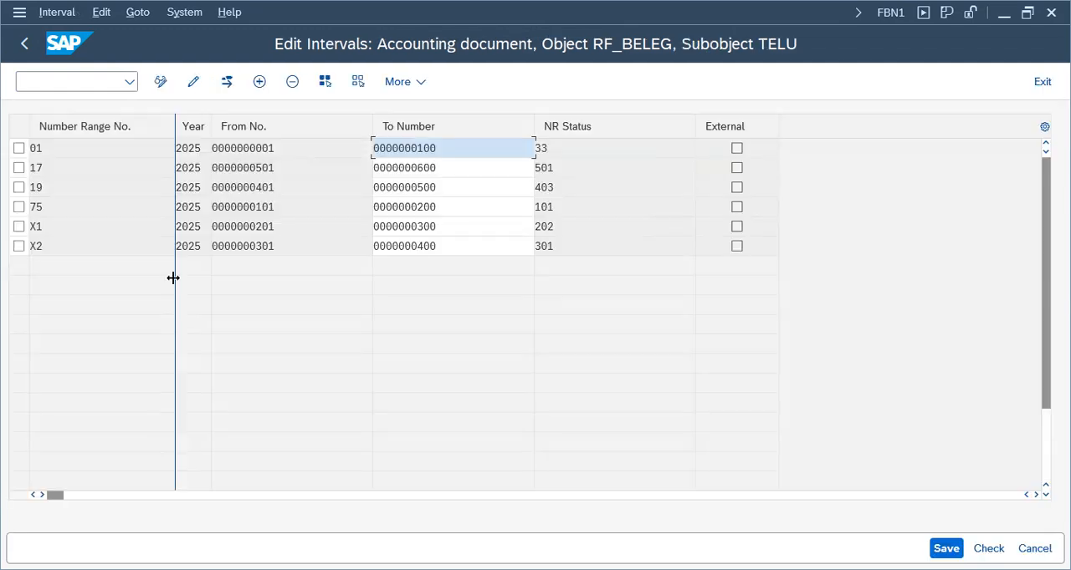
Add number range interval 15 for year 2025 from 601 to 700, save the intervals and leave the number range maintenance
{"action": "left_click", "coordinate": [259, 81]}
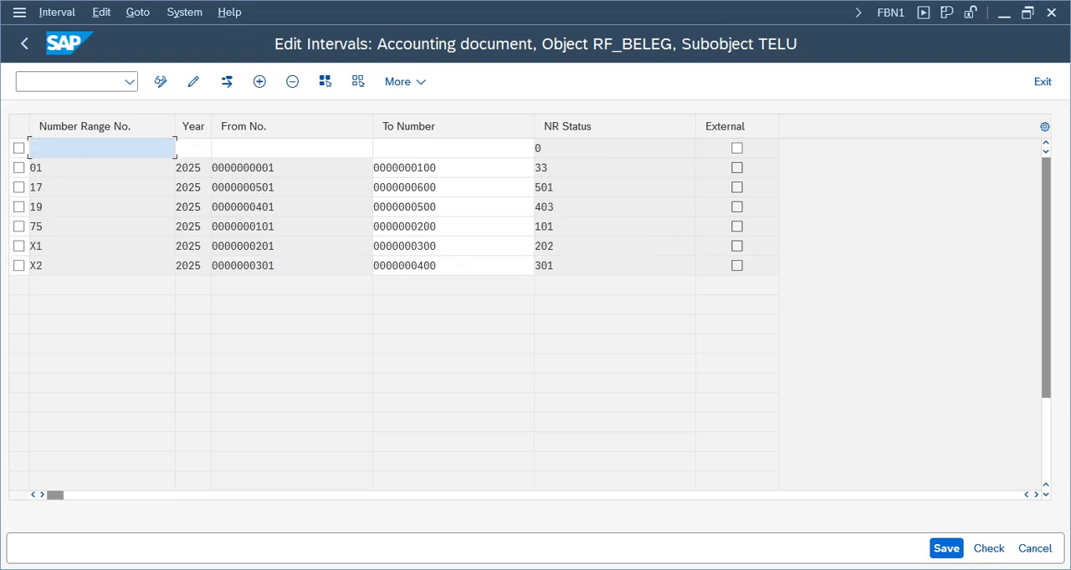
{"action": "type", "text": "15"}
{"action": "key", "text": "Tab"}
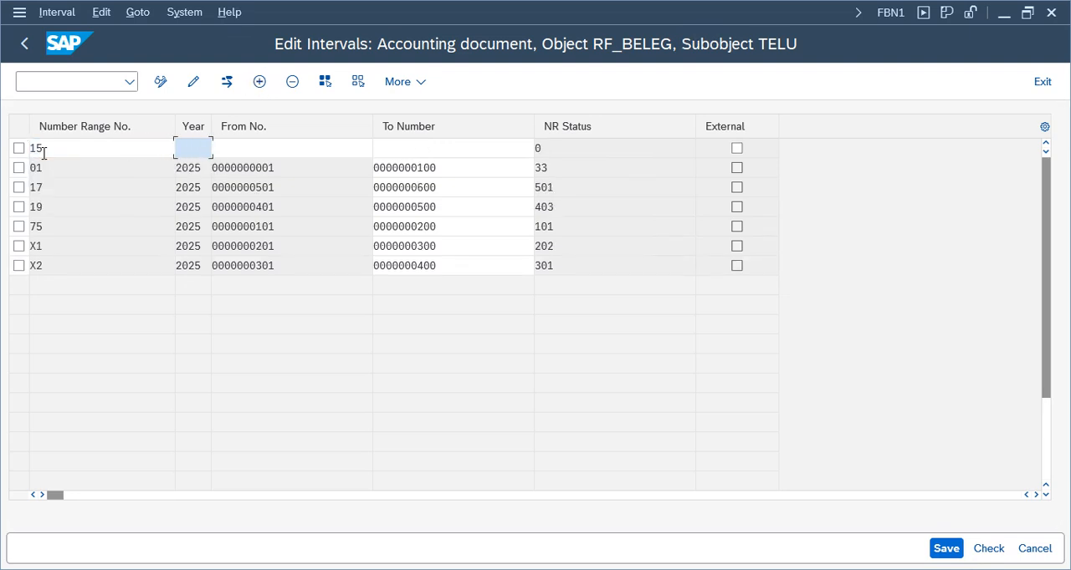
{"action": "type", "text": "2025"}
{"action": "key", "text": "Tab"}
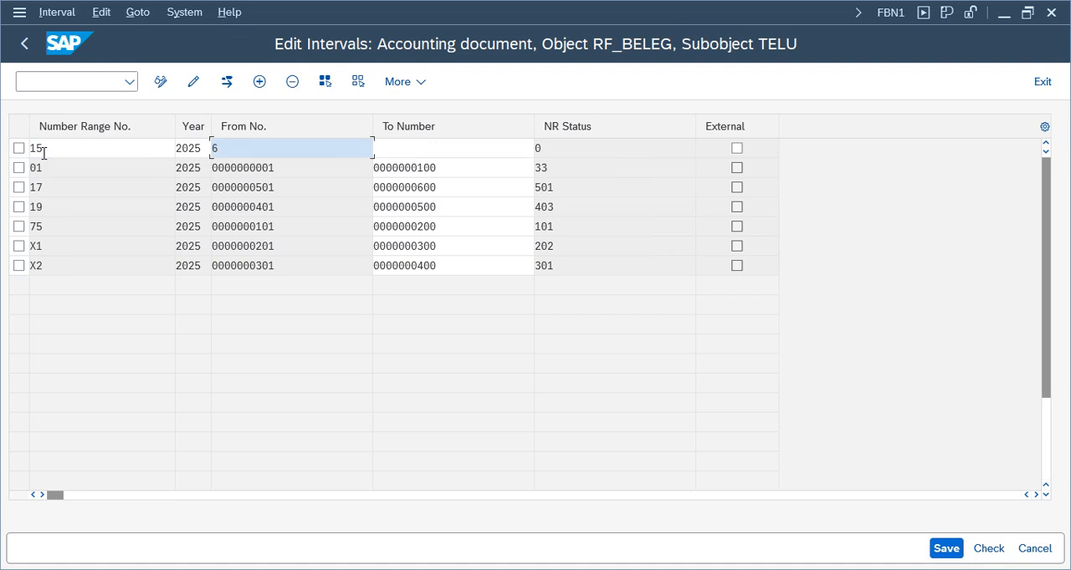
{"action": "type", "text": "601"}
{"action": "key", "text": "Tab"}
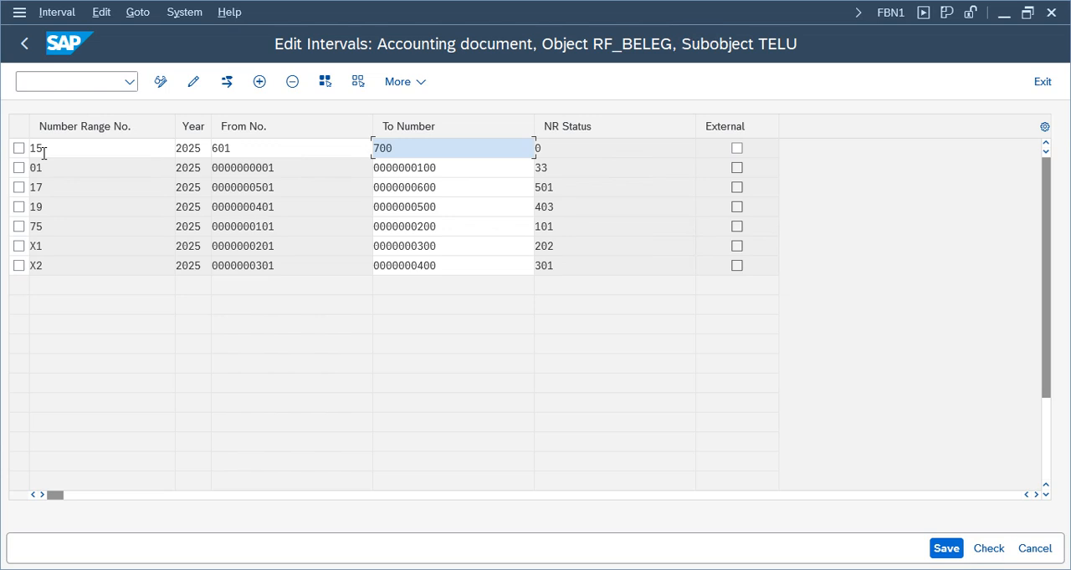
{"action": "key", "text": "Return"}
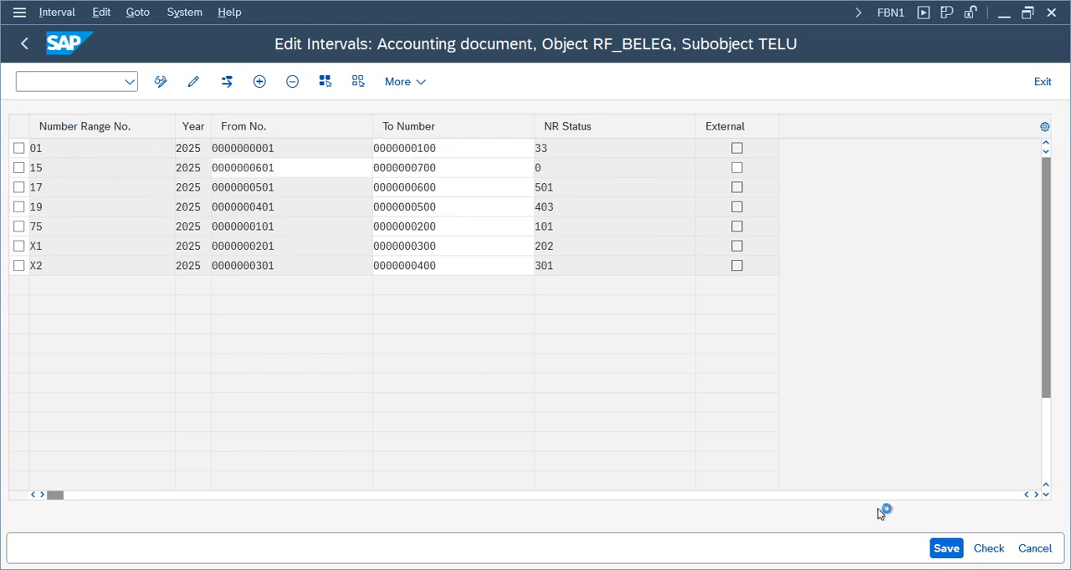
{"action": "left_click", "coordinate": [942, 552]}
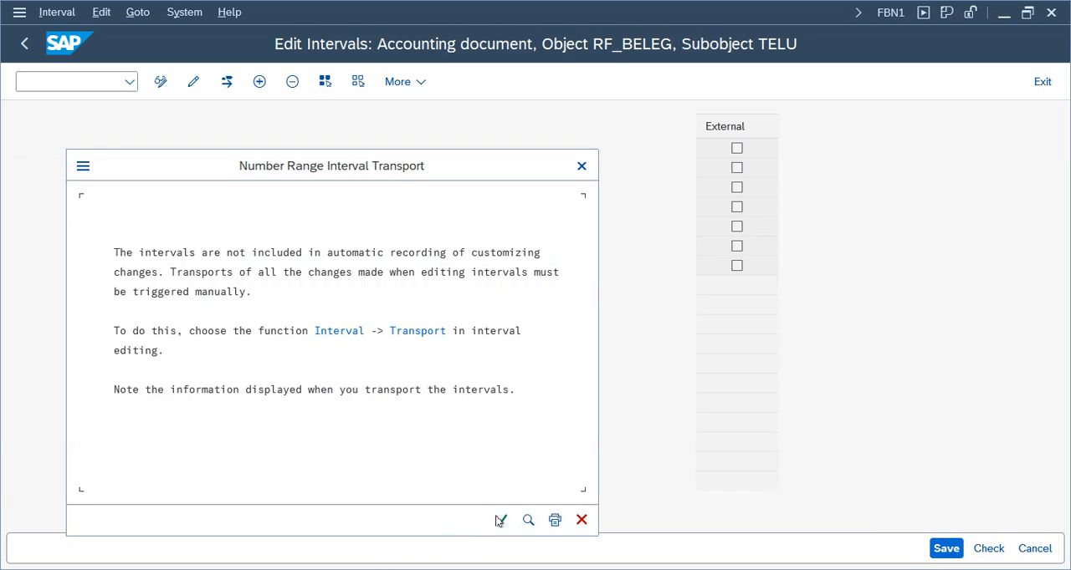
{"action": "left_click", "coordinate": [501, 520]}
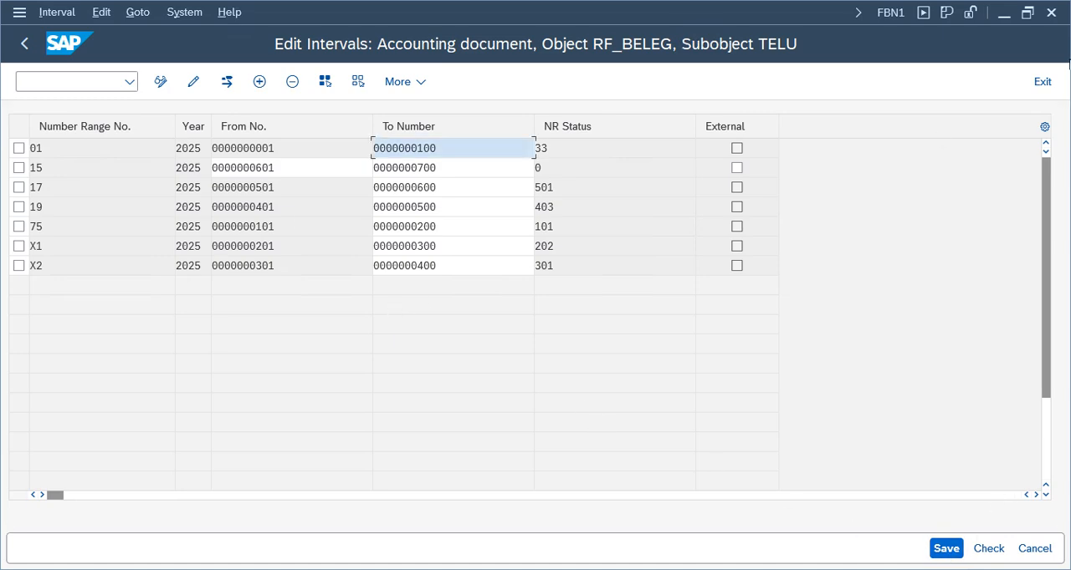
{"action": "left_click", "coordinate": [1041, 81]}
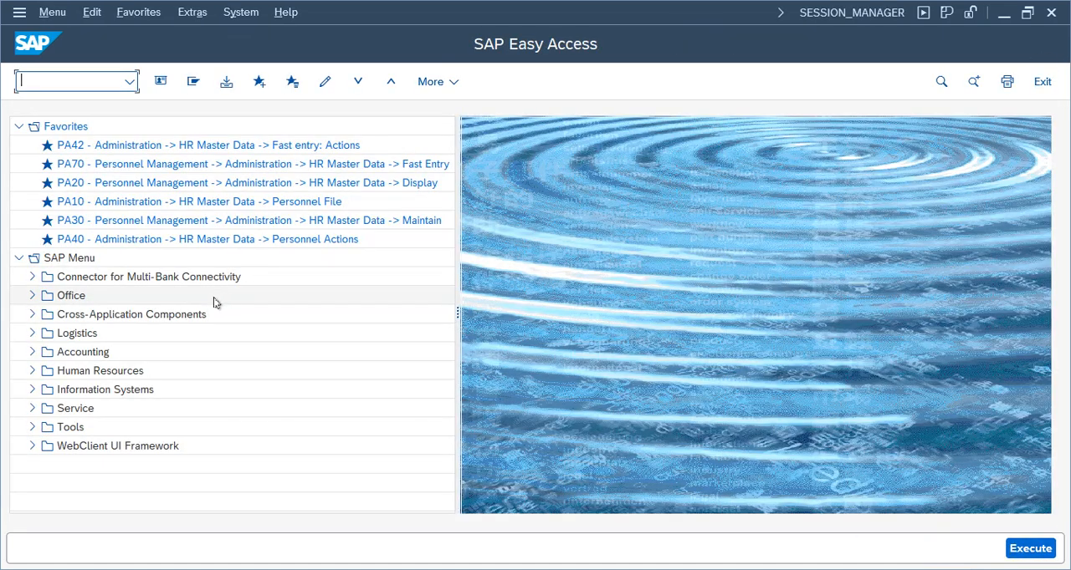
Switch to the outgoing payment session and try again to process the vendor's open items
{"action": "left_click", "coordinate": [427, 569]}
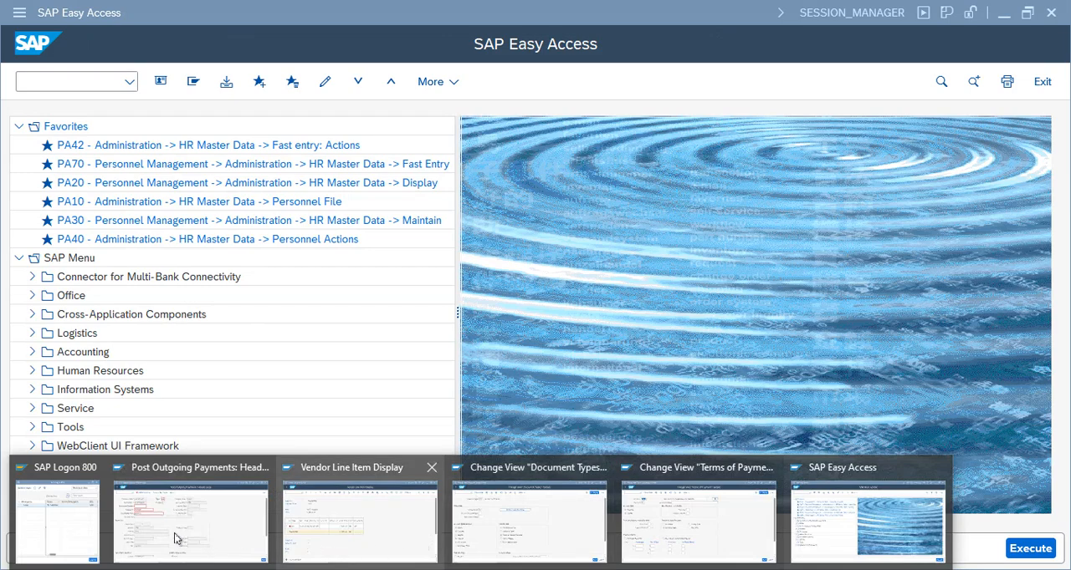
{"action": "left_click", "coordinate": [184, 496]}
{"action": "key", "text": "Return"}
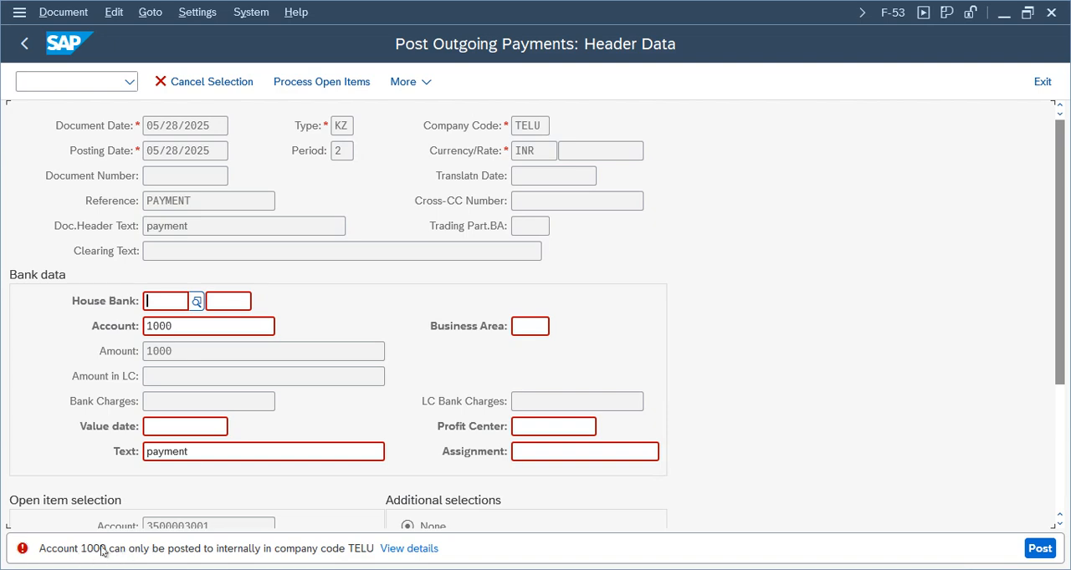
Switch to the SAP Easy Access session and open central G/L account processing from the General Ledger master records
{"action": "left_click", "coordinate": [481, 569]}
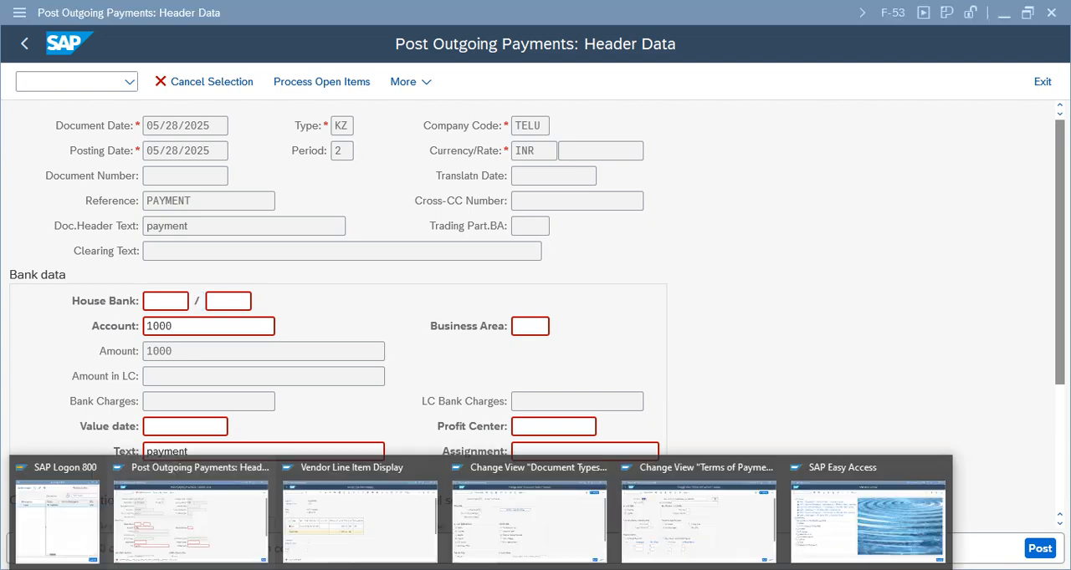
{"action": "left_click", "coordinate": [870, 502]}
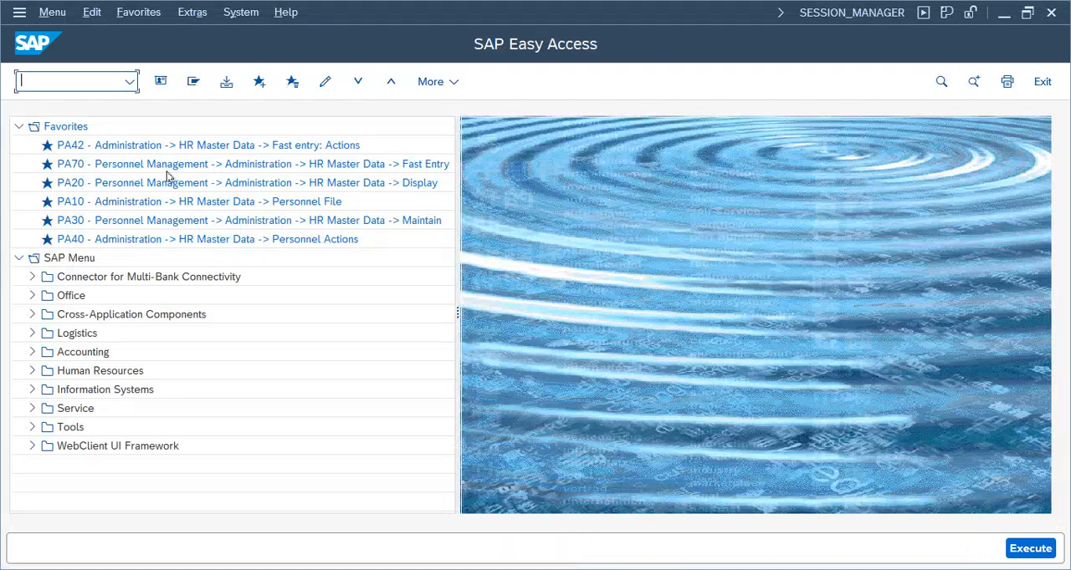
{"action": "left_click", "coordinate": [32, 352]}
{"action": "left_click", "coordinate": [45, 371]}
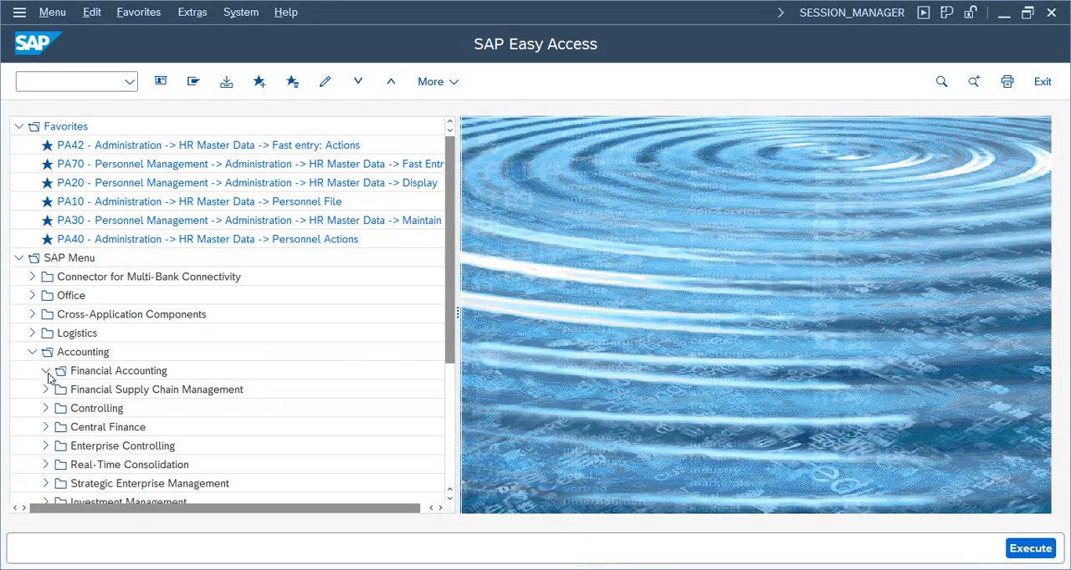
{"action": "left_click", "coordinate": [59, 390]}
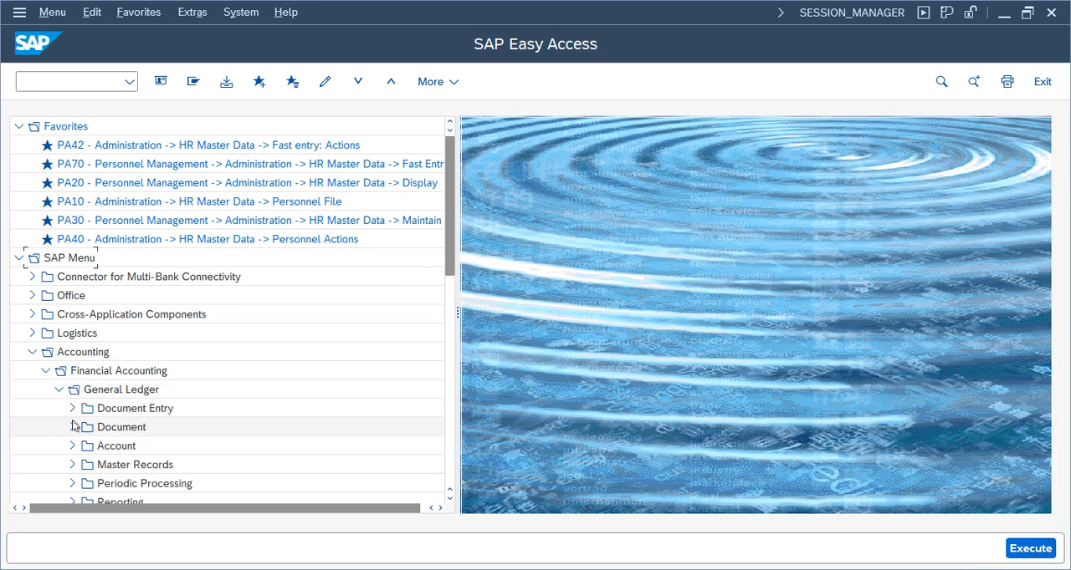
{"action": "left_click", "coordinate": [72, 465]}
{"action": "left_click", "coordinate": [85, 446]}
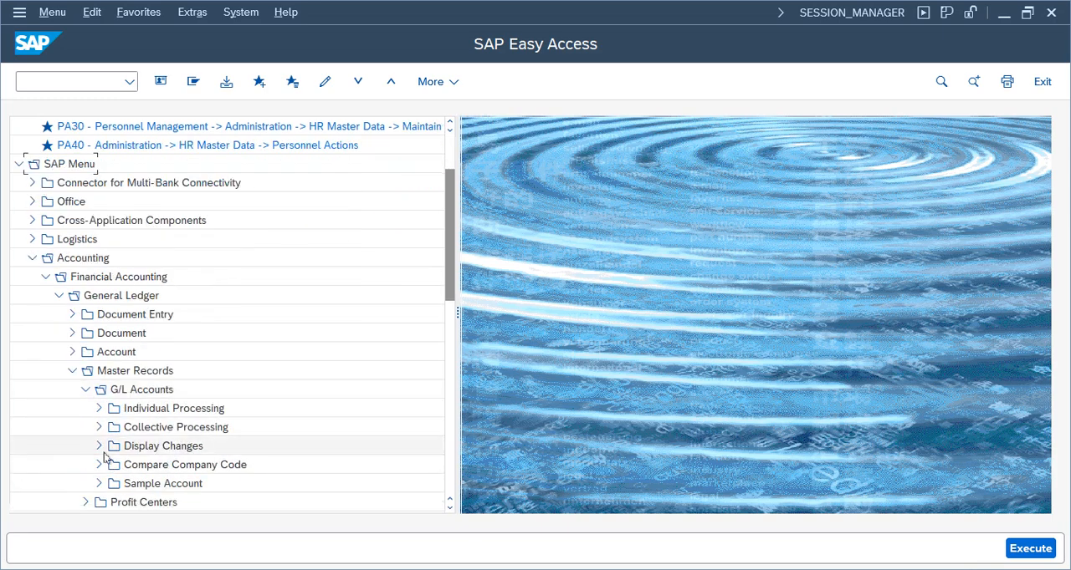
{"action": "left_click", "coordinate": [100, 408]}
{"action": "double_click", "coordinate": [171, 426]}
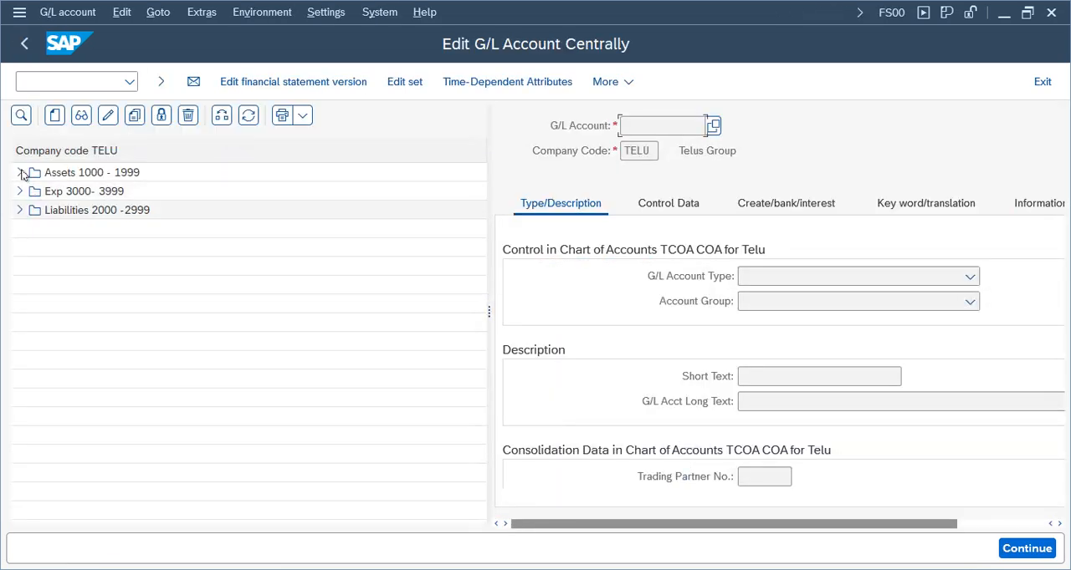
Clear the Post Automatically Only option of the Cash account 1000 in company code TELU and save the account
{"action": "left_click", "coordinate": [21, 173]}
{"action": "double_click", "coordinate": [81, 193]}
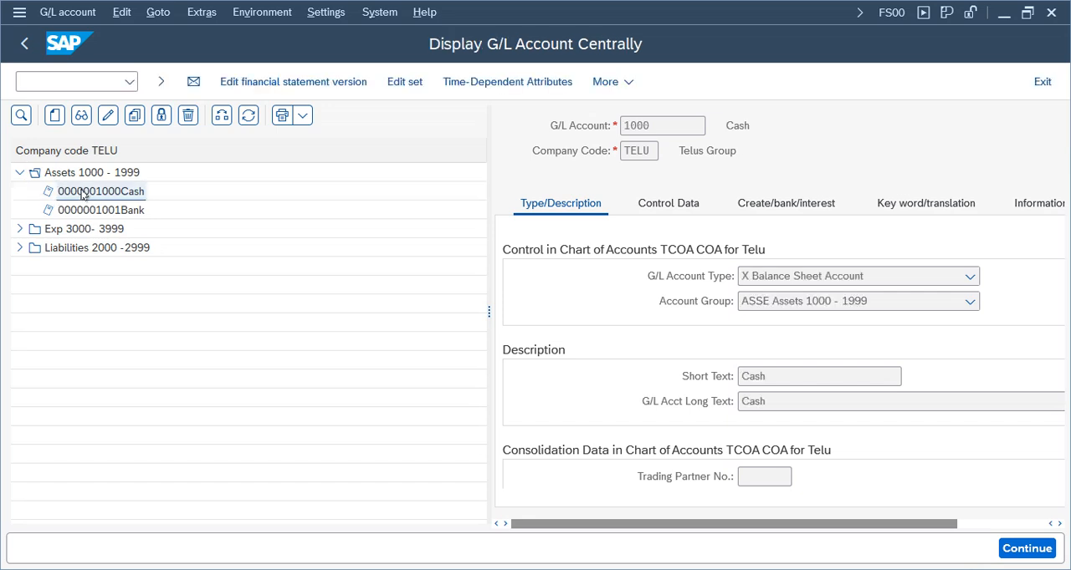
{"action": "left_click_drag", "start_coordinate": [489, 311], "coordinate": [239, 313]}
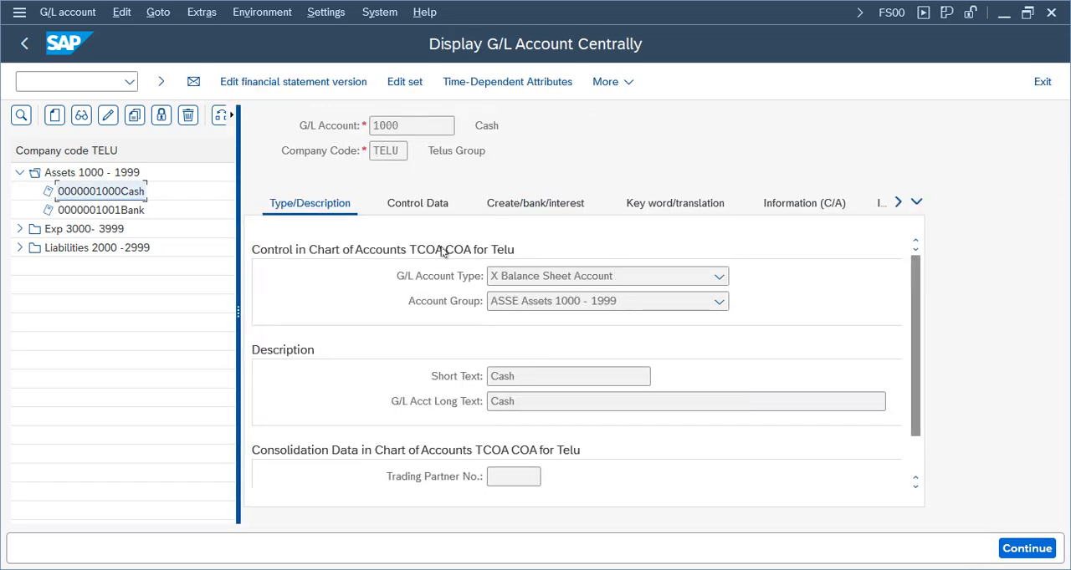
{"action": "left_click", "coordinate": [492, 205]}
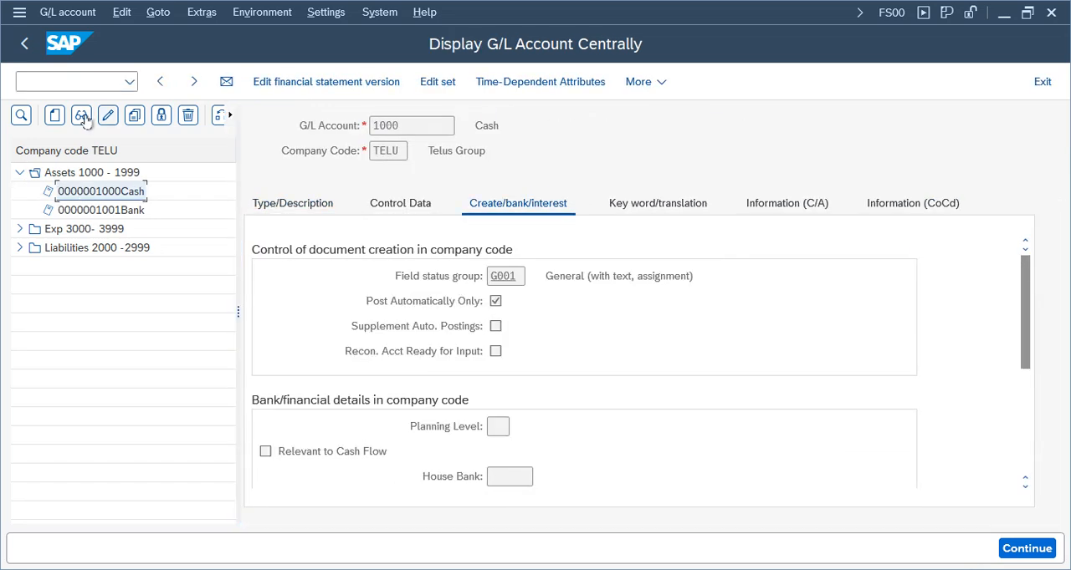
{"action": "left_click", "coordinate": [107, 115]}
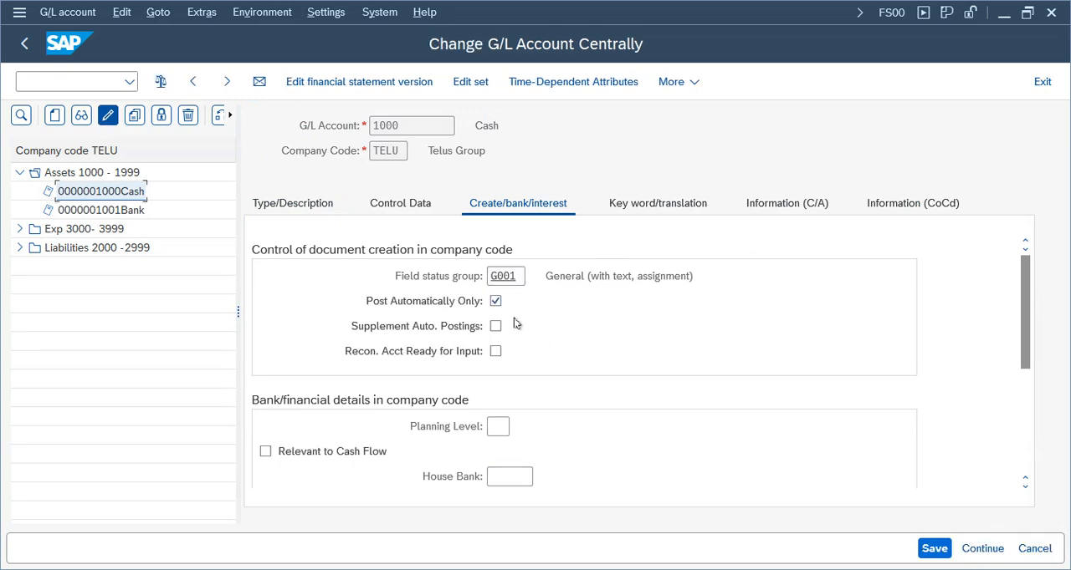
{"action": "left_click", "coordinate": [976, 549]}
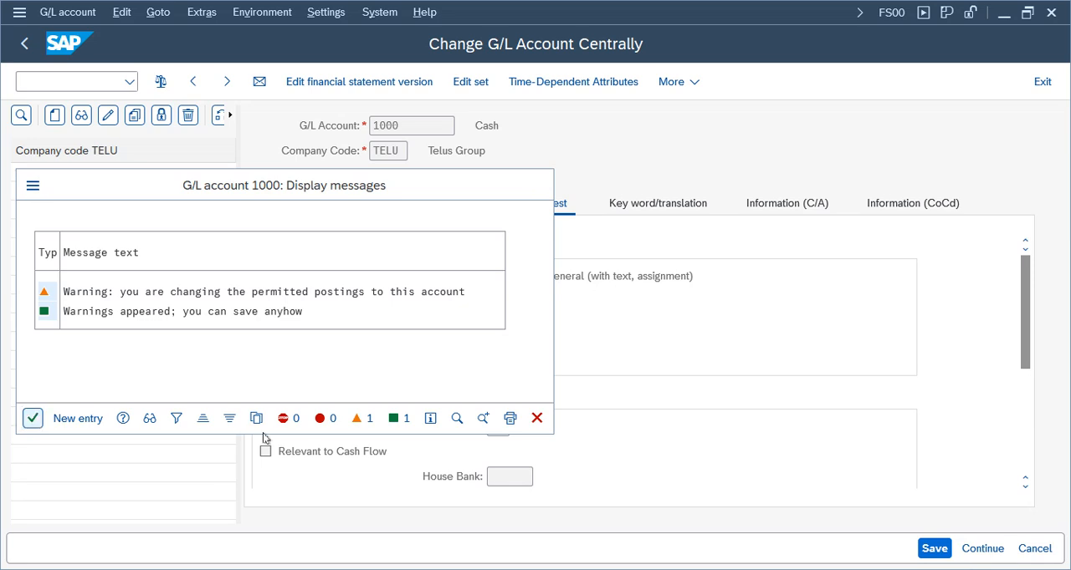
{"action": "left_click", "coordinate": [33, 418]}
Return to the outgoing payment session and process the open items with the updated Cash account
{"action": "mouse_move", "coordinate": [528, 543]}
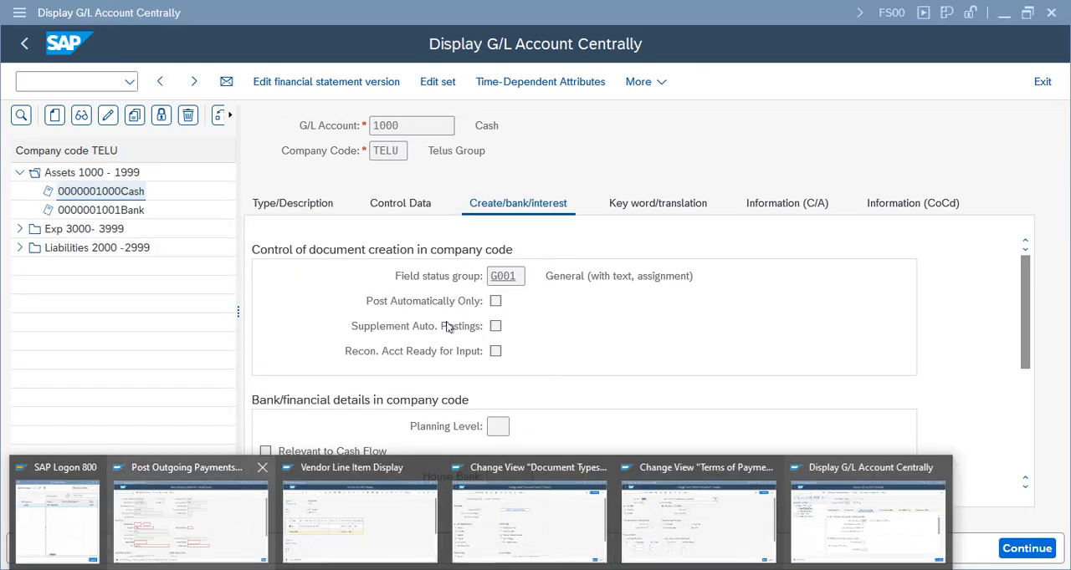
{"action": "left_click", "coordinate": [191, 519]}
{"action": "key", "text": "Return"}
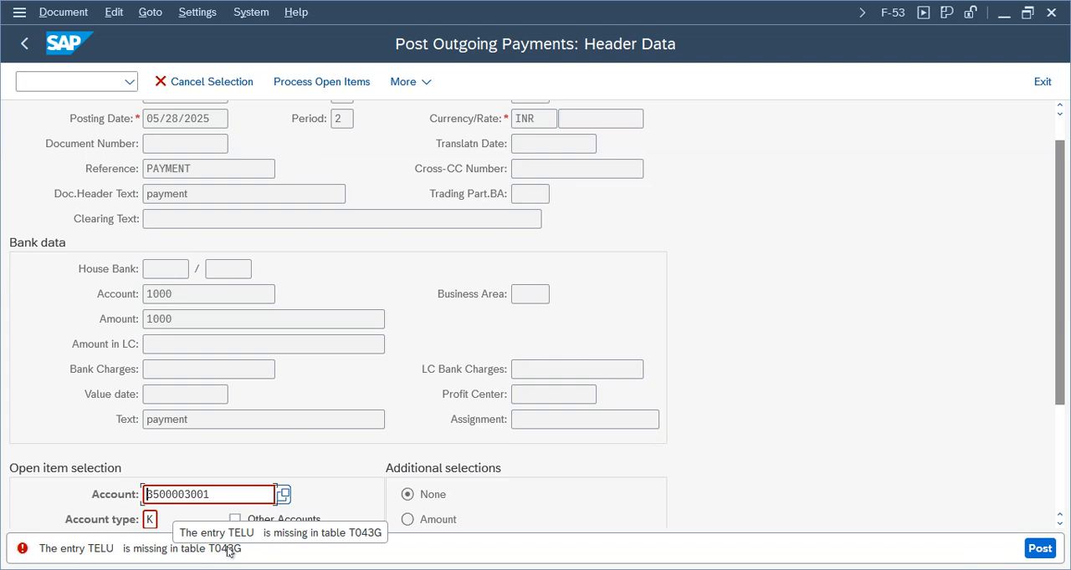
Open SE16N in the G/L account session and load table T043G
{"action": "left_click", "coordinate": [482, 569]}
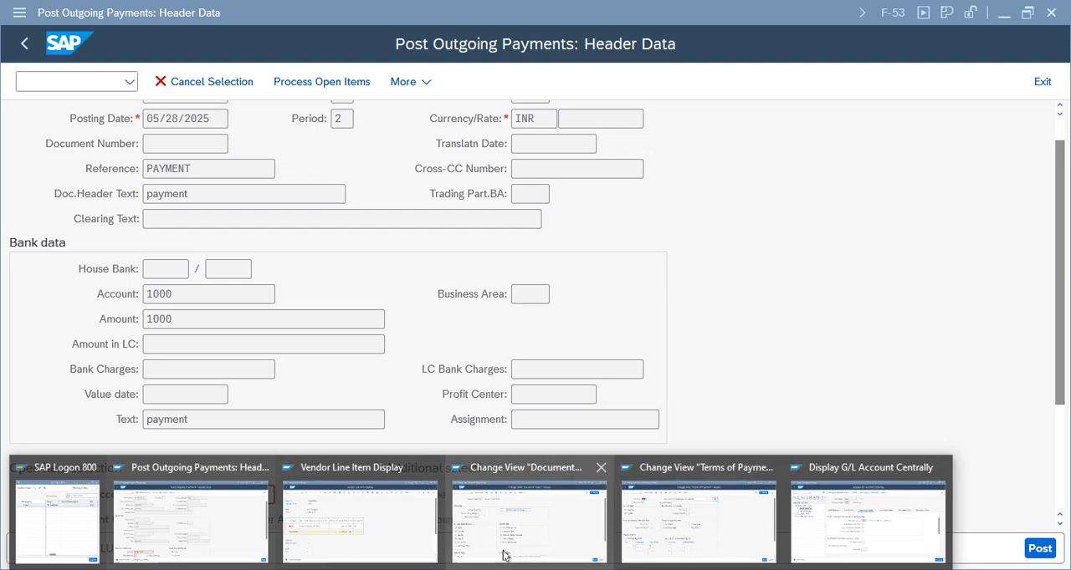
{"action": "left_click", "coordinate": [866, 519]}
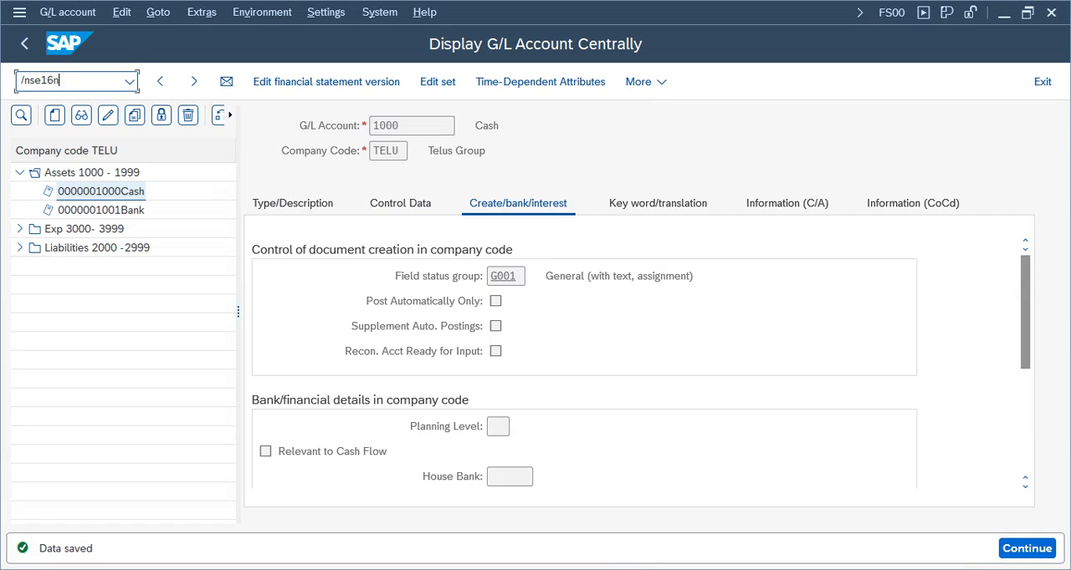
{"action": "type", "text": "/nse16n"}
{"action": "key", "text": "Return"}
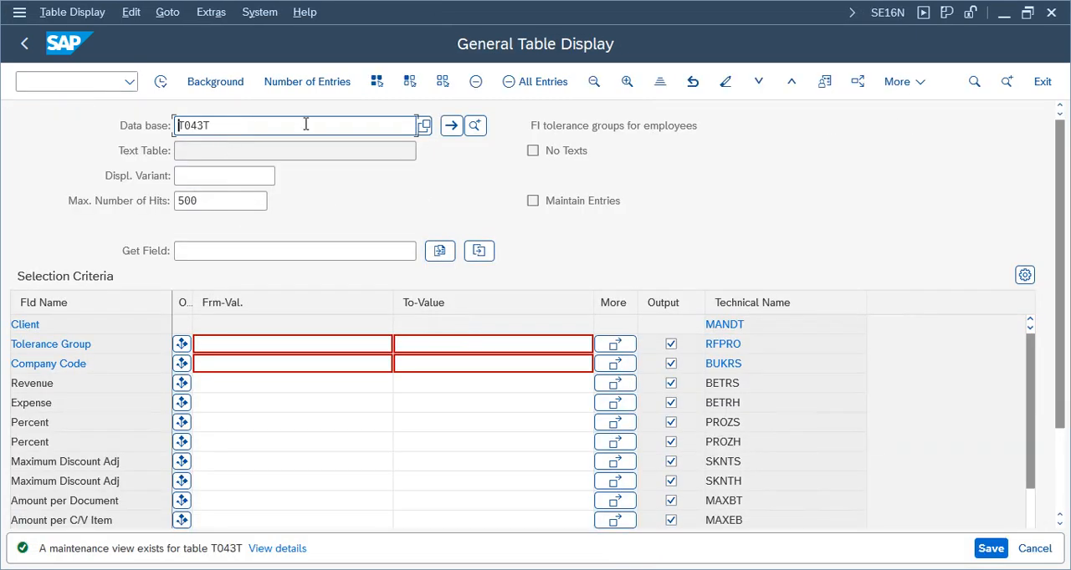
{"action": "key", "text": "BackSpace"}
{"action": "type", "text": "g"}
{"action": "key", "text": "Return"}
{"action": "left_click", "coordinate": [231, 345]}
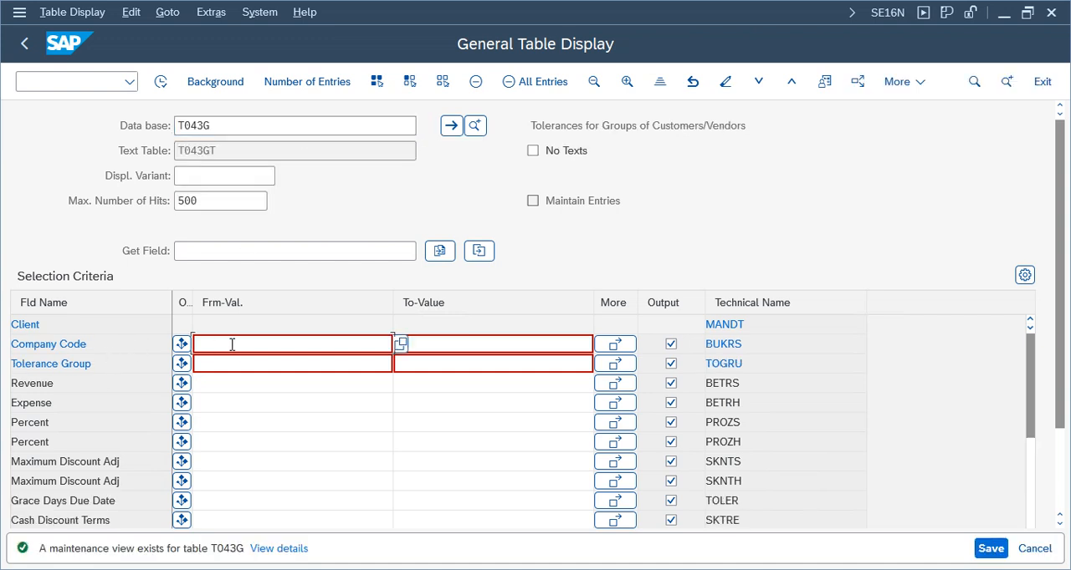
{"action": "type", "text": "vz01"}
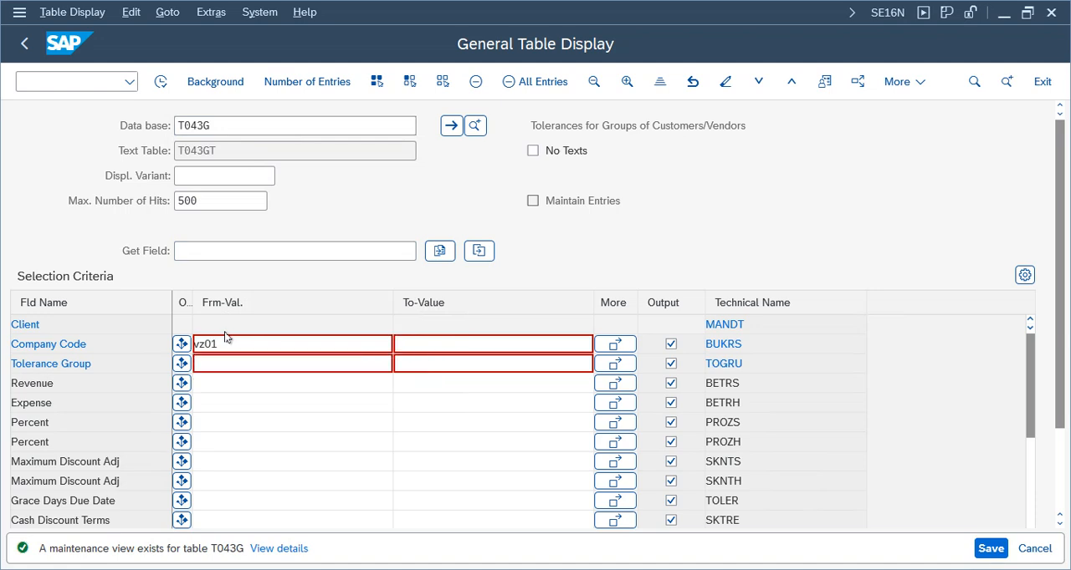
{"action": "key", "text": "Return"}
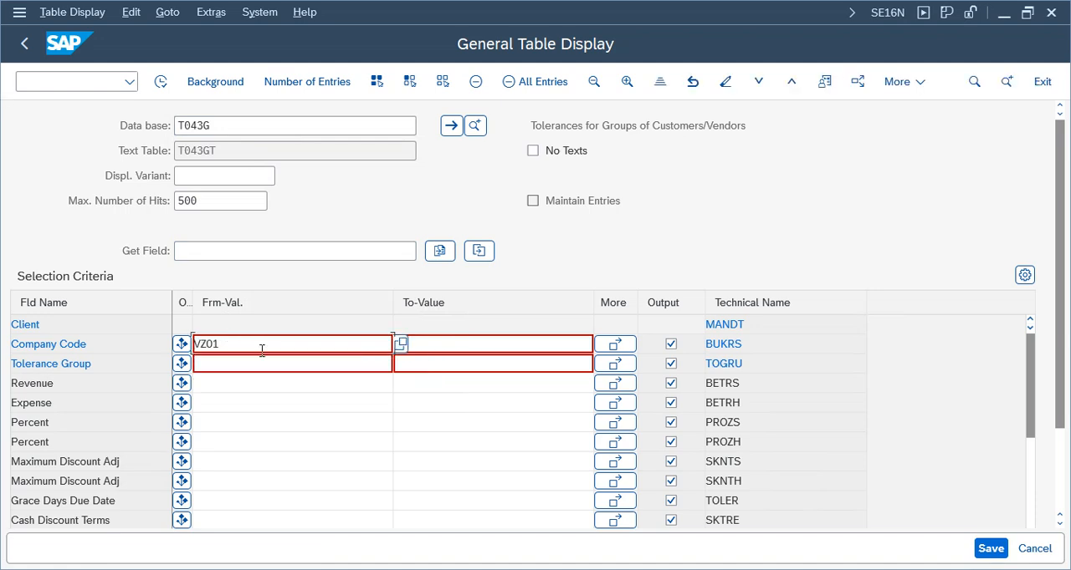
{"action": "key", "text": "BackSpace"}
{"action": "key", "text": "BackSpace"}
{"action": "key", "text": "BackSpace"}
{"action": "key", "text": "BackSpace"}
Restrict table T043G to company code TELU and display the matching entries
{"action": "type", "text": "telu"}
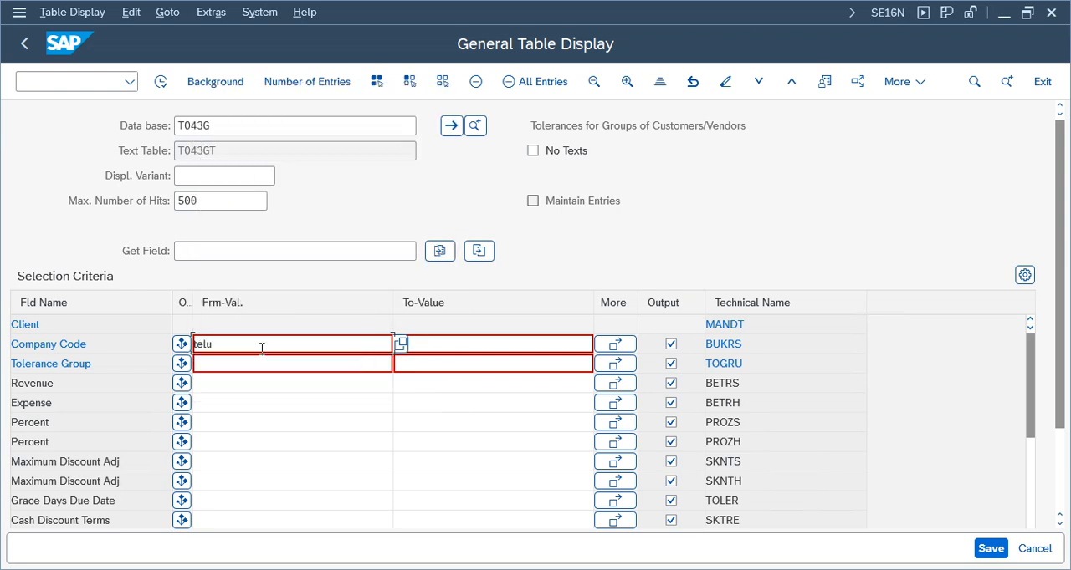
{"action": "key", "text": "Return"}
{"action": "left_click", "coordinate": [161, 81]}
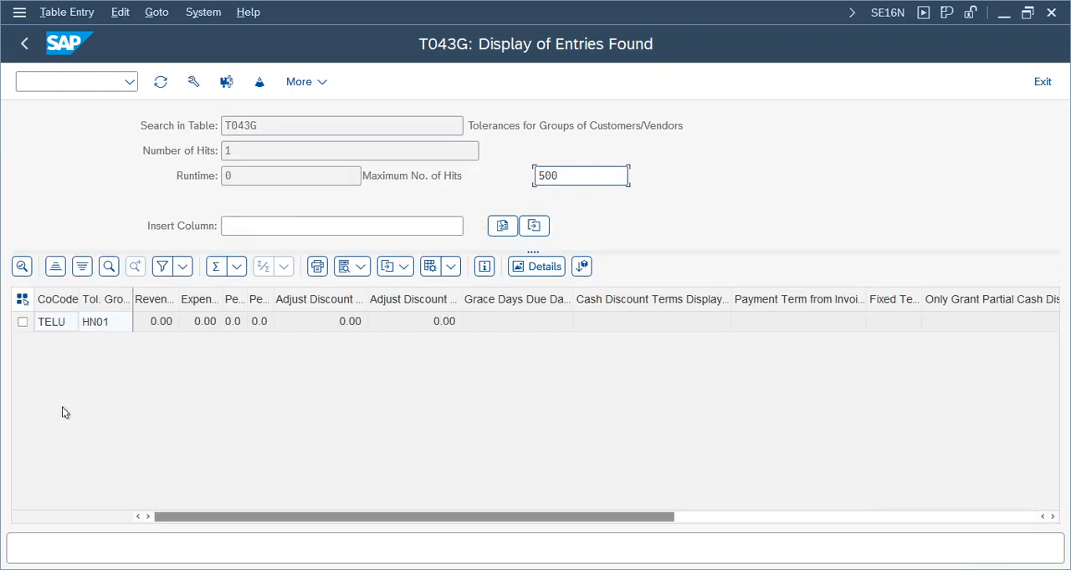
Examine the TELU entry's tolerance group, discount and payment term fields and the description of table T043G
{"action": "left_click", "coordinate": [52, 323]}
{"action": "left_click", "coordinate": [105, 328]}
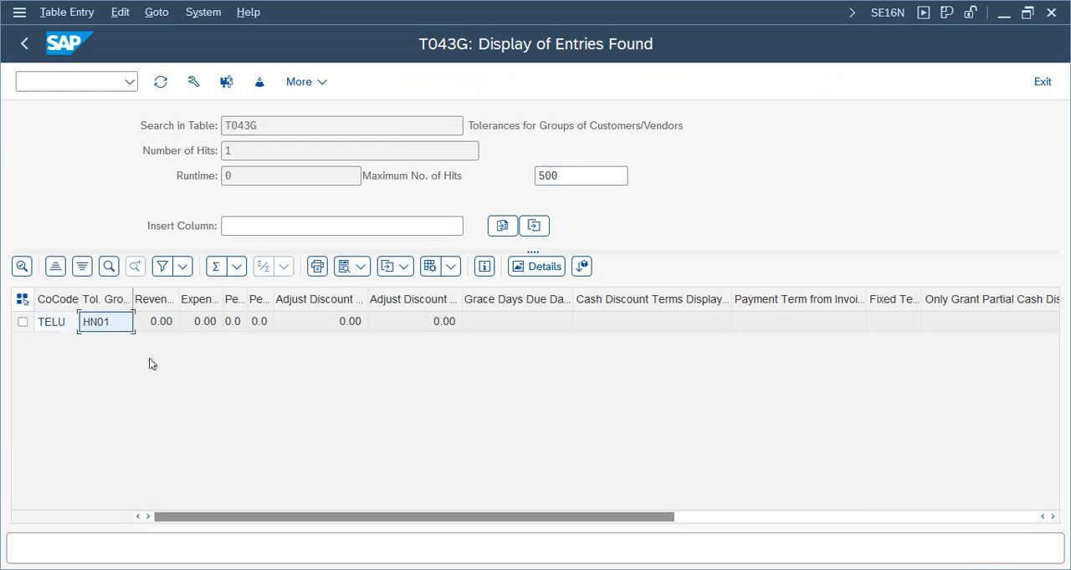
{"action": "left_click", "coordinate": [443, 323]}
{"action": "left_click", "coordinate": [655, 322]}
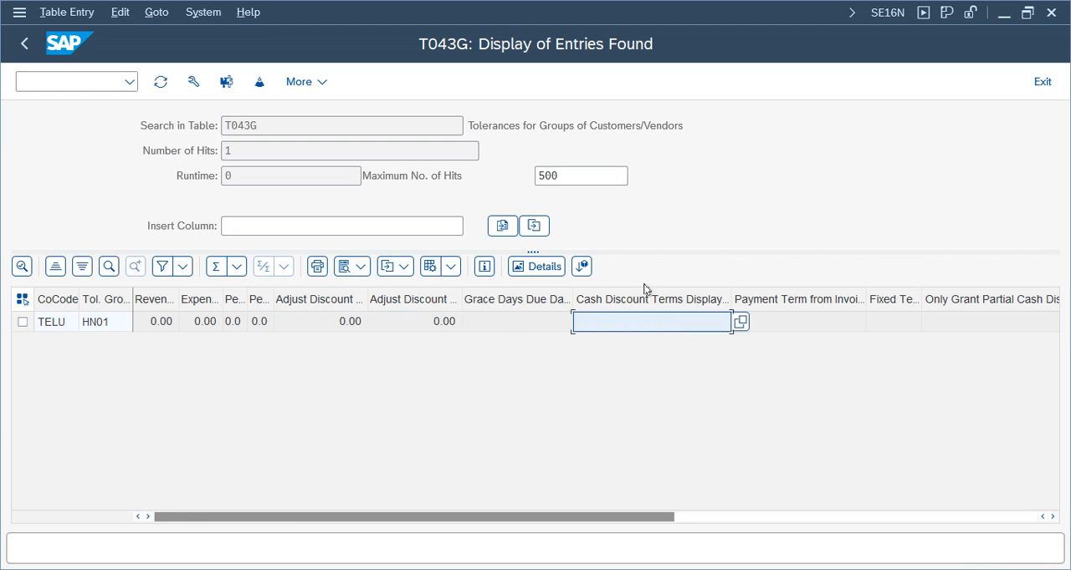
{"action": "left_click", "coordinate": [505, 126]}
{"action": "left_click_drag", "start_coordinate": [696, 128], "coordinate": [258, 128]}
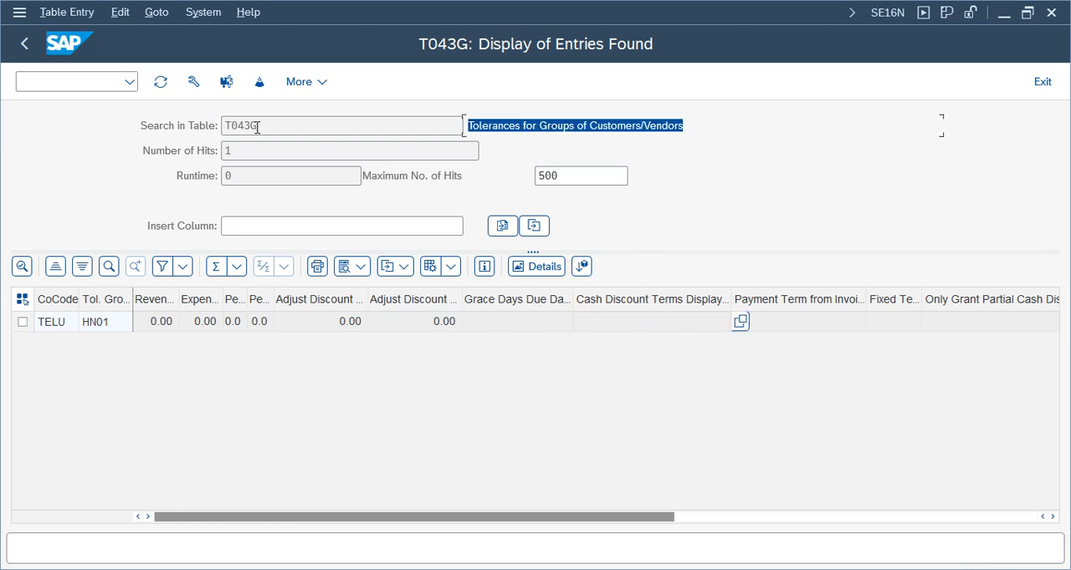
{"action": "left_click", "coordinate": [472, 126]}
{"action": "left_click_drag", "start_coordinate": [684, 126], "coordinate": [217, 105]}
{"action": "left_click", "coordinate": [800, 321]}
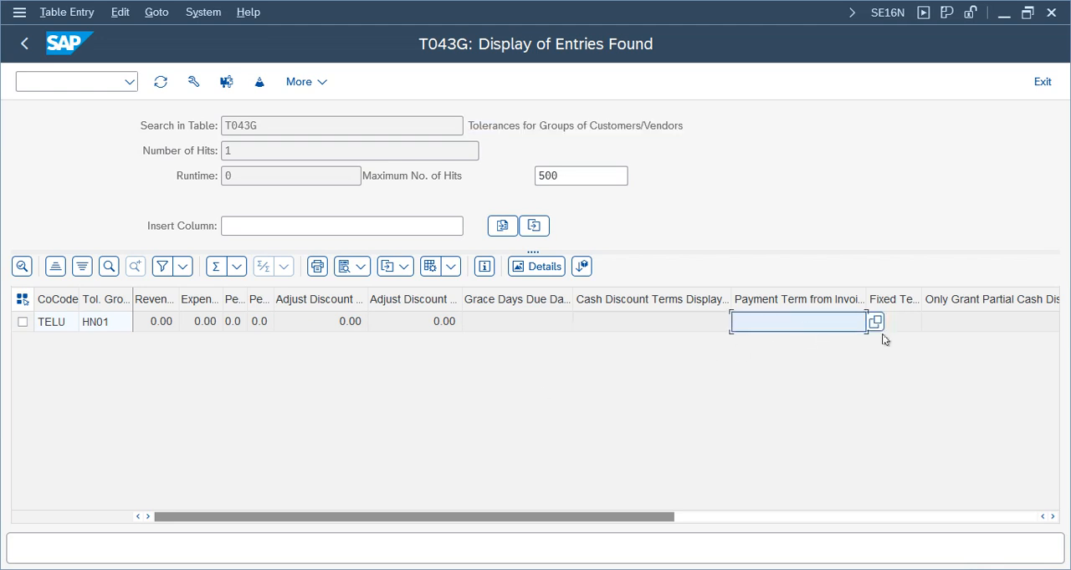
Check the TELU entry's remaining payment term and cash discount fields, then leave the table display for SAP Easy Access
{"action": "left_click", "coordinate": [930, 324]}
{"action": "left_click", "coordinate": [617, 323]}
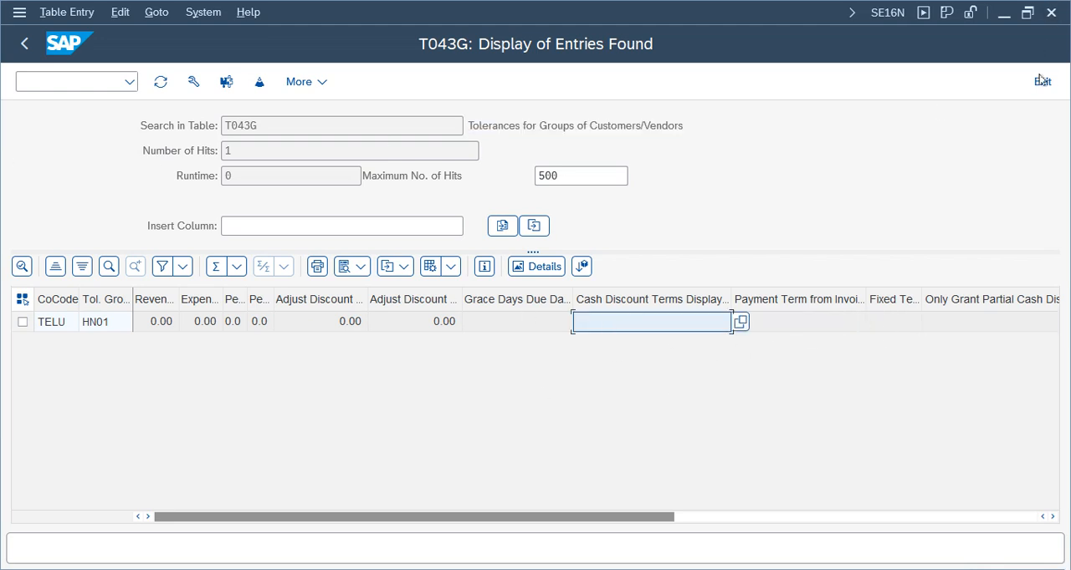
{"action": "left_click", "coordinate": [1042, 81]}
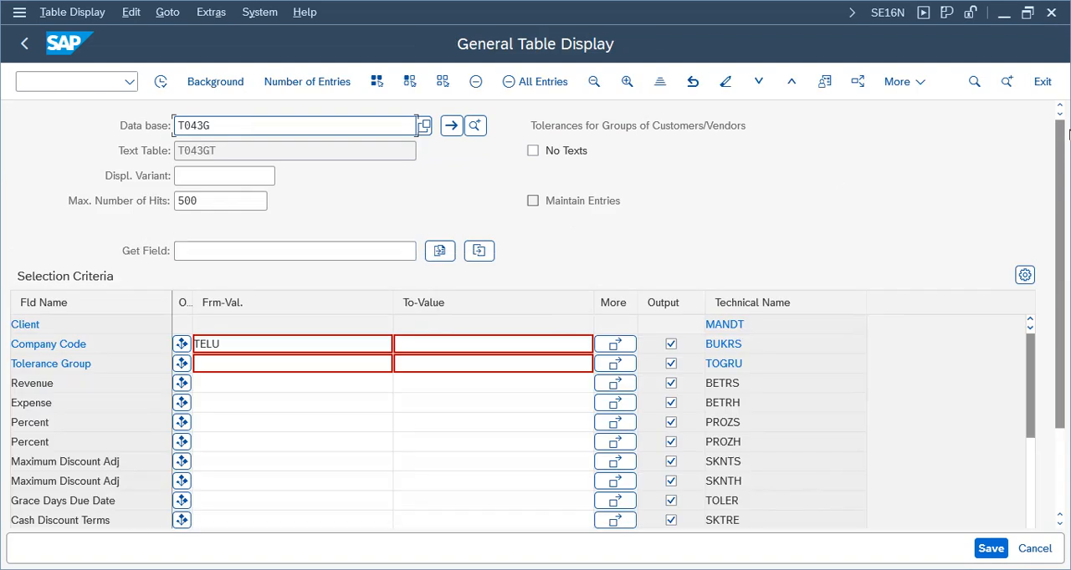
{"action": "left_click", "coordinate": [1045, 83]}
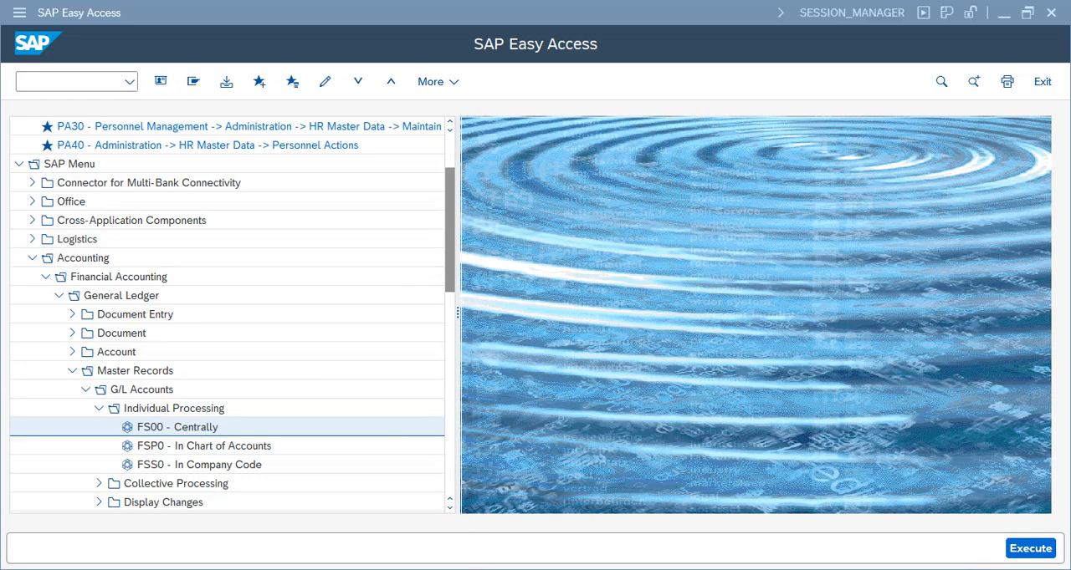
Switch to the document types session, return from document type KG to the IMG and collapse the Document node
{"action": "mouse_move", "coordinate": [484, 569]}
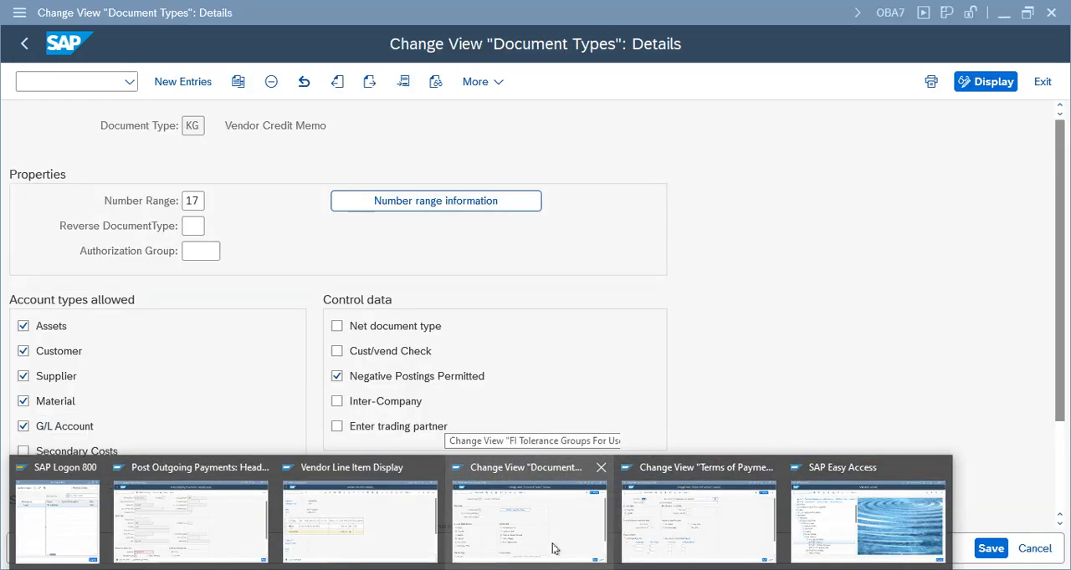
{"action": "left_click", "coordinate": [559, 548]}
{"action": "left_click", "coordinate": [1041, 84]}
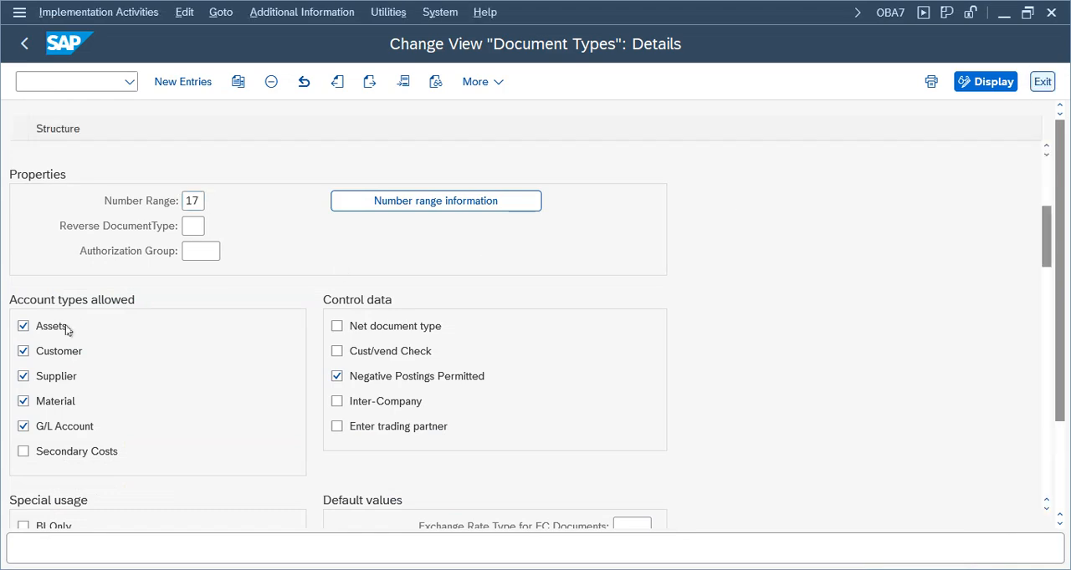
{"action": "left_click", "coordinate": [97, 189]}
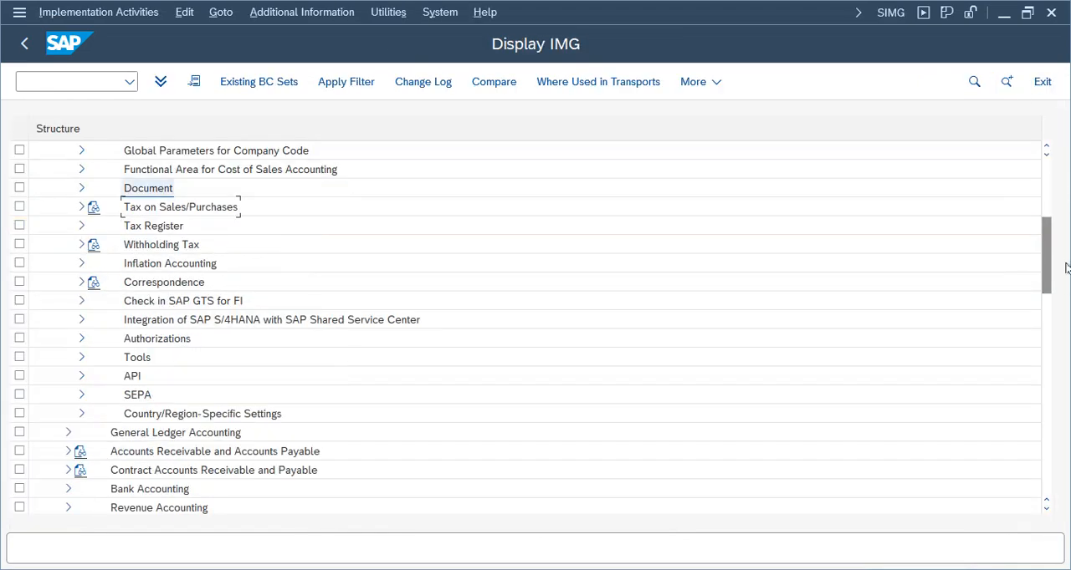
Collapse Financial Accounting Global Settings and expand Accounts Receivable and Accounts Payable in the IMG
{"action": "scroll", "coordinate": [1045, 282], "scroll_direction": "up", "scroll_amount": 4}
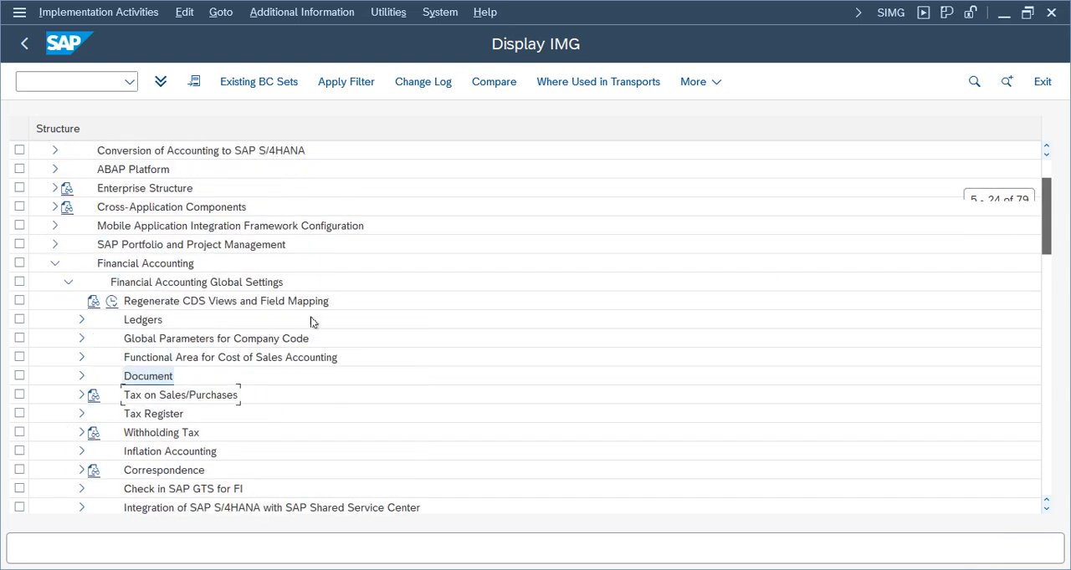
{"action": "left_click", "coordinate": [68, 282]}
{"action": "left_click", "coordinate": [67, 320]}
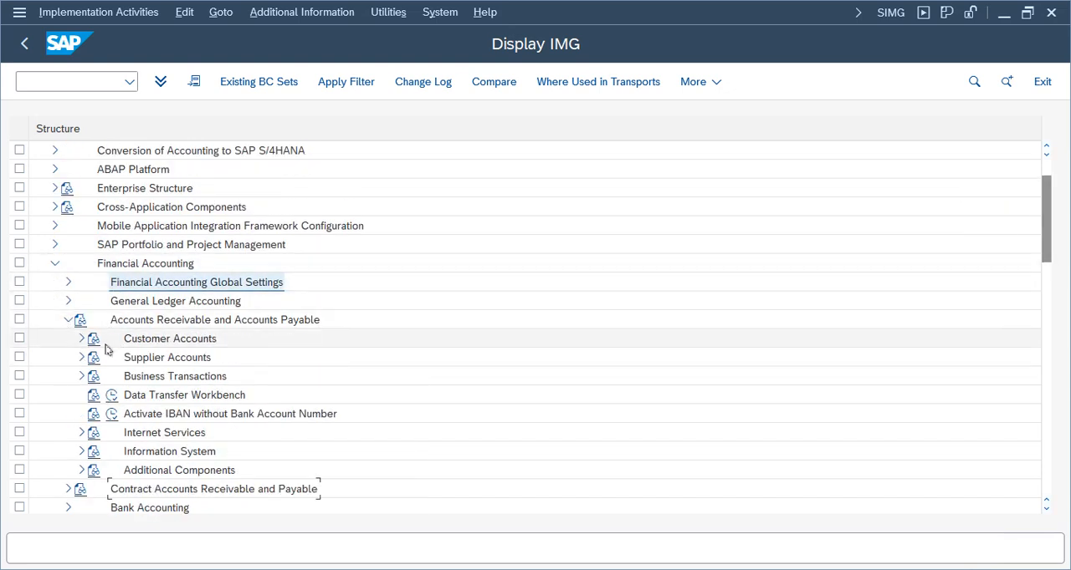
{"action": "left_click", "coordinate": [134, 321]}
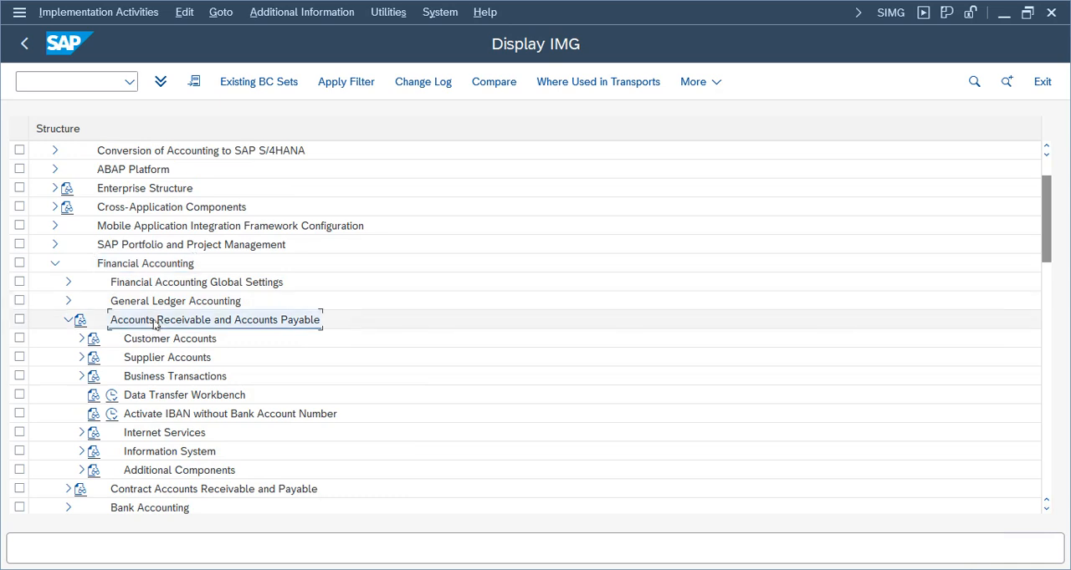
Open the activity Define Tolerances for Customers and Suppliers under Business Transactions, Open Item Clearing, Clearing Differences
{"action": "double_click", "coordinate": [154, 378]}
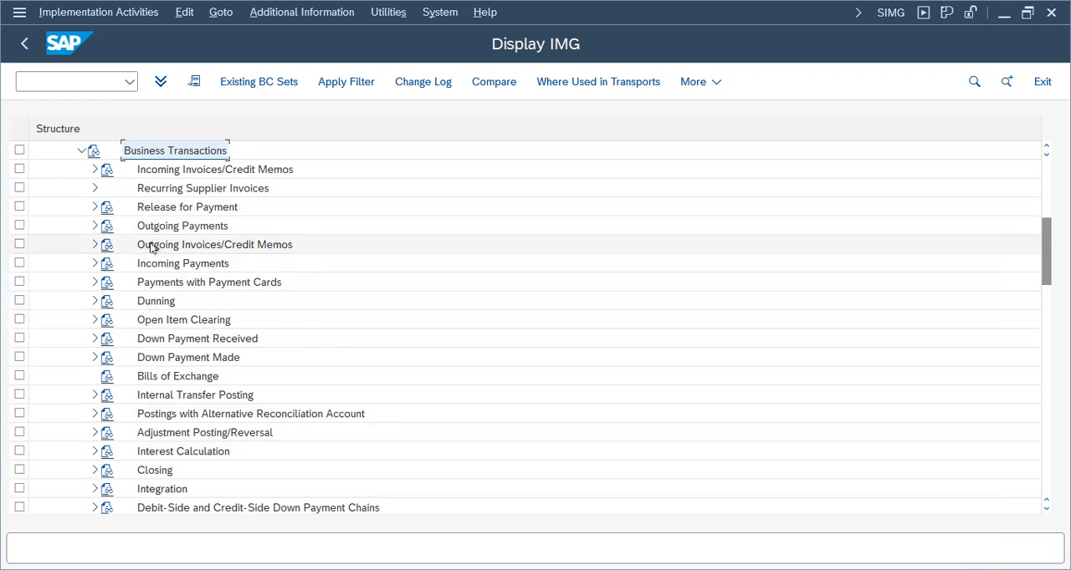
{"action": "left_click", "coordinate": [94, 321]}
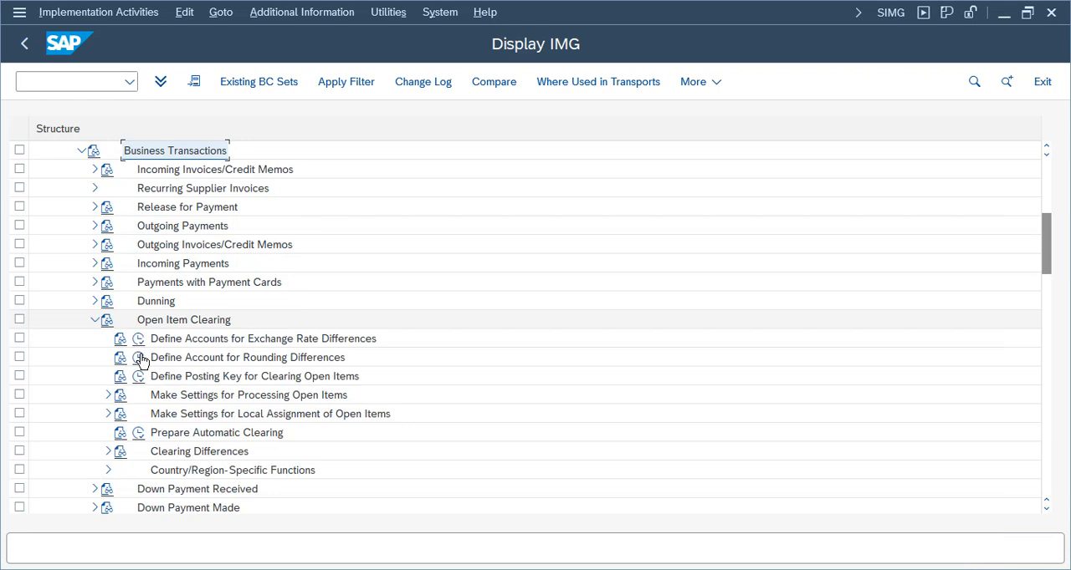
{"action": "left_click", "coordinate": [108, 452]}
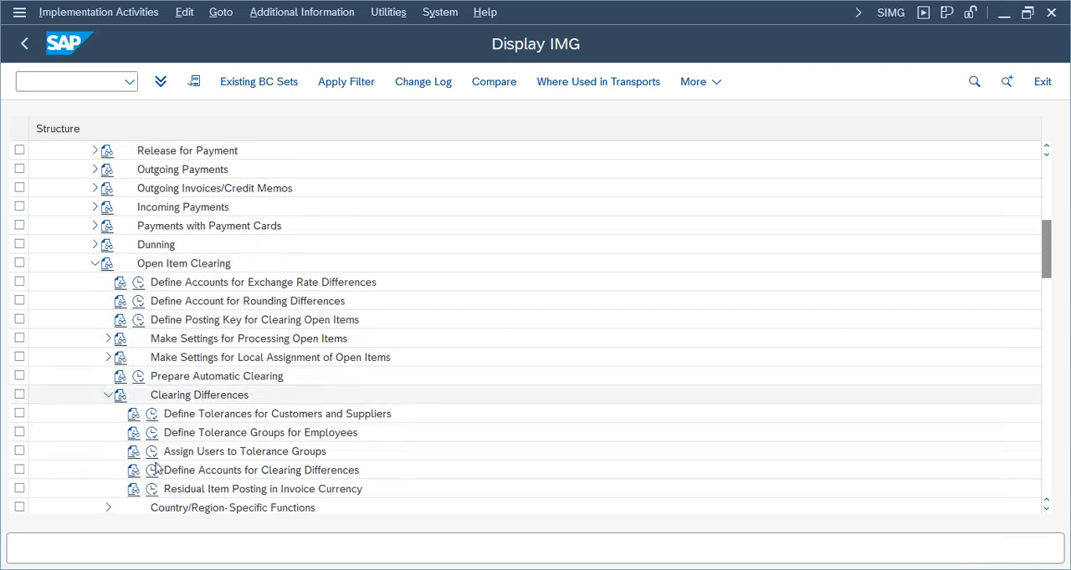
{"action": "left_click", "coordinate": [152, 414]}
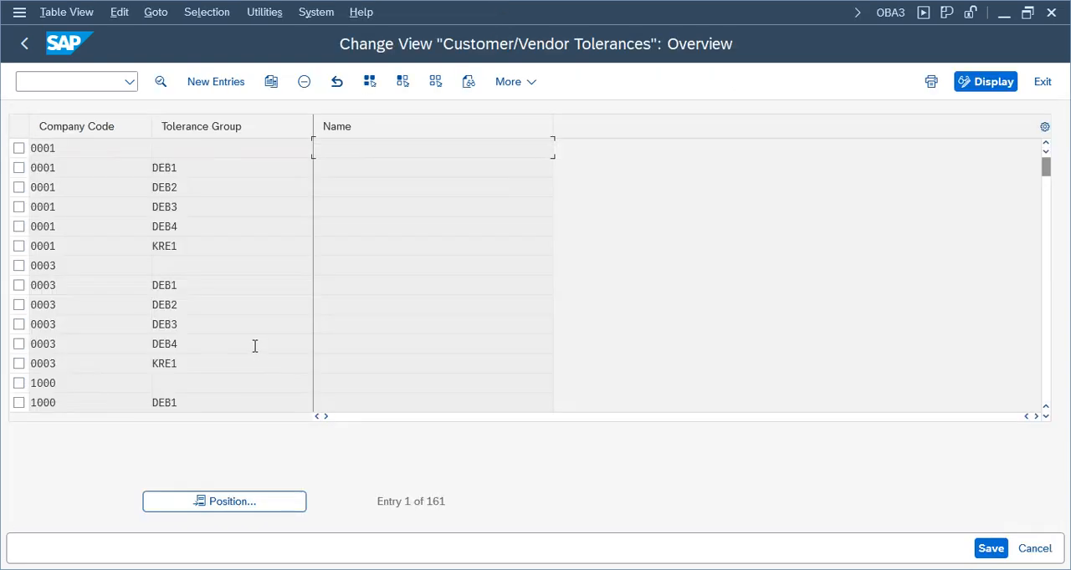
Find company code TELU in the customer/vendor tolerances and open the details of its tolerance group HN01
{"action": "left_click", "coordinate": [215, 502]}
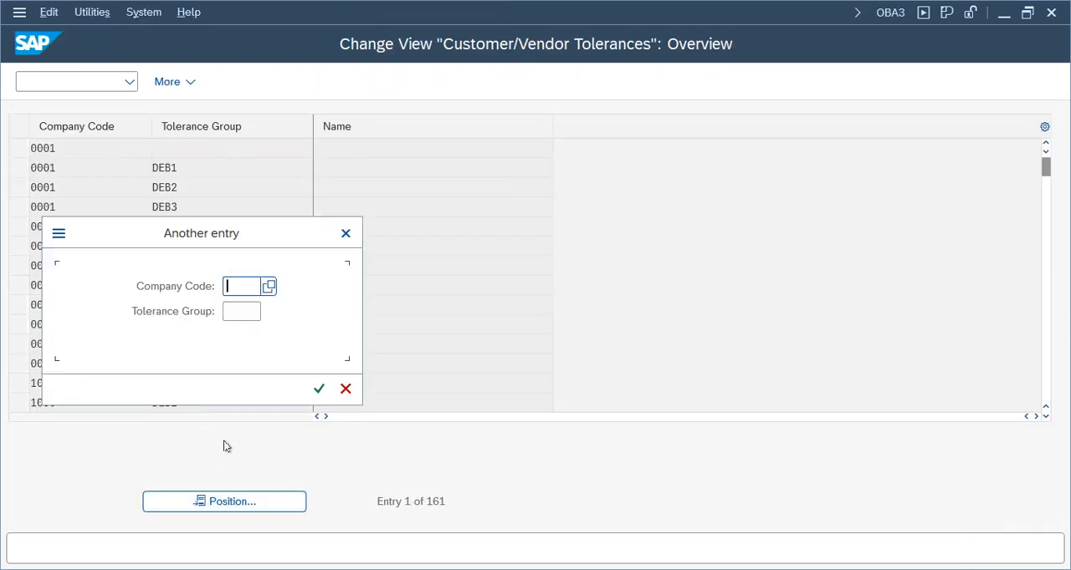
{"action": "key", "text": "Tab"}
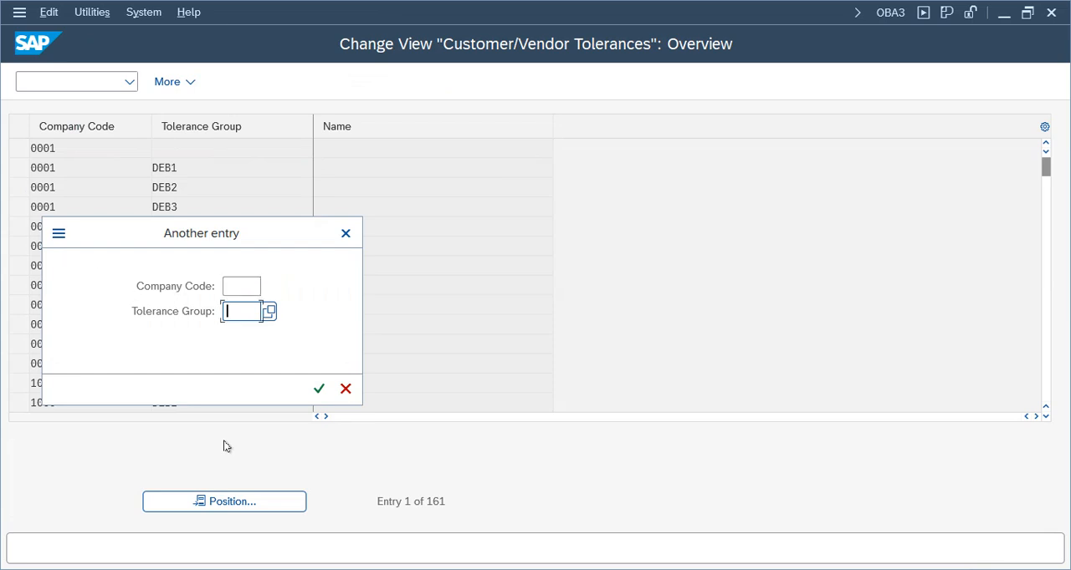
{"action": "left_click", "coordinate": [239, 286]}
{"action": "type", "text": "telu"}
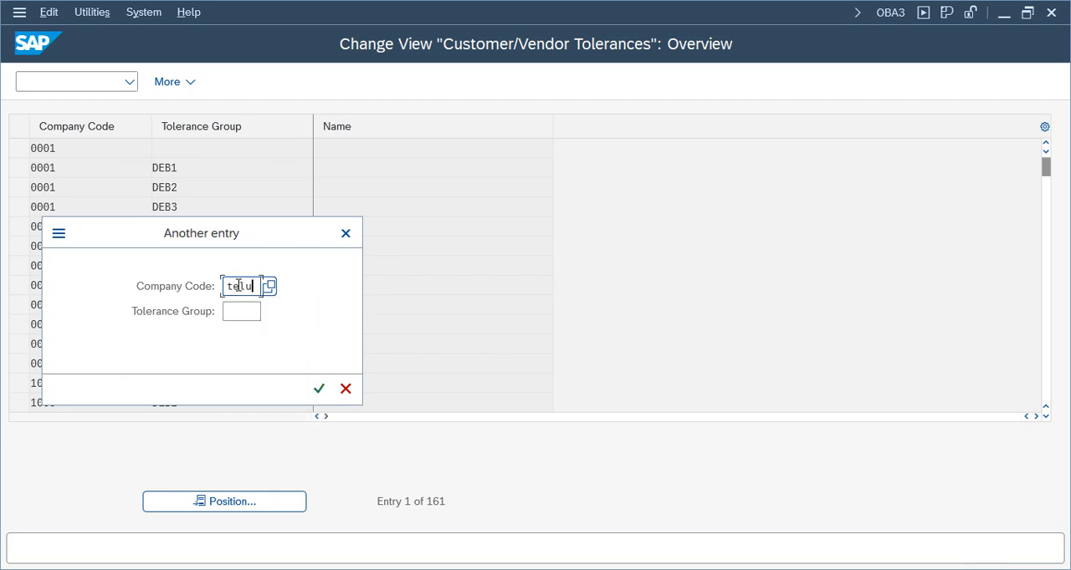
{"action": "key", "text": "Return"}
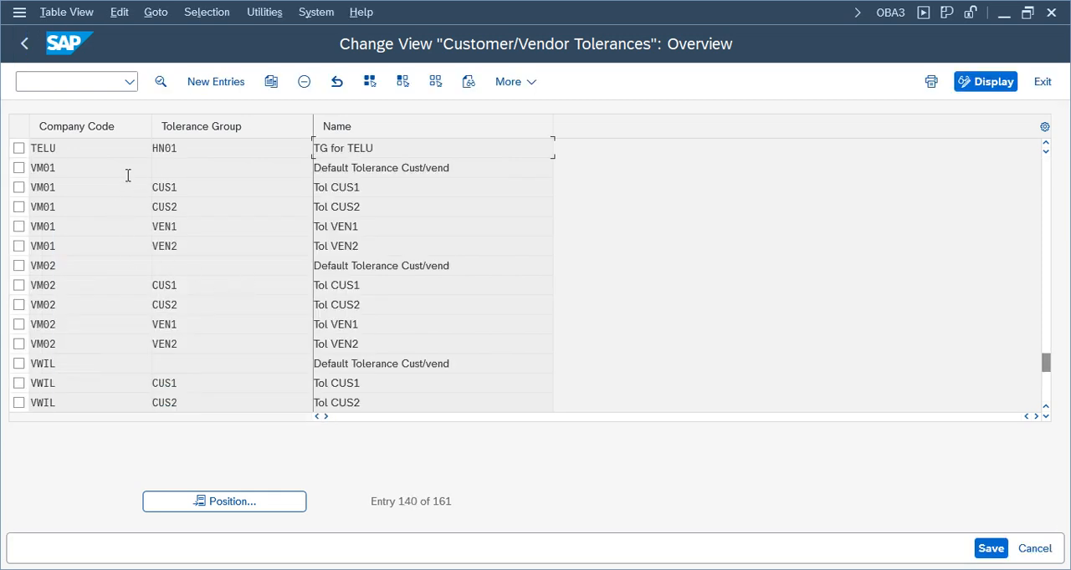
{"action": "left_click", "coordinate": [18, 148]}
{"action": "double_click", "coordinate": [204, 149]}
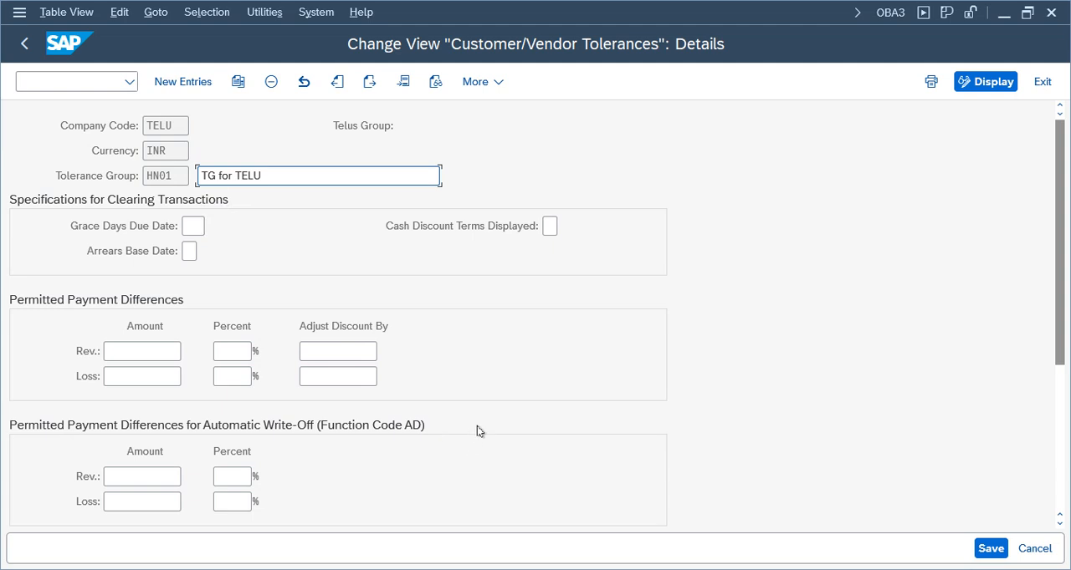
Examine the currency, tolerance group and permitted payment differences of the TELU entry and return to the IMG
{"action": "left_click", "coordinate": [225, 499]}
{"action": "double_click", "coordinate": [159, 150]}
{"action": "double_click", "coordinate": [174, 176]}
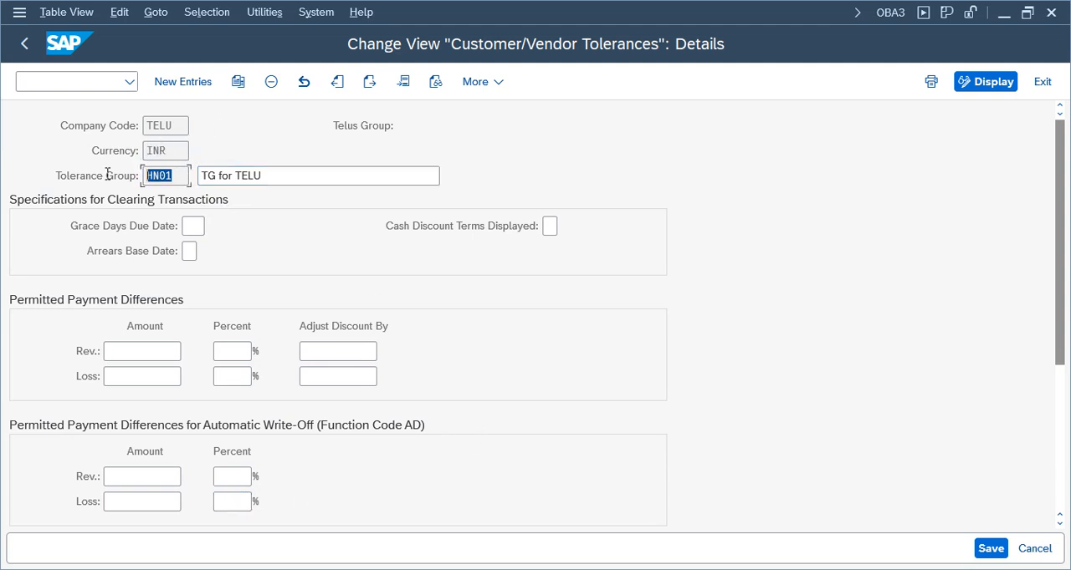
{"action": "mouse_move", "coordinate": [1062, 254]}
{"action": "left_mouse_down"}
{"action": "mouse_move", "coordinate": [1066, 418]}
{"action": "mouse_move", "coordinate": [1060, 249]}
{"action": "left_mouse_up"}
{"action": "left_click", "coordinate": [1043, 83]}
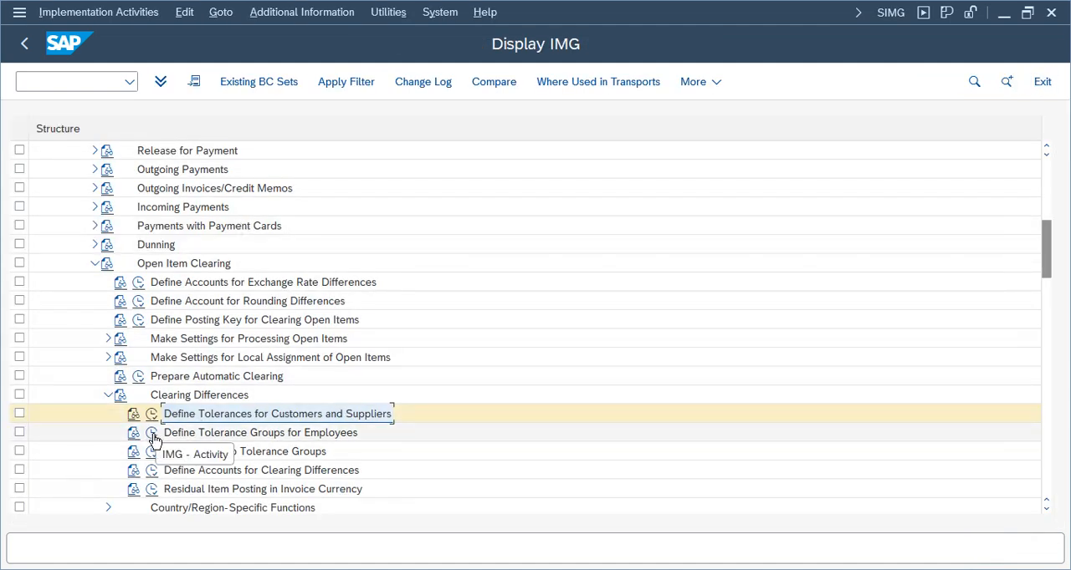
Check which user is assigned to tolerance group HN01 in Assign Users to Tolerance Groups and return to the IMG
{"action": "left_click", "coordinate": [152, 453]}
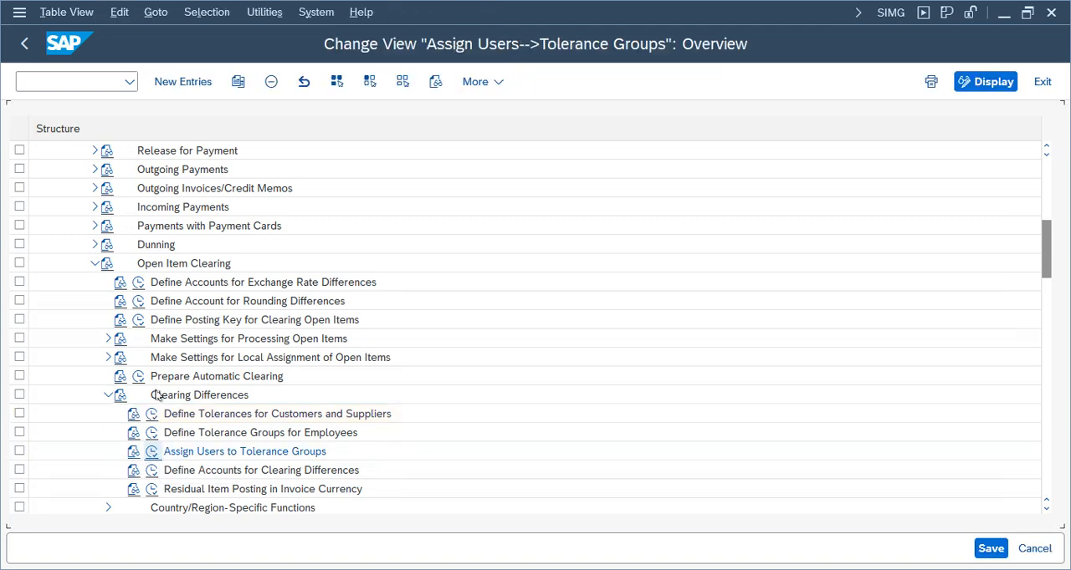
{"action": "left_click_drag", "start_coordinate": [75, 191], "coordinate": [11, 189]}
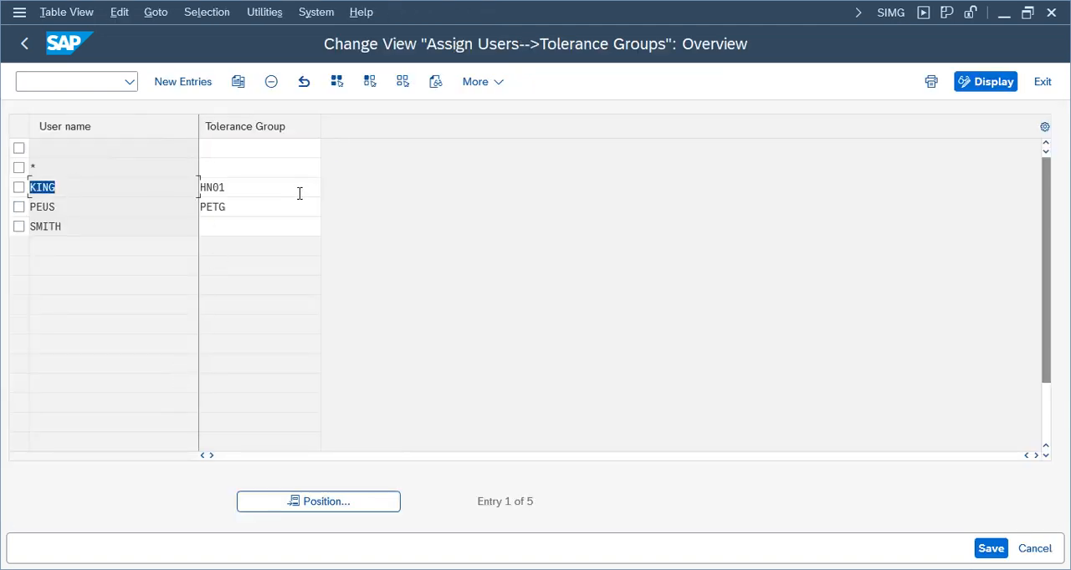
{"action": "left_click_drag", "start_coordinate": [229, 186], "coordinate": [42, 184]}
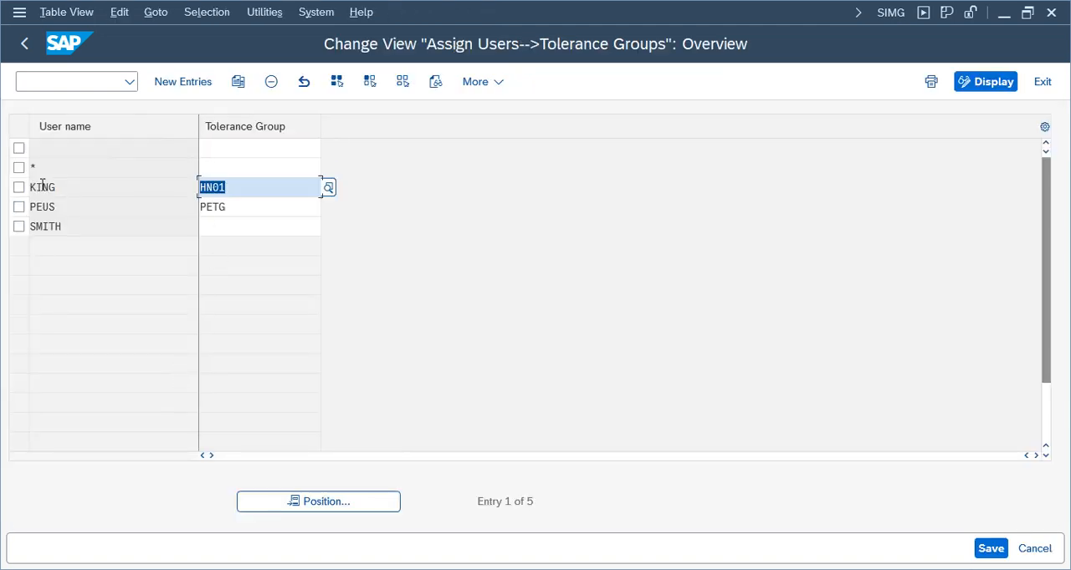
{"action": "left_click", "coordinate": [1043, 82]}
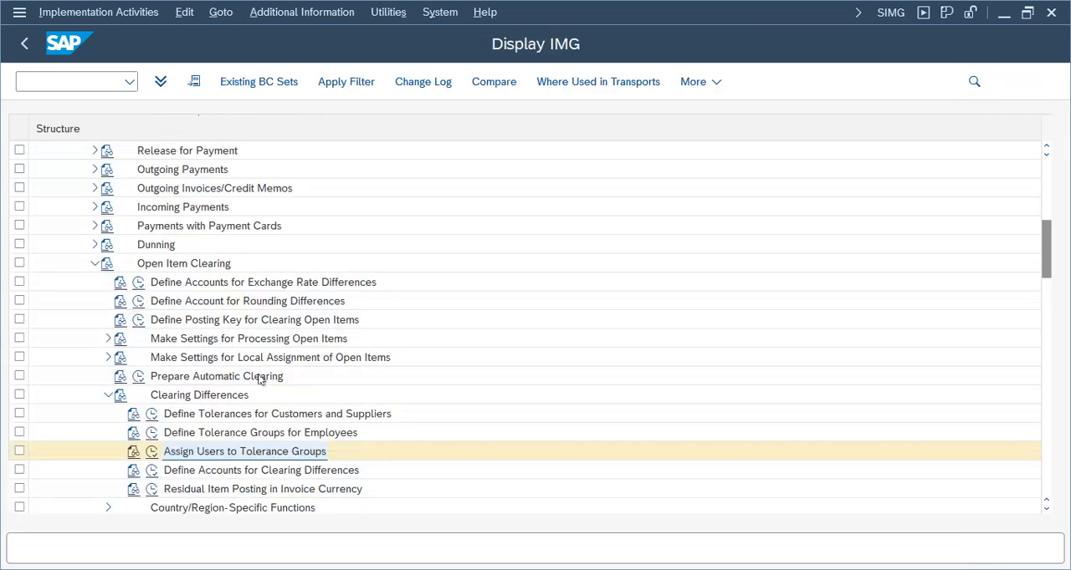
Review the employee tolerance group HN01 for company code TELU, including its posting limits, and return to the IMG
{"action": "left_click", "coordinate": [151, 433]}
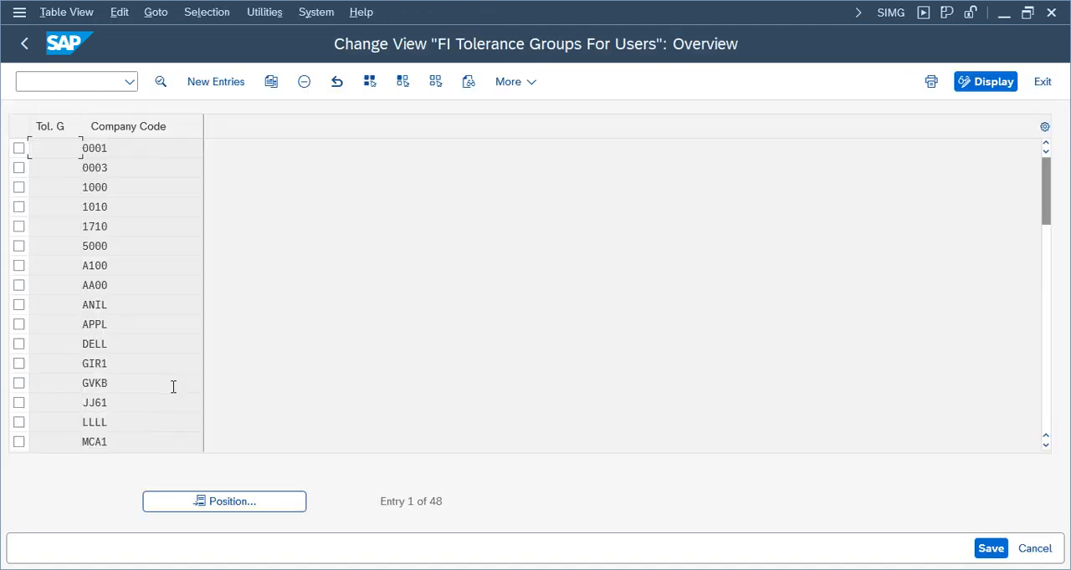
{"action": "left_click", "coordinate": [233, 501]}
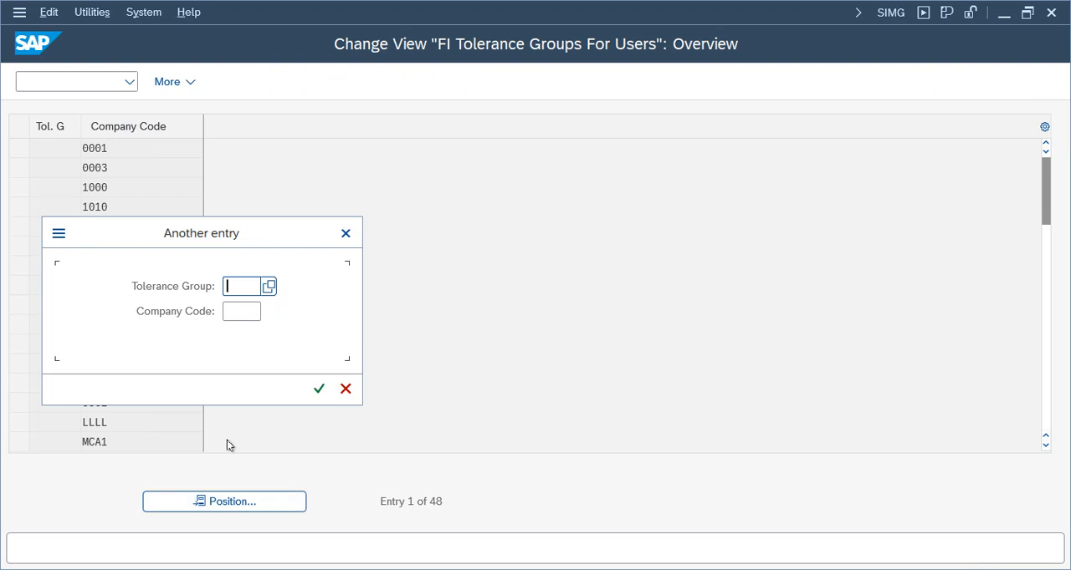
{"action": "type", "text": "hn01"}
{"action": "key", "text": "Return"}
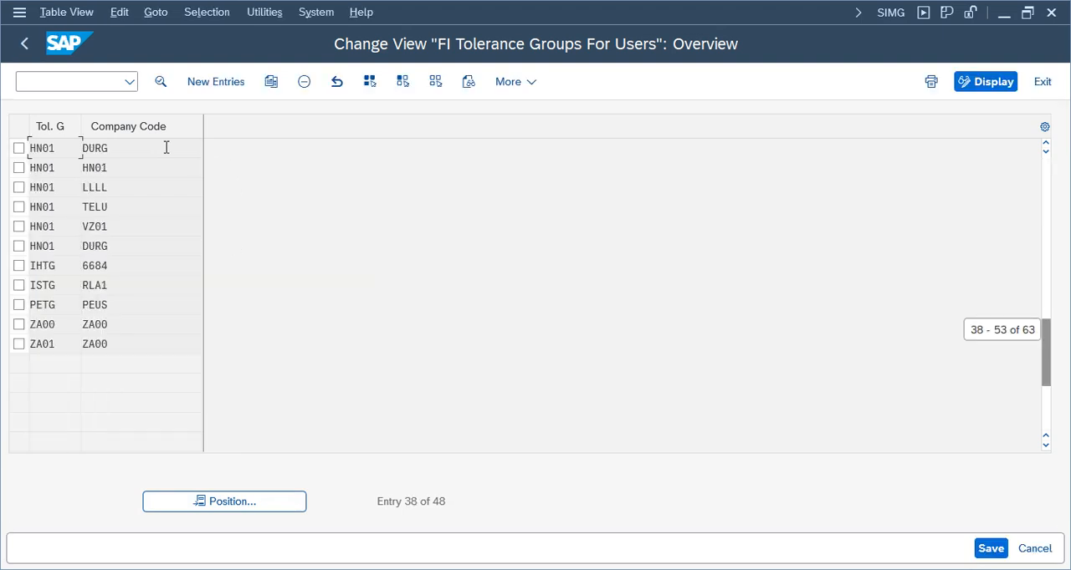
{"action": "left_click", "coordinate": [129, 207]}
{"action": "double_click", "coordinate": [129, 208]}
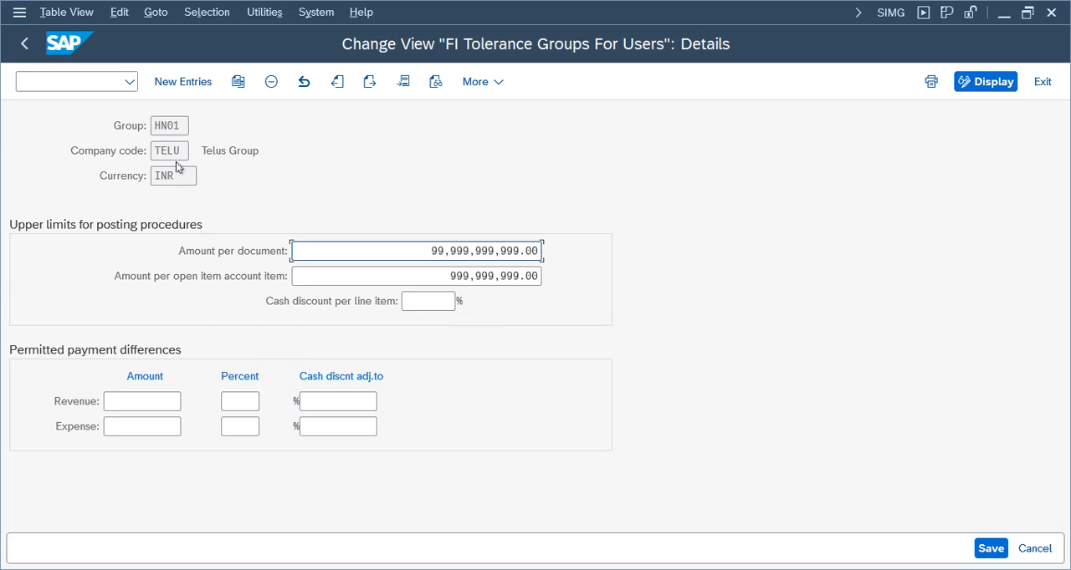
{"action": "left_click", "coordinate": [1043, 82]}
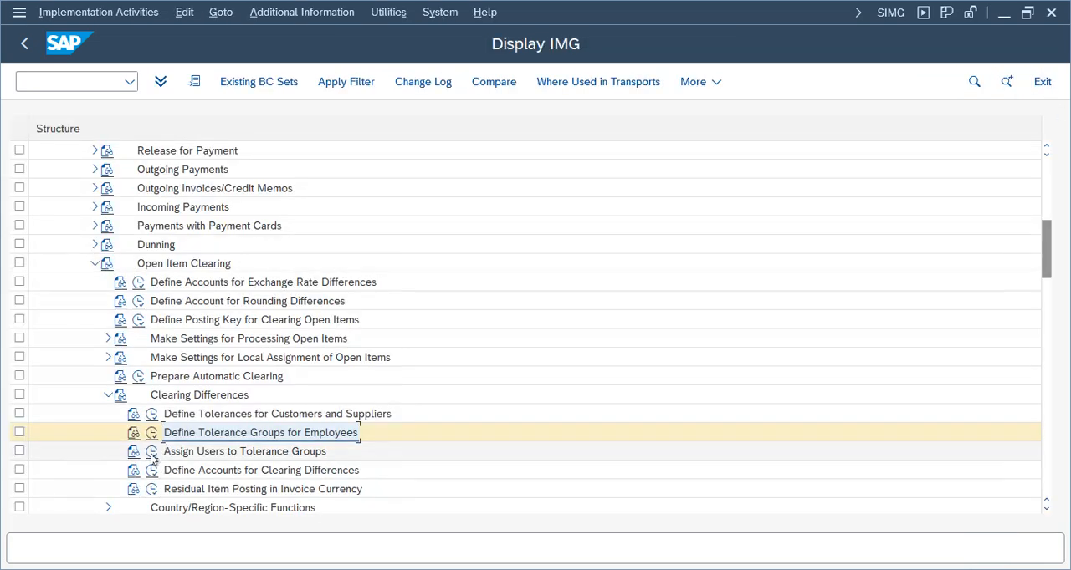
Reopen the customer and supplier tolerances, locate company code TELU and display the details of group HN01 again
{"action": "left_click", "coordinate": [151, 415]}
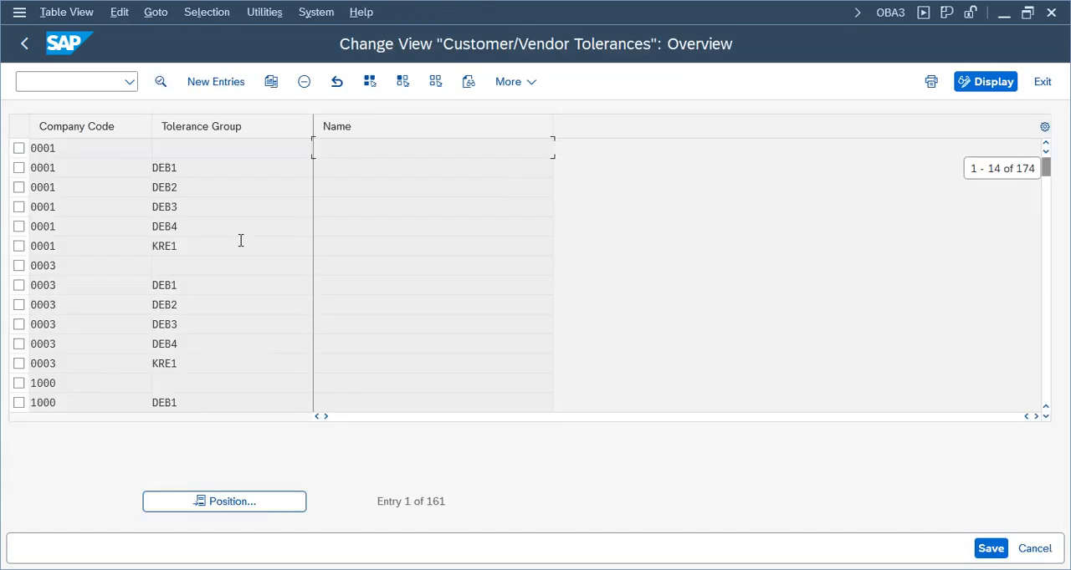
{"action": "left_click", "coordinate": [224, 501]}
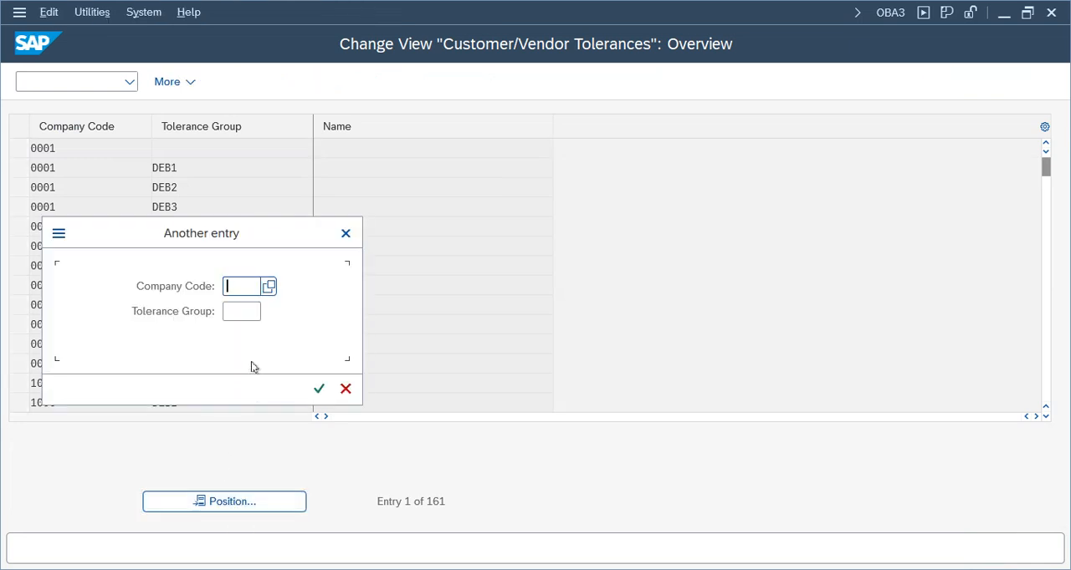
{"action": "type", "text": "trl"}
{"action": "key", "text": "BackSpace"}
{"action": "type", "text": "elu"}
{"action": "key", "text": "Return"}
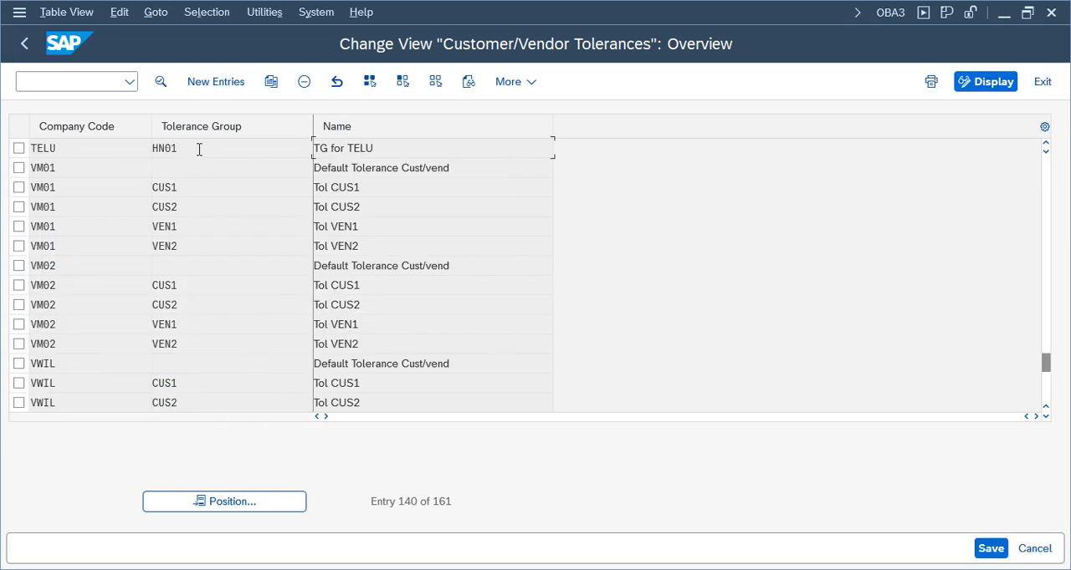
{"action": "double_click", "coordinate": [199, 150]}
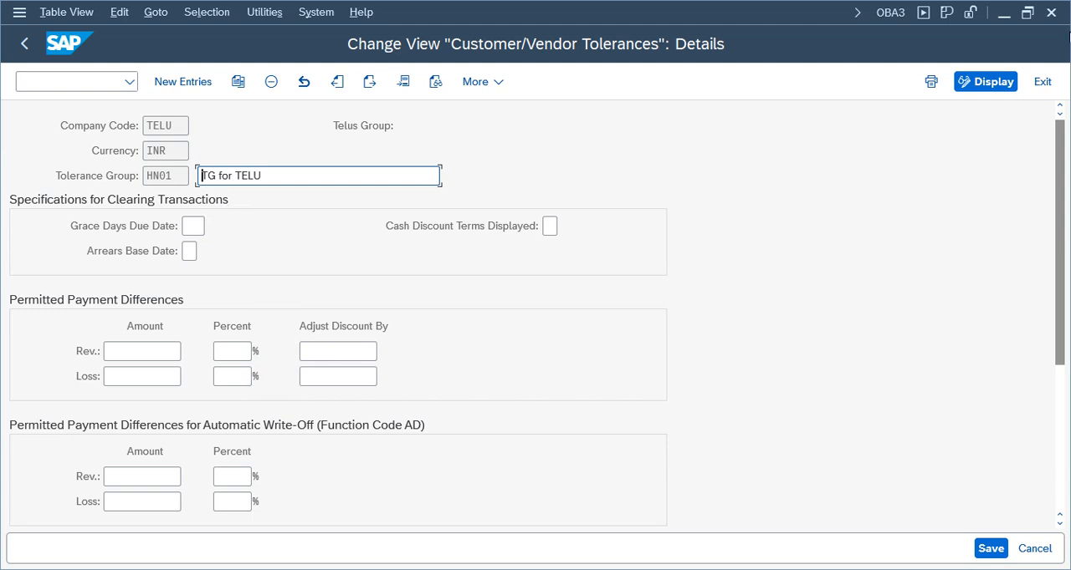
Leave the tolerance details, reopen Define Tolerances for Customers and Suppliers, and position the list at company code TELU
{"action": "left_click", "coordinate": [1042, 82]}
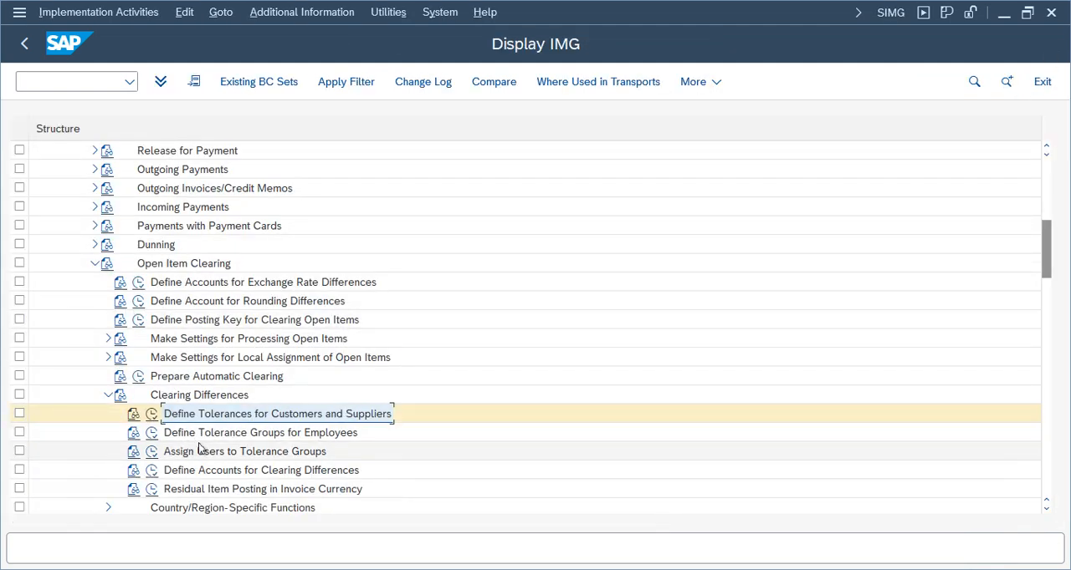
{"action": "left_click", "coordinate": [222, 433]}
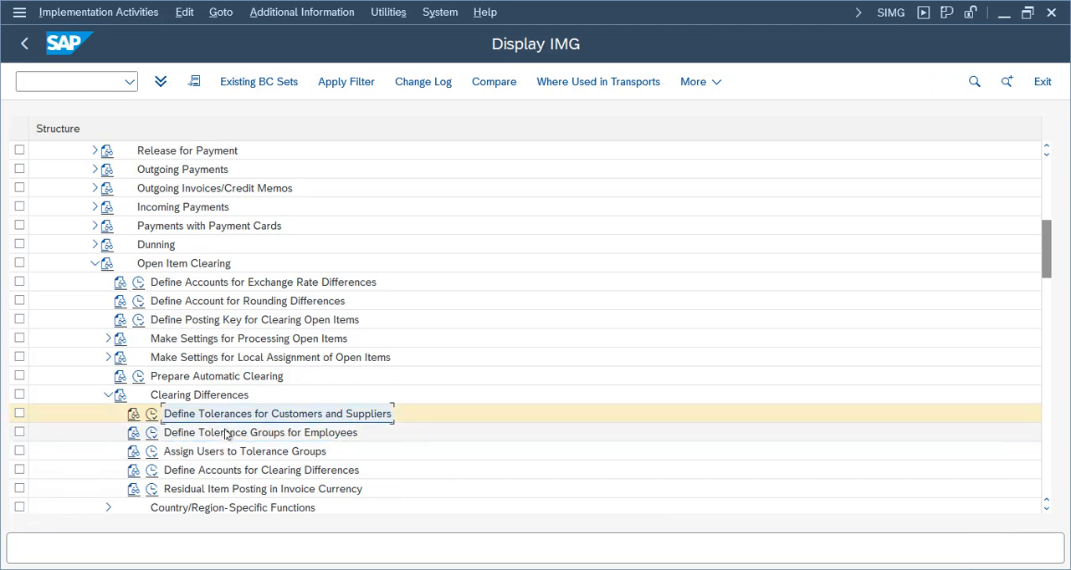
{"action": "left_click", "coordinate": [215, 456]}
{"action": "left_click", "coordinate": [241, 414]}
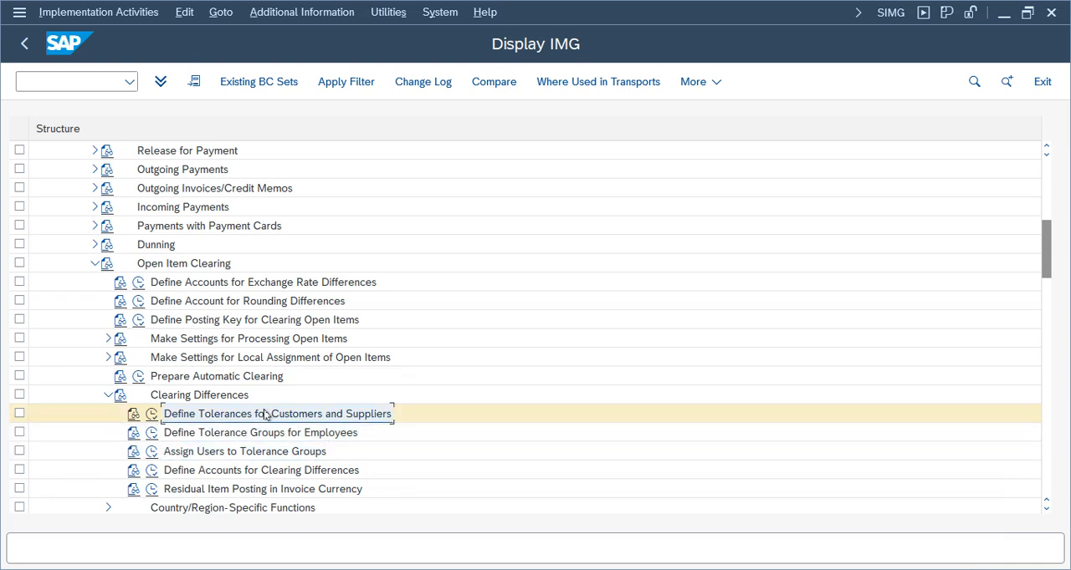
{"action": "left_click", "coordinate": [151, 414]}
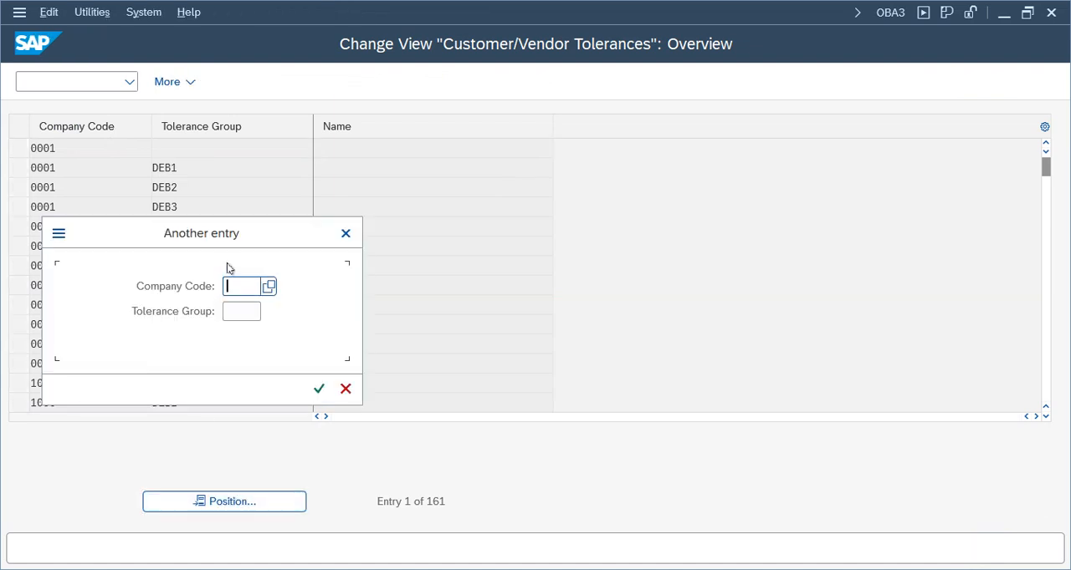
{"action": "type", "text": "hn"}
{"action": "key", "text": "BackSpace"}
{"action": "key", "text": "BackSpace"}
{"action": "type", "text": "telu"}
{"action": "key", "text": "Return"}
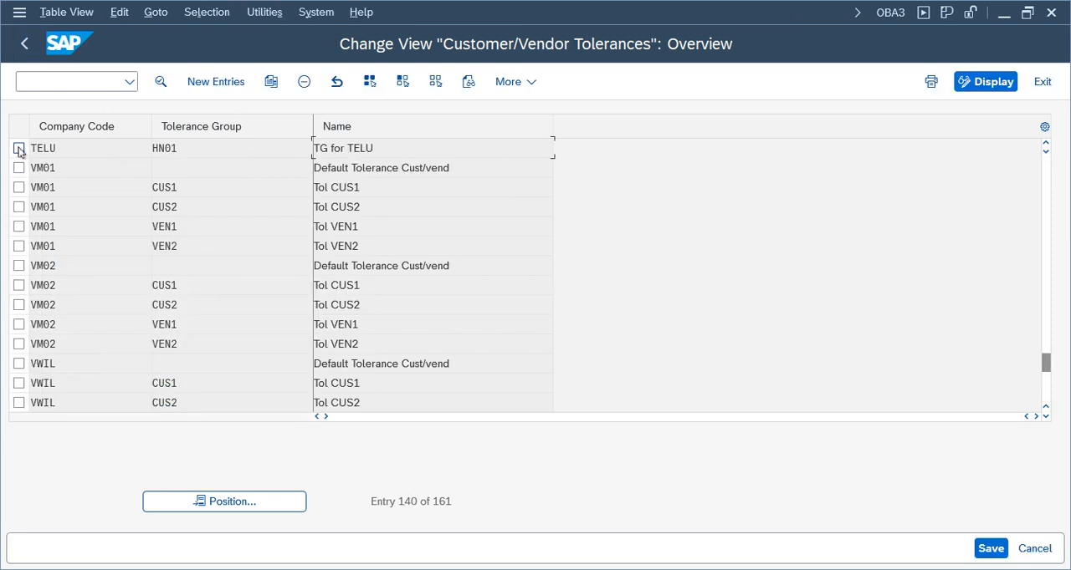
Delete the TELU entry for tolerance group HN01 and save the deletion in the Telus Group customizing request
{"action": "left_click", "coordinate": [18, 148]}
{"action": "left_click", "coordinate": [304, 81]}
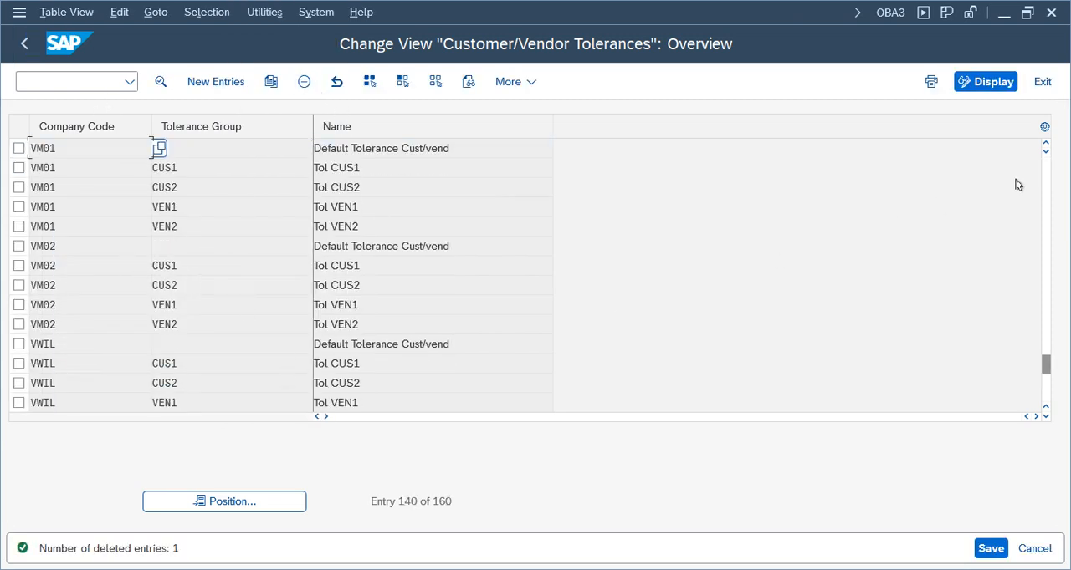
{"action": "left_click", "coordinate": [990, 548]}
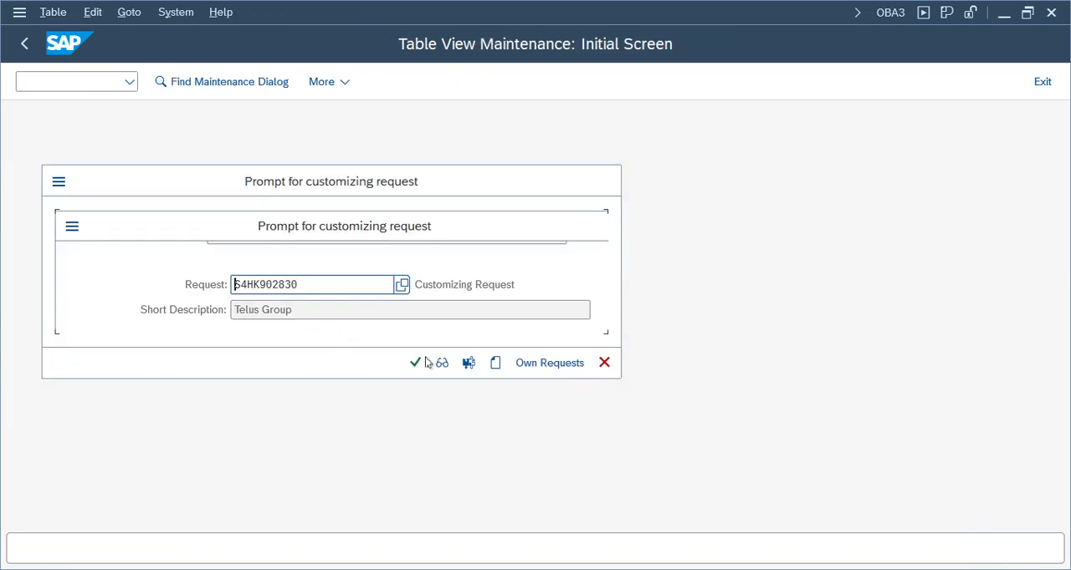
{"action": "left_click", "coordinate": [415, 363]}
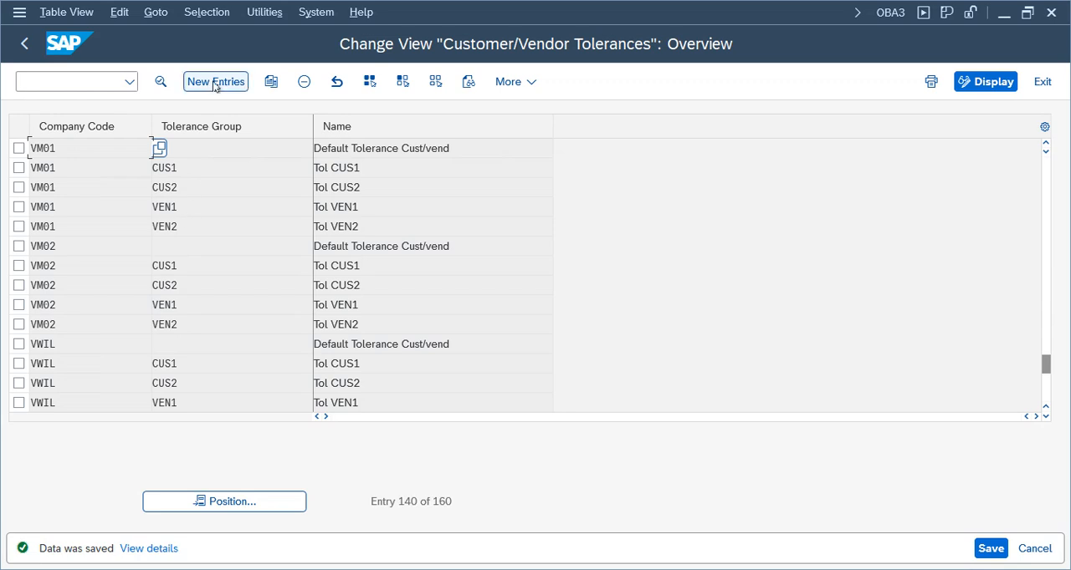
Create and save a tolerance entry for company code TELU with a blank tolerance group, named "TG for TELU", and exit the view
{"action": "left_click", "coordinate": [214, 83]}
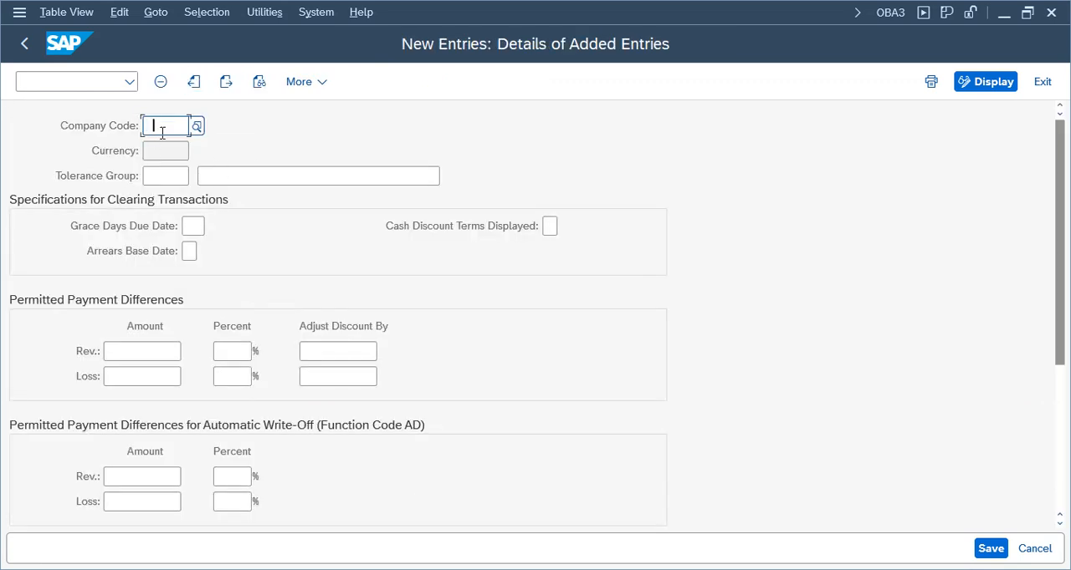
{"action": "left_click", "coordinate": [177, 152]}
{"action": "left_click", "coordinate": [309, 179]}
{"action": "left_click", "coordinate": [246, 206]}
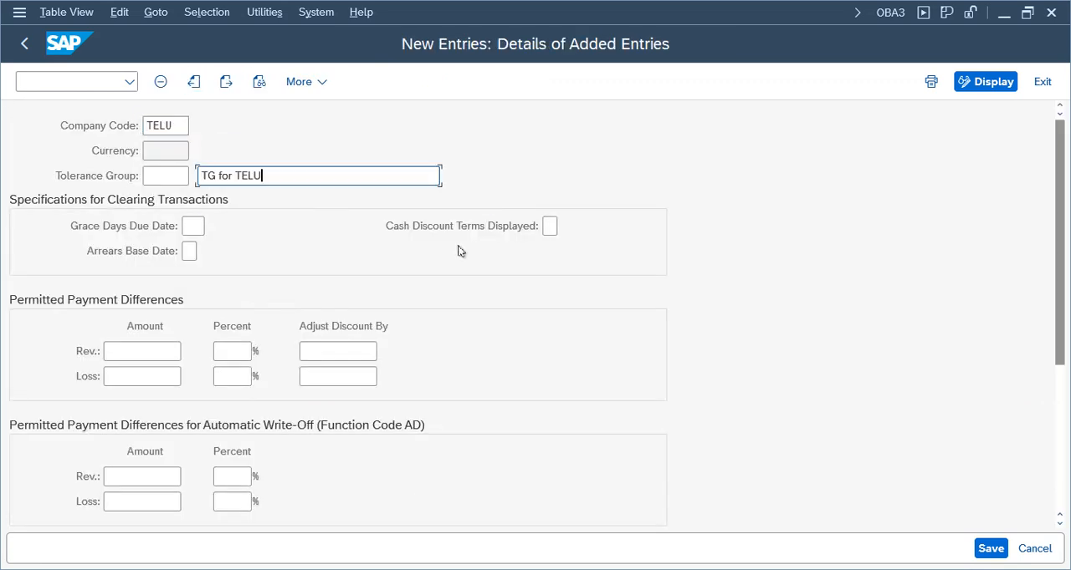
{"action": "key", "text": "ctrl+s"}
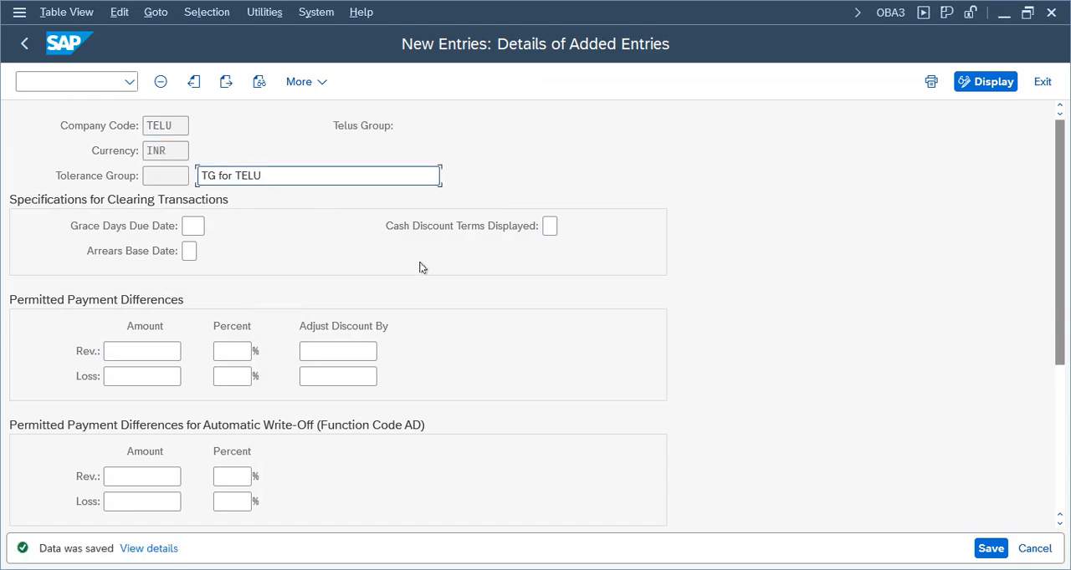
{"action": "left_click", "coordinate": [1042, 81]}
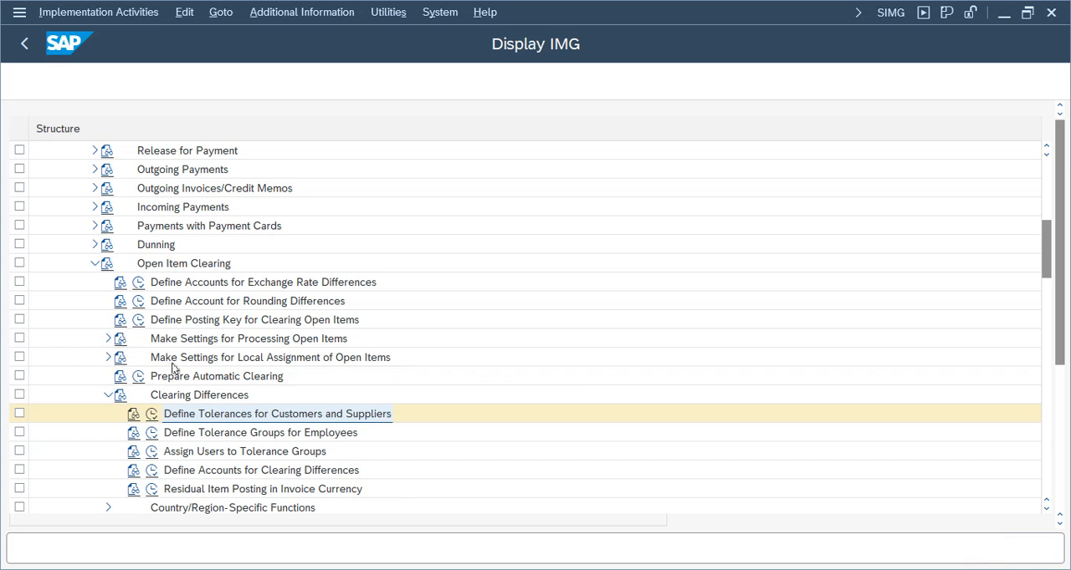
{"action": "left_click", "coordinate": [326, 433]}
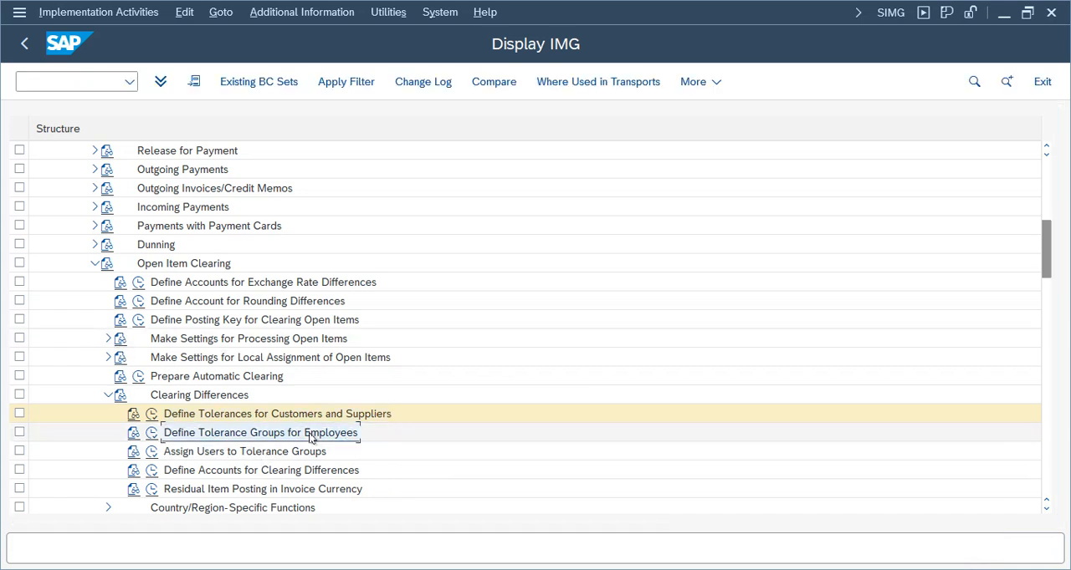
{"action": "left_click", "coordinate": [245, 453]}
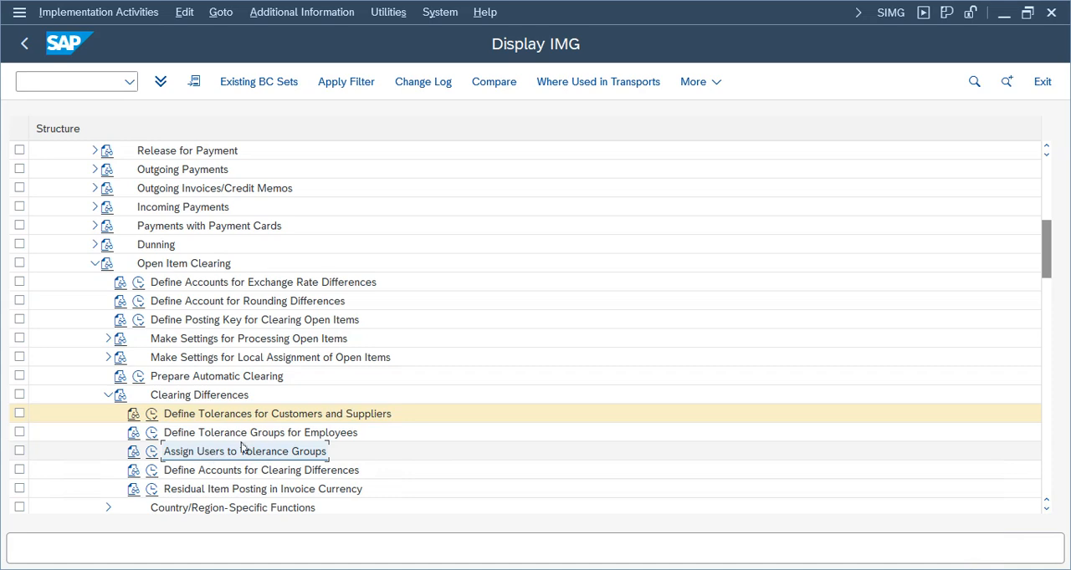
{"action": "left_click", "coordinate": [308, 415]}
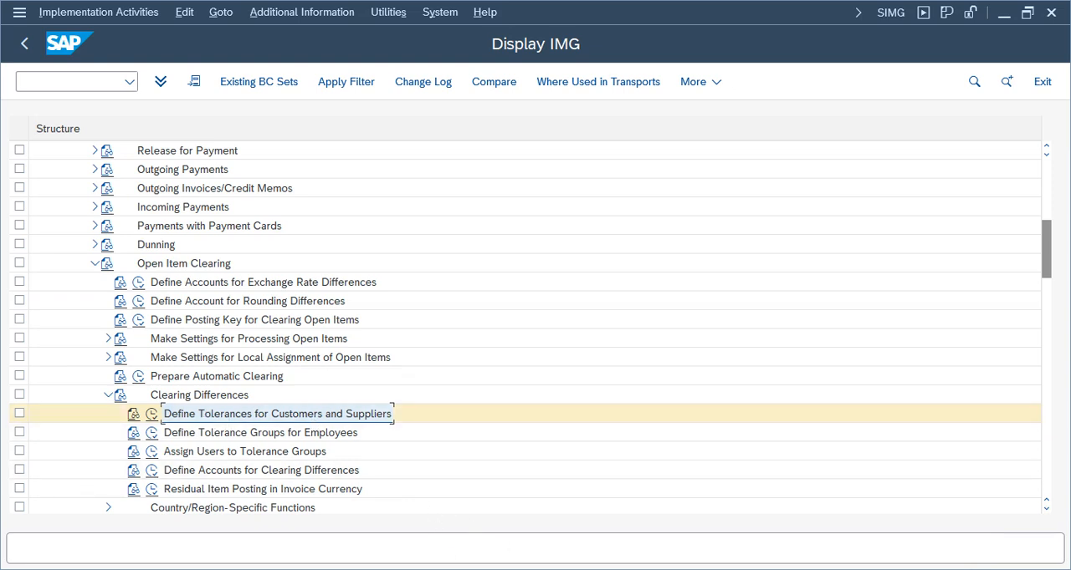
Switch to the Post Outgoing Payments window and process the vendor's open items
{"action": "left_click", "coordinate": [481, 569]}
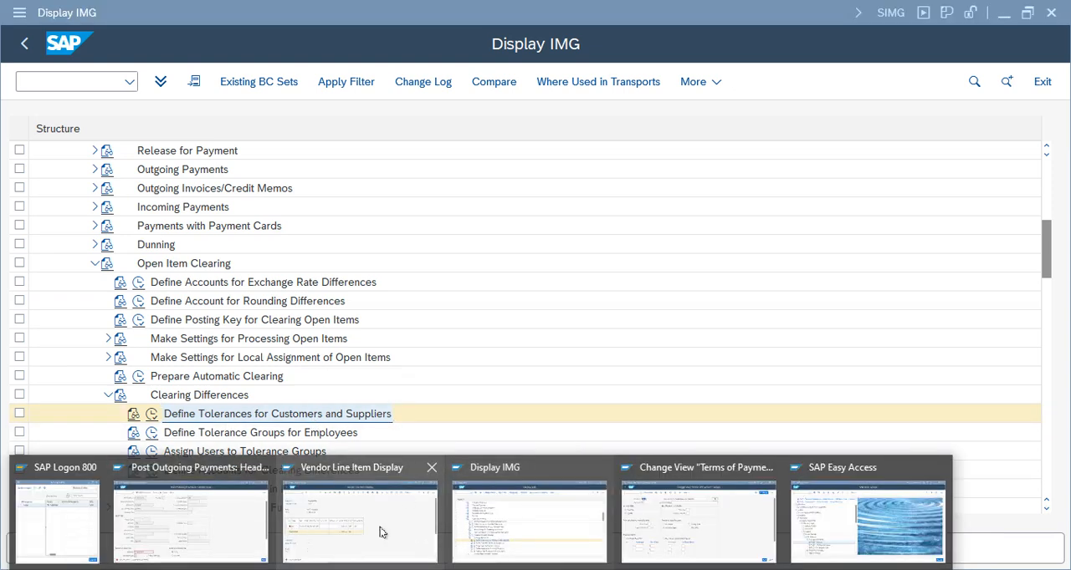
{"action": "left_click", "coordinate": [247, 522]}
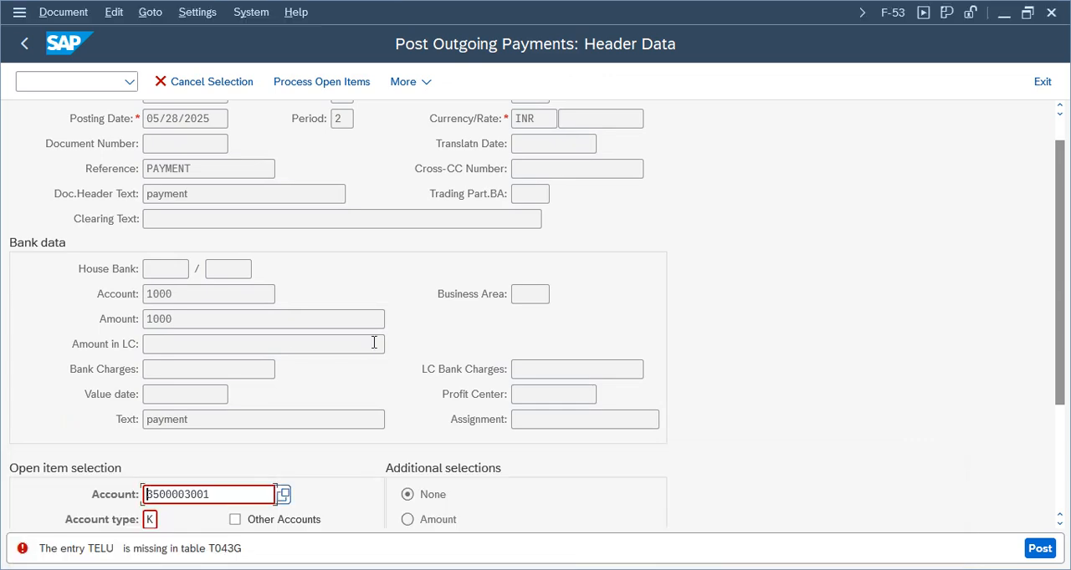
{"action": "key", "text": "shift+F4"}
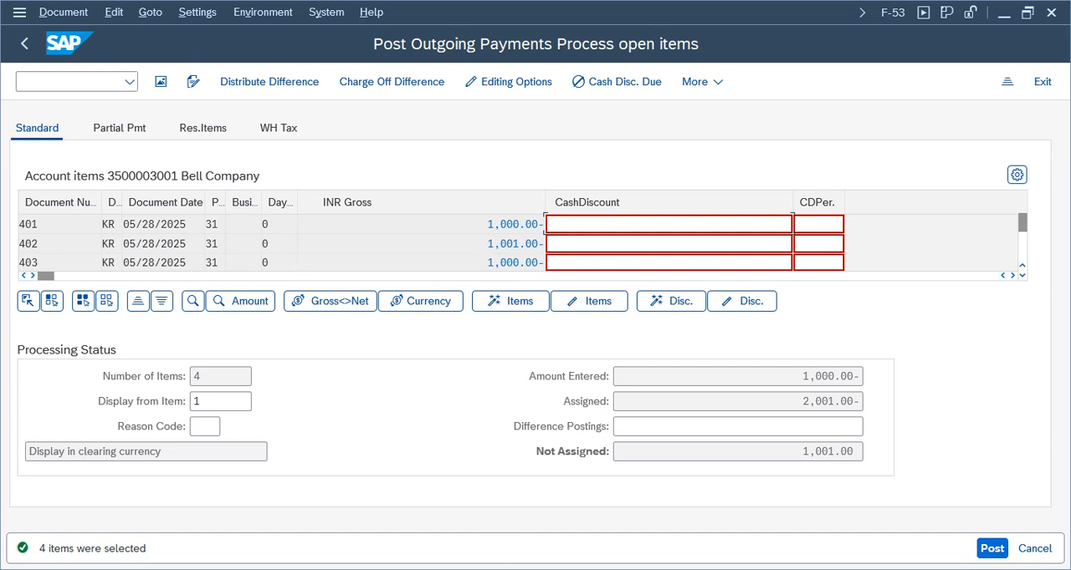
Return to Display IMG and examine the tolerance group field in company code TELU's customer and supplier tolerance entry
{"action": "left_click", "coordinate": [513, 520]}
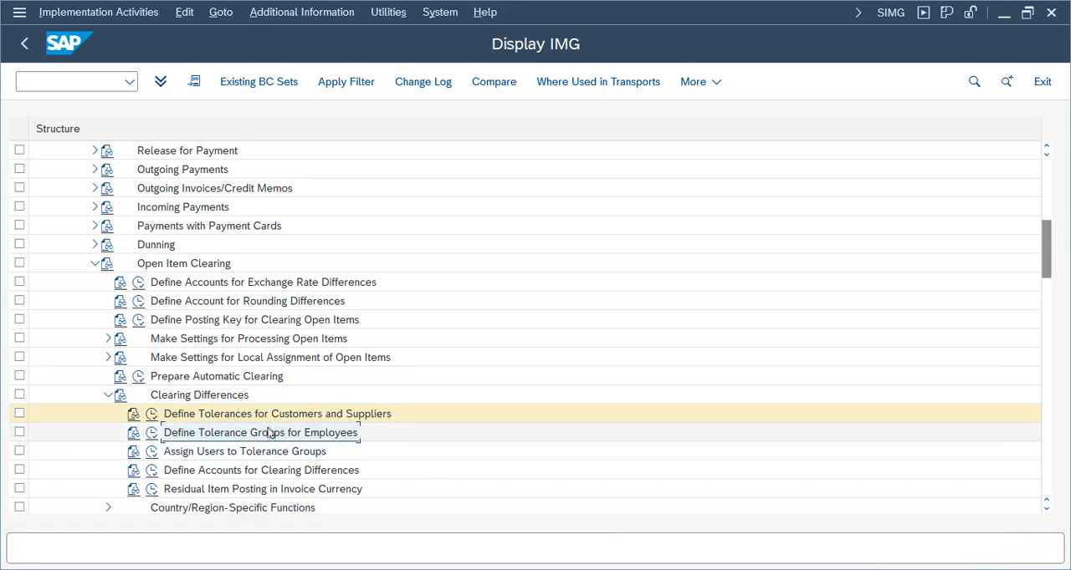
{"action": "left_click", "coordinate": [151, 414]}
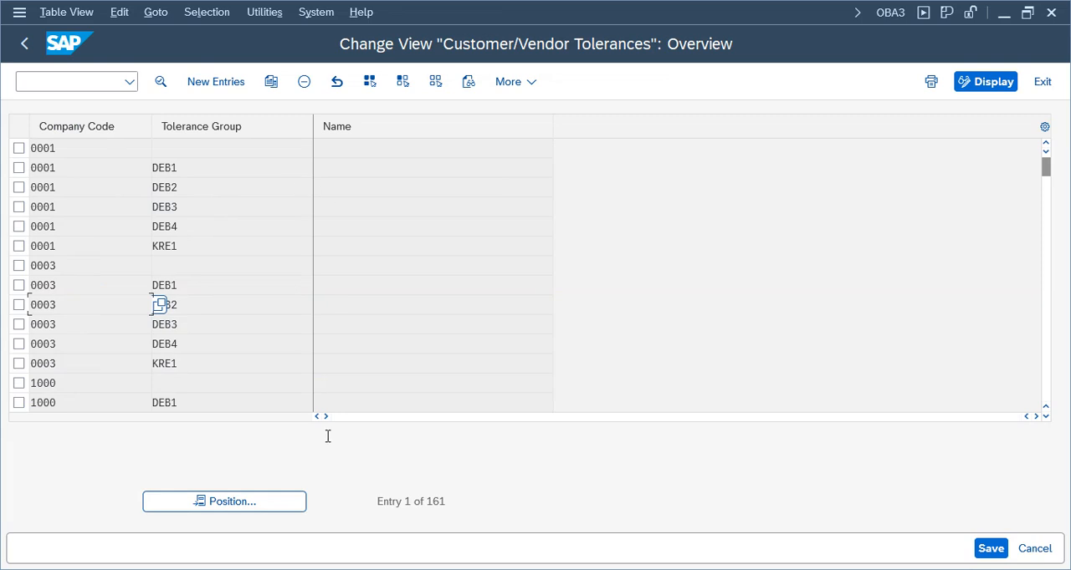
{"action": "left_click", "coordinate": [282, 503]}
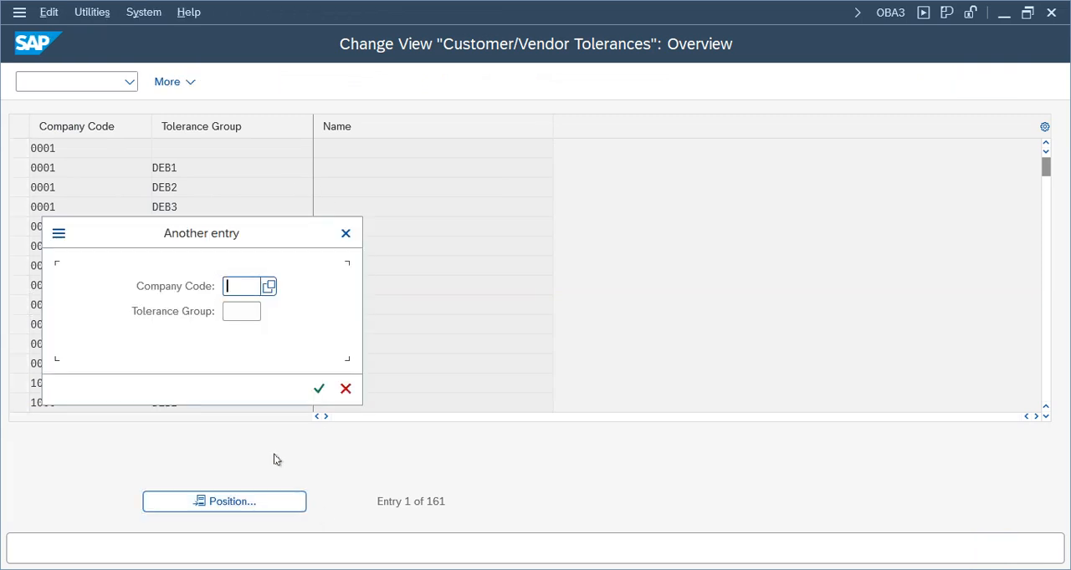
{"action": "type", "text": "telu"}
{"action": "key", "text": "Return"}
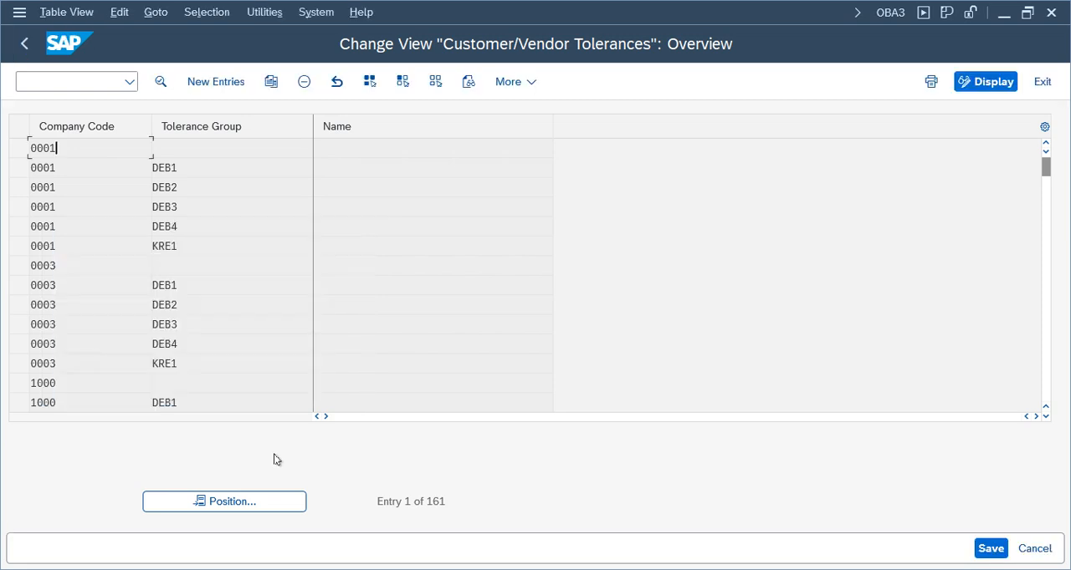
{"action": "double_click", "coordinate": [247, 148]}
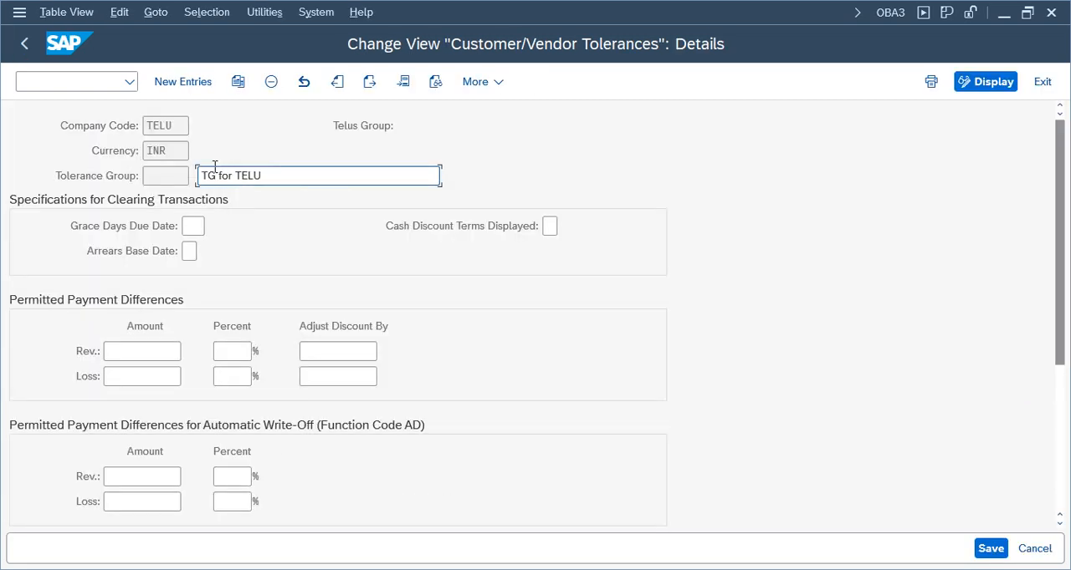
{"action": "left_click", "coordinate": [175, 174]}
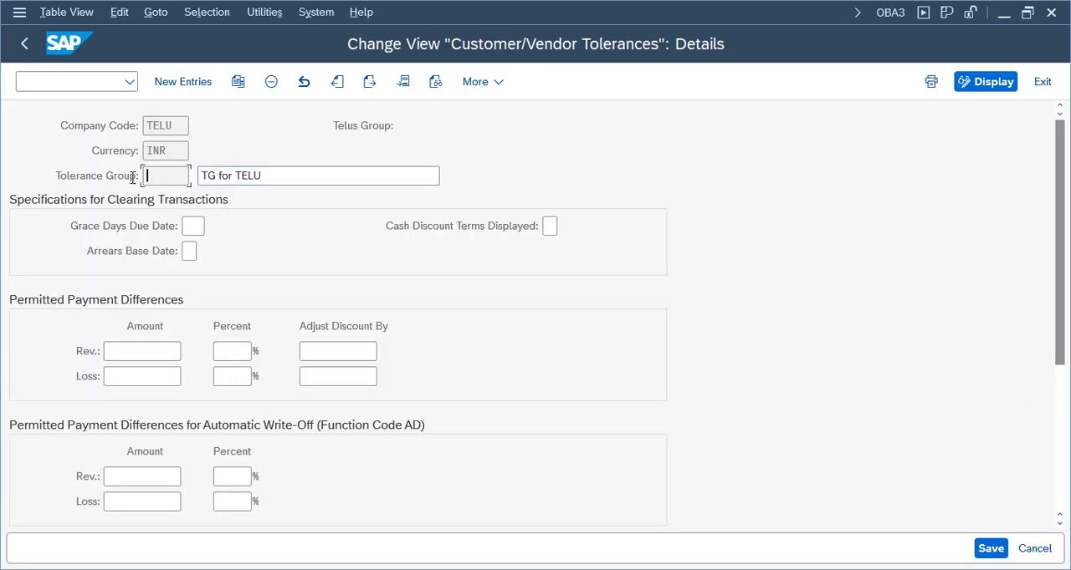
{"action": "left_click", "coordinate": [1041, 82]}
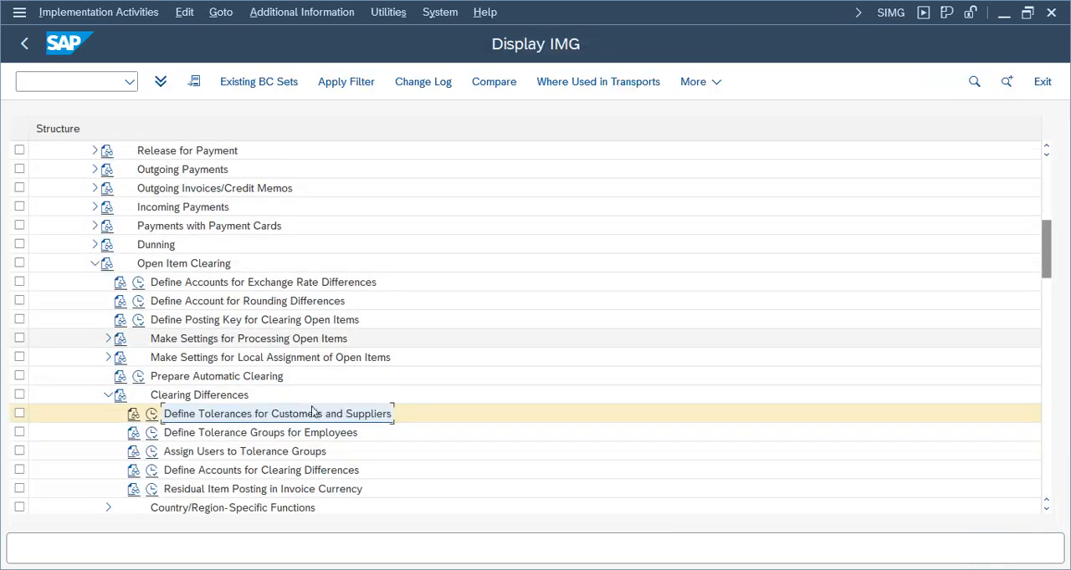
Switch back to the outgoing payment, review its open items, and deactivate all of them
{"action": "left_click", "coordinate": [481, 569]}
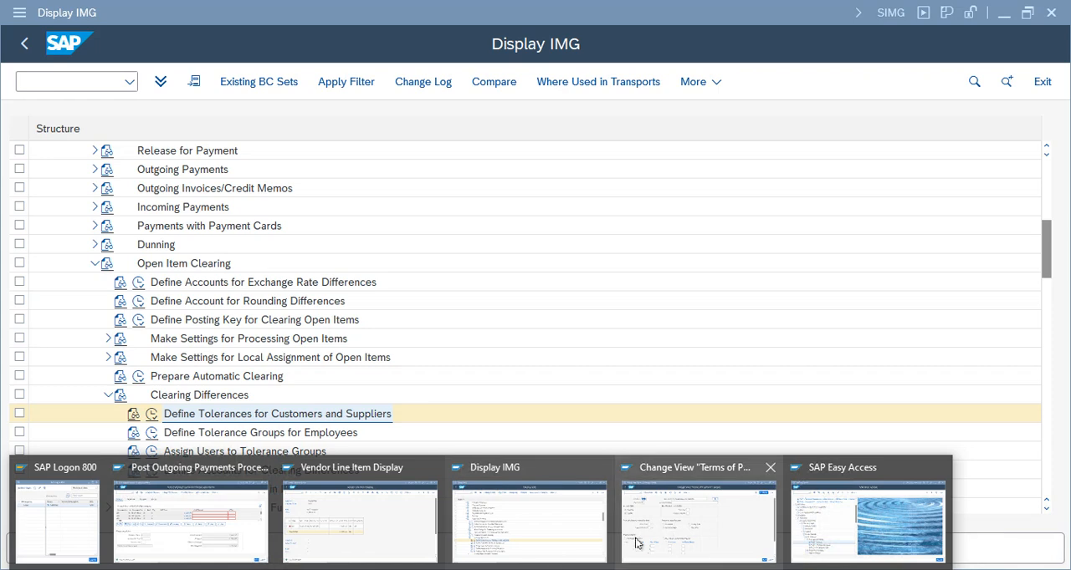
{"action": "left_click", "coordinate": [234, 516]}
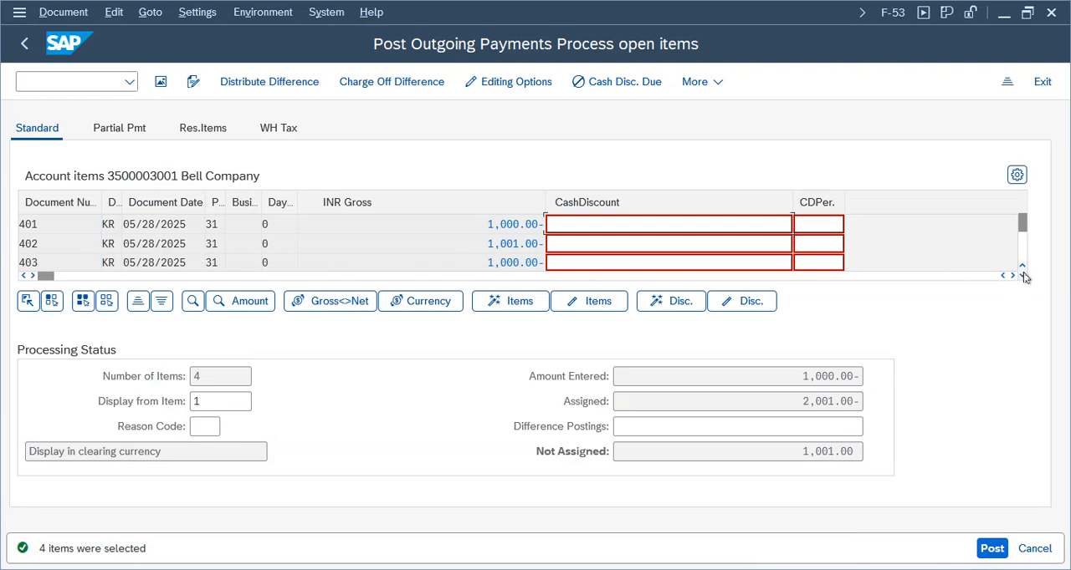
{"action": "left_click", "coordinate": [814, 453]}
{"action": "left_click", "coordinate": [1022, 275]}
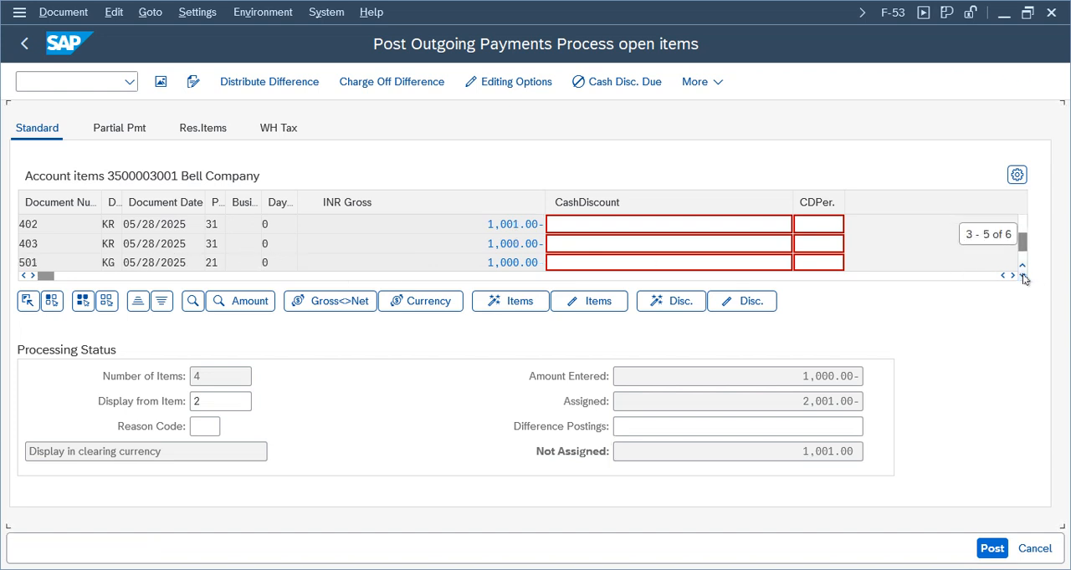
{"action": "left_click", "coordinate": [1022, 275]}
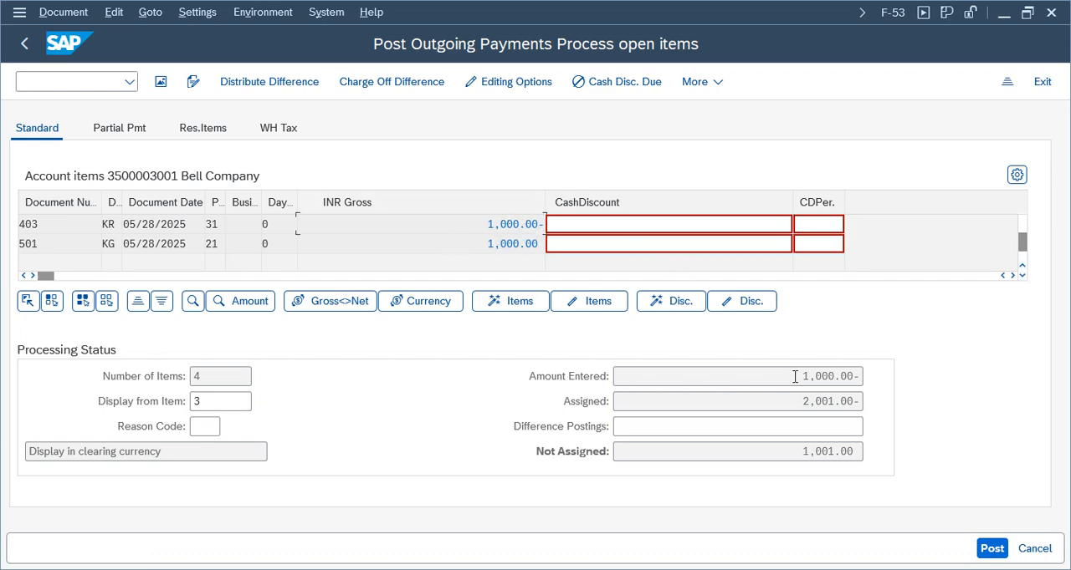
{"action": "left_click_drag", "start_coordinate": [796, 375], "coordinate": [964, 353]}
{"action": "left_click", "coordinate": [82, 302]}
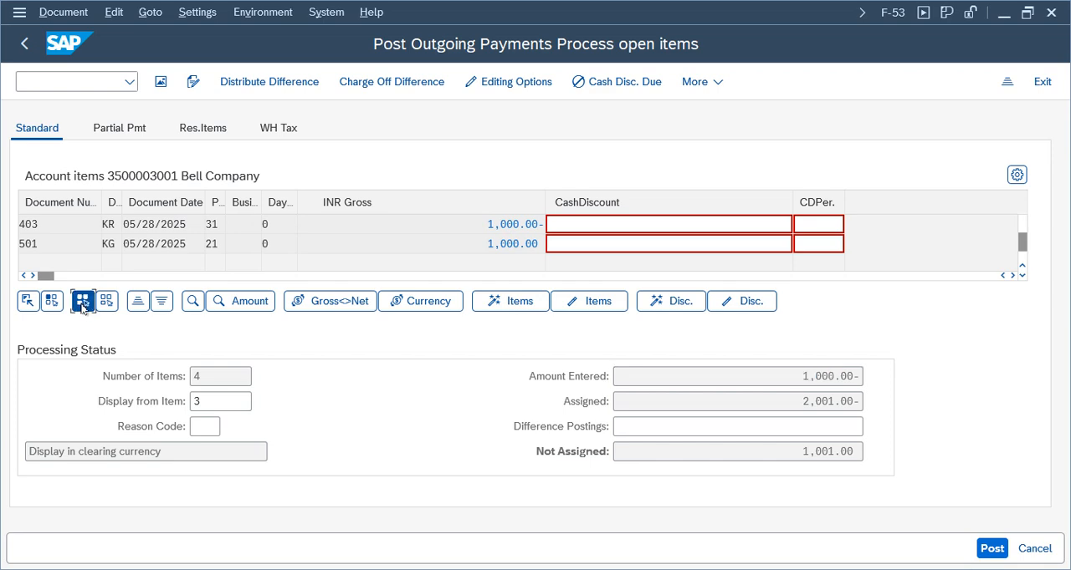
{"action": "left_click", "coordinate": [608, 308]}
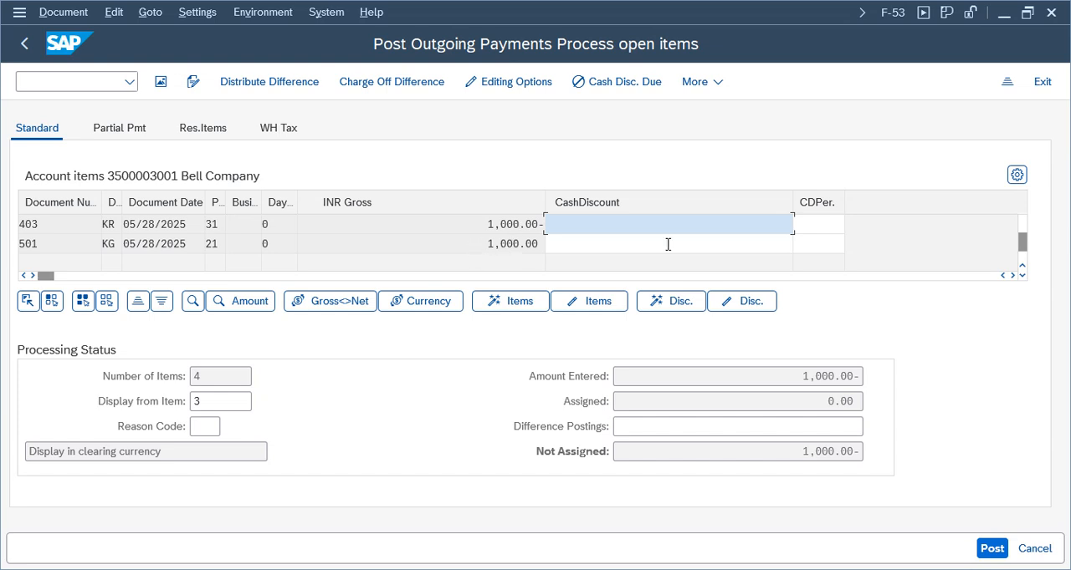
Activate only the open item of document 403 and compare the payment's entered, assigned and not assigned amounts
{"action": "left_click", "coordinate": [1022, 269]}
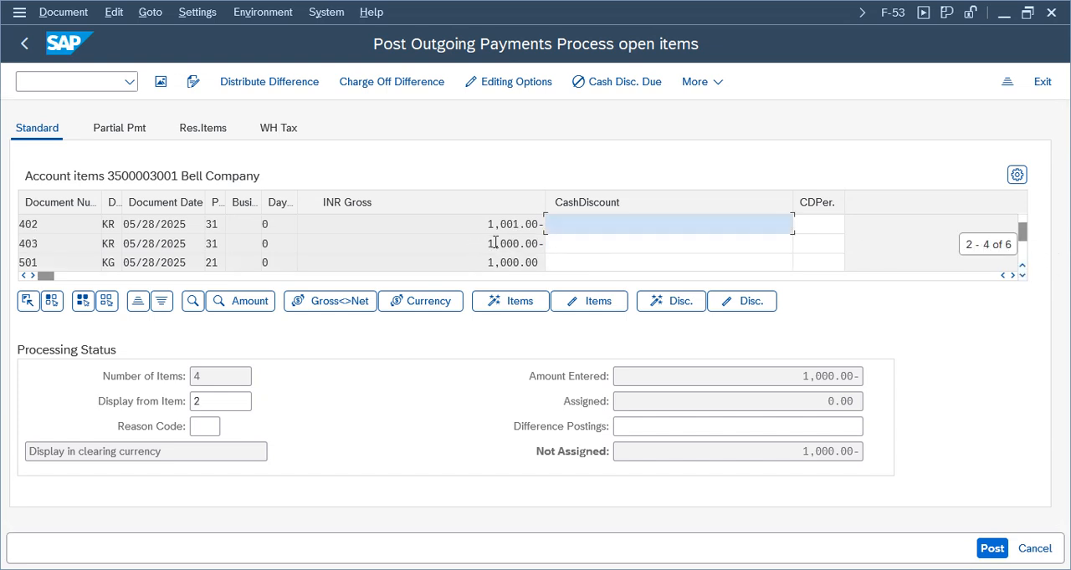
{"action": "scroll", "coordinate": [801, 272], "scroll_direction": "down", "scroll_amount": 1}
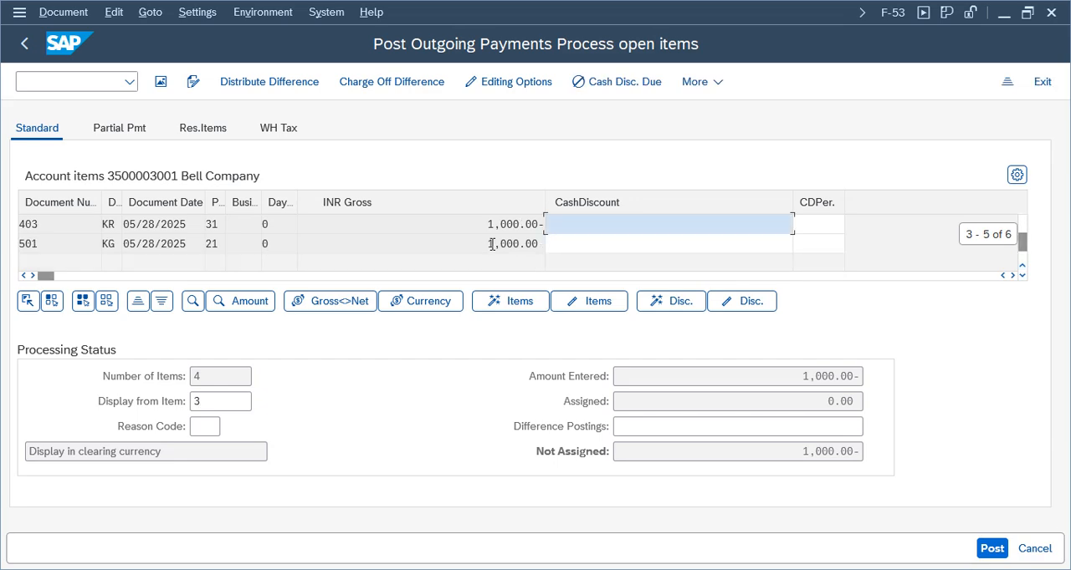
{"action": "double_click", "coordinate": [512, 224]}
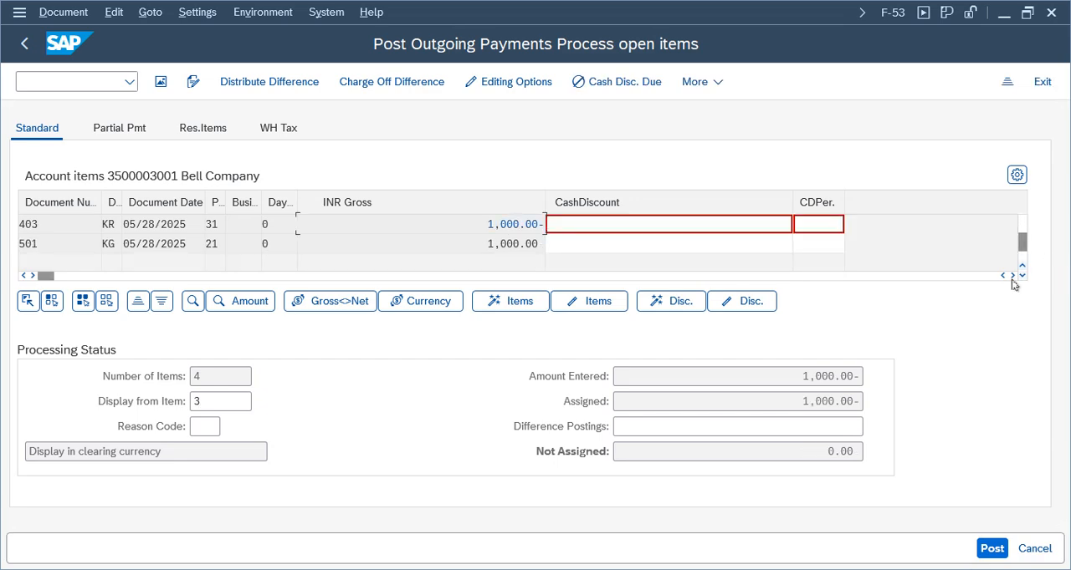
{"action": "left_click_drag", "start_coordinate": [825, 452], "coordinate": [869, 448]}
{"action": "left_click_drag", "start_coordinate": [525, 225], "coordinate": [458, 223]}
{"action": "left_click_drag", "start_coordinate": [799, 377], "coordinate": [903, 375]}
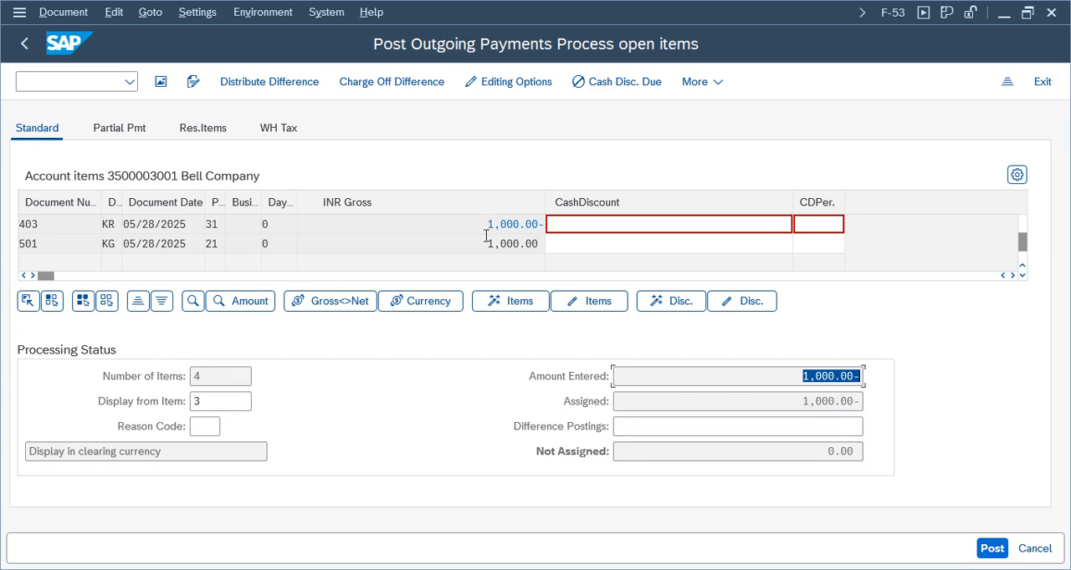
{"action": "left_click_drag", "start_coordinate": [799, 401], "coordinate": [893, 399]}
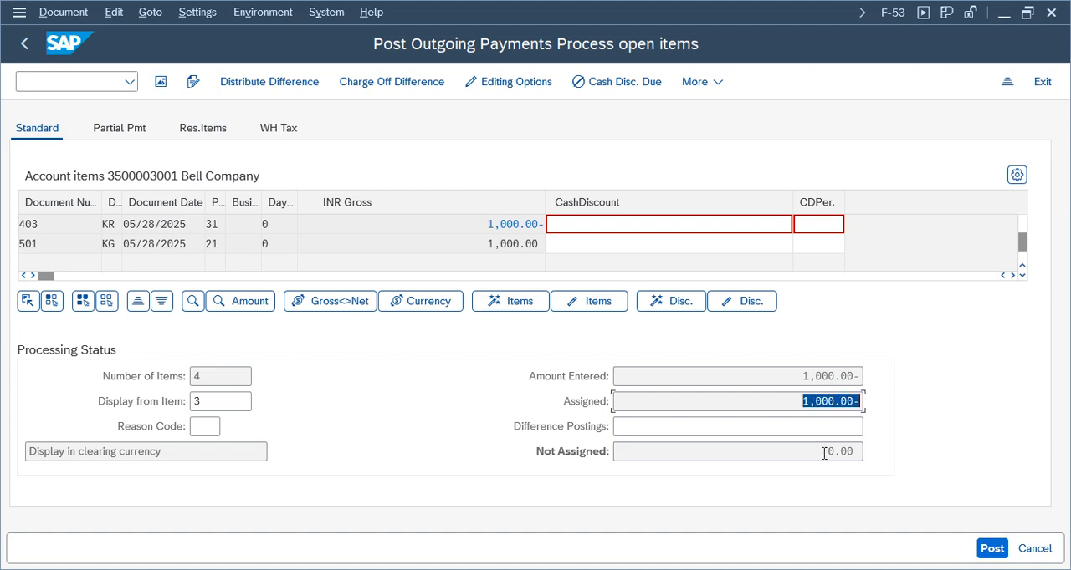
Simulate the outgoing payment, review its vendor and other line items, and post the document
{"action": "left_click_drag", "start_coordinate": [824, 453], "coordinate": [905, 451]}
{"action": "left_click", "coordinate": [52, 12]}
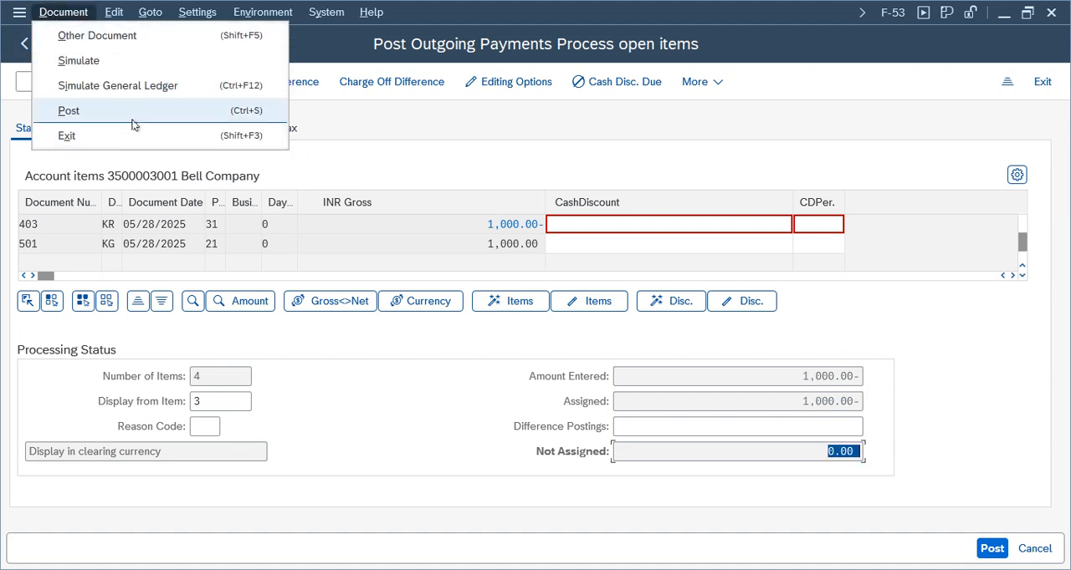
{"action": "left_click", "coordinate": [136, 57]}
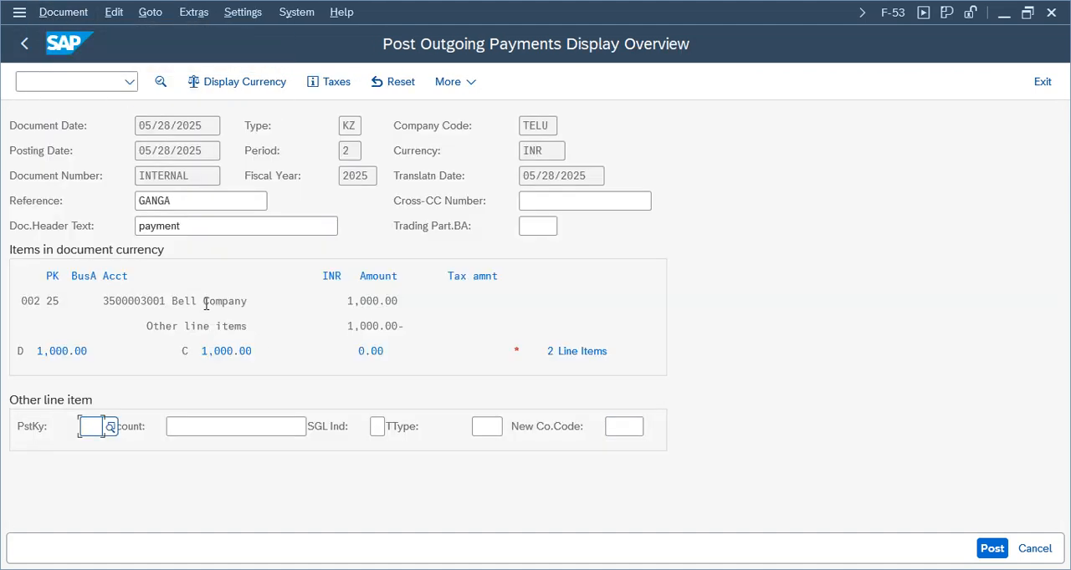
{"action": "left_click", "coordinate": [210, 326]}
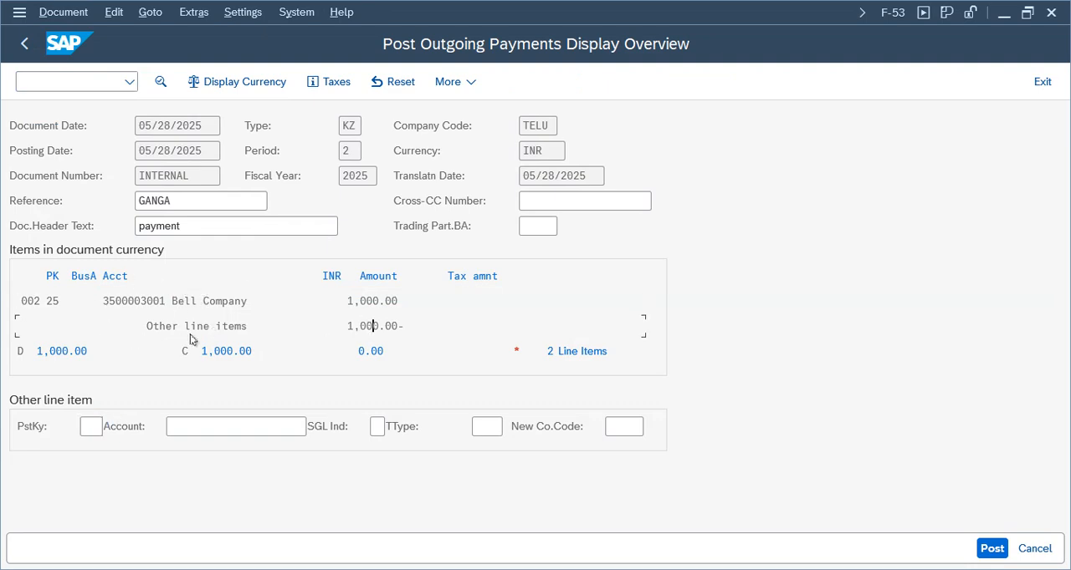
{"action": "left_click_drag", "start_coordinate": [238, 301], "coordinate": [20, 303]}
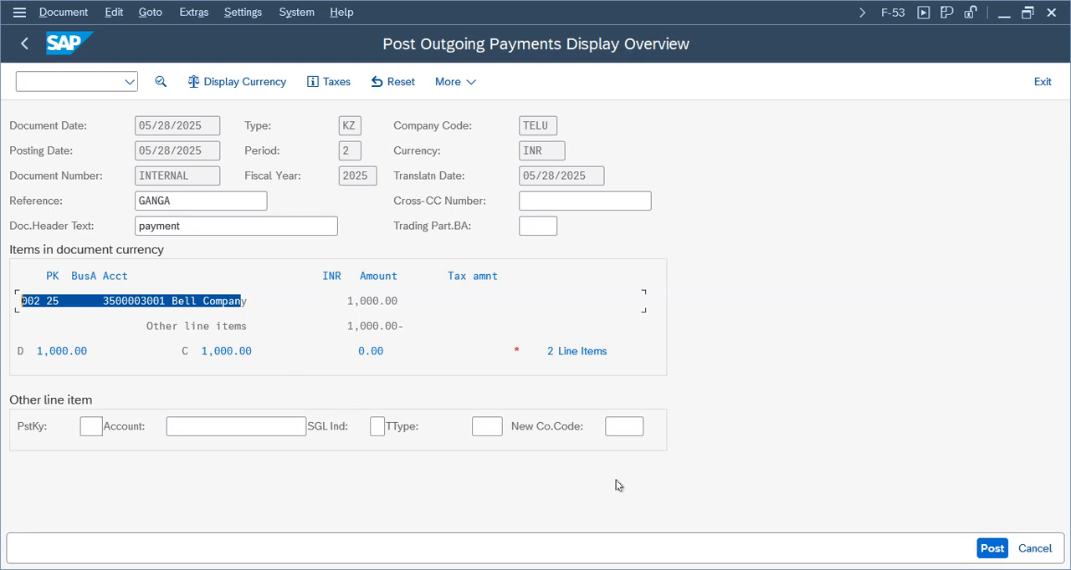
{"action": "left_click", "coordinate": [999, 552]}
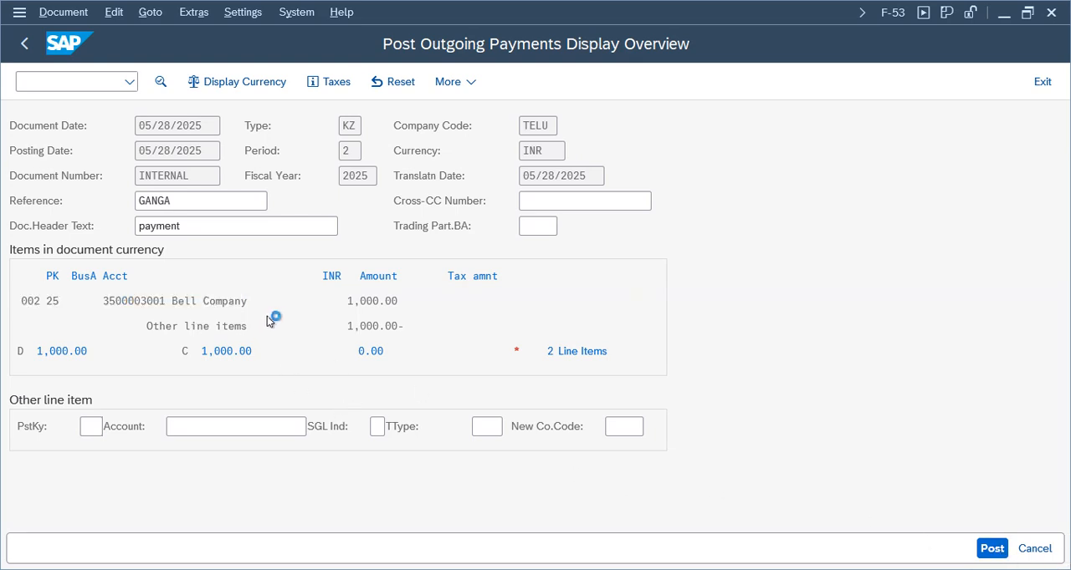
Display the posted payment document, review its cash and vendor lines, and exit the outgoing payment transaction
{"action": "left_click", "coordinate": [77, 19]}
{"action": "left_click", "coordinate": [99, 86]}
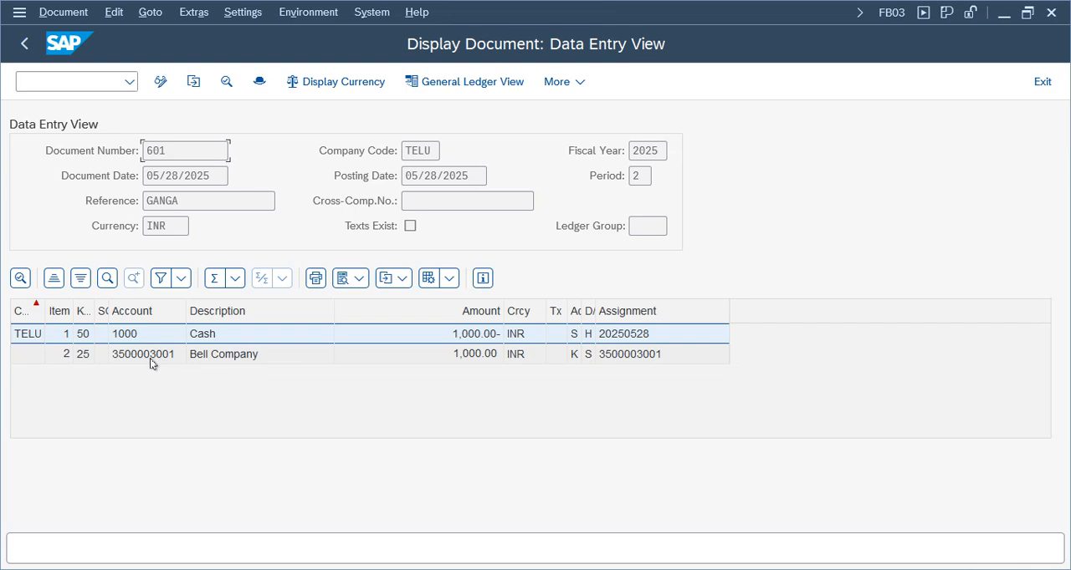
{"action": "left_click", "coordinate": [167, 358]}
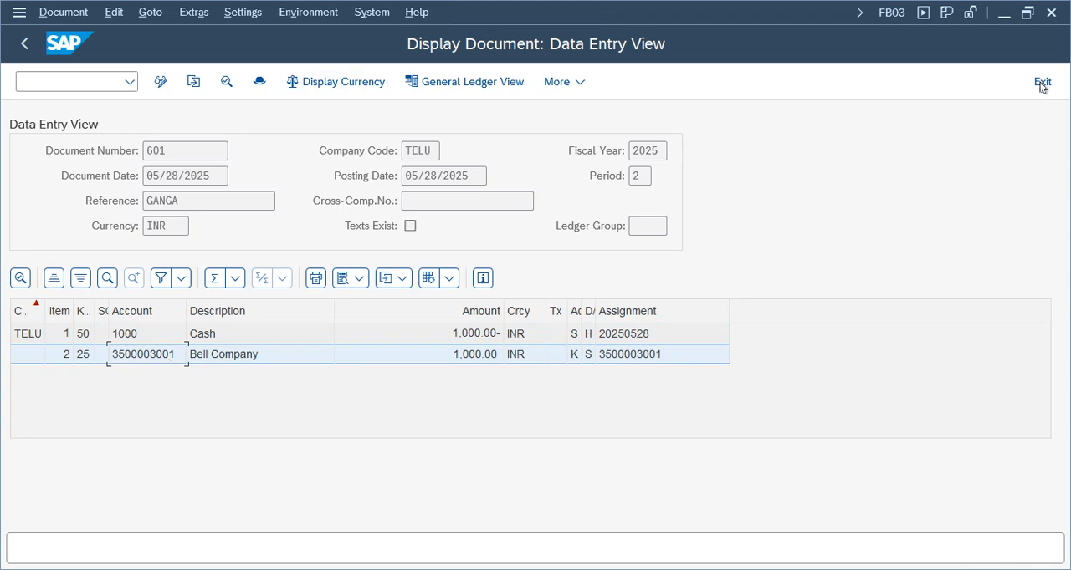
{"action": "left_click", "coordinate": [1042, 84]}
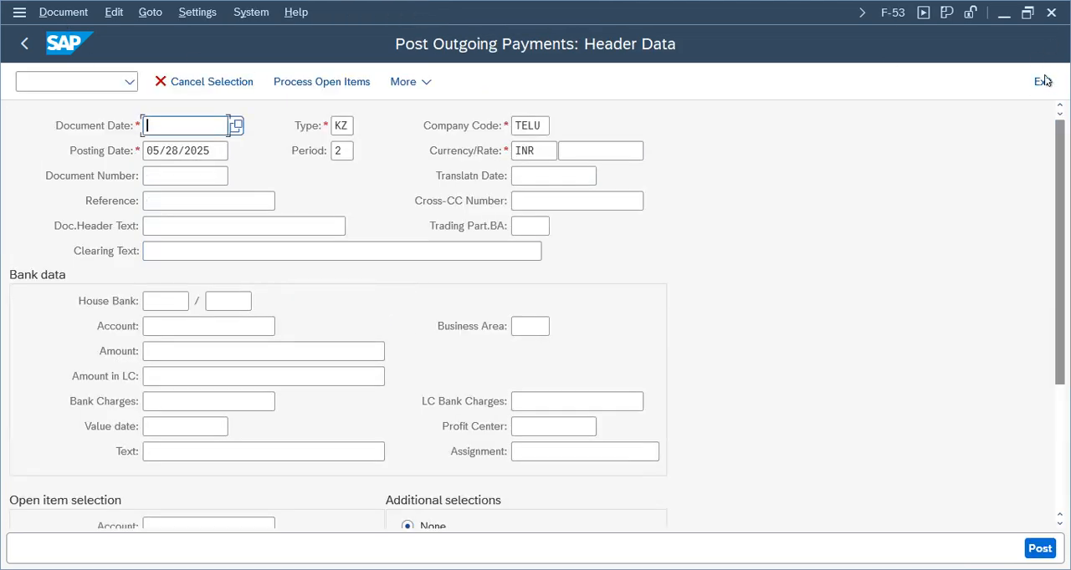
{"action": "left_click", "coordinate": [360, 439]}
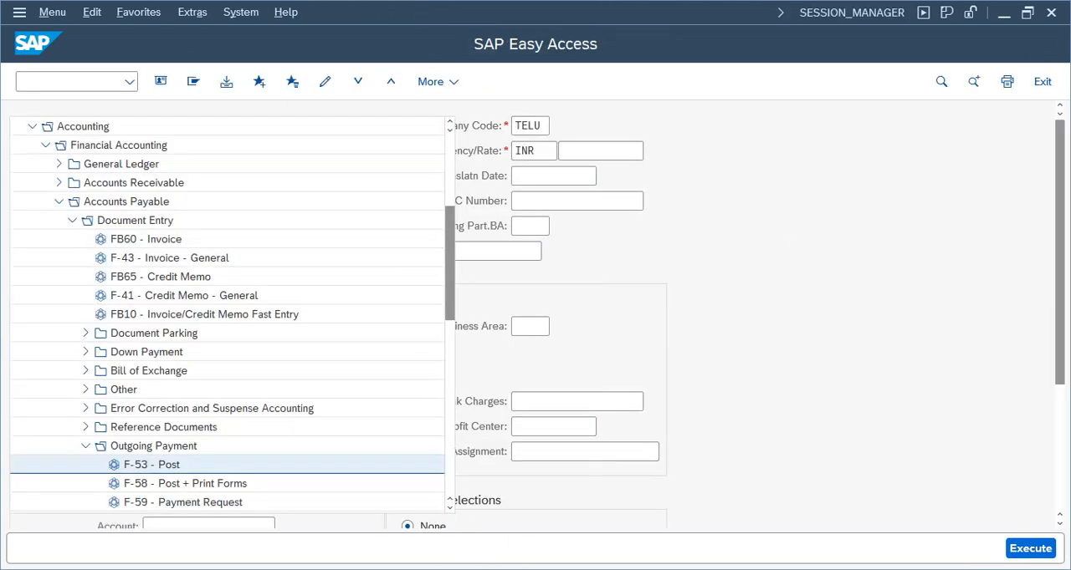
In the Terms of Payment window, create new entry TEVP with "Vendor payment terms for telu" as both sales text and own explanation
{"action": "mouse_move", "coordinate": [479, 565]}
{"action": "mouse_move", "coordinate": [688, 548]}
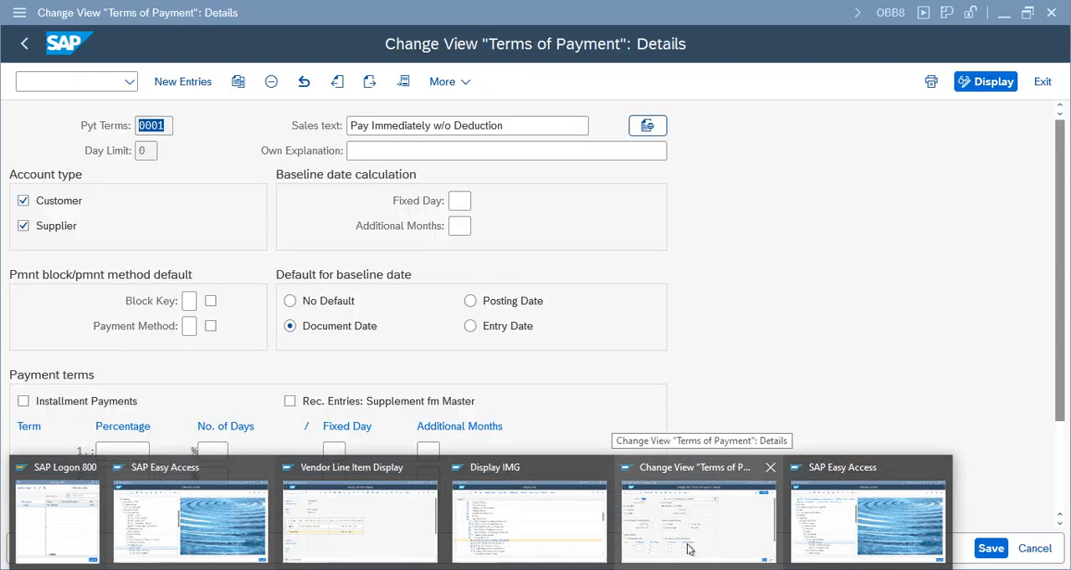
{"action": "left_click", "coordinate": [695, 523]}
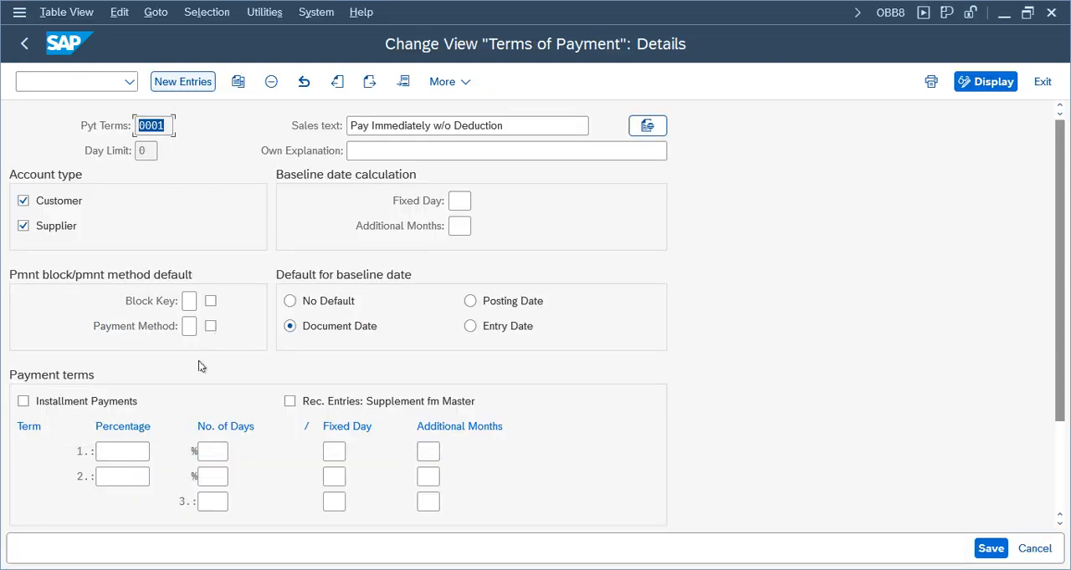
{"action": "left_click", "coordinate": [183, 81]}
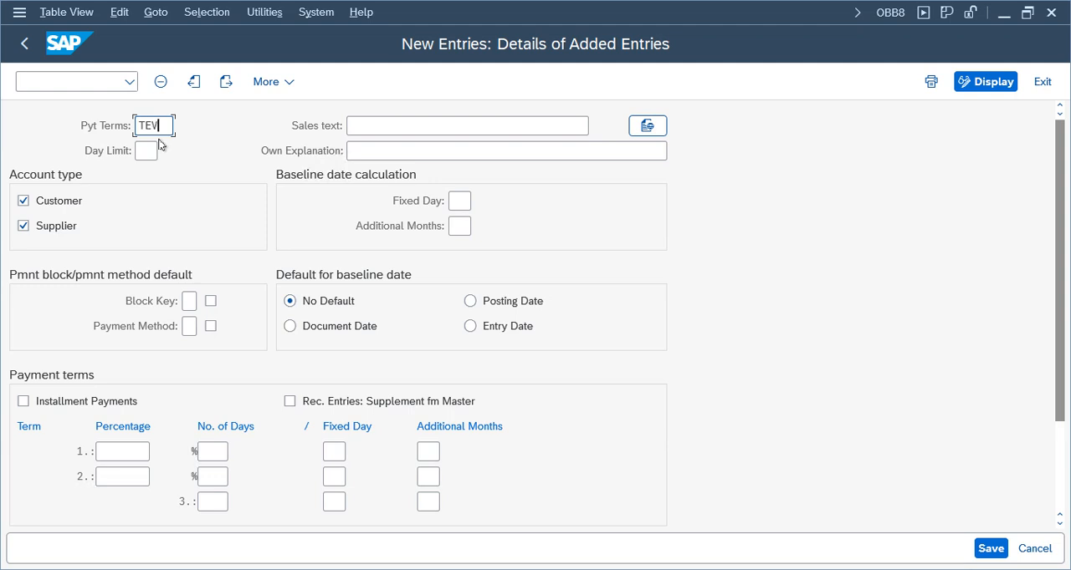
{"action": "left_click", "coordinate": [377, 124]}
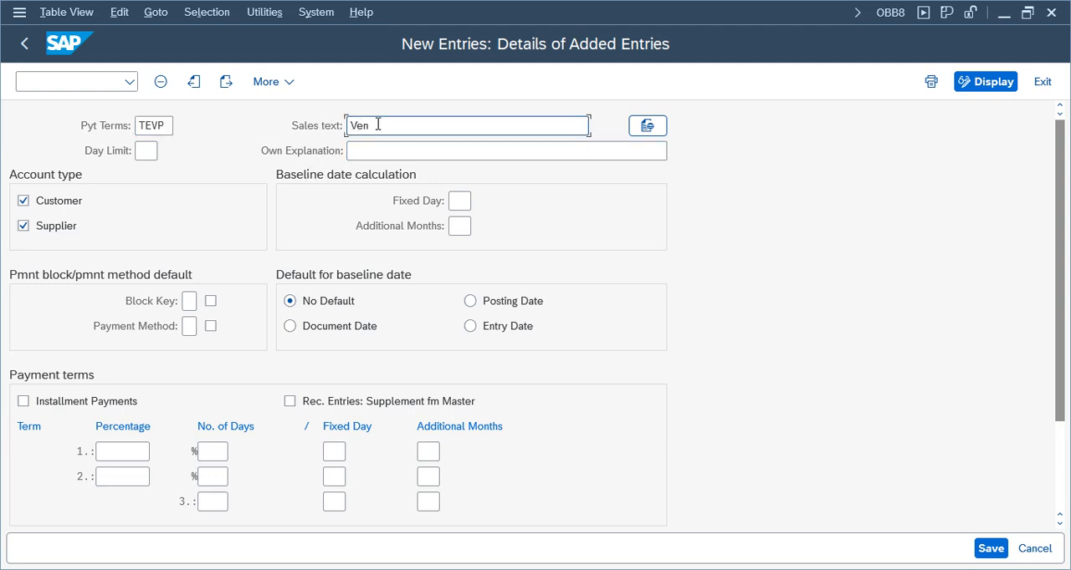
{"action": "type", "text": "Vendor payment terms for telu"}
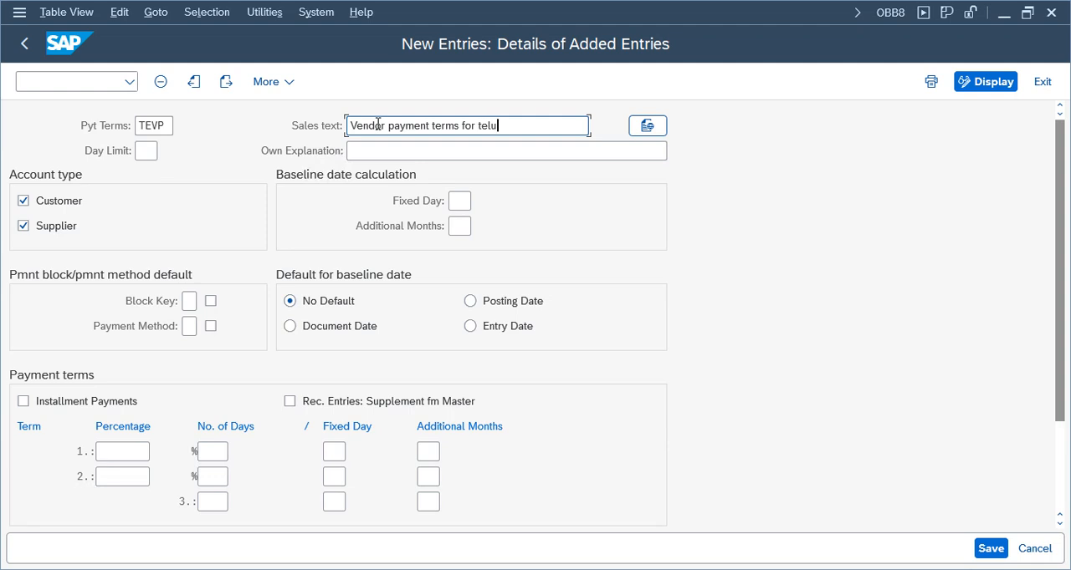
{"action": "key", "text": "ctrl+a"}
{"action": "key", "text": "ctrl+c"}
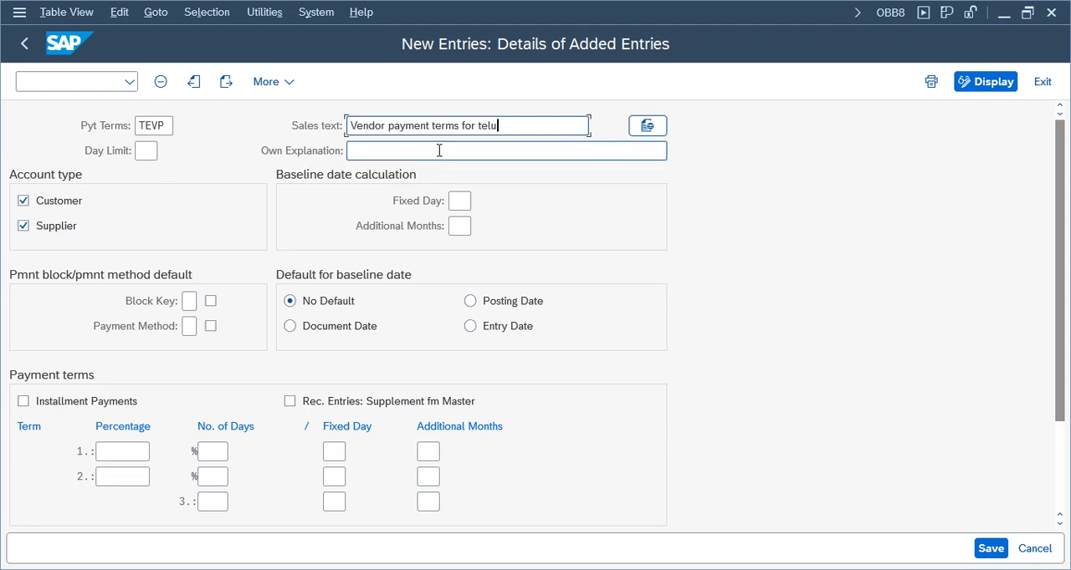
{"action": "left_click", "coordinate": [439, 151]}
{"action": "key", "text": "ctrl+v"}
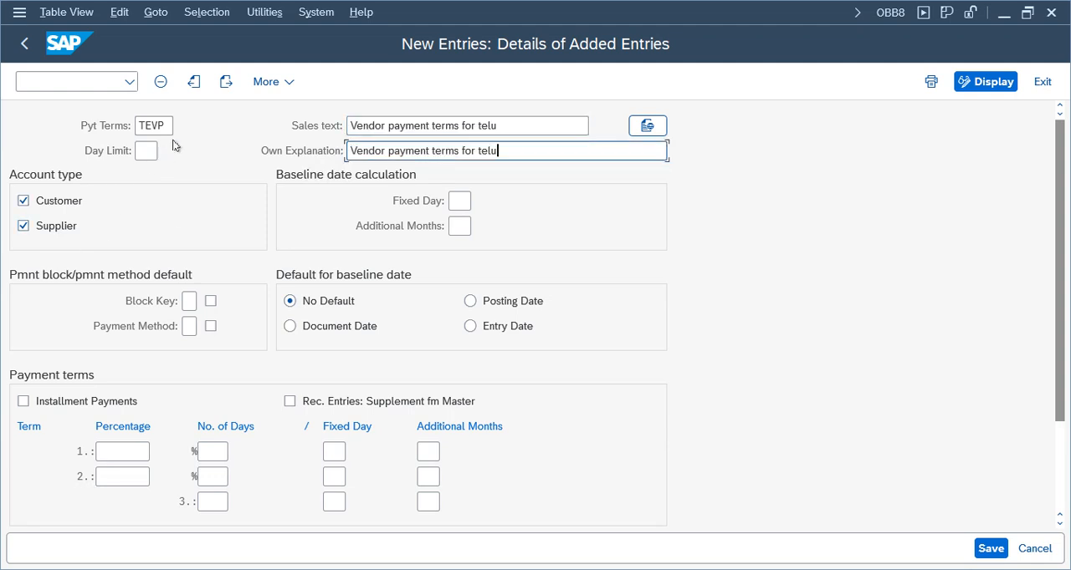
Restrict payment terms TEVP to the Supplier account type by deselecting Customer, leaving the payment method blank
{"action": "left_click_drag", "start_coordinate": [171, 126], "coordinate": [136, 125]}
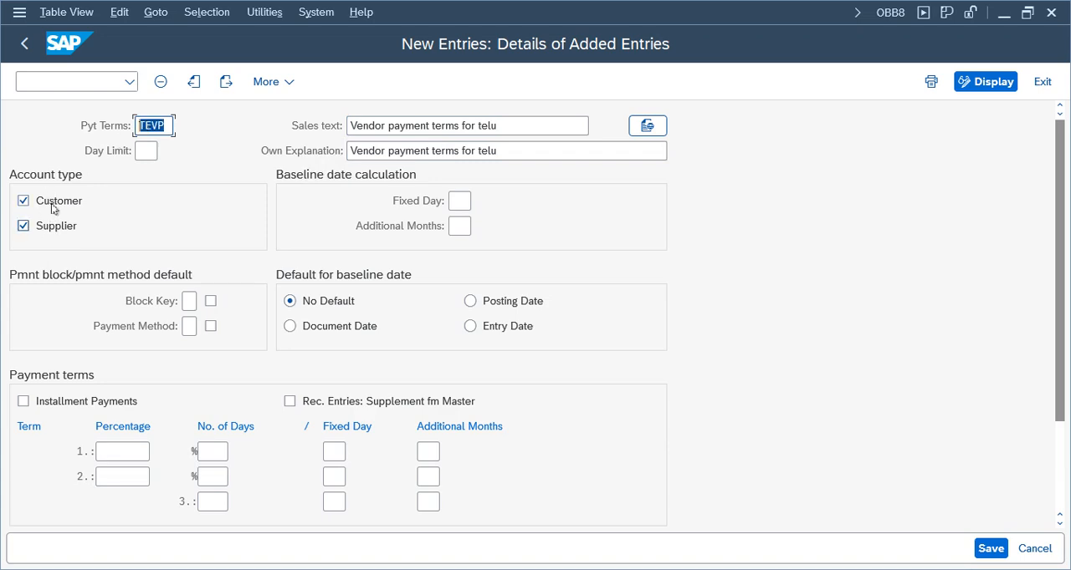
{"action": "left_click", "coordinate": [146, 128]}
{"action": "left_click", "coordinate": [43, 207]}
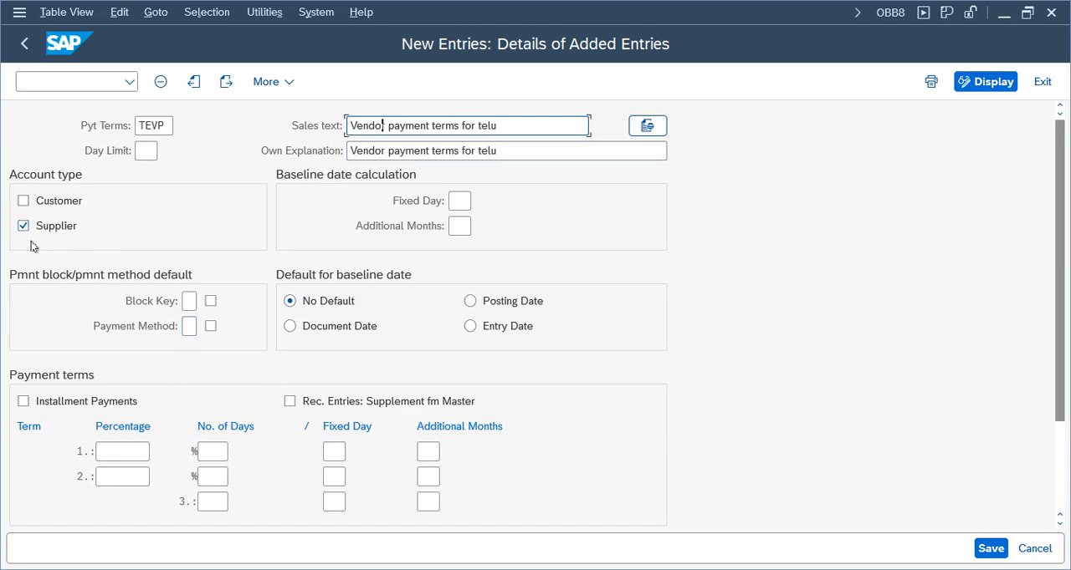
{"action": "left_click", "coordinate": [145, 125]}
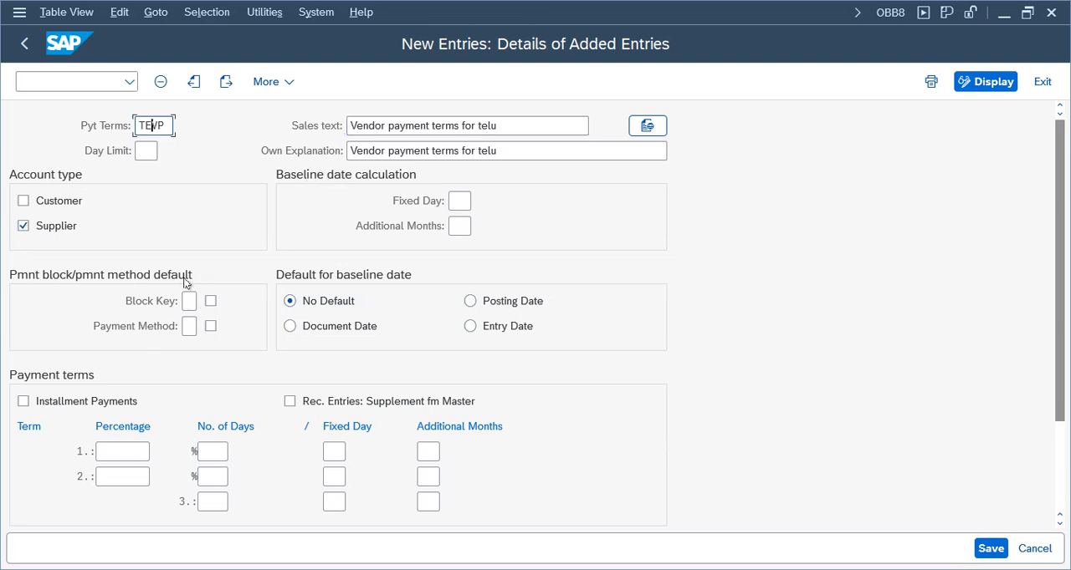
{"action": "left_click", "coordinate": [189, 327]}
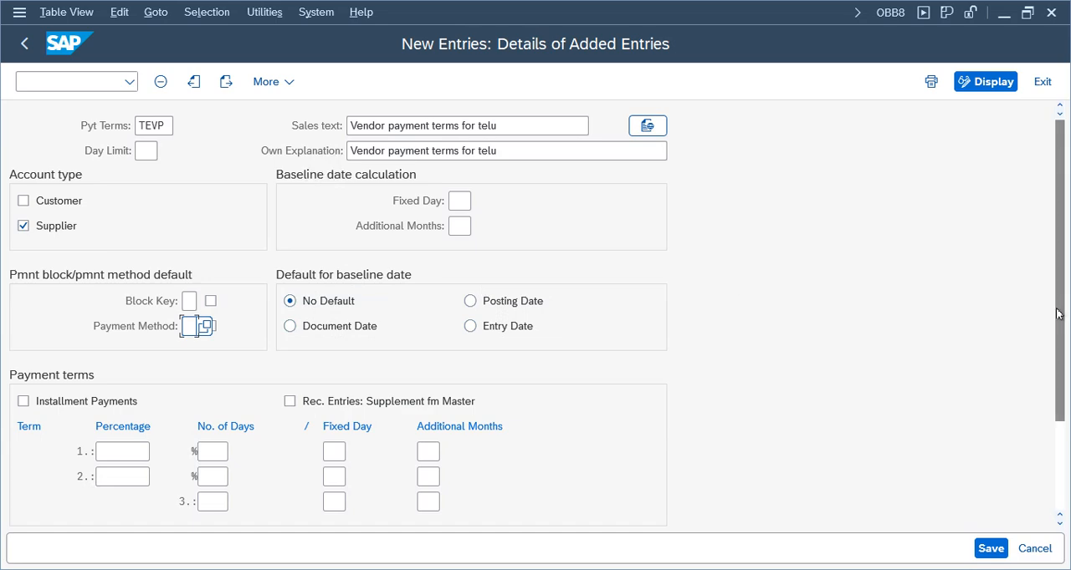
Set the first payment term to a 10 percent discount within 10 days
{"action": "left_click_drag", "start_coordinate": [1061, 314], "coordinate": [1065, 354]}
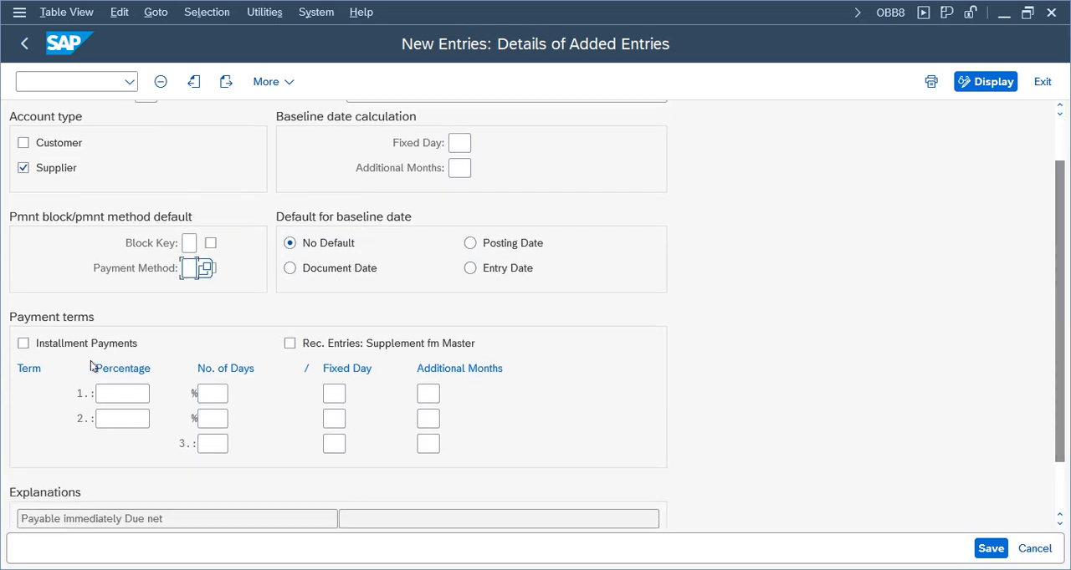
{"action": "left_click_drag", "start_coordinate": [1065, 397], "coordinate": [1065, 433]}
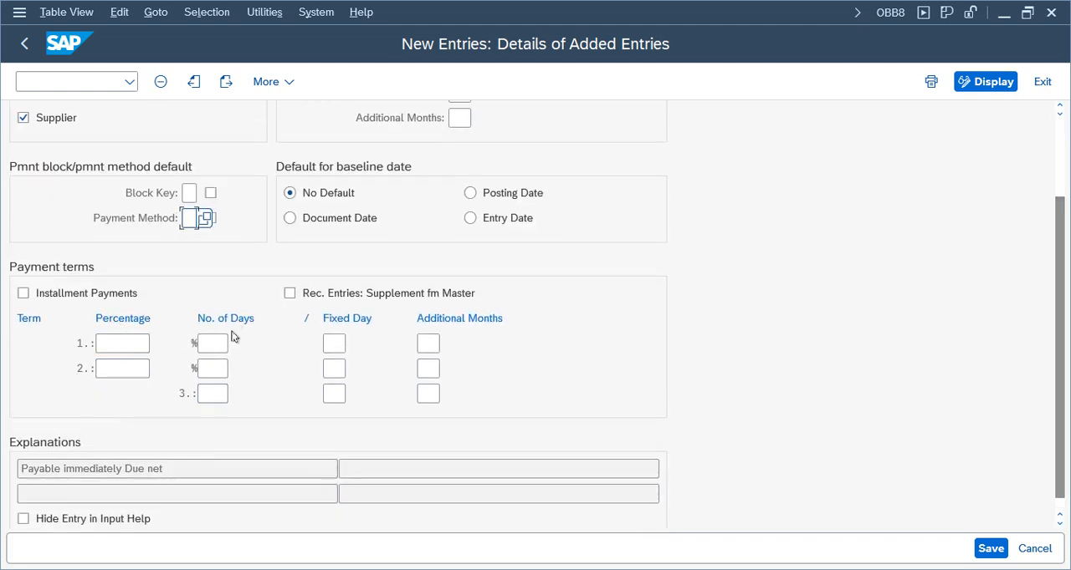
{"action": "left_click", "coordinate": [119, 342]}
{"action": "left_click", "coordinate": [215, 346]}
{"action": "left_click", "coordinate": [128, 343]}
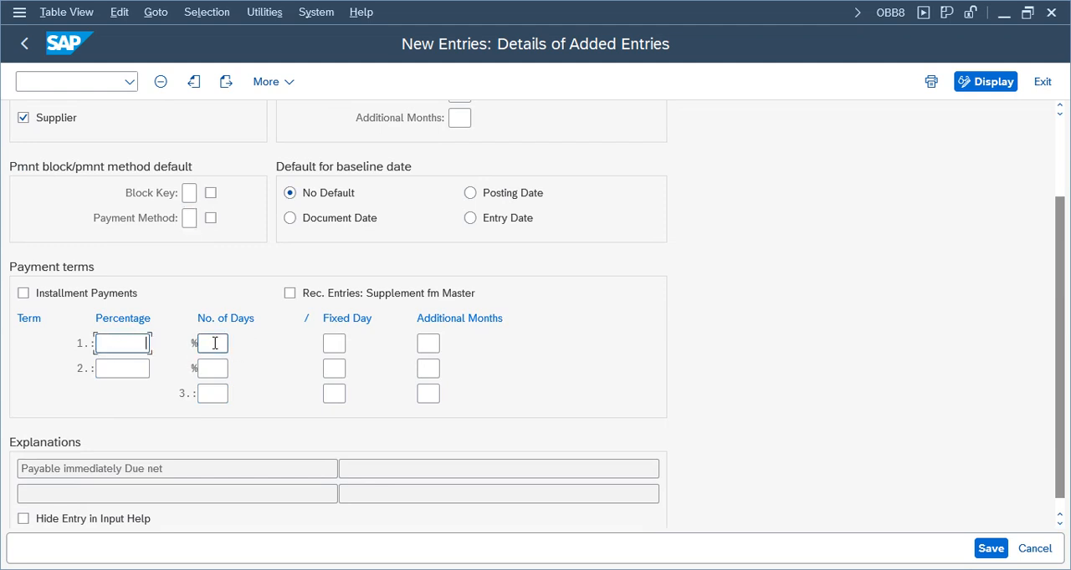
{"action": "left_click", "coordinate": [215, 343]}
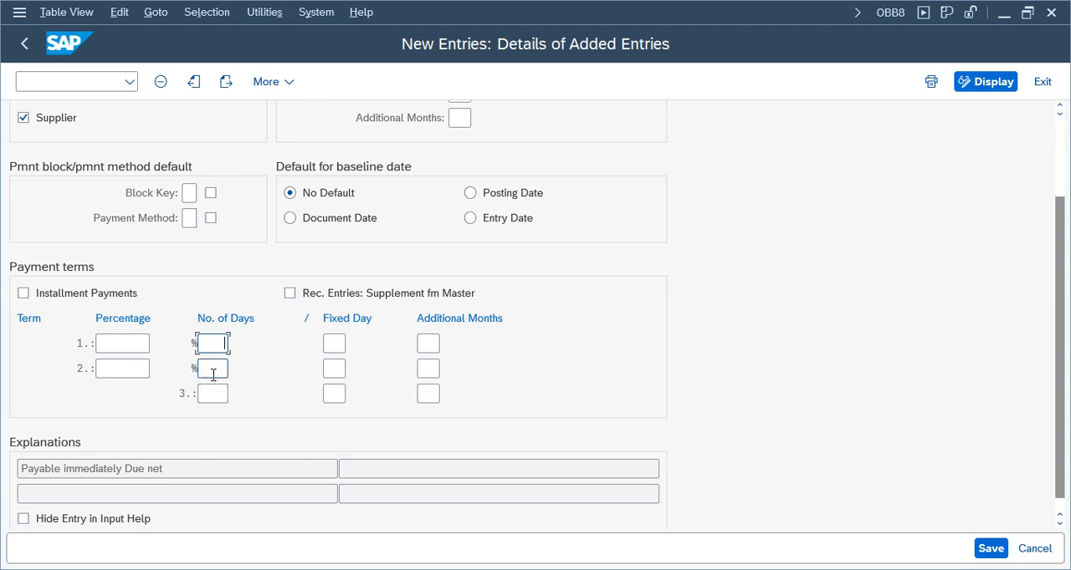
{"action": "type", "text": "10"}
{"action": "left_click", "coordinate": [128, 344]}
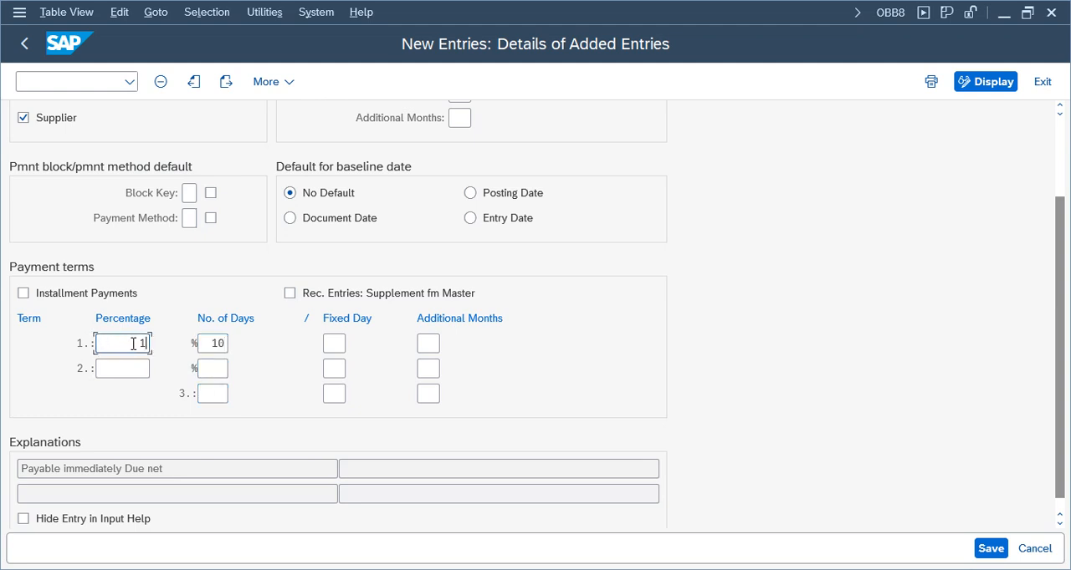
Set the second payment term to a 5 percent discount within 20 days
{"action": "left_click", "coordinate": [216, 369]}
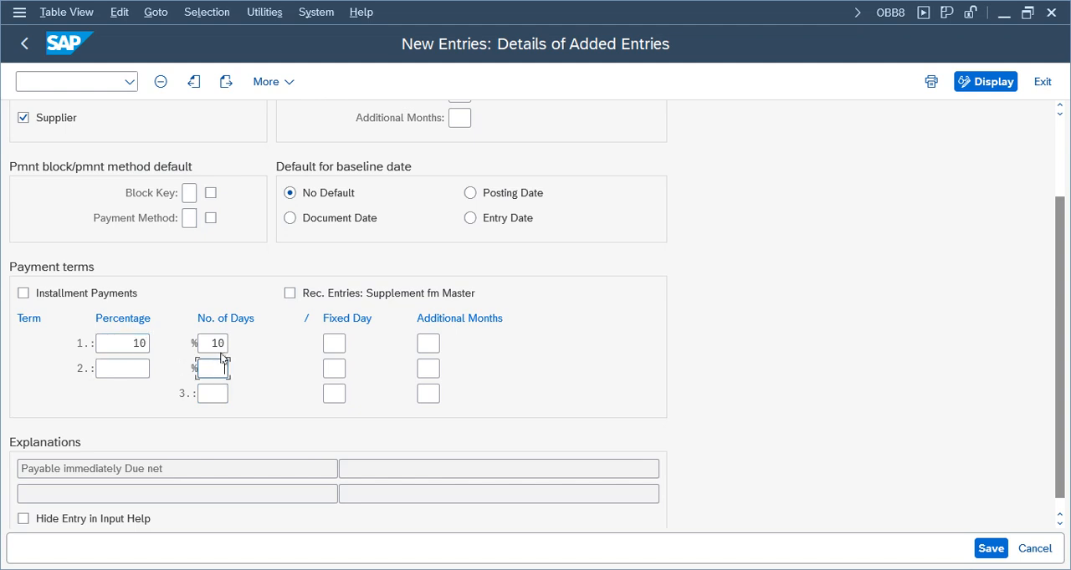
{"action": "type", "text": "20"}
{"action": "left_click", "coordinate": [133, 368]}
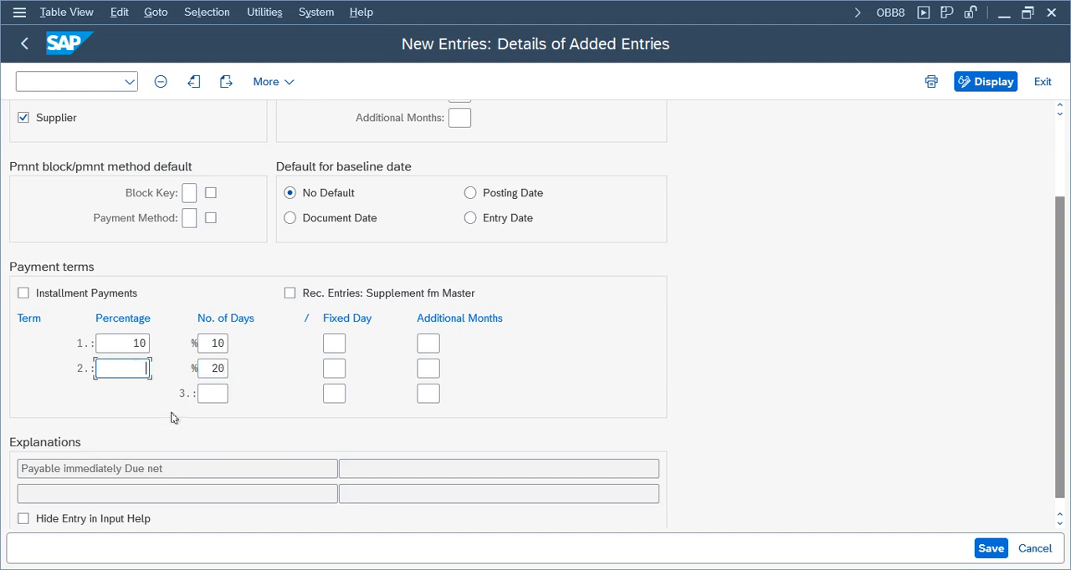
{"action": "type", "text": "5"}
Clear the sales text of payment terms TEVP and save the entry in customizing request S4HK902830
{"action": "left_click", "coordinate": [990, 549]}
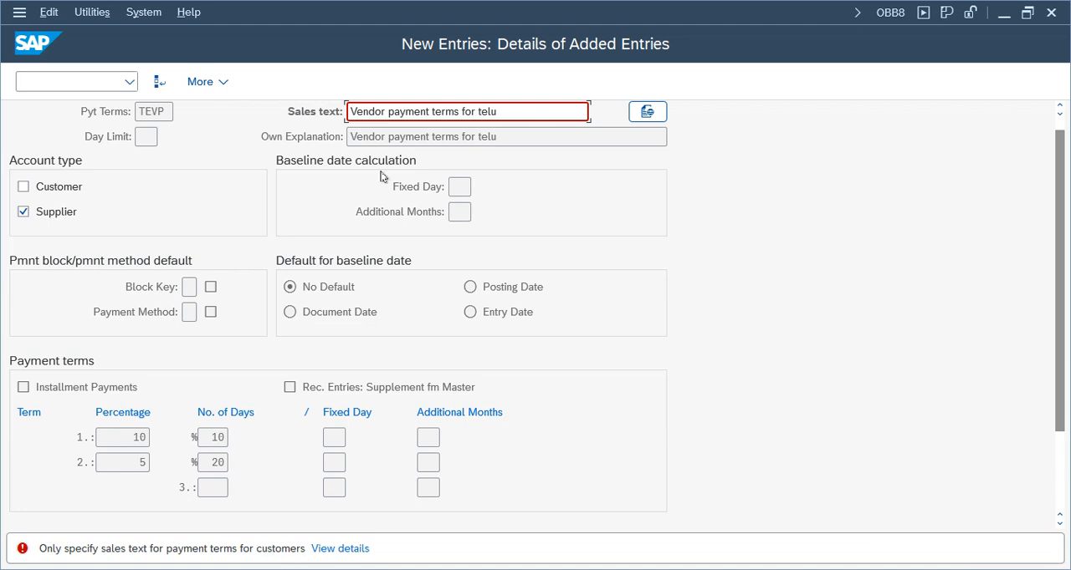
{"action": "left_click_drag", "start_coordinate": [526, 112], "coordinate": [214, 115]}
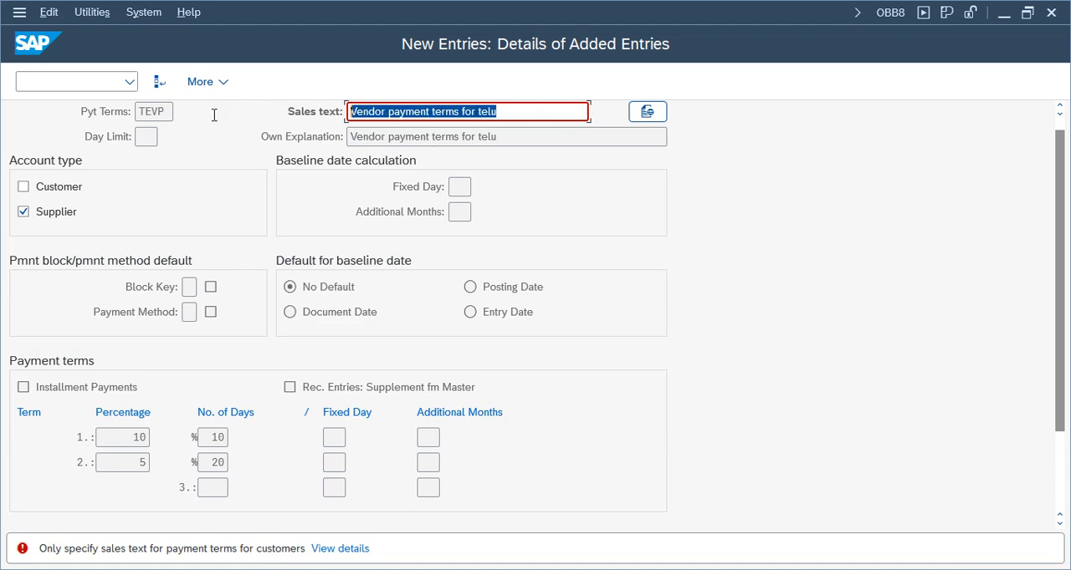
{"action": "key", "text": "BackSpace"}
{"action": "key", "text": "ctrl+s"}
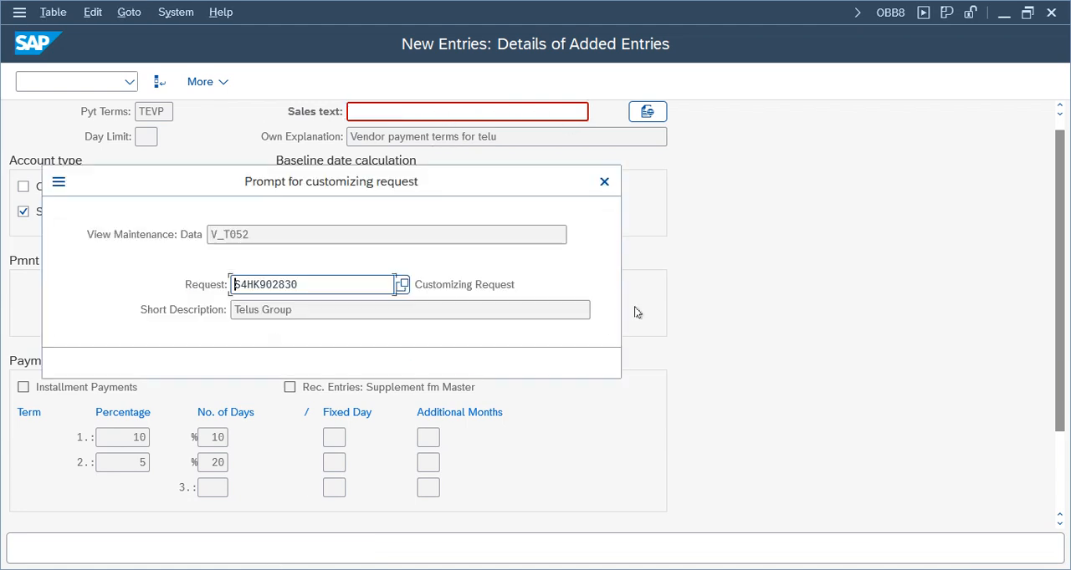
{"action": "left_click", "coordinate": [414, 362]}
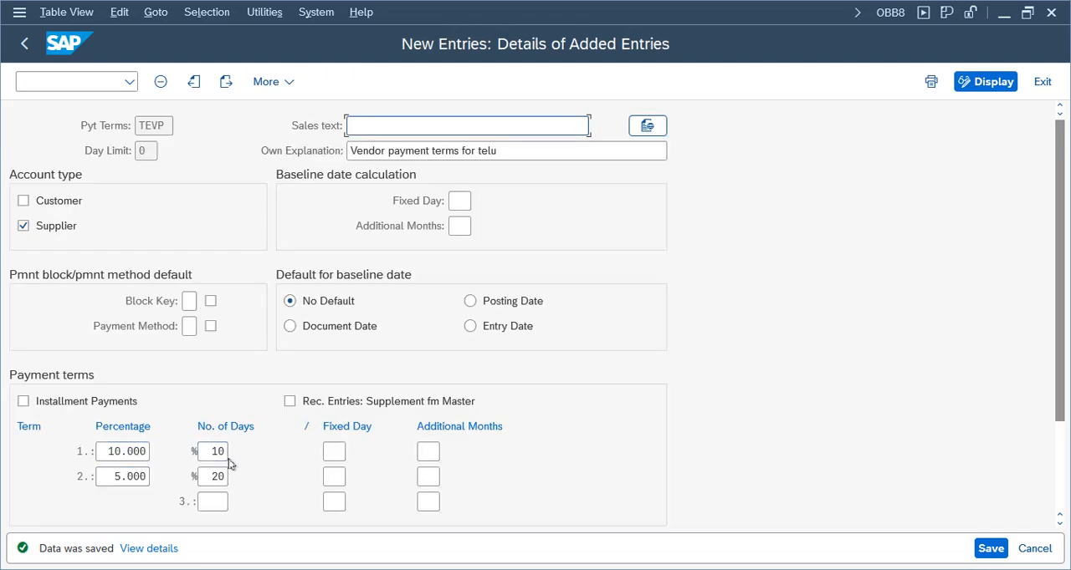
Check the first term's number of days, exit payment terms maintenance, and switch to the SAP Easy Access window with the Accounts Payable menu
{"action": "double_click", "coordinate": [220, 452]}
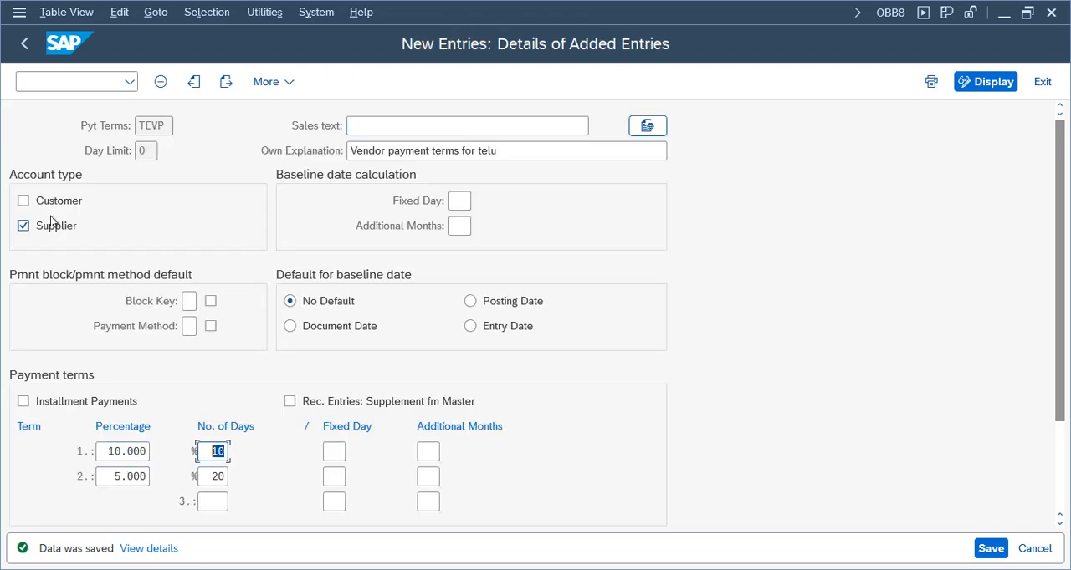
{"action": "left_click", "coordinate": [1042, 84]}
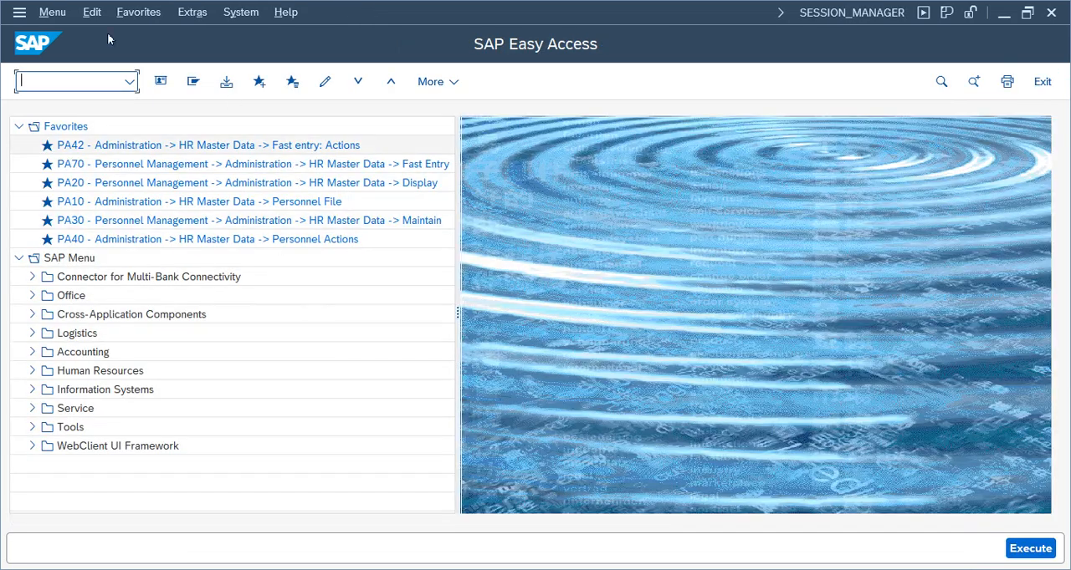
{"action": "mouse_move", "coordinate": [289, 556]}
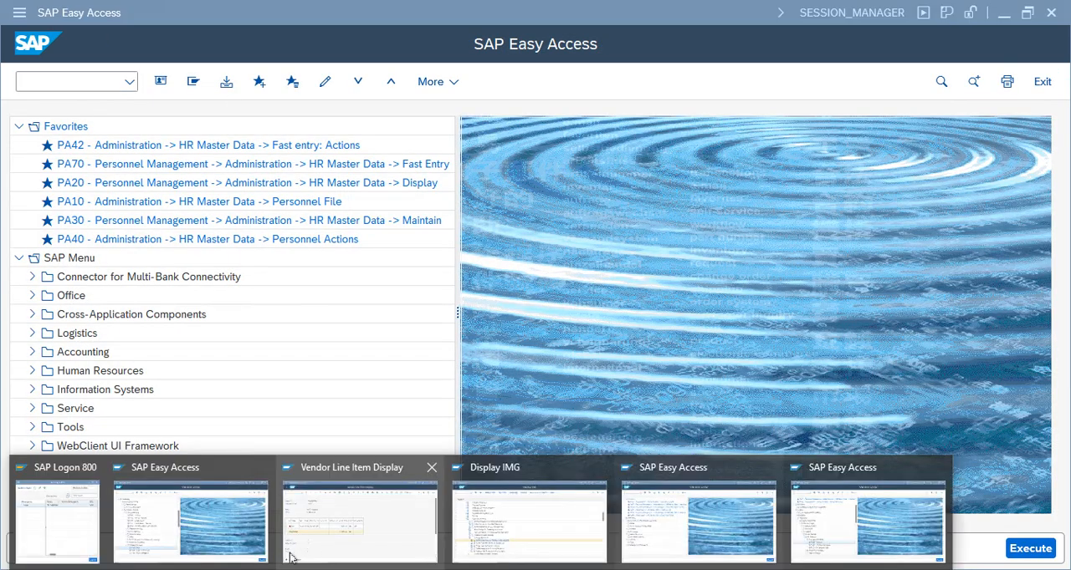
{"action": "left_click", "coordinate": [347, 545]}
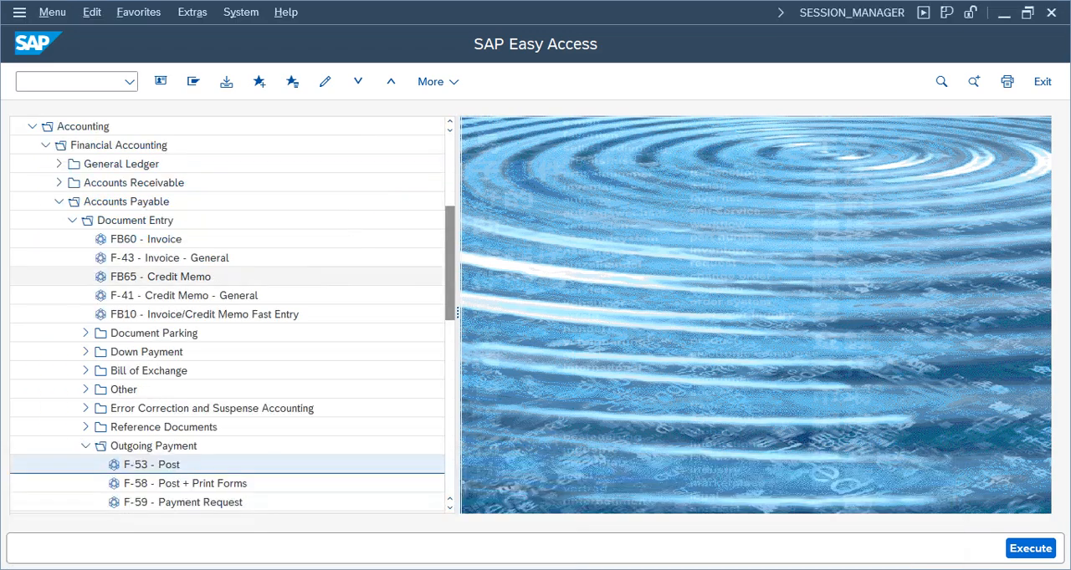
Start a vendor invoice in company code TELU with the supplier's account number, invoice date 05/28/2025 and an amount of 1000 INR
{"action": "double_click", "coordinate": [151, 239]}
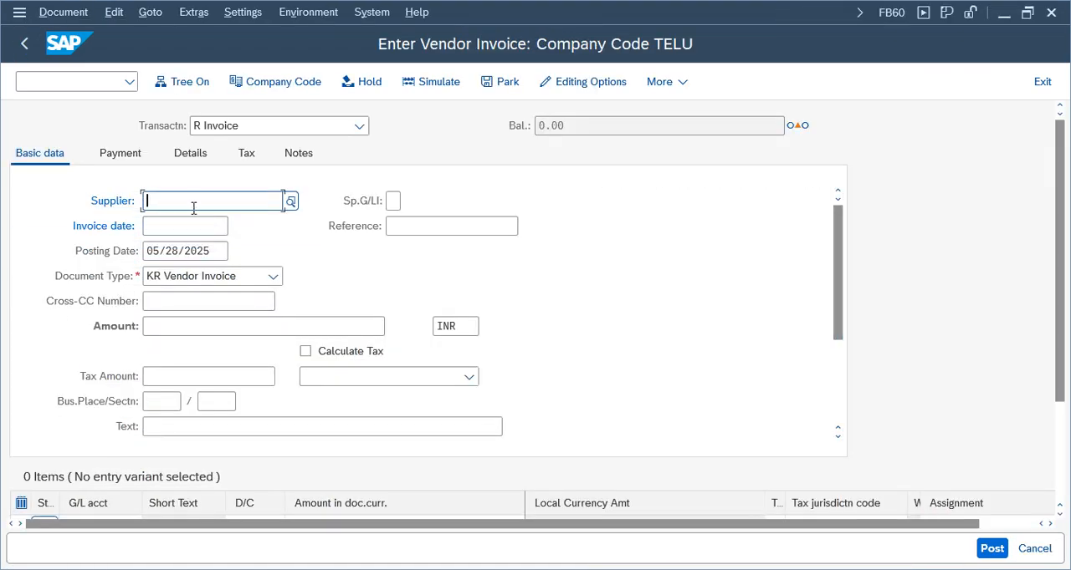
{"action": "left_click", "coordinate": [186, 204]}
{"action": "left_click", "coordinate": [179, 222]}
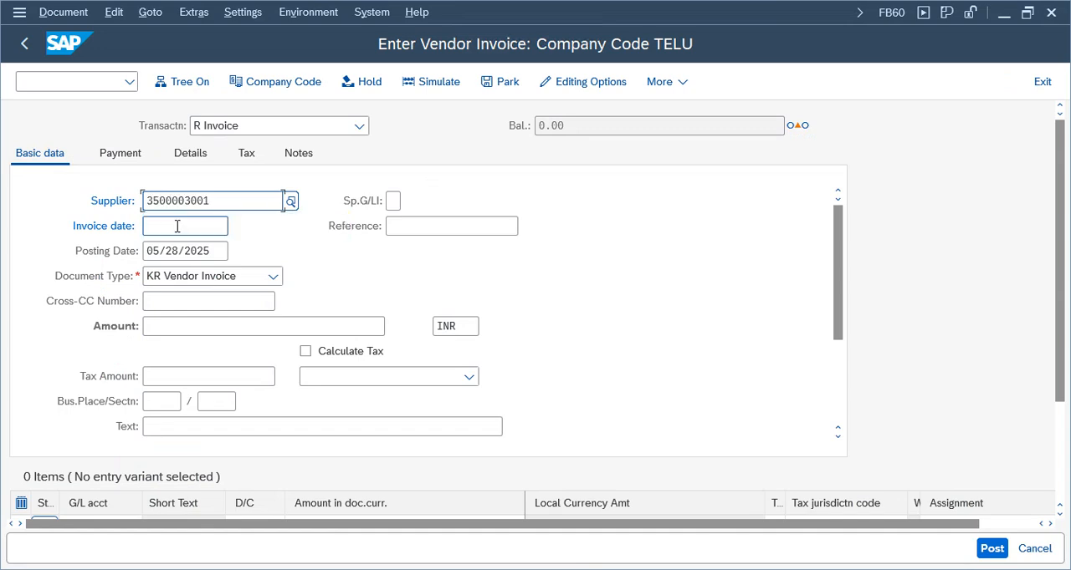
{"action": "left_click", "coordinate": [179, 226]}
{"action": "left_click", "coordinate": [174, 254]}
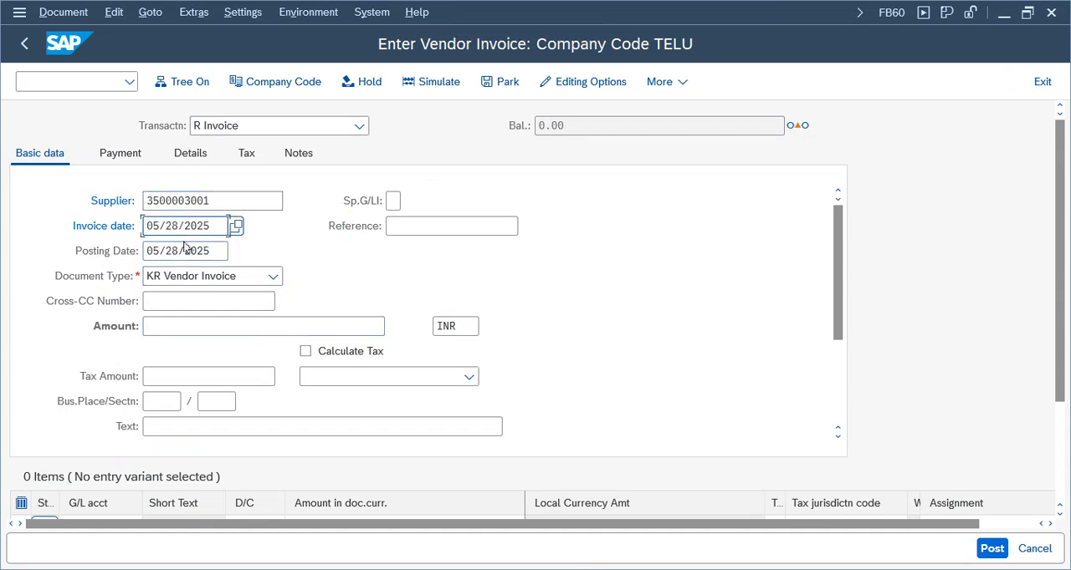
{"action": "left_click", "coordinate": [182, 332]}
{"action": "left_click", "coordinate": [215, 351]}
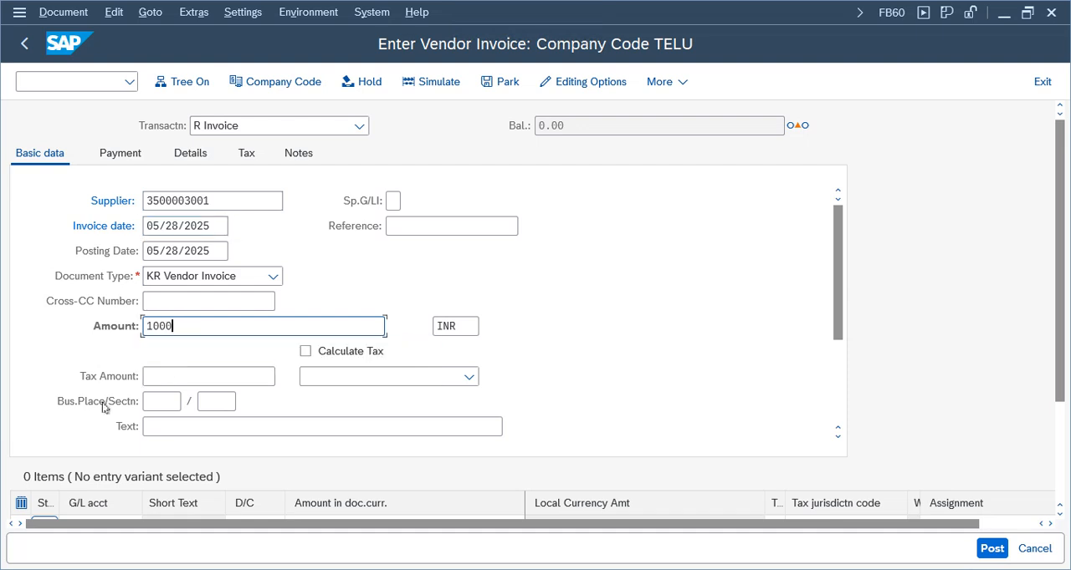
Add a debit line item for G/L account 3000 with an amount of 1,000.00
{"action": "left_click_drag", "start_coordinate": [837, 308], "coordinate": [834, 337]}
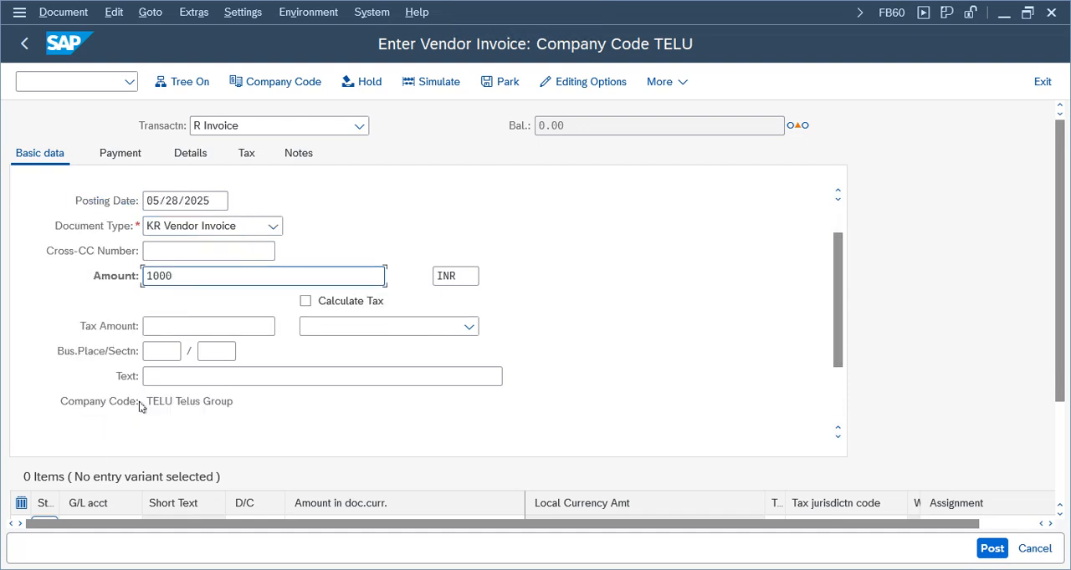
{"action": "left_click_drag", "start_coordinate": [837, 302], "coordinate": [835, 341]}
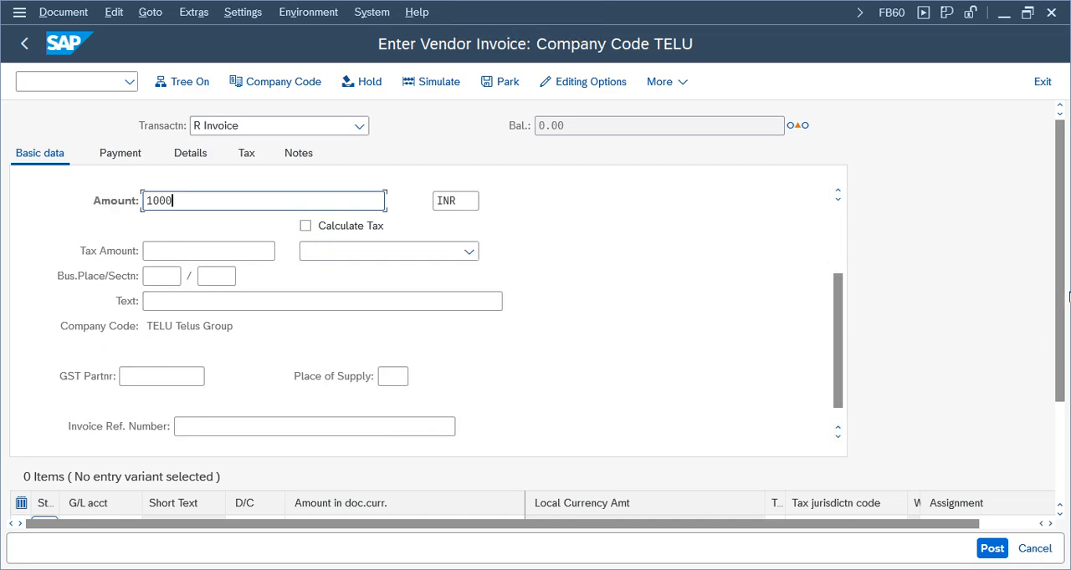
{"action": "left_click_drag", "start_coordinate": [1061, 293], "coordinate": [1061, 391]}
{"action": "left_click", "coordinate": [94, 379]}
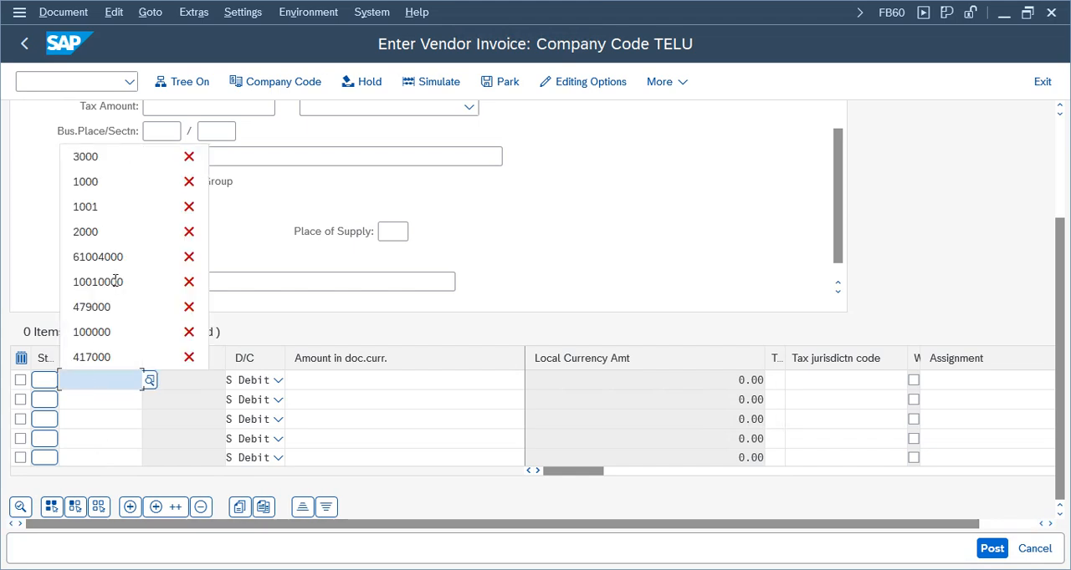
{"action": "left_click", "coordinate": [96, 159]}
{"action": "left_click", "coordinate": [406, 380]}
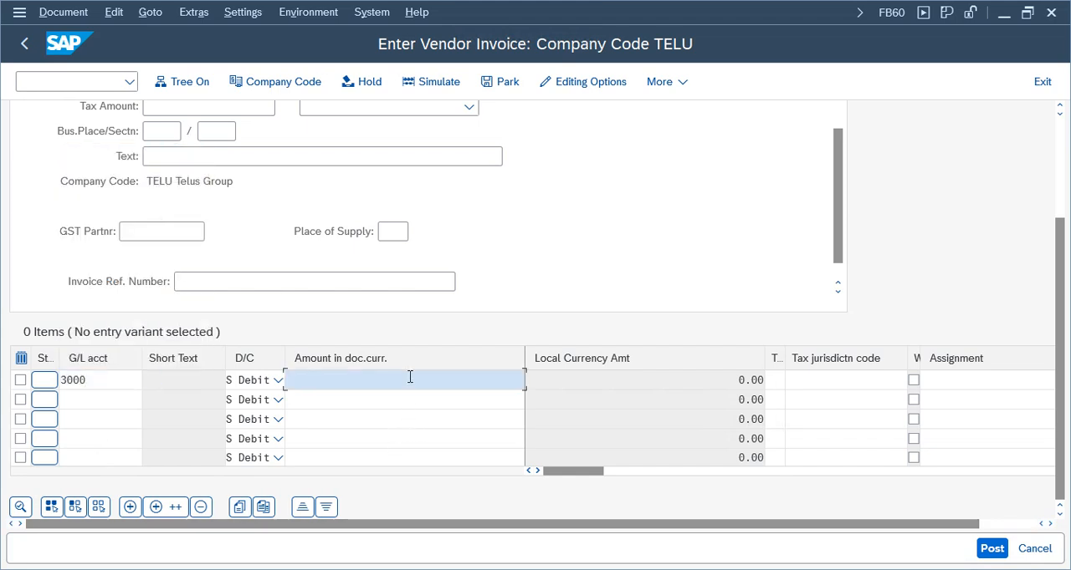
{"action": "left_click", "coordinate": [397, 124]}
In the rent expense item's details, enter cost center 100100 and assignment Test, and return to the vendor invoice
{"action": "double_click", "coordinate": [468, 380]}
{"action": "left_click", "coordinate": [164, 303]}
{"action": "left_click", "coordinate": [174, 325]}
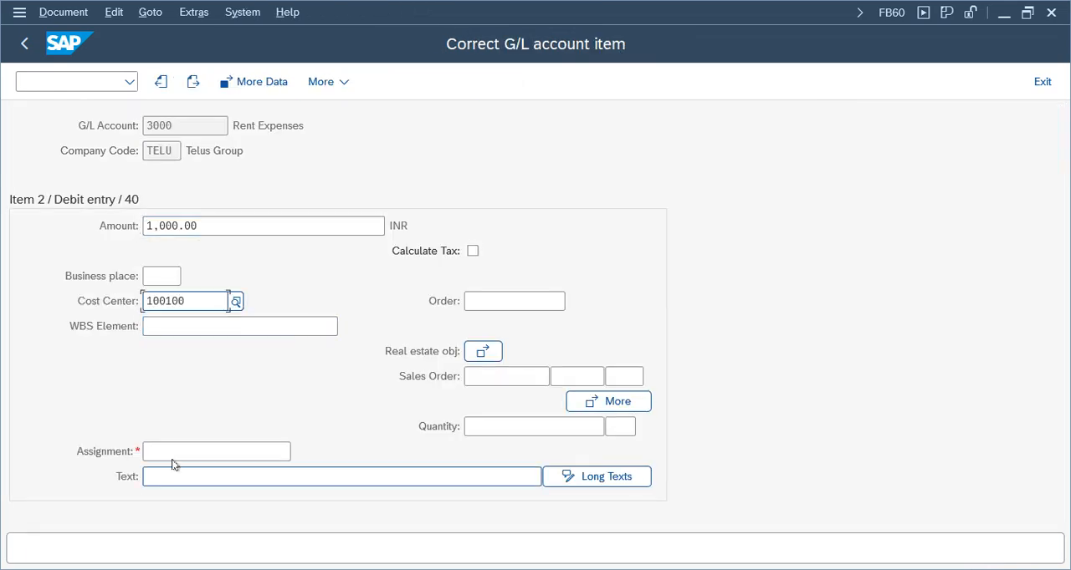
{"action": "left_click", "coordinate": [171, 453]}
{"action": "left_click", "coordinate": [167, 475]}
{"action": "left_click", "coordinate": [23, 46]}
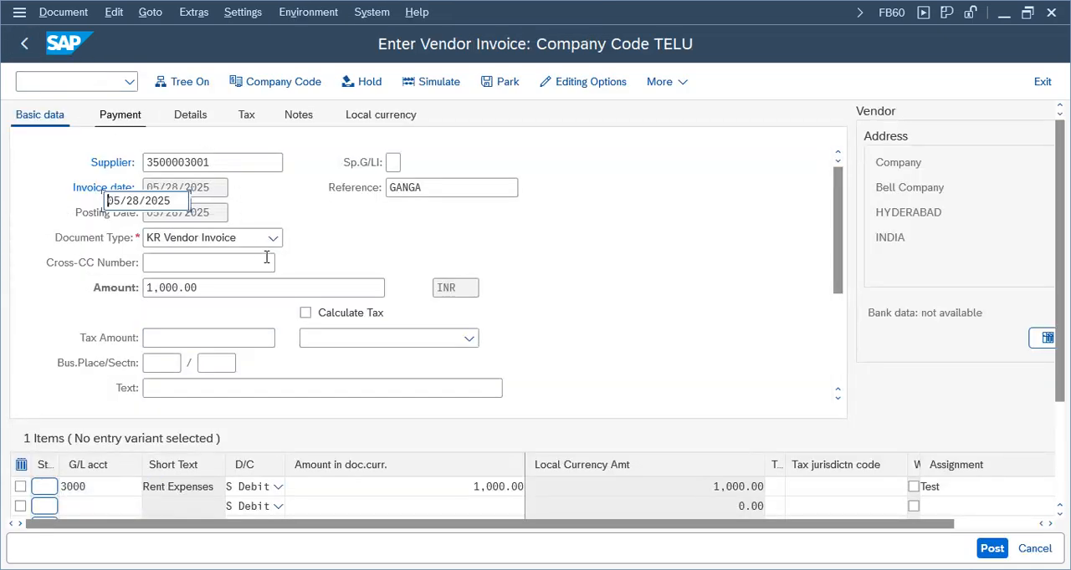
Apply payment terms TEVP to the vendor invoice and check the discount percentages and due date
{"action": "left_click", "coordinate": [375, 202]}
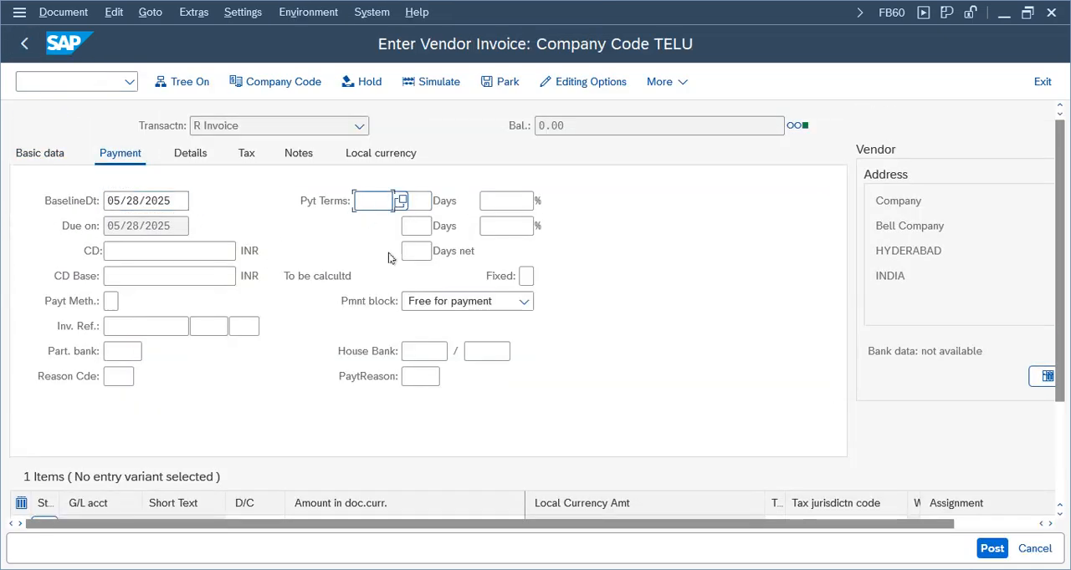
{"action": "type", "text": "tevp"}
{"action": "key", "text": "Return"}
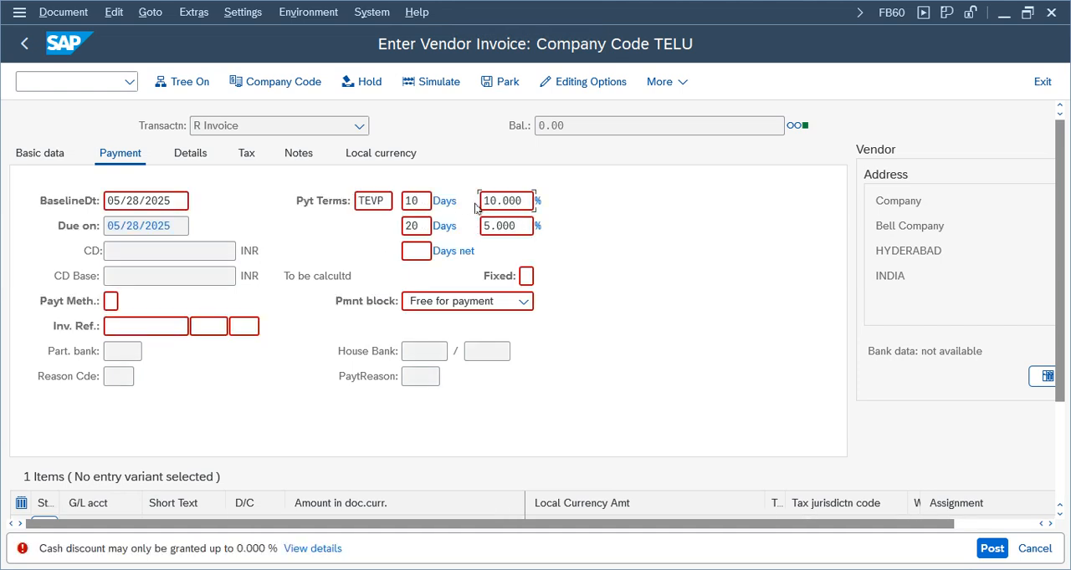
{"action": "left_click_drag", "start_coordinate": [522, 201], "coordinate": [380, 227]}
{"action": "left_click_drag", "start_coordinate": [508, 227], "coordinate": [441, 232]}
{"action": "triple_click", "coordinate": [181, 226]}
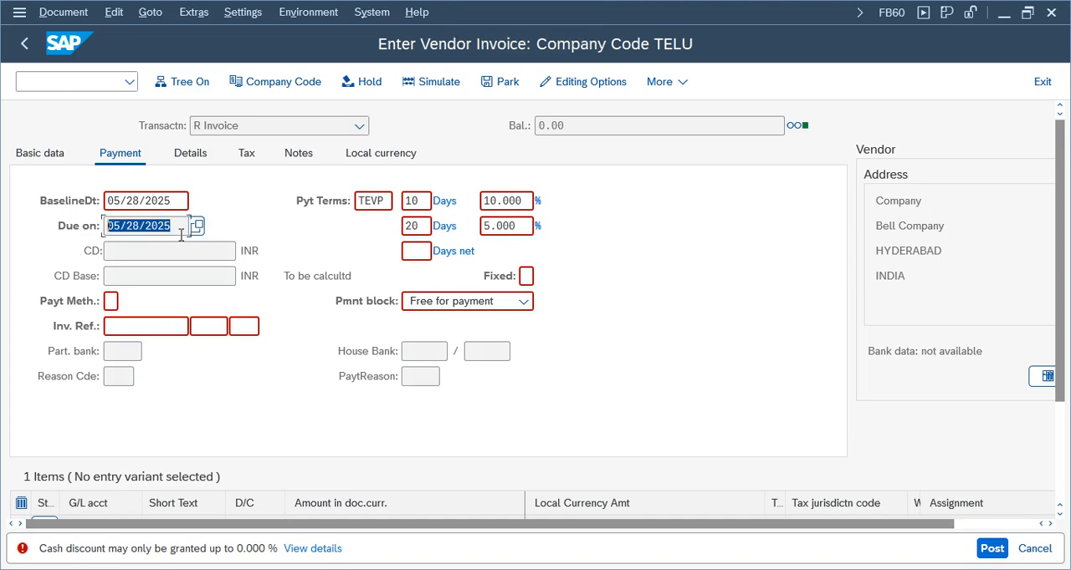
{"action": "key", "text": "Return"}
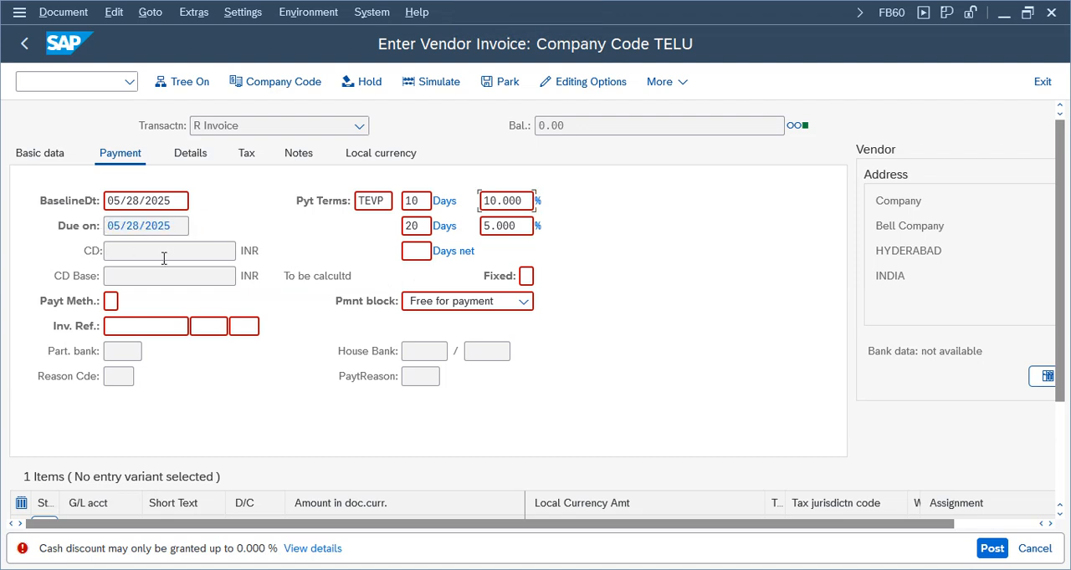
{"action": "left_click_drag", "start_coordinate": [176, 231], "coordinate": [78, 225]}
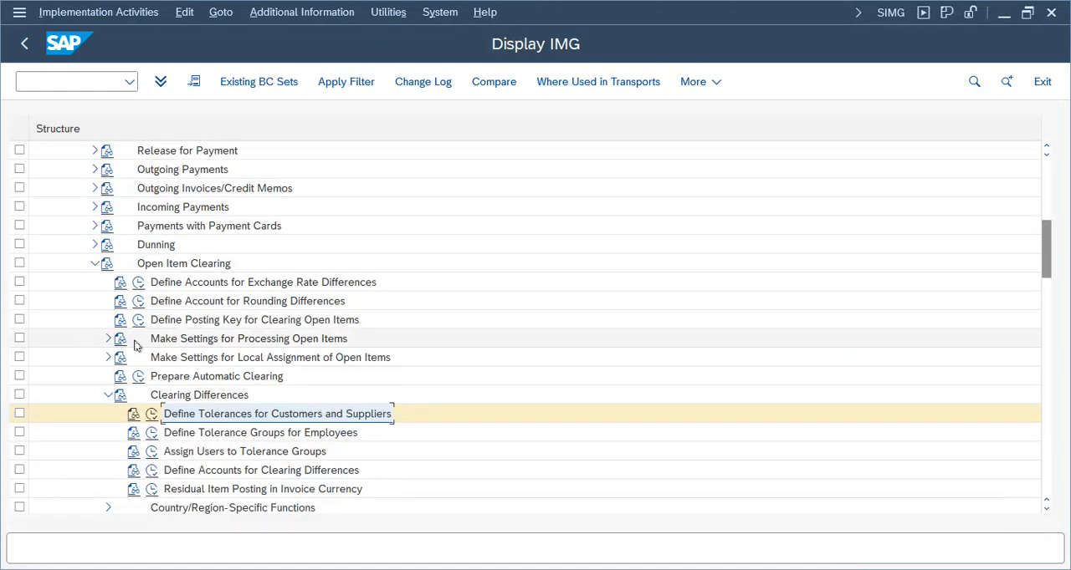
Switch to the Display IMG window and collapse Open Item Clearing and the Accounts Receivable and Accounts Payable node
{"action": "left_click", "coordinate": [527, 542]}
{"action": "mouse_move", "coordinate": [574, 547]}
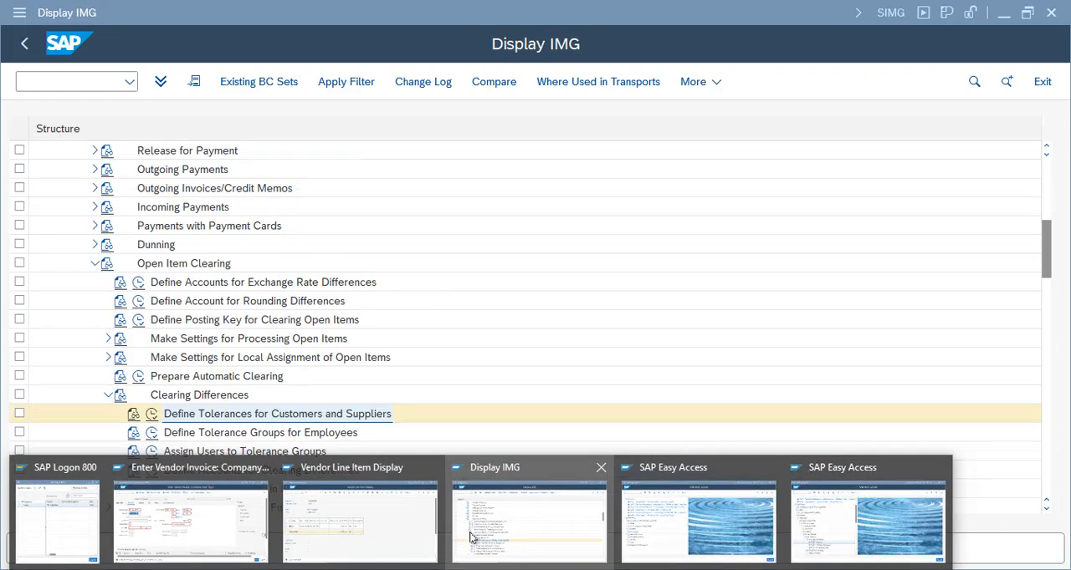
{"action": "left_click", "coordinate": [471, 538]}
{"action": "left_click", "coordinate": [94, 262]}
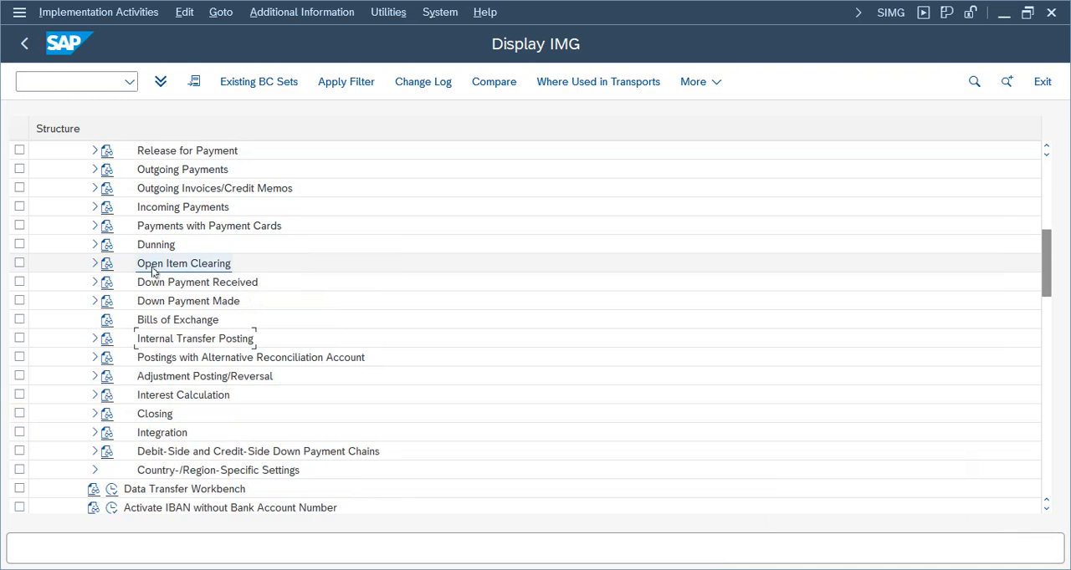
{"action": "scroll", "coordinate": [1044, 244], "scroll_direction": "up", "scroll_amount": 1}
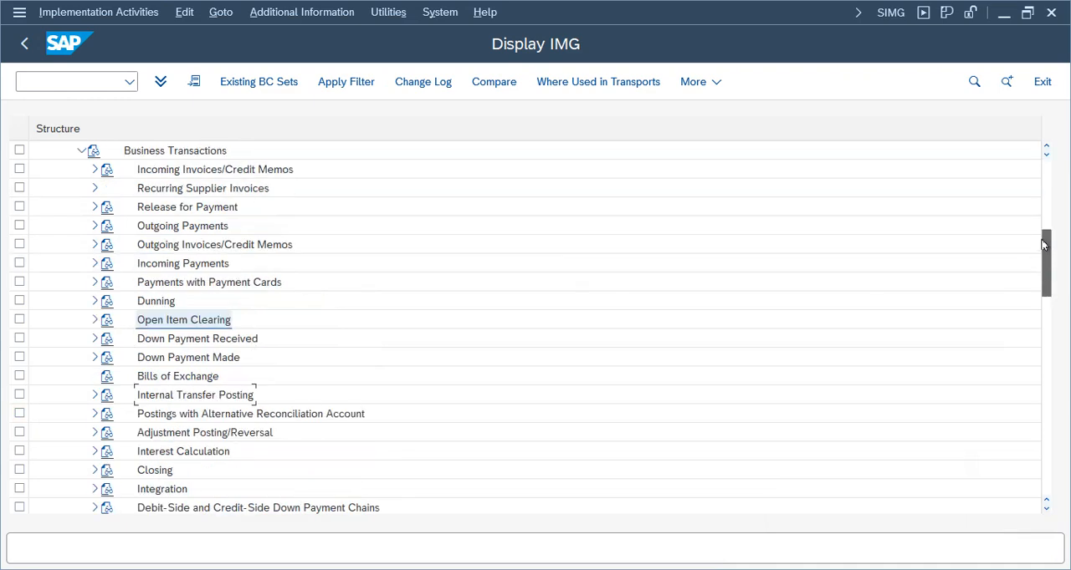
{"action": "scroll", "coordinate": [1042, 244], "scroll_direction": "up", "scroll_amount": 4}
{"action": "left_click", "coordinate": [156, 264]}
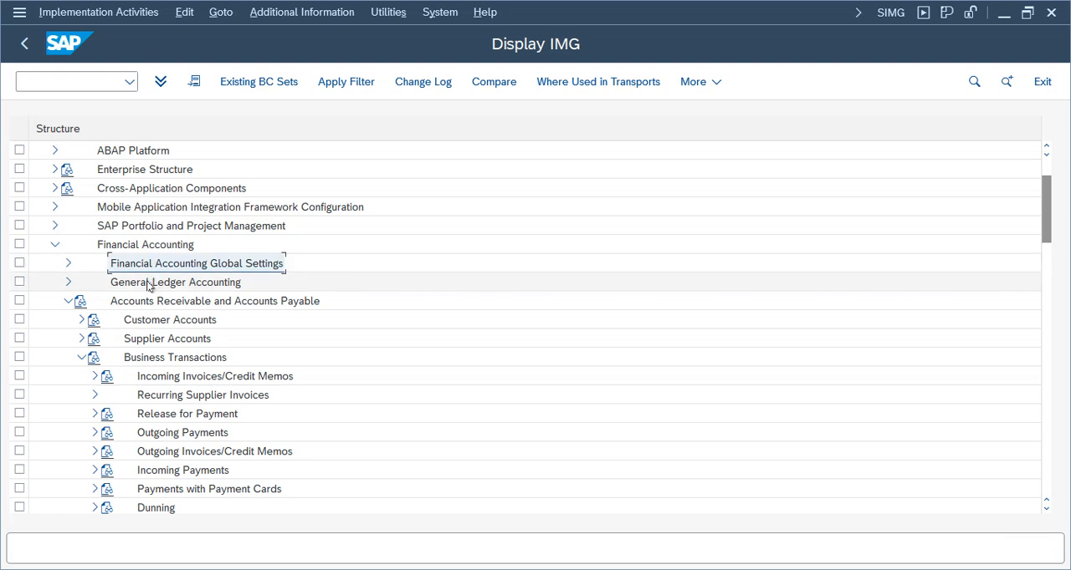
{"action": "left_click", "coordinate": [67, 301]}
Execute Define Tolerance Groups for Employees under the General Ledger Accounting business transactions, Open Item Clearing, Clearing Differences
{"action": "left_click", "coordinate": [68, 282]}
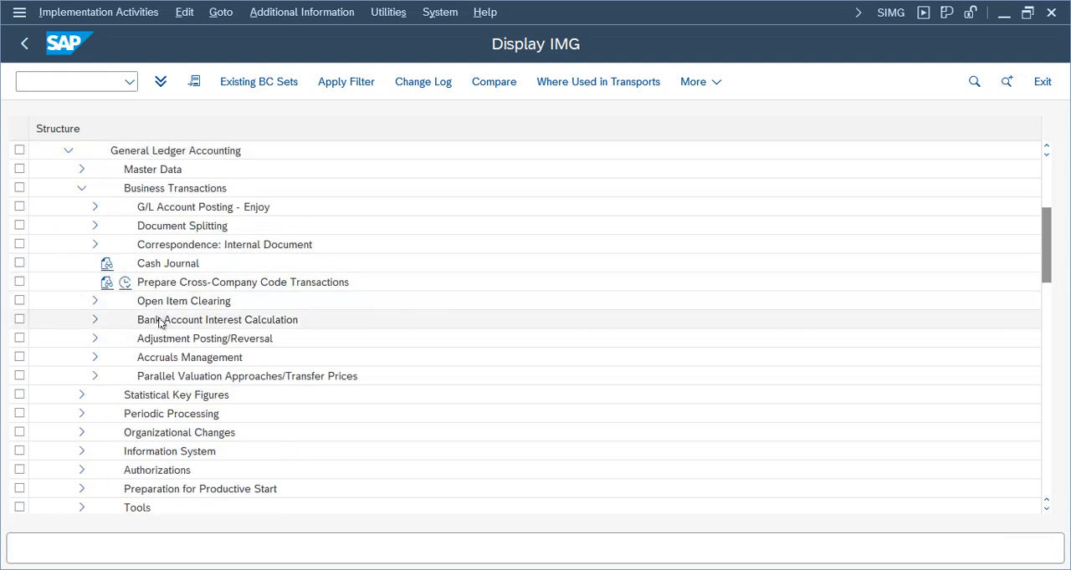
{"action": "left_click", "coordinate": [127, 192]}
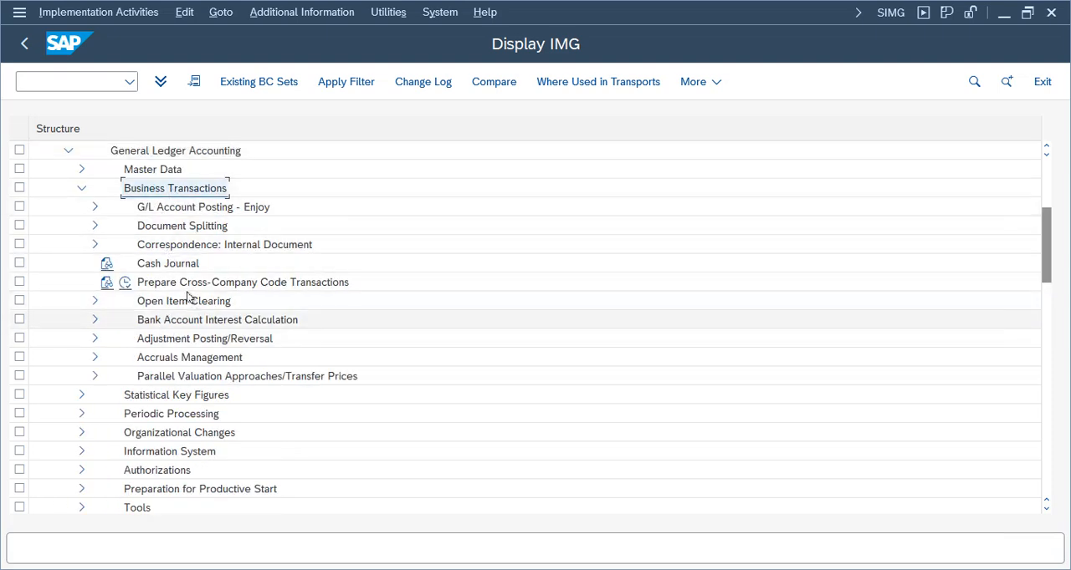
{"action": "left_click", "coordinate": [94, 301]}
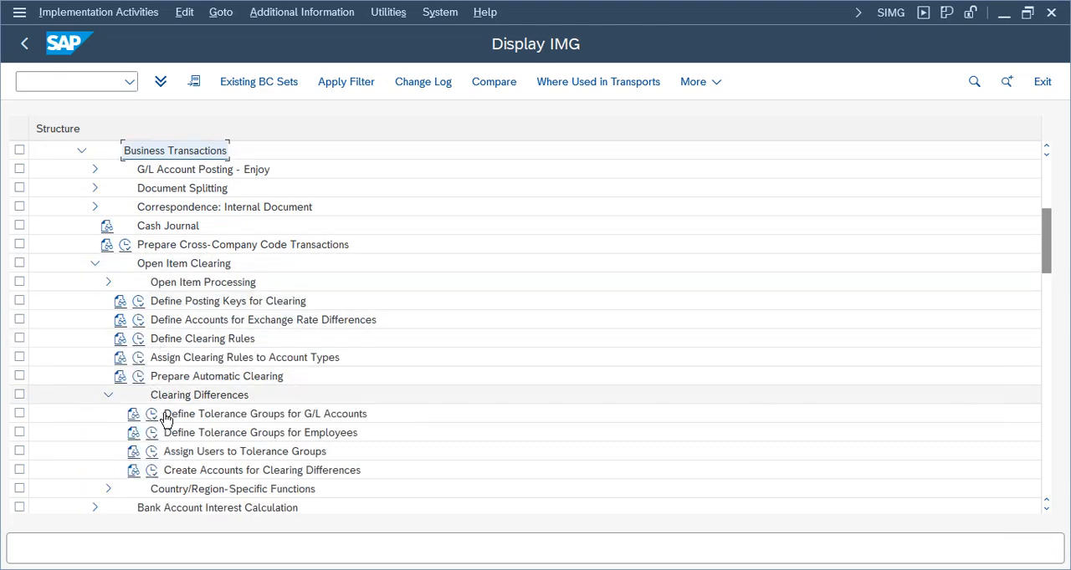
{"action": "left_click", "coordinate": [174, 398]}
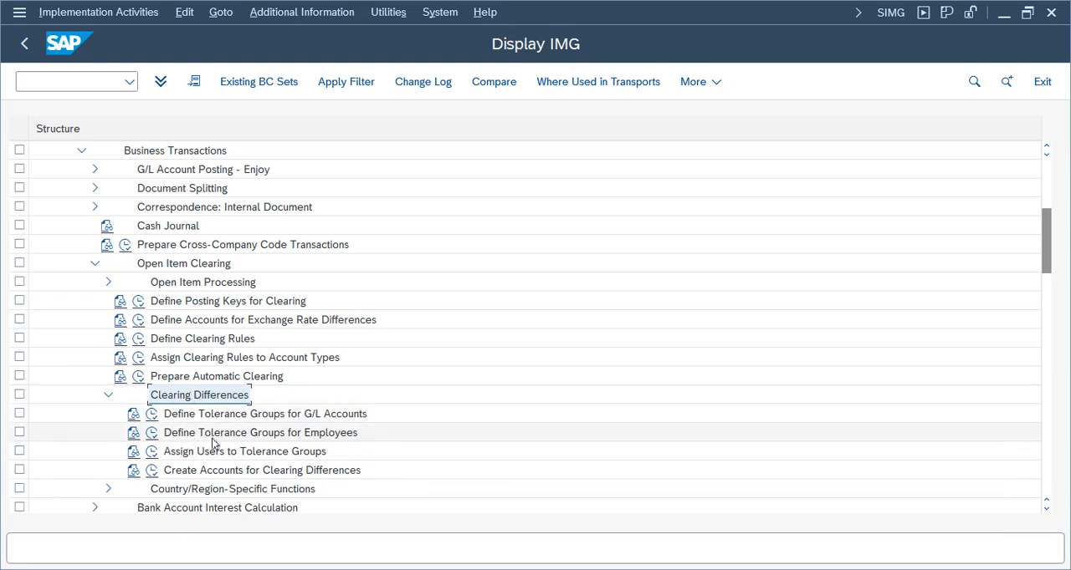
{"action": "left_click", "coordinate": [201, 431]}
{"action": "left_click", "coordinate": [201, 417]}
{"action": "left_click", "coordinate": [203, 432]}
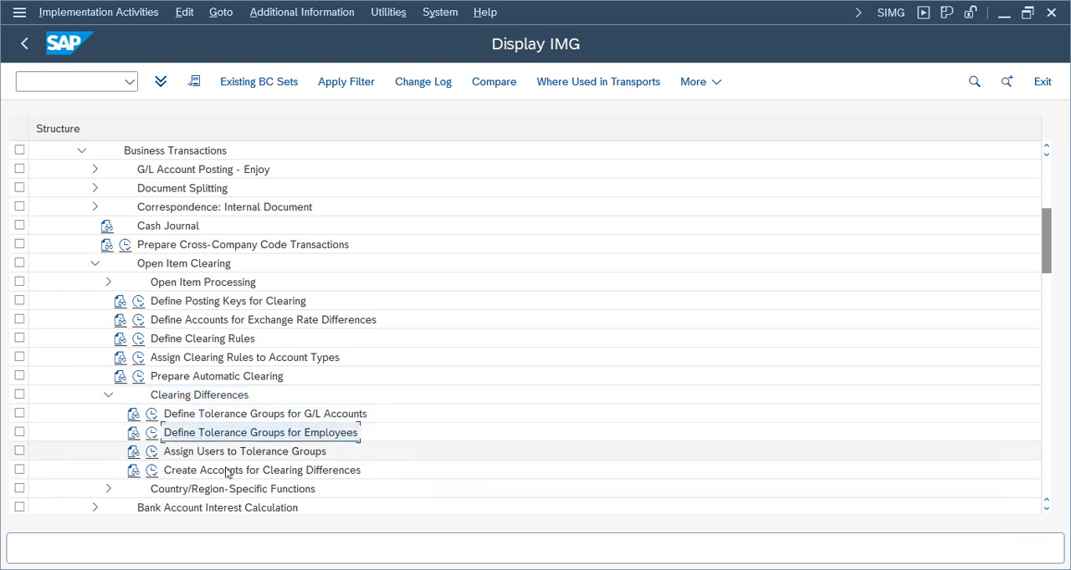
{"action": "left_click", "coordinate": [150, 433]}
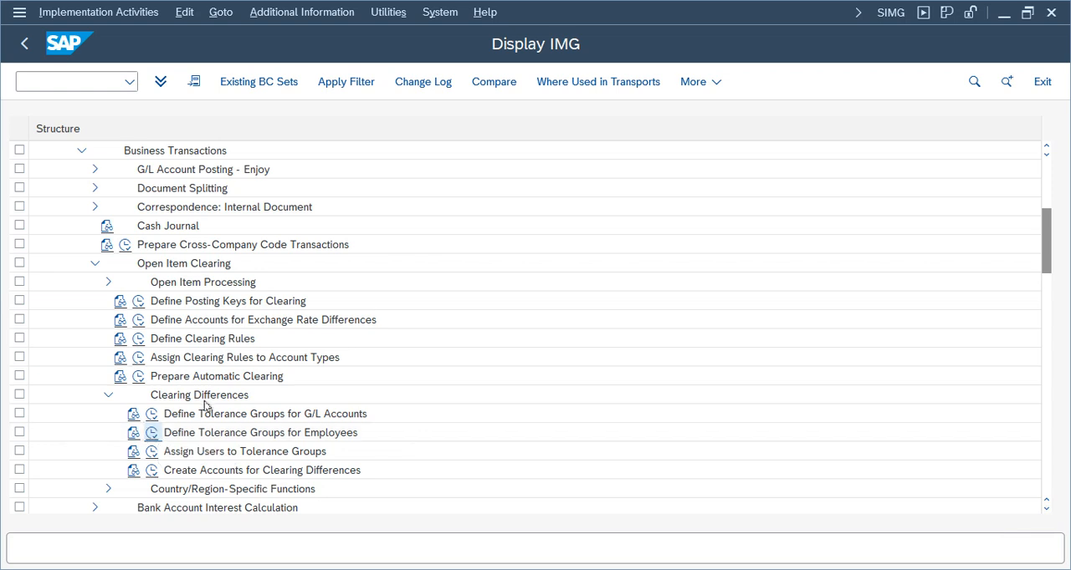
Locate tolerance group HN01 in the list and open the details of its entry for company code TELU
{"action": "left_click", "coordinate": [220, 500]}
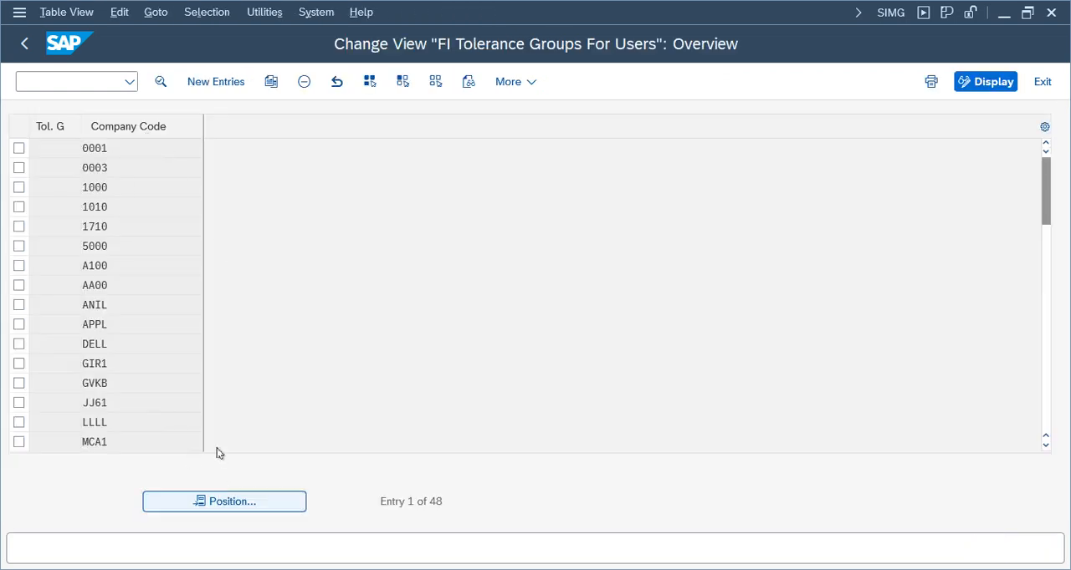
{"action": "type", "text": "h"}
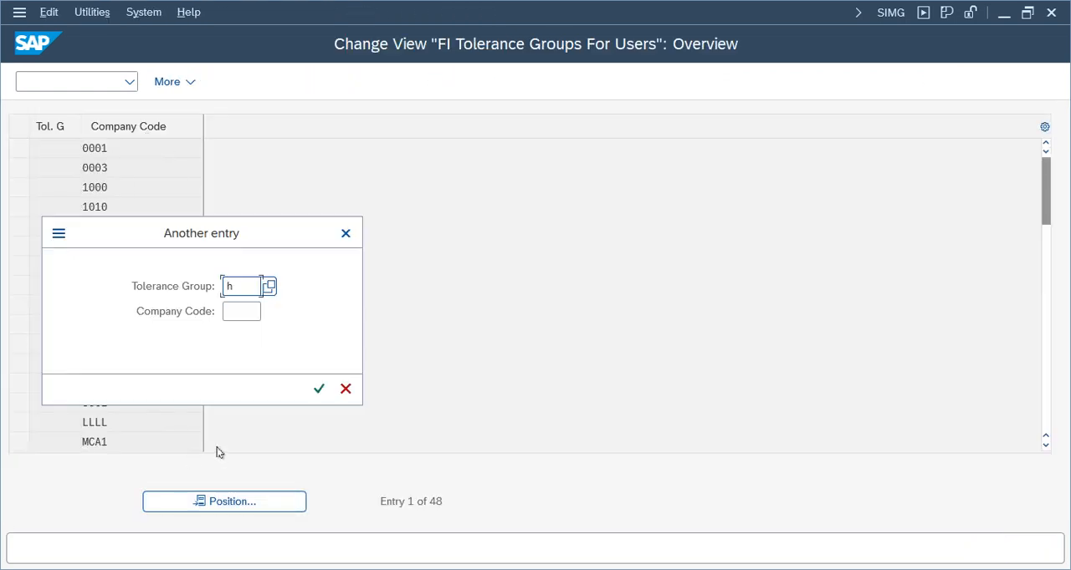
{"action": "type", "text": "n02"}
{"action": "key", "text": "Return"}
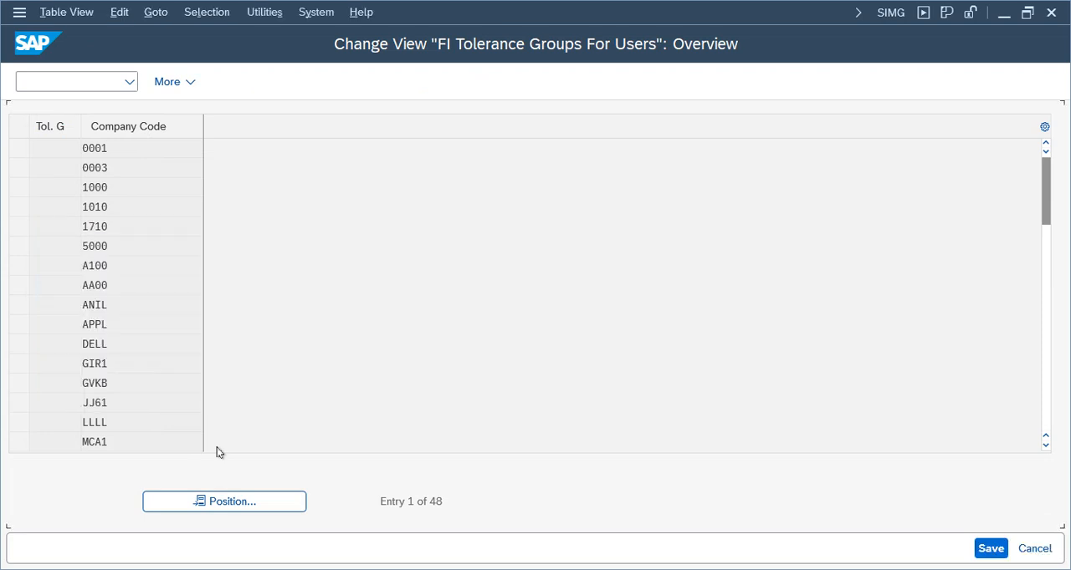
{"action": "left_click", "coordinate": [19, 206]}
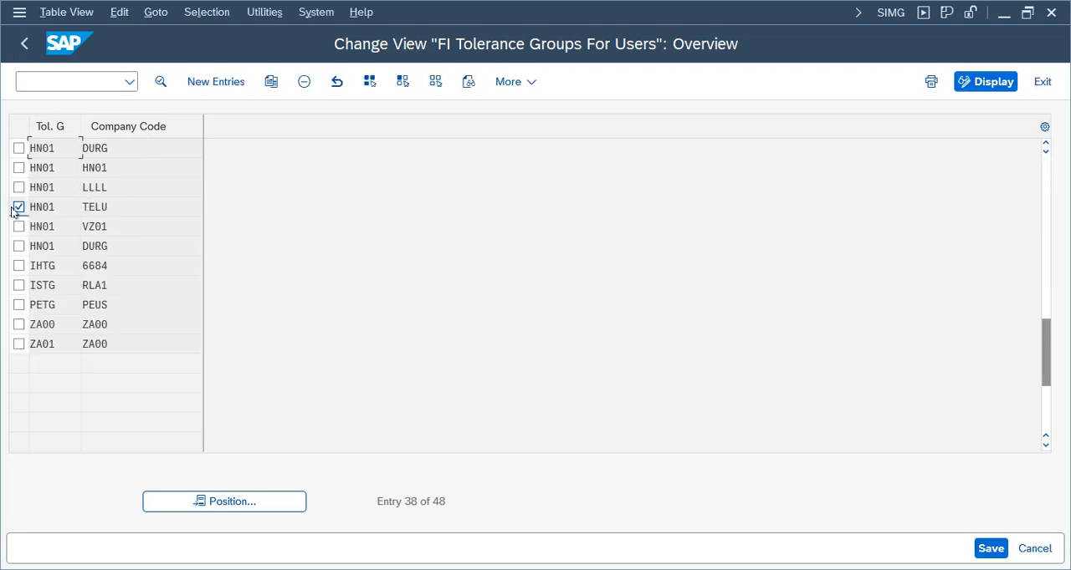
{"action": "double_click", "coordinate": [126, 212]}
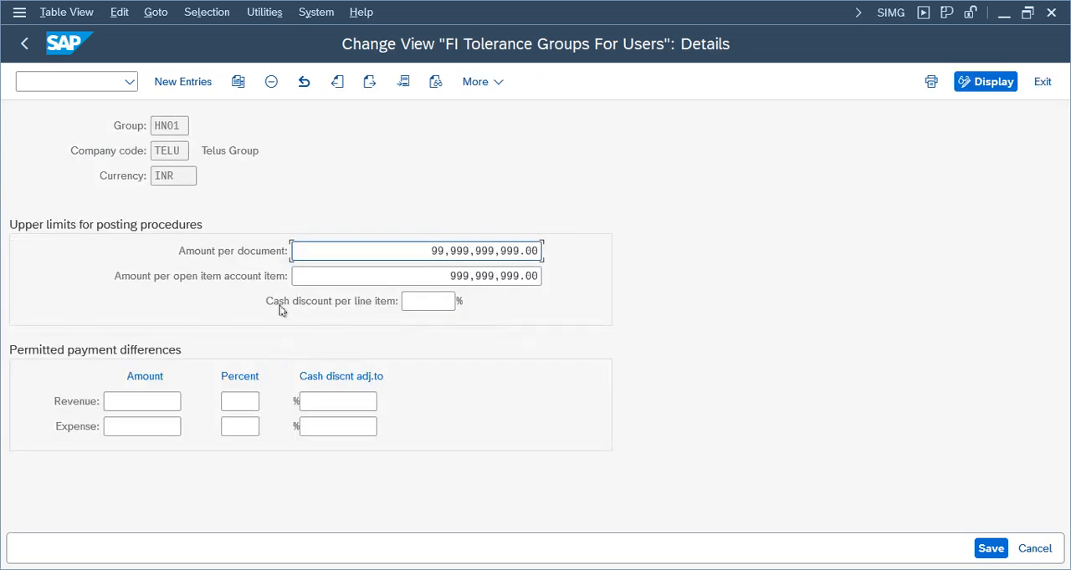
Set the tolerance group's cash discount per line item to 20 percent, save it, and return to the vendor invoice window
{"action": "left_click", "coordinate": [439, 301]}
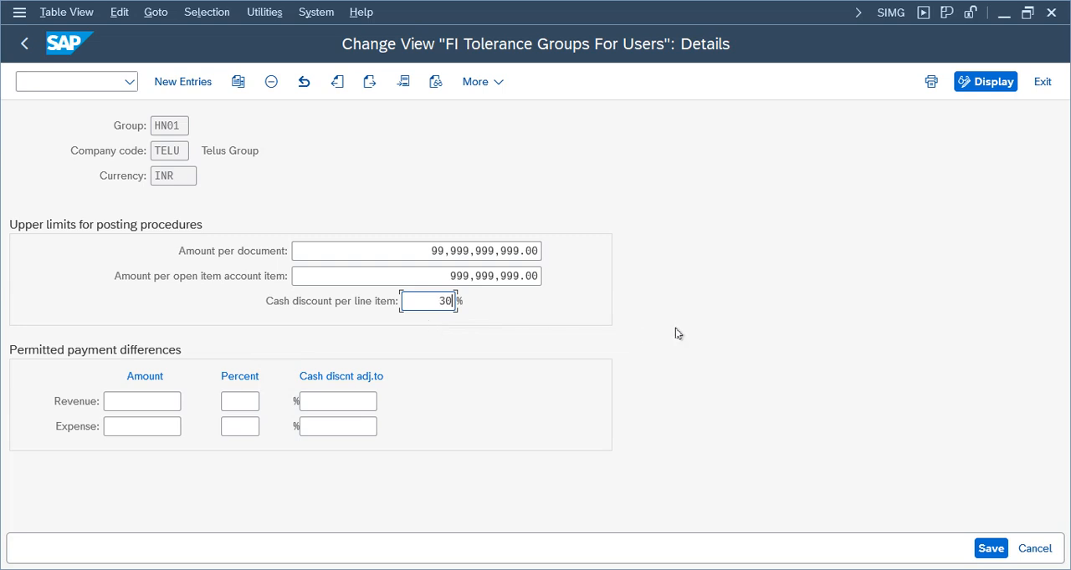
{"action": "left_click_drag", "start_coordinate": [431, 302], "coordinate": [493, 299]}
{"action": "left_click", "coordinate": [436, 301]}
{"action": "key", "text": "Return"}
{"action": "left_click", "coordinate": [991, 549]}
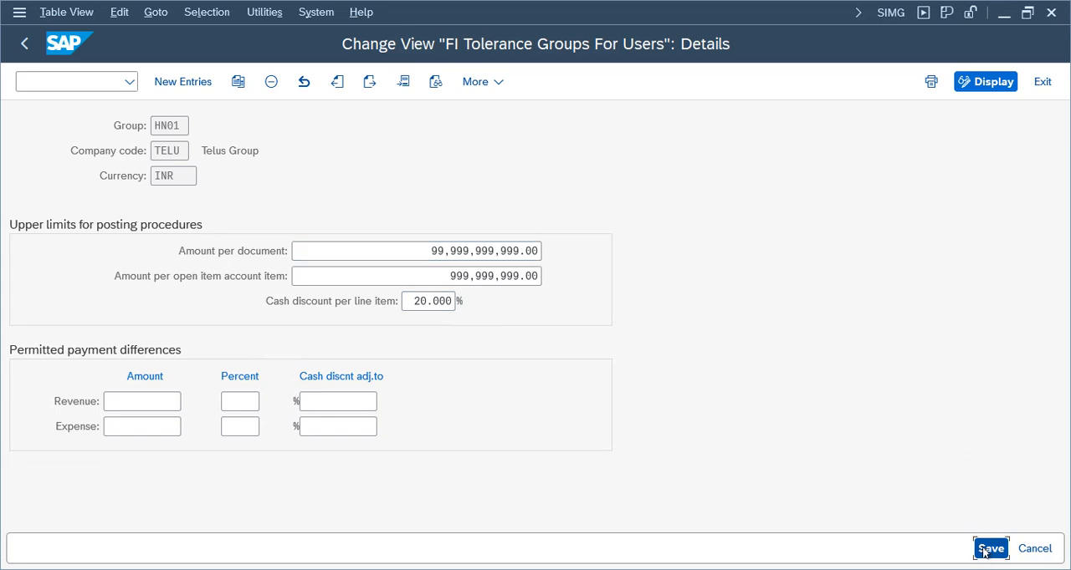
{"action": "left_click", "coordinate": [413, 363]}
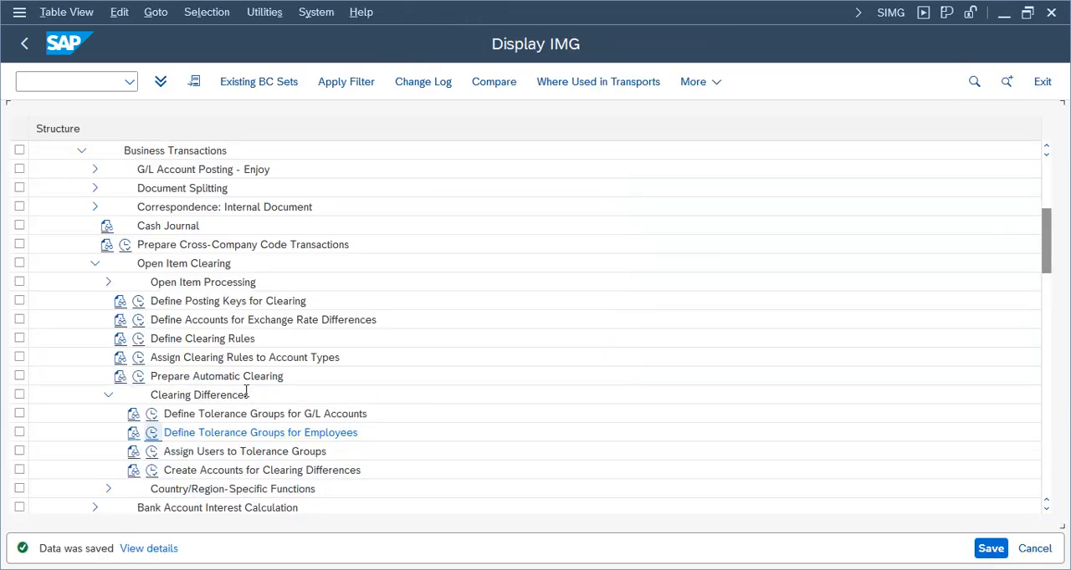
{"action": "left_click", "coordinate": [480, 569]}
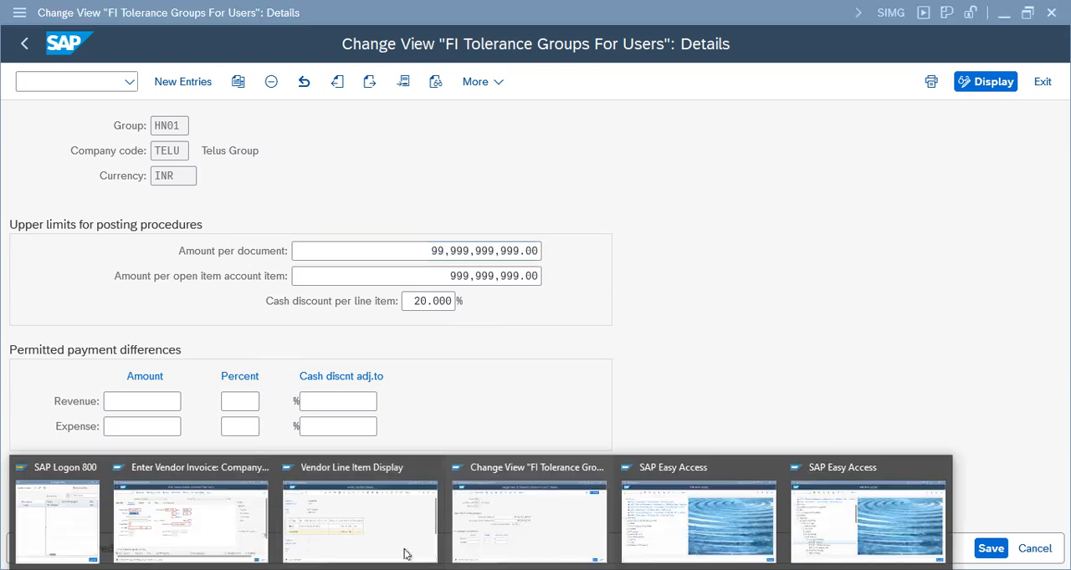
{"action": "left_click", "coordinate": [208, 508]}
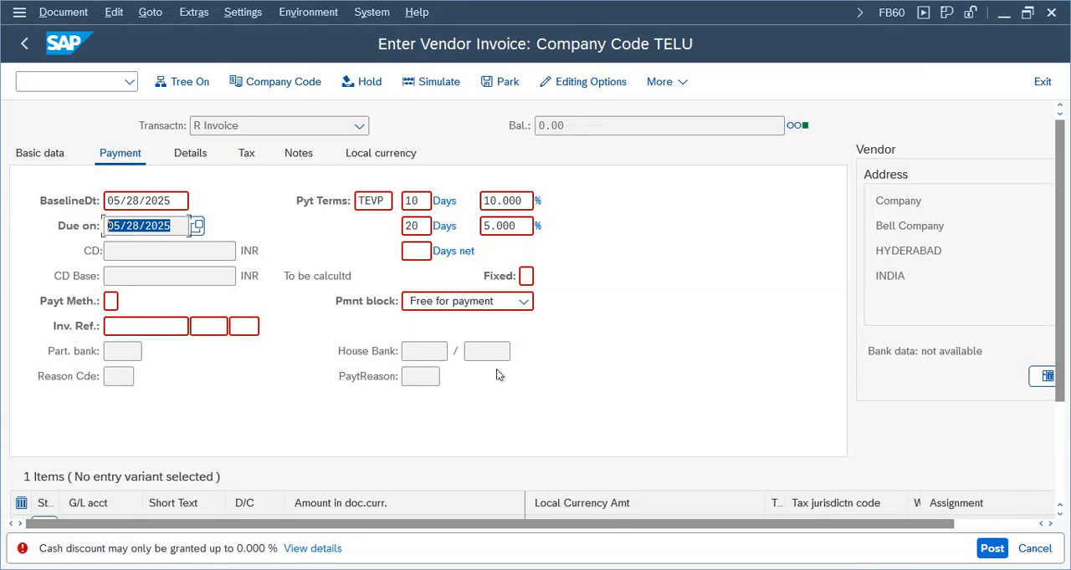
Exit the vendor invoice, discarding its data, and start transaction FB60 again from the Accounts Payable document entry
{"action": "key", "text": "Return"}
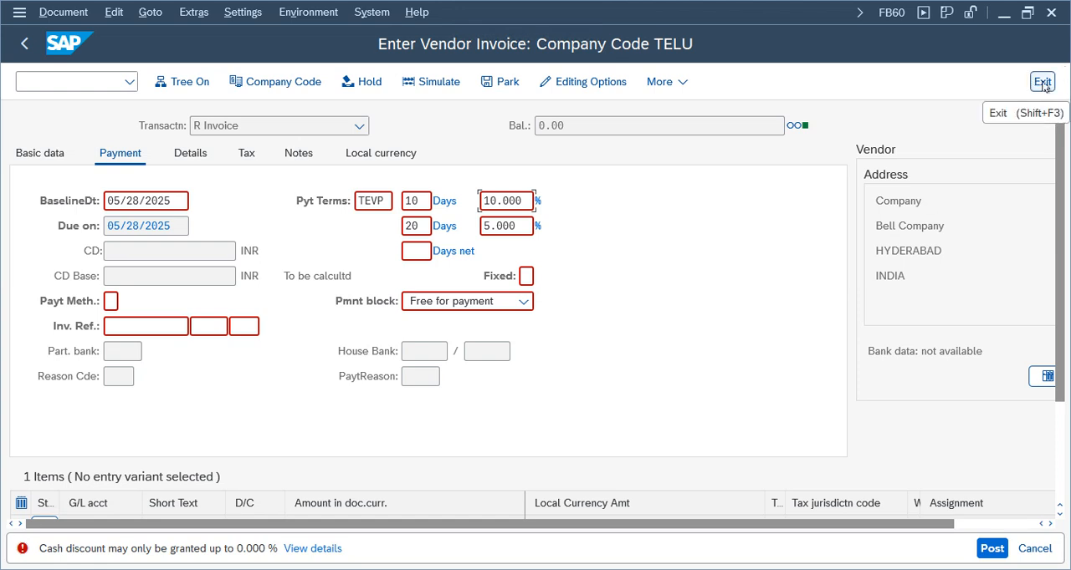
{"action": "left_click", "coordinate": [1043, 82]}
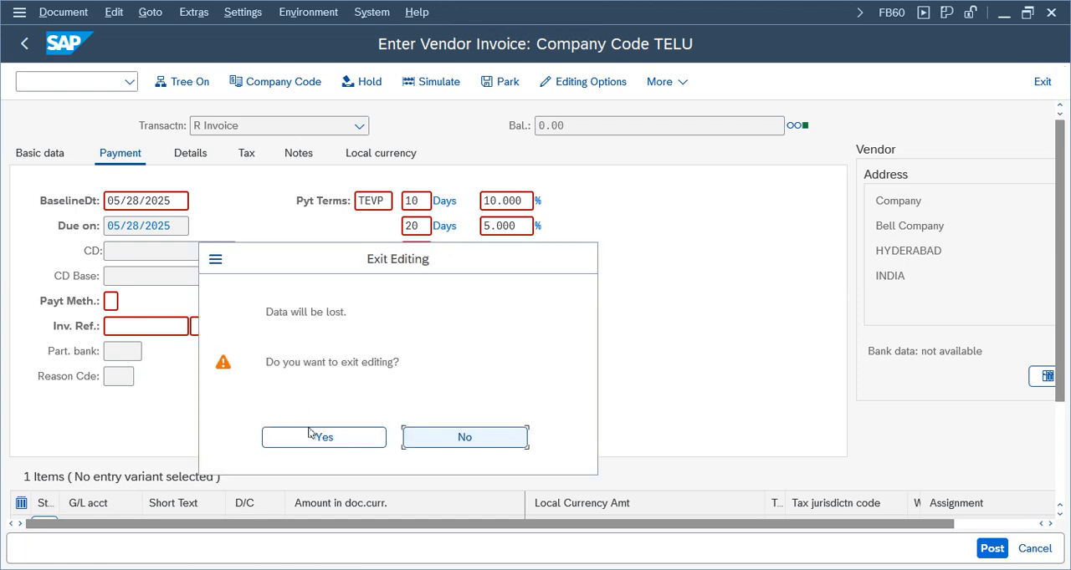
{"action": "left_click", "coordinate": [328, 440]}
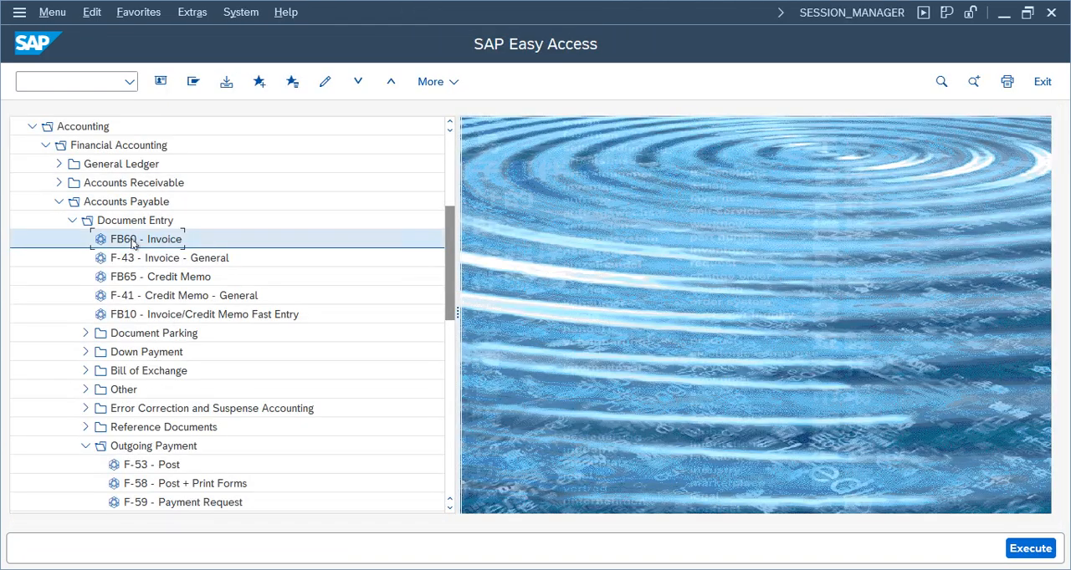
{"action": "double_click", "coordinate": [131, 240]}
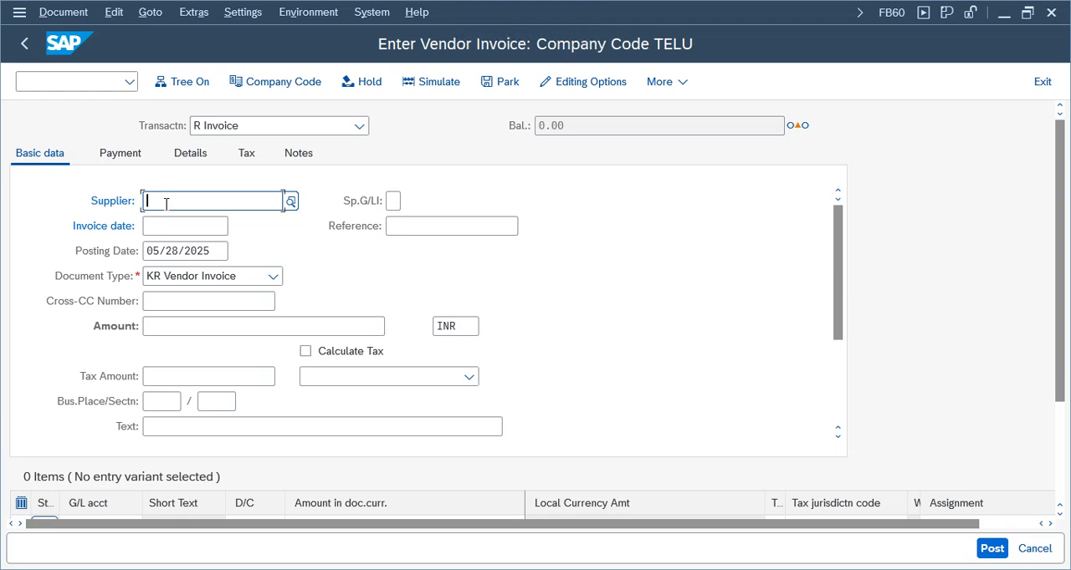
Enter the invoice header with the Bell Company supplier number, invoice date 05/28/2025, amount 1000 INR and text vendor invoice
{"action": "left_click", "coordinate": [167, 204]}
{"action": "left_click", "coordinate": [168, 225]}
{"action": "left_click", "coordinate": [168, 226]}
{"action": "left_click", "coordinate": [163, 249]}
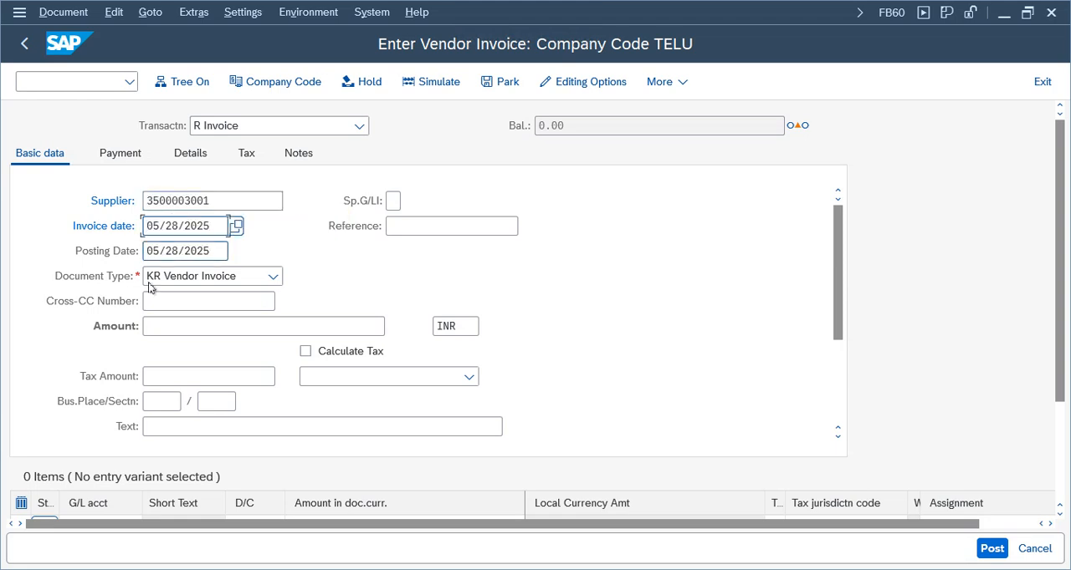
{"action": "left_click", "coordinate": [157, 325]}
{"action": "left_click", "coordinate": [149, 351]}
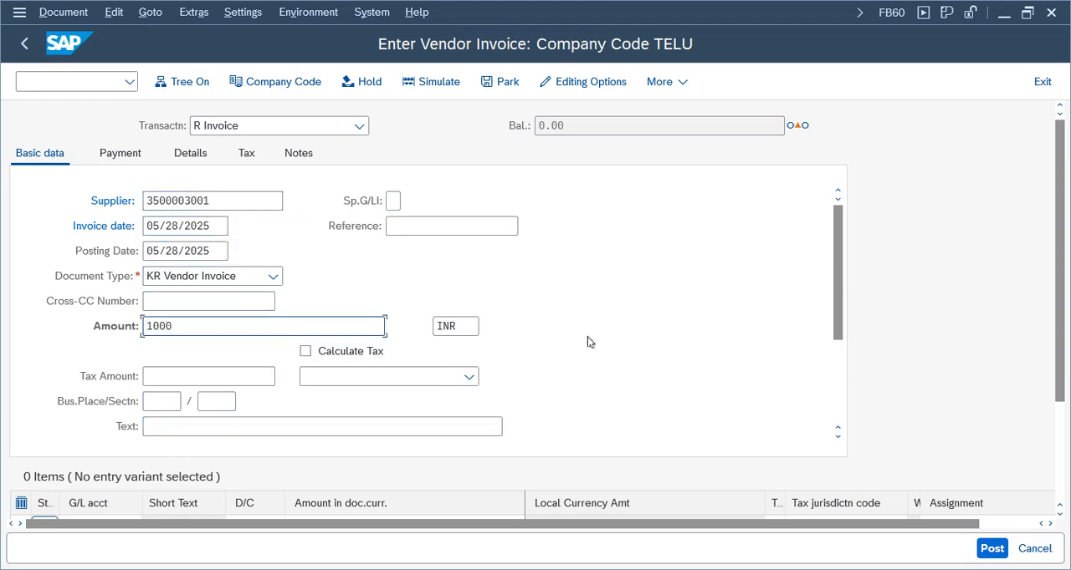
{"action": "left_click", "coordinate": [171, 429]}
{"action": "left_click", "coordinate": [176, 449]}
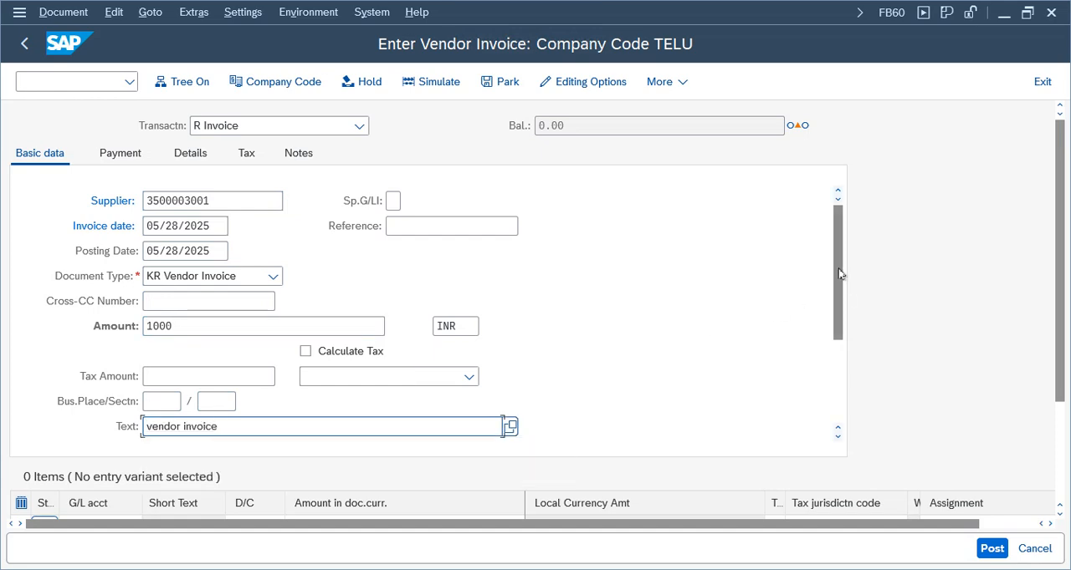
Fill in the first item line with G/L account 3000 and a debit amount of 1,000
{"action": "left_click_drag", "start_coordinate": [835, 285], "coordinate": [834, 338]}
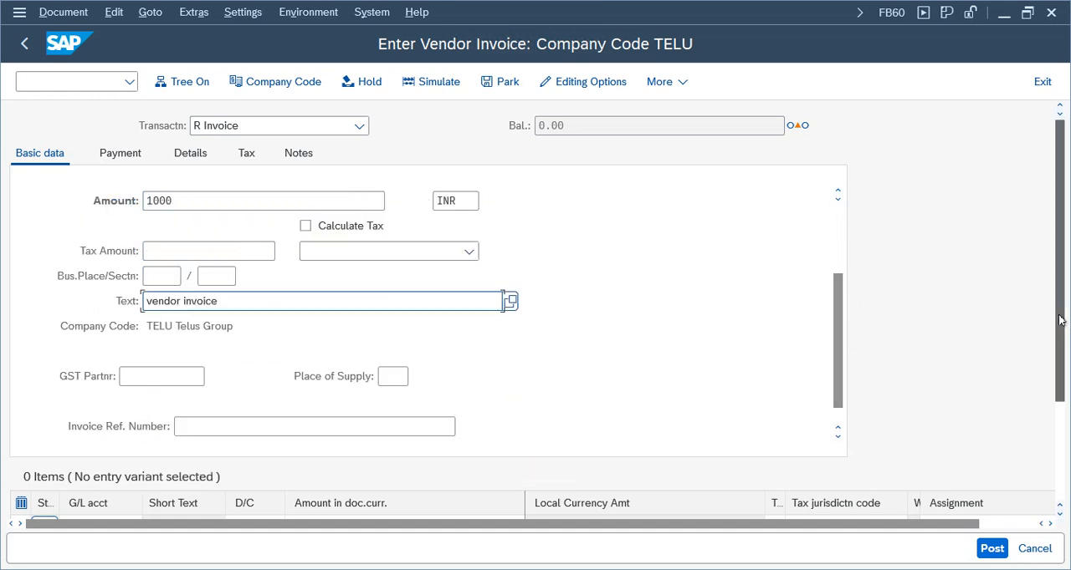
{"action": "left_click_drag", "start_coordinate": [1059, 311], "coordinate": [1059, 409]}
{"action": "left_click", "coordinate": [98, 398]}
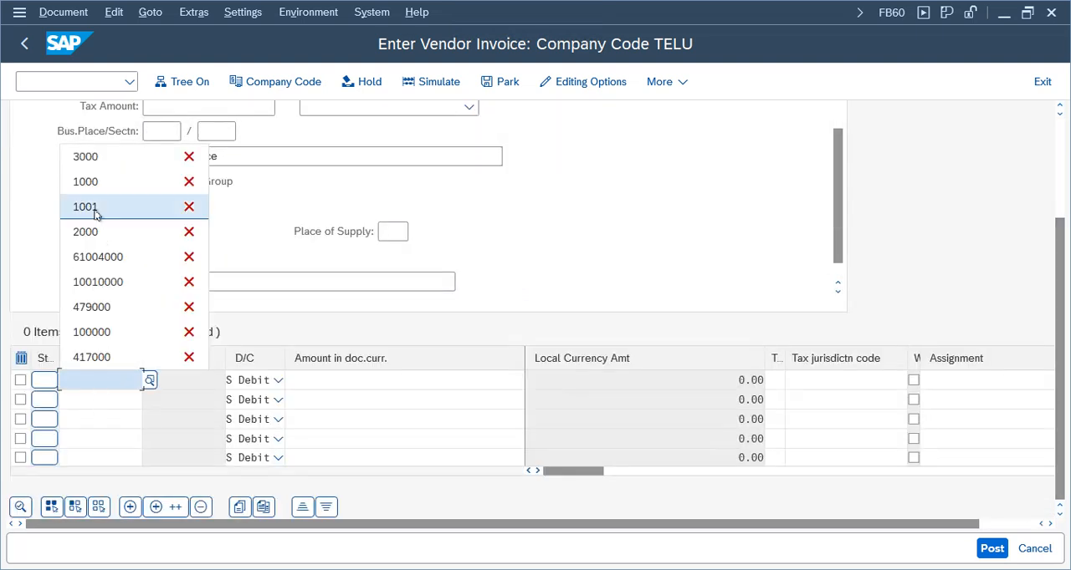
{"action": "left_click", "coordinate": [87, 156]}
{"action": "left_click", "coordinate": [434, 382]}
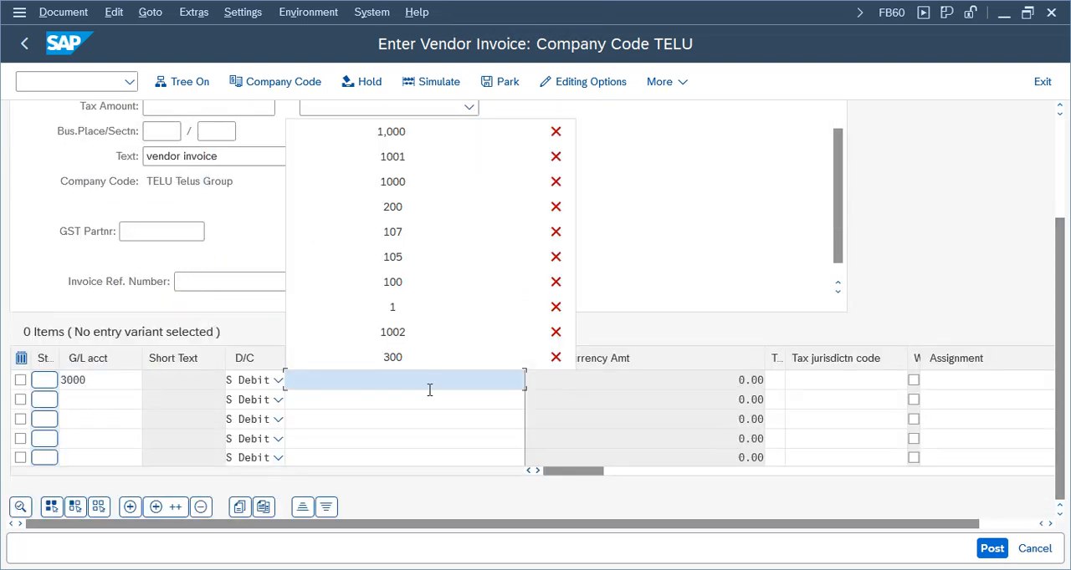
{"action": "left_click", "coordinate": [444, 179]}
In the Rent Expenses item's details, set the cost center to 100100 and the assignment to Test, and return to the invoice
{"action": "double_click", "coordinate": [375, 380]}
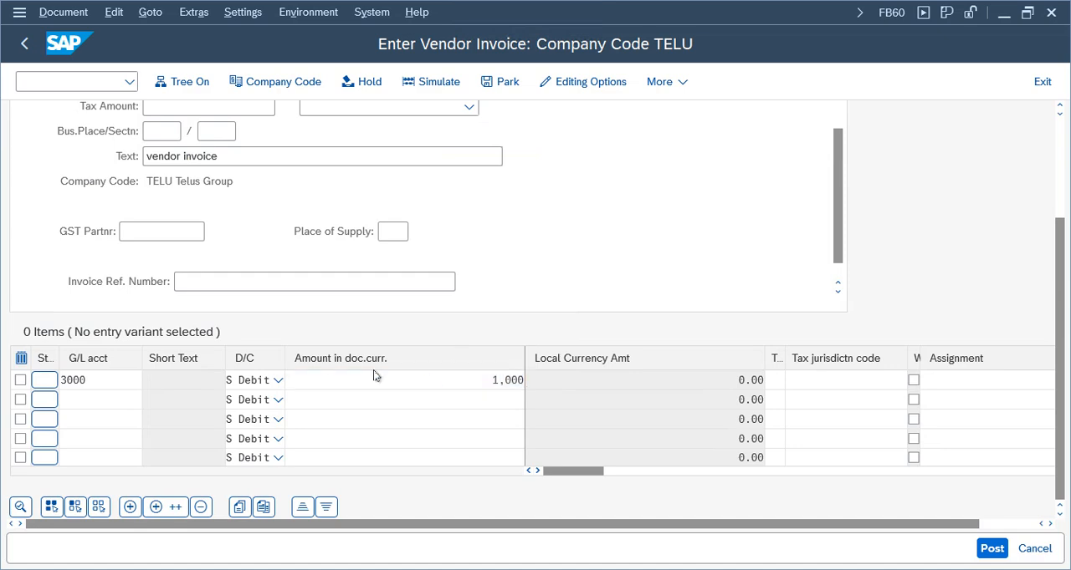
{"action": "left_click", "coordinate": [175, 302]}
{"action": "left_click", "coordinate": [173, 325]}
{"action": "left_click", "coordinate": [182, 452]}
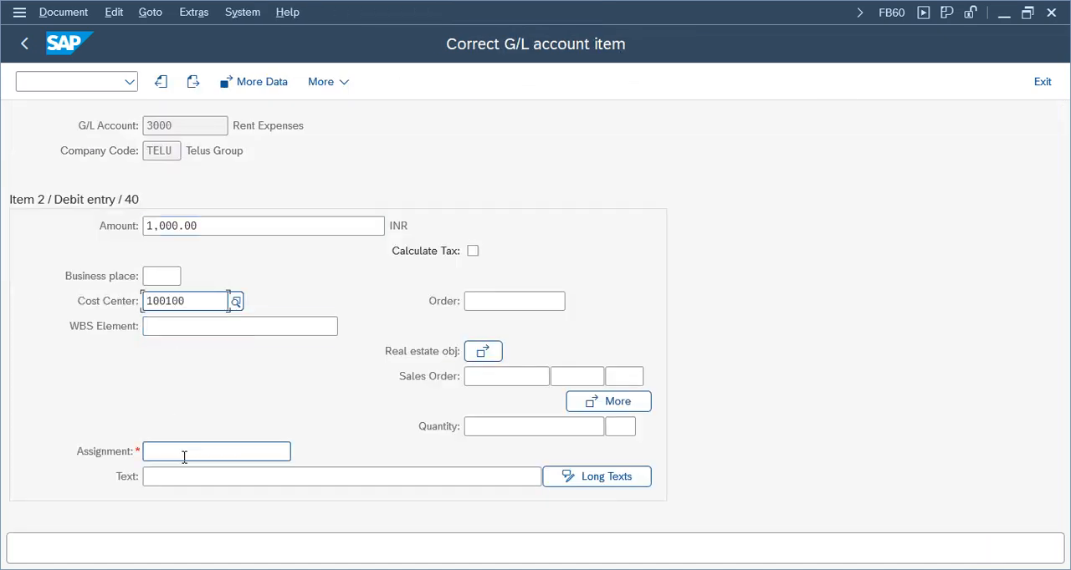
{"action": "left_click", "coordinate": [167, 476]}
{"action": "left_click", "coordinate": [24, 44]}
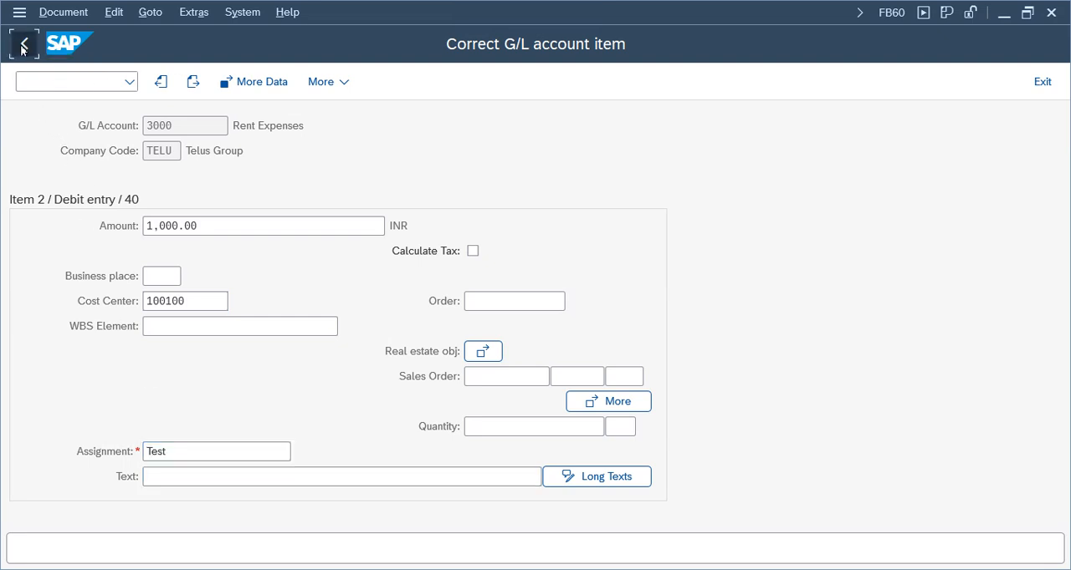
Set the invoice's payment terms to TEVP and accept the changed terms of payment
{"action": "left_click", "coordinate": [134, 122]}
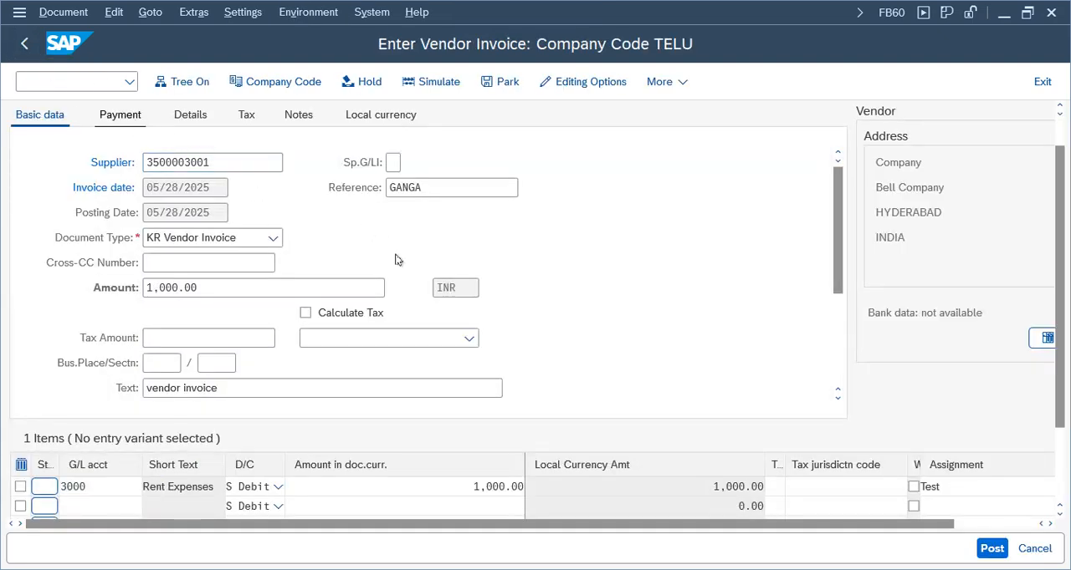
{"action": "left_click", "coordinate": [373, 200]}
{"action": "left_click", "coordinate": [376, 224]}
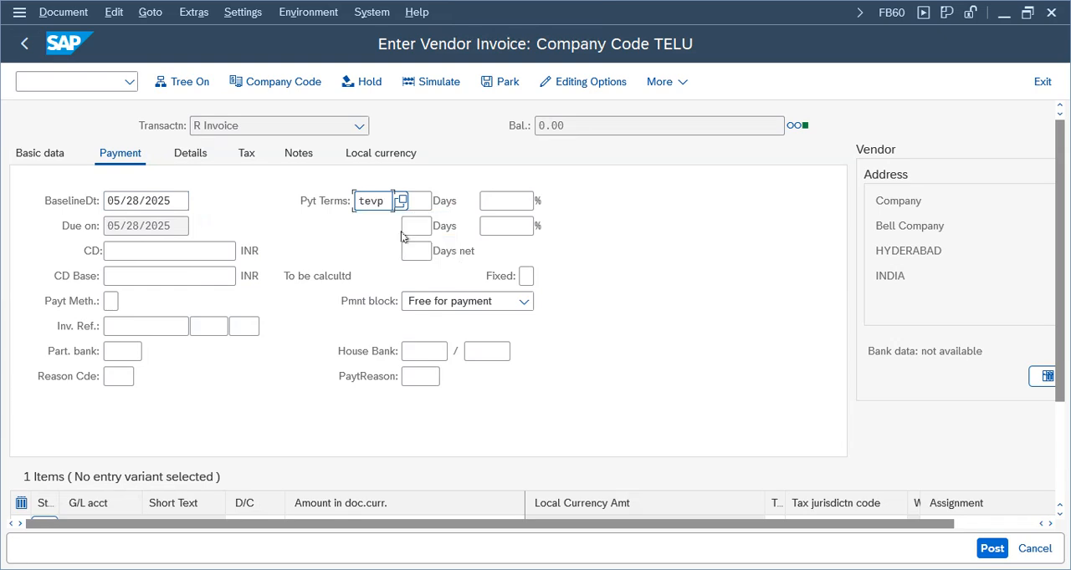
{"action": "key", "text": "Return"}
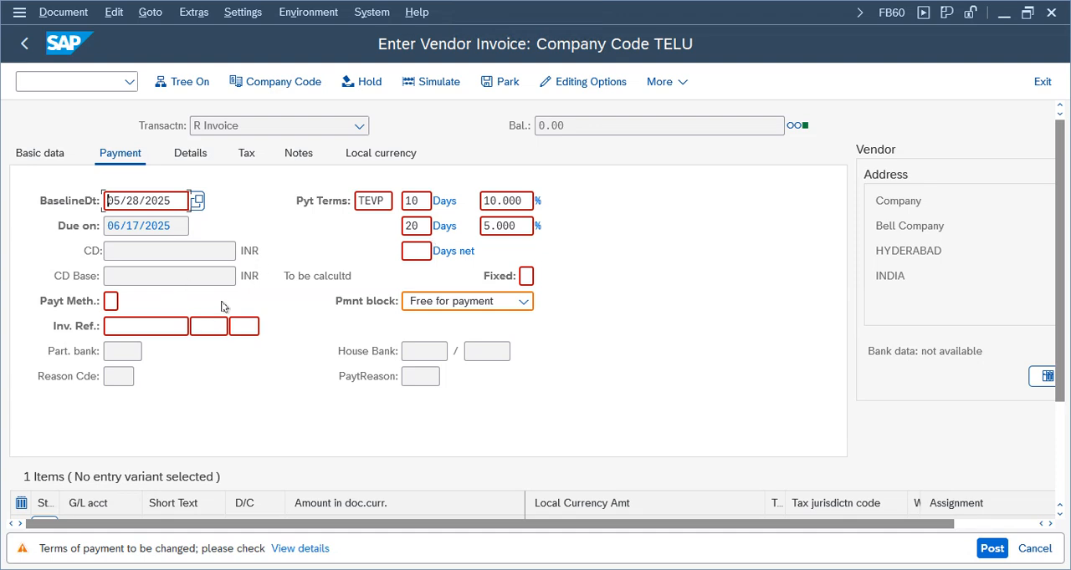
{"action": "key", "text": "Return"}
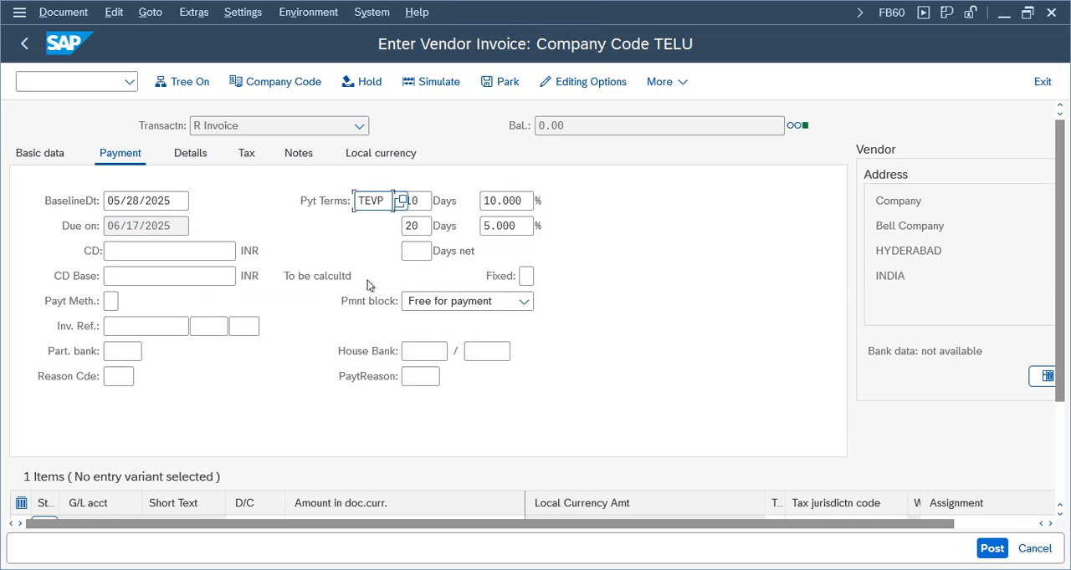
Examine the baseline date, due date, discount days and percentages derived from the payment terms
{"action": "left_click", "coordinate": [490, 201]}
{"action": "left_click", "coordinate": [132, 201]}
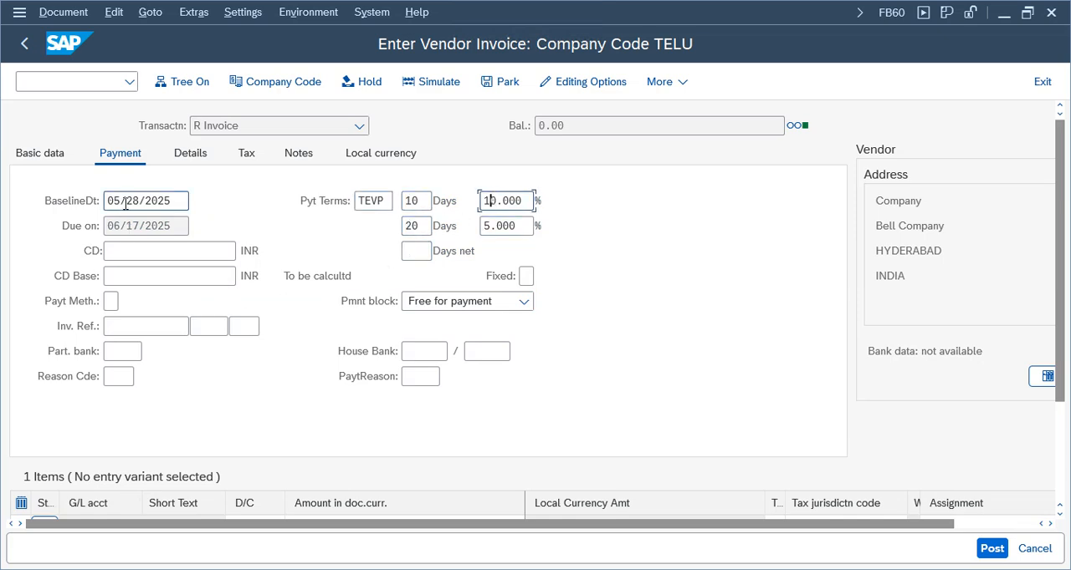
{"action": "left_click", "coordinate": [134, 224]}
{"action": "left_click", "coordinate": [136, 202]}
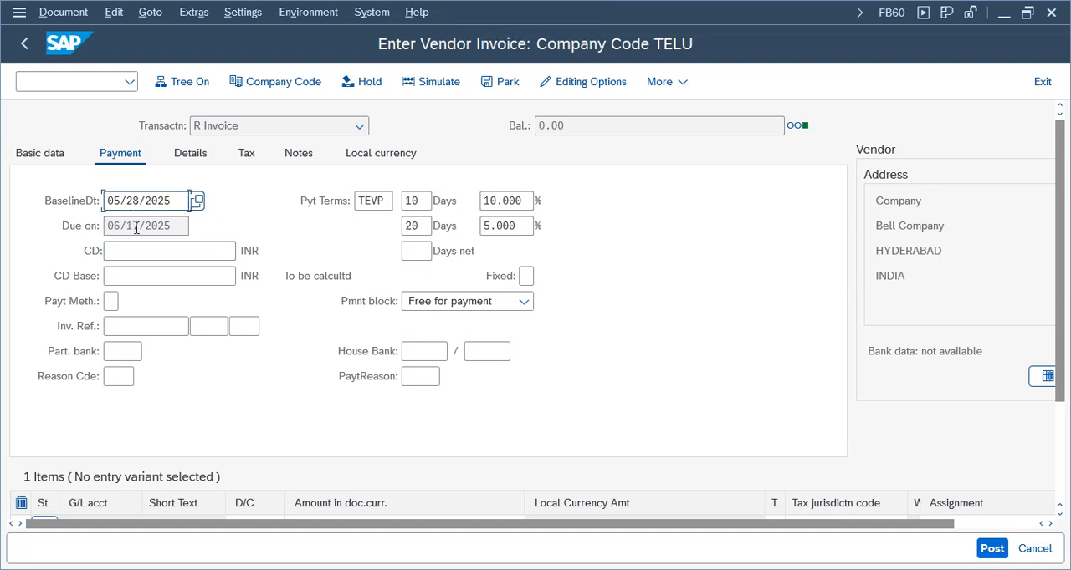
{"action": "left_click", "coordinate": [136, 228]}
{"action": "left_click", "coordinate": [406, 228]}
{"action": "left_click", "coordinate": [159, 226]}
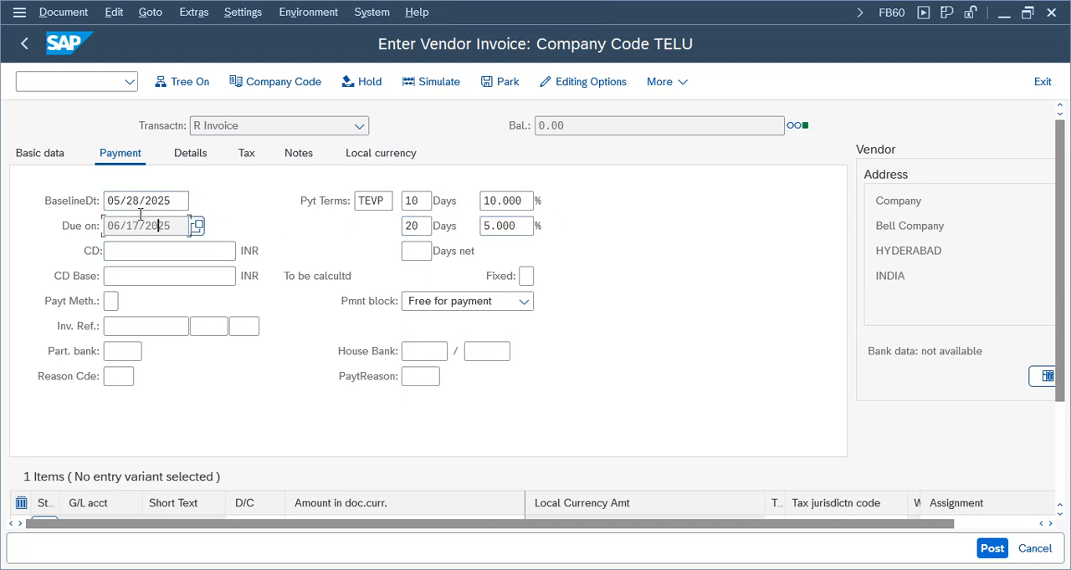
{"action": "left_click", "coordinate": [141, 203]}
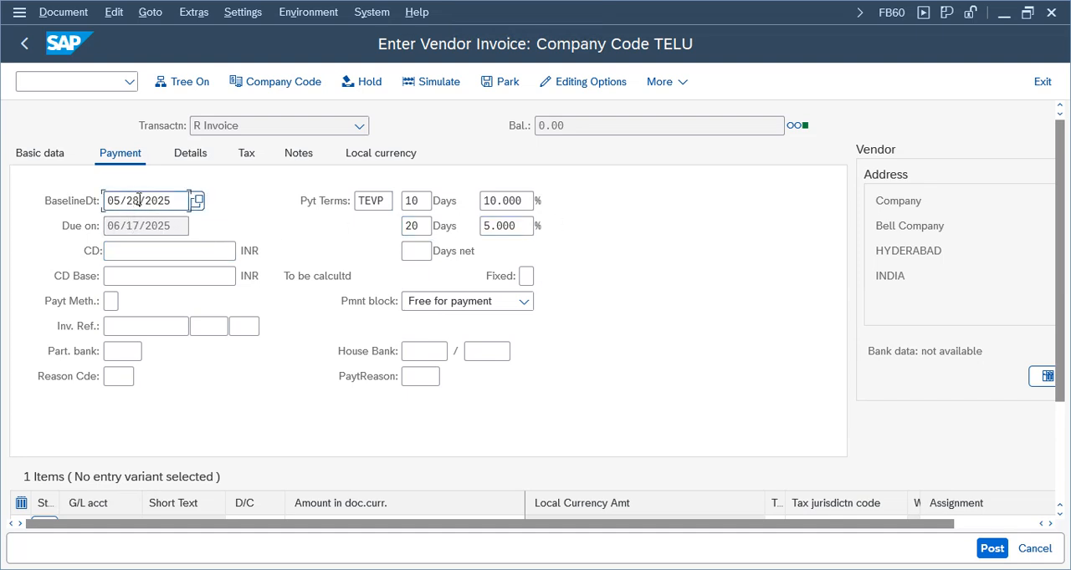
{"action": "left_click", "coordinate": [137, 226]}
{"action": "left_click_drag", "start_coordinate": [114, 228], "coordinate": [59, 230]}
{"action": "left_click", "coordinate": [120, 232]}
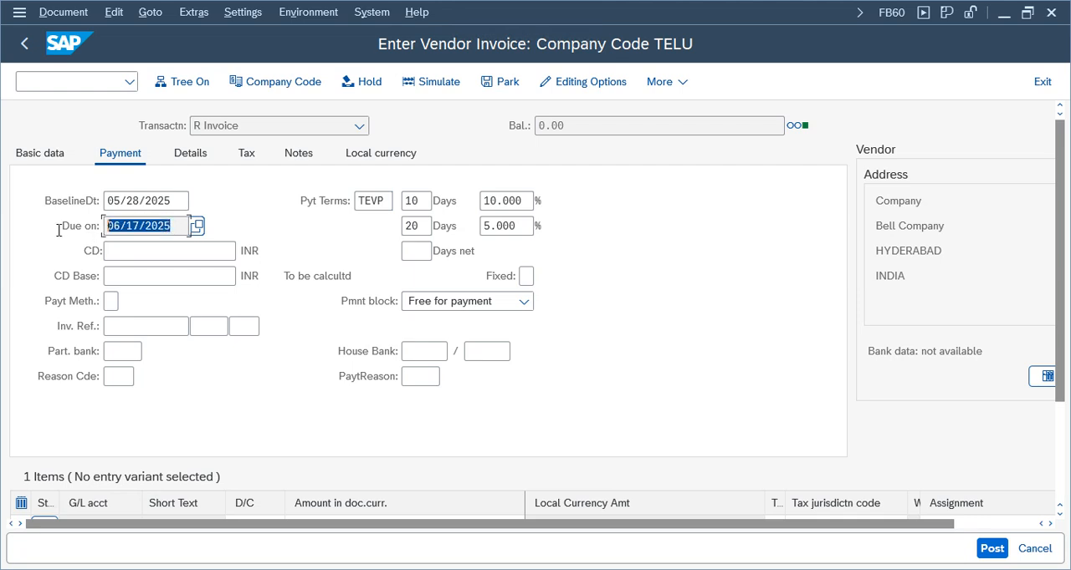
{"action": "left_click", "coordinate": [141, 205]}
{"action": "left_click", "coordinate": [144, 227]}
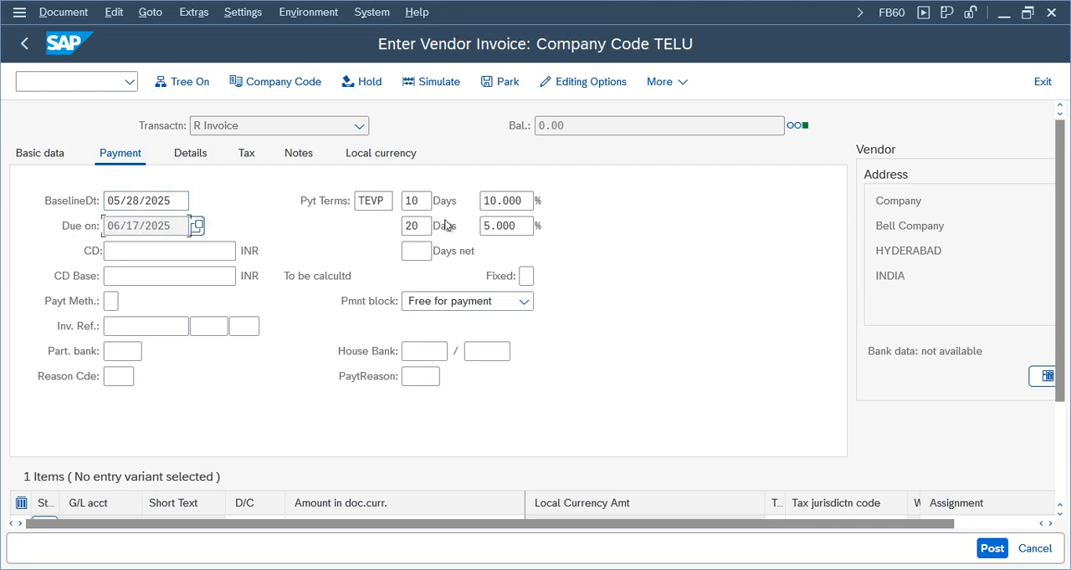
{"action": "left_click", "coordinate": [418, 202]}
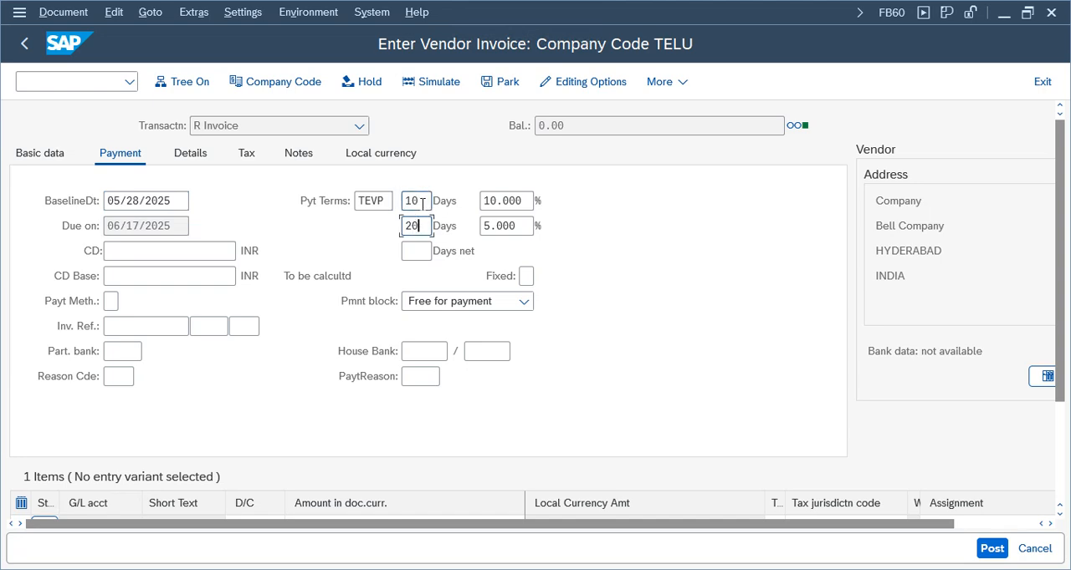
{"action": "left_click_drag", "start_coordinate": [421, 228], "coordinate": [352, 226]}
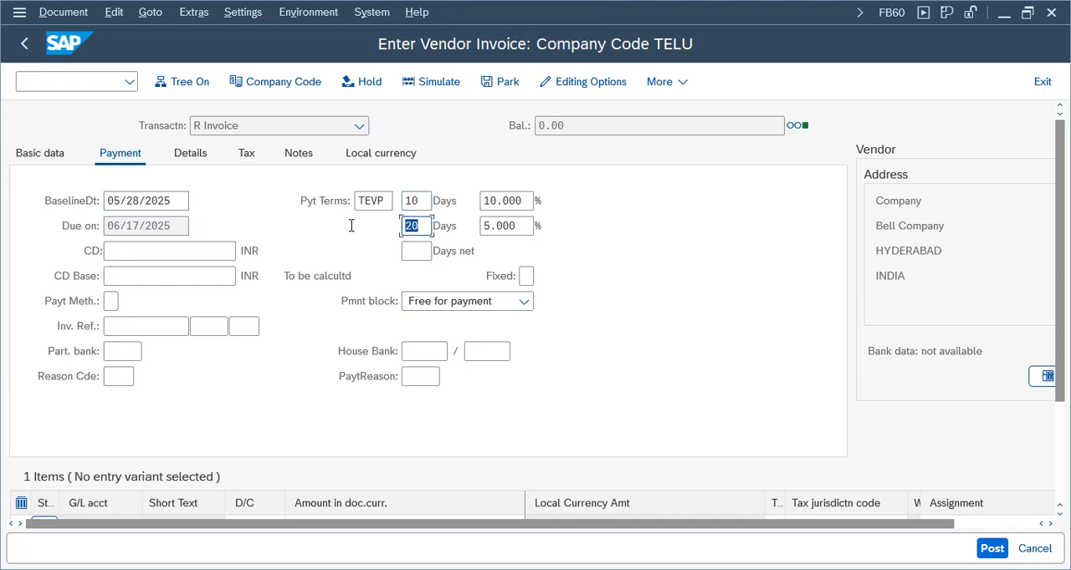
{"action": "left_click", "coordinate": [126, 226]}
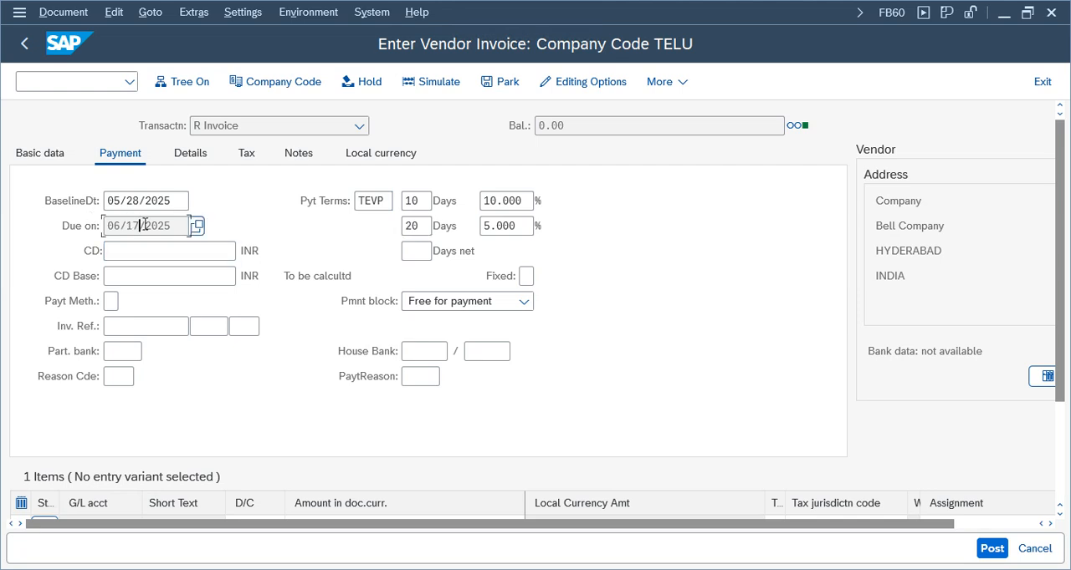
Check the invoice's basic data and item, simulate the document, and post it
{"action": "left_click", "coordinate": [41, 154]}
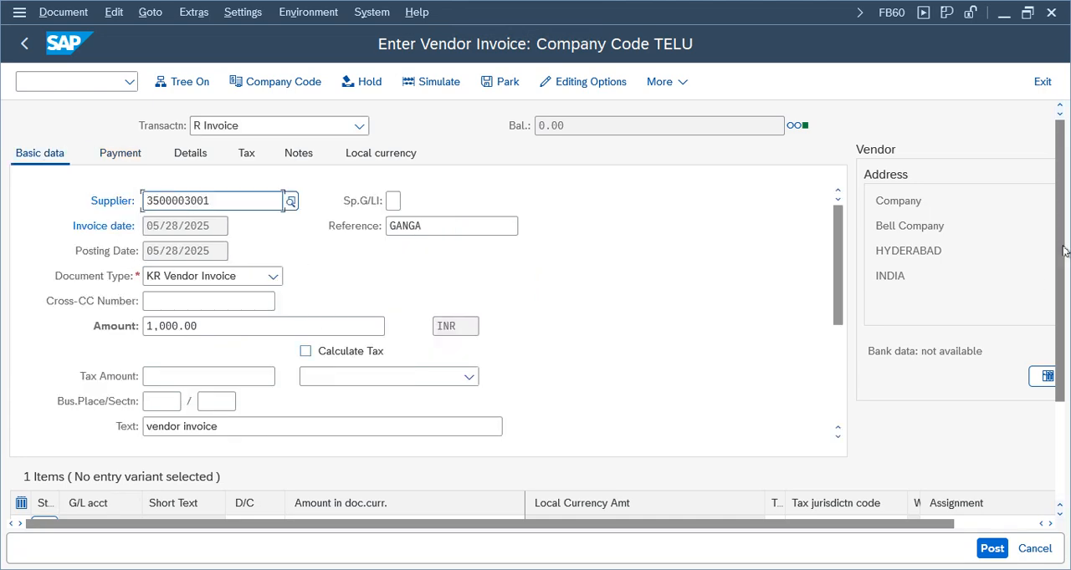
{"action": "left_click_drag", "start_coordinate": [1063, 246], "coordinate": [1064, 289]}
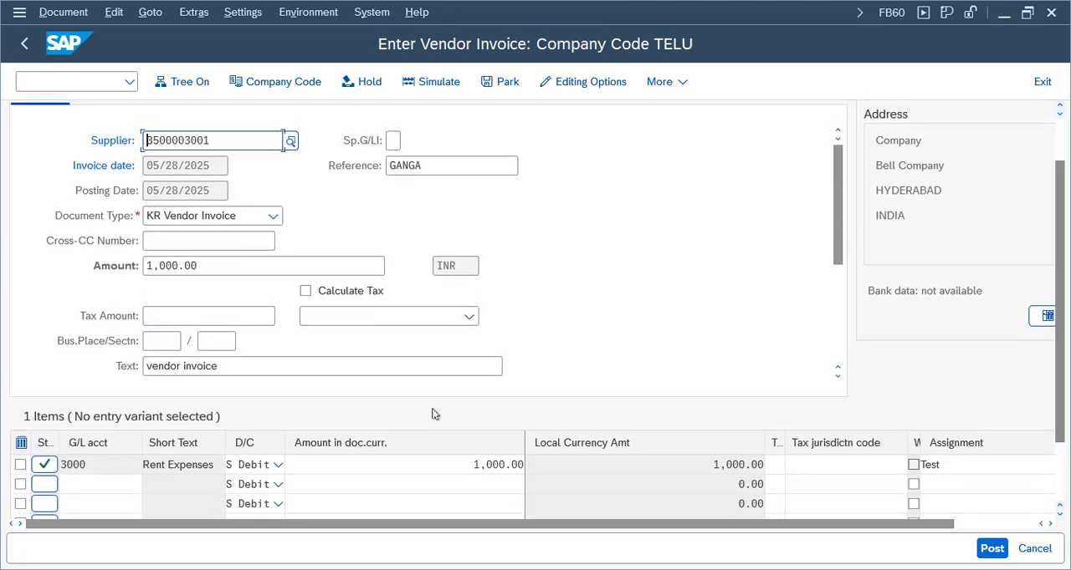
{"action": "left_click", "coordinate": [441, 84]}
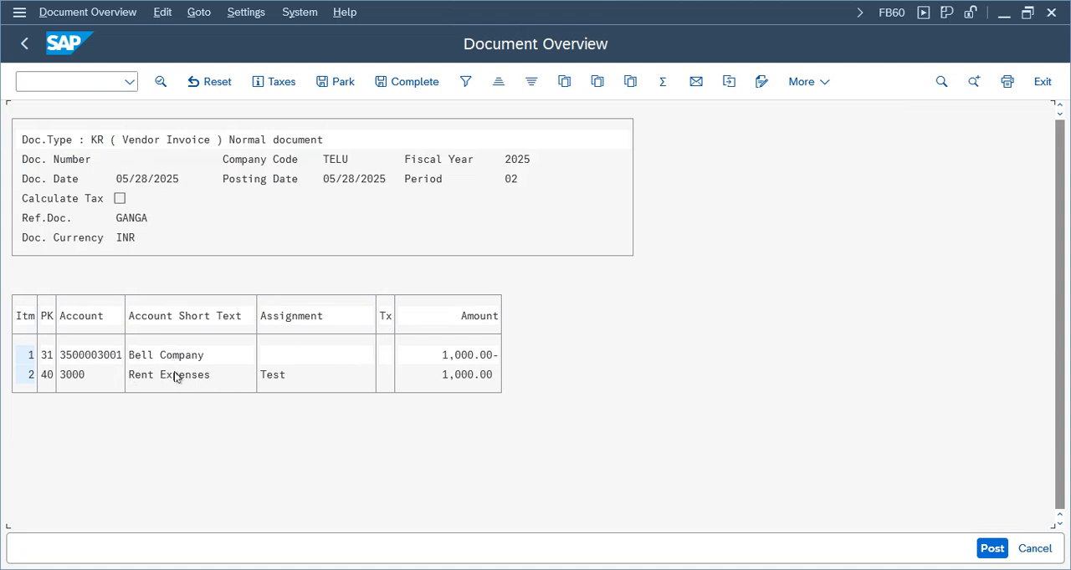
{"action": "left_click", "coordinate": [174, 377]}
{"action": "left_click", "coordinate": [992, 548]}
Display the document just posted and open its Bell Company vendor line item
{"action": "left_click", "coordinate": [41, 11]}
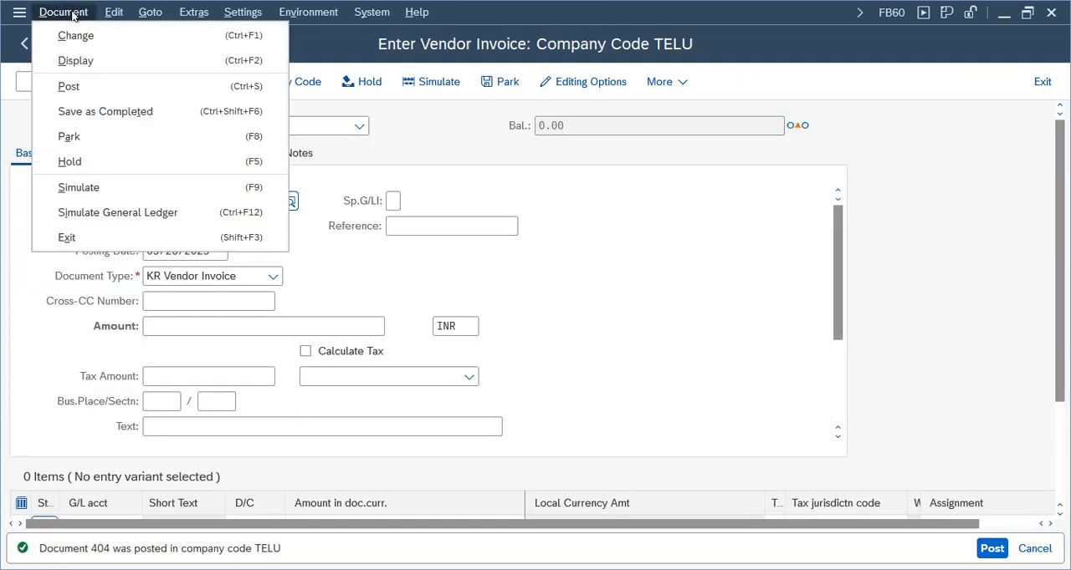
{"action": "key", "text": "Escape"}
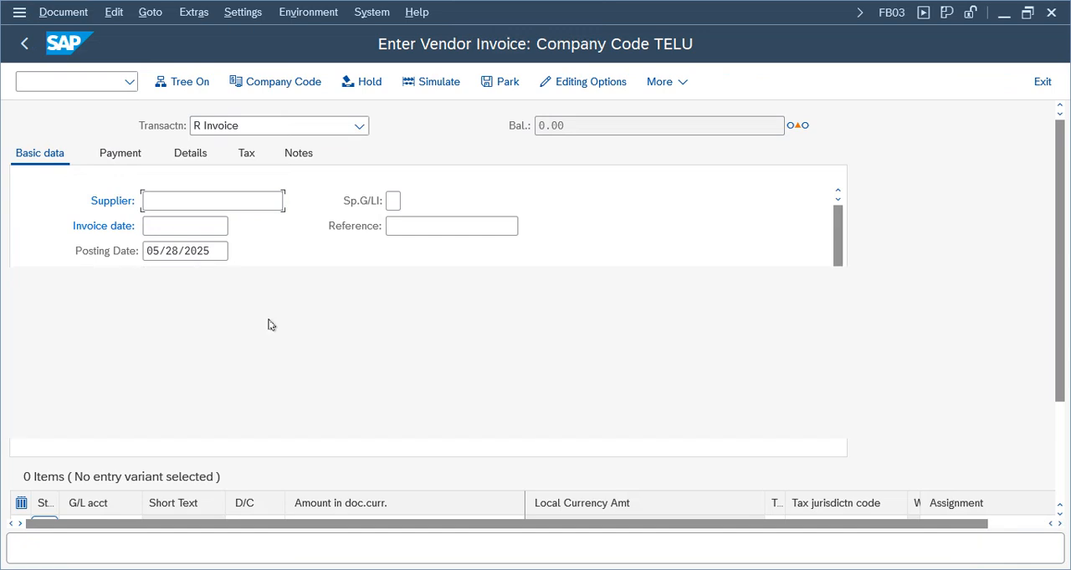
{"action": "double_click", "coordinate": [247, 335]}
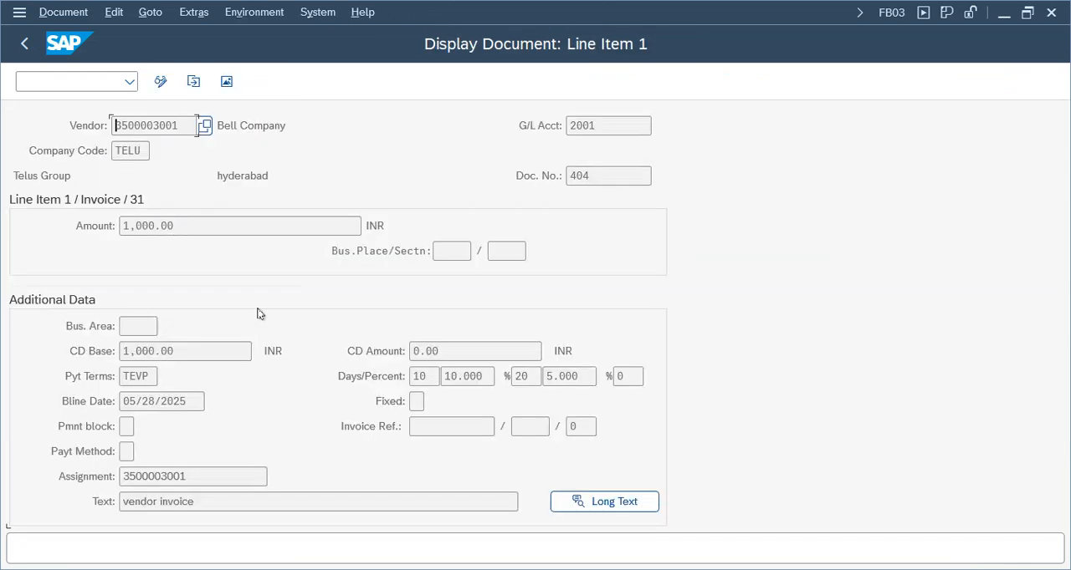
Examine the payment terms, discount days and percentages, and baseline date on the vendor line item
{"action": "key", "text": "Tab"}
{"action": "key", "text": "Tab"}
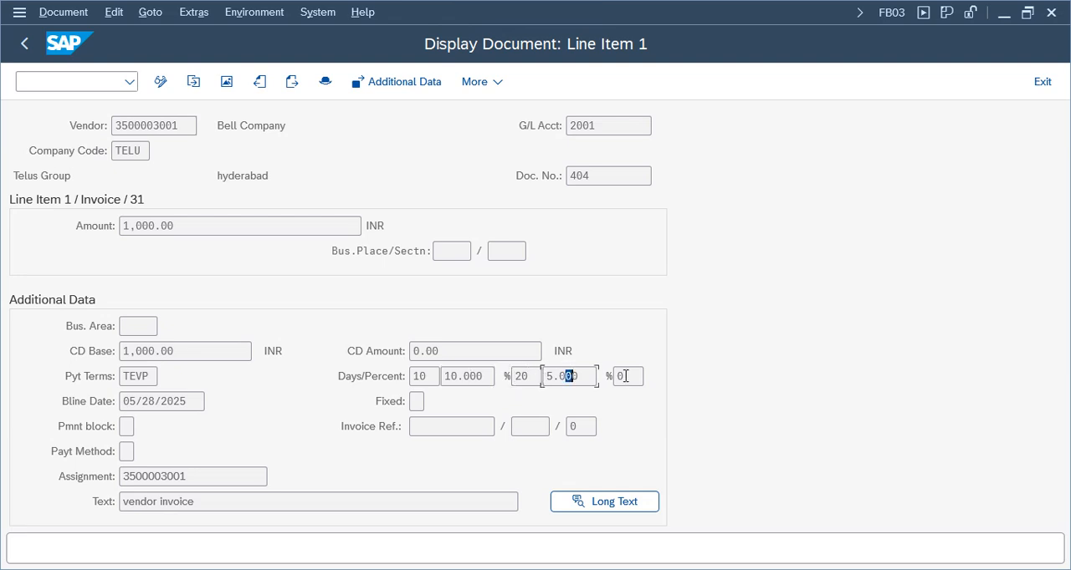
{"action": "left_click", "coordinate": [470, 376]}
{"action": "left_click", "coordinate": [567, 378]}
{"action": "left_click", "coordinate": [138, 375]}
{"action": "left_click_drag", "start_coordinate": [182, 402], "coordinate": [69, 408]}
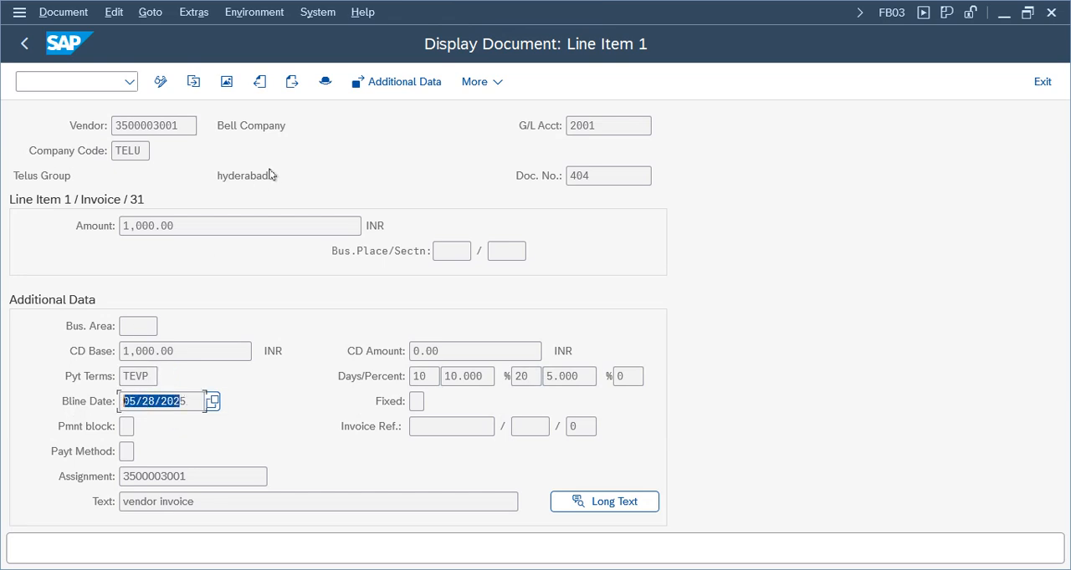
View the posted document's header, close it, and open the additional details of line item 1
{"action": "left_click", "coordinate": [325, 83]}
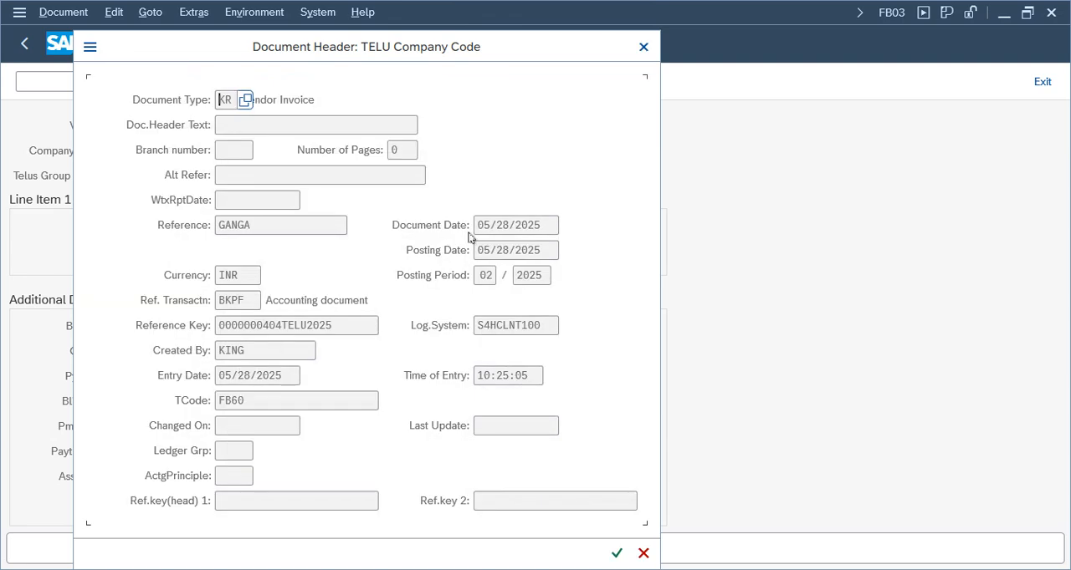
{"action": "left_click", "coordinate": [643, 48]}
{"action": "left_click", "coordinate": [409, 82]}
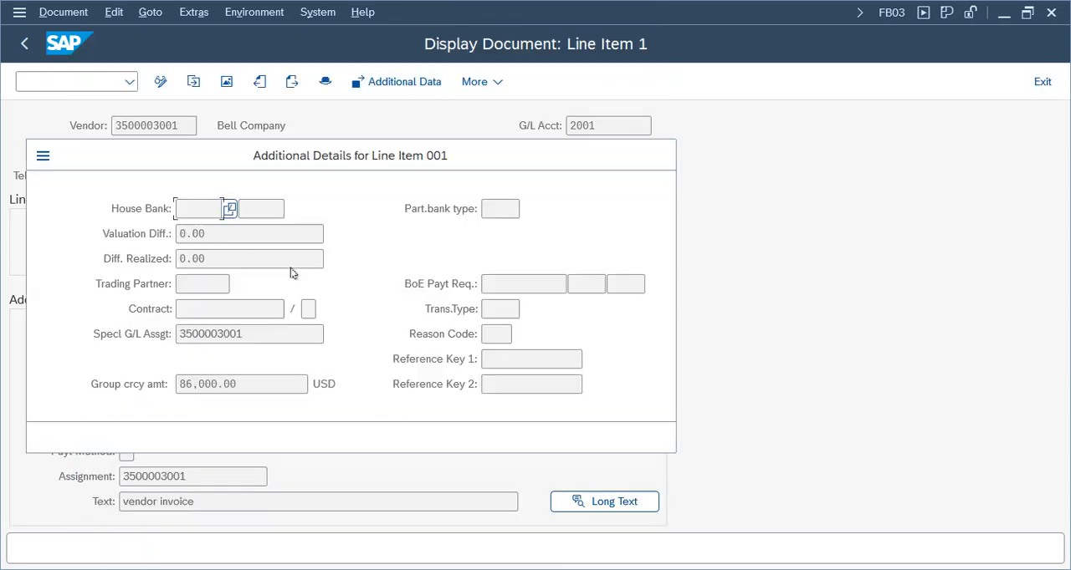
Close the line item details, exit the document display and invoice entry, and open the Post Outgoing Payments transaction F-53
{"action": "left_click", "coordinate": [204, 334]}
{"action": "left_click", "coordinate": [658, 155]}
{"action": "left_click", "coordinate": [1055, 82]}
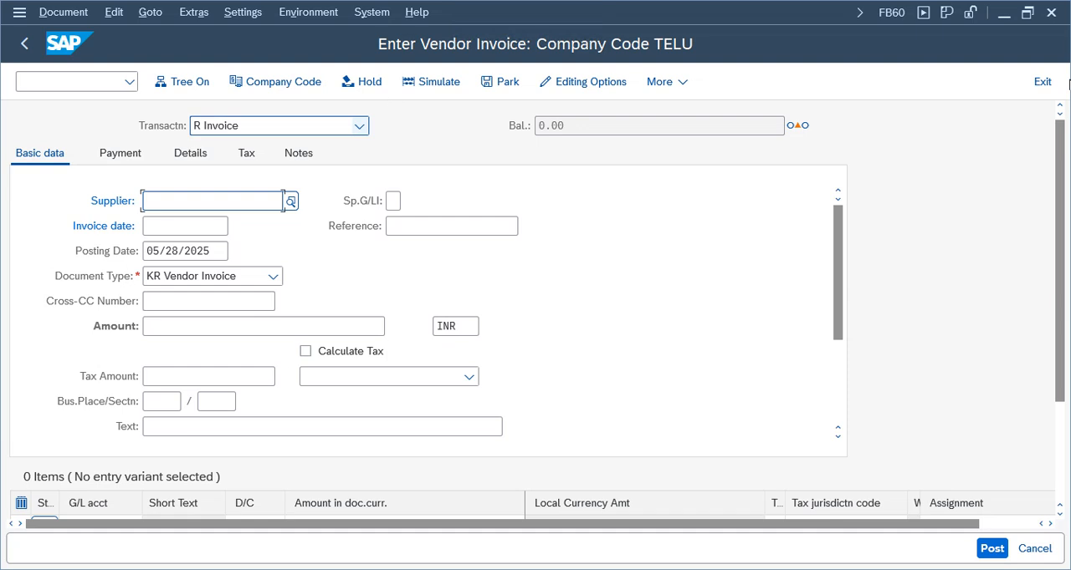
{"action": "left_click", "coordinate": [1042, 81]}
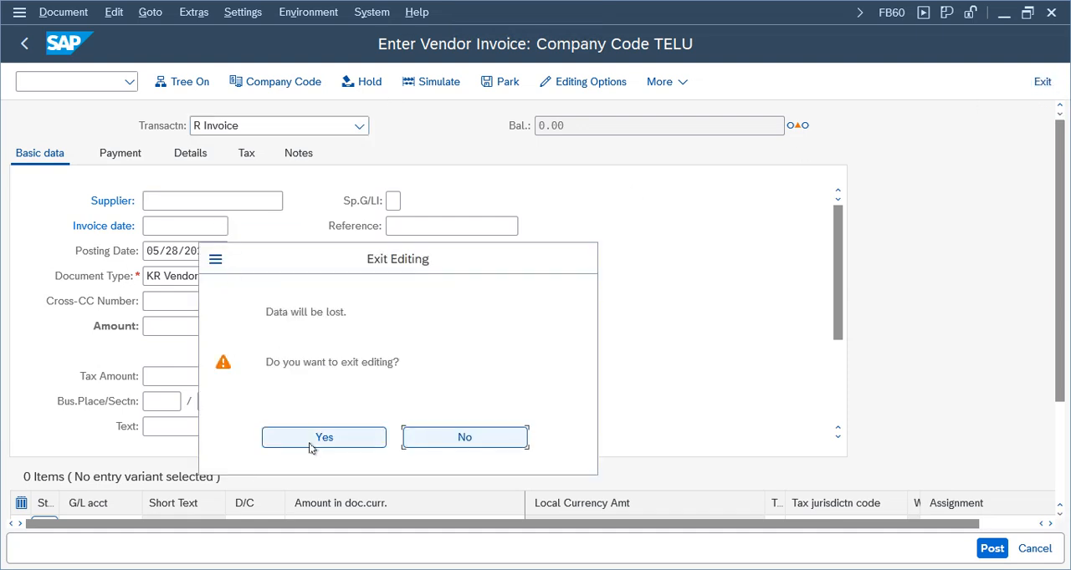
{"action": "left_click", "coordinate": [374, 440]}
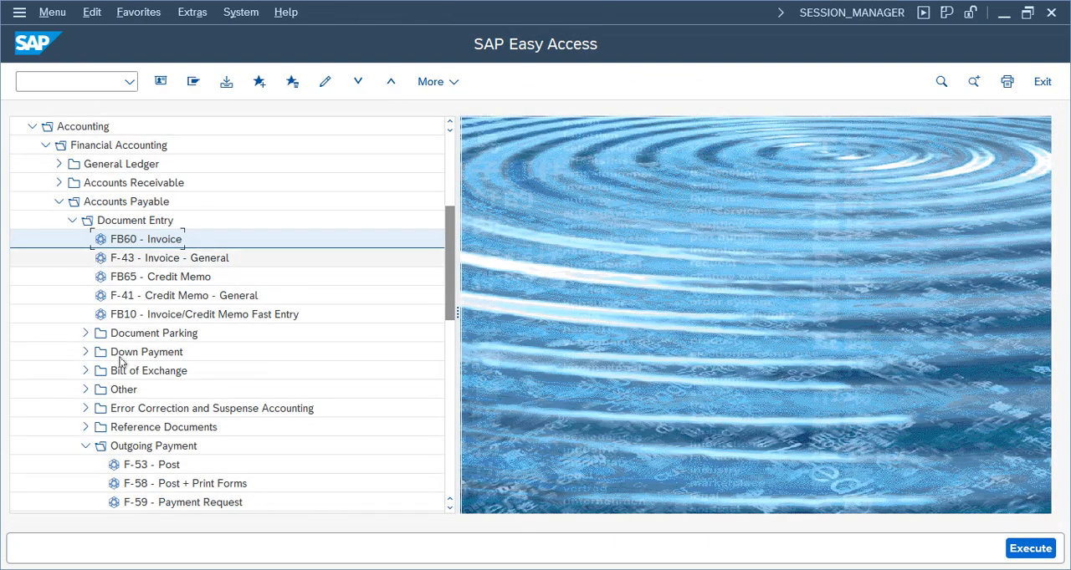
{"action": "double_click", "coordinate": [155, 467]}
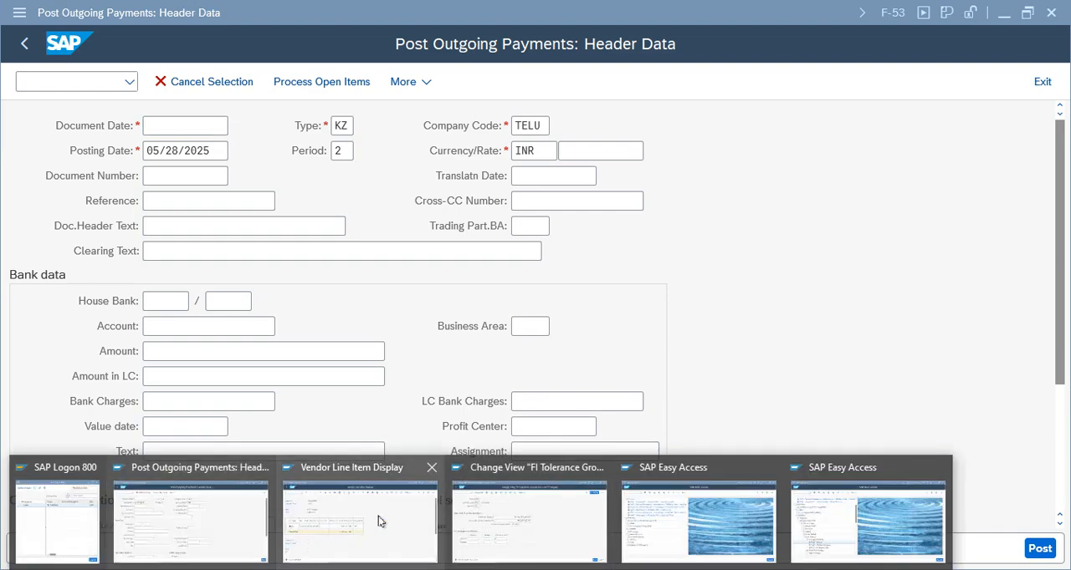
Review Bell Company's period 2 debit line item in the other session and leave the vendor balance display
{"action": "left_click", "coordinate": [378, 516]}
{"action": "left_click", "coordinate": [426, 317]}
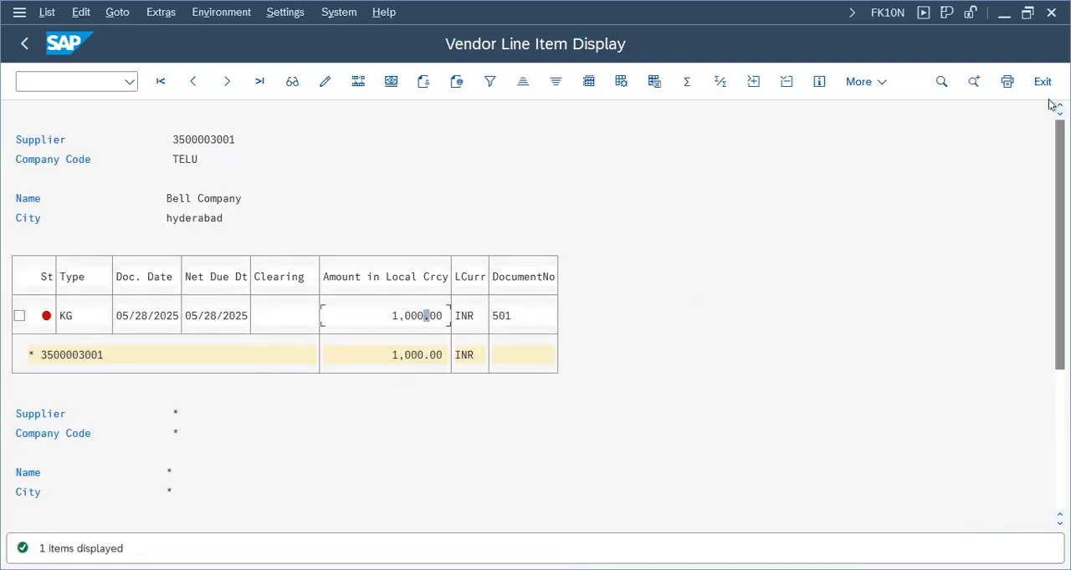
{"action": "left_click", "coordinate": [25, 44]}
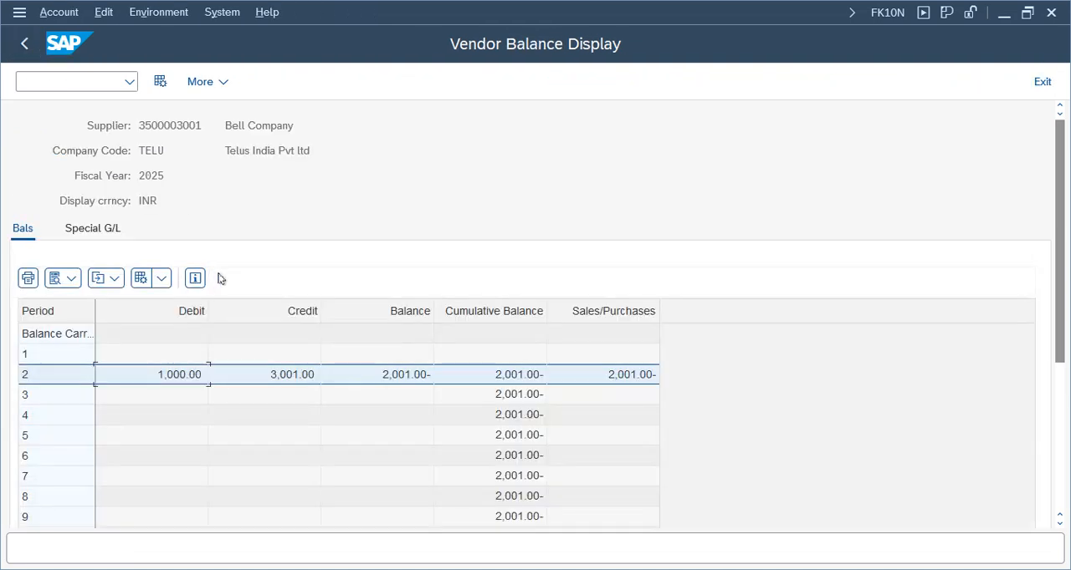
{"action": "double_click", "coordinate": [180, 375]}
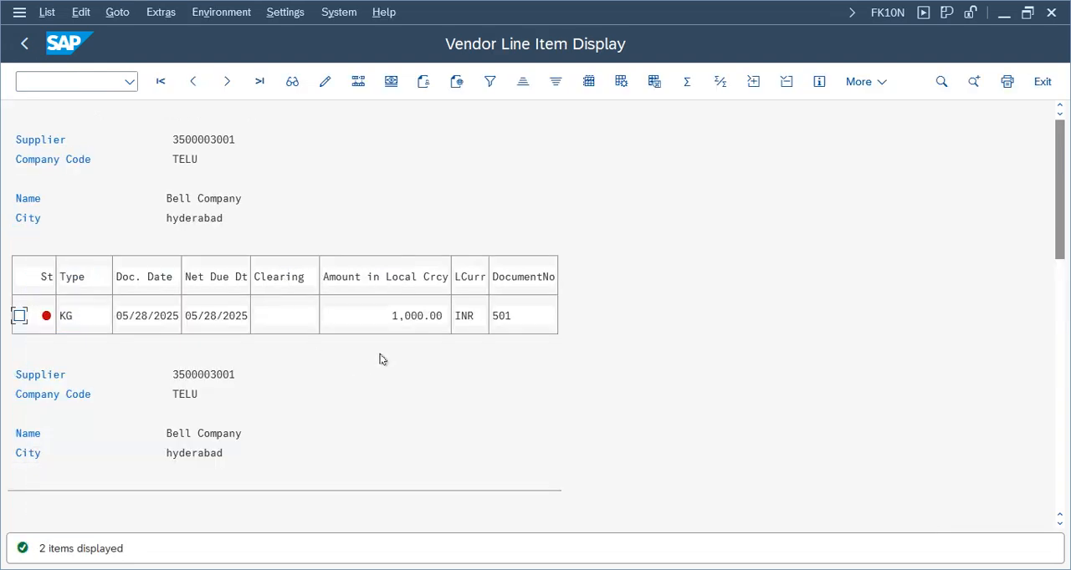
{"action": "left_click", "coordinate": [418, 318]}
{"action": "left_click", "coordinate": [23, 43]}
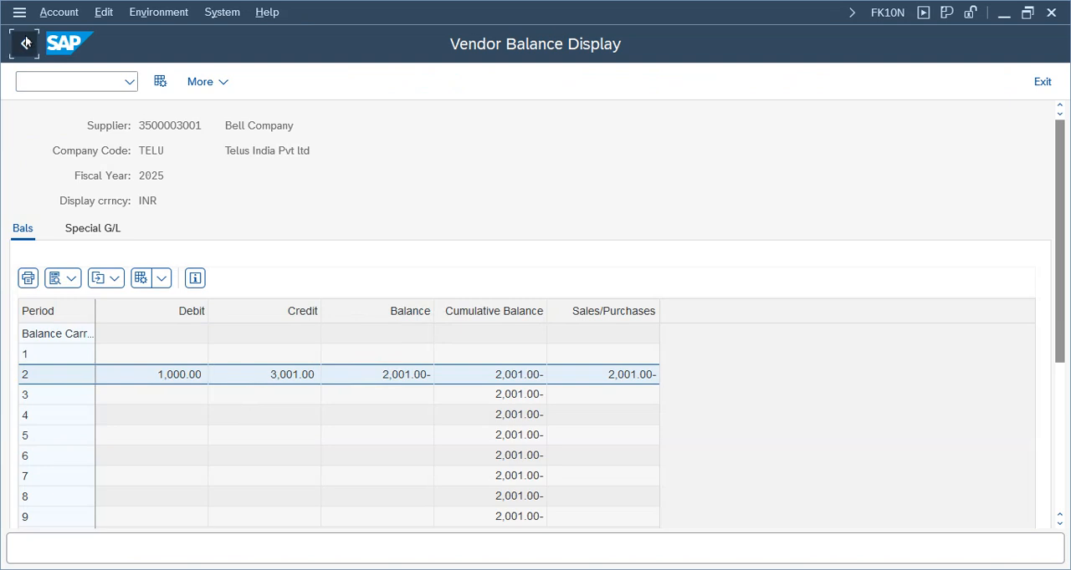
{"action": "left_click", "coordinate": [25, 43]}
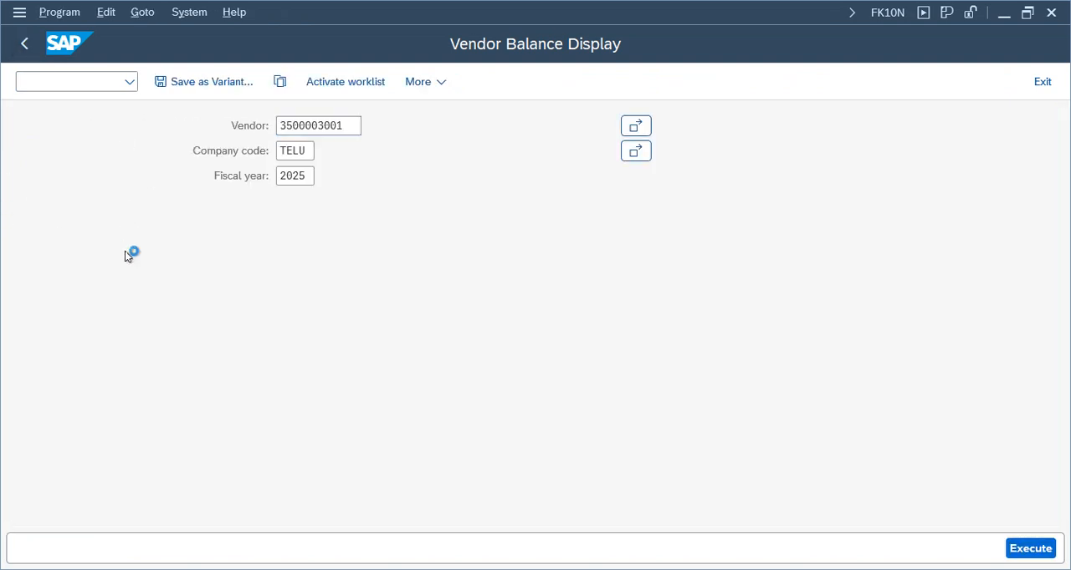
{"action": "left_click", "coordinate": [24, 44]}
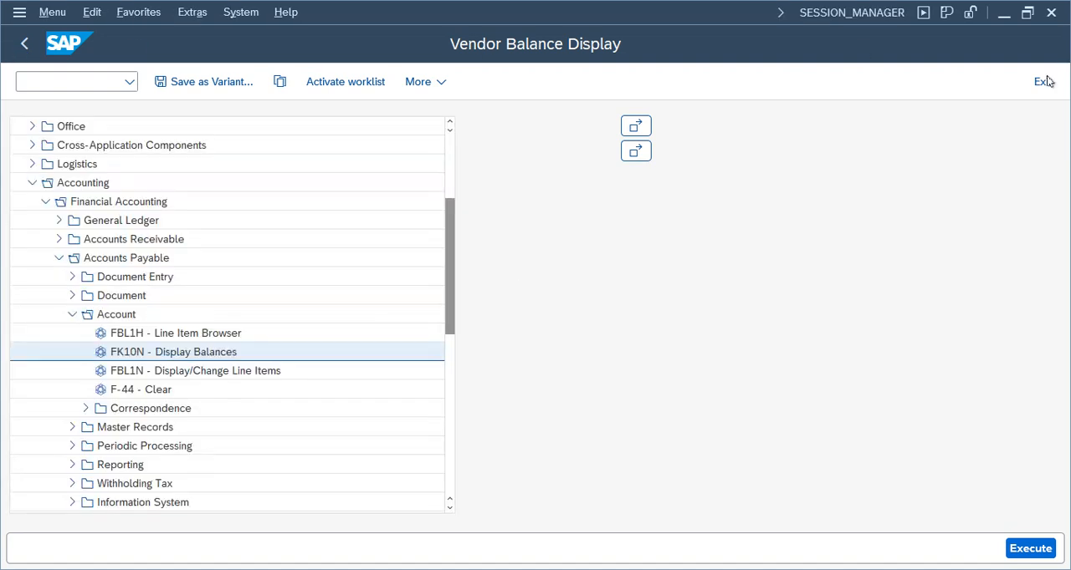
Display all line items of the Bell Company vendor in company code TELU with FBL1N
{"action": "double_click", "coordinate": [161, 374]}
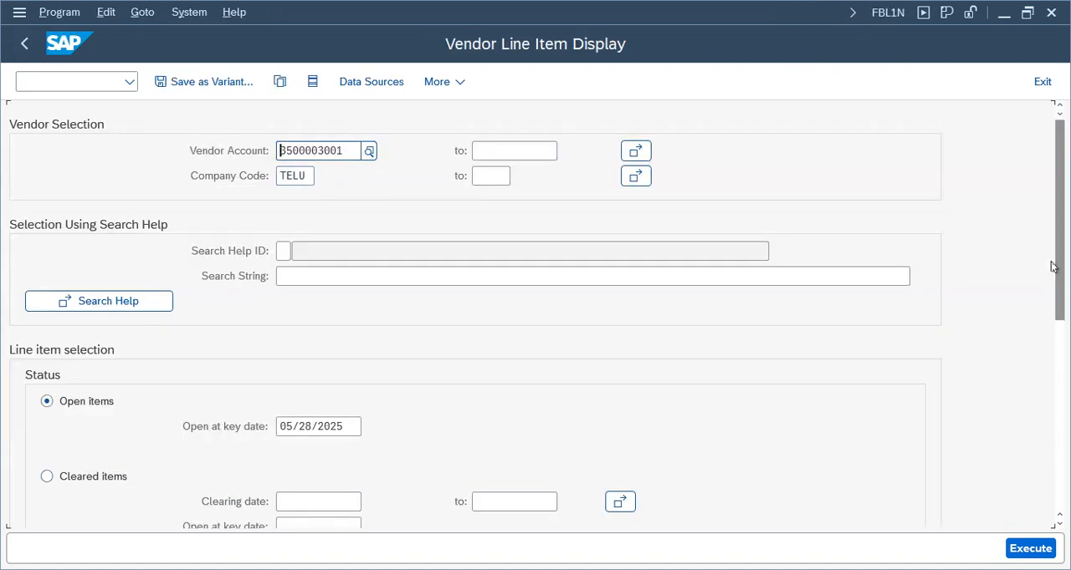
{"action": "left_click", "coordinate": [1061, 339]}
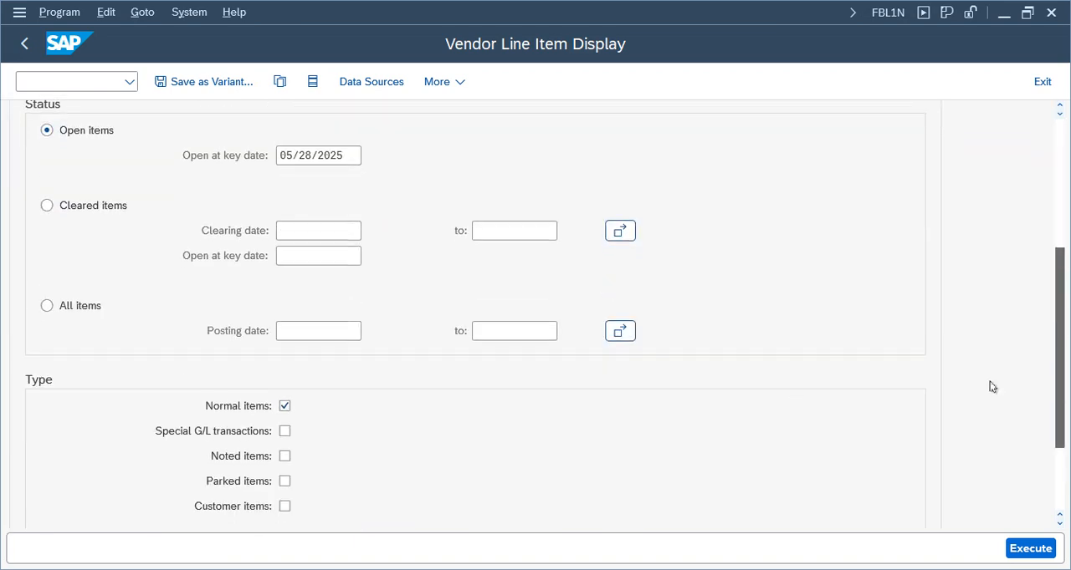
{"action": "left_click", "coordinate": [47, 305]}
{"action": "left_click", "coordinate": [1030, 549]}
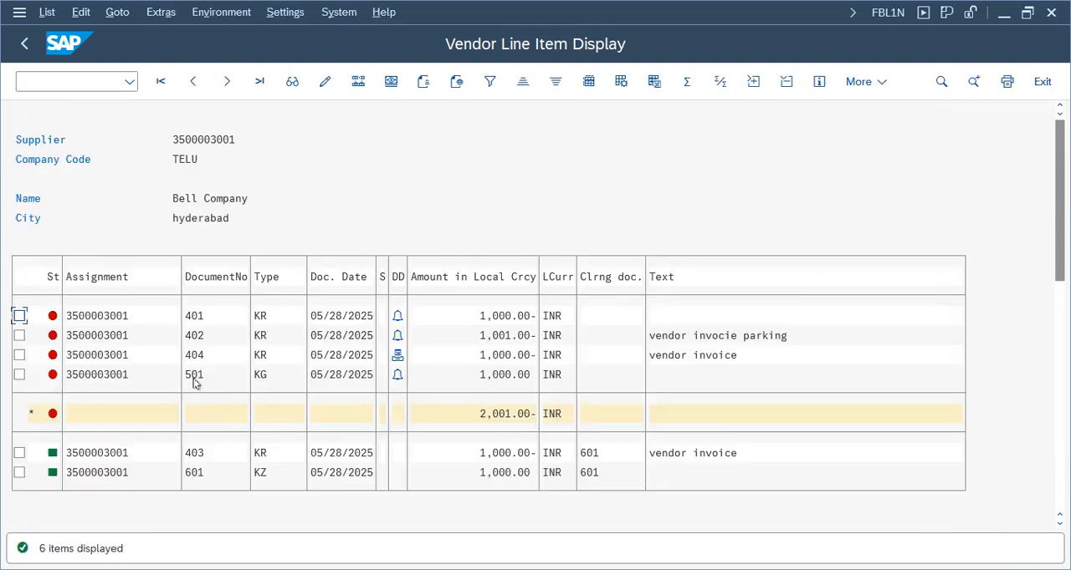
Examine invoice 404 in the vendor line item list, open it to check its TEVP discount terms, and return to the list
{"action": "left_click", "coordinate": [715, 356]}
{"action": "left_click", "coordinate": [507, 355]}
{"action": "left_click", "coordinate": [192, 355]}
{"action": "left_click", "coordinate": [199, 356]}
{"action": "left_click", "coordinate": [483, 569]}
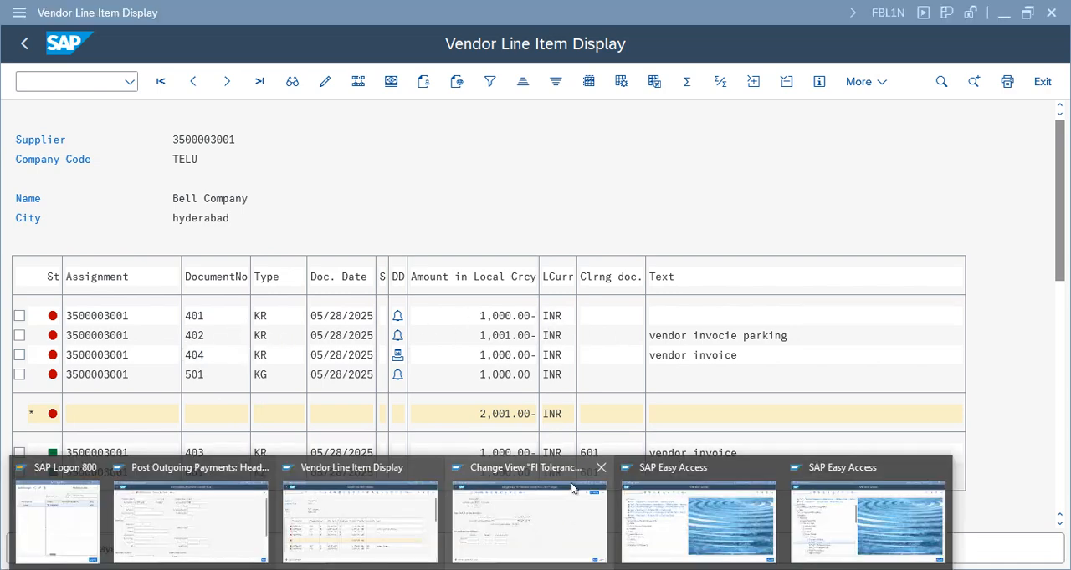
{"action": "left_click", "coordinate": [195, 357]}
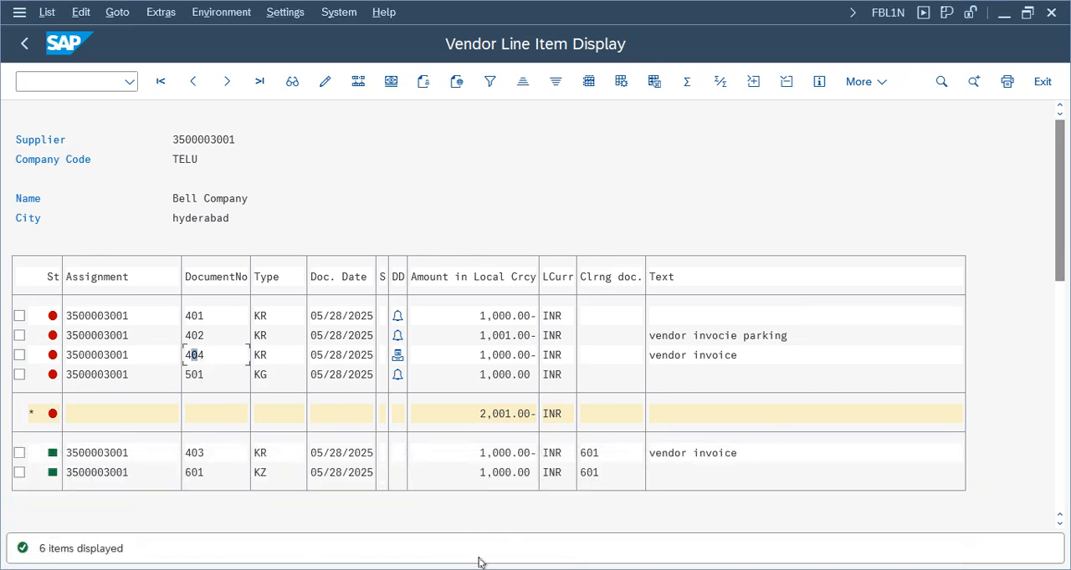
{"action": "double_click", "coordinate": [198, 356]}
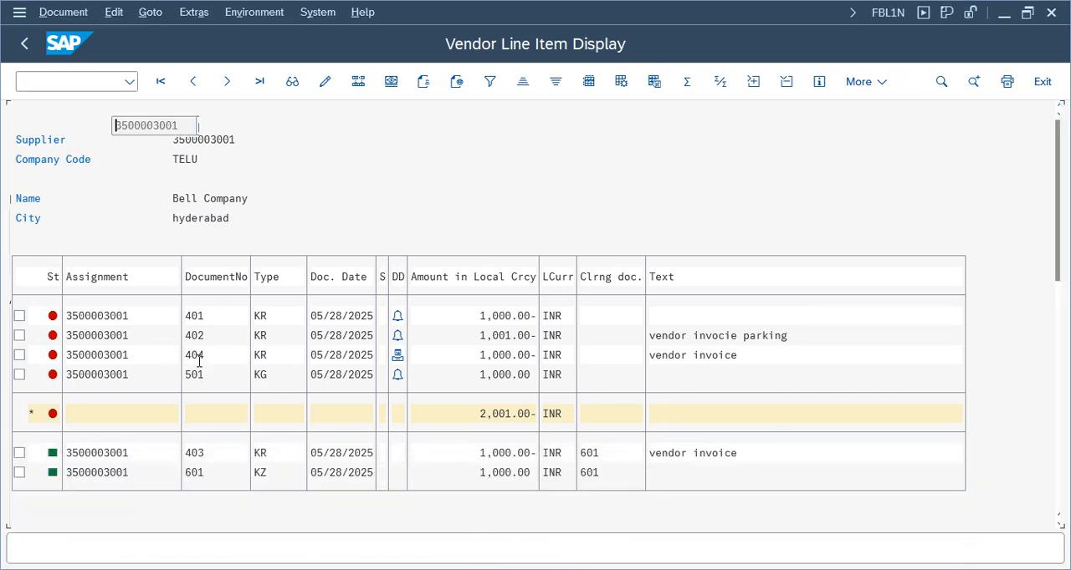
{"action": "left_click", "coordinate": [24, 43]}
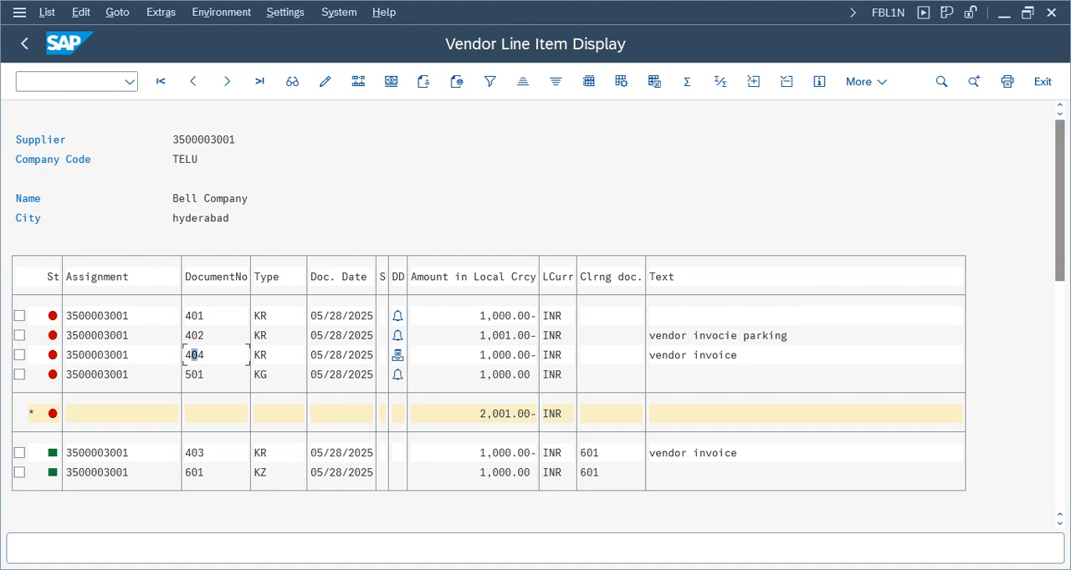
In the outgoing payment session, set the document date to 05/28/2025 and enter "payment" as reference and document header text
{"action": "key", "text": "alt+Tab"}
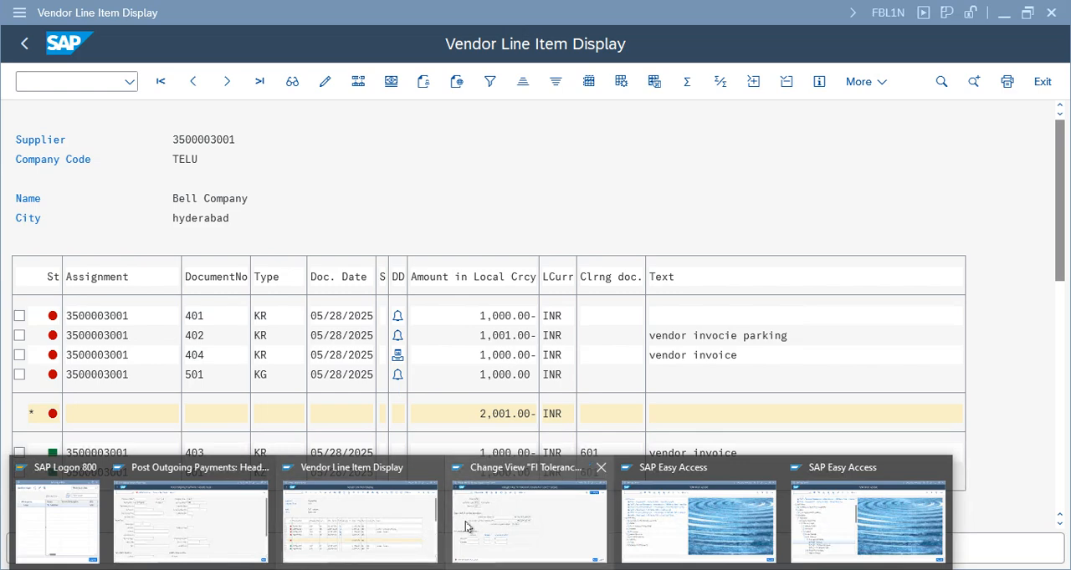
{"action": "left_click", "coordinate": [224, 523]}
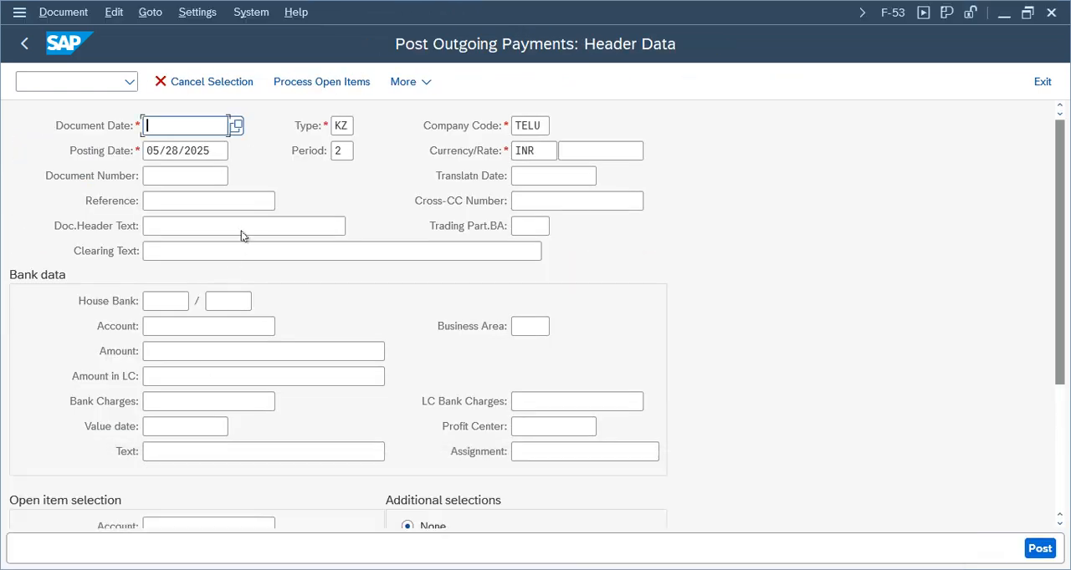
{"action": "left_click", "coordinate": [164, 125]}
{"action": "left_click", "coordinate": [171, 146]}
{"action": "left_click", "coordinate": [178, 207]}
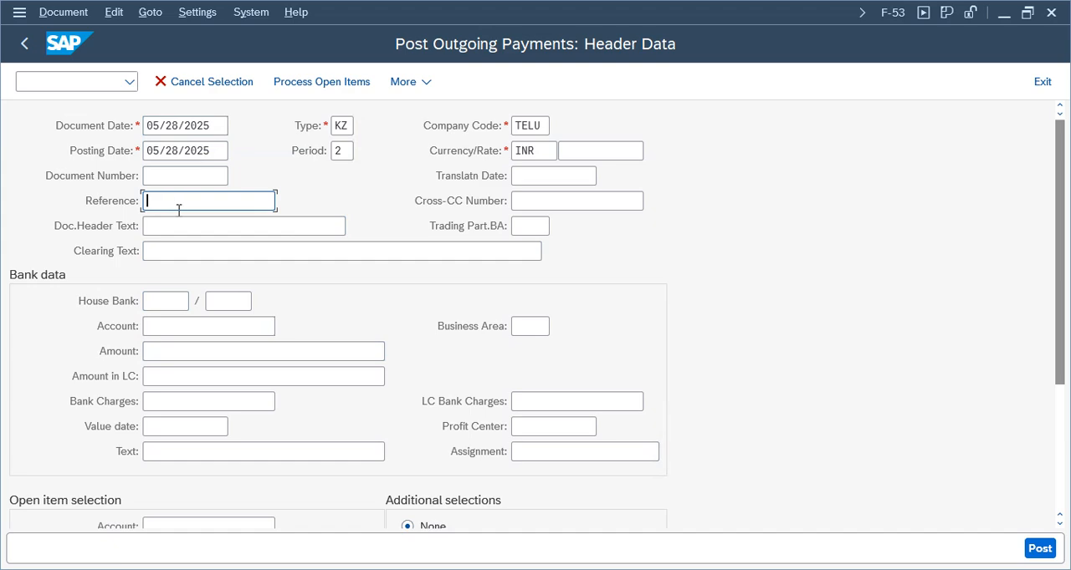
{"action": "left_click", "coordinate": [178, 210]}
{"action": "left_click", "coordinate": [171, 224]}
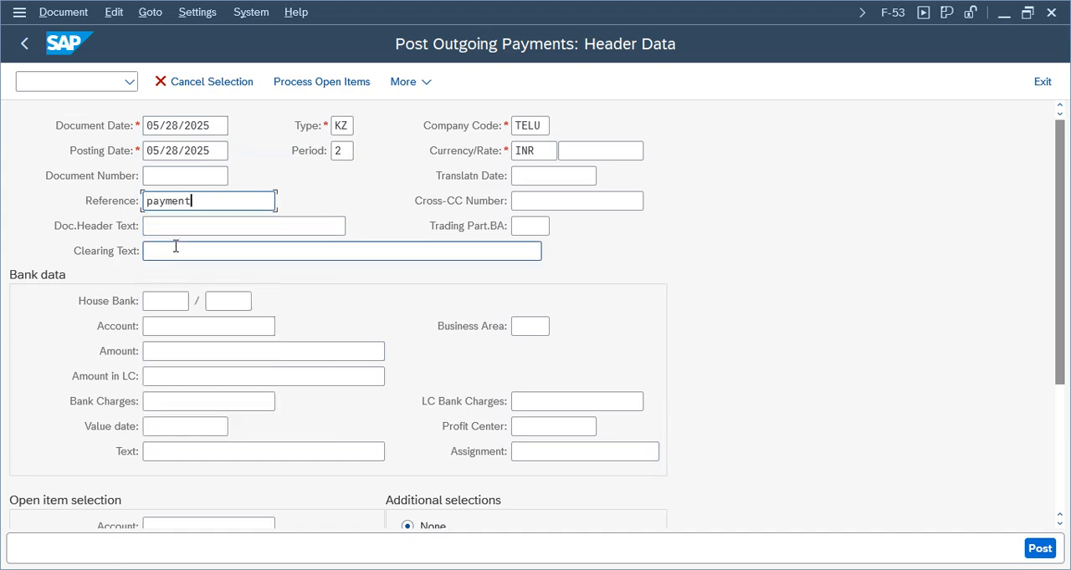
{"action": "left_click", "coordinate": [178, 228]}
{"action": "left_click", "coordinate": [173, 249]}
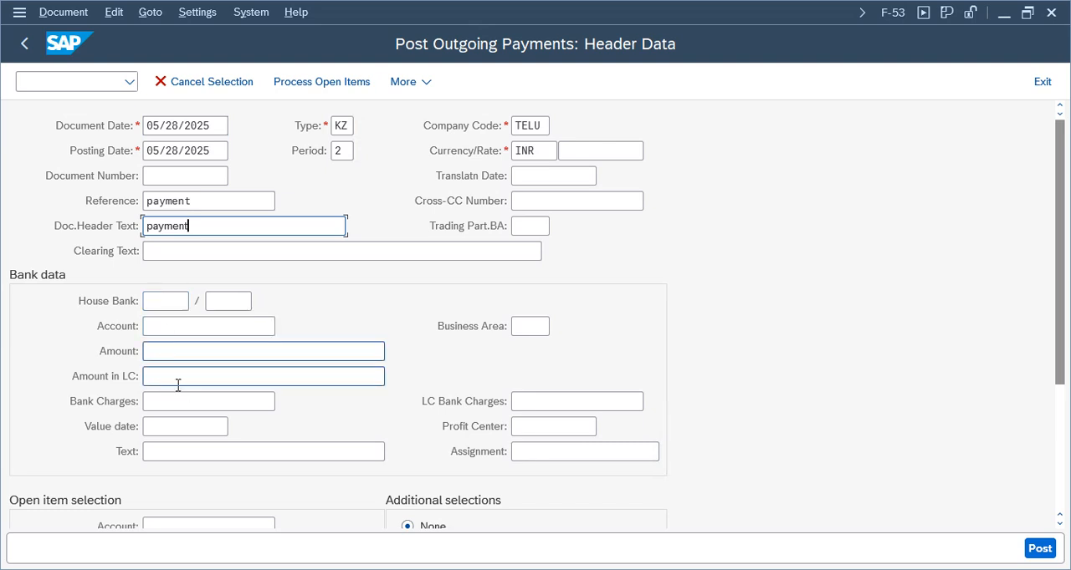
Enter bank account 1000, amount 900 and text "payment", and select Bell Company's vendor account for the open items
{"action": "left_click", "coordinate": [183, 352]}
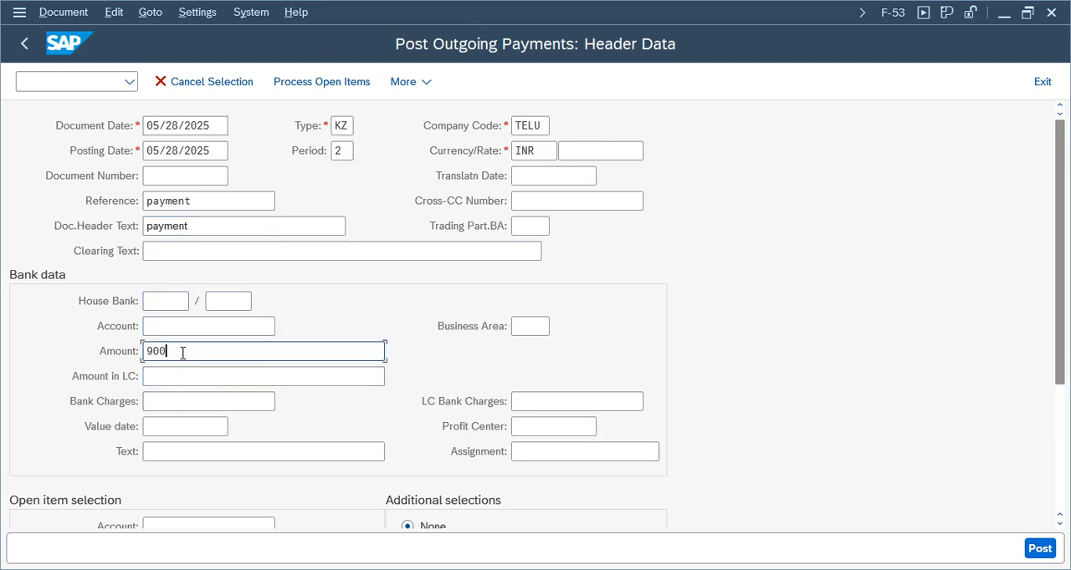
{"action": "left_click", "coordinate": [206, 322]}
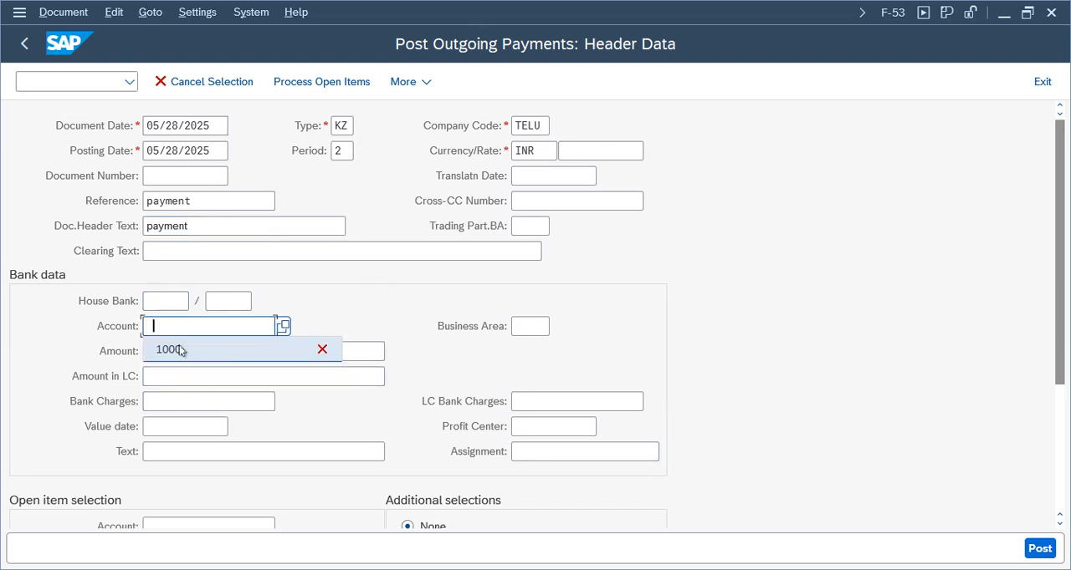
{"action": "left_click", "coordinate": [184, 351]}
{"action": "left_click", "coordinate": [175, 456]}
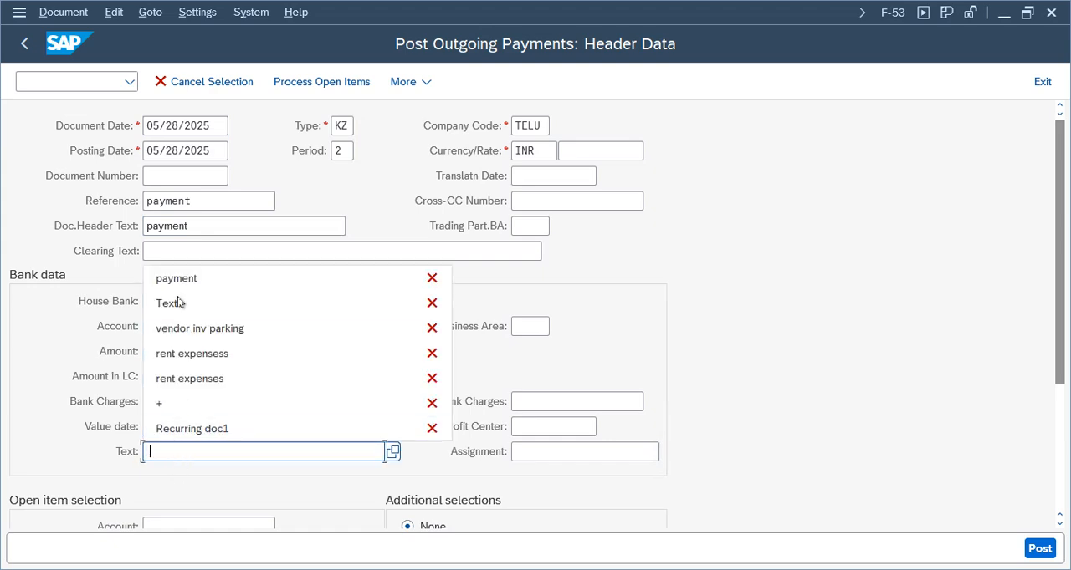
{"action": "left_click", "coordinate": [178, 278]}
{"action": "left_click", "coordinate": [188, 527]}
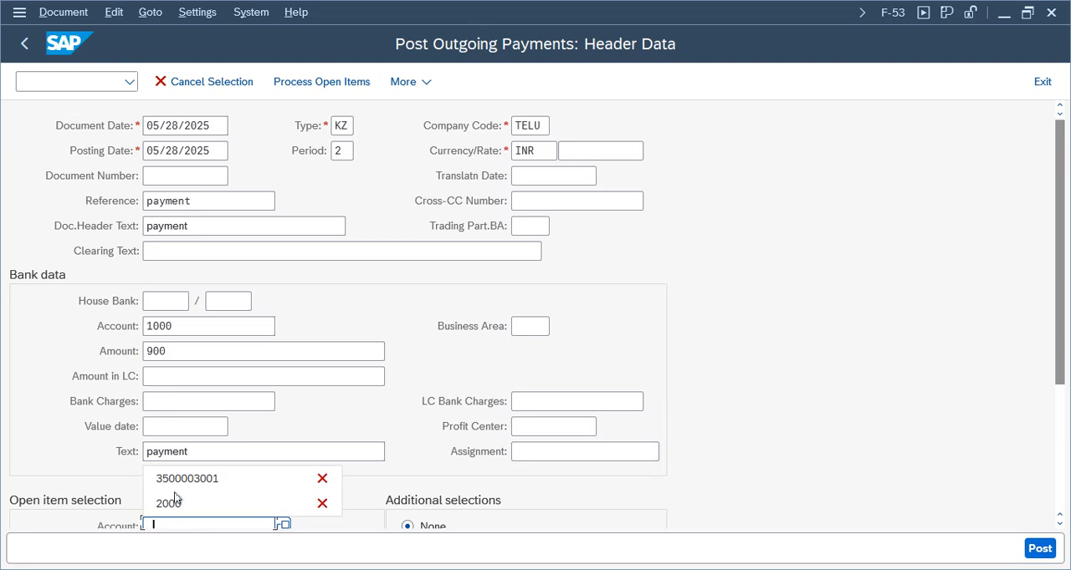
{"action": "left_click", "coordinate": [180, 479]}
Process the vendor's open items and deactivate all of them
{"action": "left_click", "coordinate": [321, 83]}
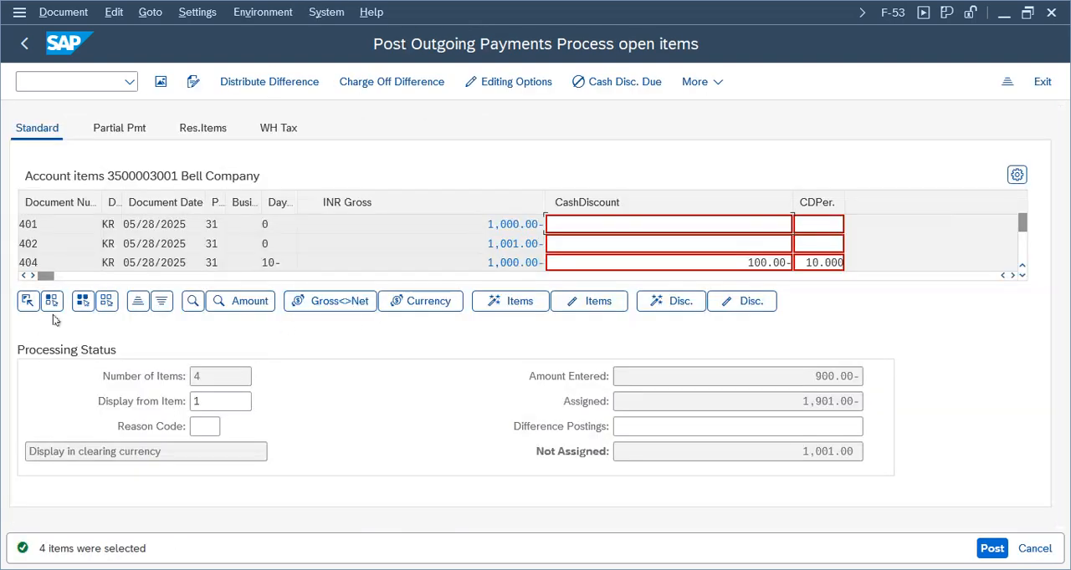
{"action": "left_click", "coordinate": [82, 301]}
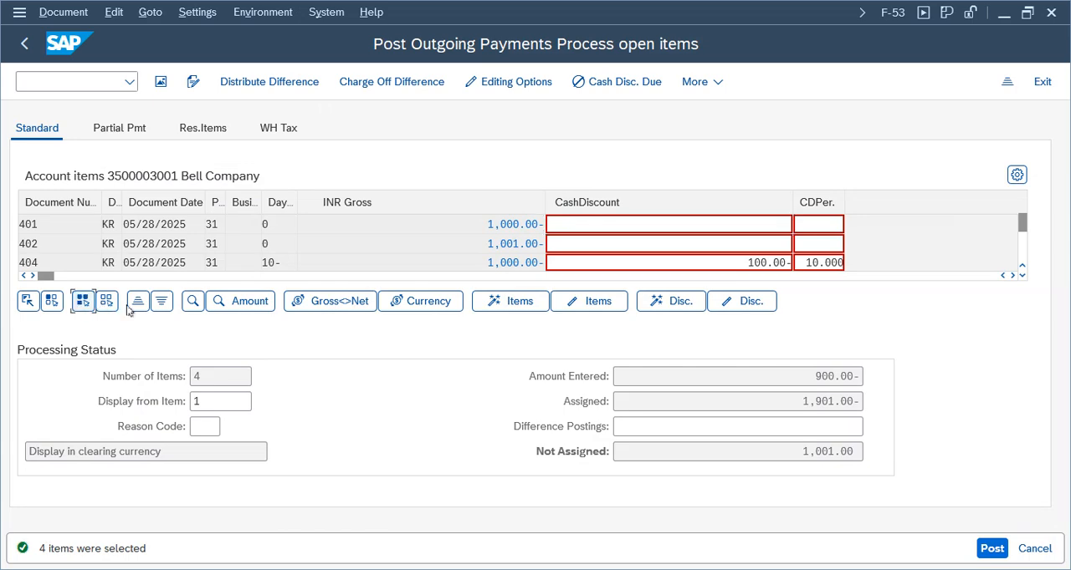
{"action": "left_click", "coordinate": [604, 307]}
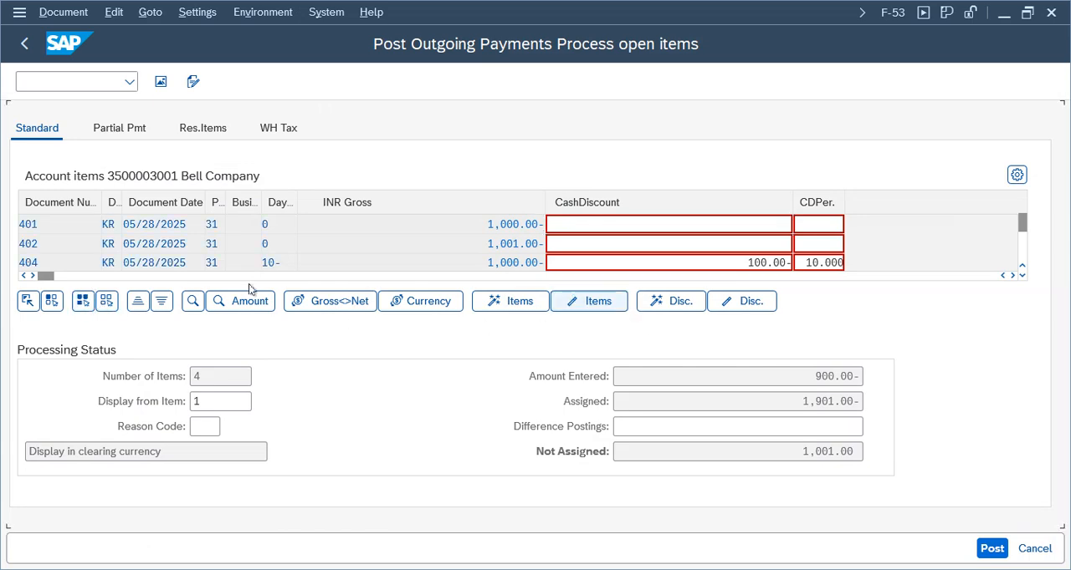
Check invoice 404's cash discount and activate only that invoice for clearing against the payment
{"action": "left_click", "coordinate": [1021, 275]}
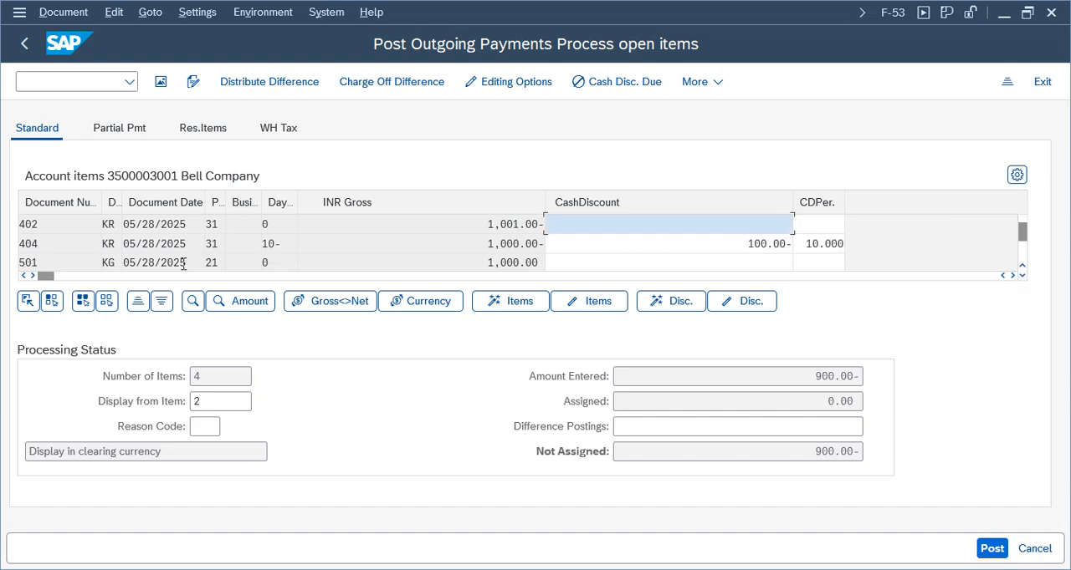
{"action": "double_click", "coordinate": [47, 247]}
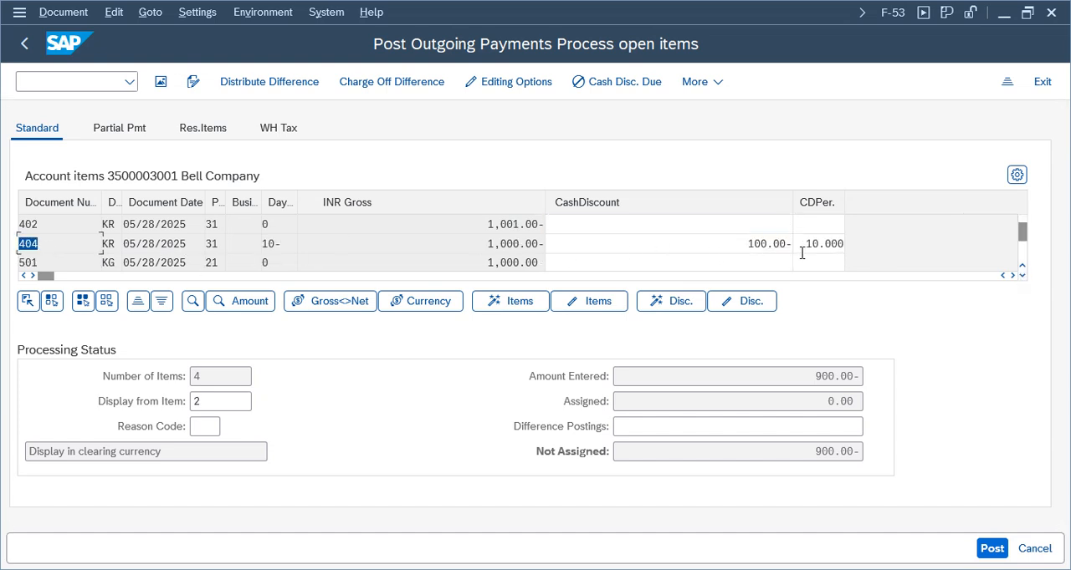
{"action": "double_click", "coordinate": [766, 244]}
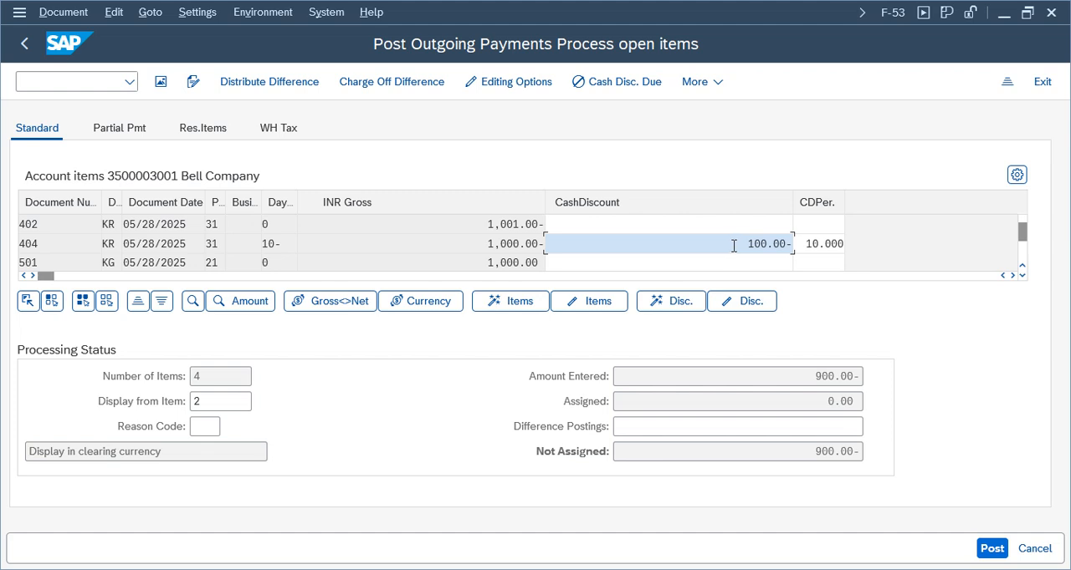
{"action": "left_click", "coordinate": [511, 247]}
{"action": "double_click", "coordinate": [506, 243]}
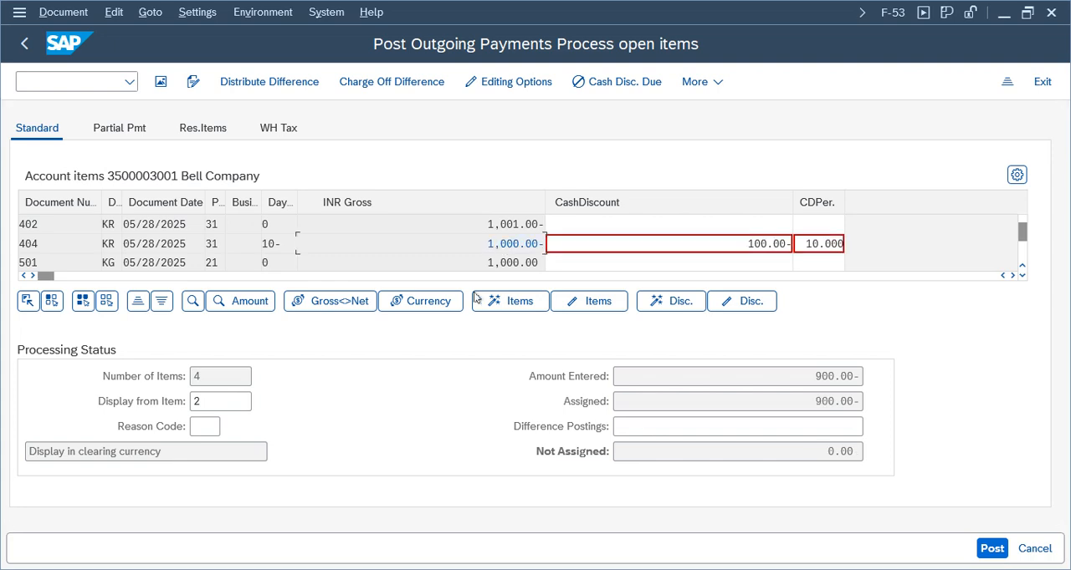
Check the cash discount, entered, assigned and unassigned amounts for invoice 404, and simulate the payment document
{"action": "left_click_drag", "start_coordinate": [824, 450], "coordinate": [899, 450]}
{"action": "left_click", "coordinate": [764, 243]}
{"action": "double_click", "coordinate": [23, 243]}
{"action": "left_click", "coordinate": [816, 376]}
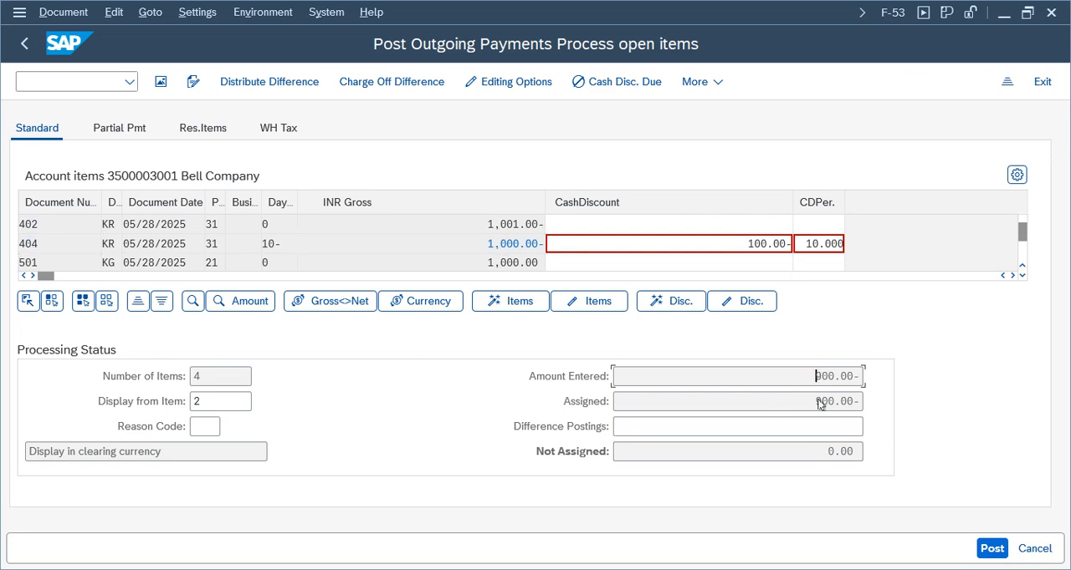
{"action": "left_click", "coordinate": [63, 12]}
{"action": "left_click", "coordinate": [78, 60]}
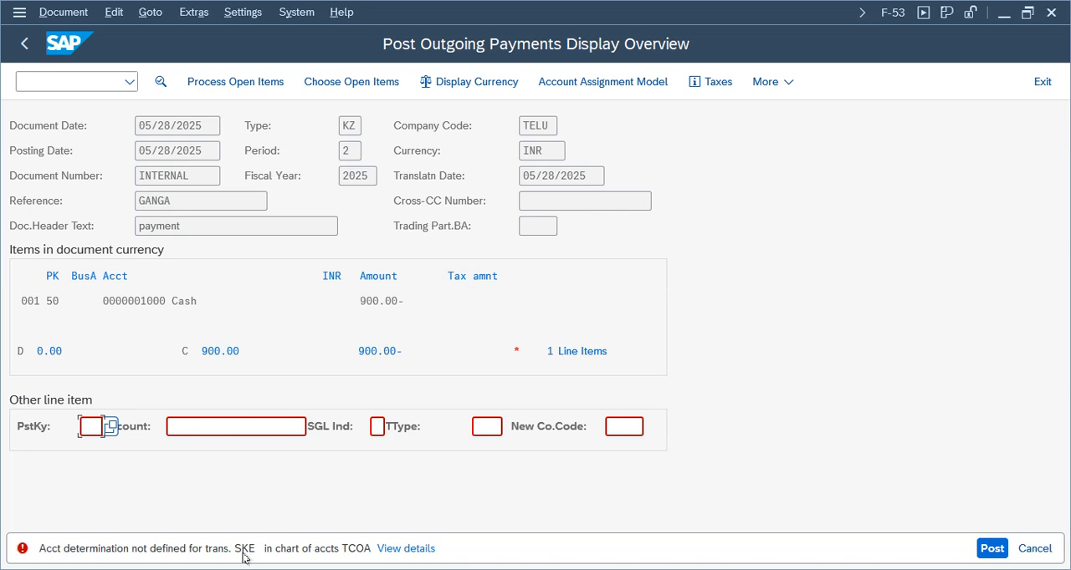
Open the account determination error's details and proceed to its automatic posting configuration for chart of accounts TCOA
{"action": "left_click", "coordinate": [407, 550]}
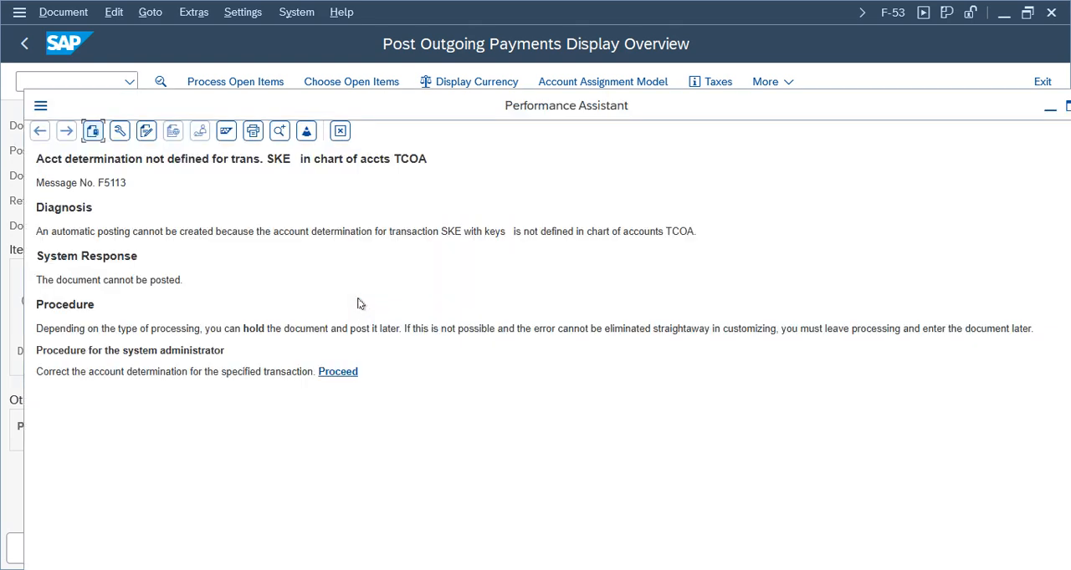
{"action": "left_click", "coordinate": [337, 373]}
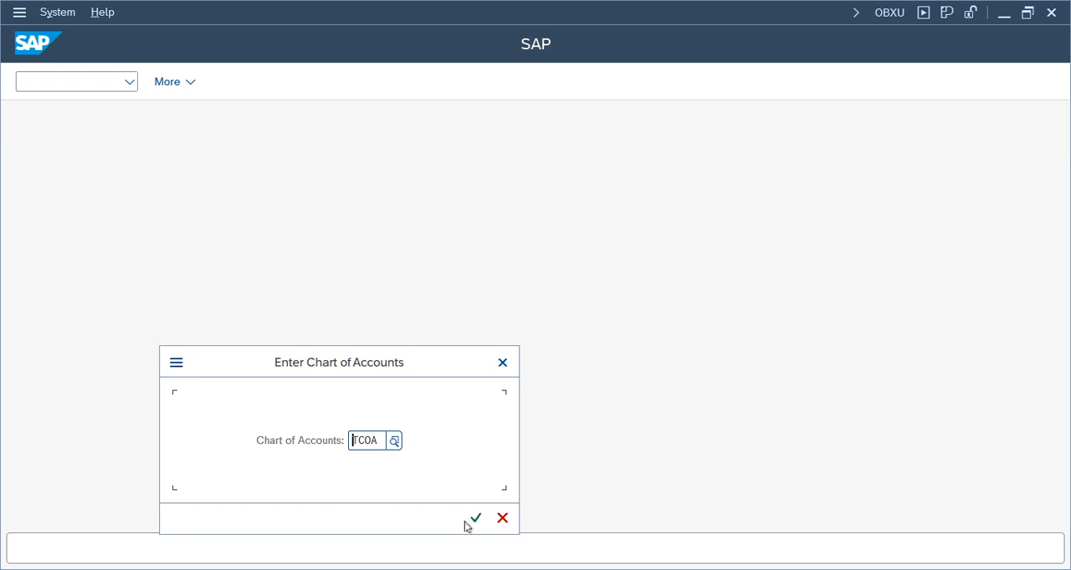
{"action": "left_click", "coordinate": [476, 519]}
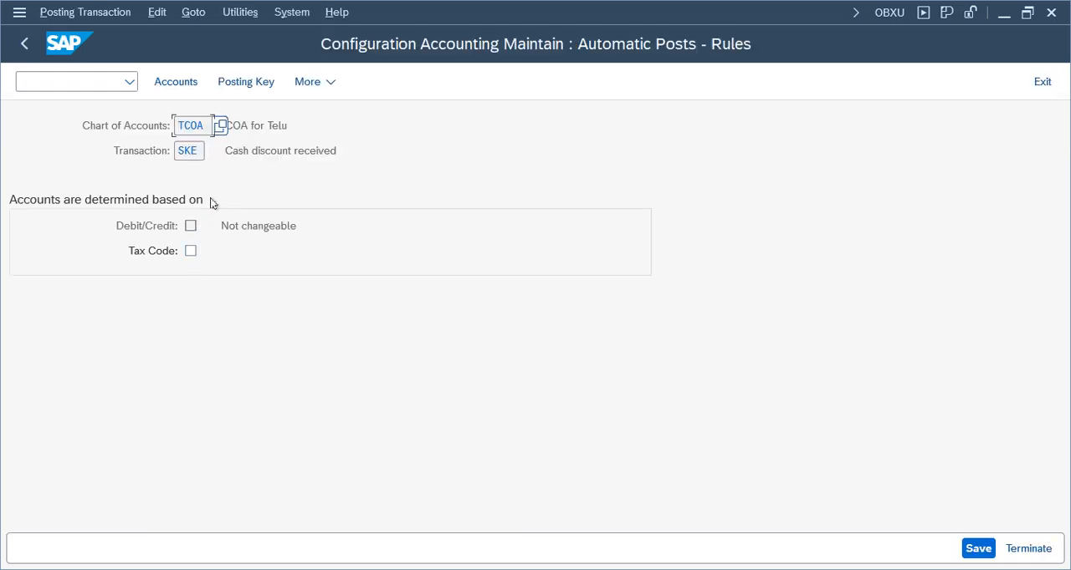
Save the rules for transaction SKE (Cash discount received) without a tax code and open its account assignment
{"action": "left_click_drag", "start_coordinate": [359, 154], "coordinate": [210, 152]}
{"action": "double_click", "coordinate": [185, 154]}
{"action": "left_click_drag", "start_coordinate": [355, 153], "coordinate": [87, 159]}
{"action": "left_click", "coordinate": [353, 151]}
{"action": "left_click", "coordinate": [175, 82]}
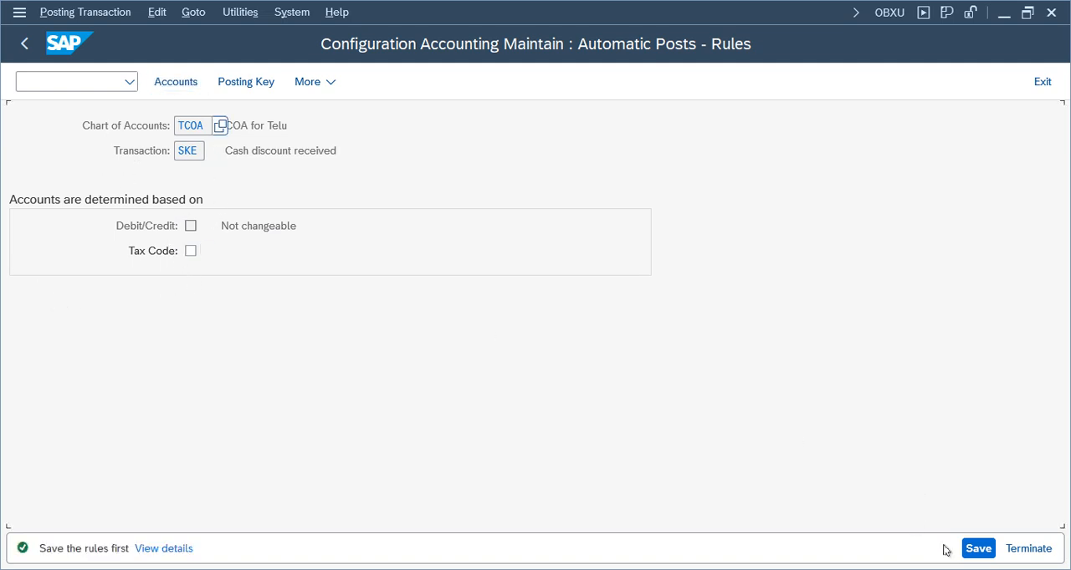
{"action": "left_click", "coordinate": [977, 549]}
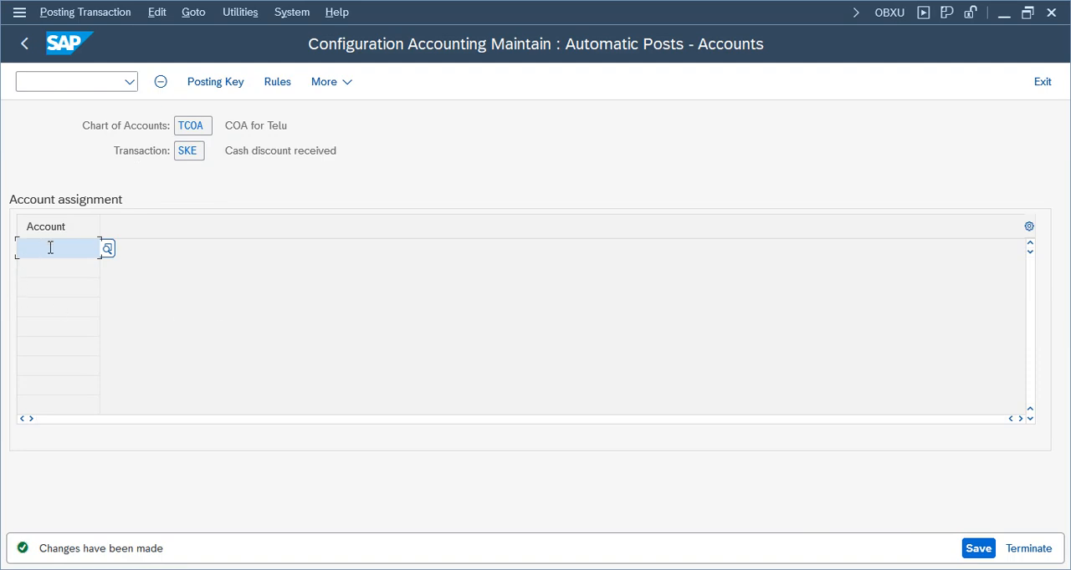
Switch to a free SAP Easy Access session and open central G/L account maintenance (FS00)
{"action": "left_click", "coordinate": [411, 569]}
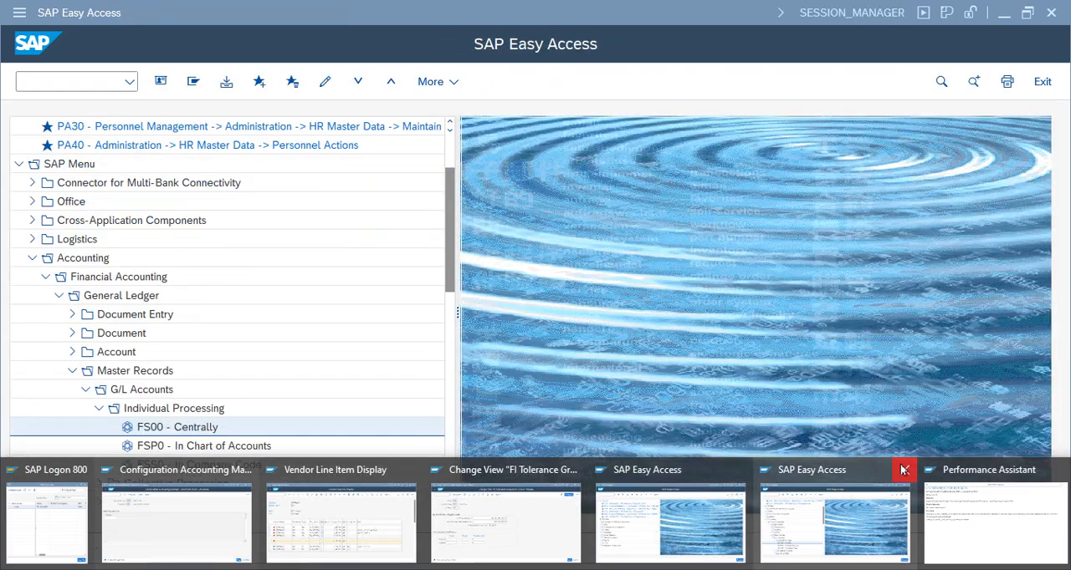
{"action": "left_click", "coordinate": [903, 470]}
{"action": "left_click", "coordinate": [712, 511]}
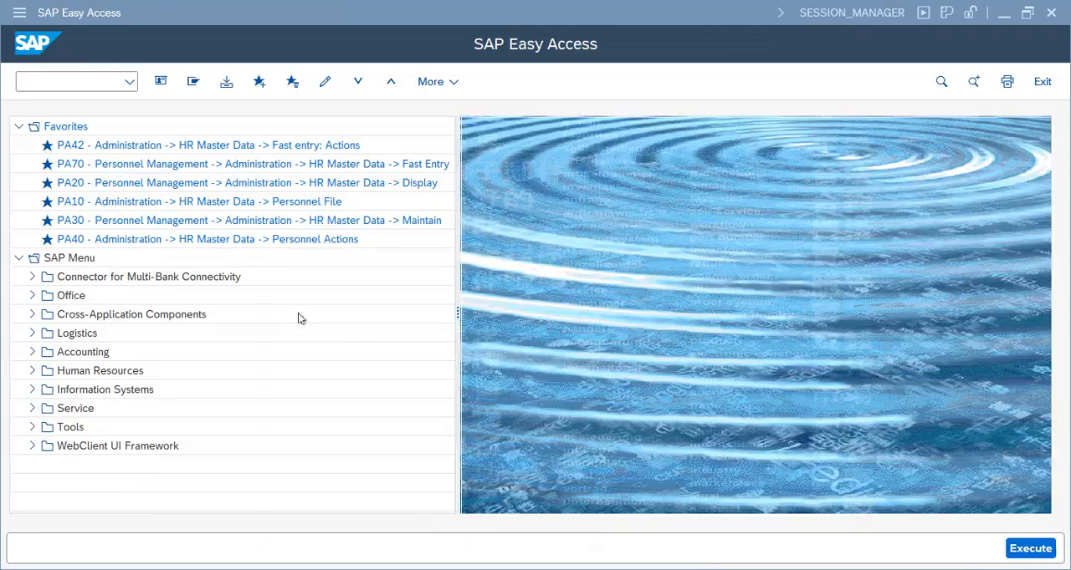
{"action": "left_click", "coordinate": [32, 352]}
{"action": "left_click", "coordinate": [45, 370]}
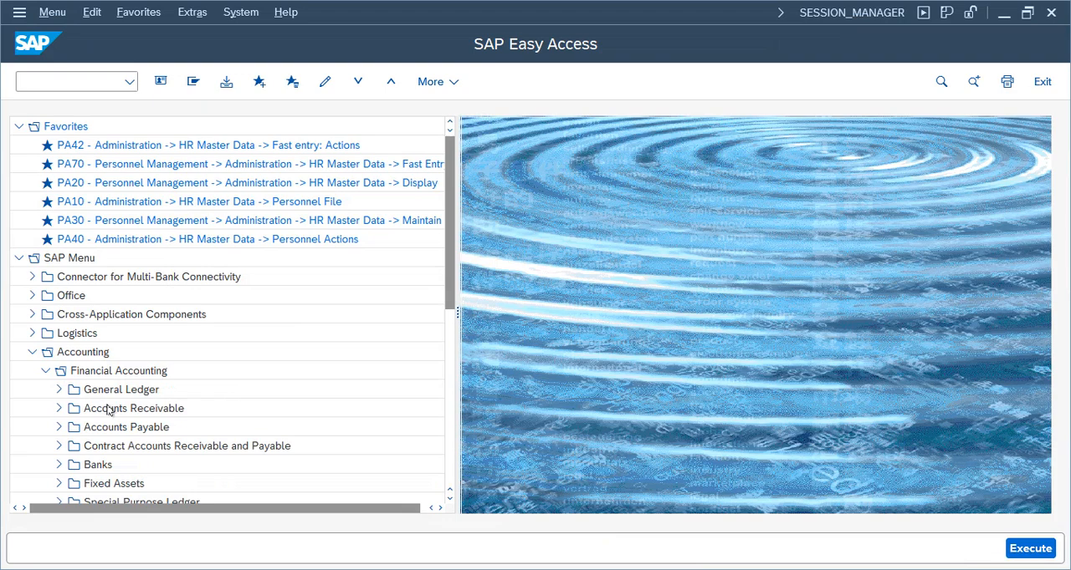
{"action": "left_click", "coordinate": [57, 390]}
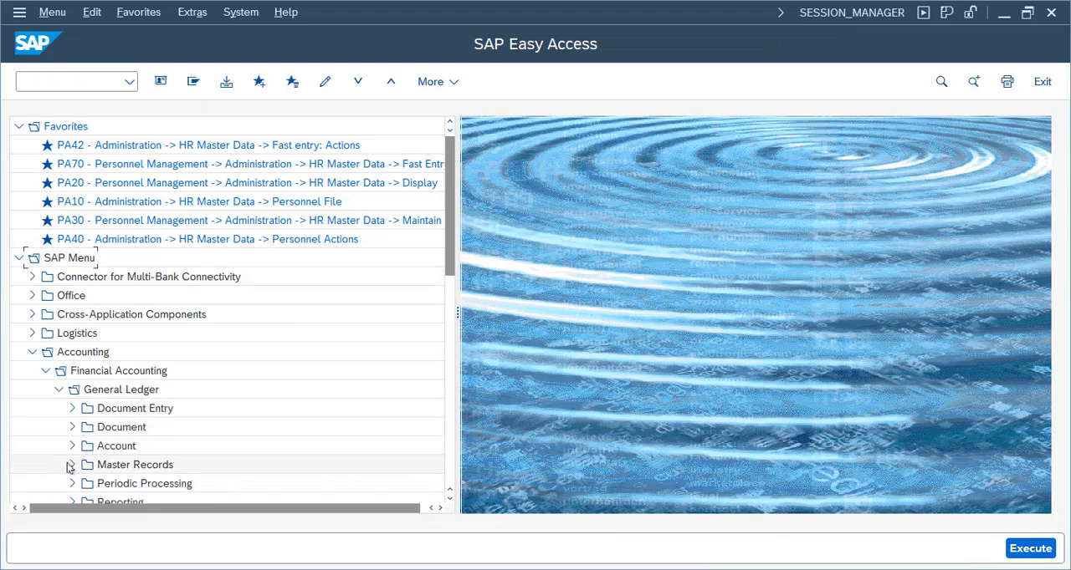
{"action": "left_click", "coordinate": [70, 465]}
{"action": "left_click", "coordinate": [85, 445]}
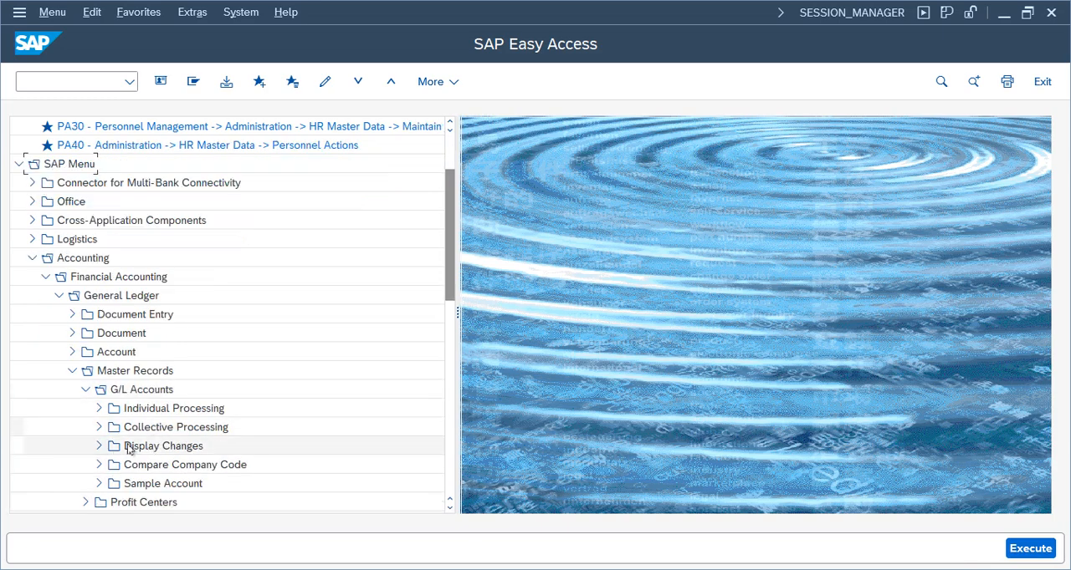
{"action": "left_click", "coordinate": [100, 408]}
{"action": "double_click", "coordinate": [178, 428]}
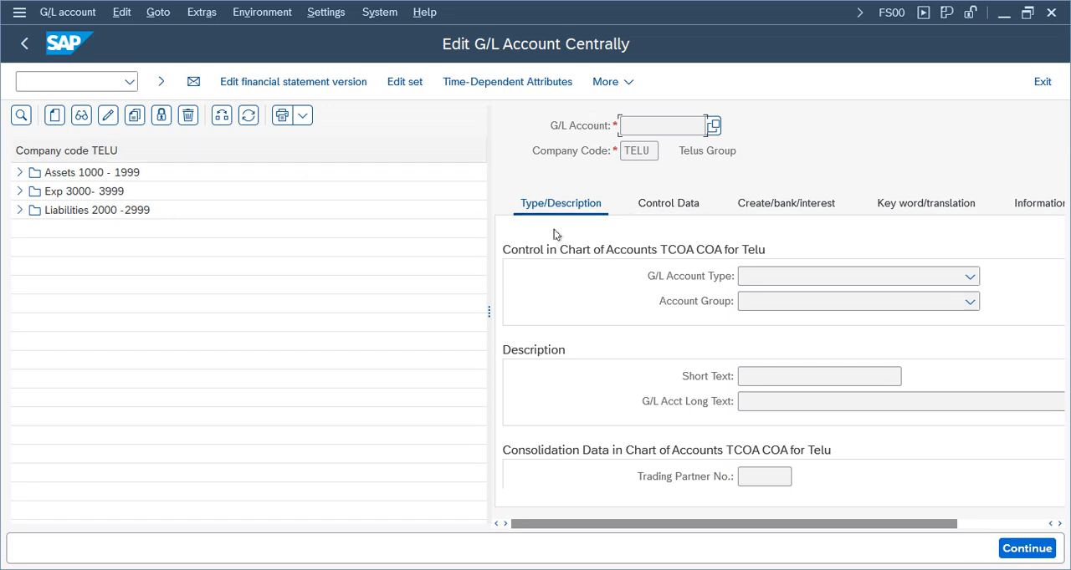
Check the account groups' number ranges via the Rent Outstanding account and start creating G/L account 4000 in company code TELU
{"action": "left_click", "coordinate": [17, 210]}
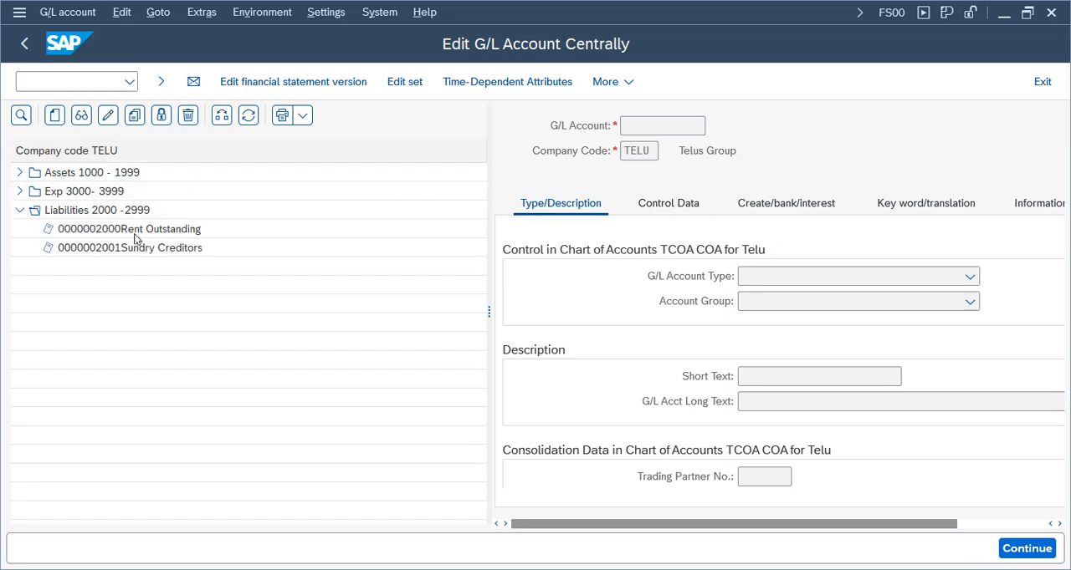
{"action": "left_click", "coordinate": [283, 235]}
{"action": "left_click", "coordinate": [970, 301]}
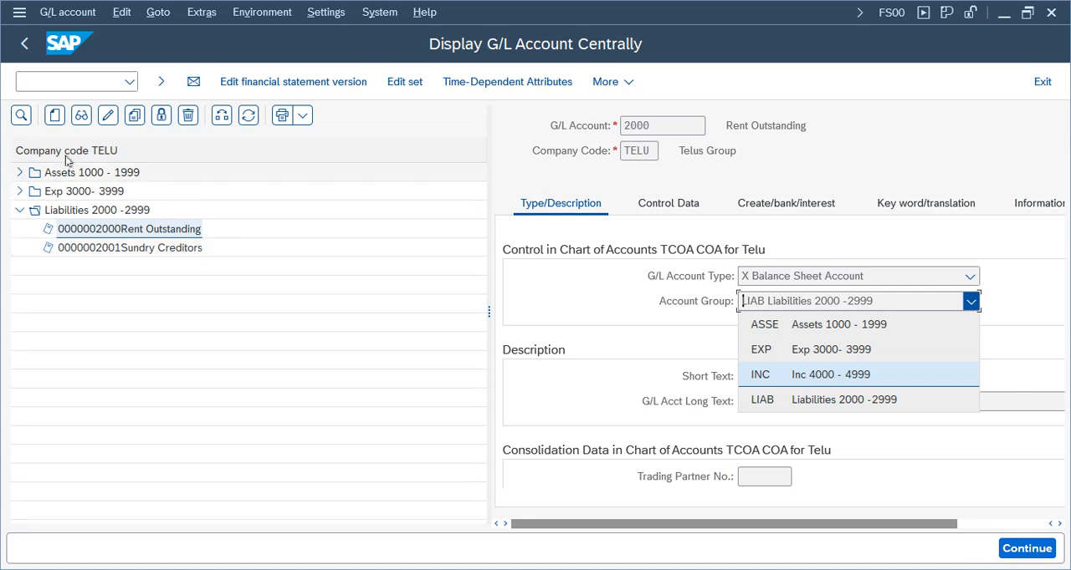
{"action": "left_click", "coordinate": [54, 114]}
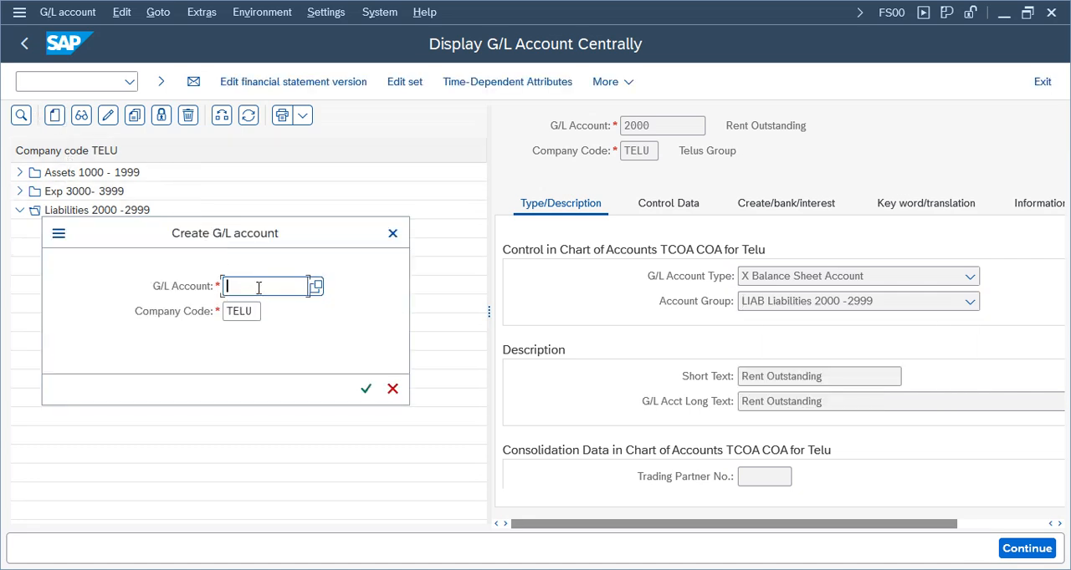
{"action": "type", "text": "4000"}
{"action": "key", "text": "Return"}
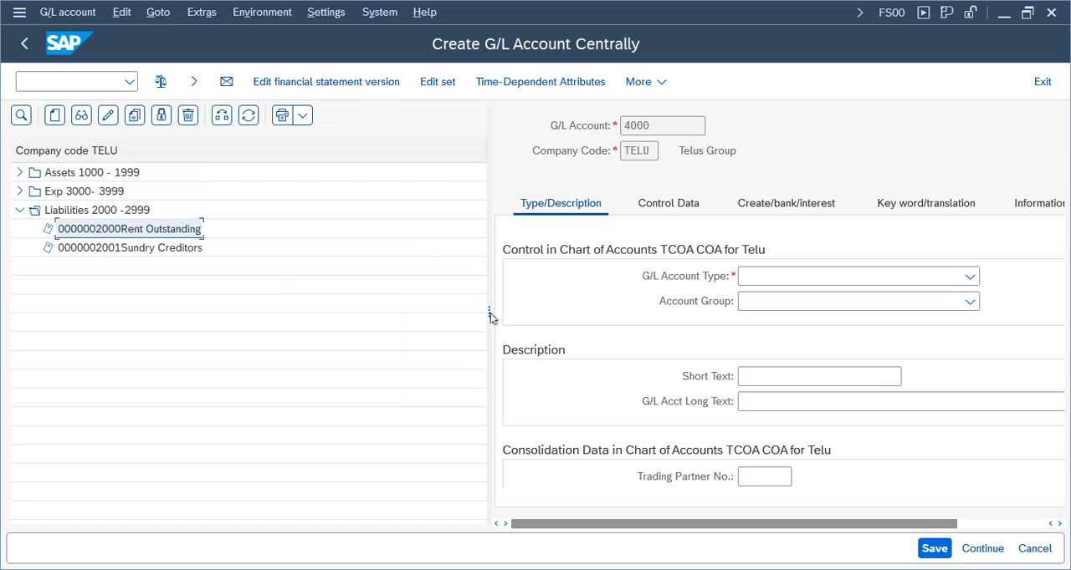
Set account 4000's type to Nonoperating Expense or Income and its account group to INC (Inc 4000 - 4999)
{"action": "left_click_drag", "start_coordinate": [490, 314], "coordinate": [177, 320]}
{"action": "left_click", "coordinate": [657, 276]}
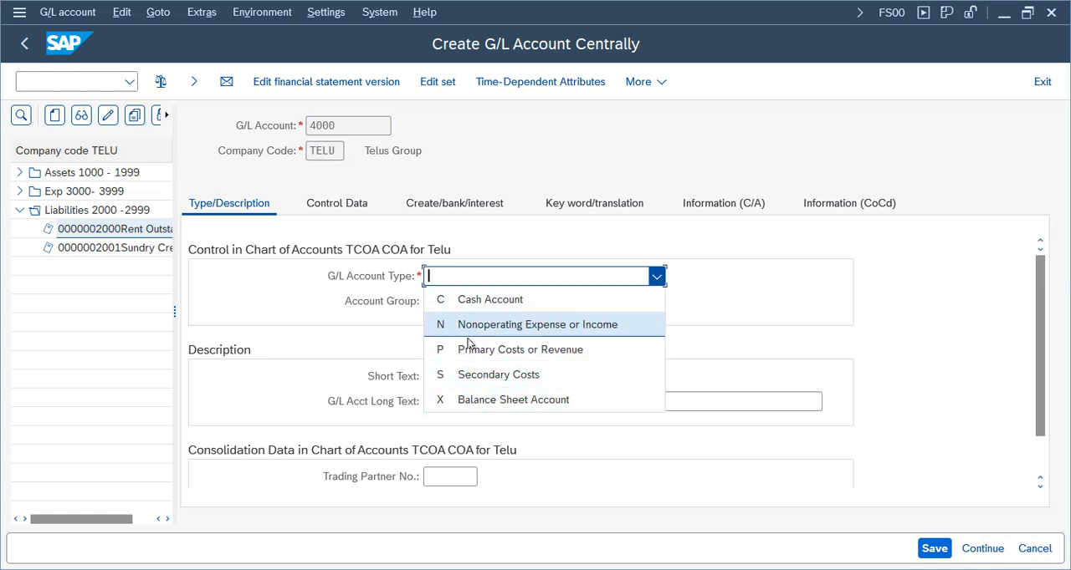
{"action": "left_click", "coordinate": [582, 324]}
{"action": "left_click", "coordinate": [522, 308]}
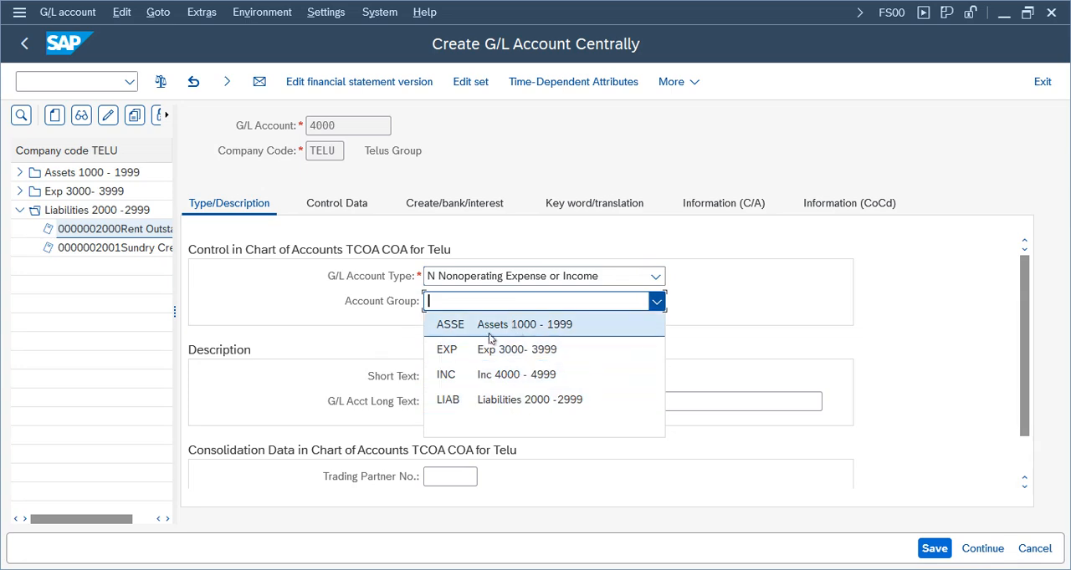
{"action": "left_click", "coordinate": [491, 383]}
Enter "Discount" as the short text of account 4000
{"action": "left_click", "coordinate": [471, 377]}
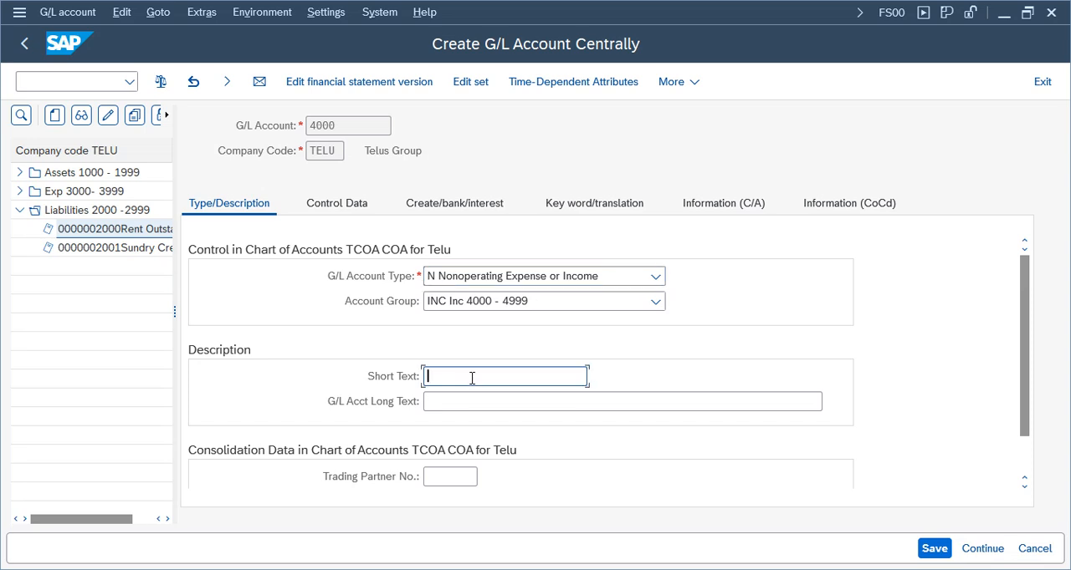
{"action": "type", "text": "Discount Received"}
{"action": "key", "text": "ctrl+a"}
{"action": "type", "text": "c"}
{"action": "key", "text": "Tab"}
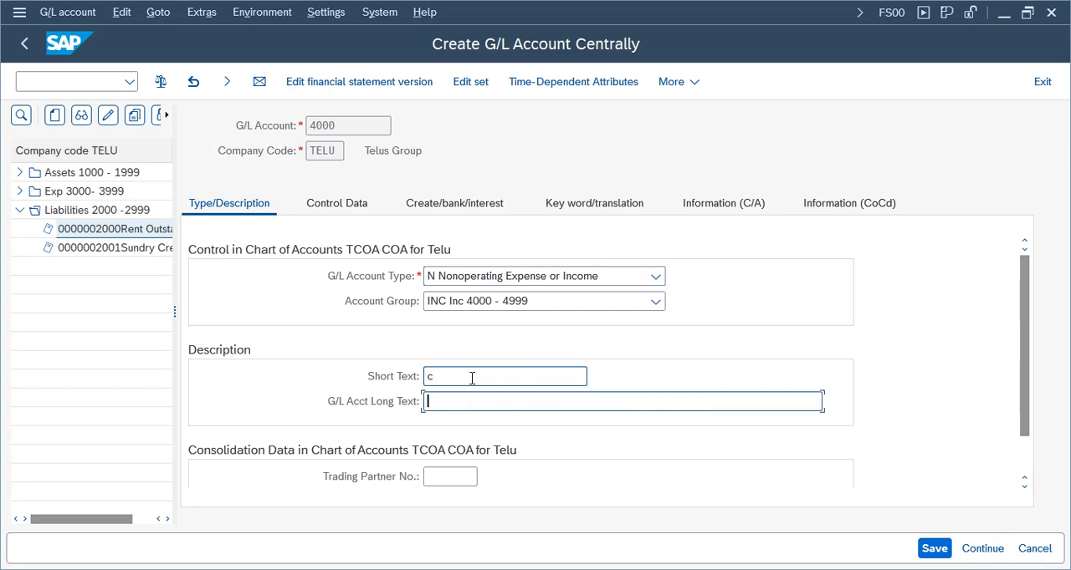
{"action": "left_click", "coordinate": [457, 375]}
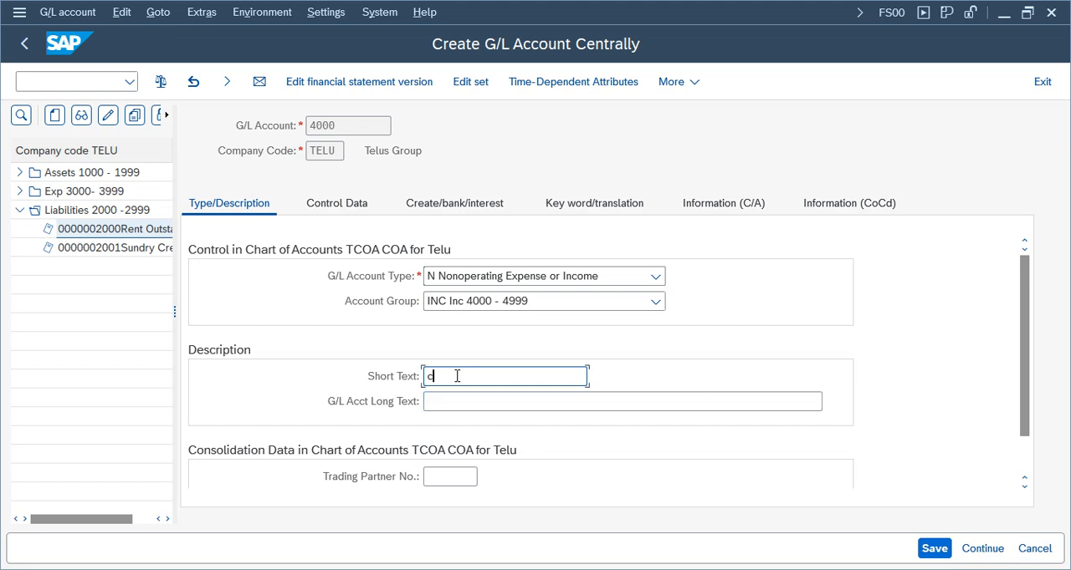
{"action": "key", "text": "BackSpace"}
{"action": "type", "text": "Discount"}
{"action": "key", "text": "Tab"}
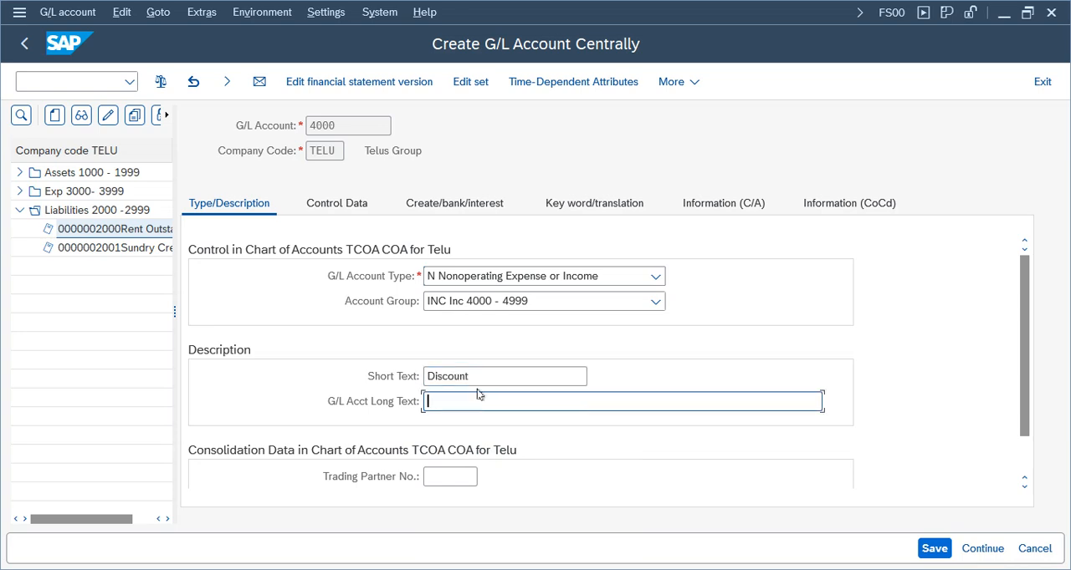
Complete both the short text and the long text of account 4000 as "Discount Received"
{"action": "type", "text": "Received"}
{"action": "key", "text": "Tab"}
{"action": "left_click", "coordinate": [470, 378]}
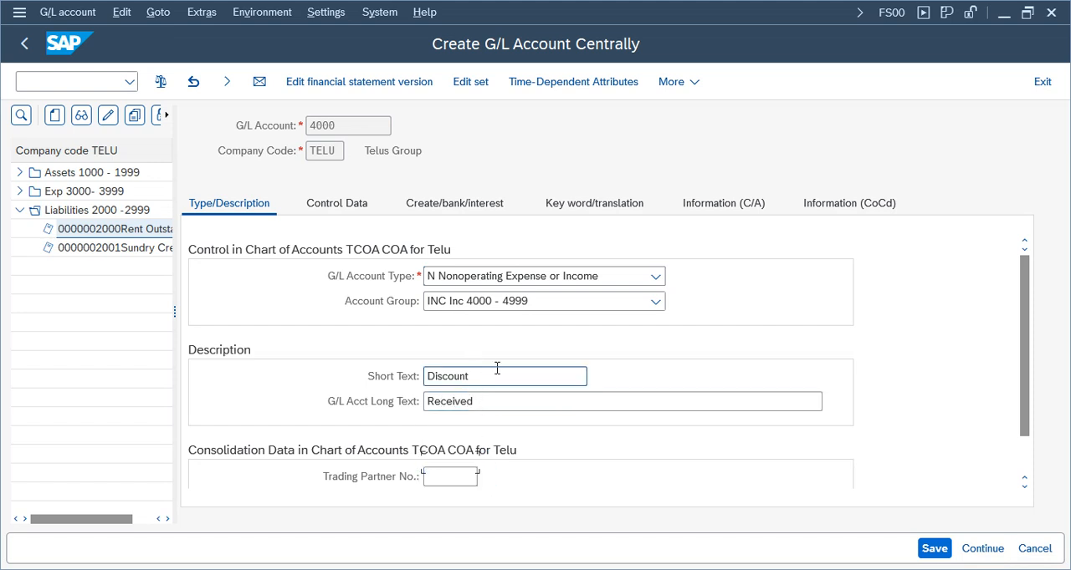
{"action": "type", "text": "Received"}
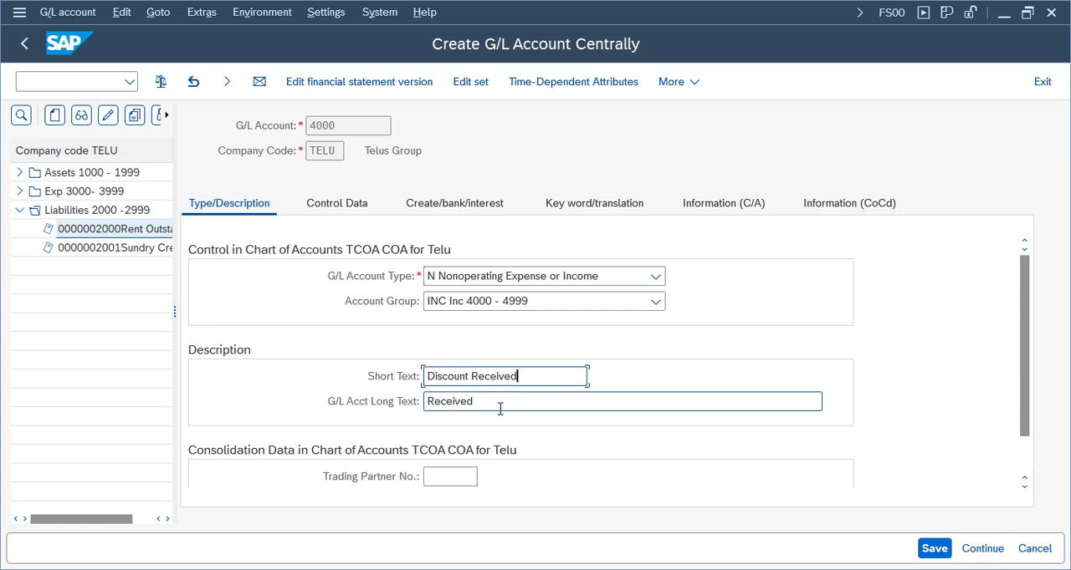
{"action": "left_click", "coordinate": [443, 410]}
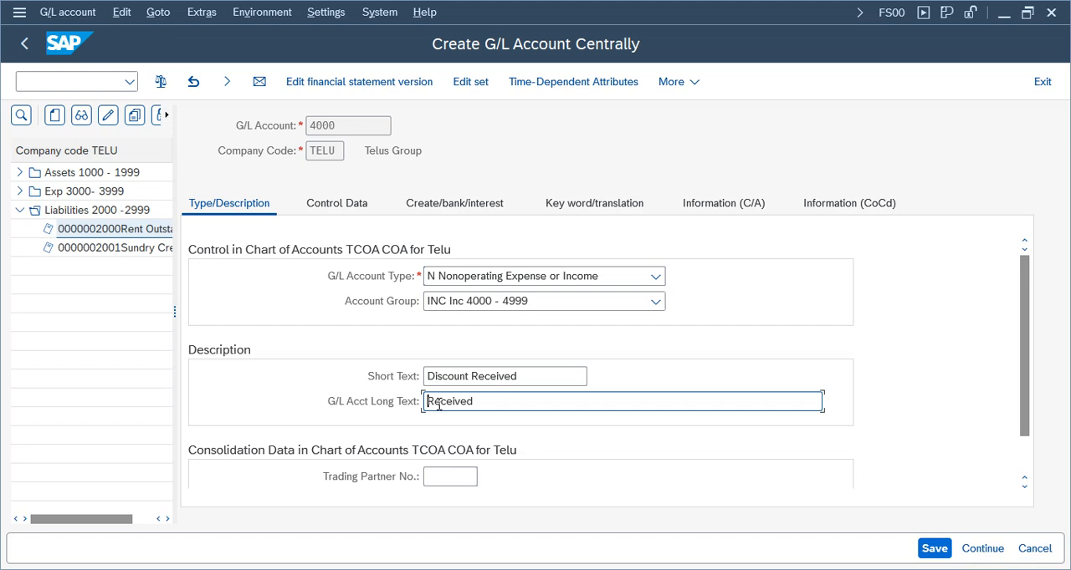
{"action": "type", "text": "Discount Received"}
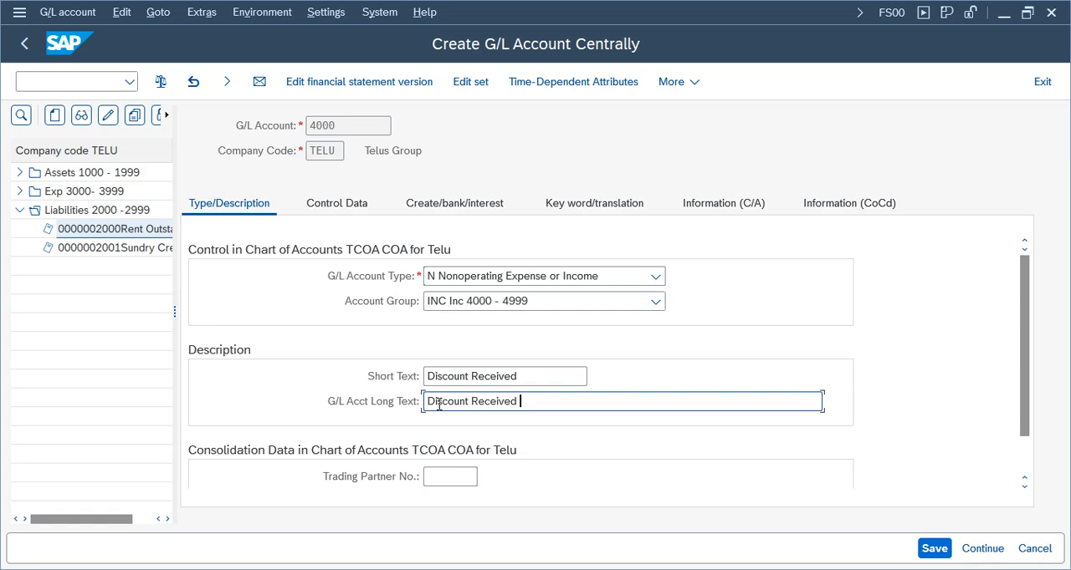
Set the sort key to 001 in account 4000's control data
{"action": "left_click", "coordinate": [353, 206]}
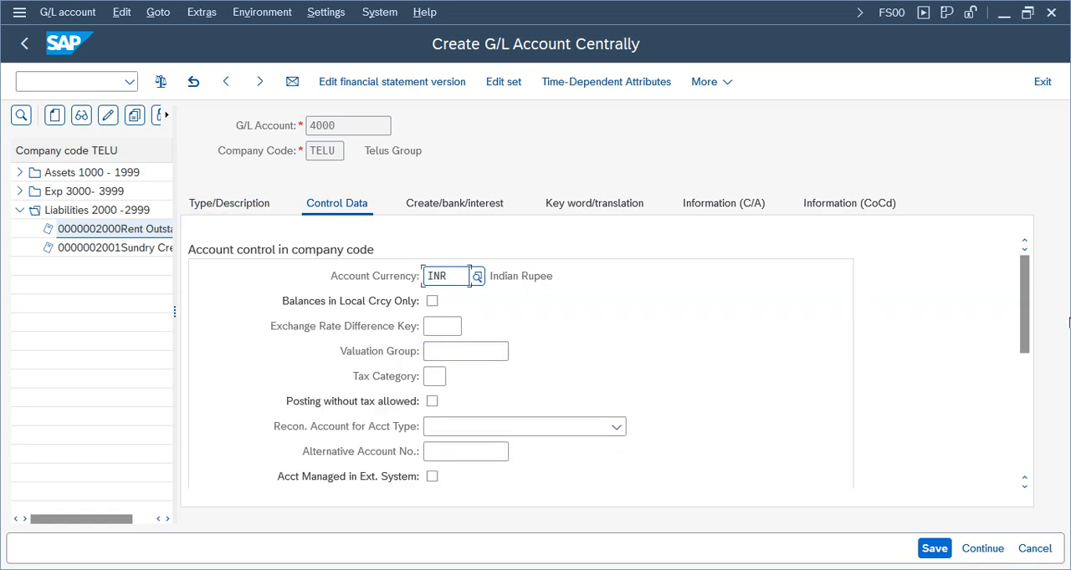
{"action": "scroll", "coordinate": [1023, 395], "scroll_direction": "down", "scroll_amount": 5}
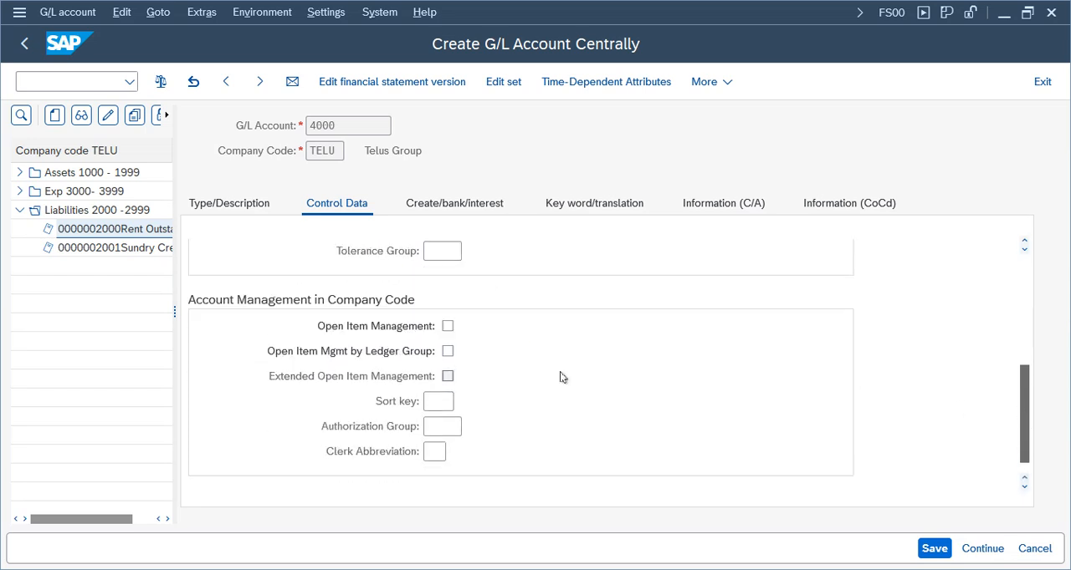
{"action": "left_click", "coordinate": [437, 401]}
{"action": "type", "text": "012"}
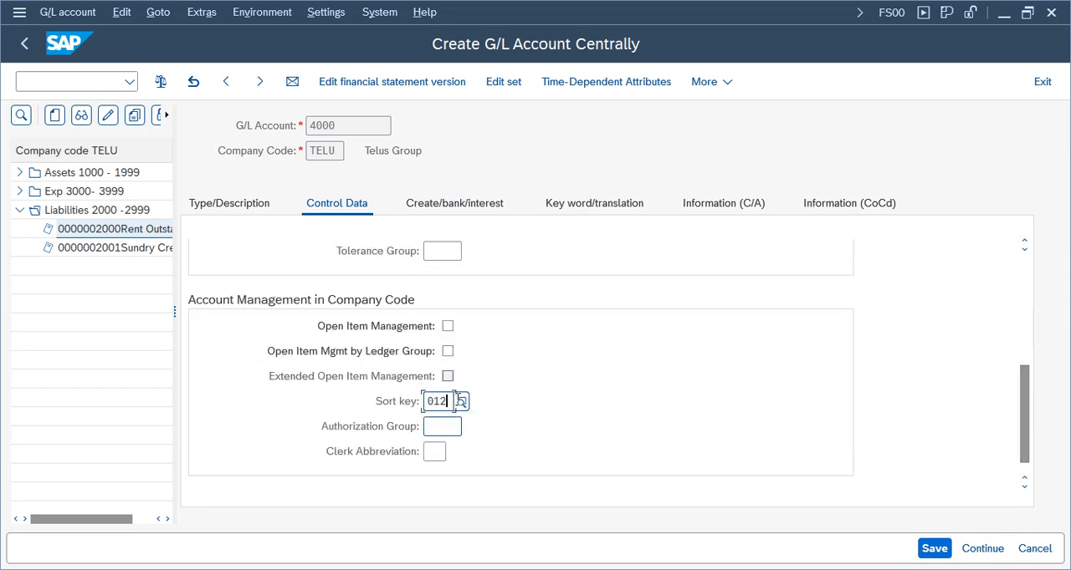
{"action": "key", "text": "BackSpace"}
{"action": "key", "text": "BackSpace"}
{"action": "type", "text": "00"}
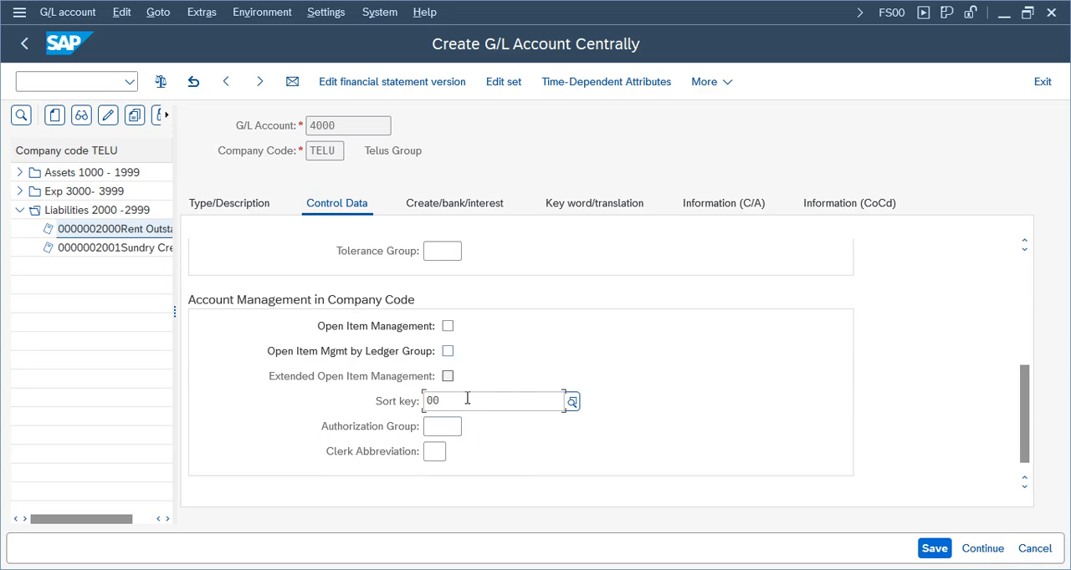
{"action": "type", "text": "1"}
Assign field status group G001 to account 4000 and save the account
{"action": "left_click", "coordinate": [455, 203]}
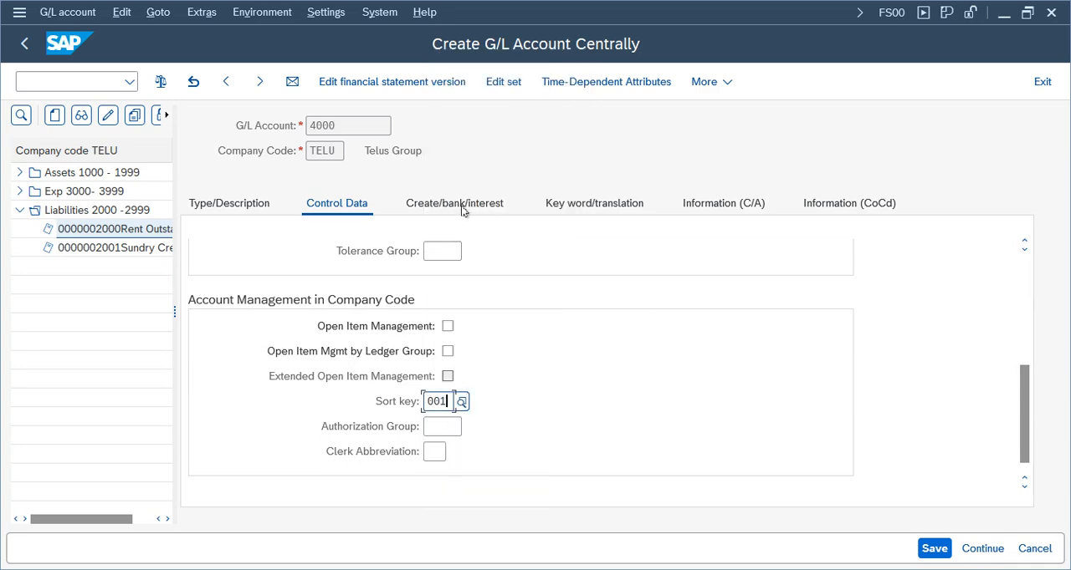
{"action": "left_click", "coordinate": [441, 284]}
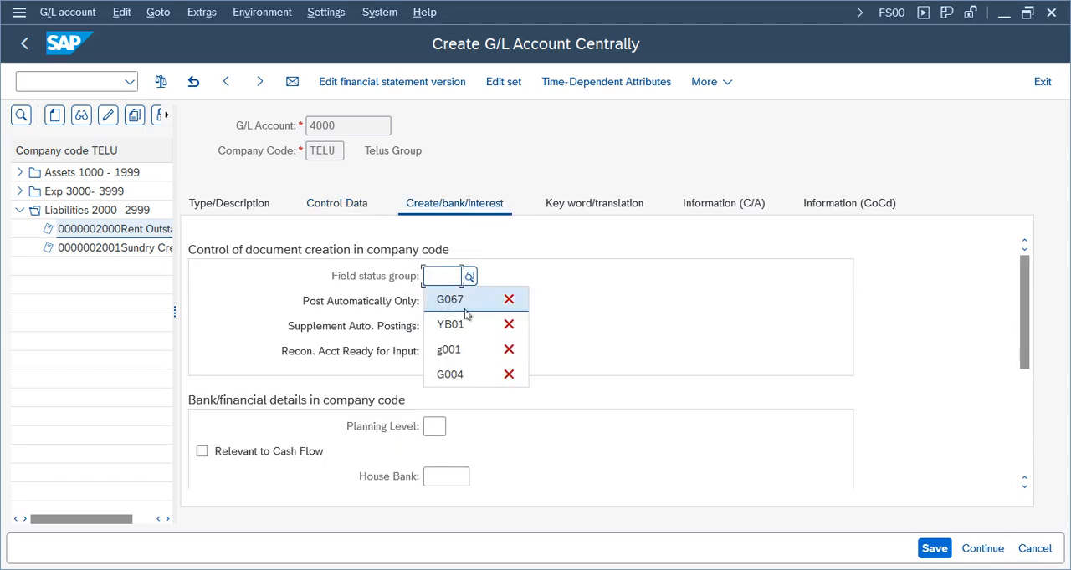
{"action": "left_click", "coordinate": [471, 278]}
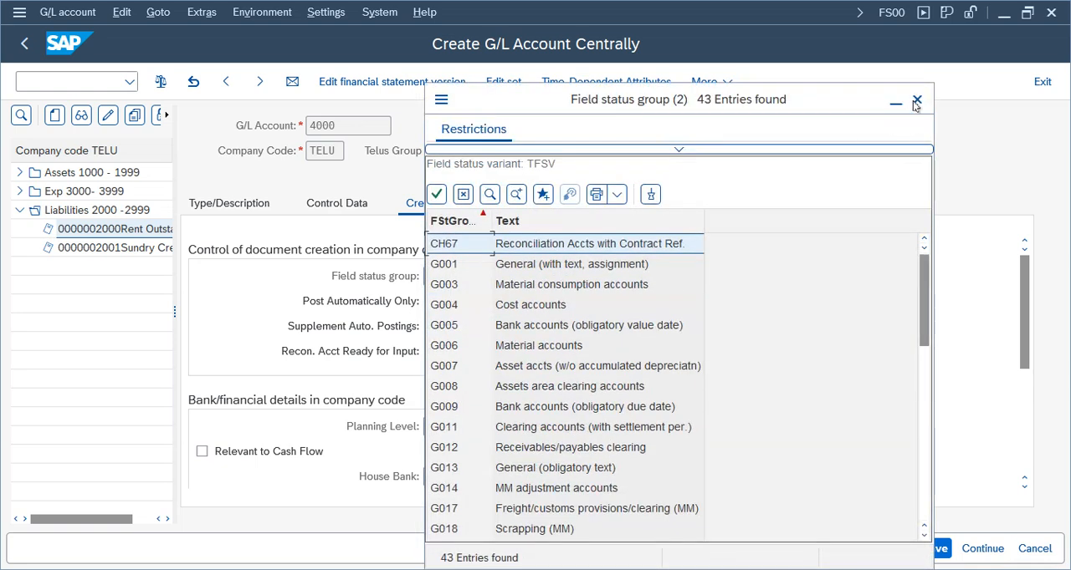
{"action": "left_click", "coordinate": [914, 100]}
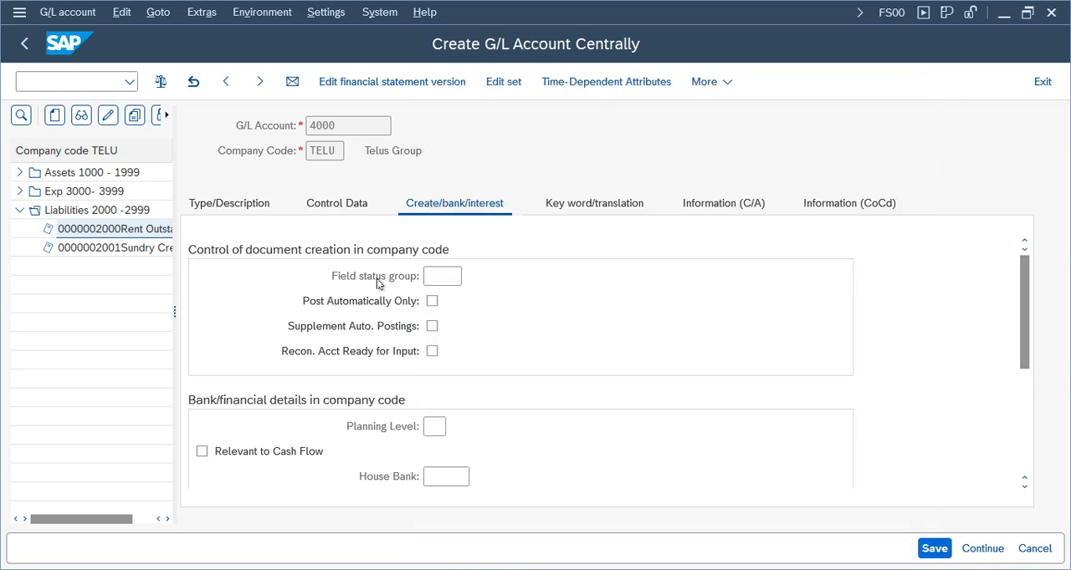
{"action": "left_click", "coordinate": [443, 278]}
{"action": "type", "text": "g001"}
{"action": "key", "text": "Return"}
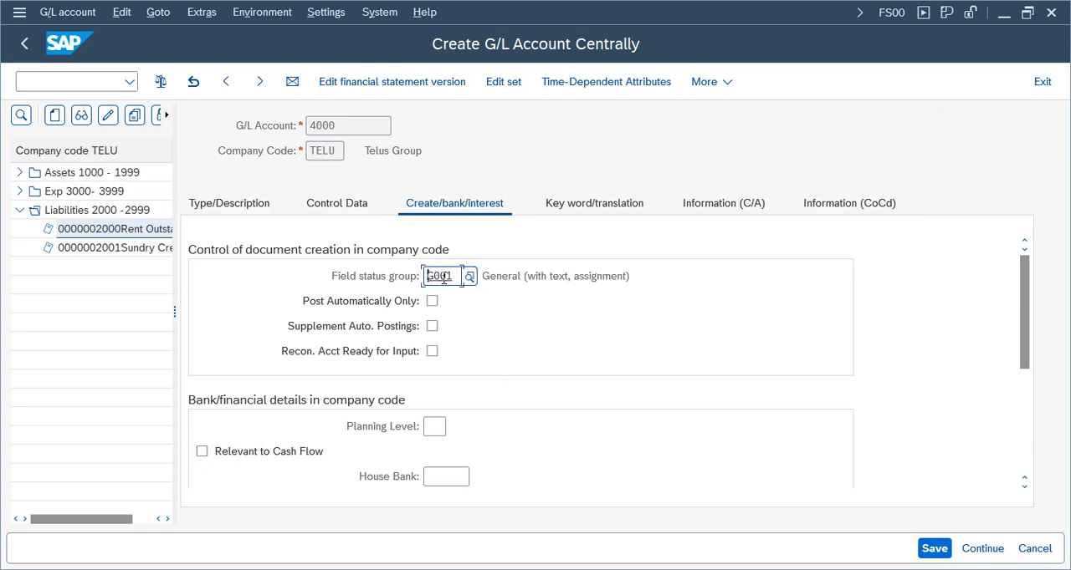
{"action": "key", "text": "ctrl+s"}
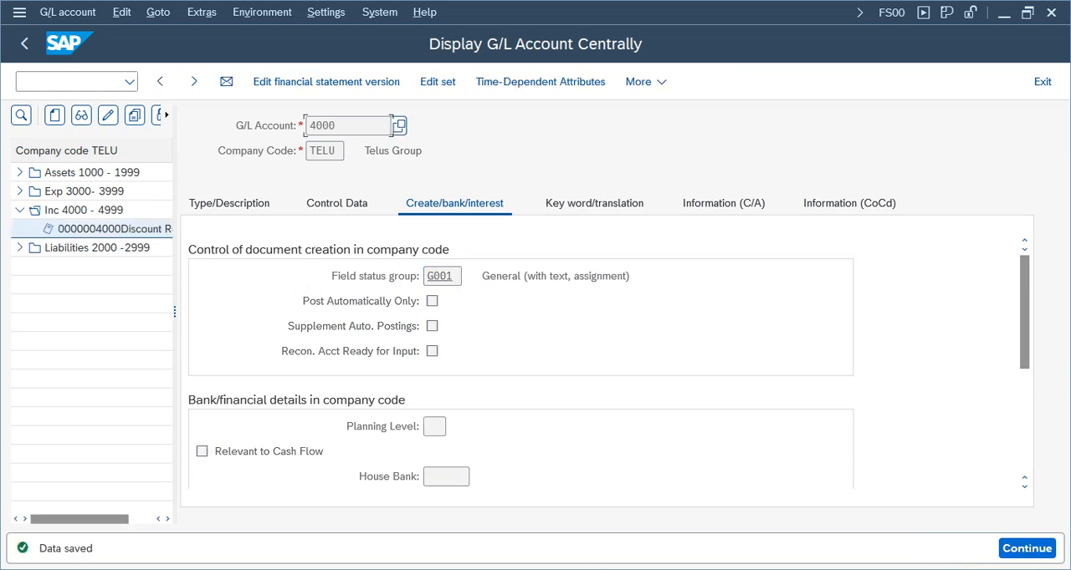
Assign account 4000 to transaction SKE in chart of accounts TCOA and save it under the Telus Group customizing request
{"action": "mouse_move", "coordinate": [485, 536]}
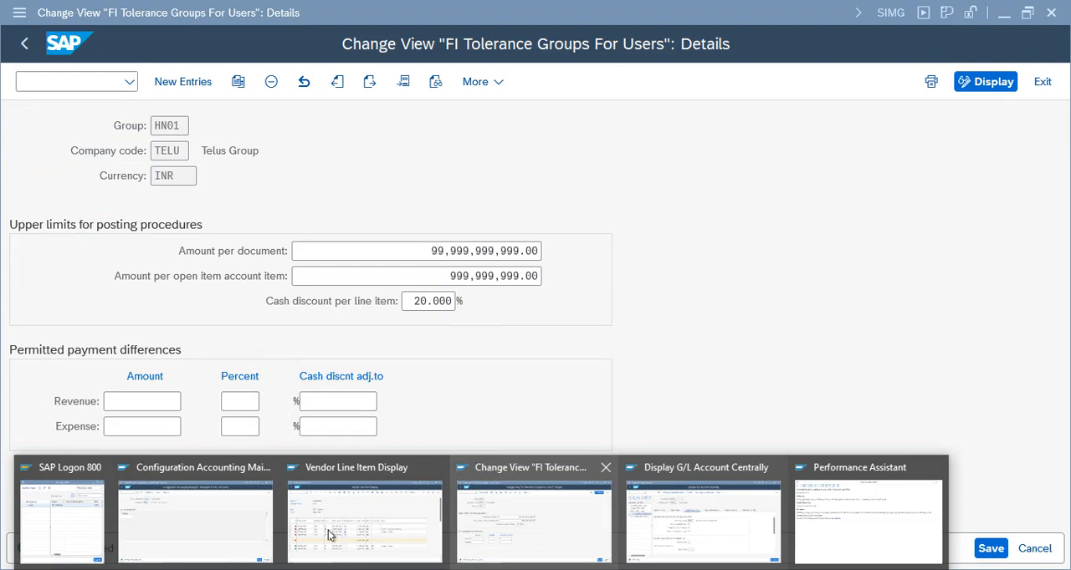
{"action": "left_click", "coordinate": [206, 493]}
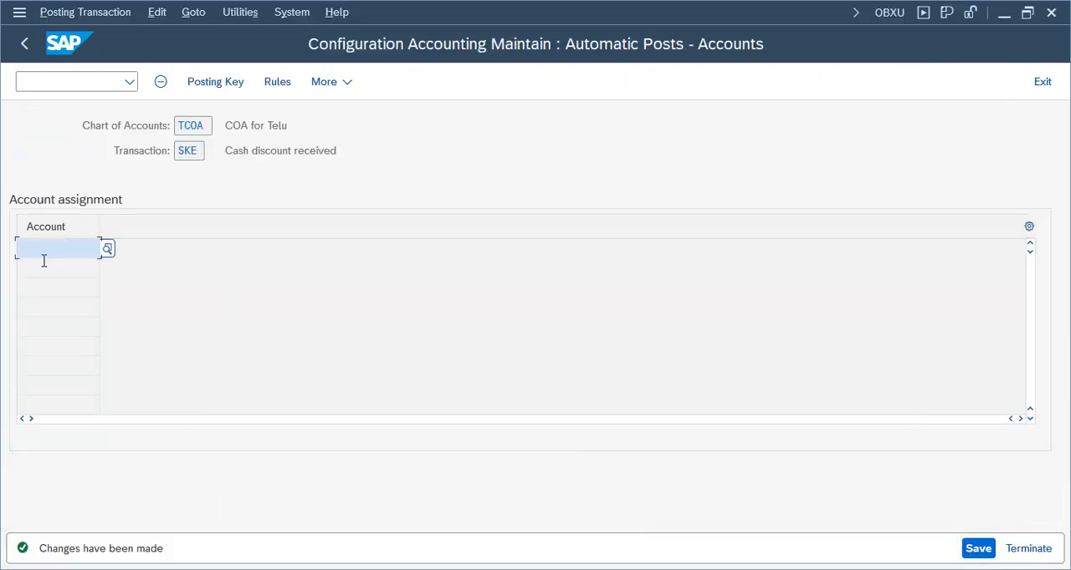
{"action": "type", "text": "4000"}
{"action": "key", "text": "ctrl+s"}
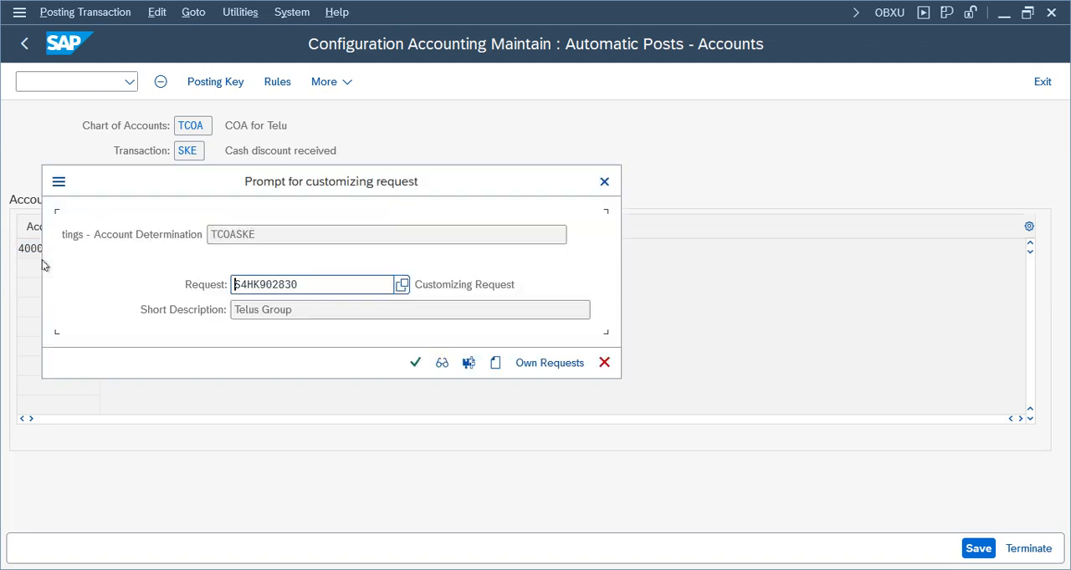
{"action": "left_click", "coordinate": [414, 362]}
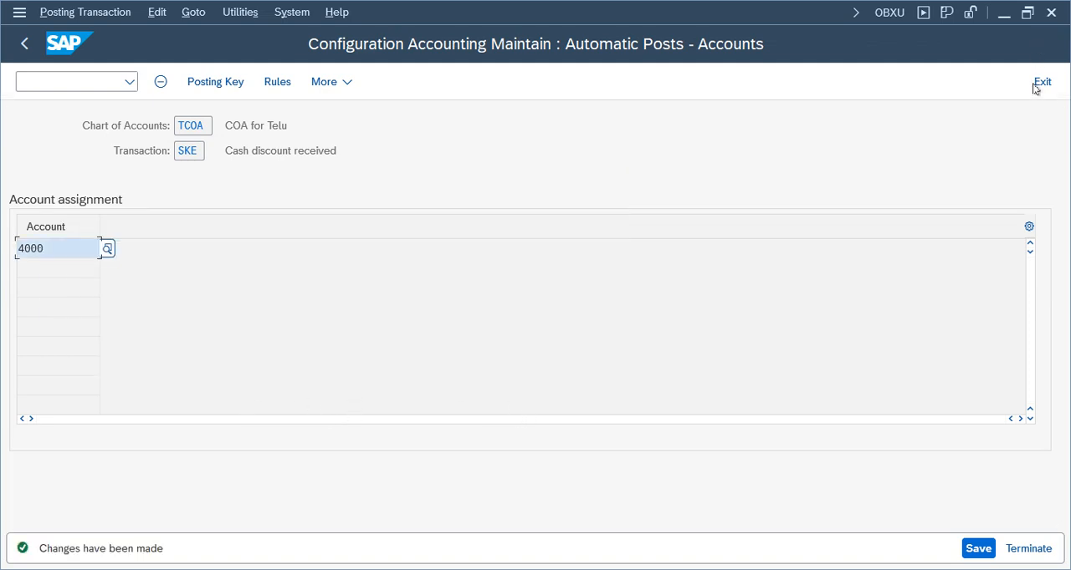
{"action": "left_click", "coordinate": [1044, 82]}
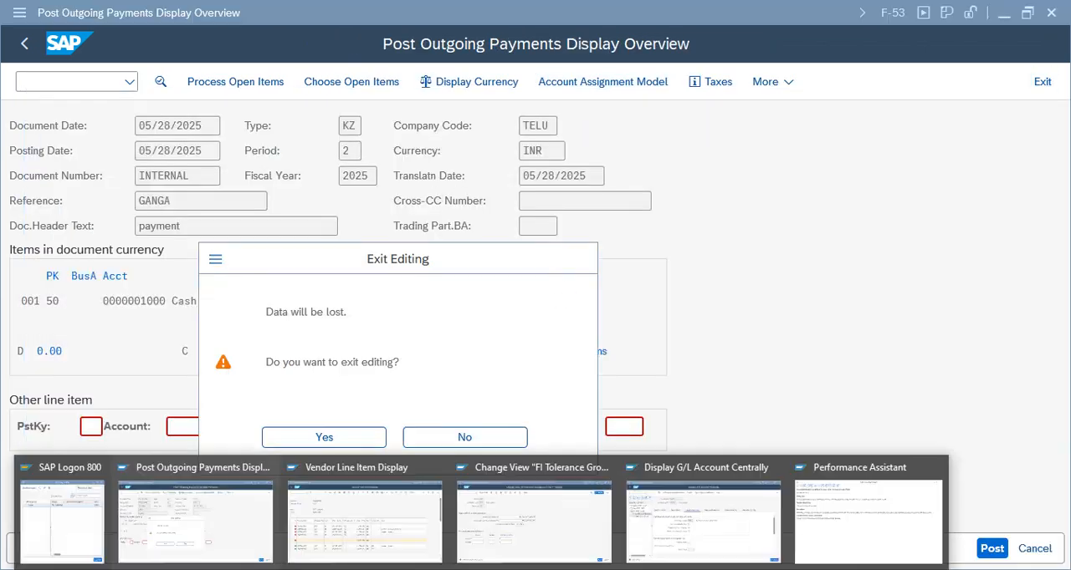
Close the error help, return to the outgoing payment without discarding its data, and simulate the document
{"action": "left_click", "coordinate": [890, 510]}
{"action": "left_click", "coordinate": [339, 131]}
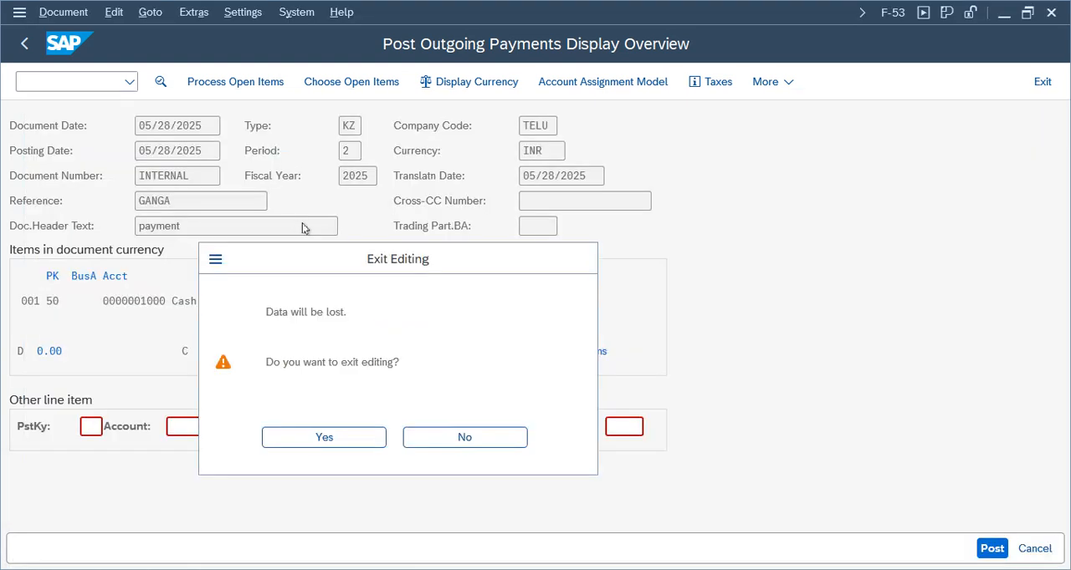
{"action": "left_click", "coordinate": [506, 442]}
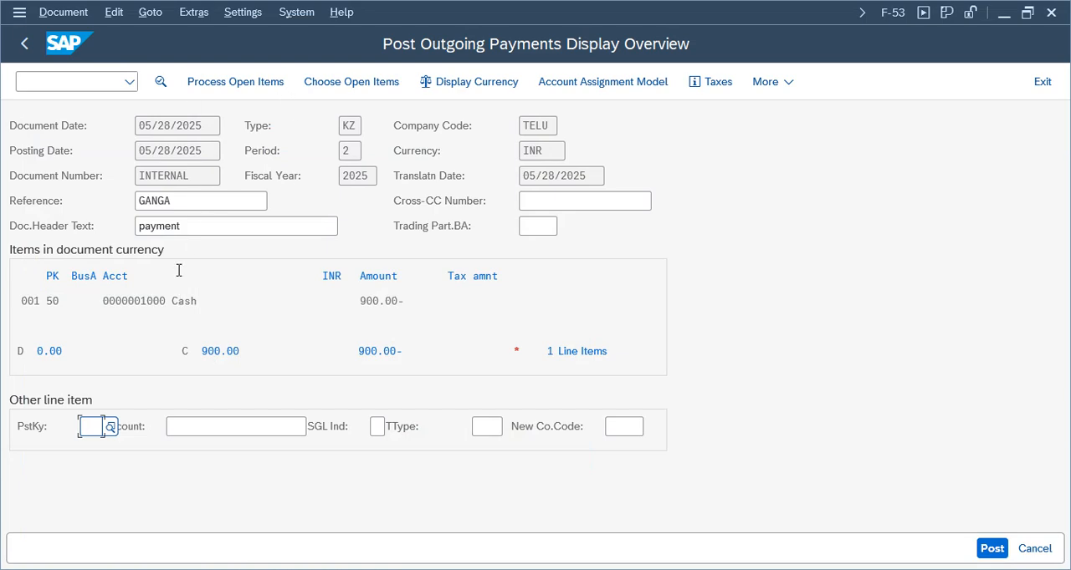
{"action": "left_click", "coordinate": [68, 25]}
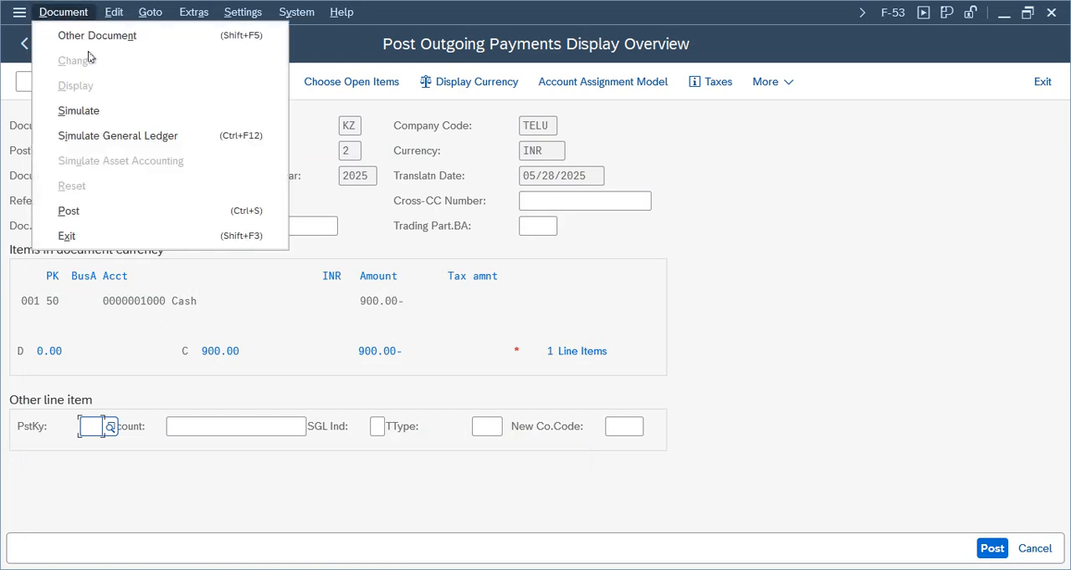
{"action": "left_click", "coordinate": [92, 114]}
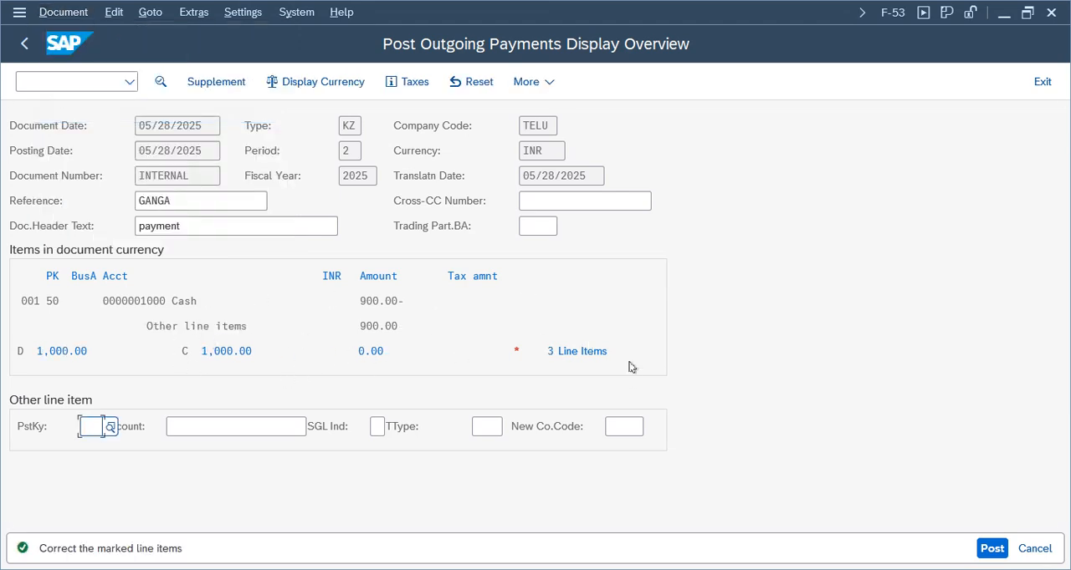
Going through the line items from 001, enter "Discount Recvd frm vendor" as the Discount Received item's text and post the payment
{"action": "left_click", "coordinate": [574, 353]}
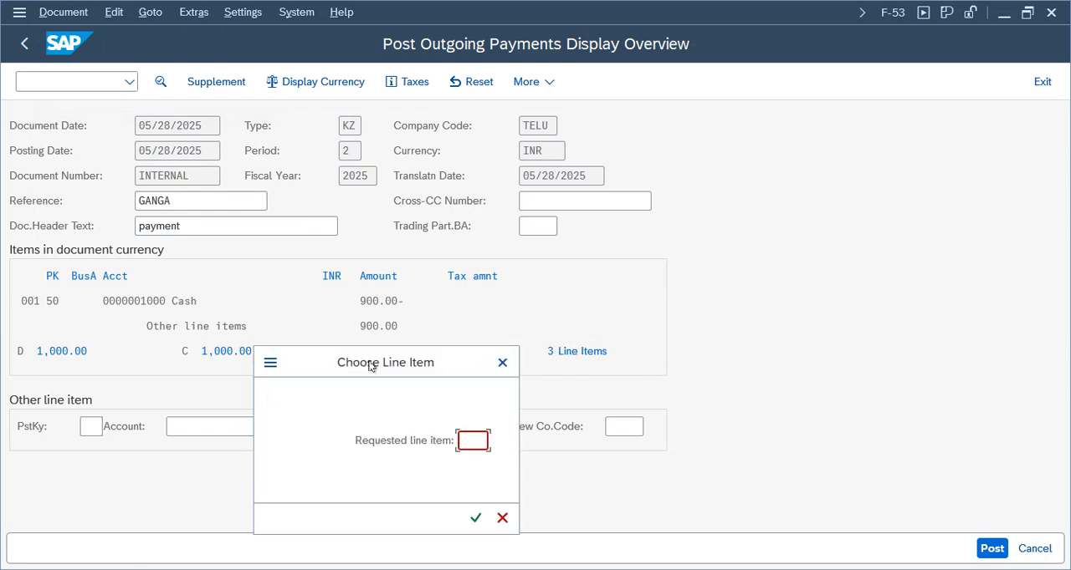
{"action": "type", "text": "001"}
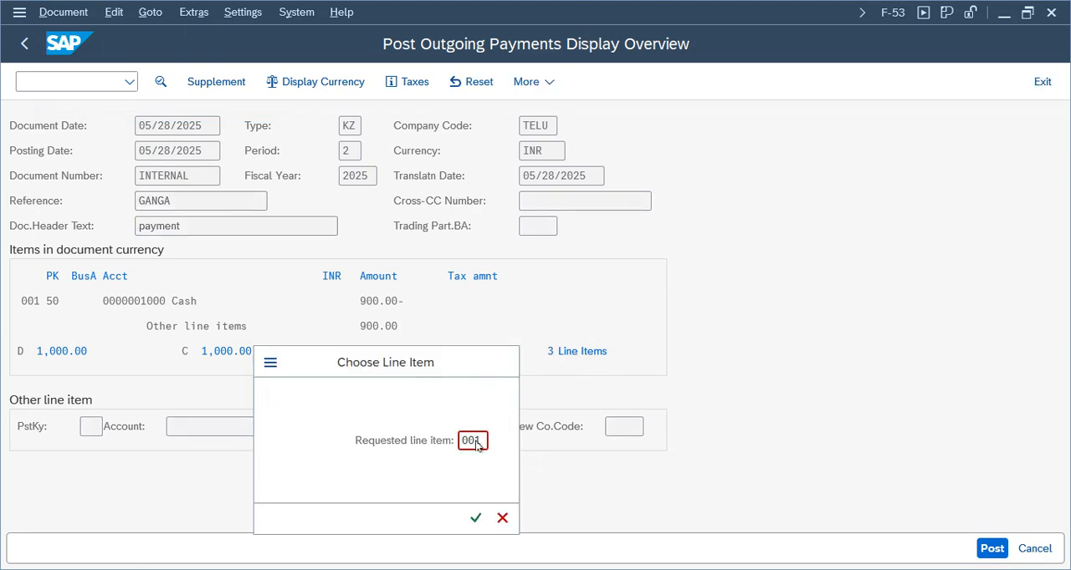
{"action": "key", "text": "Return"}
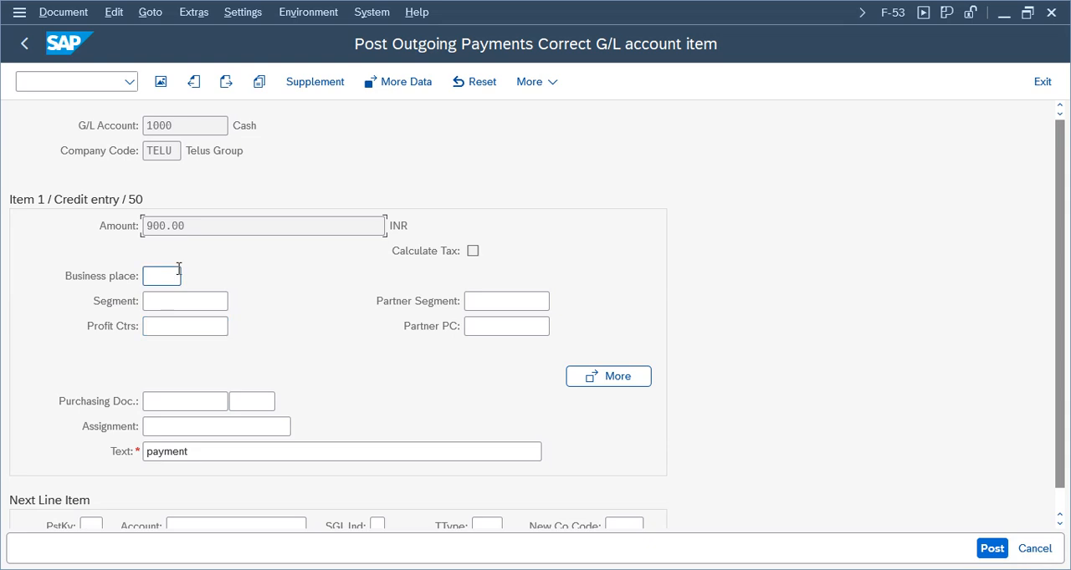
{"action": "left_click", "coordinate": [228, 83]}
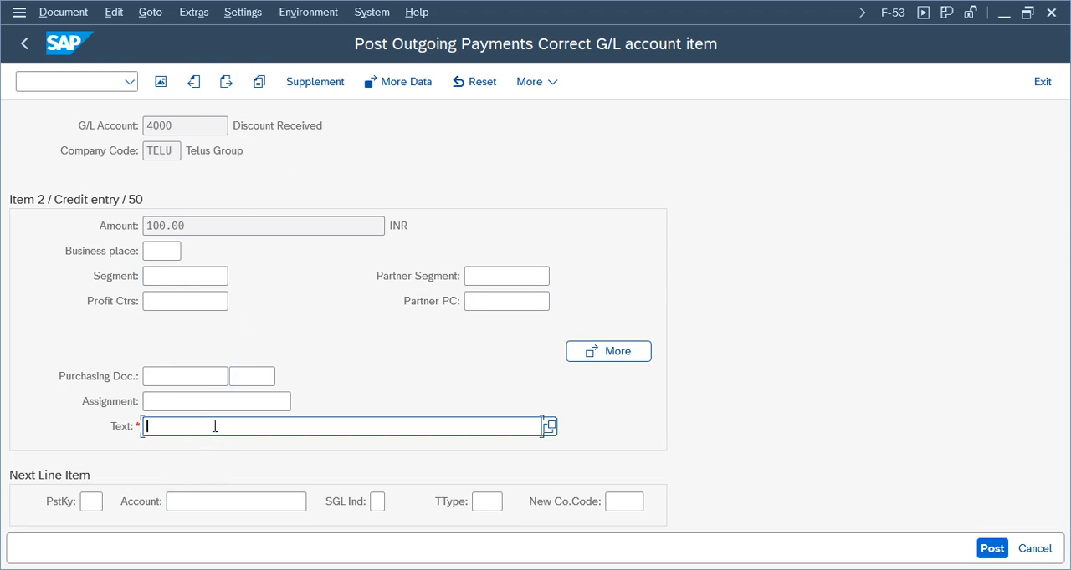
{"action": "type", "text": "count Recvd fom"}
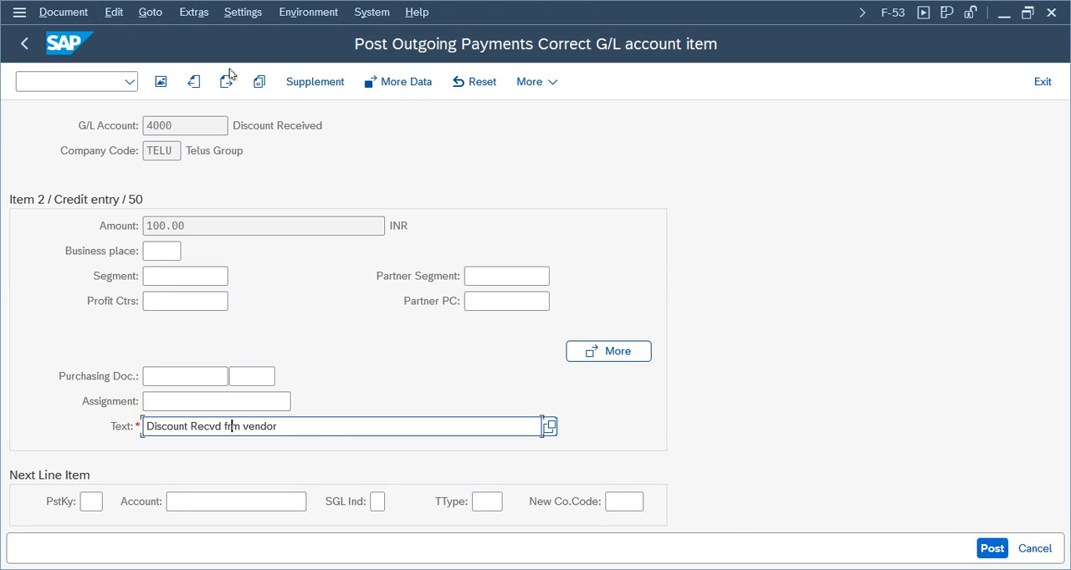
{"action": "left_click", "coordinate": [987, 552]}
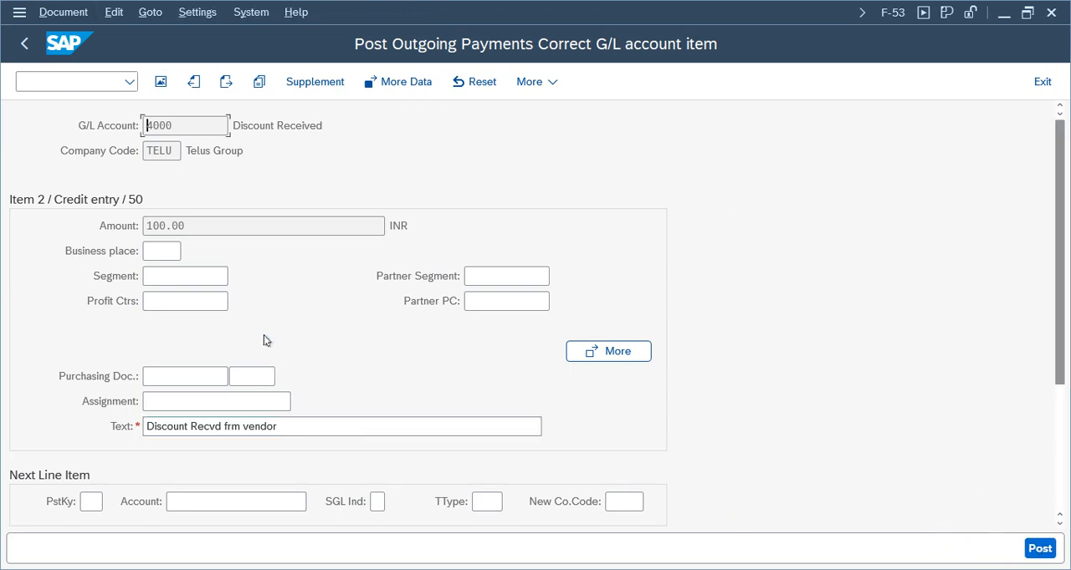
Display the posted payment document and examine the accounts, posting keys and amounts of its cash, discount and vendor lines
{"action": "left_click", "coordinate": [65, 13]}
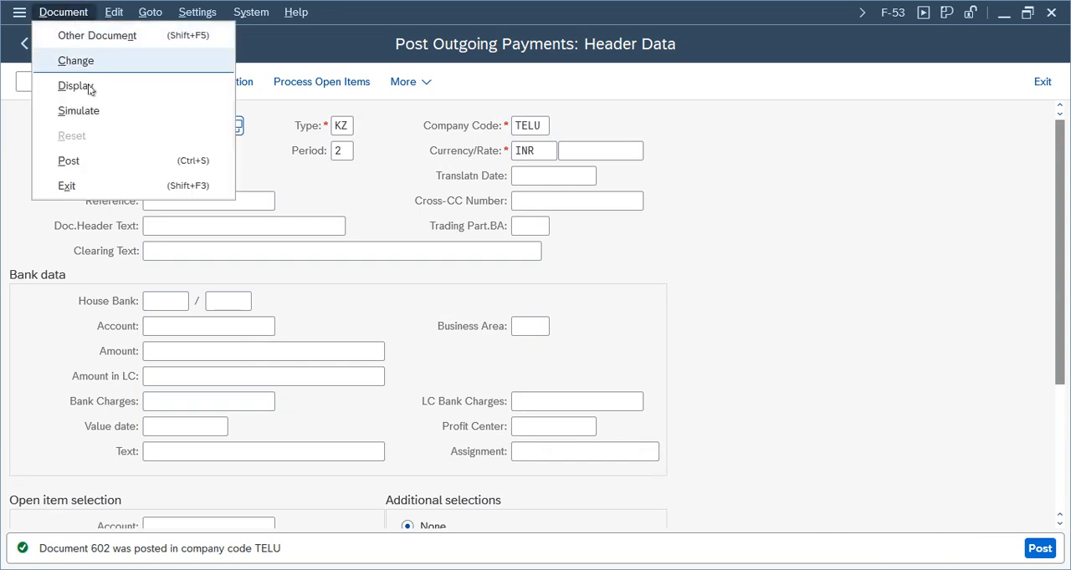
{"action": "left_click", "coordinate": [101, 89]}
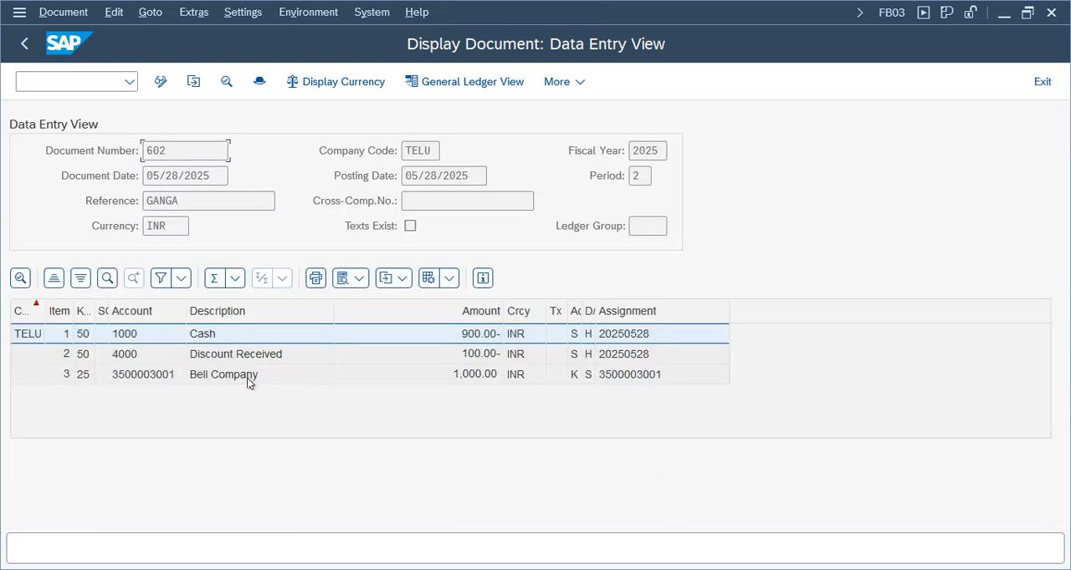
{"action": "left_click", "coordinate": [251, 378]}
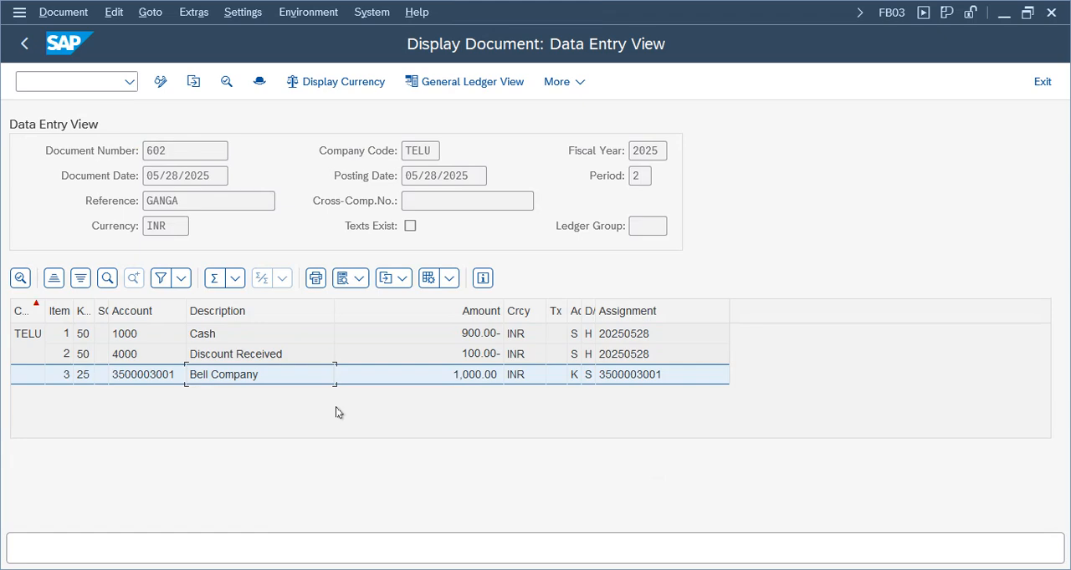
{"action": "left_click", "coordinate": [138, 336]}
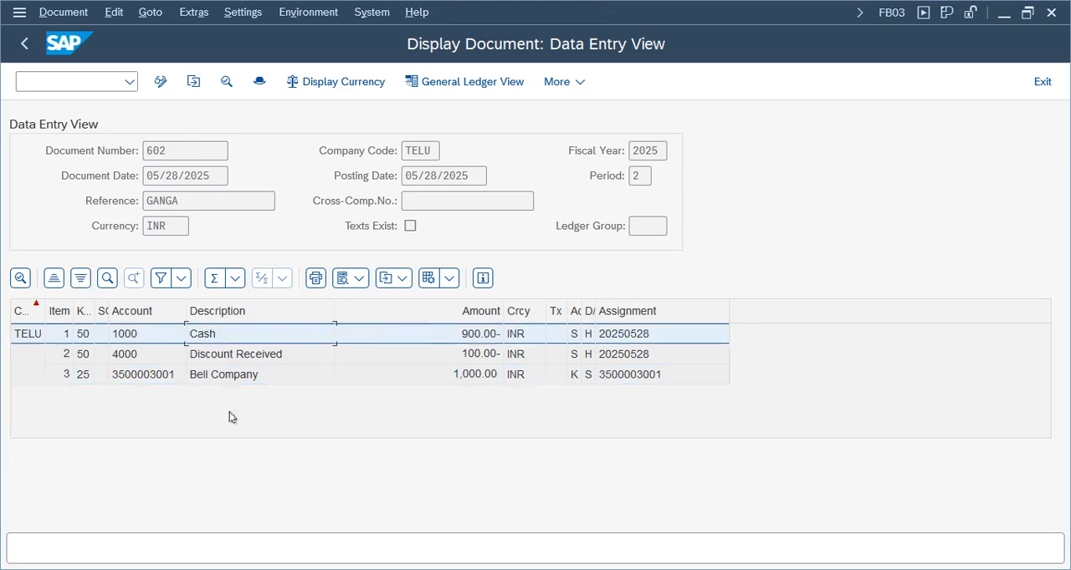
{"action": "left_click", "coordinate": [250, 353]}
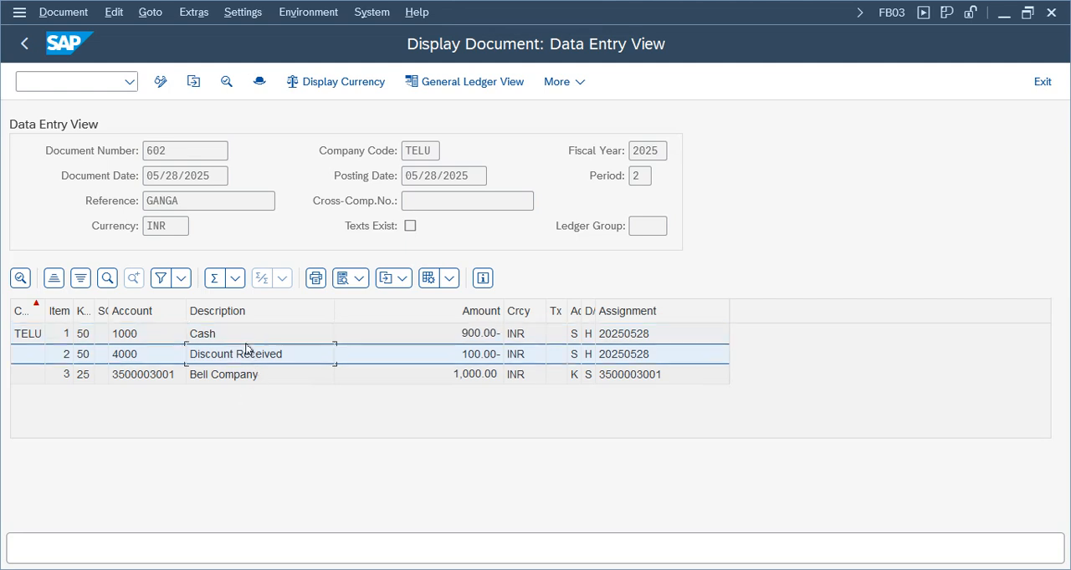
{"action": "left_click", "coordinate": [246, 378]}
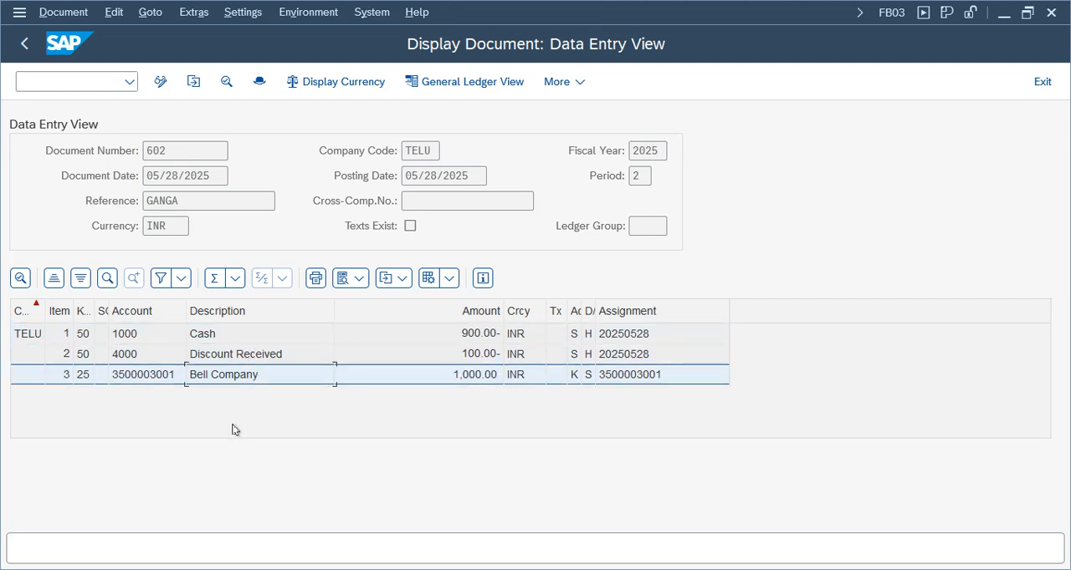
{"action": "left_click", "coordinate": [95, 356]}
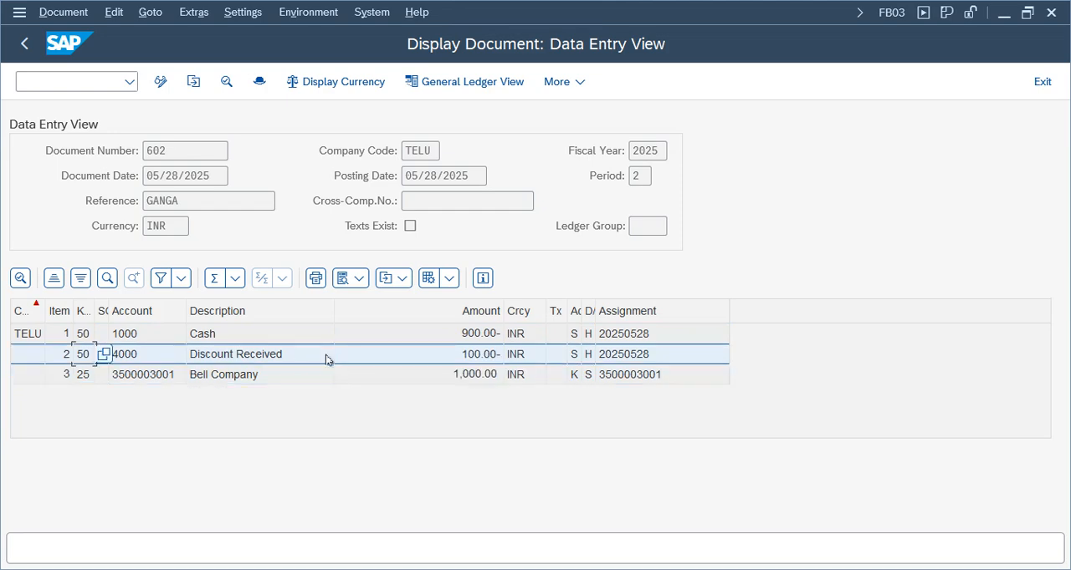
{"action": "left_click", "coordinate": [220, 378]}
{"action": "left_click", "coordinate": [232, 338]}
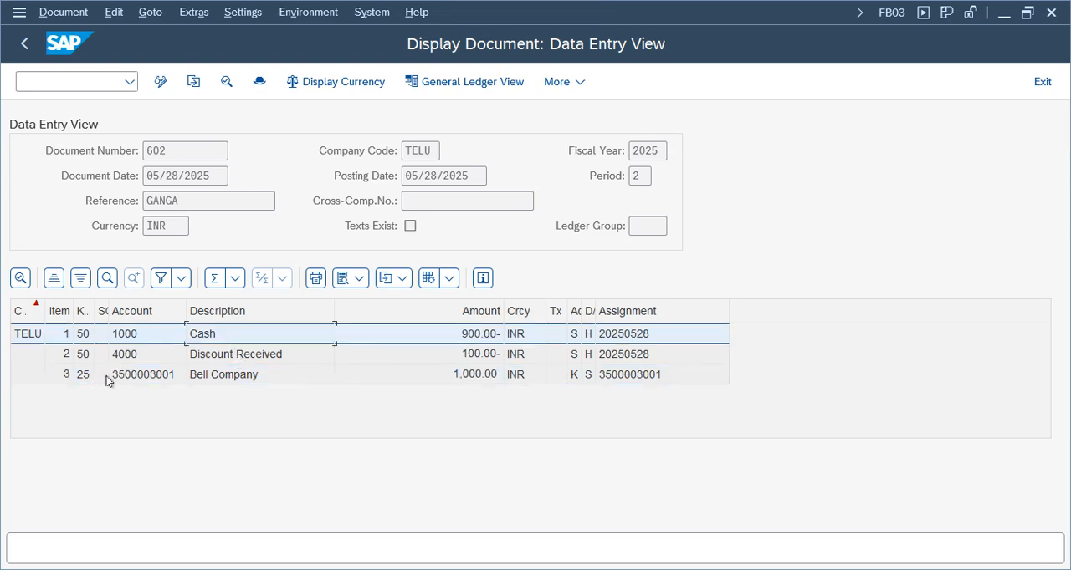
{"action": "left_click", "coordinate": [282, 354]}
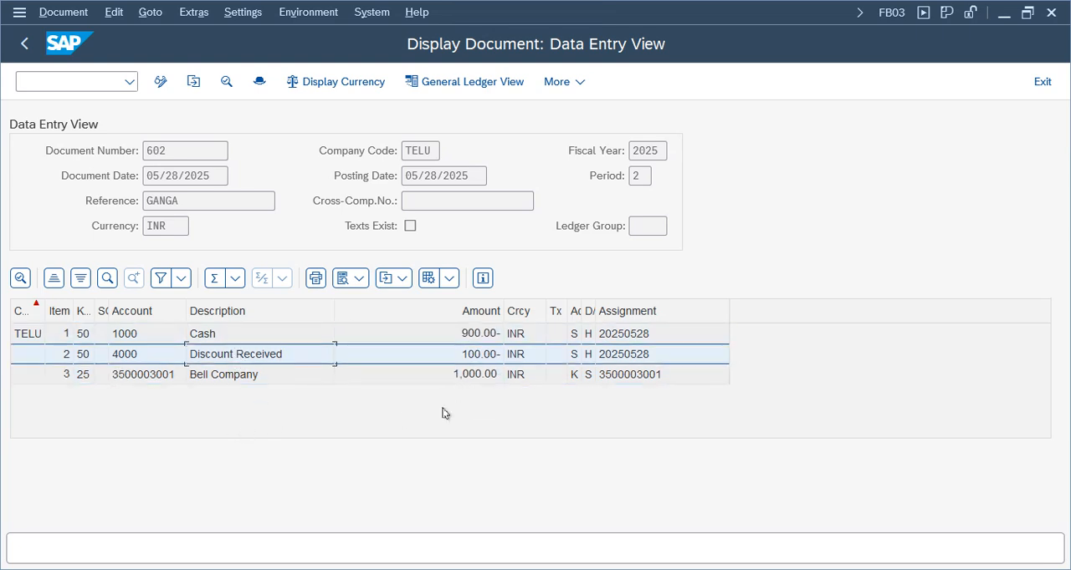
{"action": "left_click", "coordinate": [469, 380]}
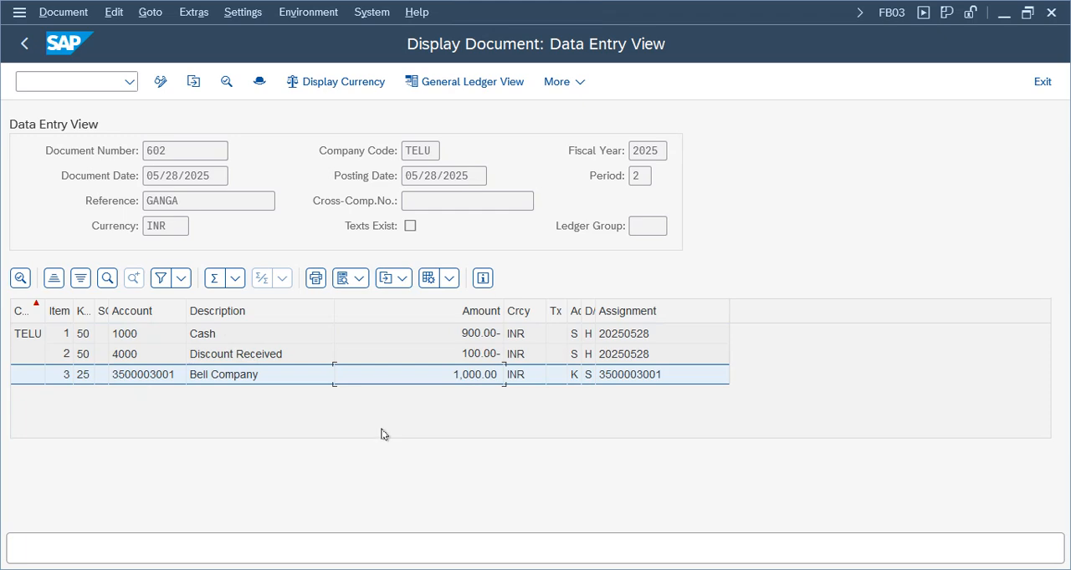
{"action": "left_click", "coordinate": [207, 375]}
{"action": "left_click", "coordinate": [140, 374]}
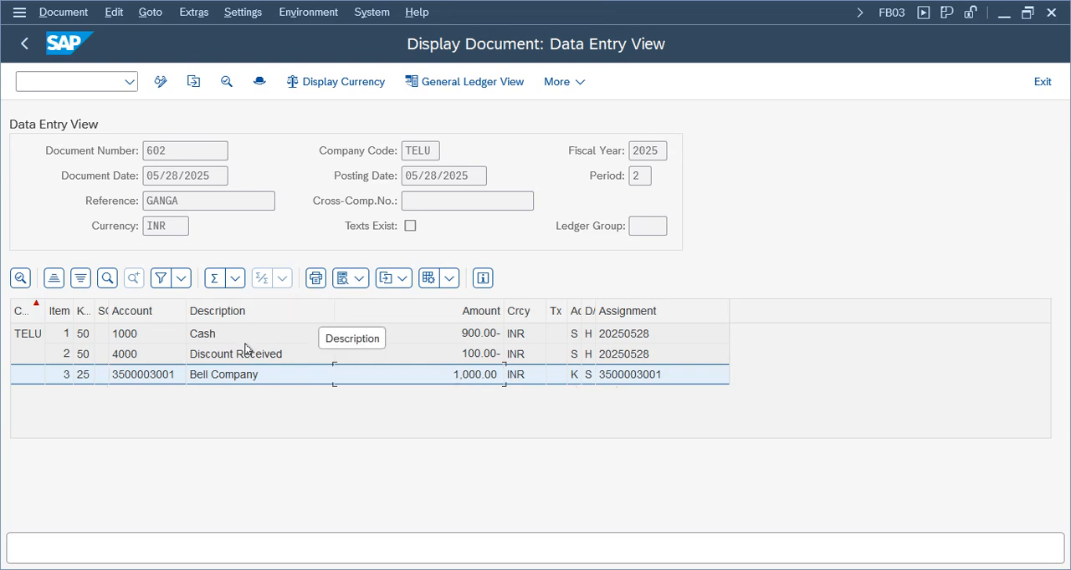
{"action": "left_click", "coordinate": [272, 355]}
{"action": "left_click", "coordinate": [261, 339]}
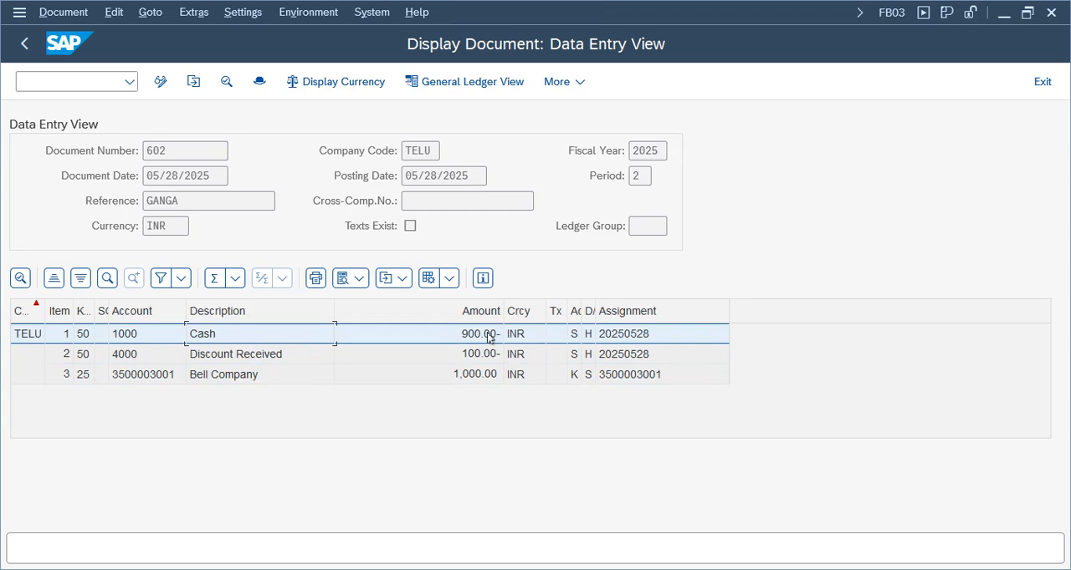
{"action": "left_click", "coordinate": [474, 335]}
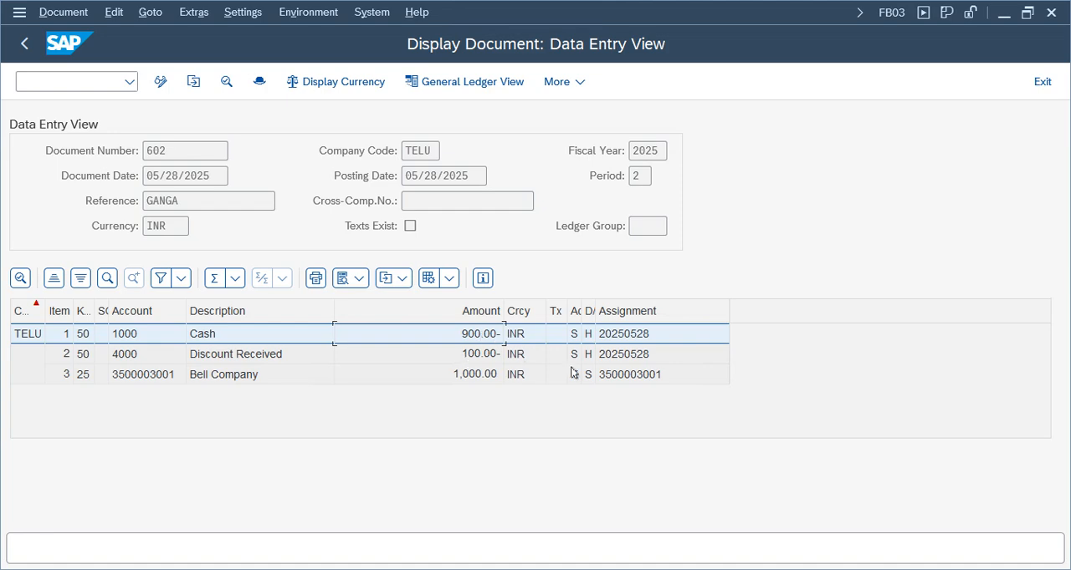
Examine the vendor line of the displayed payment document, and bring up the line item display for the same vendor
{"action": "left_click", "coordinate": [469, 378]}
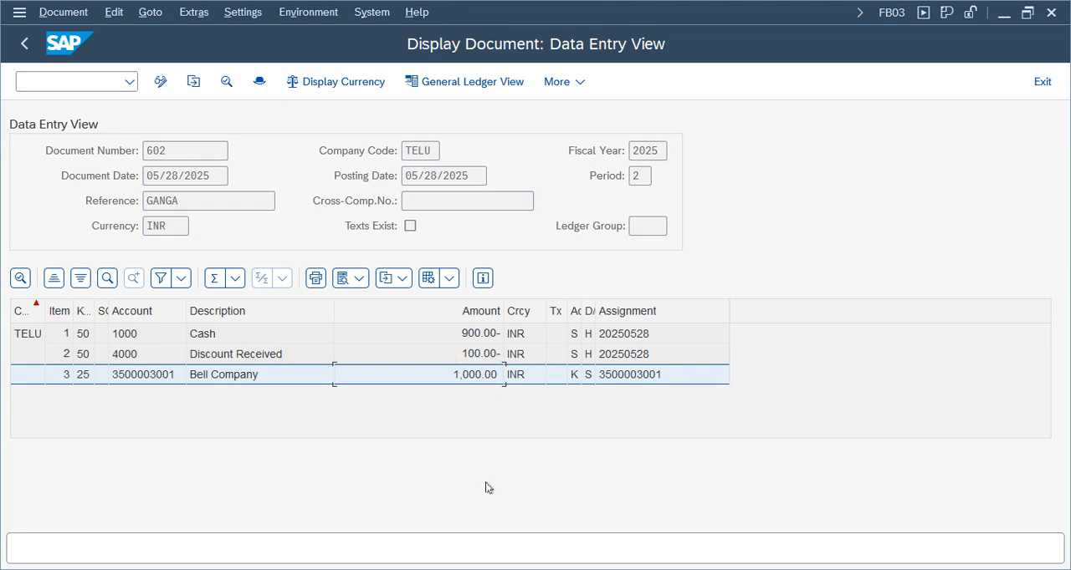
{"action": "key", "text": "alt+Tab"}
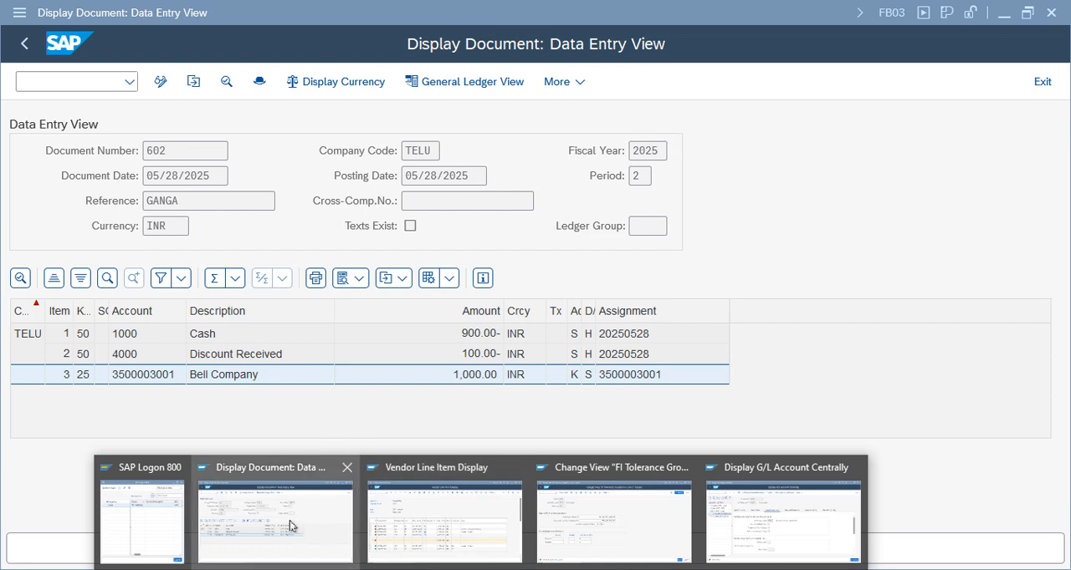
{"action": "left_click", "coordinate": [424, 523]}
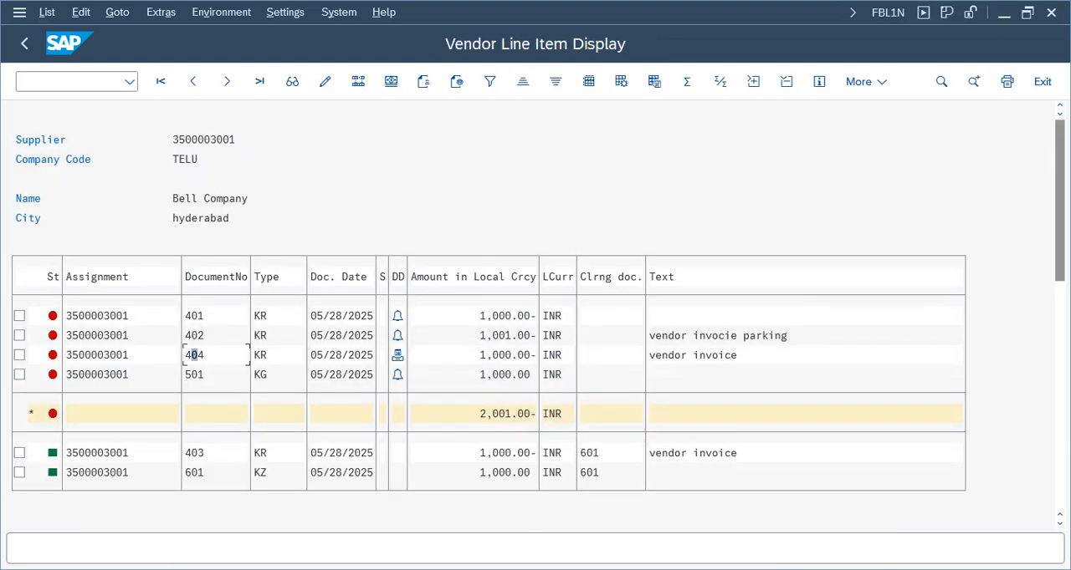
Switch to the FI Working Notes spreadsheet in Google Sheets and read the Accounts Payable activities on the Configuration Settings sheet through the Partial Payment section
{"action": "key", "text": "alt+Tab"}
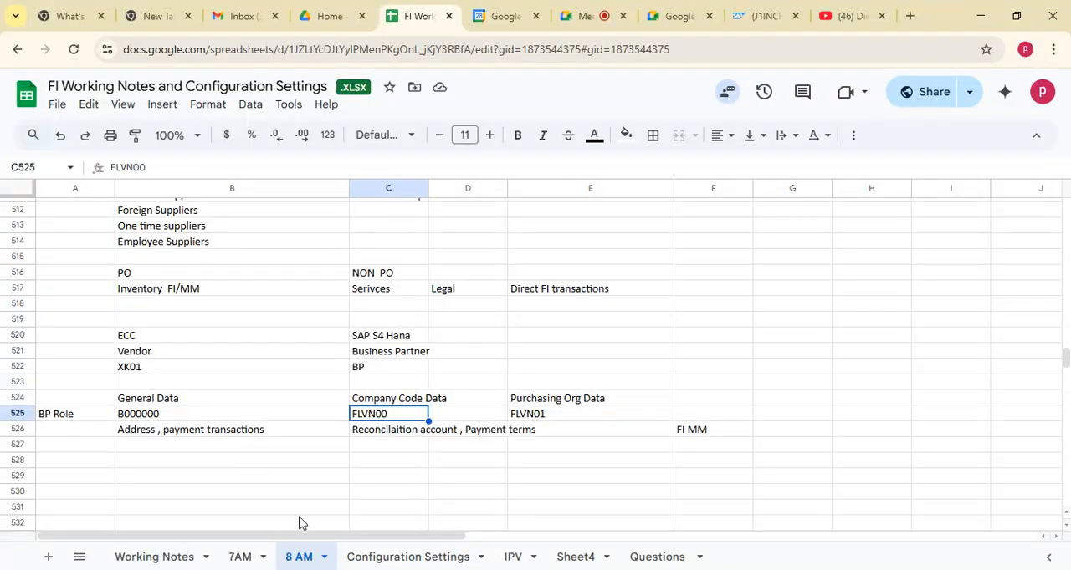
{"action": "left_click", "coordinate": [425, 556]}
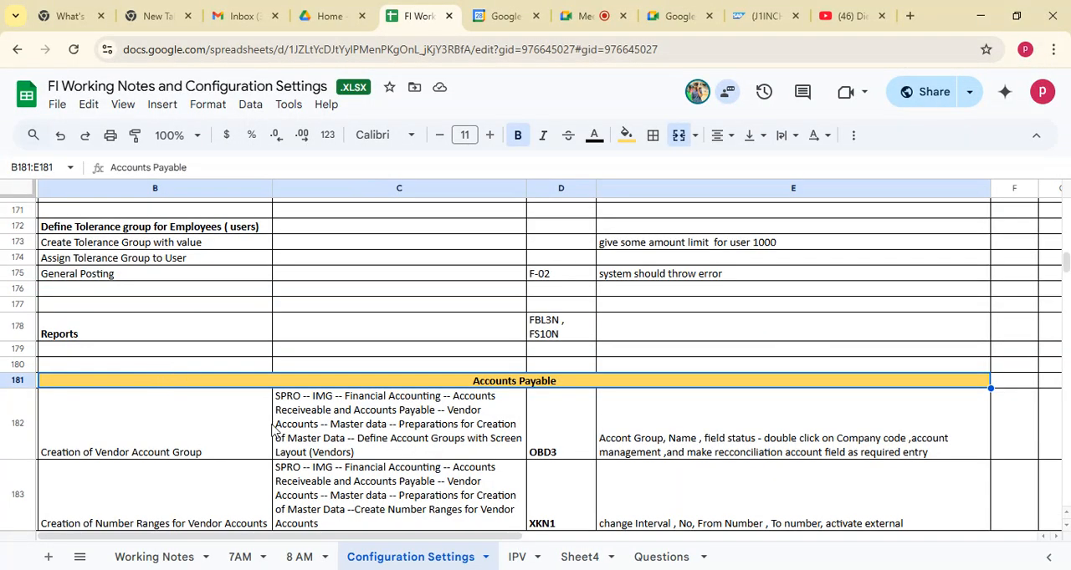
{"action": "left_click", "coordinate": [192, 443]}
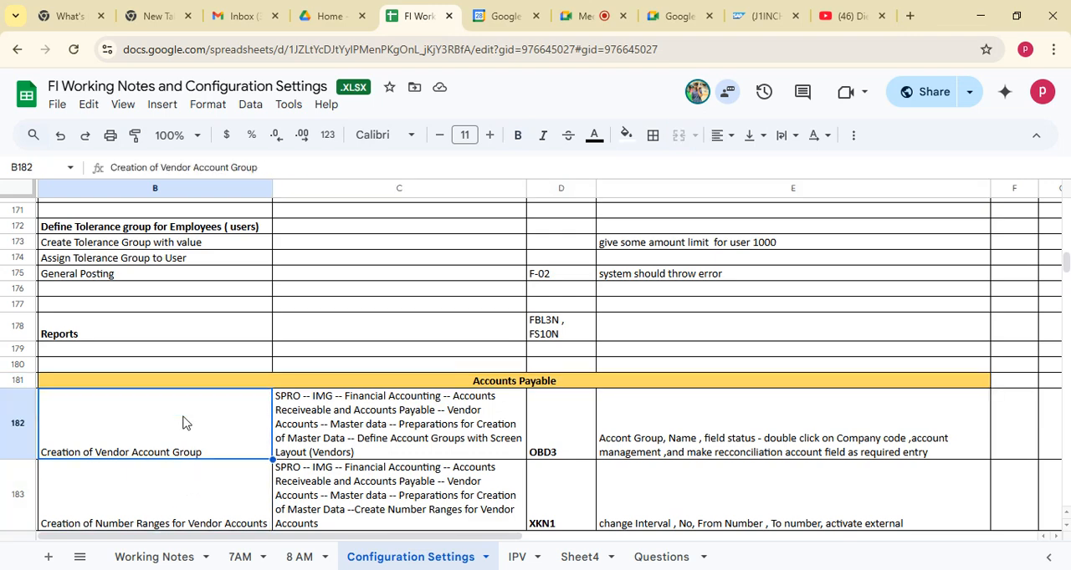
{"action": "key", "text": "Down"}
{"action": "key", "text": "Down"}
{"action": "key", "text": "Down"}
{"action": "key", "text": "Down"}
{"action": "key", "text": "Down"}
{"action": "key", "text": "Down"}
{"action": "key", "text": "Down"}
{"action": "key", "text": "Down"}
{"action": "key", "text": "Down"}
{"action": "key", "text": "Down"}
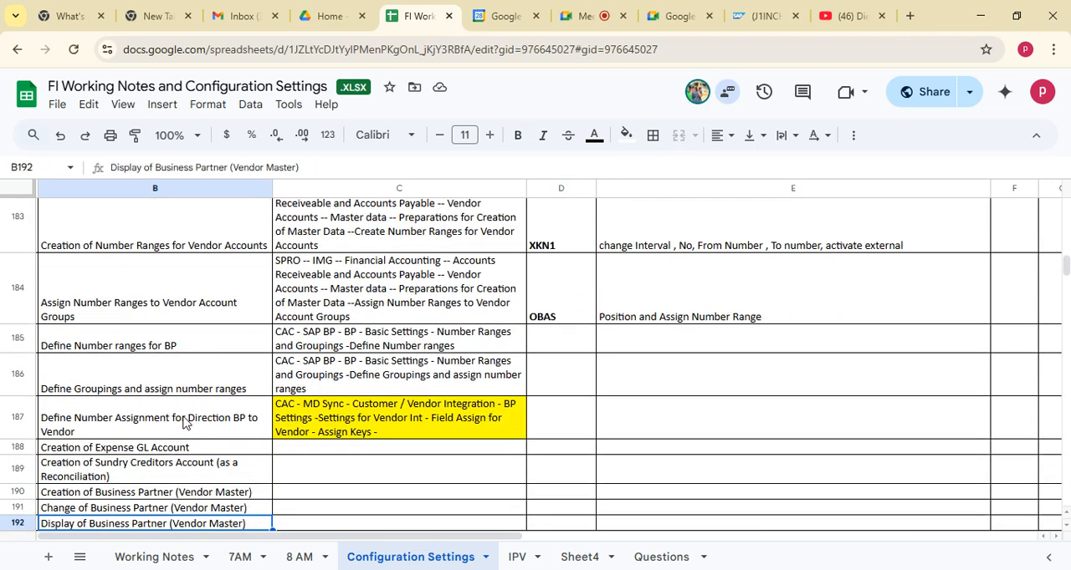
{"action": "key", "text": "Down"}
{"action": "key", "text": "Down"}
{"action": "key", "text": "Down"}
{"action": "key", "text": "Down"}
{"action": "key", "text": "Down"}
{"action": "key", "text": "Down"}
{"action": "key", "text": "Down"}
{"action": "key", "text": "Down"}
{"action": "key", "text": "Down"}
{"action": "key", "text": "Down"}
{"action": "key", "text": "Down"}
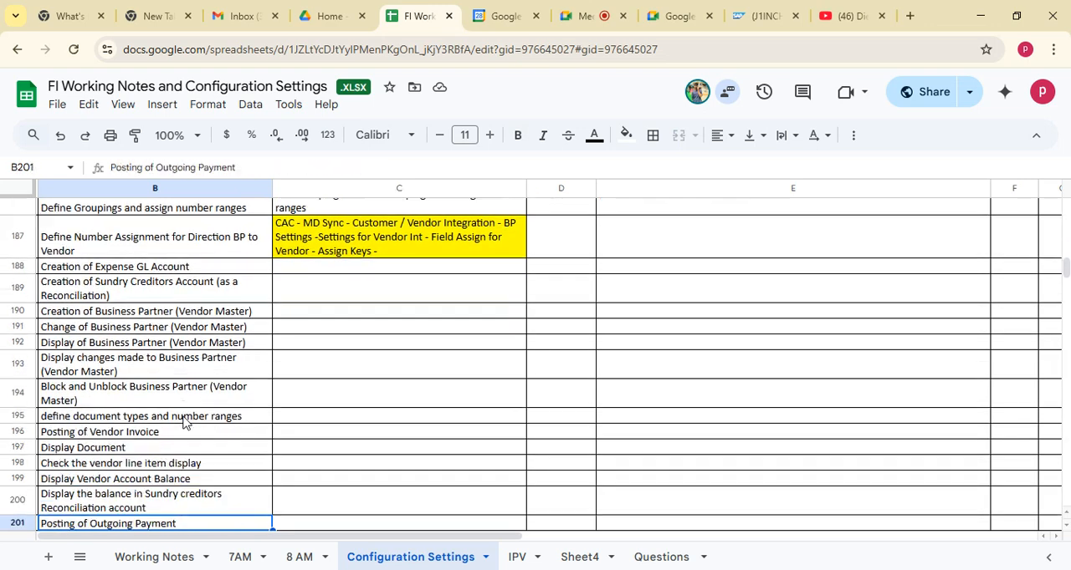
{"action": "key", "text": "Down"}
{"action": "key", "text": "Down"}
{"action": "key", "text": "Down"}
{"action": "key", "text": "Down"}
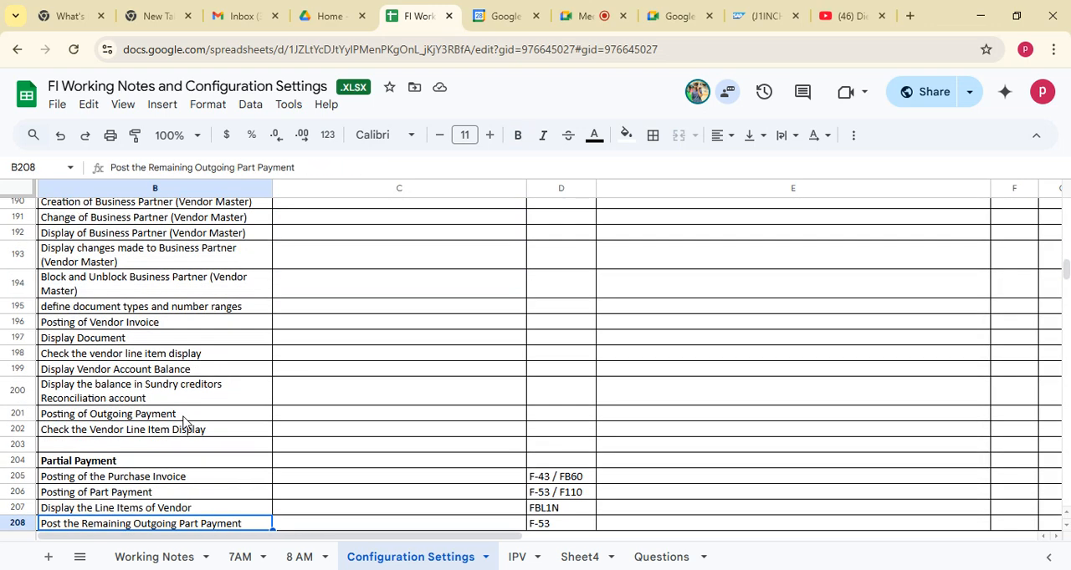
Compare the business partner display and blocking, vendor invoice, outgoing payment and line item check entries in the Accounts Payable list
{"action": "left_click", "coordinate": [107, 239]}
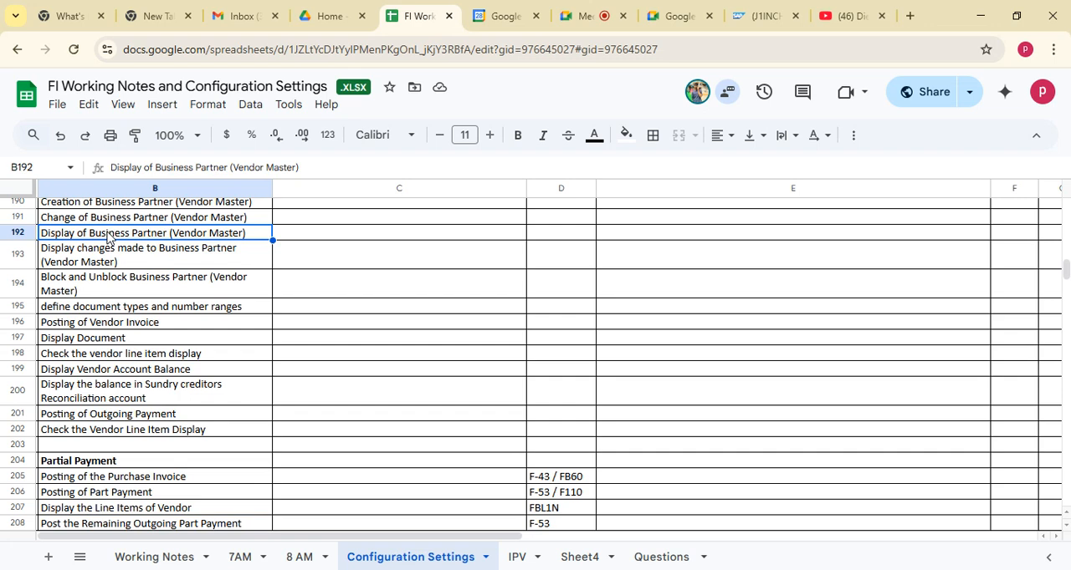
{"action": "left_click", "coordinate": [147, 261]}
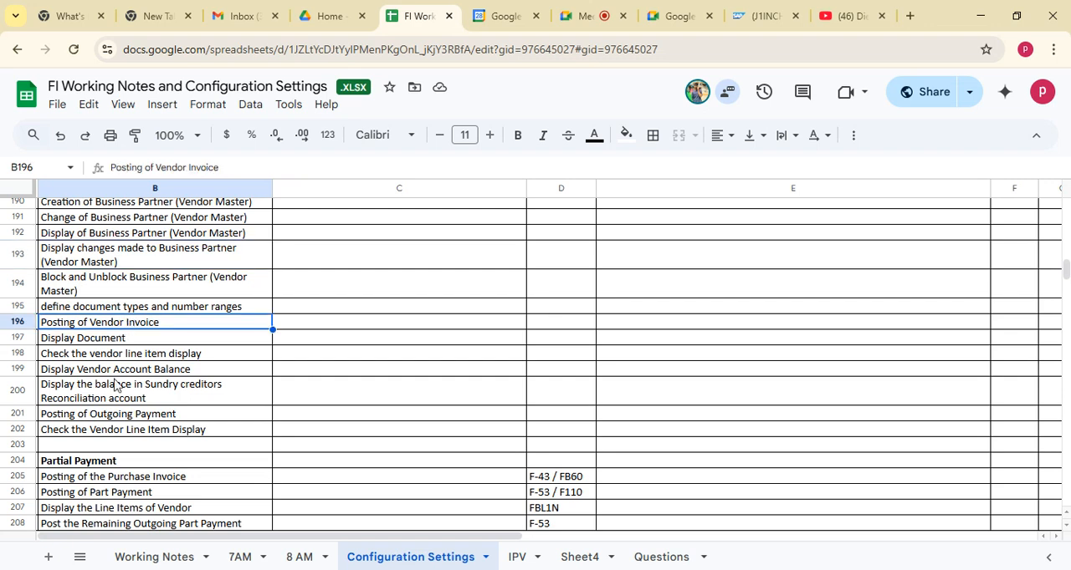
{"action": "left_click", "coordinate": [122, 324]}
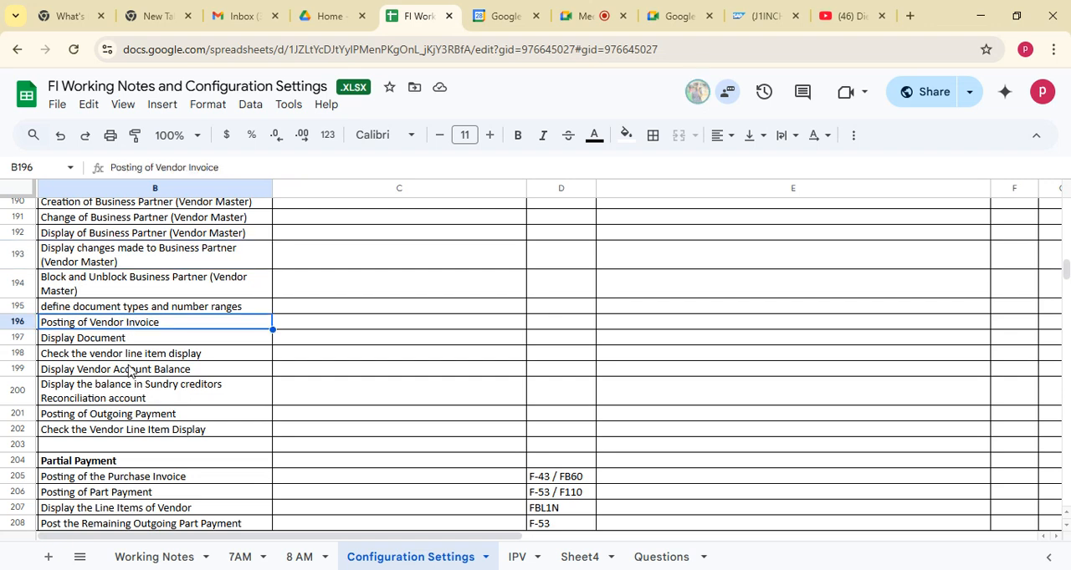
{"action": "left_click", "coordinate": [122, 415]}
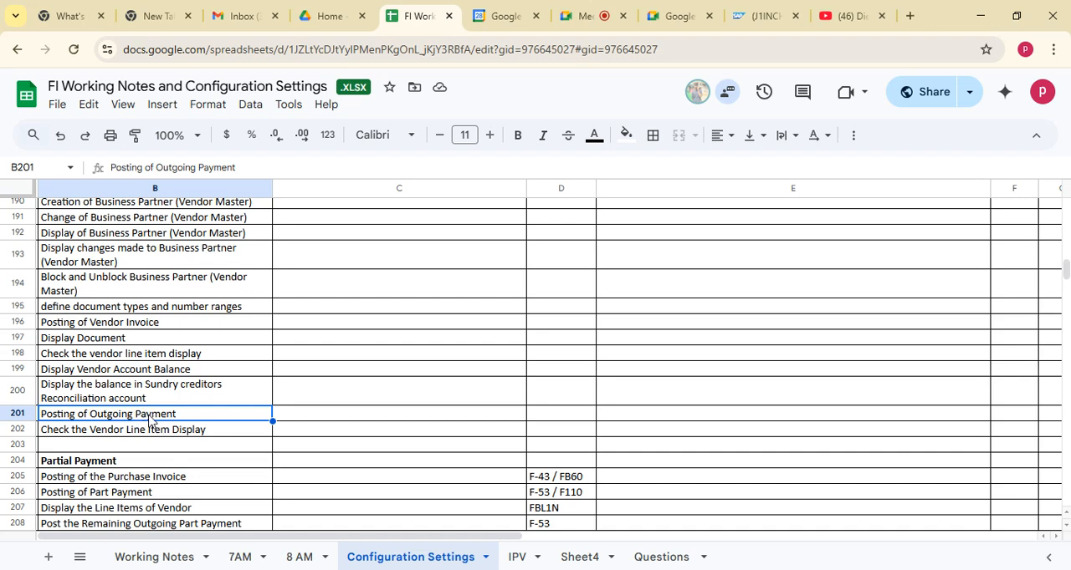
{"action": "left_click", "coordinate": [130, 323]}
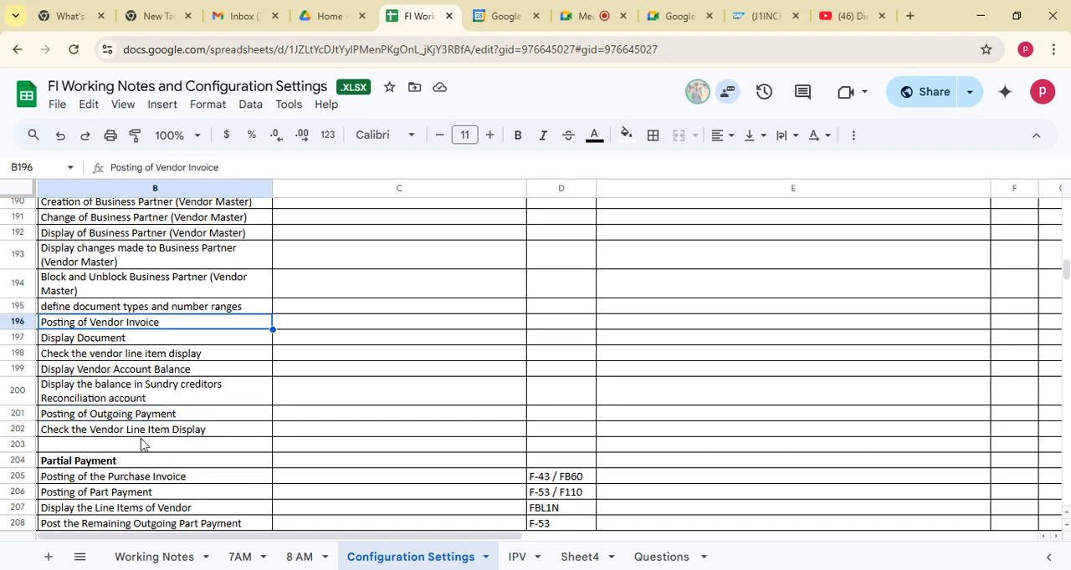
{"action": "left_click", "coordinate": [140, 432]}
{"action": "left_click", "coordinate": [128, 356]}
{"action": "left_click", "coordinate": [126, 294]}
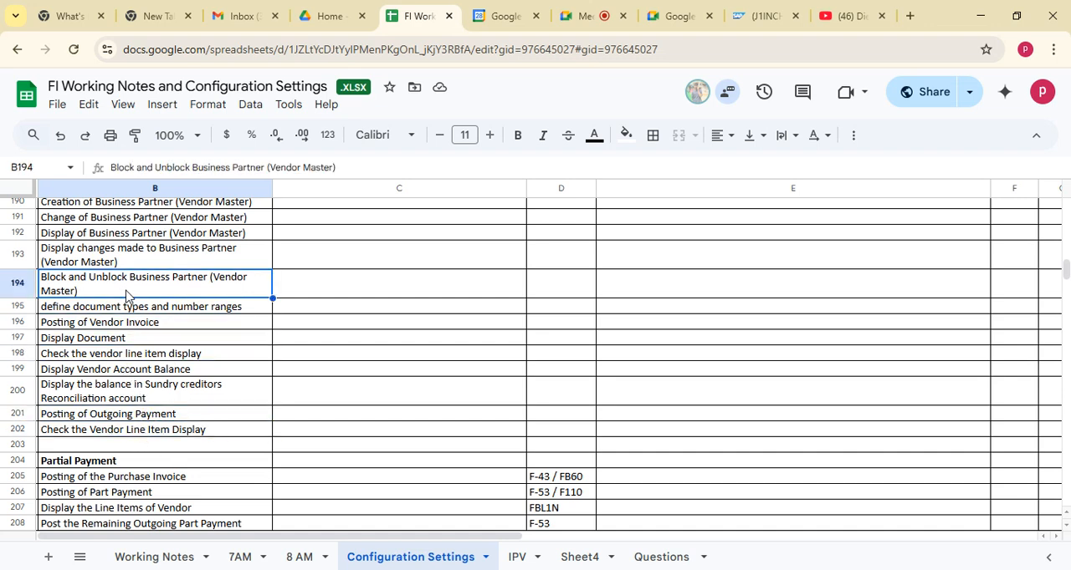
Review the Accounts Payable activities between defining groupings with number ranges and checking the vendor line item display
{"action": "key", "text": "Up"}
{"action": "key", "text": "Up"}
{"action": "key", "text": "Up"}
{"action": "key", "text": "Up"}
{"action": "key", "text": "Up"}
{"action": "key", "text": "Up"}
{"action": "key", "text": "Up"}
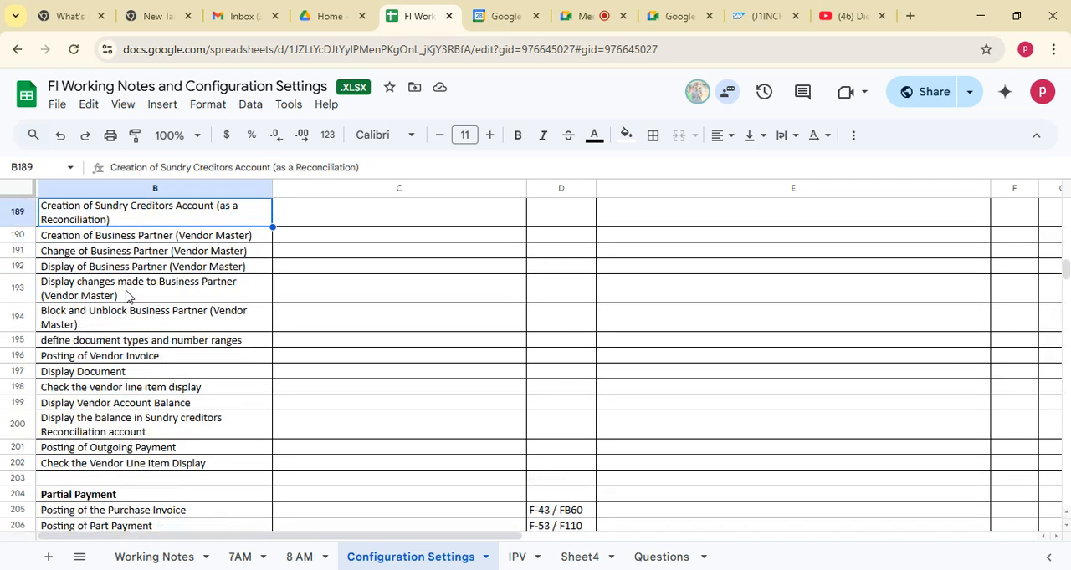
{"action": "key", "text": "Up"}
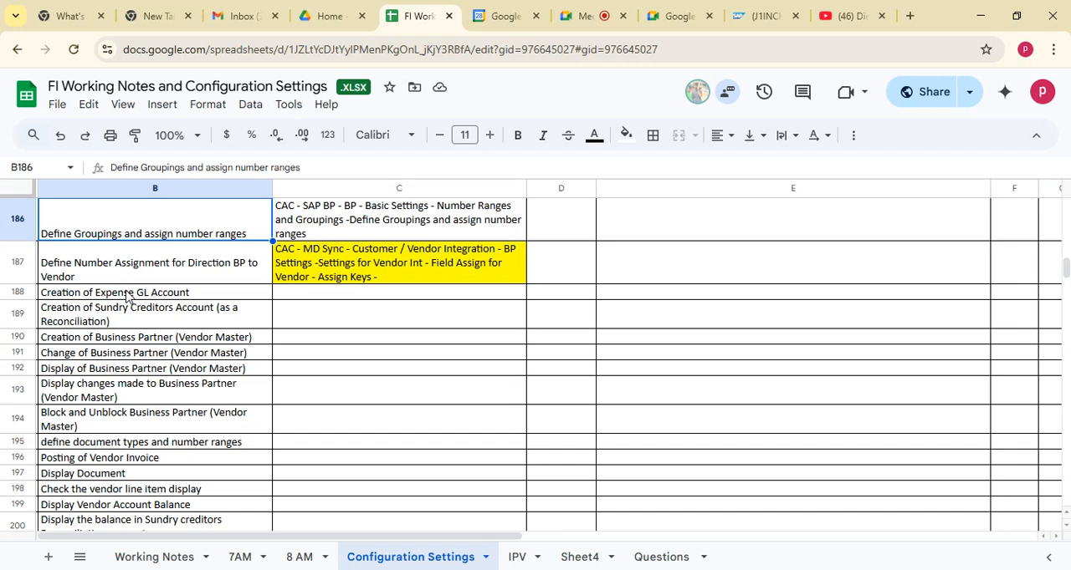
{"action": "key", "text": "Down"}
{"action": "key", "text": "Down"}
{"action": "key", "text": "Down"}
{"action": "key", "text": "Down"}
{"action": "key", "text": "Down"}
{"action": "key", "text": "Down"}
{"action": "key", "text": "Down"}
{"action": "key", "text": "Down"}
{"action": "key", "text": "Down"}
{"action": "key", "text": "Down"}
{"action": "key", "text": "Down"}
{"action": "key", "text": "Down"}
{"action": "key", "text": "Down"}
{"action": "key", "text": "Down"}
{"action": "key", "text": "Down"}
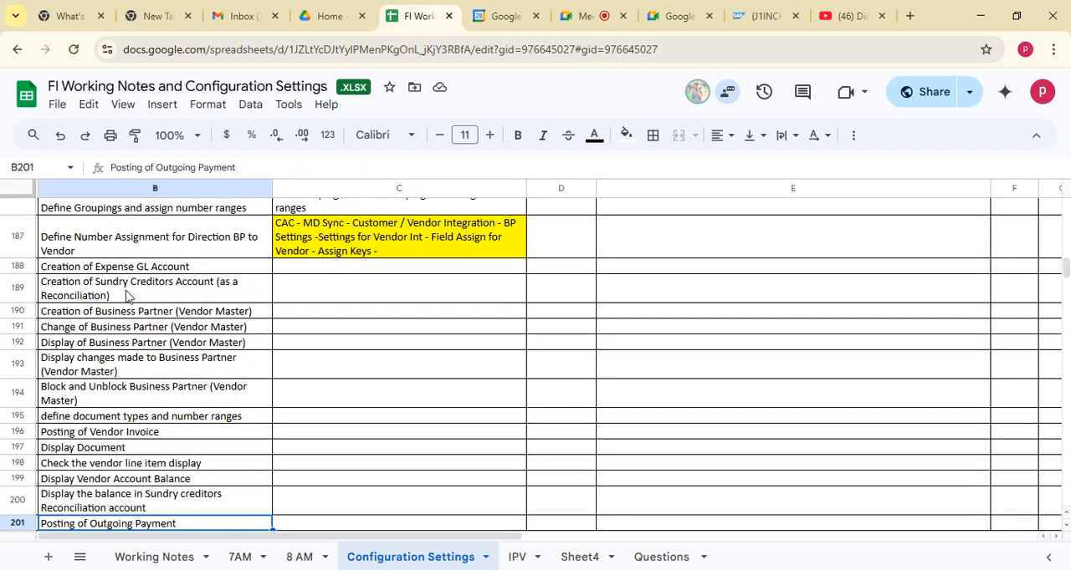
{"action": "key", "text": "Down"}
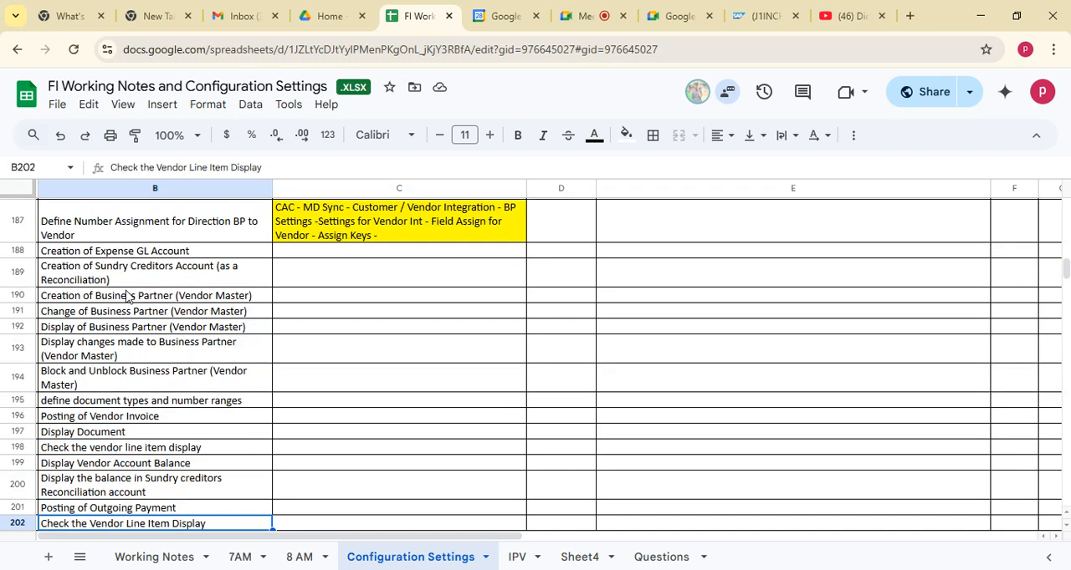
{"action": "key", "text": "Up"}
{"action": "key", "text": "Up"}
{"action": "key", "text": "Up"}
{"action": "key", "text": "Up"}
{"action": "key", "text": "Up"}
{"action": "key", "text": "Up"}
{"action": "key", "text": "Up"}
{"action": "key", "text": "Up"}
{"action": "key", "text": "Up"}
{"action": "key", "text": "Up"}
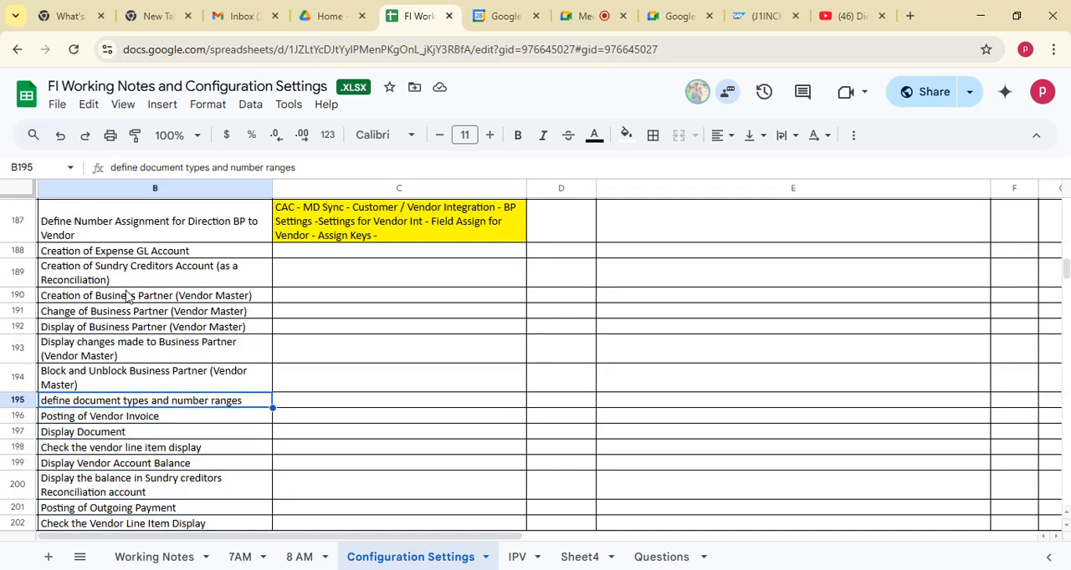
{"action": "key", "text": "Up"}
{"action": "key", "text": "Up"}
{"action": "key", "text": "Up"}
{"action": "key", "text": "Up"}
{"action": "key", "text": "Up"}
{"action": "key", "text": "Up"}
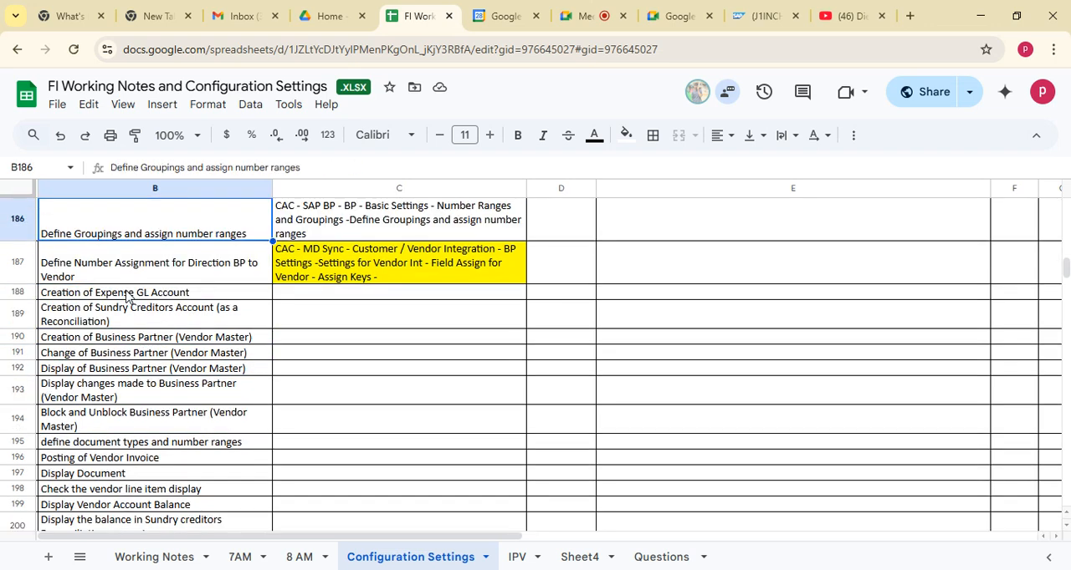
Look over the Partial Payment activities and the entries for blocking and displaying changes to the business partner
{"action": "key", "text": "Down"}
{"action": "key", "text": "Down"}
{"action": "key", "text": "Down"}
{"action": "key", "text": "Down"}
{"action": "key", "text": "Down"}
{"action": "key", "text": "Down"}
{"action": "key", "text": "Down"}
{"action": "key", "text": "Down"}
{"action": "key", "text": "Down"}
{"action": "key", "text": "Down"}
{"action": "key", "text": "Down"}
{"action": "key", "text": "Down"}
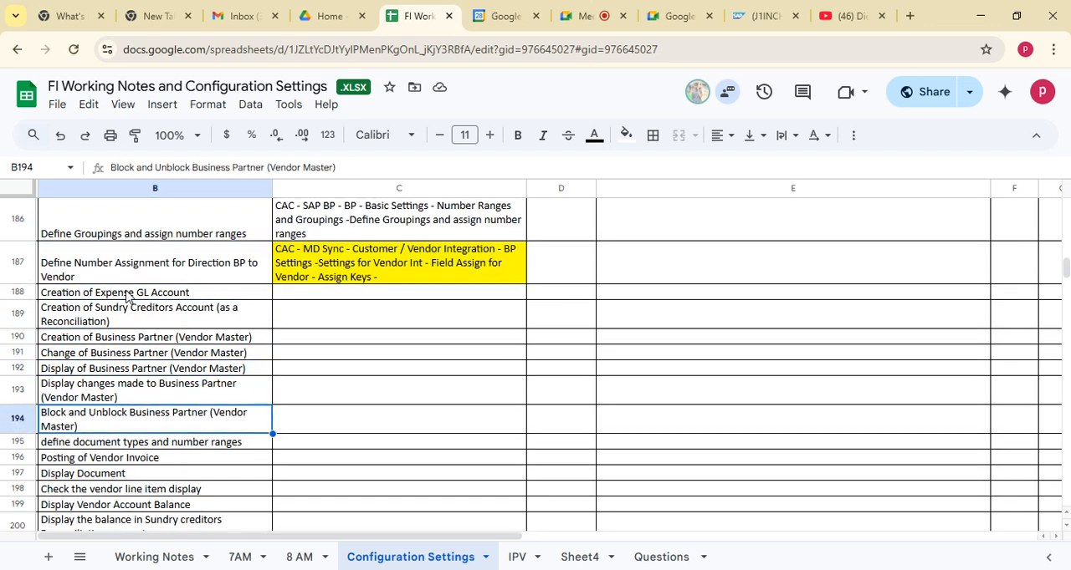
{"action": "key", "text": "Down"}
{"action": "key", "text": "Down"}
{"action": "key", "text": "Down"}
{"action": "key", "text": "Down"}
{"action": "key", "text": "Down"}
{"action": "key", "text": "Down"}
{"action": "key", "text": "Down"}
{"action": "key", "text": "Down"}
{"action": "key", "text": "Down"}
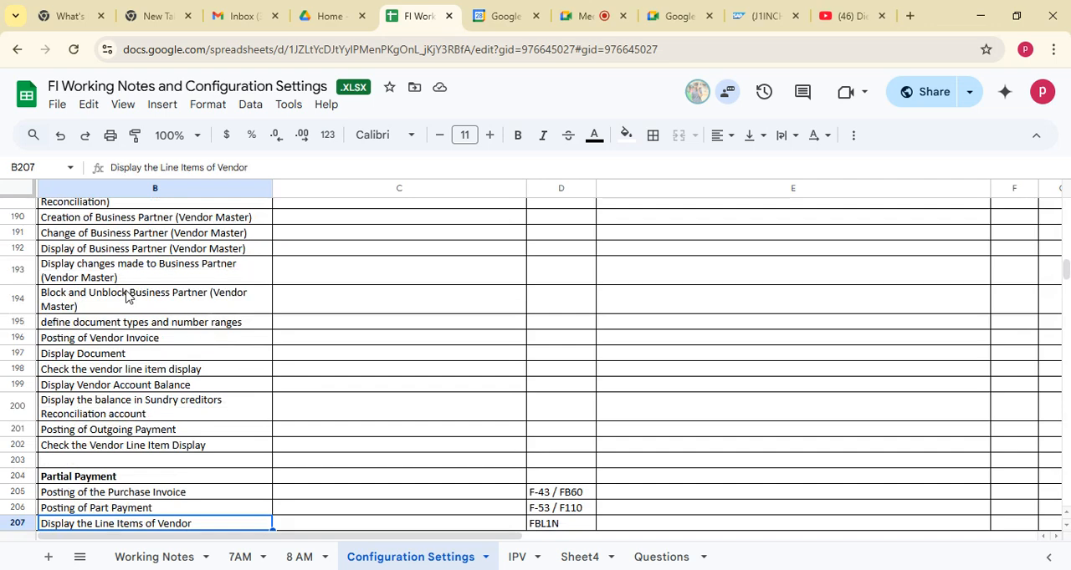
{"action": "key", "text": "Down"}
{"action": "key", "text": "Down"}
{"action": "left_click", "coordinate": [113, 449]}
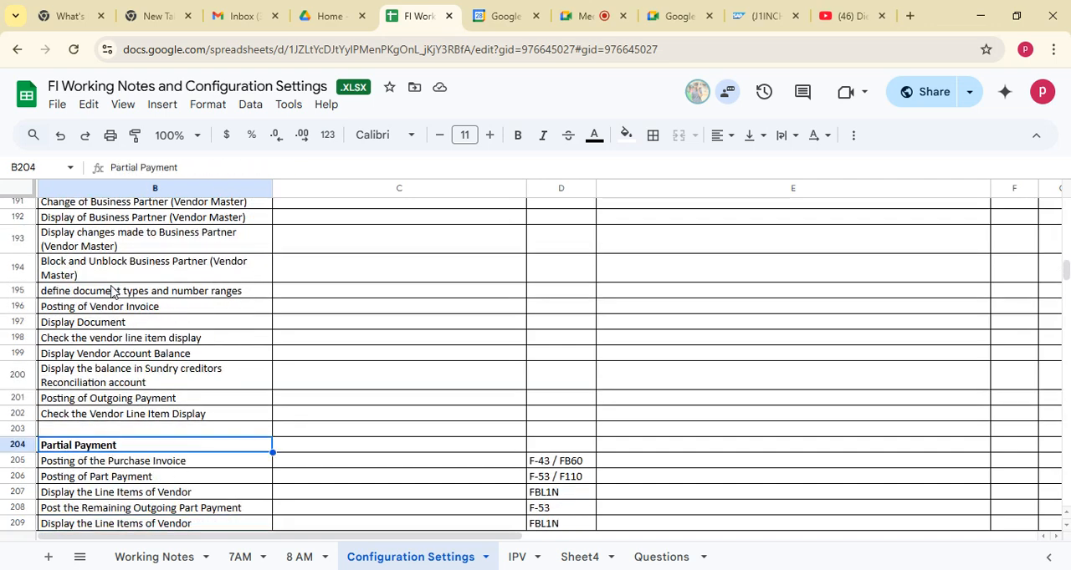
{"action": "left_click", "coordinate": [133, 276]}
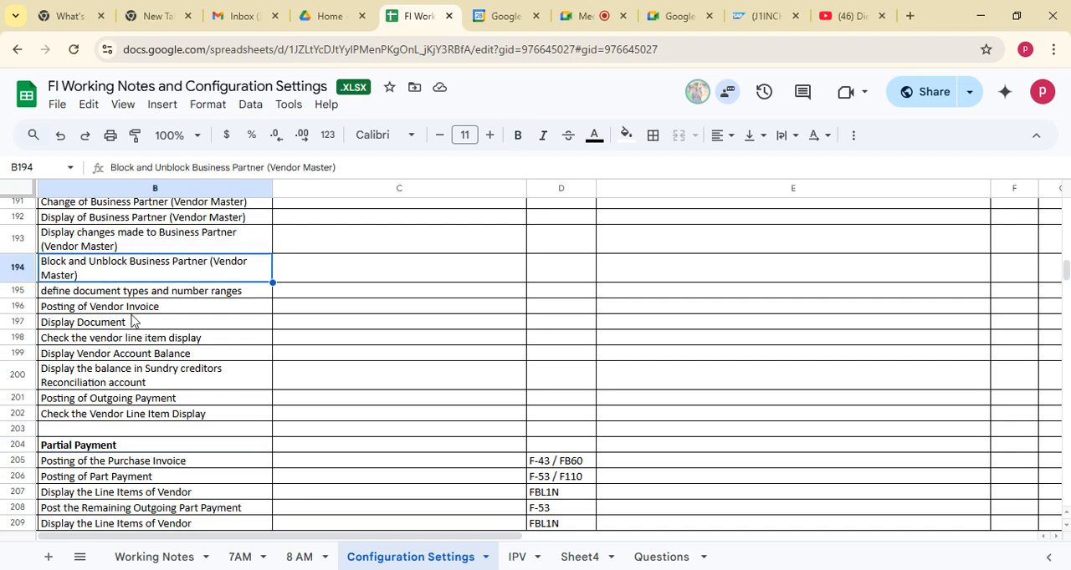
{"action": "left_click", "coordinate": [154, 249]}
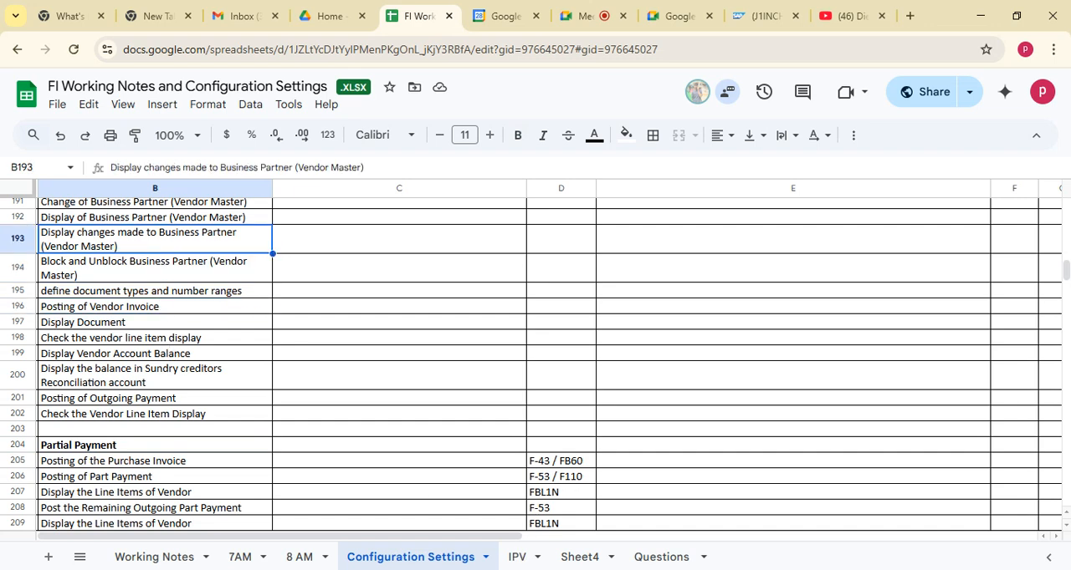